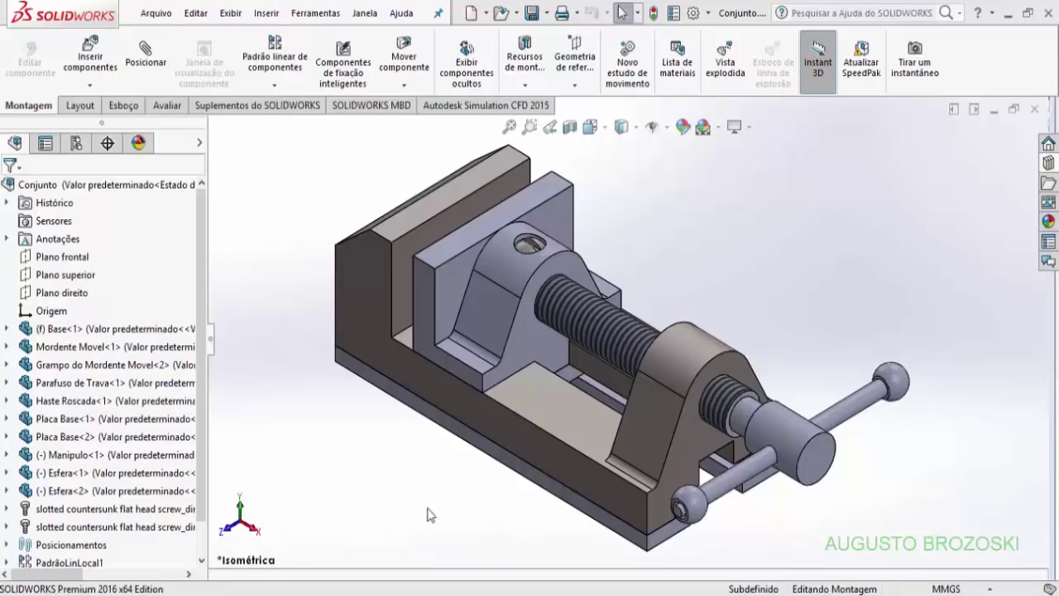
Step: Review the vise assembly drawing and the '2 - Base.pdf' part drawing, then minimize Acrobat
left_click(593, 558)
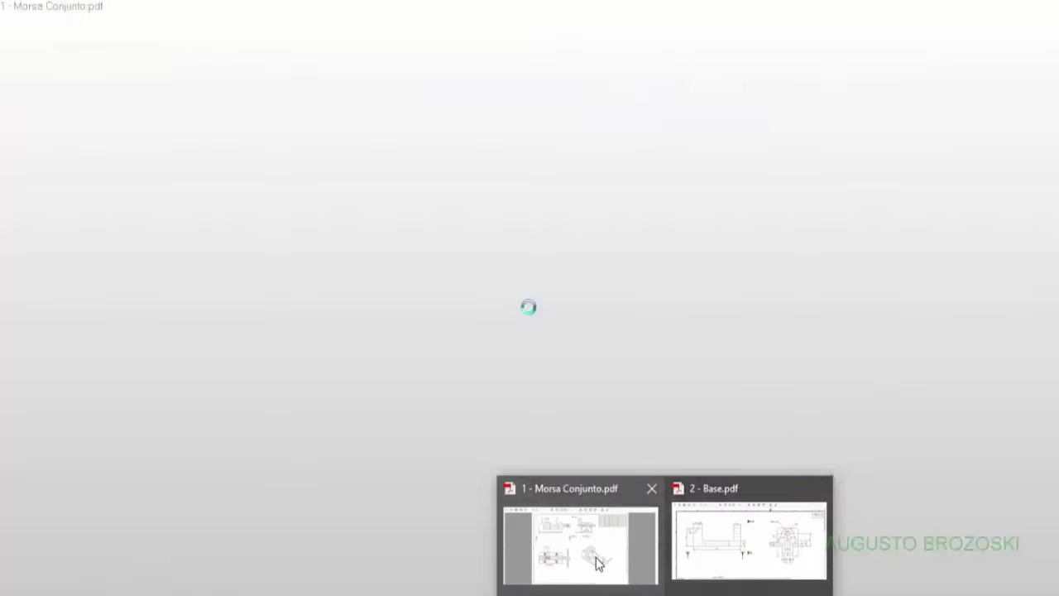
left_click(599, 563)
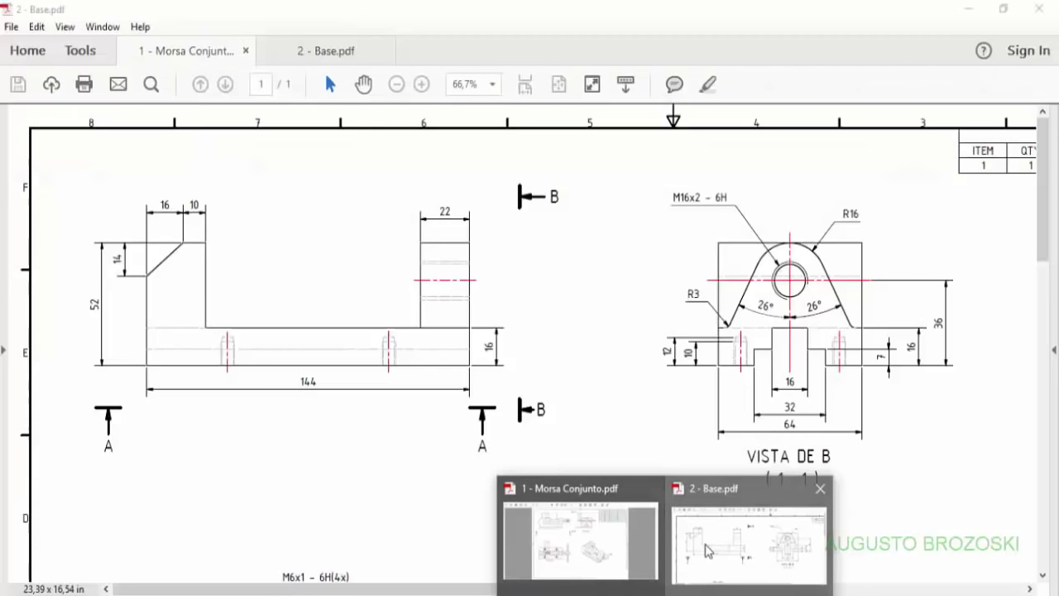
left_click(750, 544)
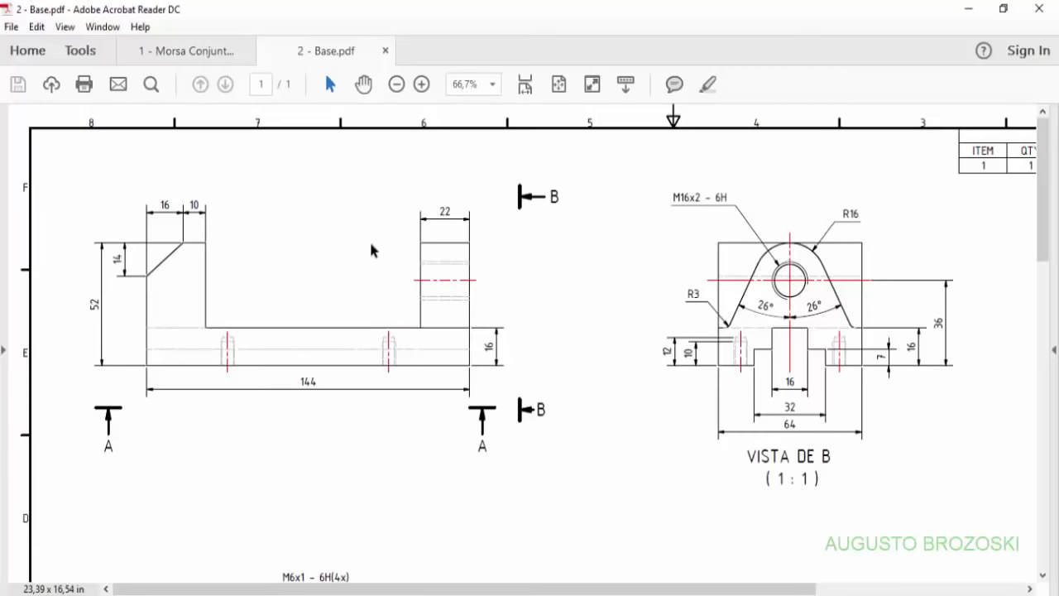
left_click(969, 10)
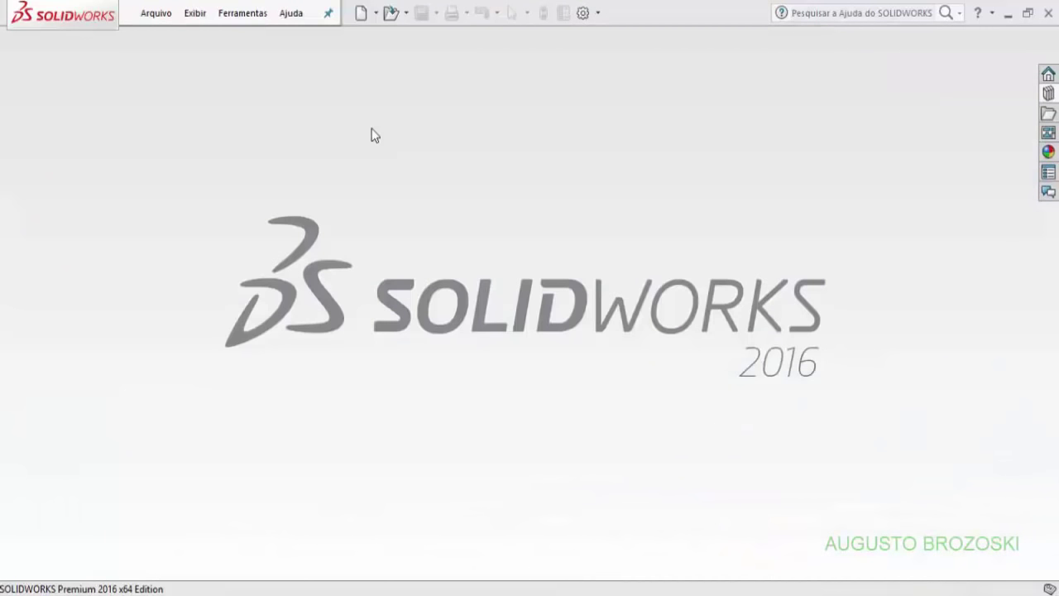
Step: Create a new Peça (part) document and start a sketch awaiting a plane selection
left_click(361, 14)
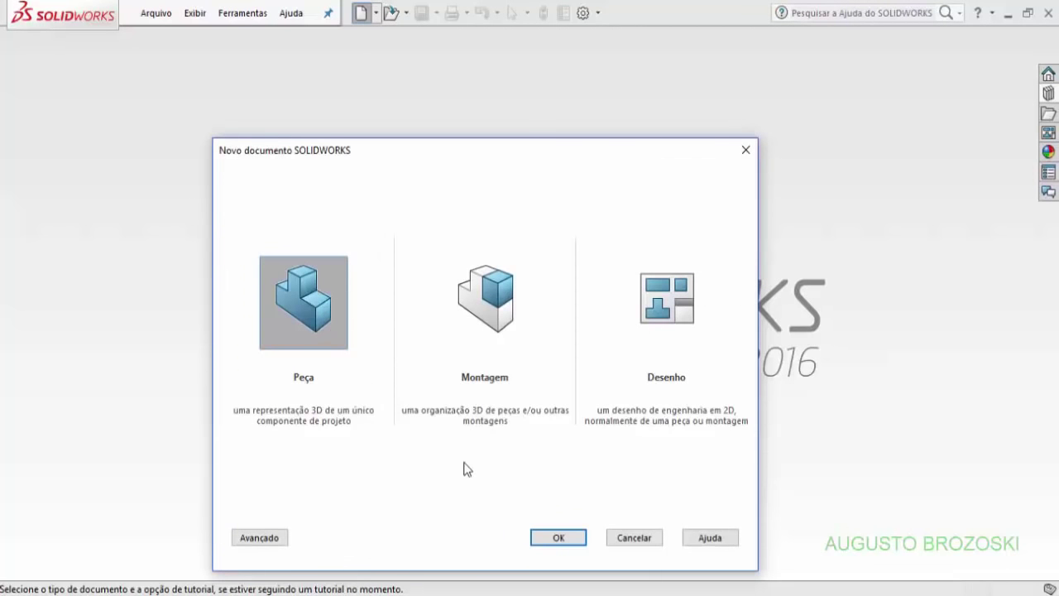
left_click(557, 537)
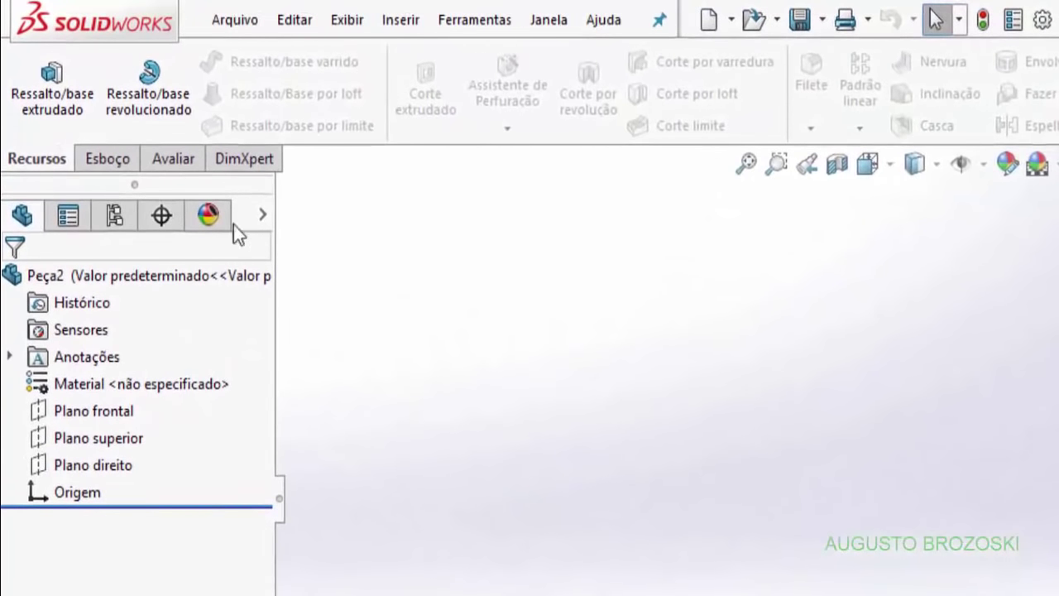
left_click(108, 158)
left_click(34, 83)
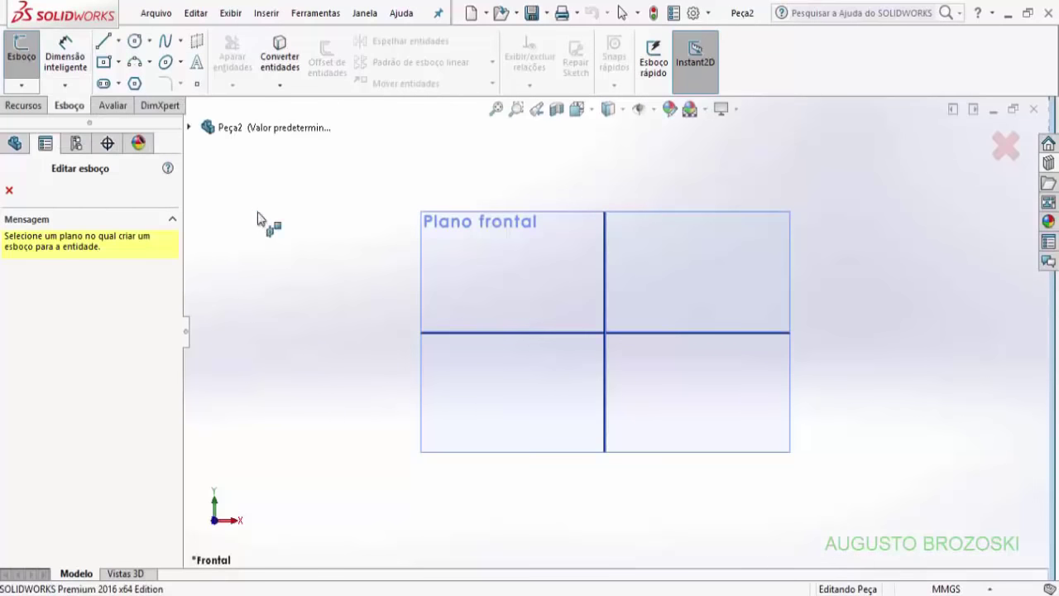
Step: On the front plane, draw the closed L-shaped profile with a slanted top-left corner line
left_click(418, 250)
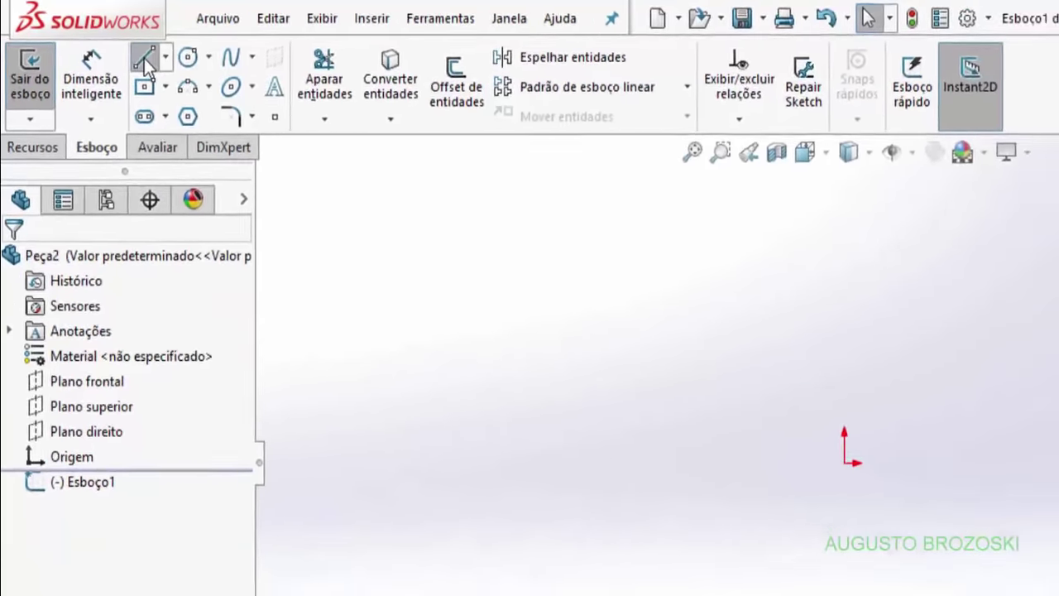
left_click(144, 62)
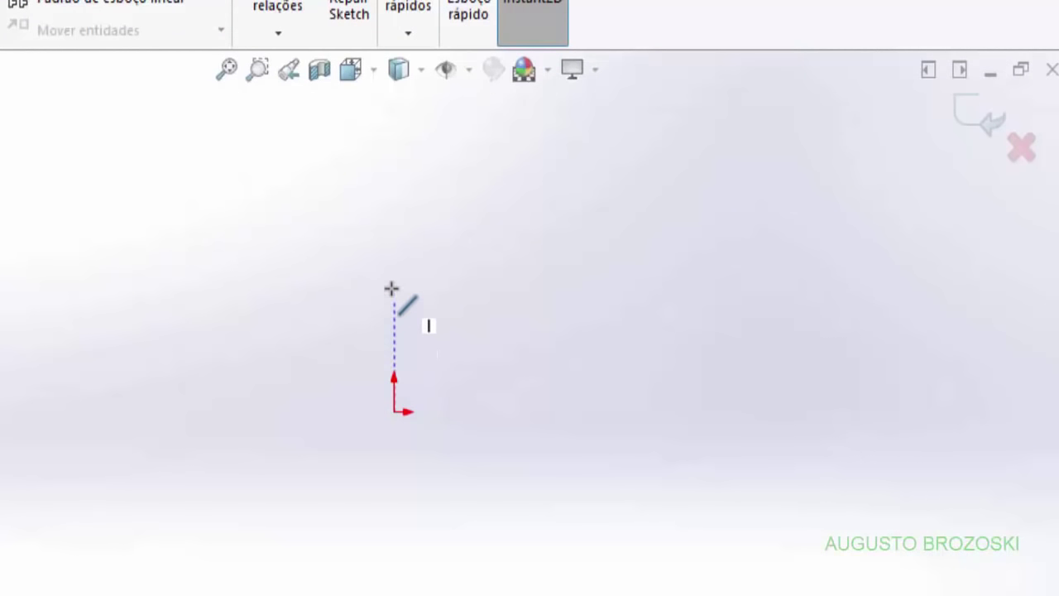
left_click(391, 196)
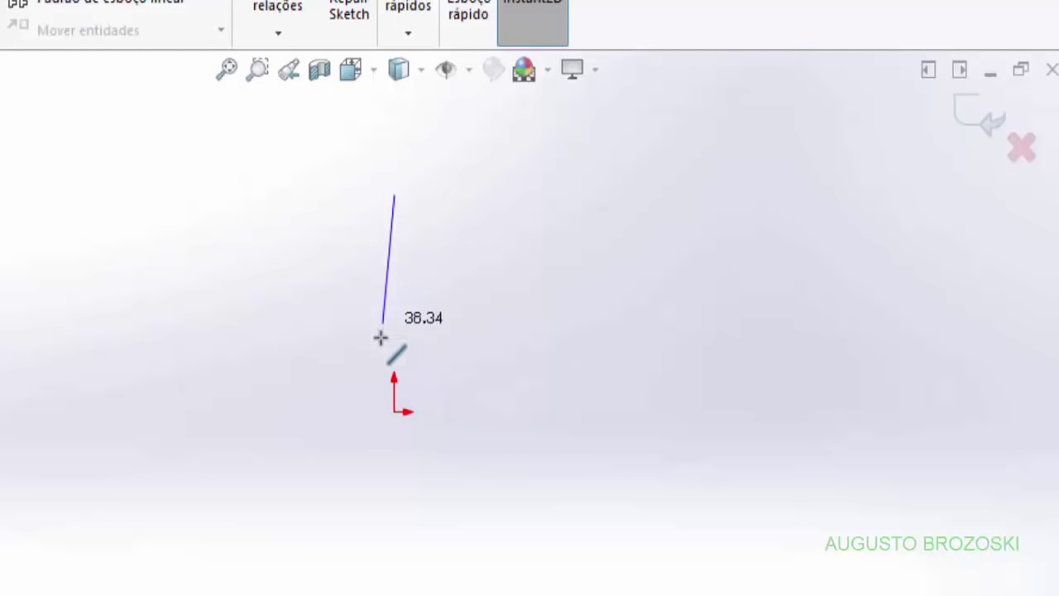
left_click(394, 411)
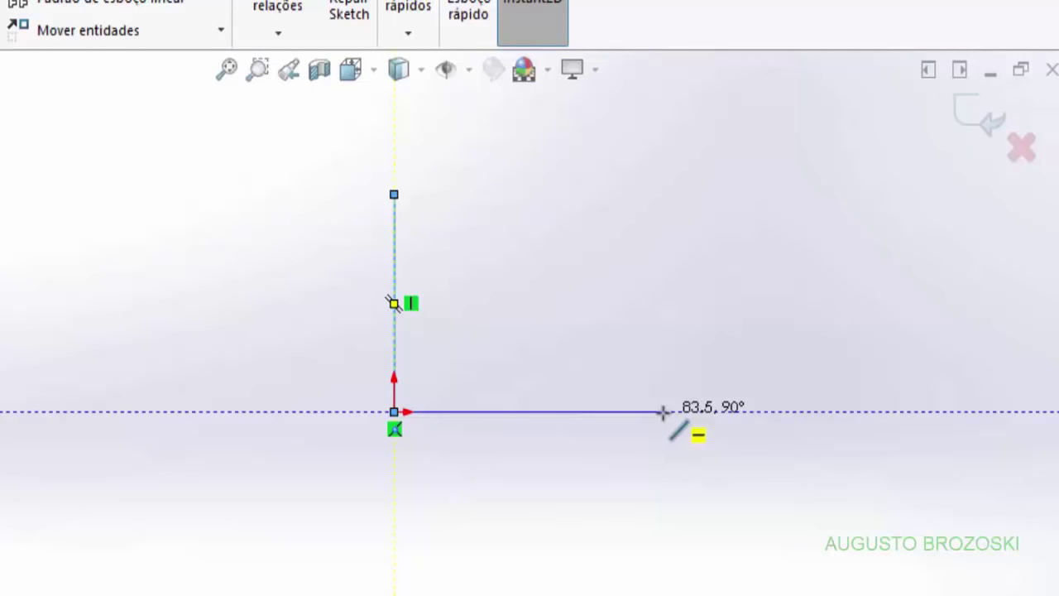
left_click(871, 411)
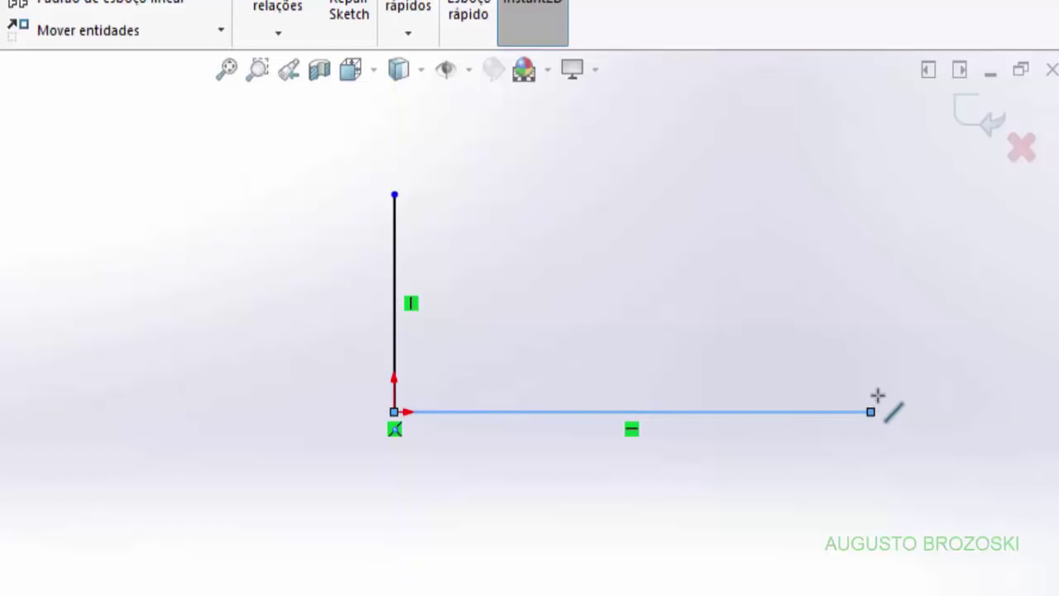
left_click(871, 346)
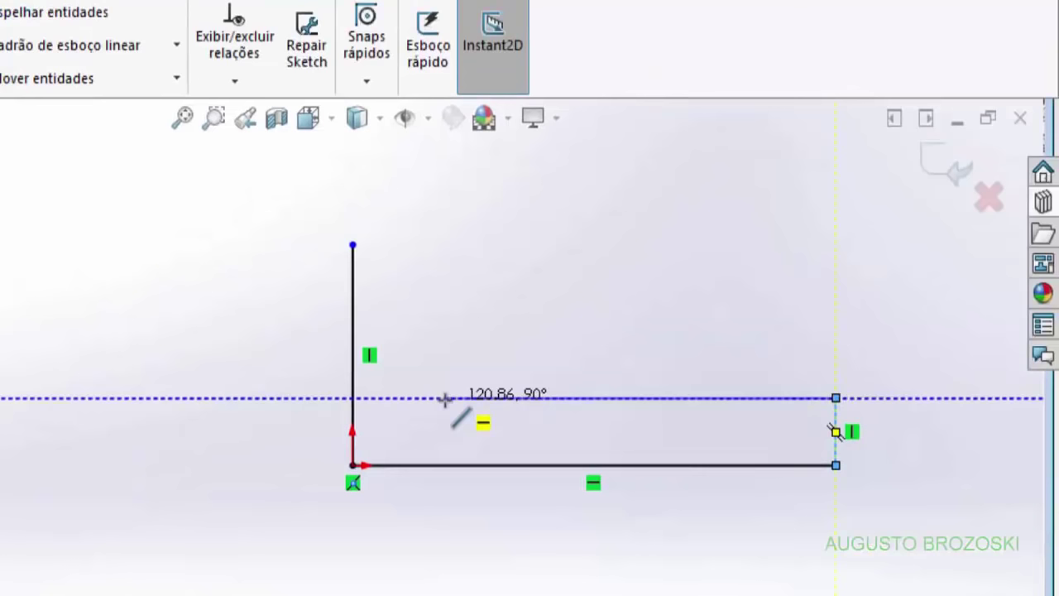
left_click(446, 398)
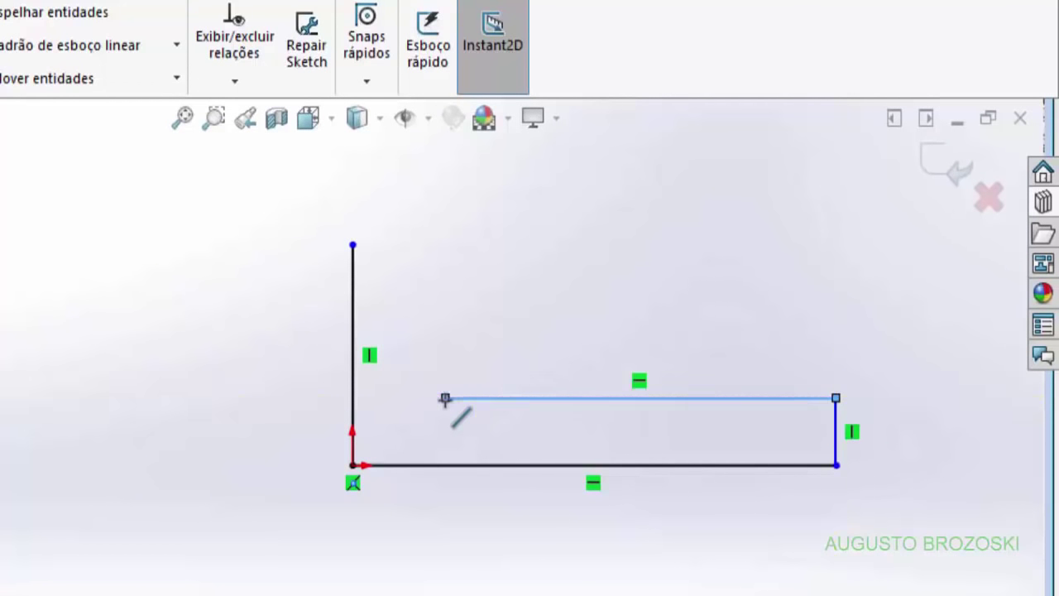
left_click(444, 169)
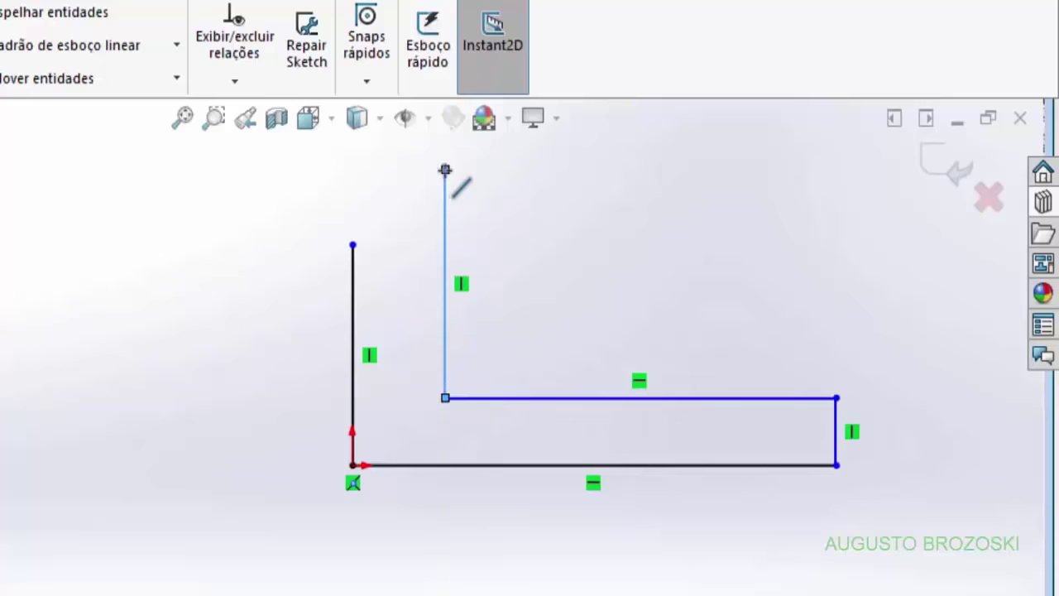
left_click(381, 169)
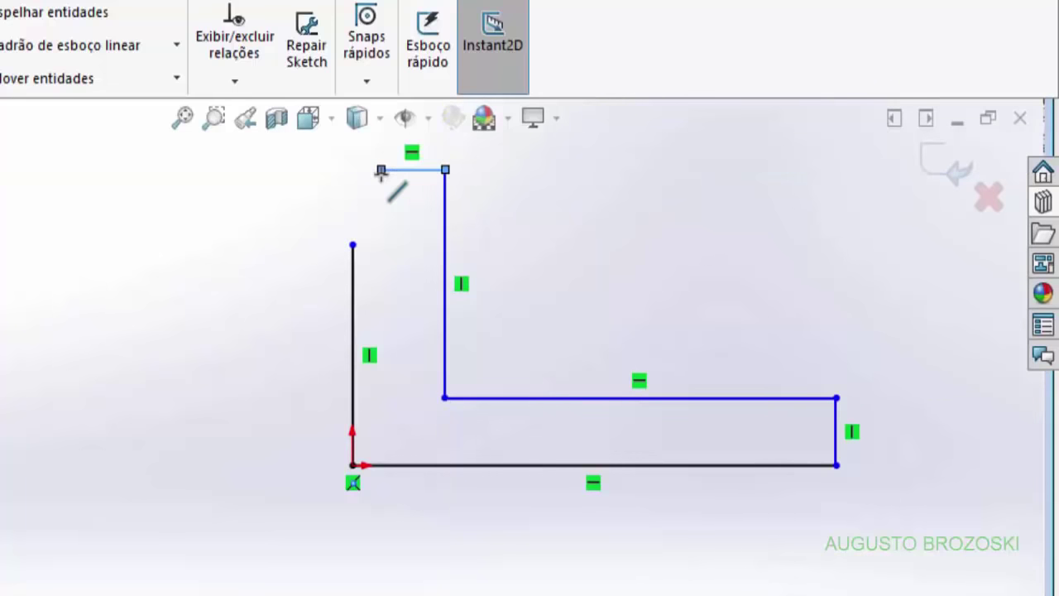
left_click(353, 244)
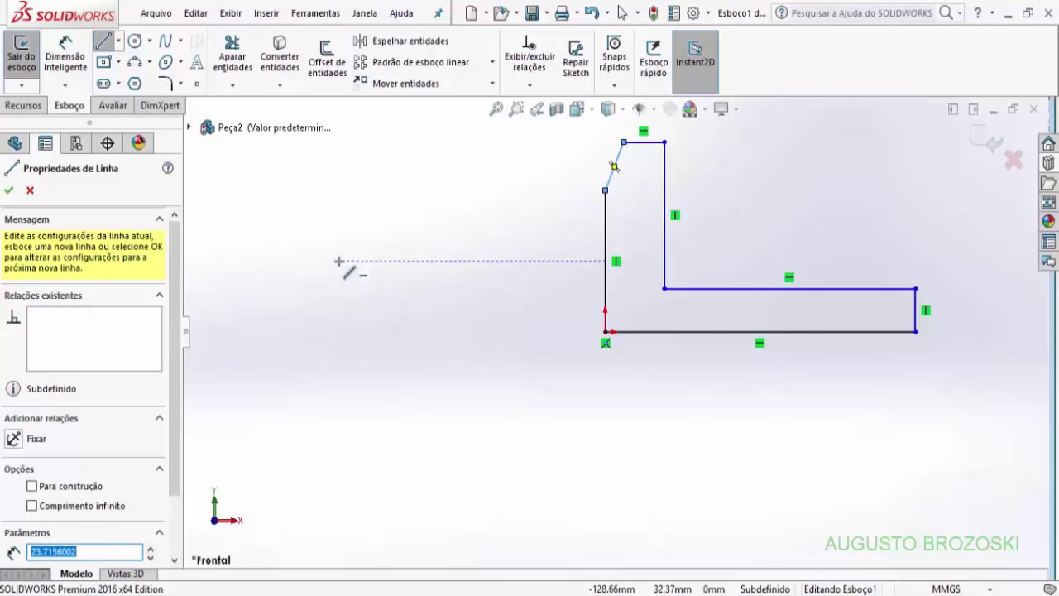
left_click(10, 192)
Step: Dimension the profile's bottom edge to 144 mm and fit the sketch in view
left_click(10, 192)
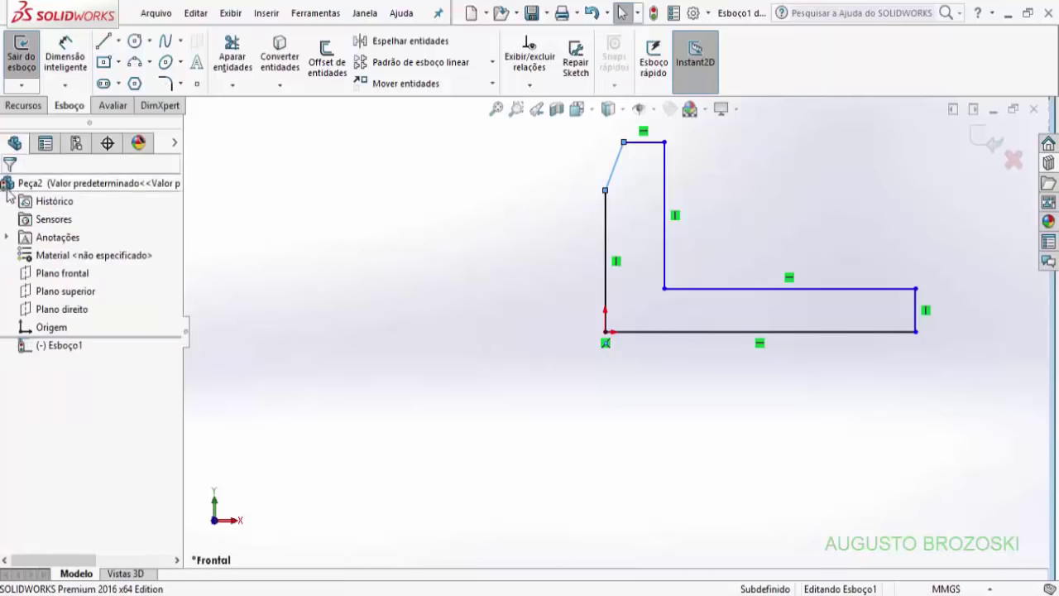
left_click(496, 288)
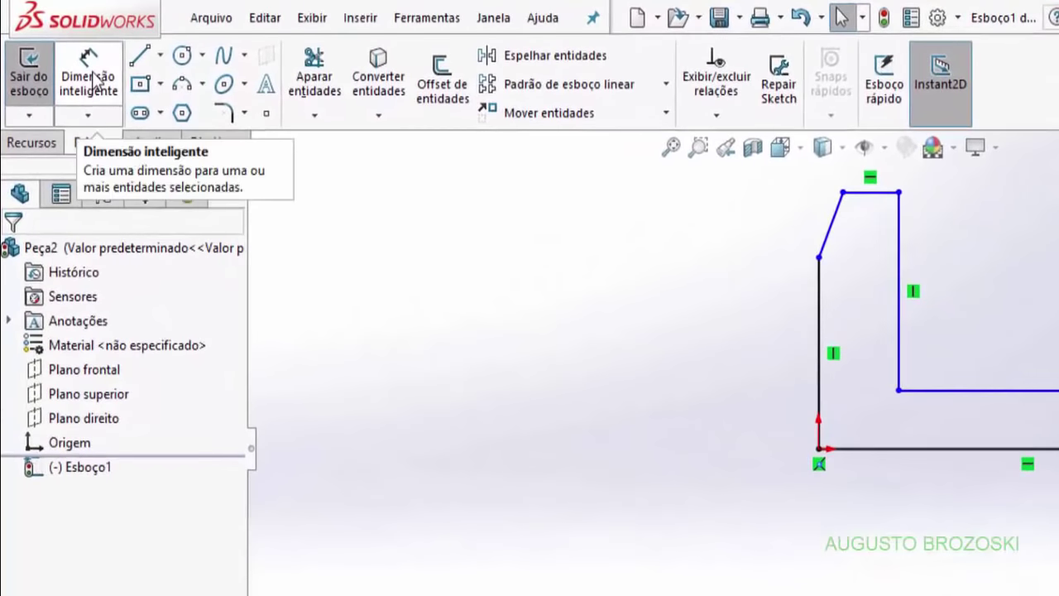
left_click(91, 79)
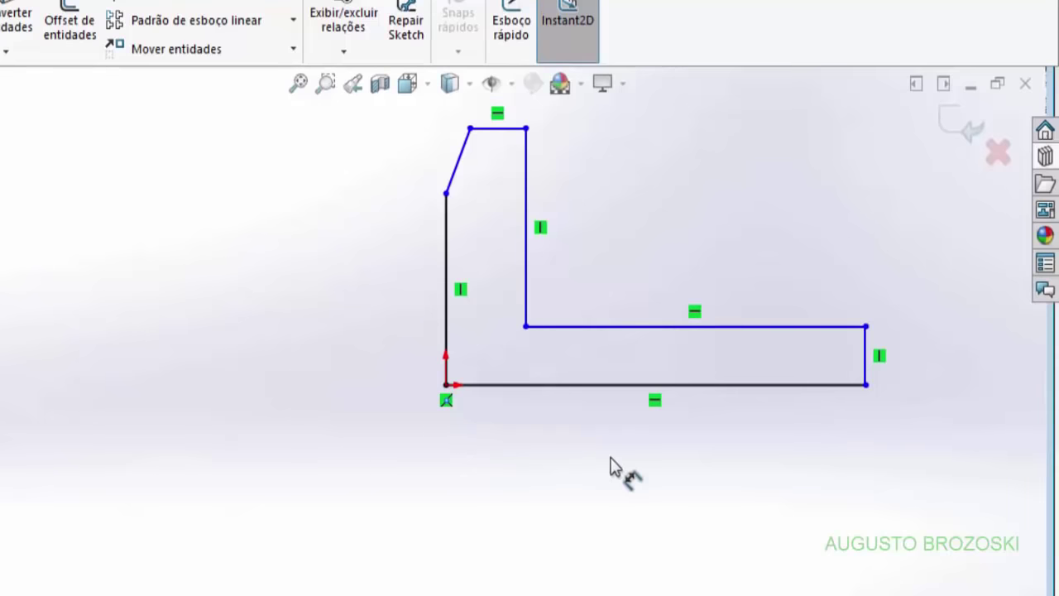
left_click(584, 398)
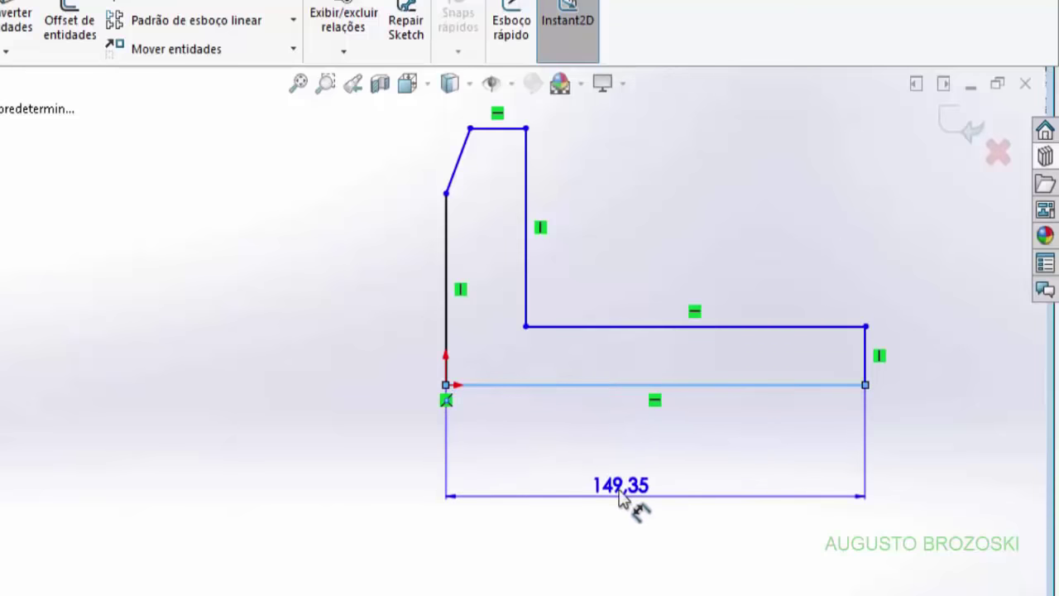
left_click(639, 462)
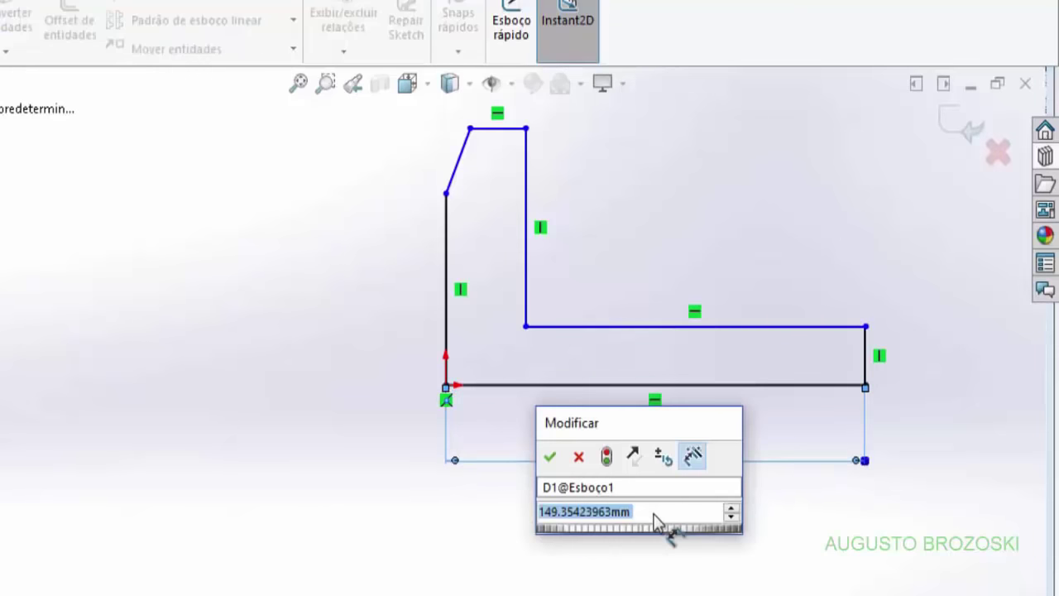
type("144")
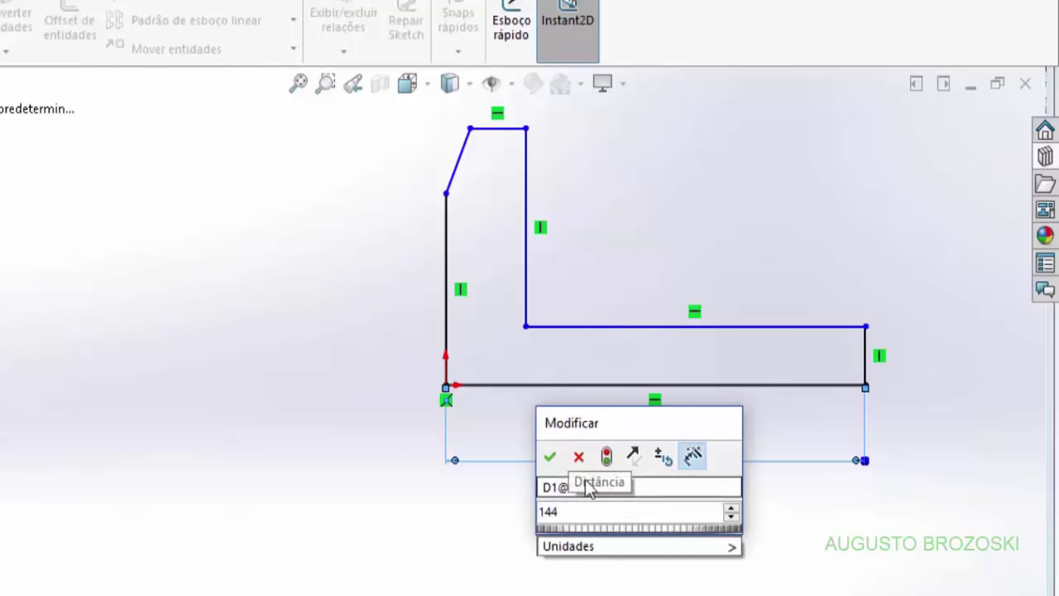
left_click(551, 460)
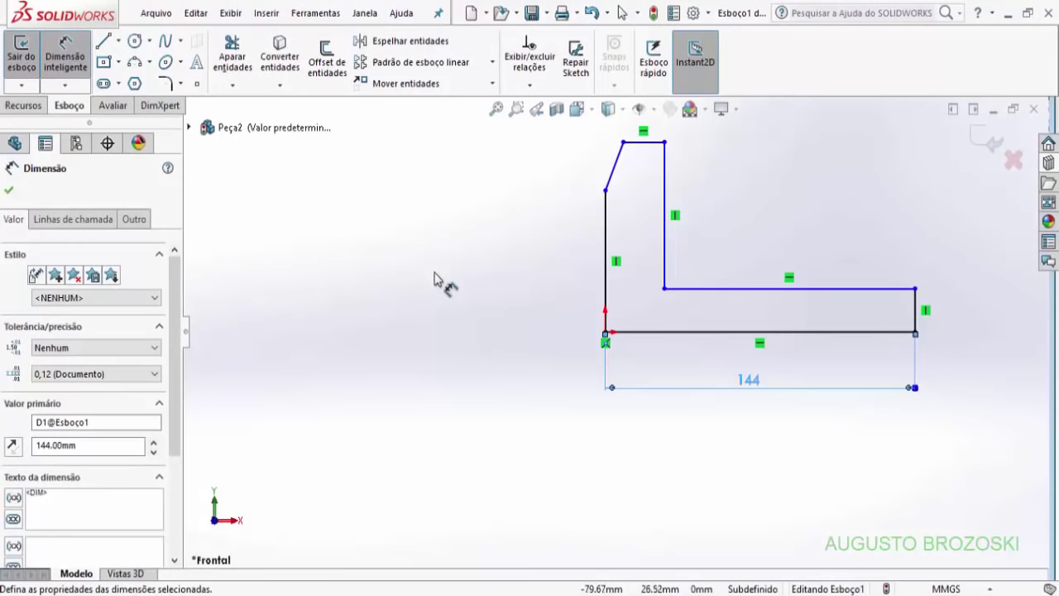
key("f")
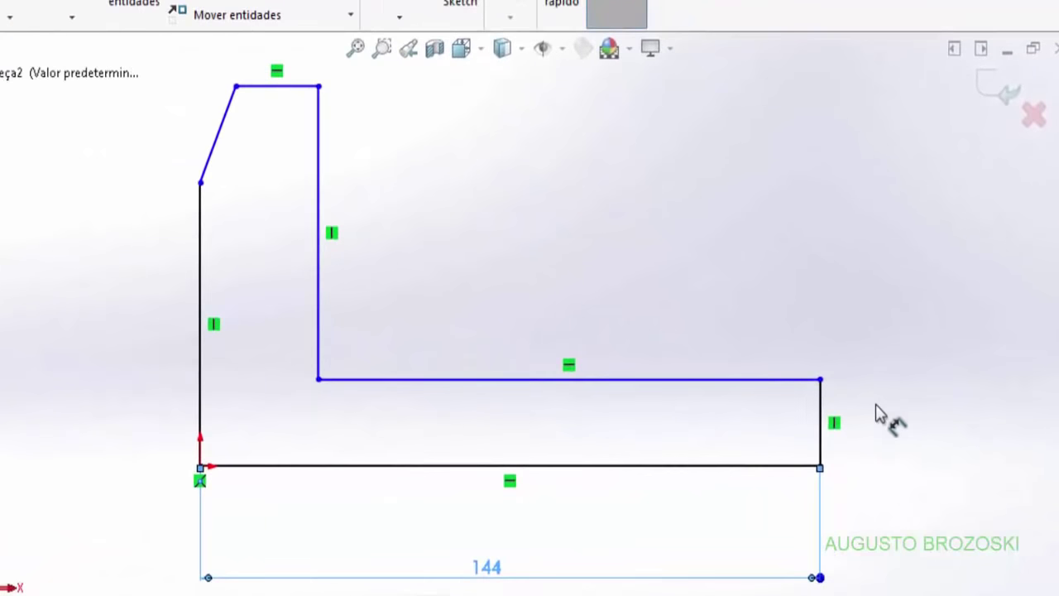
Step: Dimension the right vertical edge to 16 mm and the upright's top edge to 10 mm
left_click(825, 406)
left_click(943, 443)
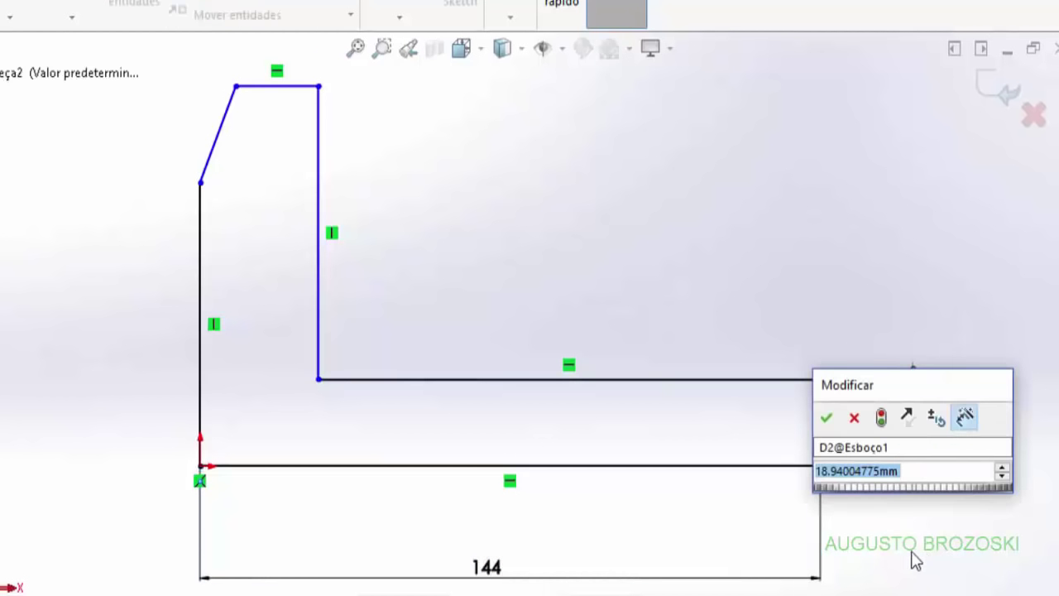
type("16")
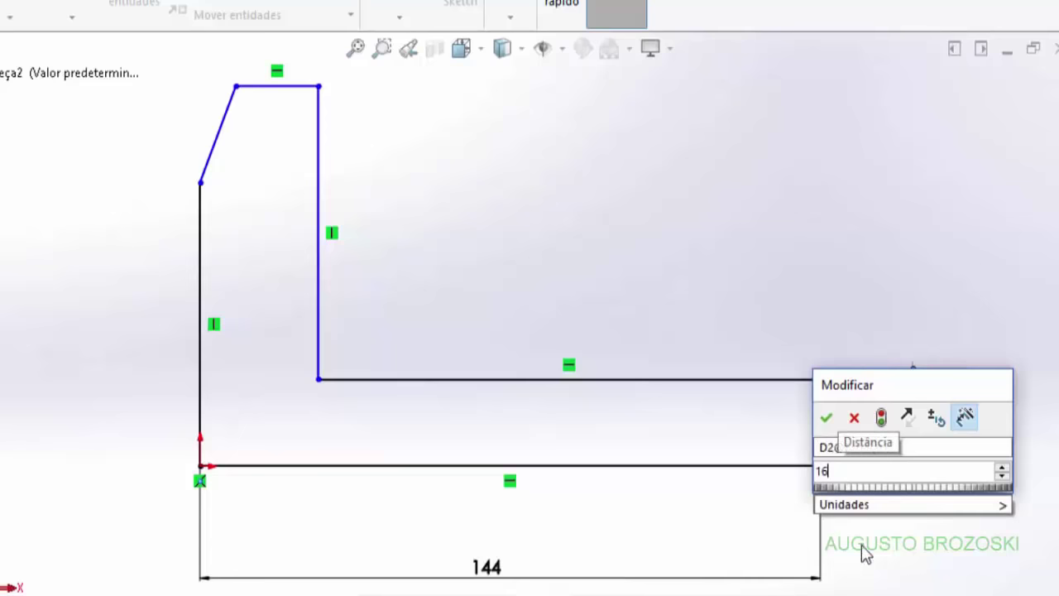
left_click(827, 419)
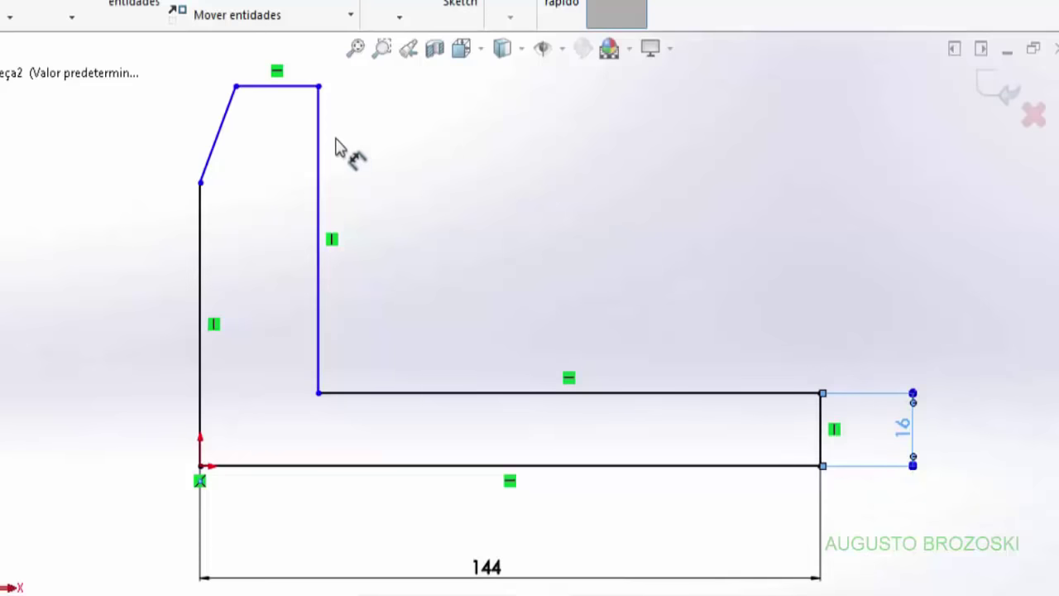
left_click(295, 89)
left_click(303, 71)
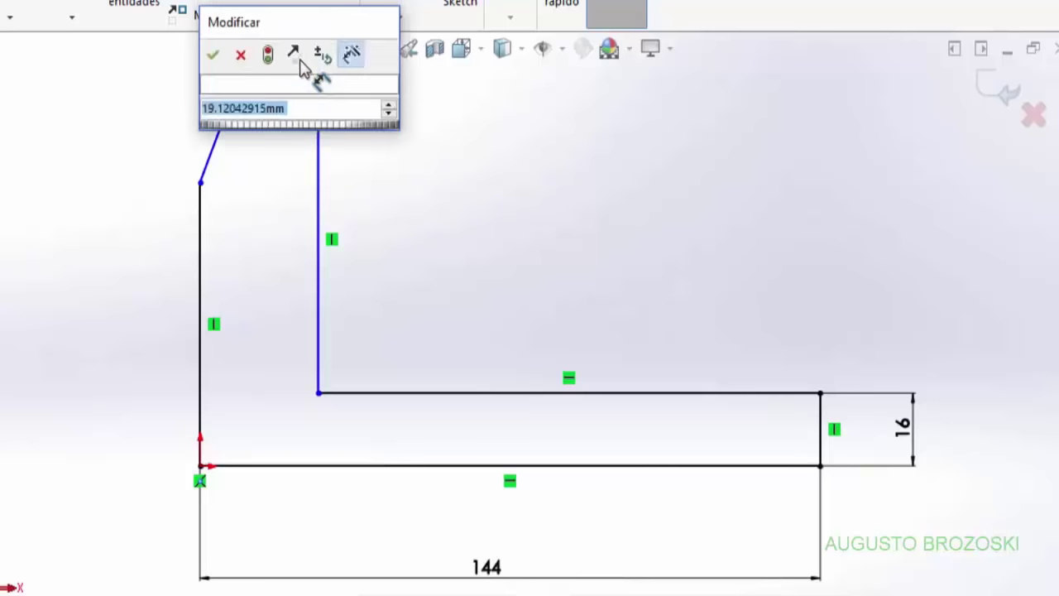
type("10")
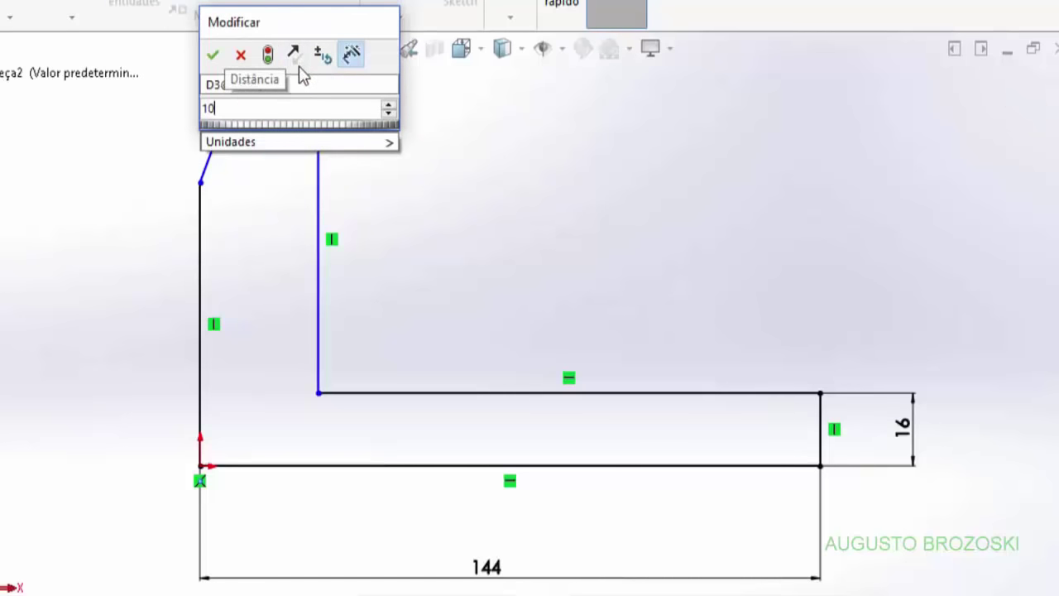
left_click(213, 55)
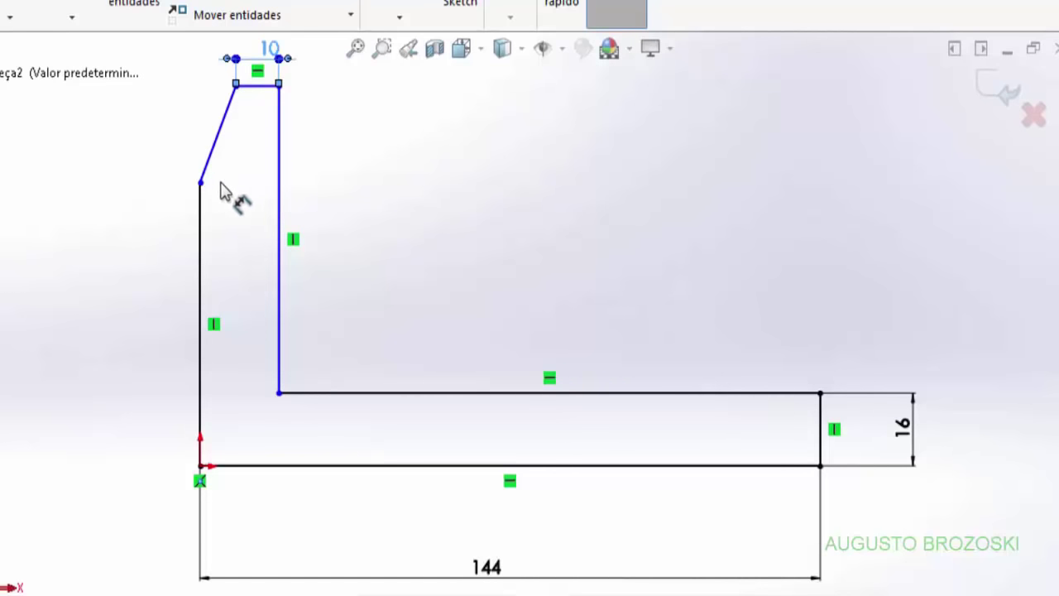
Step: Set the left-edge-to-chamfer width to 16 mm and the chamfer drop to 14 mm
left_click(205, 203)
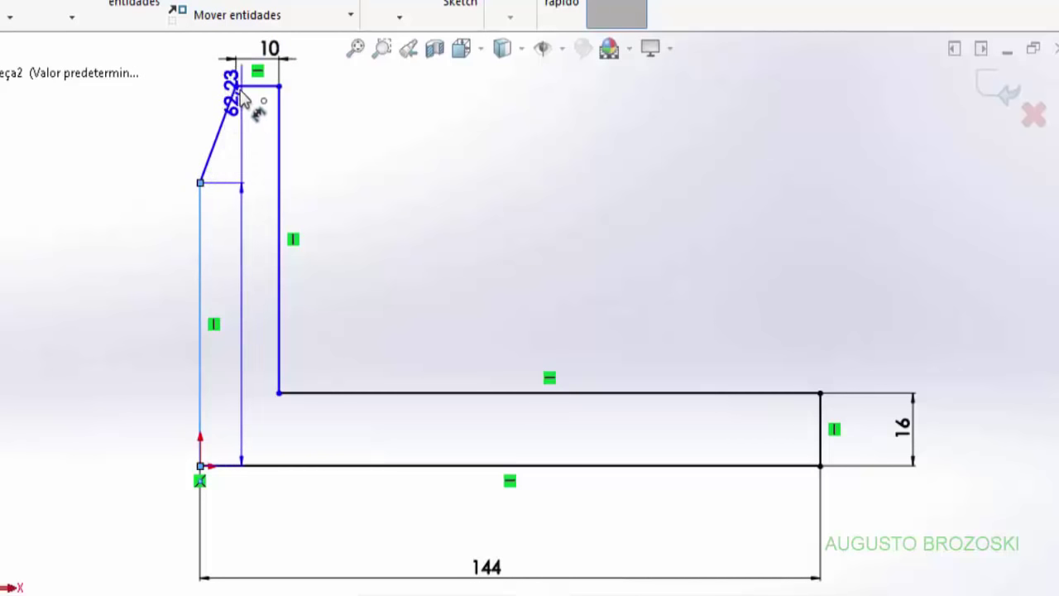
left_click(236, 87)
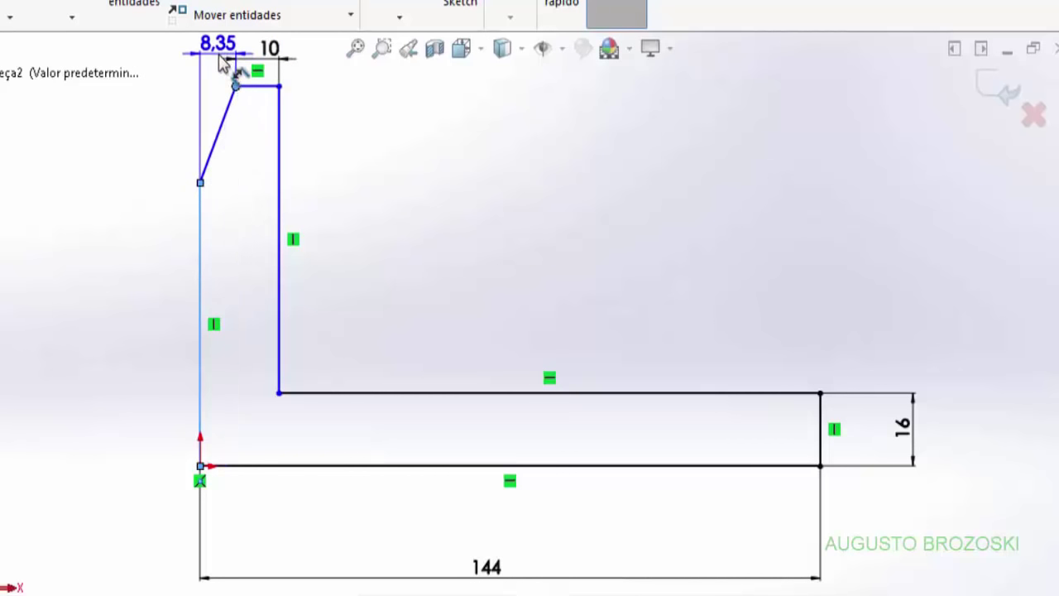
left_click(220, 65)
key("BackSpace")
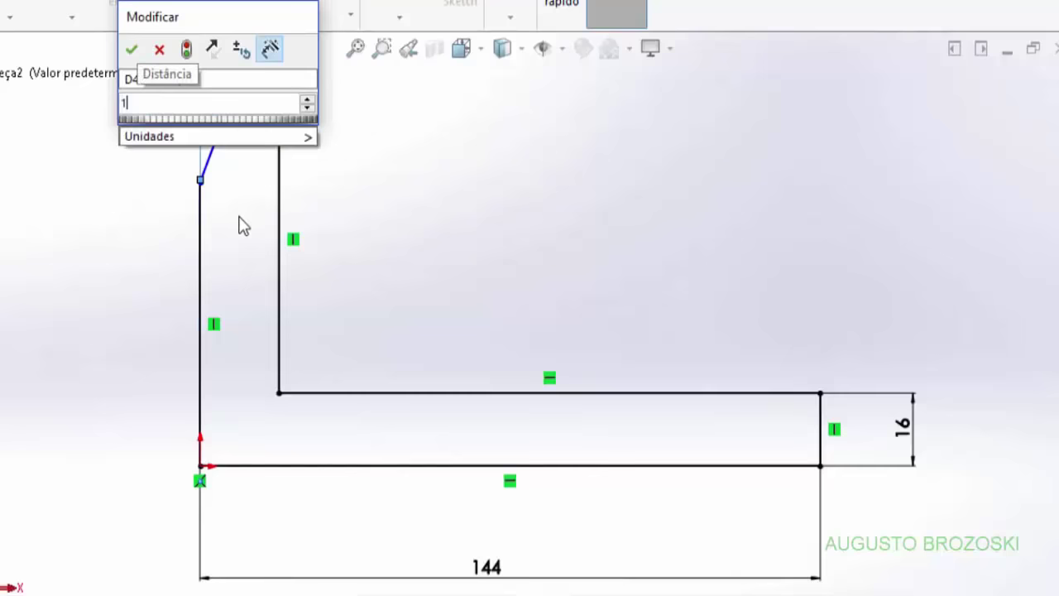
type("16")
left_click(131, 49)
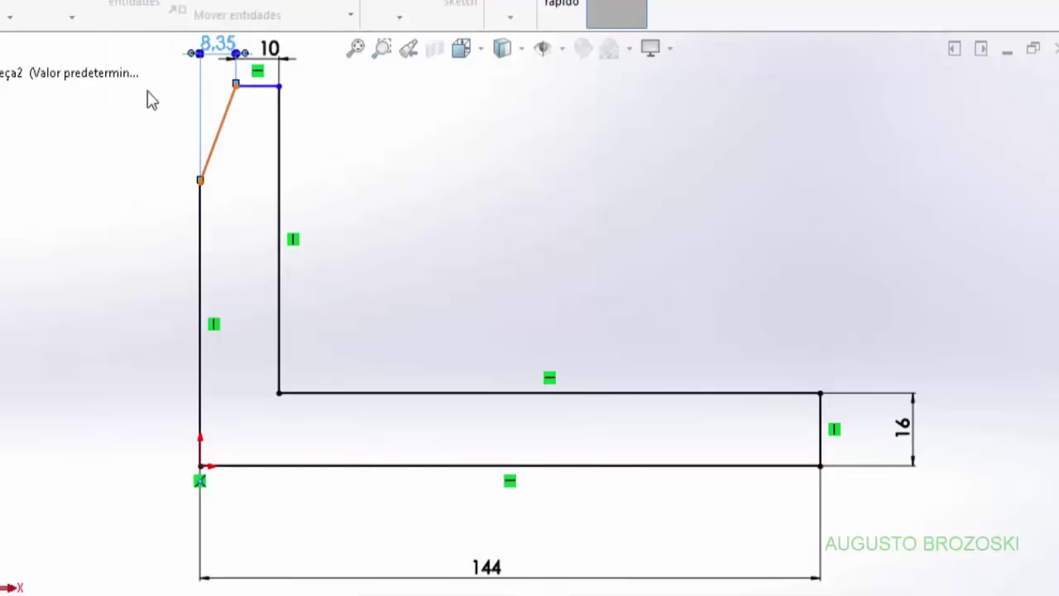
left_click(282, 88)
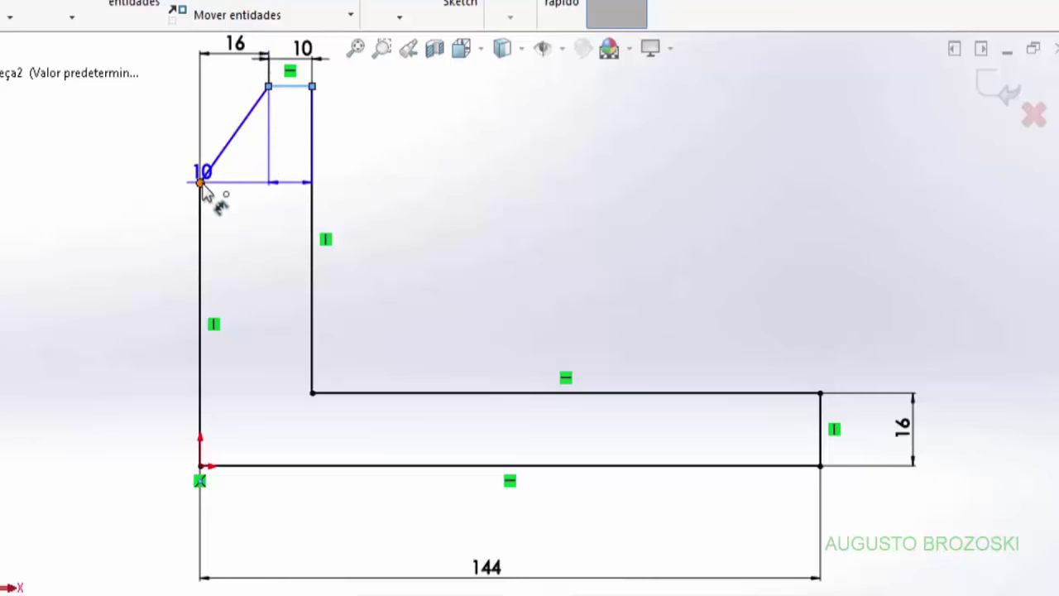
left_click(200, 182)
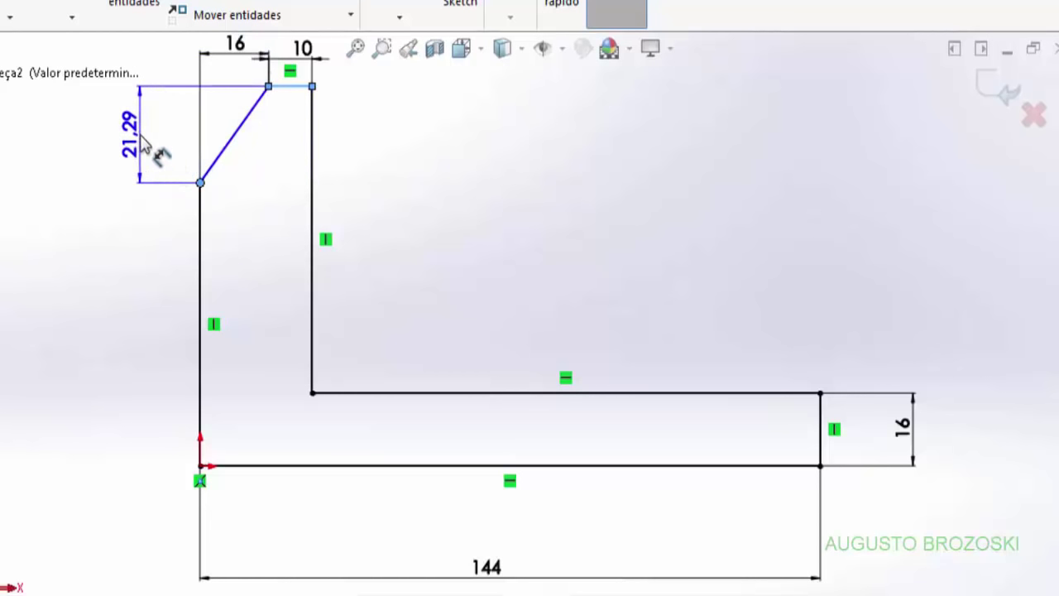
left_click(143, 146)
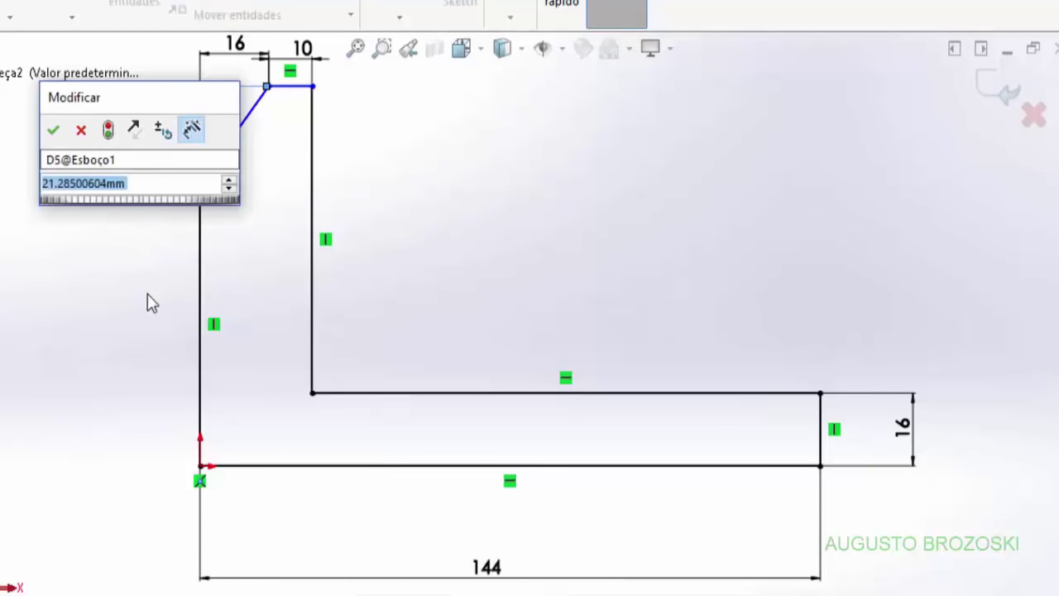
type("14")
left_click(53, 130)
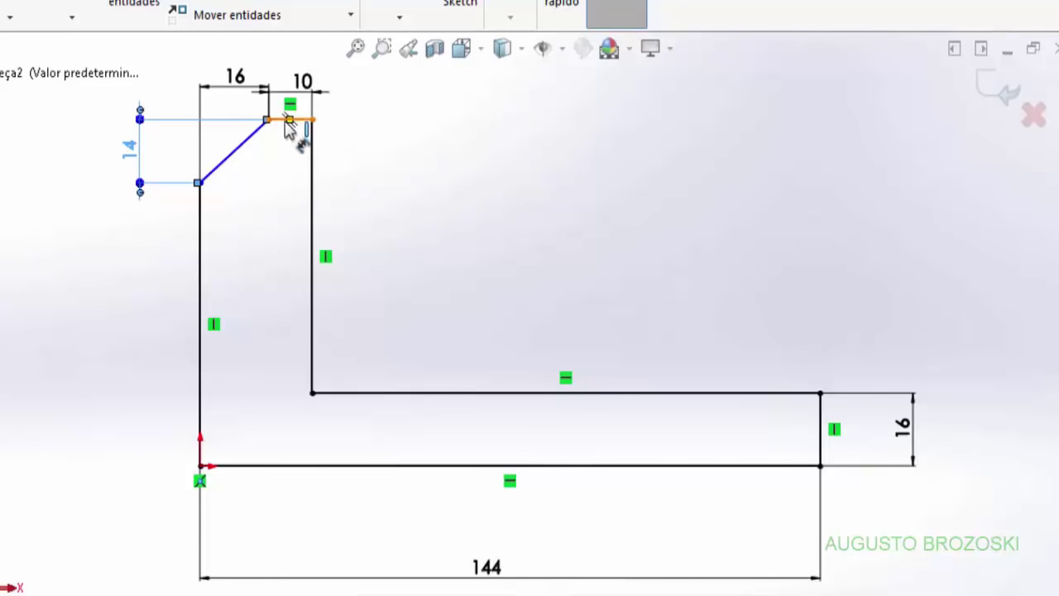
Step: Dimension the profile's overall height to 52 mm
left_click(288, 120)
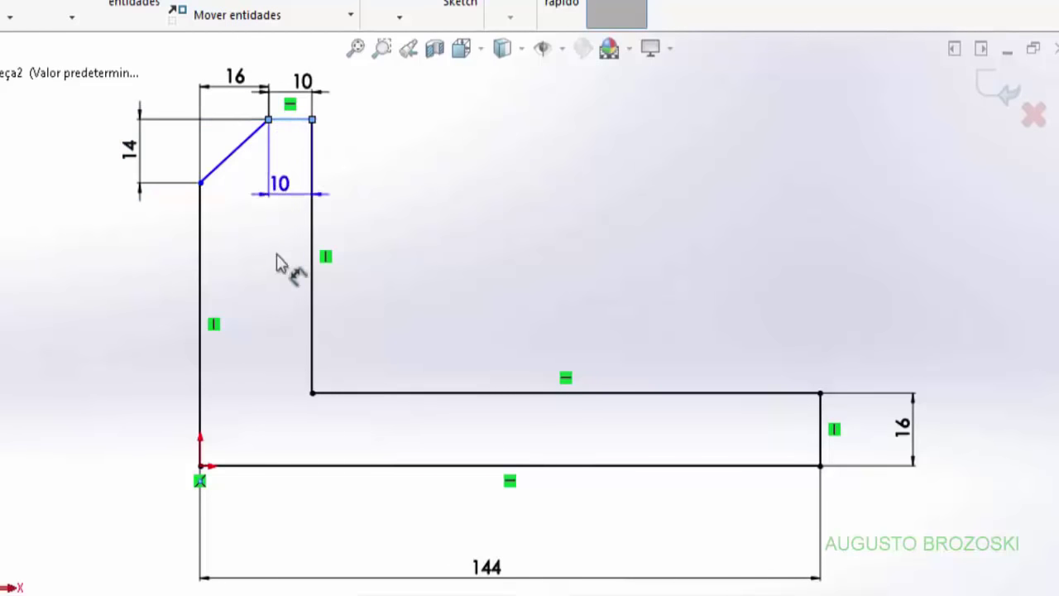
left_click(259, 467)
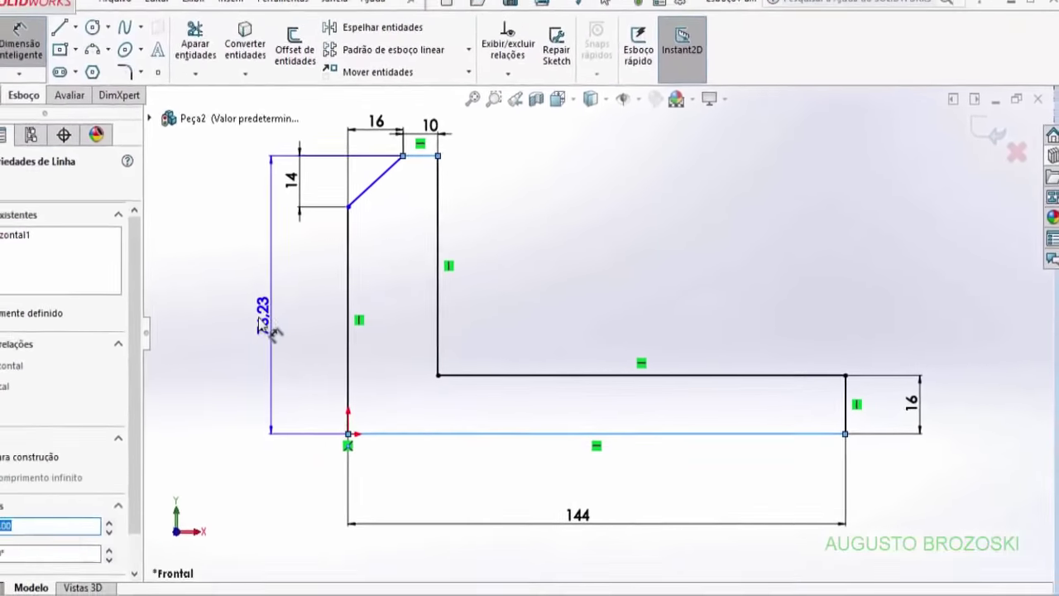
left_click(251, 344)
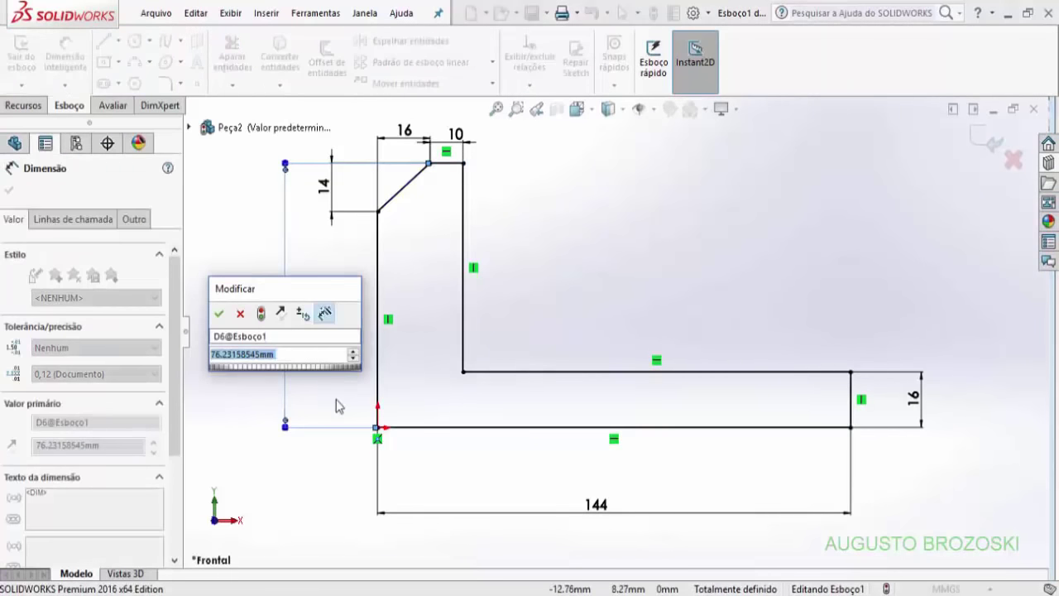
type("52")
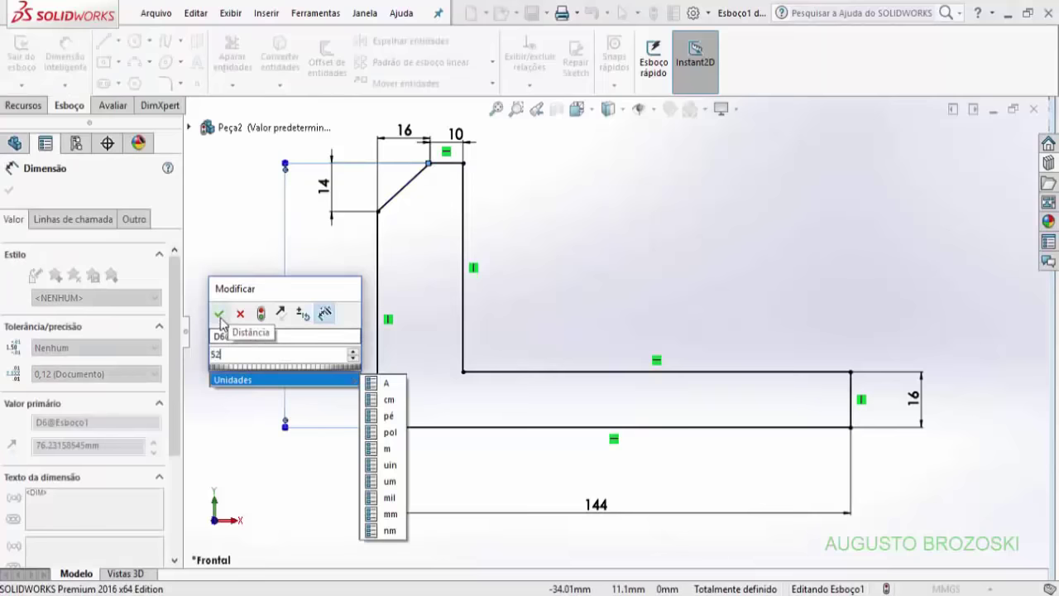
left_click(219, 315)
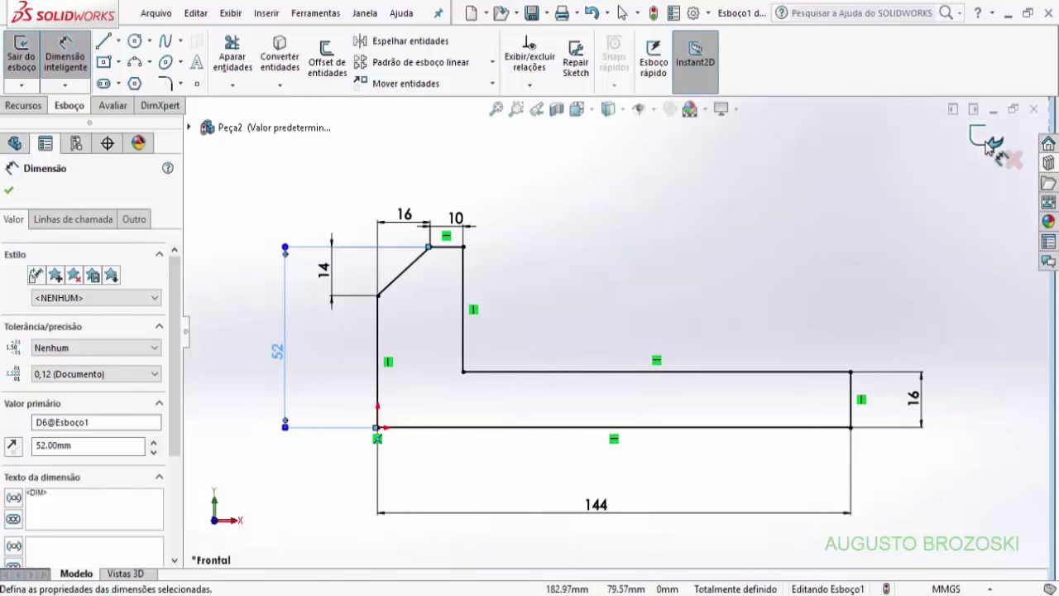
Step: Exit the sketch and extrude it mid-plane (Plano médio) to a 64 mm total depth
left_click(987, 145)
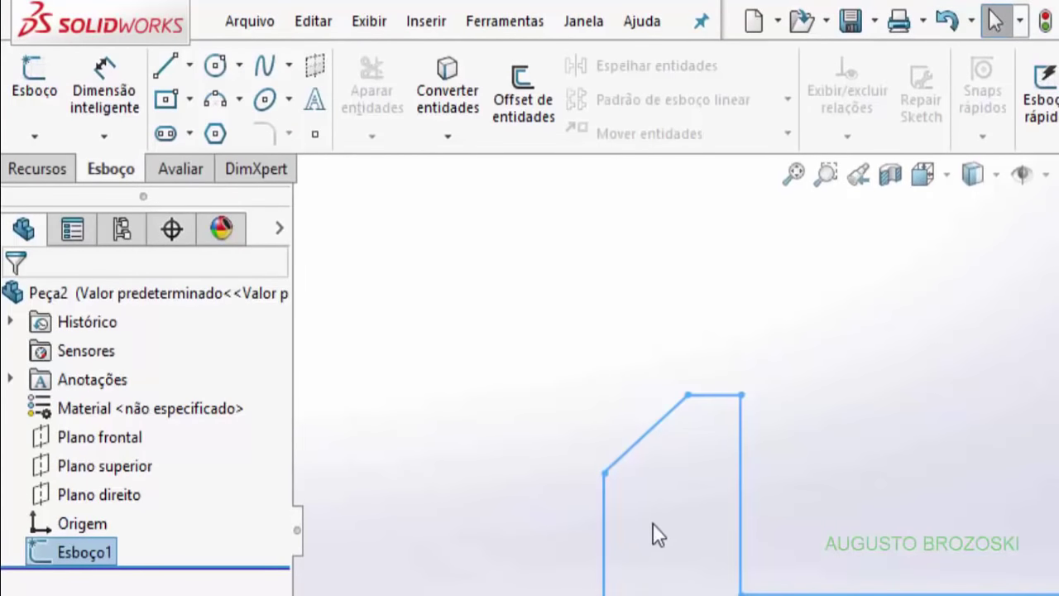
left_click(40, 168)
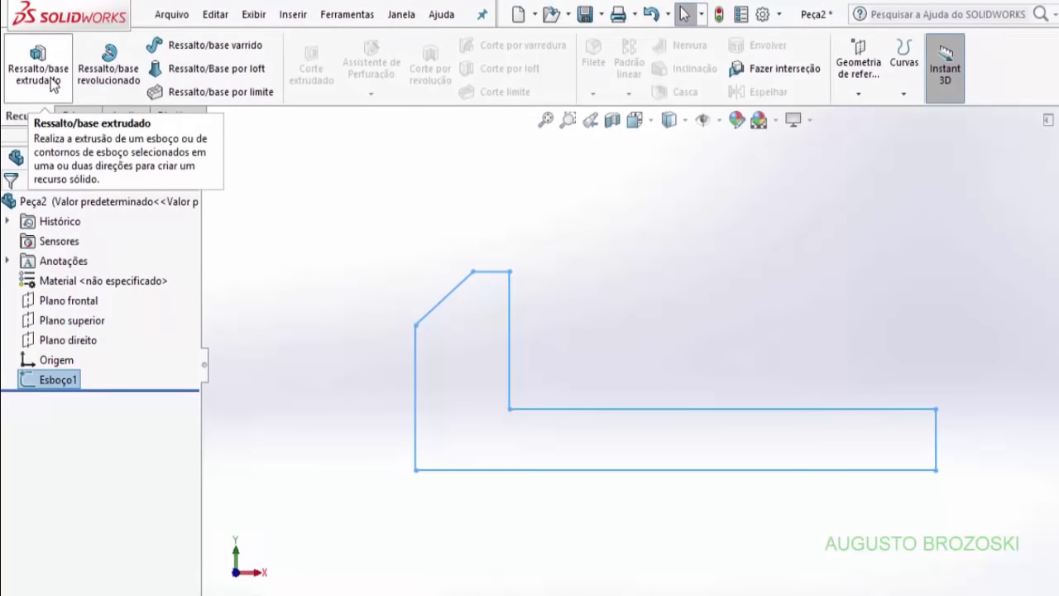
left_click(50, 83)
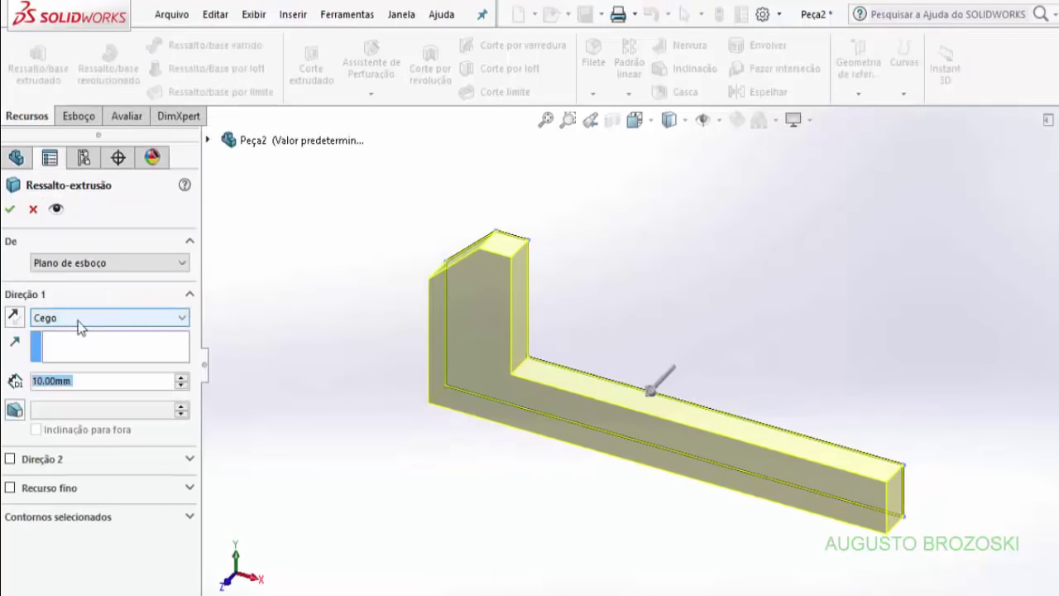
left_click(142, 321)
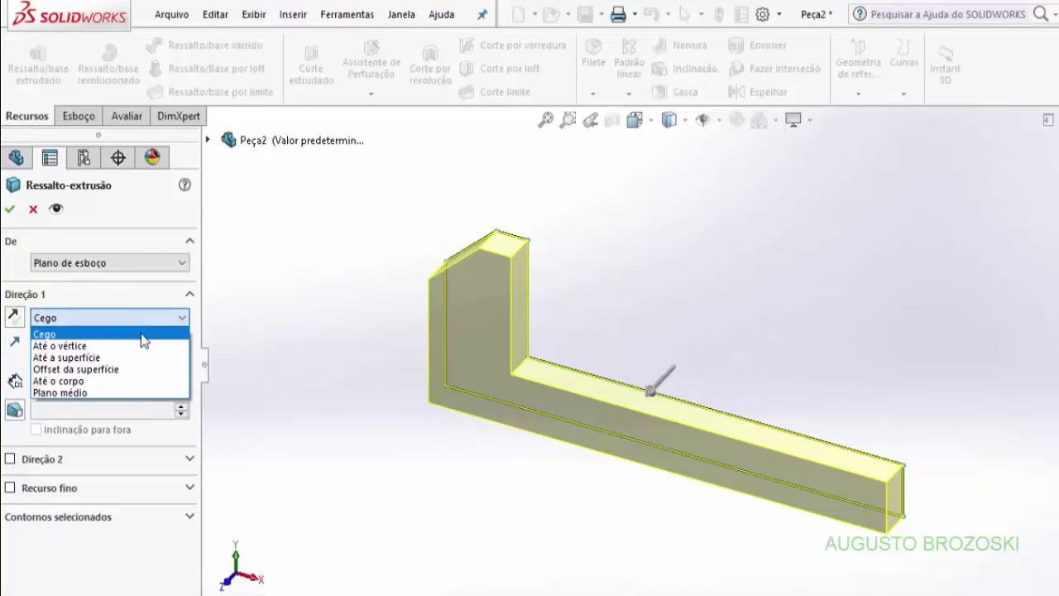
left_click(126, 393)
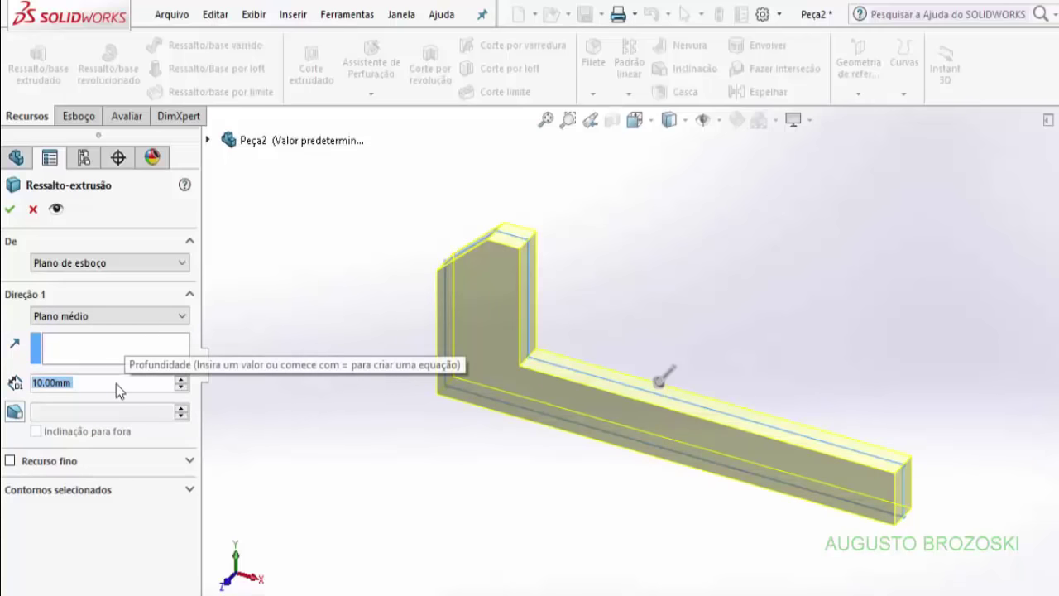
type("62")
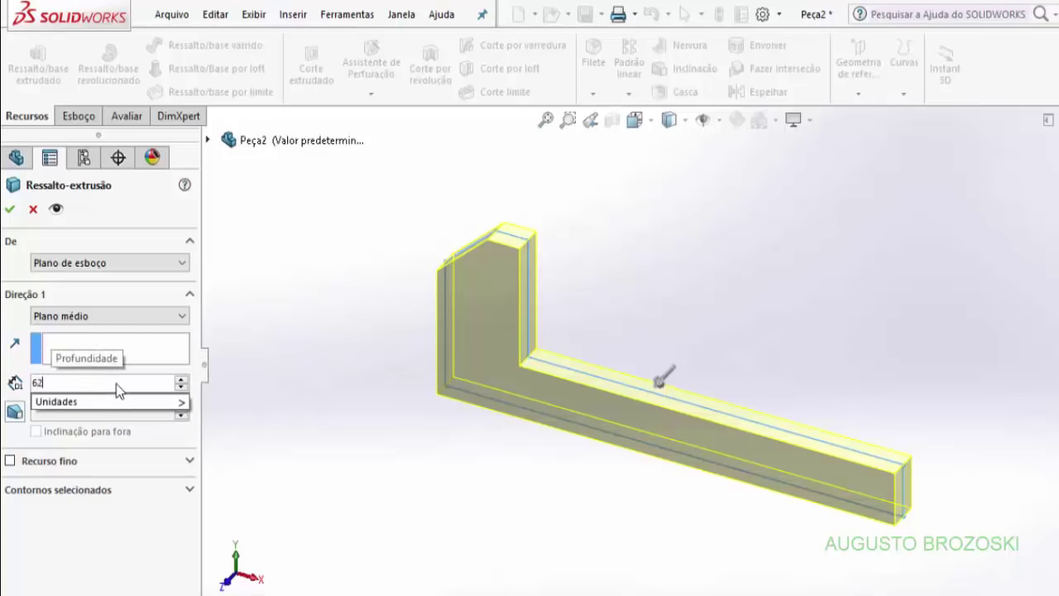
key("BackSpace")
type("4")
key("Return")
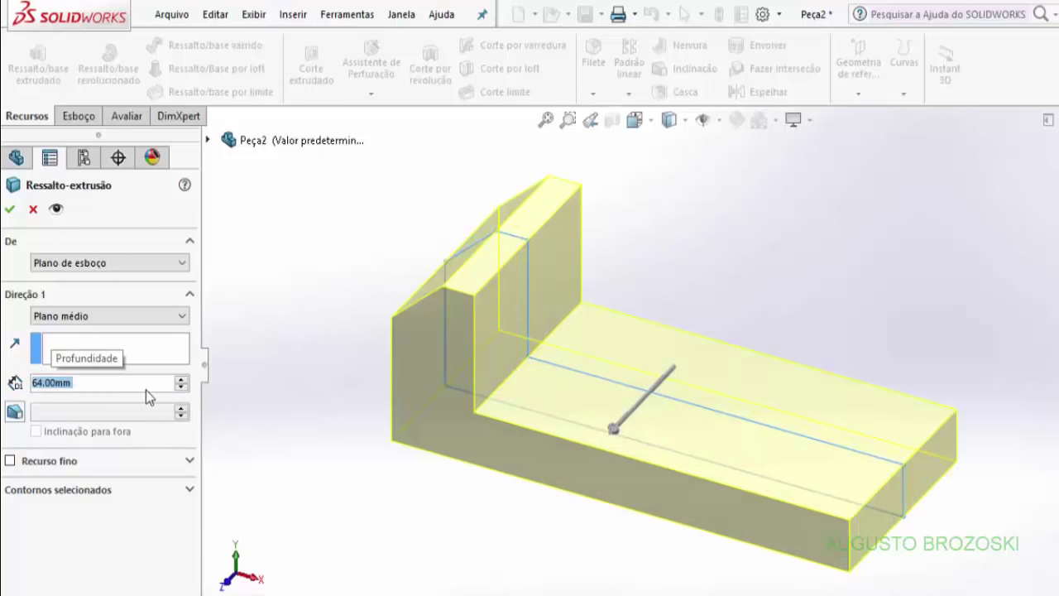
left_click(10, 213)
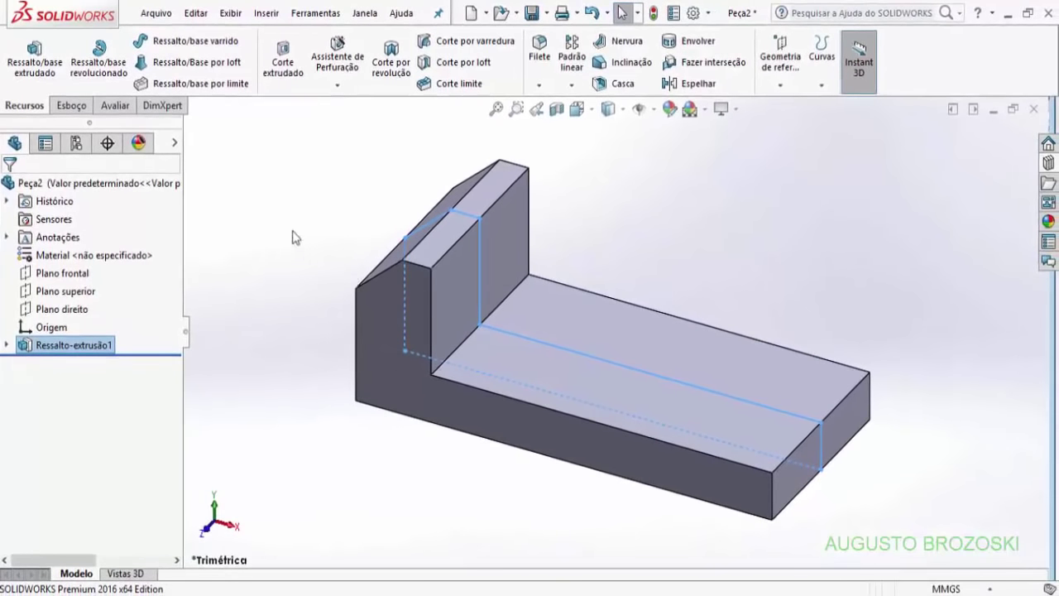
Step: Save the part as Base.SLDPRT in the Morsa folder
left_click(273, 269)
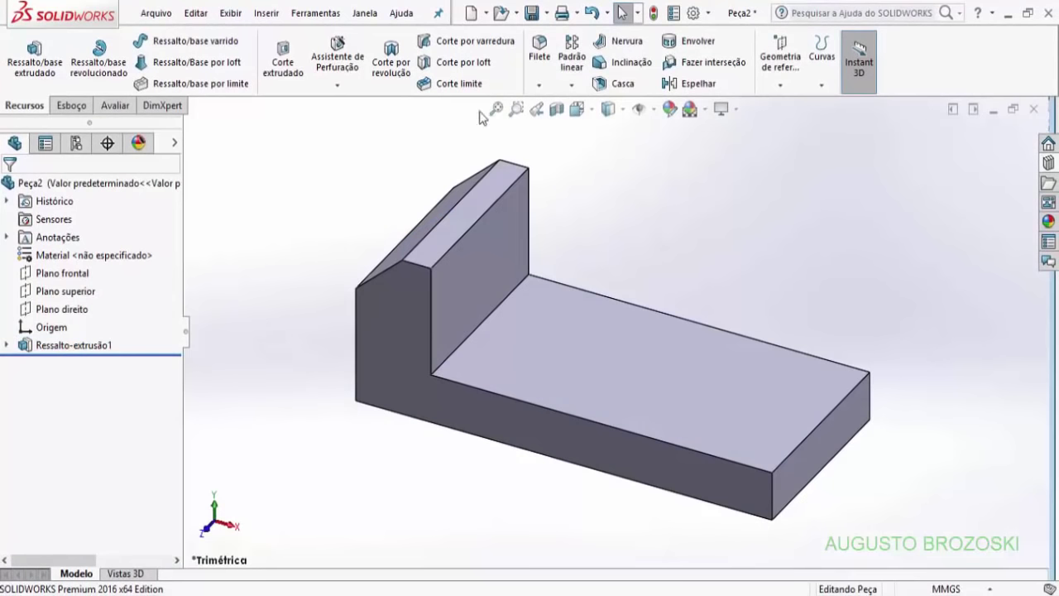
left_click(531, 13)
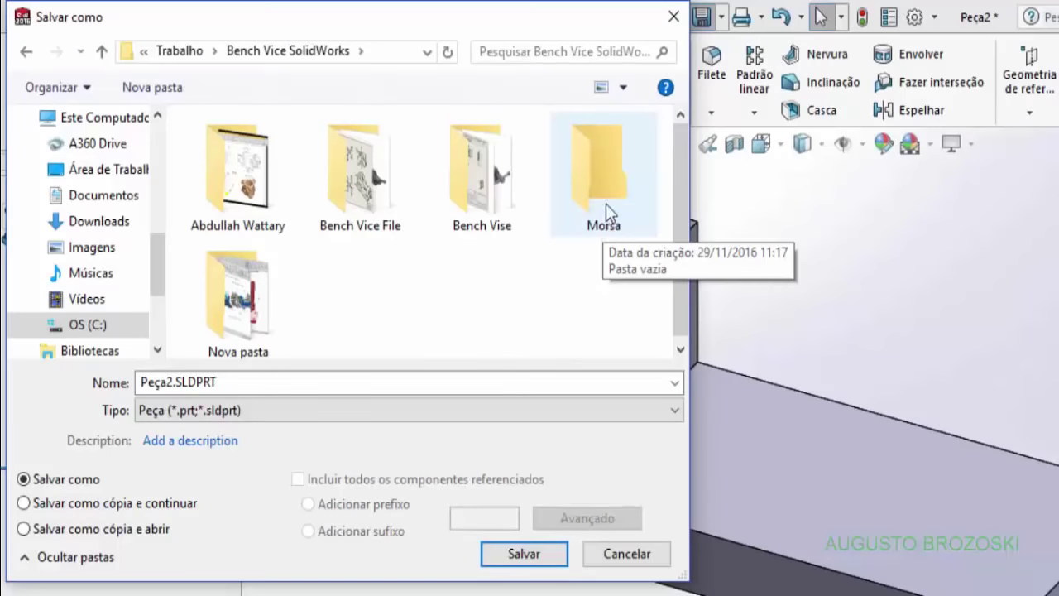
double_click(605, 201)
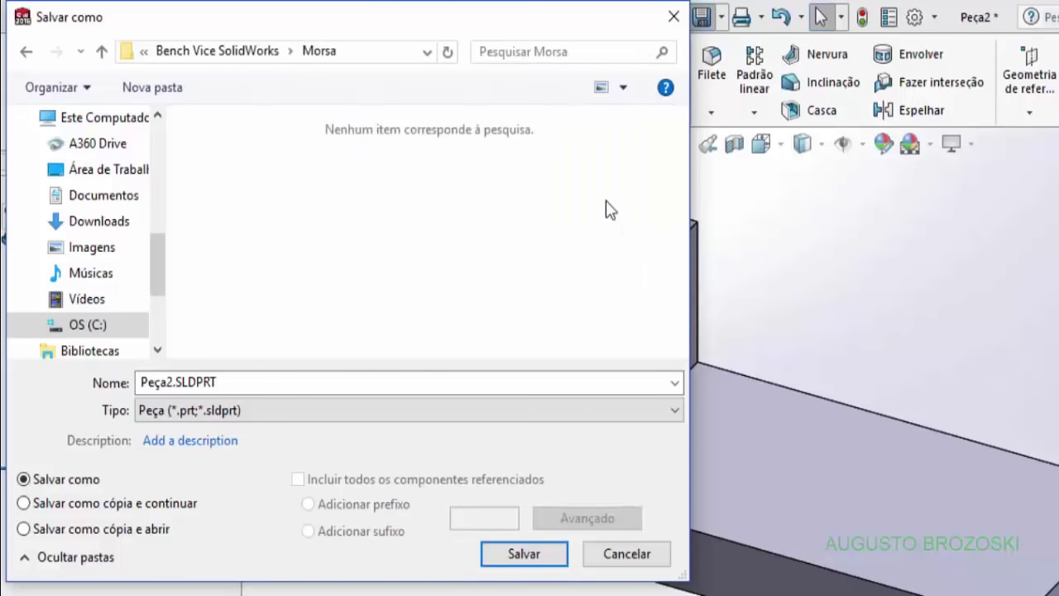
double_click(171, 382)
left_click(173, 383)
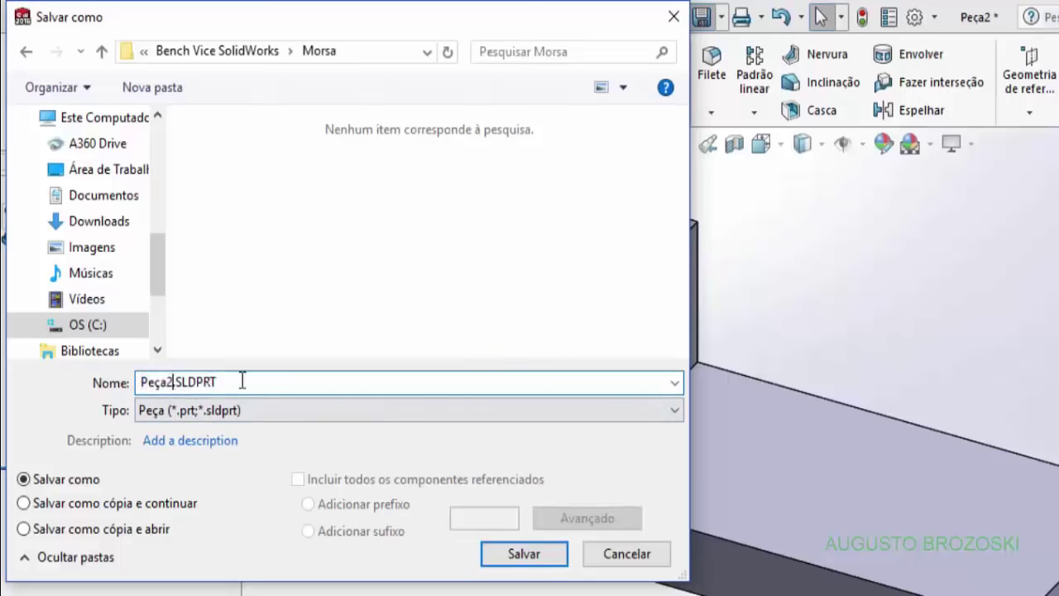
key("BackSpace")
key("BackSpace")
key("BackSpace")
key("BackSpace")
key("BackSpace")
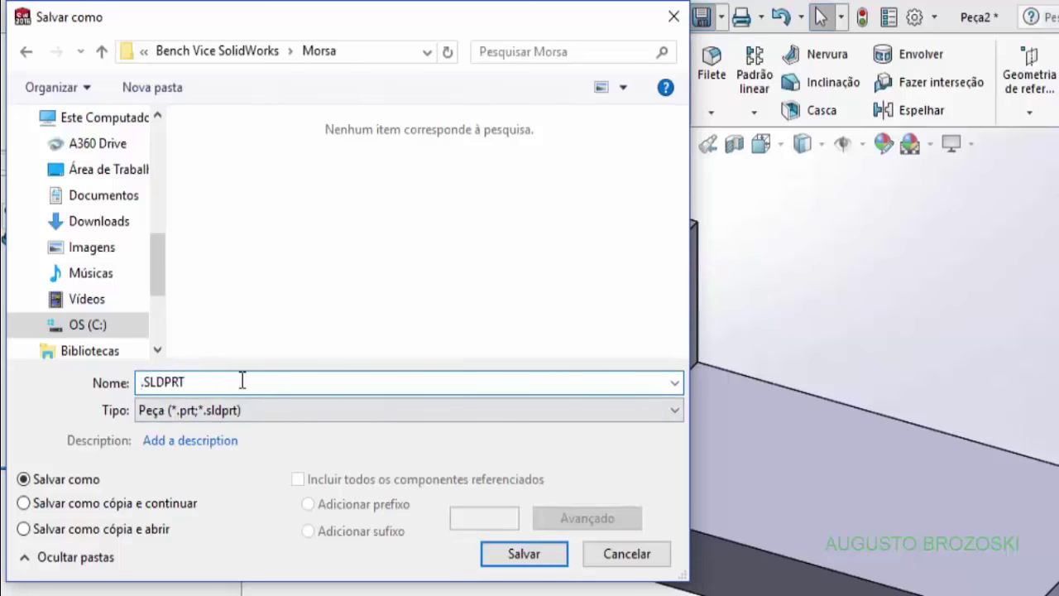
type("Base")
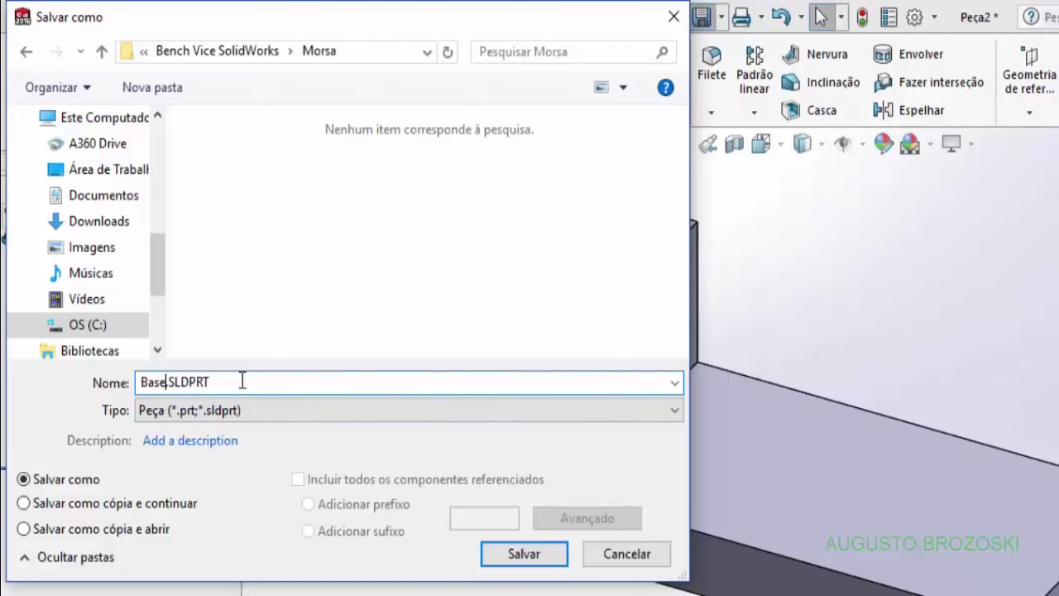
left_click(523, 556)
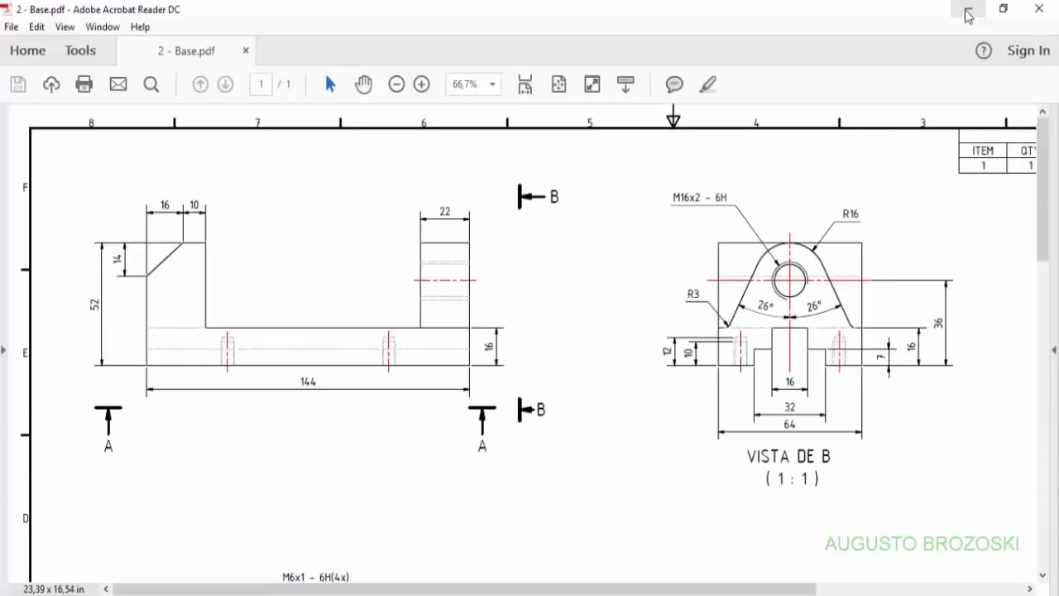
Step: Start a new sketch on the base's end face and view it Normal To with Ctrl+8
left_click(965, 11)
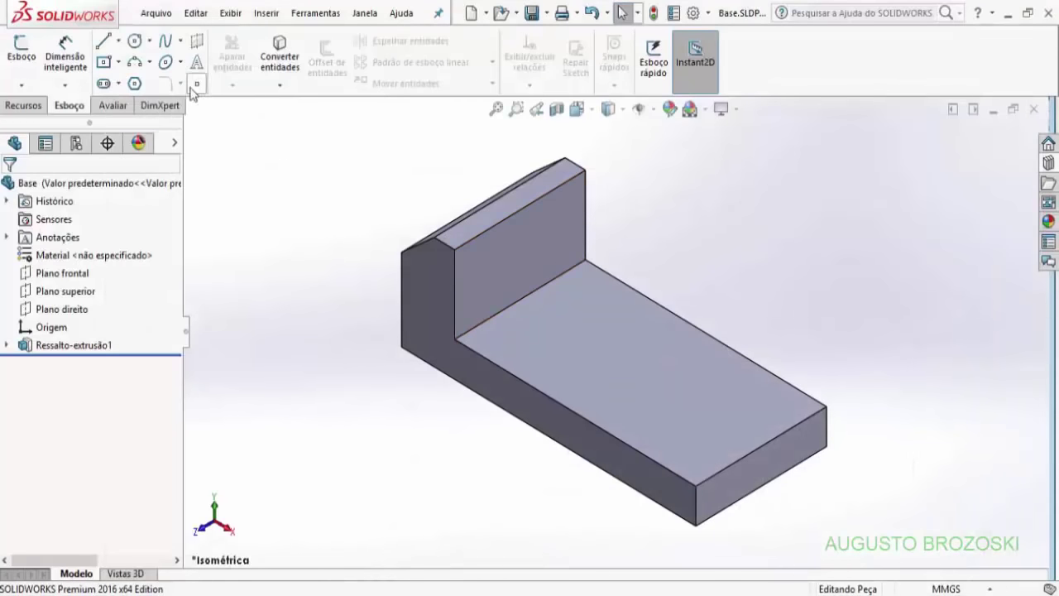
left_click(23, 55)
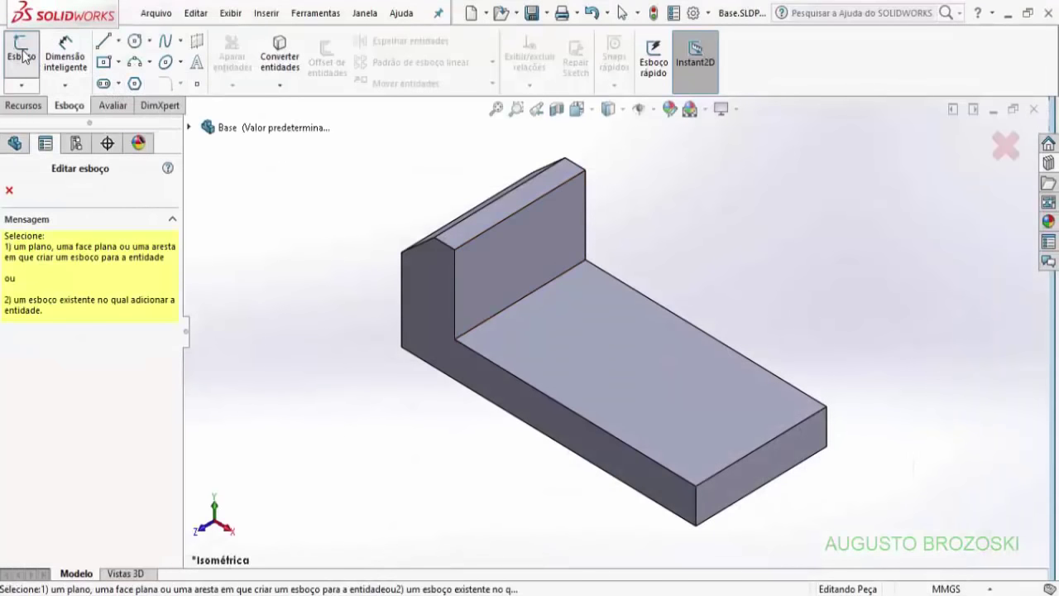
left_click(771, 460)
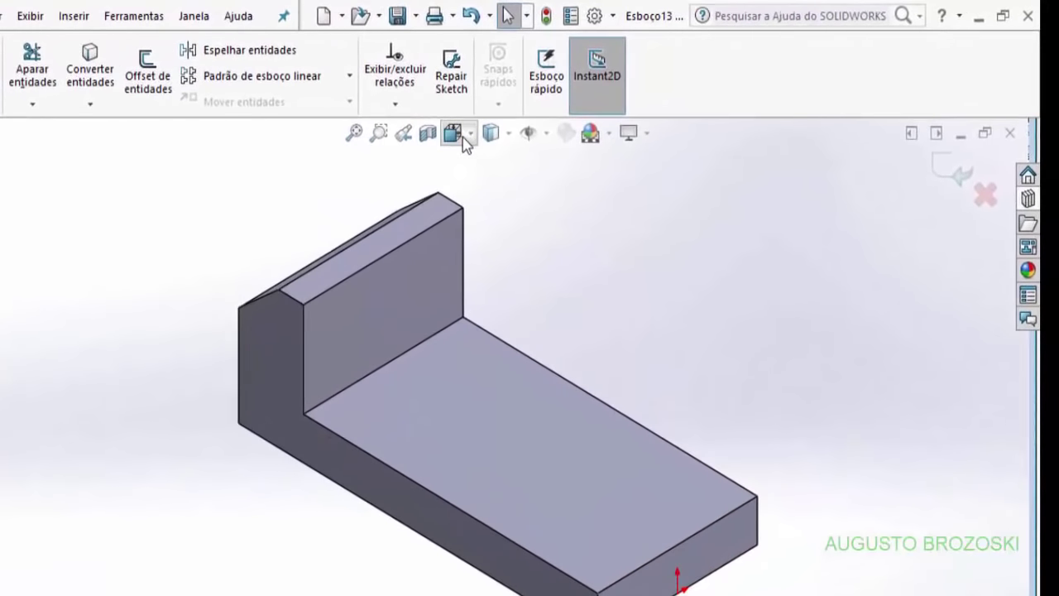
left_click(452, 133)
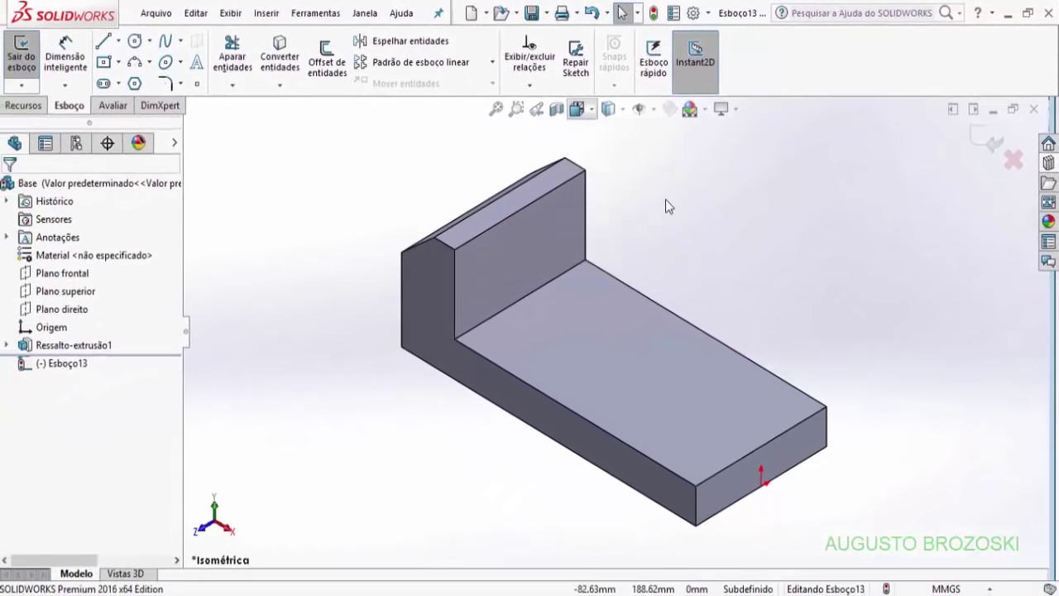
key("ctrl+8")
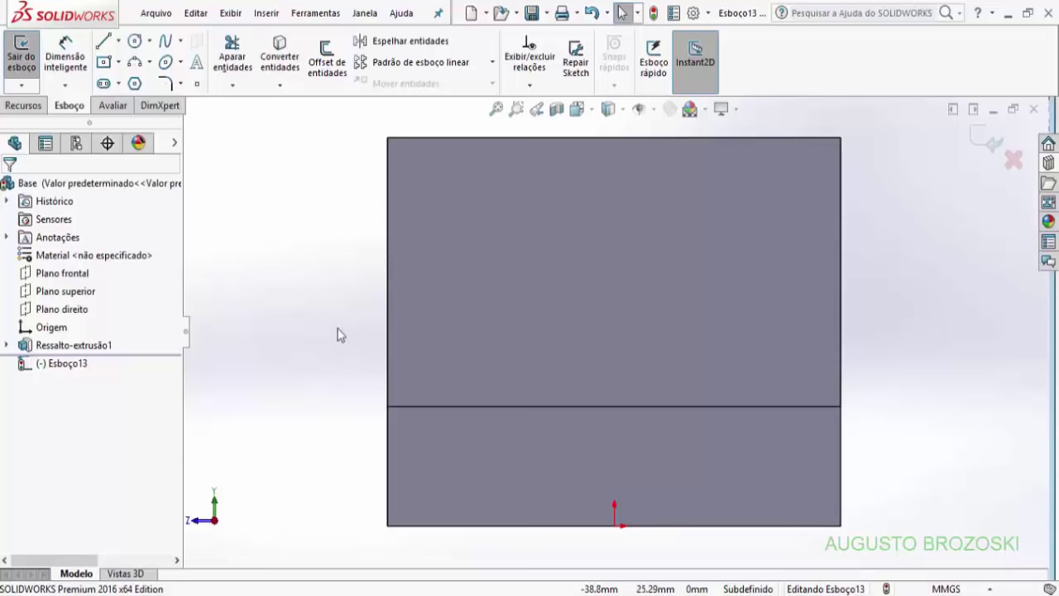
Step: Draw a vertical centerline up from the origin and dimension it 36 mm long
left_click(118, 41)
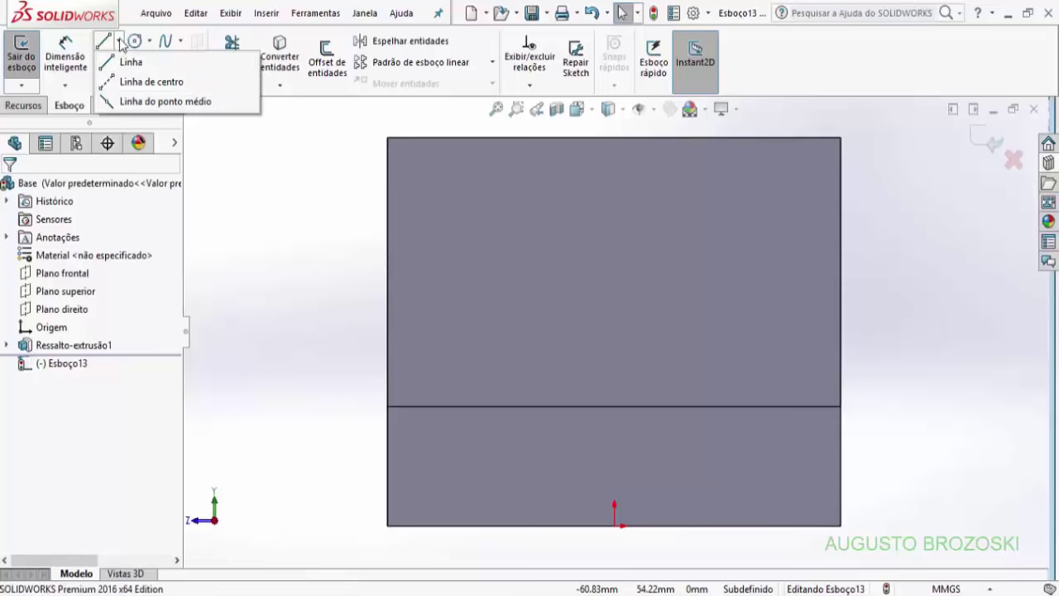
left_click(149, 82)
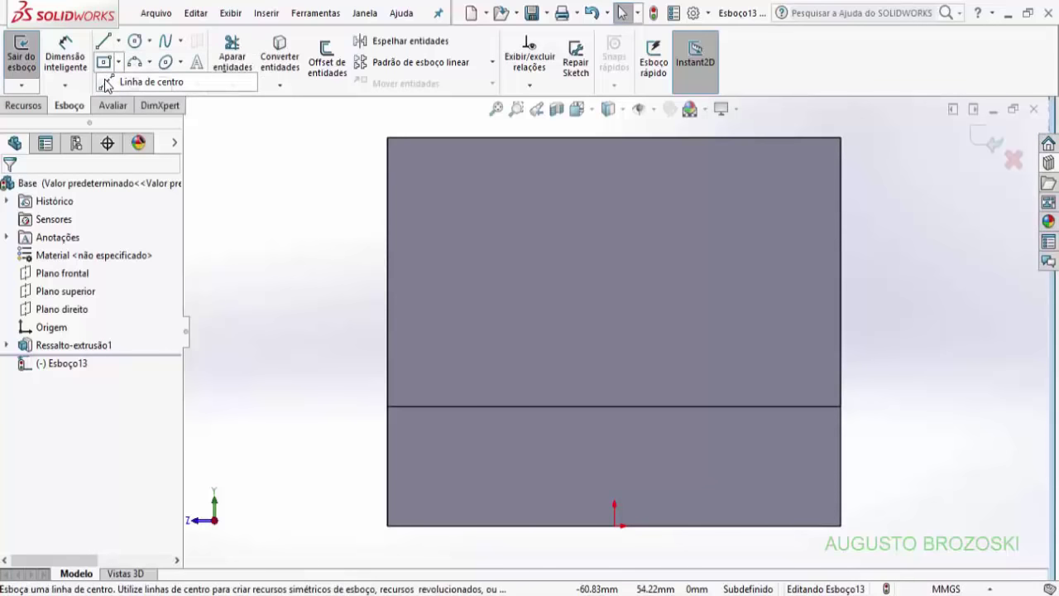
left_click(614, 525)
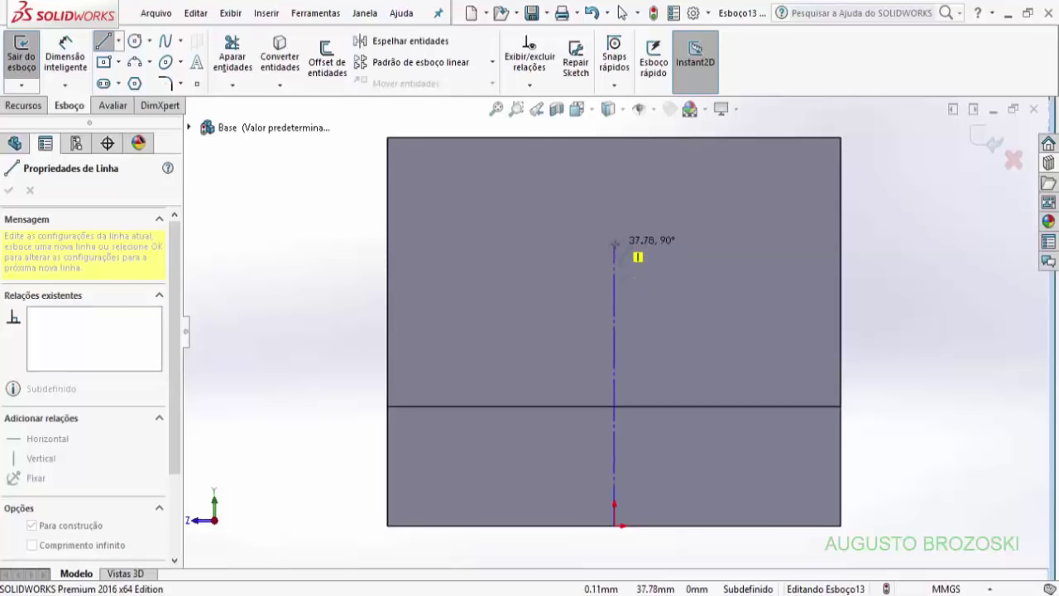
left_click(614, 243)
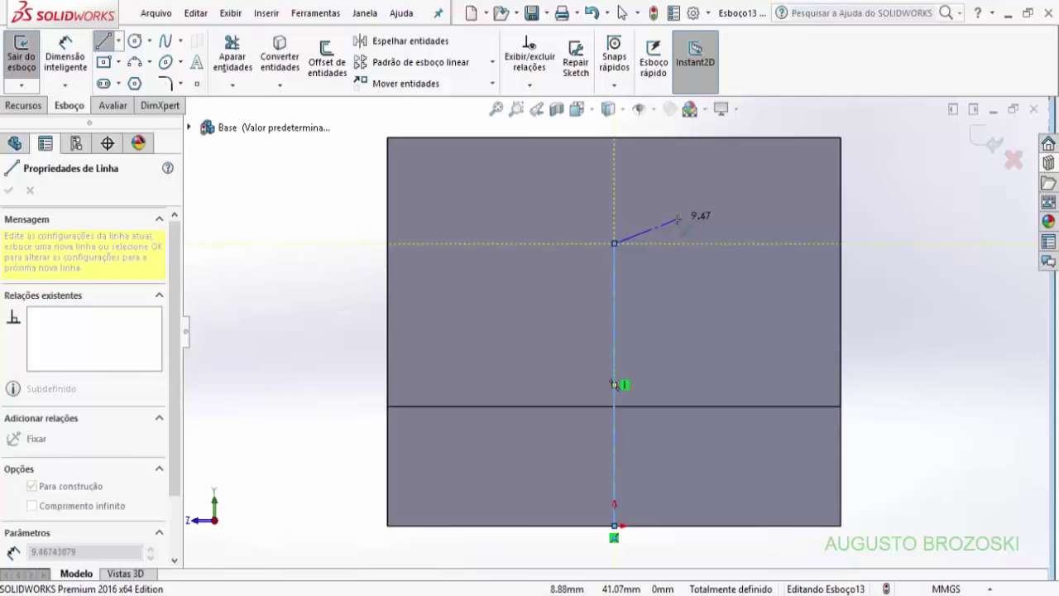
key("Escape")
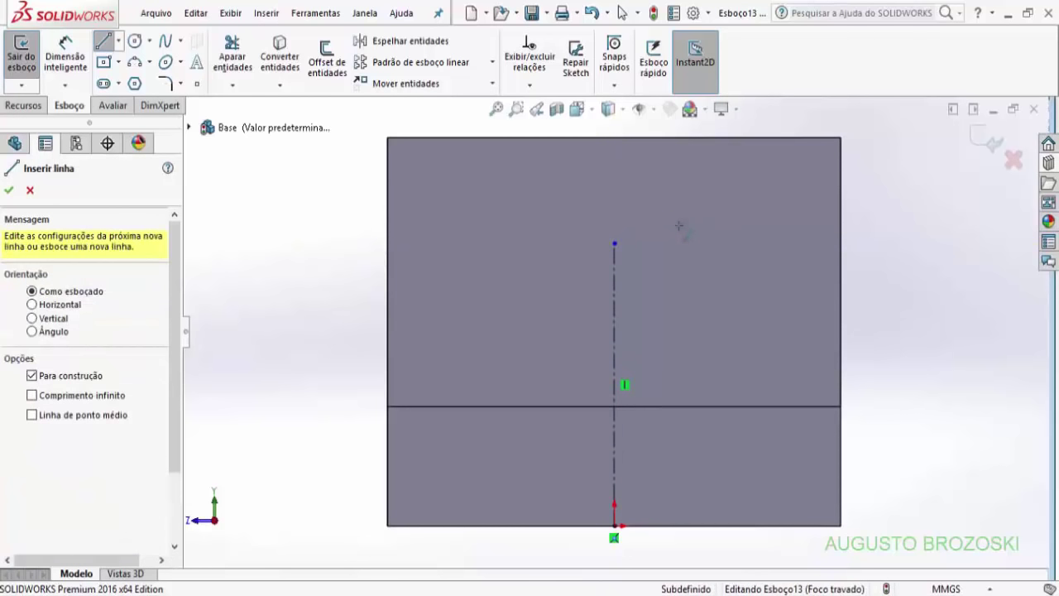
left_click(74, 58)
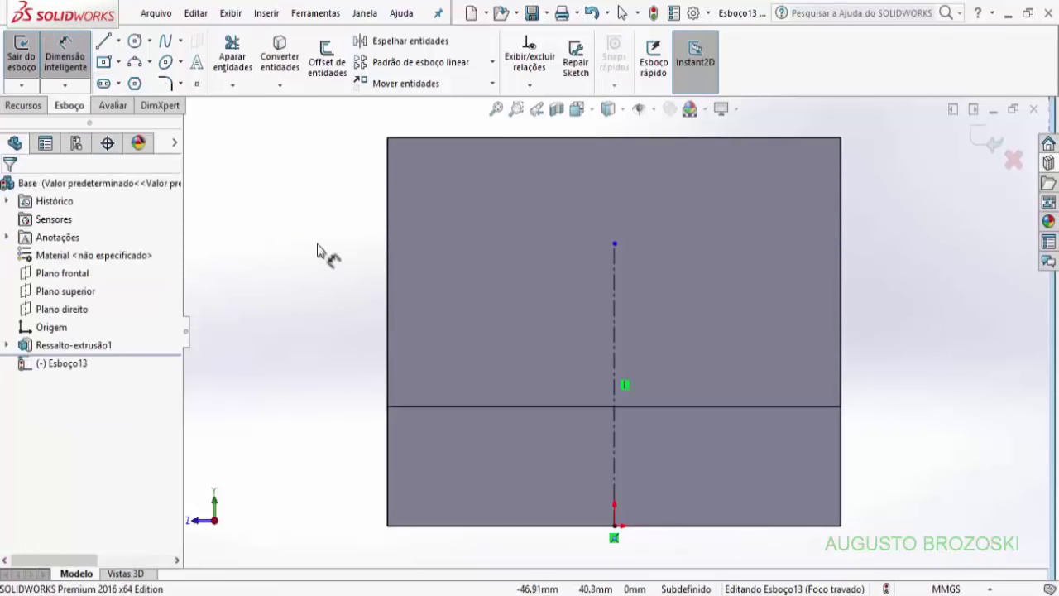
left_click(613, 324)
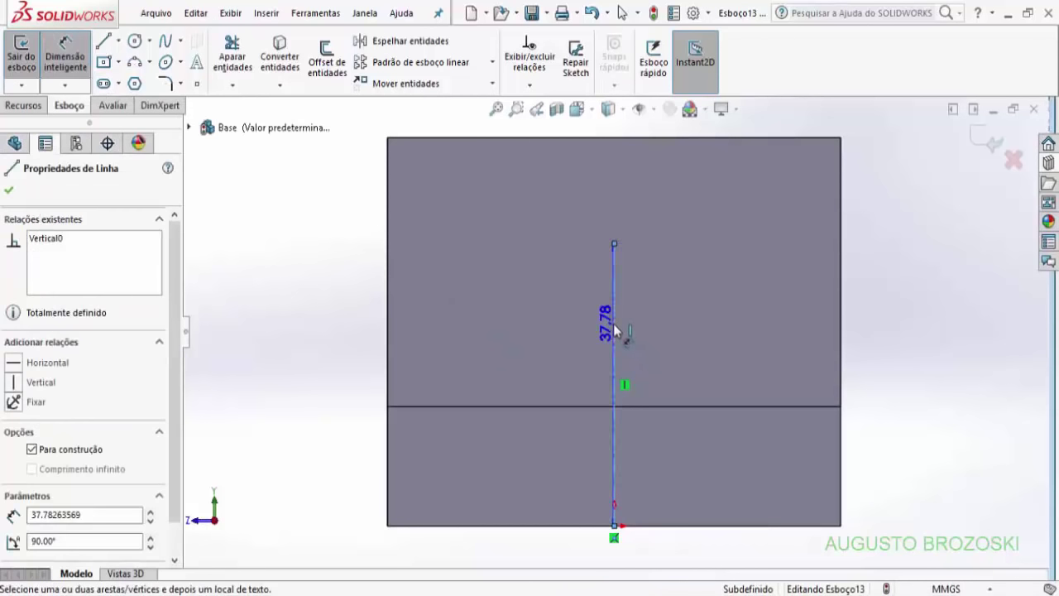
left_click(933, 371)
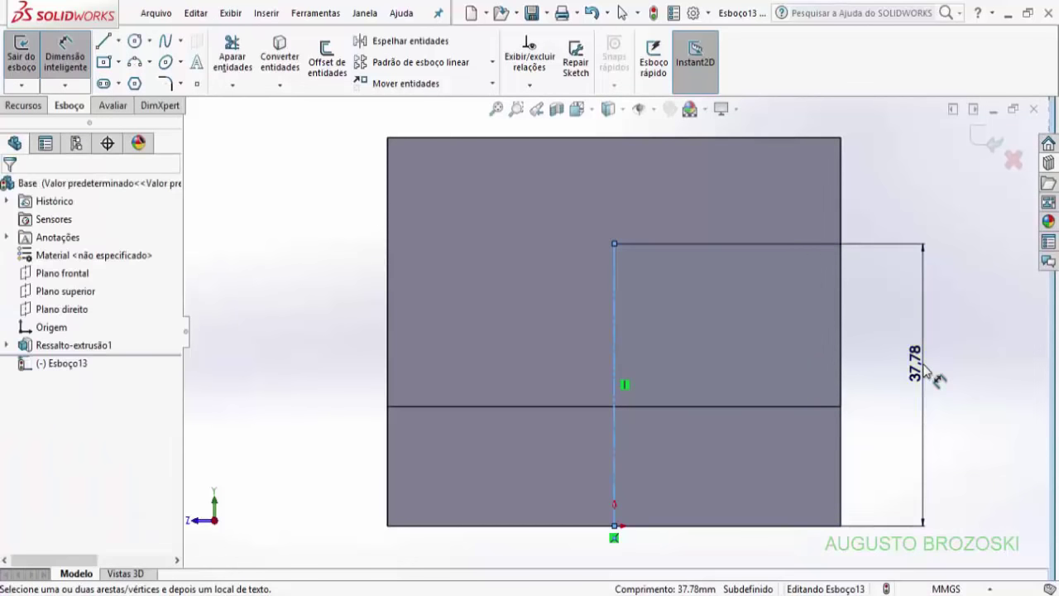
type("36")
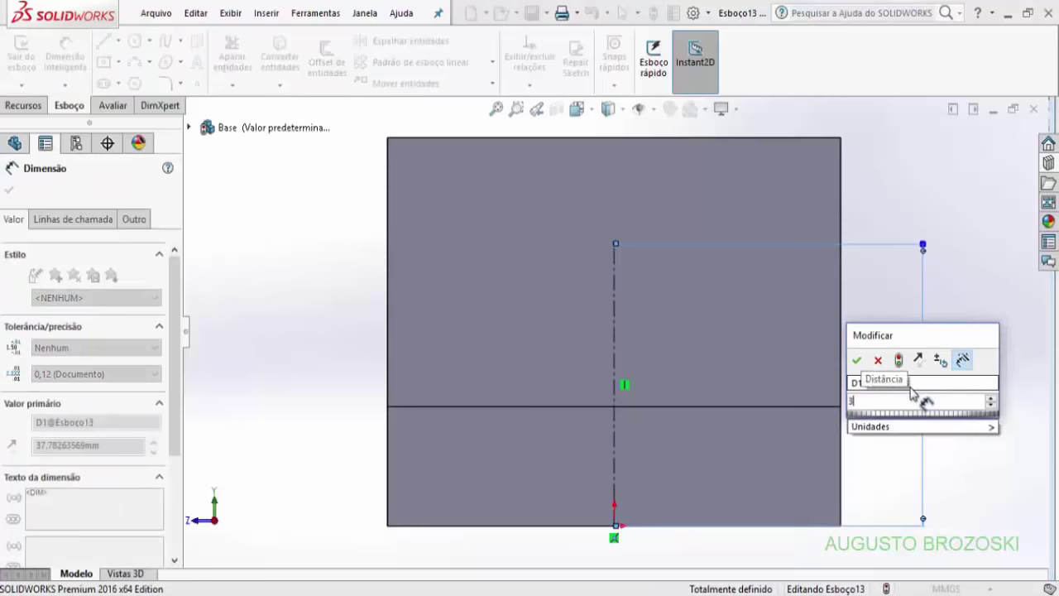
left_click(857, 360)
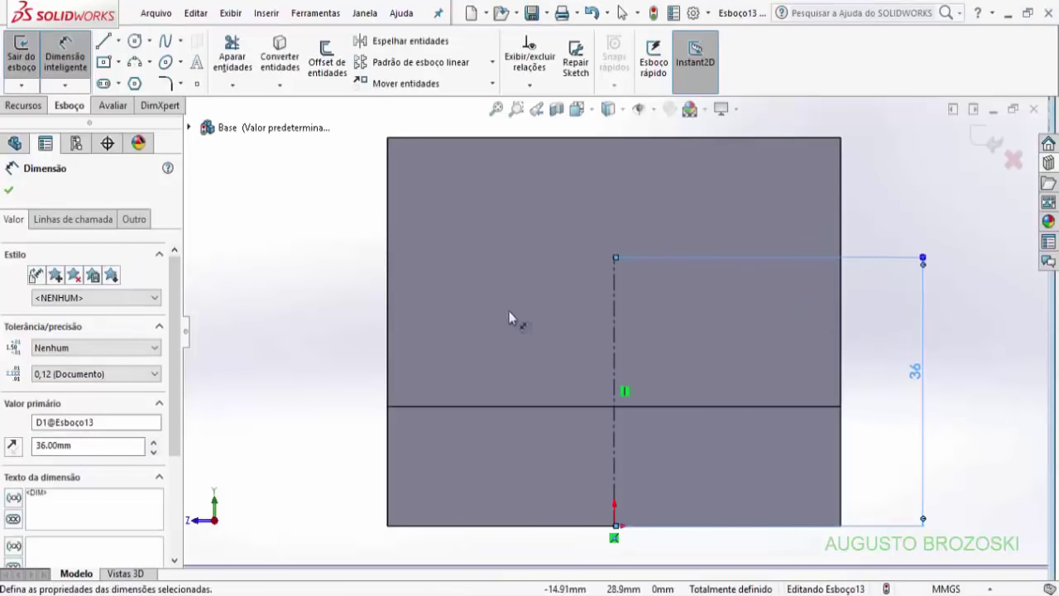
Step: Draw a circle centred on the centerline's top end
left_click(135, 43)
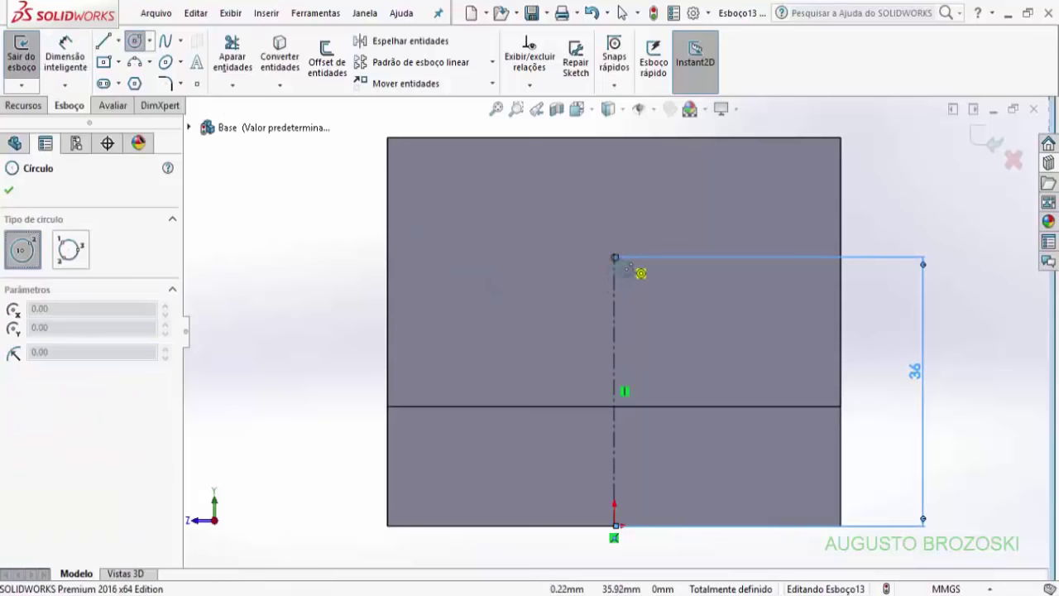
left_click(615, 258)
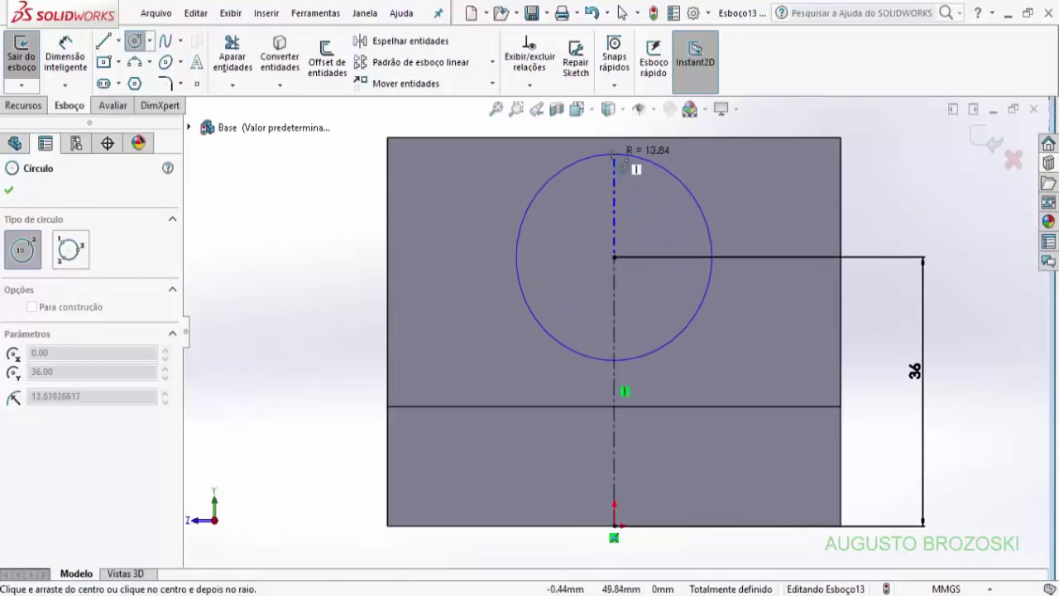
left_click(614, 154)
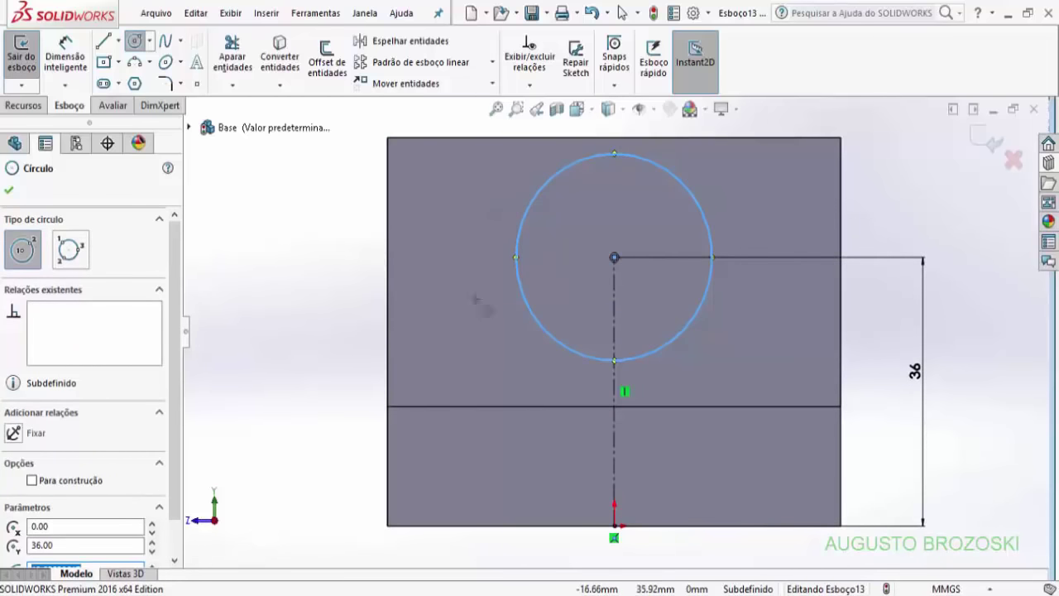
Step: Draw a left tangent line, a horizontal line along the step edge, and a right tangent line
left_click(106, 42)
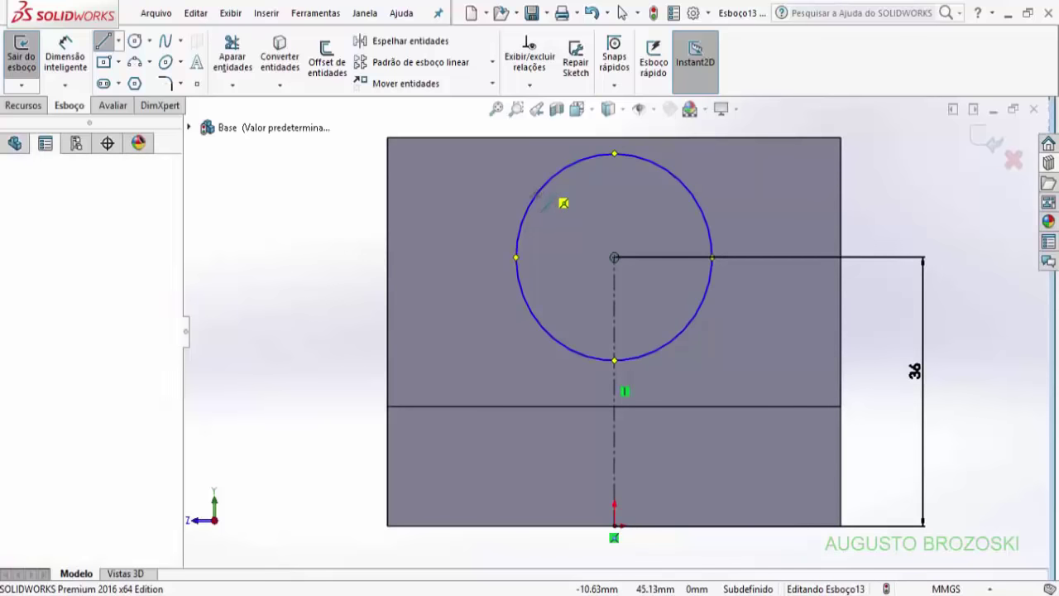
left_click(518, 239)
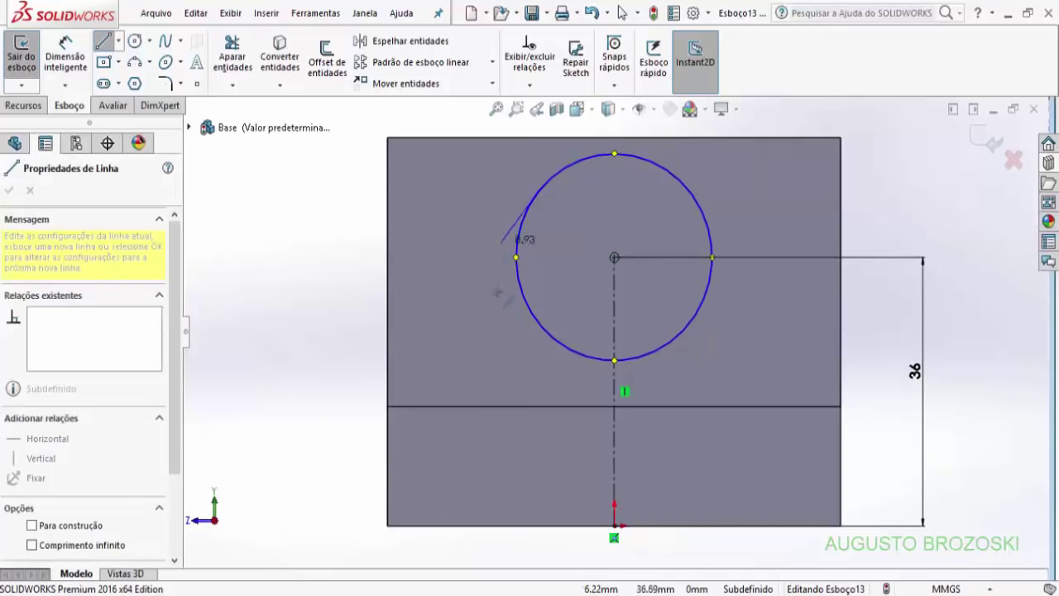
left_click(431, 407)
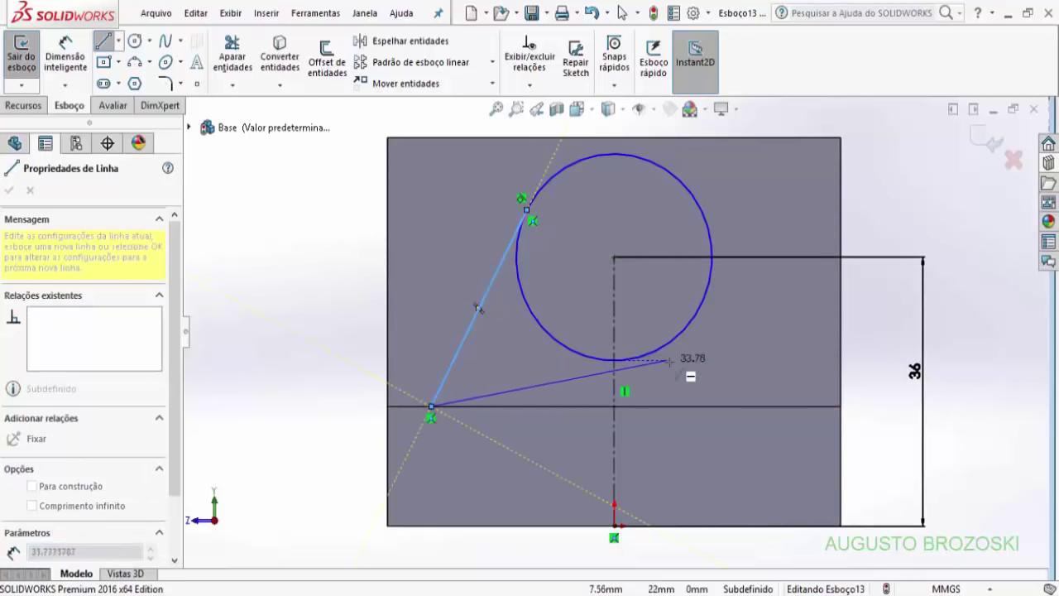
left_click(807, 406)
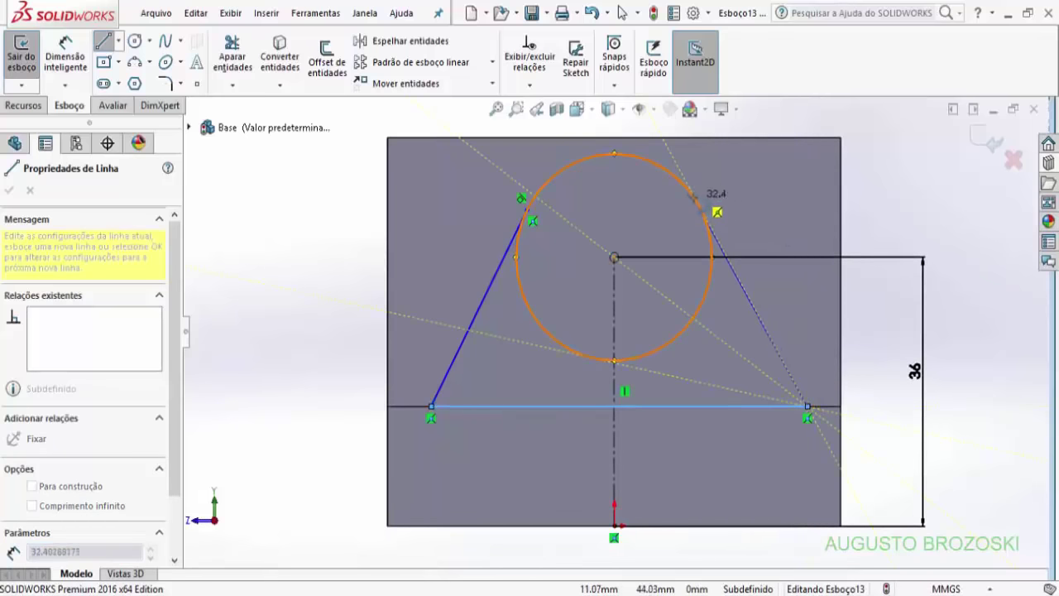
left_click(695, 200)
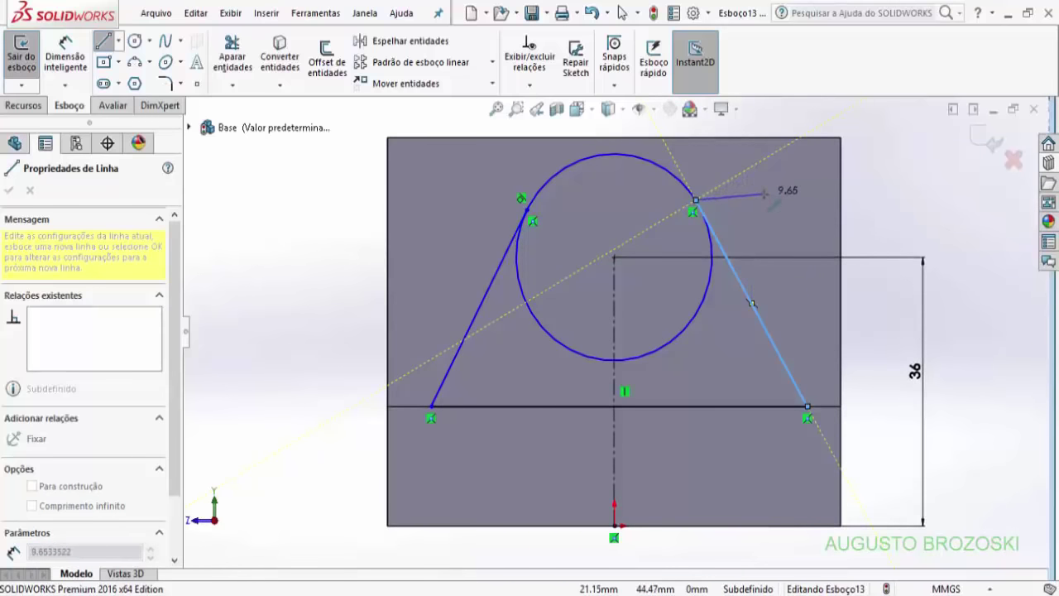
key("Escape")
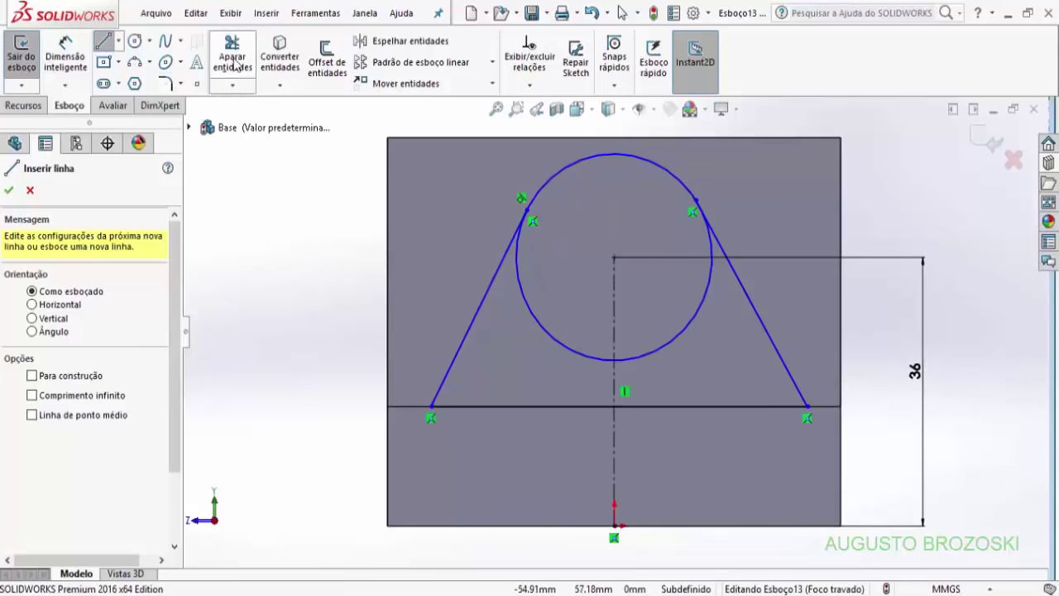
left_click(235, 63)
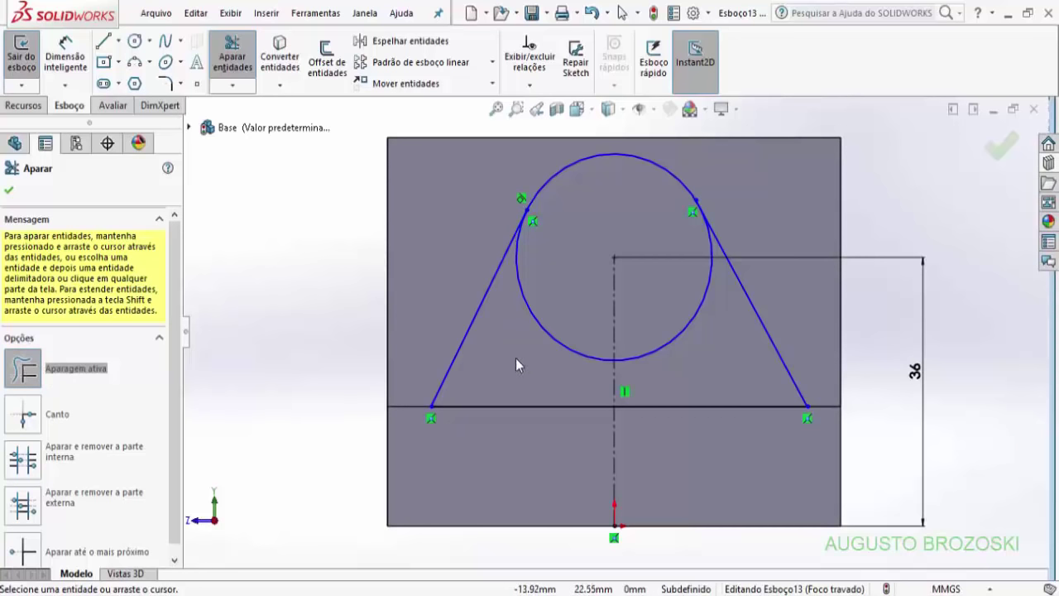
Step: Trim away the circle's lower arcs and dimension the remaining top arc to a 16 mm radius
left_click_drag(515, 365, 570, 317)
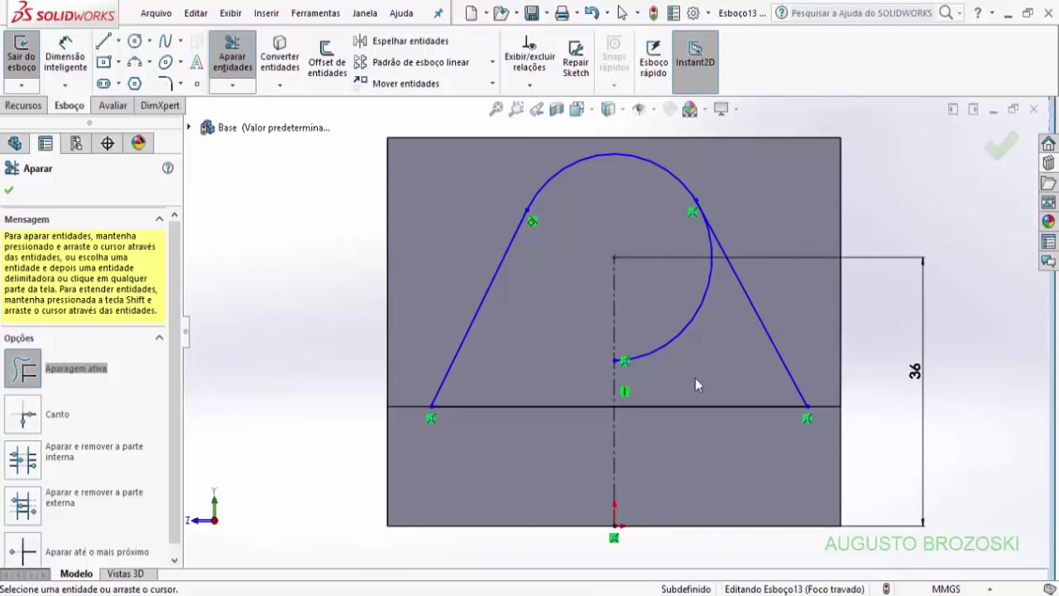
left_click_drag(711, 360, 689, 290)
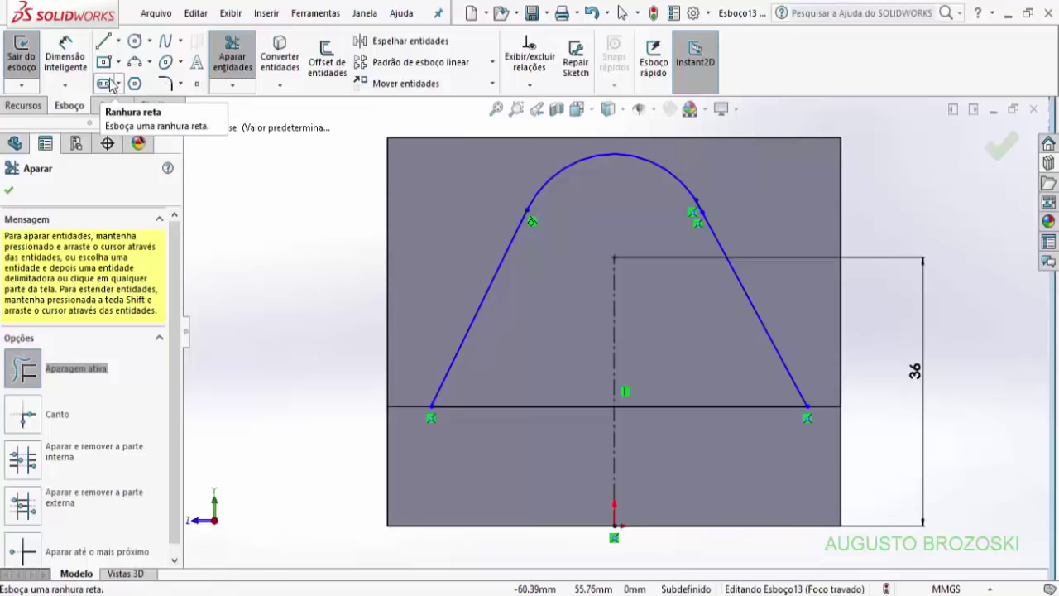
left_click(66, 64)
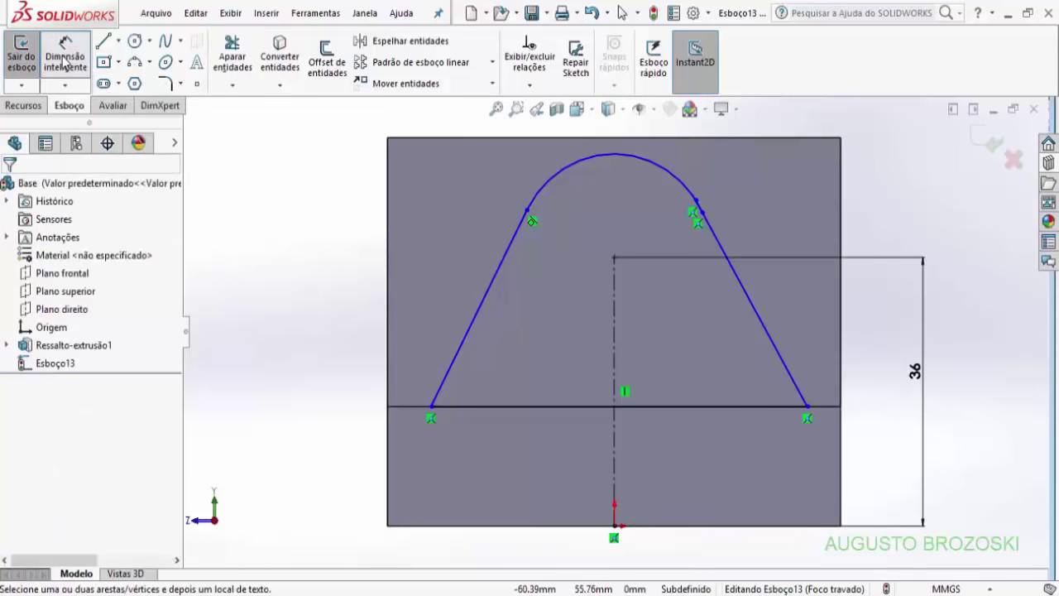
left_click(672, 173)
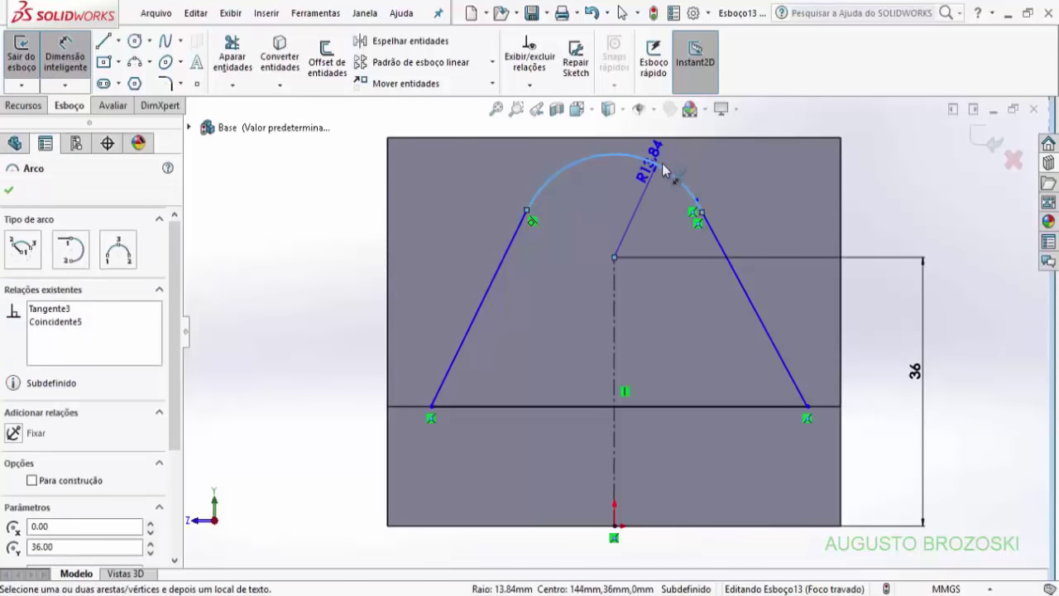
left_click(722, 173)
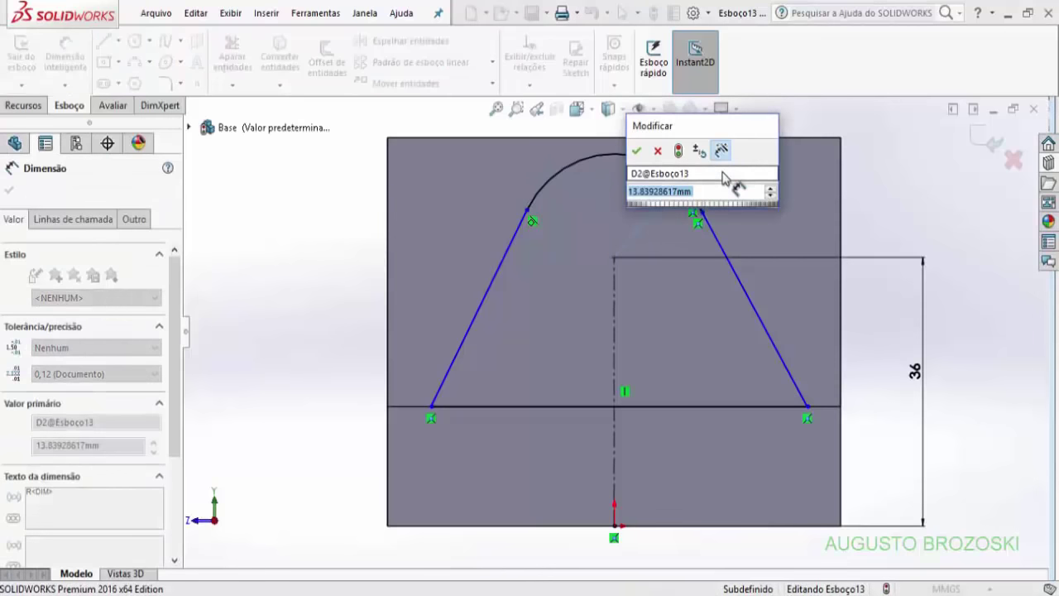
type("8")
key("Return")
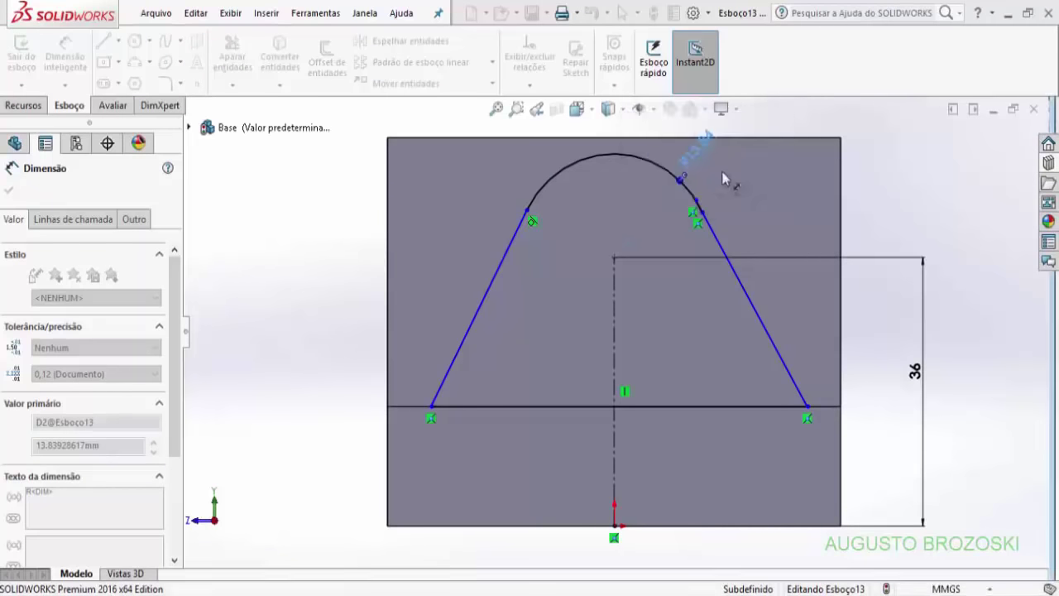
key("Escape")
scroll(354, 314, "up", 1)
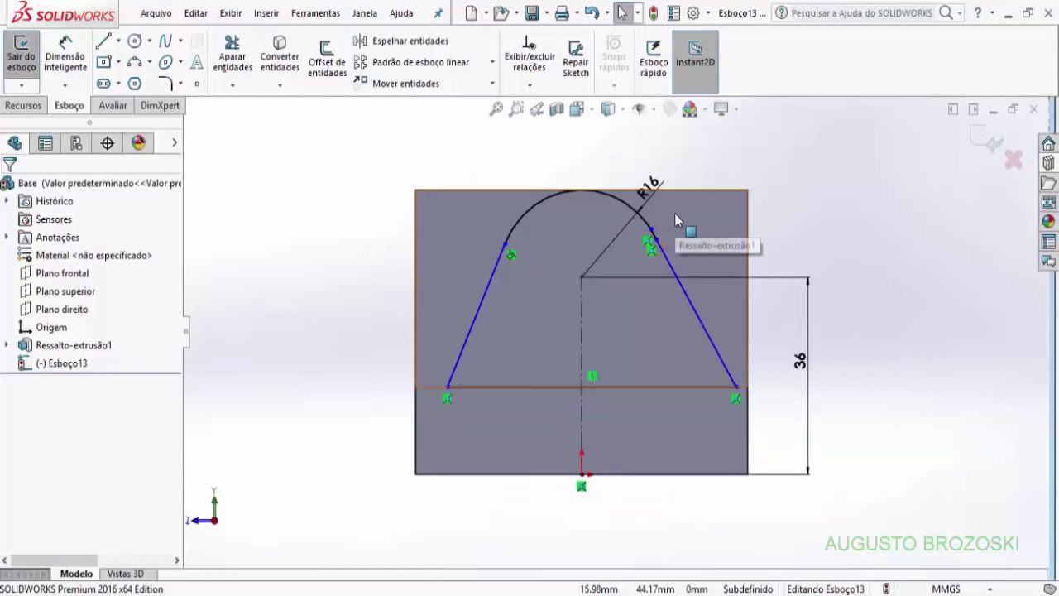
scroll(670, 221, "down", 5)
Step: Trim off the line piece that overlaps the arc
scroll(623, 274, "down", 5)
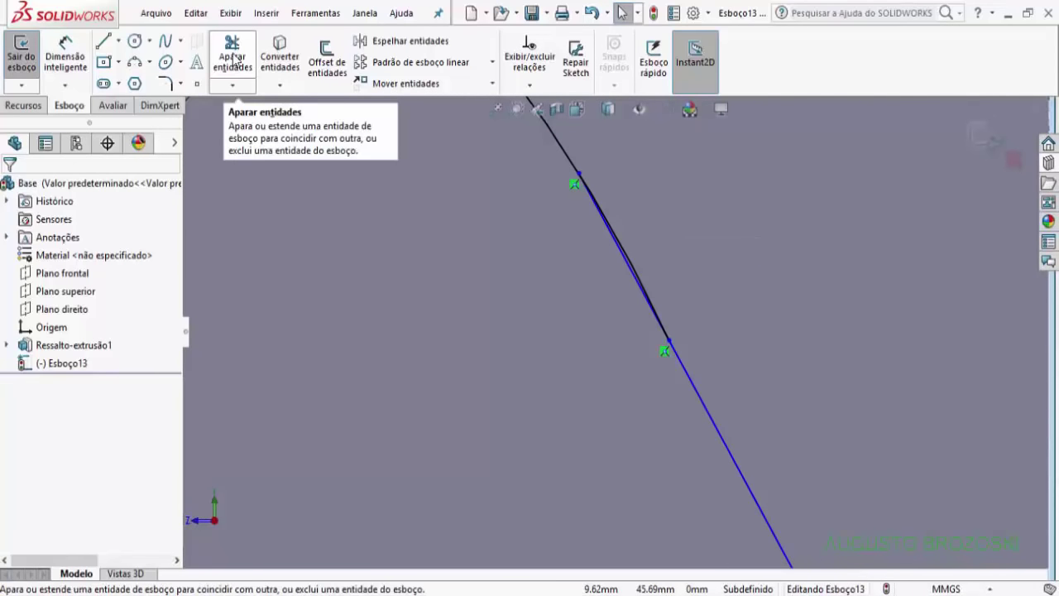
left_click(234, 60)
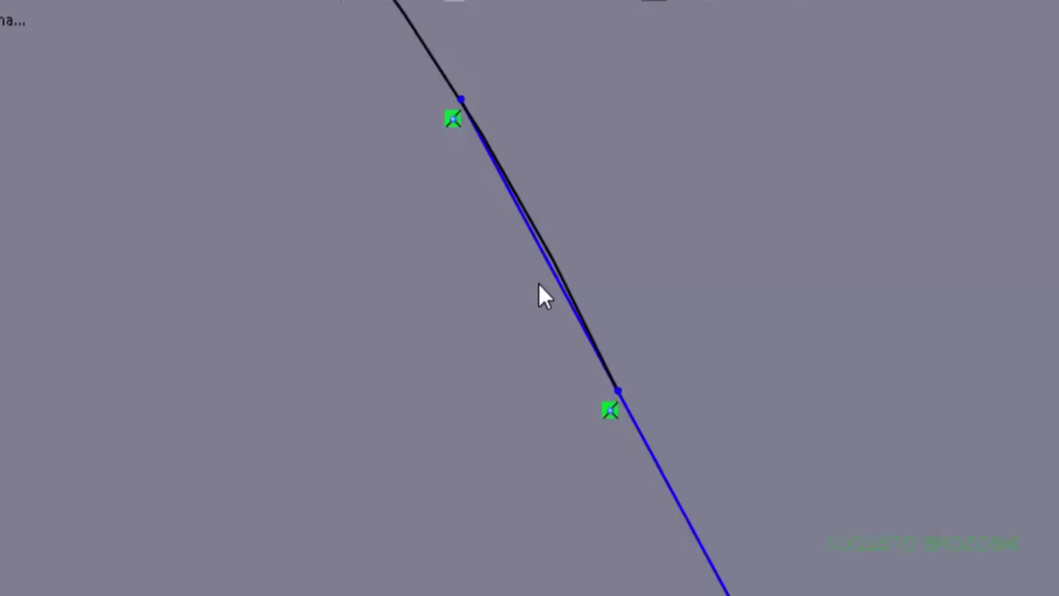
left_click(550, 269)
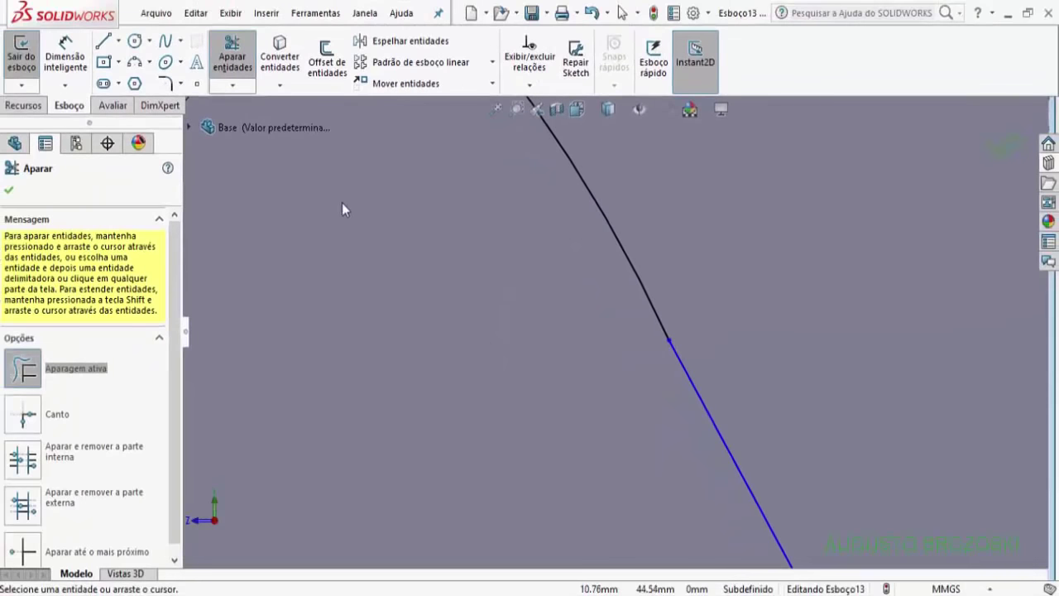
left_click(8, 190)
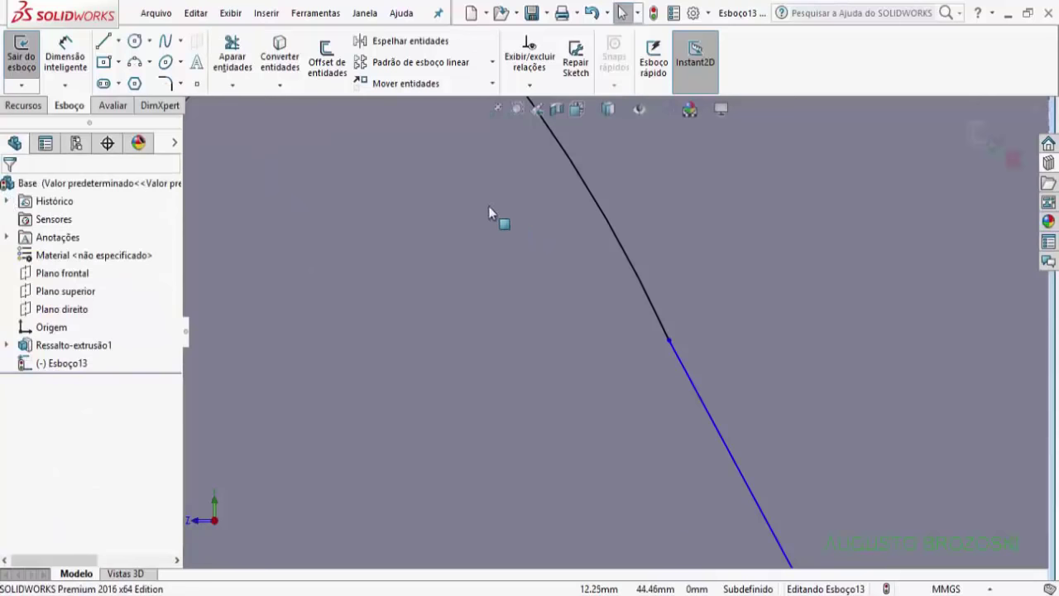
Step: Make the right slanted line tangent to Arco1 and fit the sketch in view
left_click(606, 219)
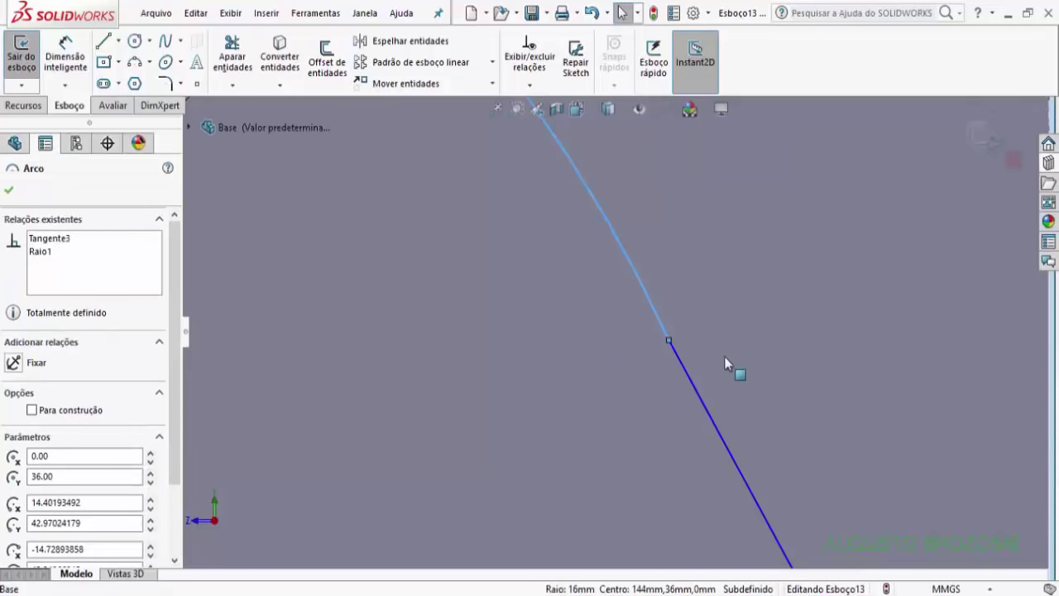
left_click(680, 387, "ctrl")
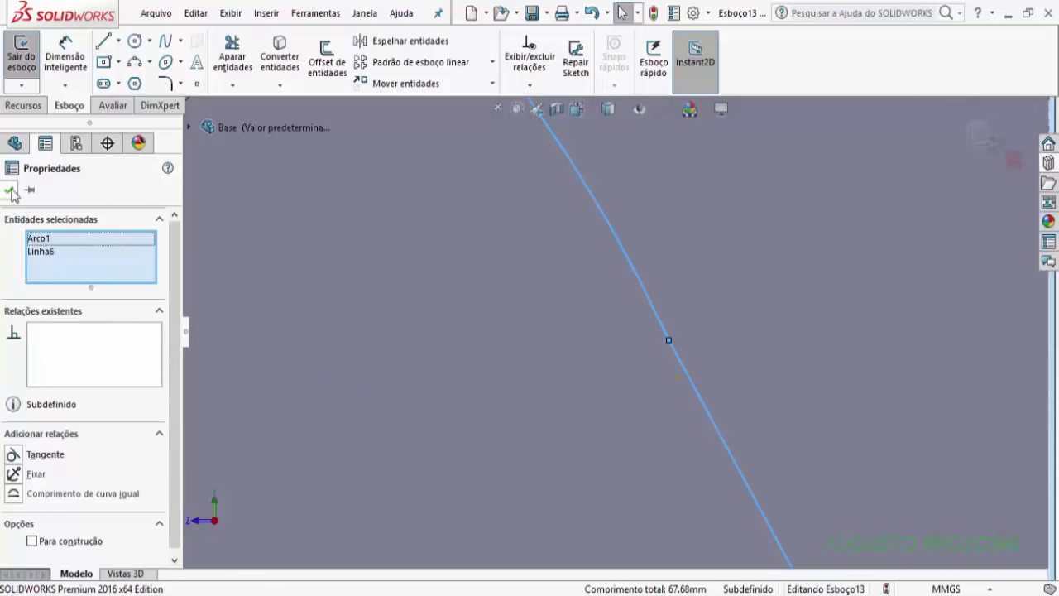
left_click(13, 455)
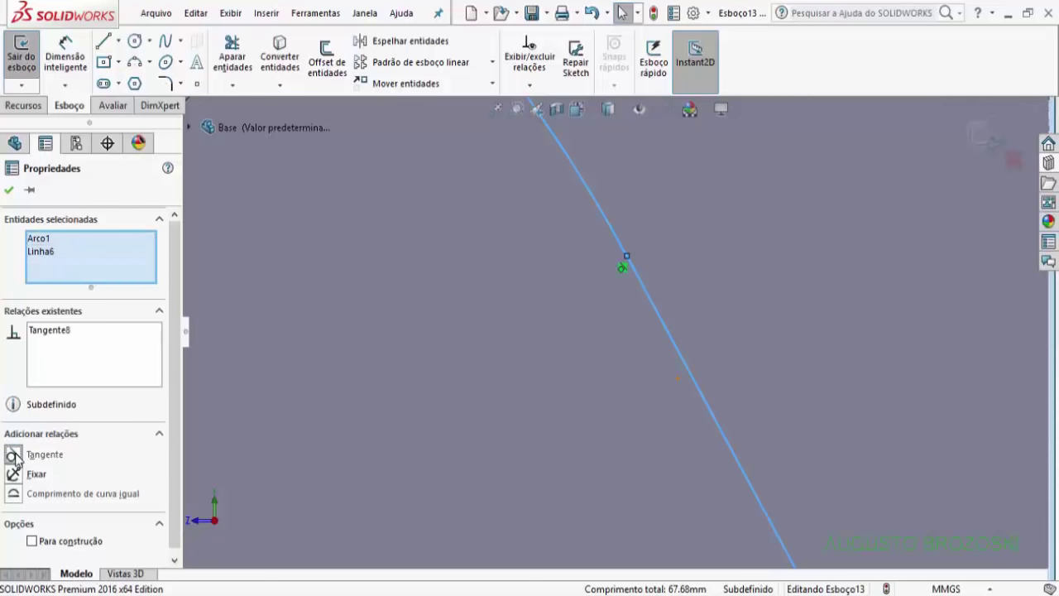
left_click(9, 190)
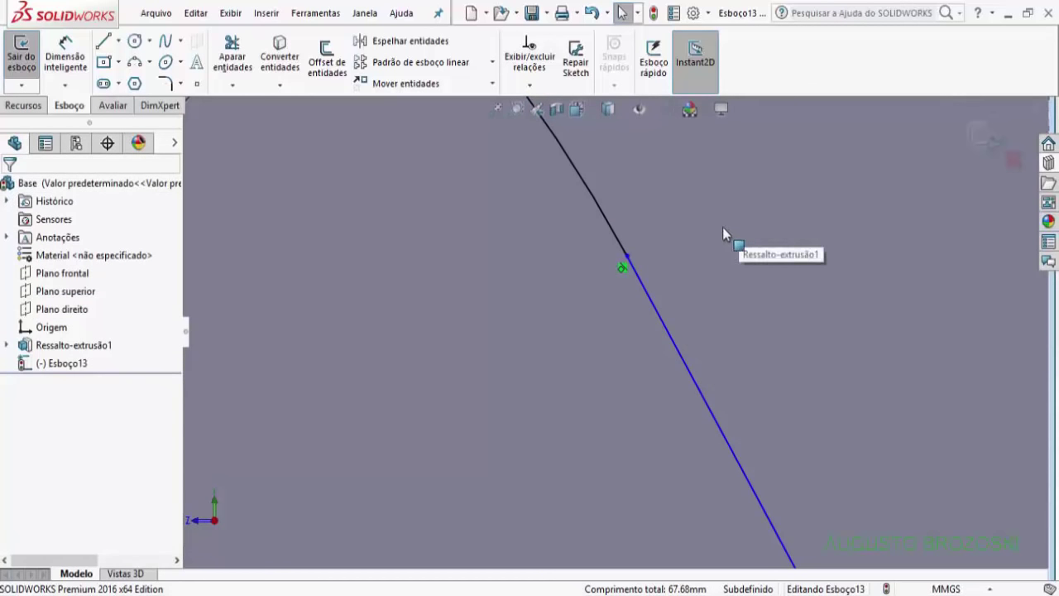
key("f")
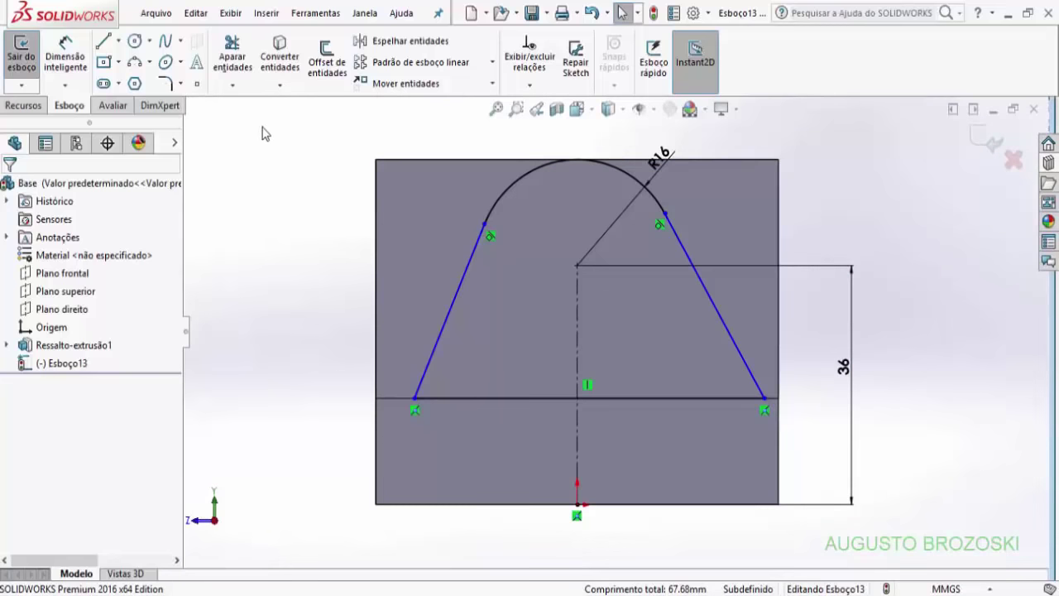
Step: Dimension the left slanted line at 26° from the vertical centreline
left_click(69, 74)
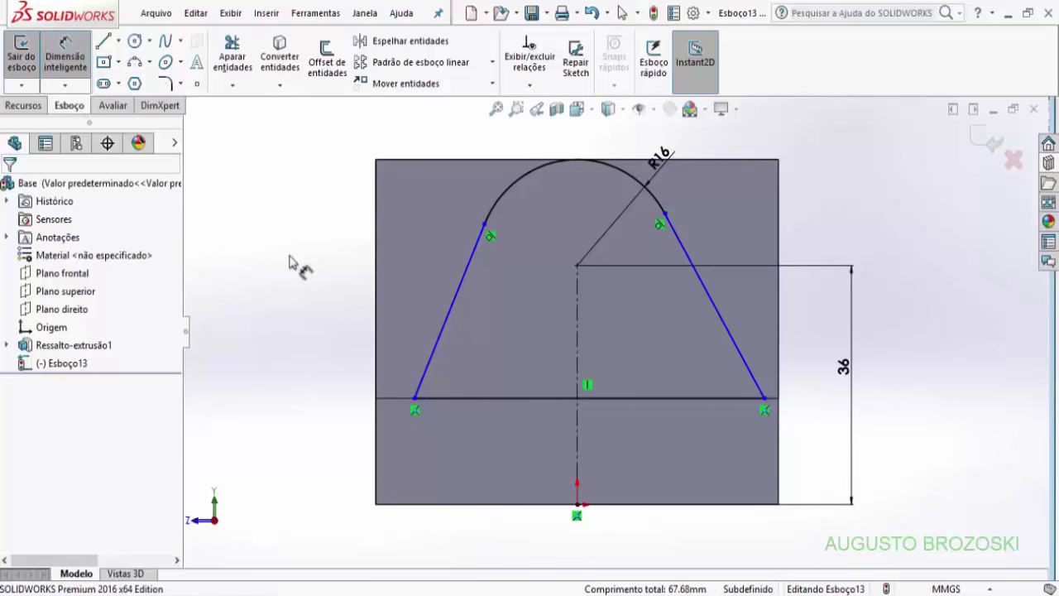
left_click(463, 284)
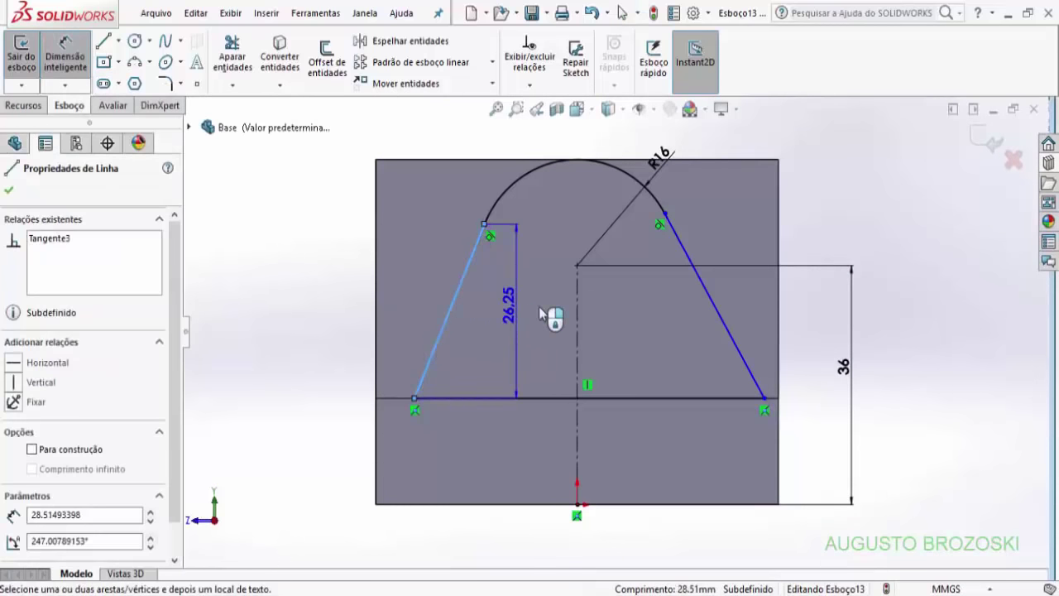
left_click(578, 328)
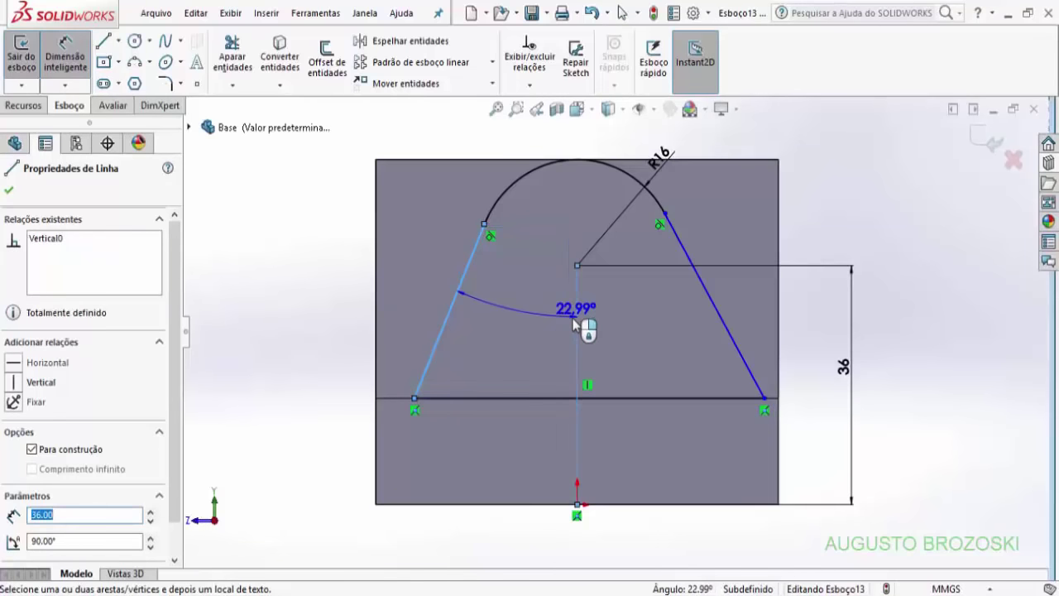
left_click(513, 355)
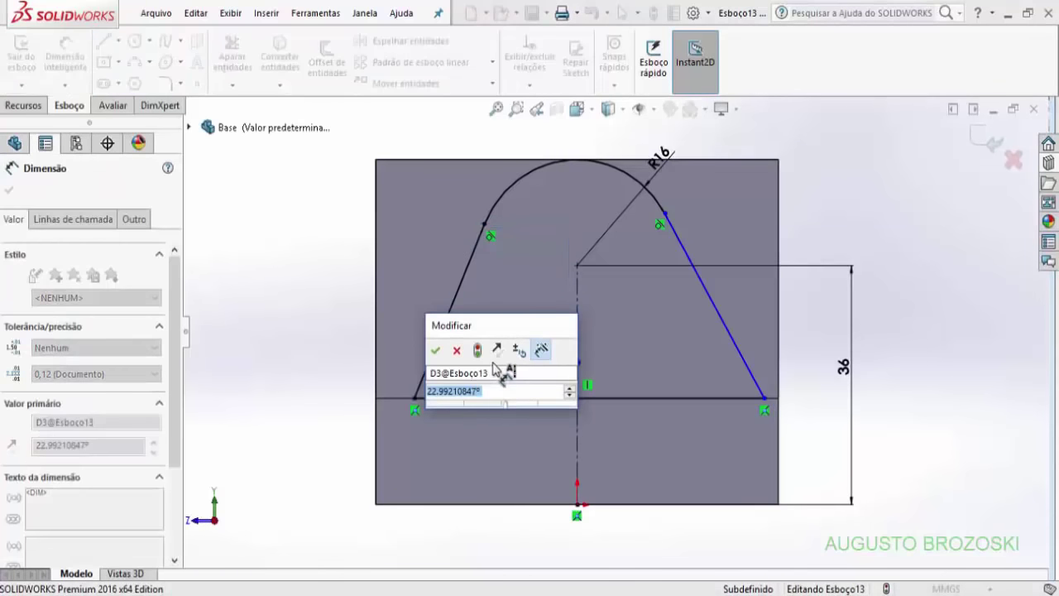
type("26")
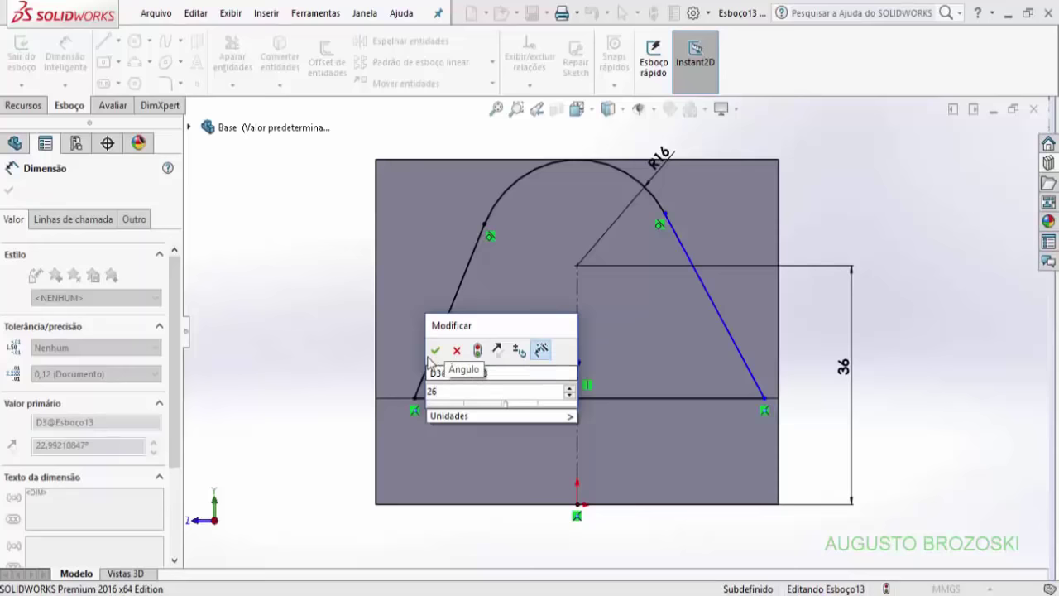
left_click(436, 350)
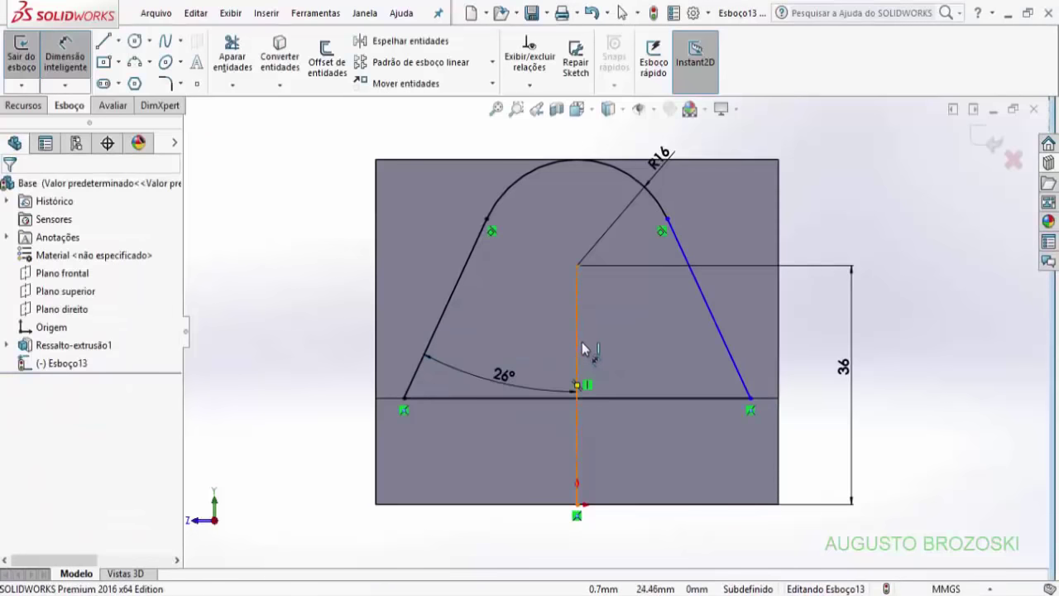
Step: Dimension the right slanted line at 26° from the centreline and exit the sketch
left_click(584, 350)
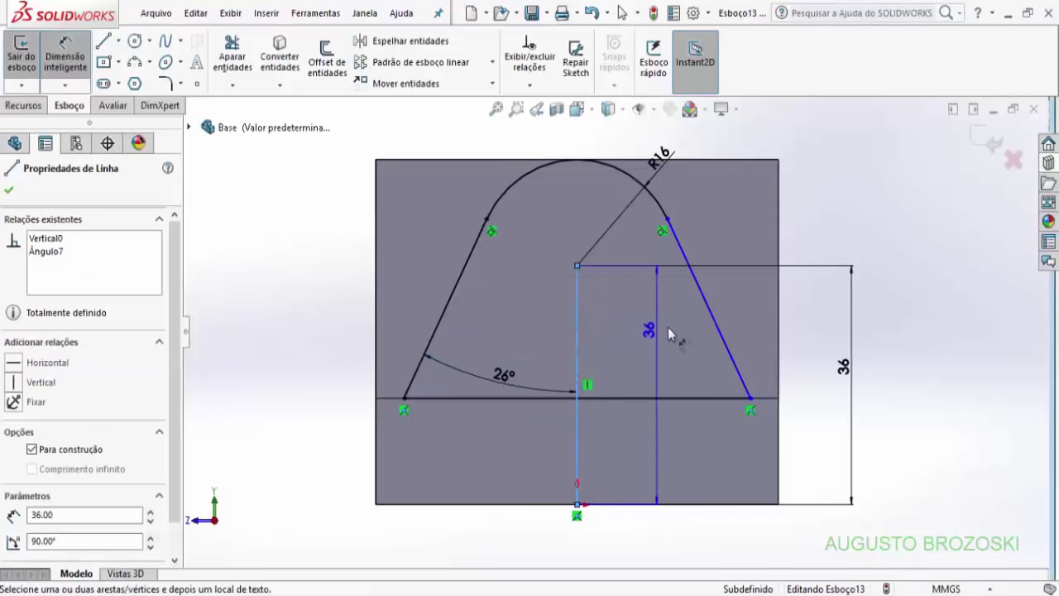
left_click(699, 298)
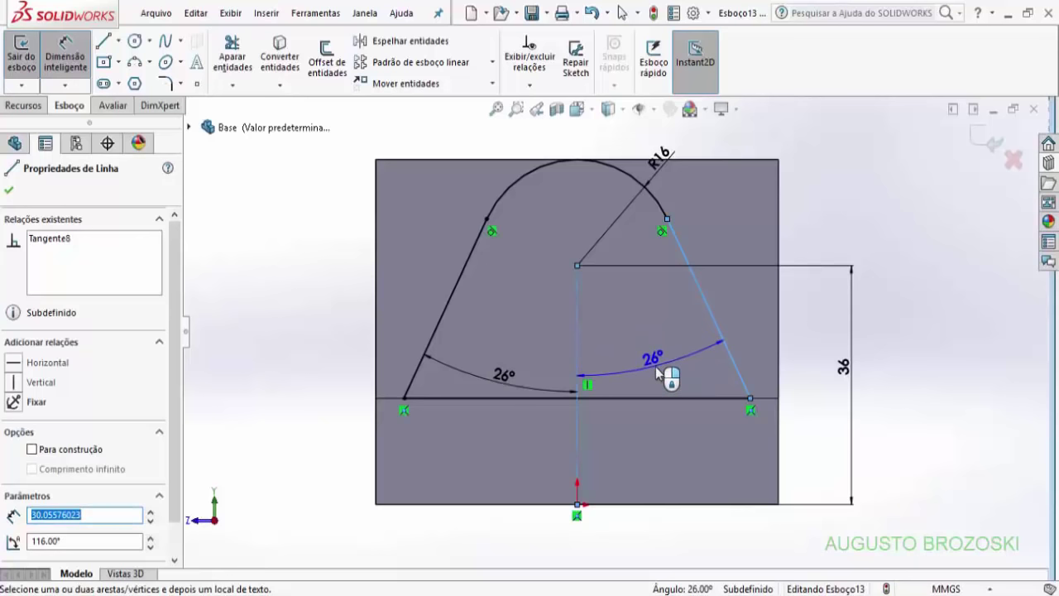
left_click(648, 368)
type("26")
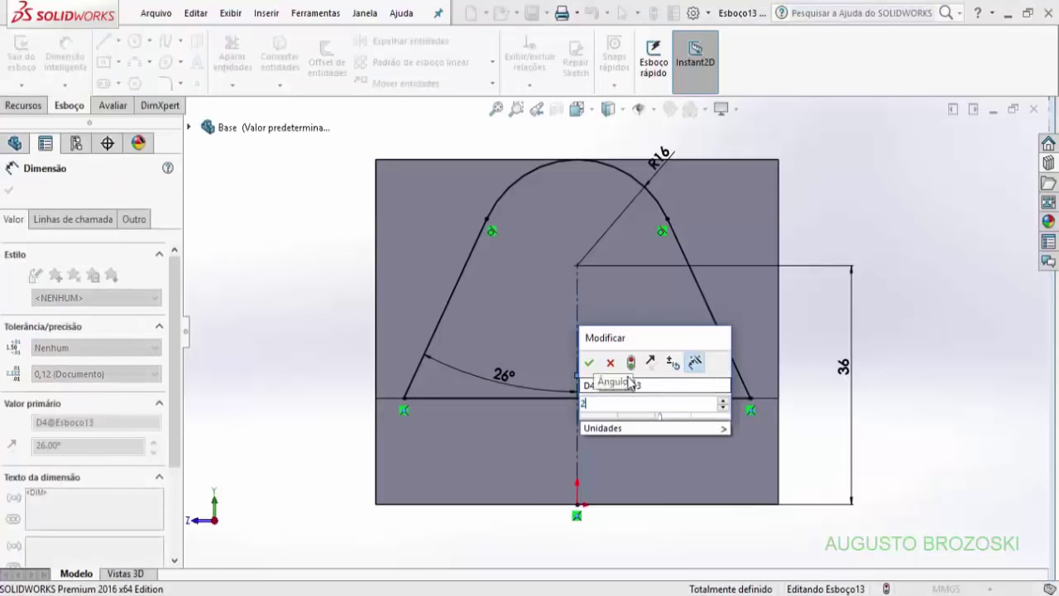
left_click(589, 363)
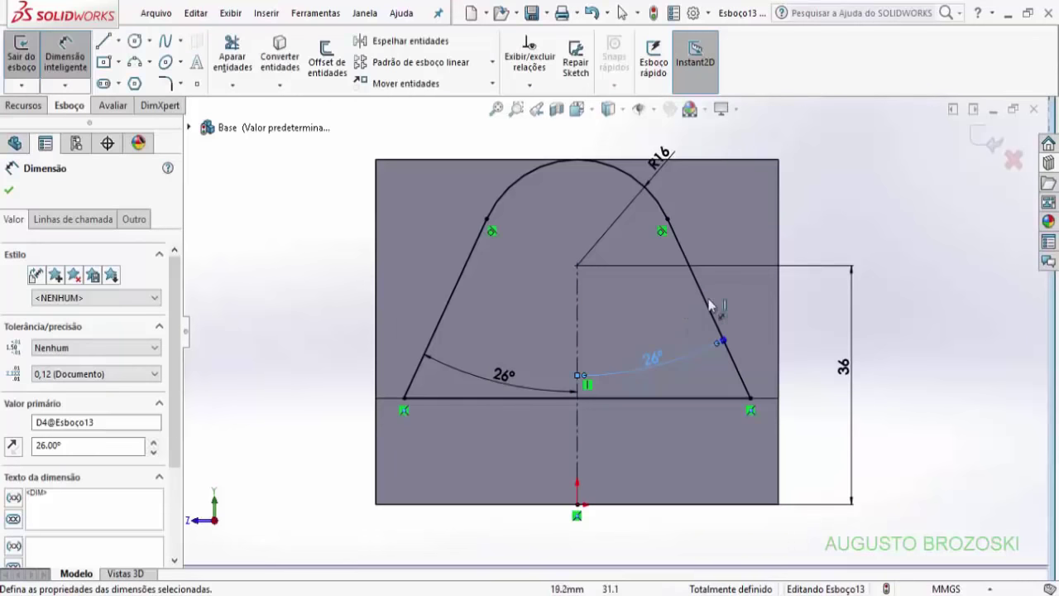
left_click(993, 147)
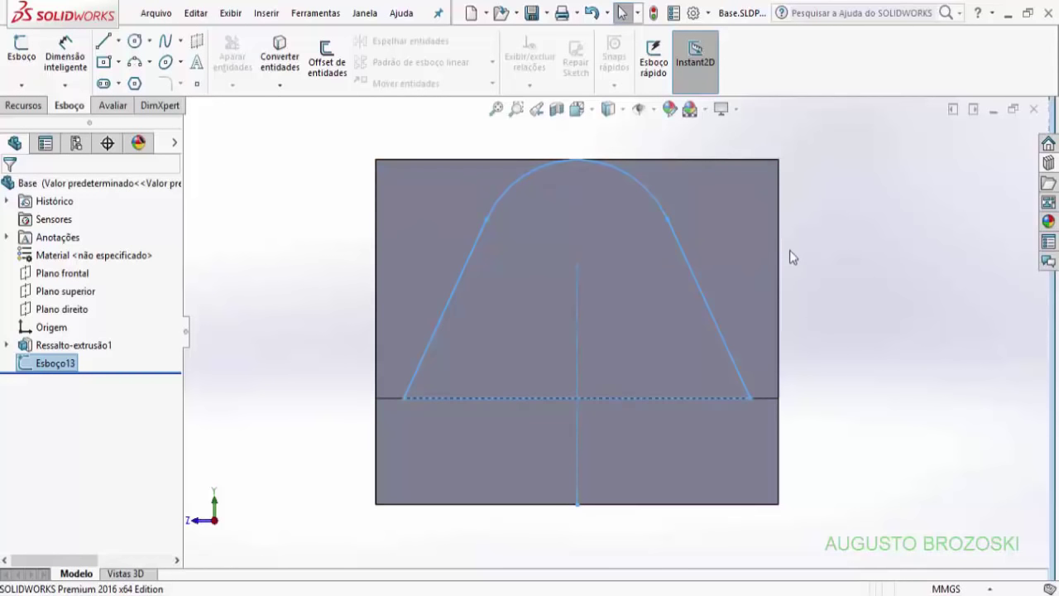
Step: Extrude the arched sketch with reversed direction 22 mm into the base as a boss
key("ctrl+7")
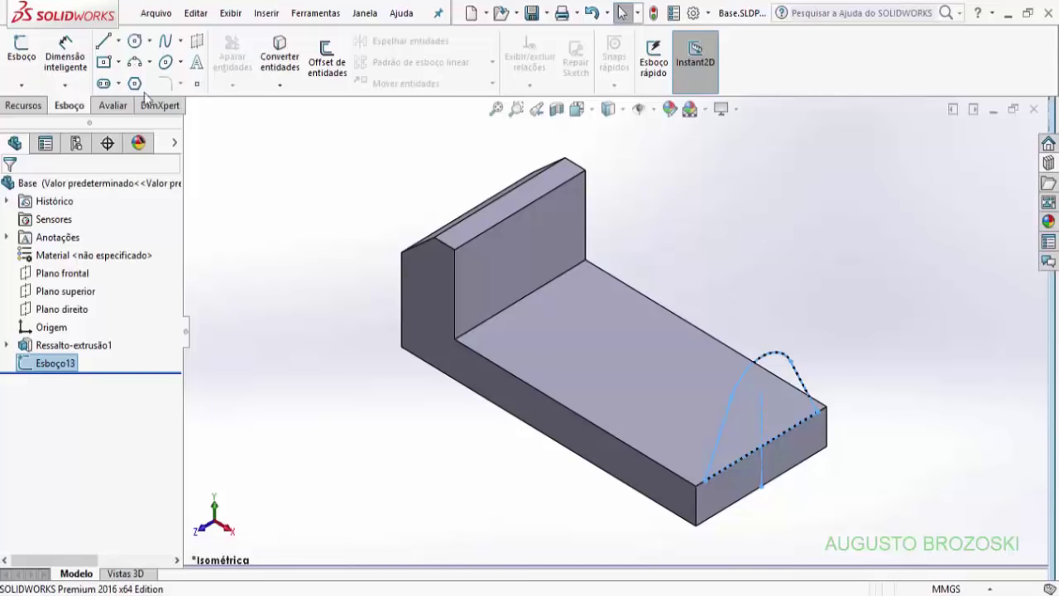
left_click(41, 106)
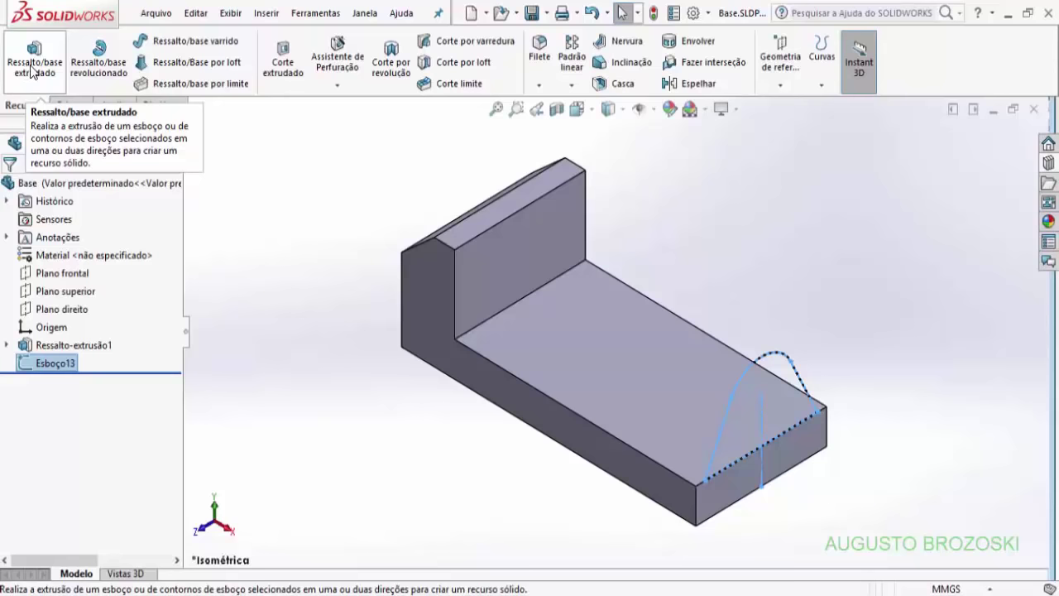
left_click(33, 68)
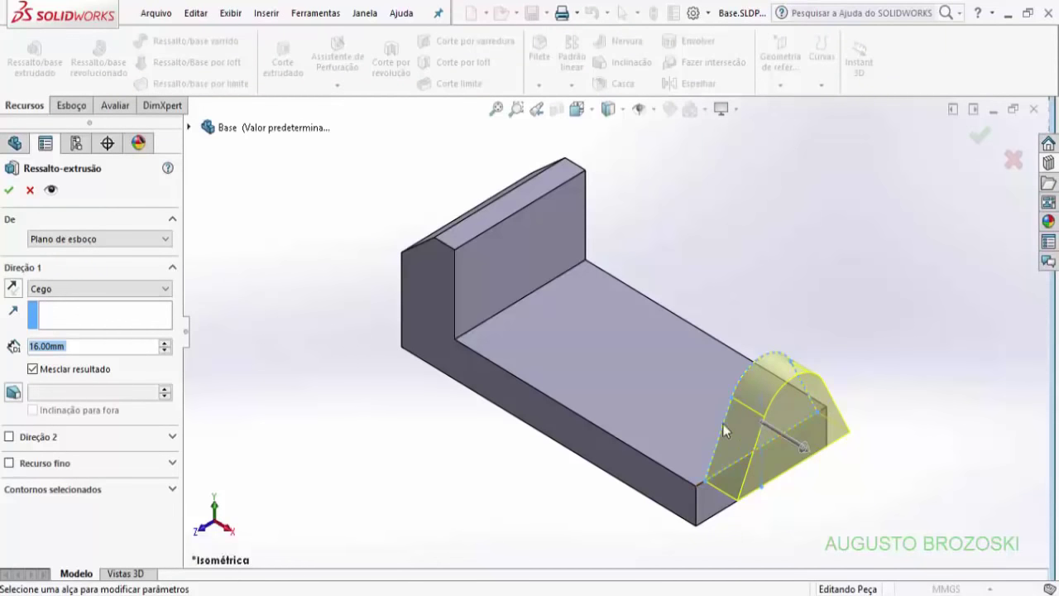
left_click(12, 288)
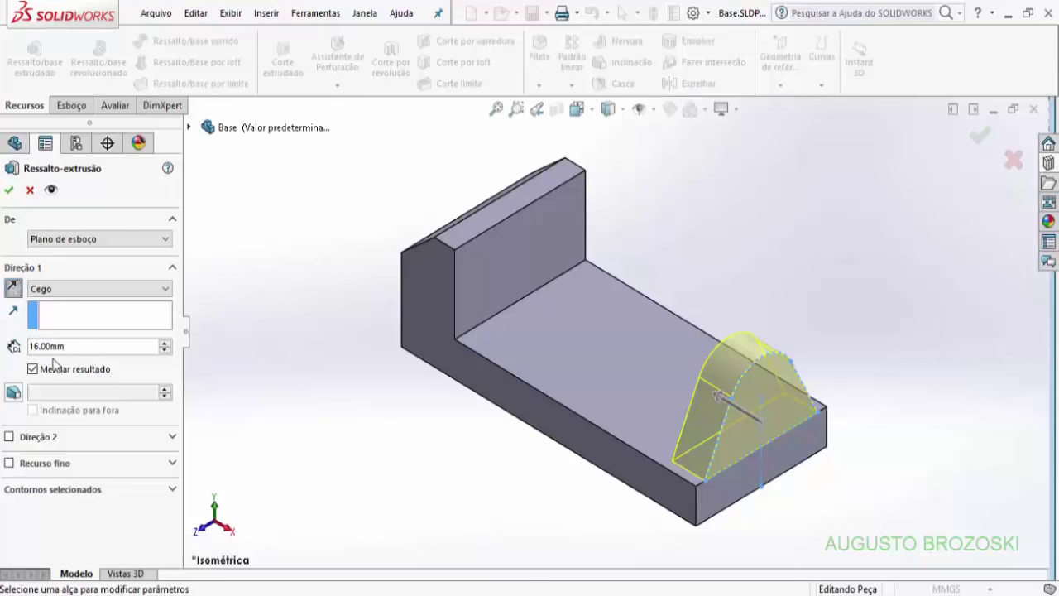
key("alt+Tab")
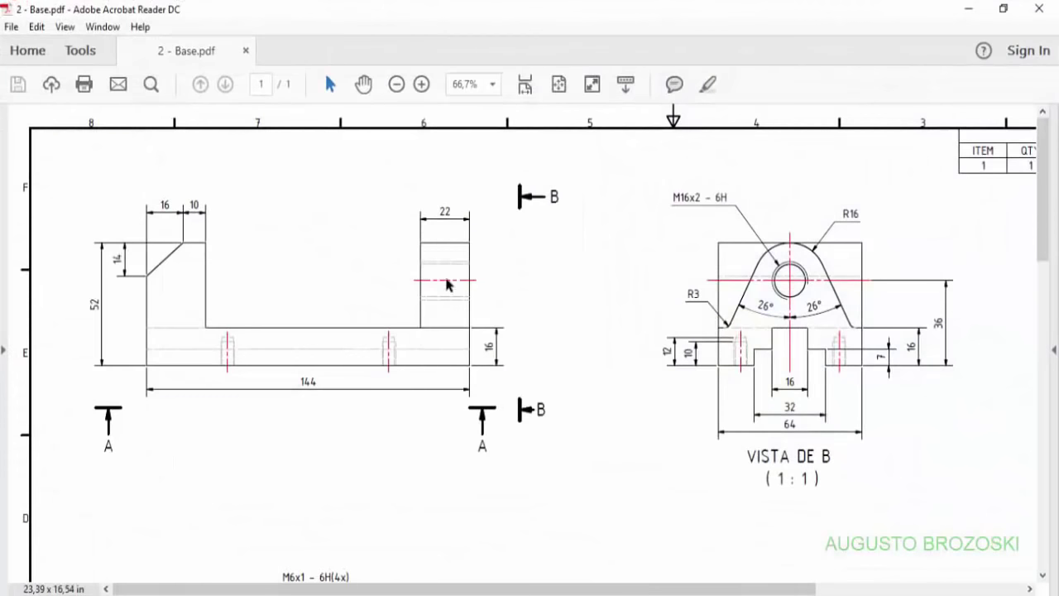
left_click(967, 9)
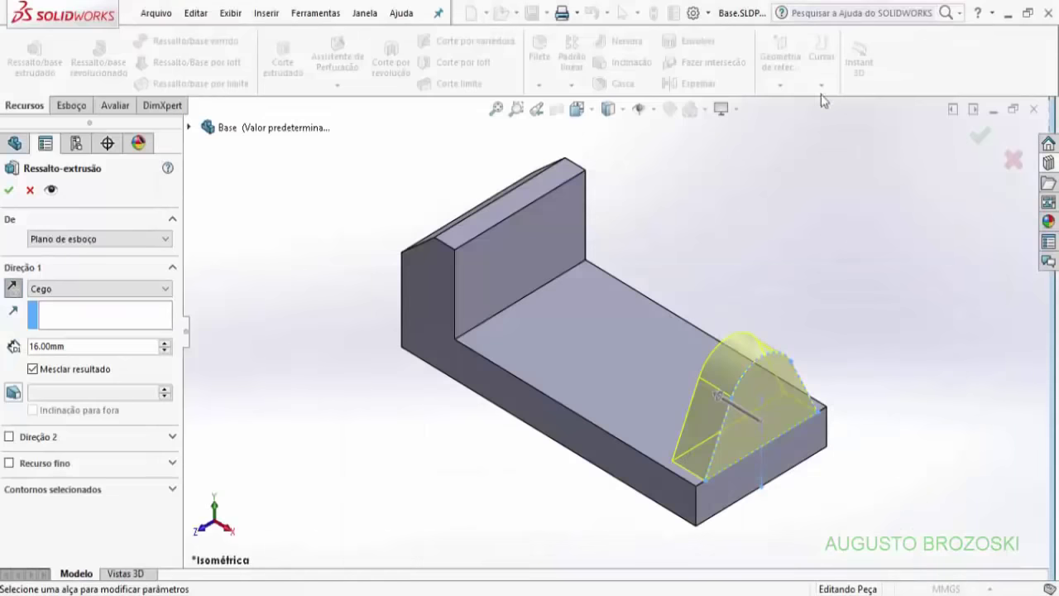
double_click(80, 346)
type("22")
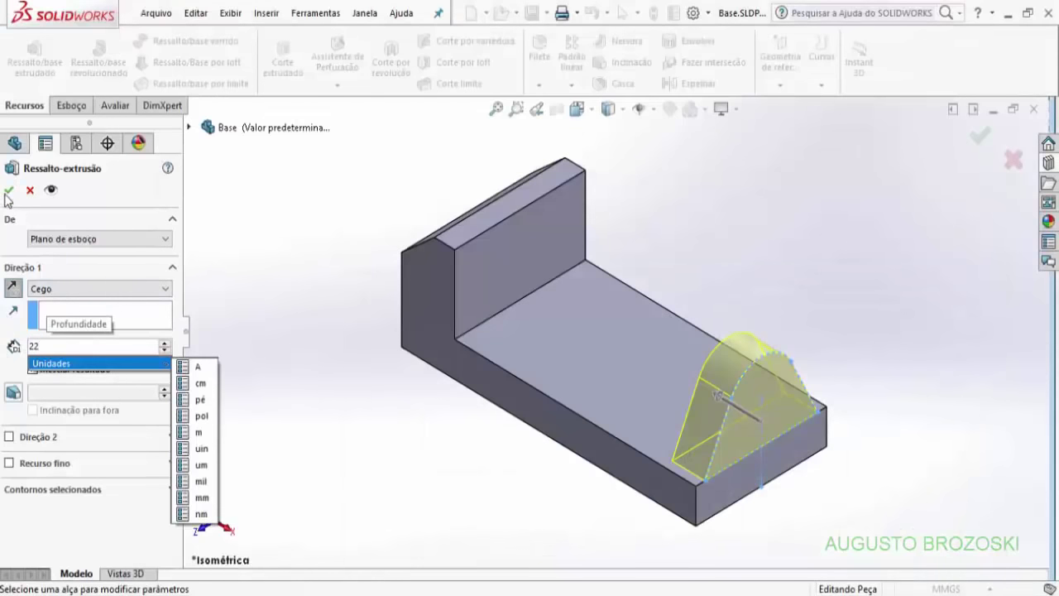
key("Return")
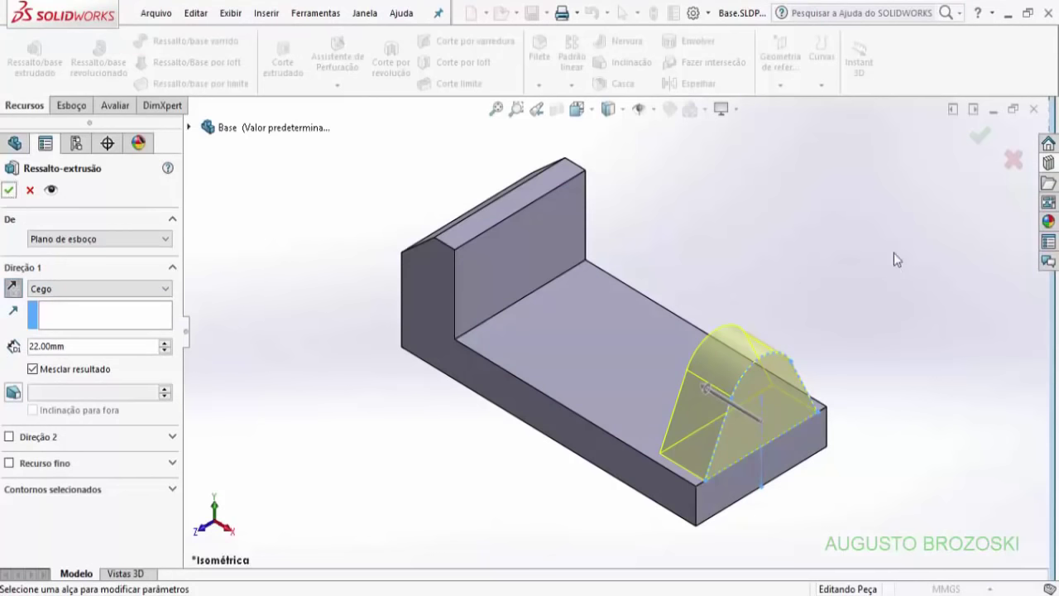
left_click(980, 135)
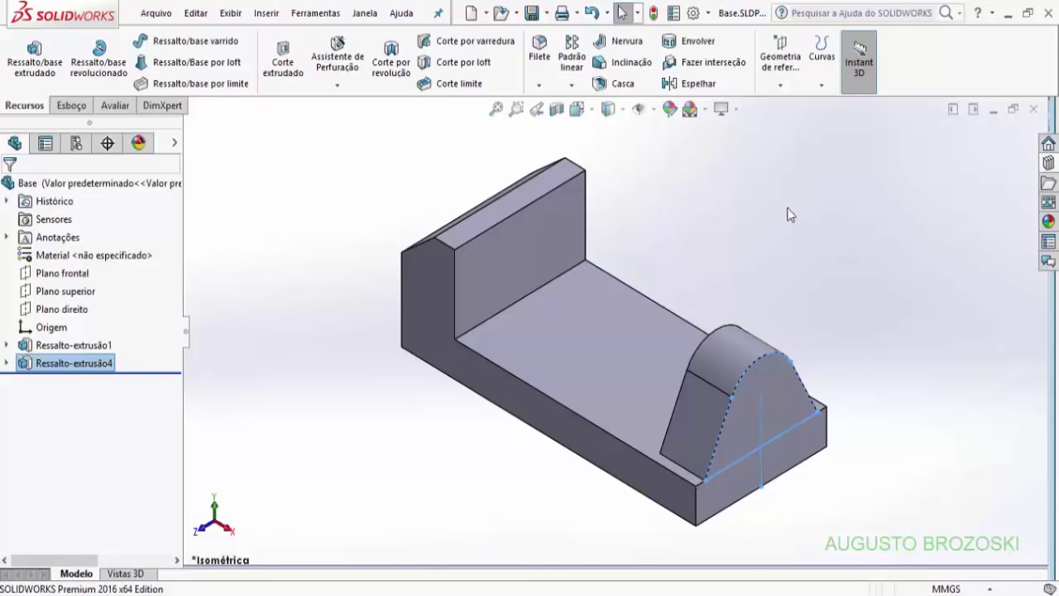
left_click(829, 291)
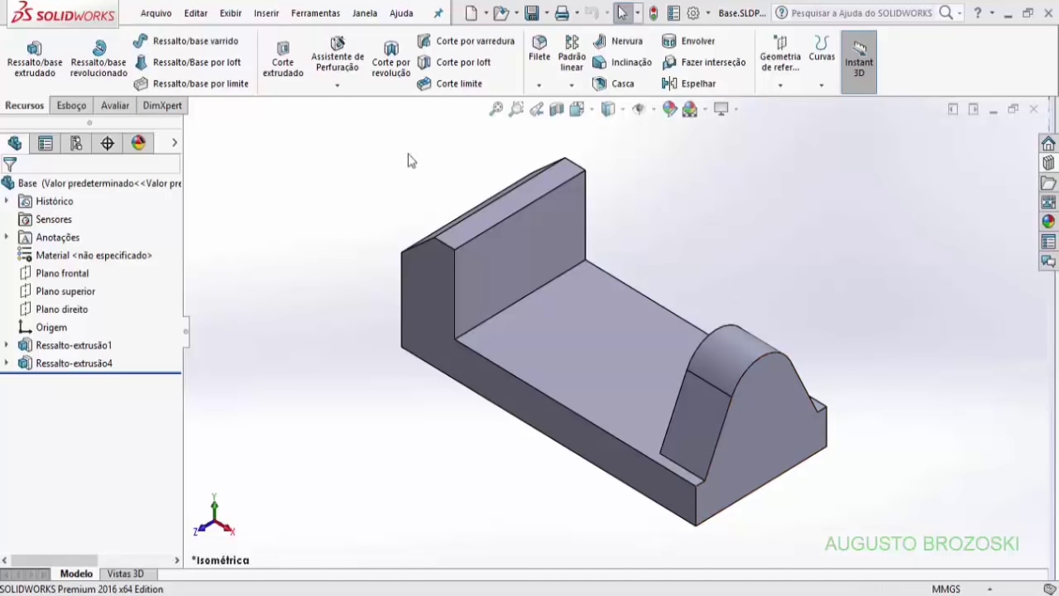
Step: Place a Hole Wizard hole at the arc centre on the boss's front face
left_click(345, 58)
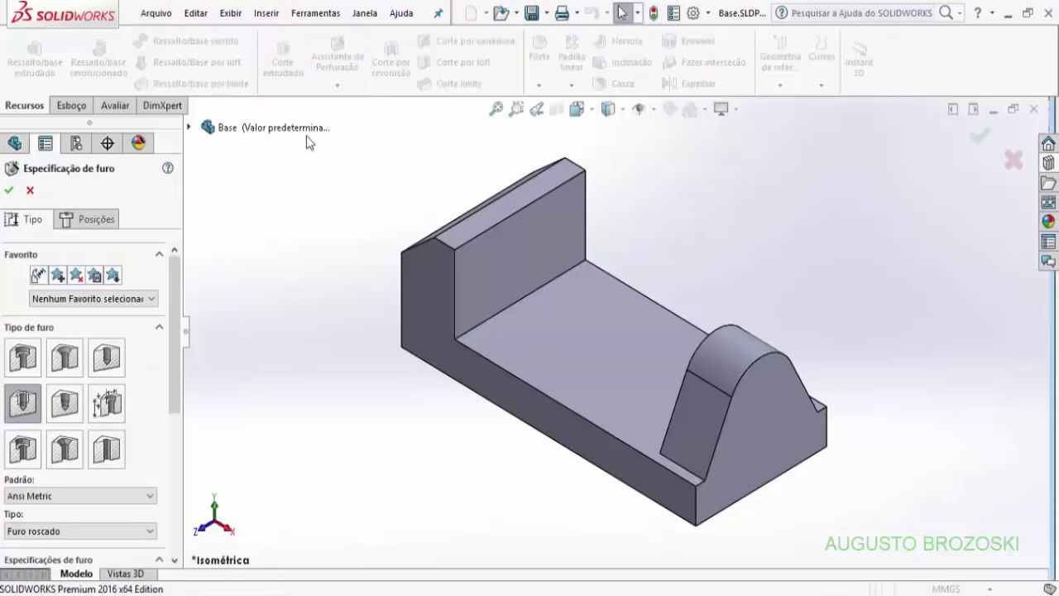
left_click(94, 219)
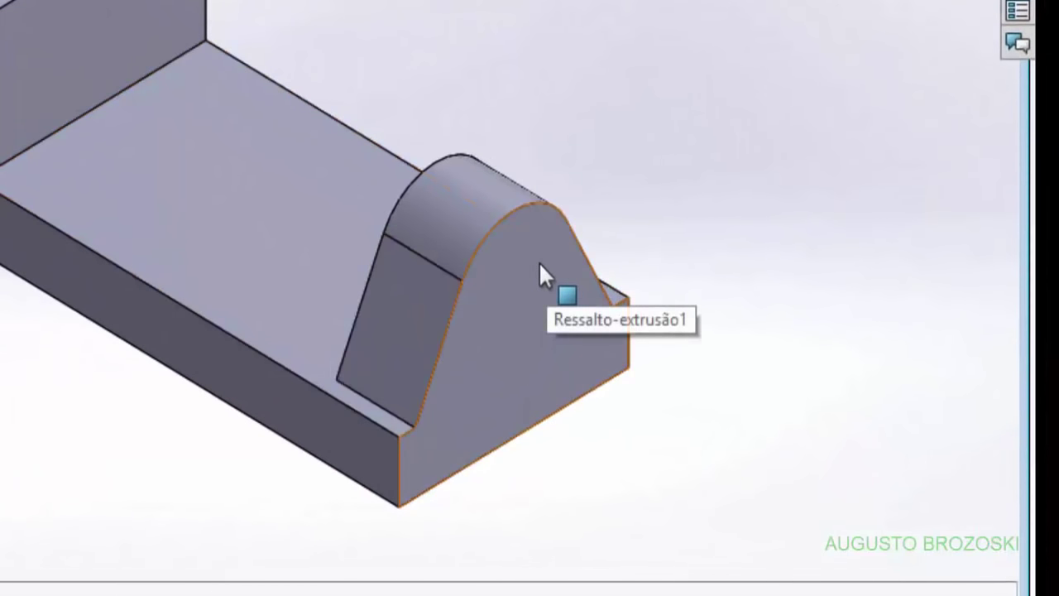
left_click(539, 263)
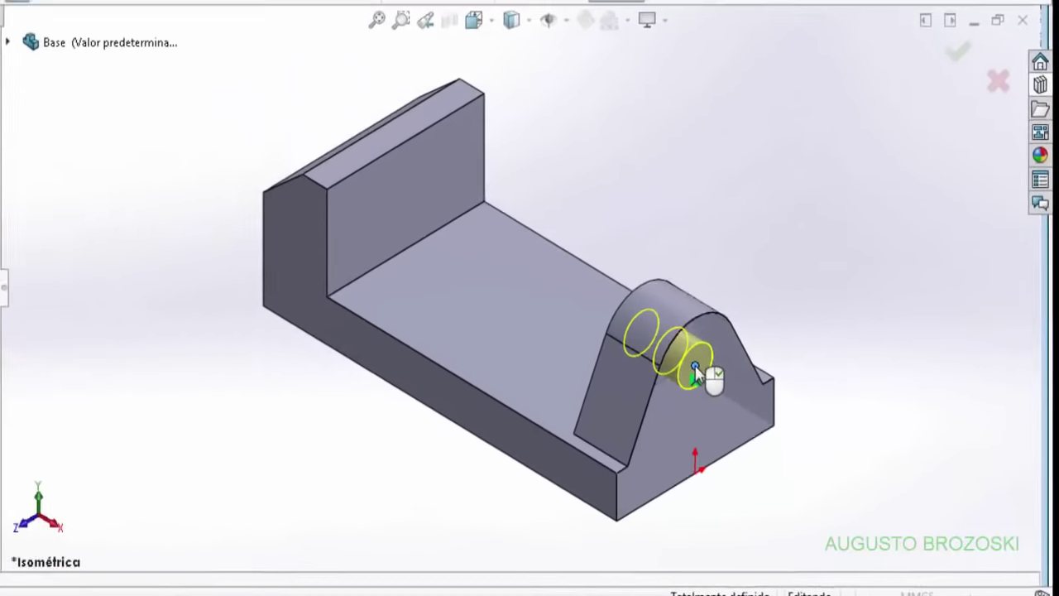
left_click(514, 282)
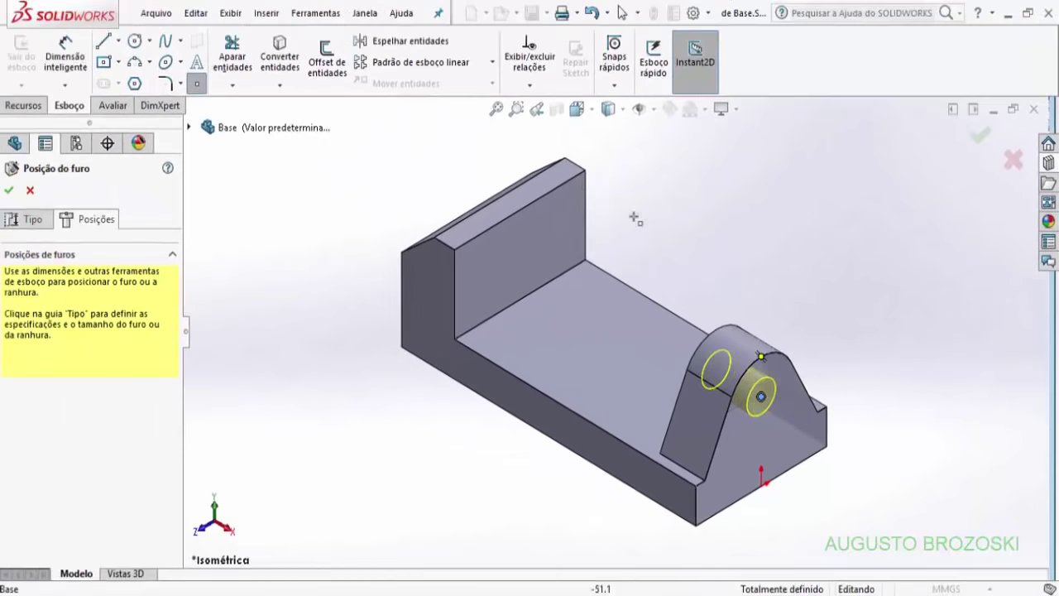
Step: Make it an M16x2.0 straight tapped hole to the next face and confirm
left_click(33, 222)
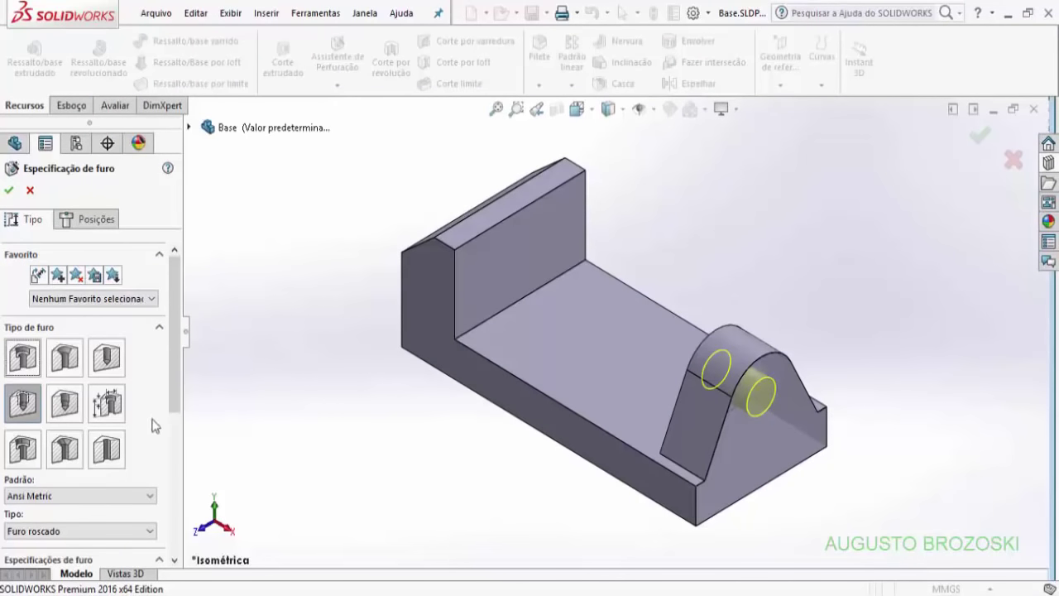
left_click(31, 412)
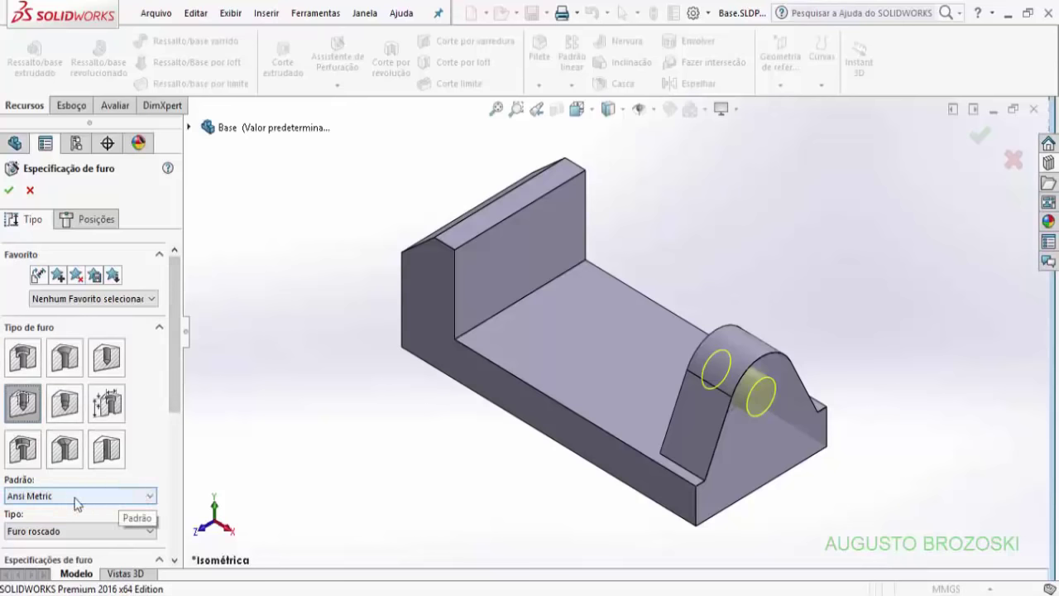
left_click(174, 561)
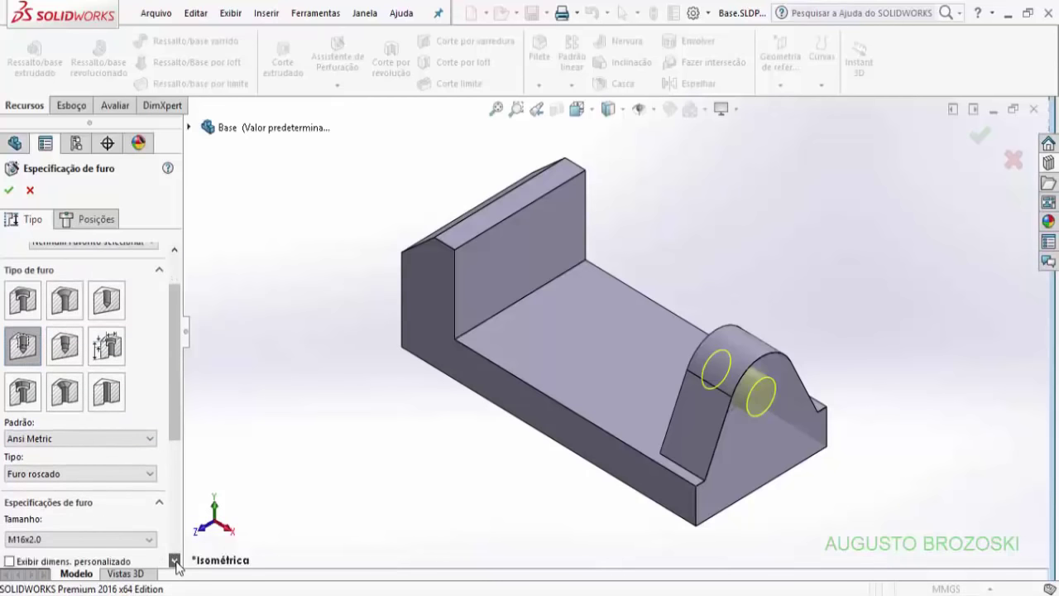
left_click(175, 560)
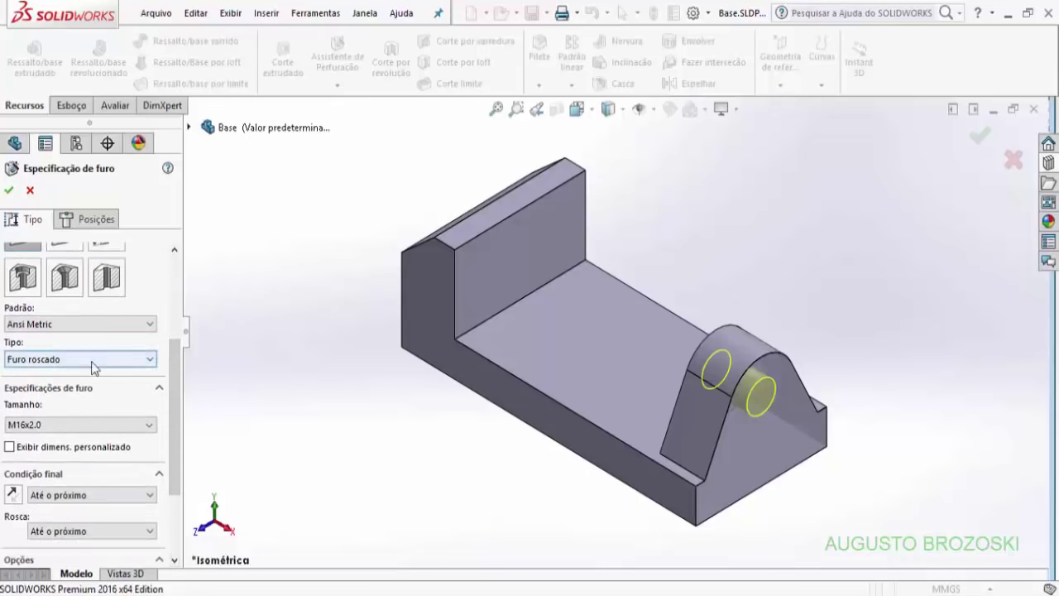
left_click(122, 429)
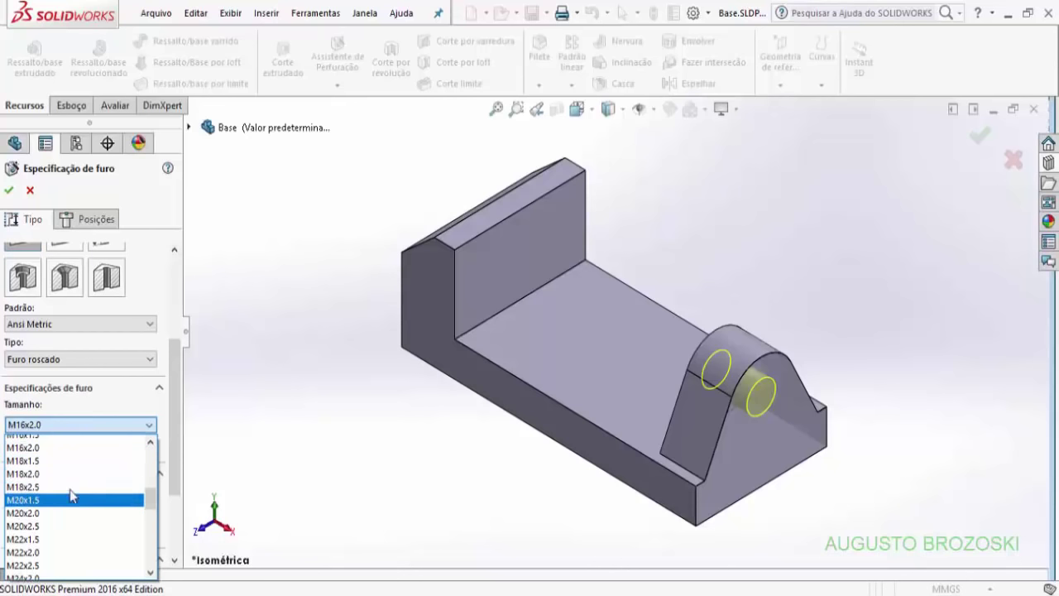
key("Escape")
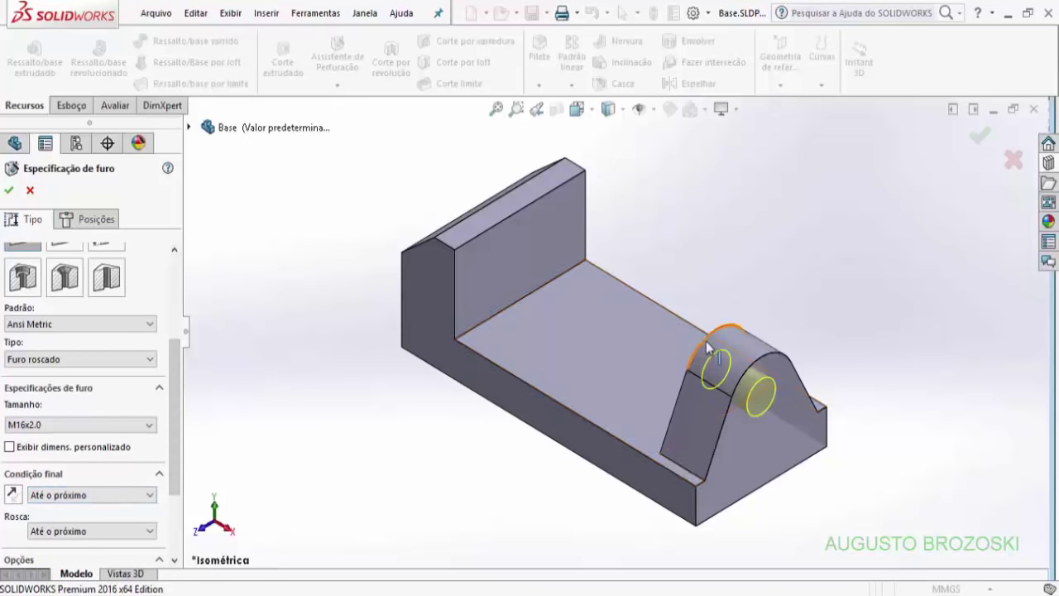
scroll(179, 548, "down", 3)
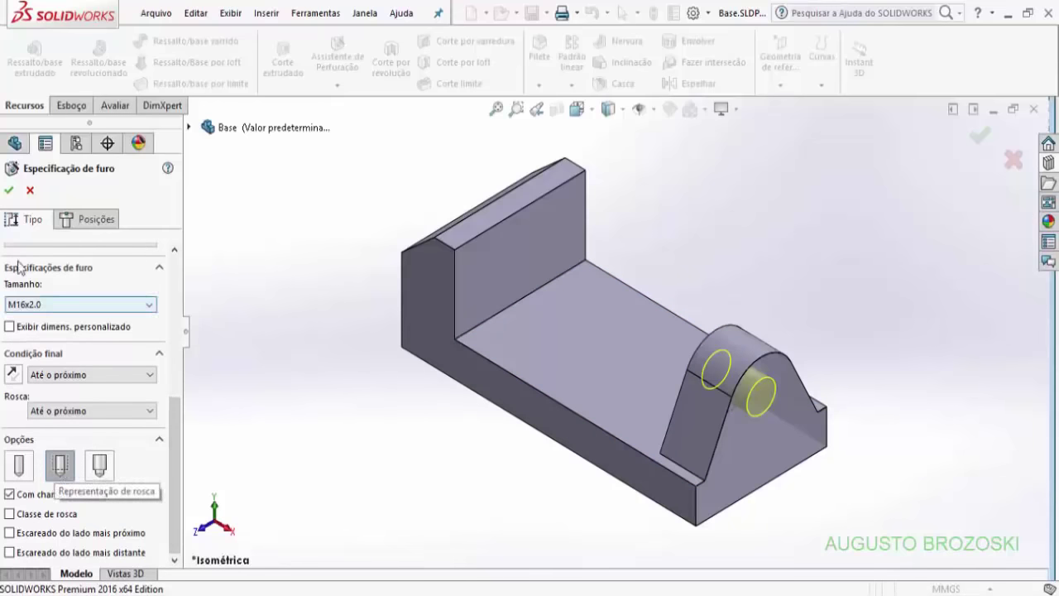
left_click(9, 190)
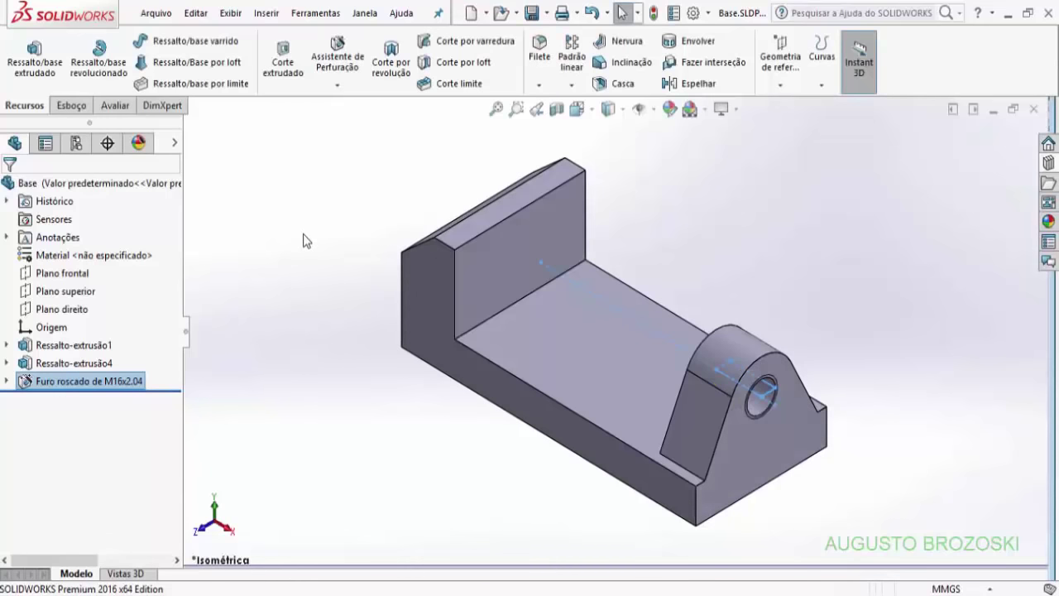
Step: Clear the hole selection and minimize the Base drawing in Acrobat
left_click(829, 515)
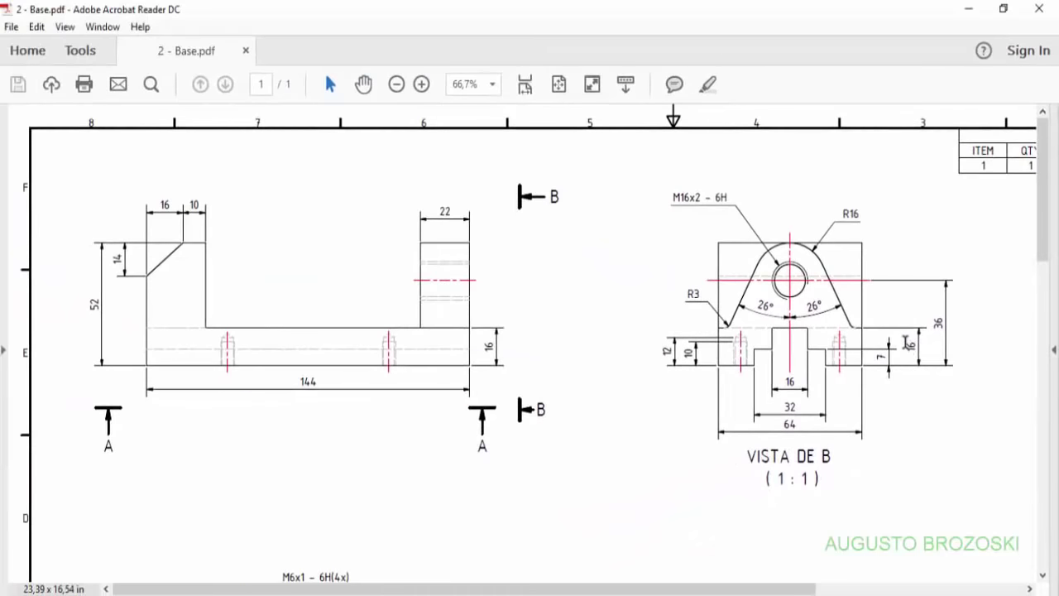
left_click(968, 9)
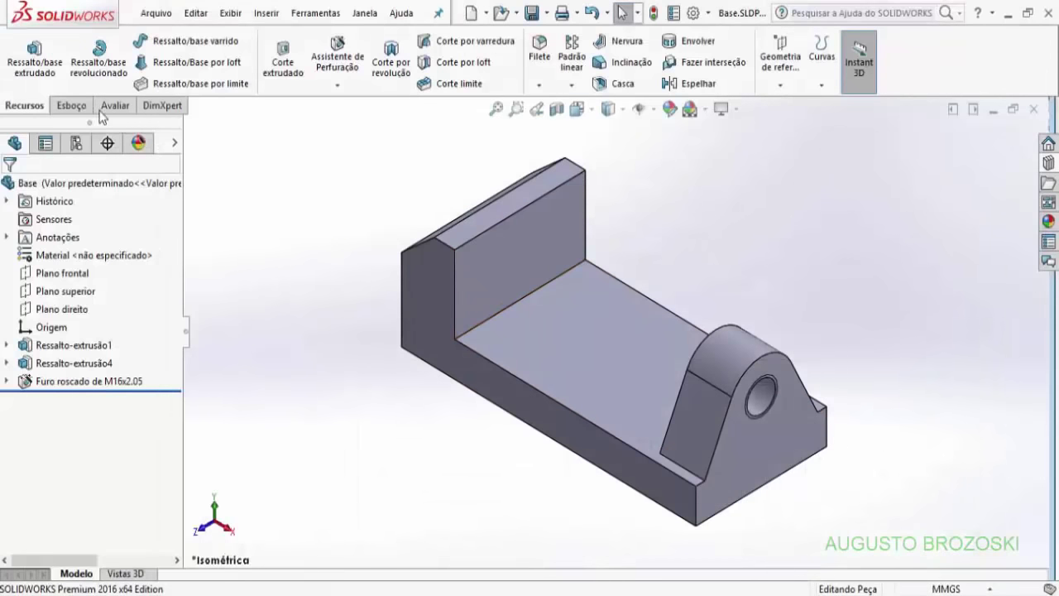
Step: Start a new sketch on the lug's end face and view it Normal To
left_click(71, 105)
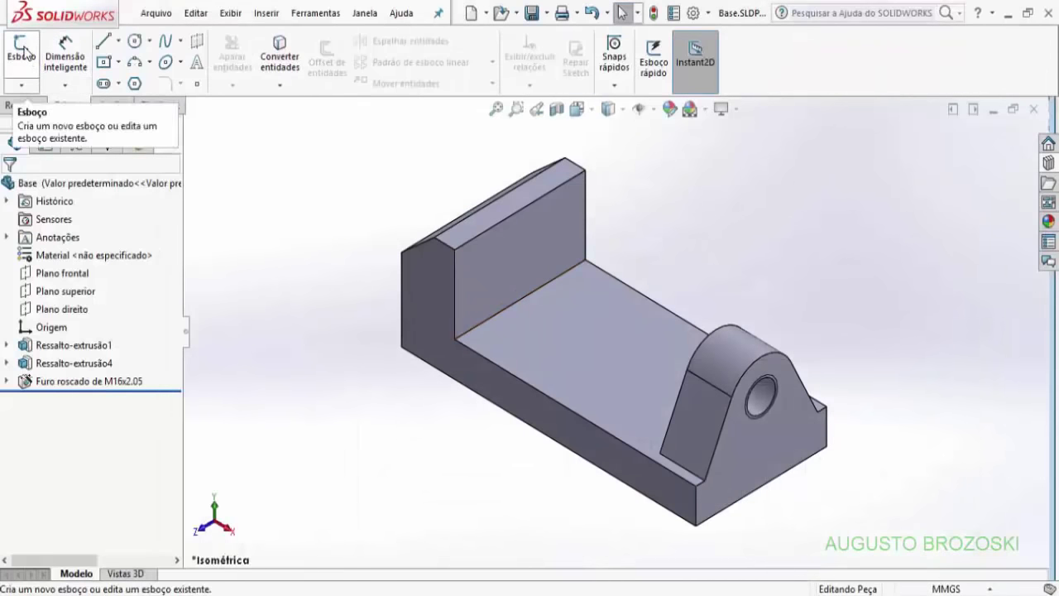
left_click(21, 48)
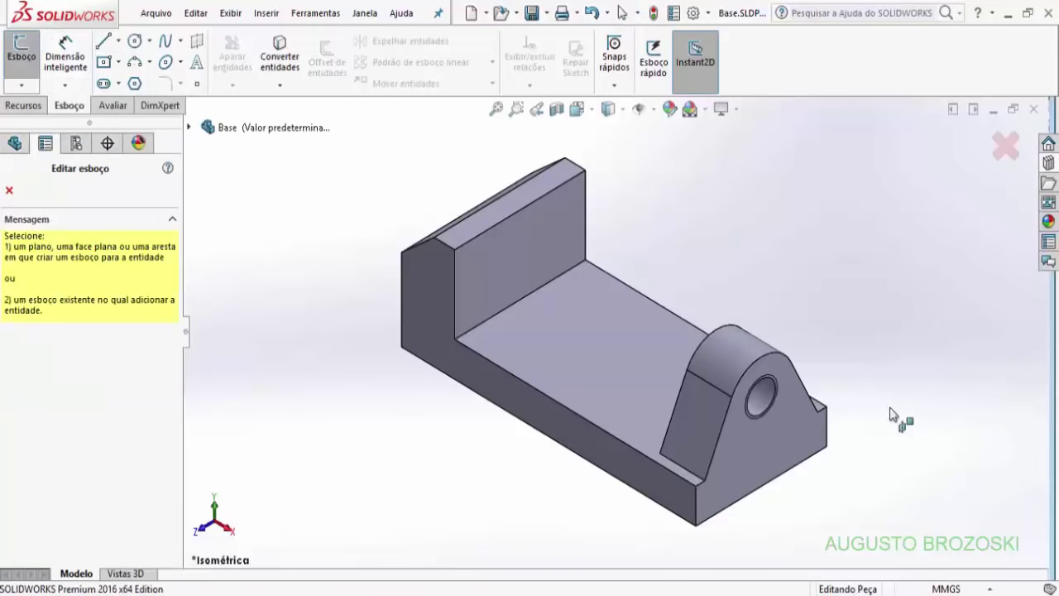
left_click(762, 454)
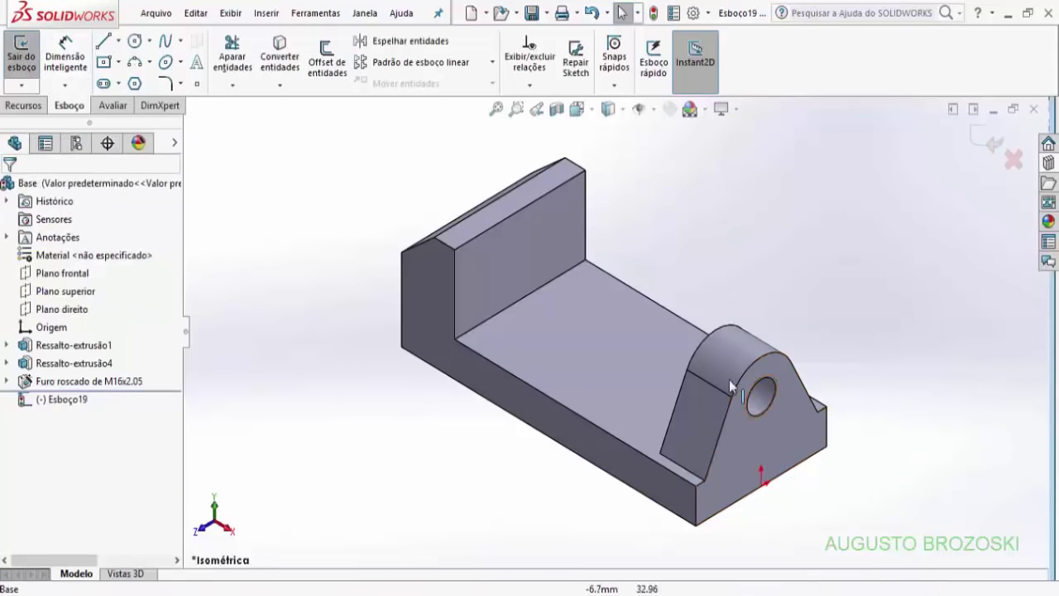
left_click(586, 114)
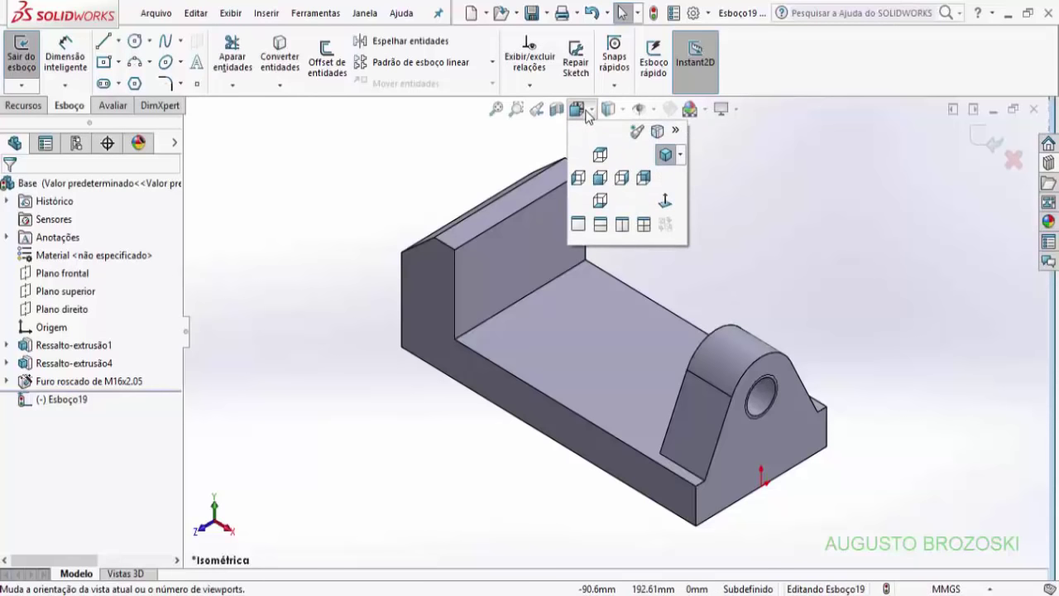
left_click(665, 203)
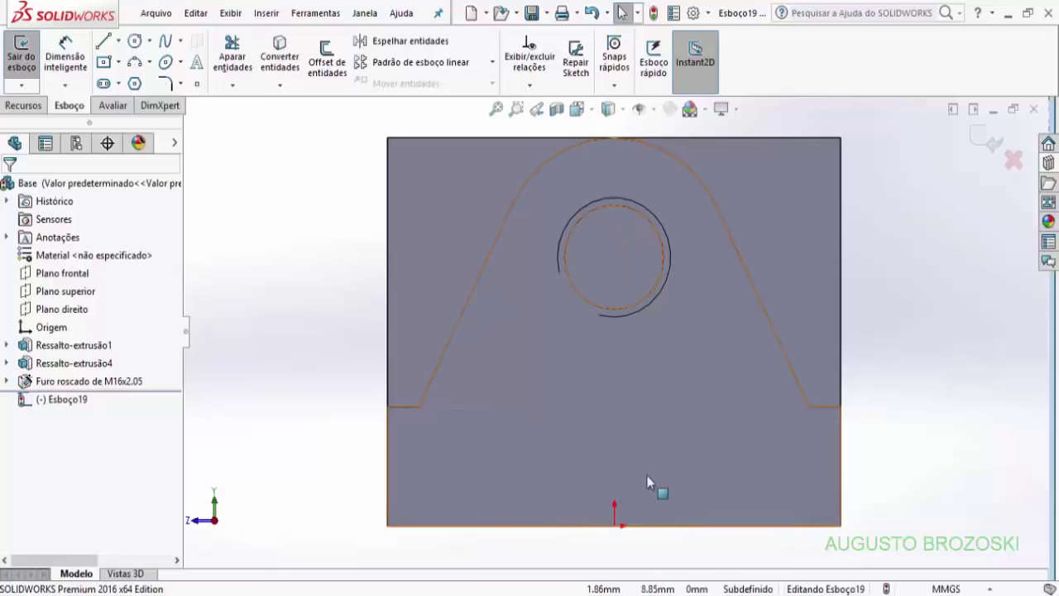
Step: Draw the closed stepped slot outline with lines along the bottom edge
left_click(104, 45)
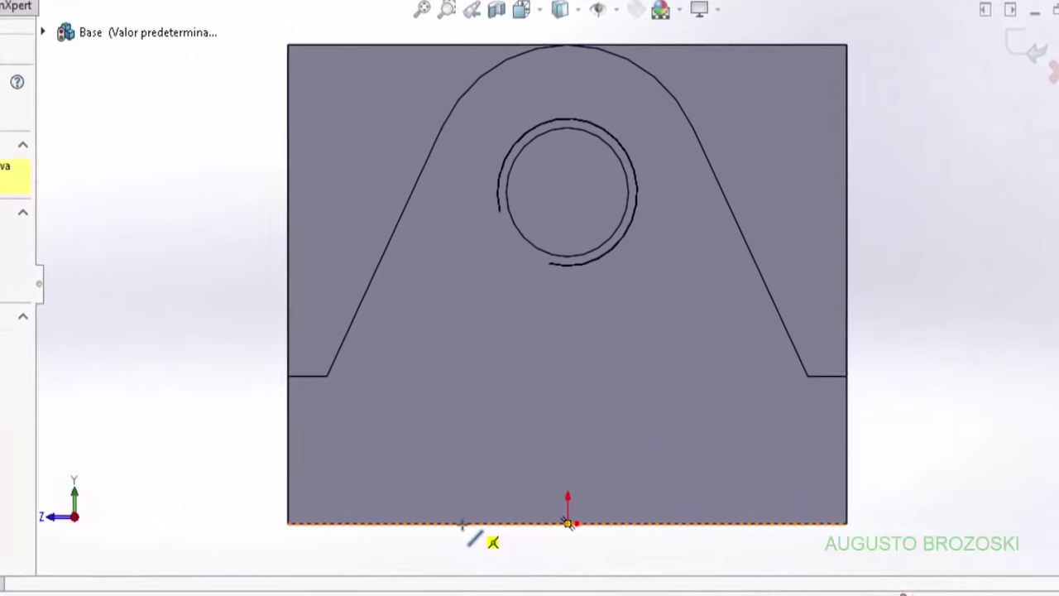
left_click(418, 521)
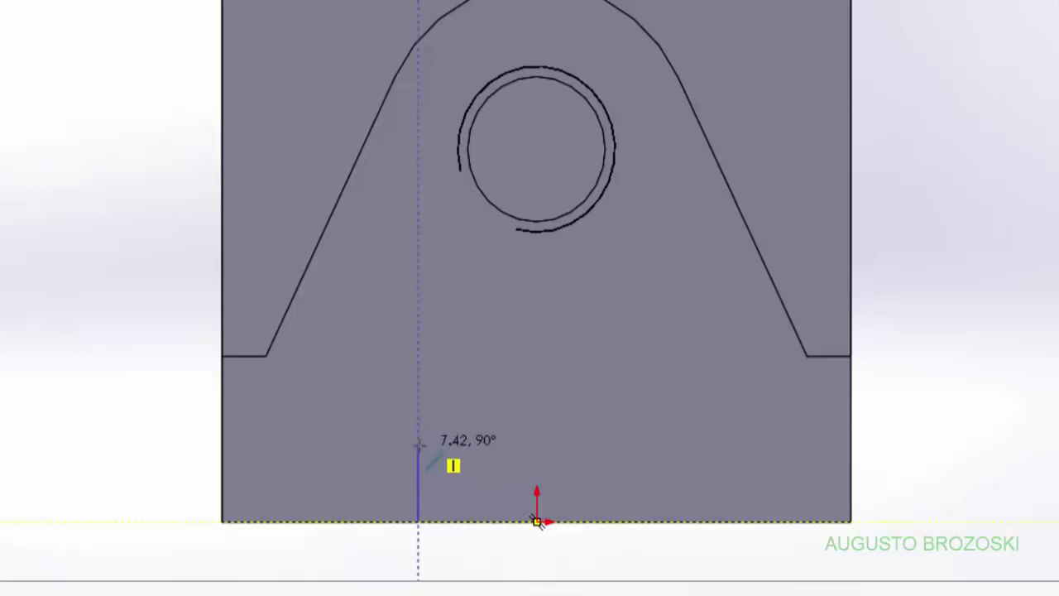
left_click(419, 445)
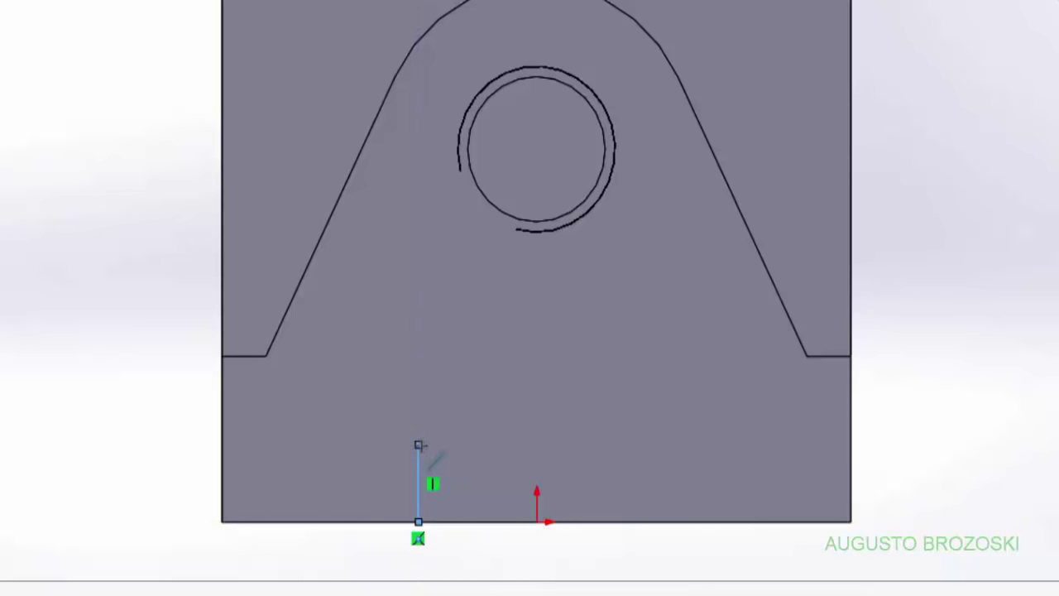
left_click(468, 445)
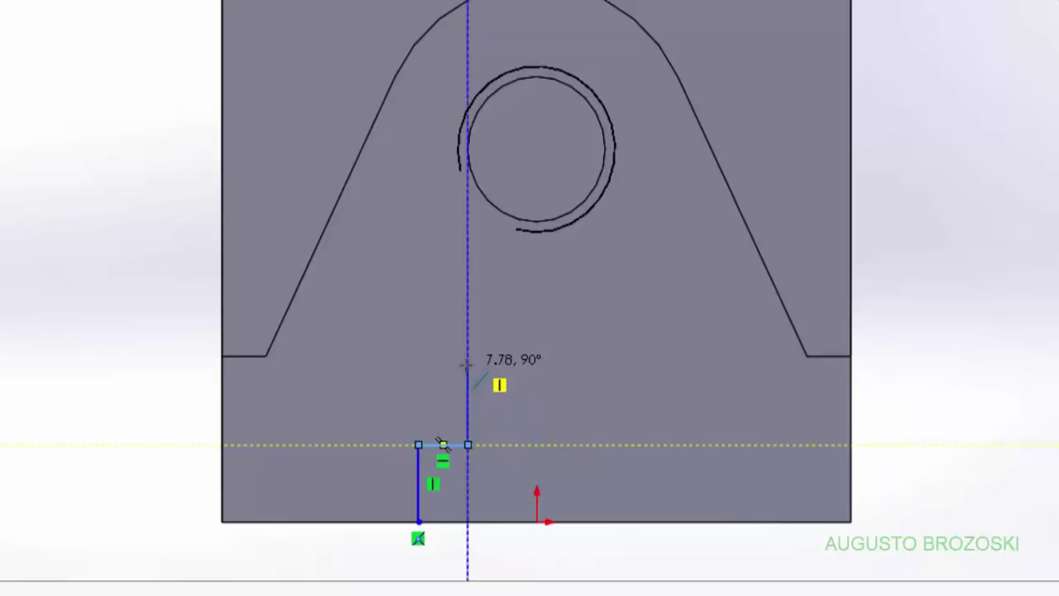
left_click(469, 364)
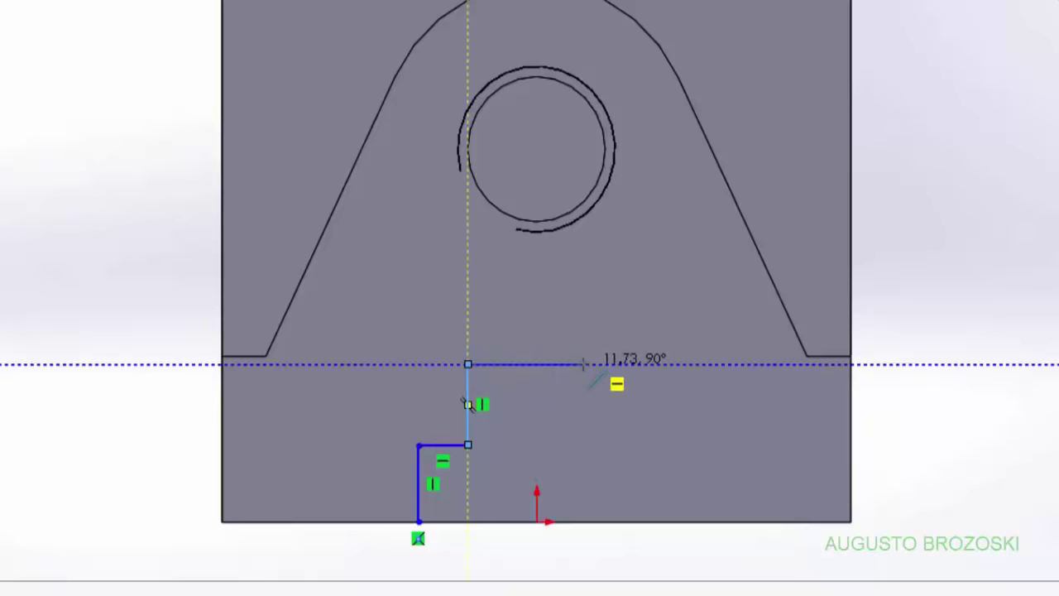
left_click(611, 364)
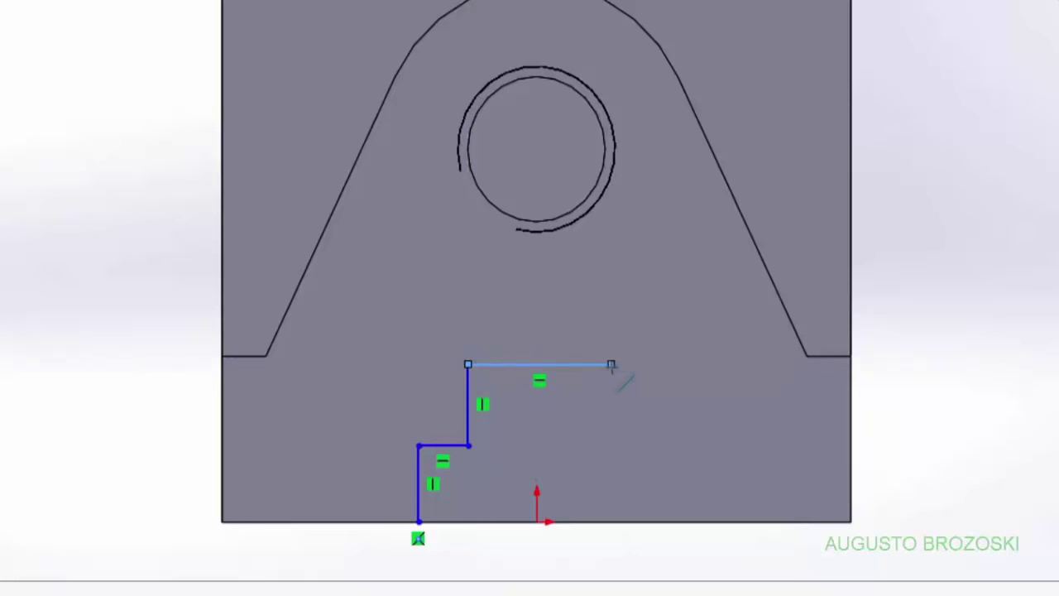
left_click(611, 445)
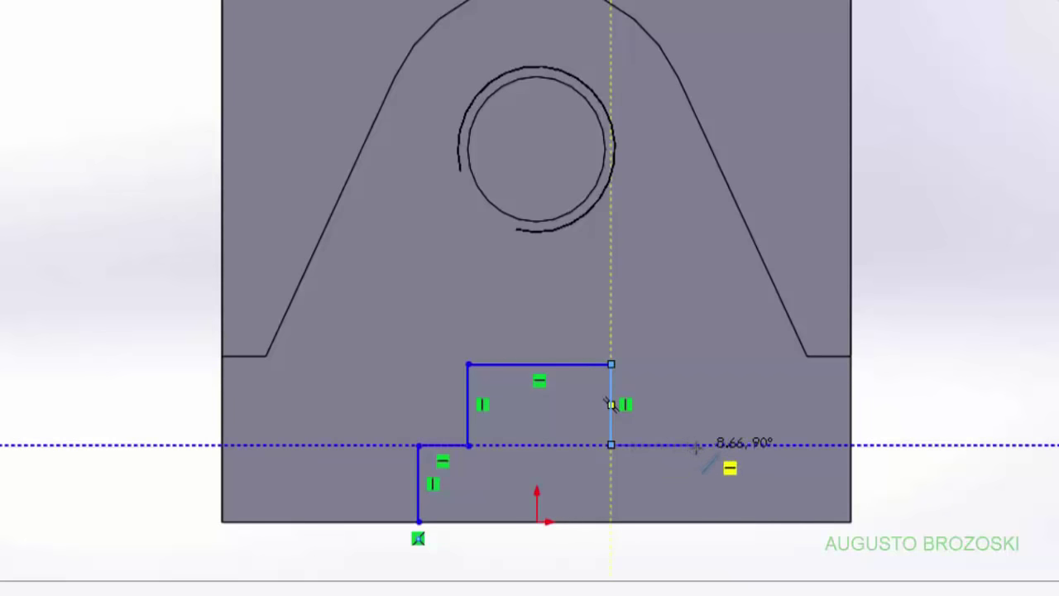
left_click(696, 445)
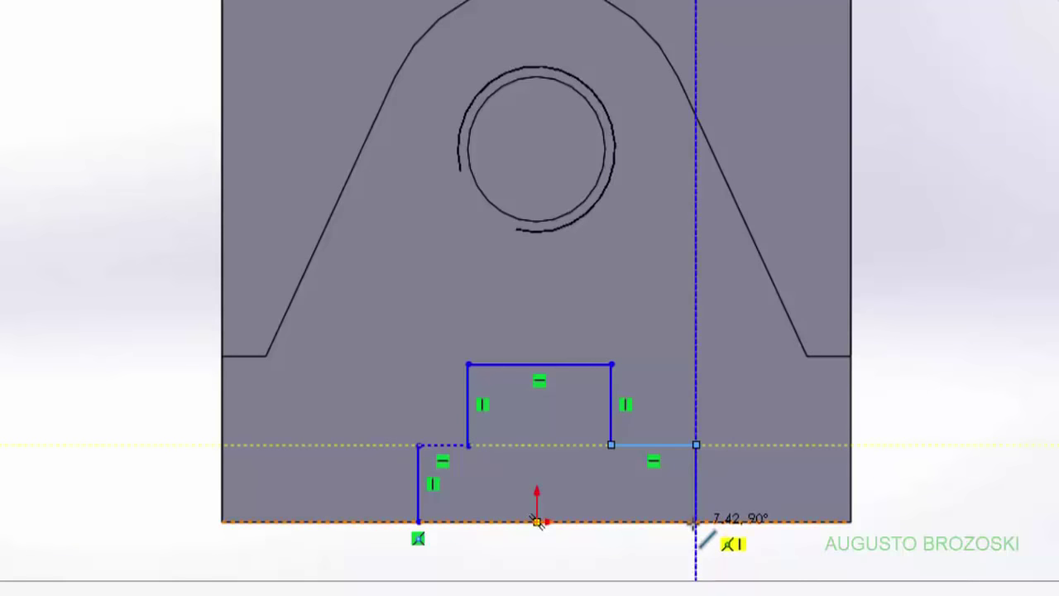
left_click(696, 521)
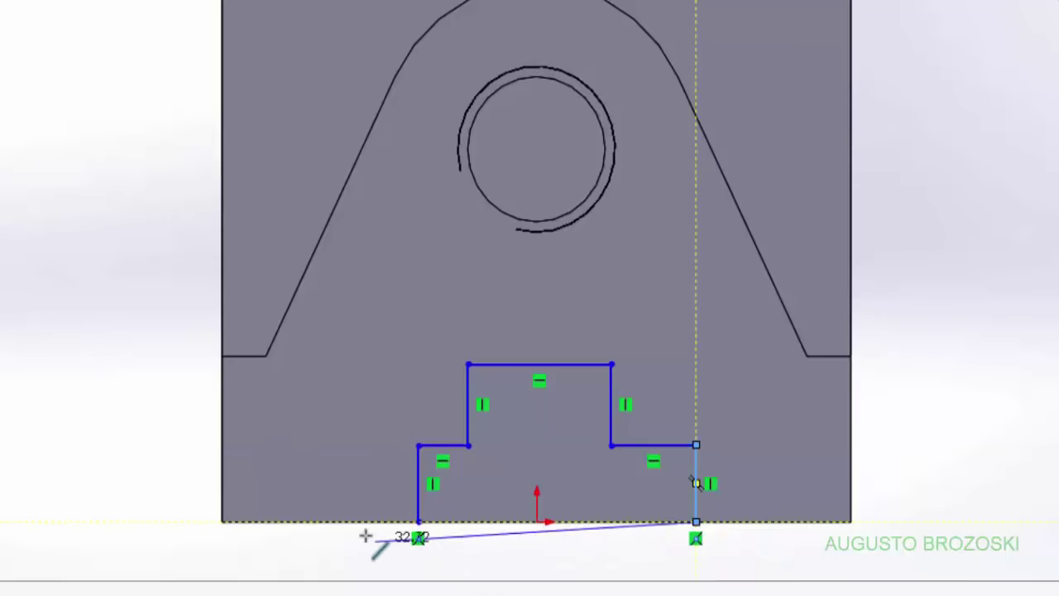
left_click(418, 521)
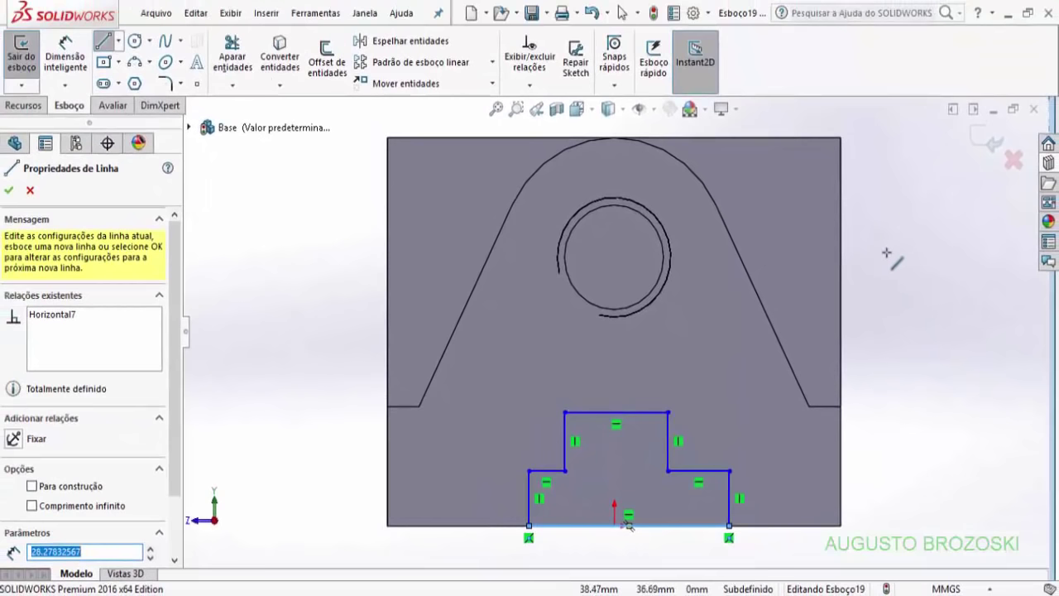
Step: Dimension the slot's top width to 16 mm and the bottom width to 32 mm
key("Escape")
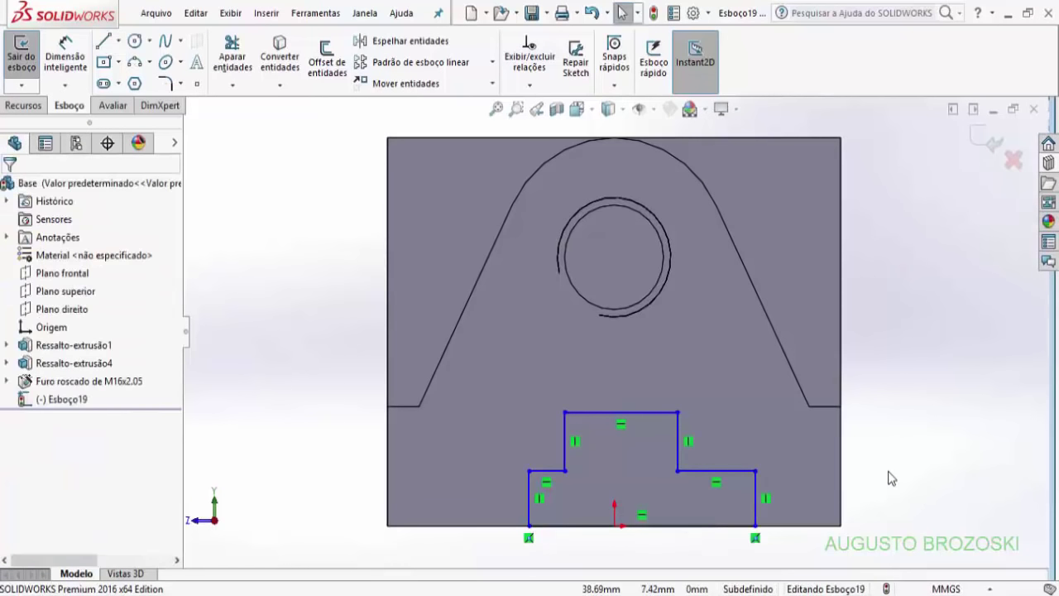
mouse_move(888, 475)
middle_mouse_down("ctrl")
mouse_move(872, 407)
mouse_move(838, 364)
middle_mouse_up("ctrl")
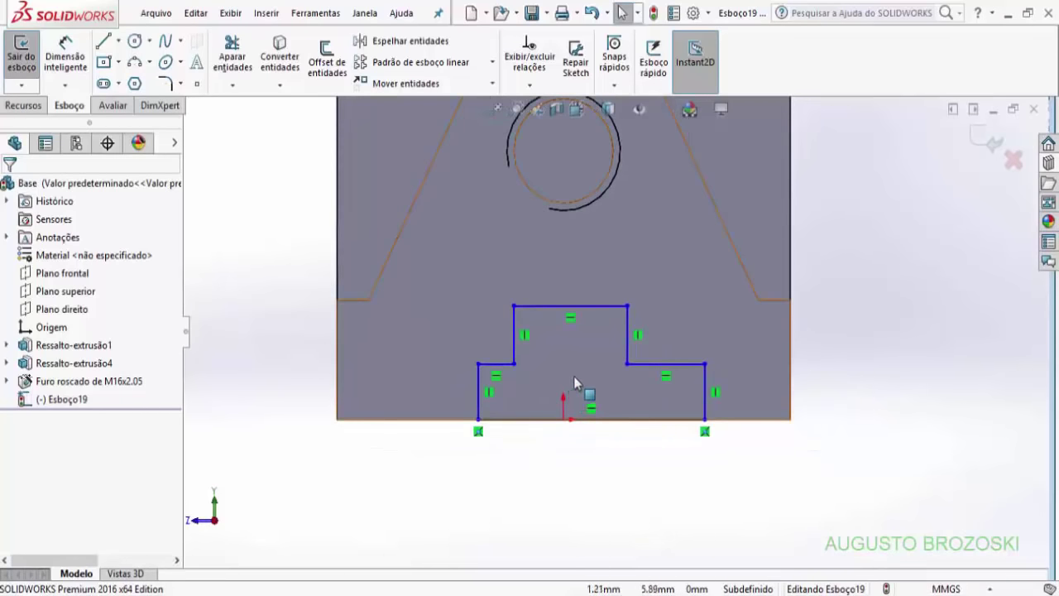
scroll(575, 375, "down", 1)
scroll(578, 379, "down", 4)
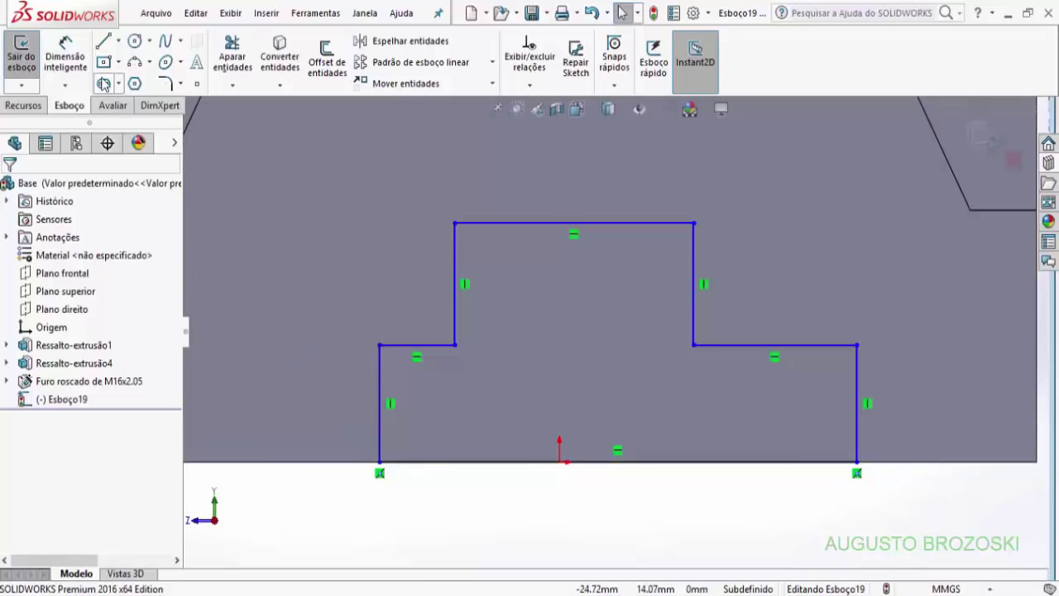
left_click(77, 52)
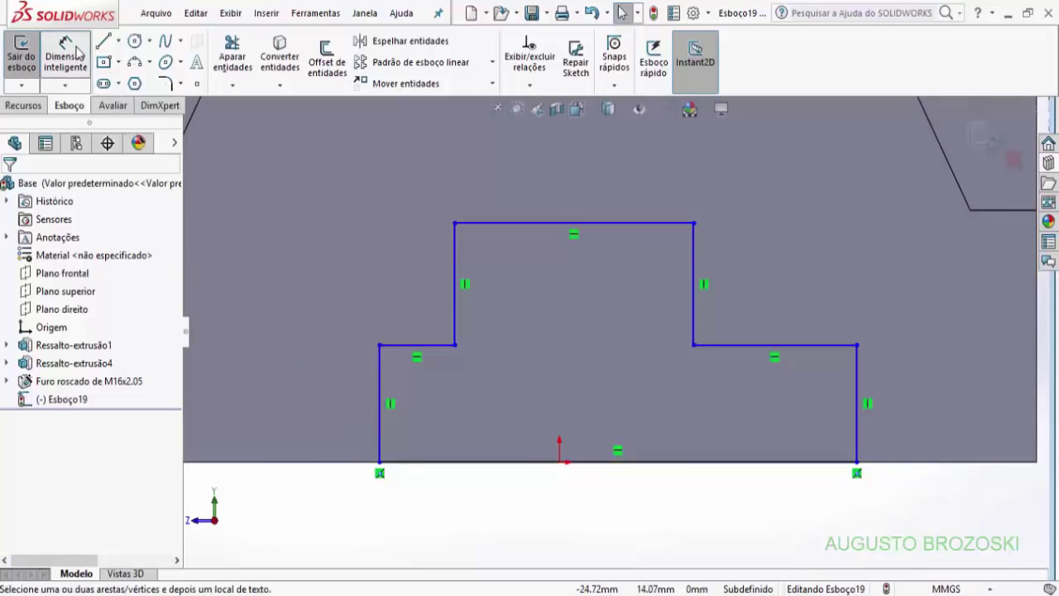
left_click(508, 223)
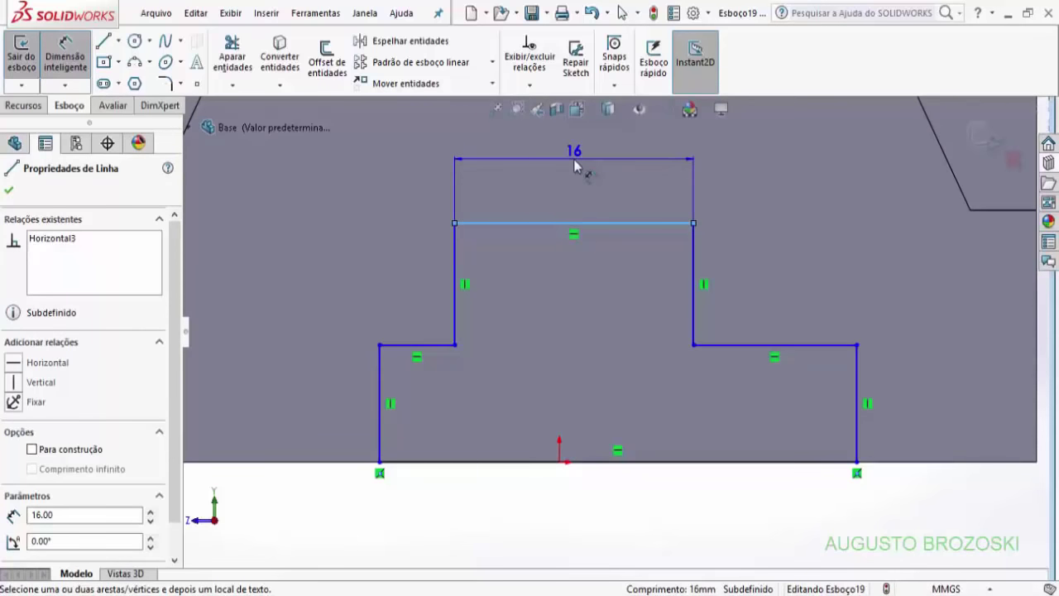
left_click(575, 165)
type("1")
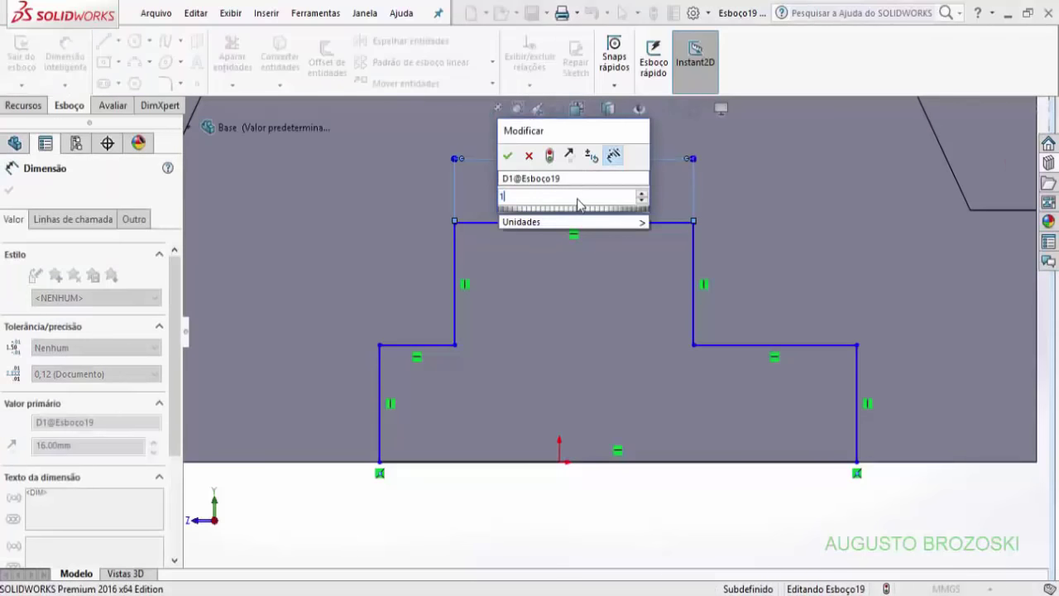
type("6")
left_click(507, 155)
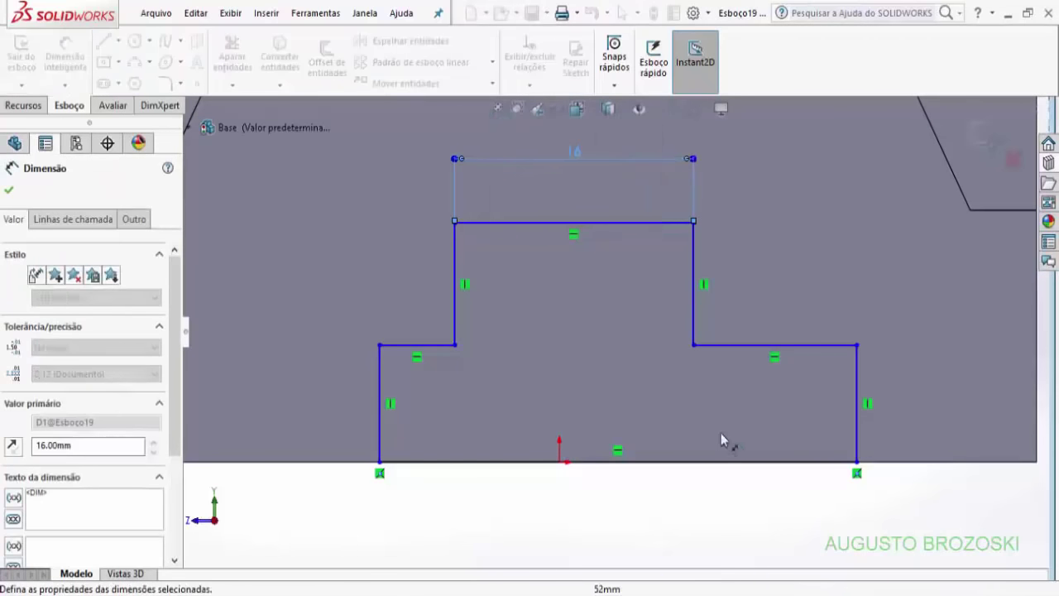
left_click(702, 464)
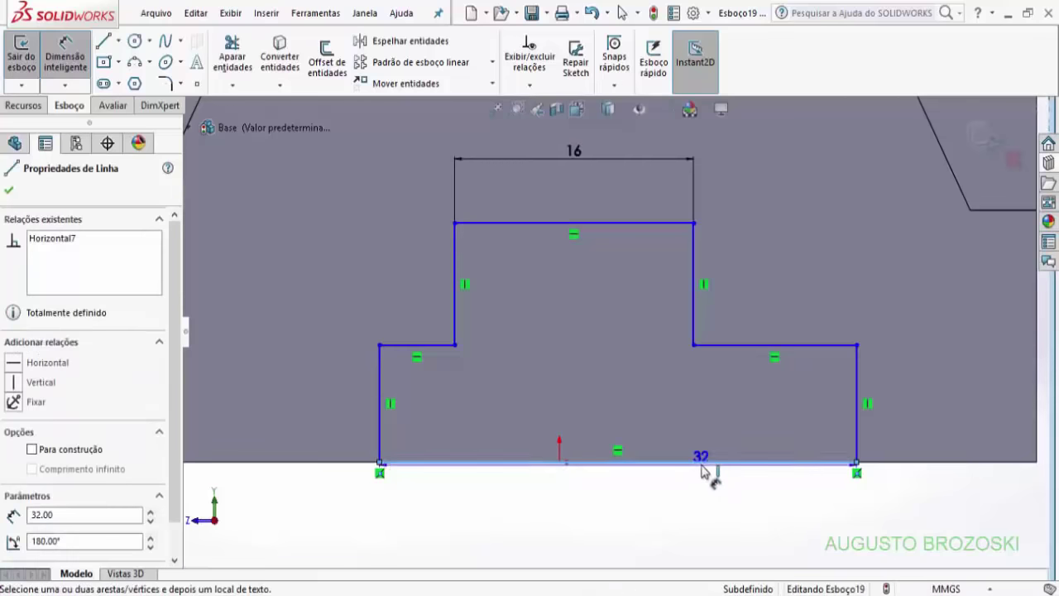
left_click(649, 534)
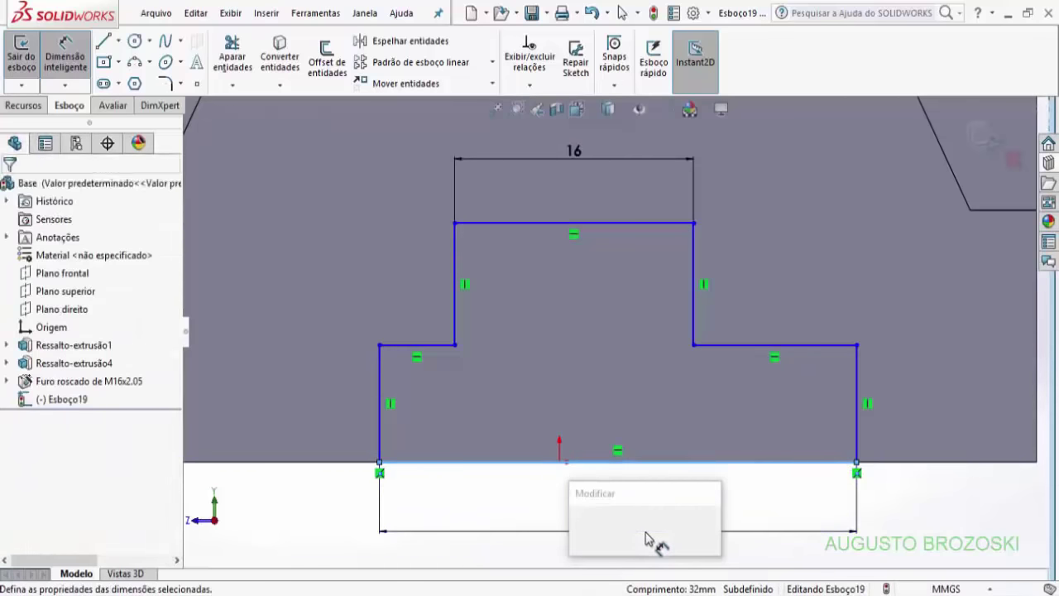
type("32")
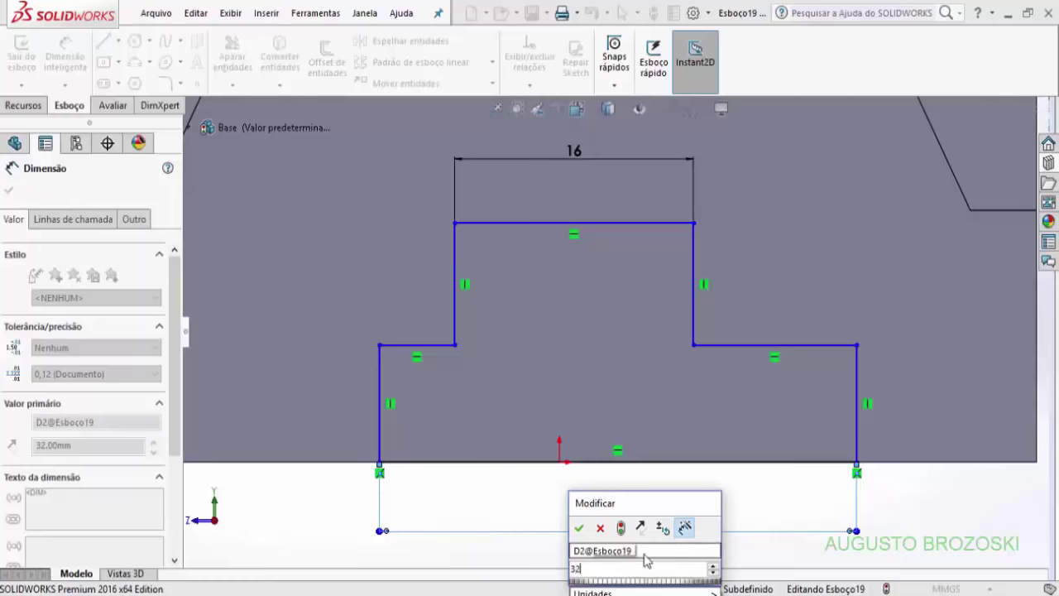
left_click(579, 527)
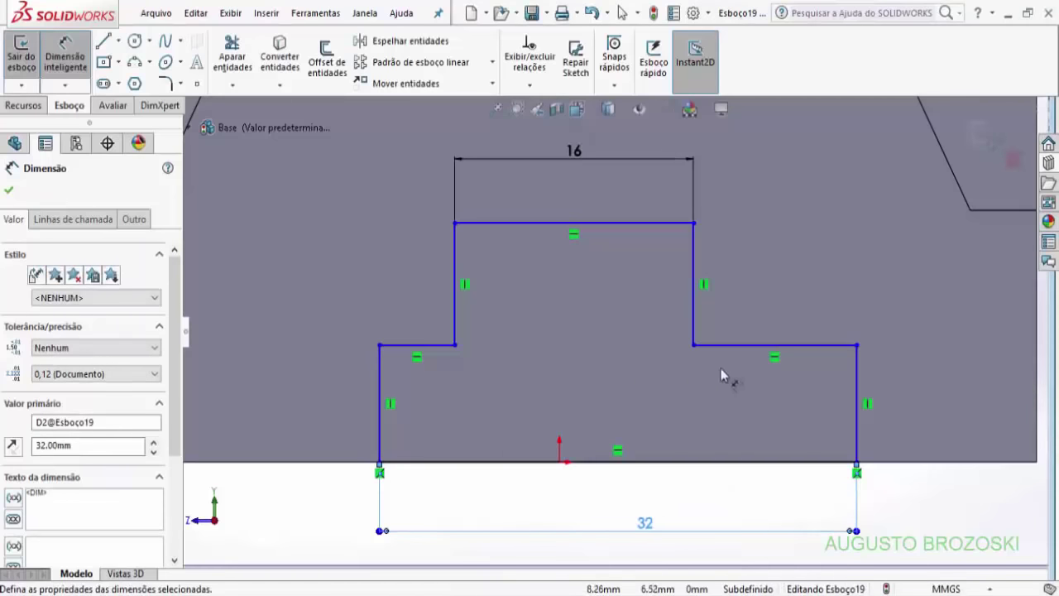
Step: Set the right step height to 7 mm and the overall slot height to 16 mm
left_click(858, 388)
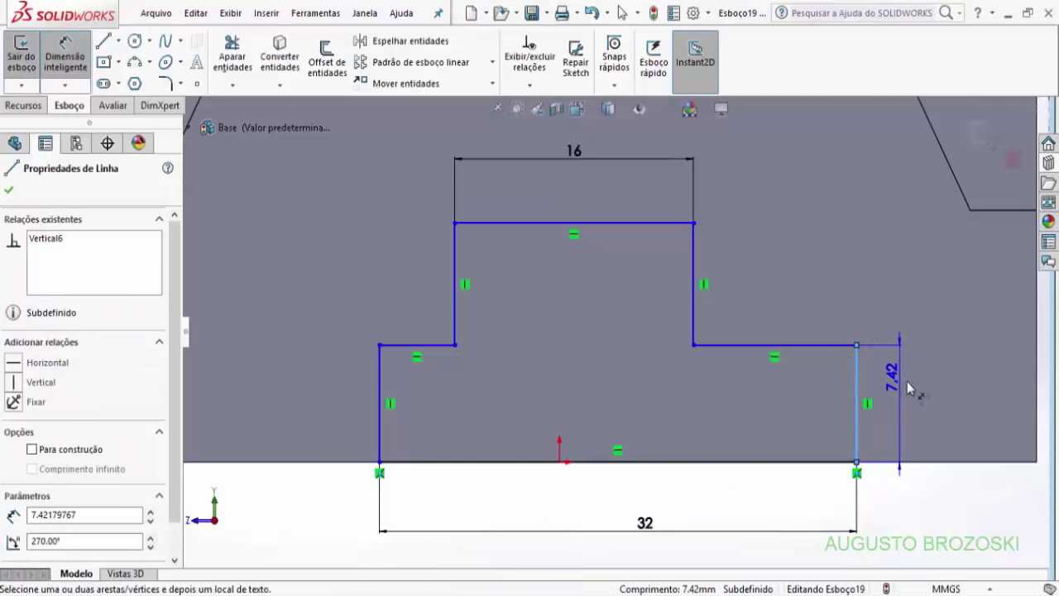
left_click(923, 389)
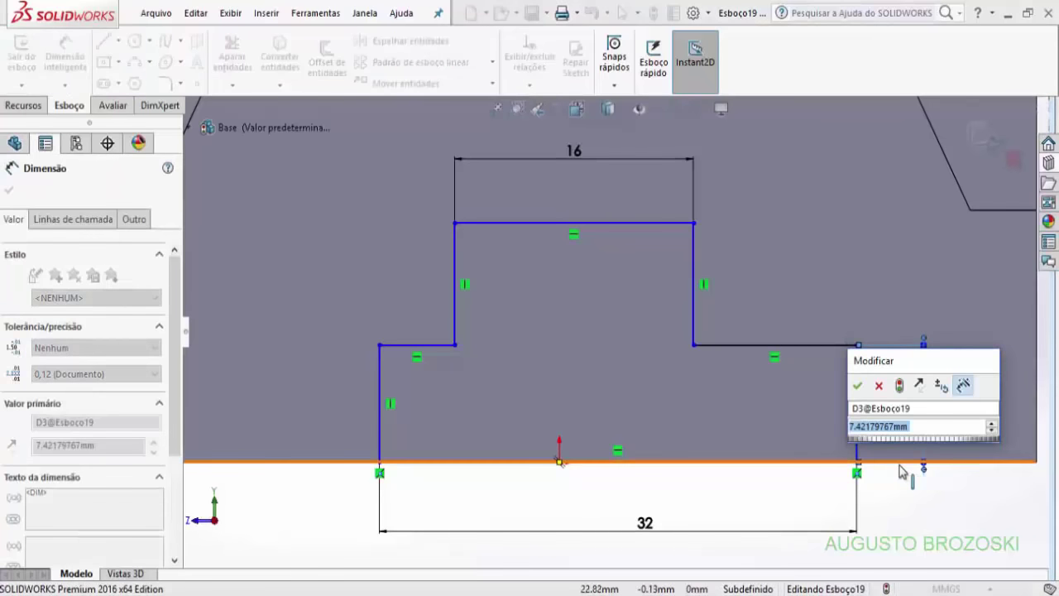
type("7")
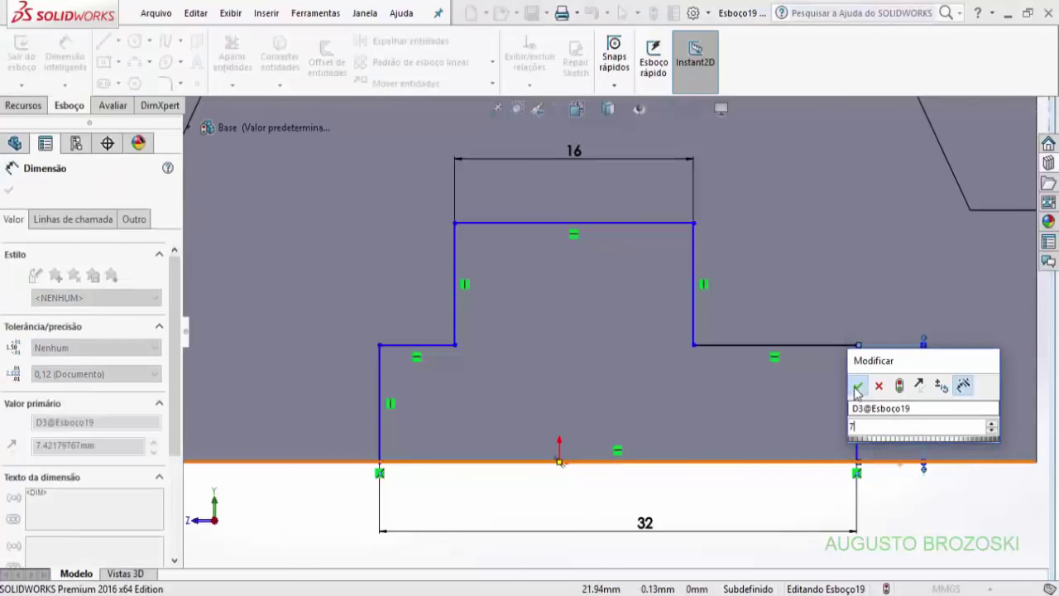
key("Return")
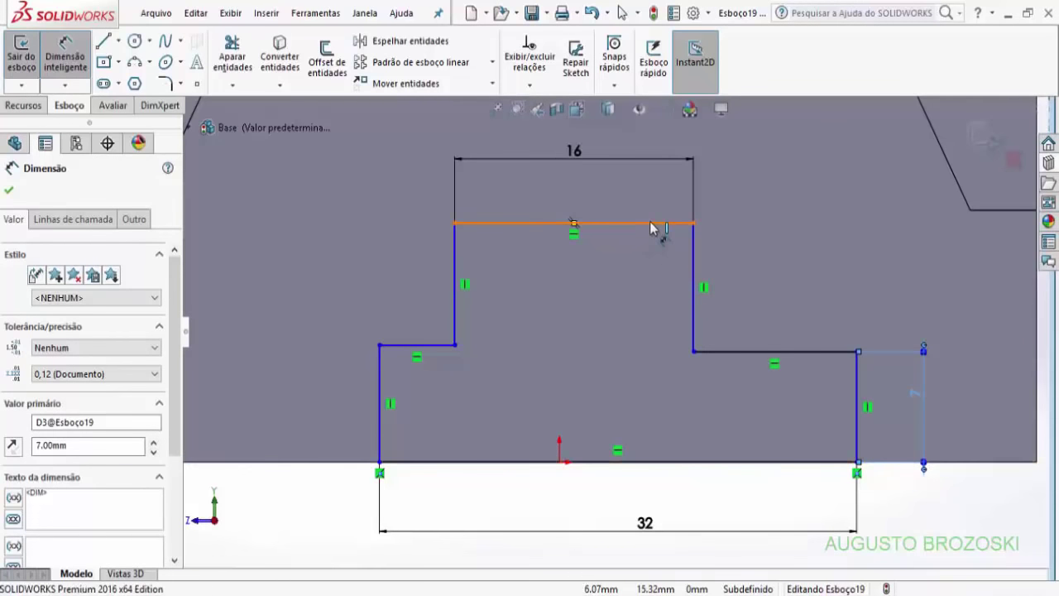
left_click(652, 224)
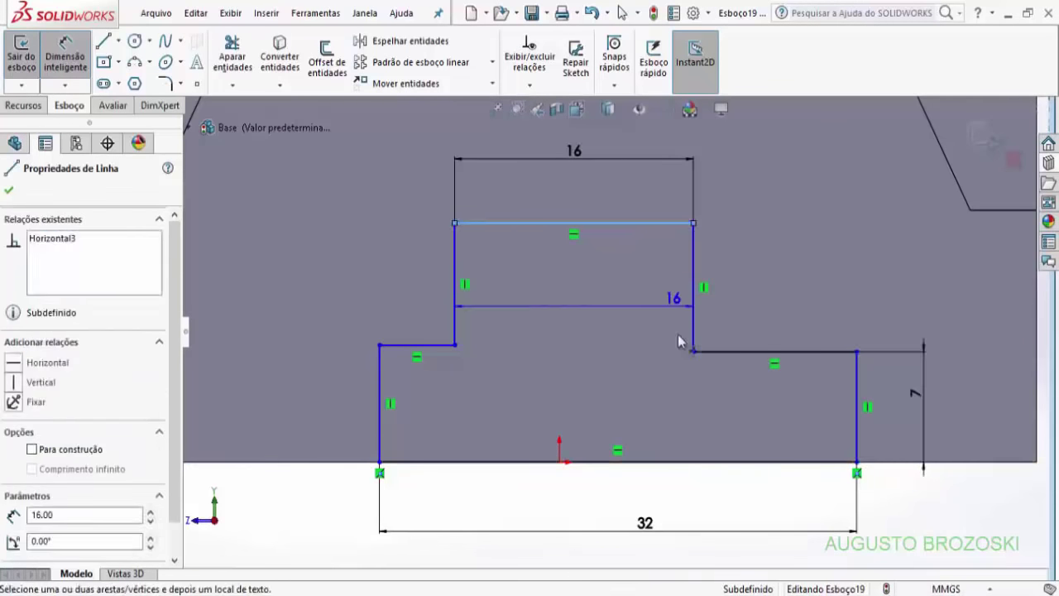
left_click(685, 461)
left_click(974, 351)
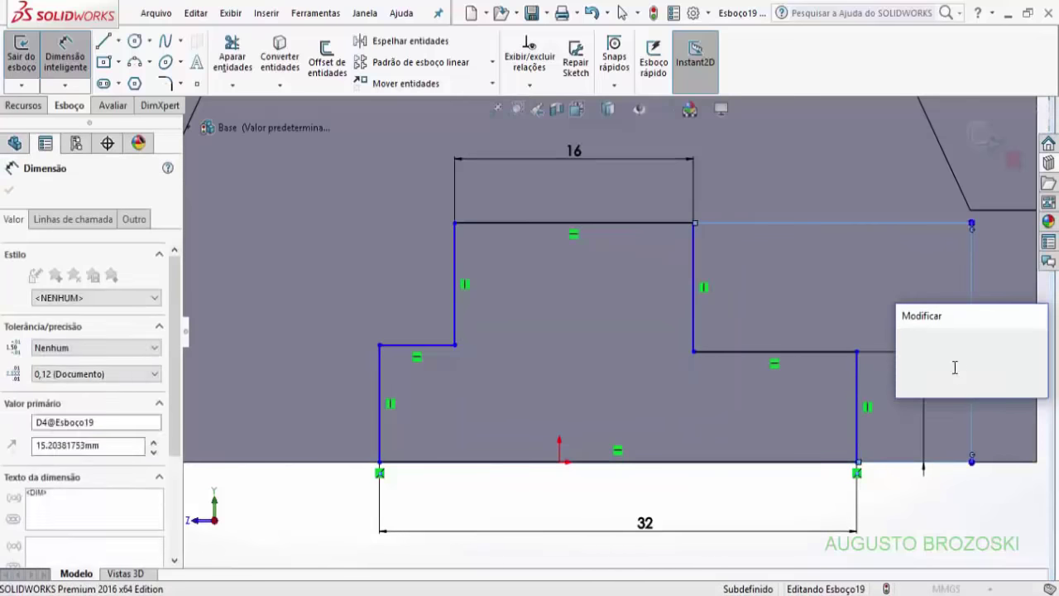
type("16")
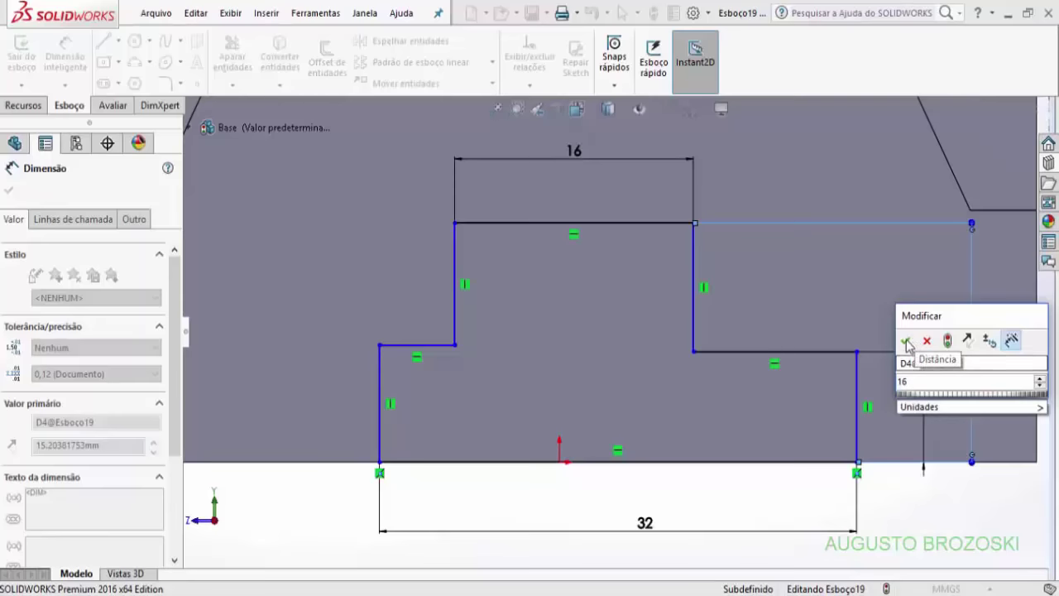
left_click(910, 341)
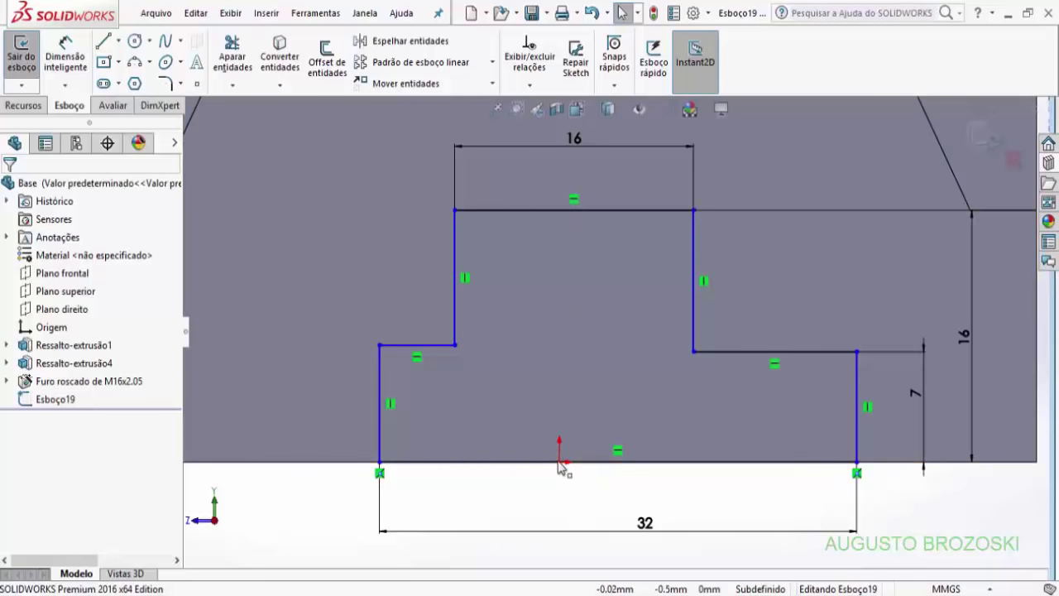
Step: Centre the slot on the origin: bottom midpoint coincident, top midpoint vertical to it
left_click(620, 469)
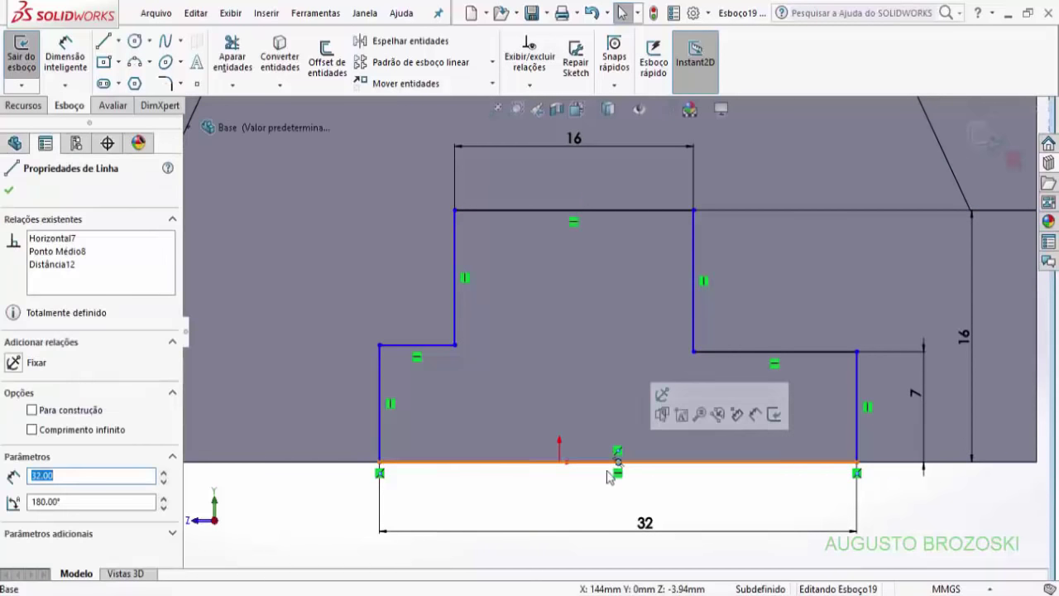
left_click(560, 463)
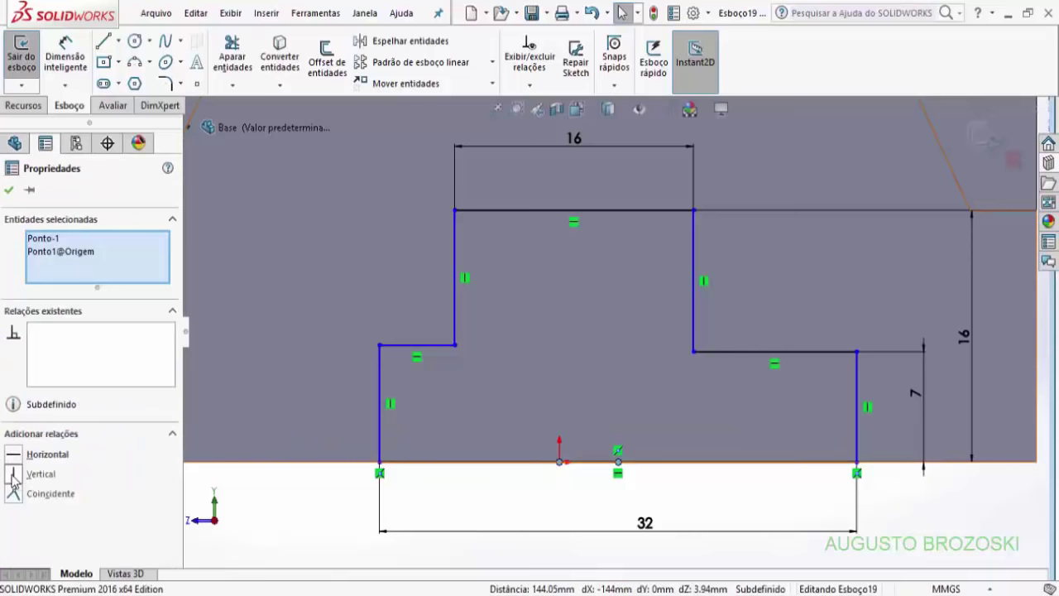
left_click(12, 494)
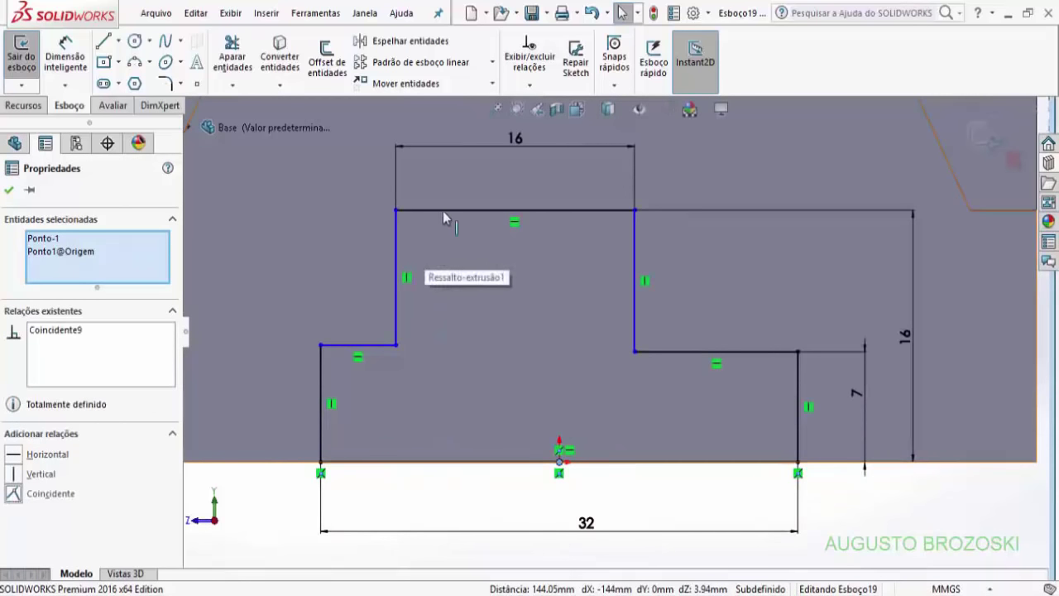
left_click(514, 211)
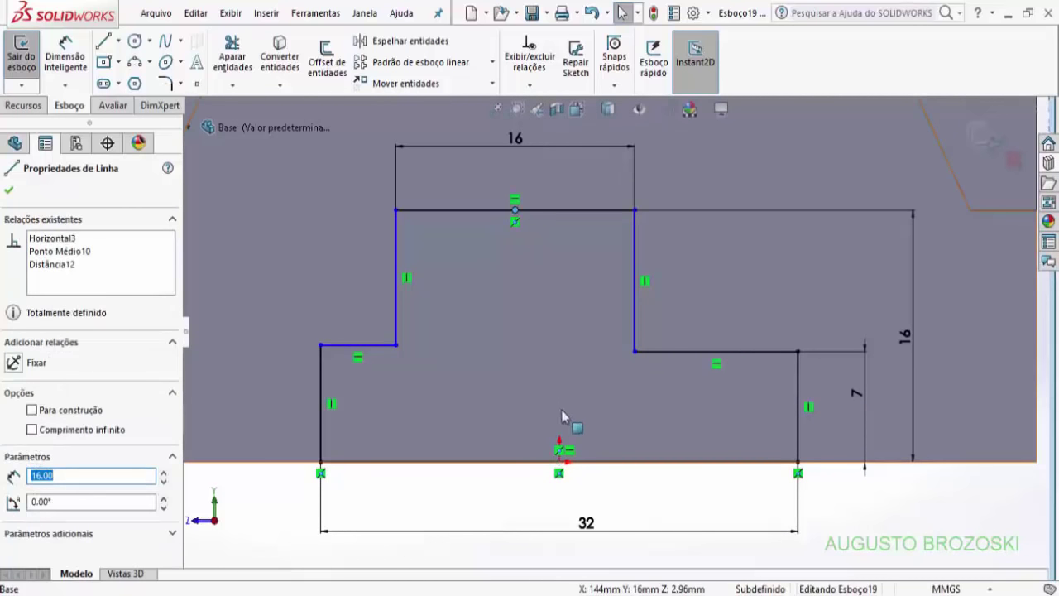
left_click(561, 468)
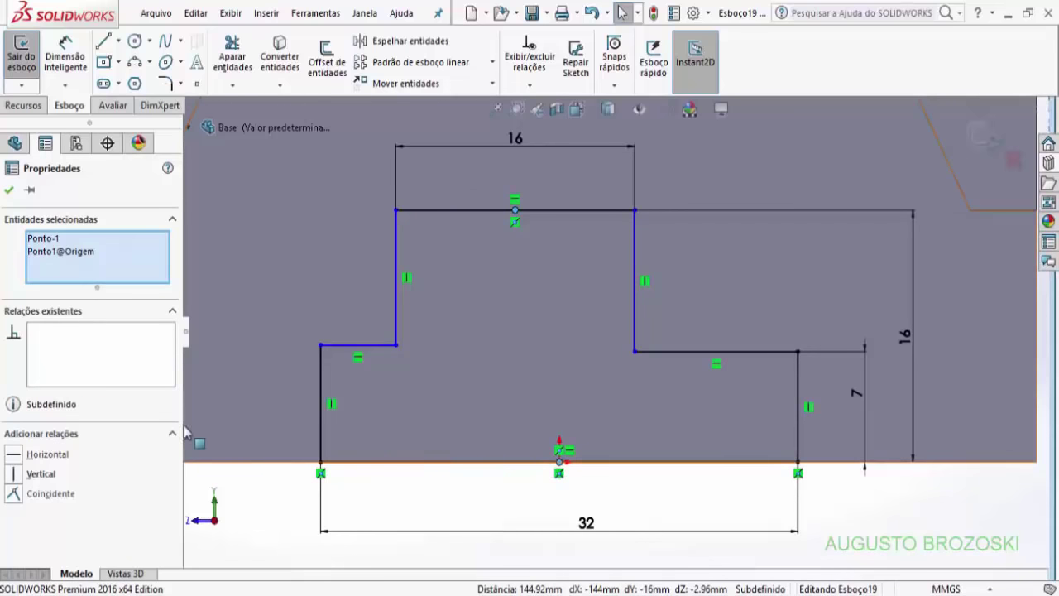
left_click(15, 475)
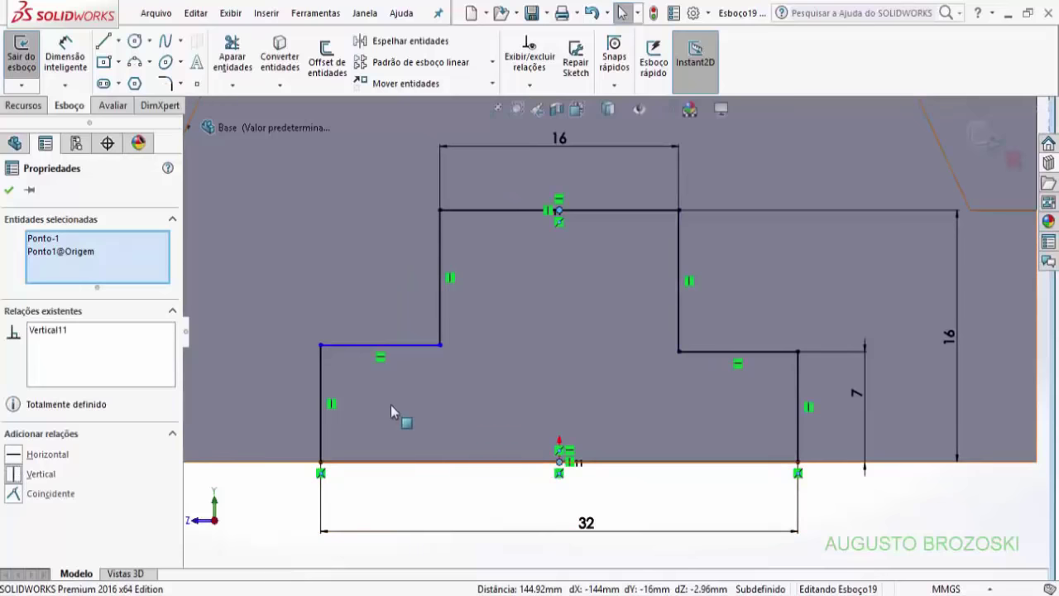
Step: Make the two inner step corners horizontal and exit the sketch
left_click(440, 346)
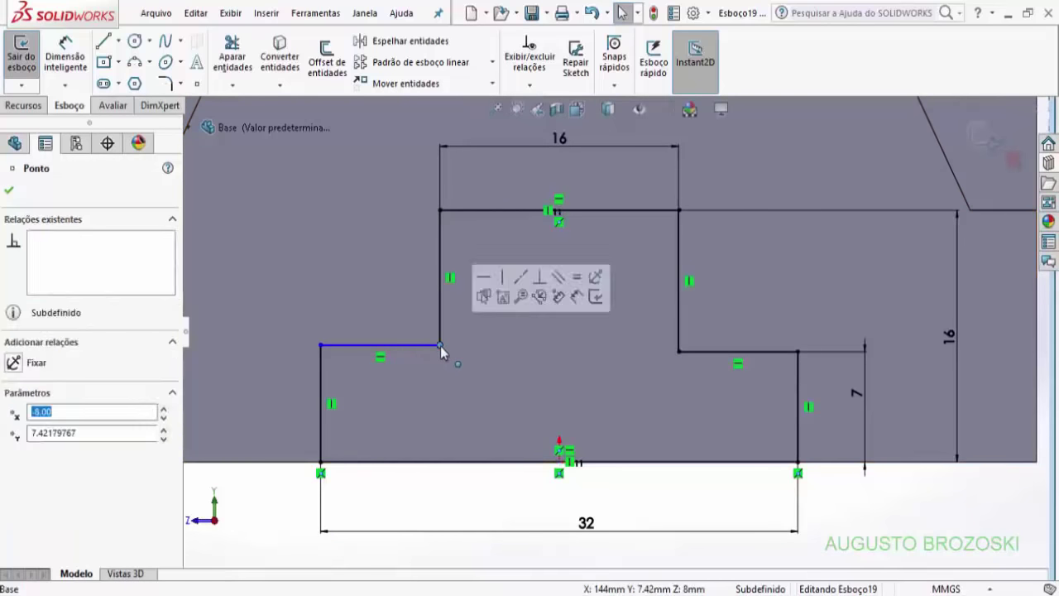
left_click(679, 352, "ctrl")
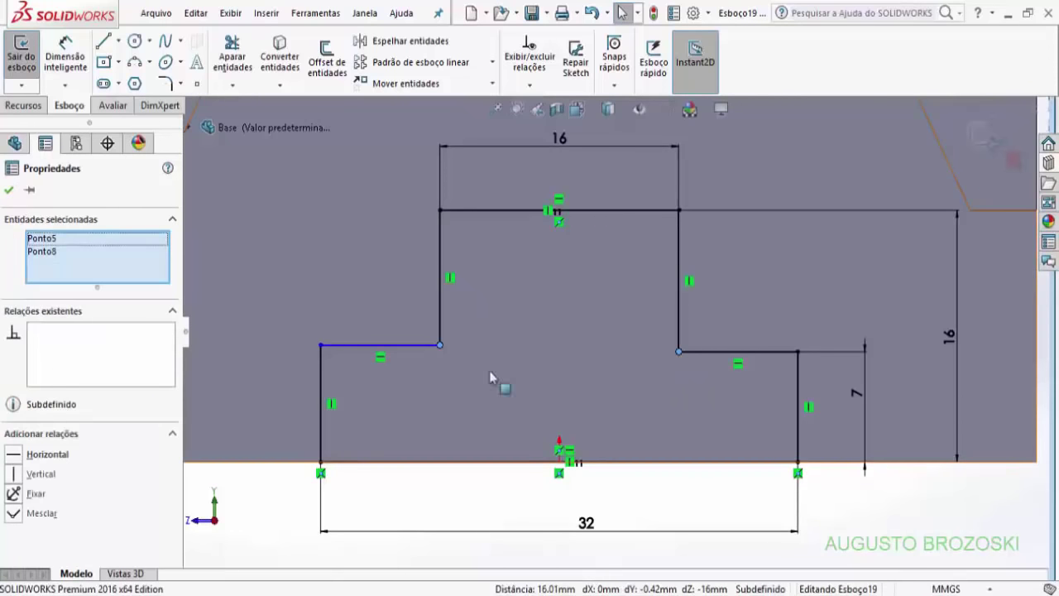
left_click(48, 455)
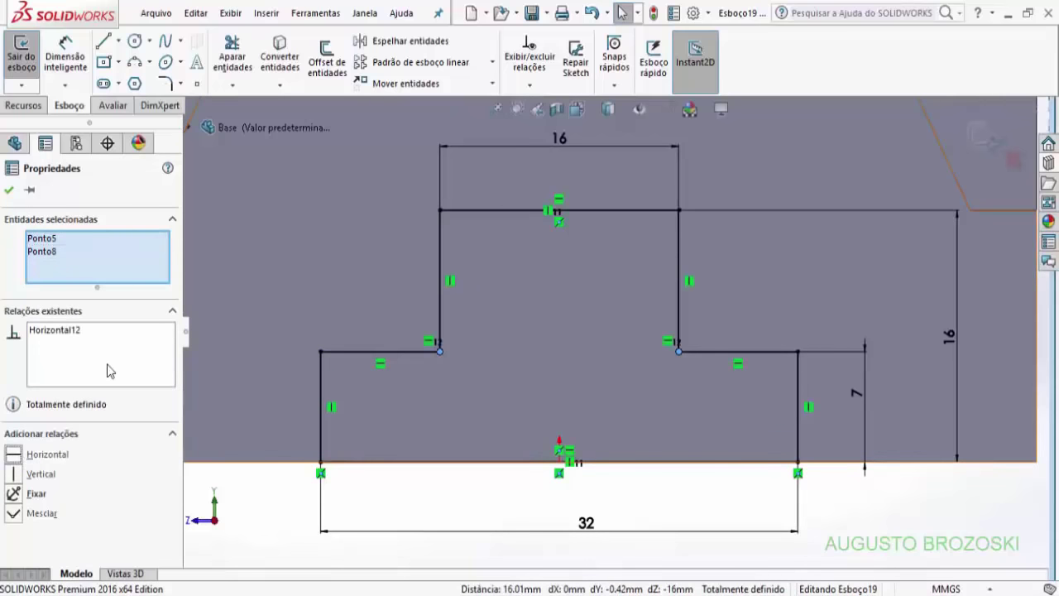
left_click(10, 192)
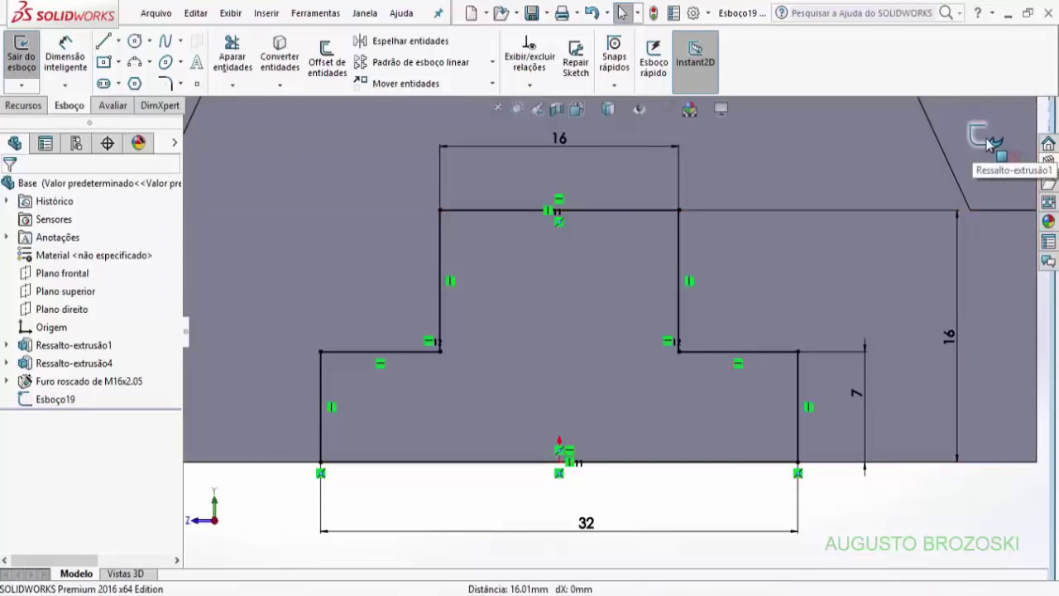
left_click(985, 139)
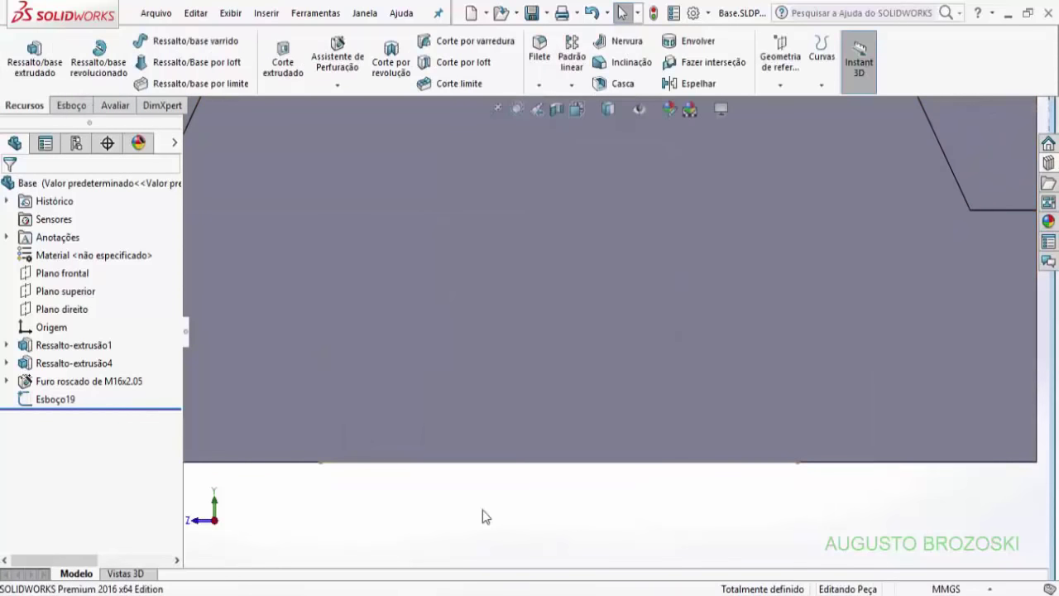
Step: Cut Esboço19 through the whole base with end condition Passante and save the part
key("ctrl+7")
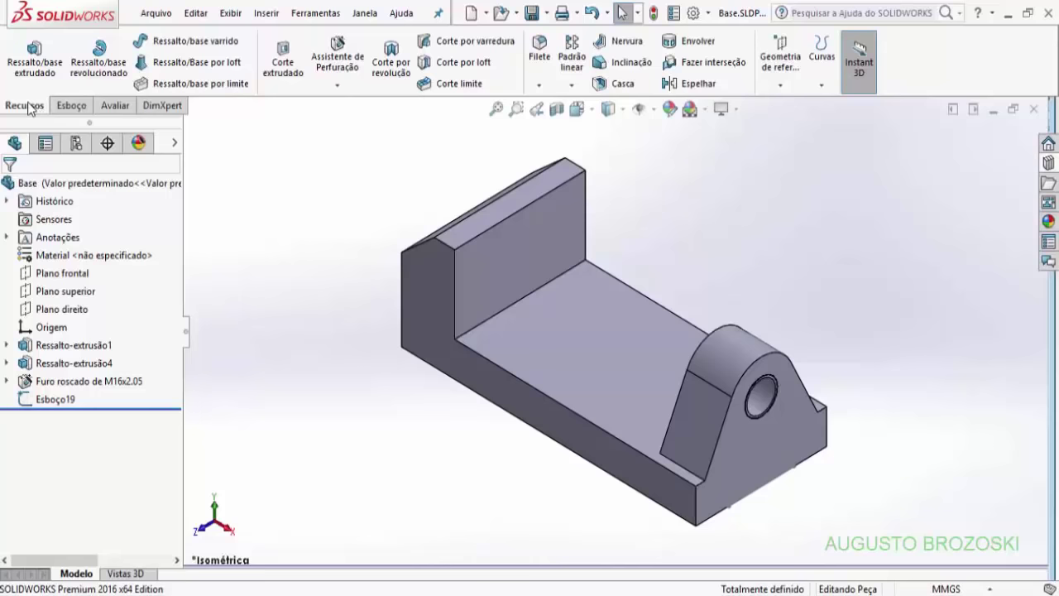
left_click(283, 62)
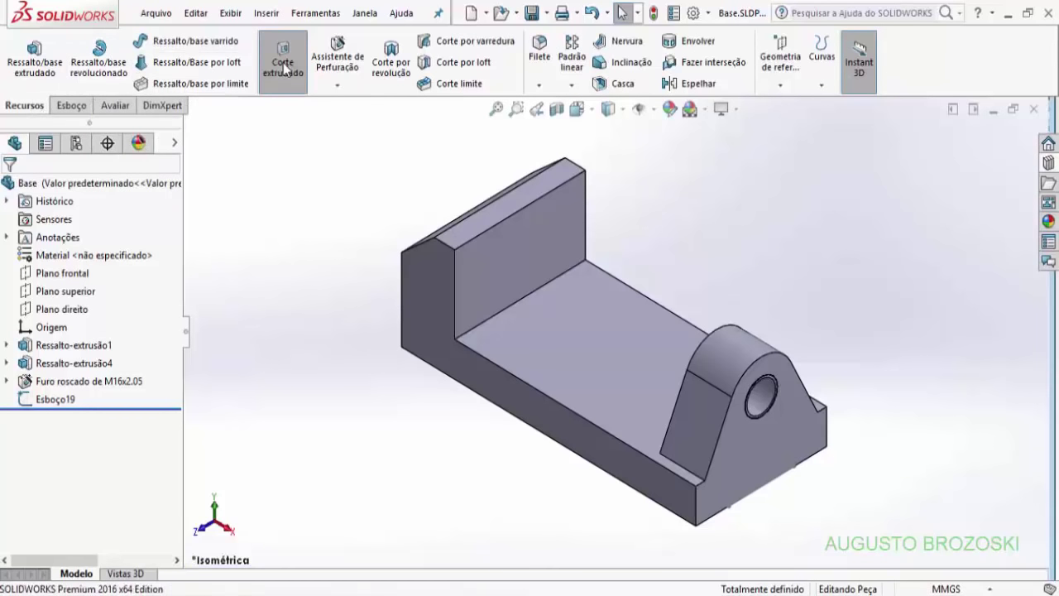
left_click(770, 446)
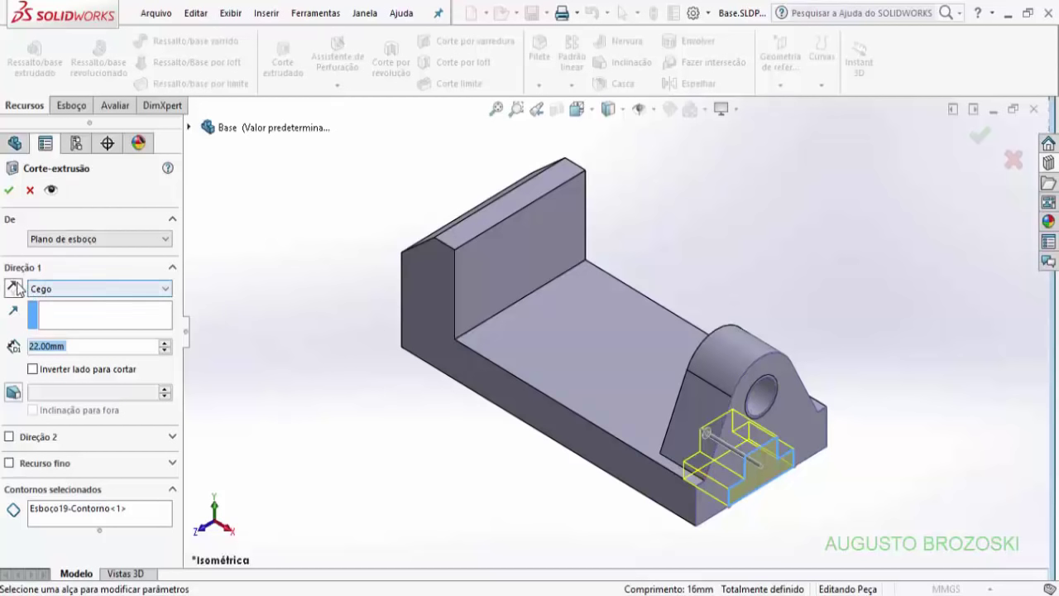
left_click(97, 290)
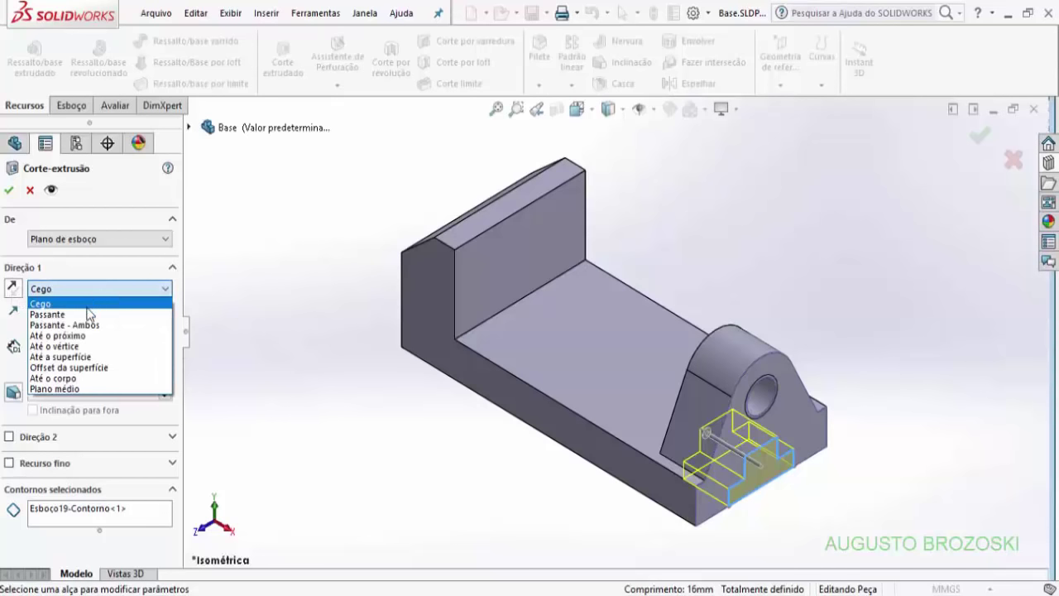
left_click(85, 315)
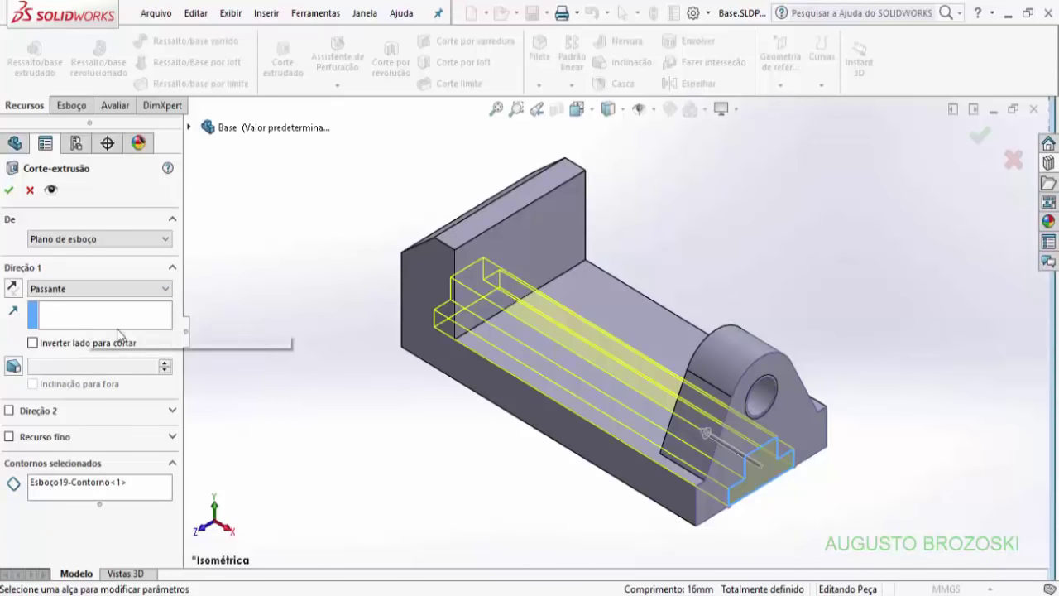
left_click(9, 191)
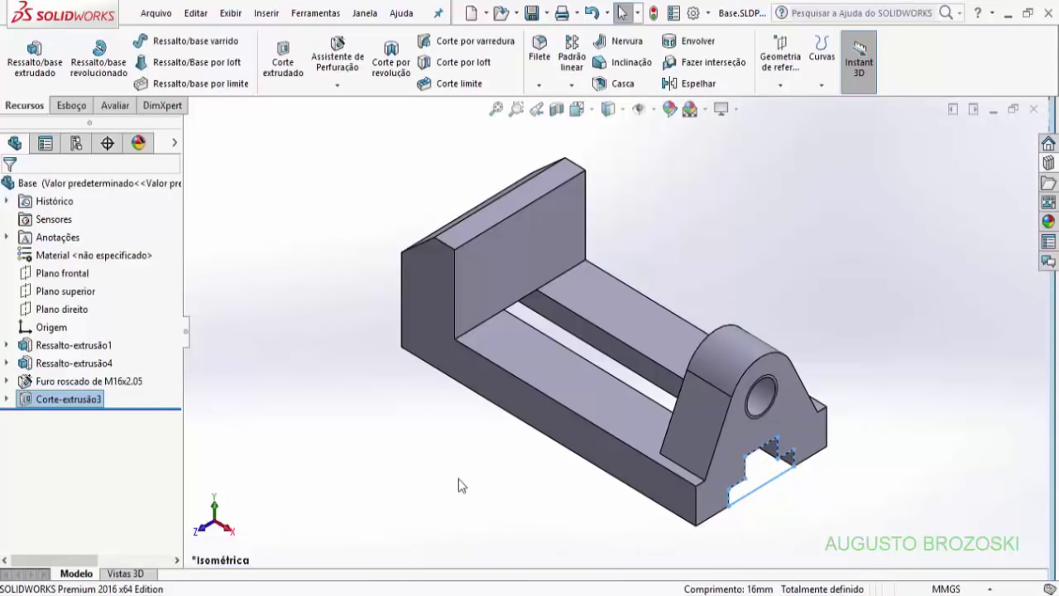
left_click(423, 448)
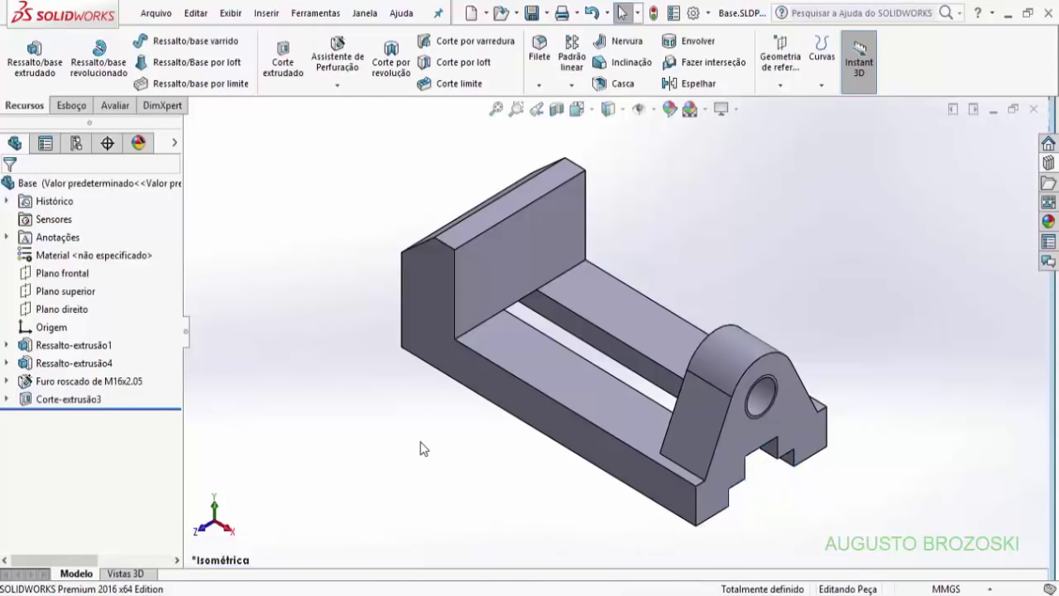
left_click(532, 14)
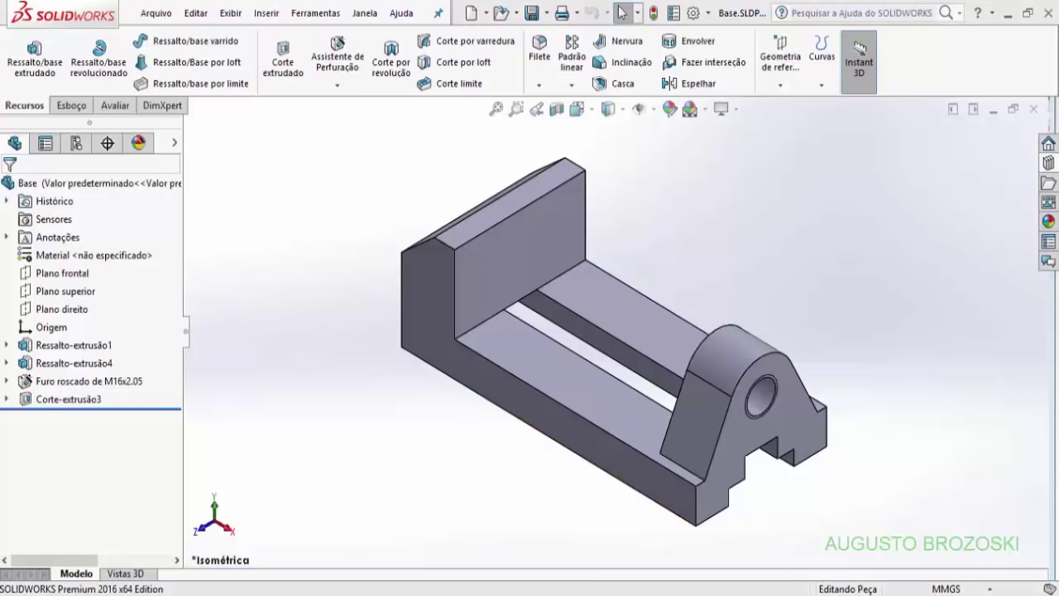
left_click(631, 565)
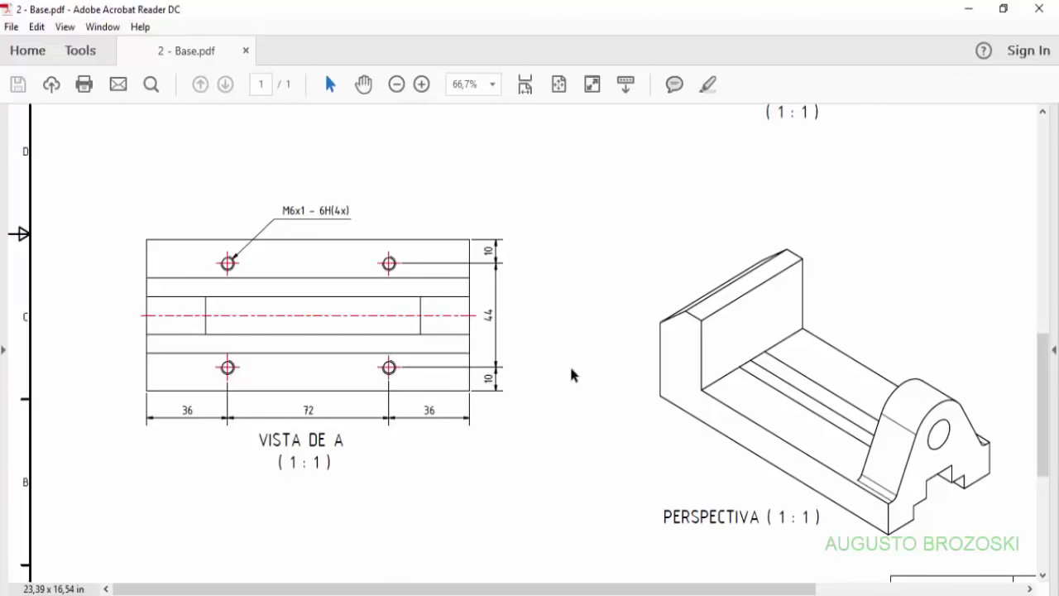
scroll(571, 374, "up", 5)
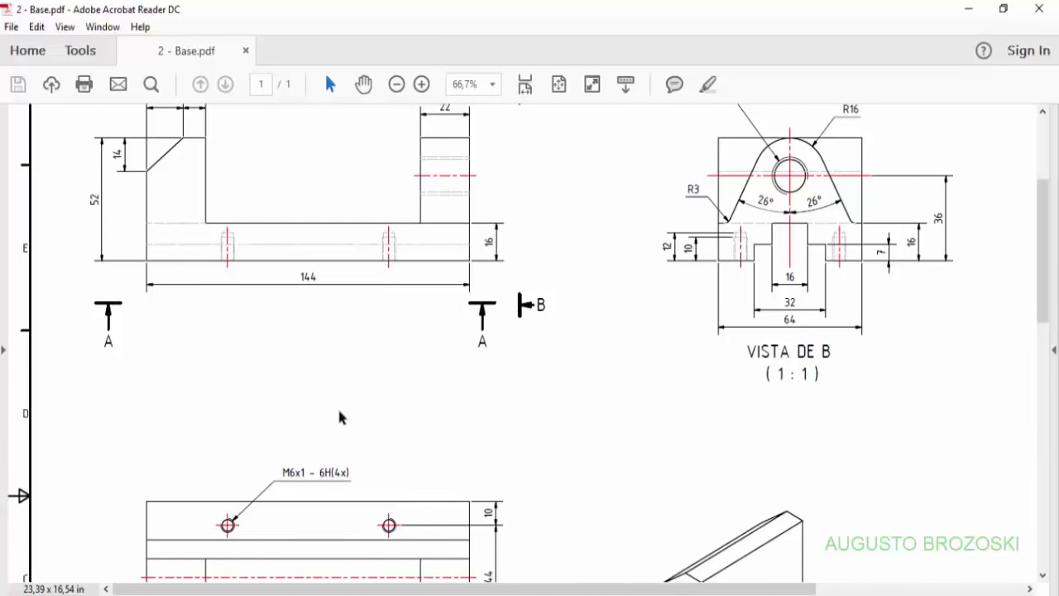
left_click(966, 9)
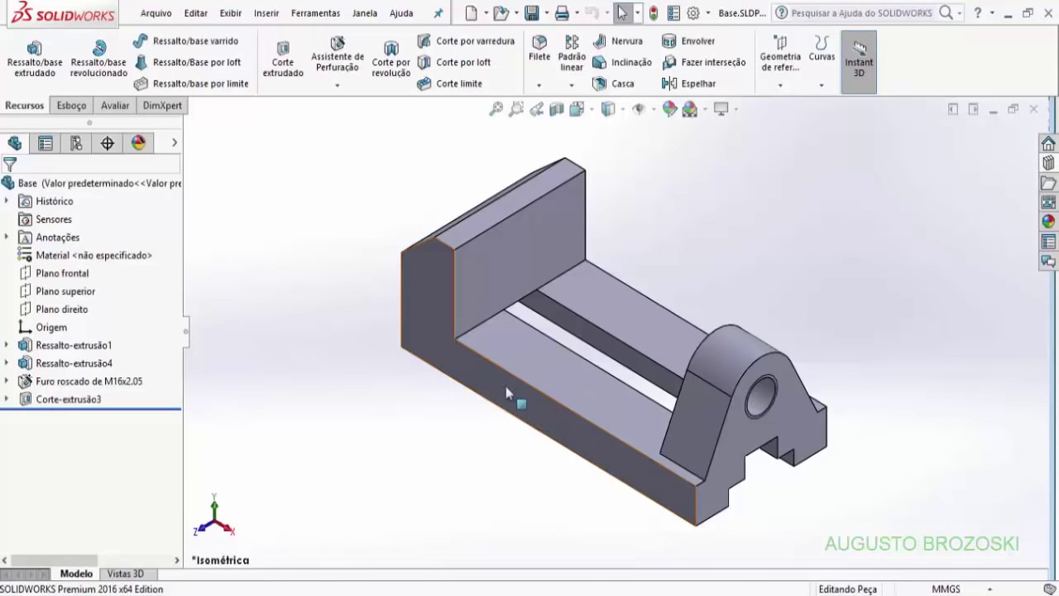
Step: Orbit to the underside, start an Ansi Metric tapped hole with the Hole Wizard, and go to Positions
middle_click_drag(563, 480, 591, 203)
middle_click_drag(586, 398, 570, 201)
middle_click_drag(596, 311, 637, 283)
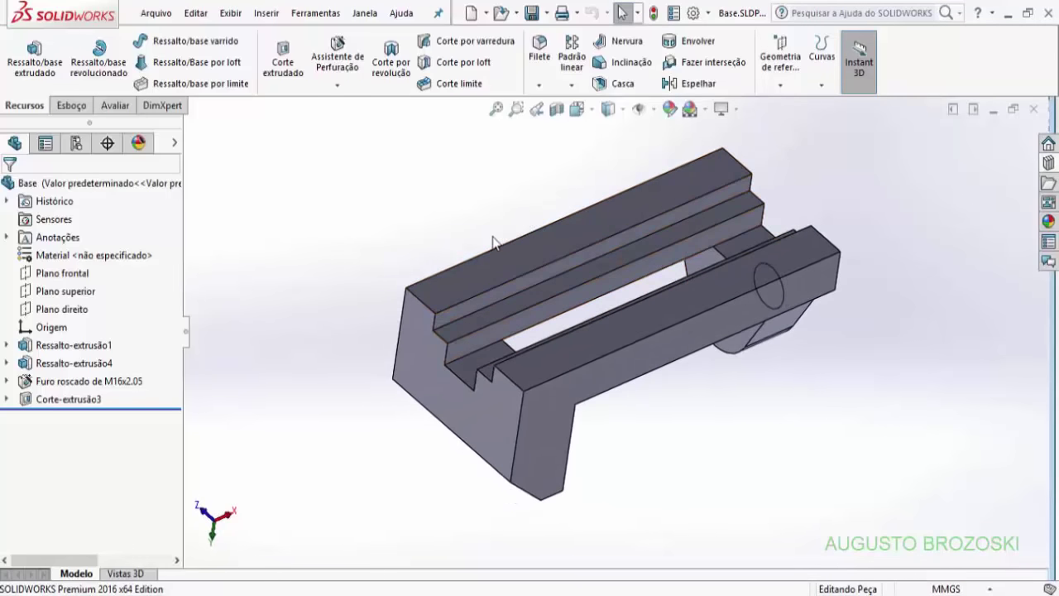
left_click(339, 59)
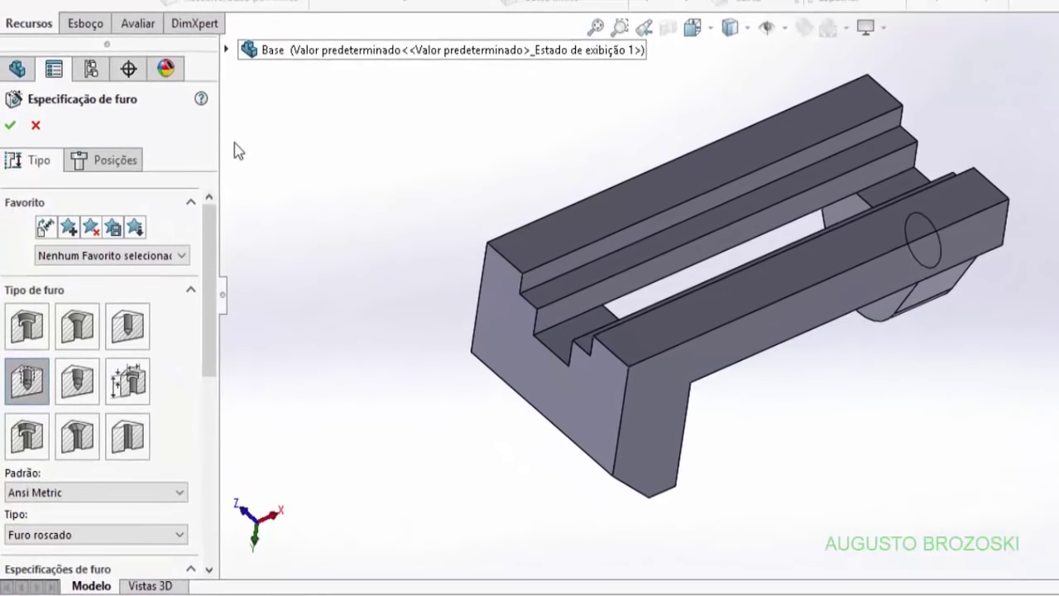
left_click(121, 165)
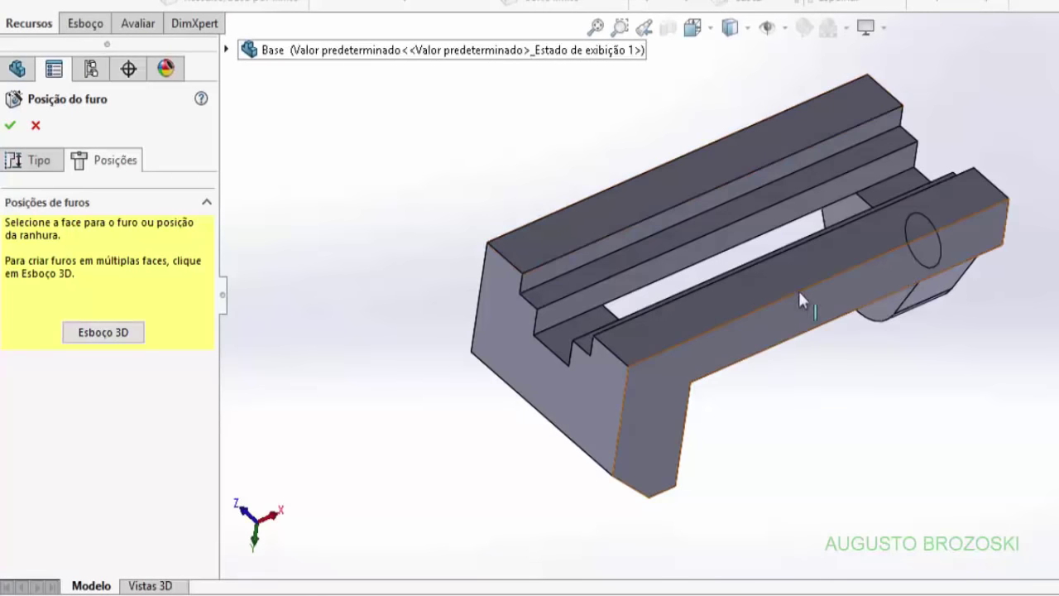
Step: Place four hole points on the face across the two rails
left_click(785, 123)
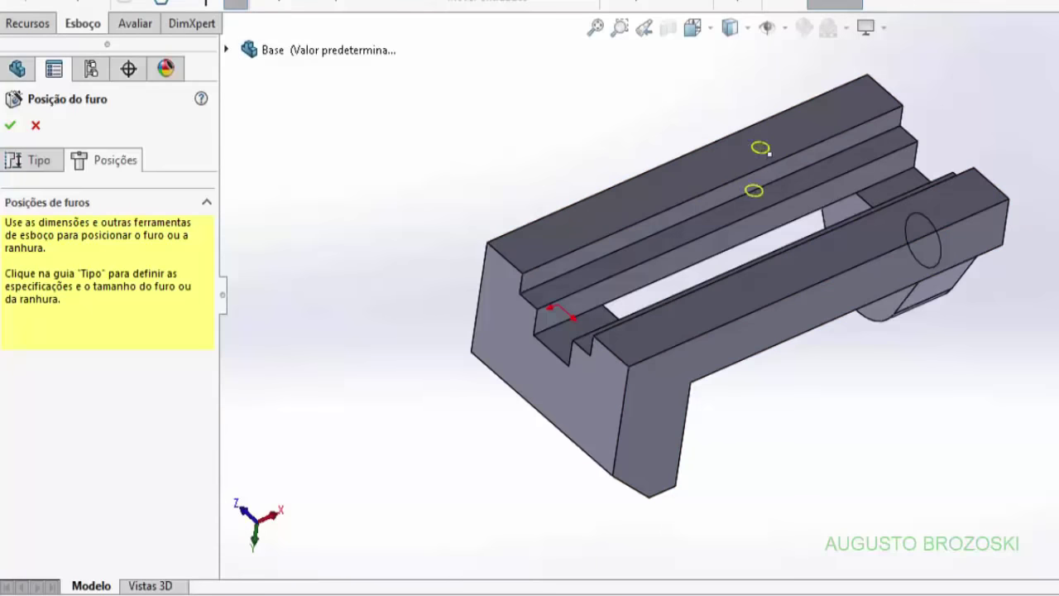
left_click(761, 141)
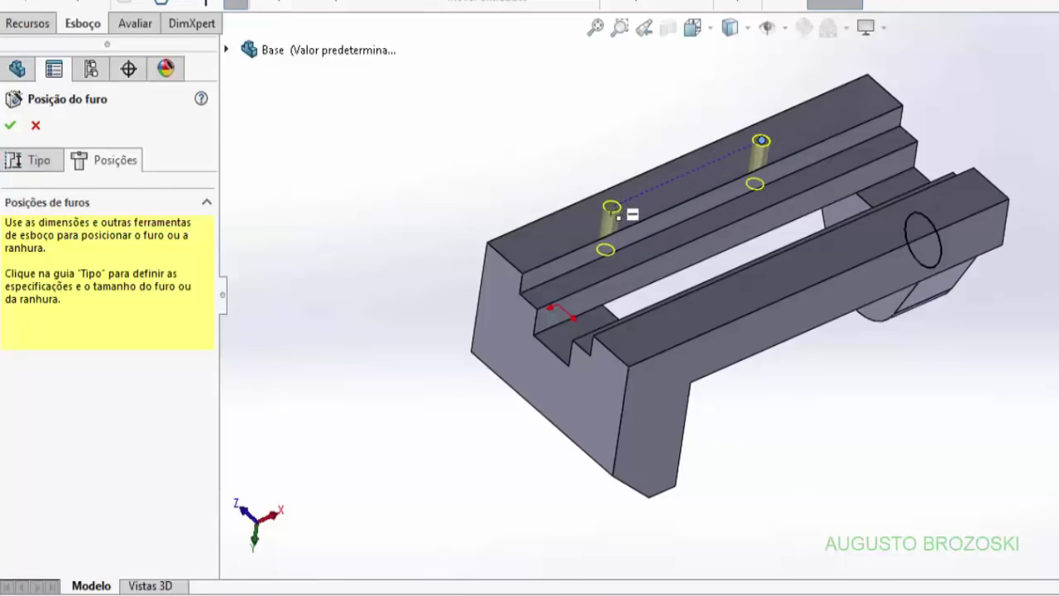
left_click(608, 207)
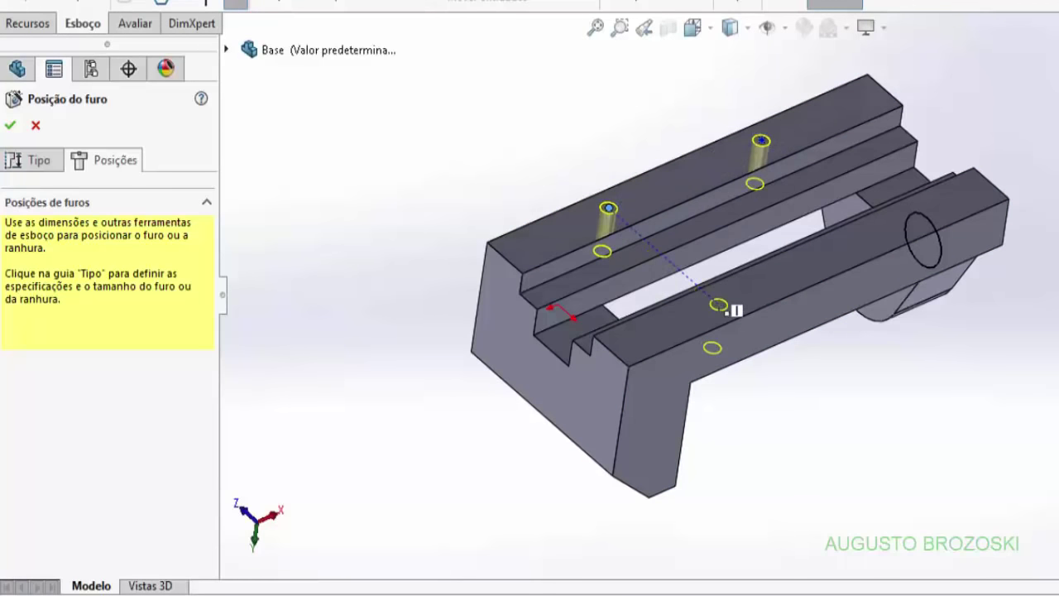
left_click(718, 304)
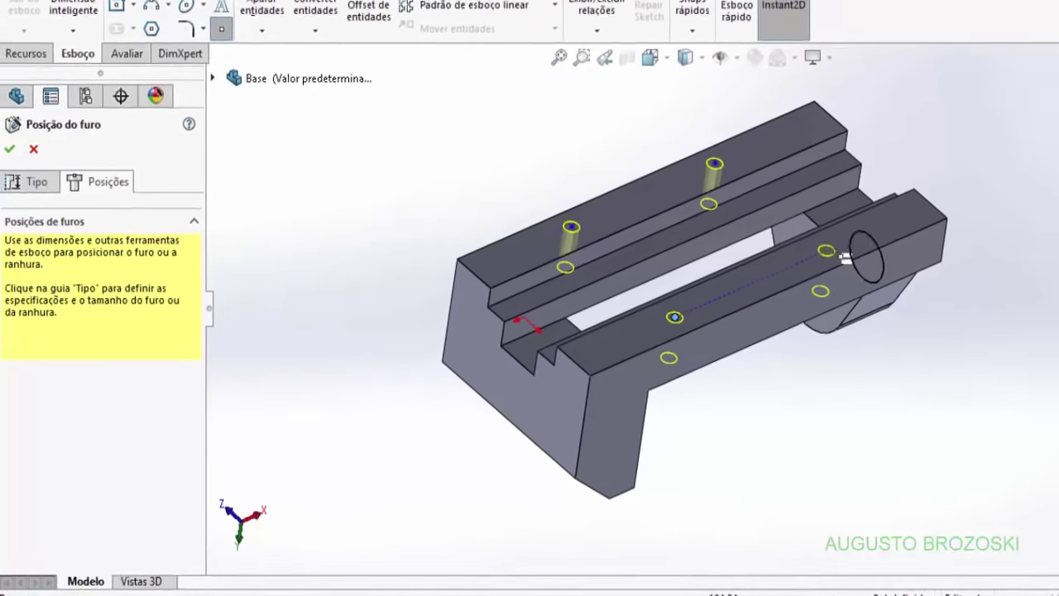
left_click(869, 242)
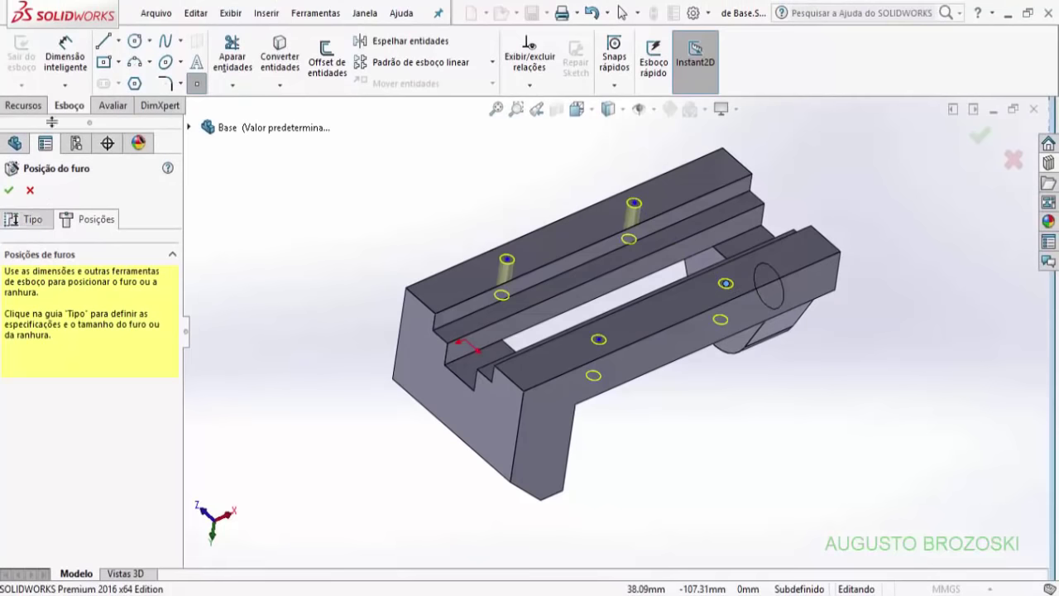
Step: Dimension the upper hole spacing at 72 mm and the end-edge distance at 36 mm
left_click(65, 51)
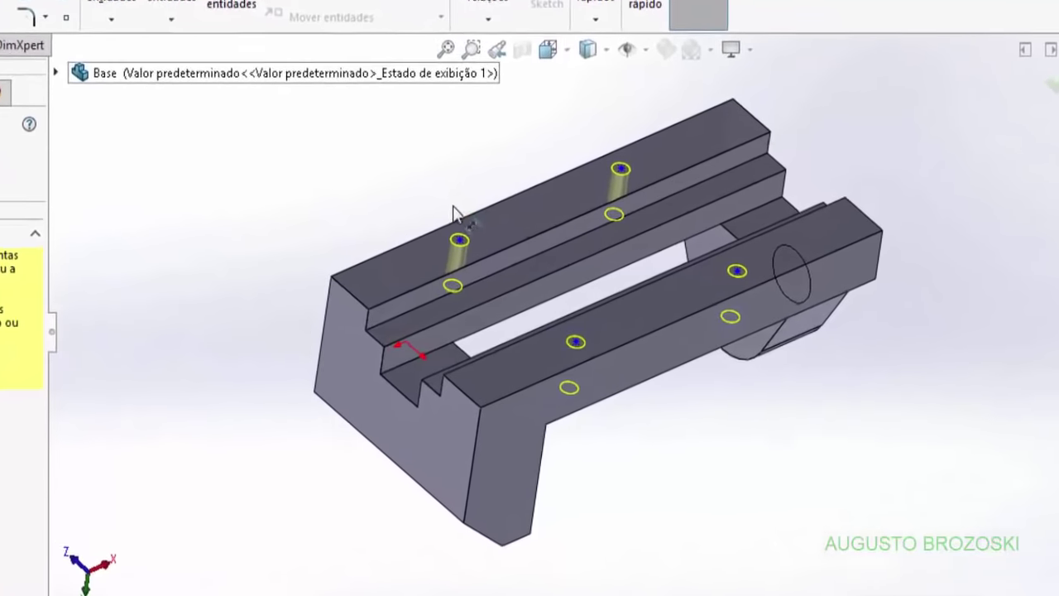
left_click(616, 157)
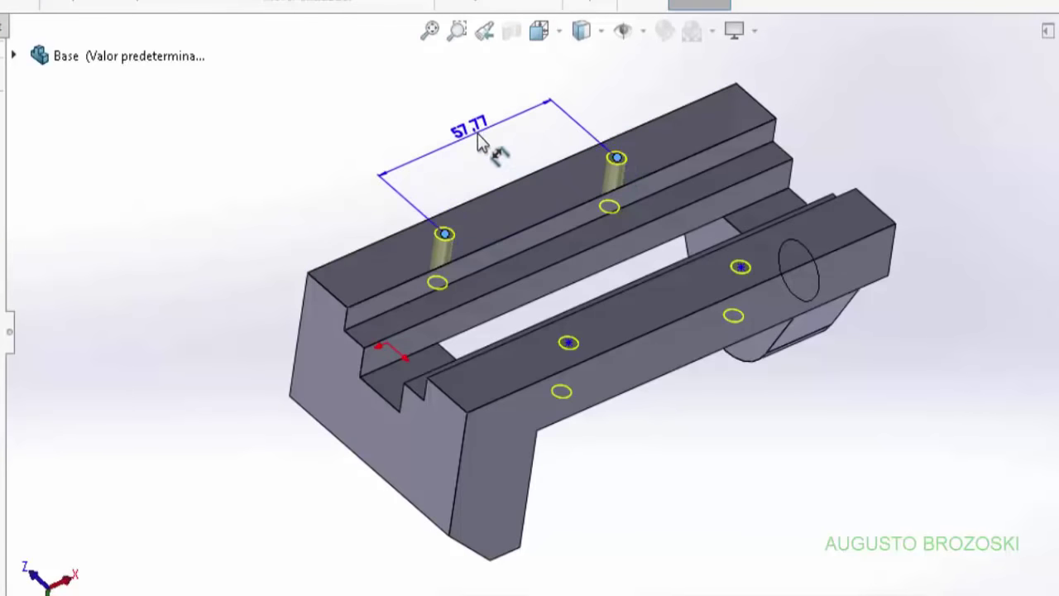
left_click(483, 142)
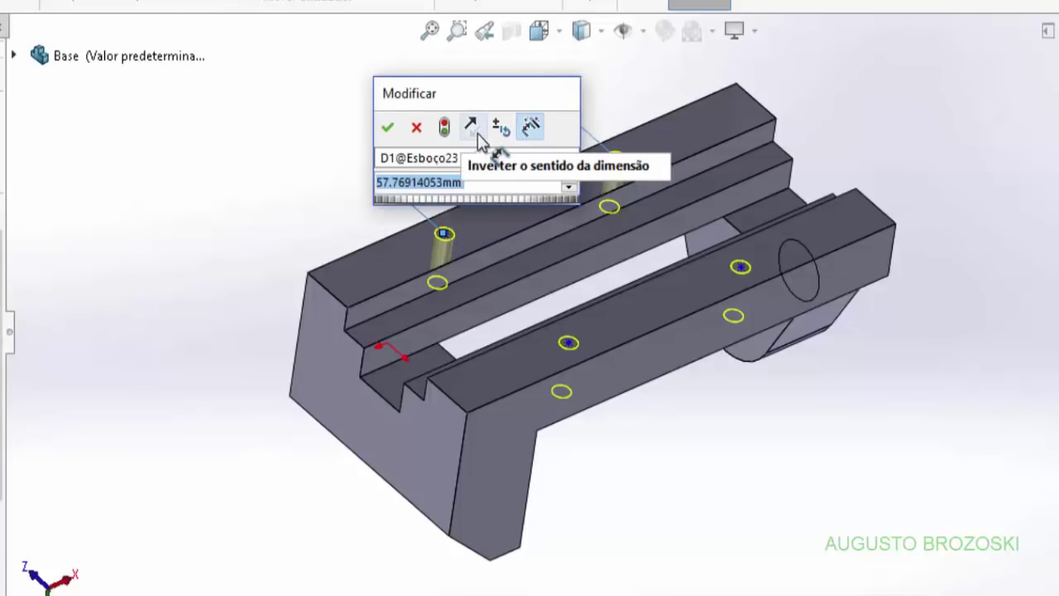
type("72")
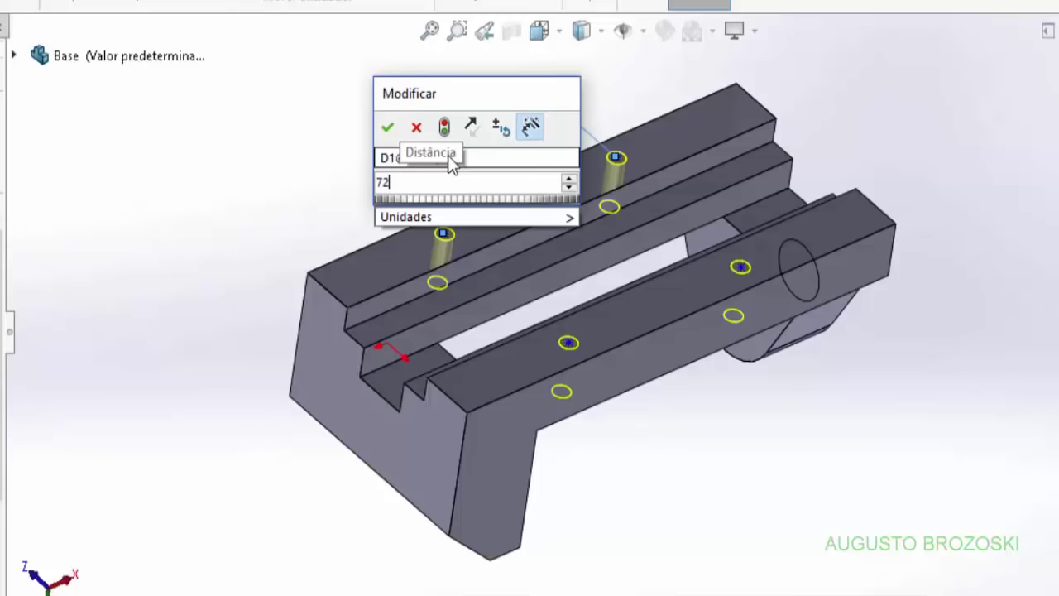
left_click(388, 127)
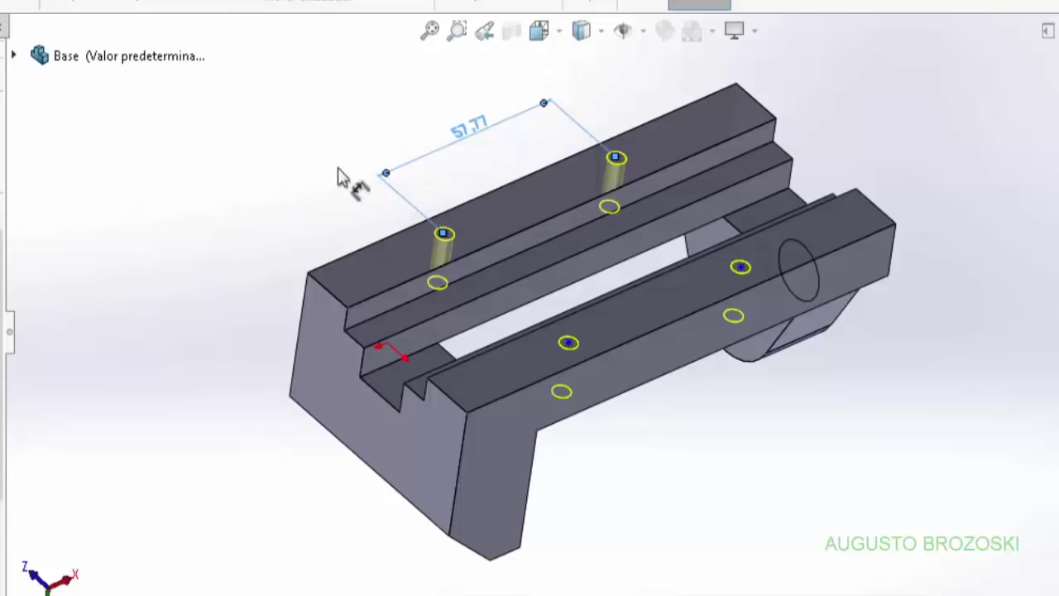
left_click(325, 294)
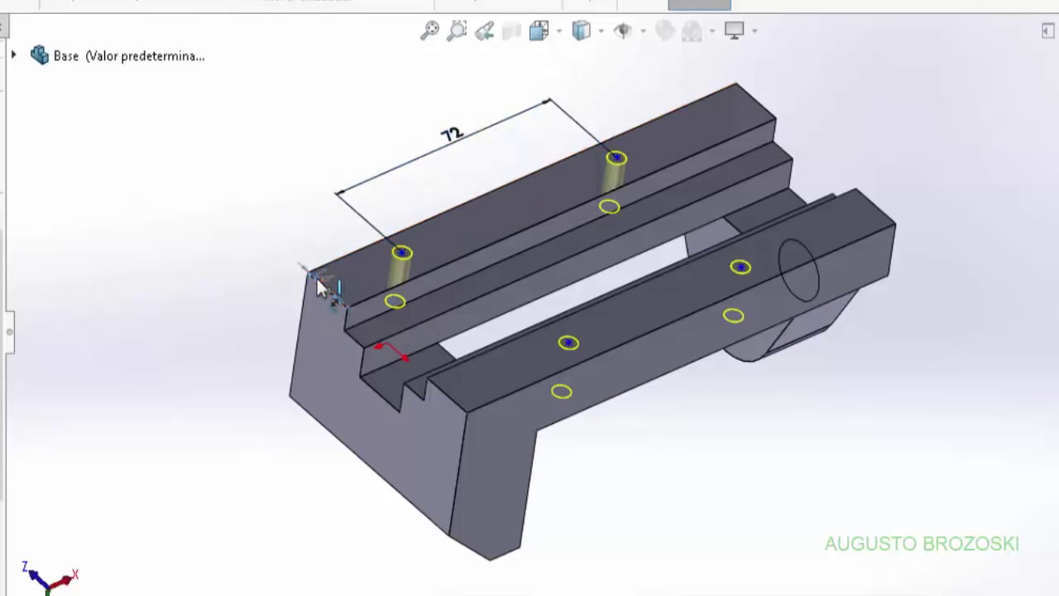
left_click(402, 254)
left_click(310, 232)
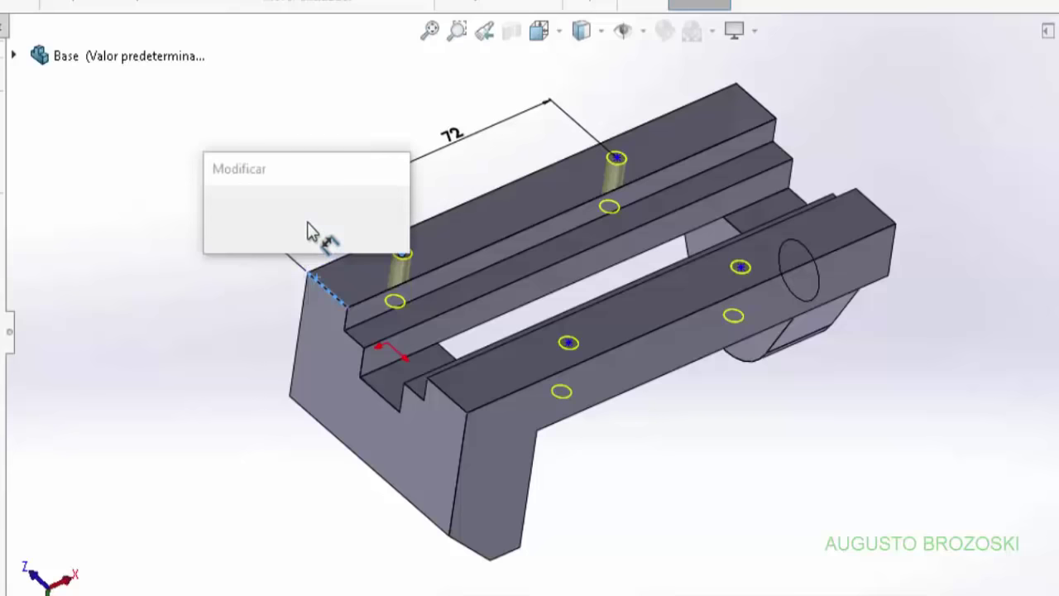
type("36")
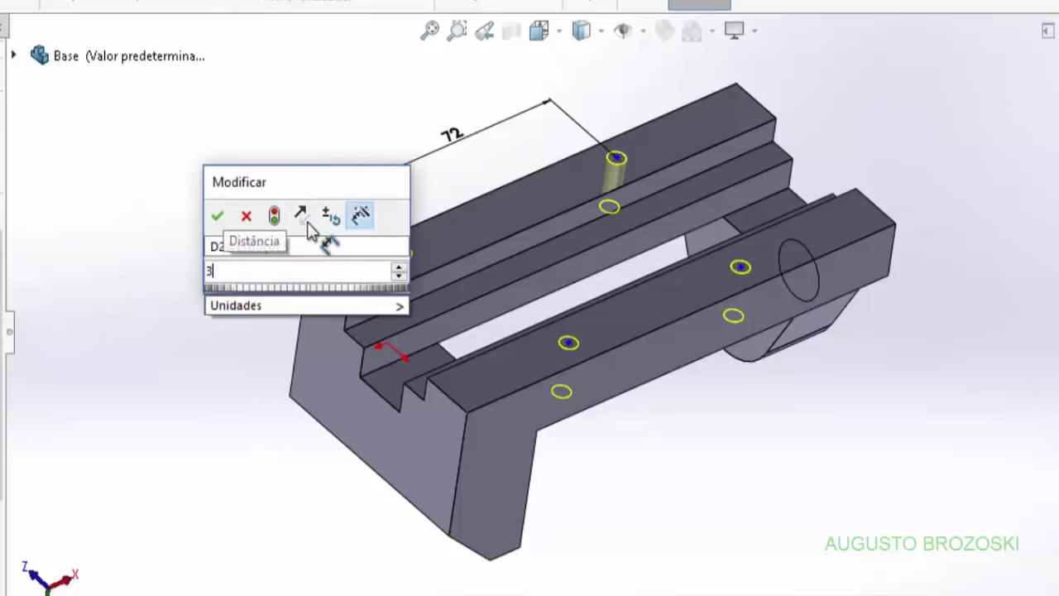
left_click(217, 219)
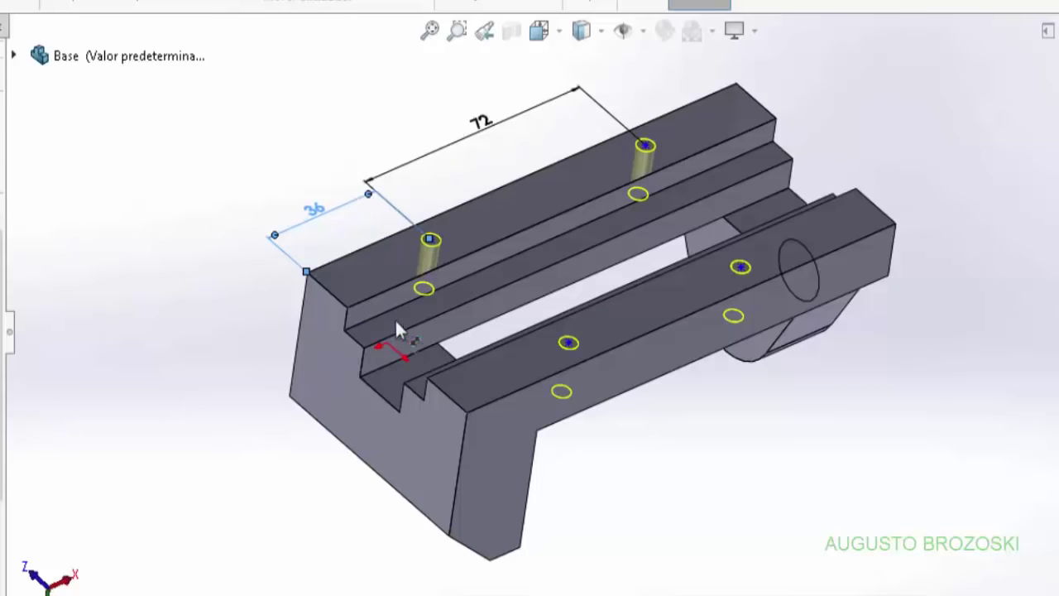
Step: Dimension the 10 mm offset from the long edge and the 44 mm rail-to-rail spacing
left_click(392, 237)
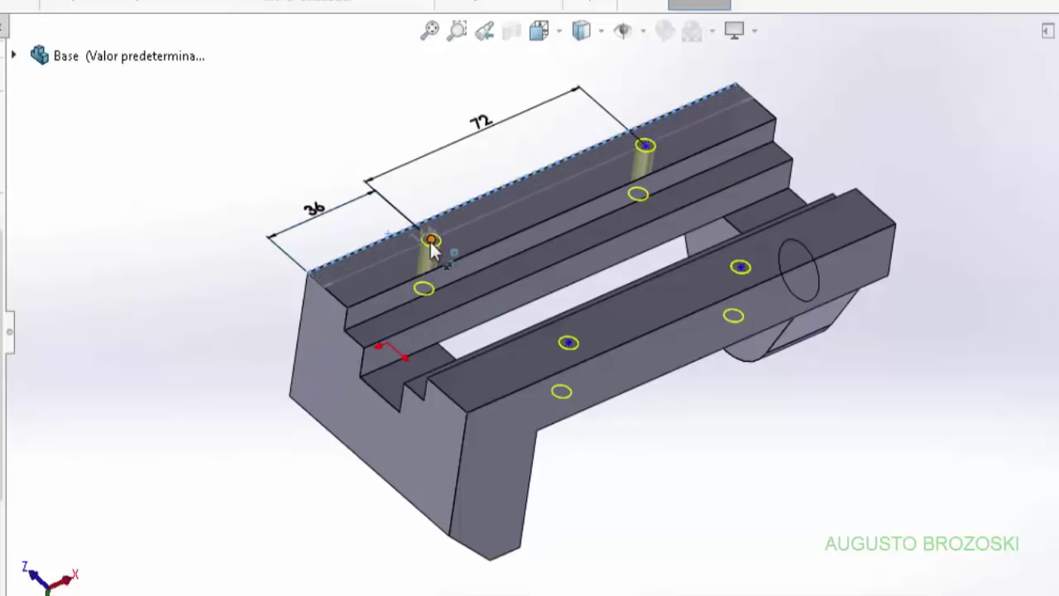
left_click(430, 240)
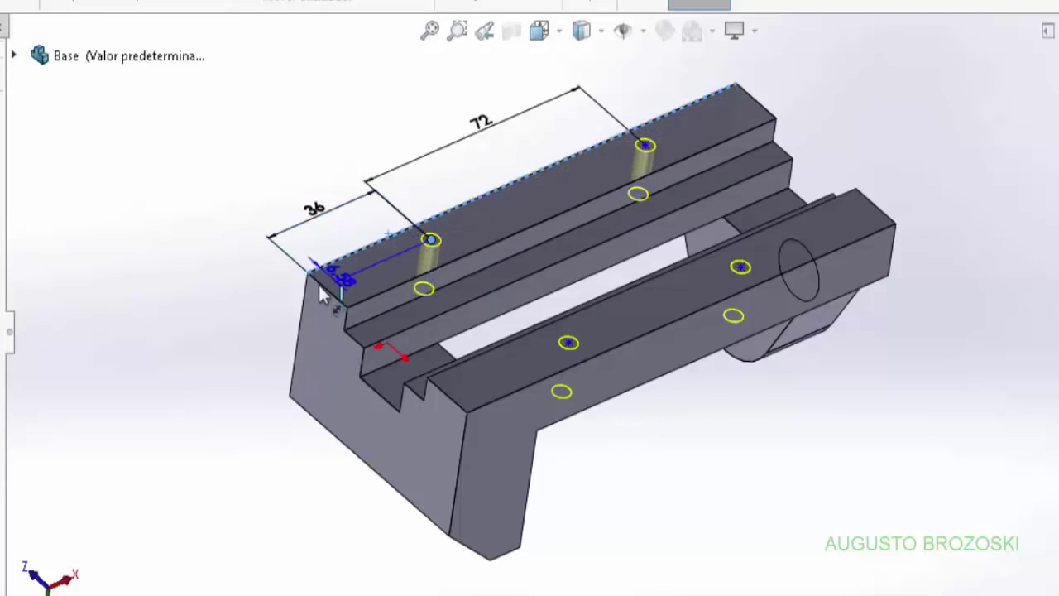
left_click(251, 333)
type("10")
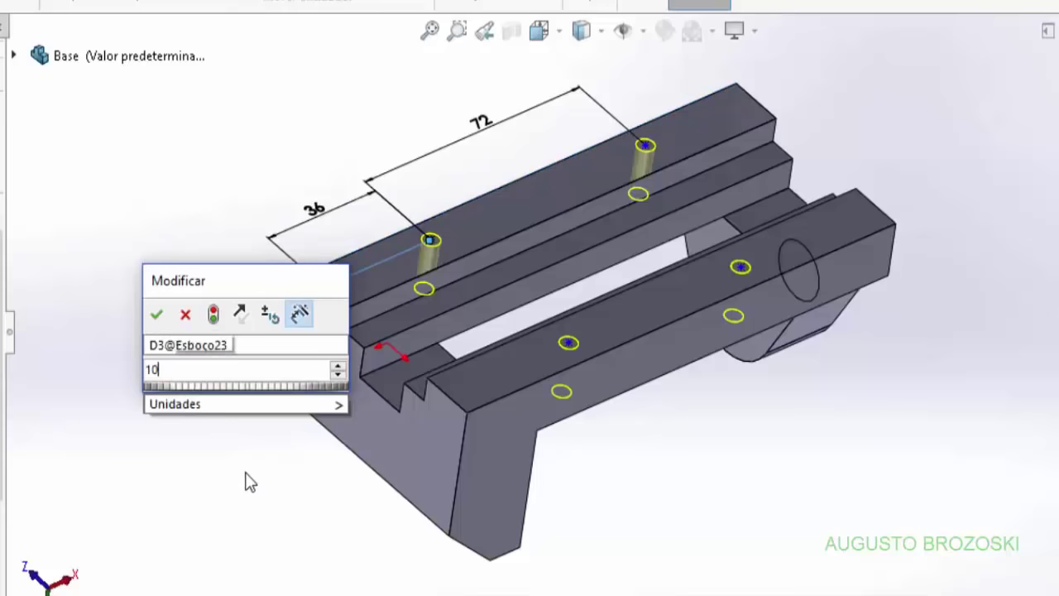
left_click(156, 315)
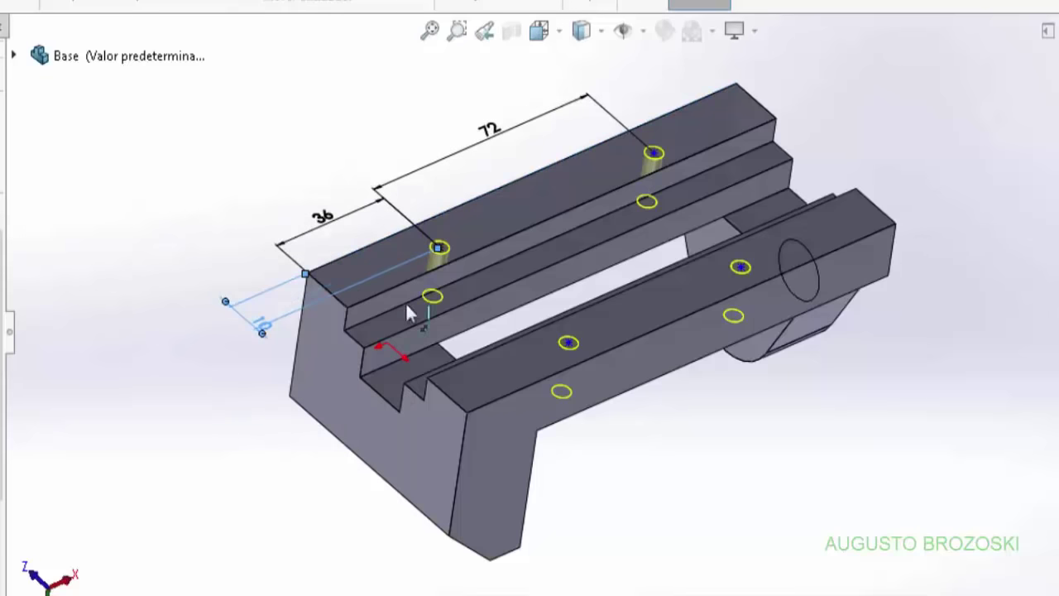
left_click(441, 249)
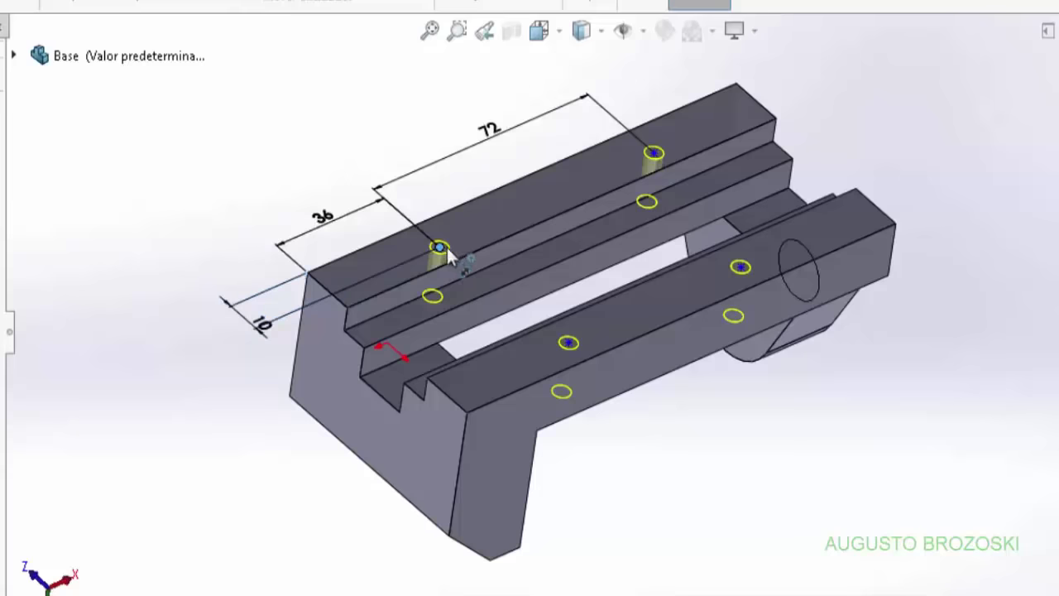
left_click(569, 343)
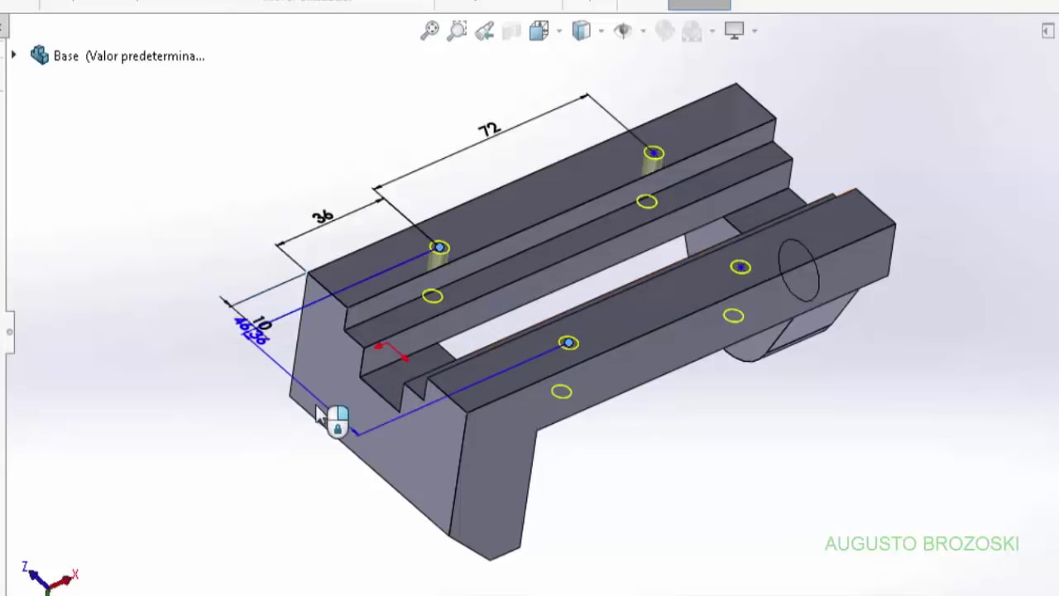
left_click(285, 446)
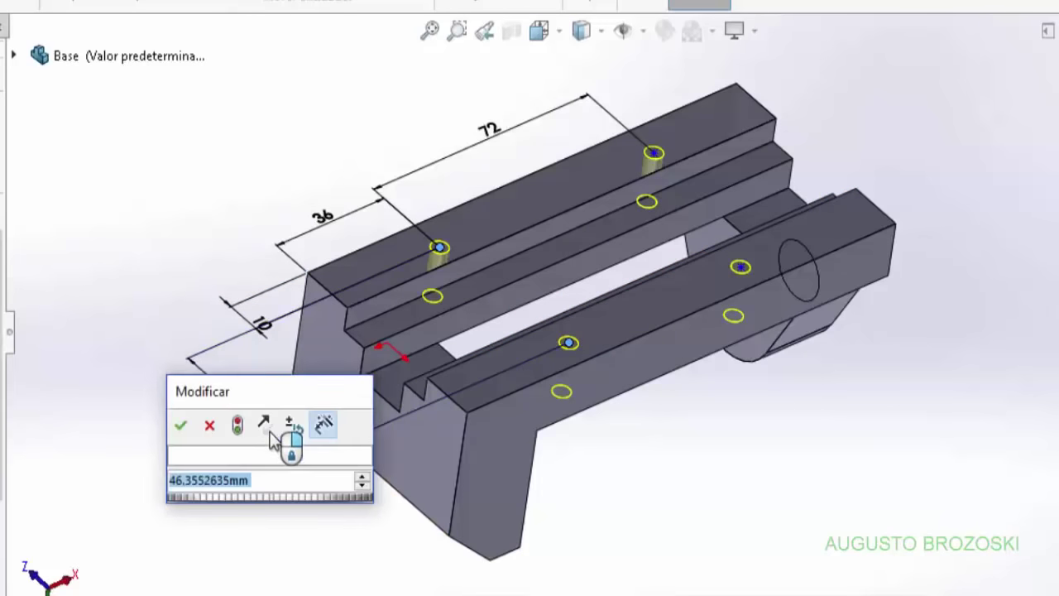
type("44")
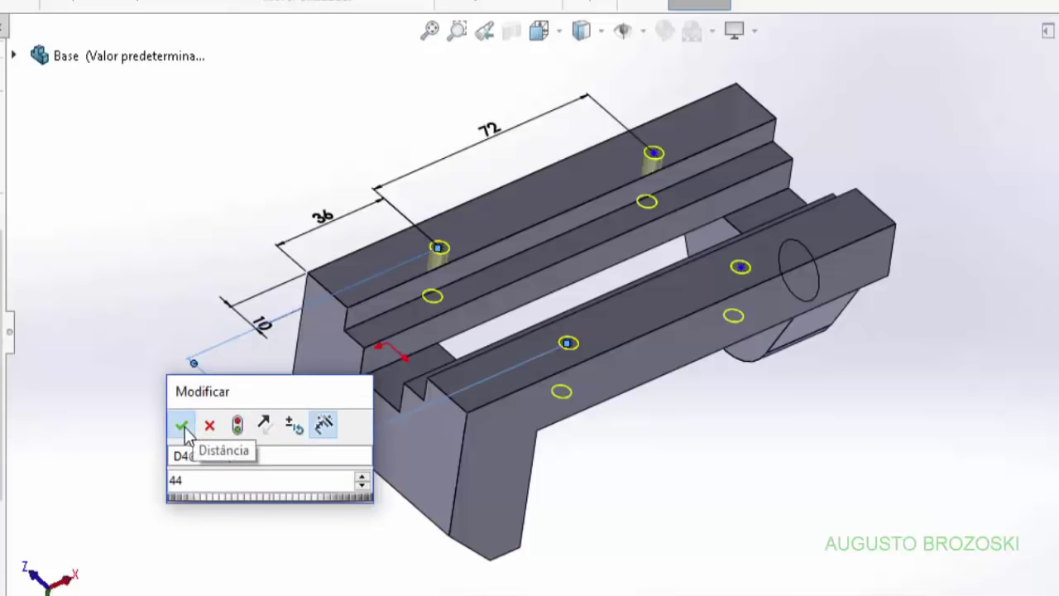
left_click(180, 424)
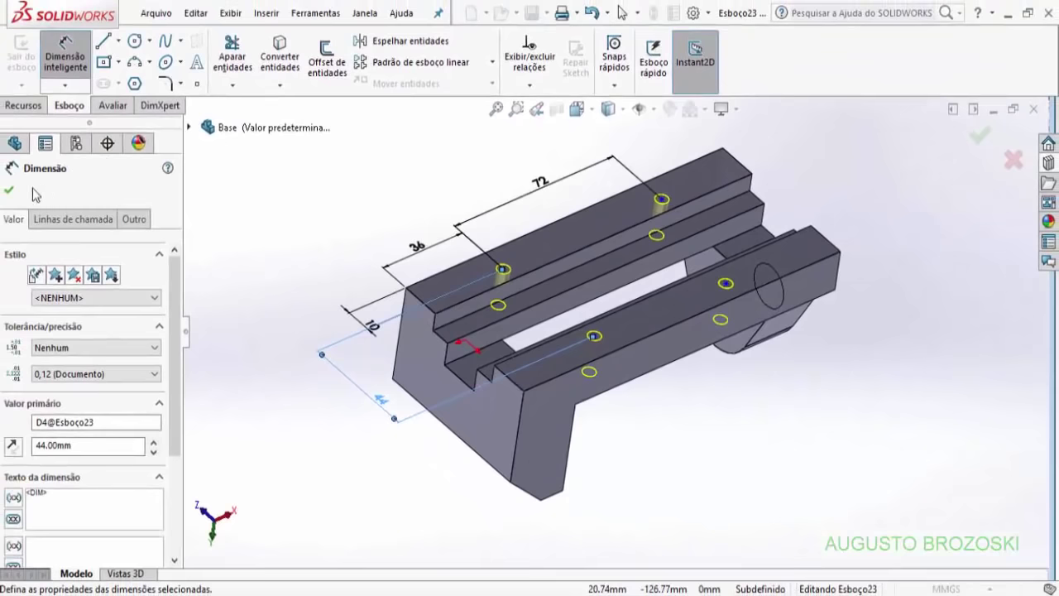
Step: Add Vertical relations between each front-rail hole point and its matching upper point
left_click(8, 190)
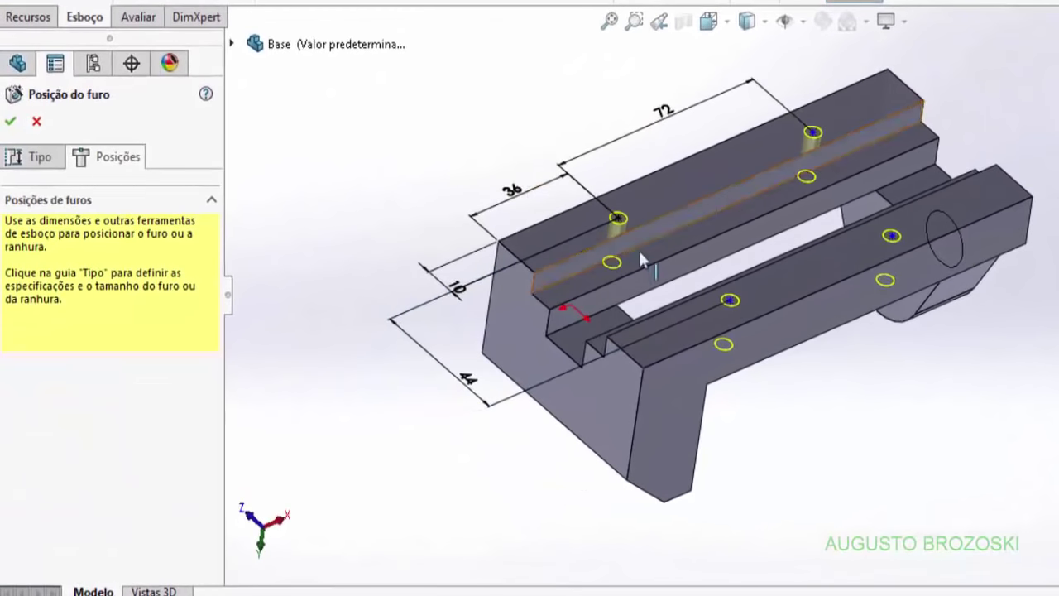
left_click(731, 305)
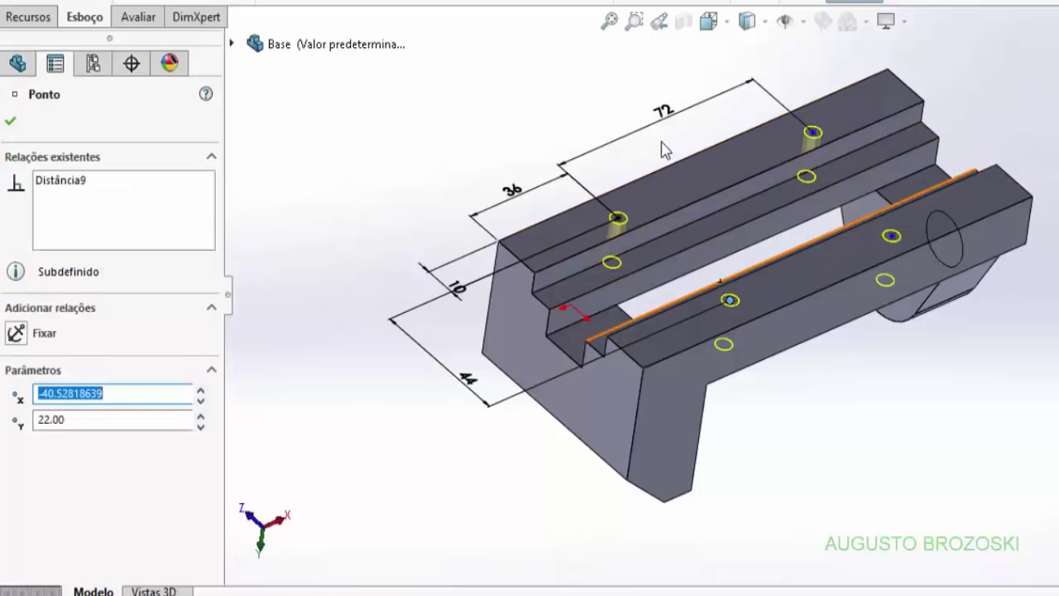
left_click(619, 220, "ctrl")
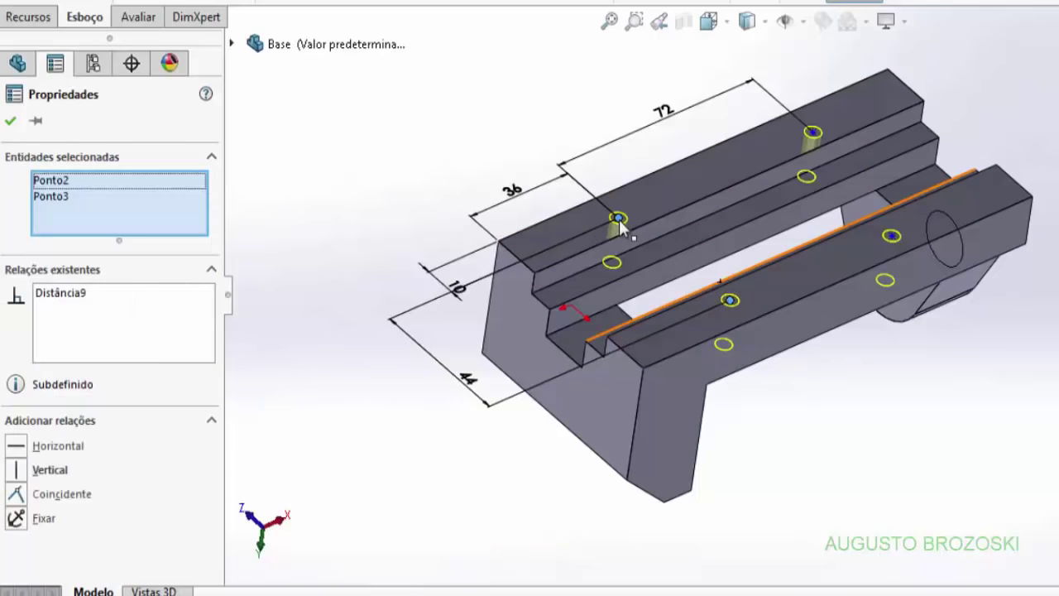
left_click(17, 472)
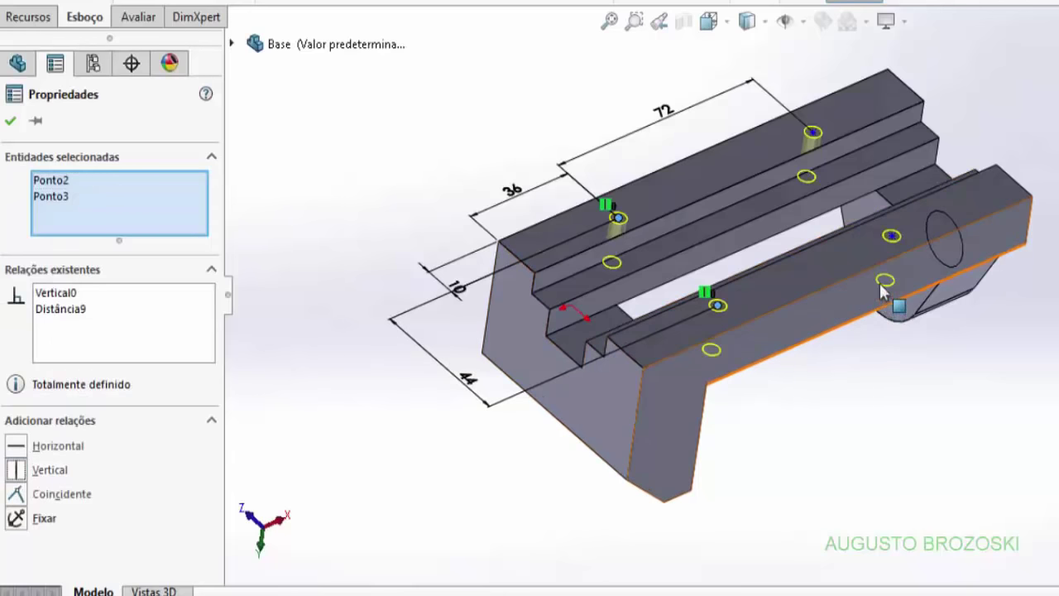
left_click(892, 237)
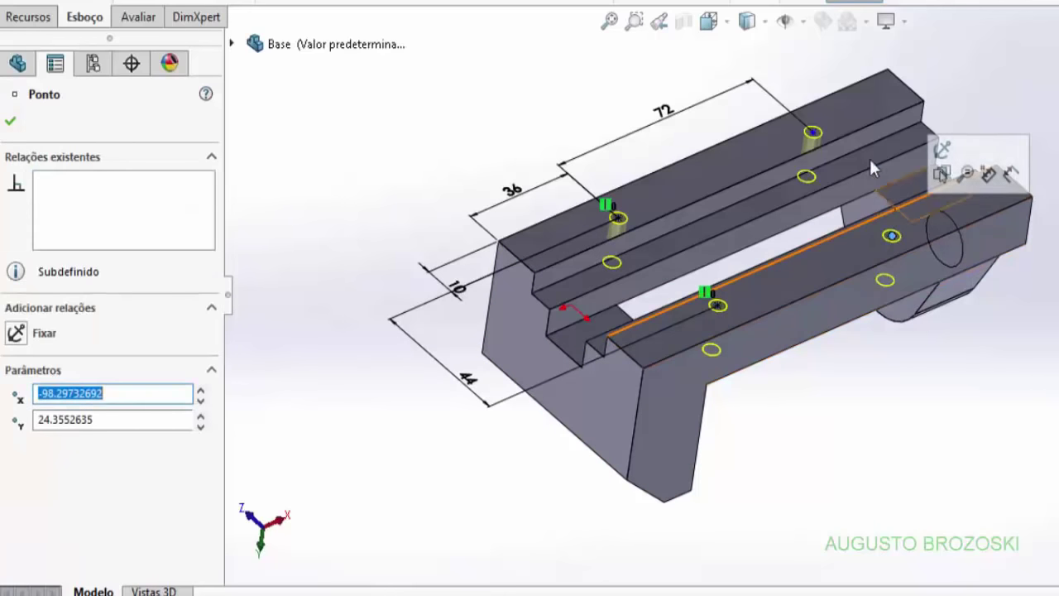
left_click(812, 134, "ctrl")
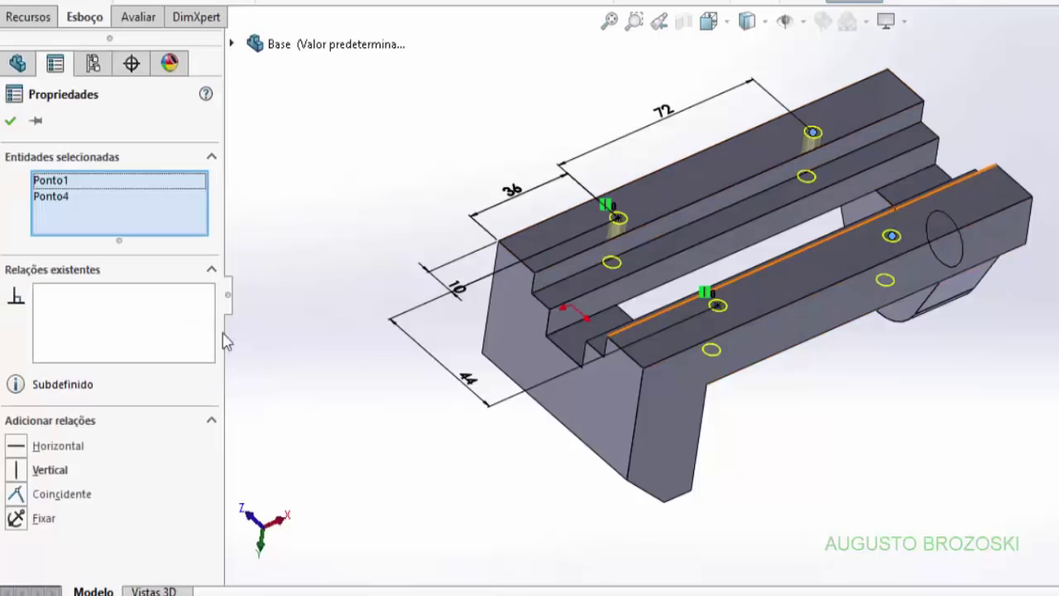
left_click(18, 472)
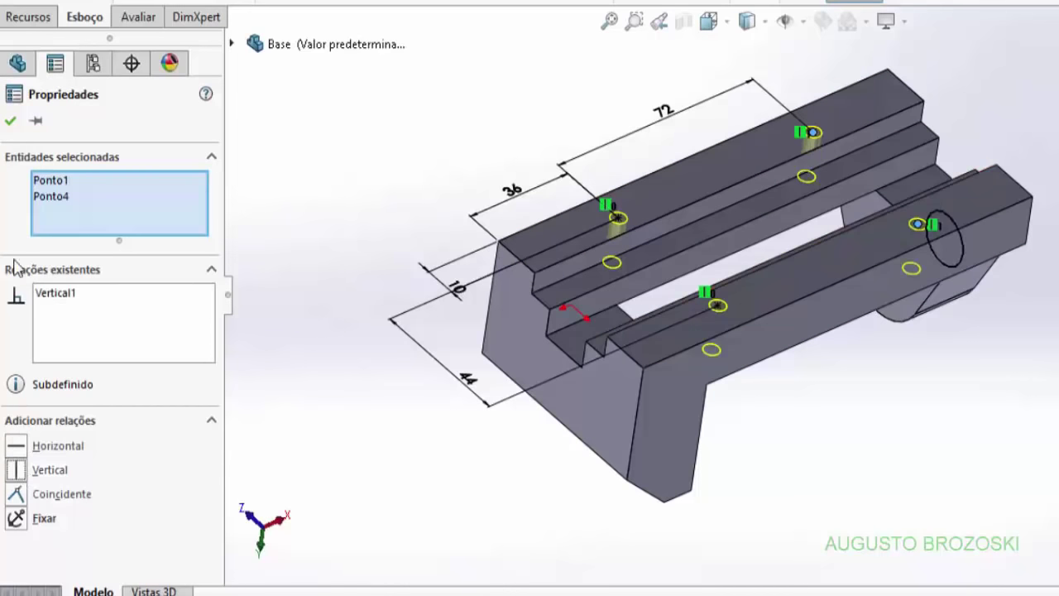
left_click(11, 124)
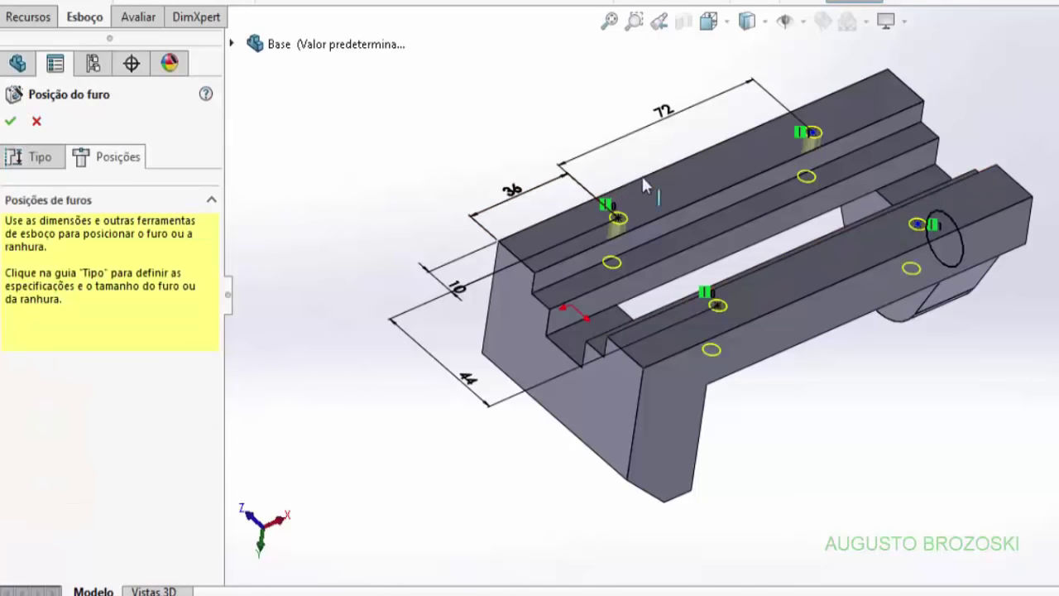
Step: Add Horizontal relations to level both pairs of hole points, then return to hole placement
left_click(620, 219)
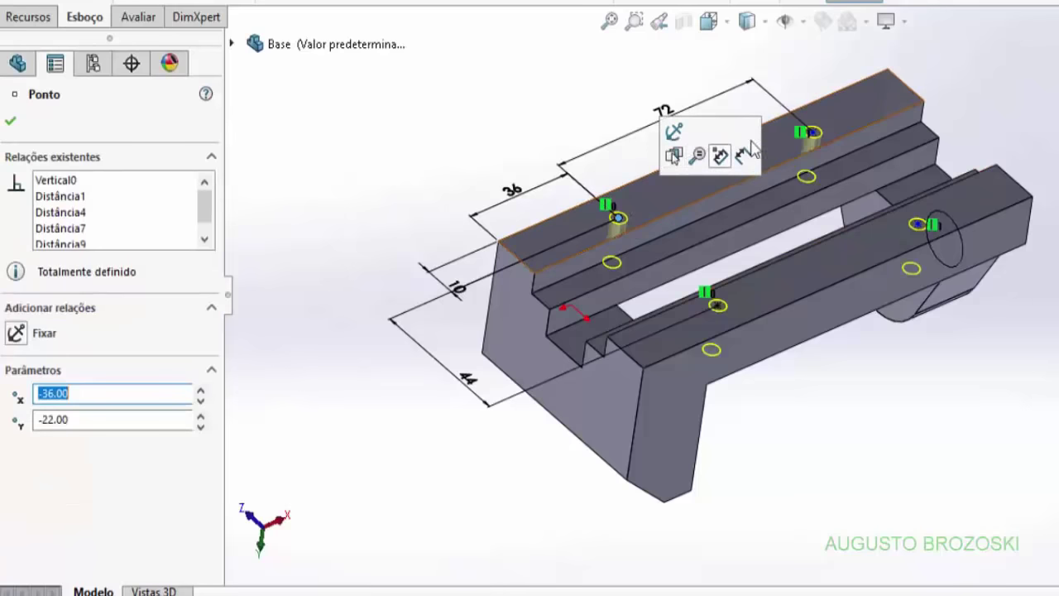
left_click(813, 135, "ctrl")
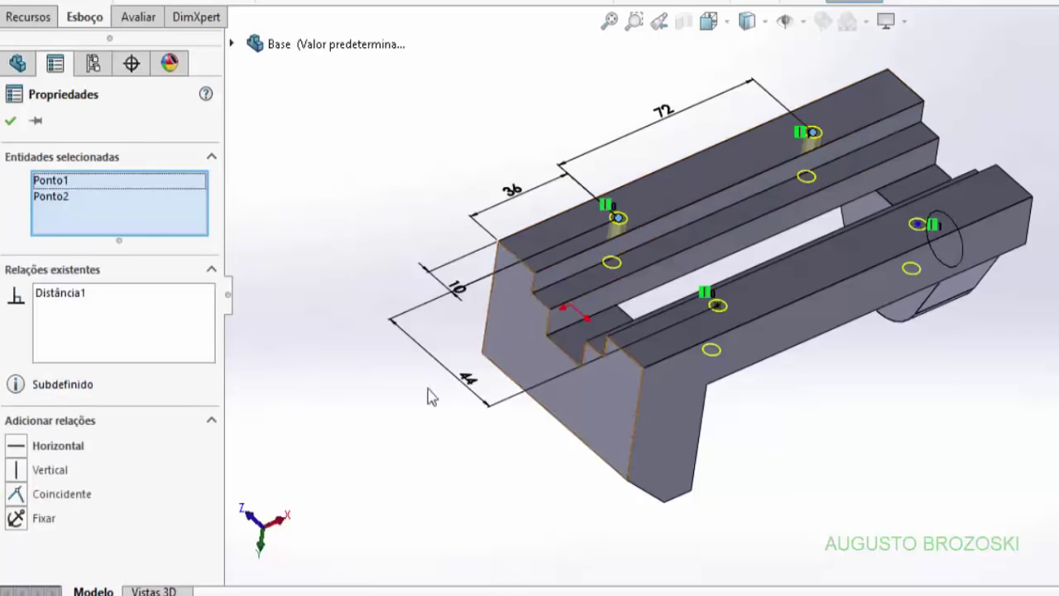
left_click(18, 448)
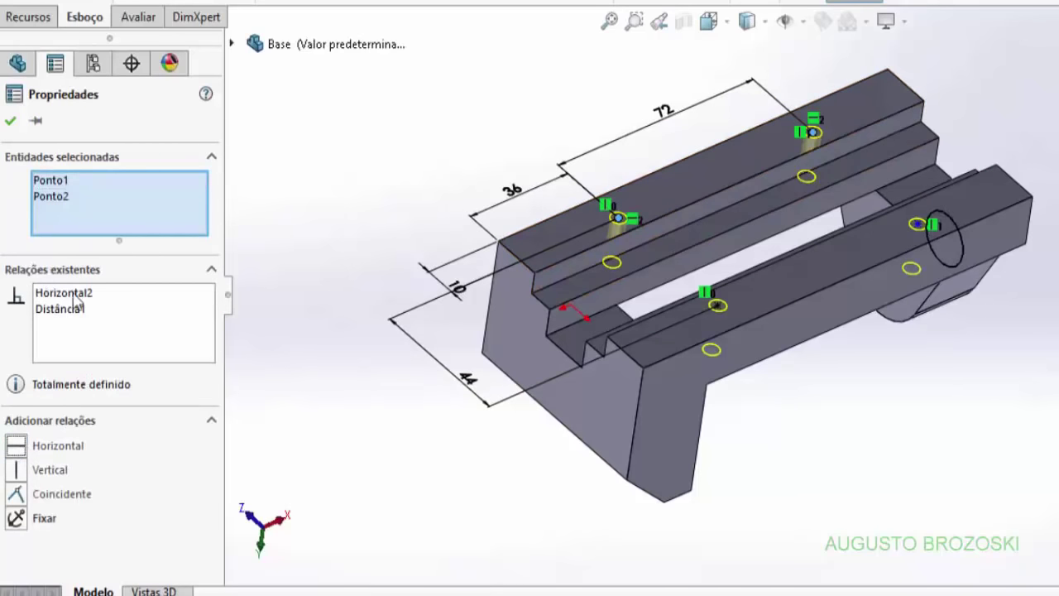
left_click(717, 306)
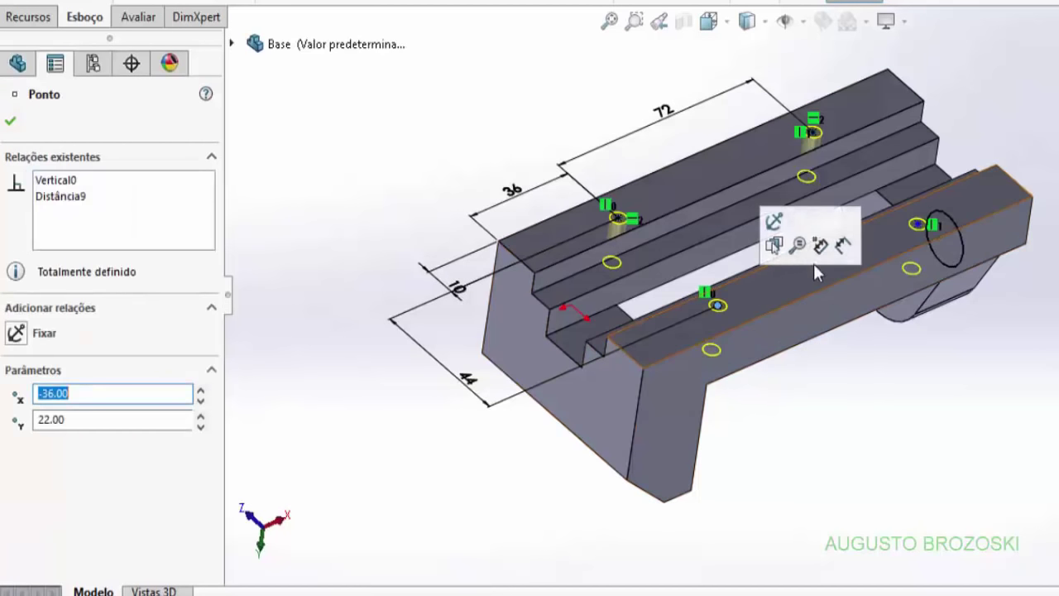
left_click(916, 225, "ctrl")
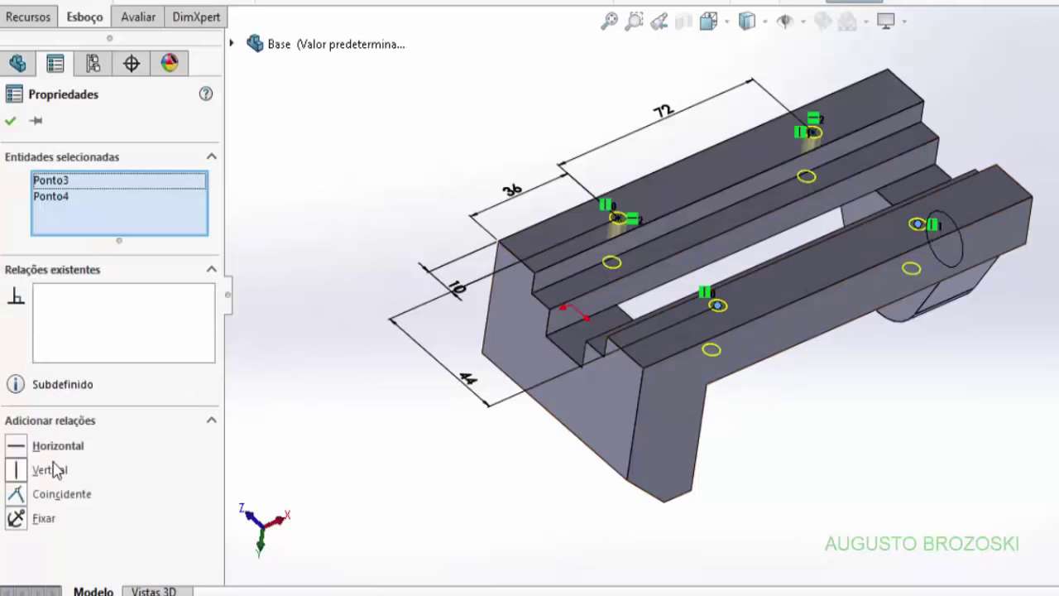
left_click(19, 449)
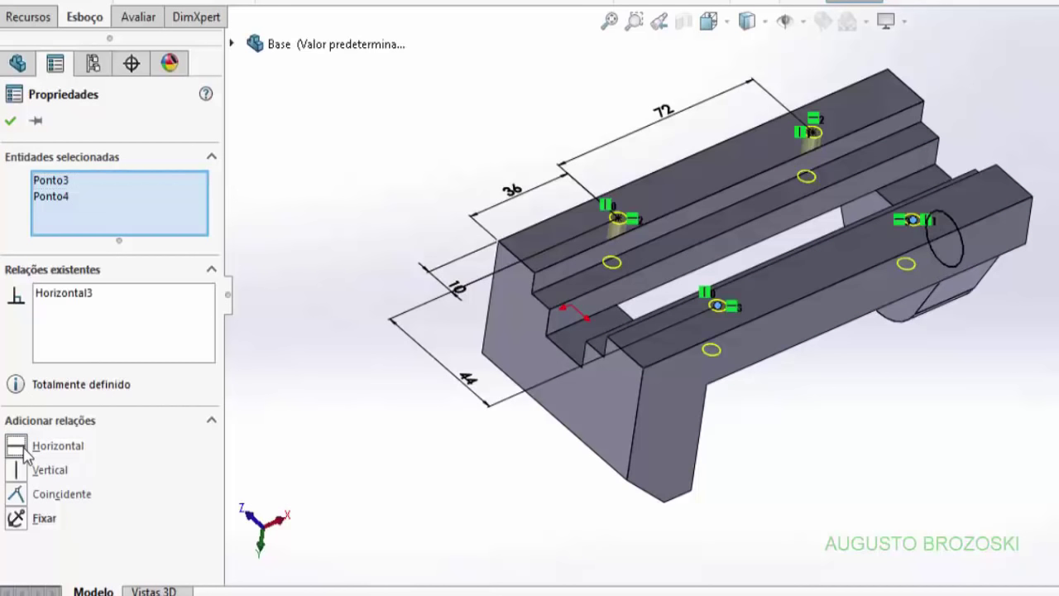
left_click(10, 122)
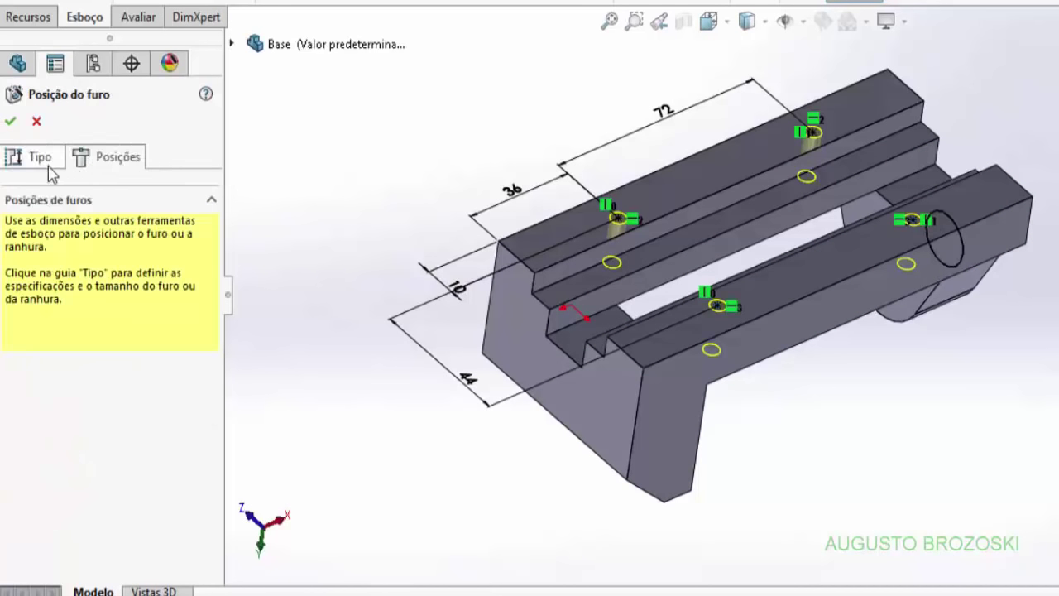
Step: Choose a Straight Tap ANSI Metric hole with size M6x1.0
left_click(40, 158)
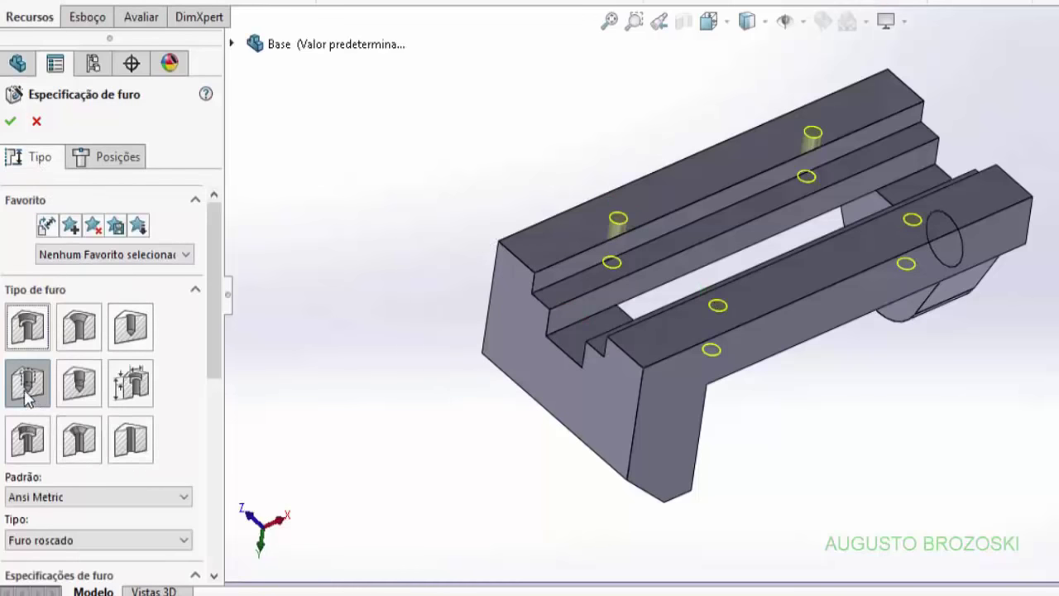
left_click(31, 391)
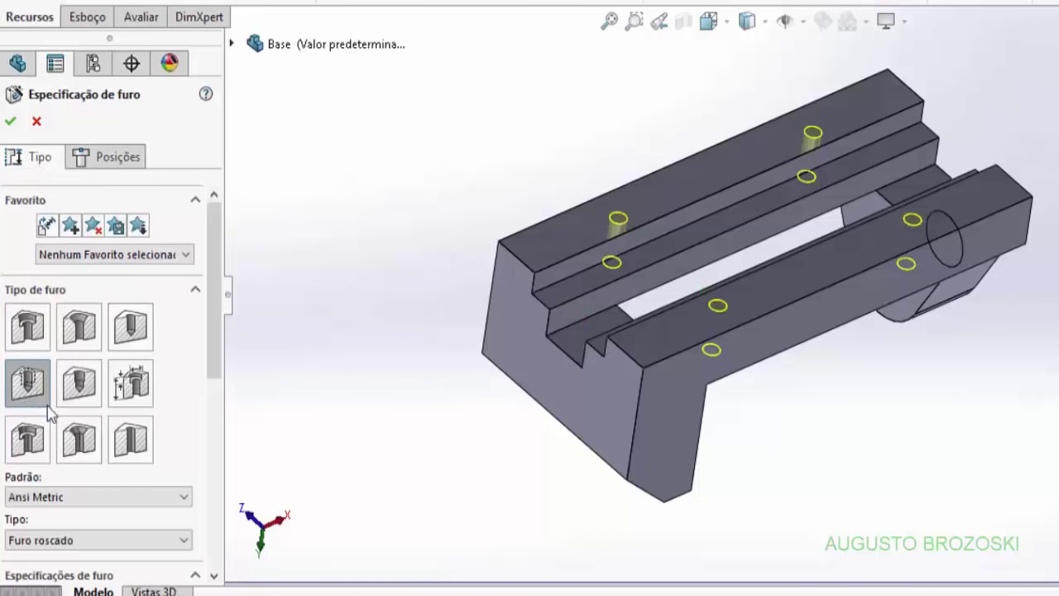
left_click(214, 575)
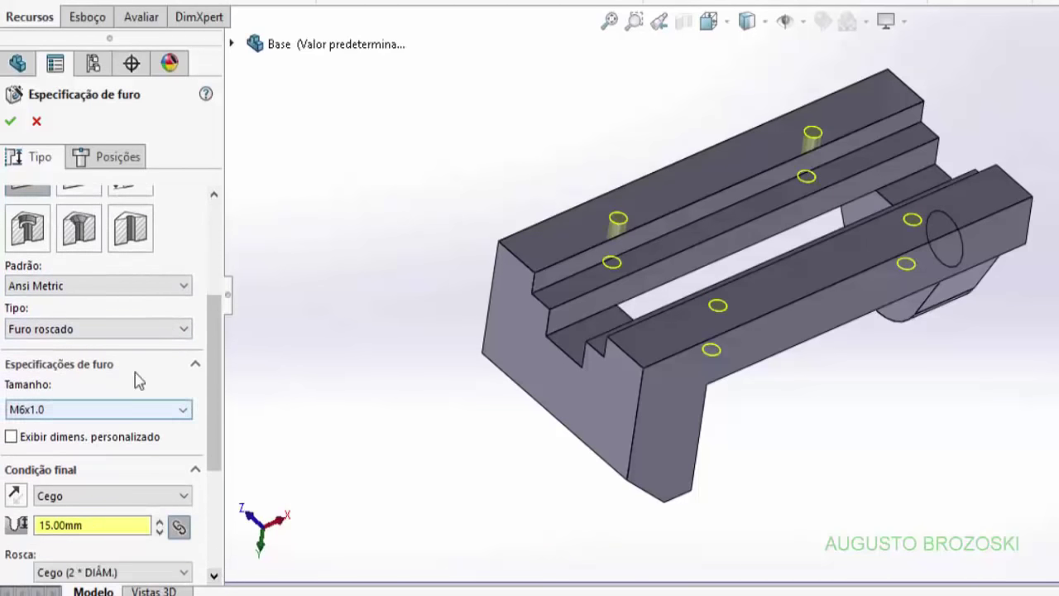
left_click(110, 415)
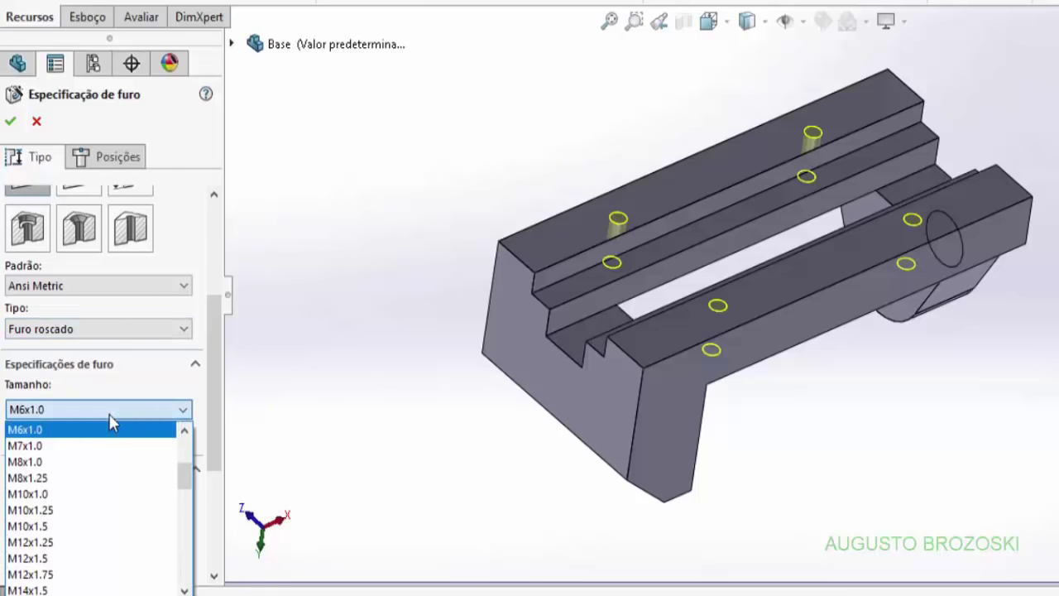
left_click(65, 429)
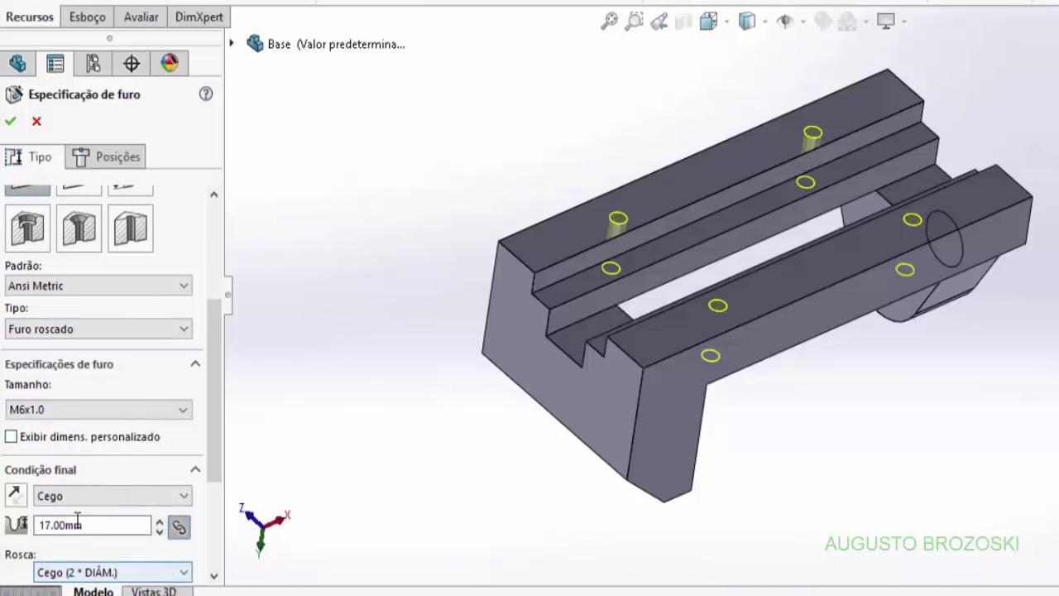
Step: Set the blind hole depth to 12 mm and thread depth to 10 mm, and confirm
left_click(51, 525)
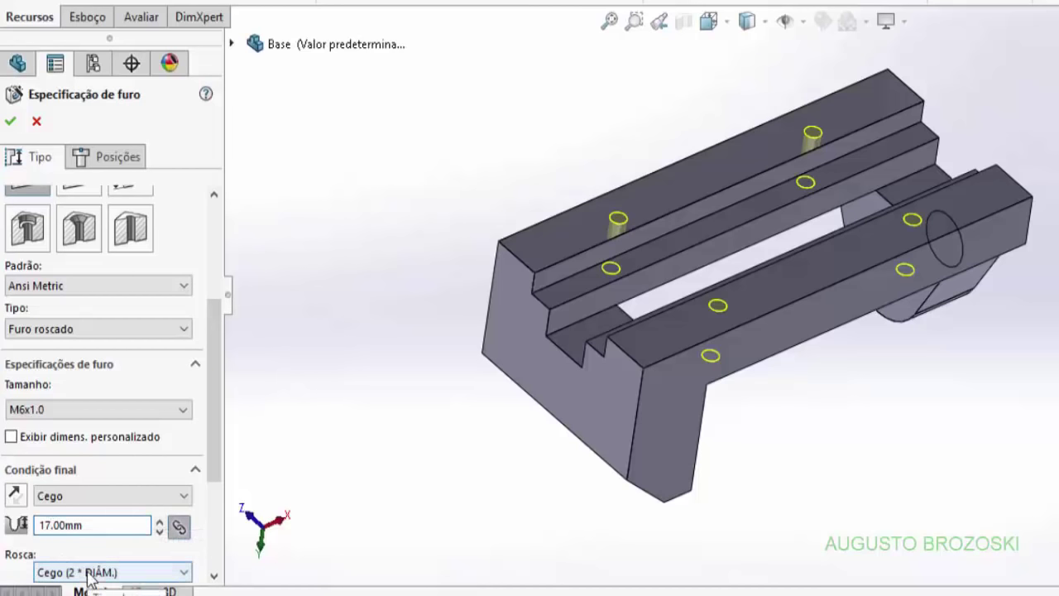
left_click(213, 577)
left_click(213, 577)
left_click(214, 576)
left_click(214, 577)
left_click(212, 575)
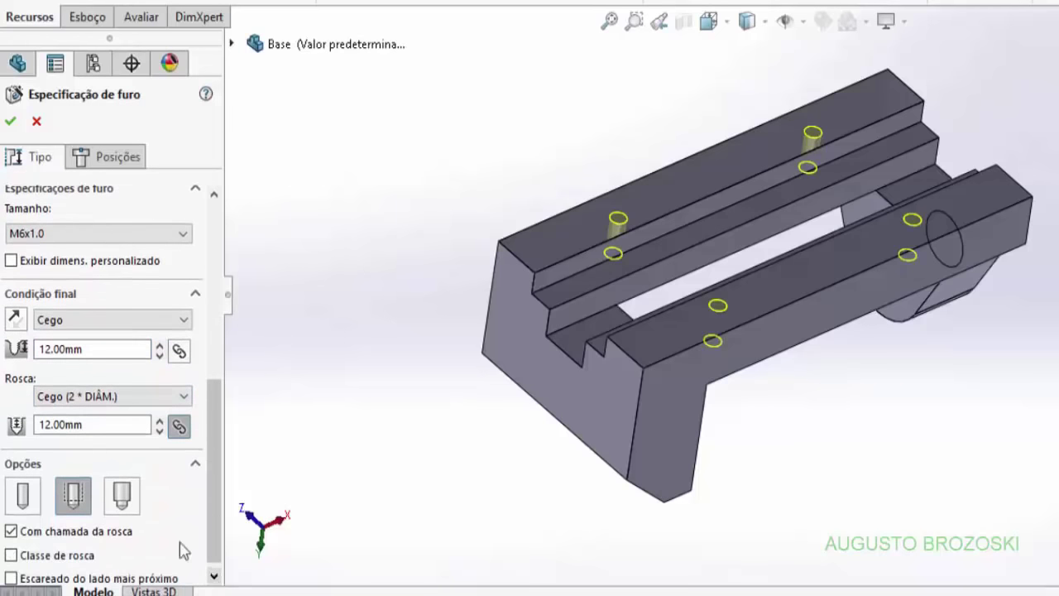
left_click(49, 427)
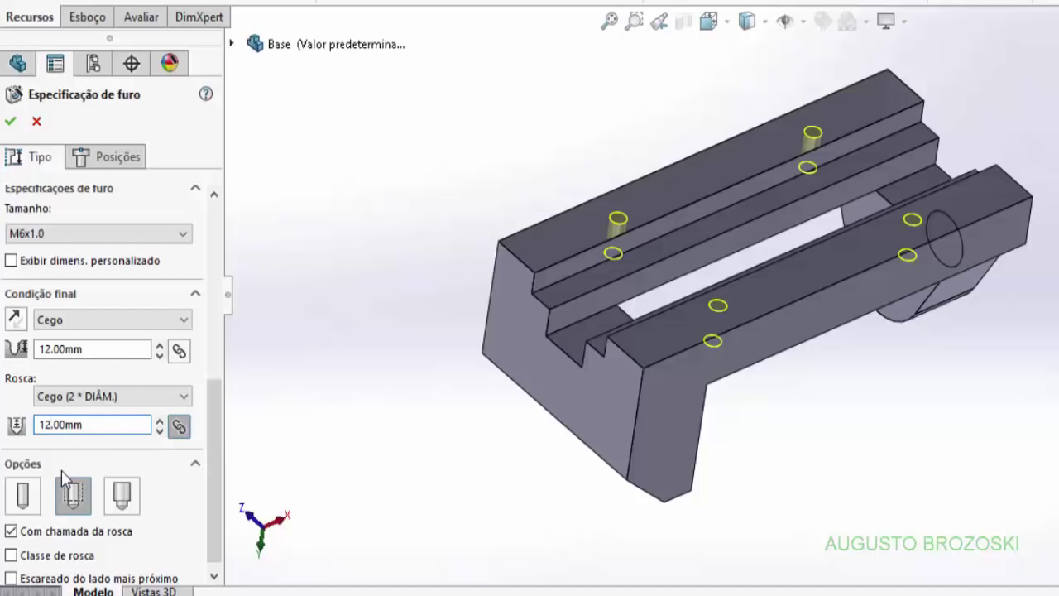
key("BackSpace")
type("0")
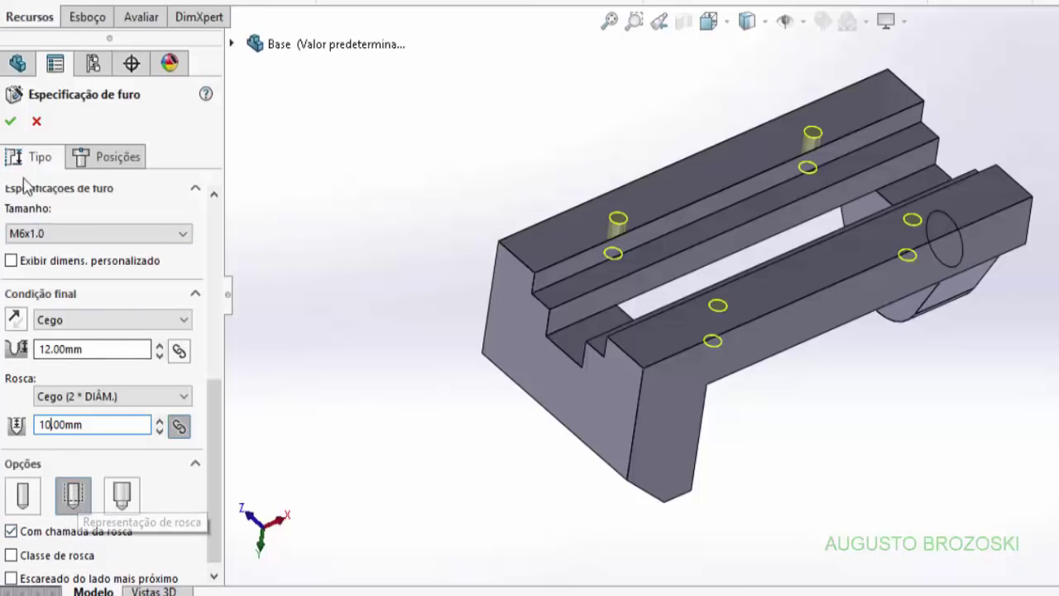
left_click(10, 121)
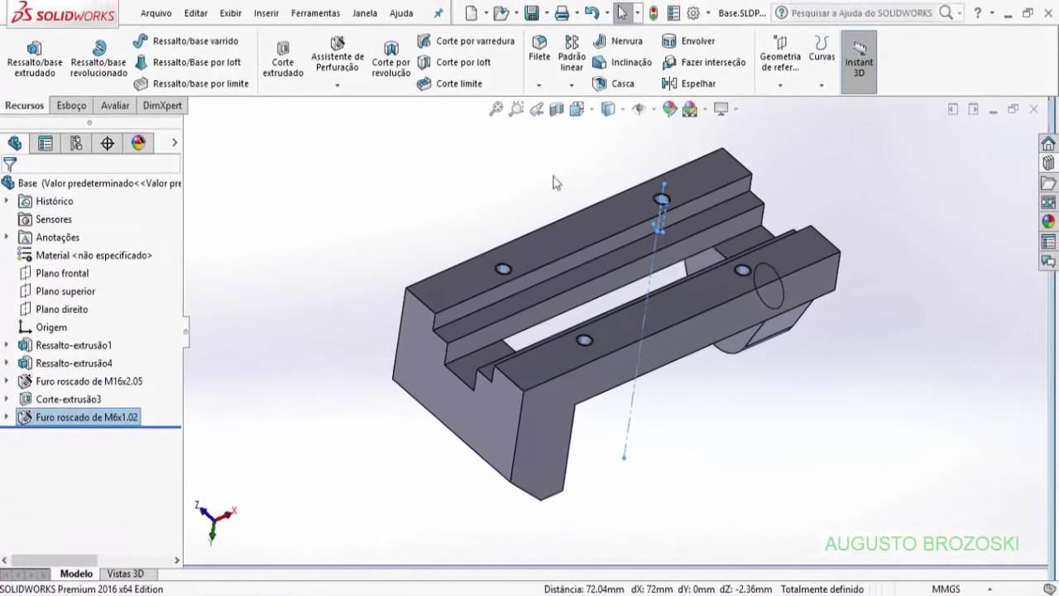
Step: Clear the selection and switch to the Isometric view with Ctrl+7
key("Escape")
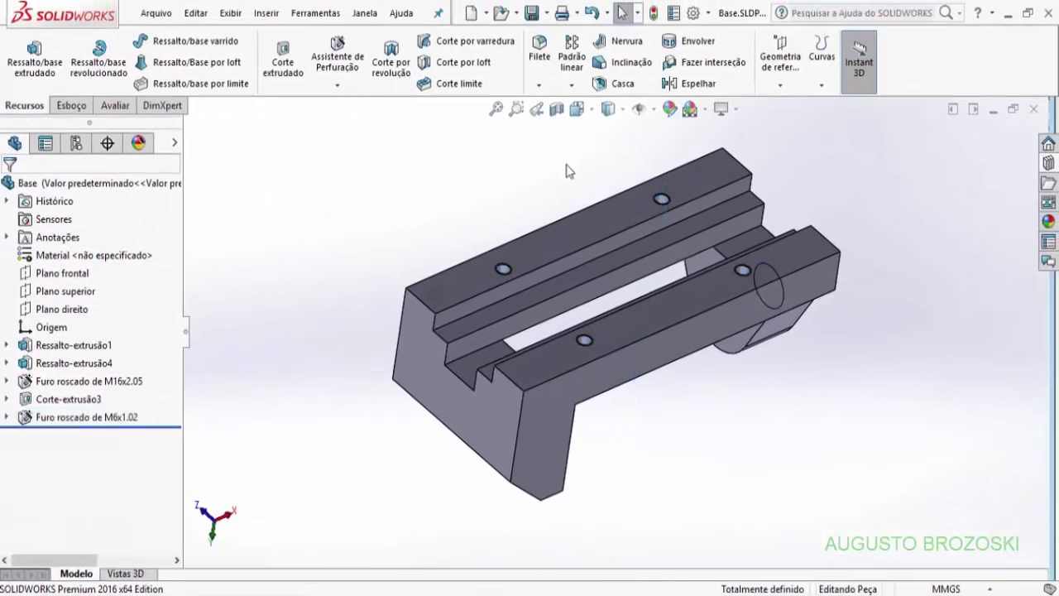
key("ctrl+7")
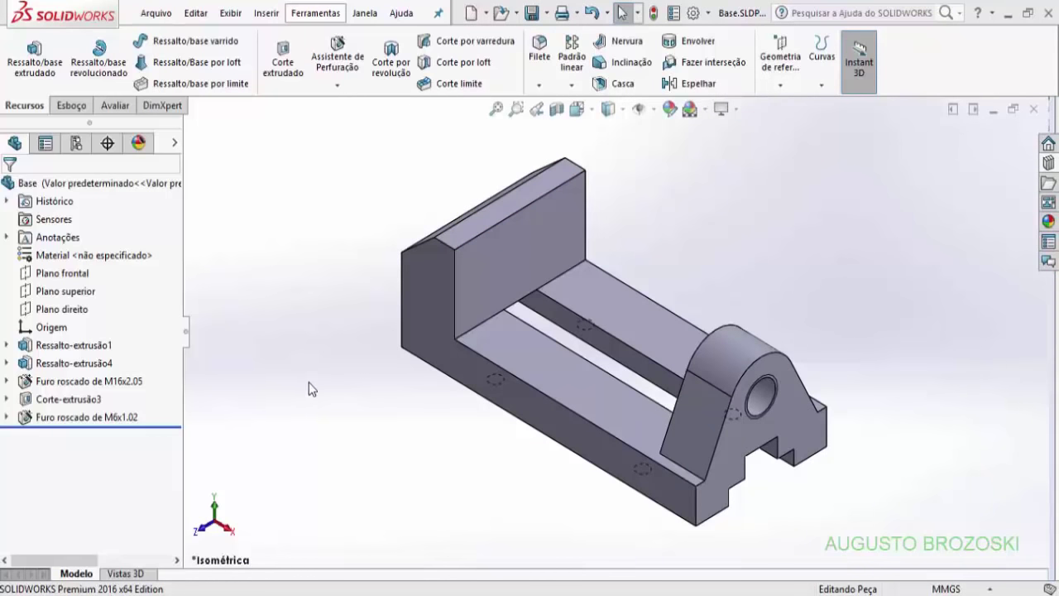
Step: Assign AISI 304 steel as the part material via Edit Material, then save the part
right_click(103, 264)
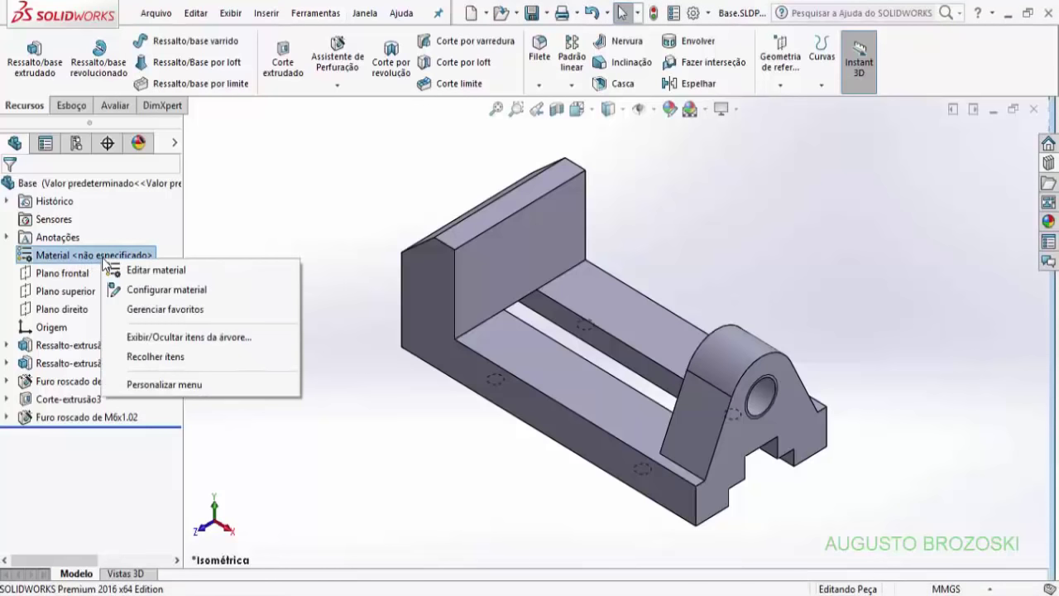
left_click(156, 272)
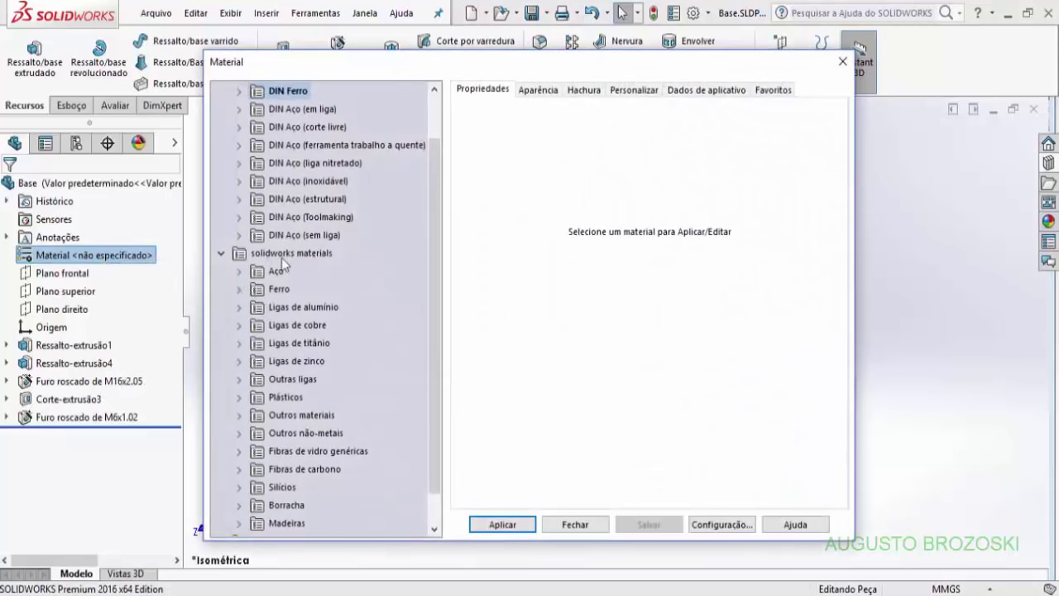
left_click(242, 269)
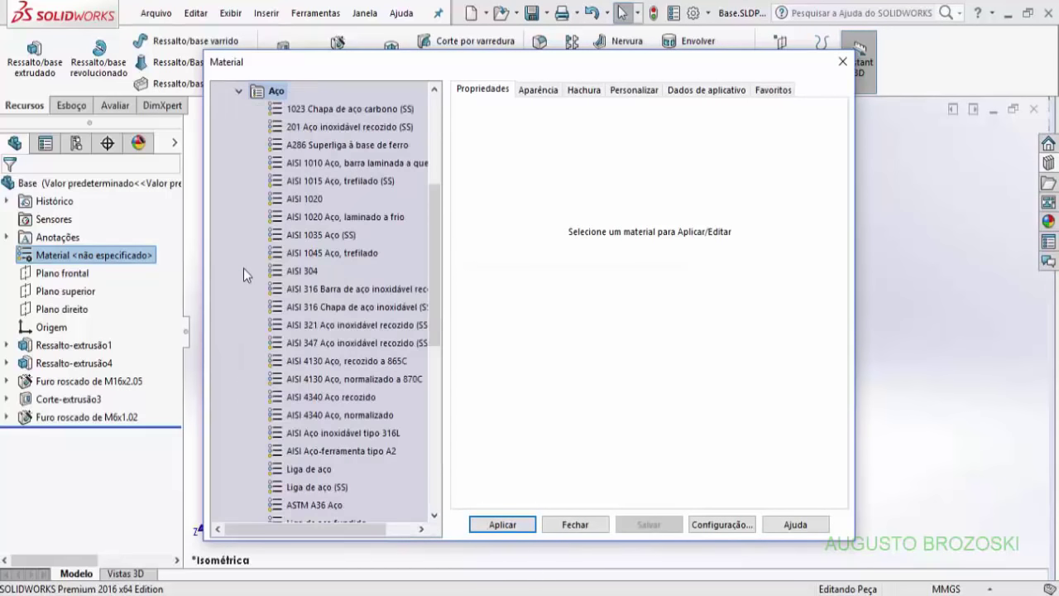
left_click(312, 273)
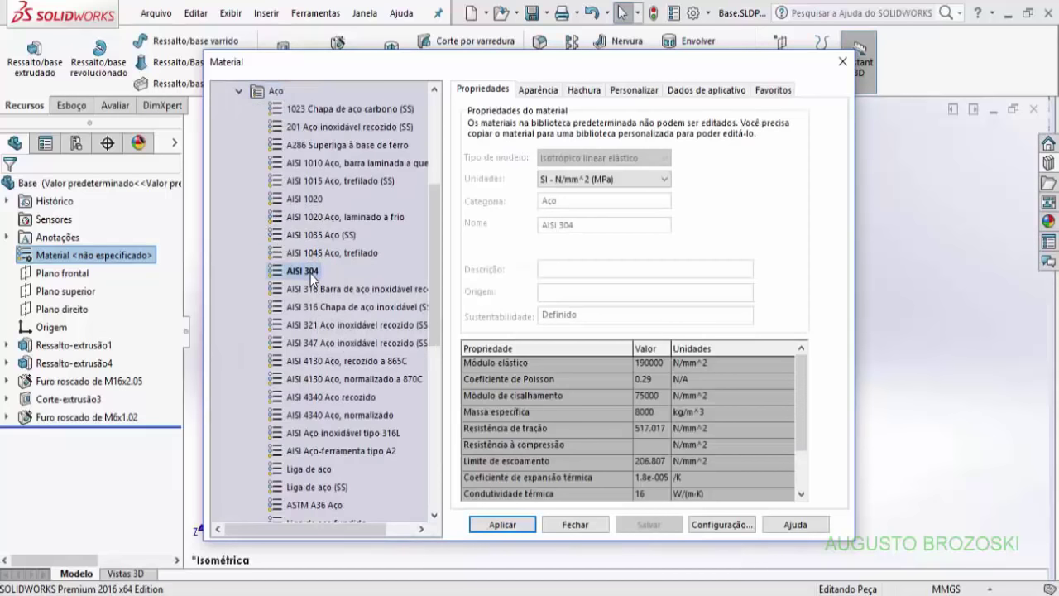
left_click(502, 525)
left_click(573, 525)
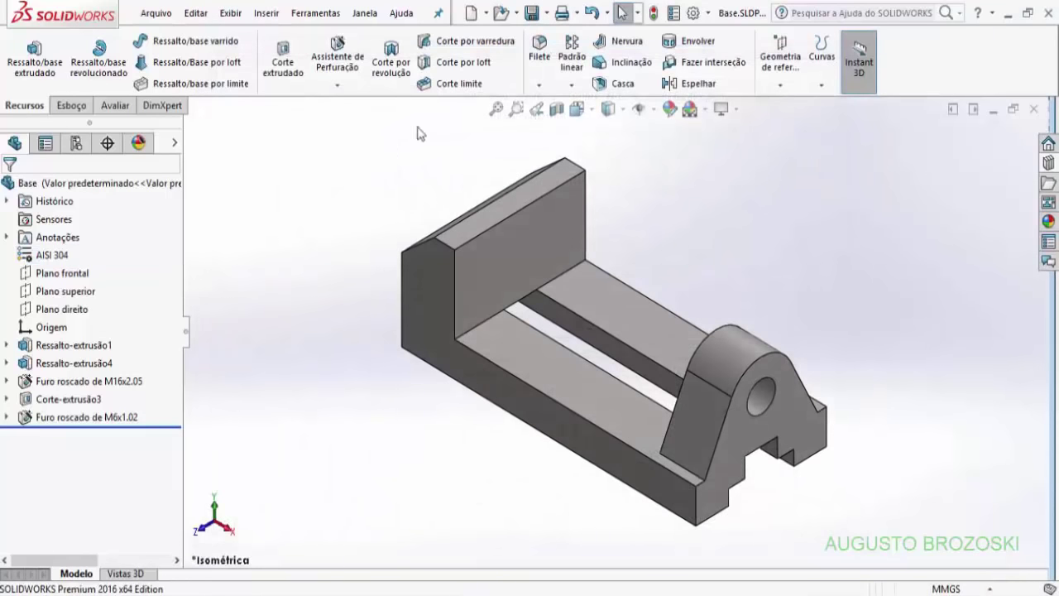
left_click(529, 16)
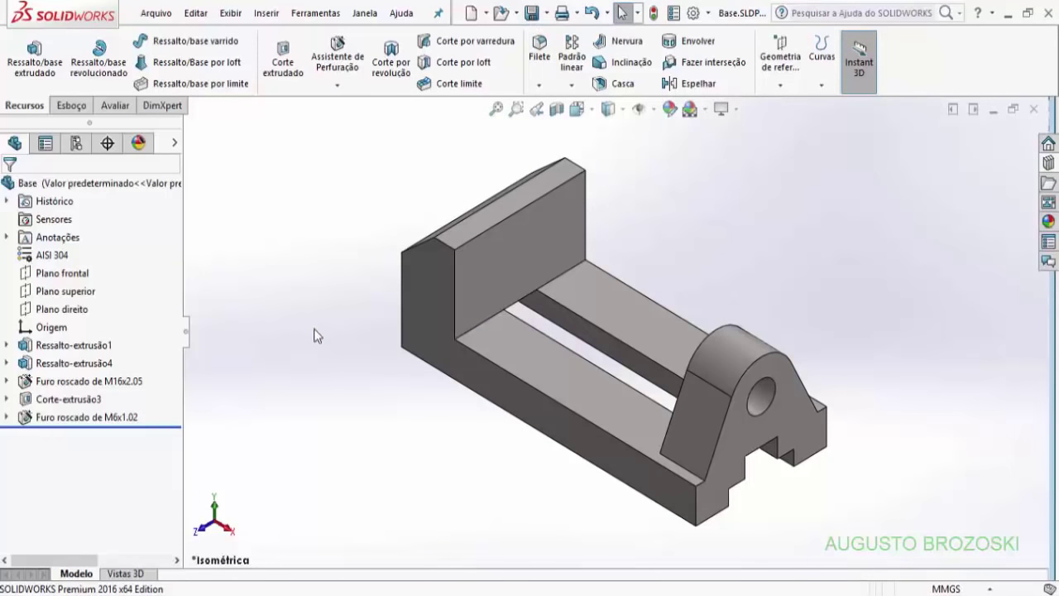
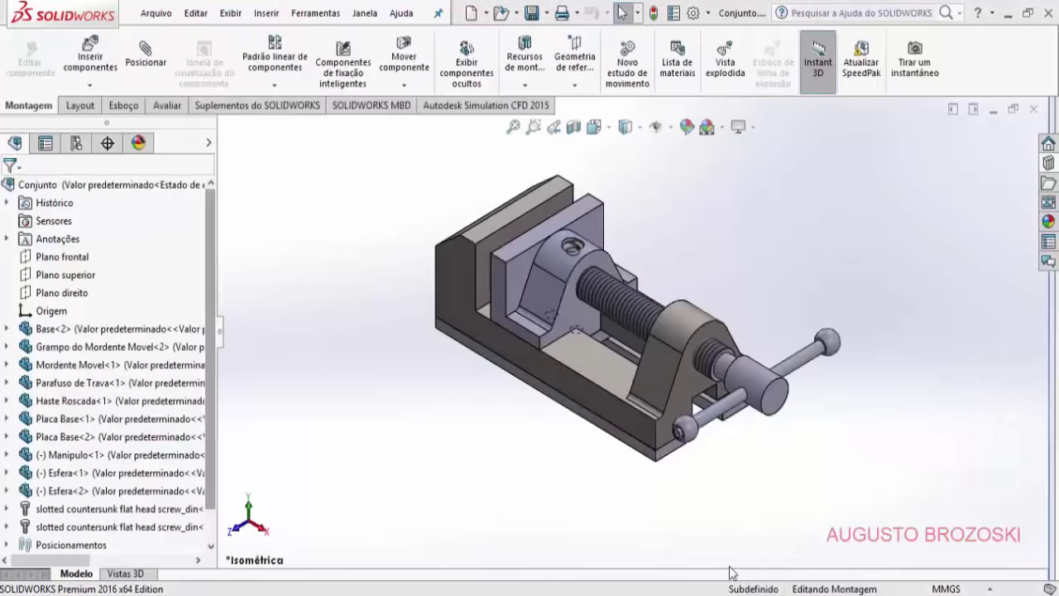
Step: Close the vise assembly with Arquivo > Fechar, leaving only the empty start screen
left_click(558, 239)
left_click(502, 269)
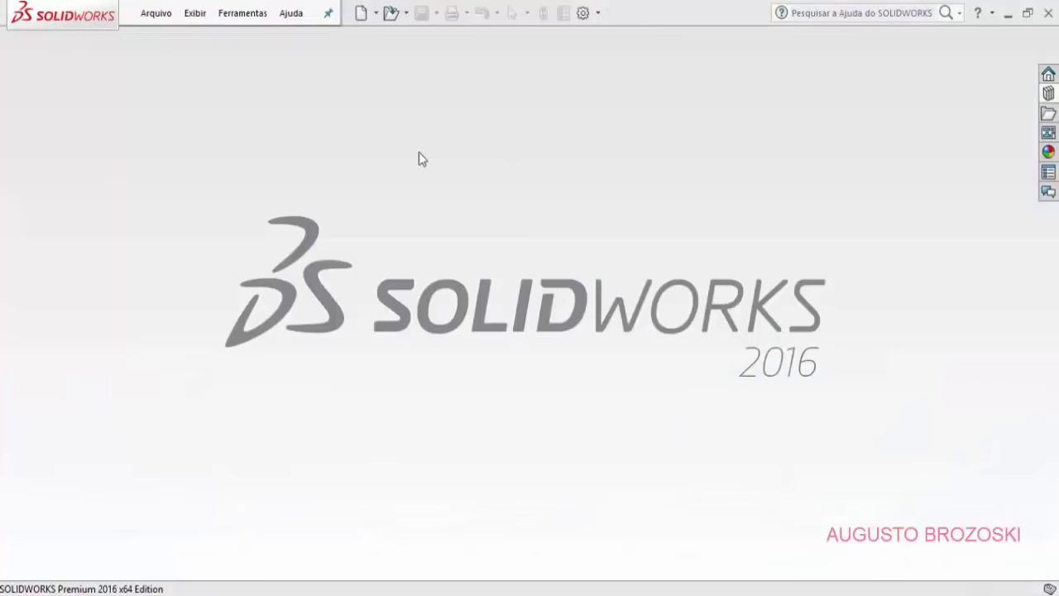
Step: Create a new blank part, Peça1, and check the Mordente Movel reference PDF
left_click(361, 14)
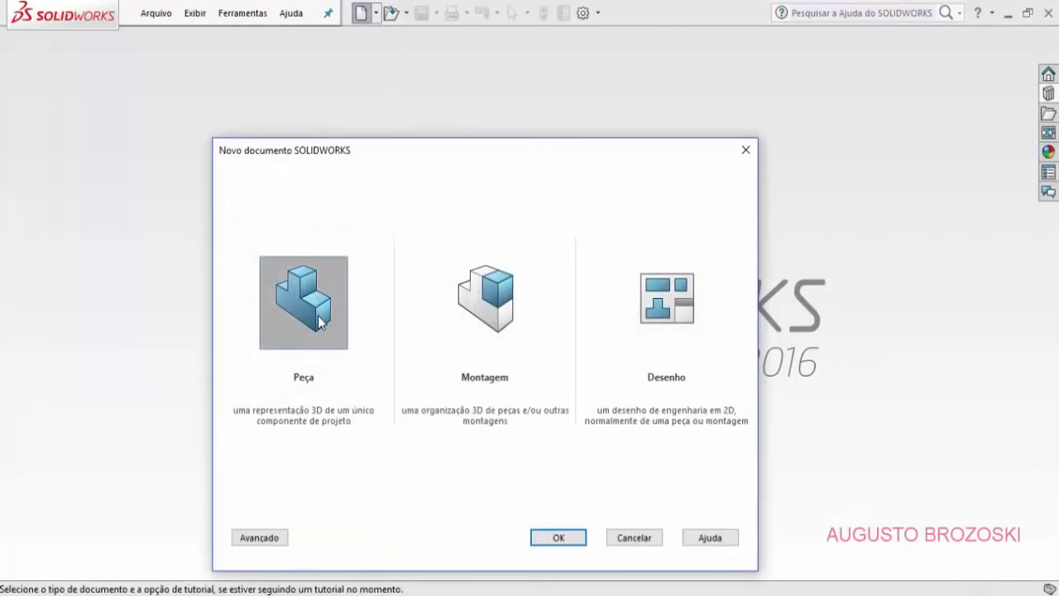
left_click(559, 539)
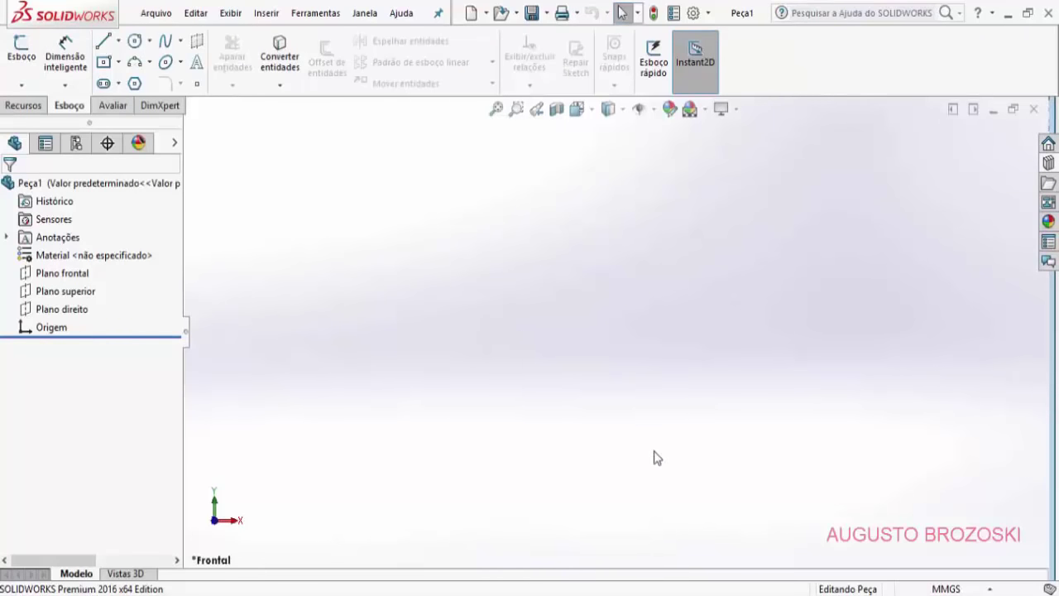
key("alt+Tab")
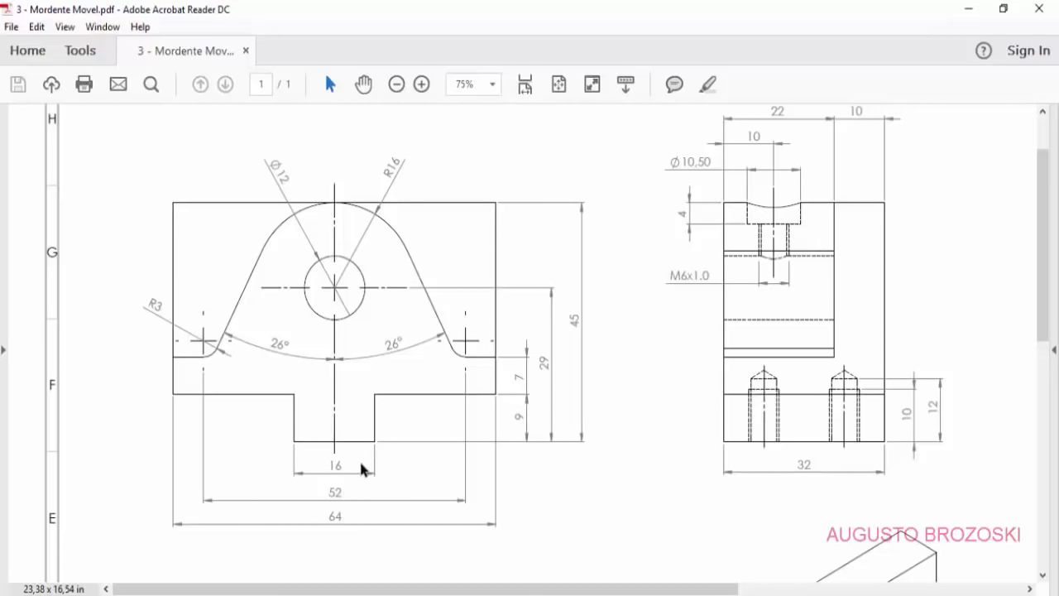
left_click(967, 10)
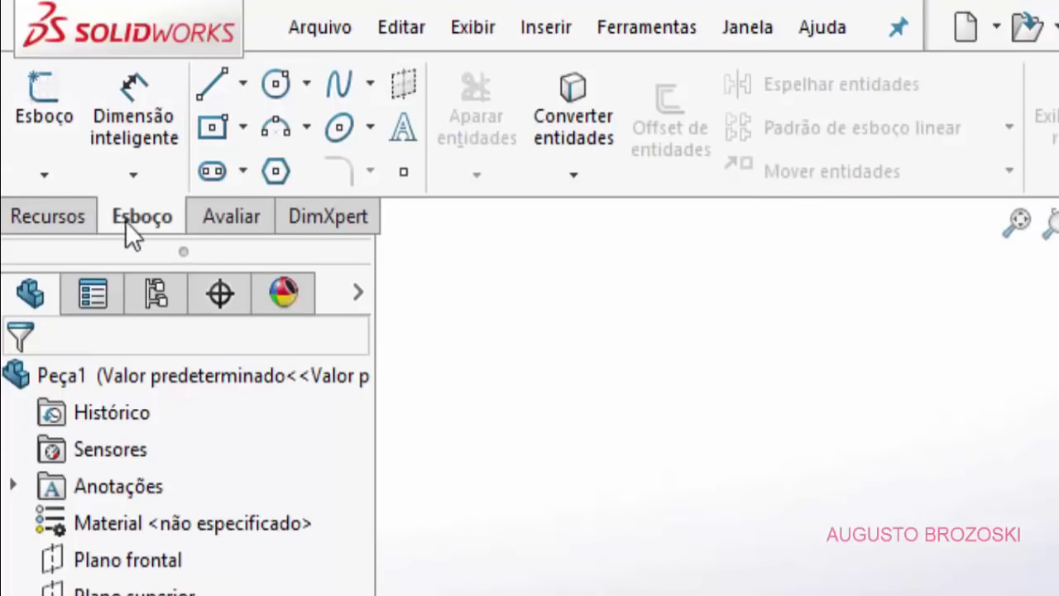
Step: Start a front-plane sketch and draw the tab's bottom edge and right step with lines
left_click(38, 104)
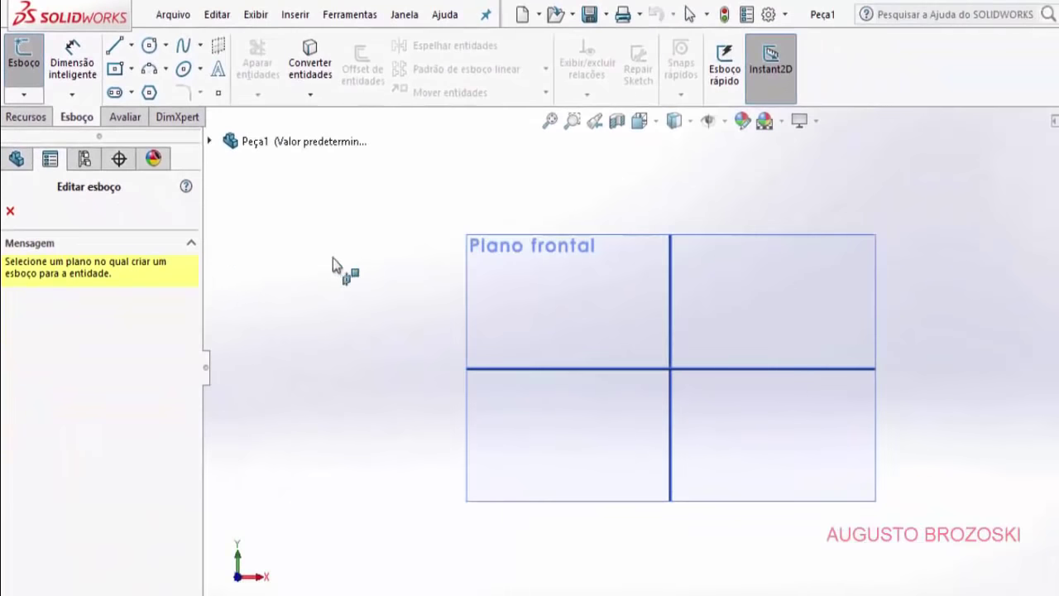
left_click(477, 251)
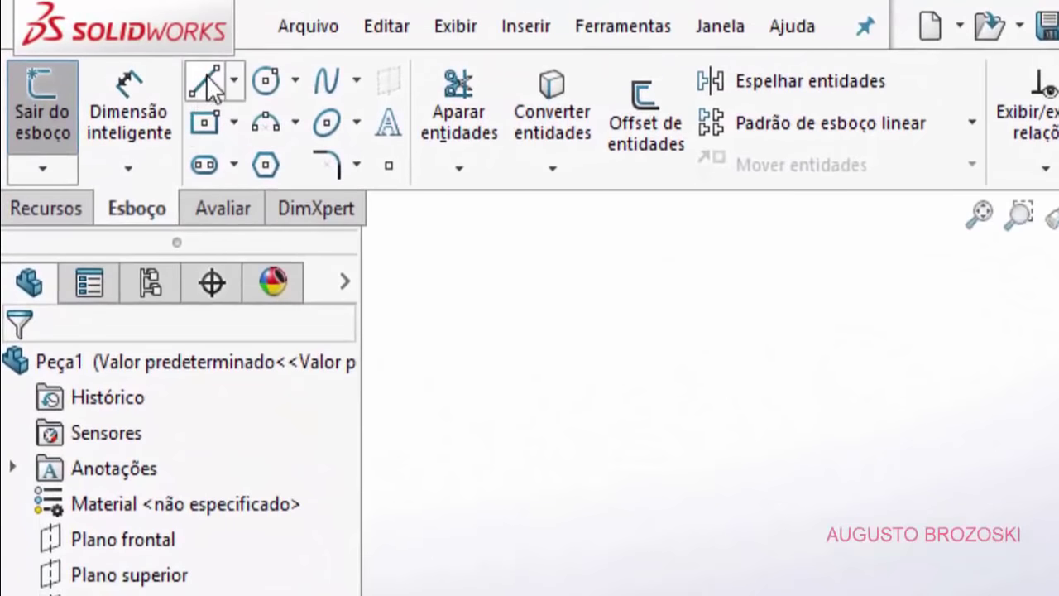
left_click(213, 89)
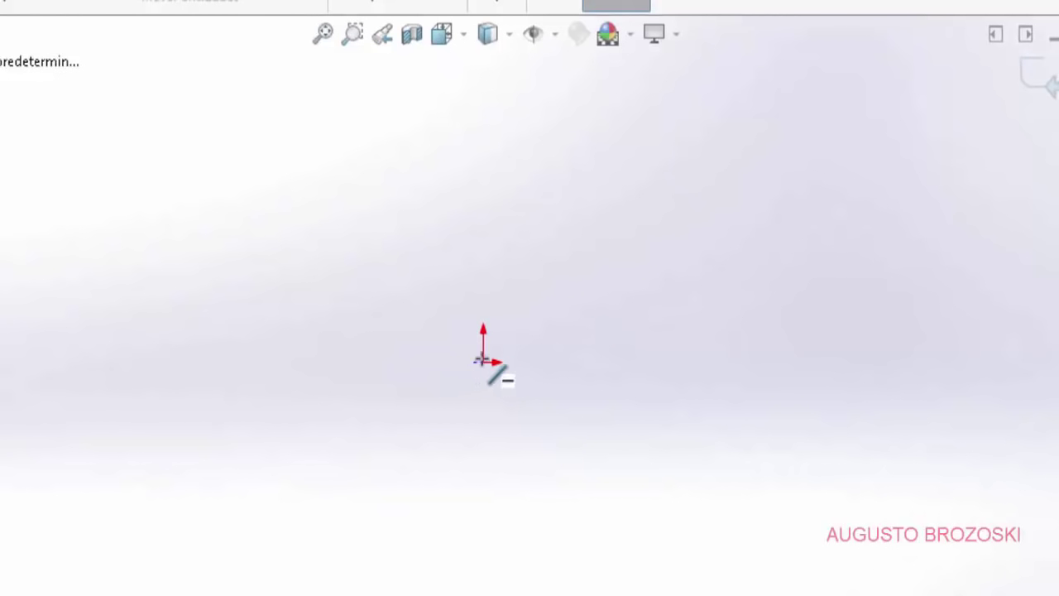
left_click(431, 362)
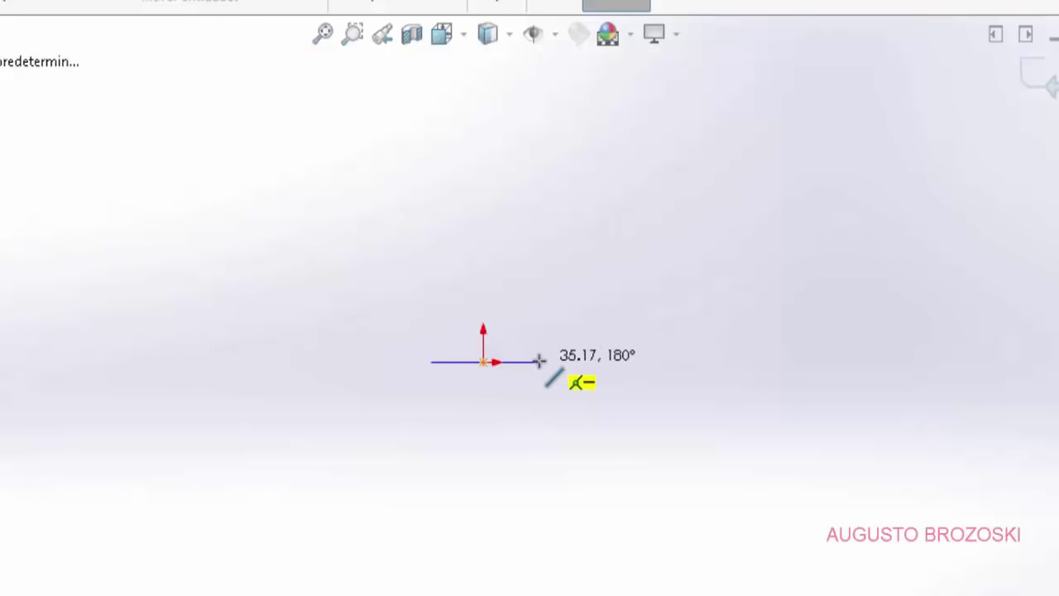
left_click(538, 362)
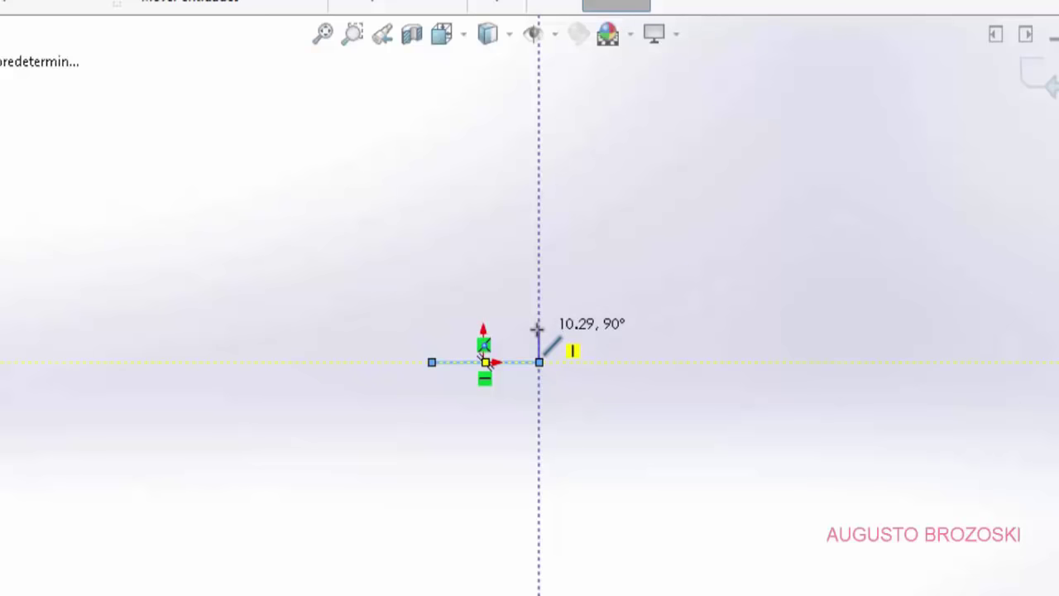
left_click(539, 328)
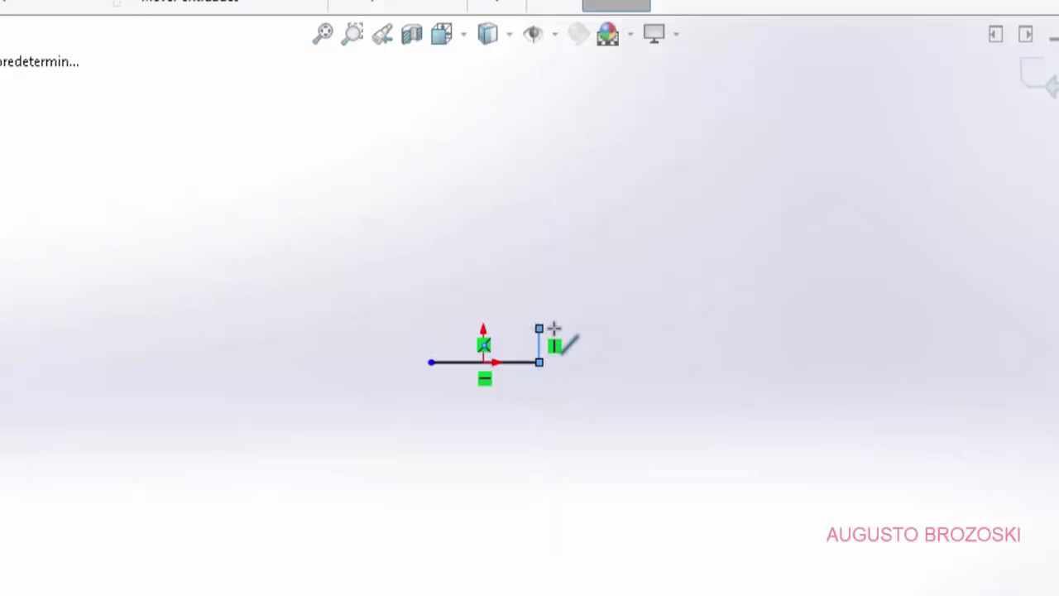
double_click(640, 329)
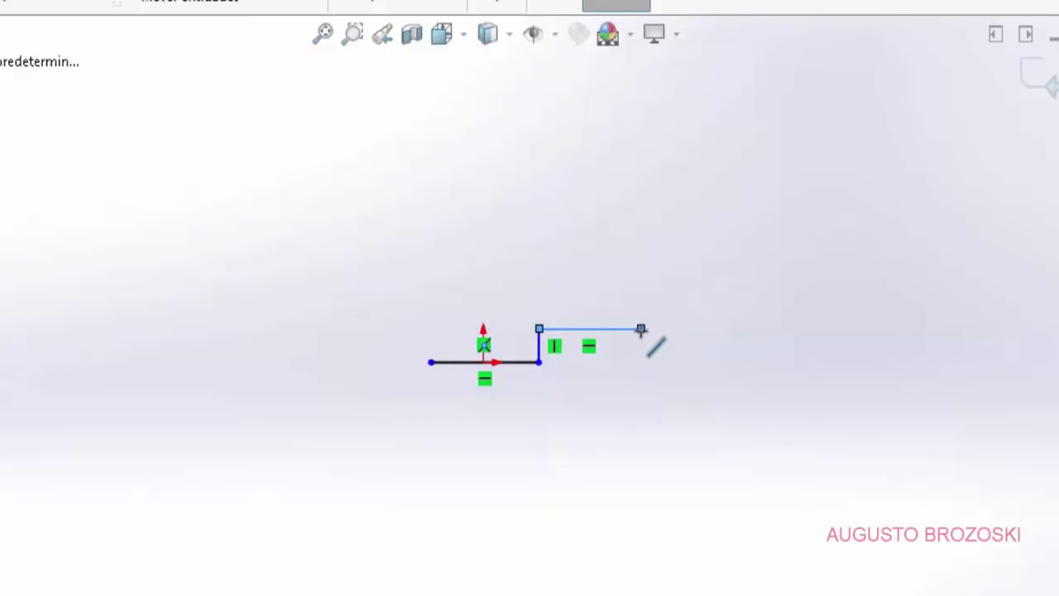
Step: Draw the right side, top edge, left side and left ledge to close the stepped outline
left_click(641, 329)
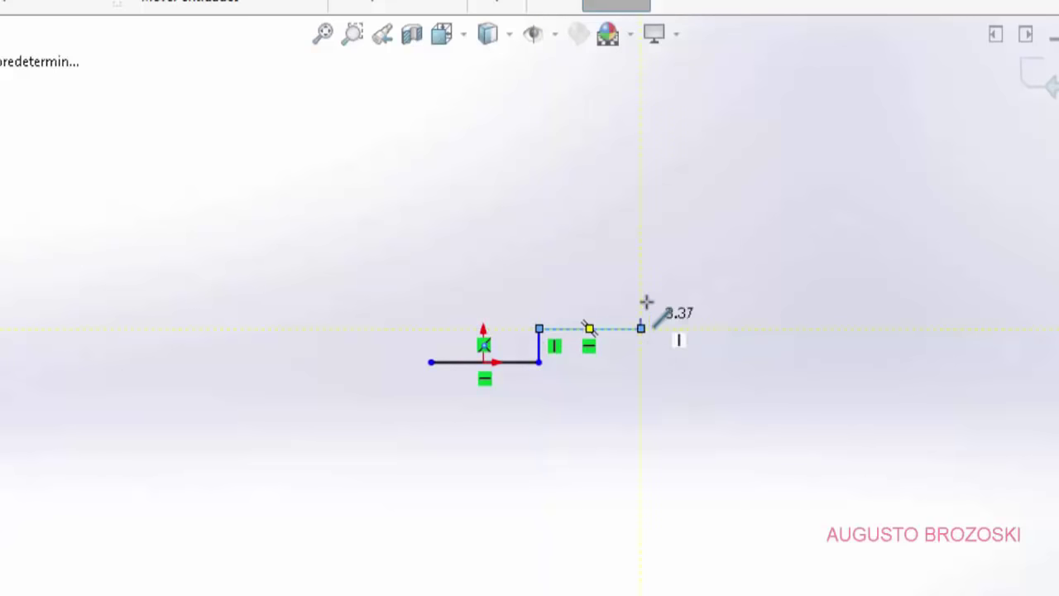
left_click(640, 137)
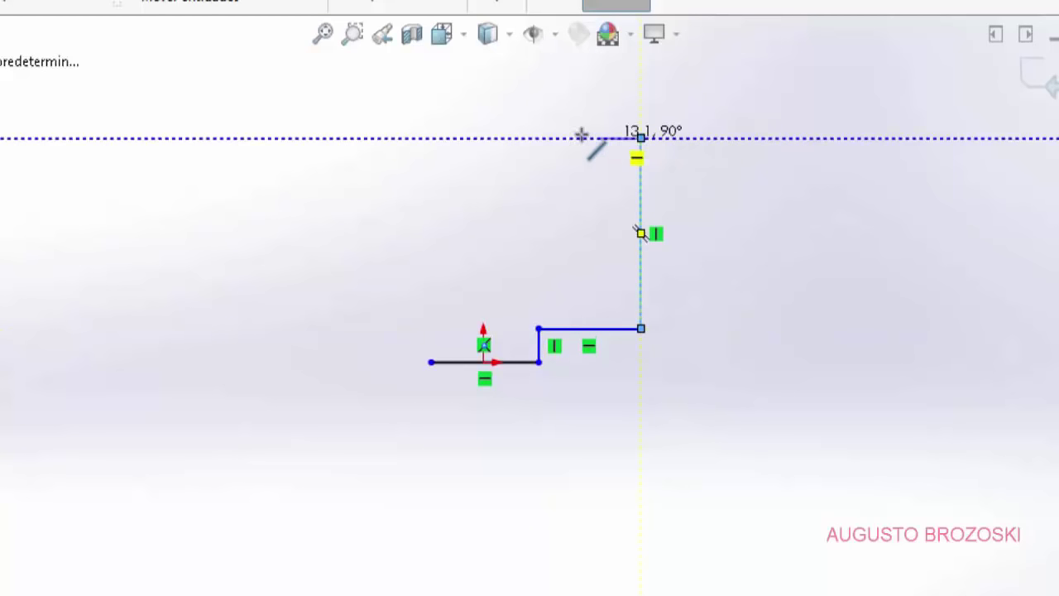
double_click(345, 137)
left_click(345, 139)
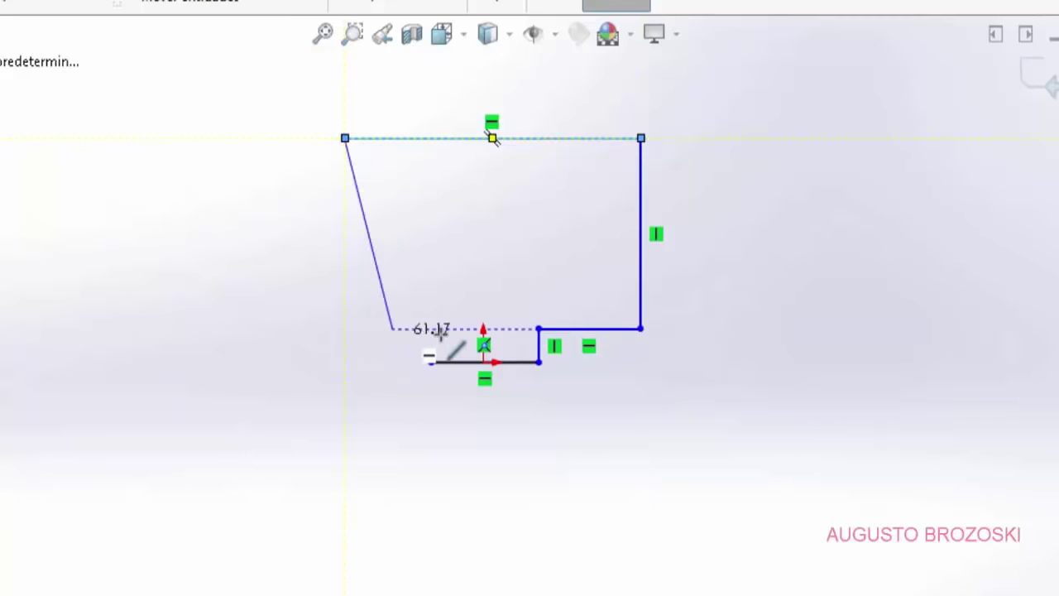
left_click(345, 329)
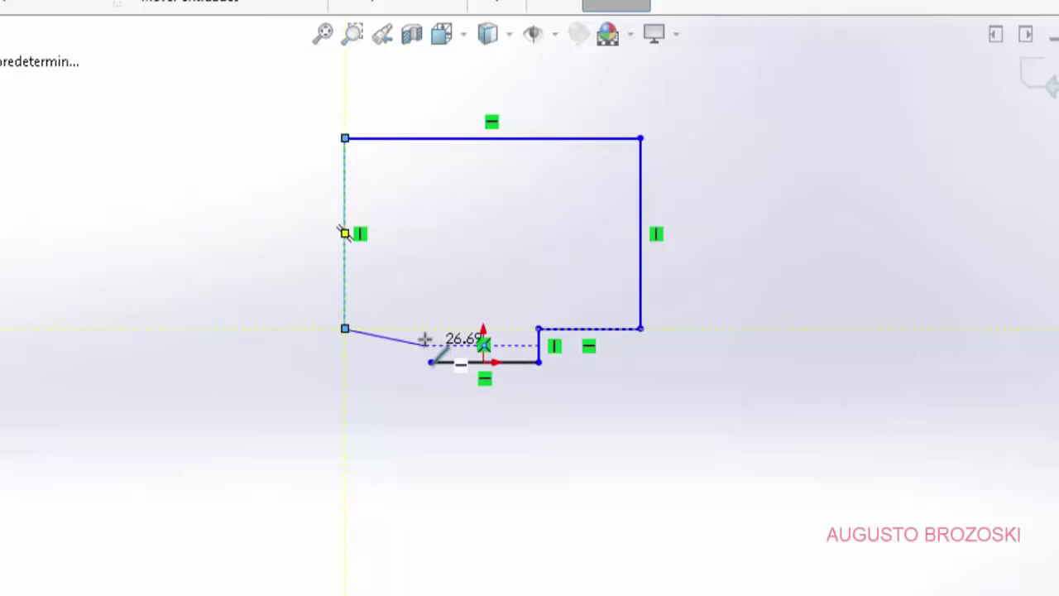
left_click(432, 329)
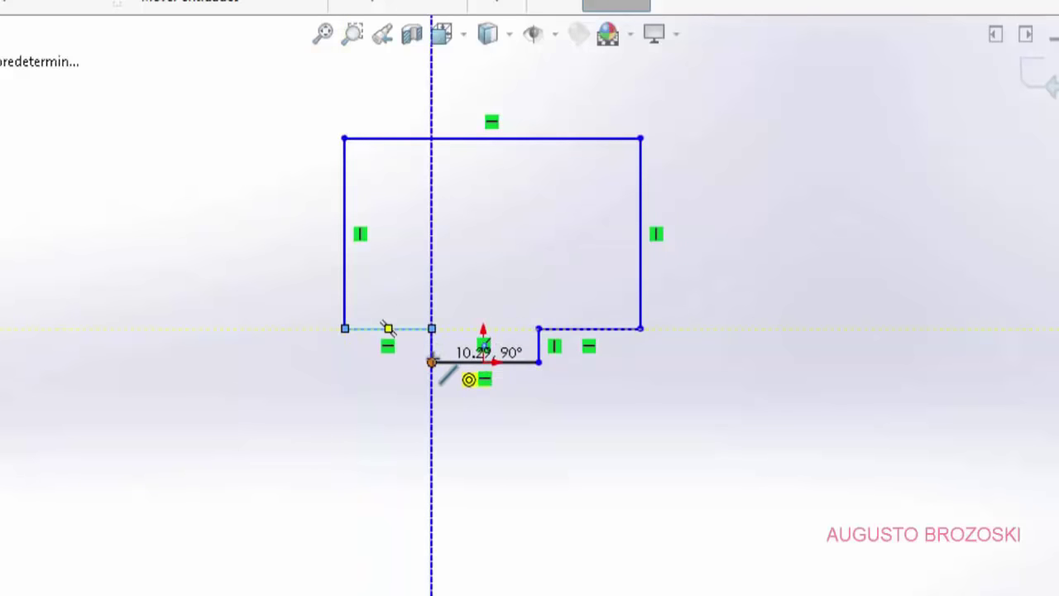
left_click(432, 361)
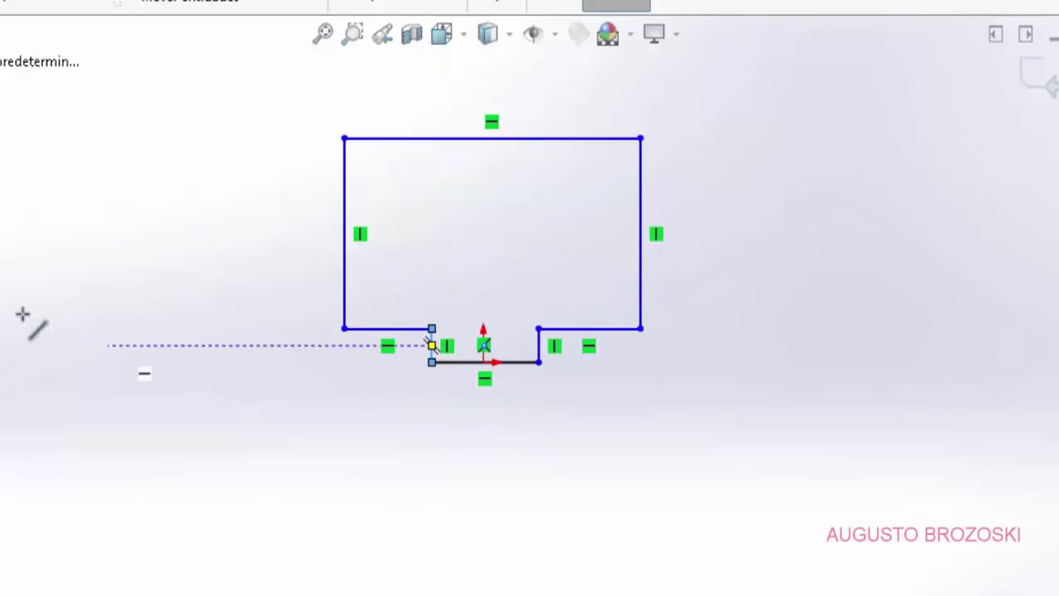
key("Escape")
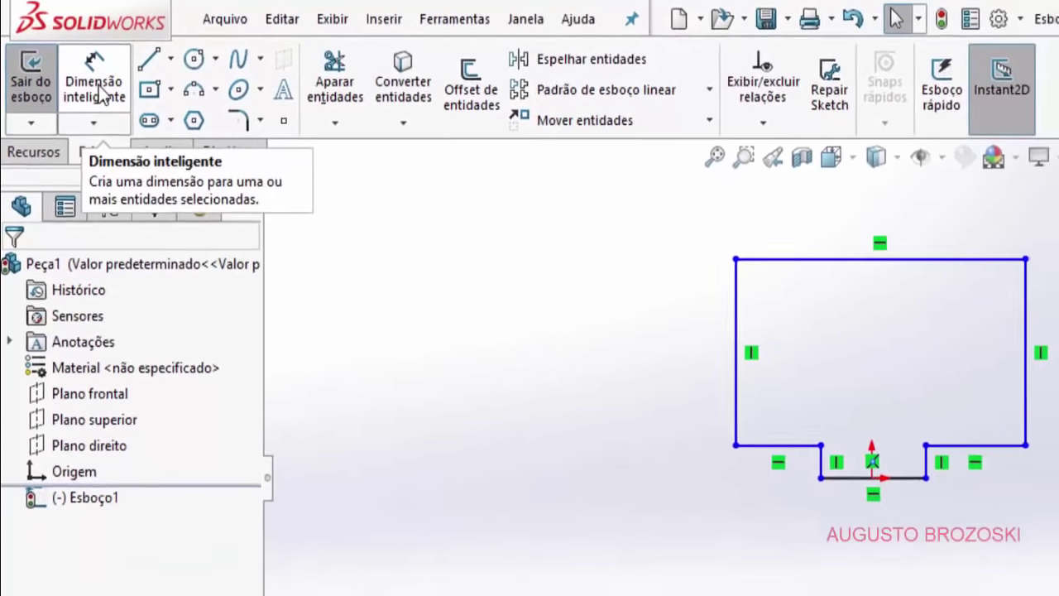
Step: Dimension the tab: 16 mm width and its depth from bottom edge to ledge
left_click(97, 93)
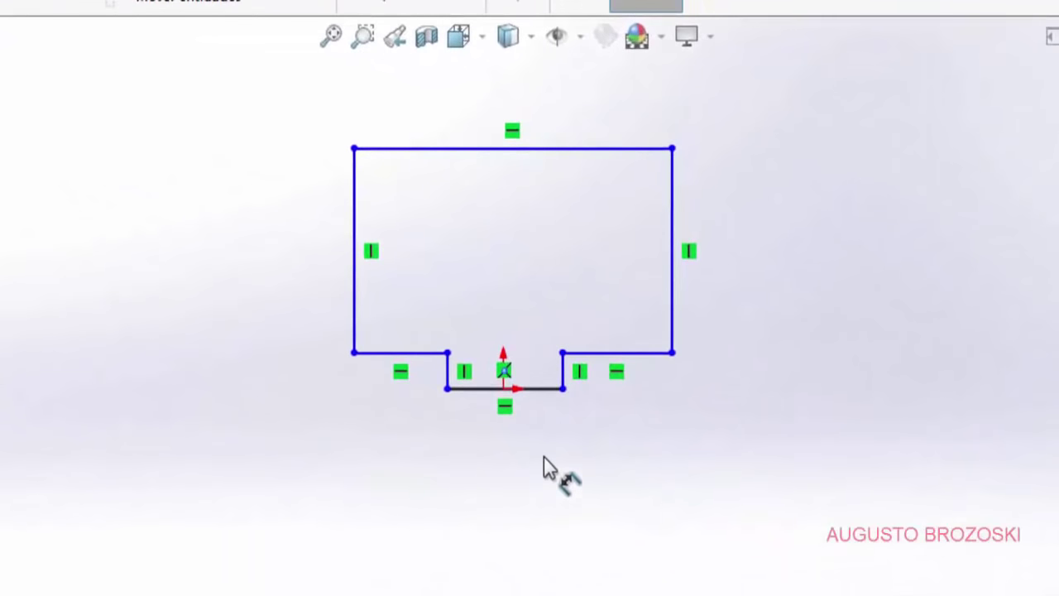
left_click(539, 395)
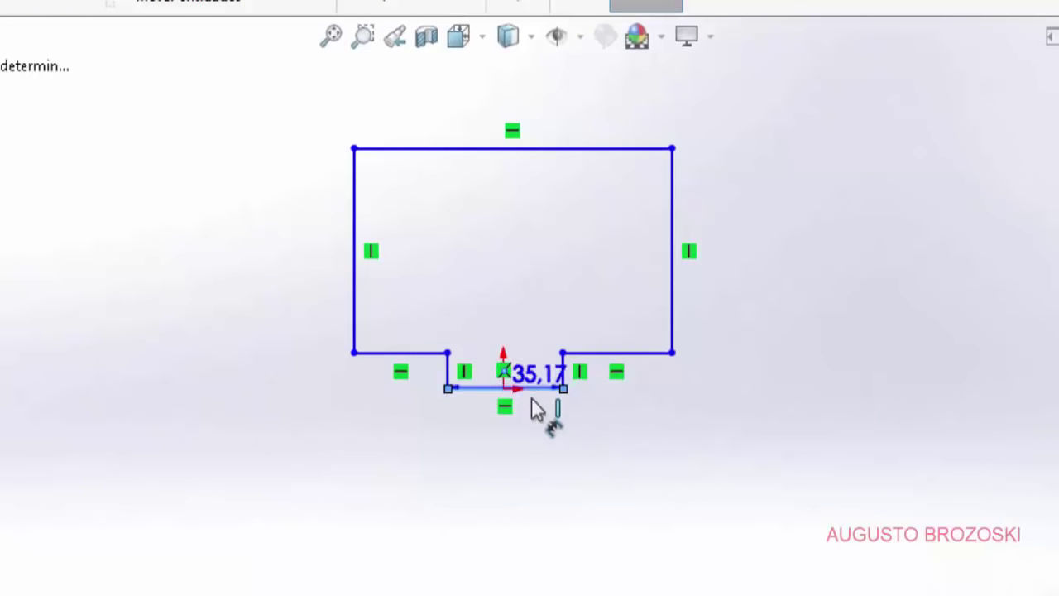
left_click(513, 488)
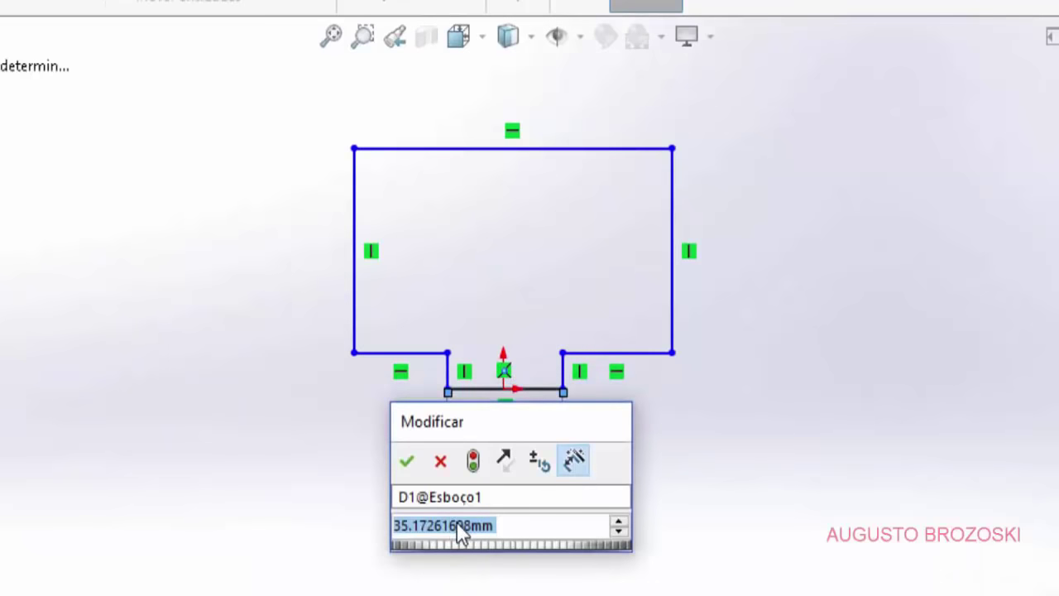
type("16")
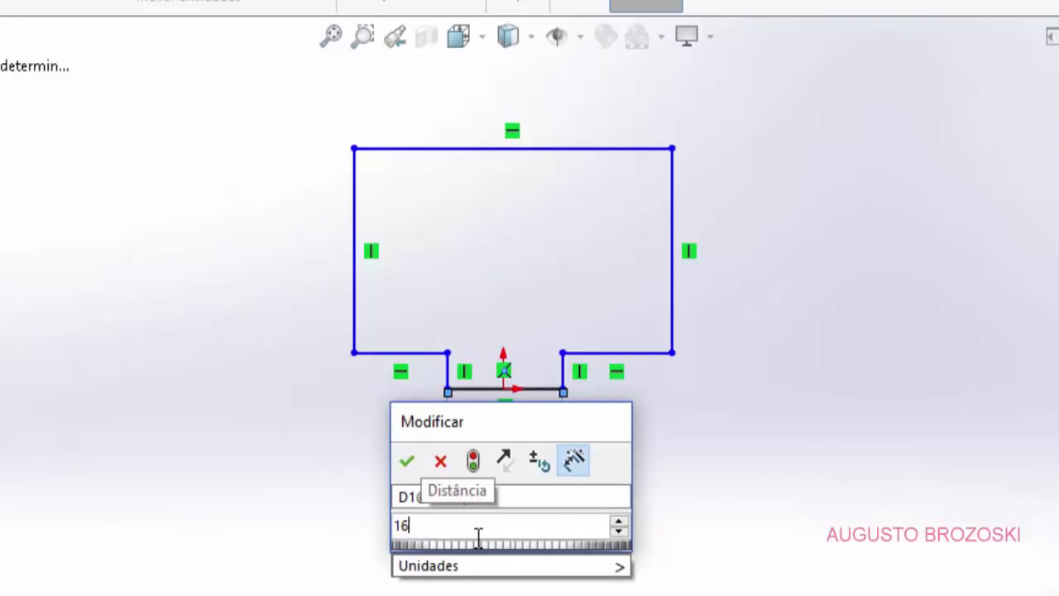
left_click(408, 459)
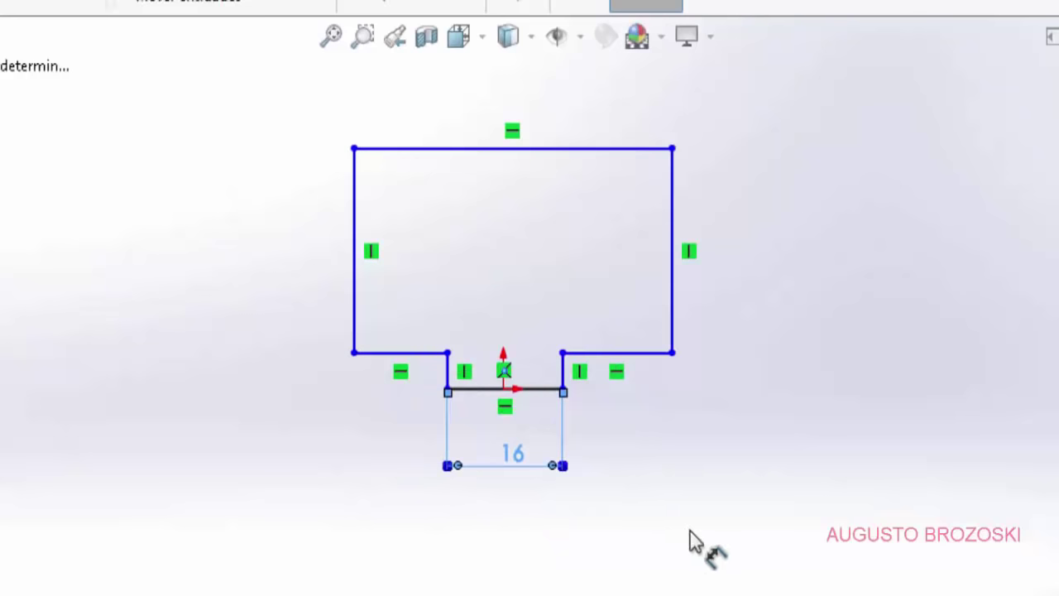
left_click(547, 387)
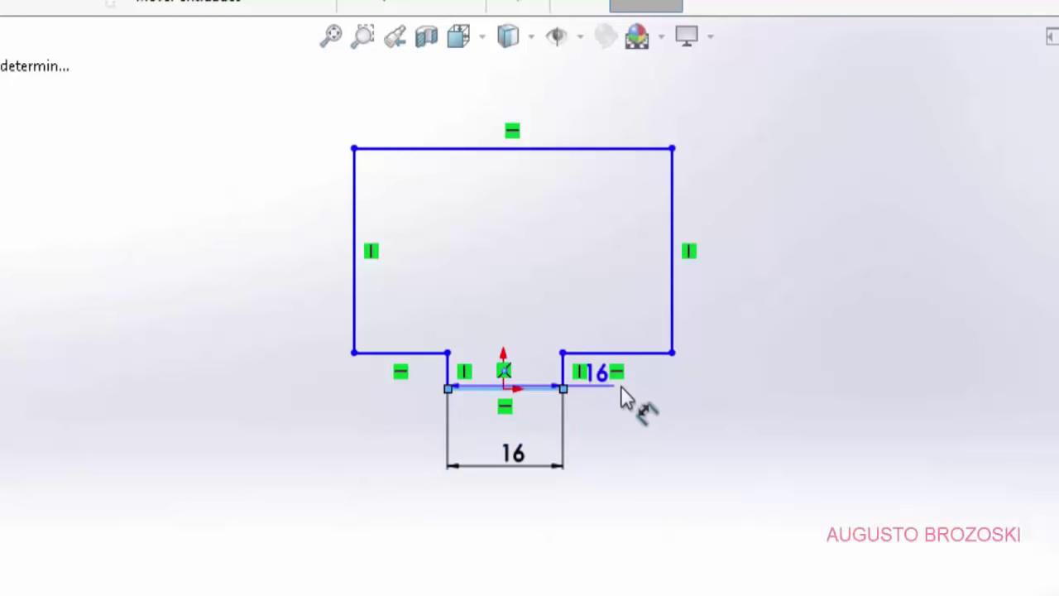
left_click(666, 354)
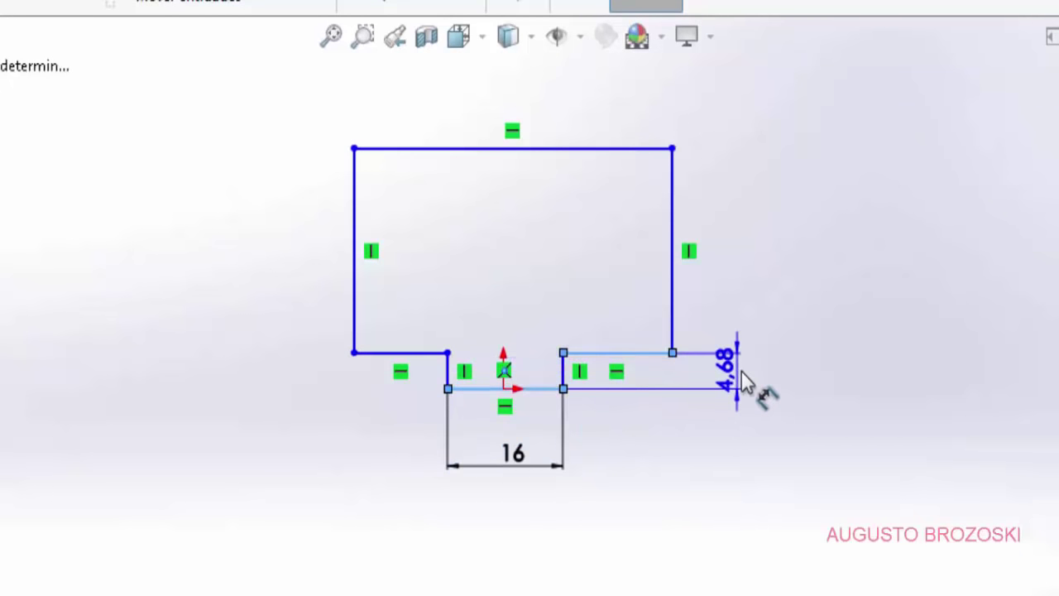
left_click(744, 380)
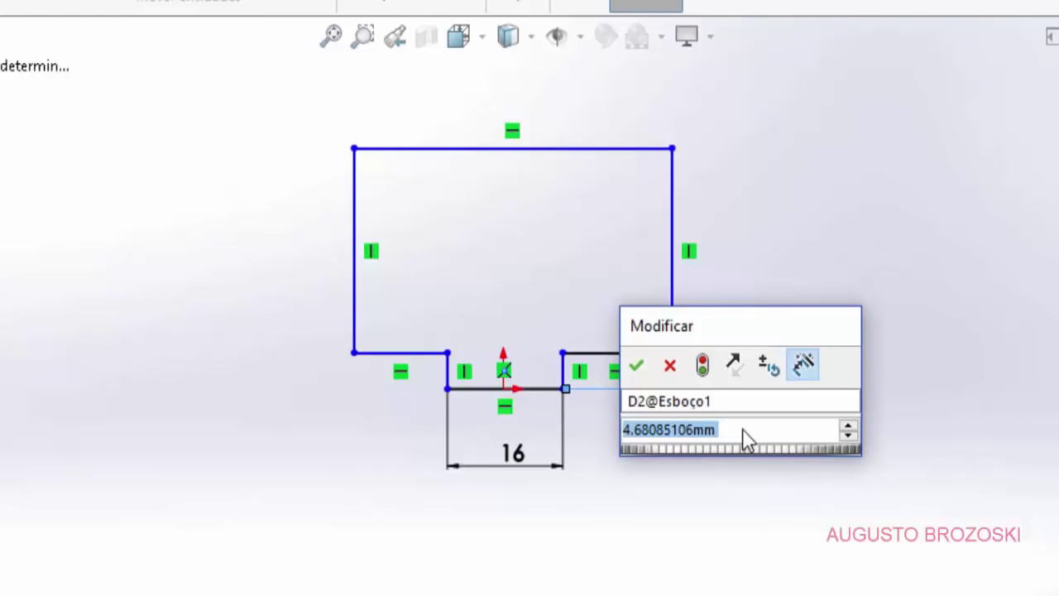
type("8")
left_click(635, 365)
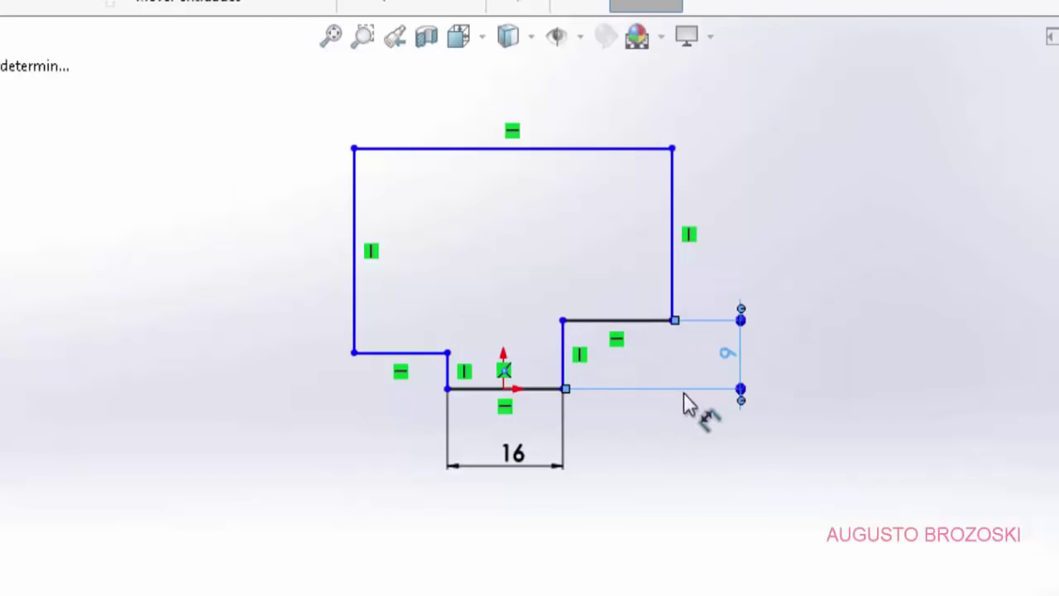
Step: Set the overall width to 64 mm and dimension the total height from bottom to top line
left_click(356, 348)
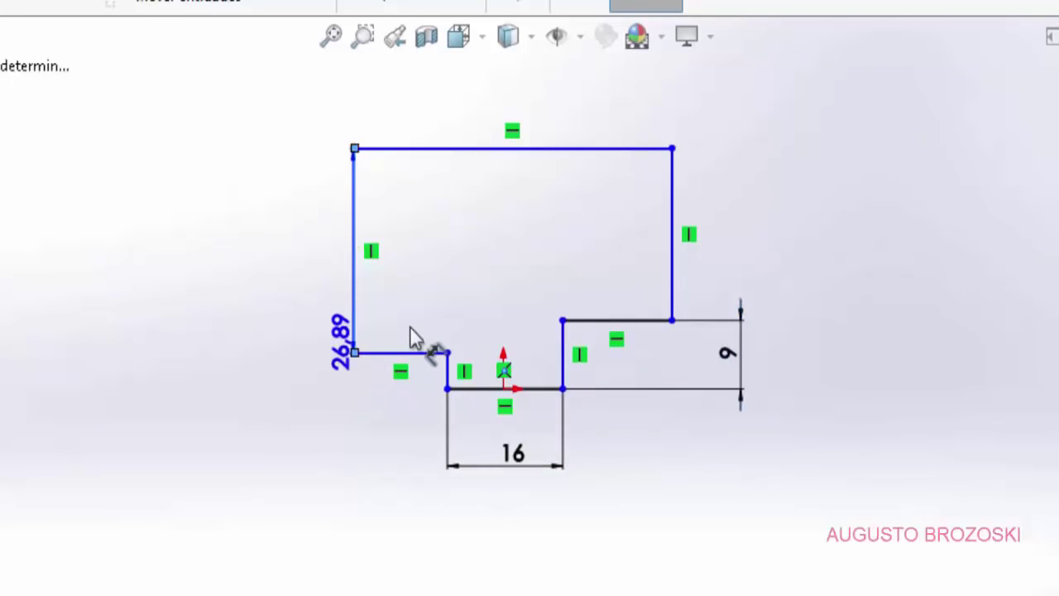
left_click(673, 302)
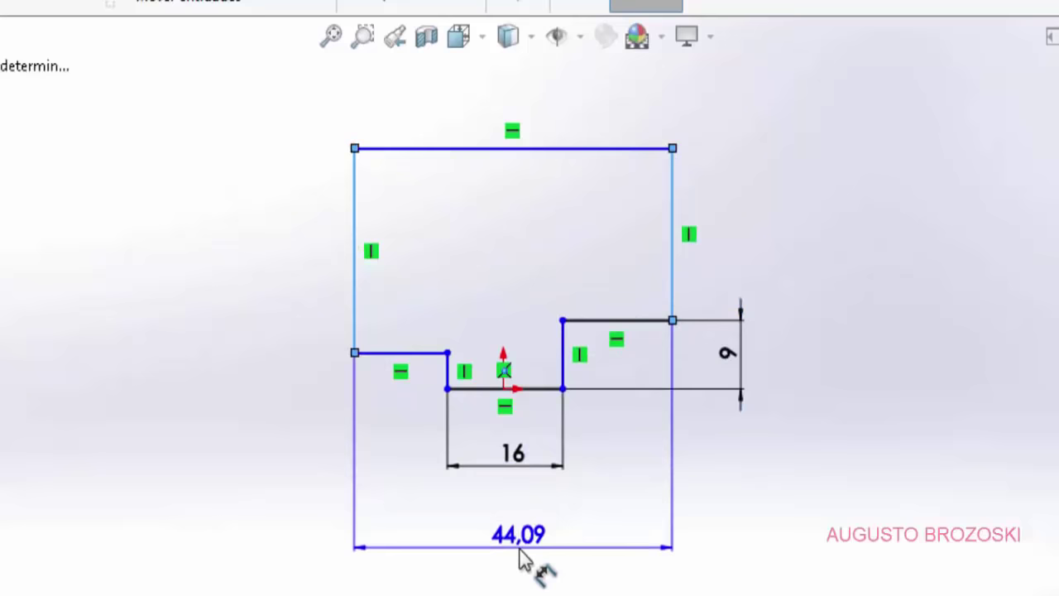
left_click(524, 560)
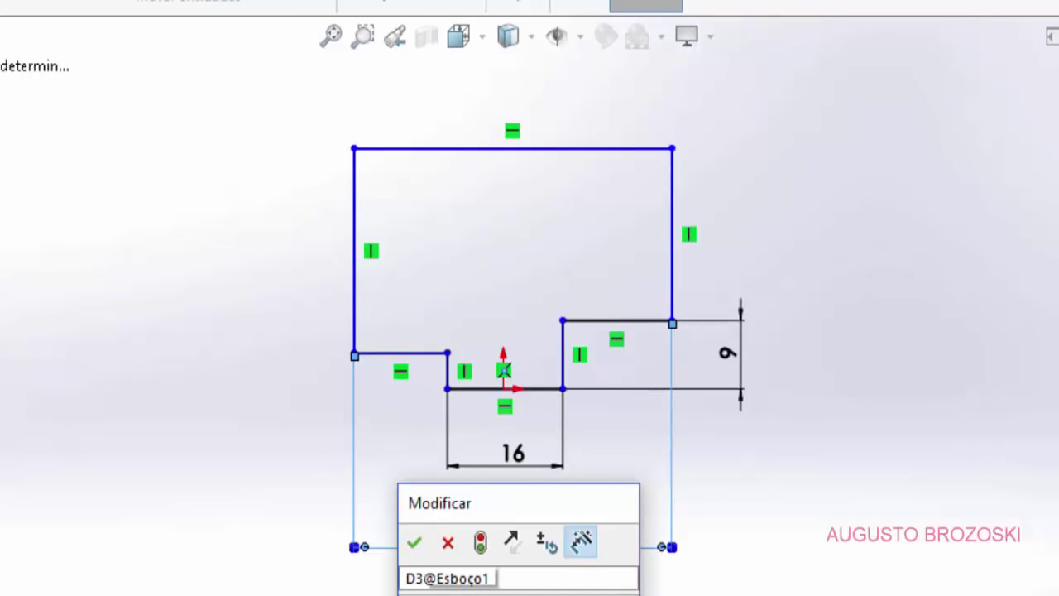
left_click(414, 542)
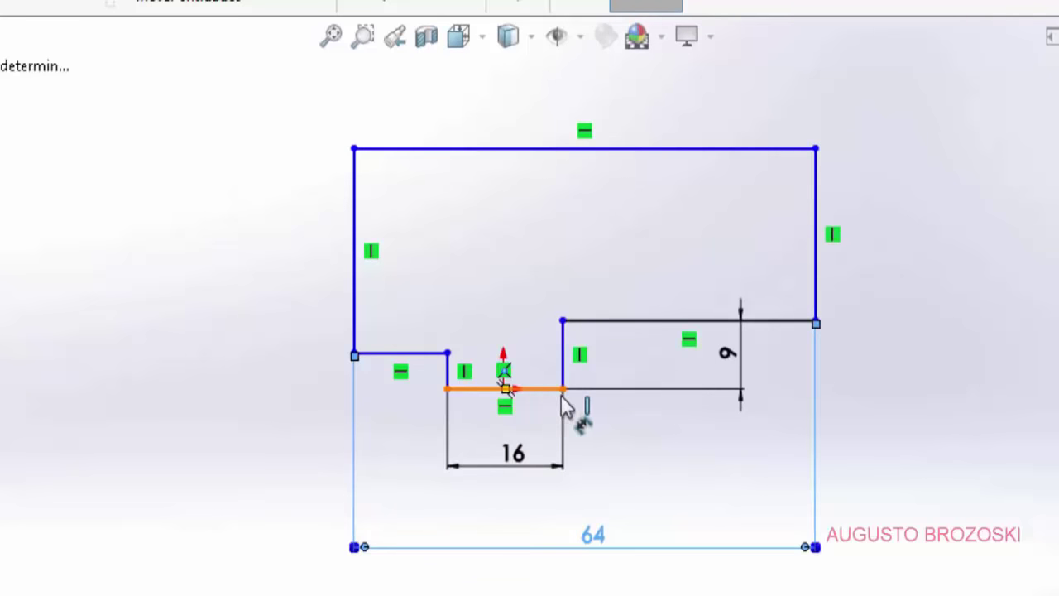
left_click(559, 397)
left_click(726, 152)
left_click(868, 248)
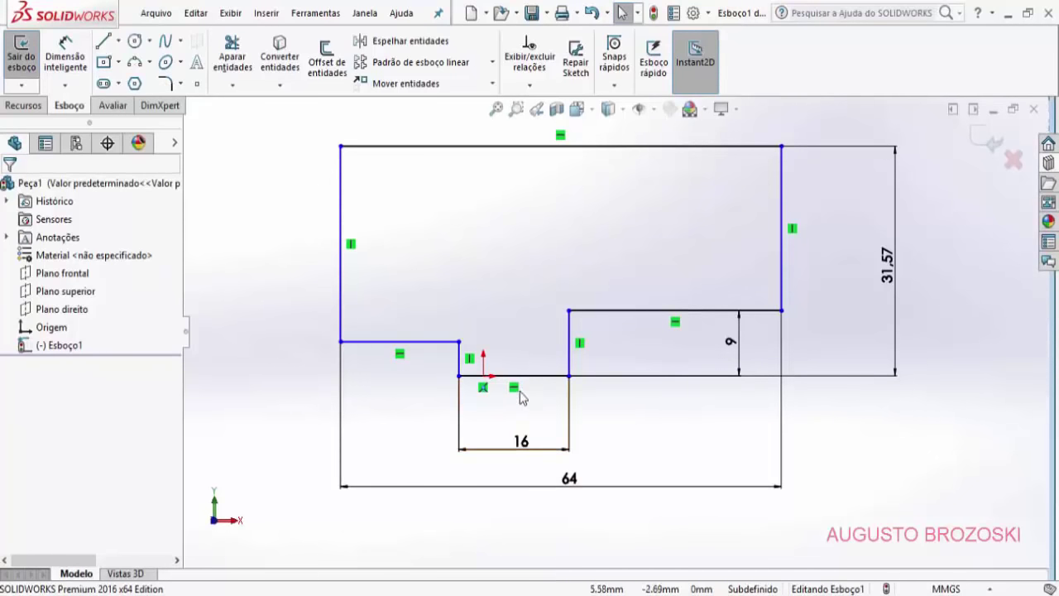
Step: Make the slot's bottom sketch point coincident with the origin
scroll(514, 390, "down", 10)
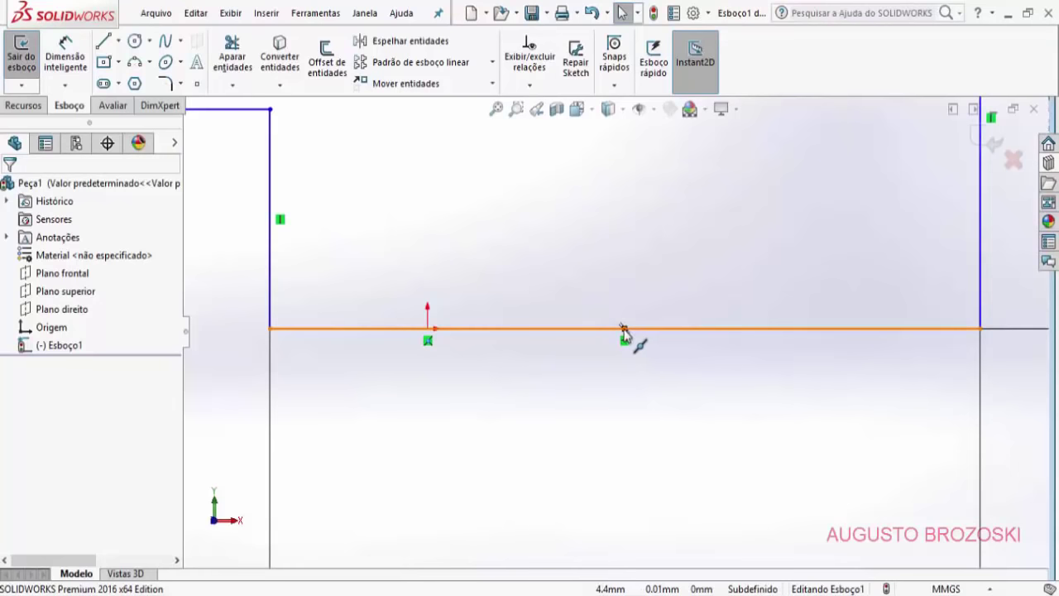
left_click(428, 329)
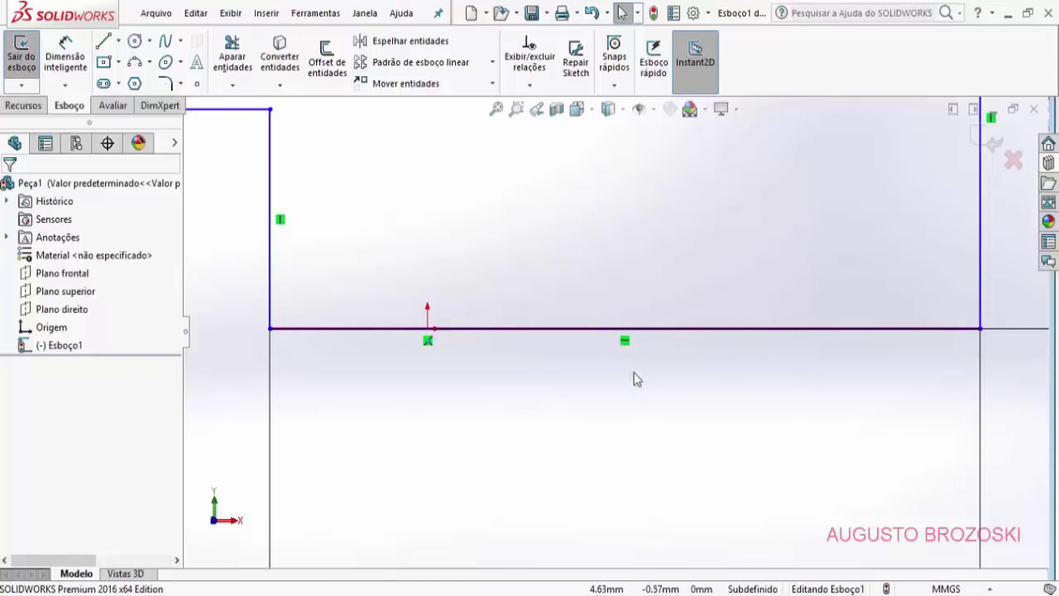
left_click(625, 329)
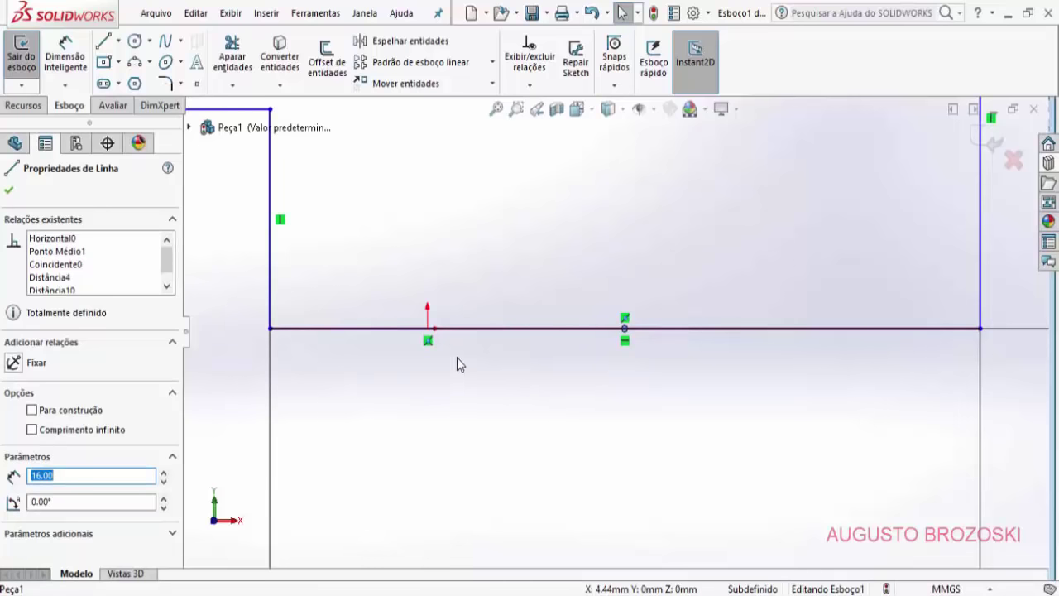
left_click(427, 329)
left_click(427, 330, "ctrl")
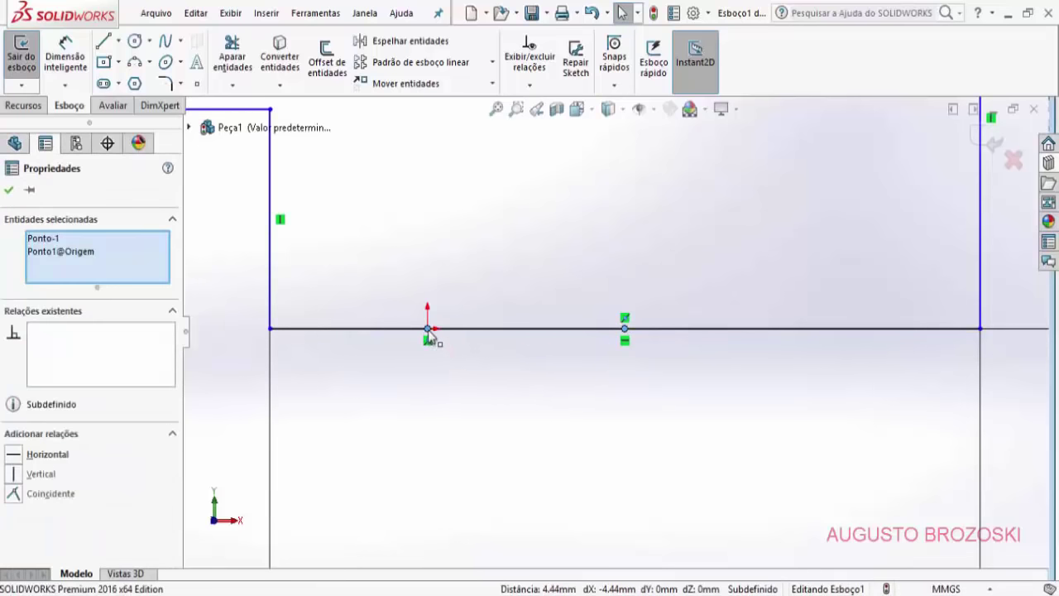
left_click(14, 494)
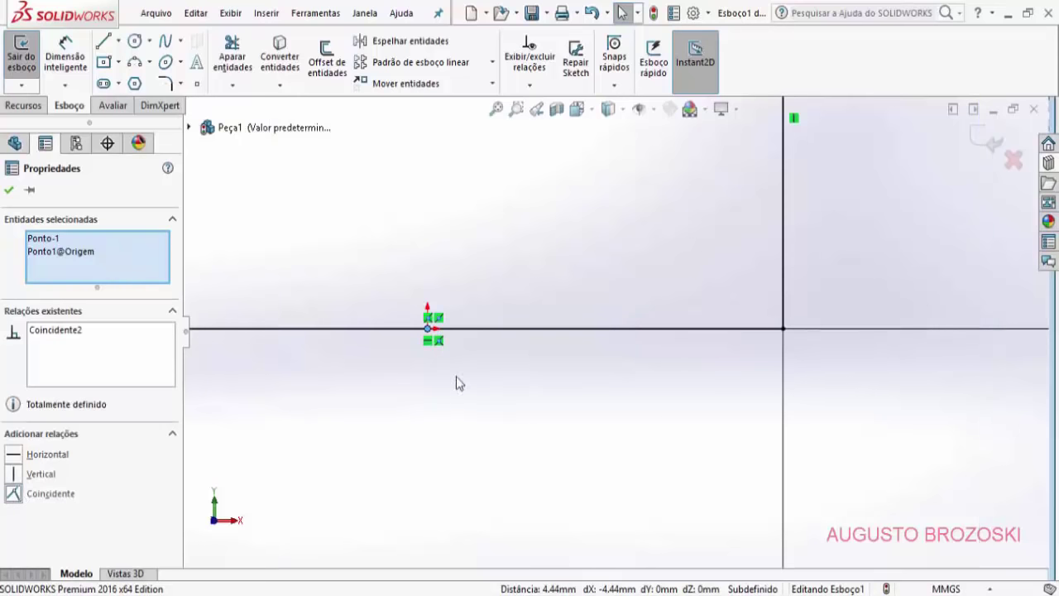
left_click(9, 189)
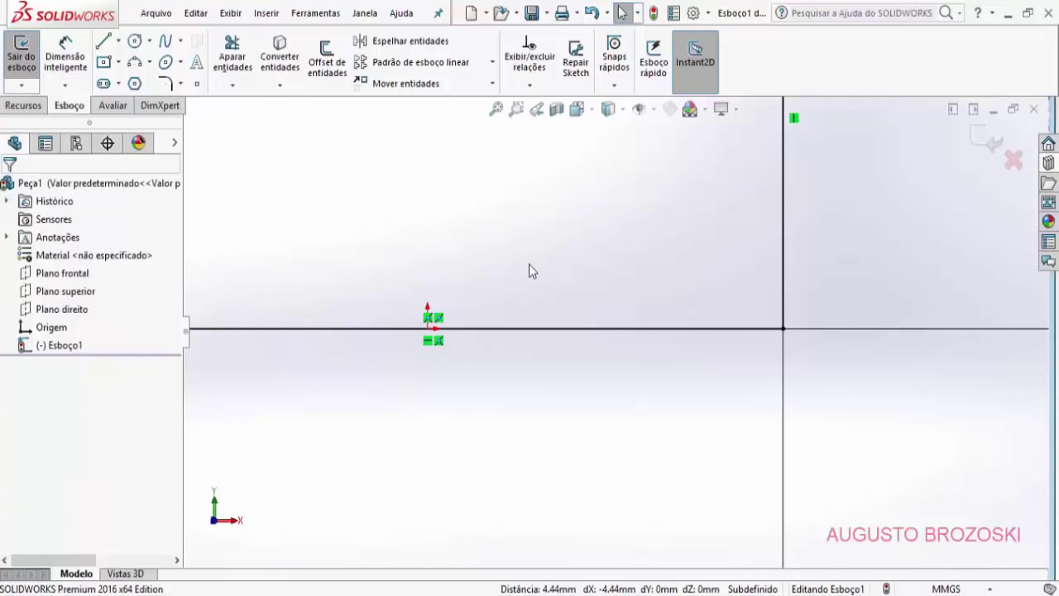
Step: Make the two shoulder lines collinear, then select the top-line midpoint and the origin
key("f")
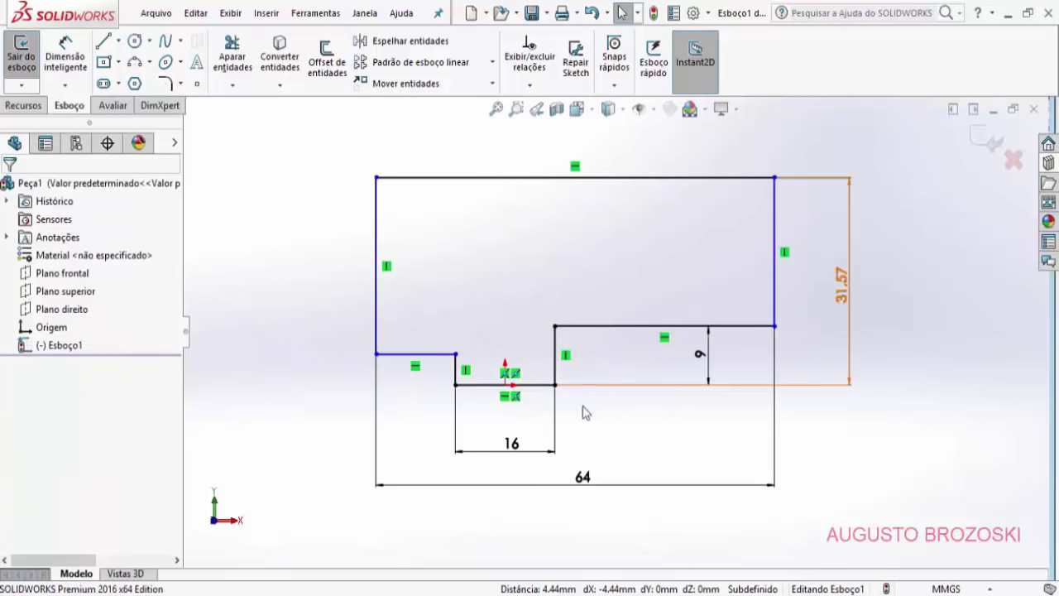
scroll(576, 408, "down", 3)
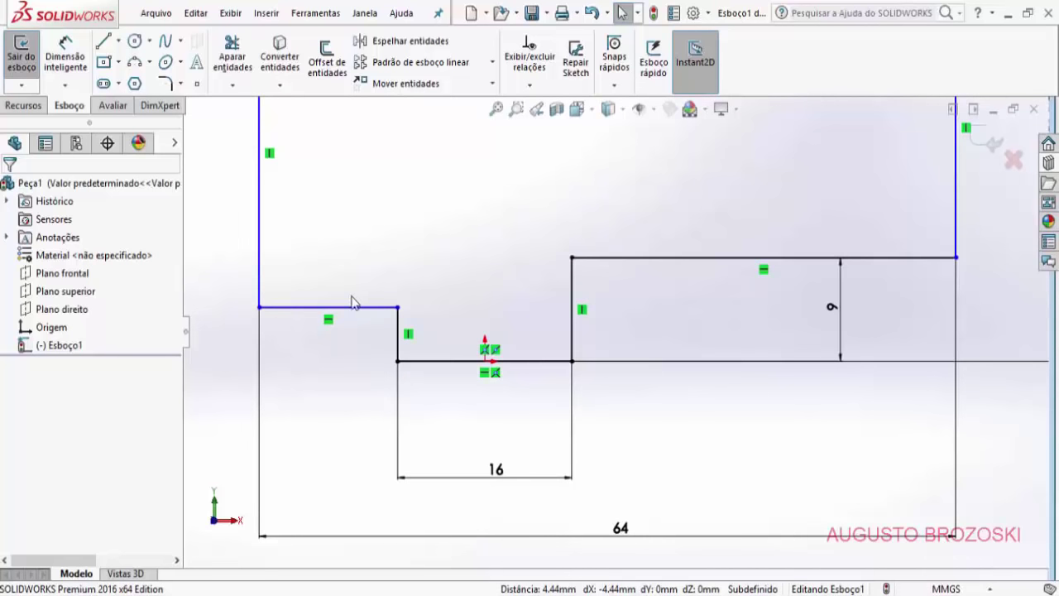
left_click(379, 308)
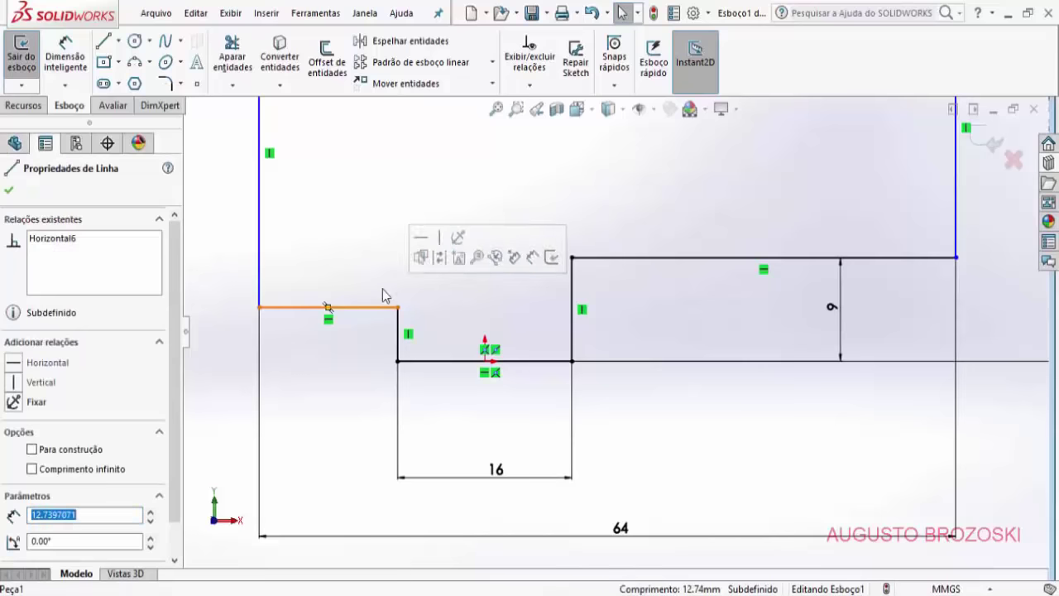
left_click(652, 258, "ctrl")
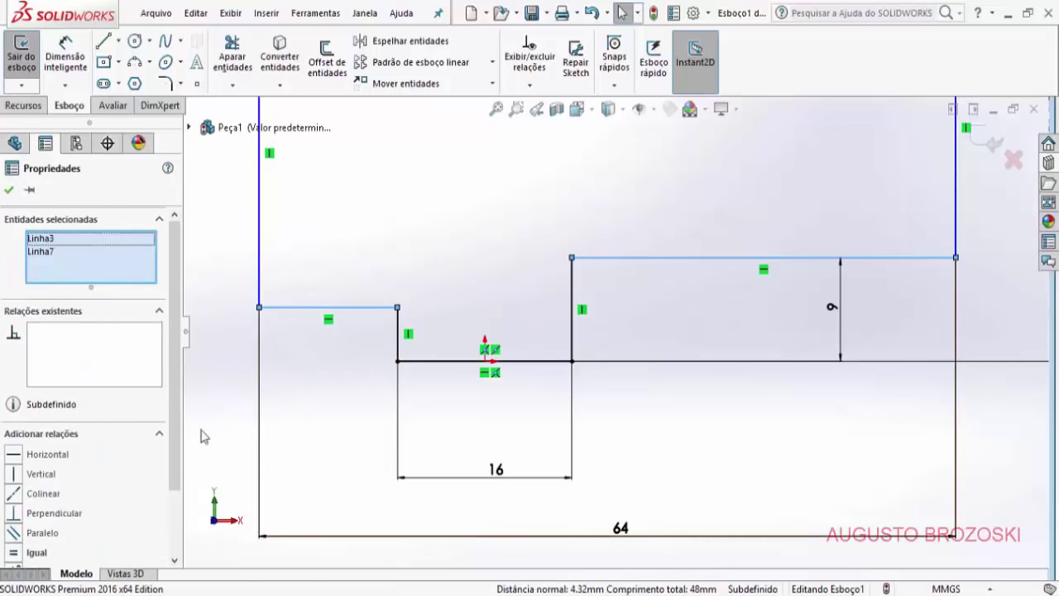
scroll(18, 416, "down", 3)
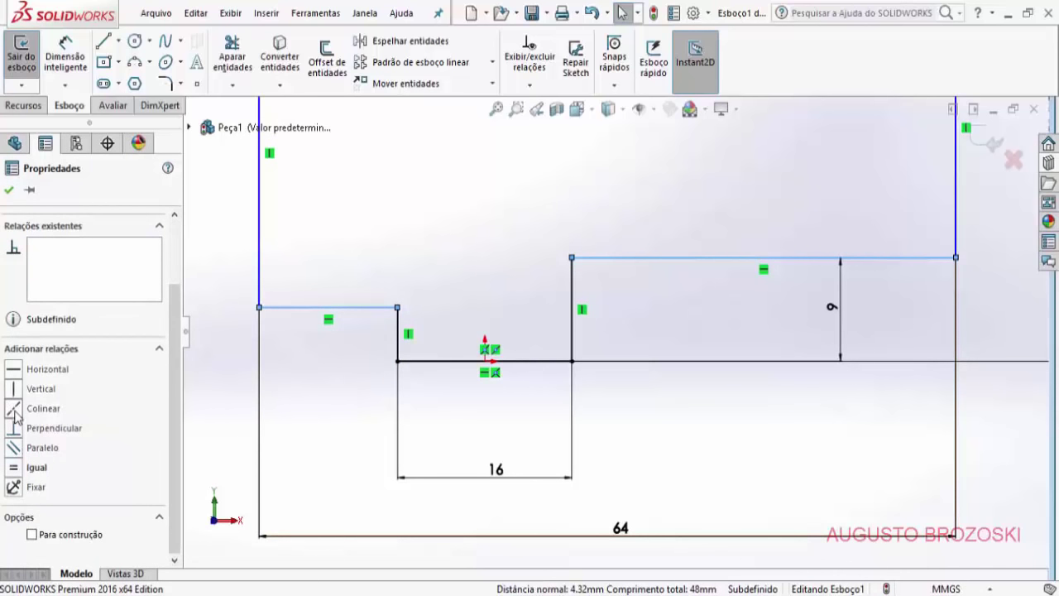
left_click(14, 411)
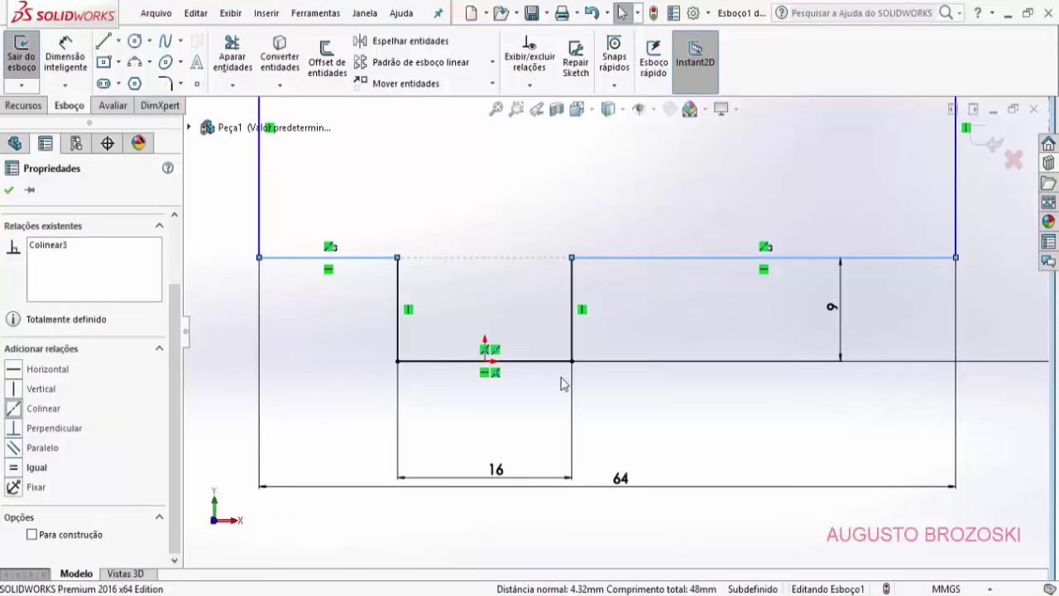
key("f")
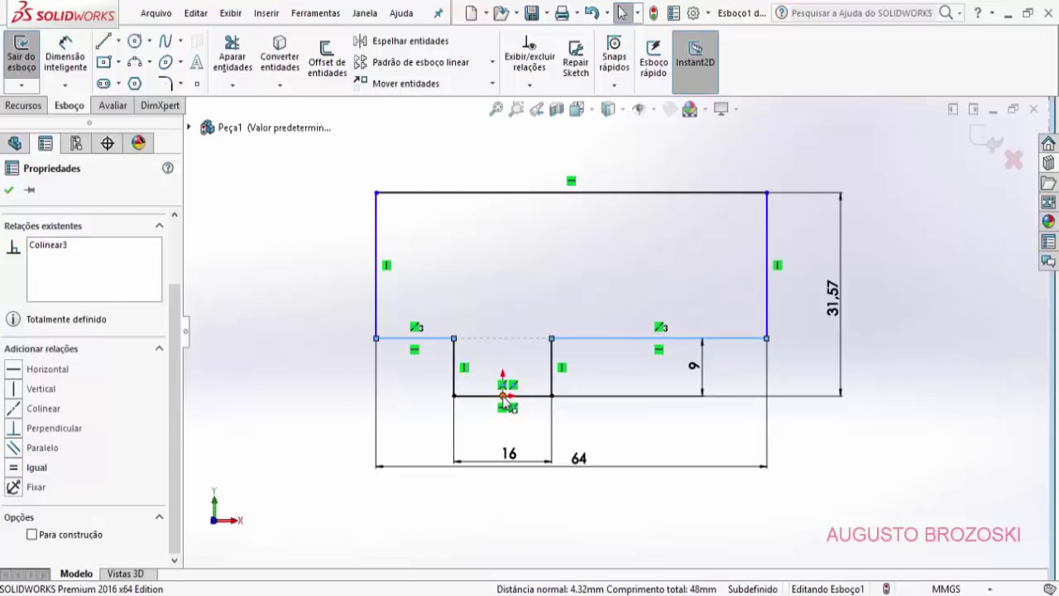
left_click(571, 194)
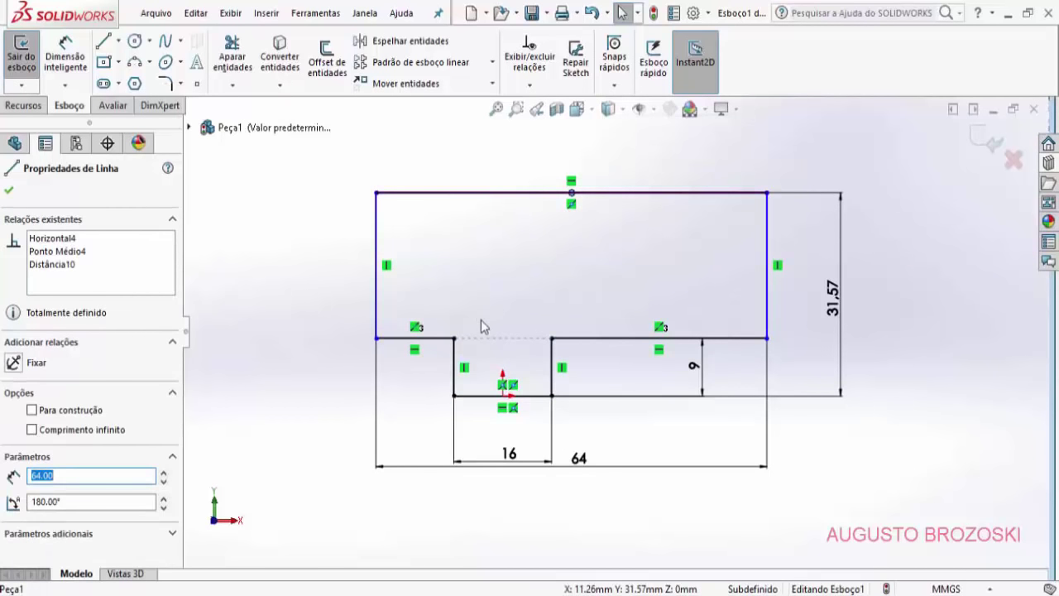
left_click(503, 396)
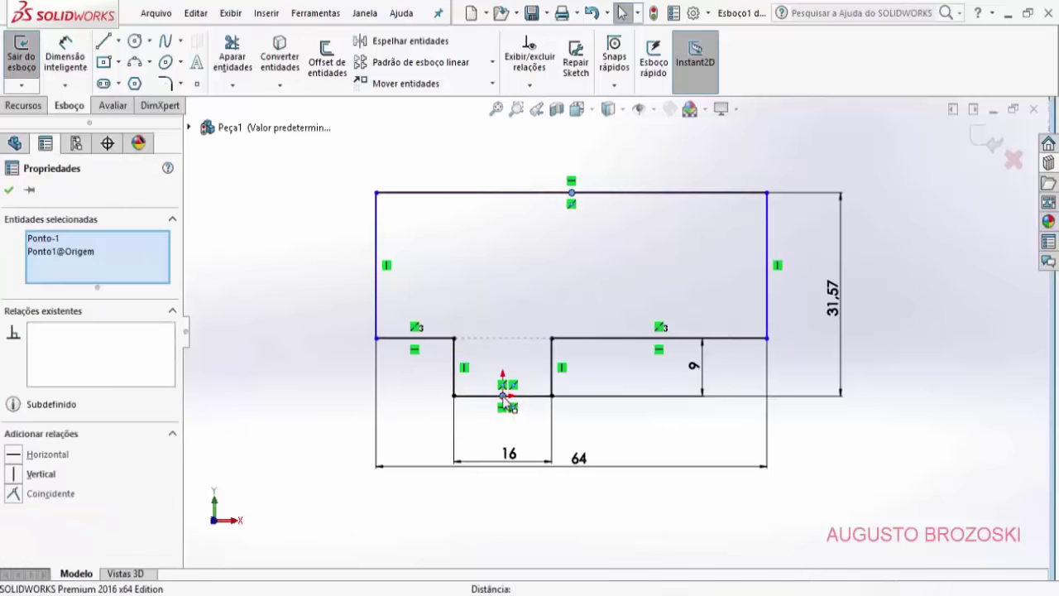
Step: Add a Vertical relation between top midpoint and origin and change the 31.57 height to 45 mm
left_click(38, 474)
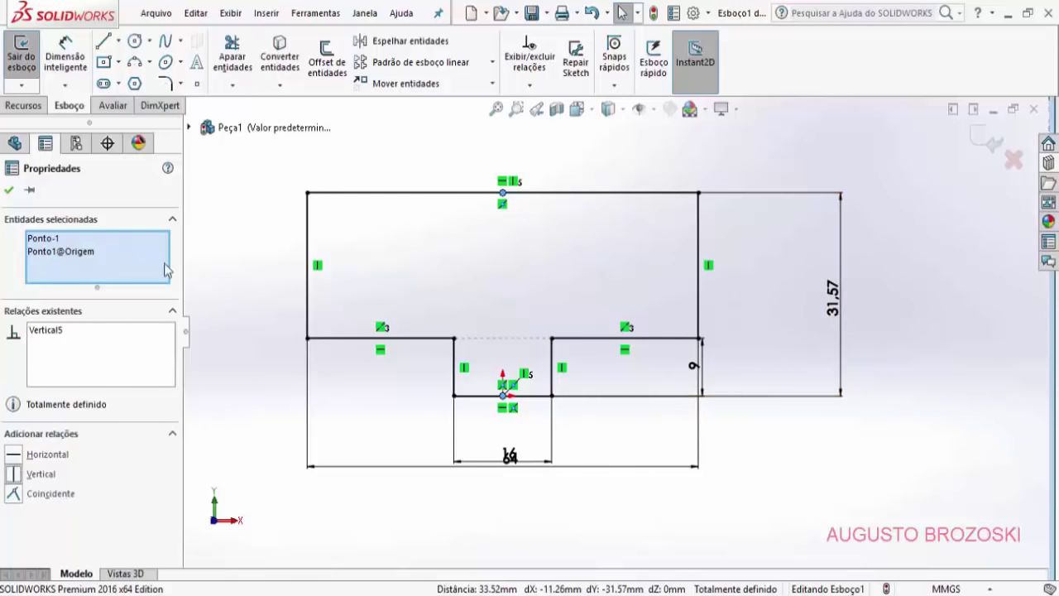
left_click(9, 190)
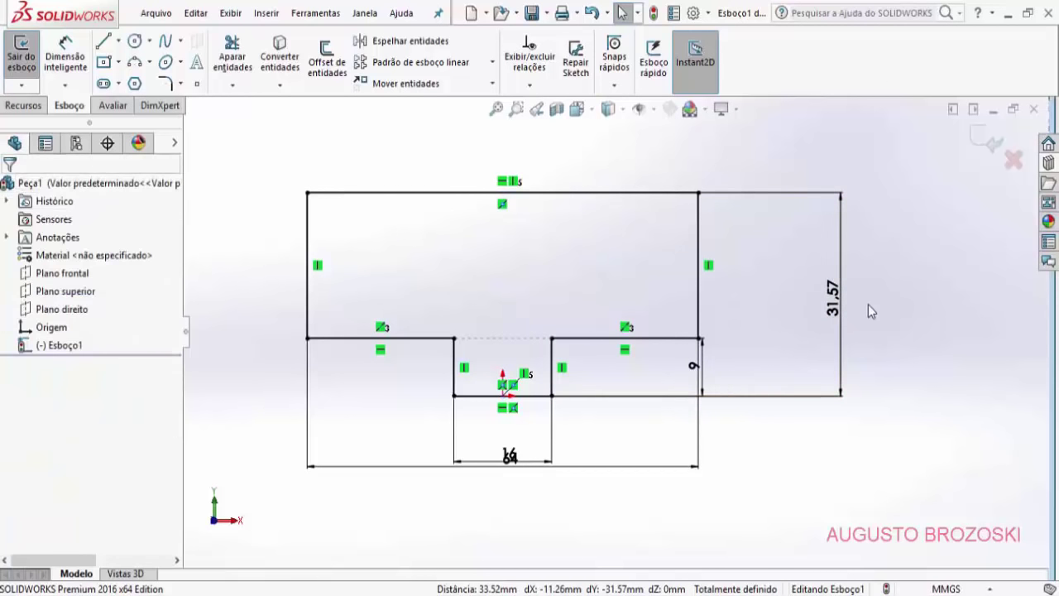
double_click(834, 299)
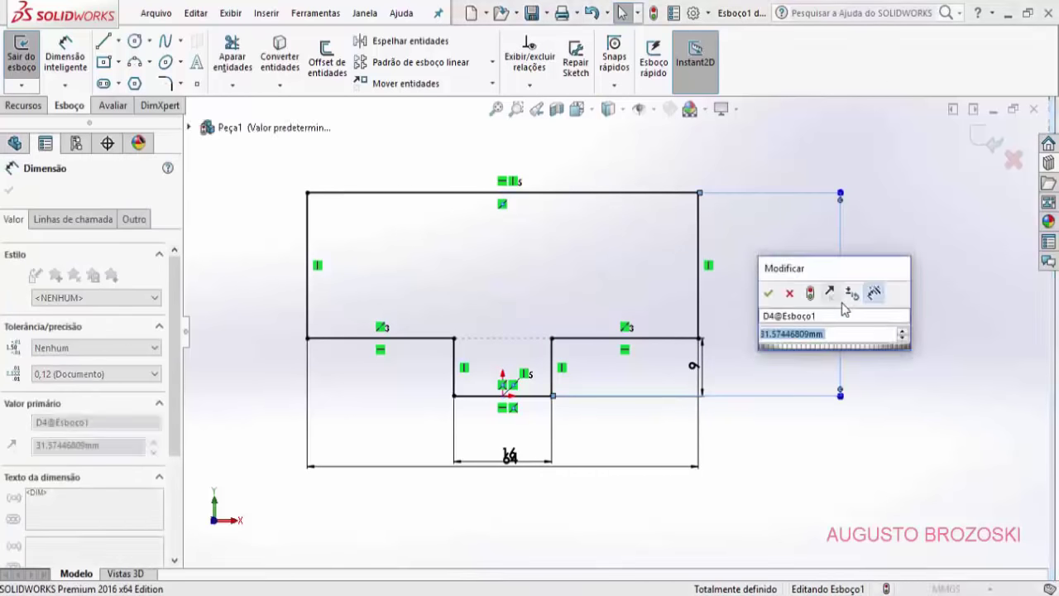
type("45")
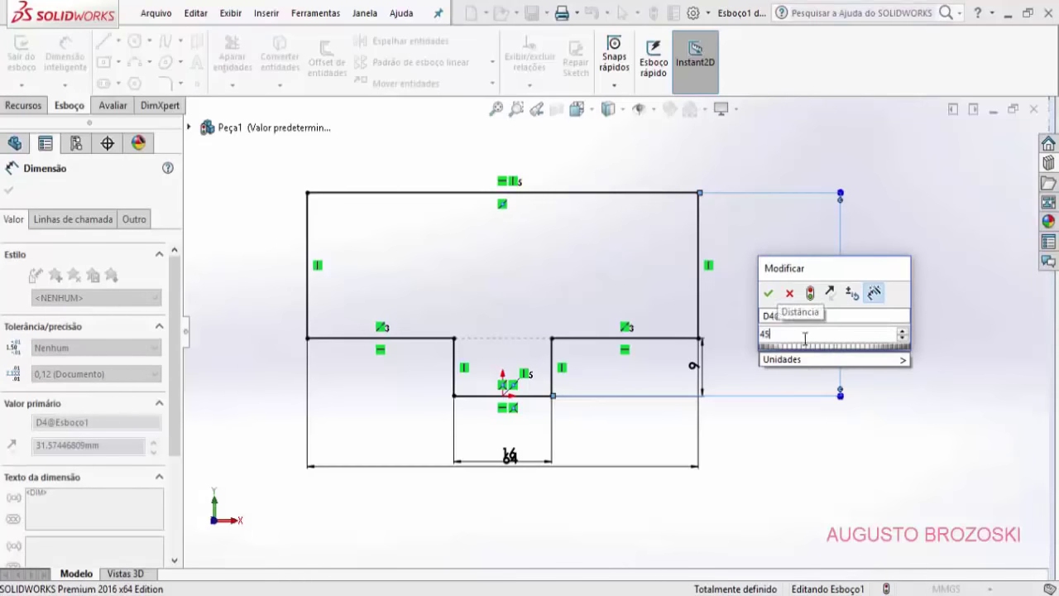
left_click(768, 295)
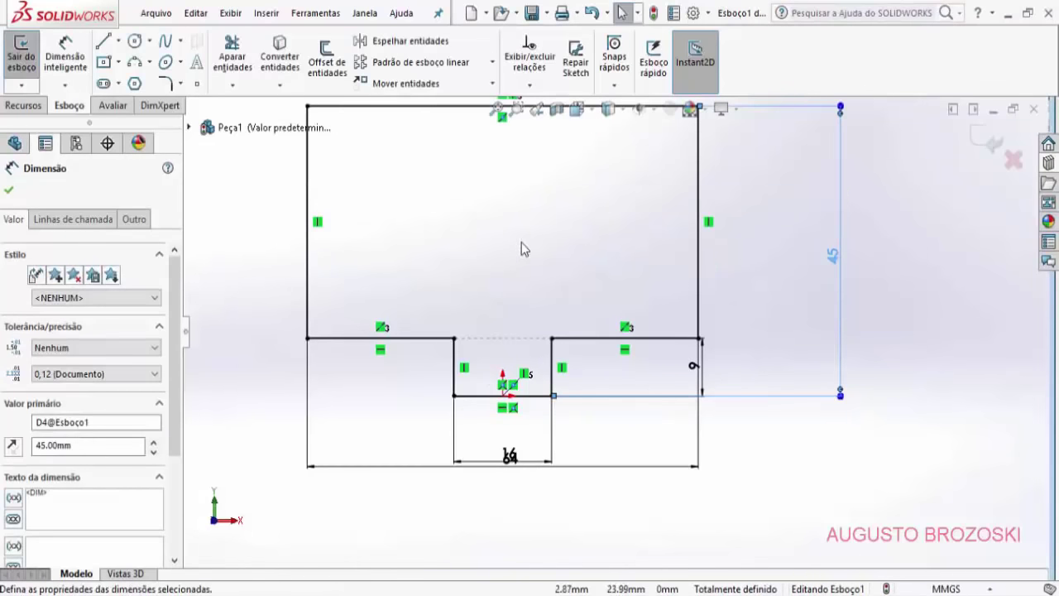
Step: Move the 9 mm dimension further right and exit the sketch
key("f")
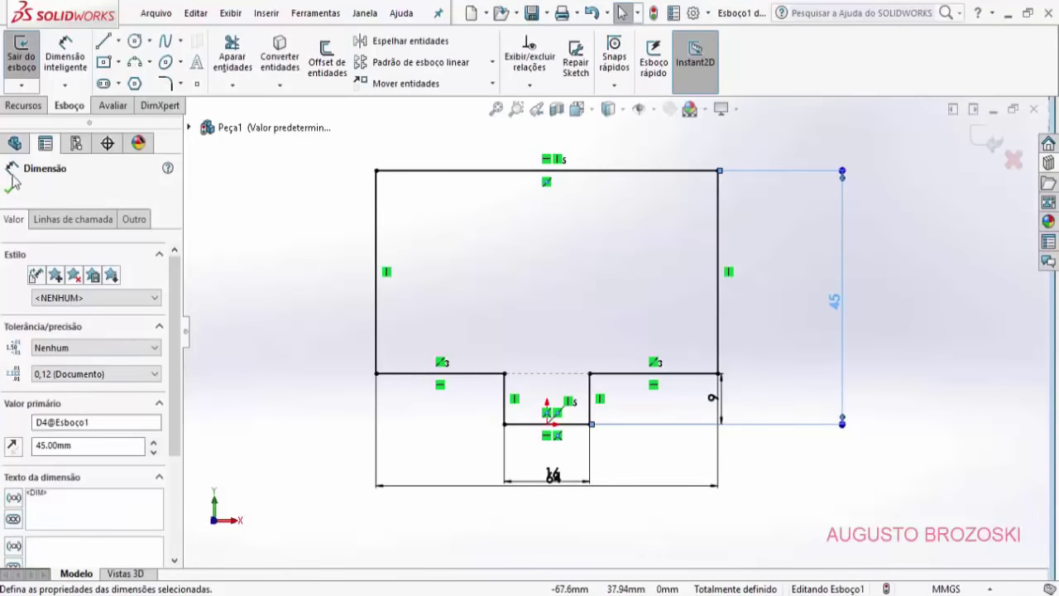
left_click(542, 327)
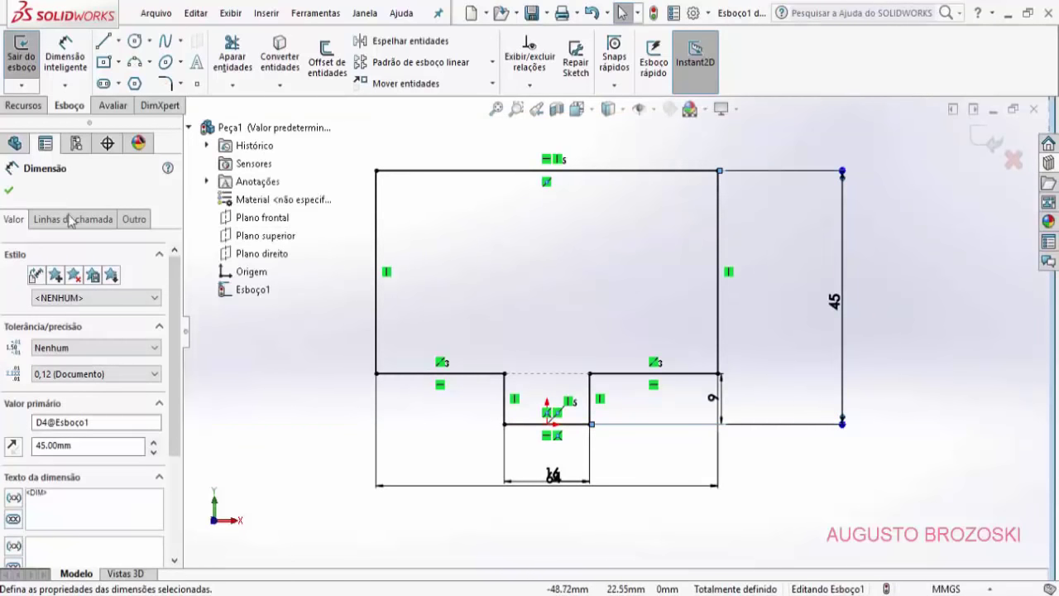
left_click(11, 192)
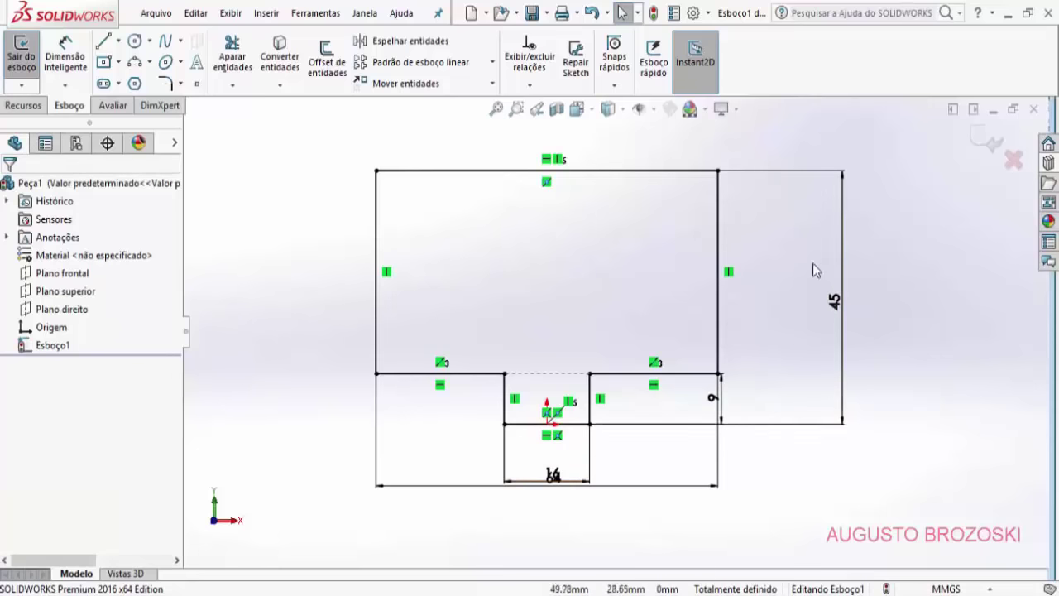
left_click_drag(713, 397, 747, 397)
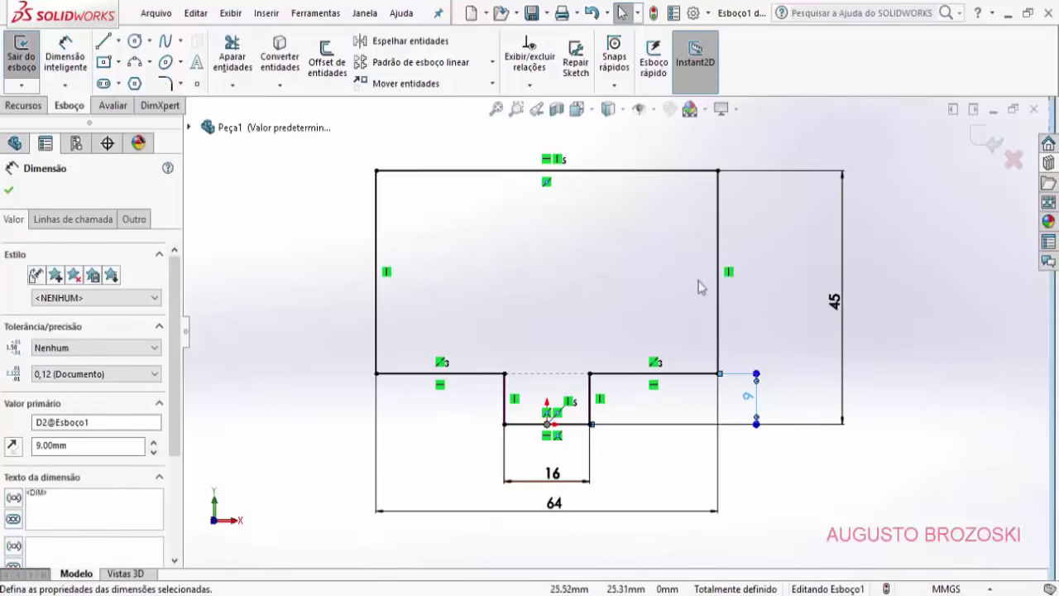
left_click(984, 143)
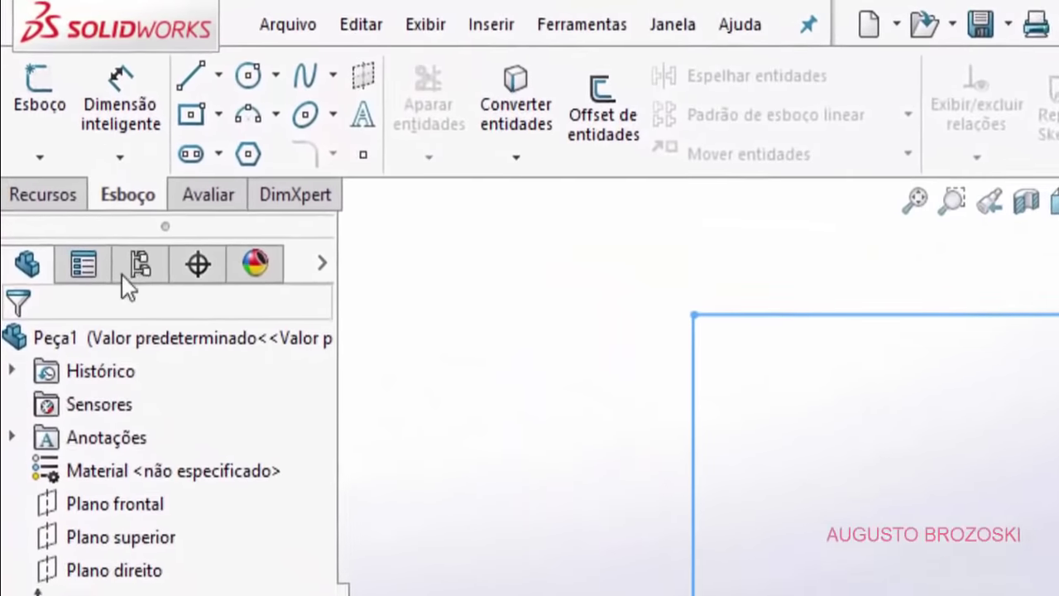
Step: Extrude the profile Blind 10 mm in the reversed direction as Ressalto-extrusão1
left_click(47, 209)
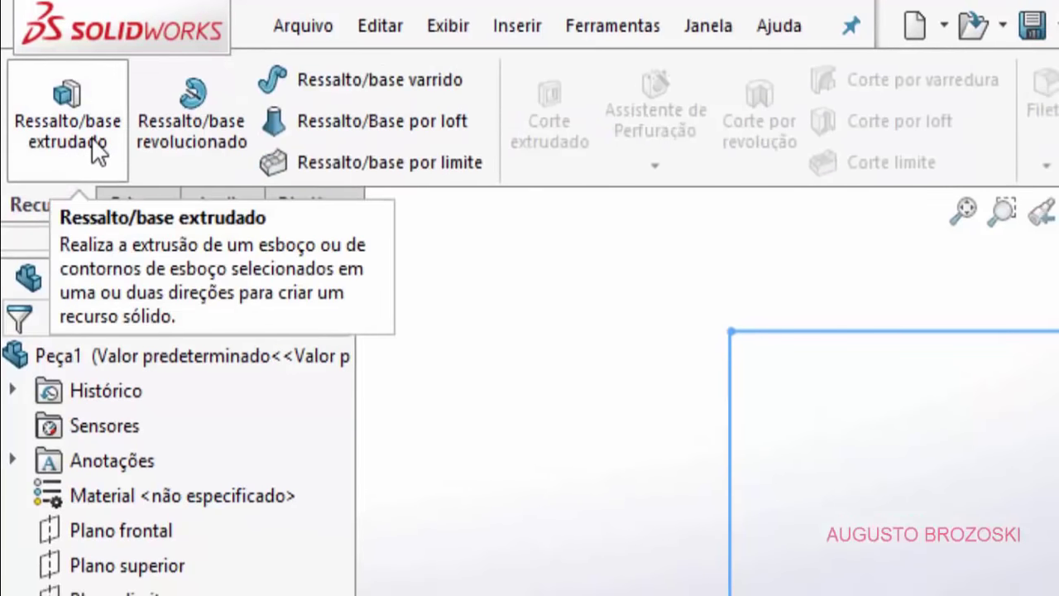
left_click(92, 139)
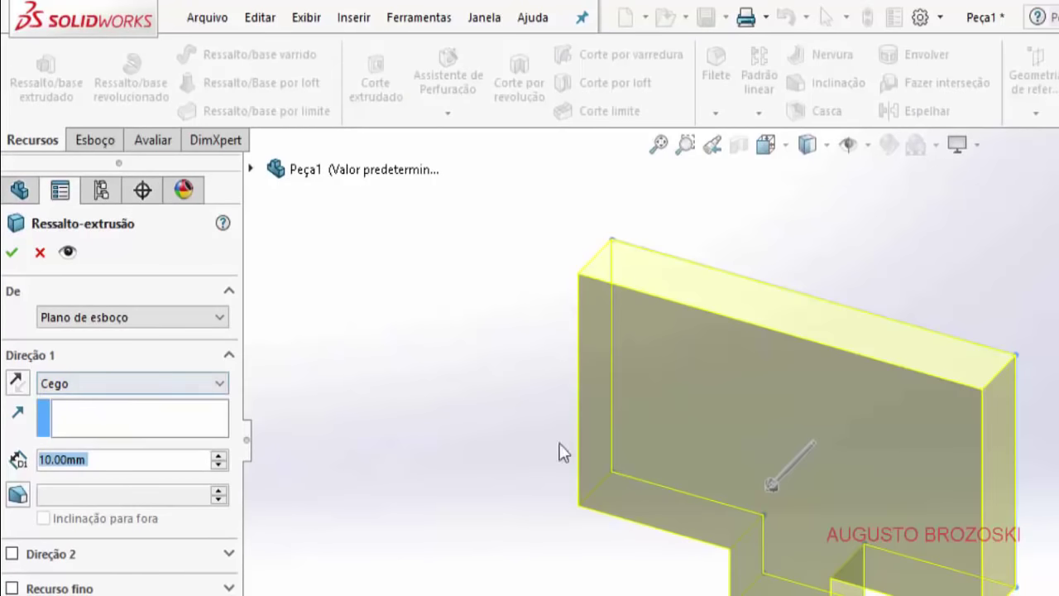
left_click(18, 383)
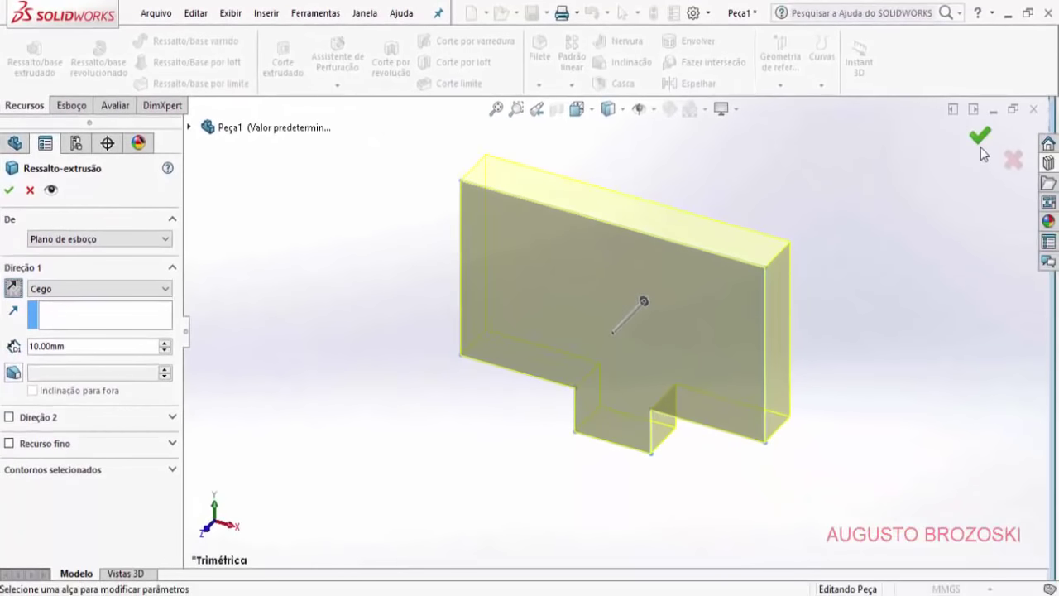
left_click(979, 137)
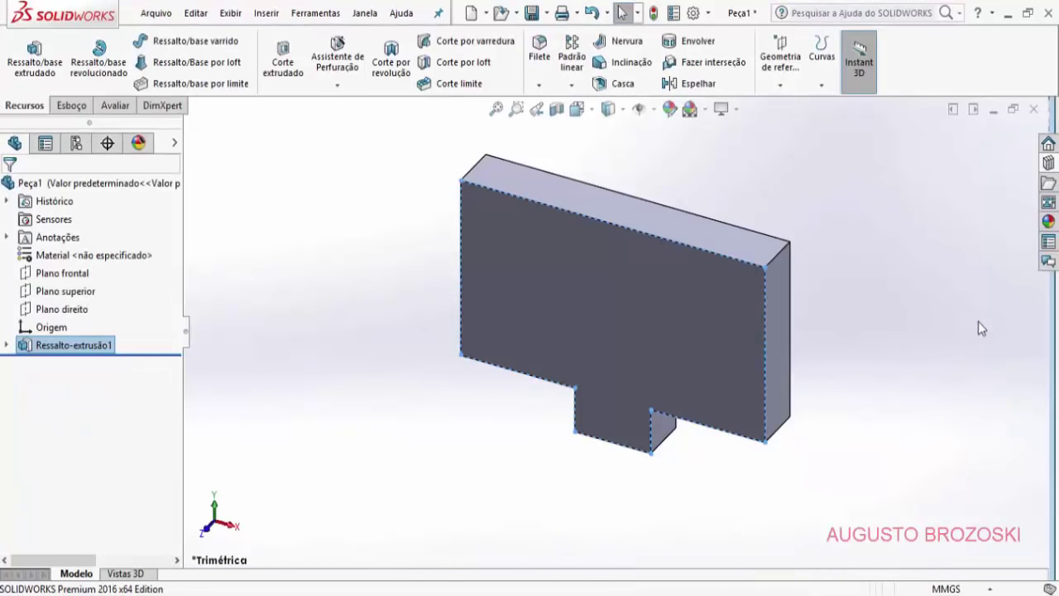
Step: Open a new sketch on the plate's front face and set the view Normal To it
left_click(907, 433)
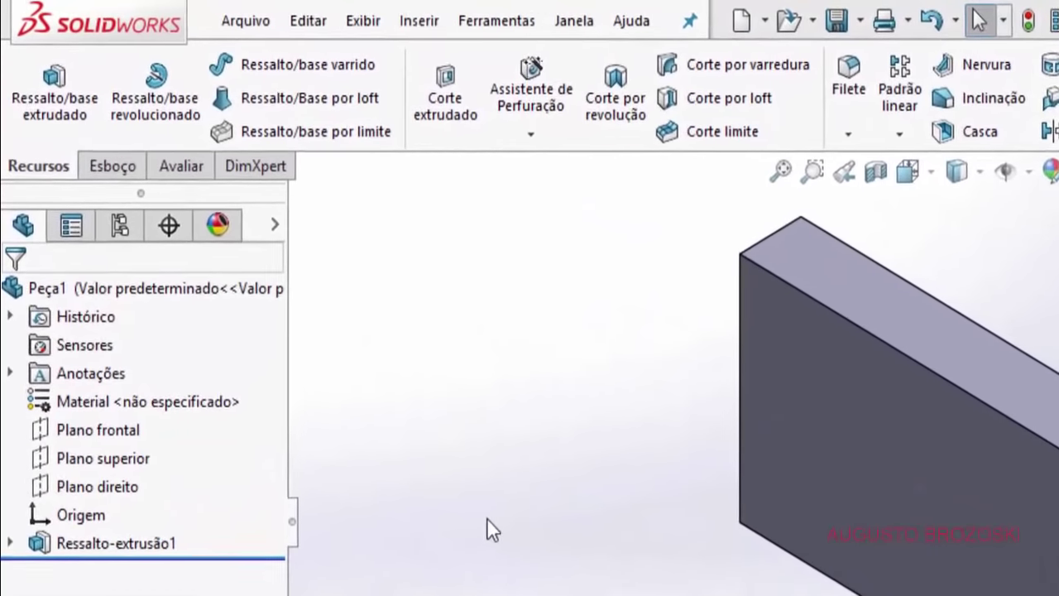
left_click(112, 172)
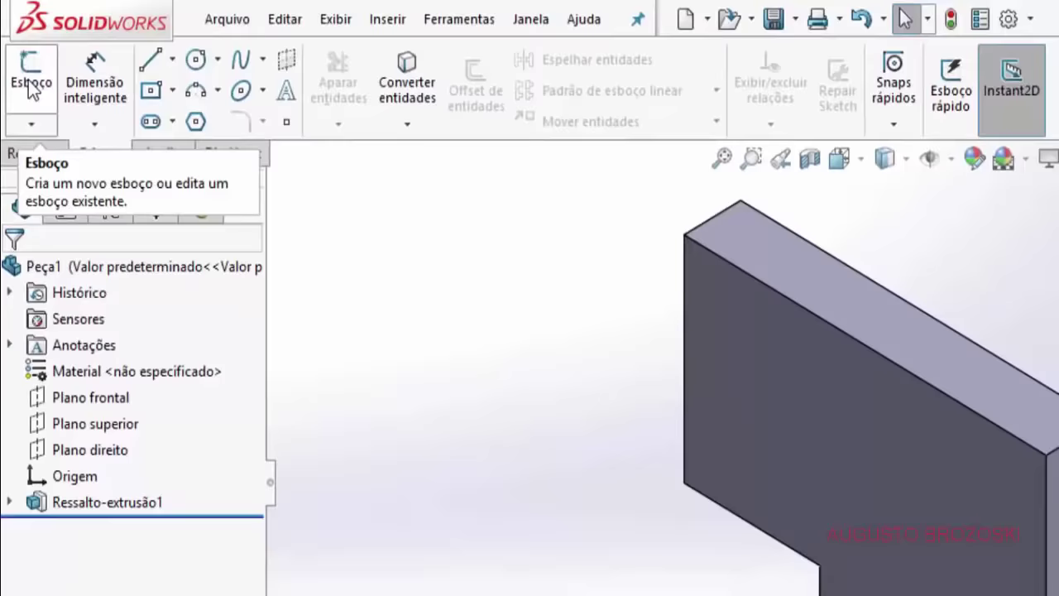
left_click(33, 91)
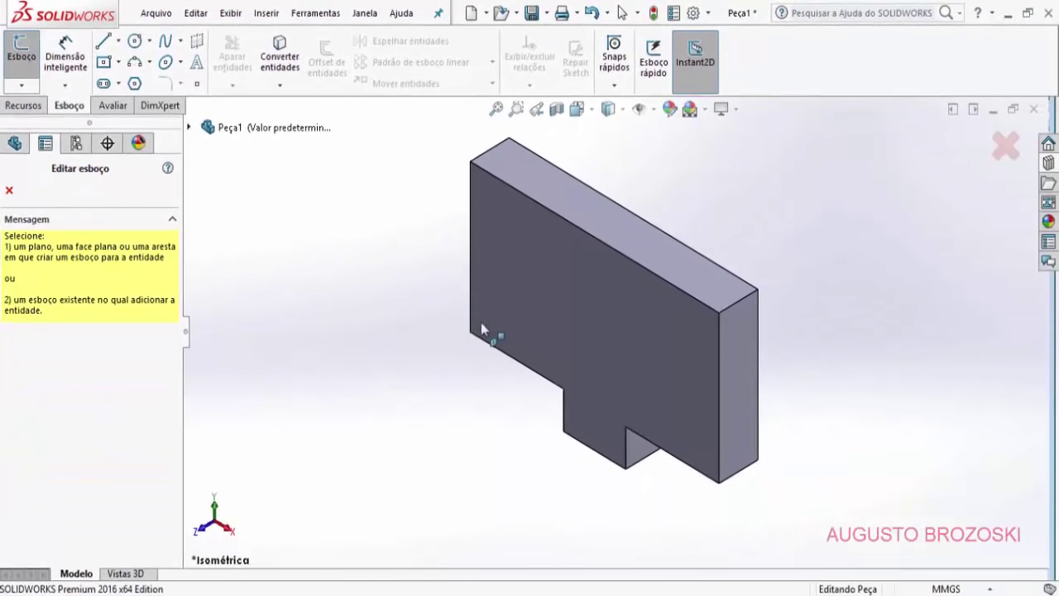
left_click(579, 277)
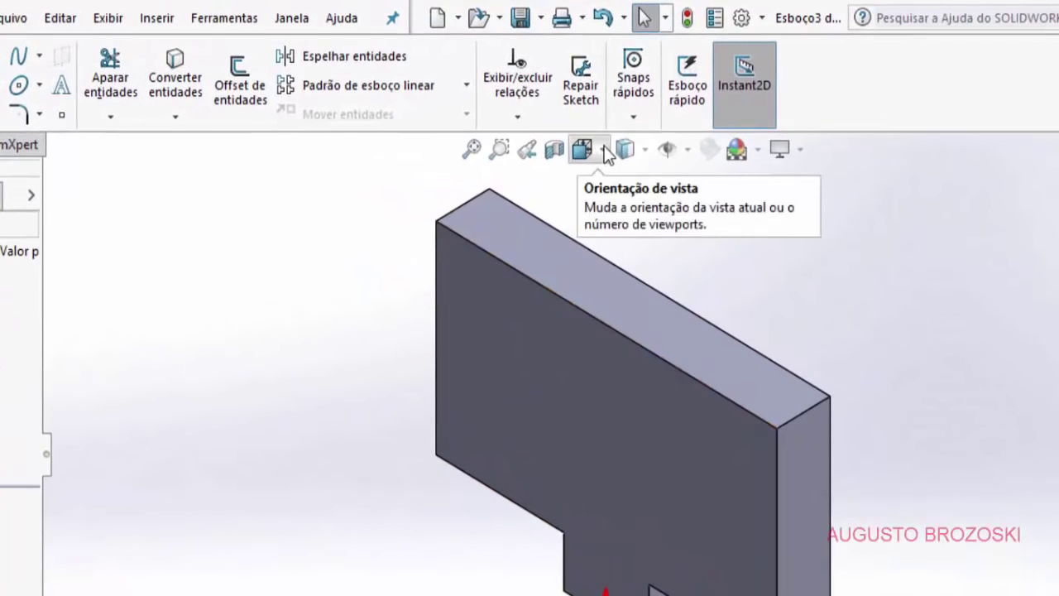
left_click(605, 152)
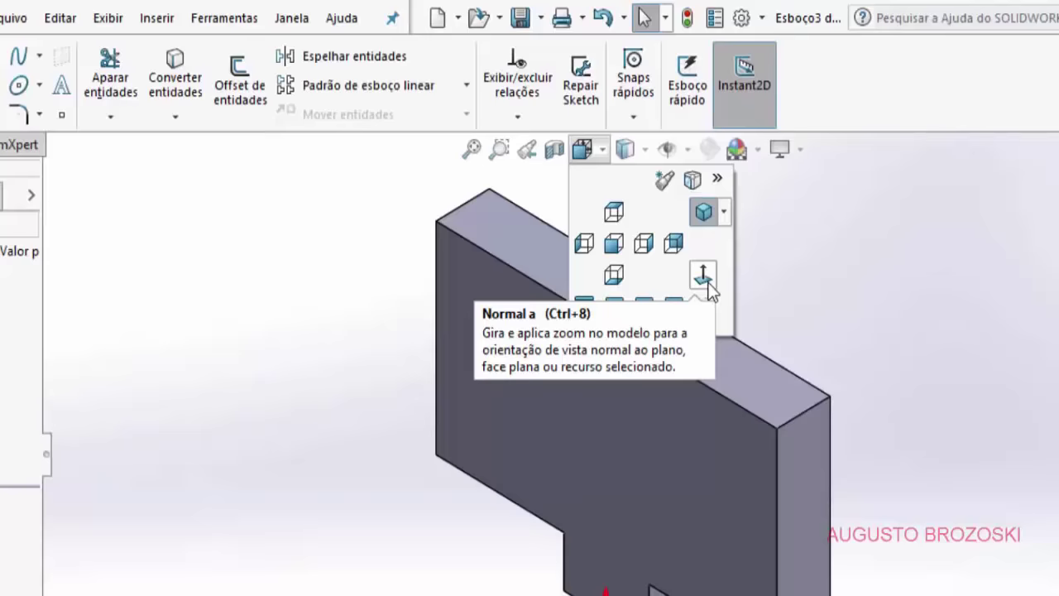
left_click(703, 277)
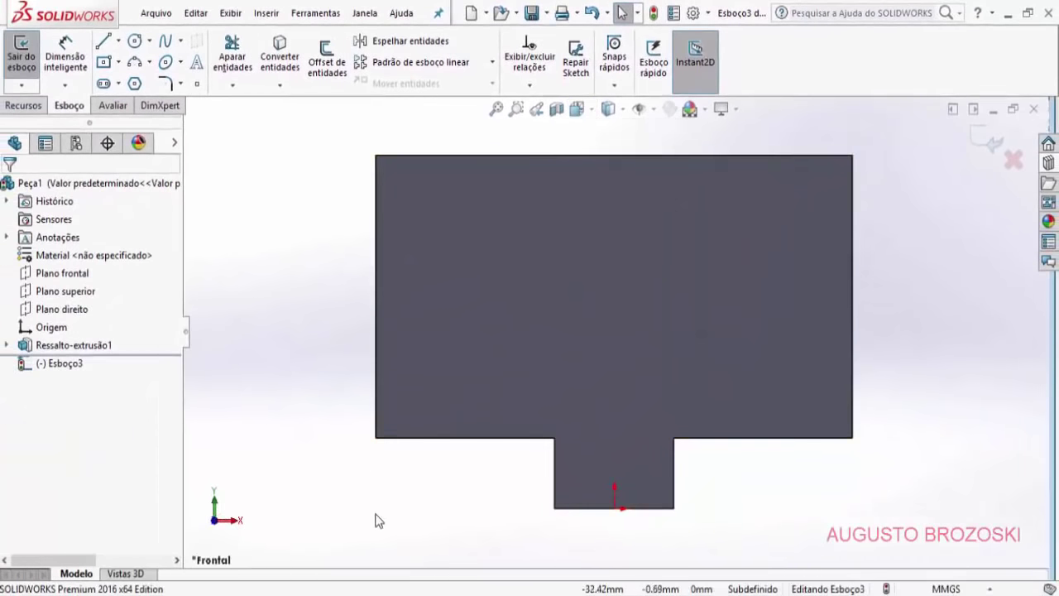
Step: Draw a vertical construction centerline upward from the origin
left_click(118, 41)
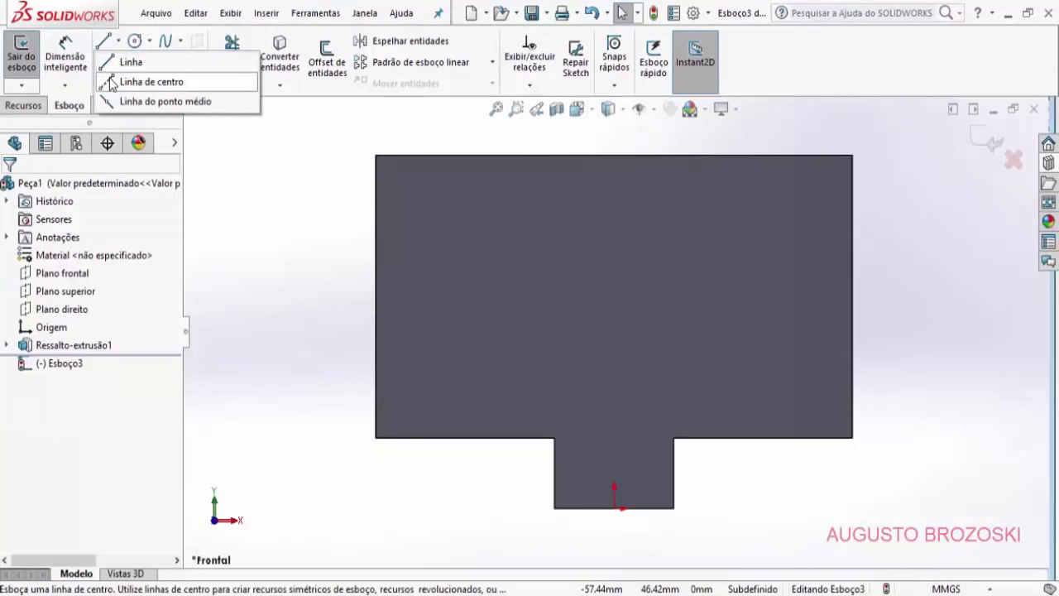
left_click(124, 82)
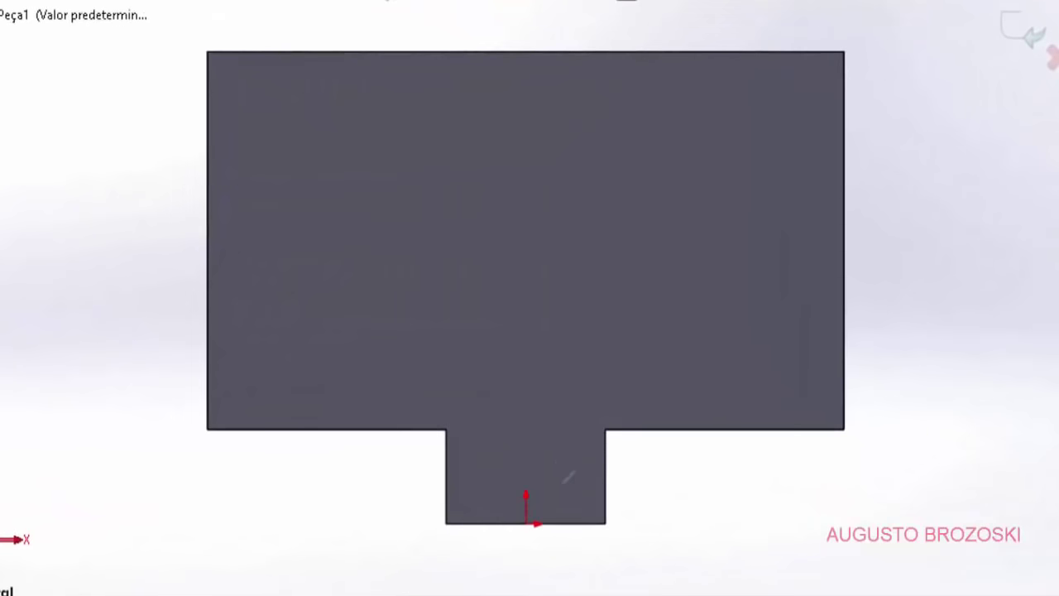
left_click(526, 523)
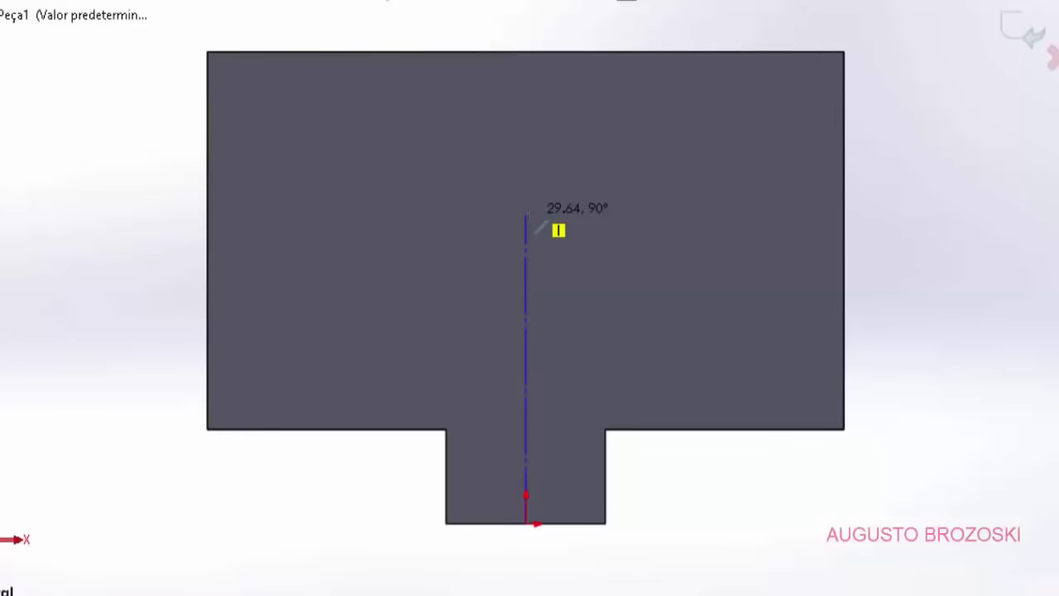
left_click(527, 214)
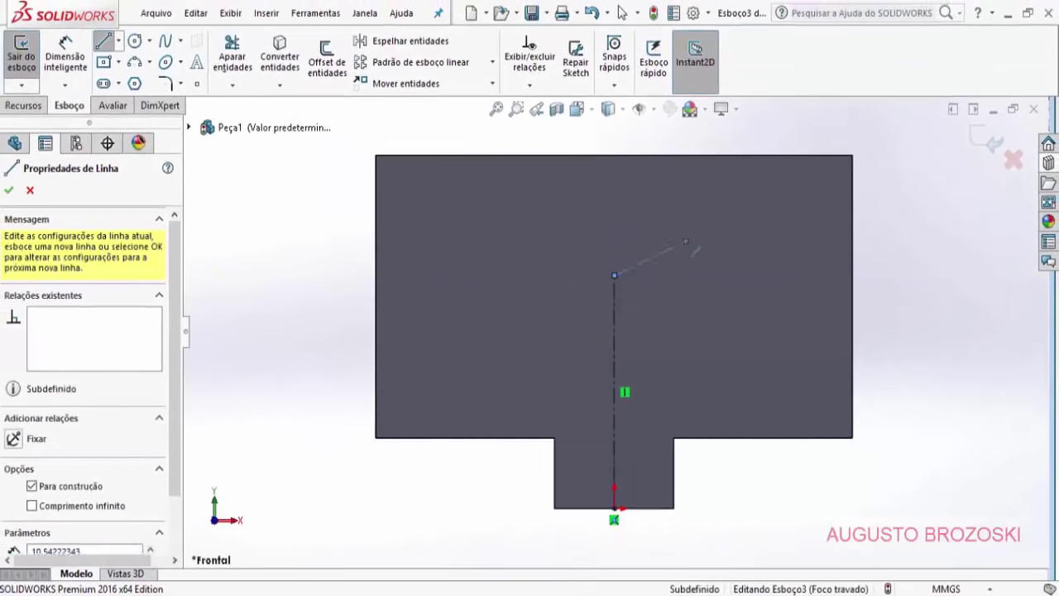
key("Escape")
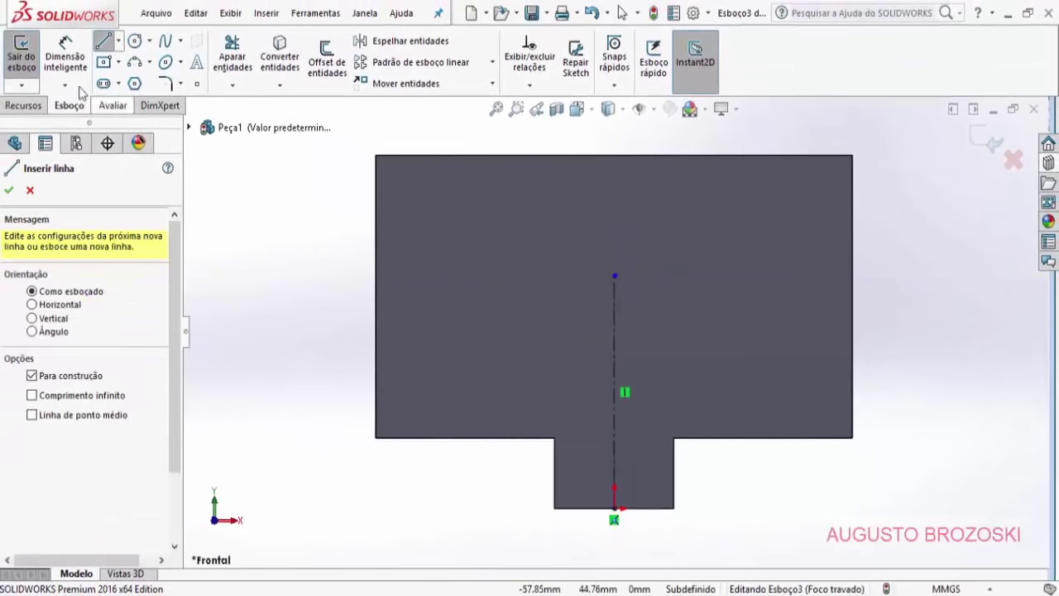
Step: Dimension the centerline length to 29 mm
left_click(66, 56)
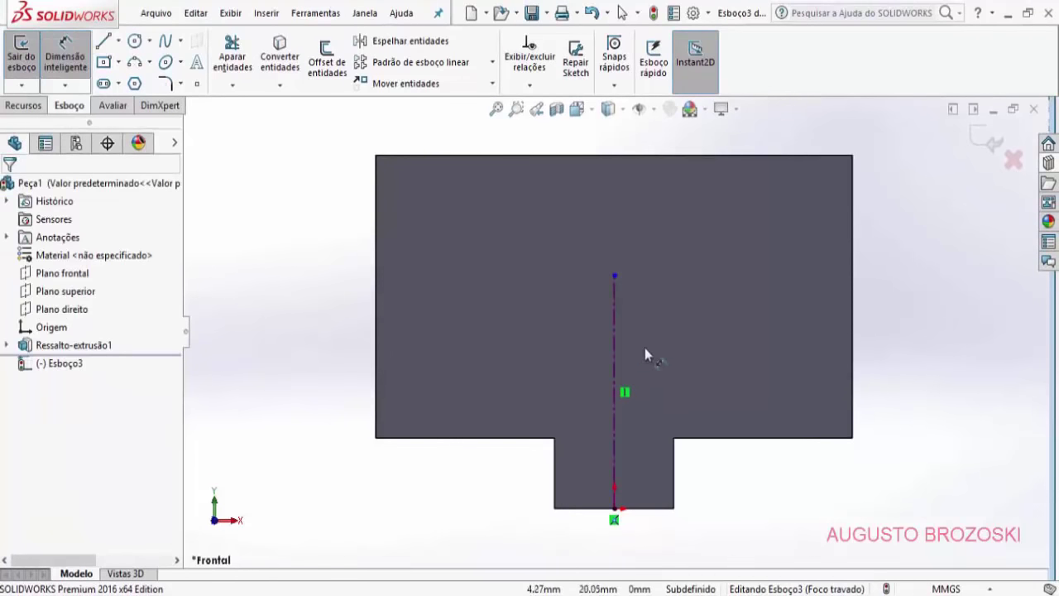
left_click(619, 337)
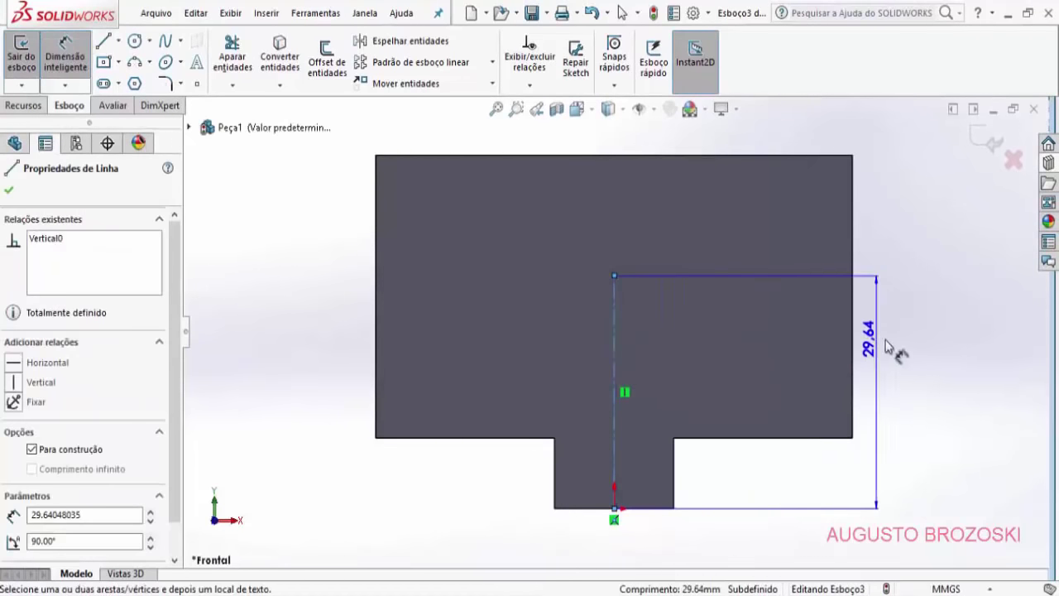
left_click(925, 349)
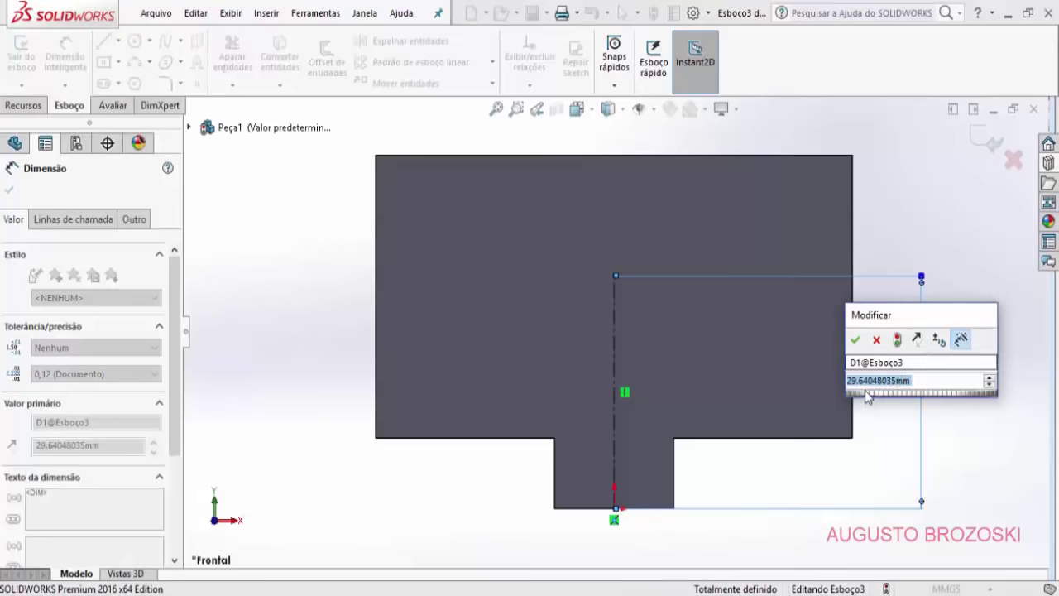
type("29")
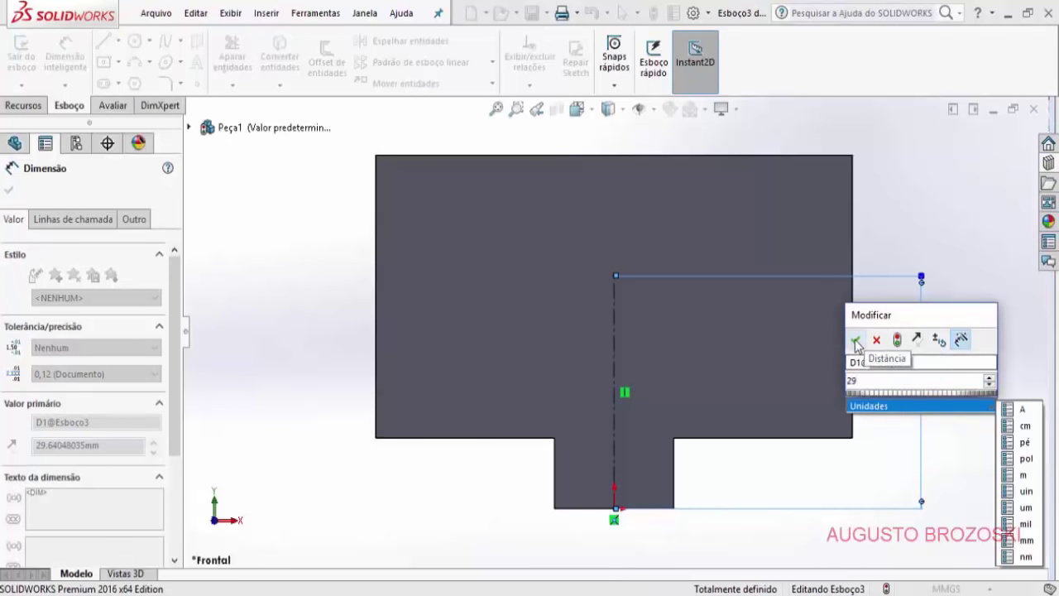
left_click(856, 341)
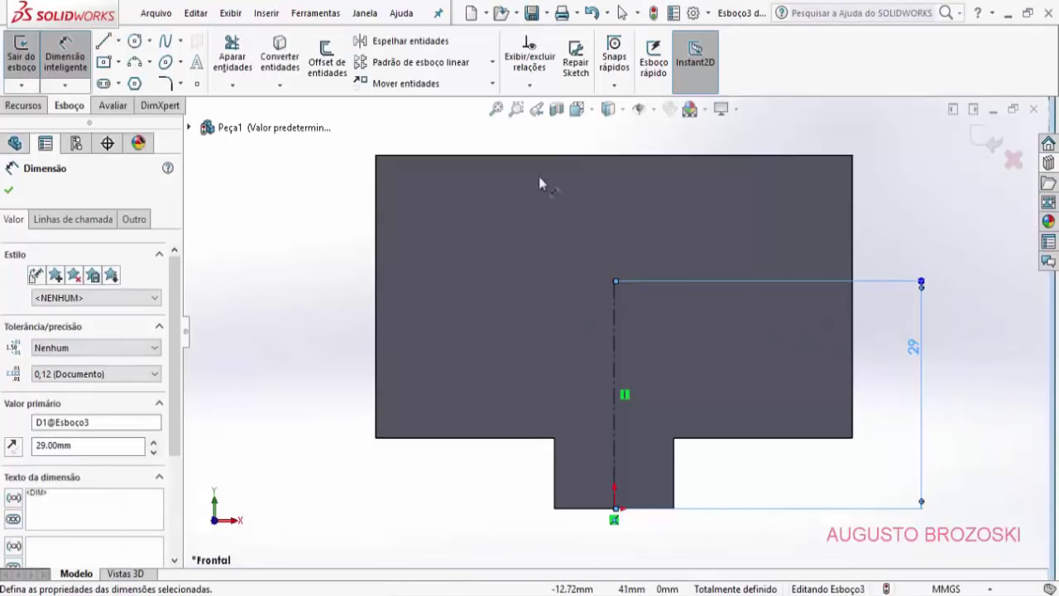
left_click(134, 41)
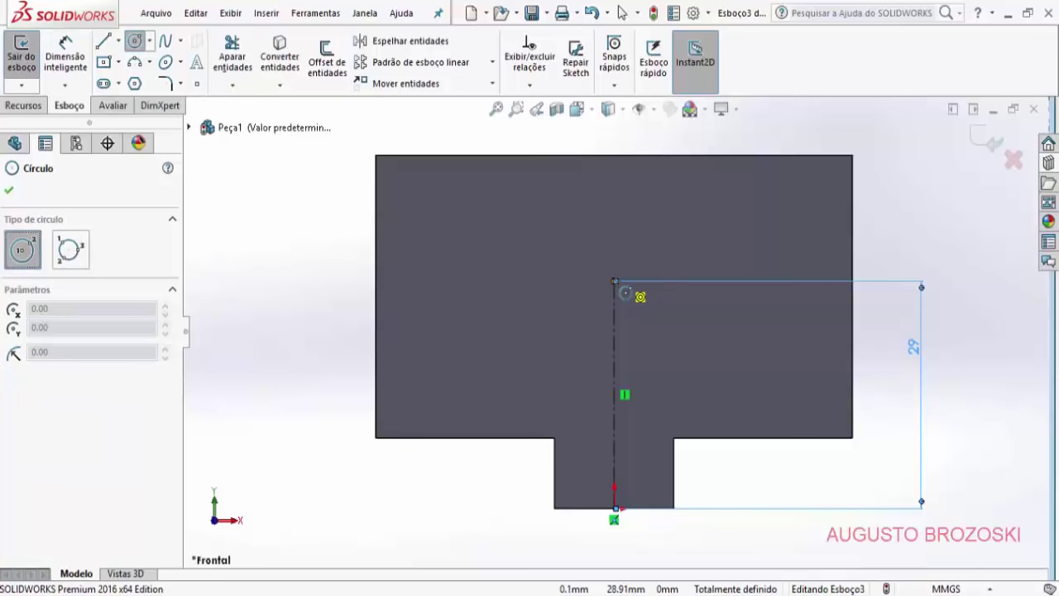
Step: Place a 16 mm radius circle centred at the 29 mm centerline's upper endpoint
left_click(614, 282)
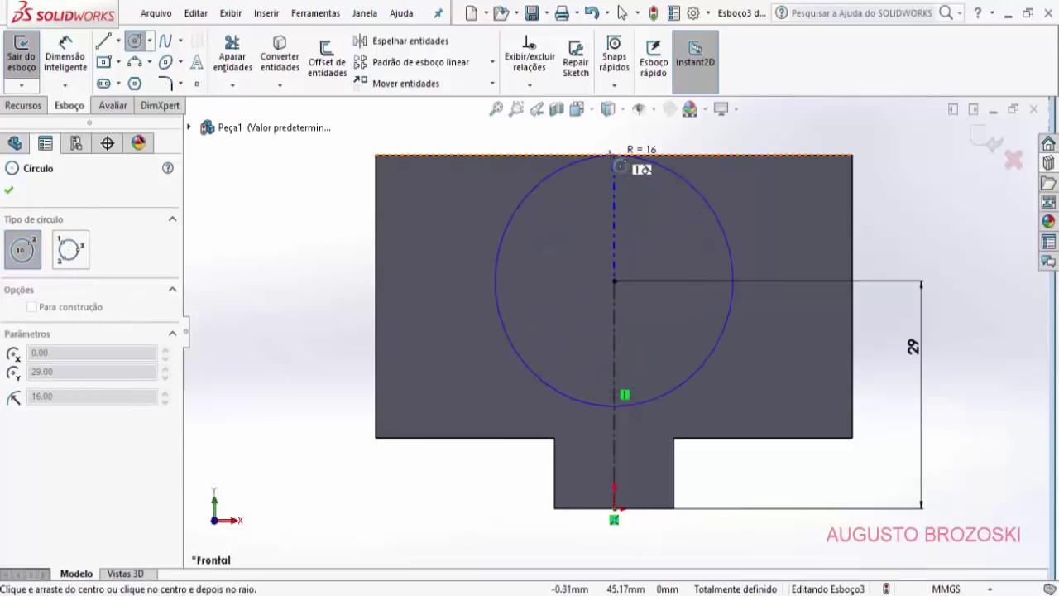
left_click(625, 166)
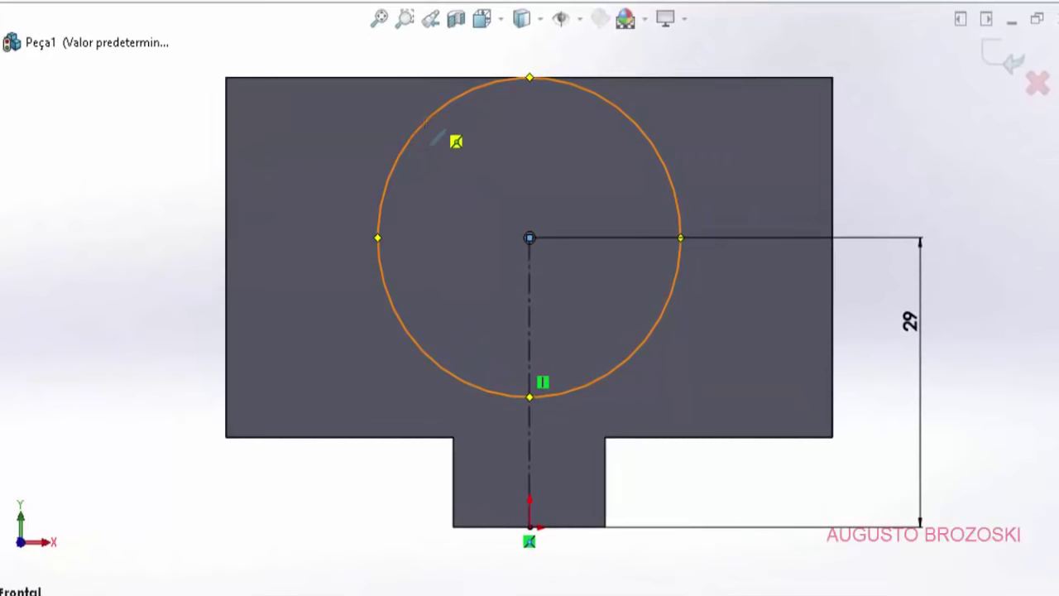
Step: Draw the line chain: tangent slanted lines from the circle, side ledges, plate edges and bottom tab
left_click(394, 170)
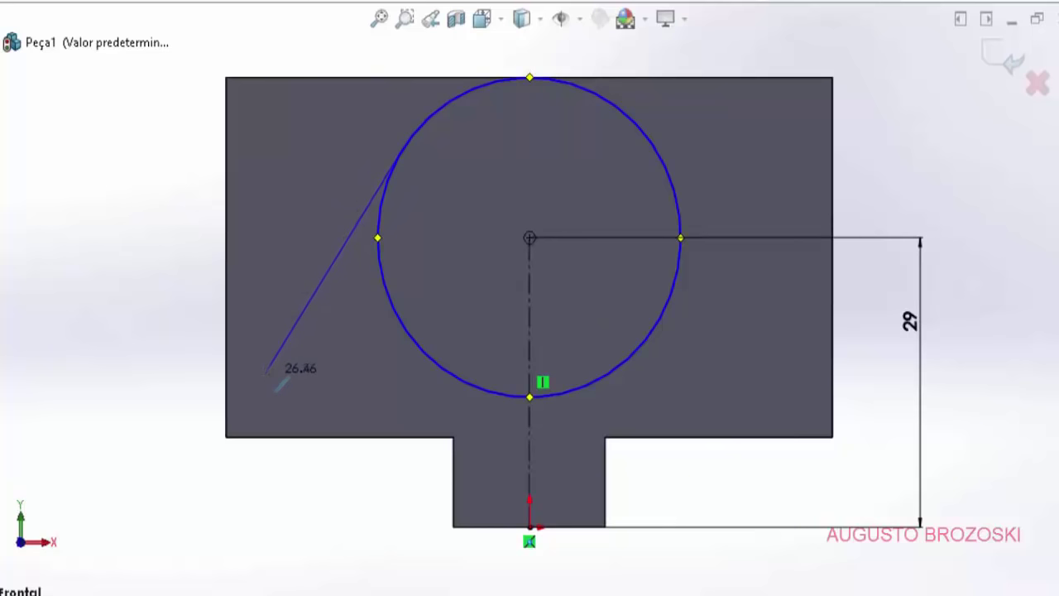
left_click(271, 362)
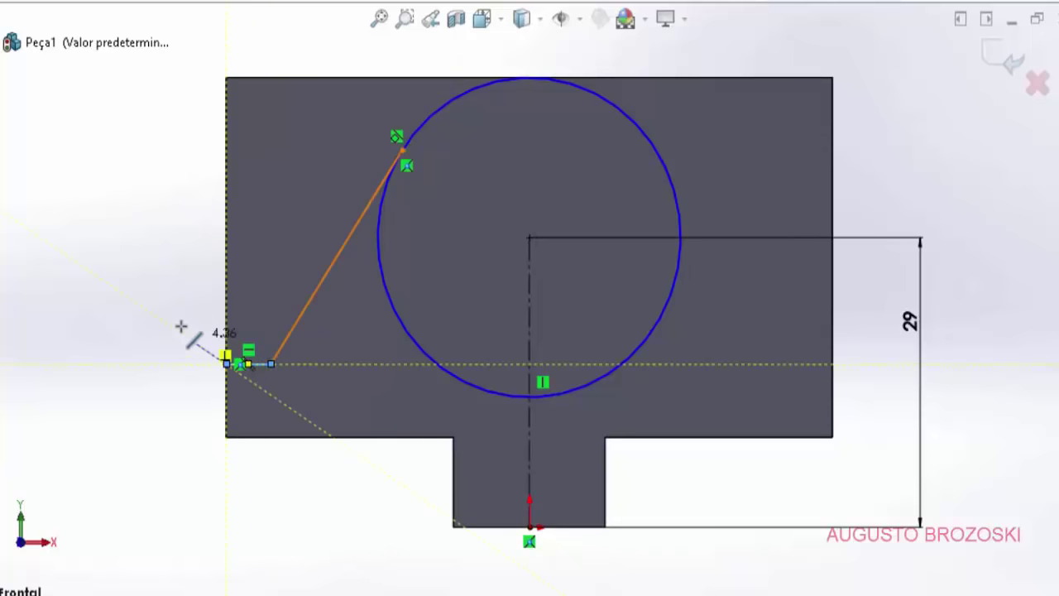
left_click(227, 363)
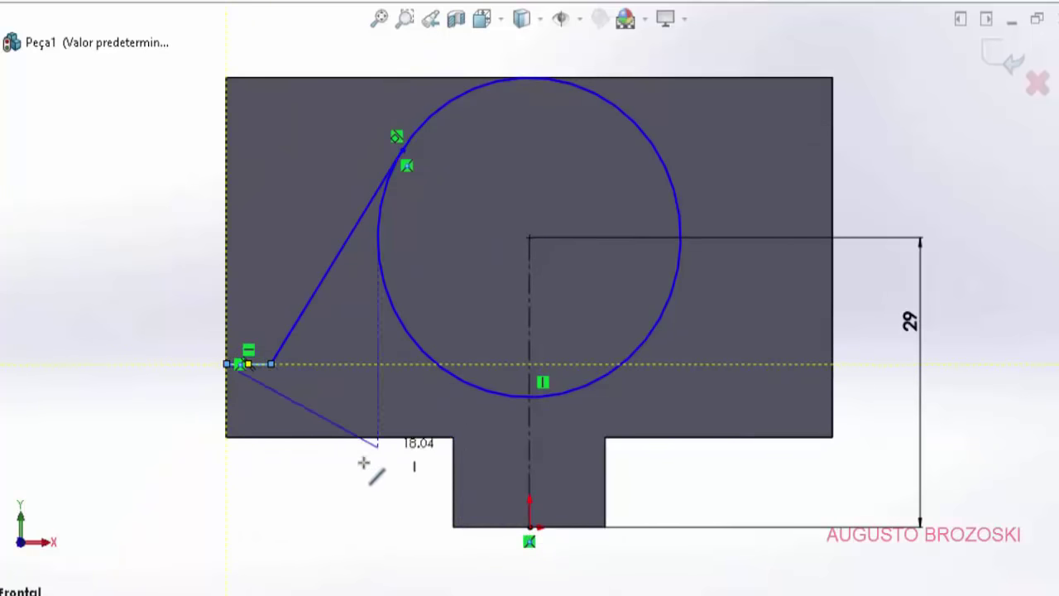
left_click(227, 437)
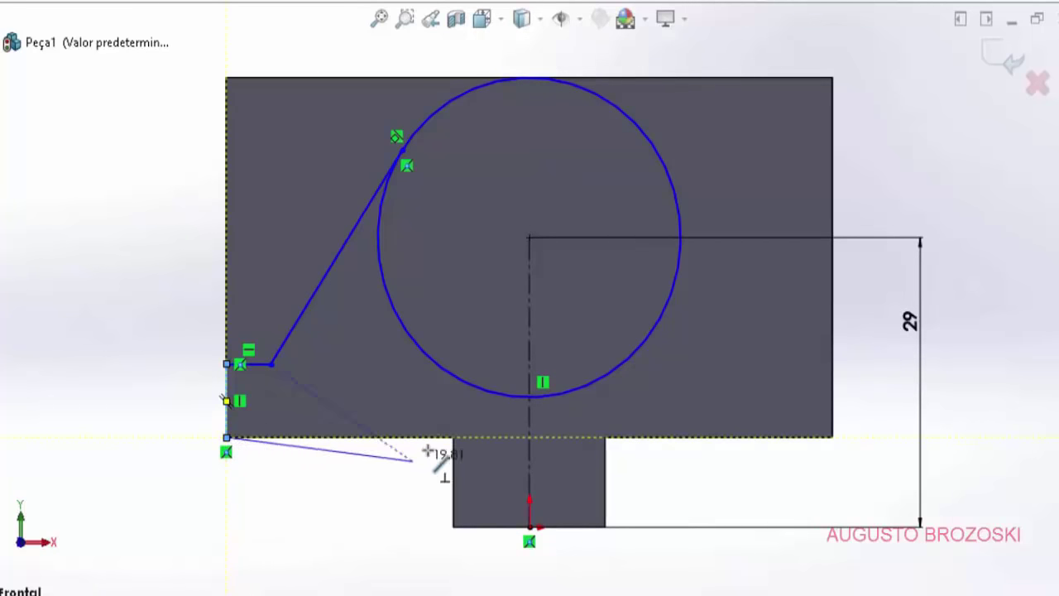
left_click(454, 437)
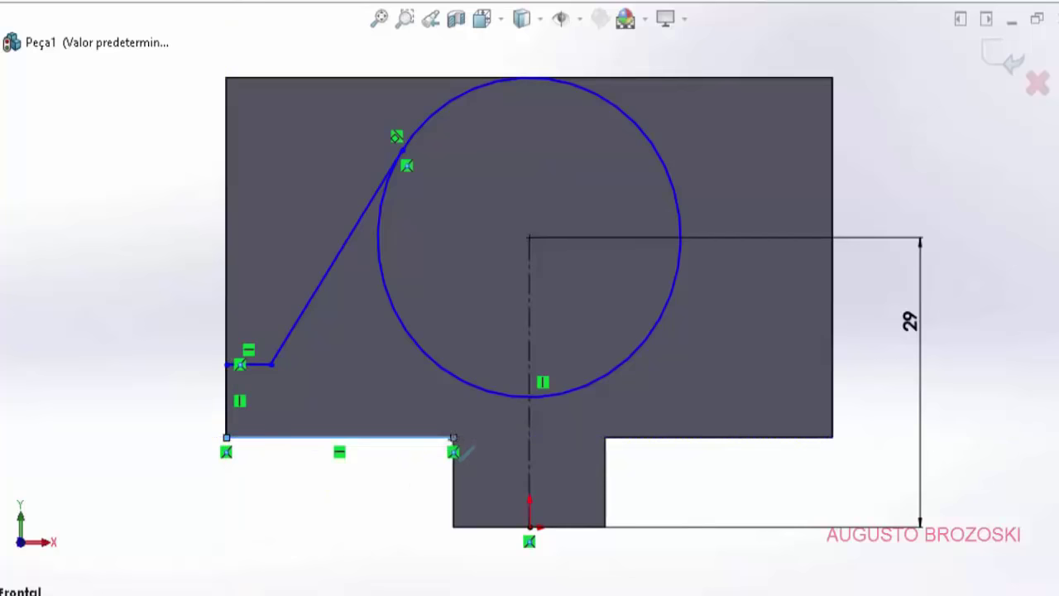
left_click(453, 526)
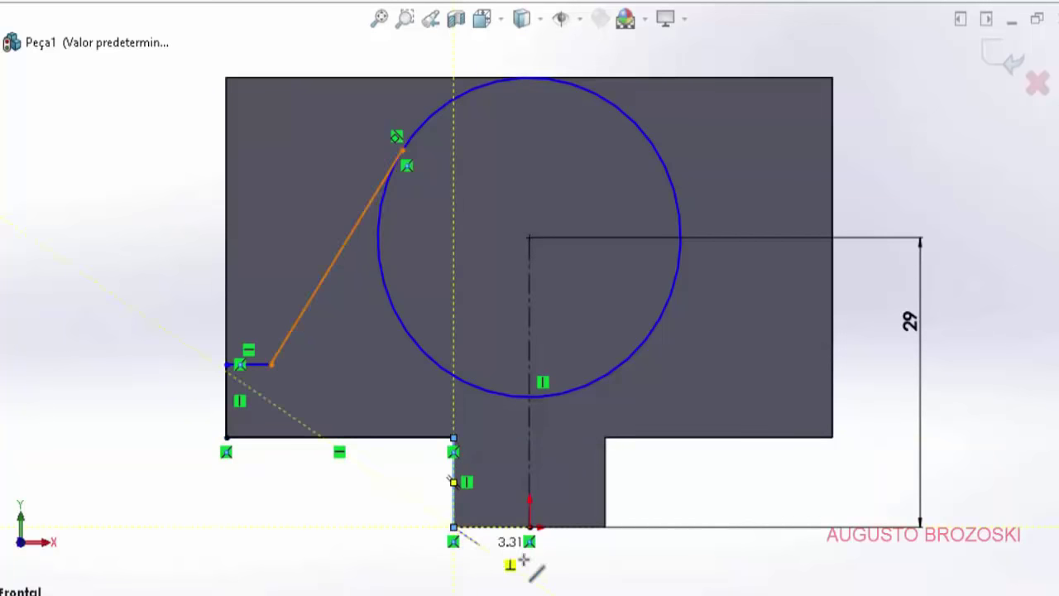
left_click(604, 526)
left_click(605, 437)
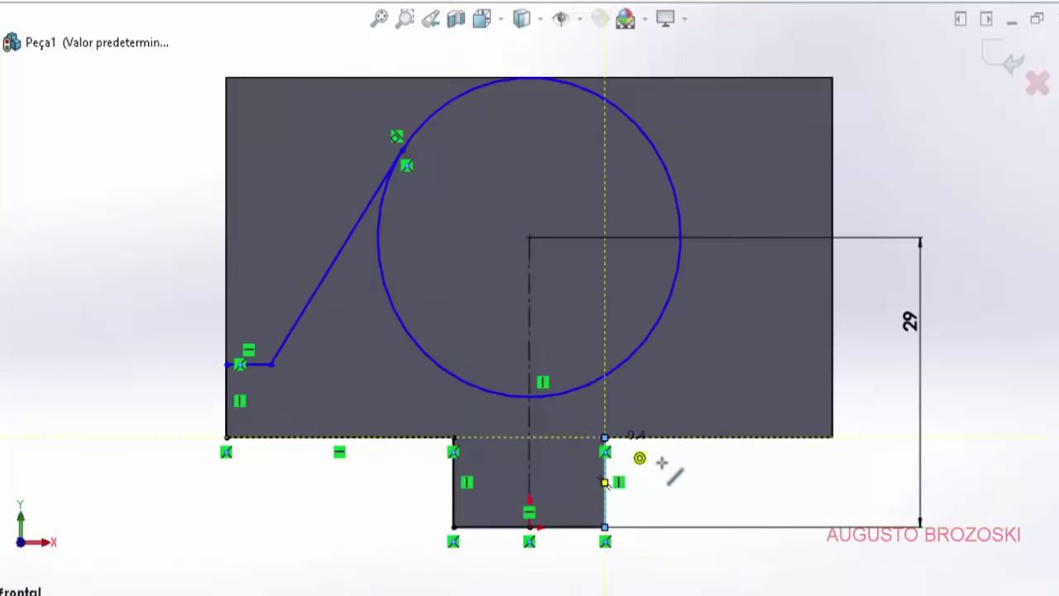
left_click(831, 437)
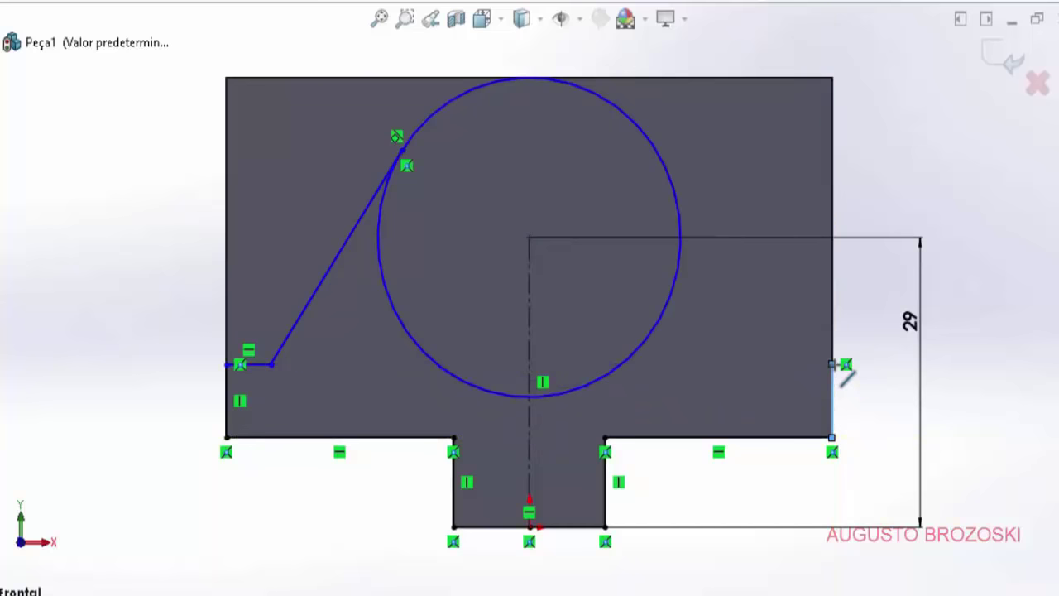
left_click(832, 362)
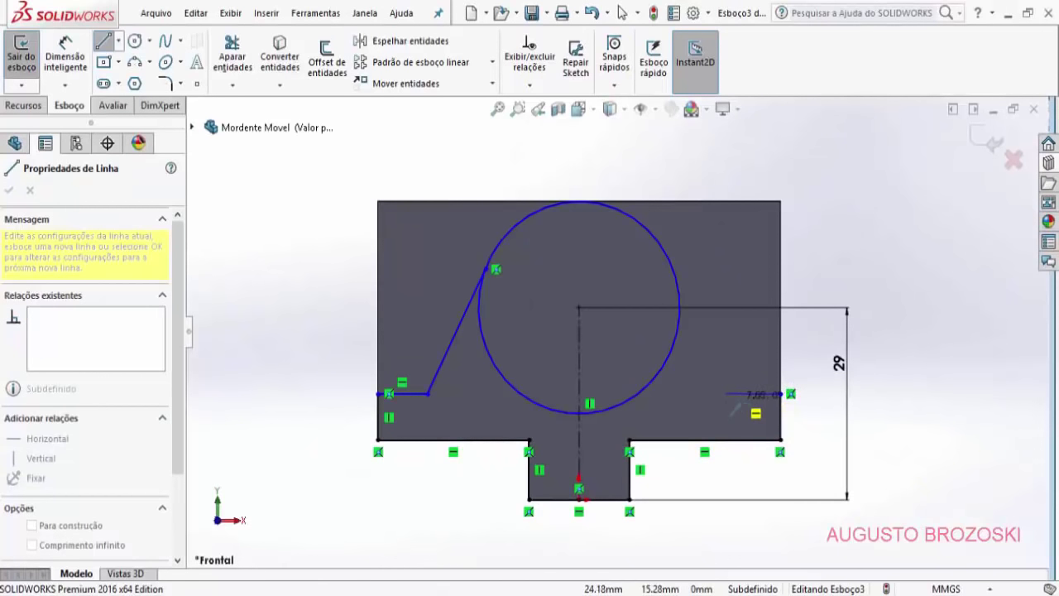
left_click(749, 393)
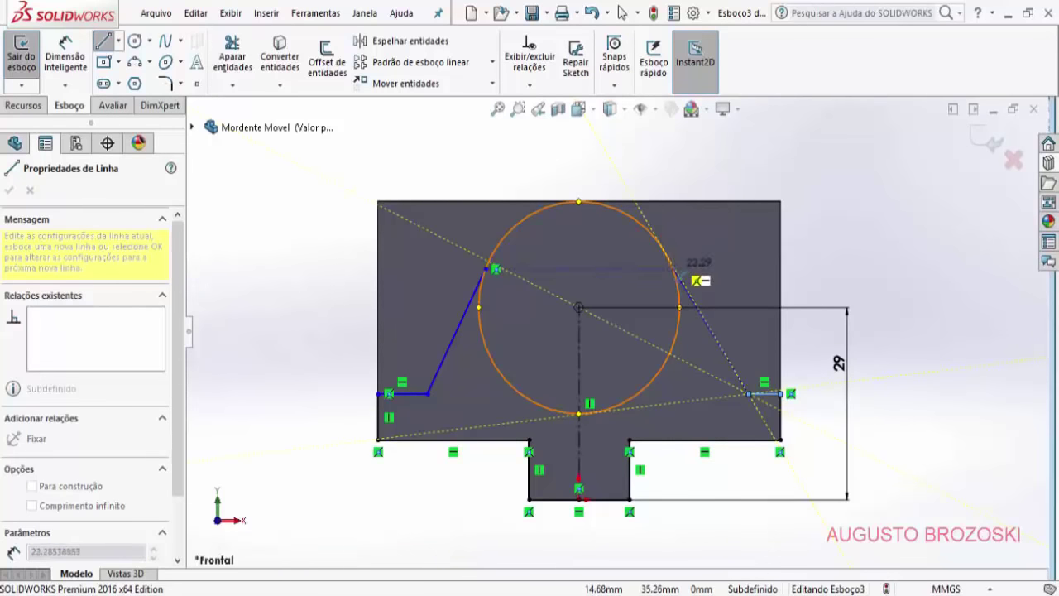
left_click(671, 267)
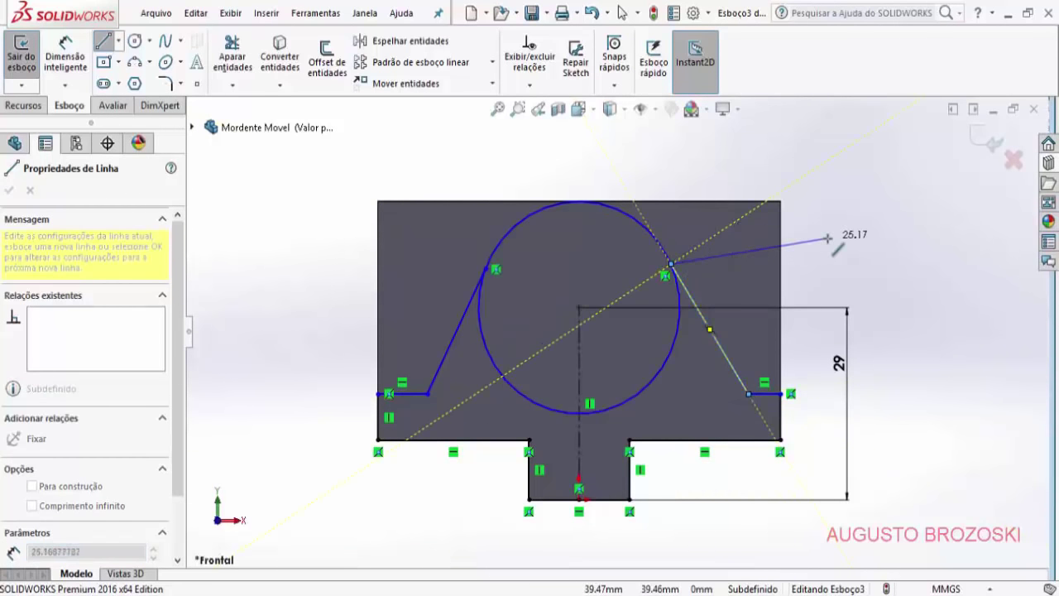
key("Escape")
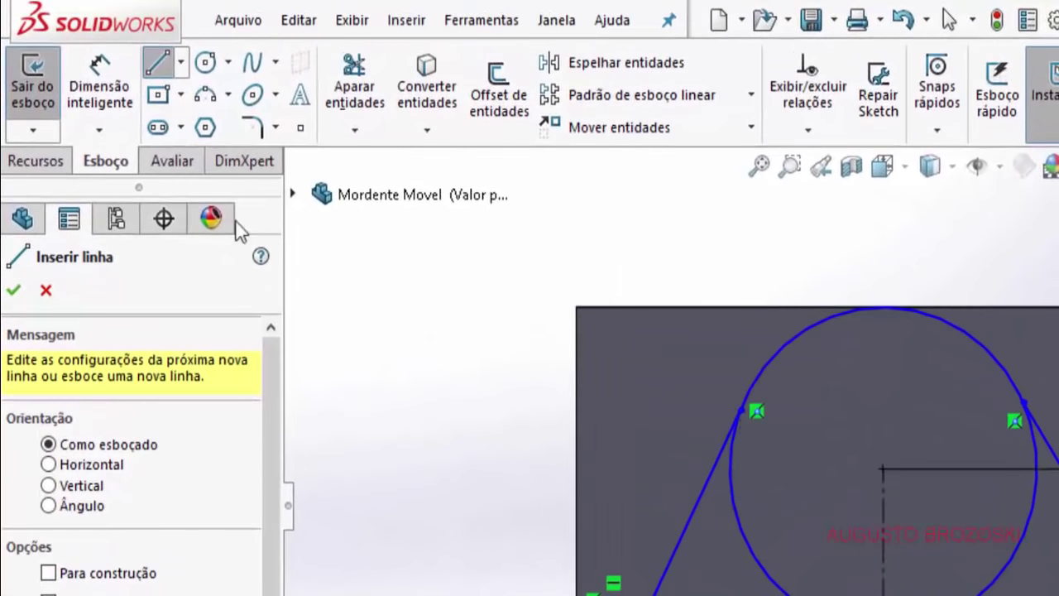
Step: Trim away both lower arcs of the circle with Aparar entidades
left_click(305, 83)
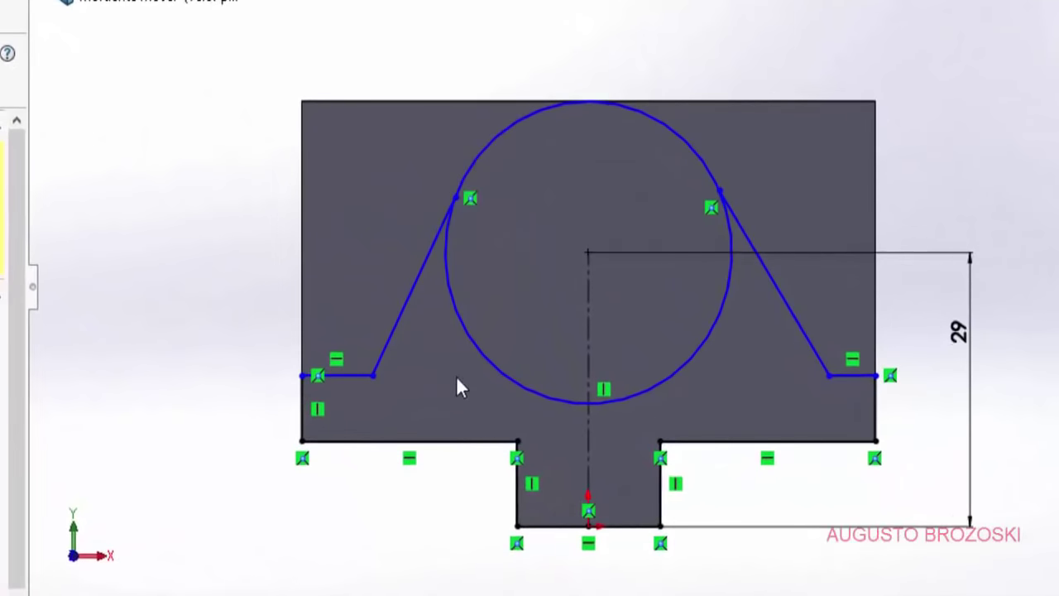
left_click_drag(457, 377, 507, 319)
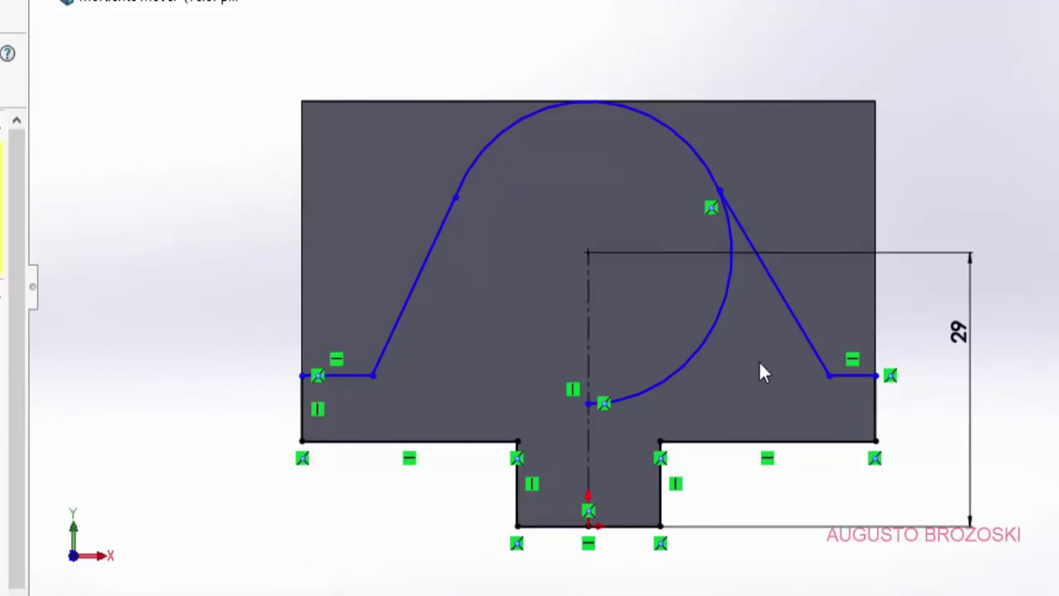
left_click_drag(736, 355, 696, 300)
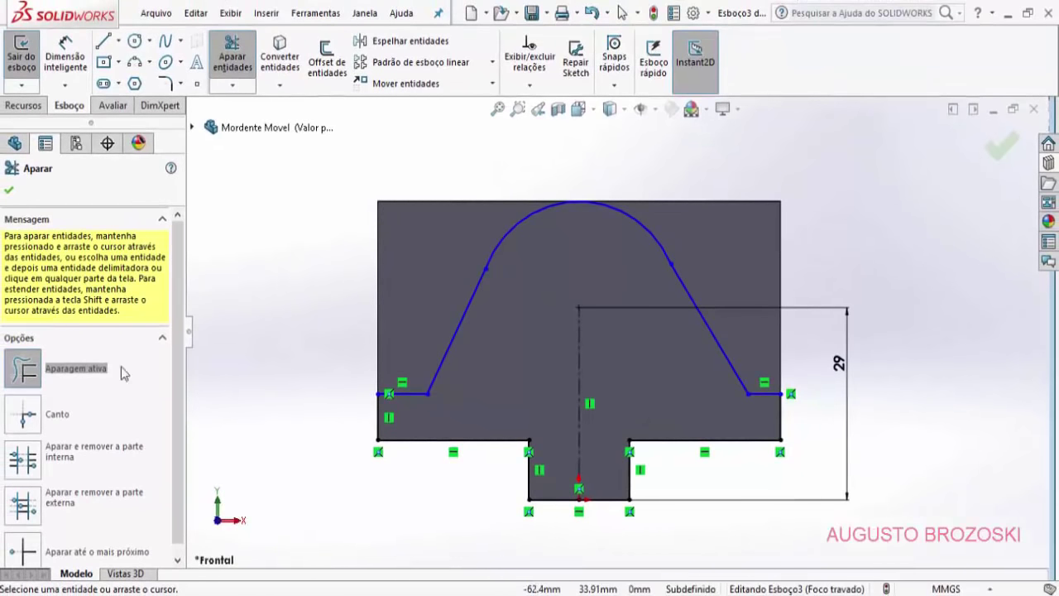
Step: Make the top arc tangent to the left slanted line
left_click(13, 191)
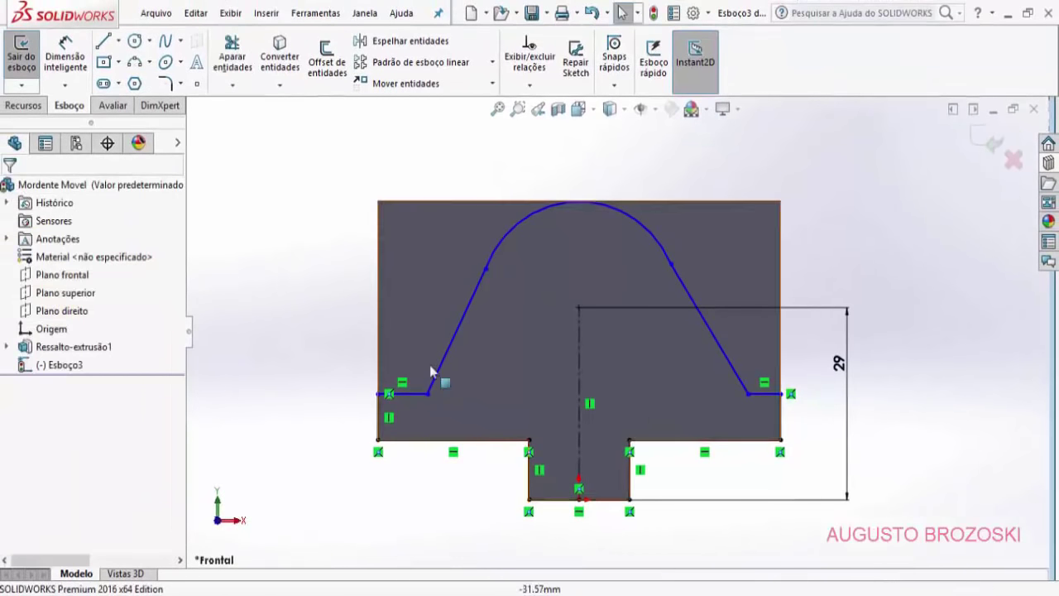
left_click(514, 229)
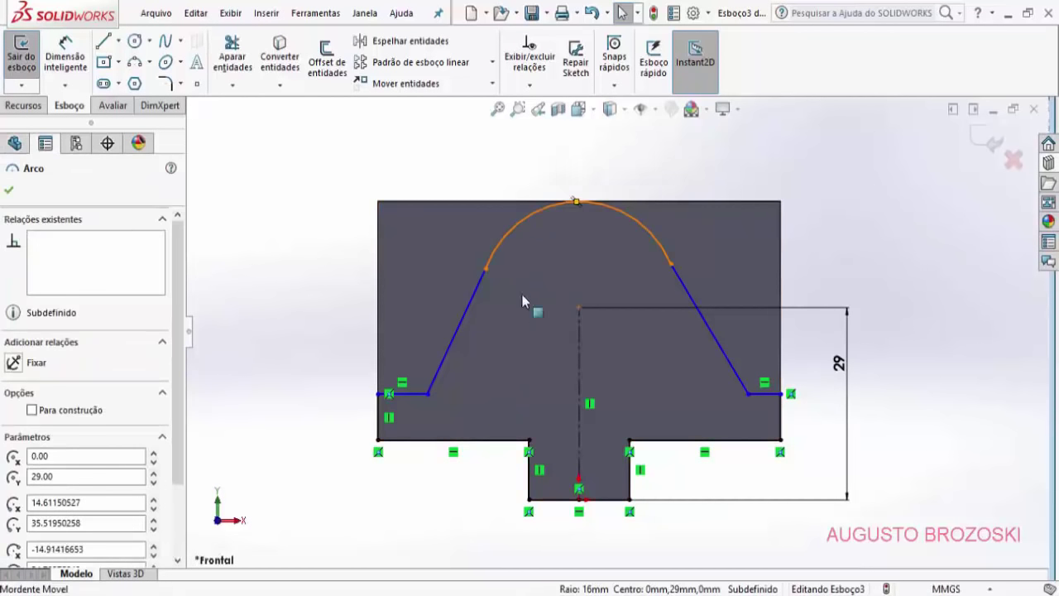
left_click(476, 293, "ctrl")
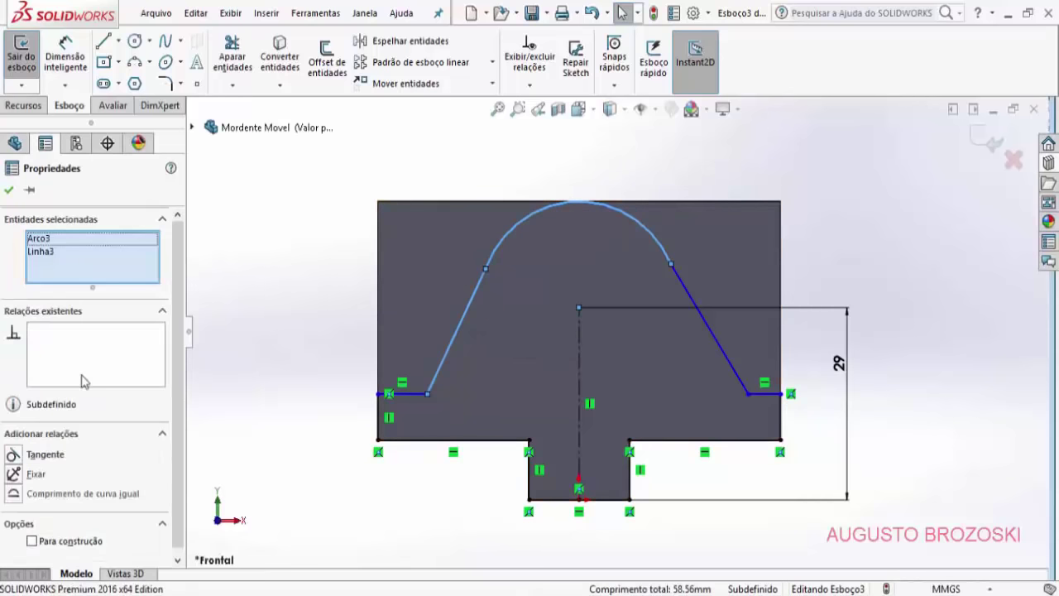
left_click(13, 455)
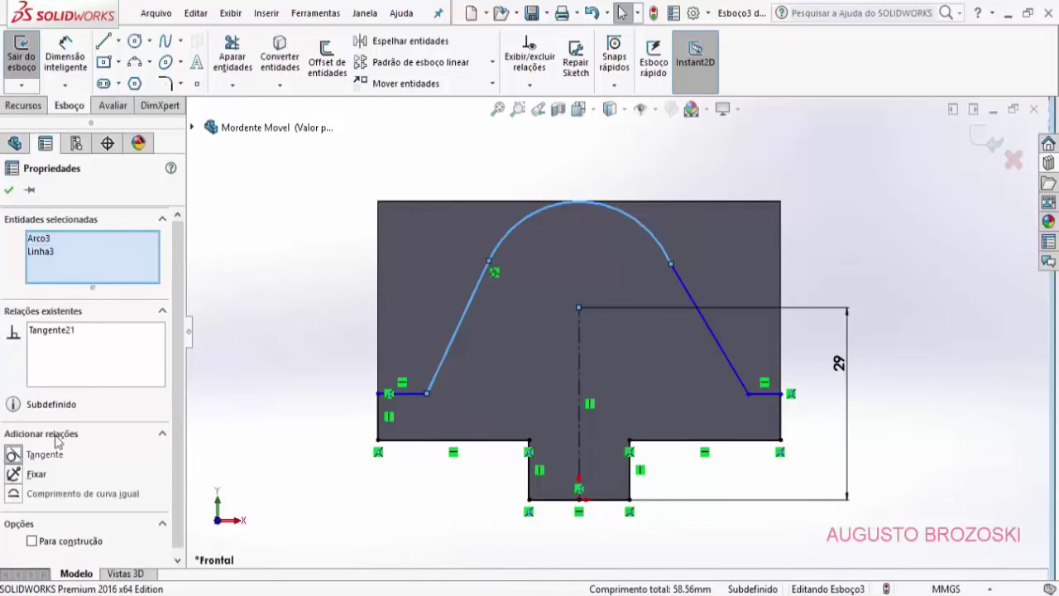
left_click(11, 190)
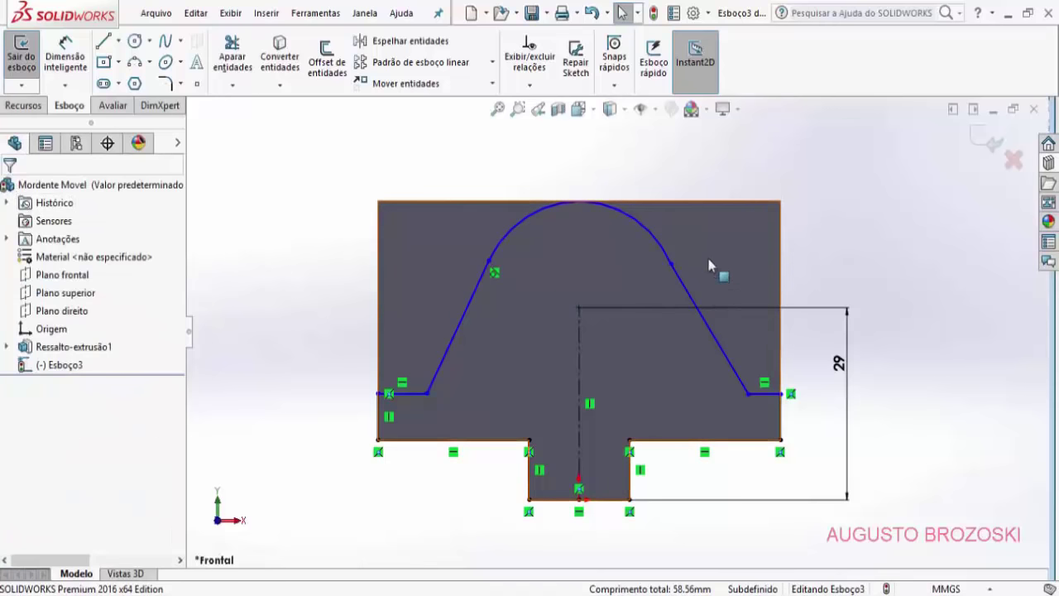
Step: Make the top arc tangent to the right slanted line as well
left_click(663, 245)
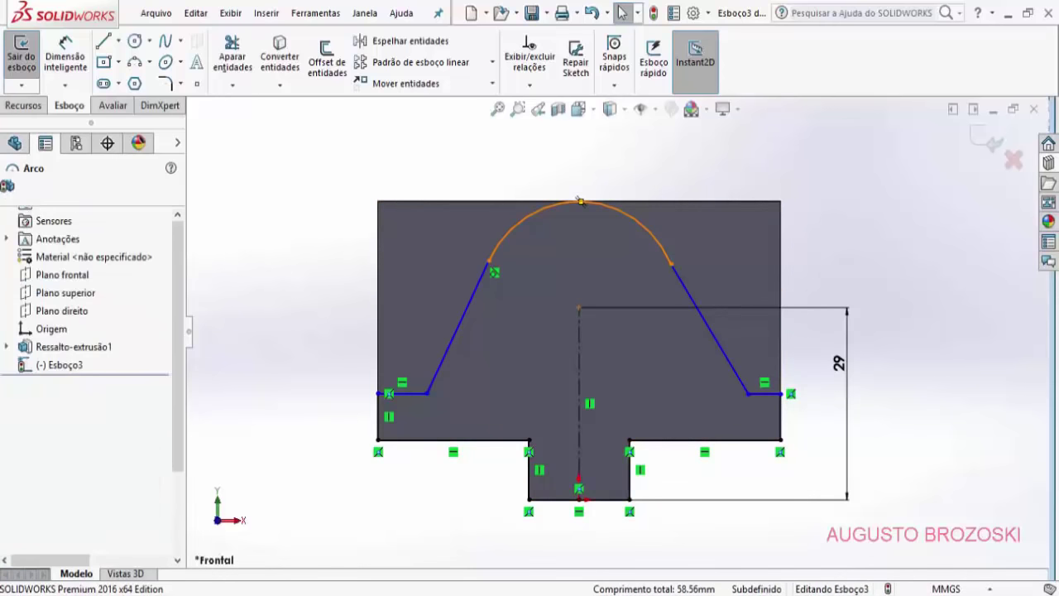
left_click(681, 285, "ctrl")
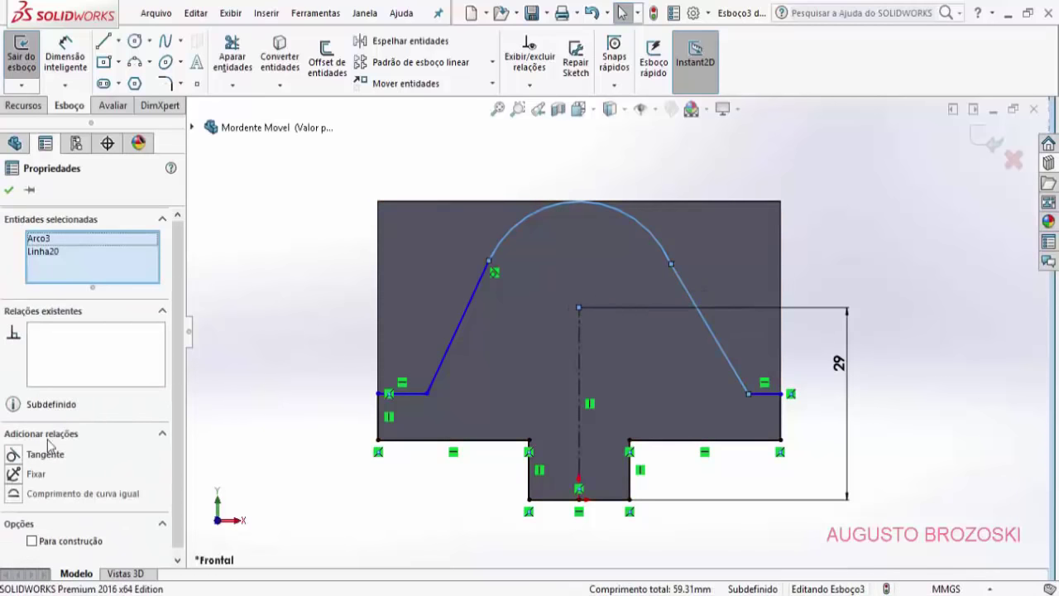
left_click(13, 455)
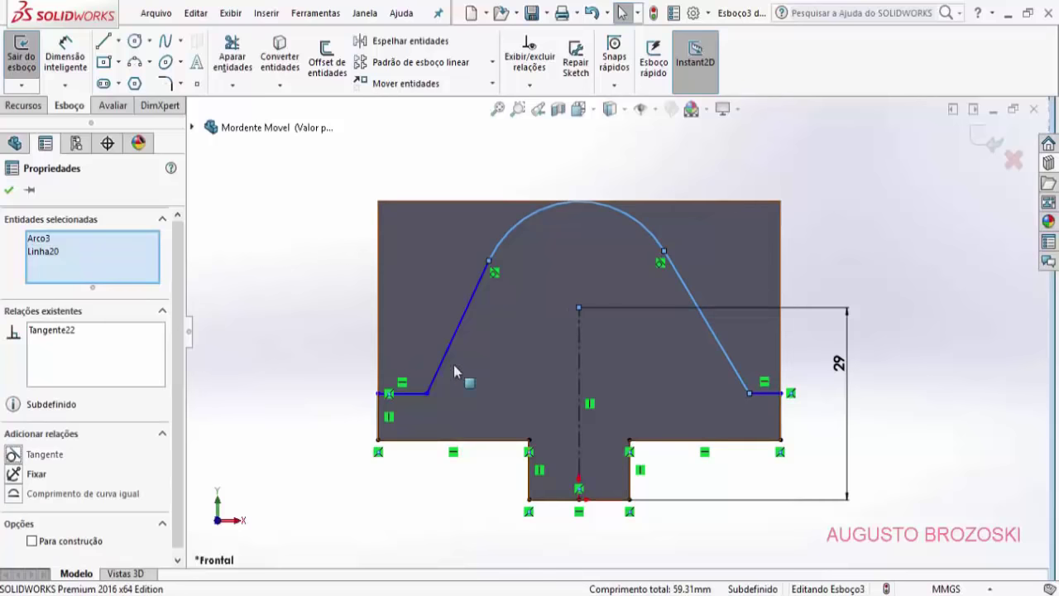
left_click(9, 188)
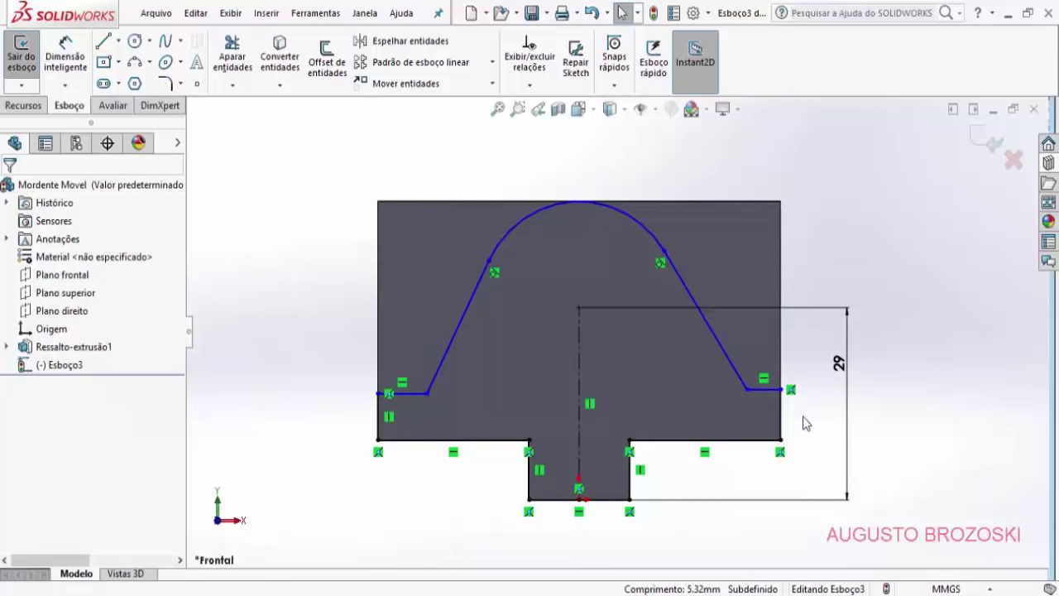
left_click(65, 56)
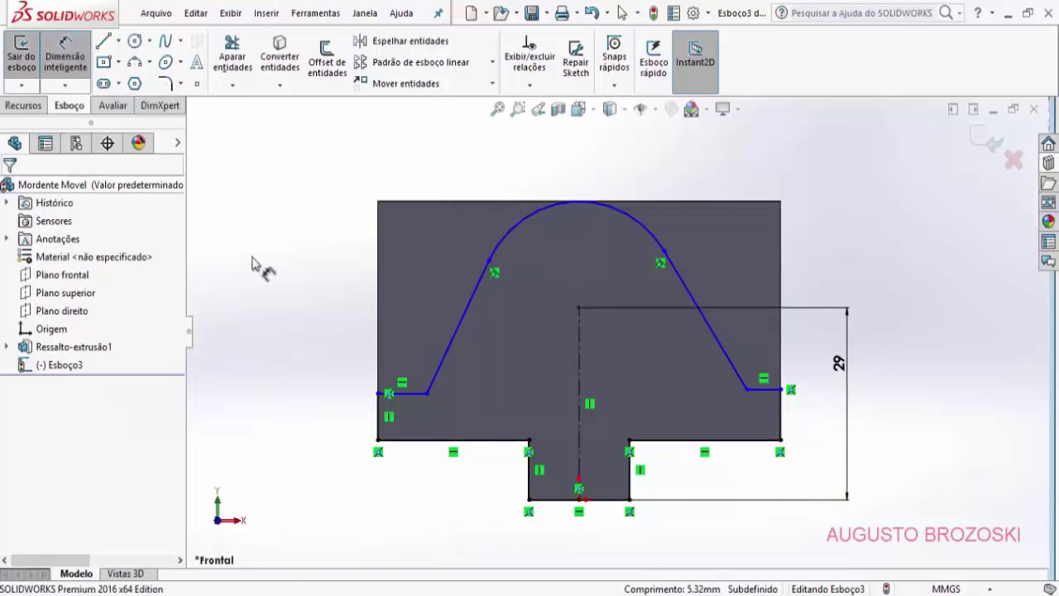
Step: Dimension the top arc to R16, after trying and undoing a 7 mm ledge height
left_click(776, 391)
left_click(777, 440)
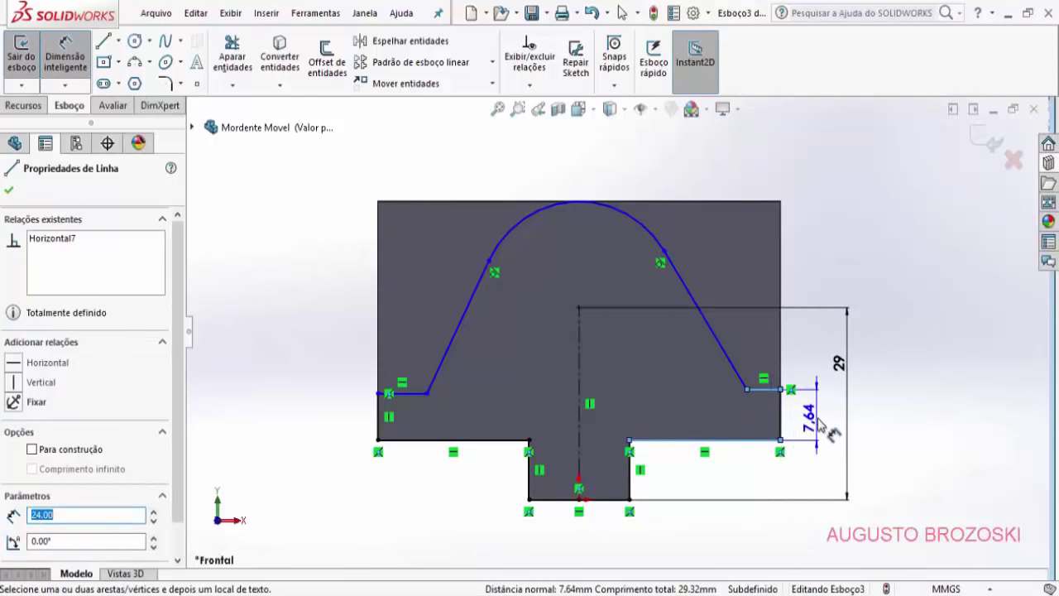
left_click(818, 424)
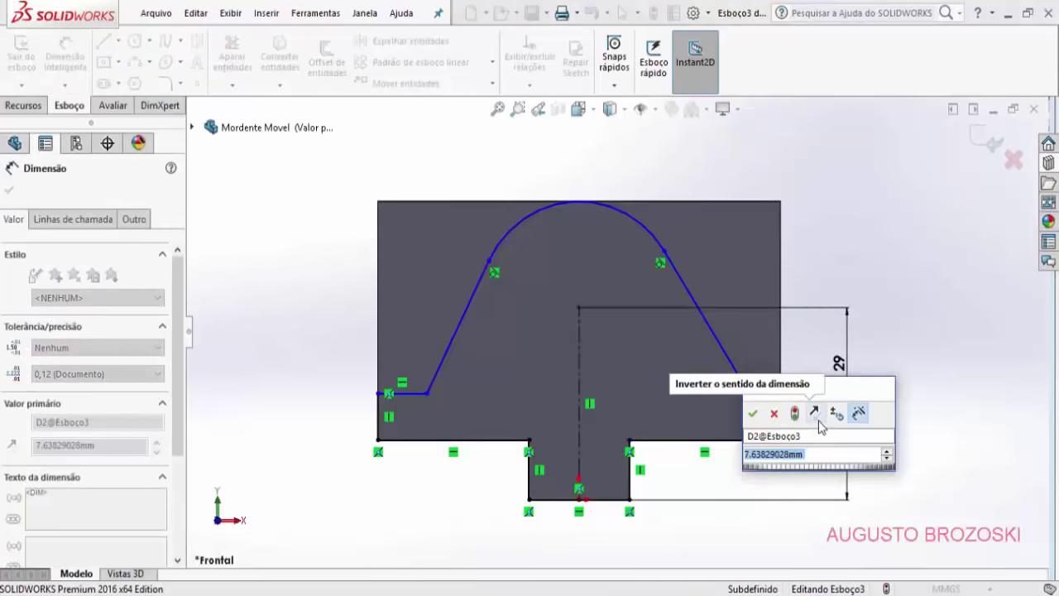
type("7")
key("Return")
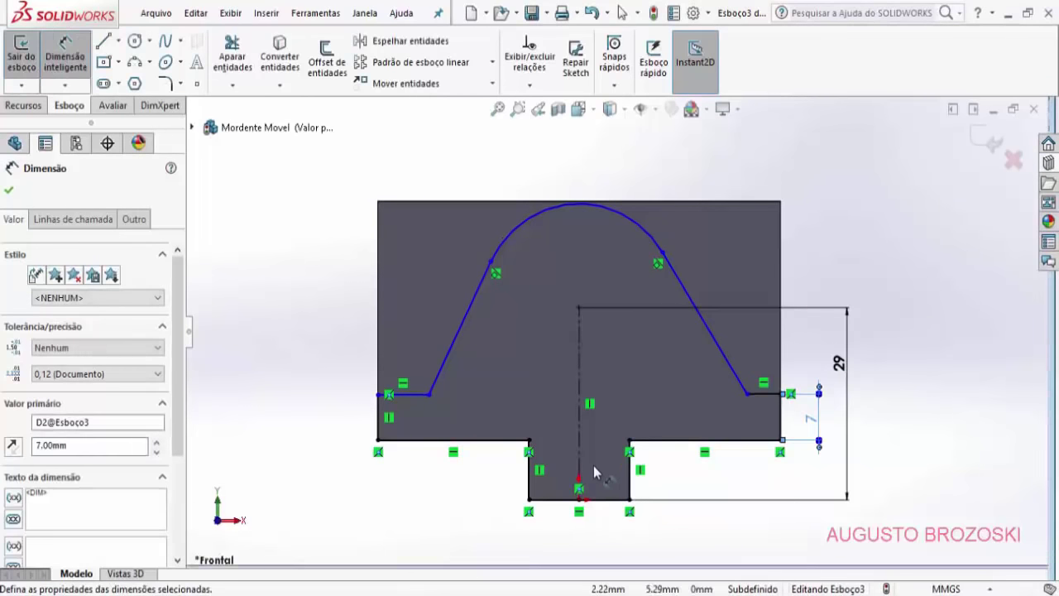
key("ctrl+z")
left_click(526, 220)
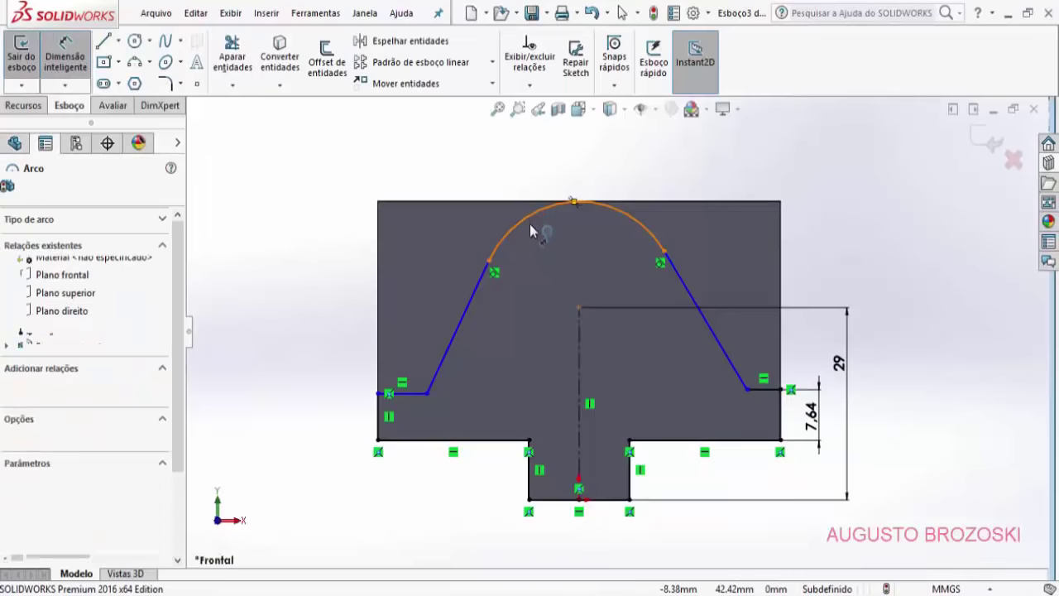
left_click(518, 341)
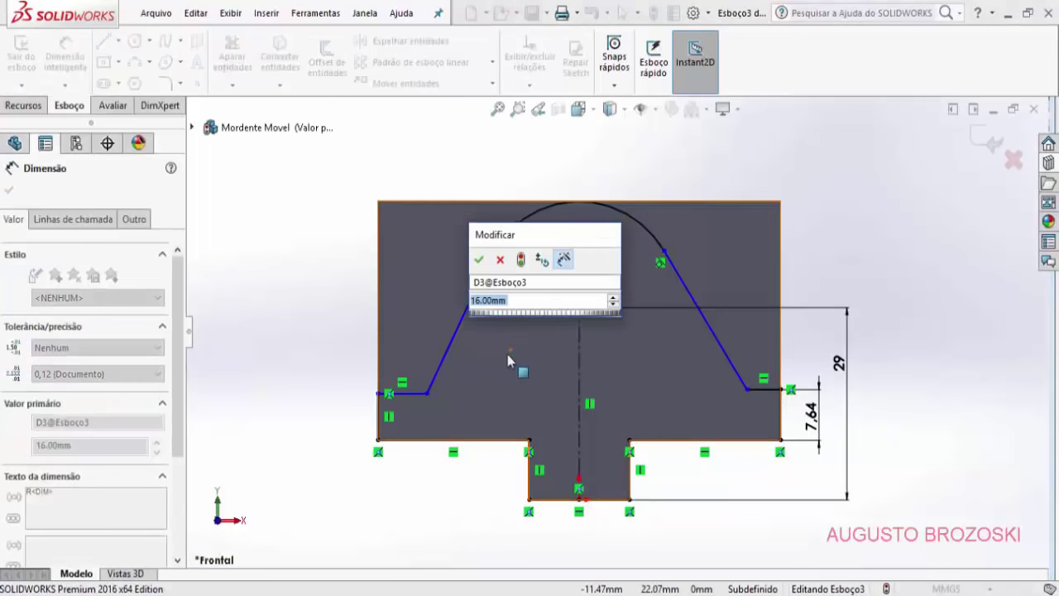
type("16")
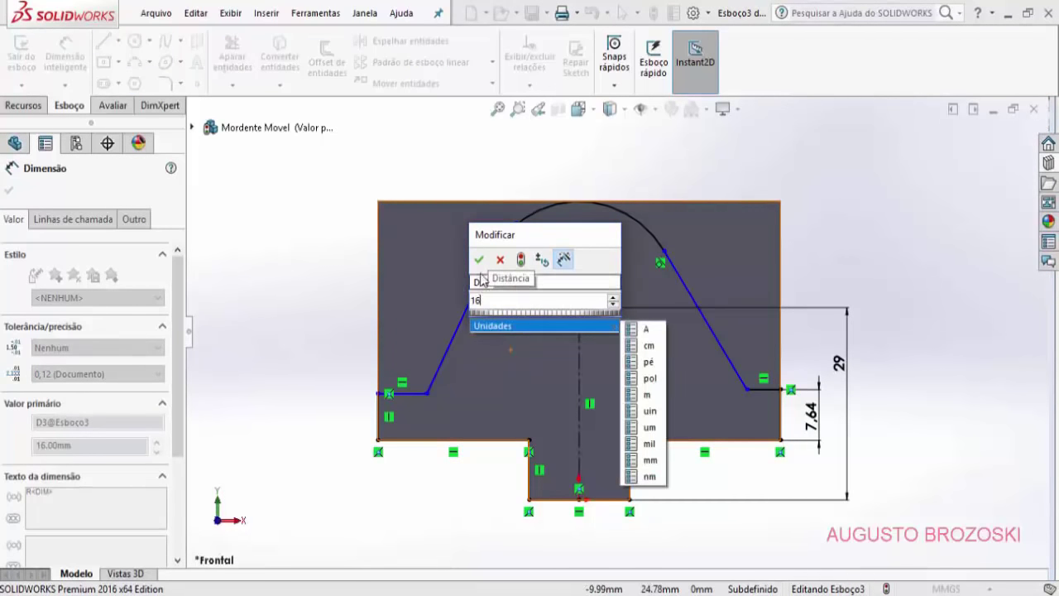
key("Return")
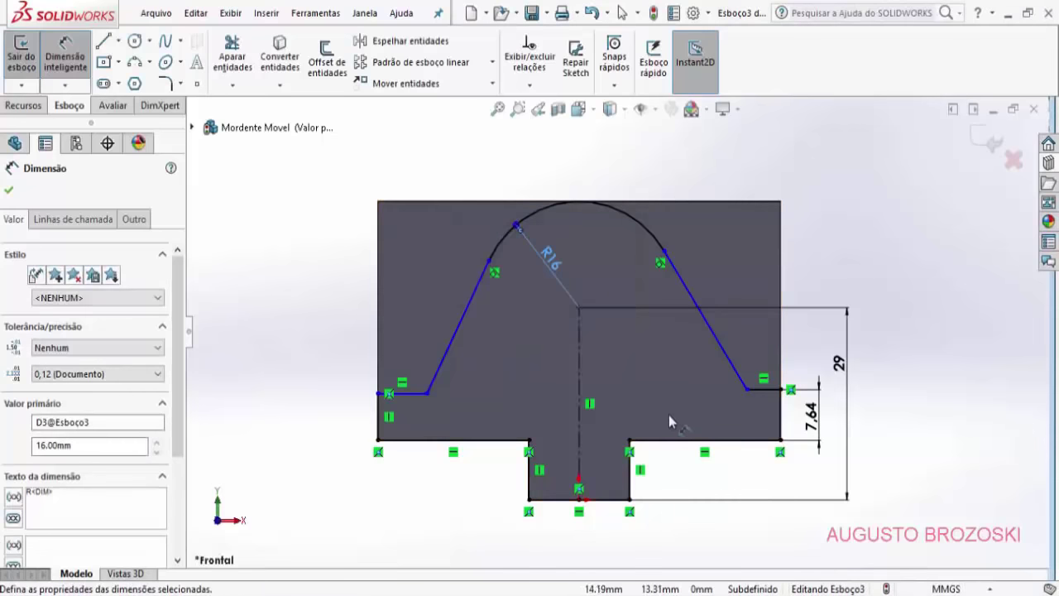
Step: Set both slanted lines at 26° to the vertical centreline
left_click(478, 301)
left_click(579, 354)
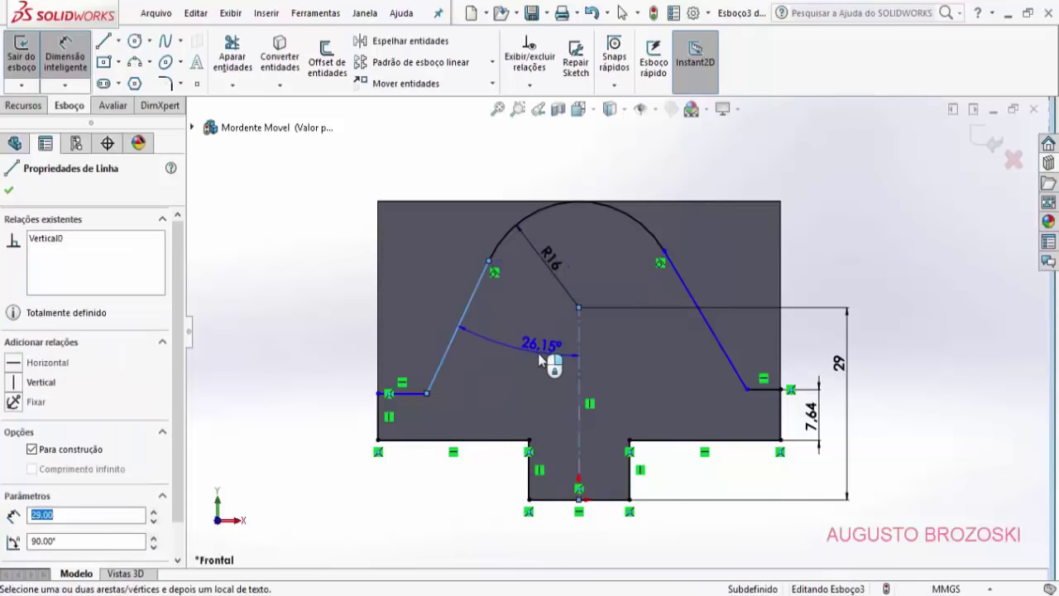
left_click(517, 369)
type("26")
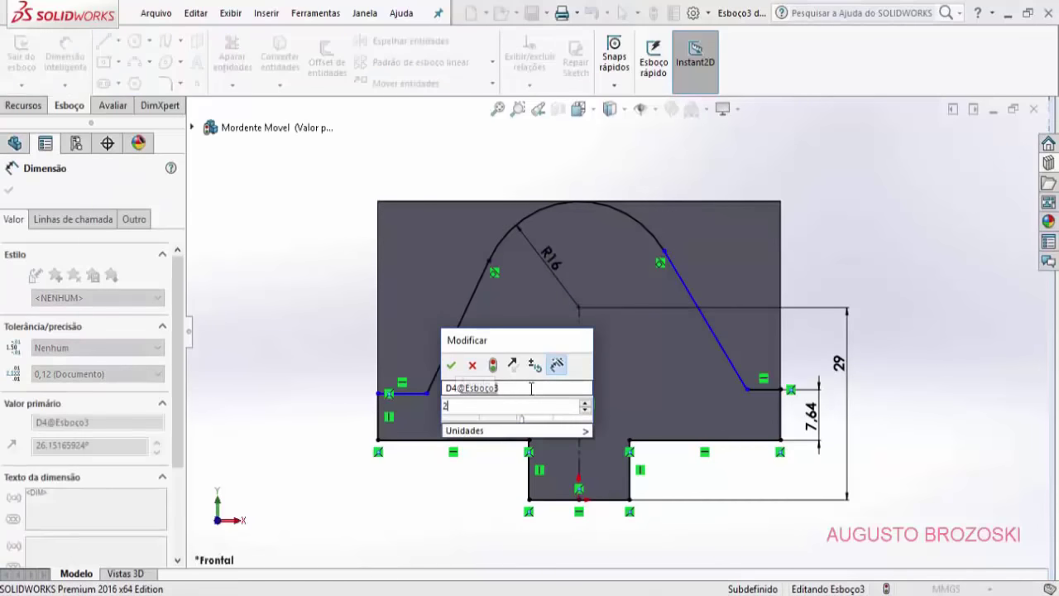
left_click(451, 365)
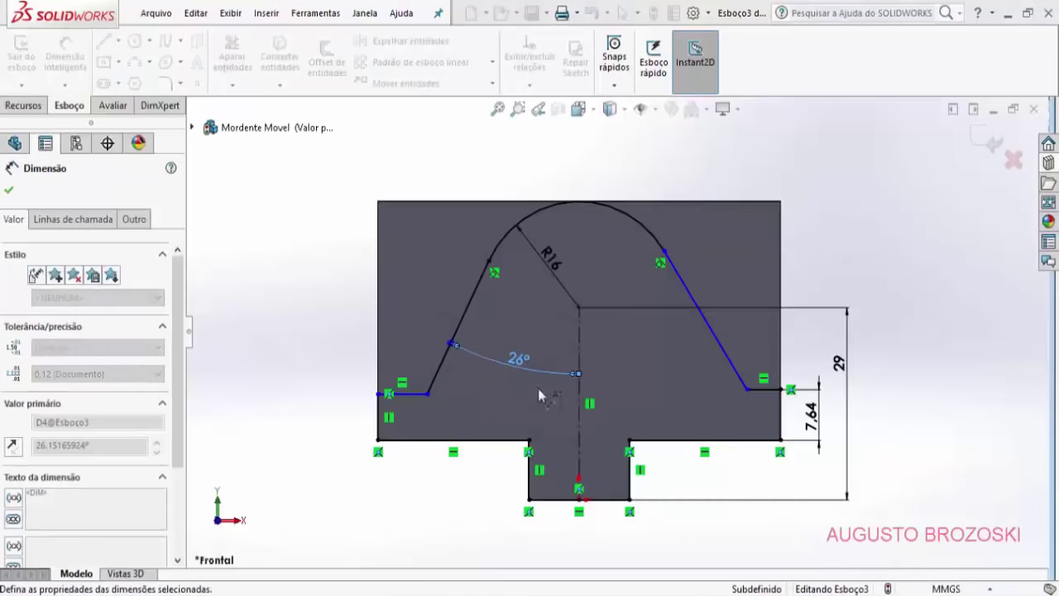
left_click(581, 341)
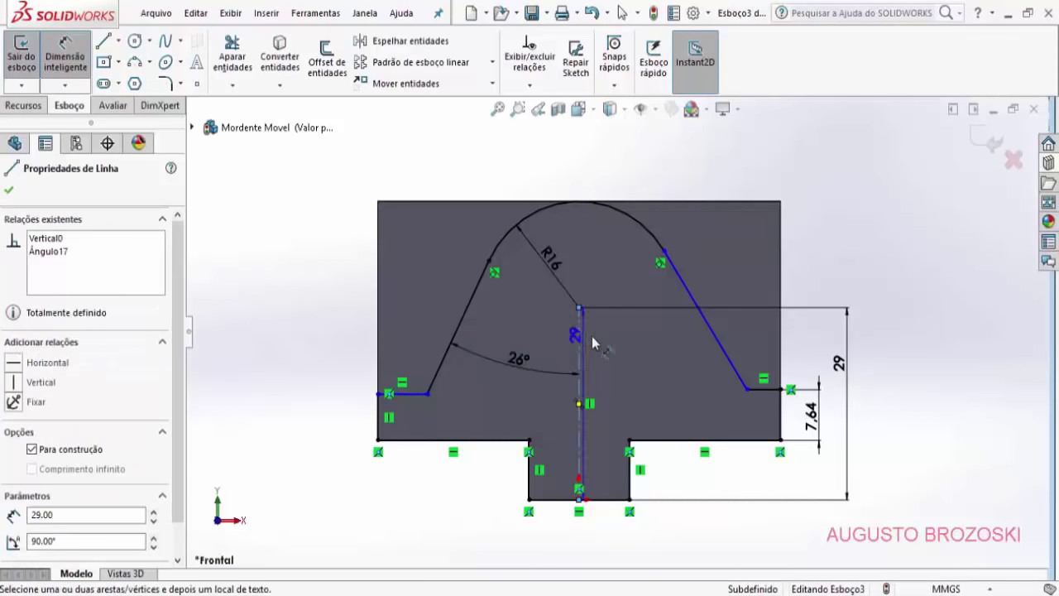
left_click(721, 350)
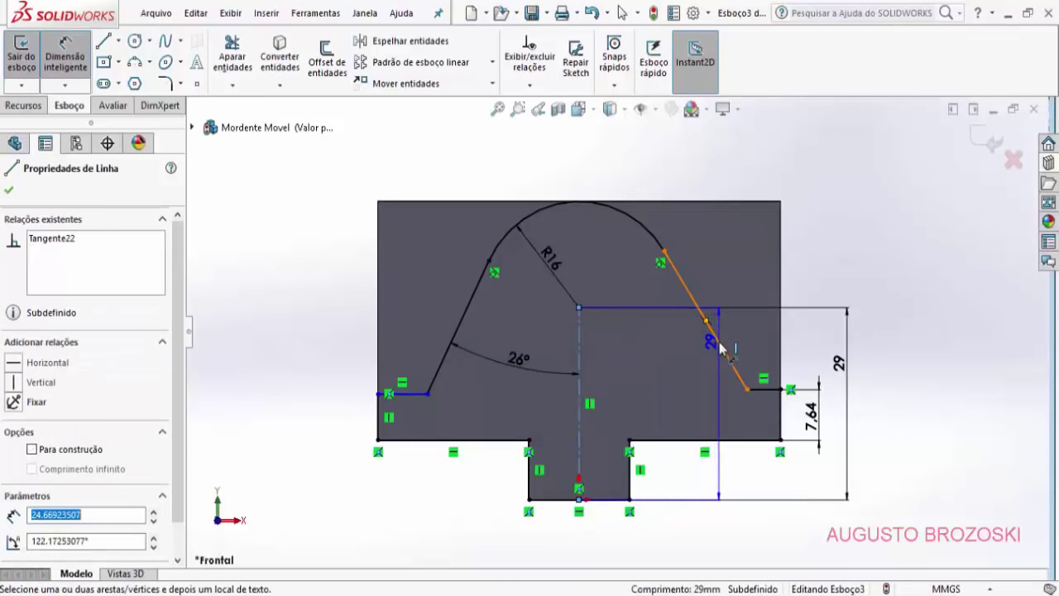
left_click(654, 379)
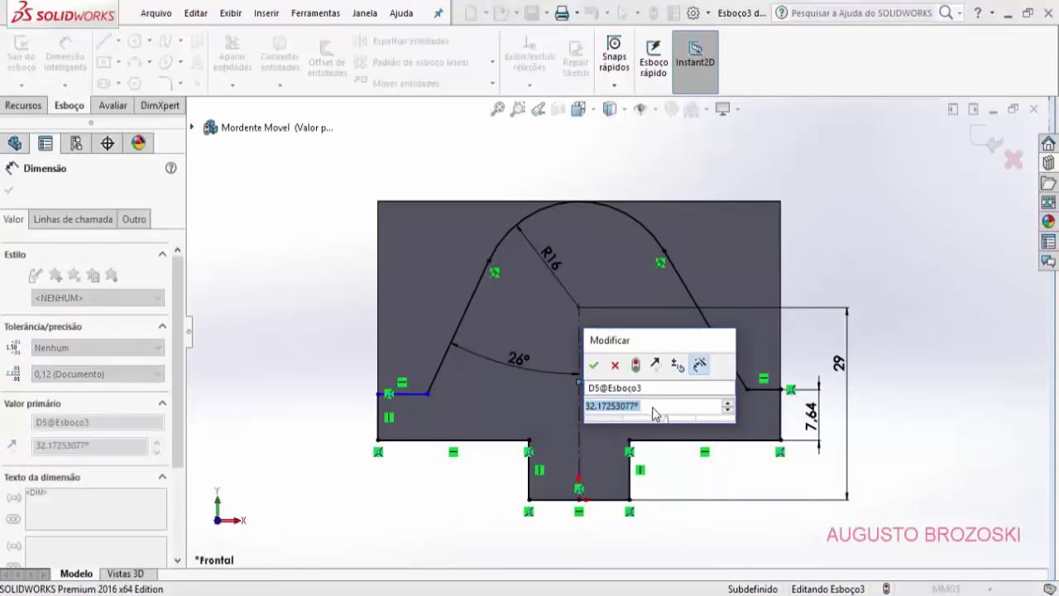
left_click(649, 406)
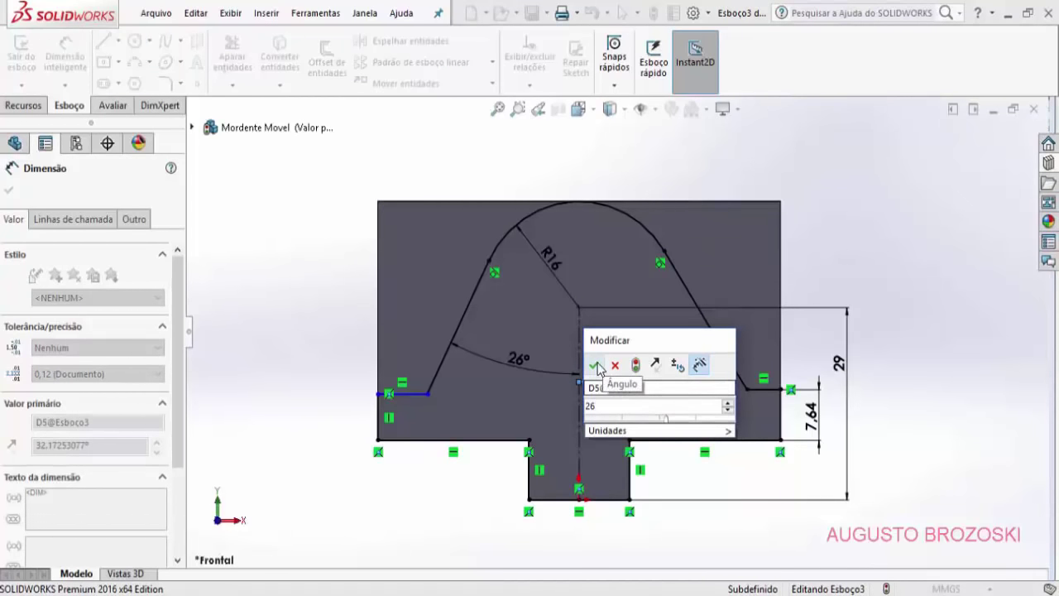
left_click(593, 365)
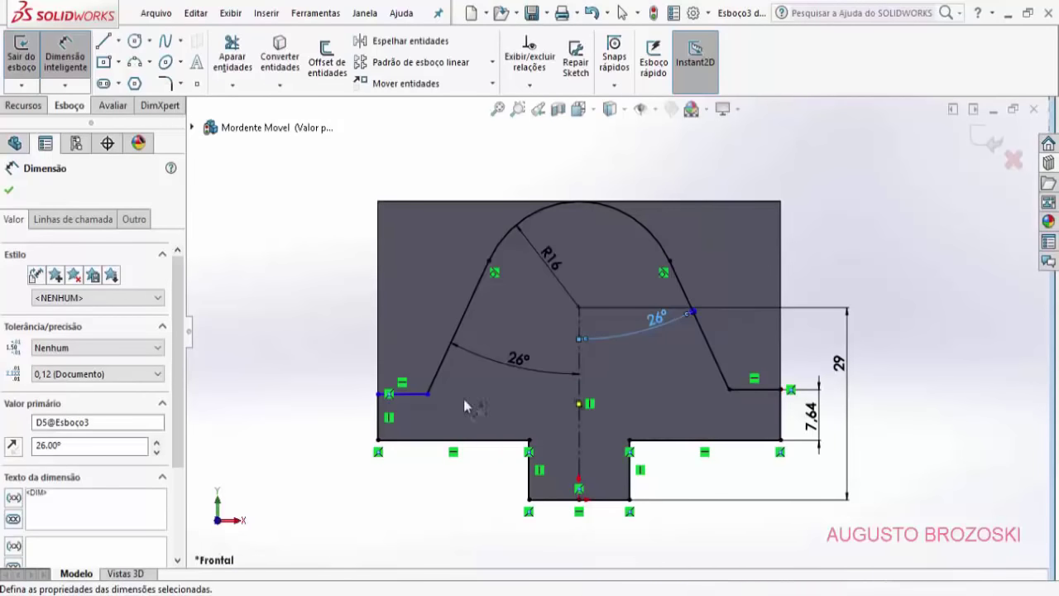
left_click(9, 194)
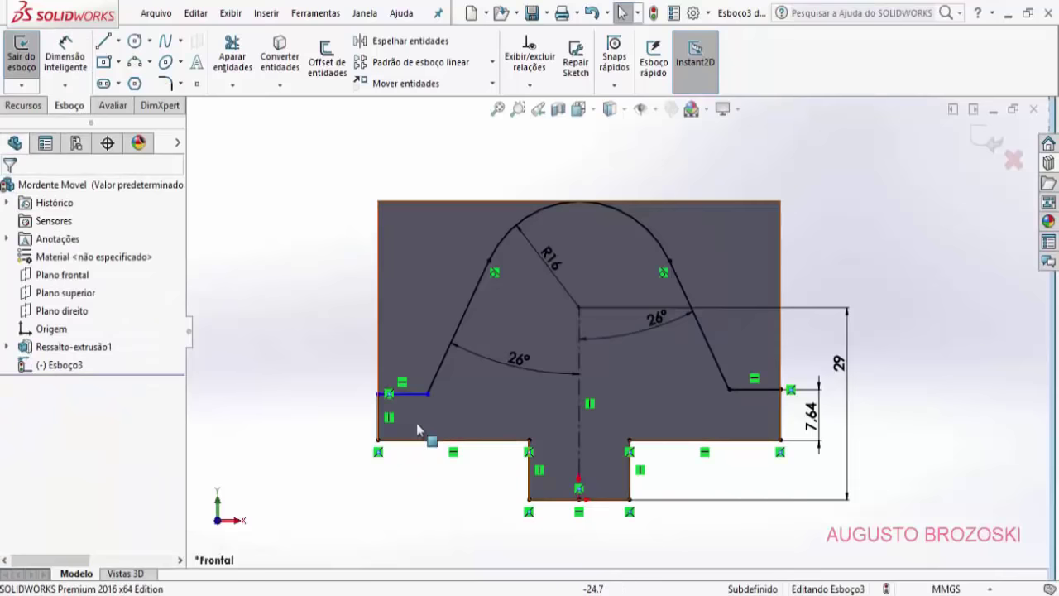
Step: Make the two short horizontal ledges collinear
left_click(419, 395)
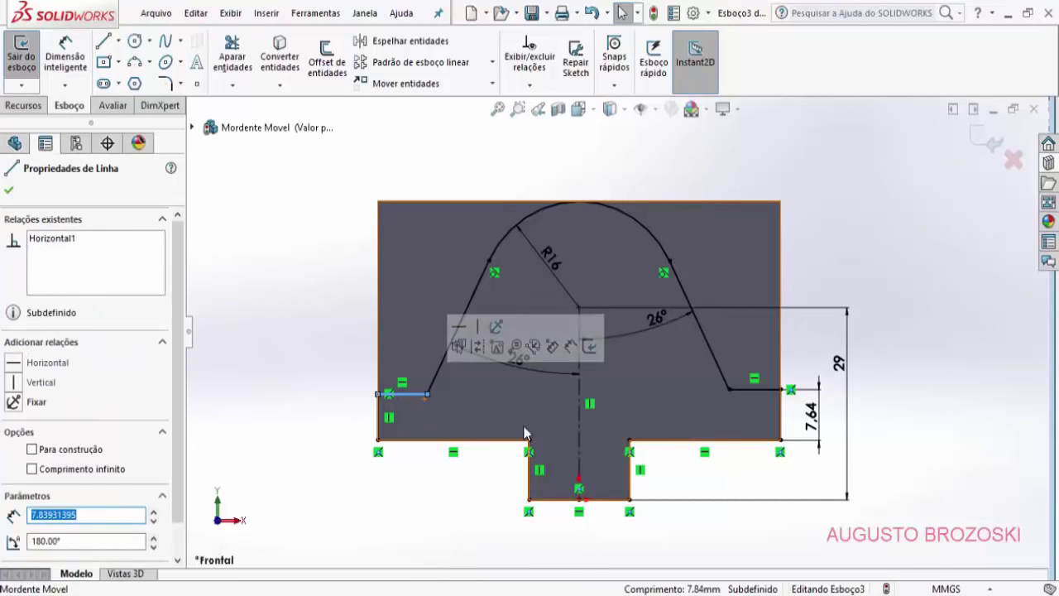
left_click(754, 388)
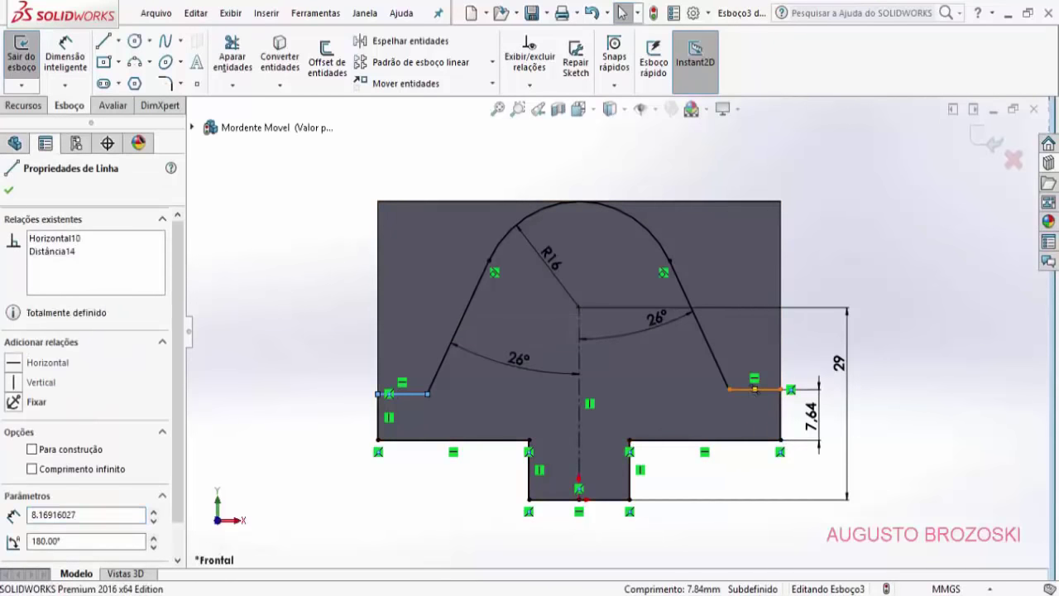
left_click(755, 389, "ctrl")
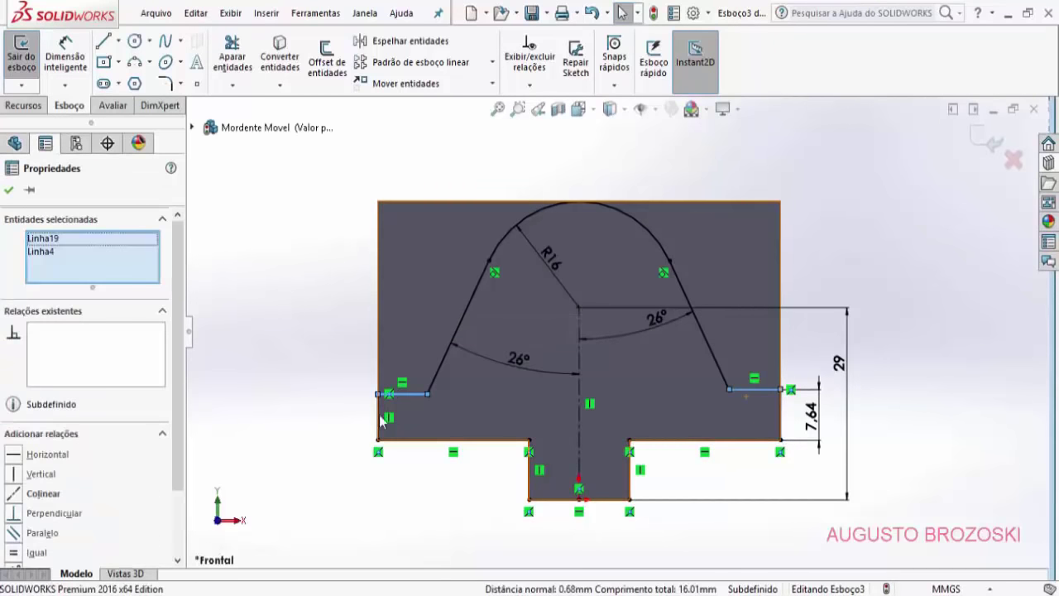
left_click(14, 494)
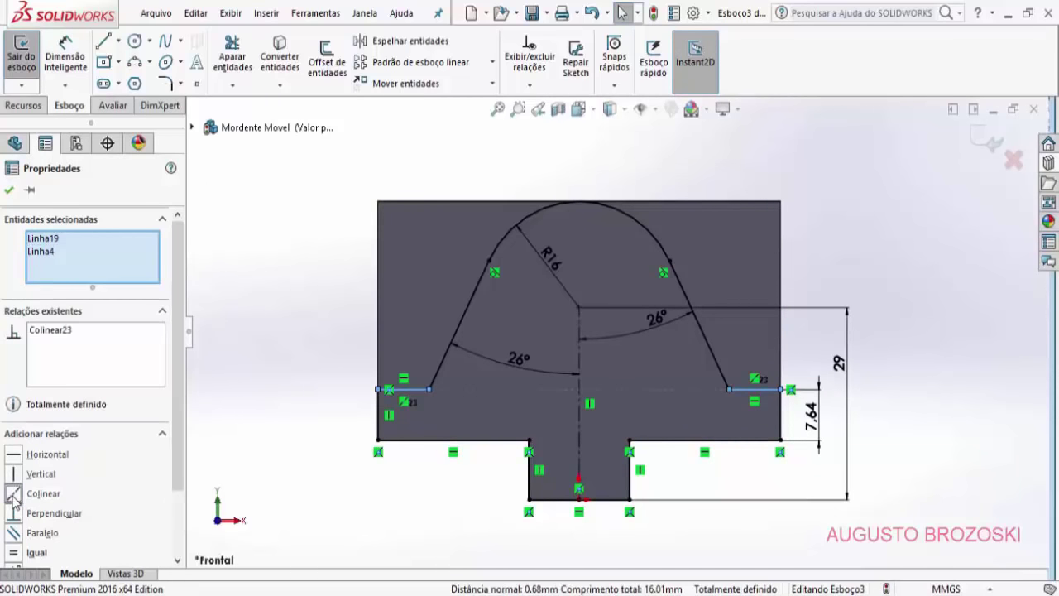
left_click(9, 189)
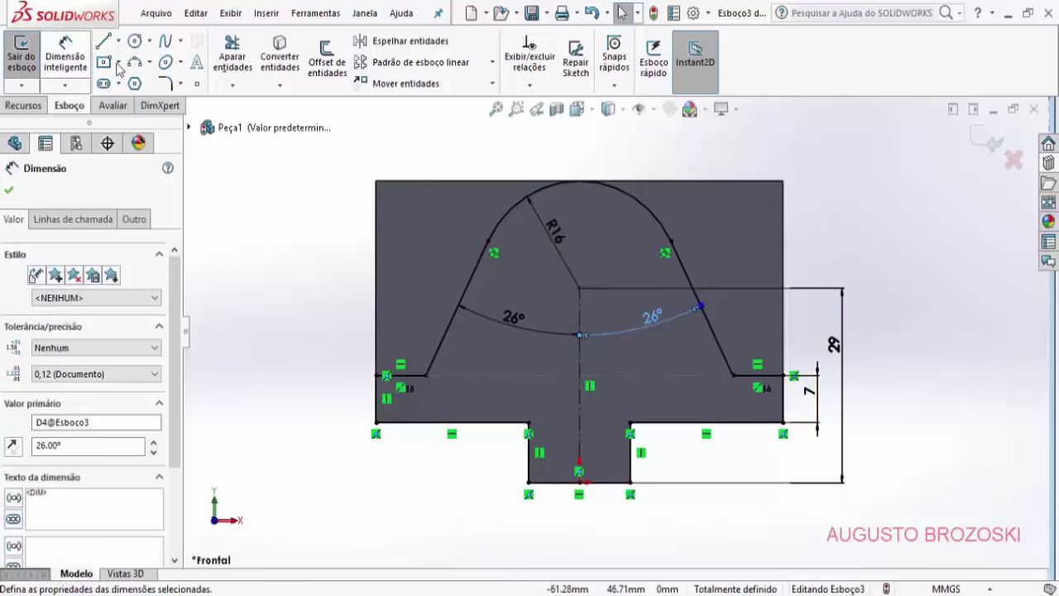
Step: Draw a circle at the R16 arc centre, dimension it Ø12, and exit the sketch
left_click(134, 40)
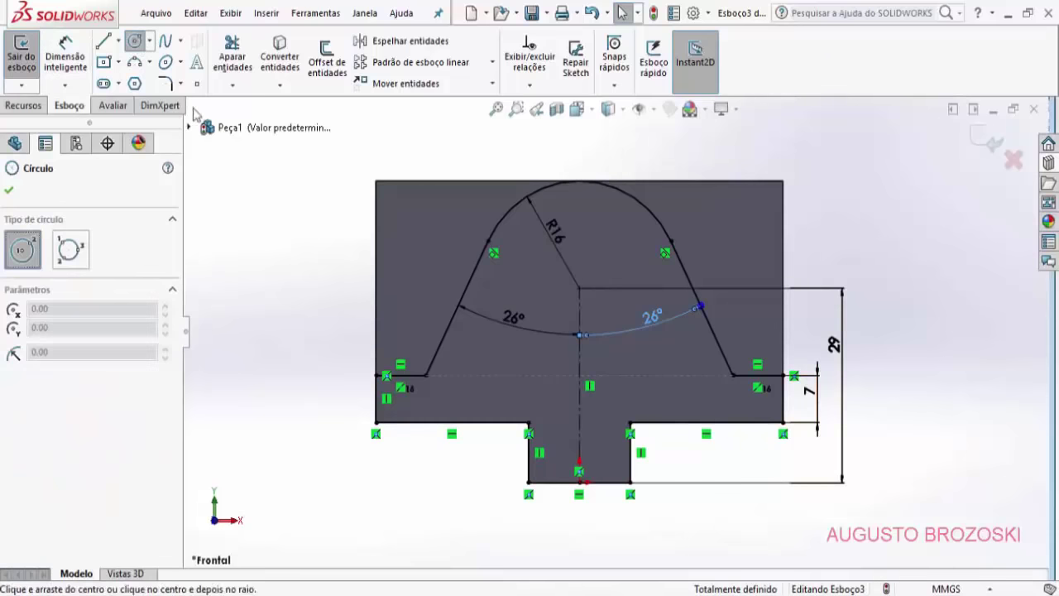
left_click(579, 287)
left_click(612, 319)
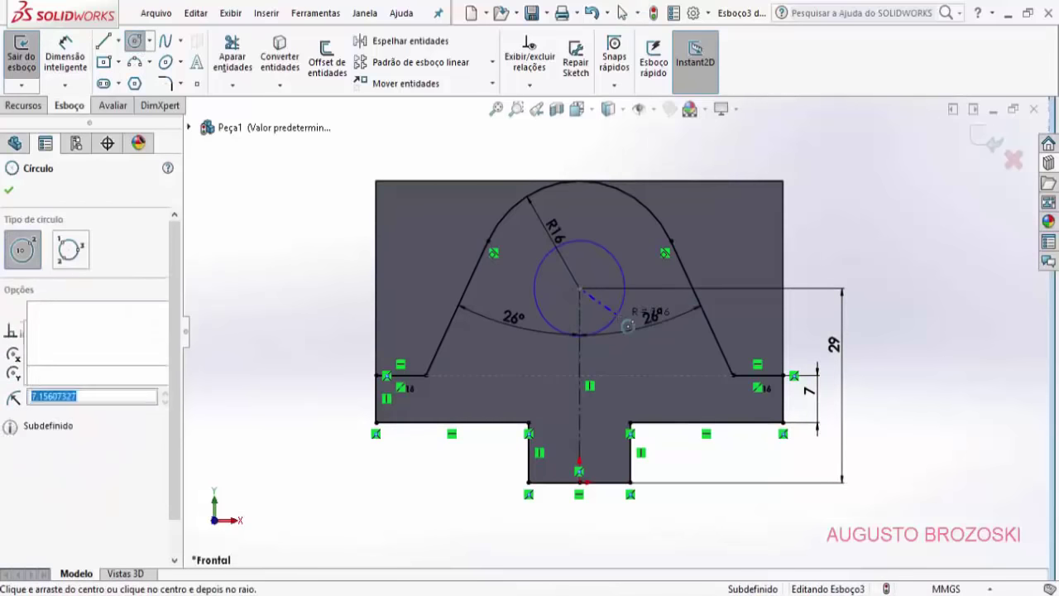
left_click(66, 58)
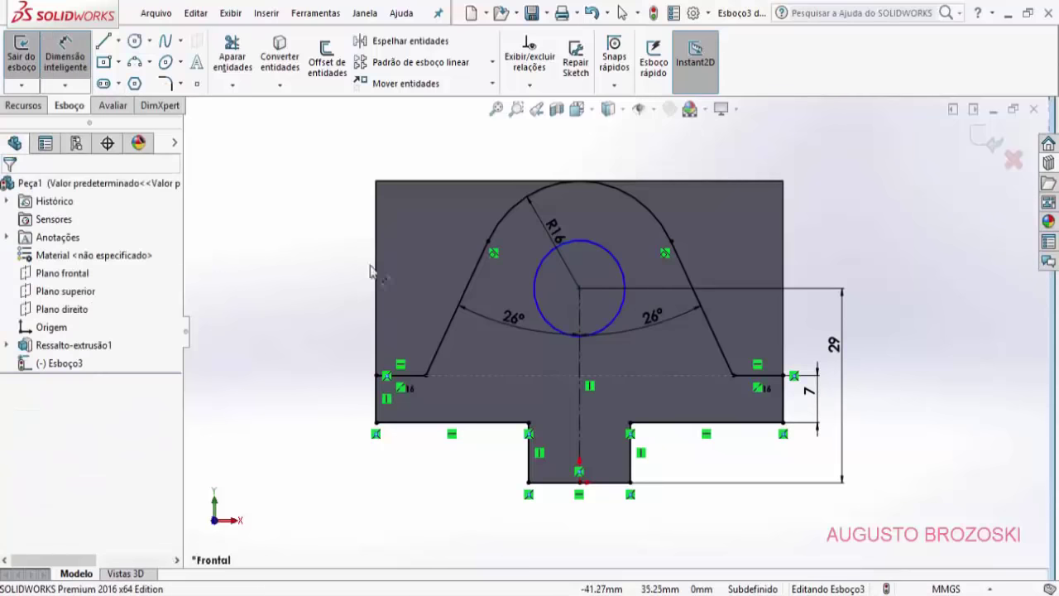
left_click(539, 280)
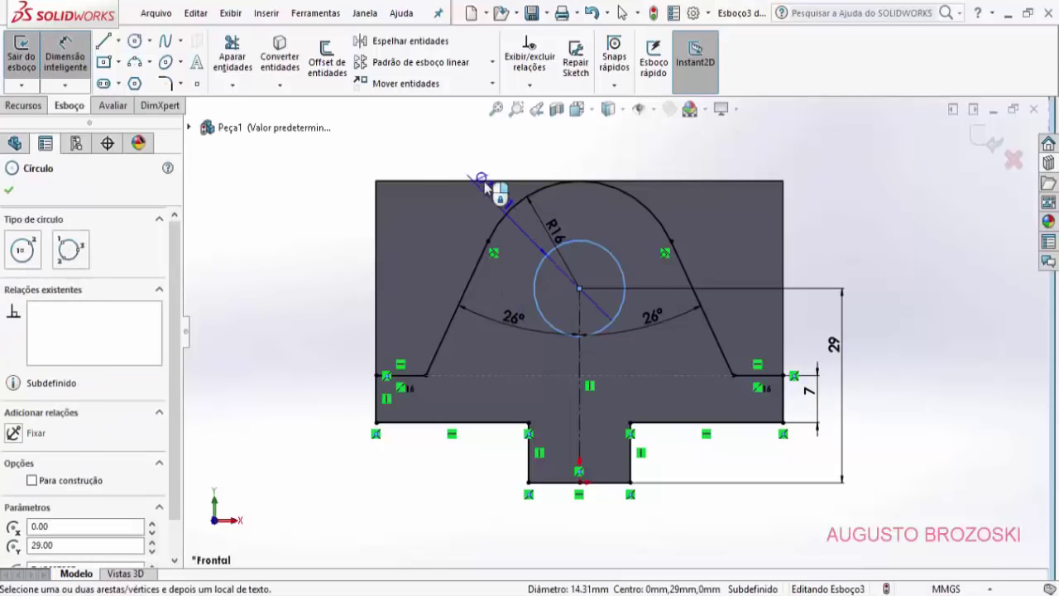
left_click(487, 168)
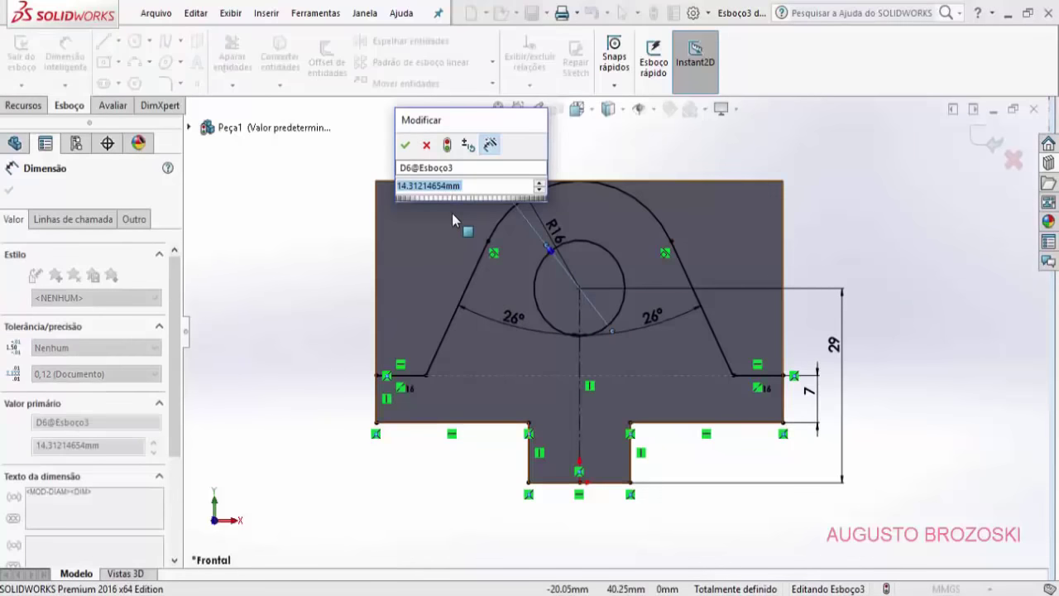
type("12")
left_click(404, 147)
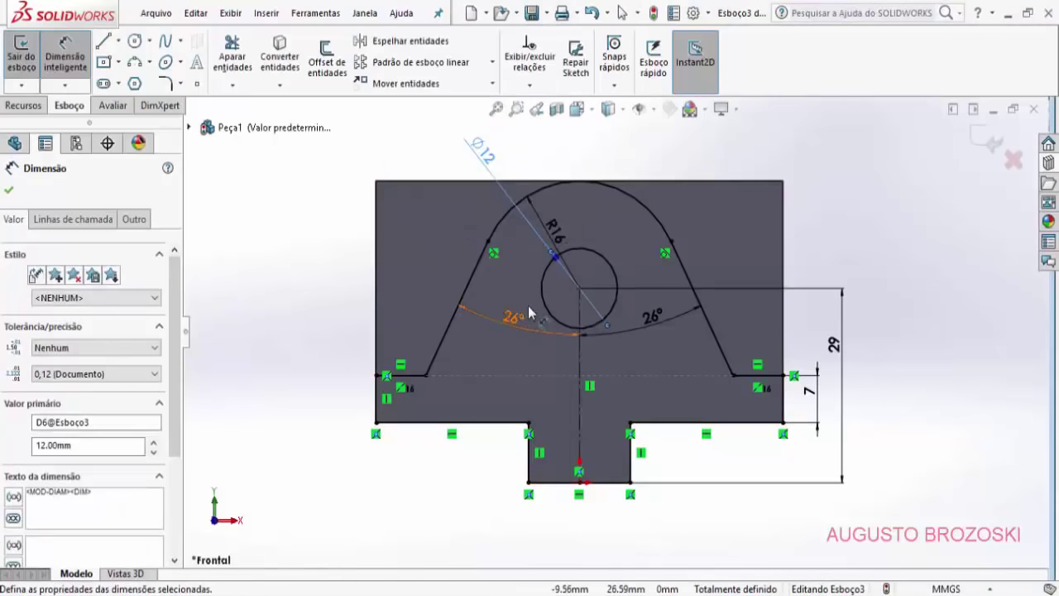
left_click(8, 193)
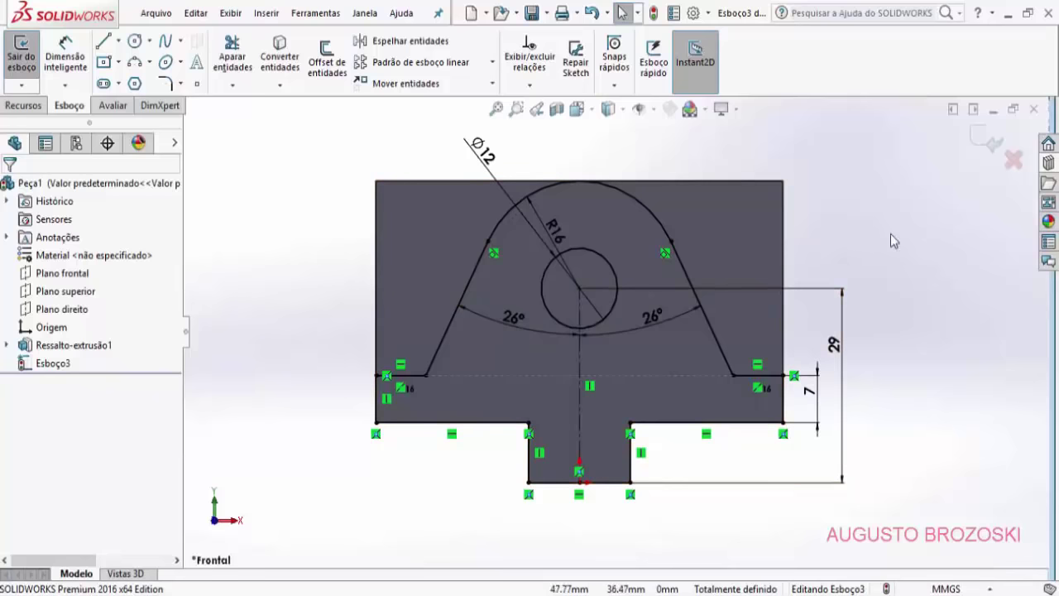
left_click(987, 144)
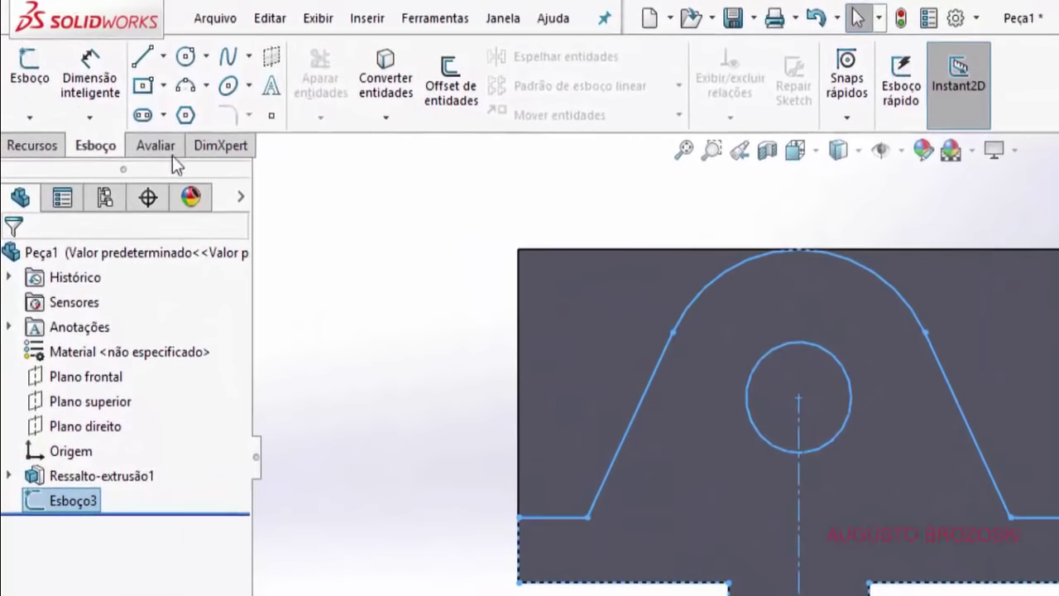
Step: Start an extruded boss from the arched sketch in isometric view, checking the PDF for its depth
left_click(47, 152)
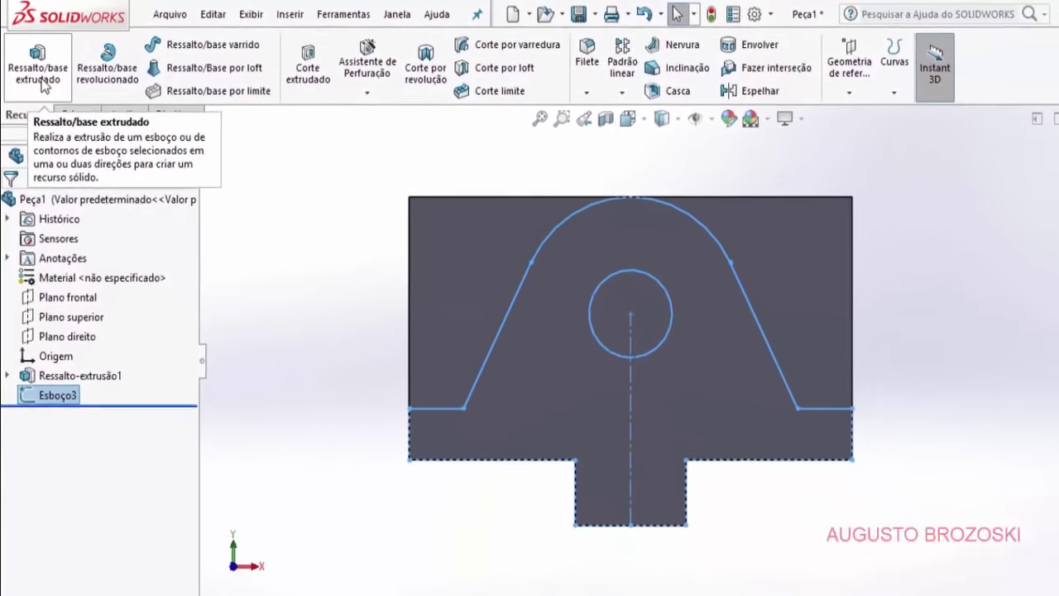
left_click(40, 81)
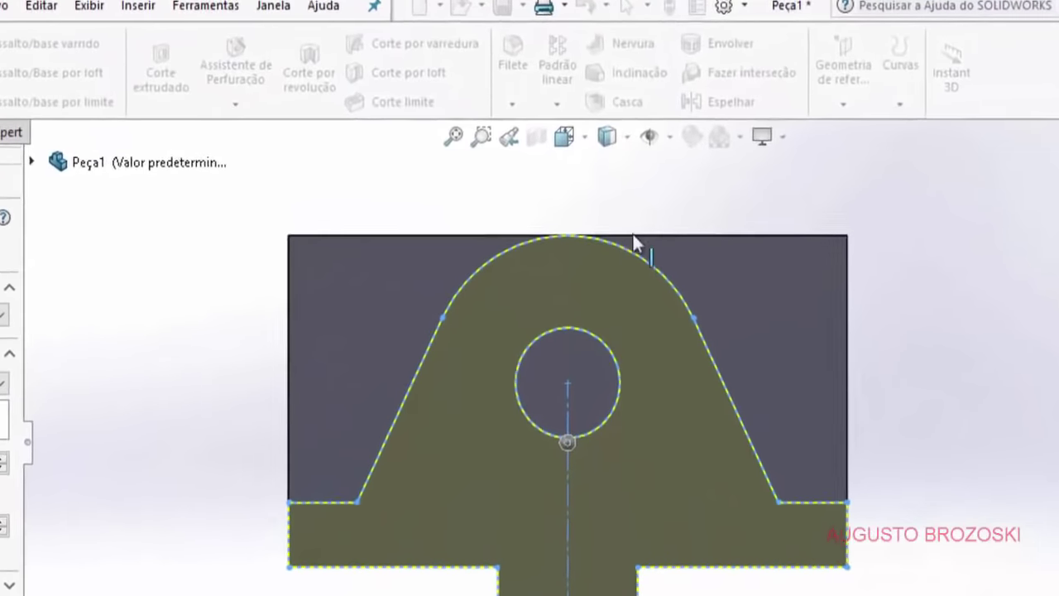
left_click(561, 146)
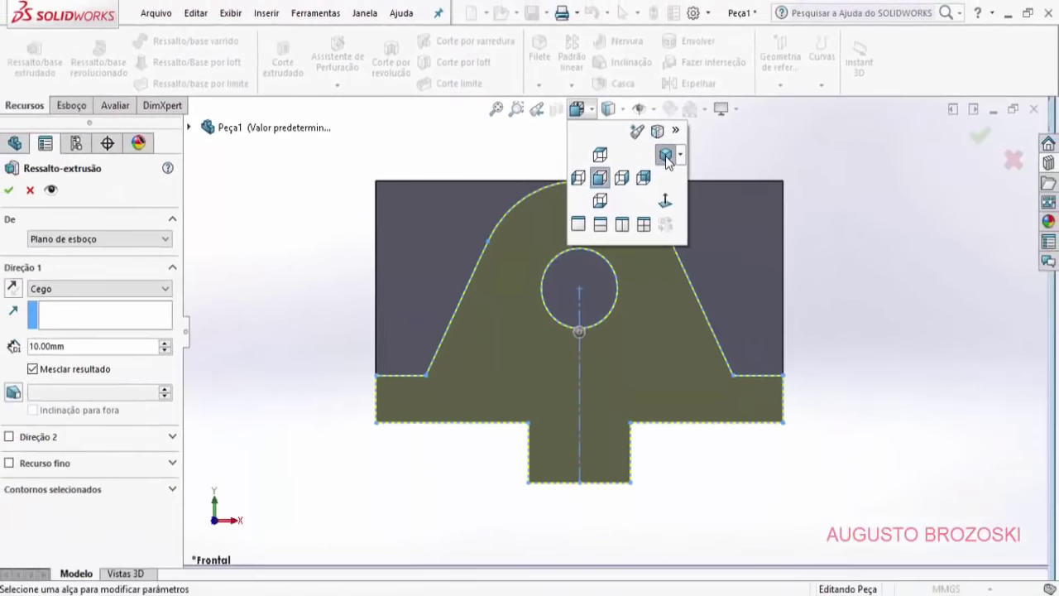
left_click(692, 212)
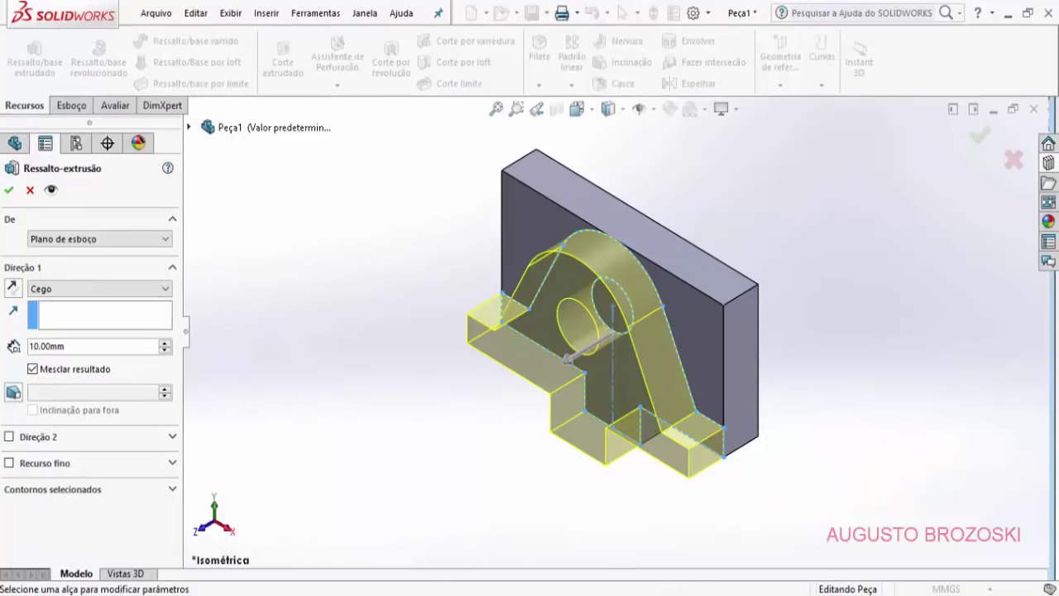
key("alt+Tab")
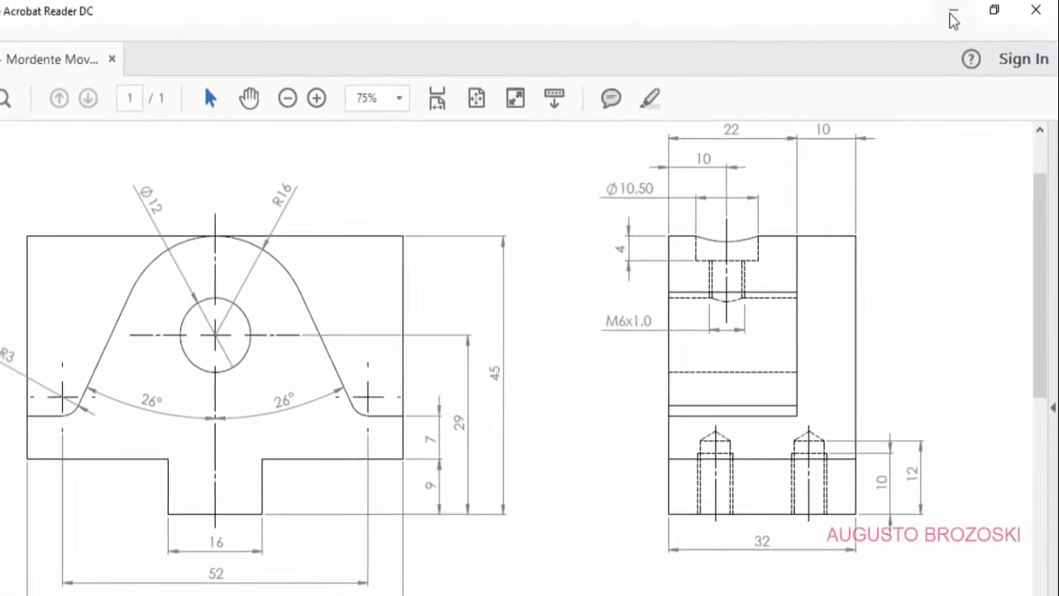
key("alt+Tab")
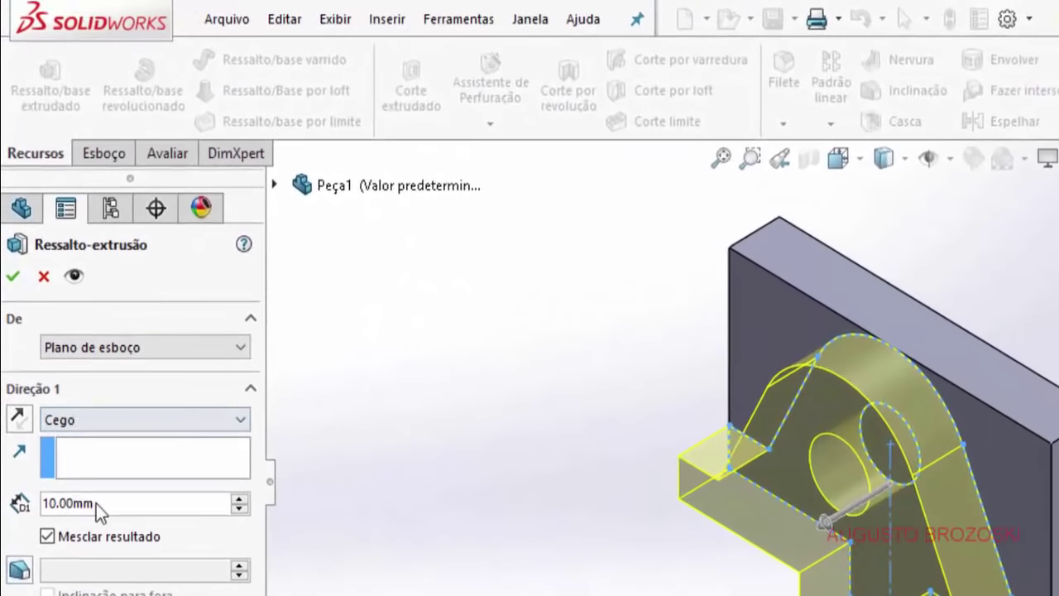
Step: Set the boss depth to 22 mm and create Ressalto-extrusão3
double_click(78, 502)
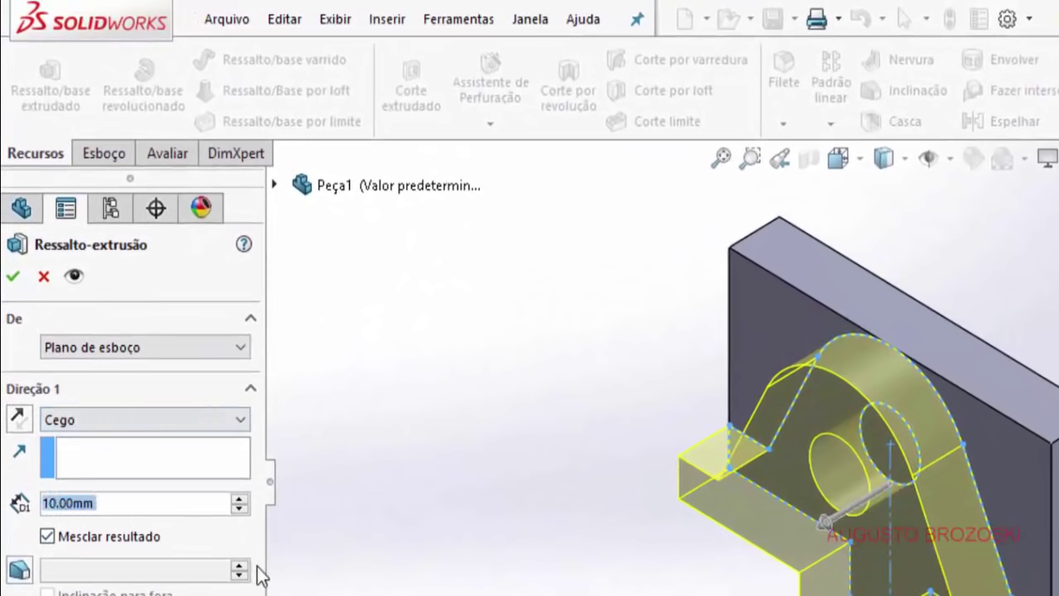
type("22")
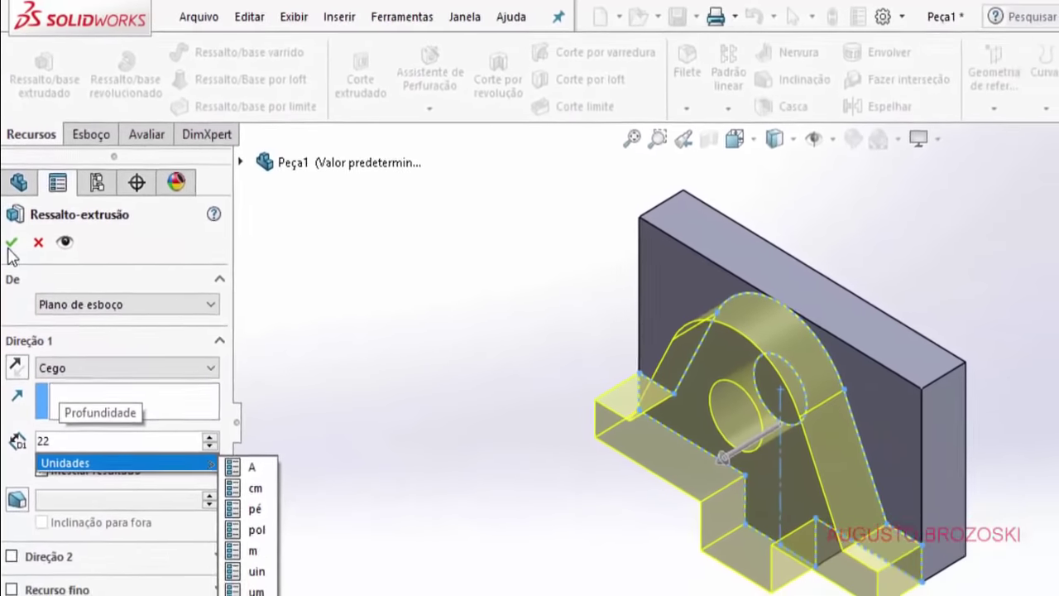
key("Return")
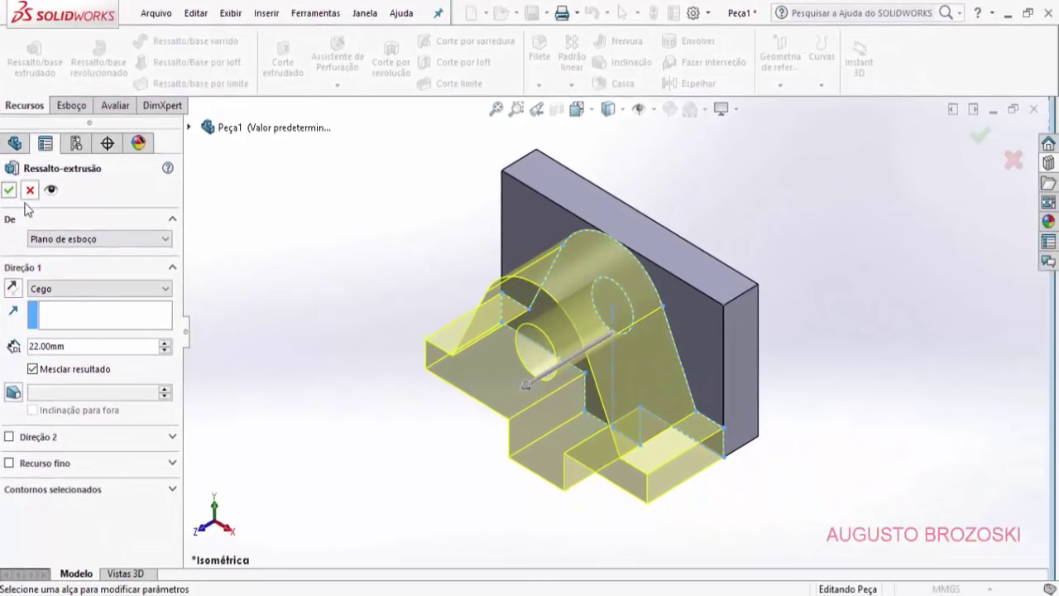
left_click(8, 189)
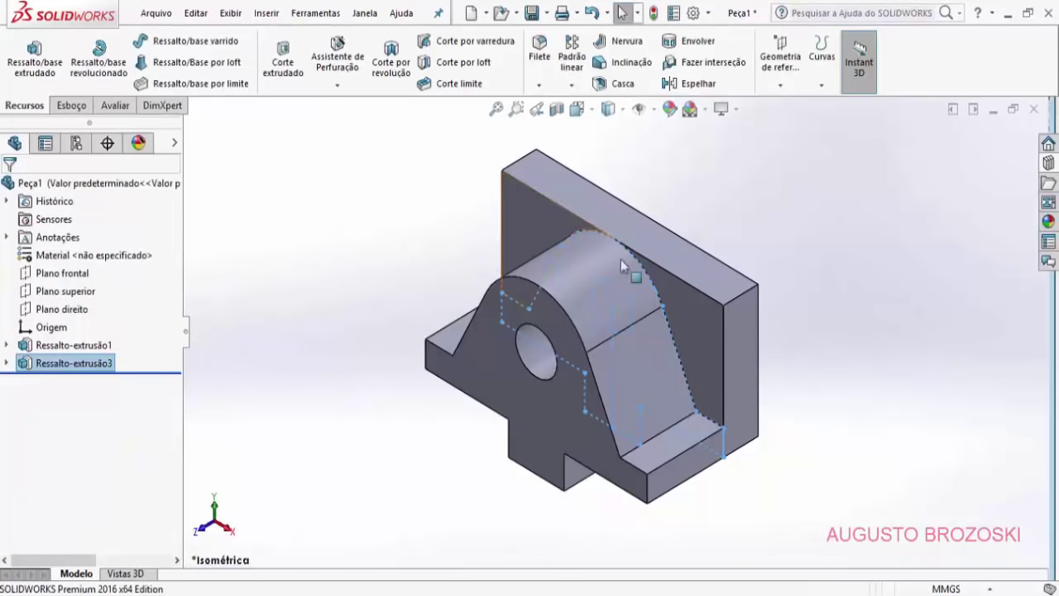
left_click(838, 185)
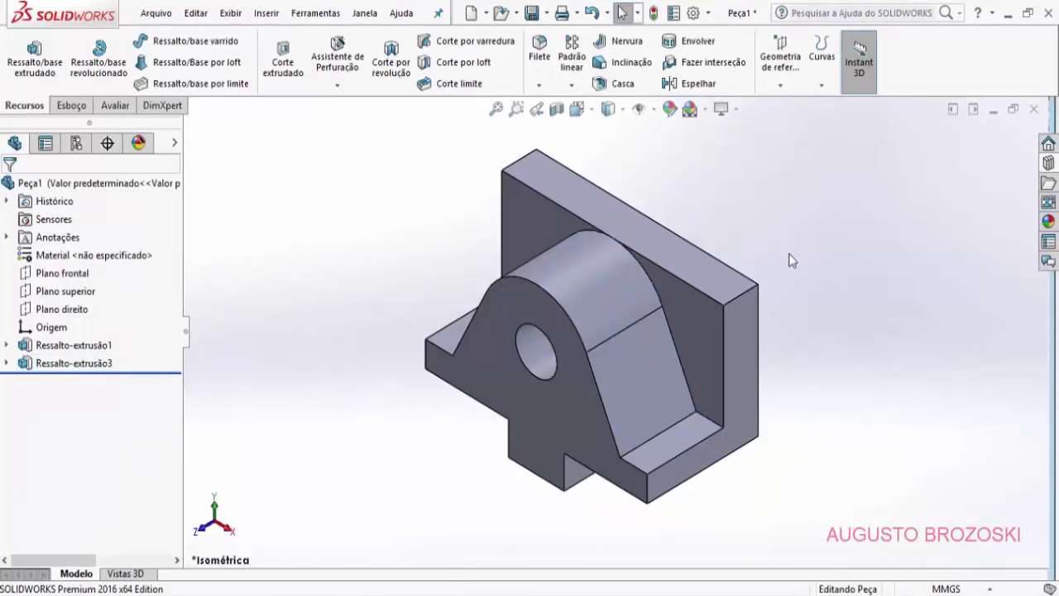
Step: Save the part into the Morsa folder, naming it 'Mordente Movel'
left_click(532, 13)
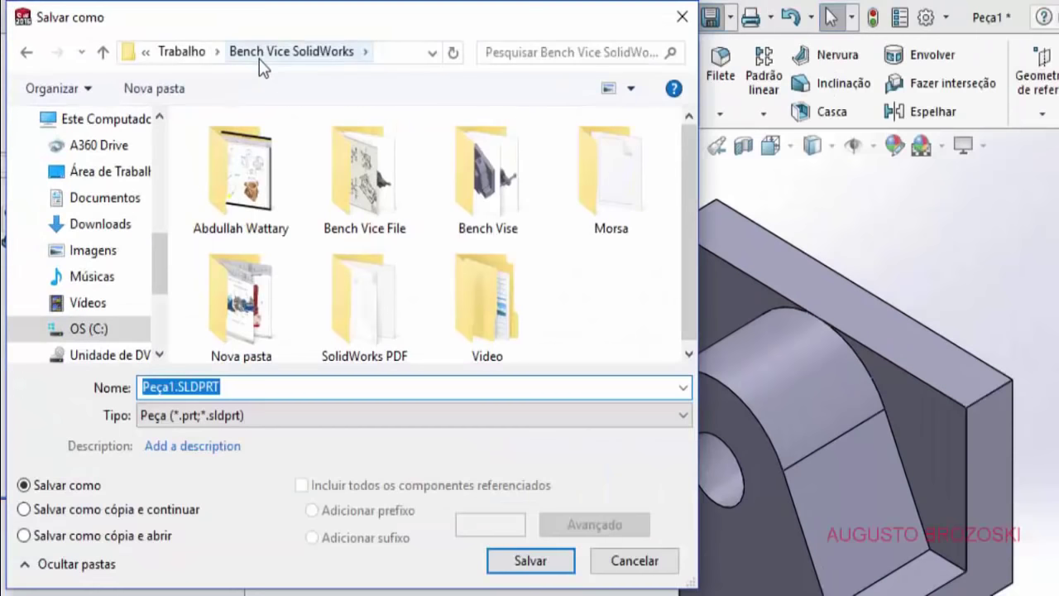
double_click(609, 183)
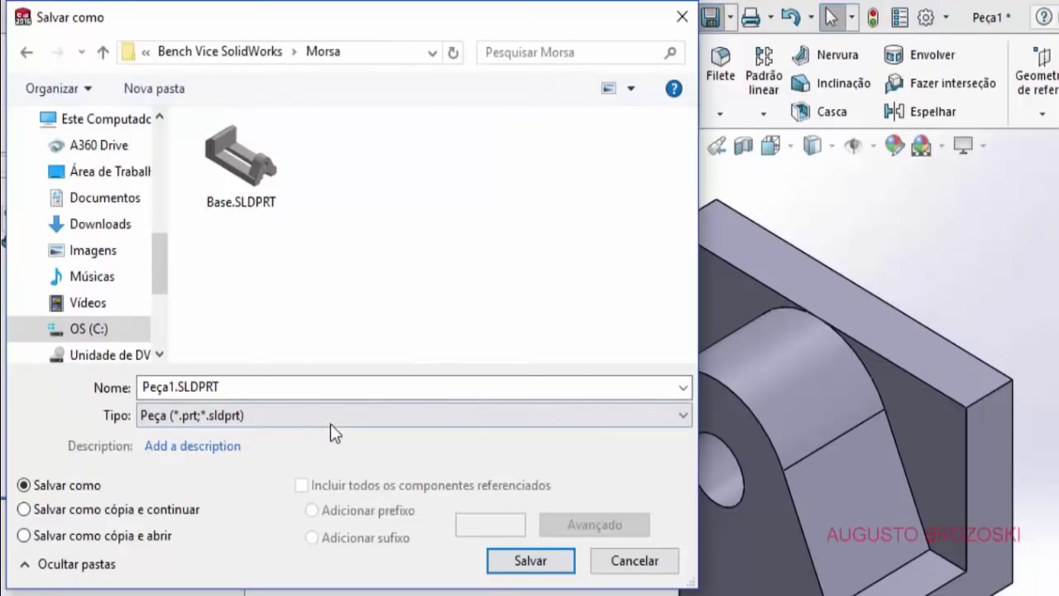
left_click(171, 389)
double_click(176, 391)
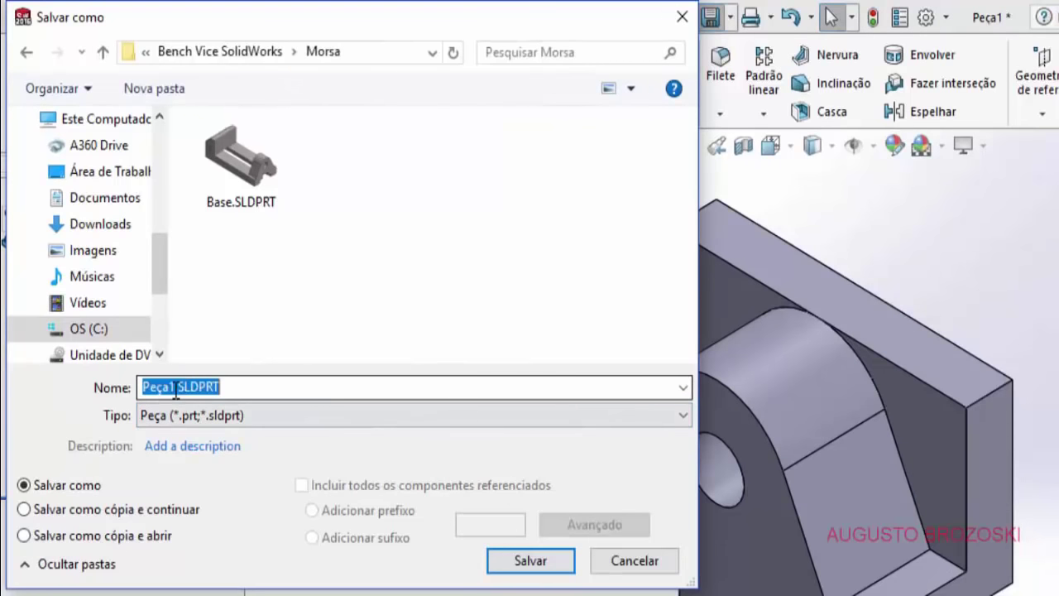
left_click(176, 390)
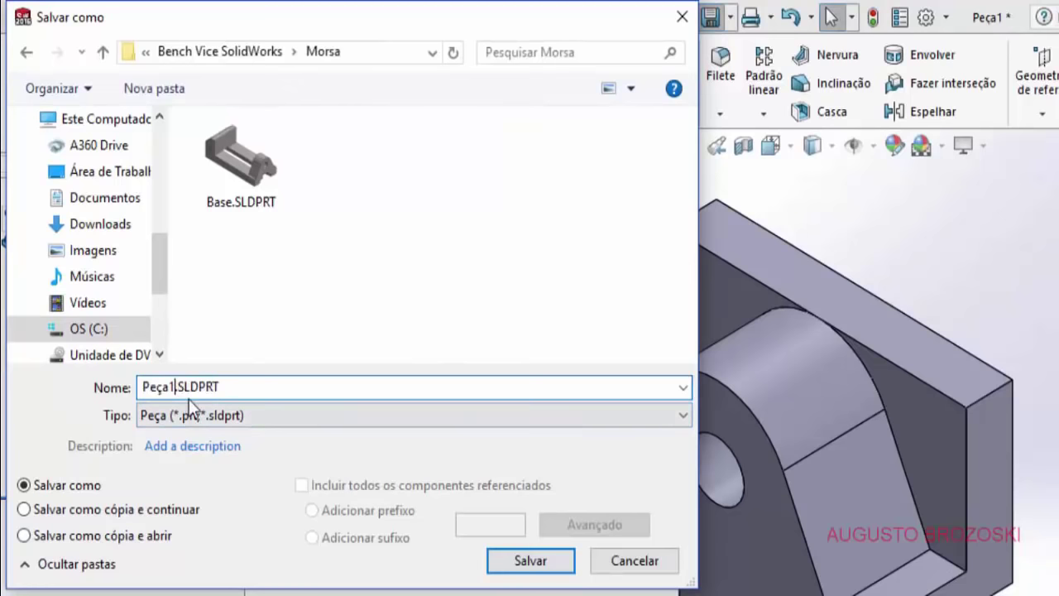
key("BackSpace")
key("BackSpace")
key("BackSpace")
key("BackSpace")
key("BackSpace")
type("Mordente ")
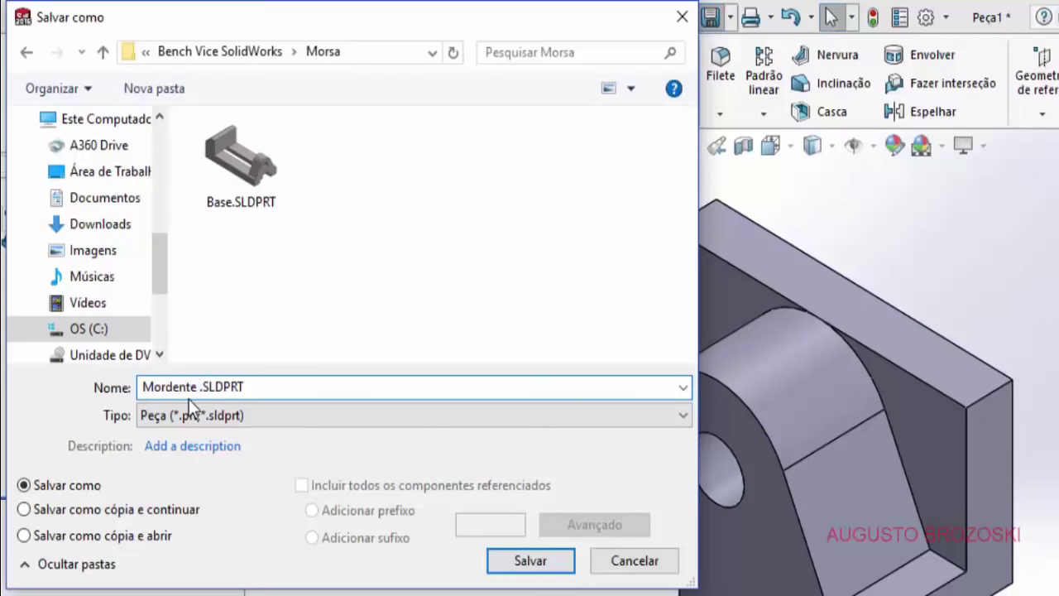
type("Movel")
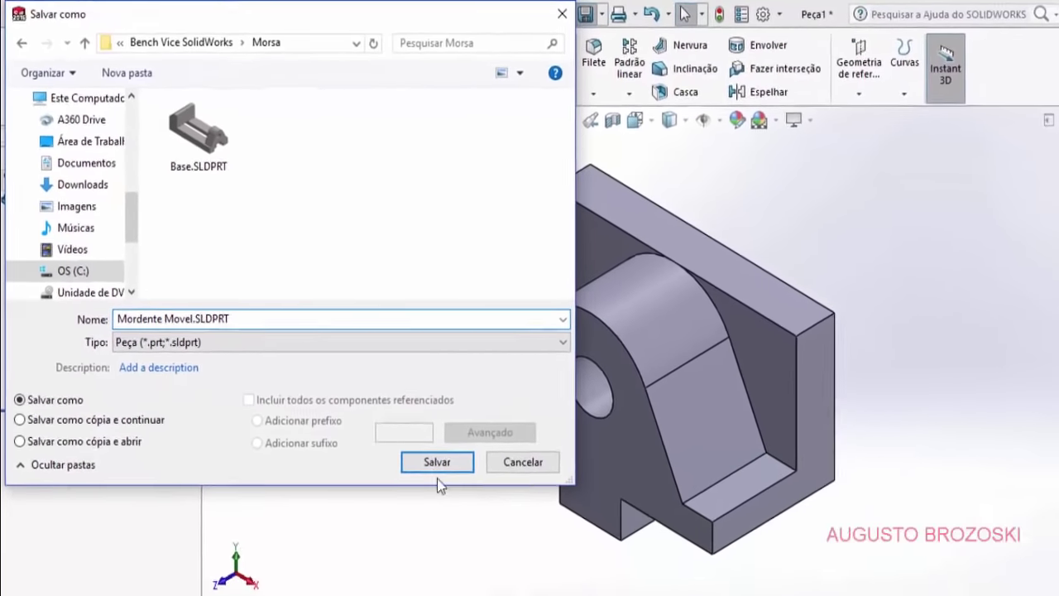
Step: Confirm saving the part as Mordente Movel
left_click(531, 560)
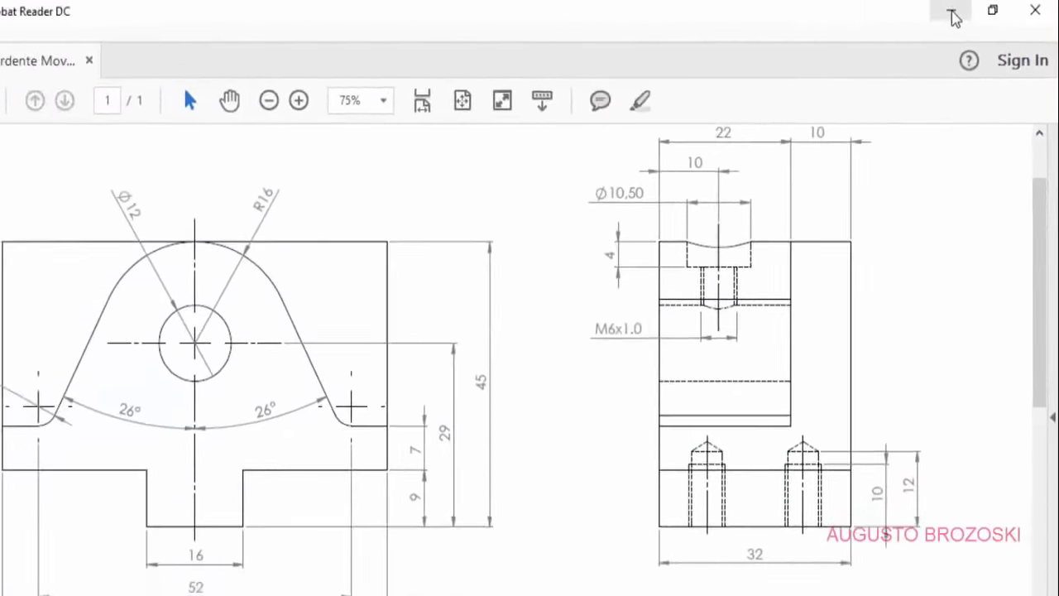
Step: Start a new sketch on the boss top and draw a circle near the arch
left_click(927, 13)
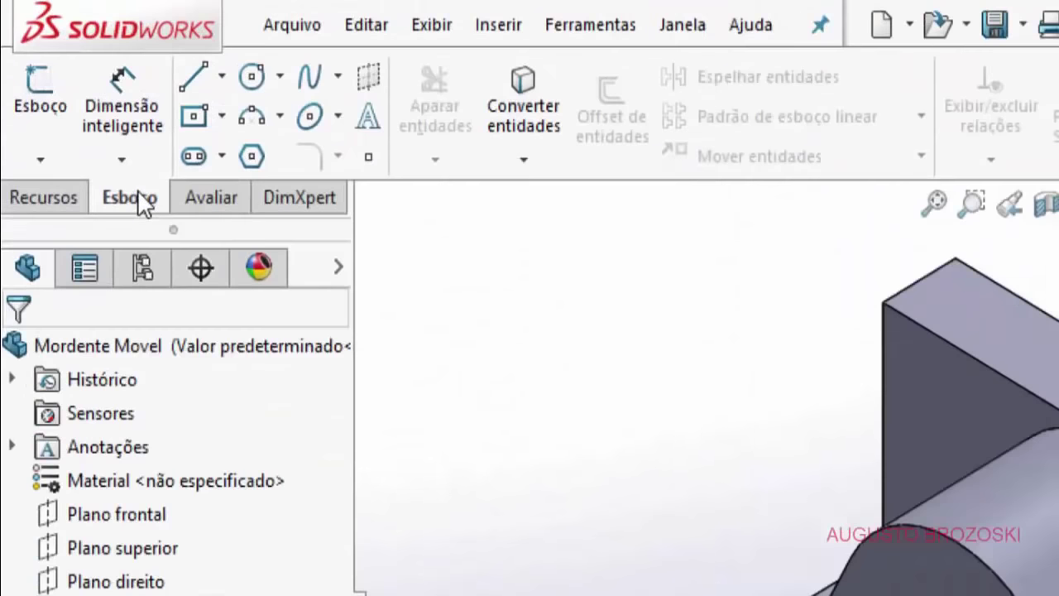
left_click(38, 92)
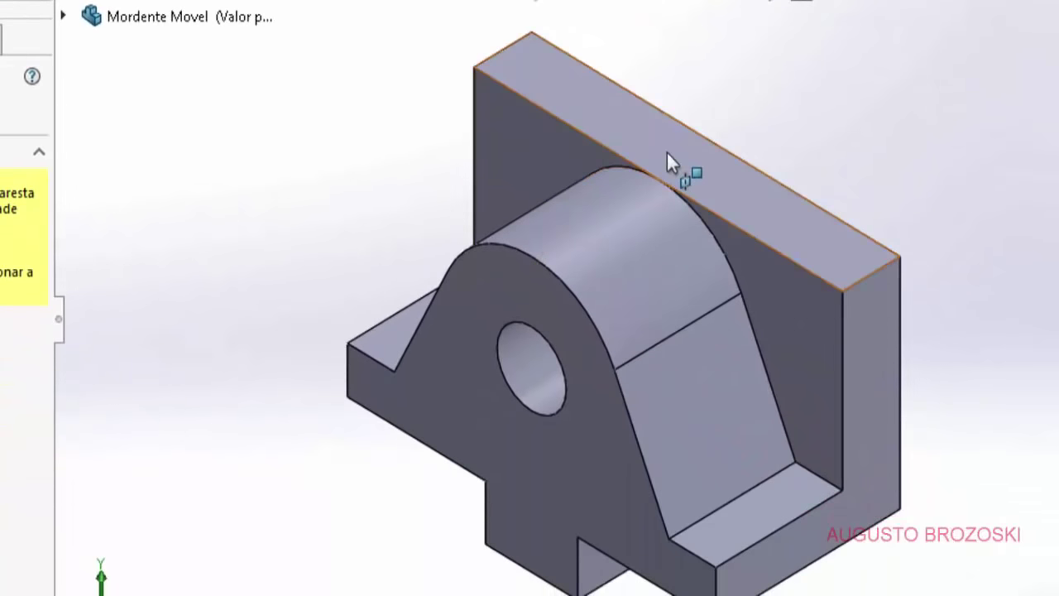
left_click(660, 187)
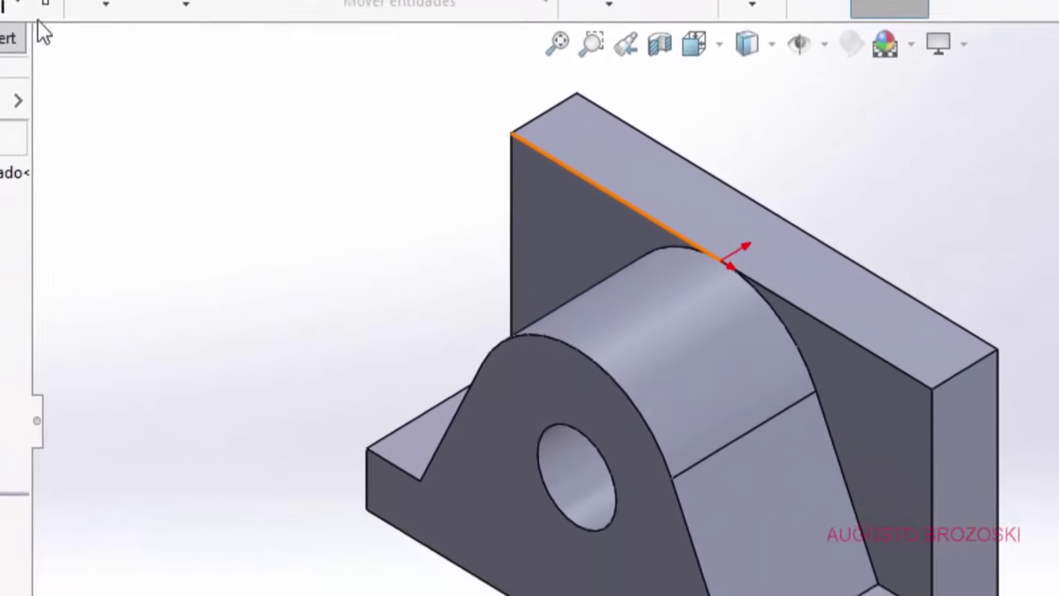
left_click(43, 33)
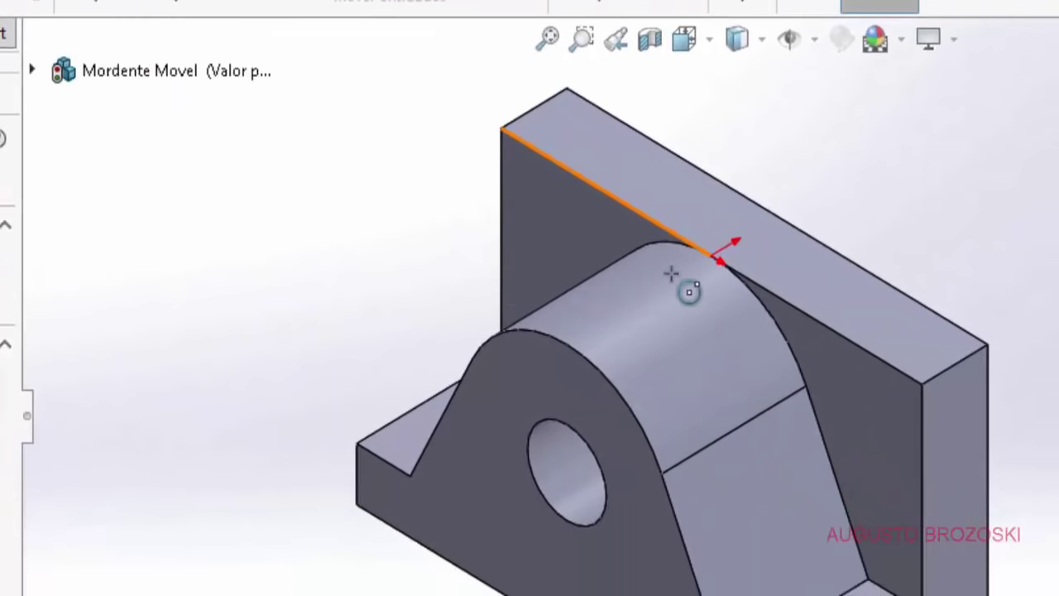
left_click(631, 303)
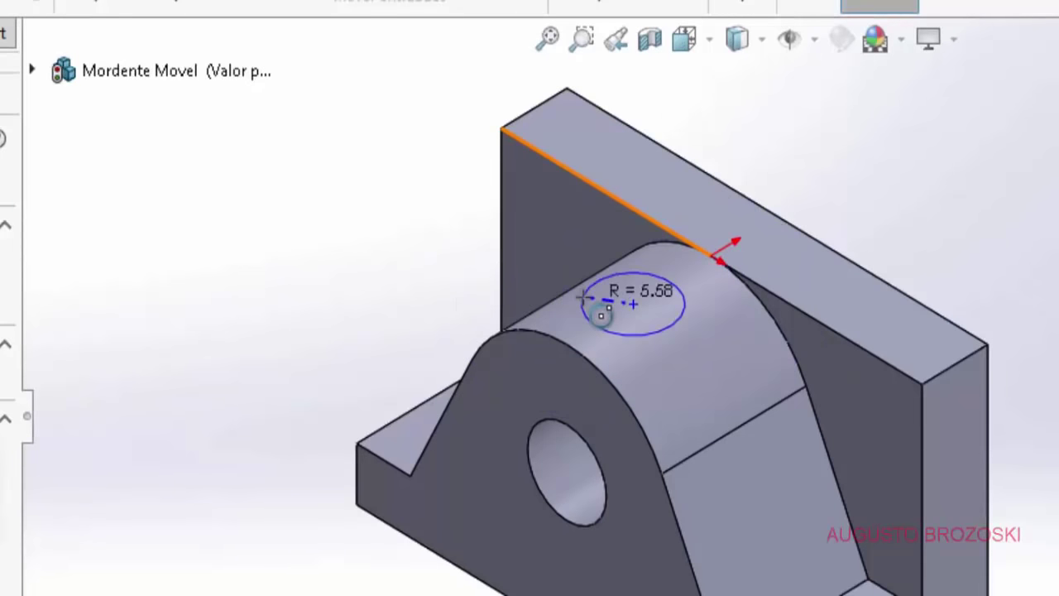
left_click(594, 310)
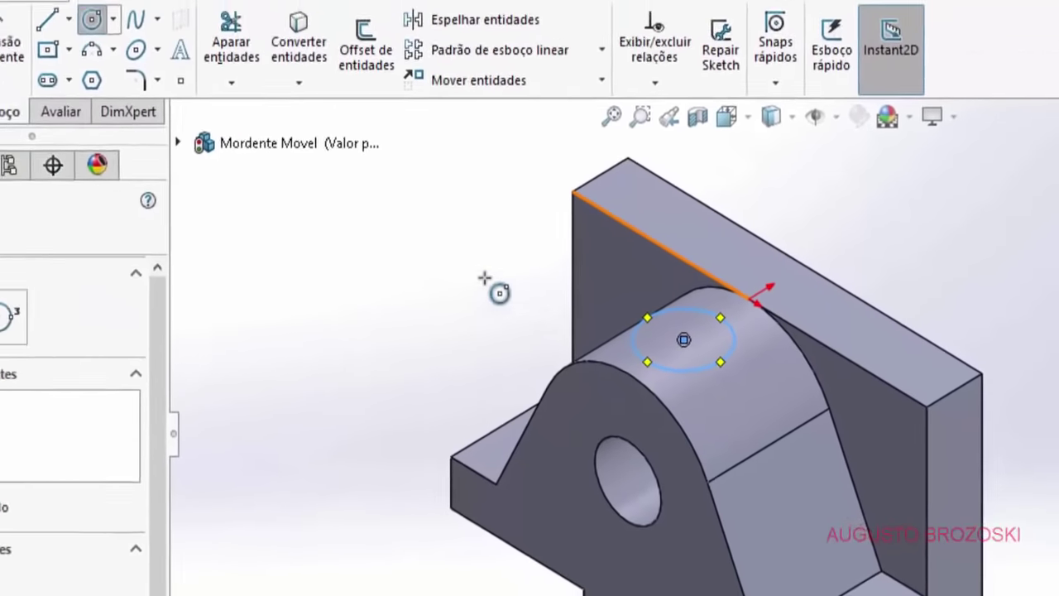
Step: Dimension the circle to Ø10,5 with its centre 10 mm from the plate's edge
left_click(60, 72)
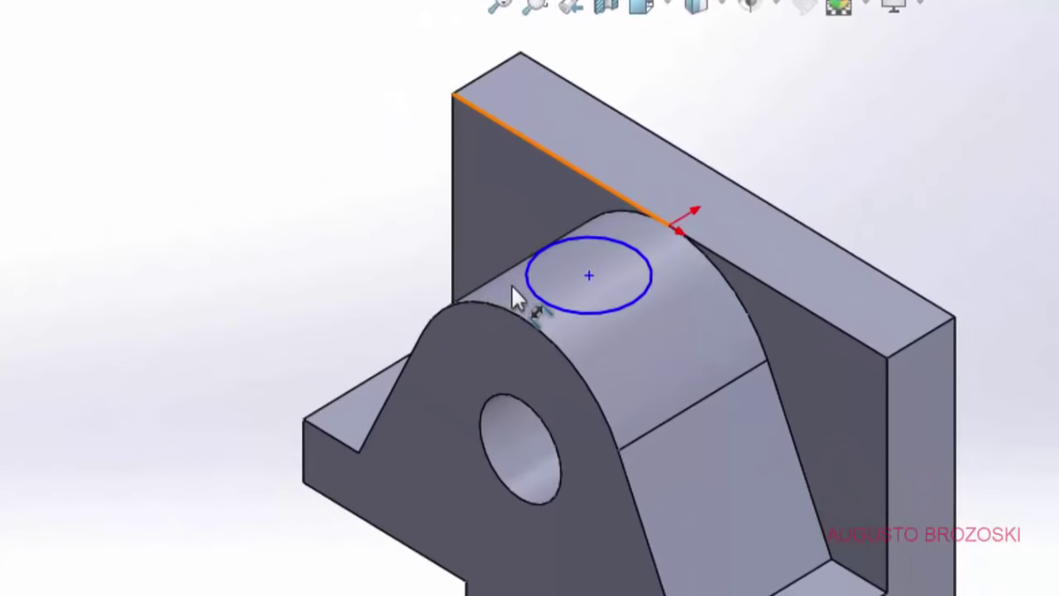
left_click(529, 286)
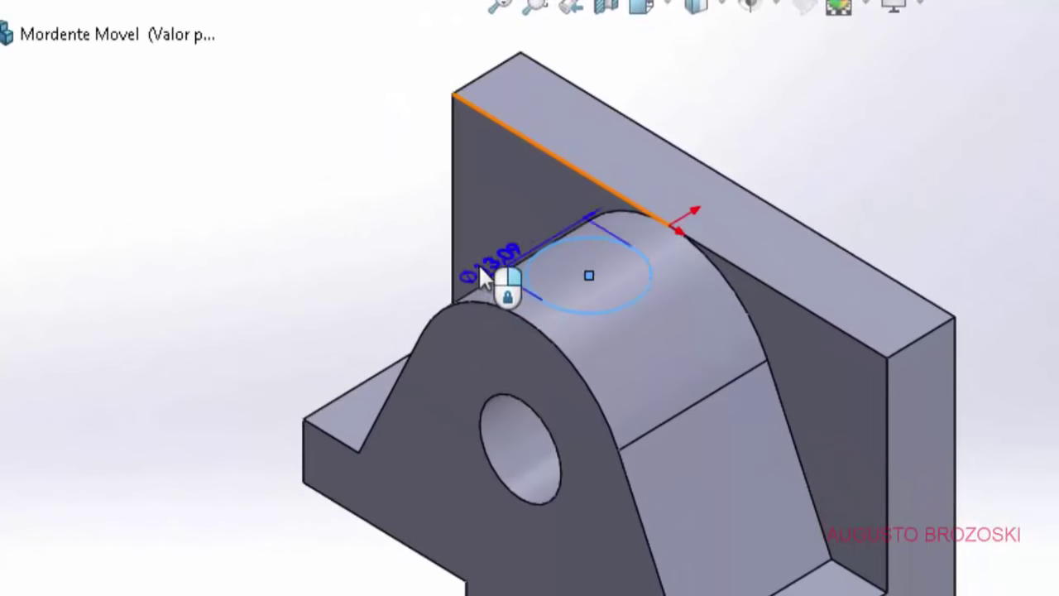
left_click(379, 276)
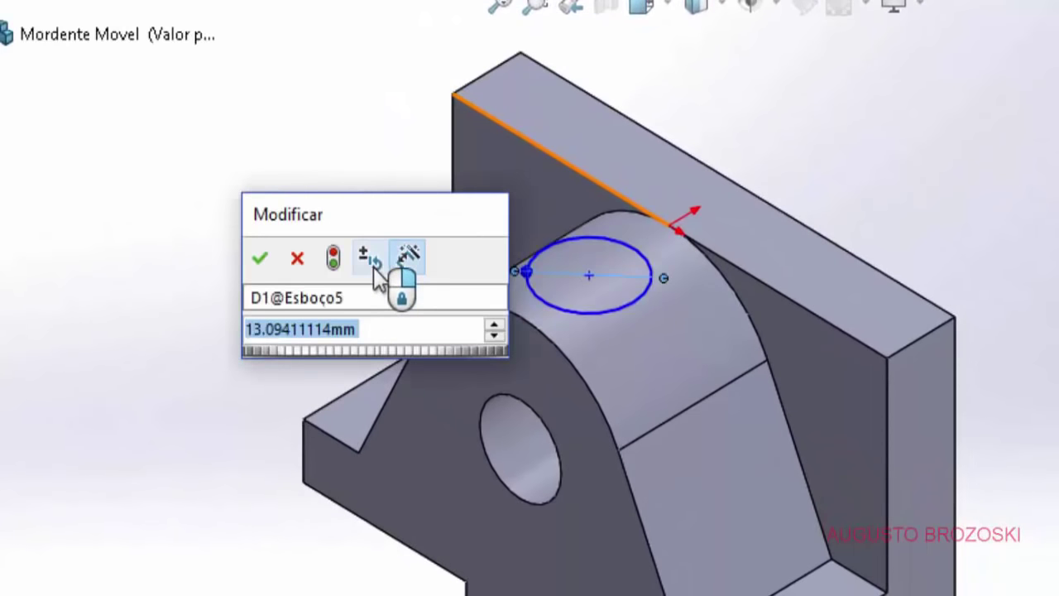
type("10,5")
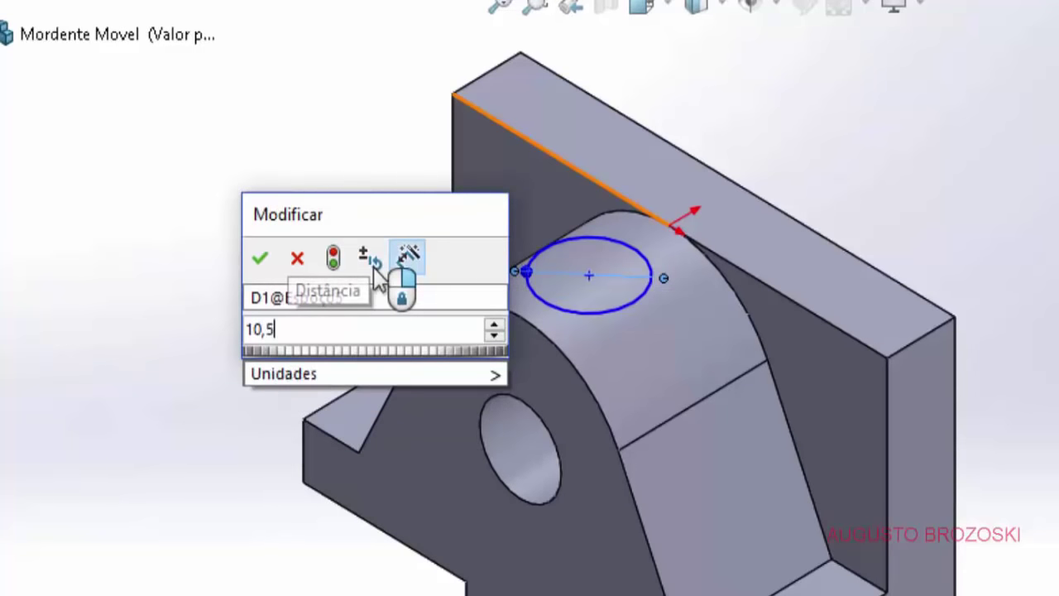
key("Return")
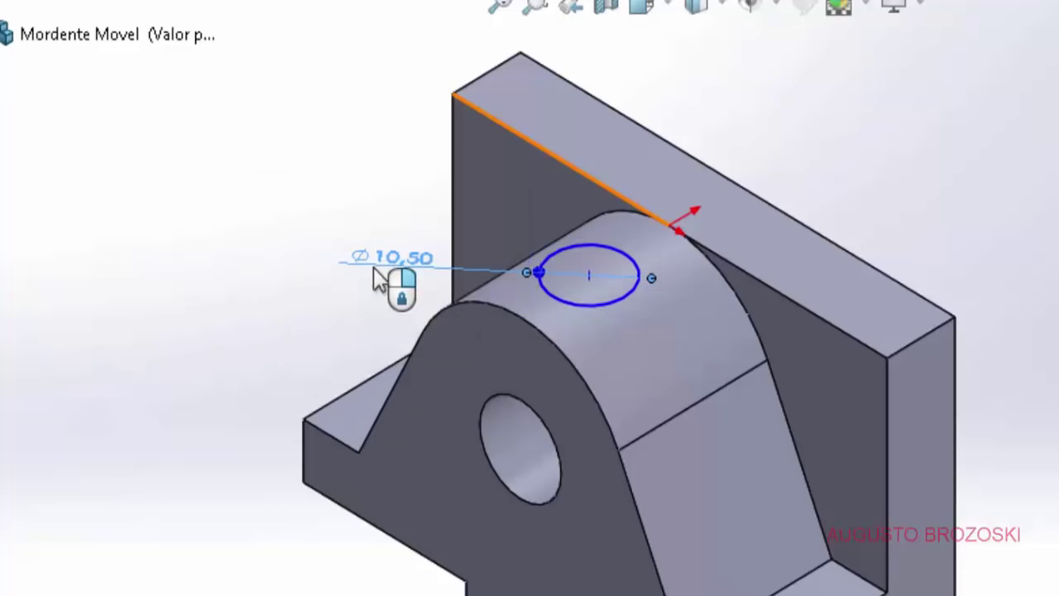
left_click(537, 330)
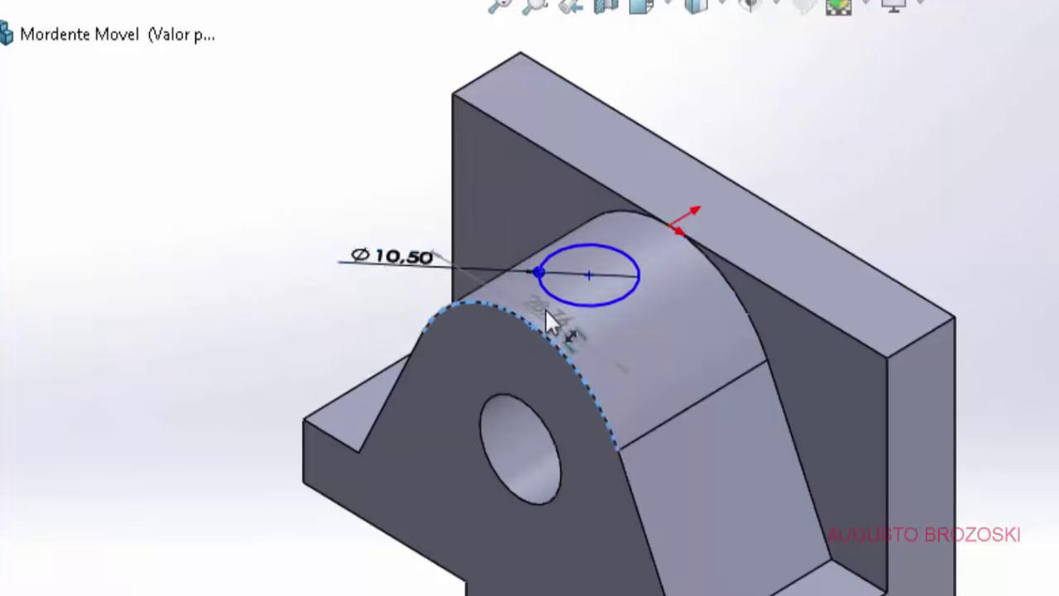
left_click(589, 274)
left_click(348, 199)
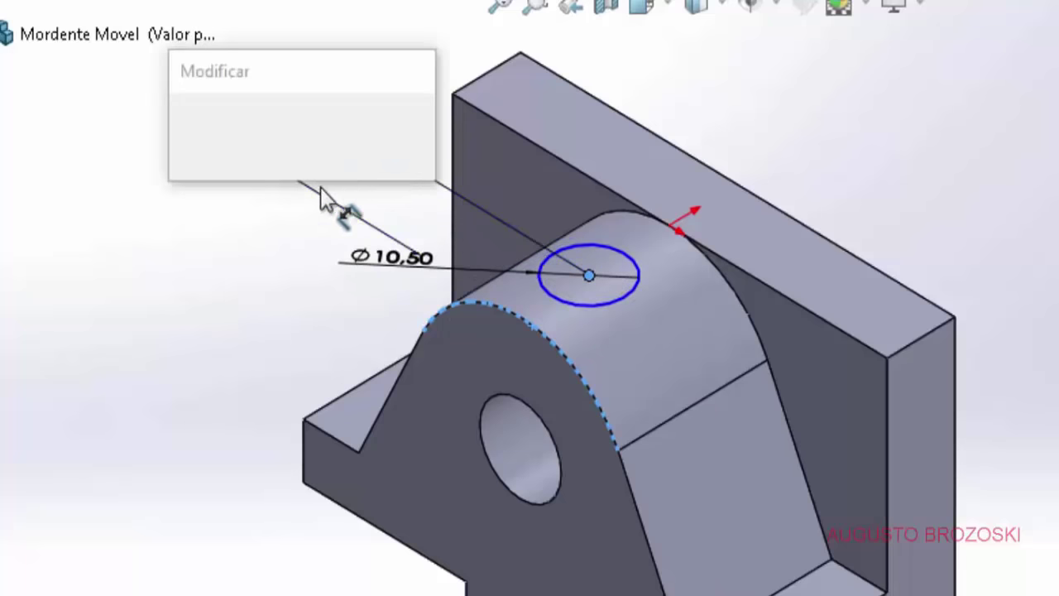
type("10")
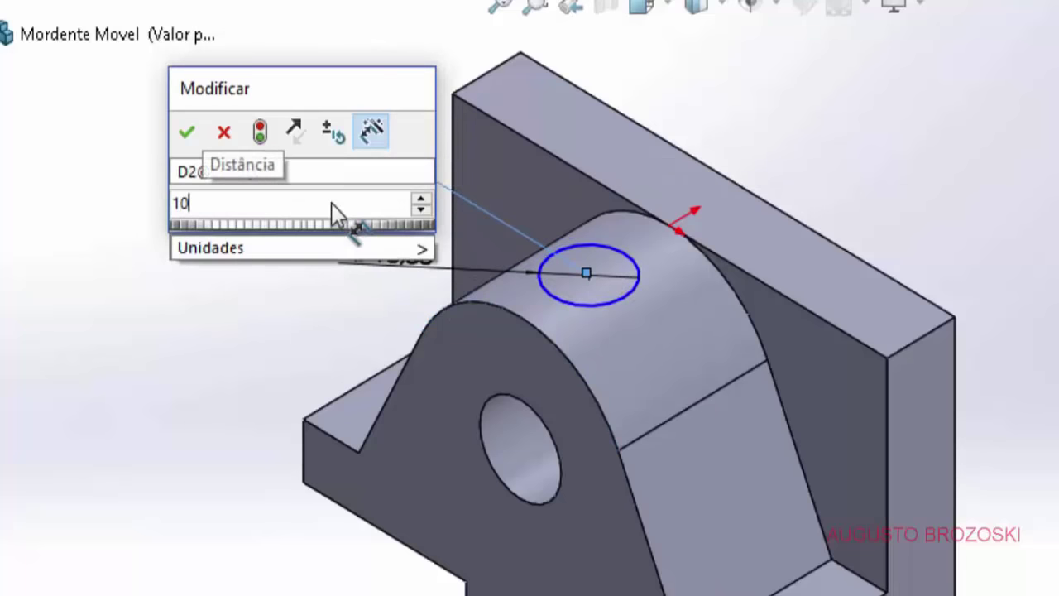
left_click(186, 132)
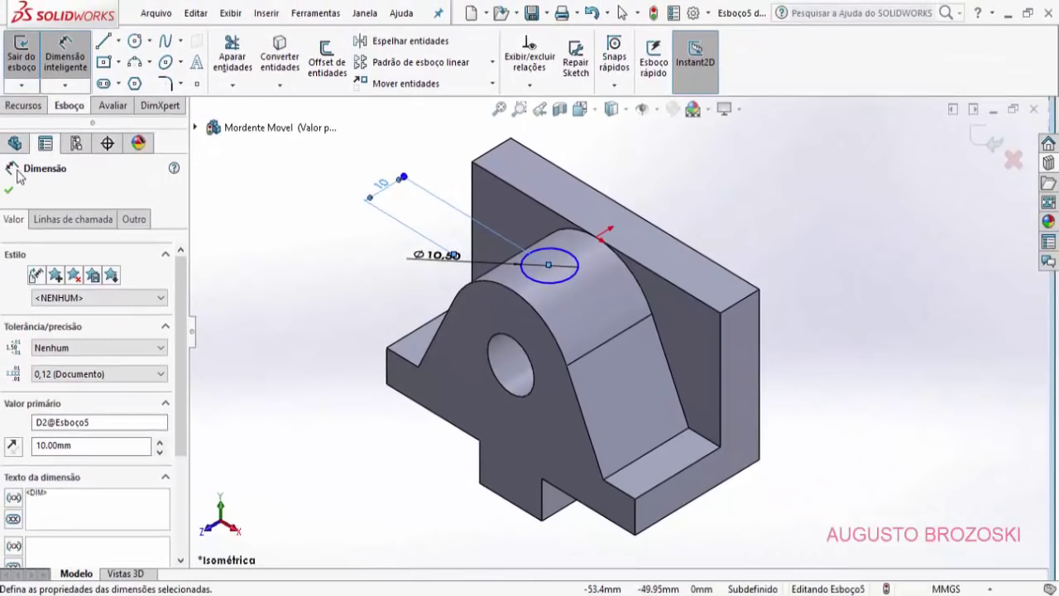
left_click(196, 127)
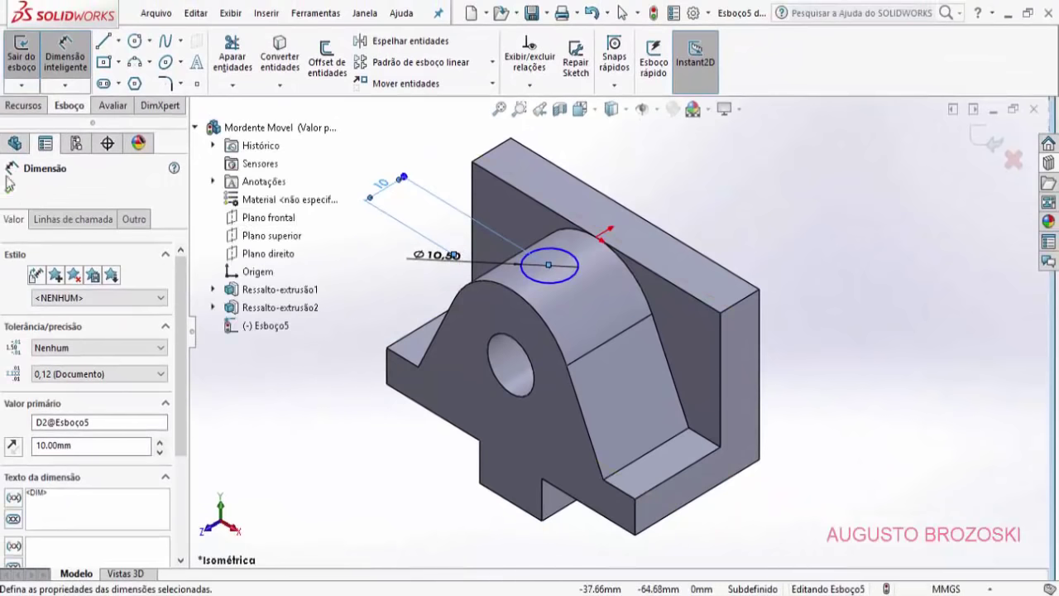
Step: Add a Vertical relation between the circle's centre and the arch's top vertex
left_click(10, 194)
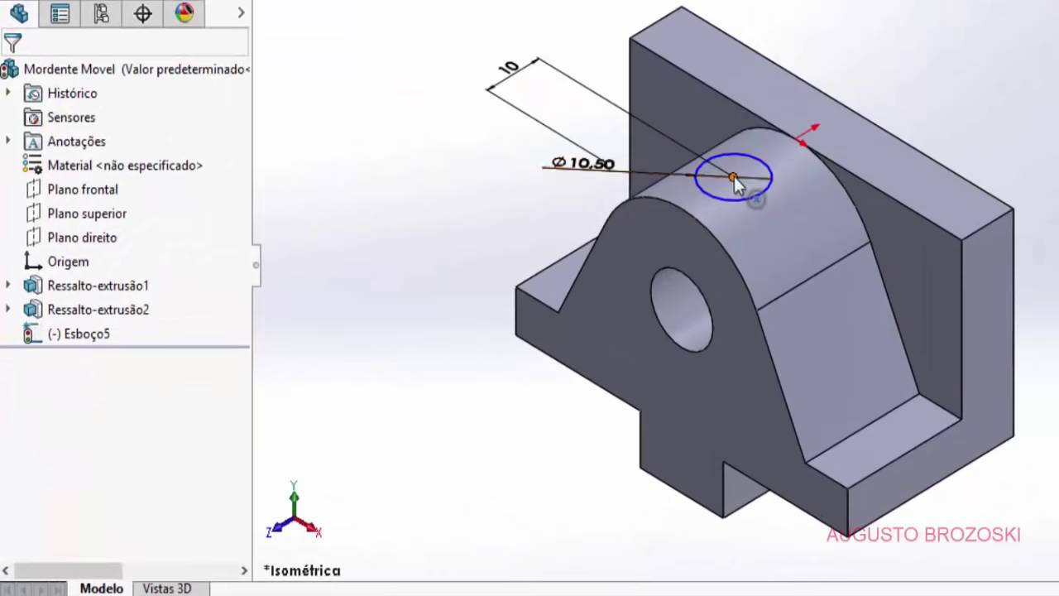
left_click(549, 264)
left_click(733, 177)
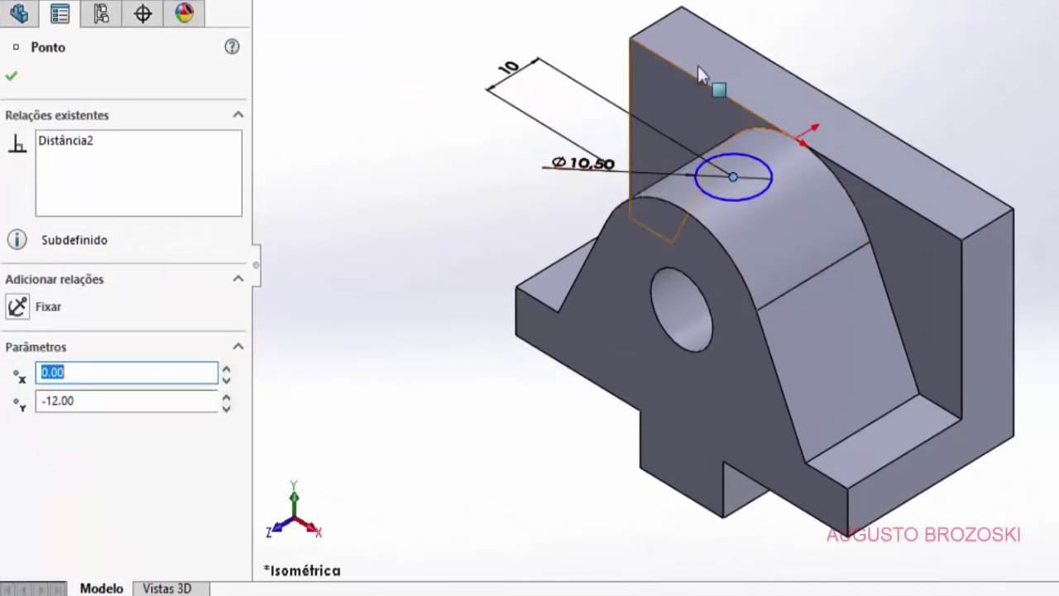
left_click(795, 140, "ctrl")
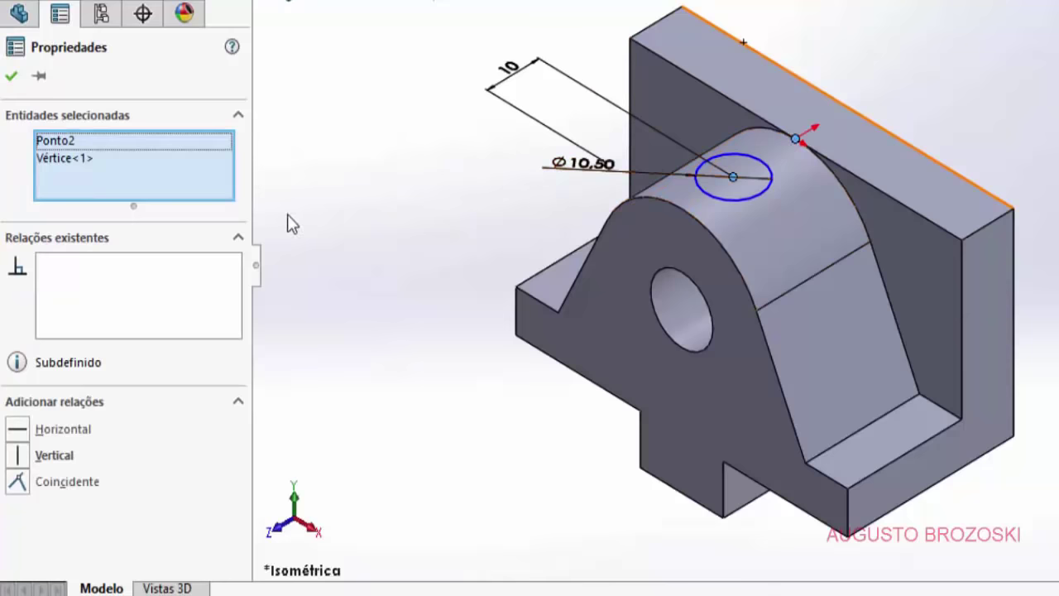
left_click(16, 456)
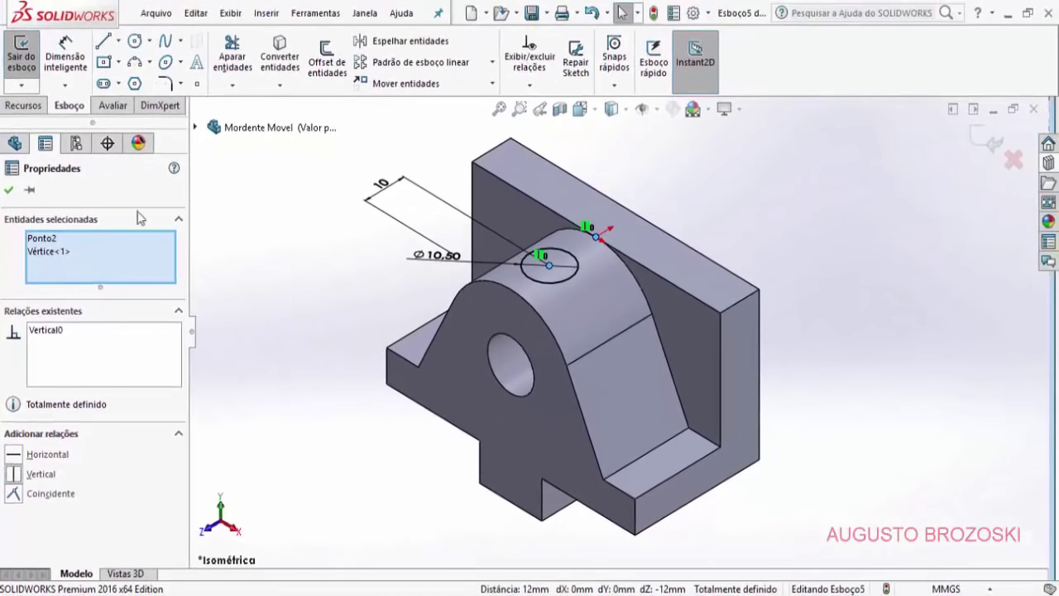
left_click(9, 191)
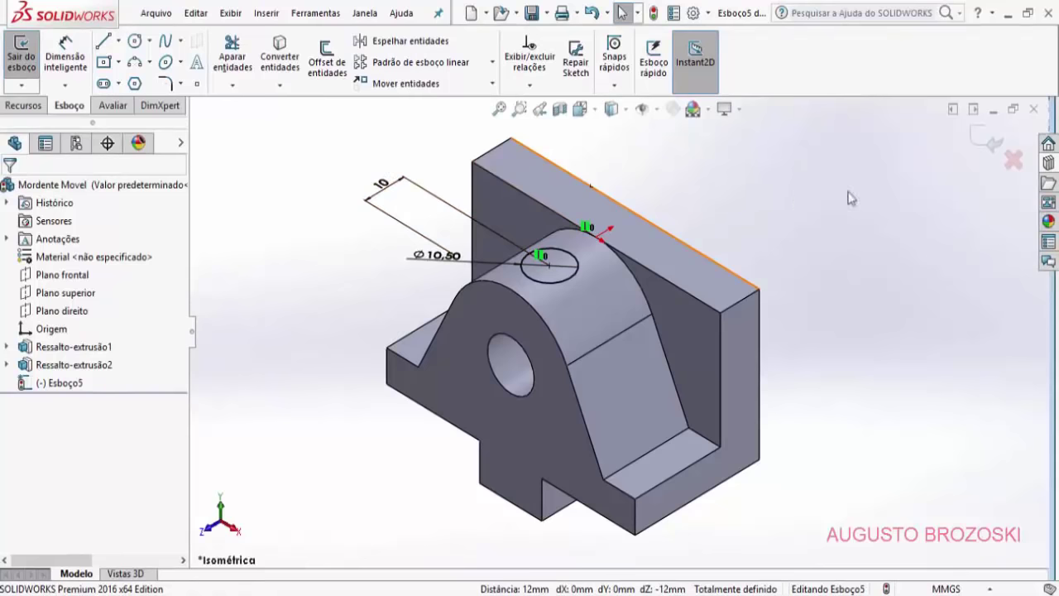
Step: Exit the sketch and cut the Ø10,50 circle 4 mm deep into the arched top
left_click(988, 143)
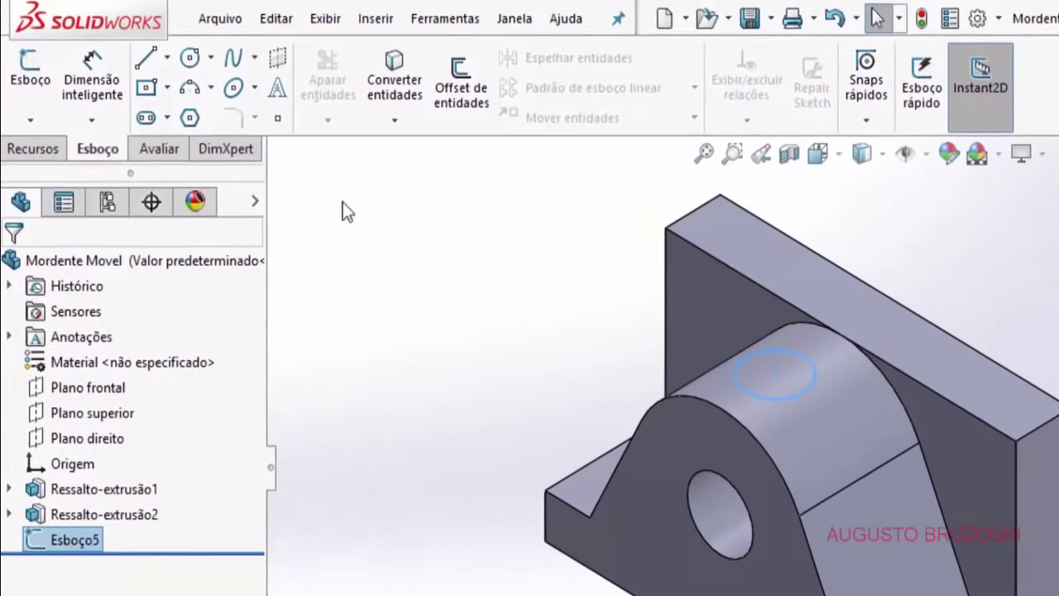
left_click(37, 149)
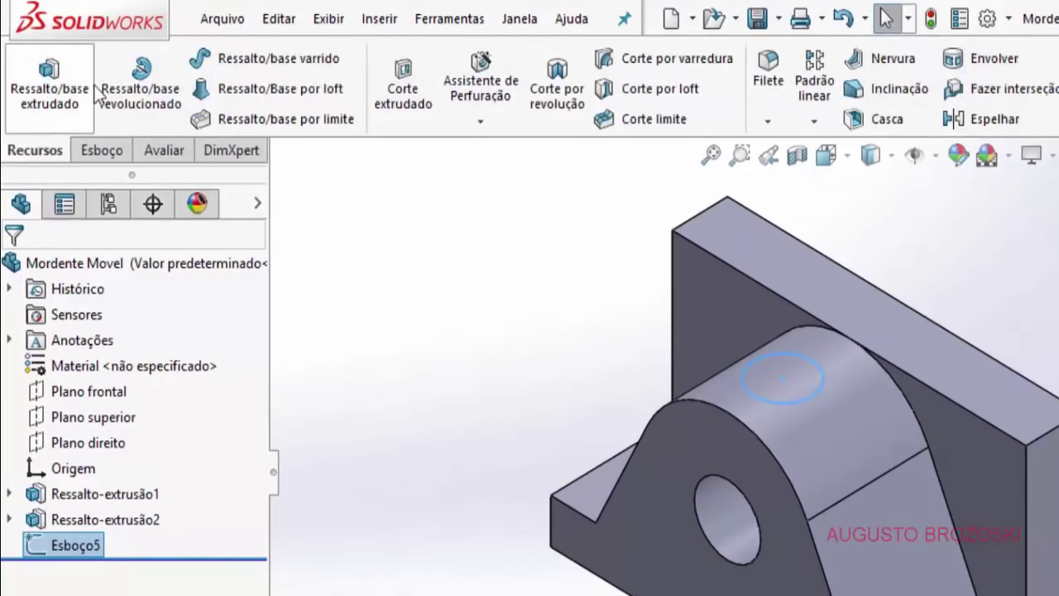
left_click(399, 87)
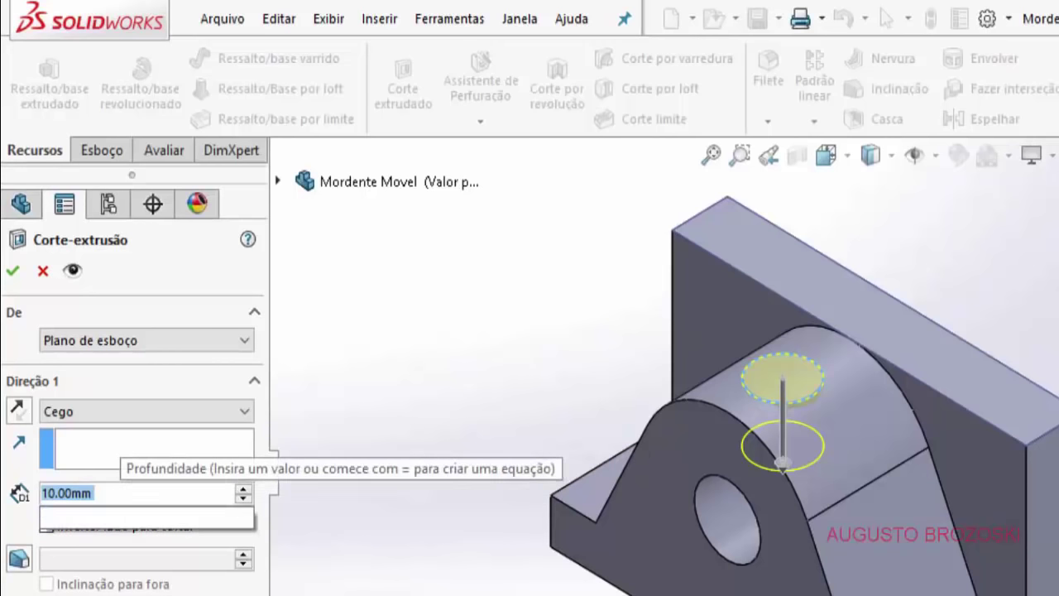
type("4")
key("Return")
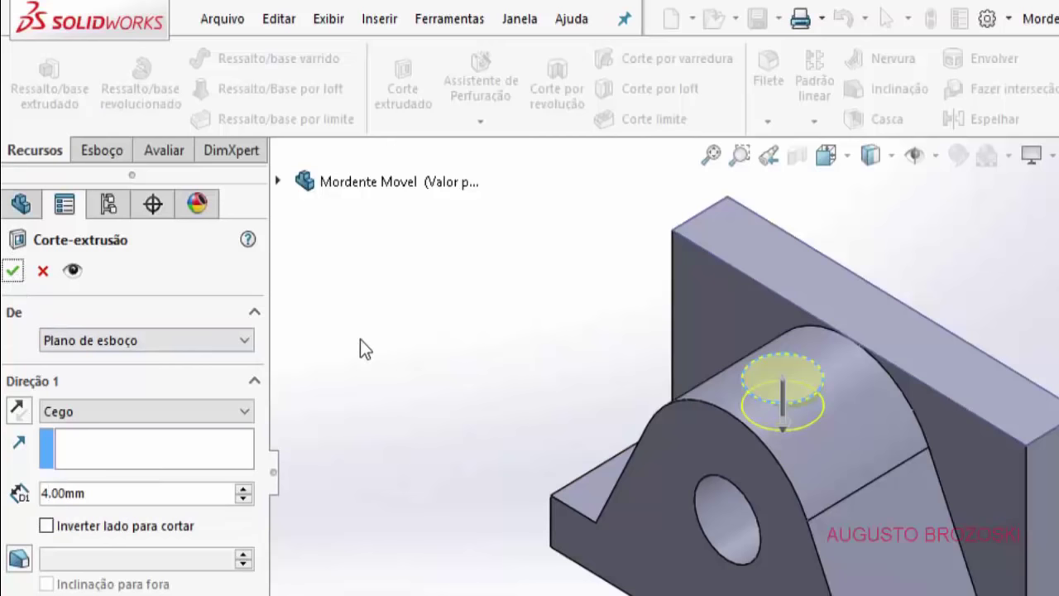
key("Return")
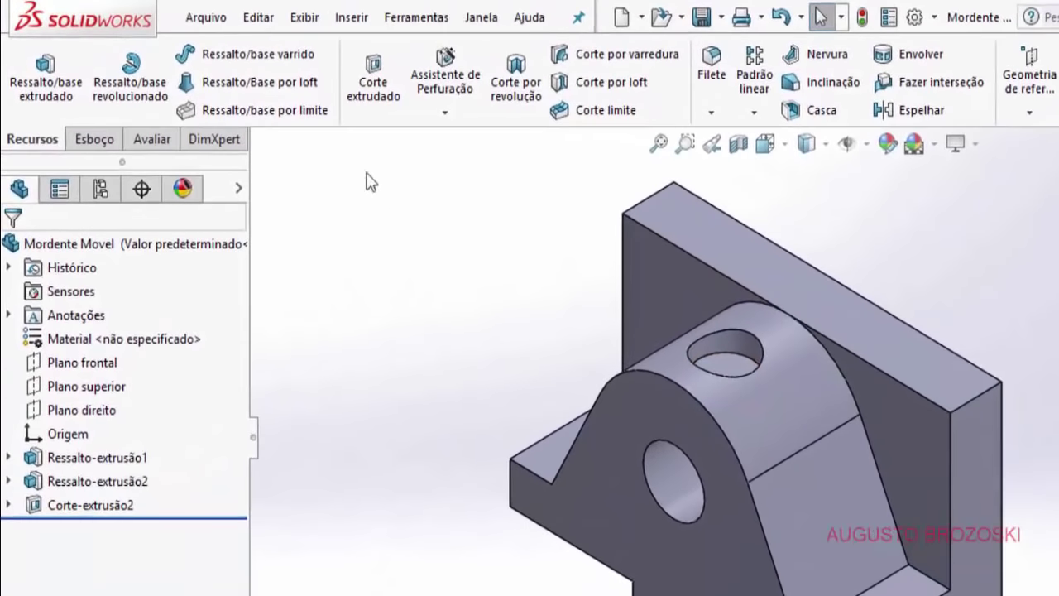
Step: Place an Ansi Metric M6x1.0 tapped hole, up to next face, at the recess arc centre
left_click(445, 78)
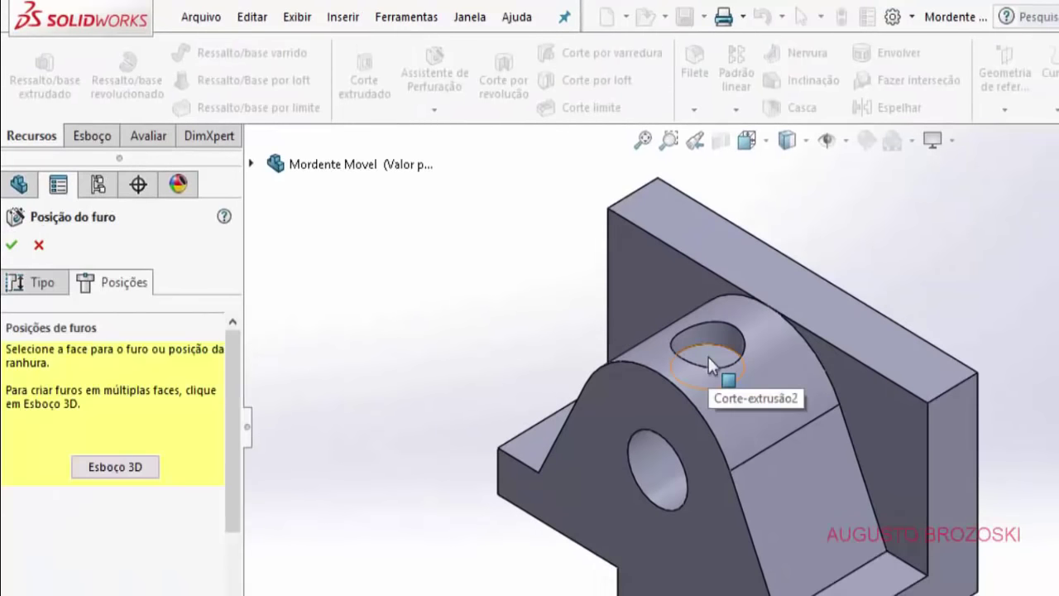
left_click(708, 356)
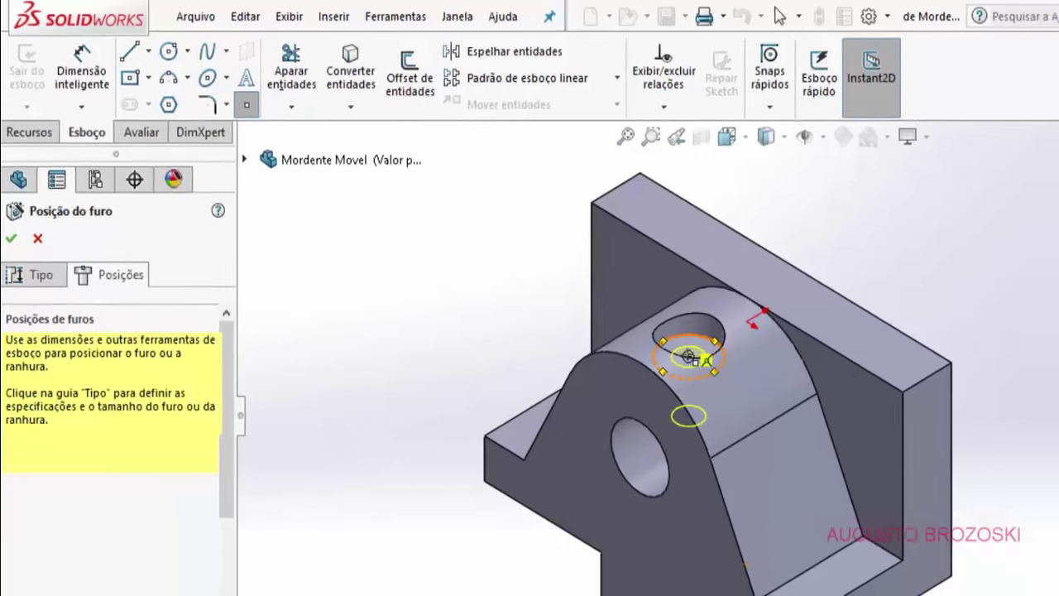
left_click(705, 359)
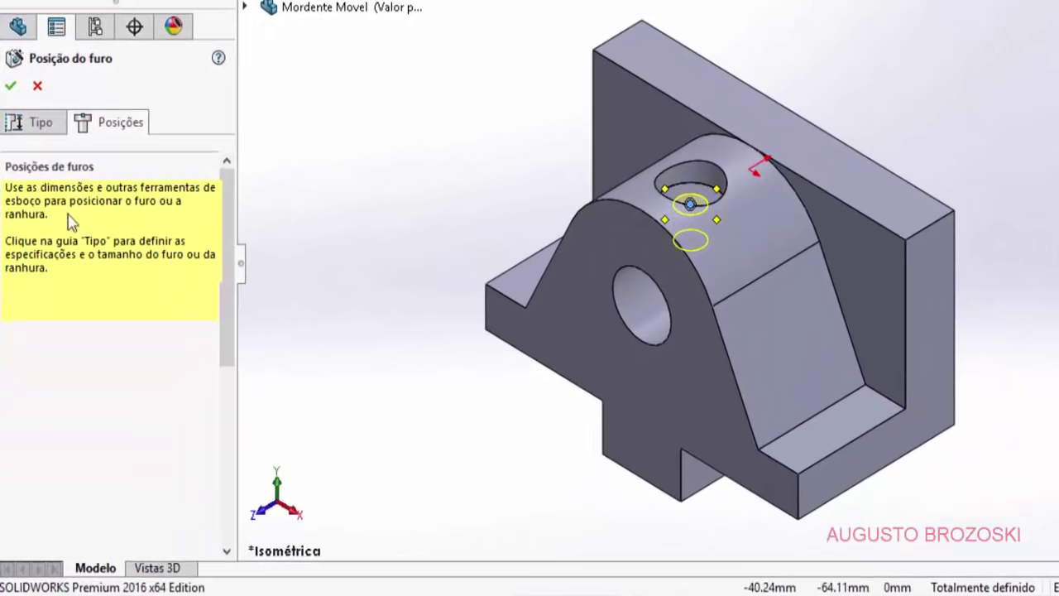
left_click(41, 124)
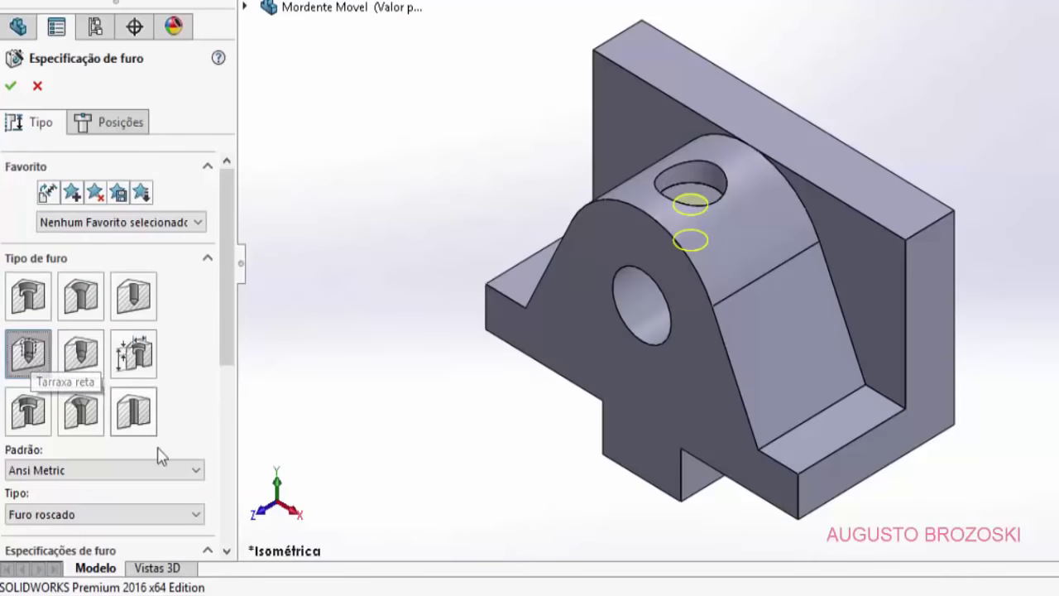
left_click(226, 551)
scroll(226, 551, "down", 6)
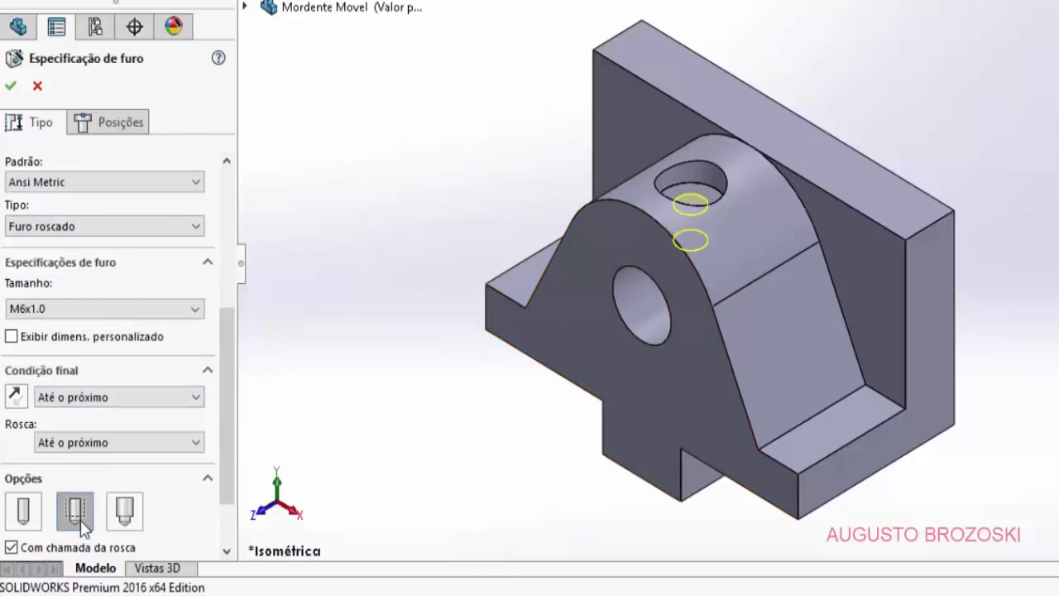
scroll(82, 530, "down", 3)
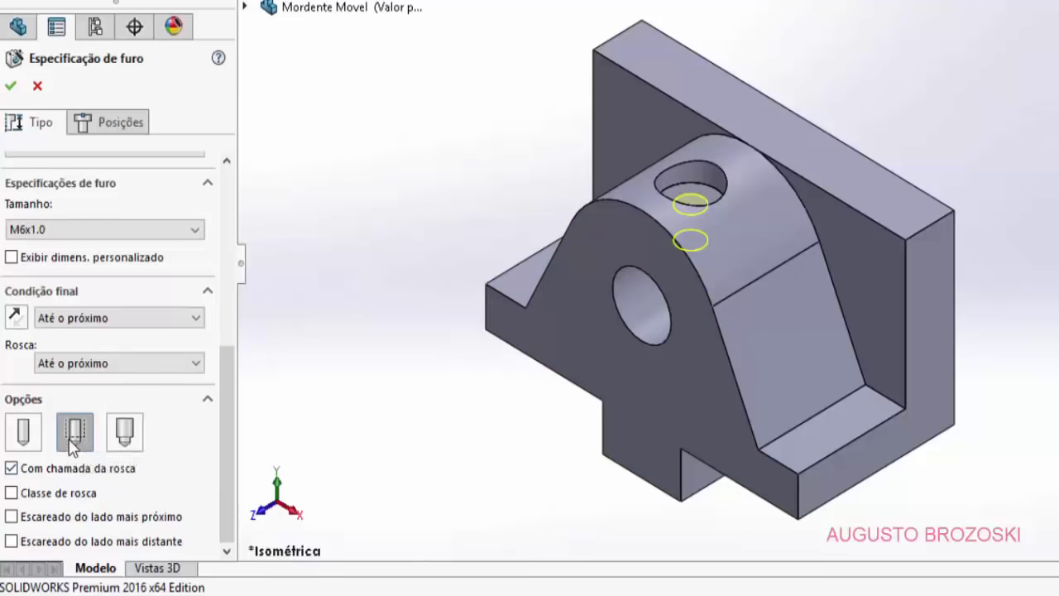
left_click(10, 87)
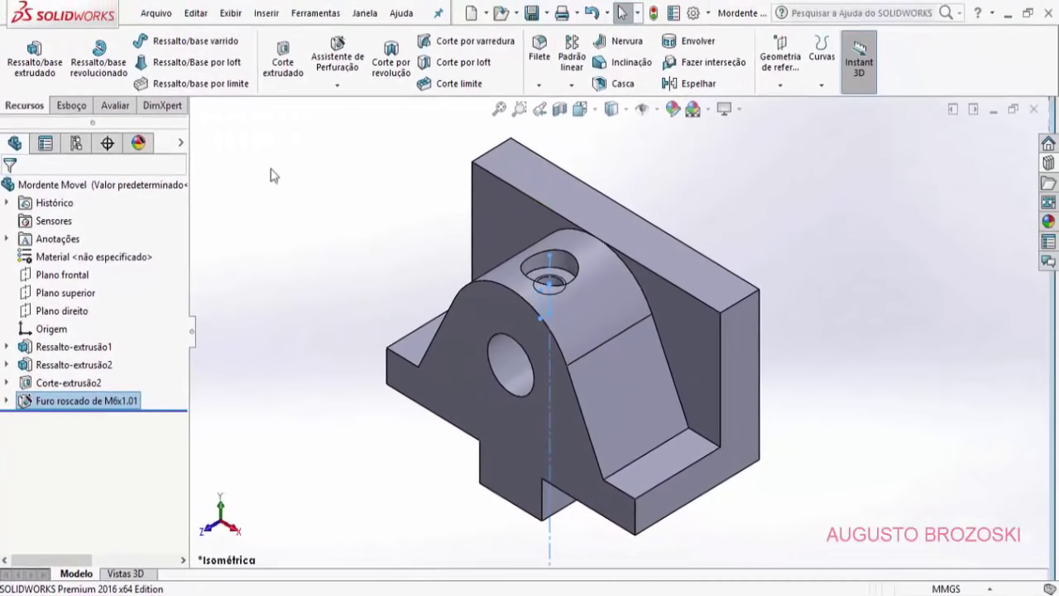
Step: Save the part, then turn it over to show the hole exiting the bottom face
left_click(531, 15)
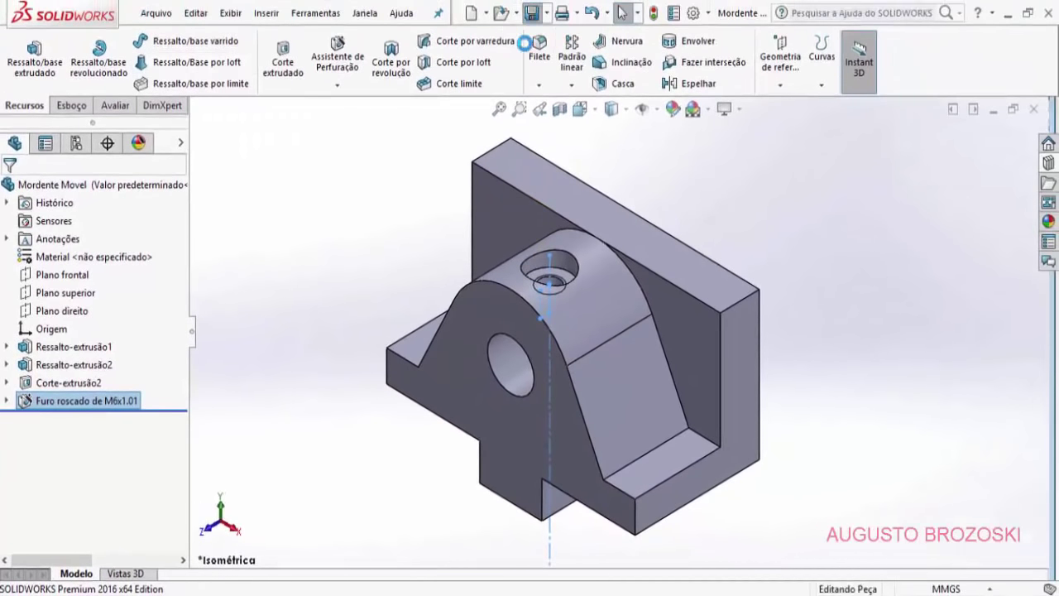
left_click(312, 415)
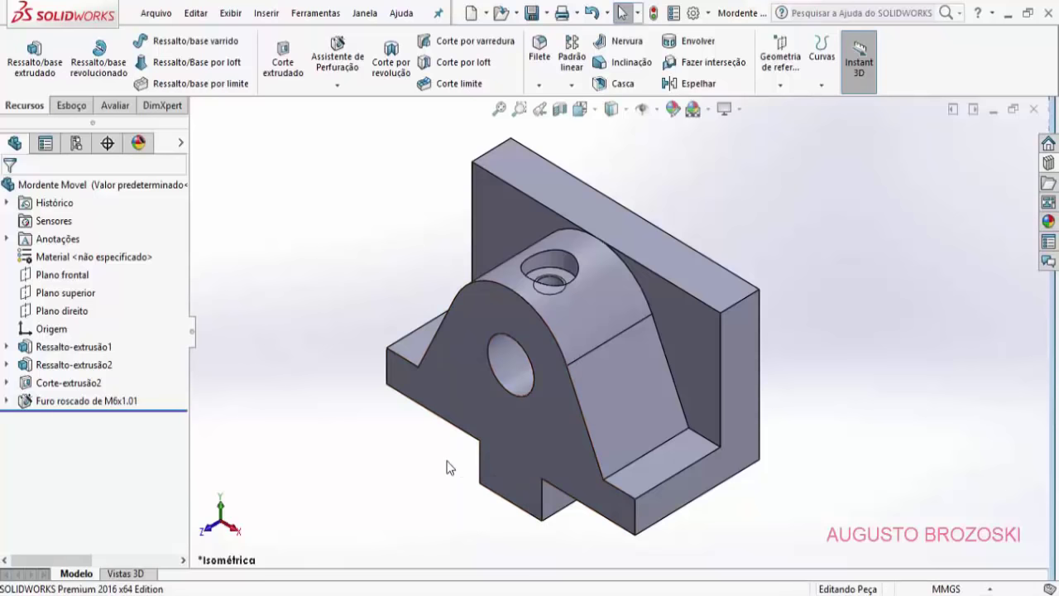
middle_click_drag(447, 467, 554, 264)
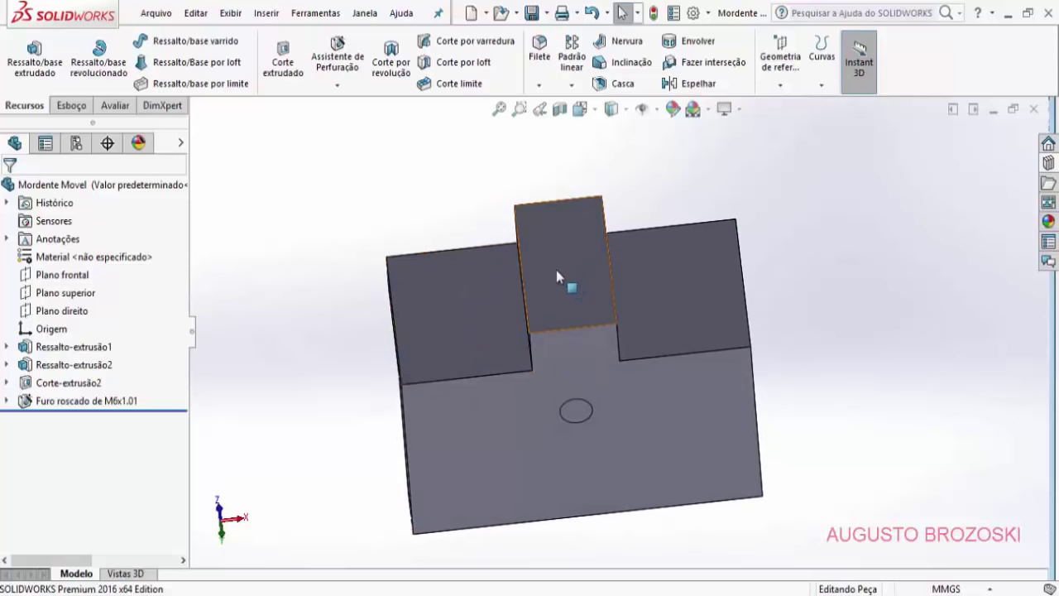
Step: Check the PDF's bottom view: two M6x1.0 holes, 8 mm from the edge, 16 mm apart
key("alt+Tab")
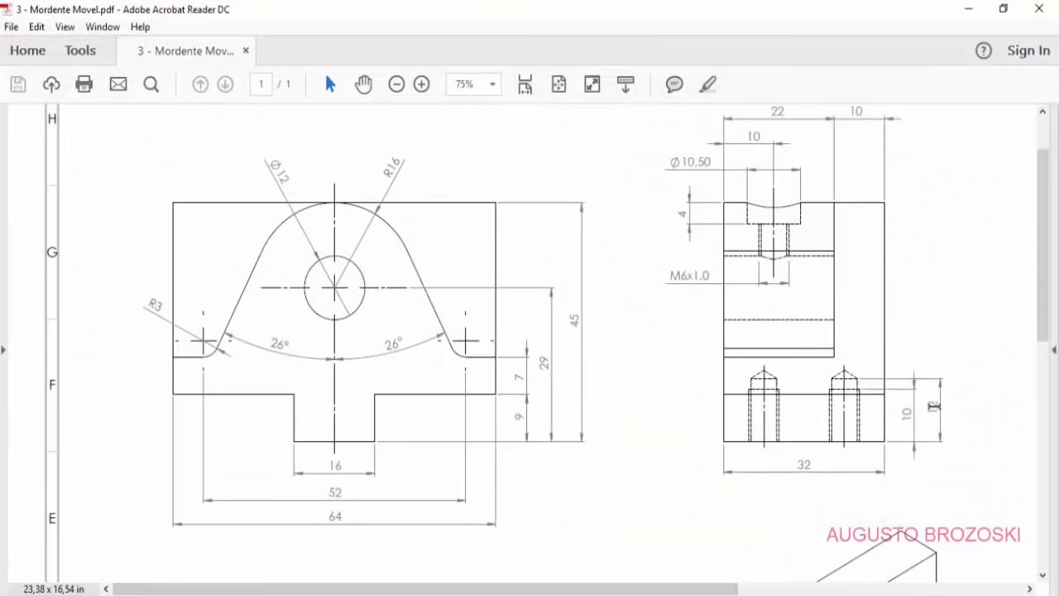
scroll(641, 342, "down", 10)
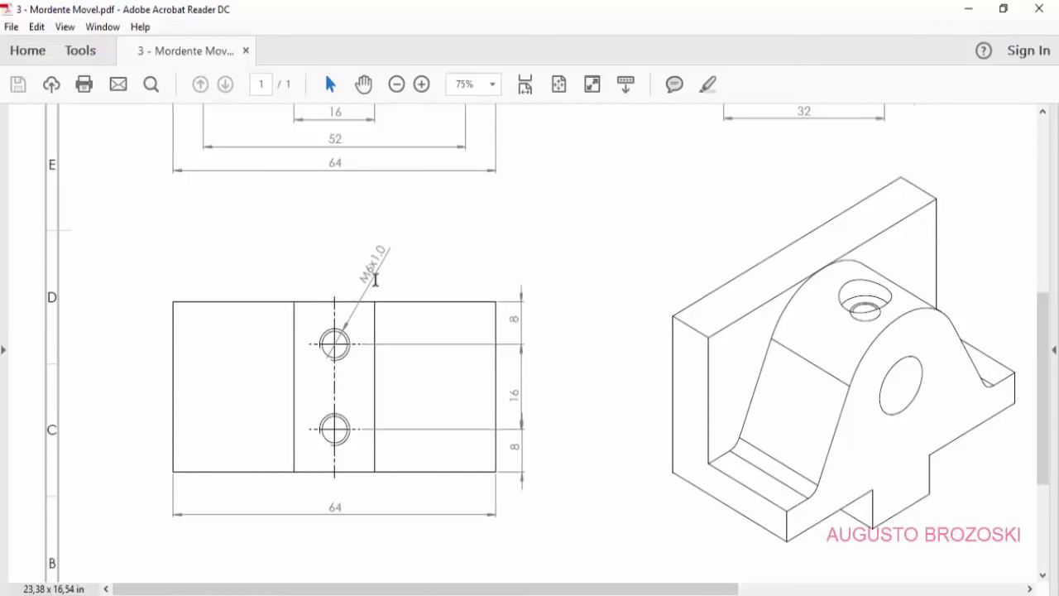
left_click(968, 8)
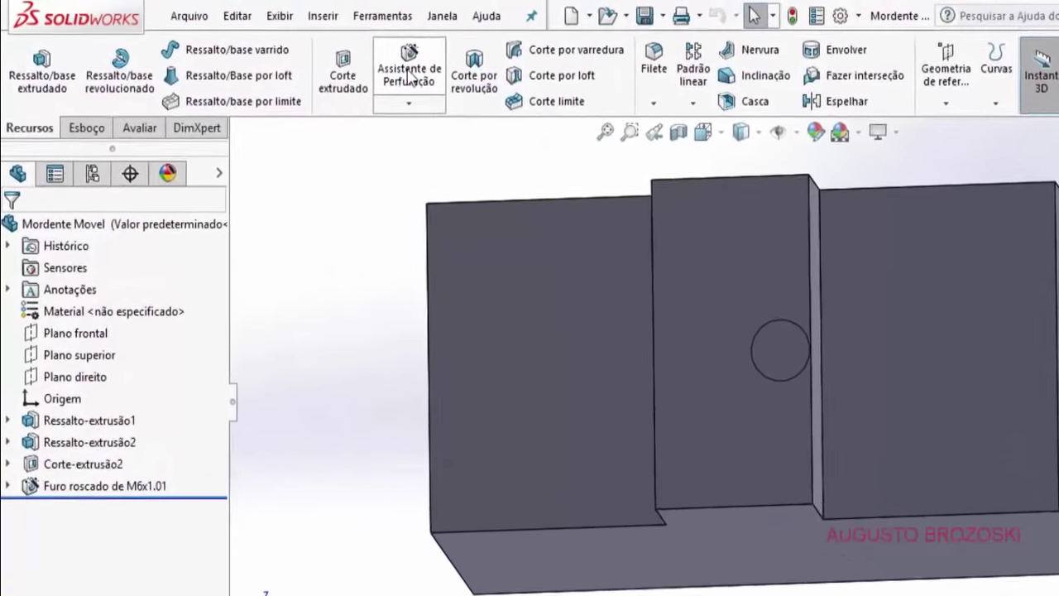
Step: Start a new hole and place two hole points on the bottom's central strip
left_click(338, 62)
left_click(142, 285)
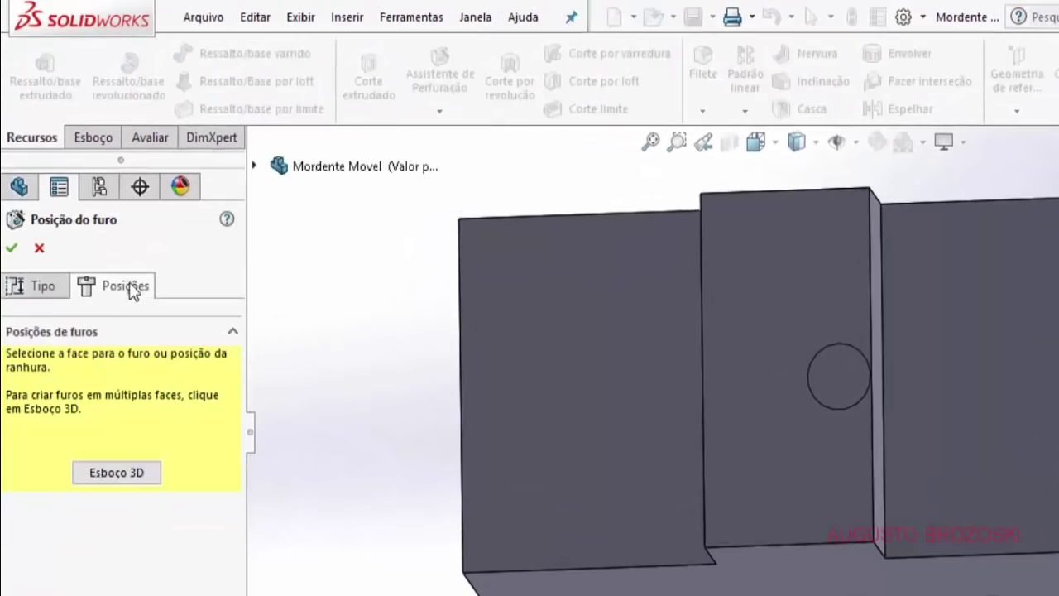
left_click(823, 235)
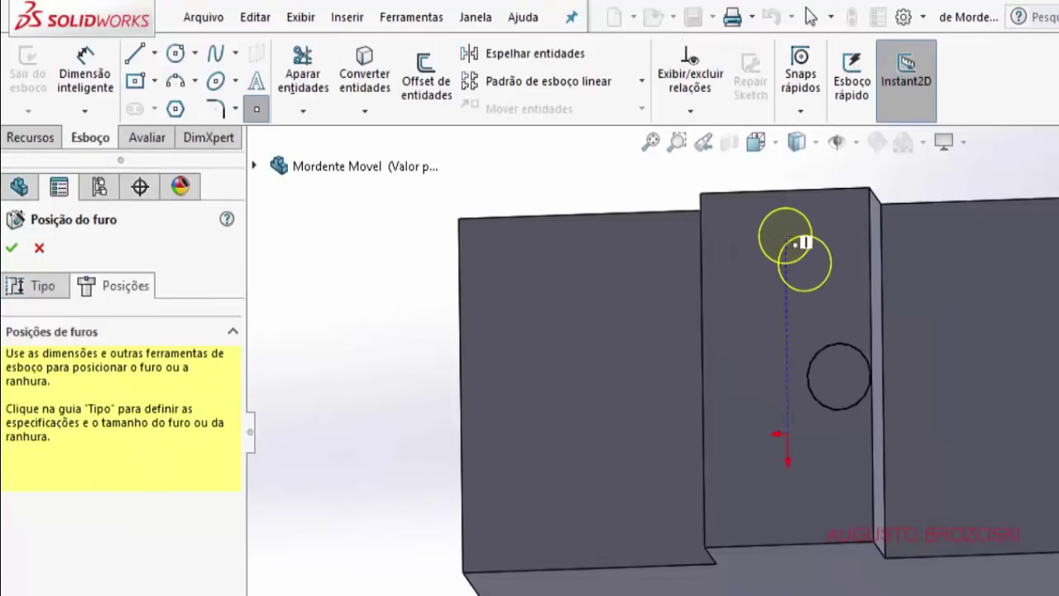
left_click(785, 237)
left_click(787, 384)
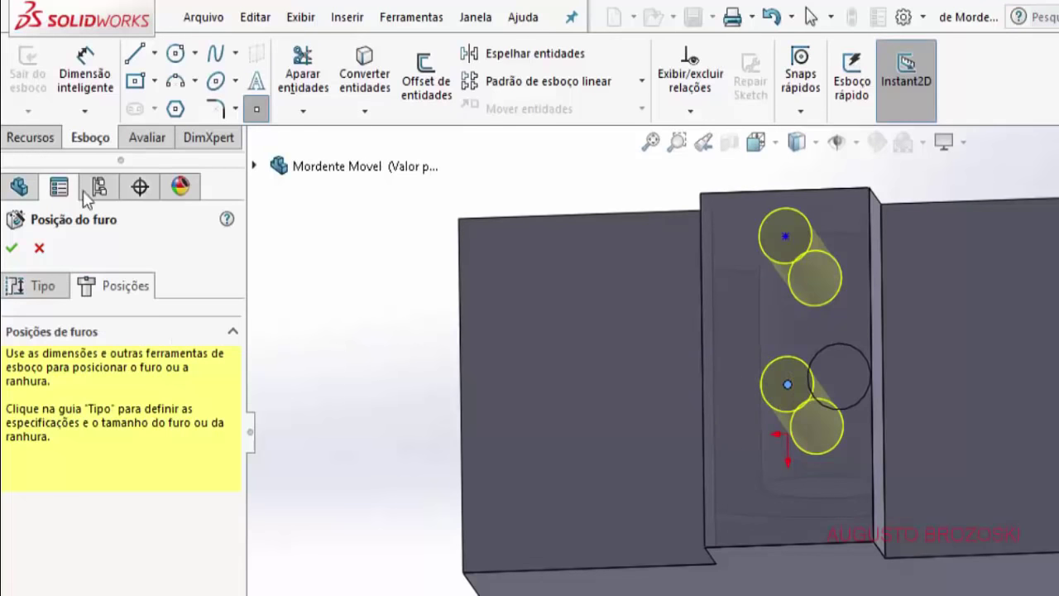
Step: Dimension the first hole 8 mm from the strip edge and the holes 16 mm apart
left_click(87, 81)
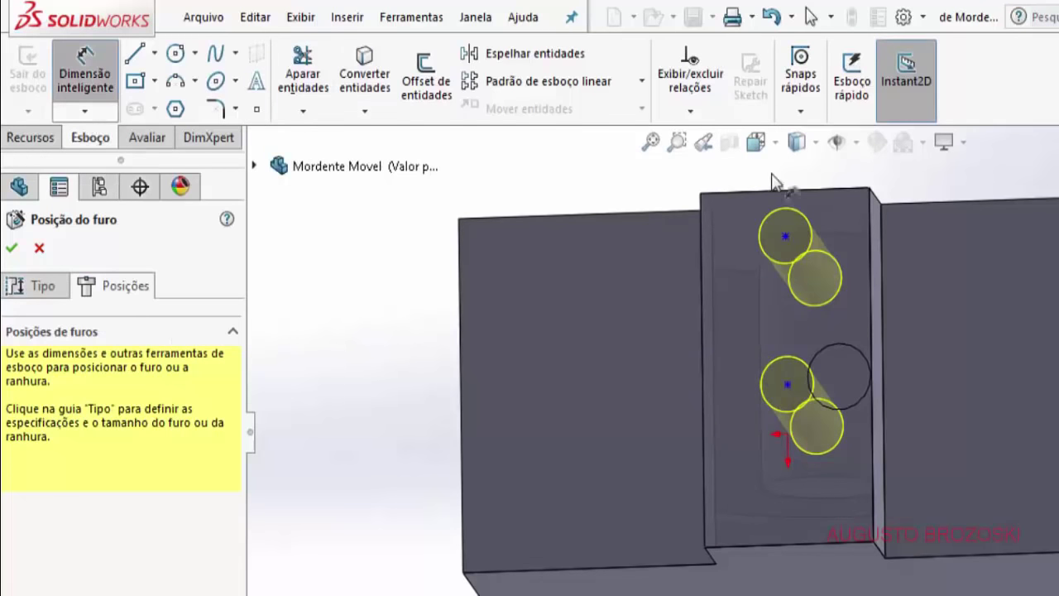
left_click(819, 190)
left_click(786, 236)
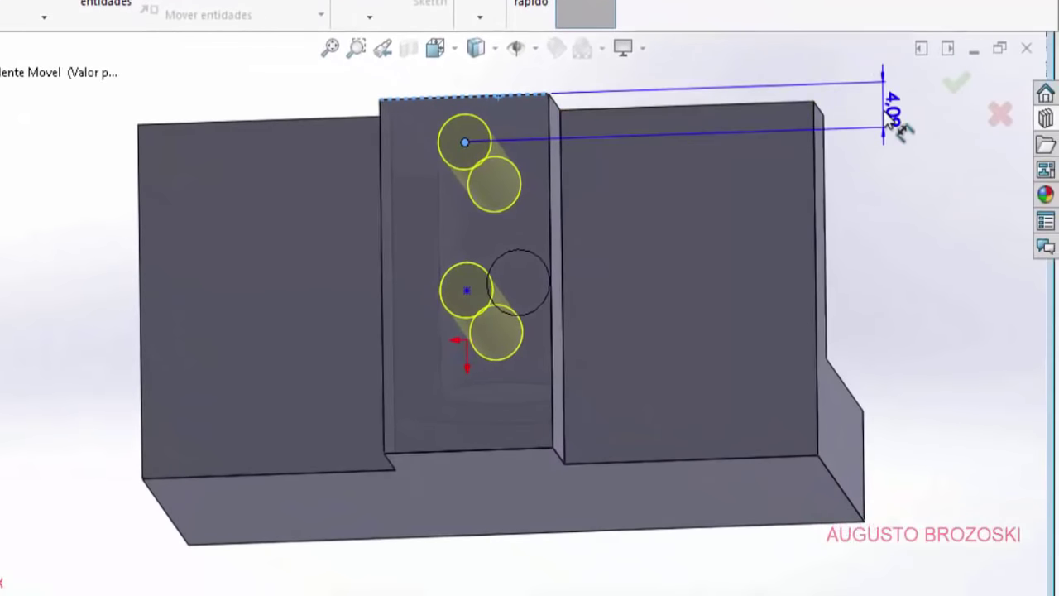
left_click(898, 126)
type("4")
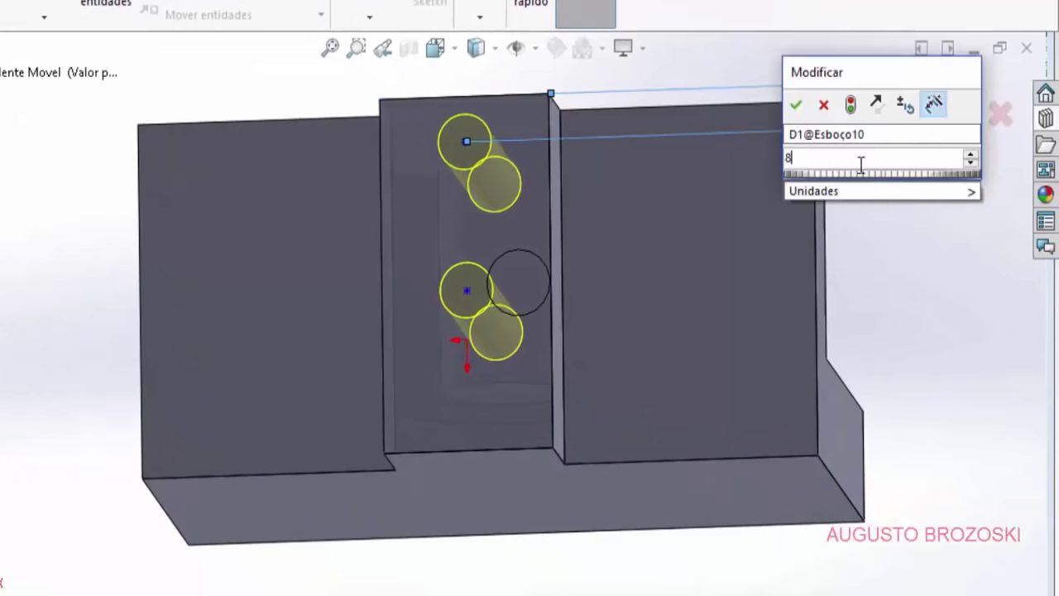
left_click(795, 104)
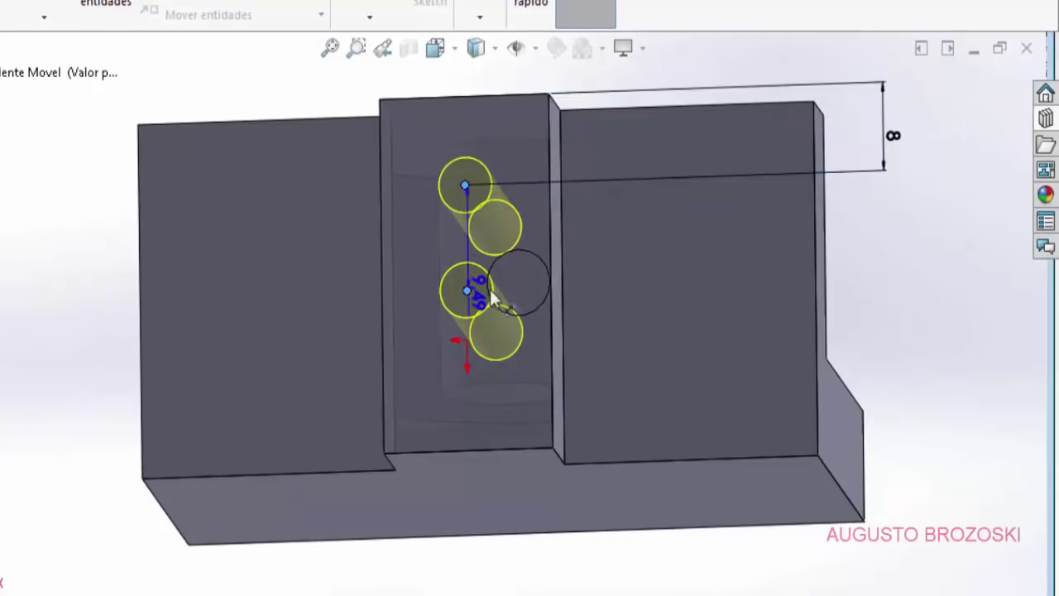
left_click(886, 256)
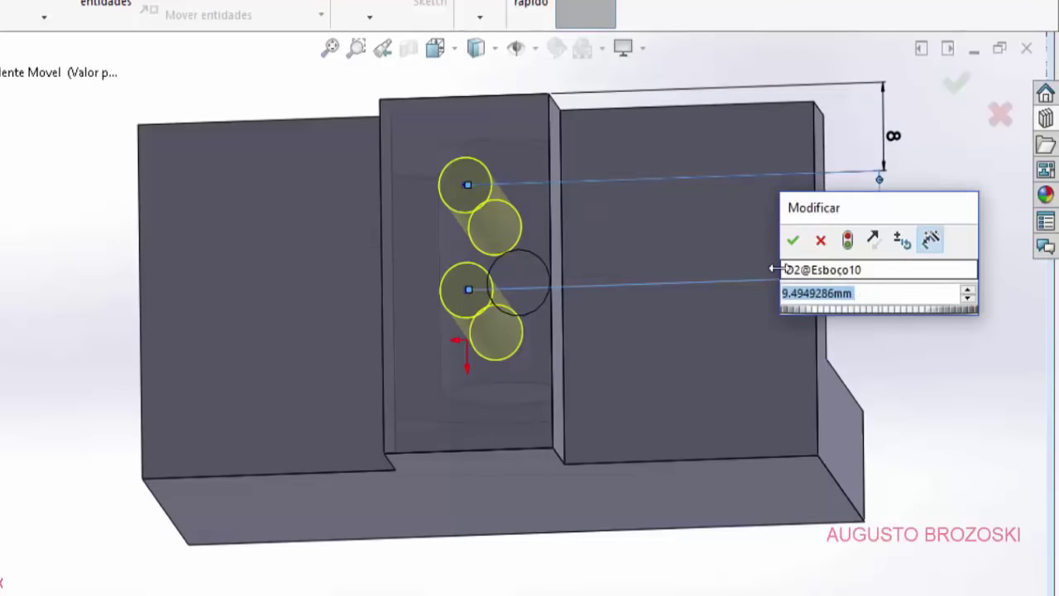
type("16")
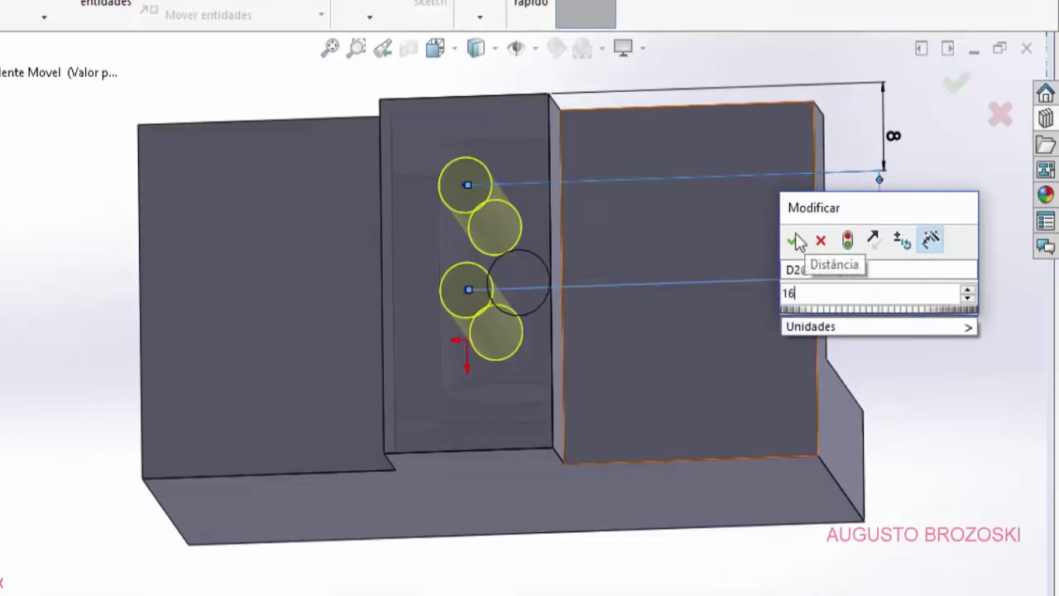
left_click(795, 240)
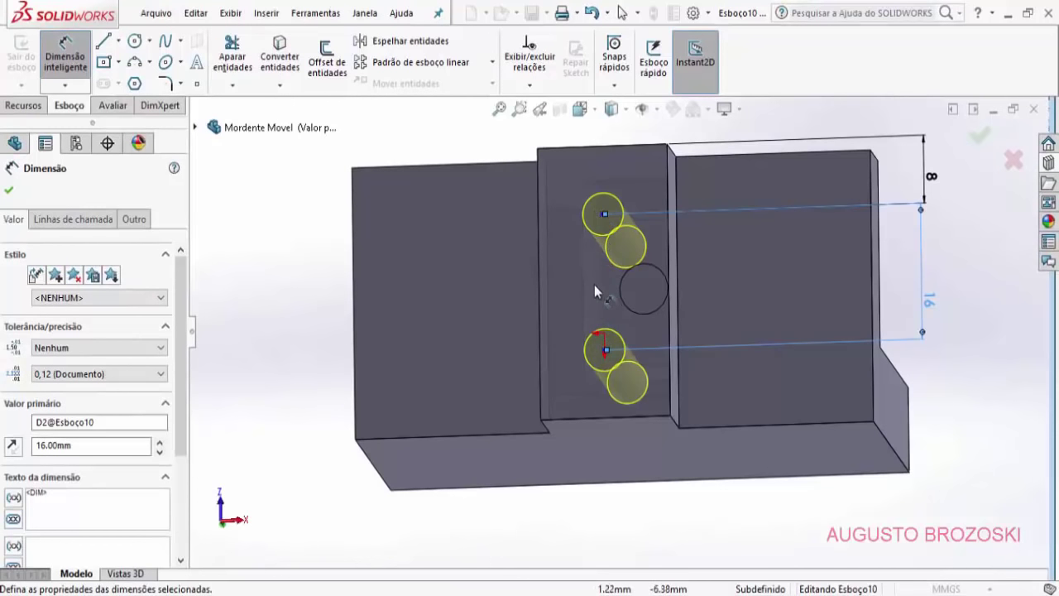
scroll(595, 286, "down", 6)
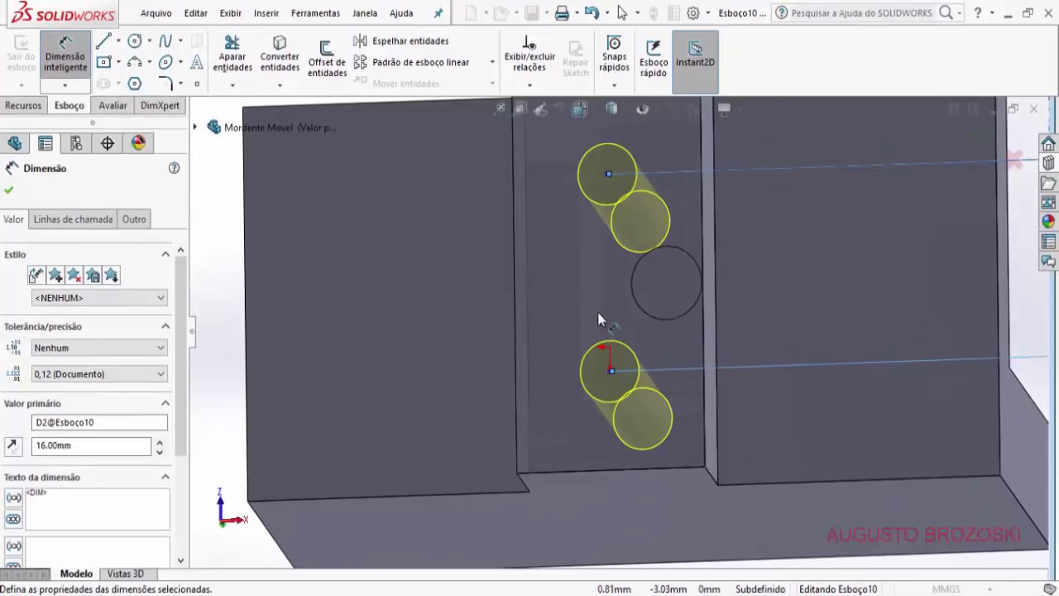
scroll(613, 327, "up", 5)
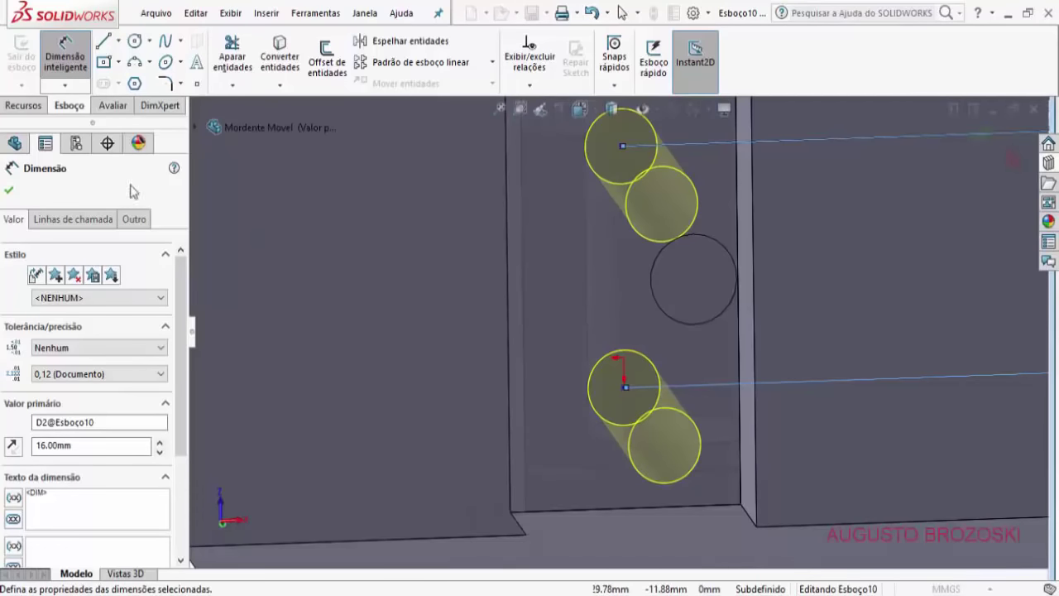
key("c")
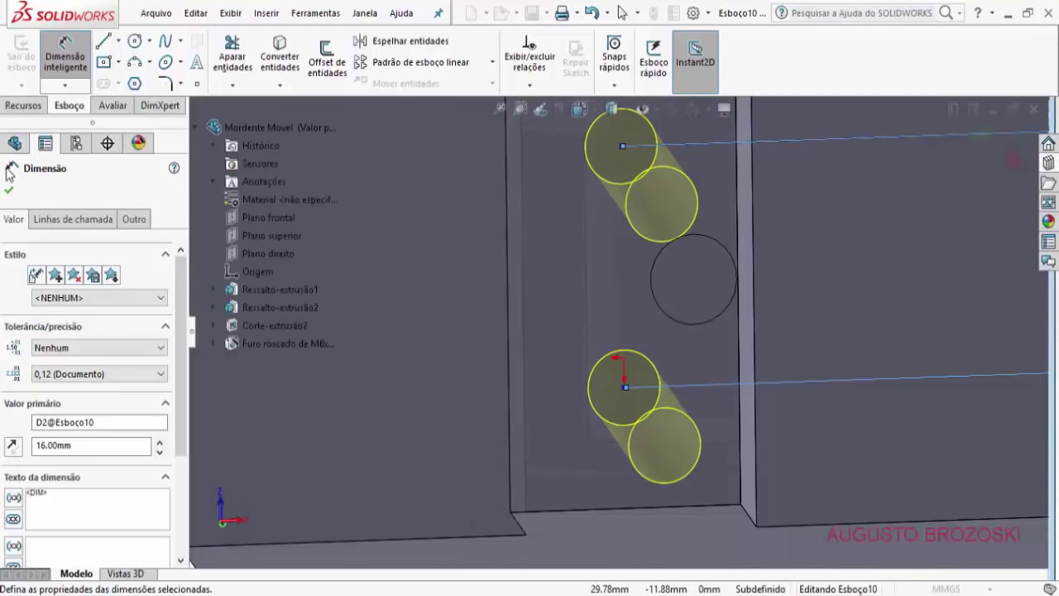
left_click(8, 190)
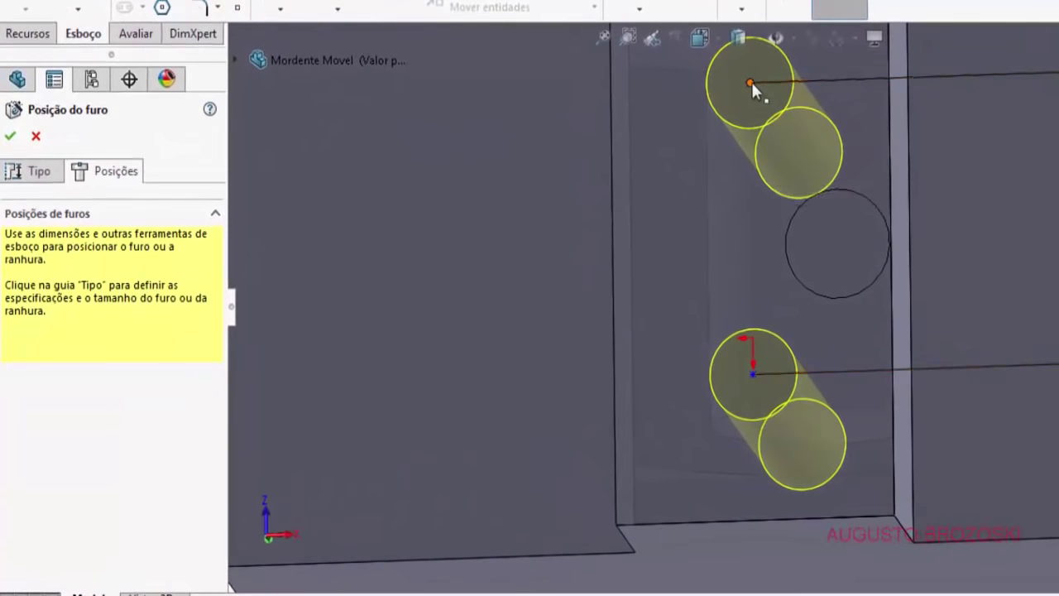
Step: Add Vertical relations between the origin and each of the two hole centre points
left_click(749, 83)
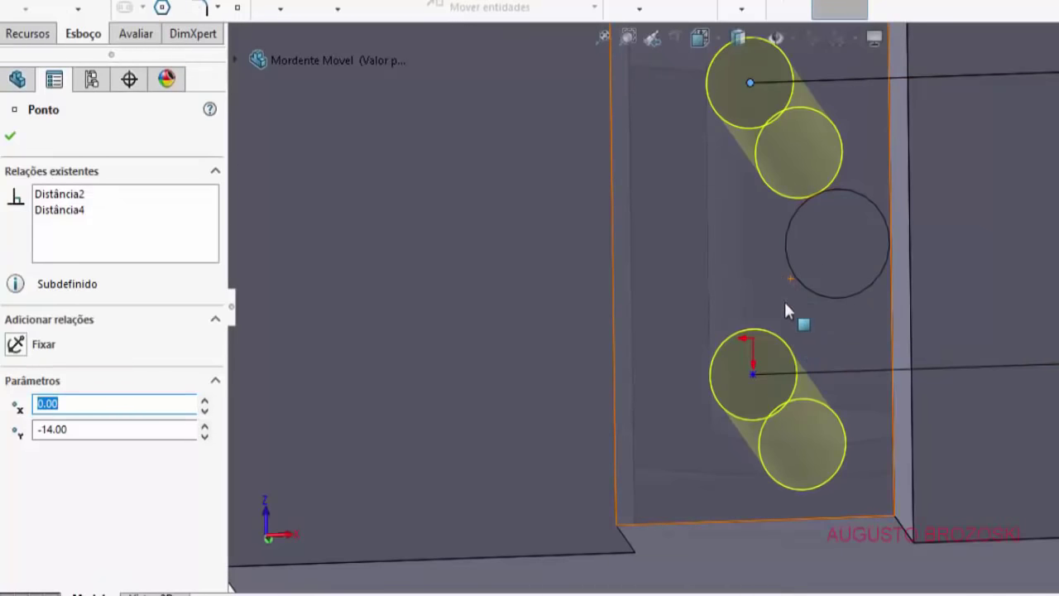
left_click(753, 339, "ctrl")
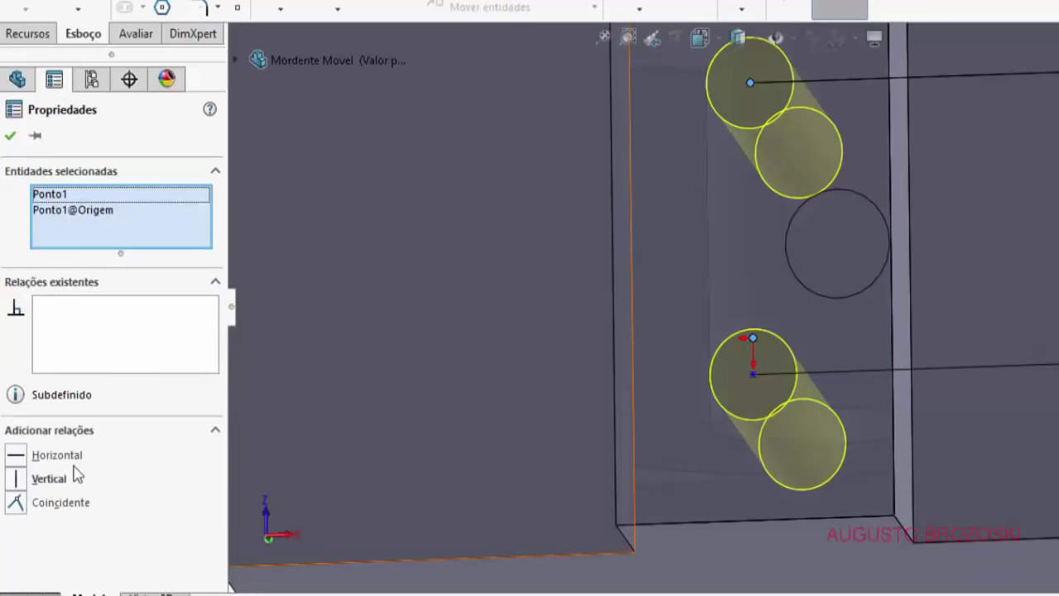
left_click(16, 478)
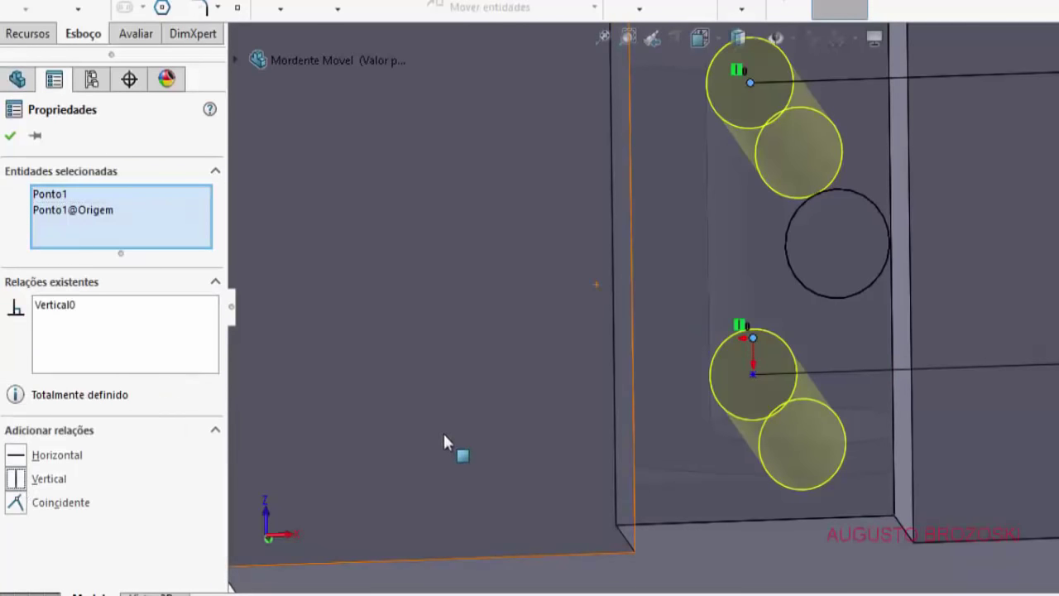
left_click(754, 375)
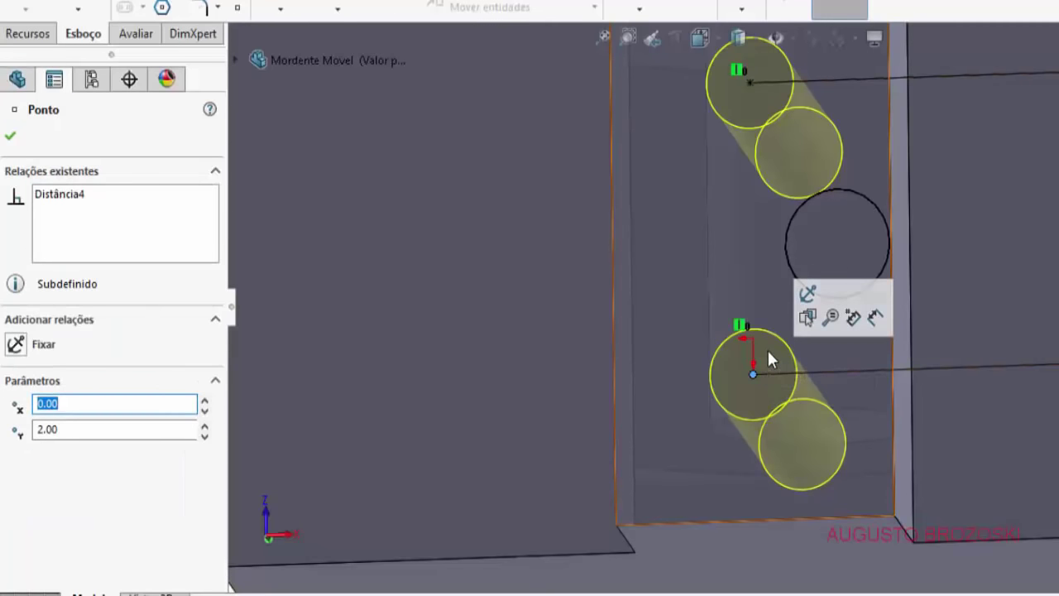
left_click(754, 338, "ctrl")
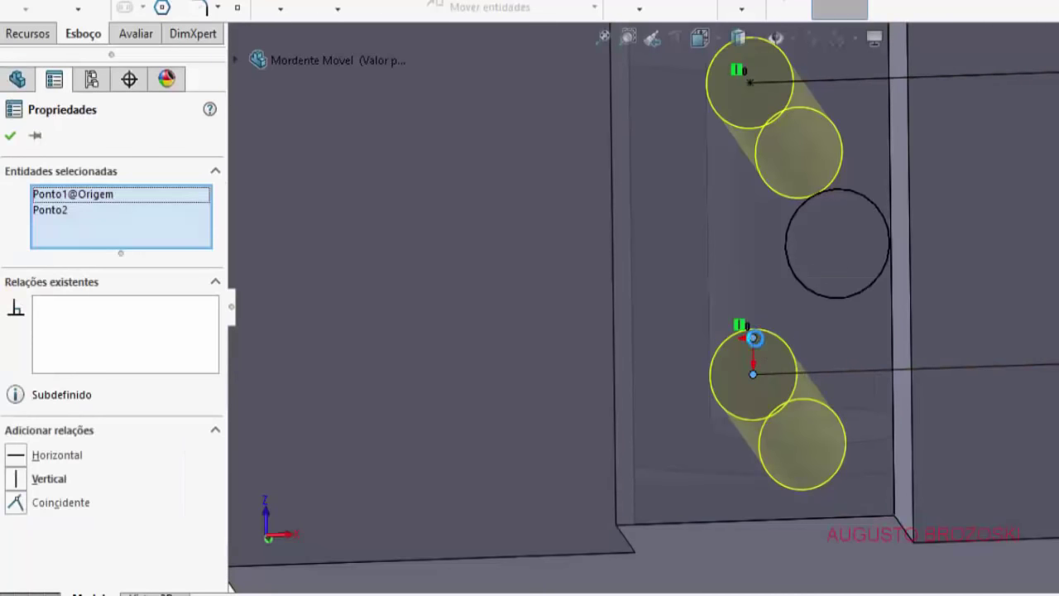
left_click(31, 477)
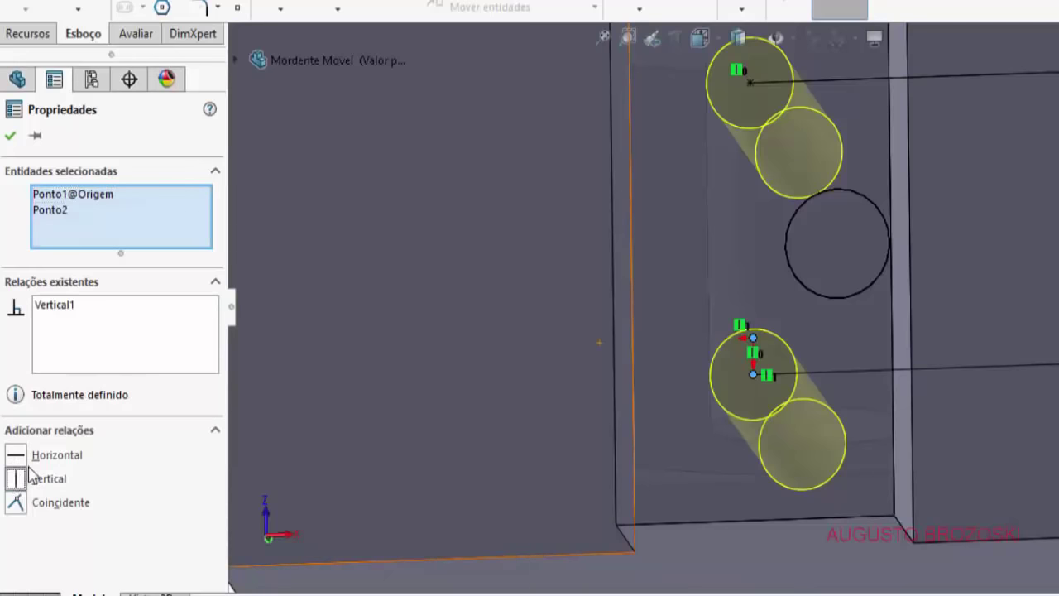
left_click(10, 137)
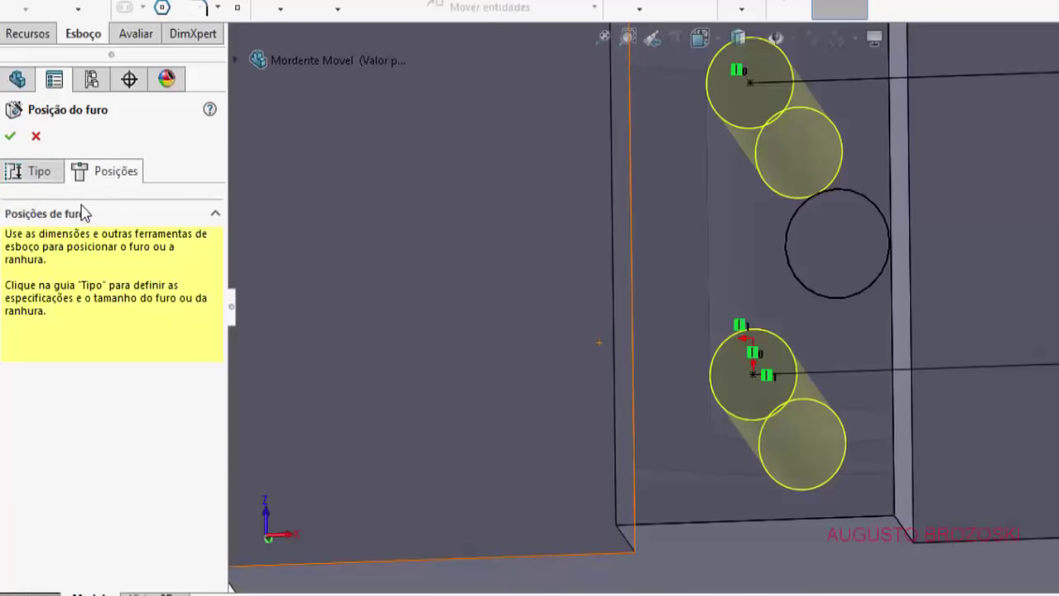
Step: Make the holes M6x1.0 tapped, Cego, 12 mm deep with 10 mm thread depth
left_click(41, 180)
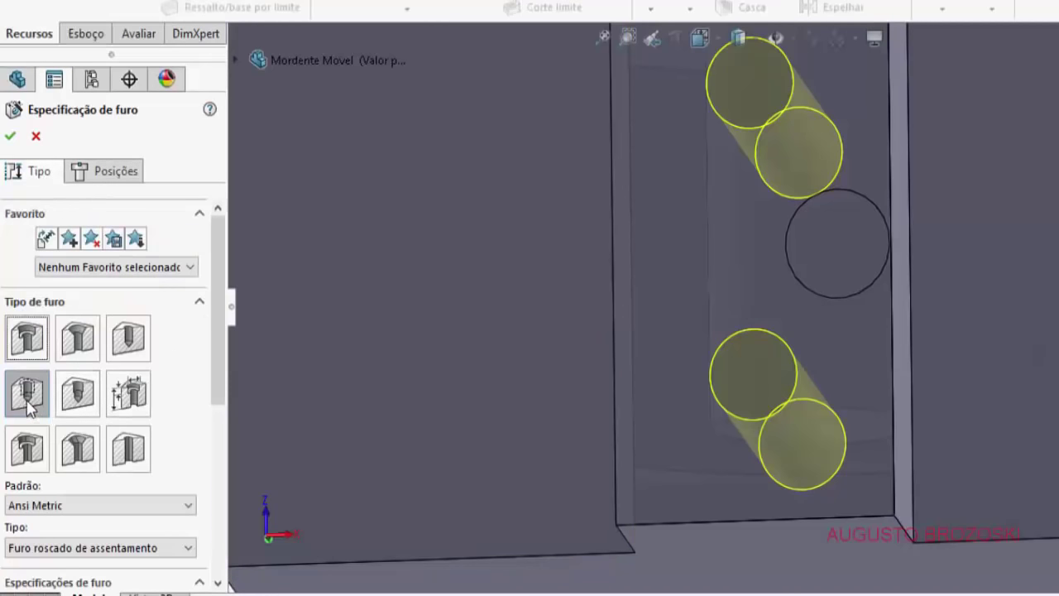
left_click(28, 401)
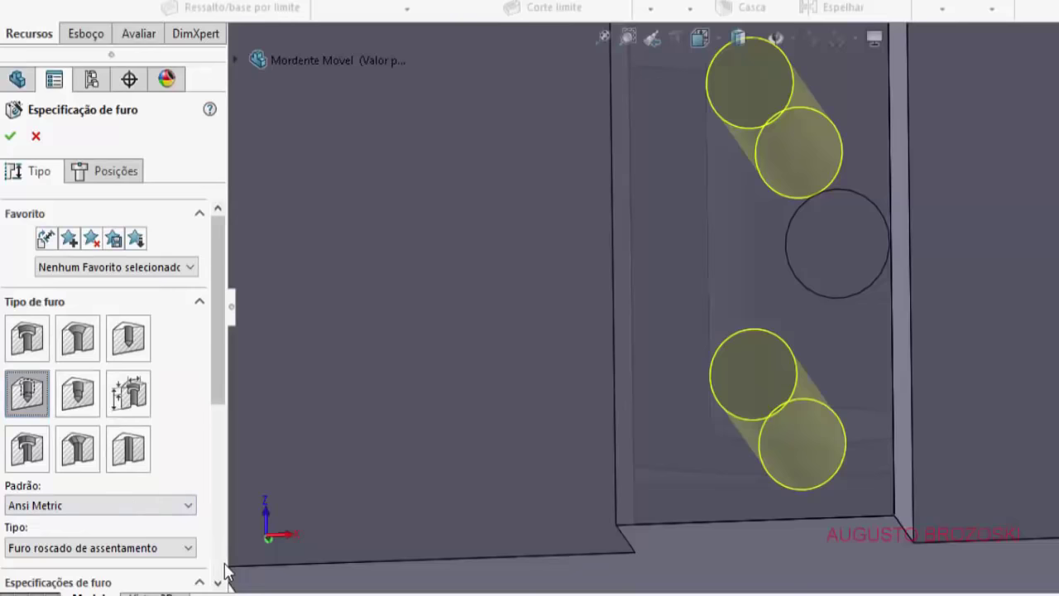
scroll(219, 571, "down", 5)
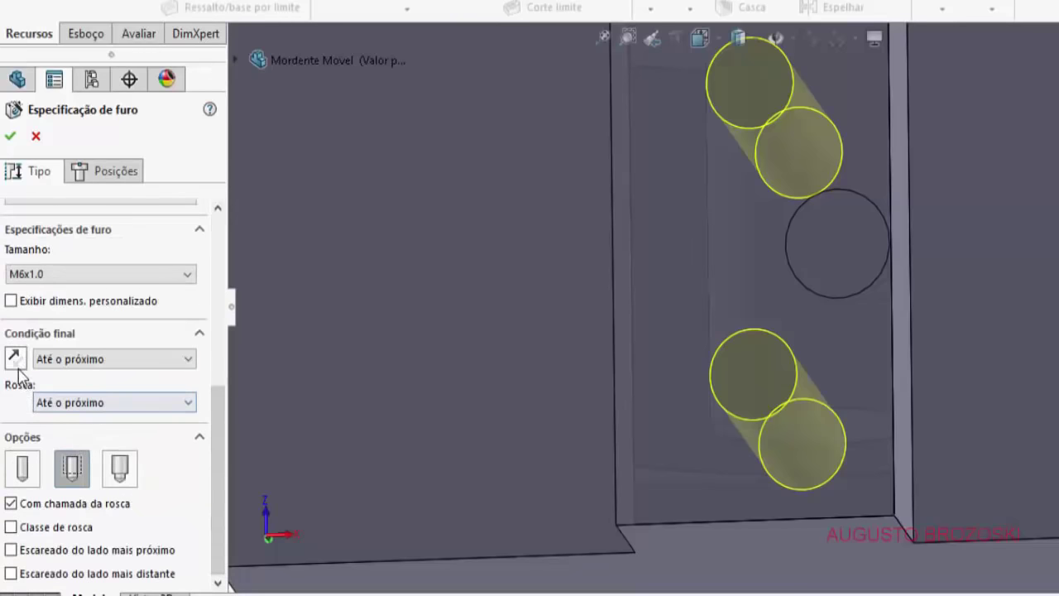
left_click(76, 363)
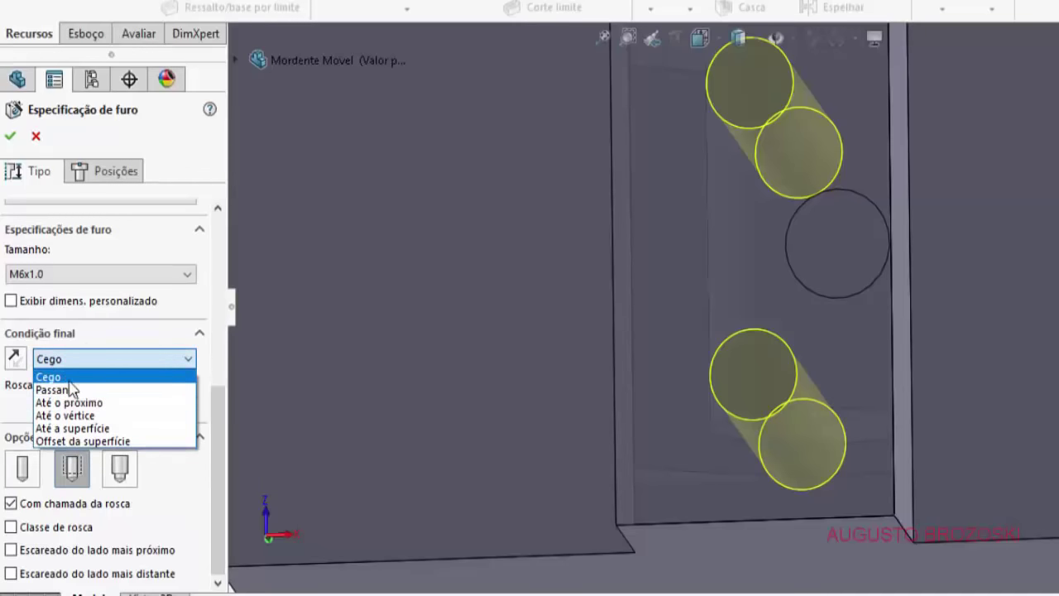
left_click(58, 376)
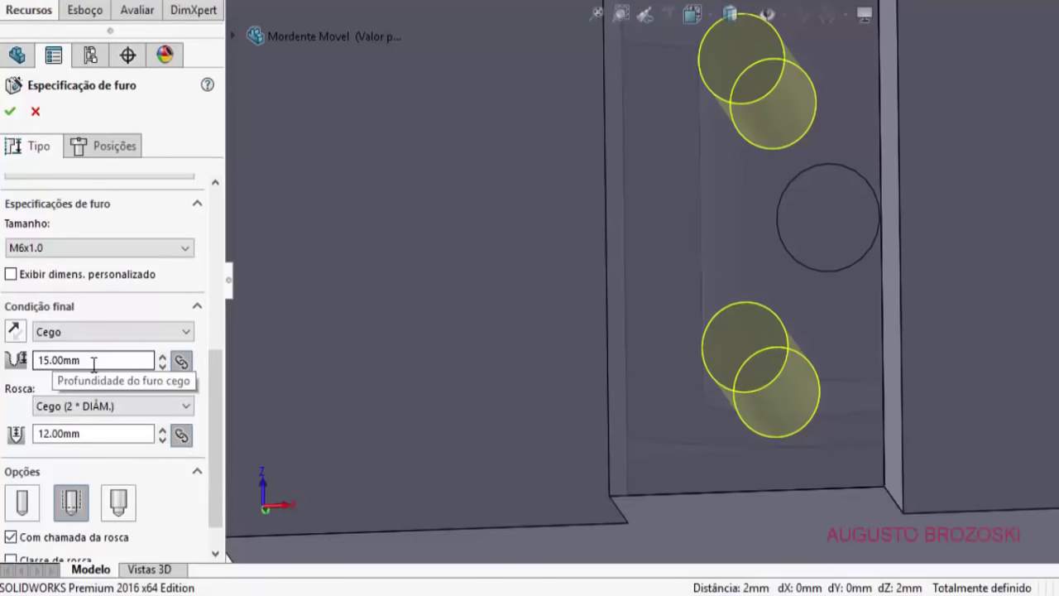
left_click(50, 361)
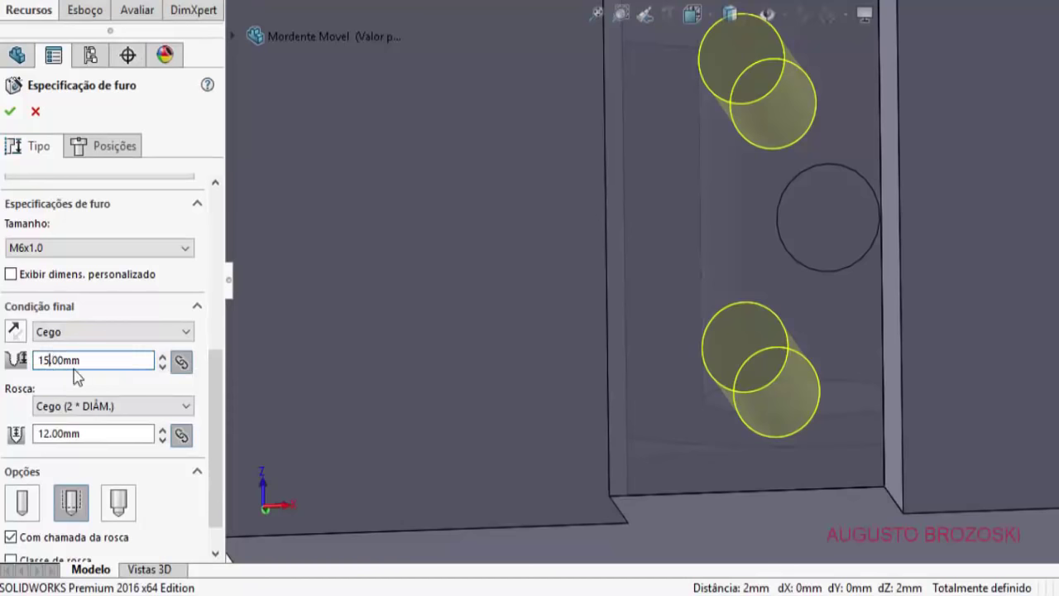
type("2")
left_click(52, 434)
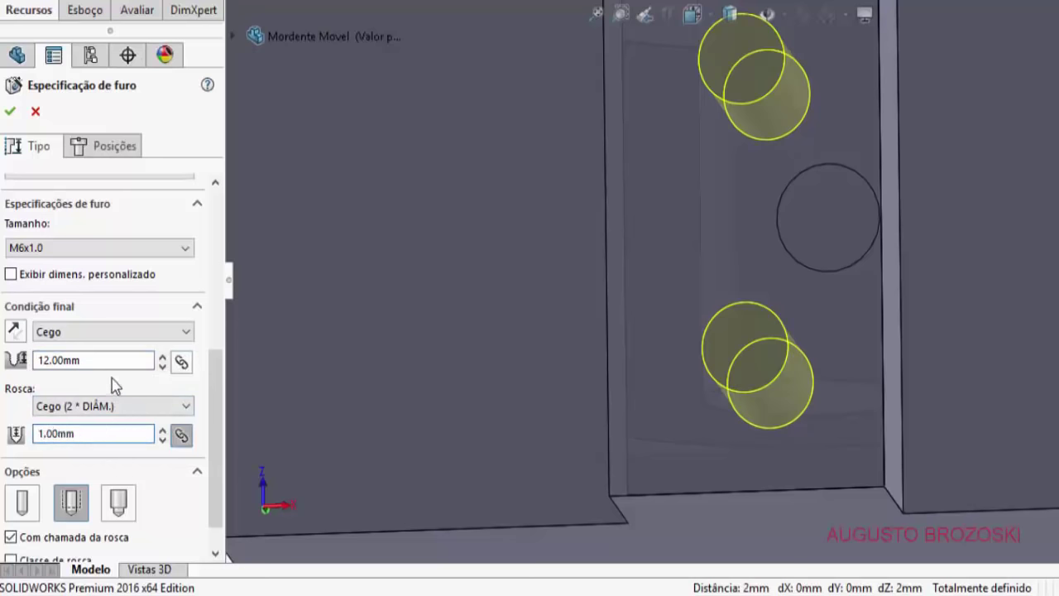
type("0")
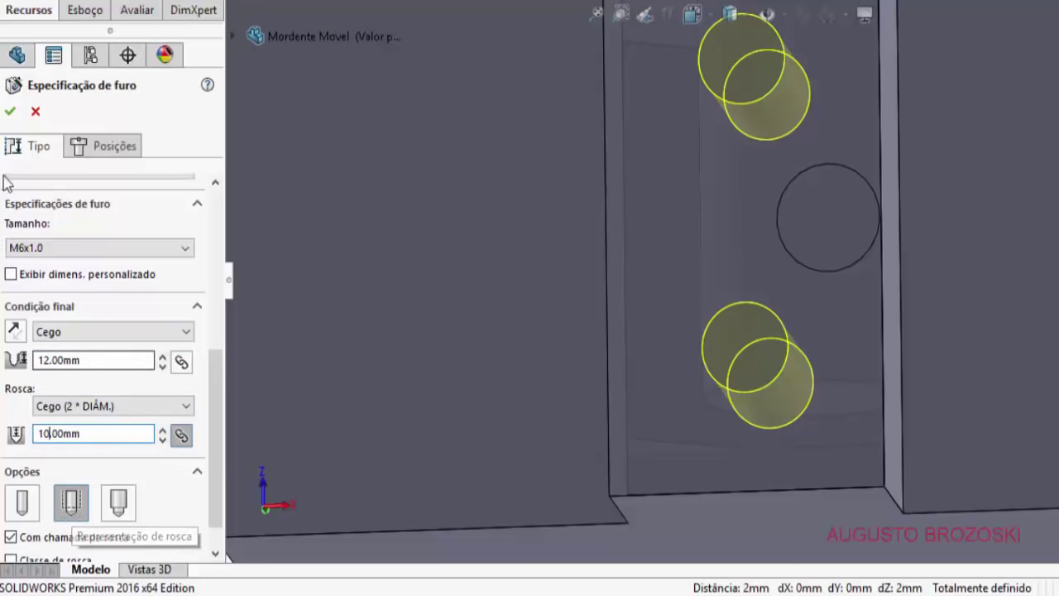
left_click(10, 111)
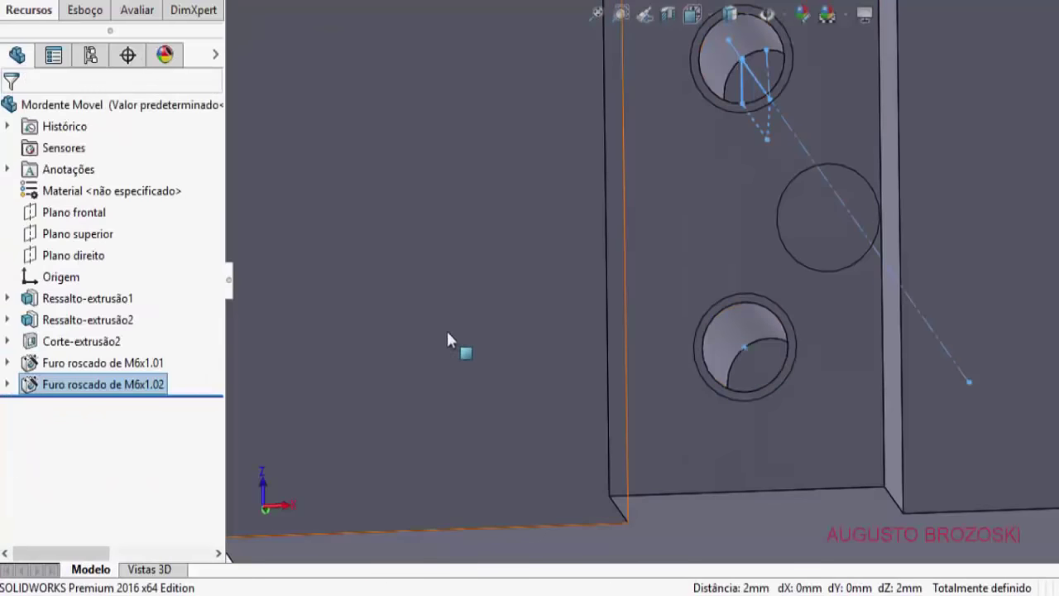
Step: Deselect the new hole feature and bring up the view orientation choices
scroll(451, 331, "up", 5)
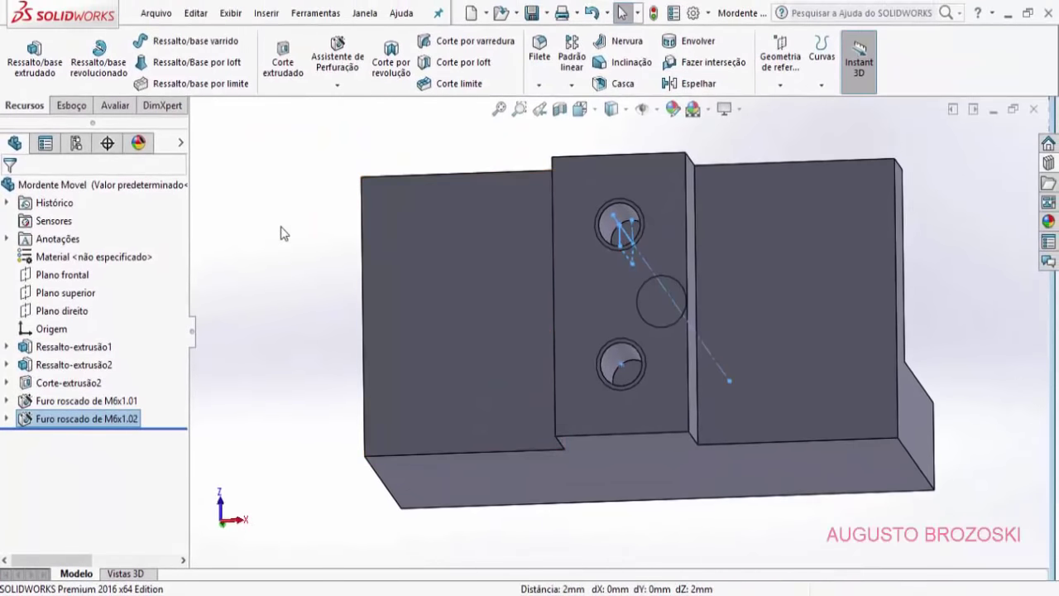
left_click(286, 232)
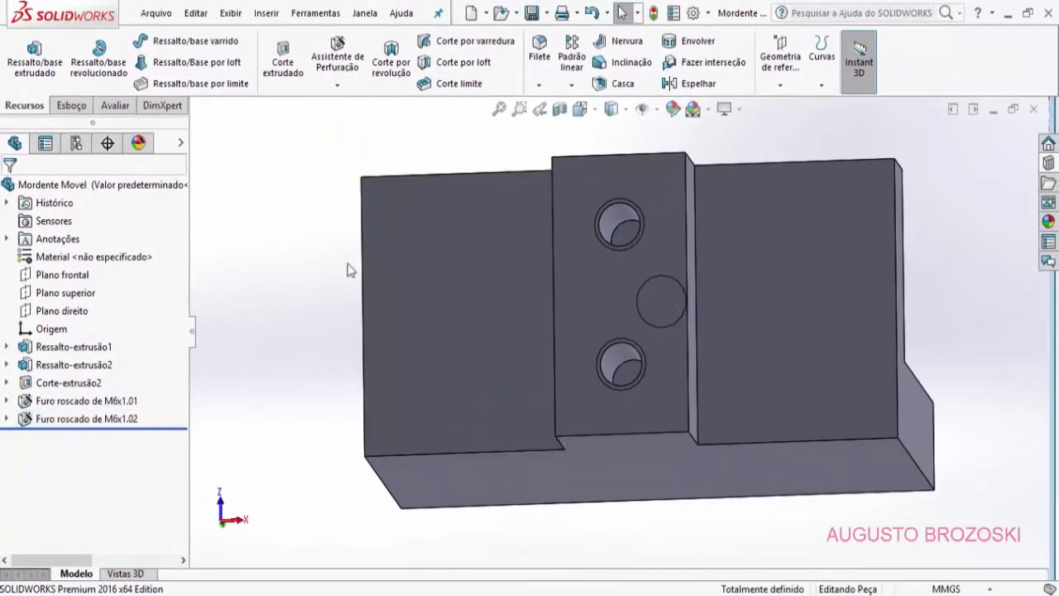
left_click(579, 109)
Step: In isometric view, fillet the two inner boss edges with a 3 mm radius
left_click(671, 155)
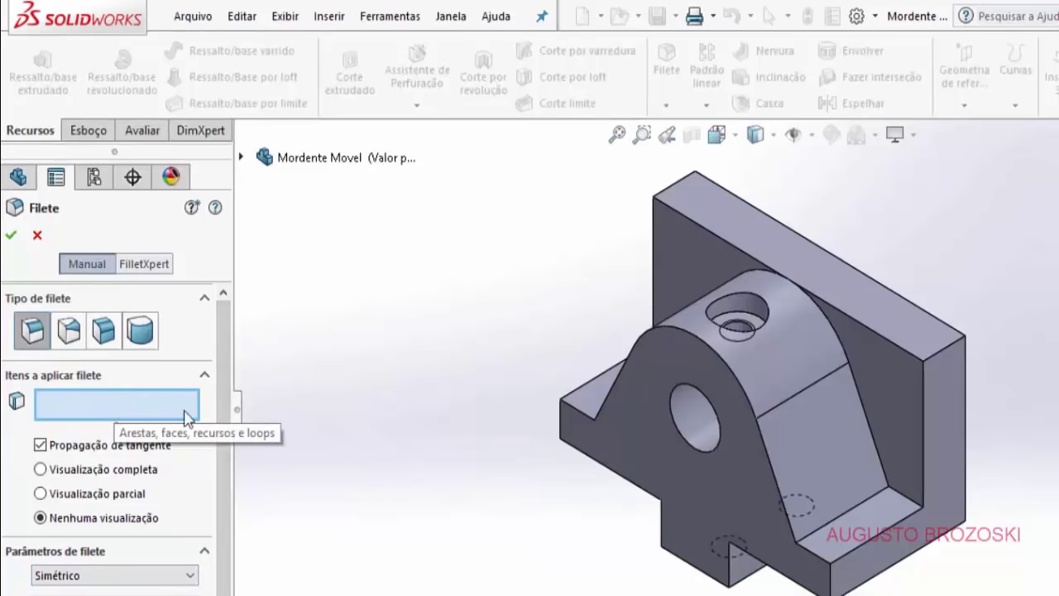
left_click(875, 497)
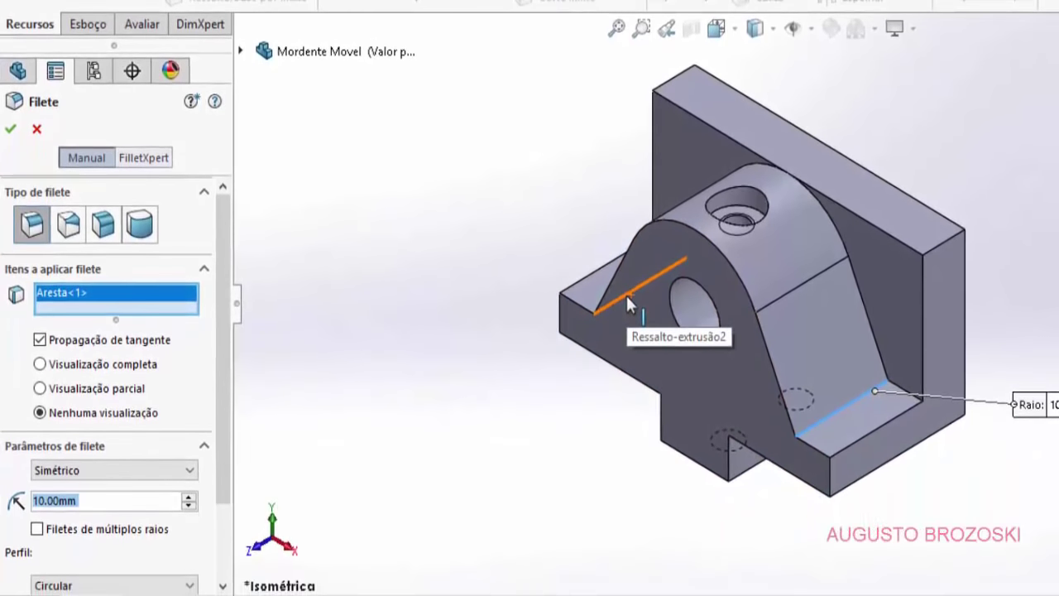
left_click(627, 301)
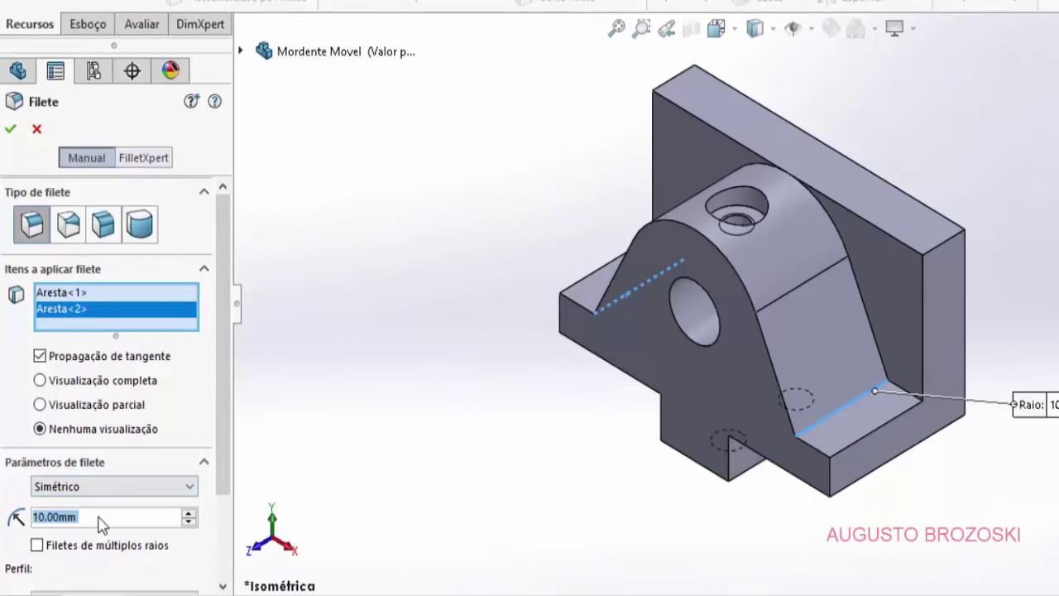
type("3")
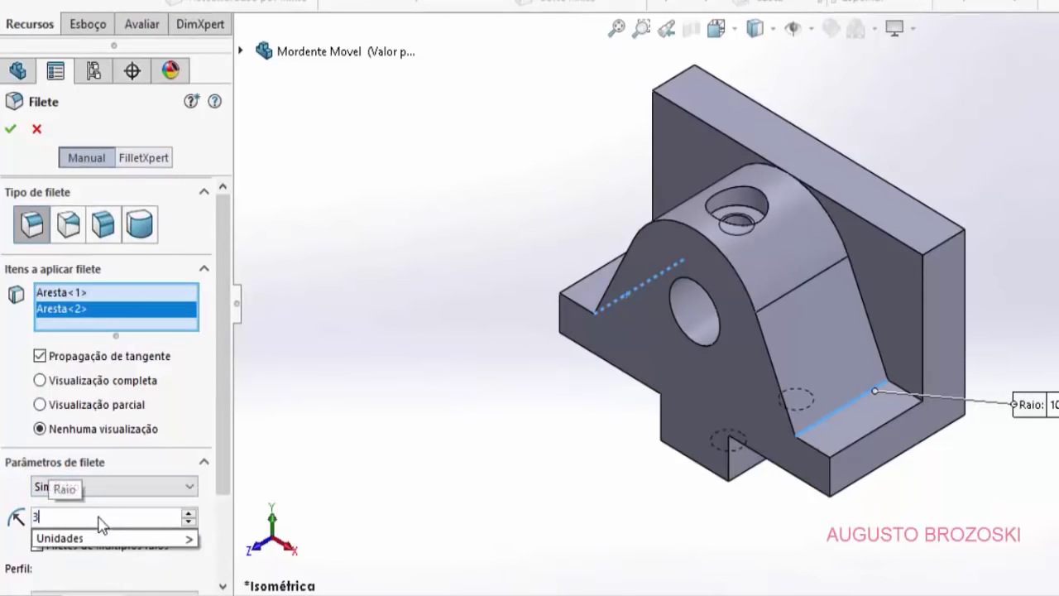
key("Return")
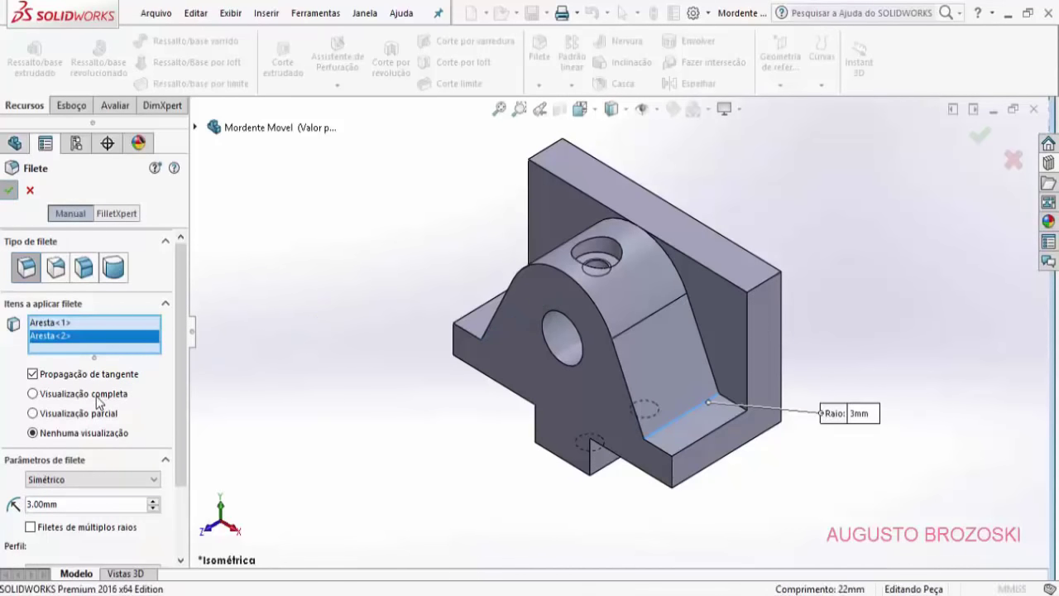
left_click(361, 352)
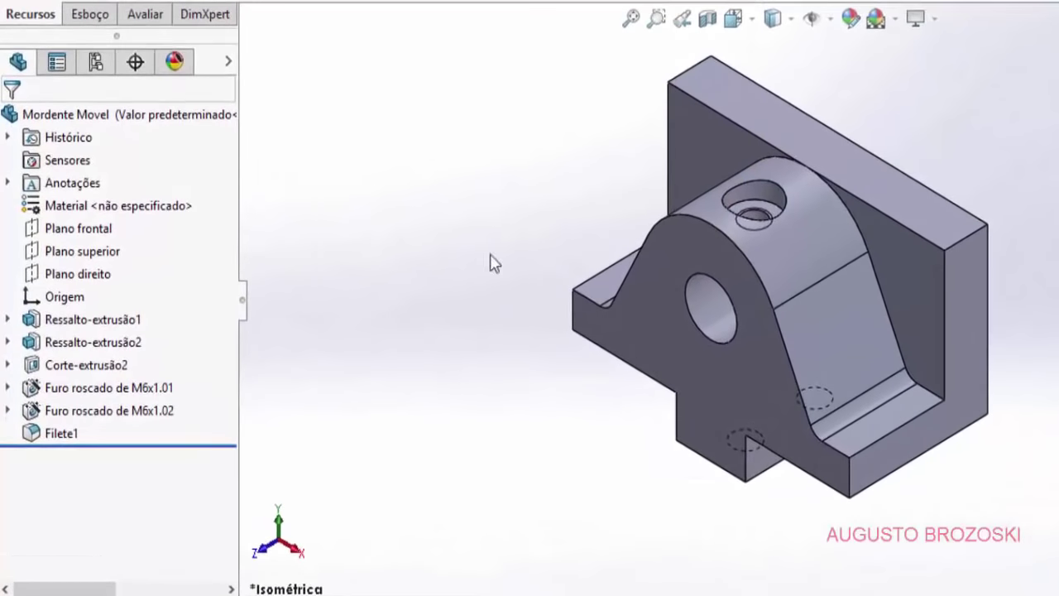
Step: Assign AISI 304 from the solidworks materials steel list to Mordente Movel
right_click(100, 207)
left_click(190, 216)
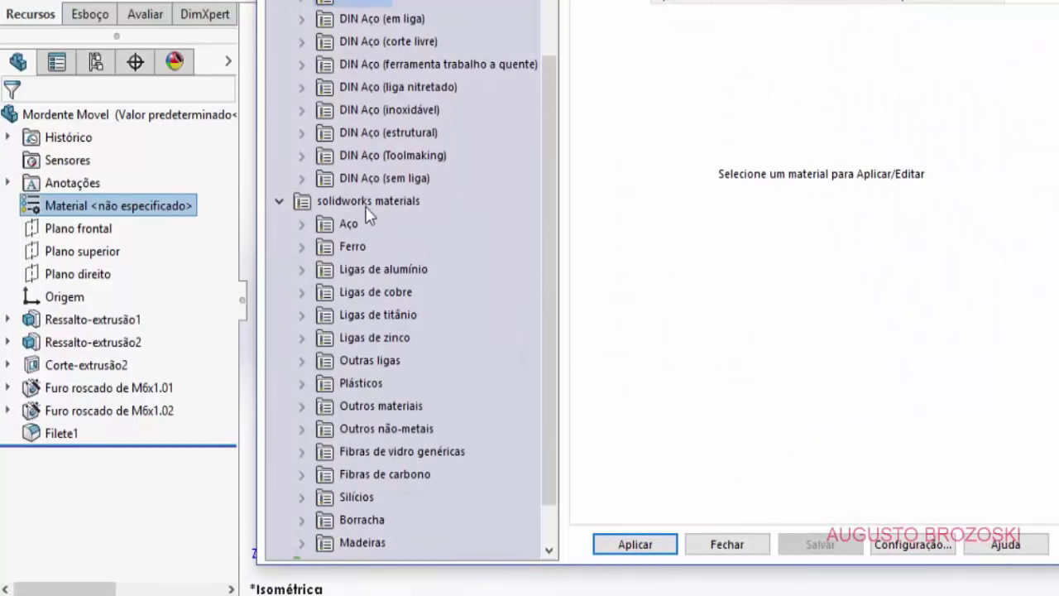
left_click(302, 224)
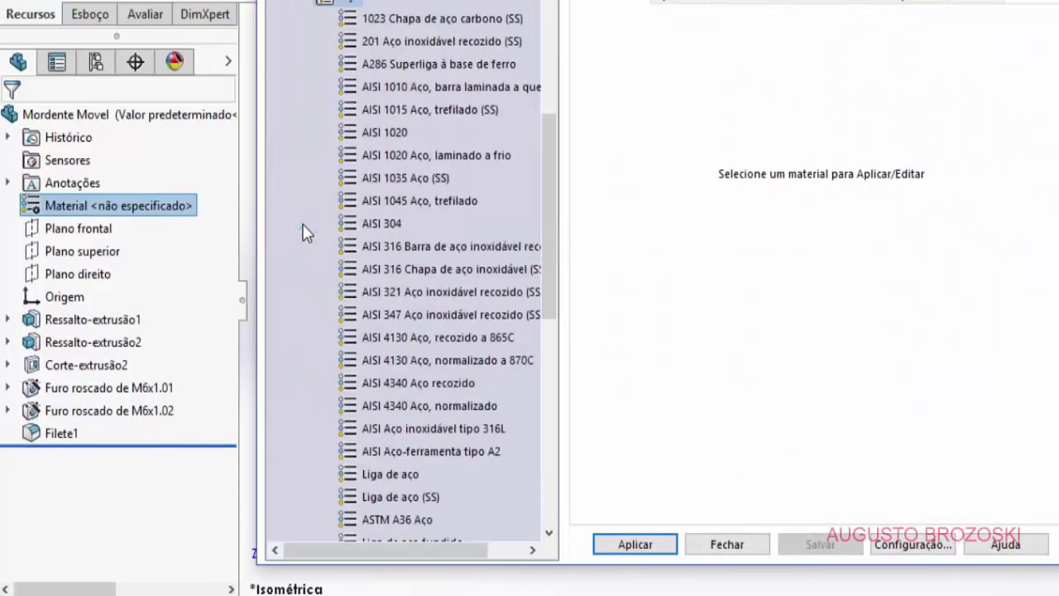
left_click(367, 227)
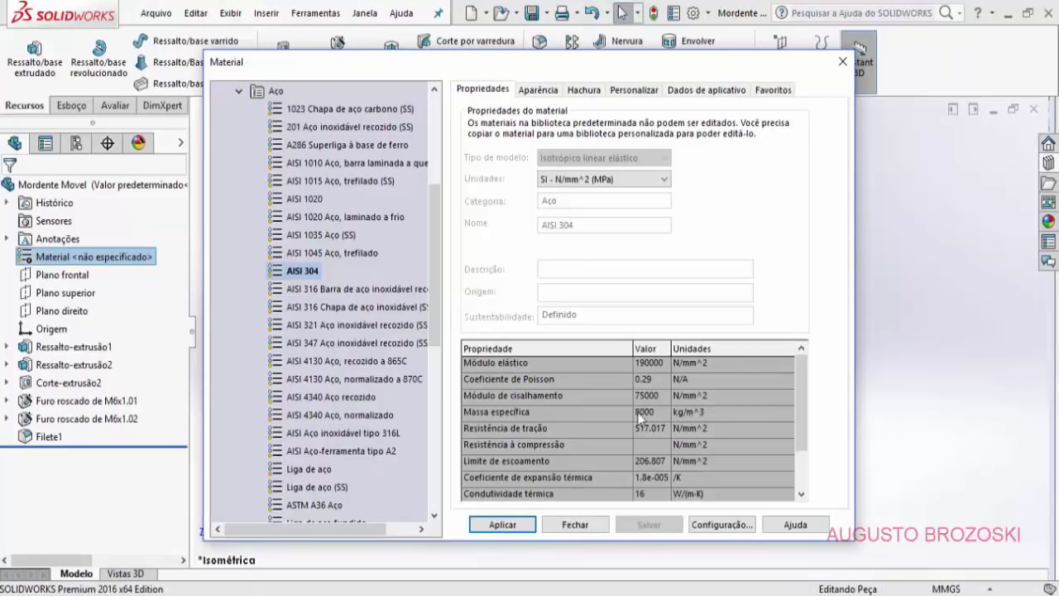
left_click(506, 527)
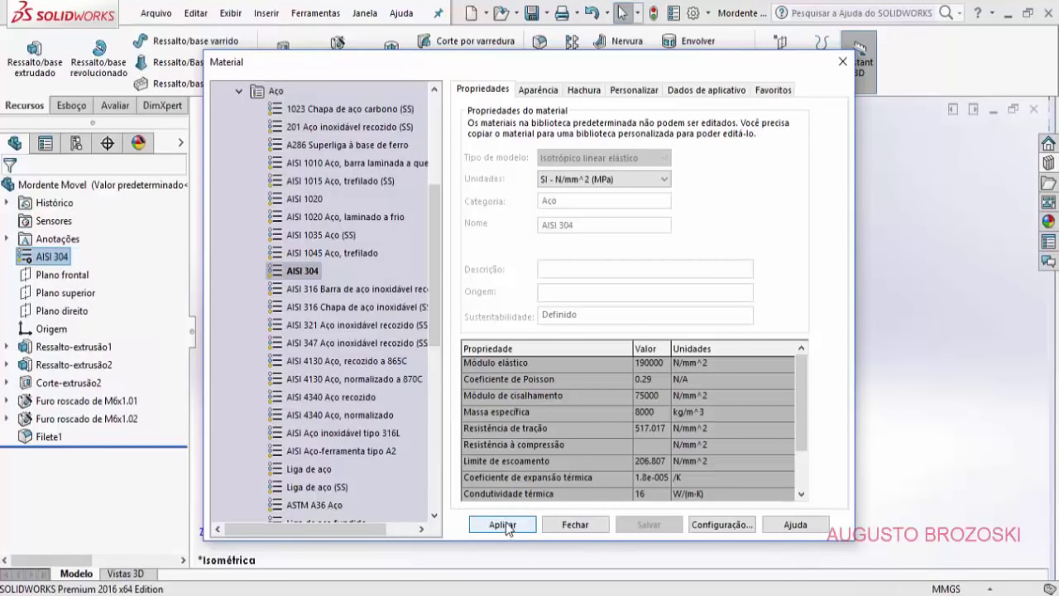
left_click(575, 526)
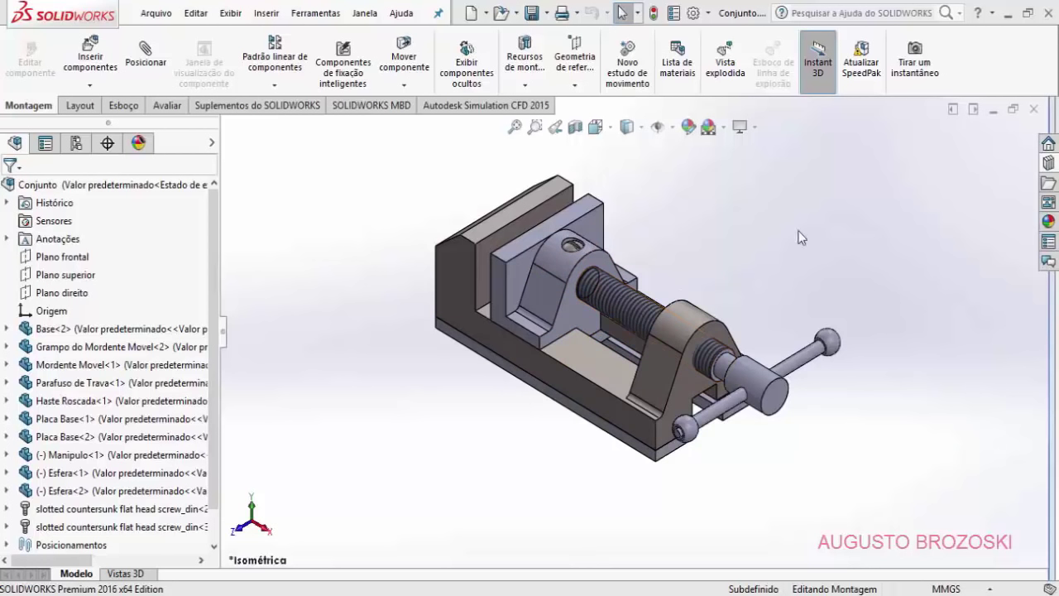
Step: Close the vise assembly with Ctrl+W and create a new Peça part document
key("ctrl+w")
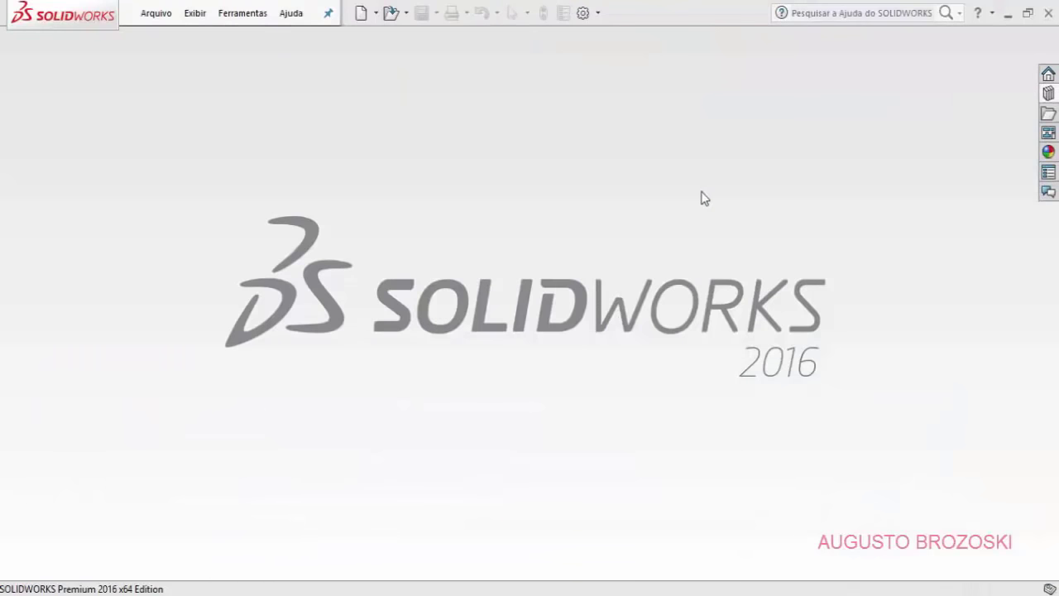
left_click(361, 13)
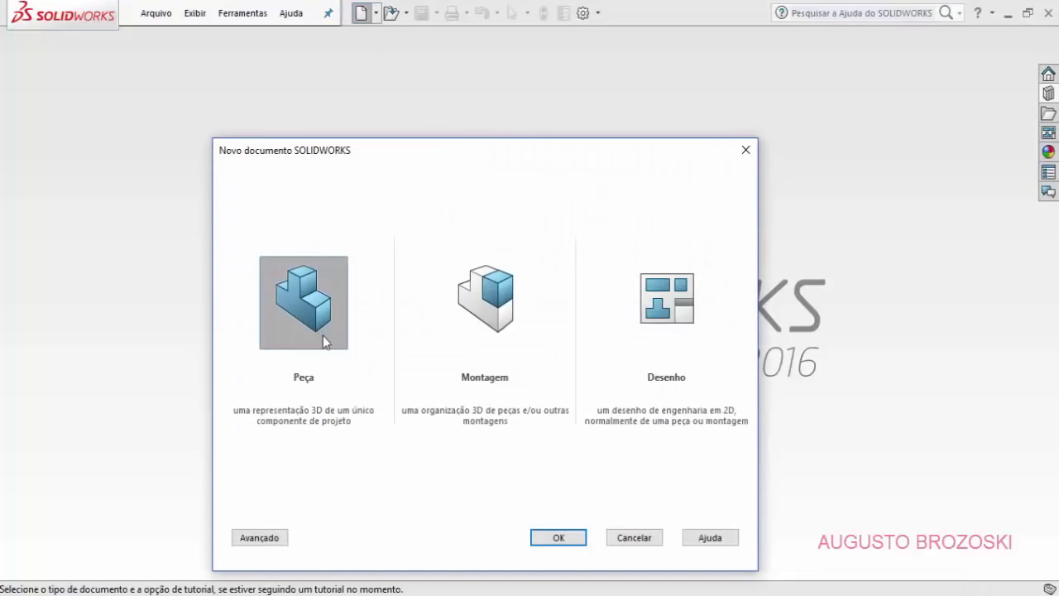
left_click(546, 541)
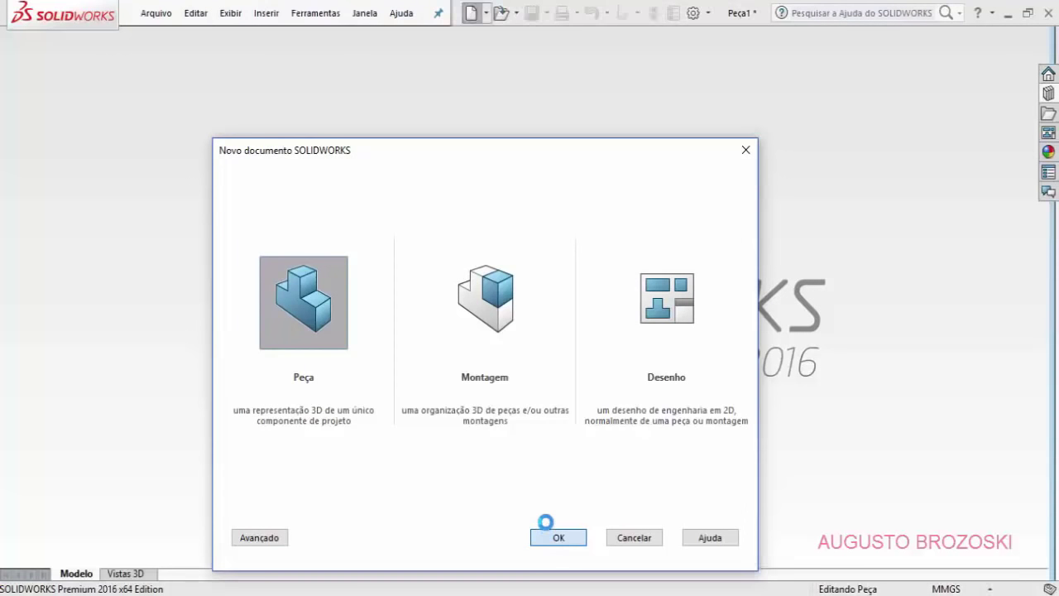
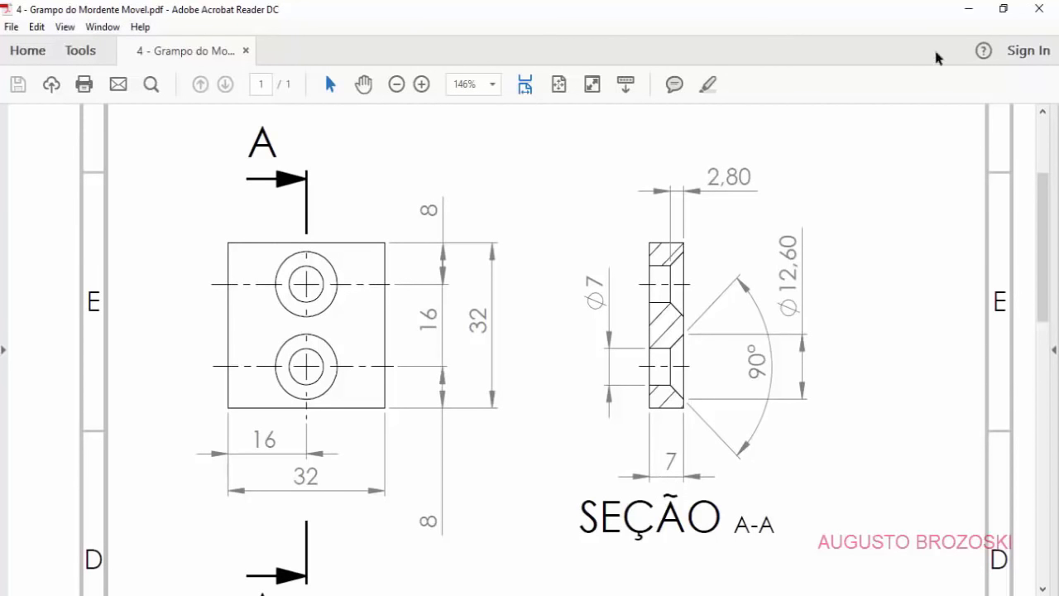
Step: Minimize the Acrobat Reader clamp drawing to reveal the empty SOLIDWORKS part
left_click(968, 9)
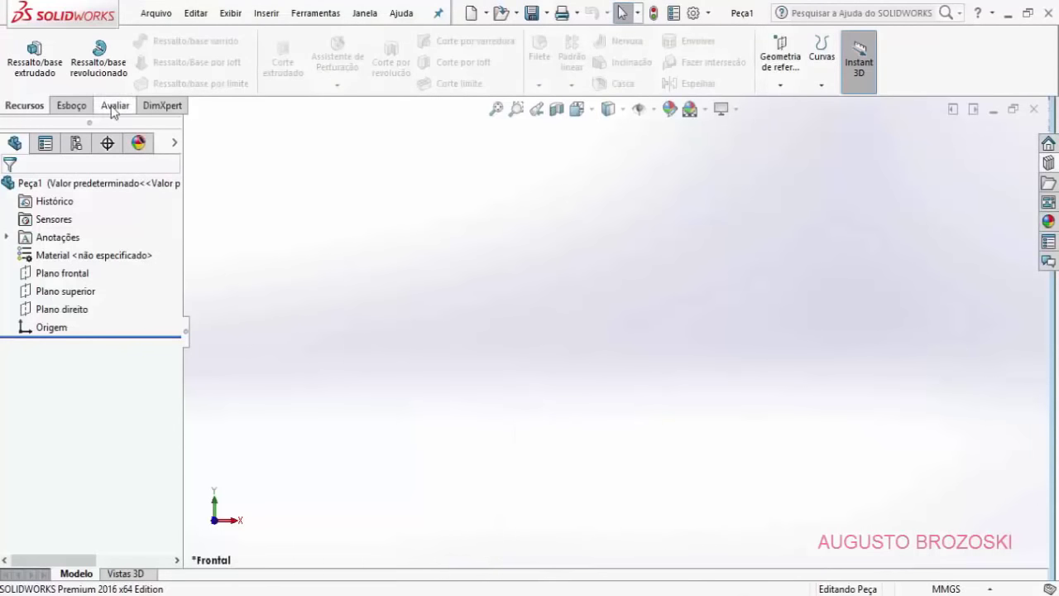
Step: Start a new sketch on the Front plane (Plano frontal)
left_click(69, 106)
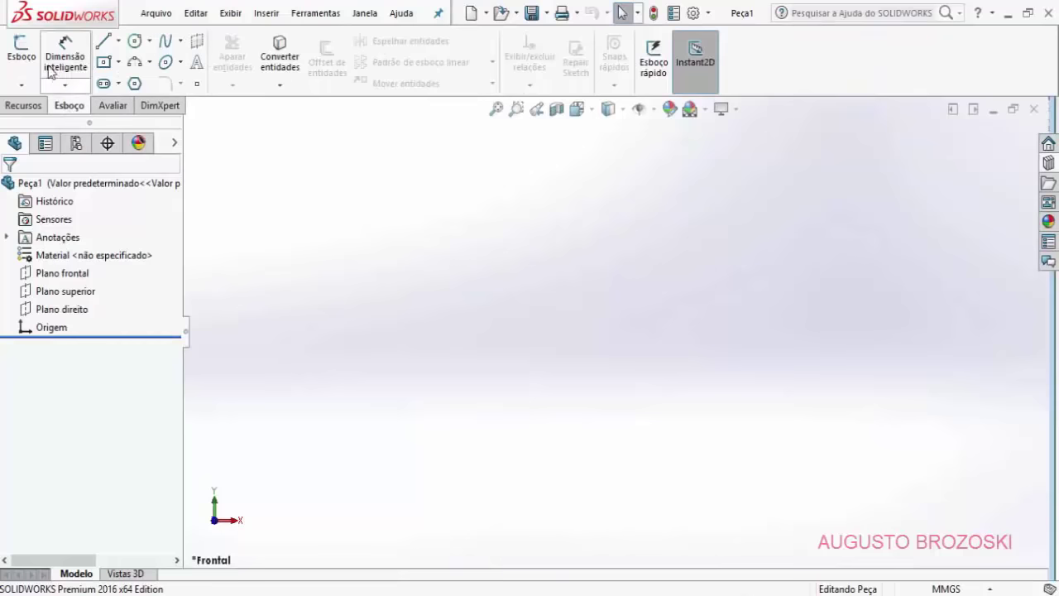
left_click(25, 58)
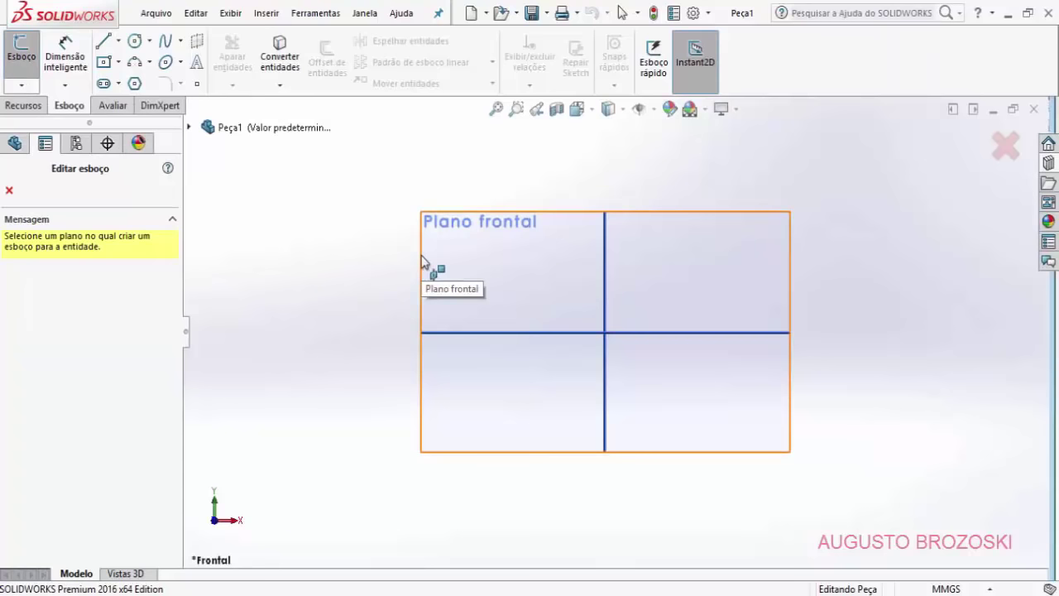
left_click(422, 262)
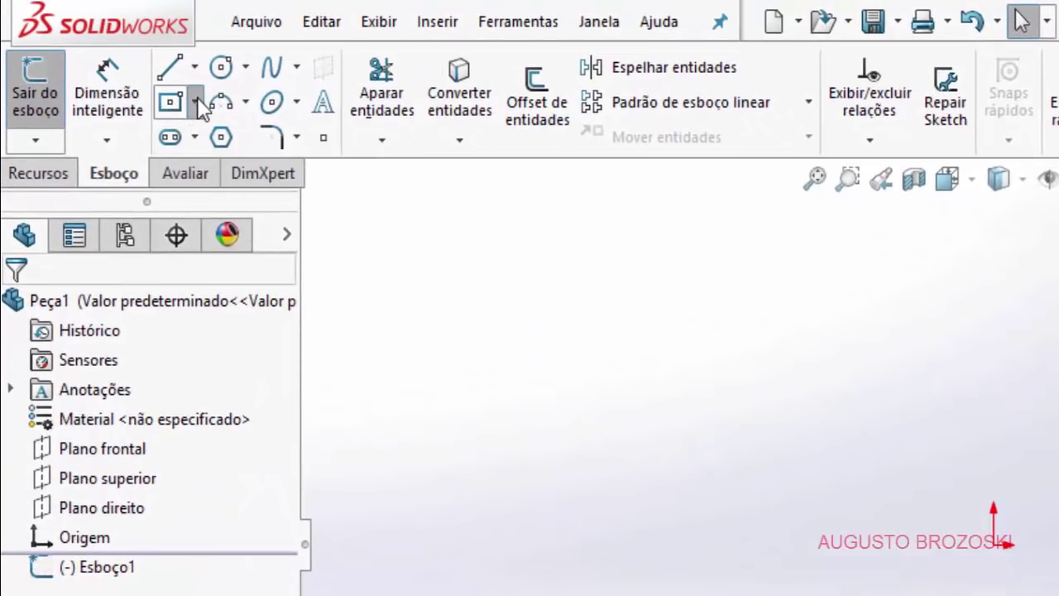
Step: Draw a center rectangle anchored at the origin
left_click(197, 101)
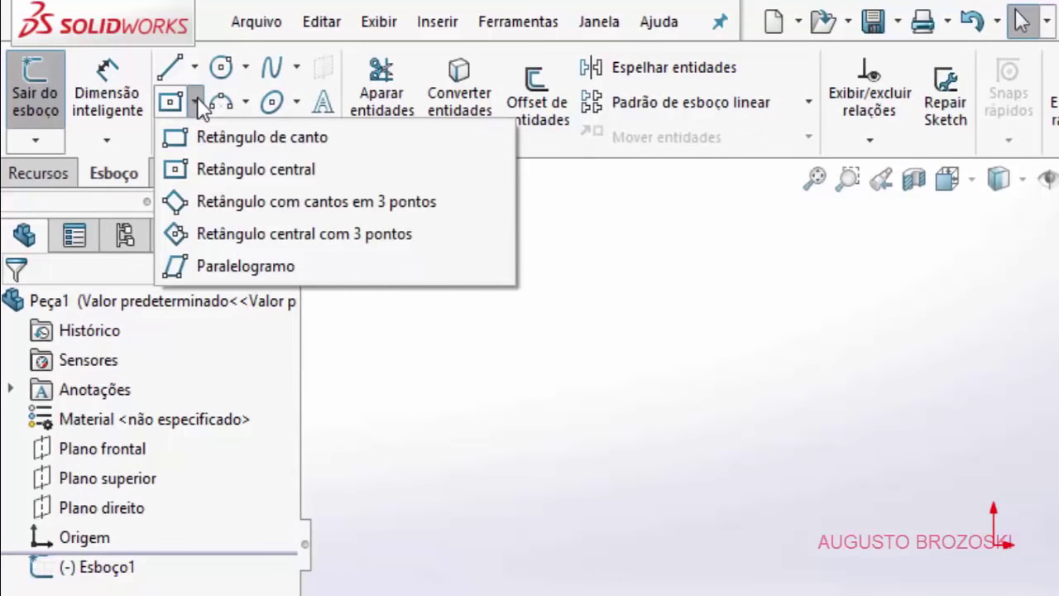
left_click(223, 170)
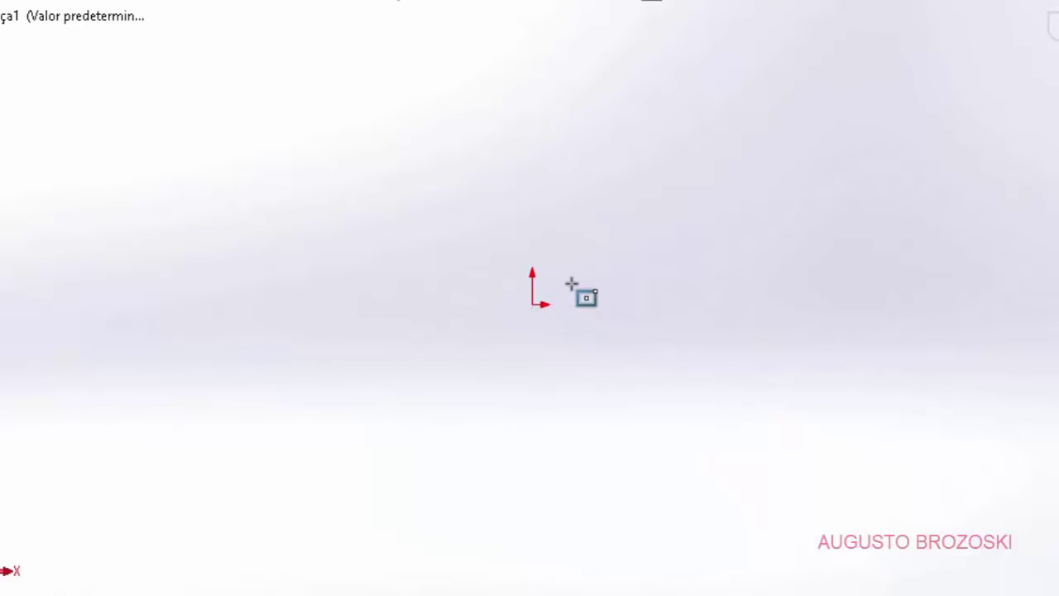
left_click(532, 304)
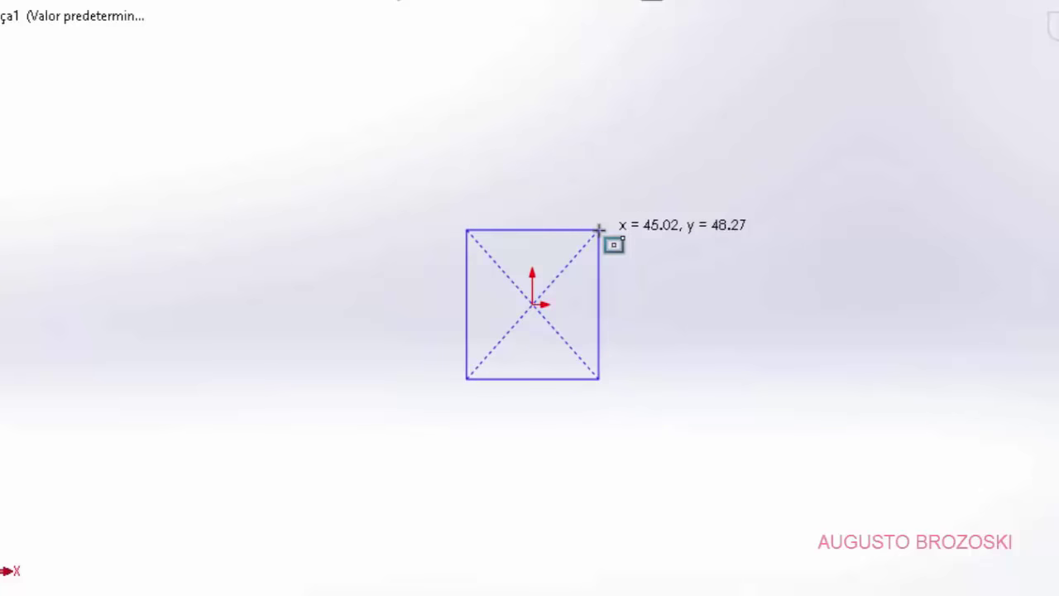
left_click(599, 229)
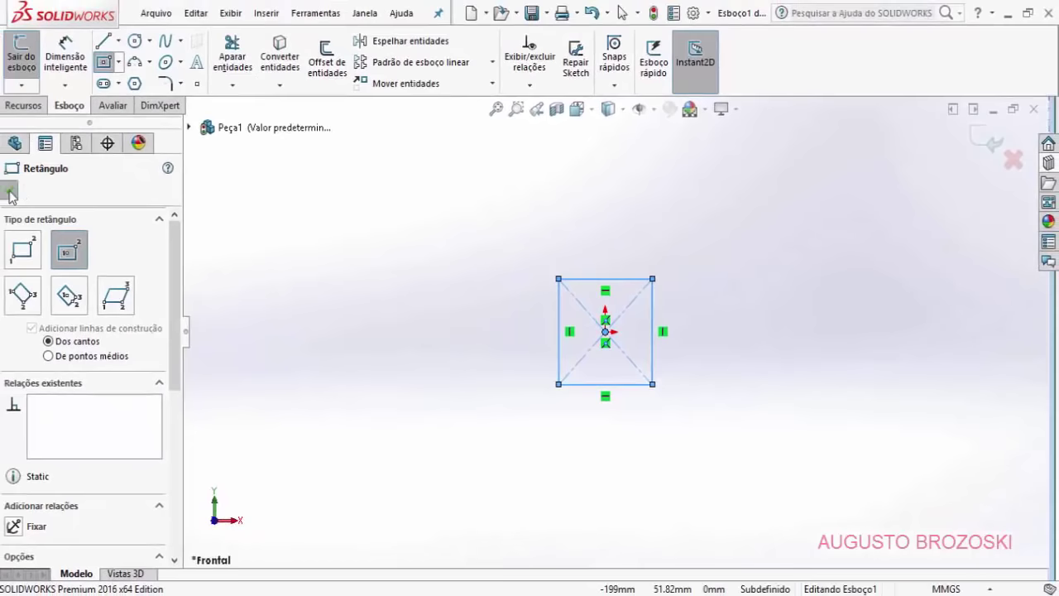
Step: Dimension the rectangle's bottom and right edges to 32 mm each
left_click(10, 193)
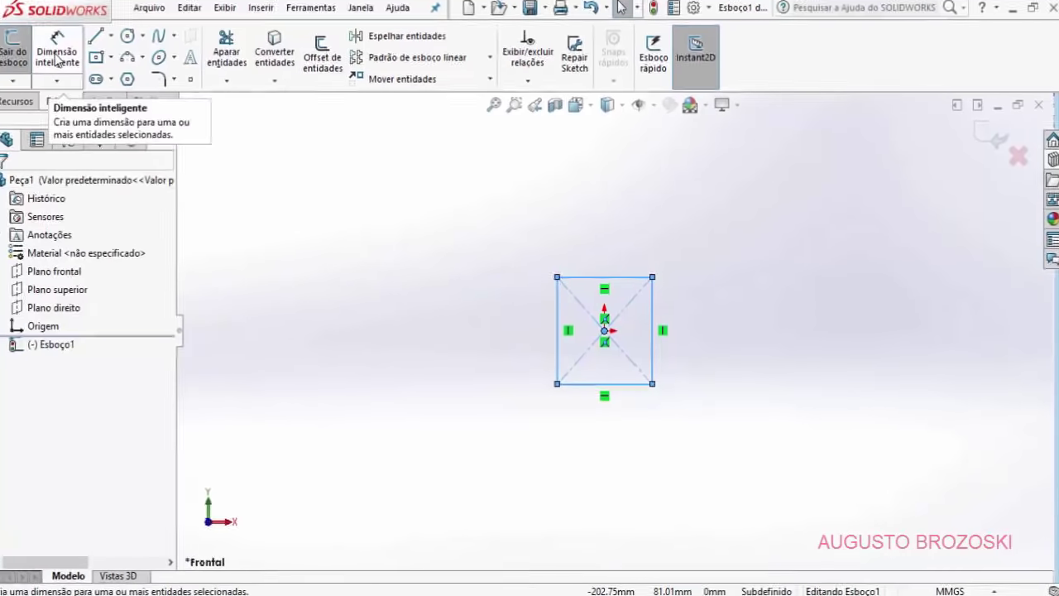
left_click(57, 72)
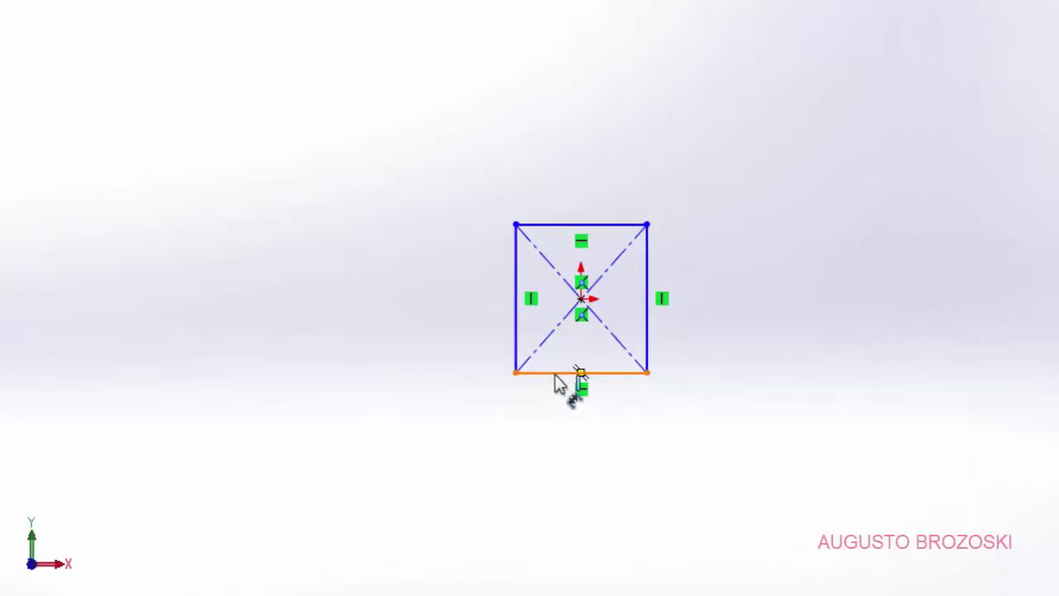
left_click(568, 456)
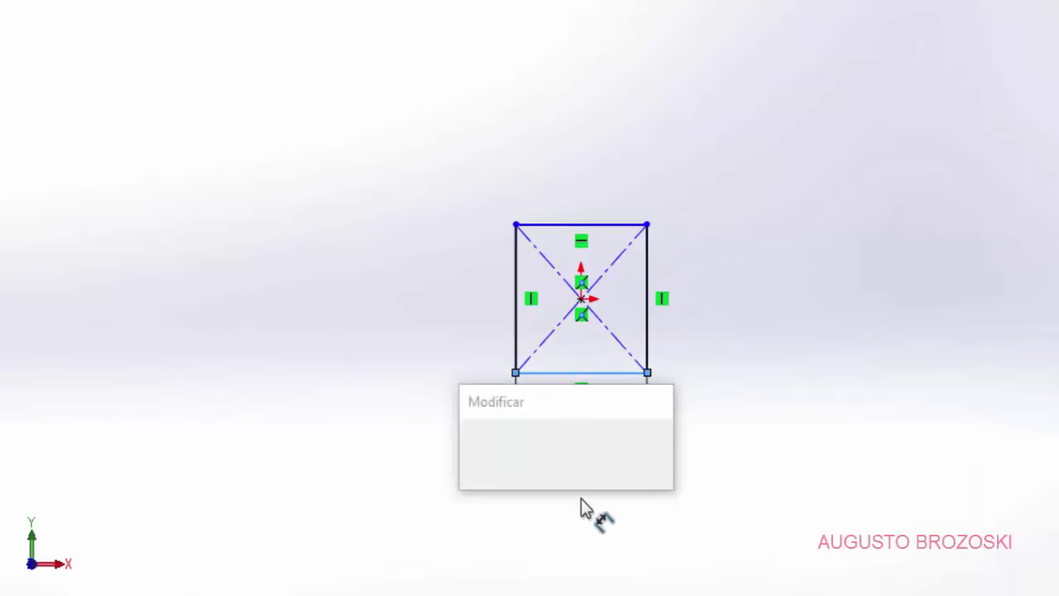
type("32")
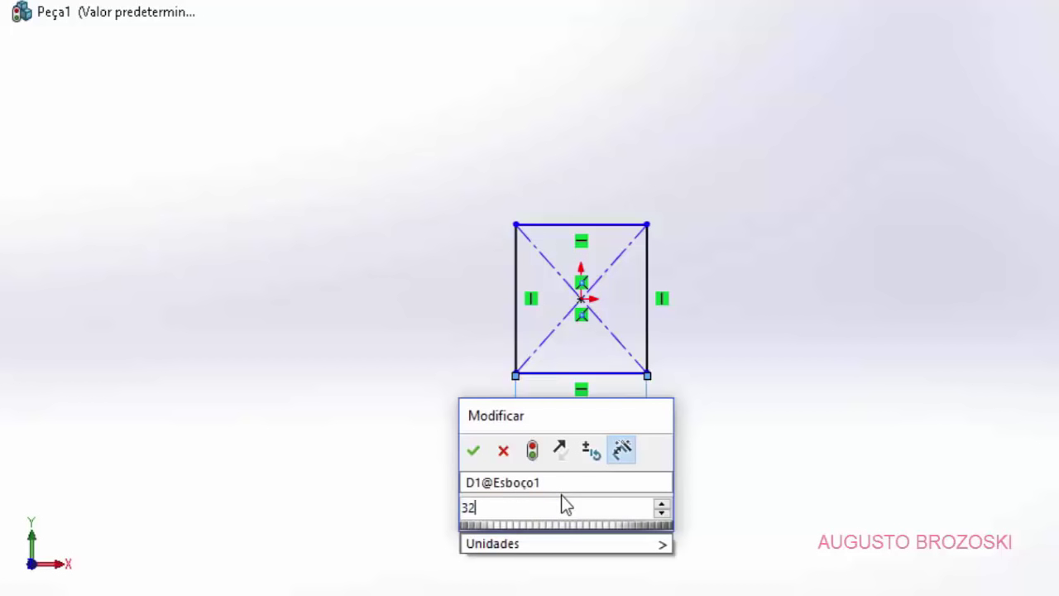
key("Return")
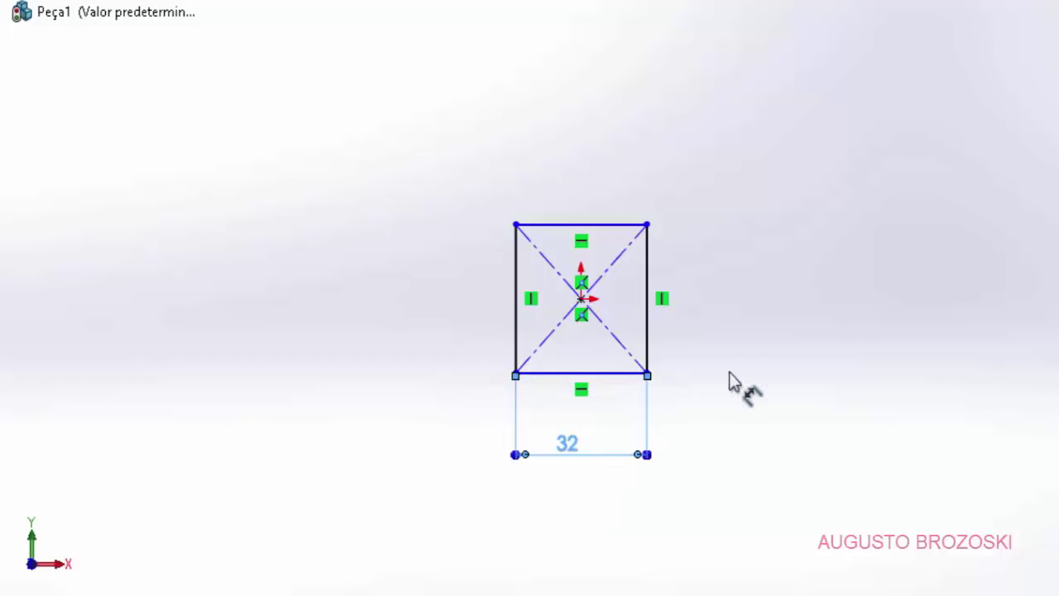
left_click(657, 273)
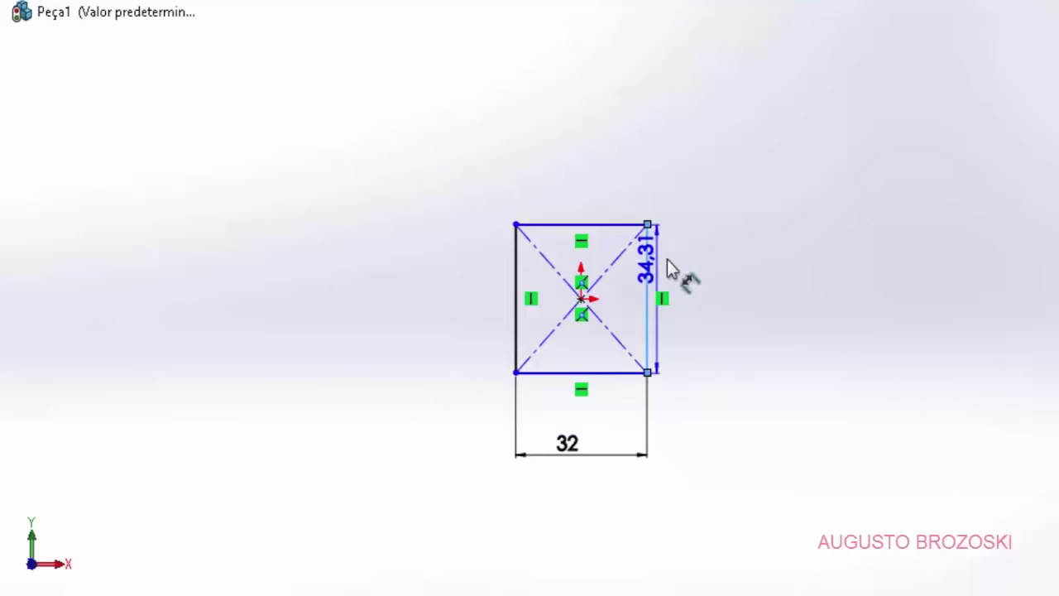
left_click(718, 279)
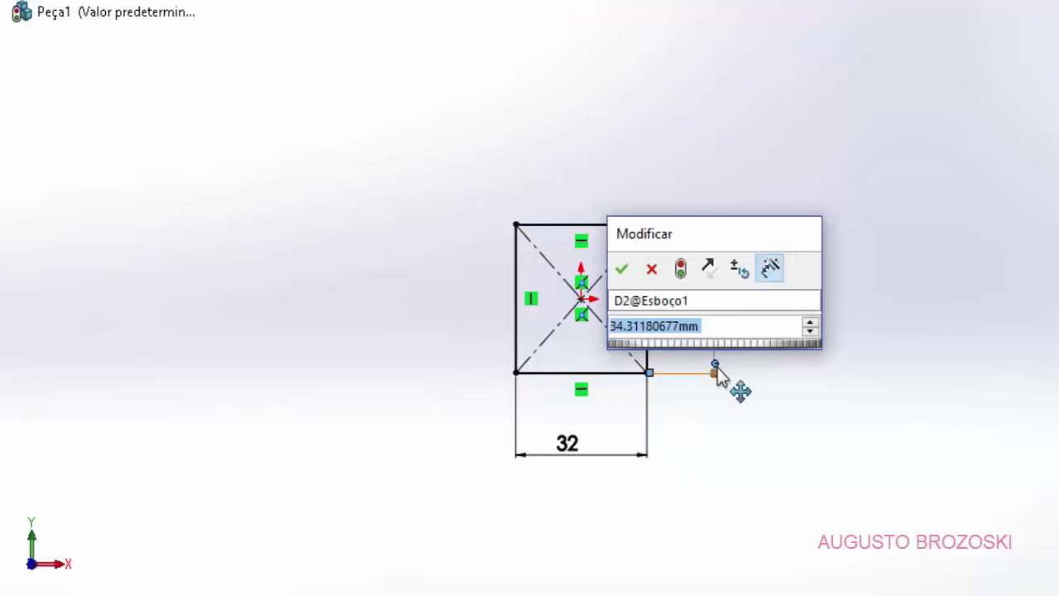
type("32")
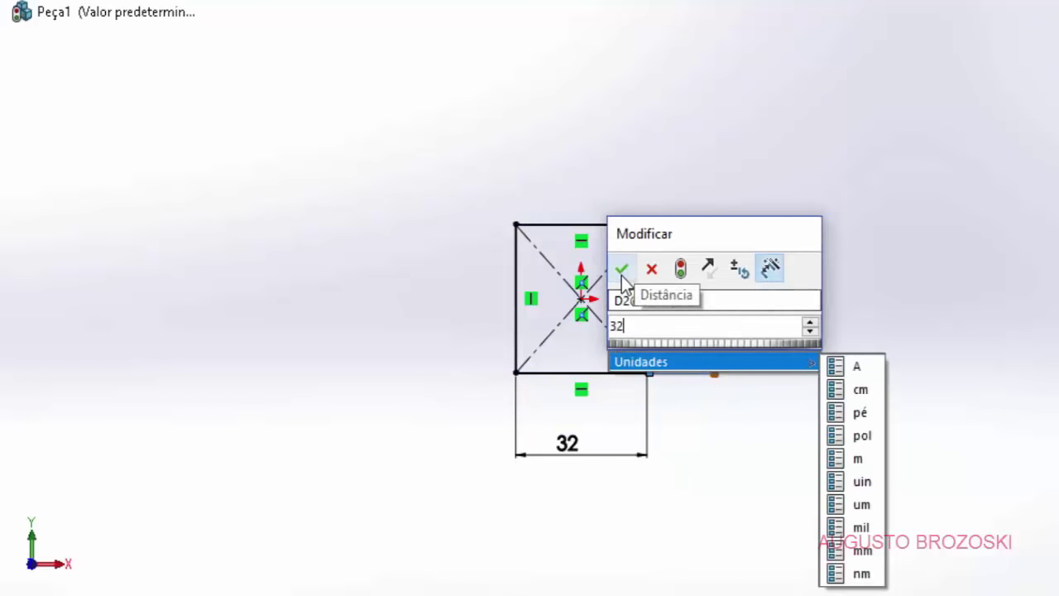
left_click(621, 270)
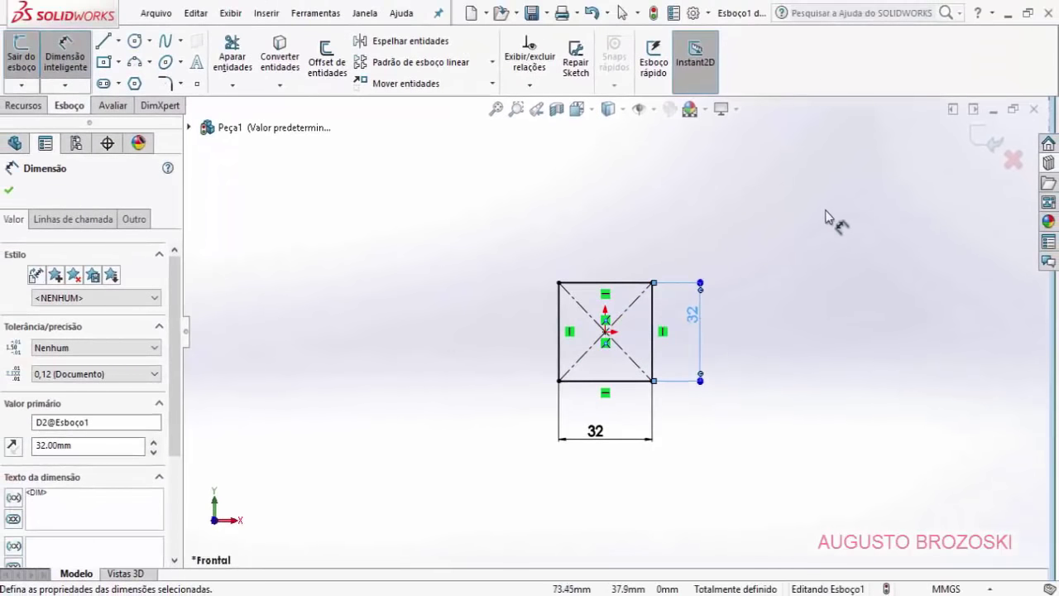
Step: Extrude the 32 mm square sketch into a boss 7 mm deep
left_click(991, 142)
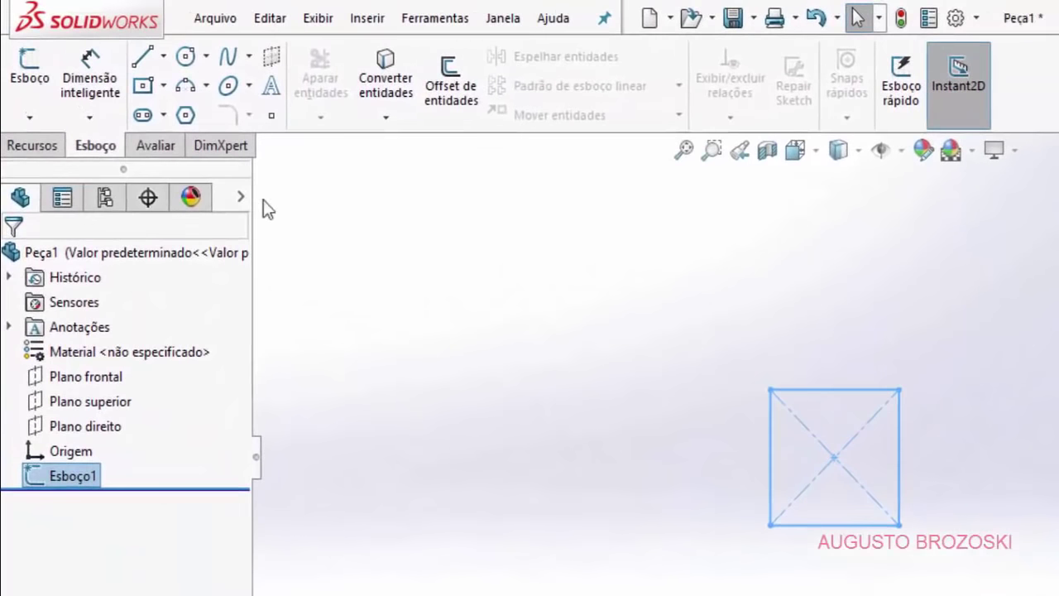
left_click(47, 149)
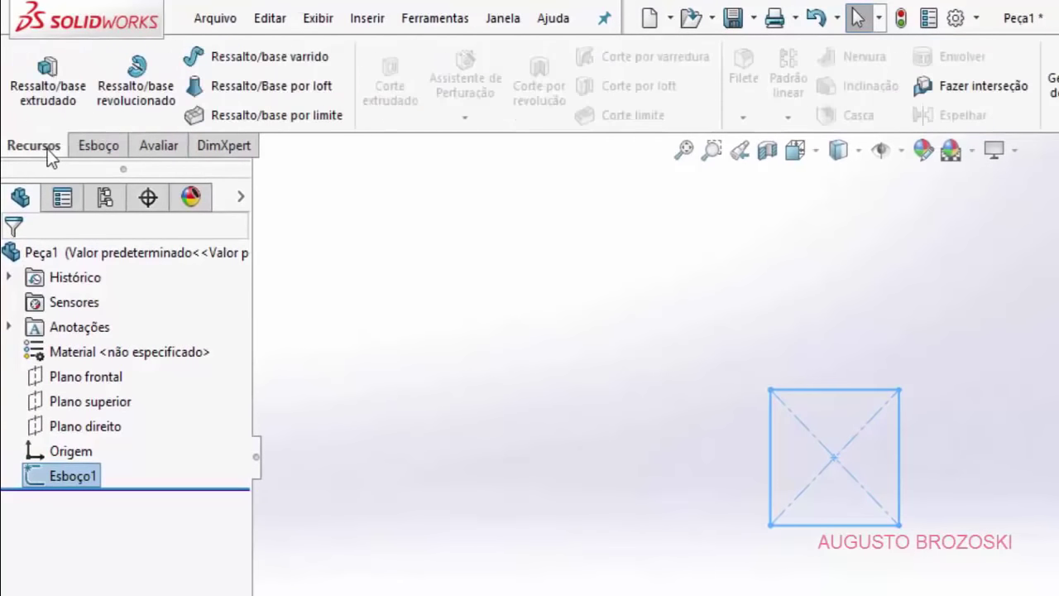
left_click(58, 96)
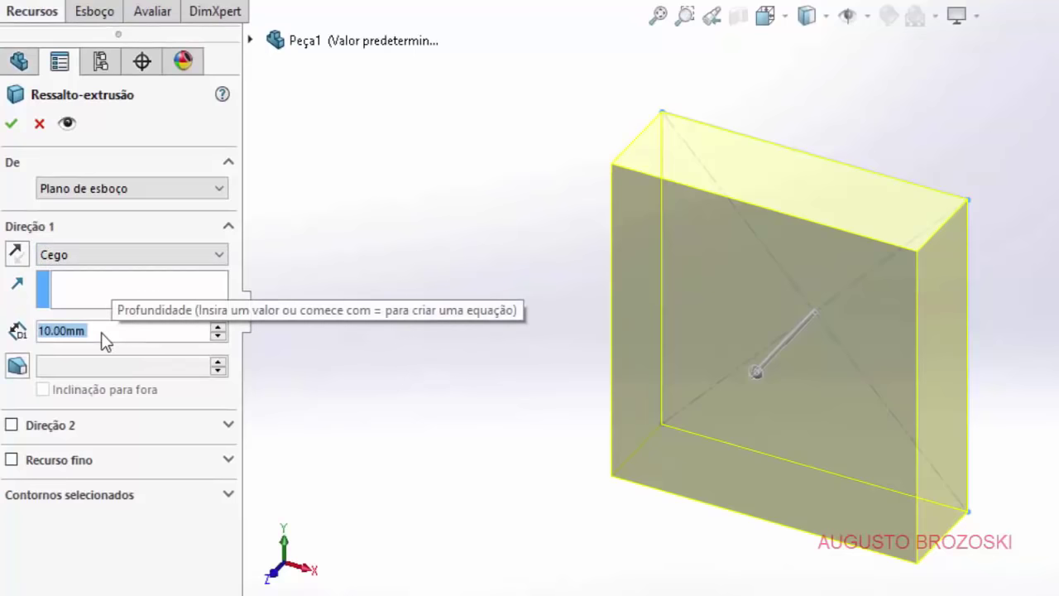
type("7")
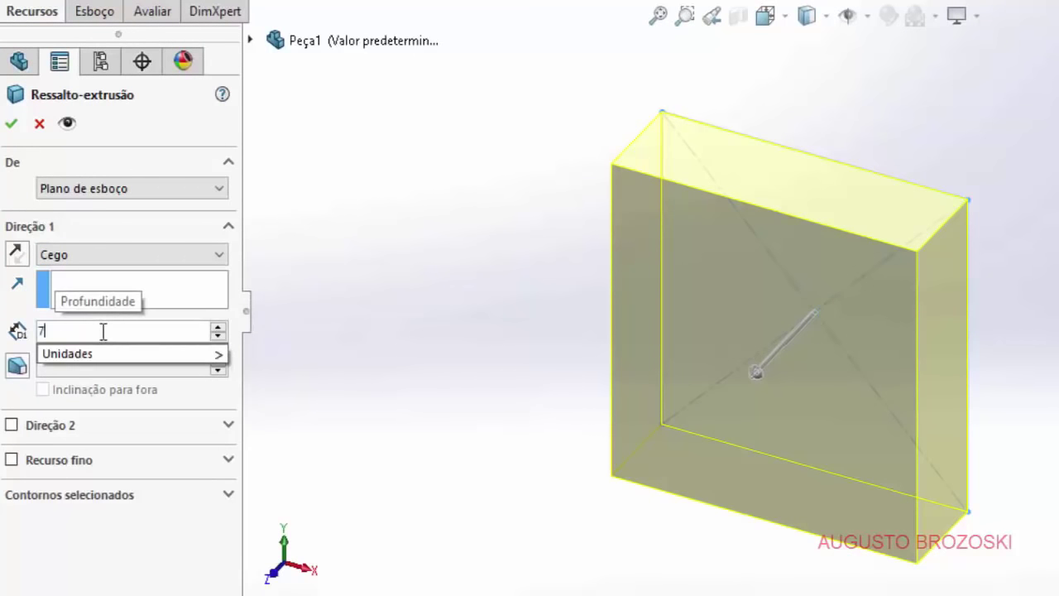
left_click(11, 123)
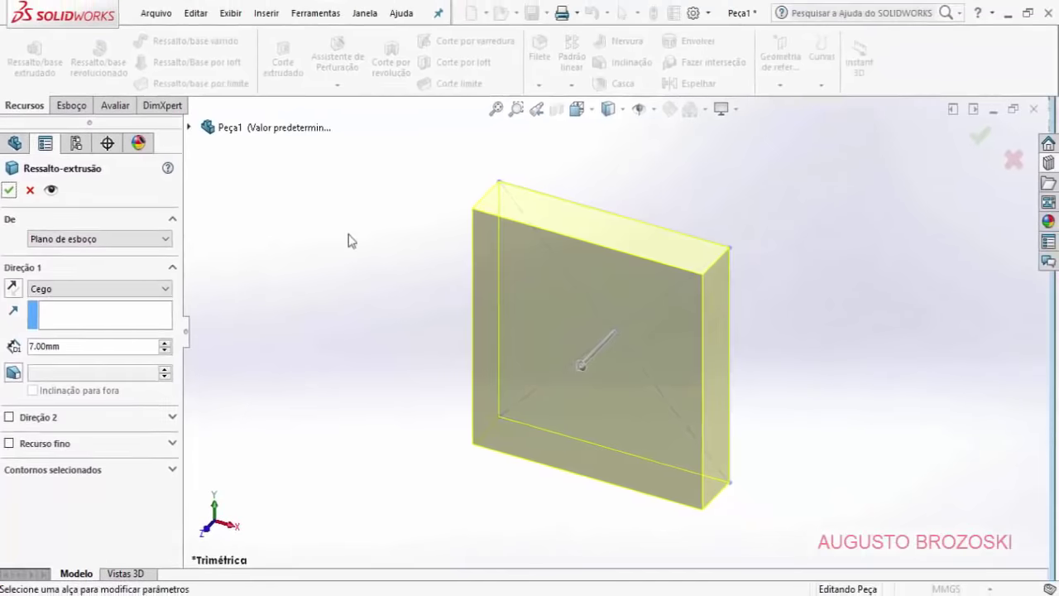
Step: Save the part as 'Grampo do Mordente Movel' in the Bench Vice SolidWorks\Morsa folder
left_click(533, 13)
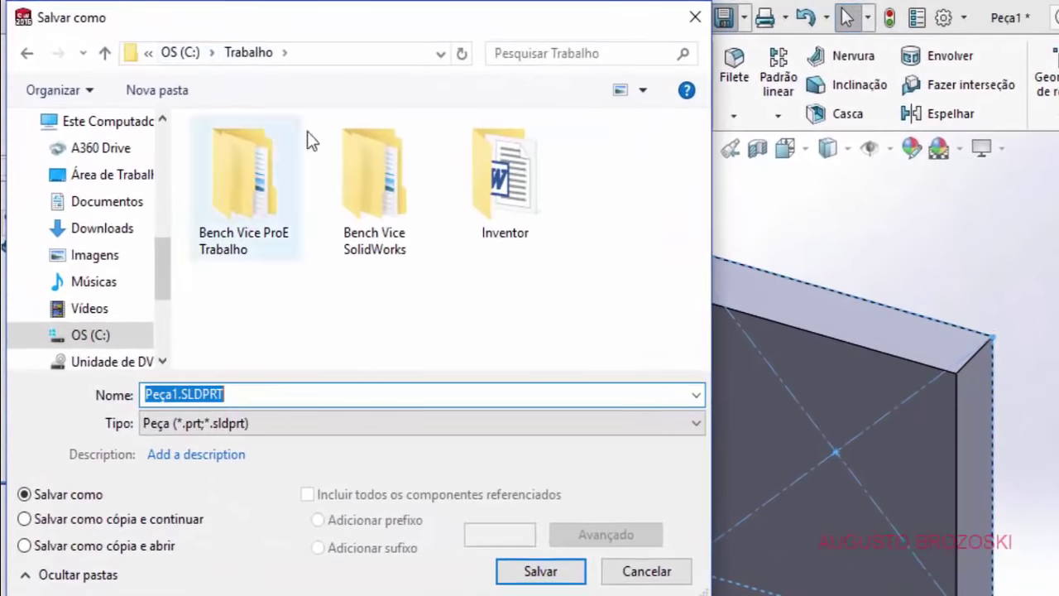
double_click(385, 203)
double_click(593, 207)
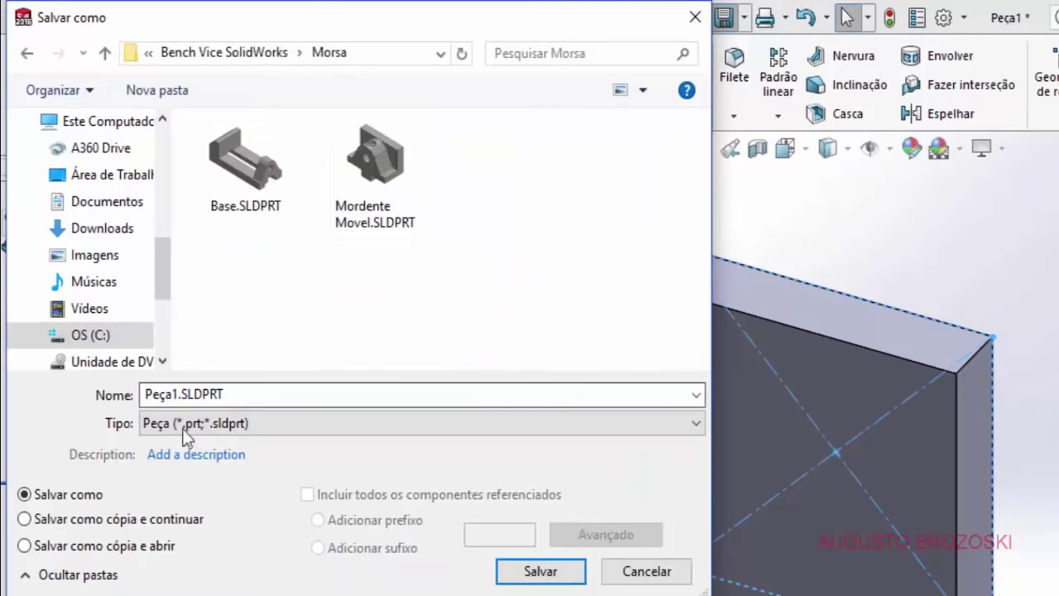
double_click(184, 396)
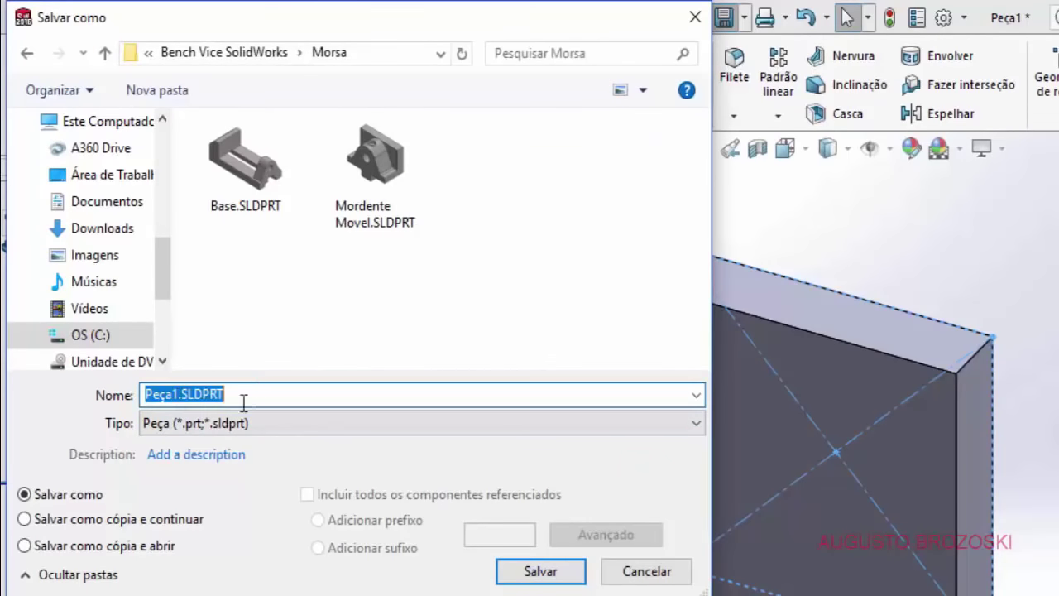
left_click(174, 395)
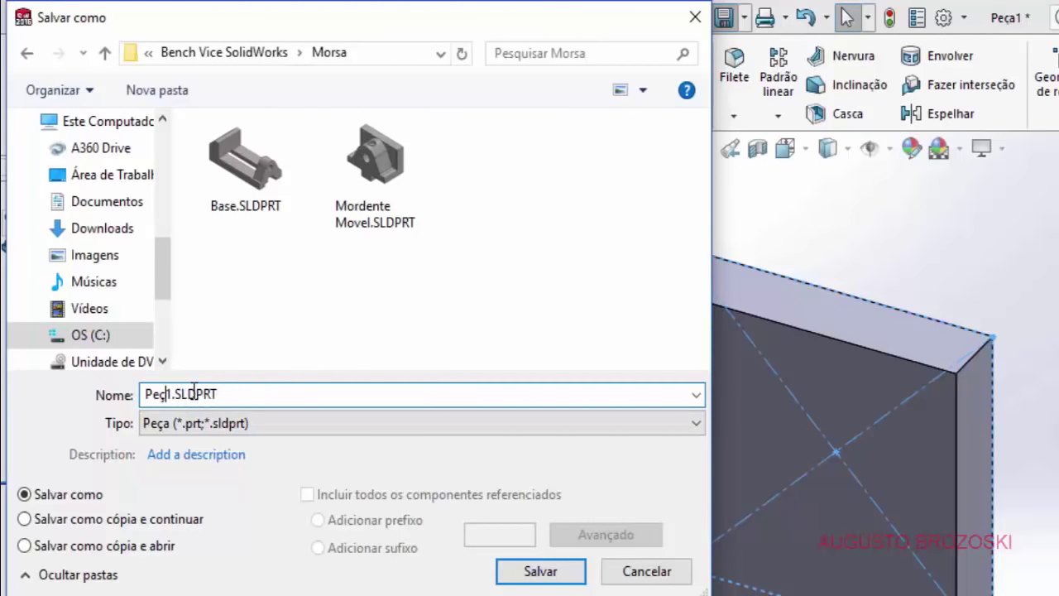
key("BackSpace")
key("BackSpace")
key("BackSpace")
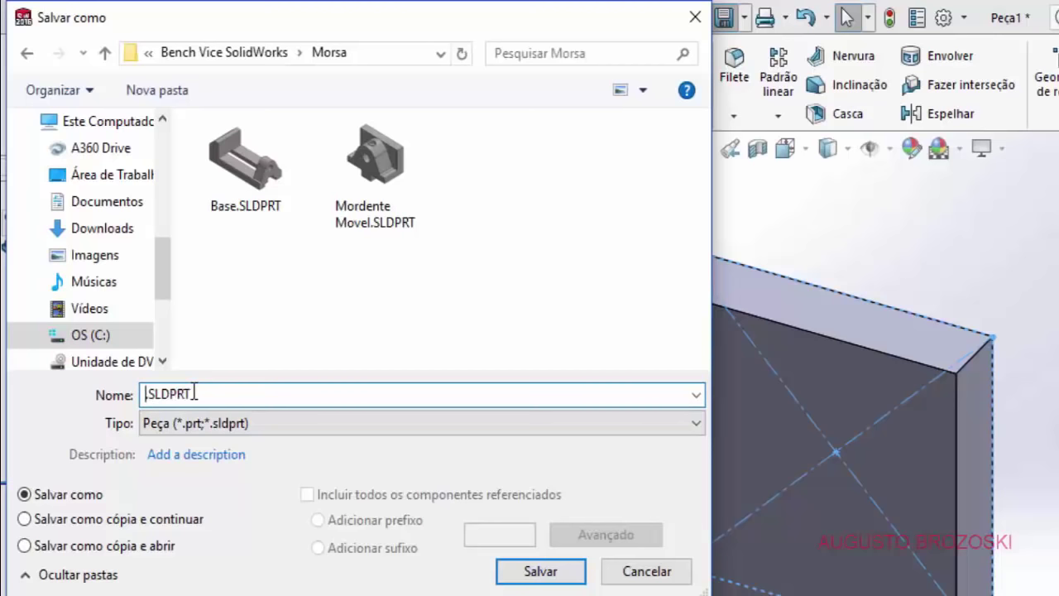
type("Gra")
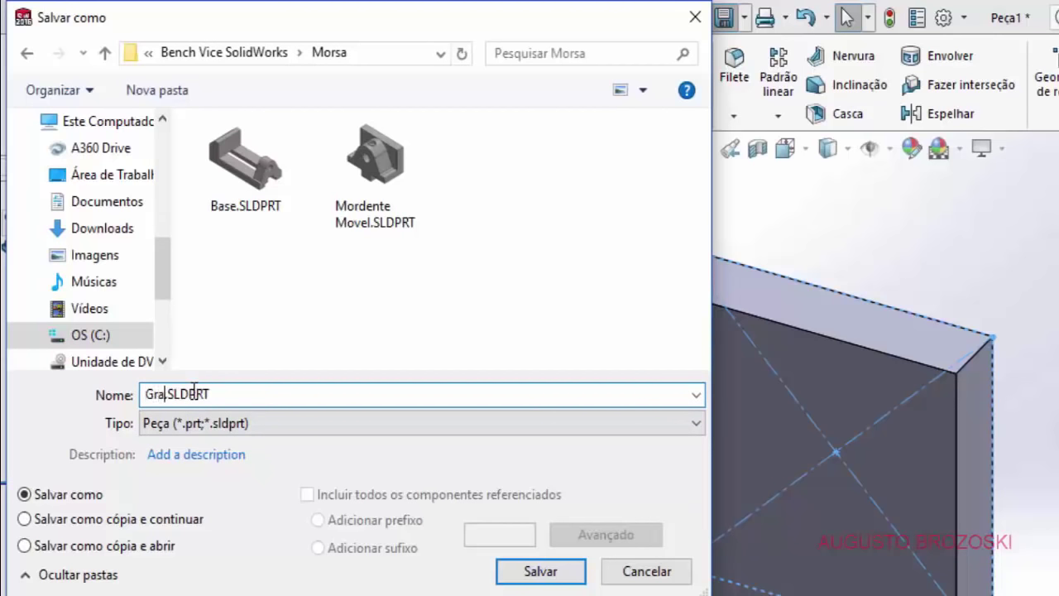
type("mpo d")
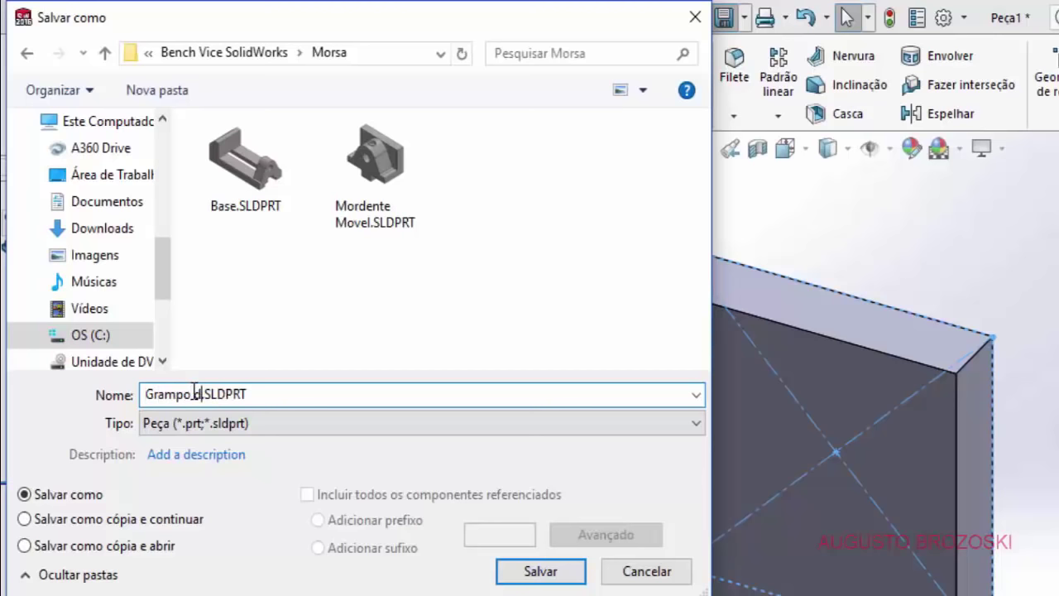
type("o Mo")
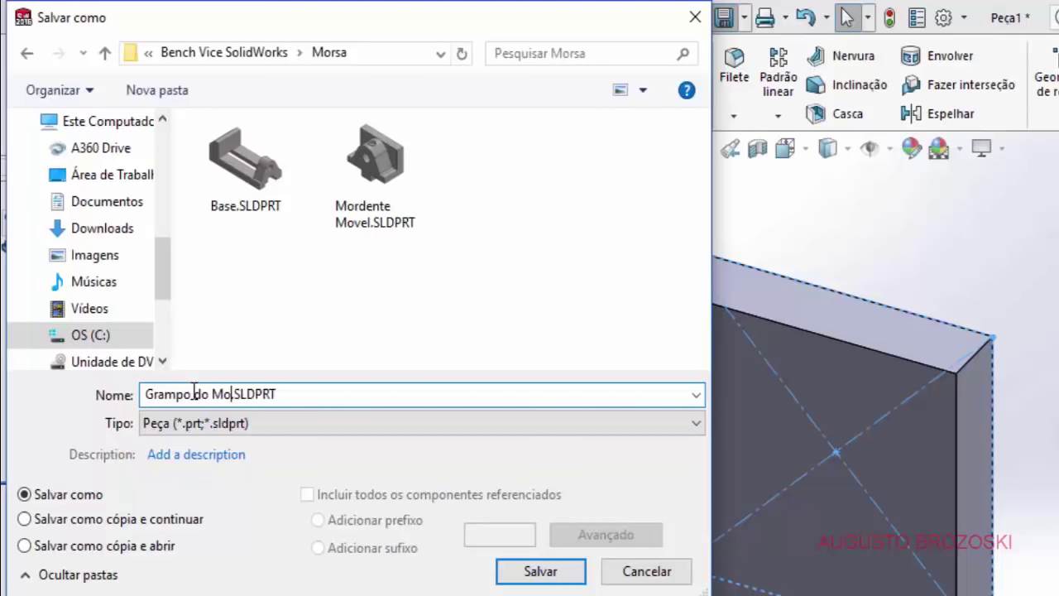
type("rde")
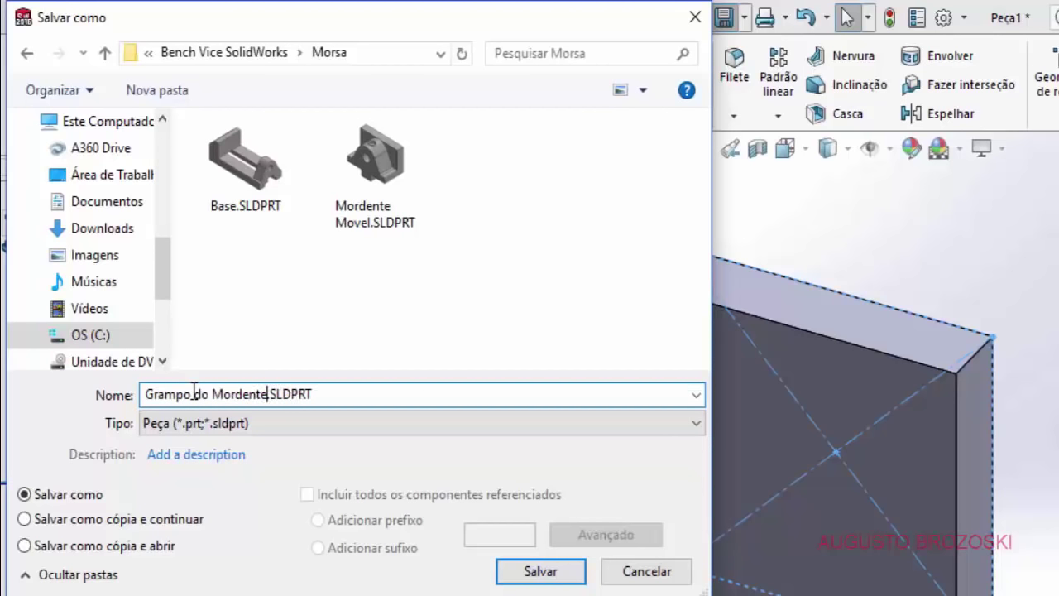
type("nte Move")
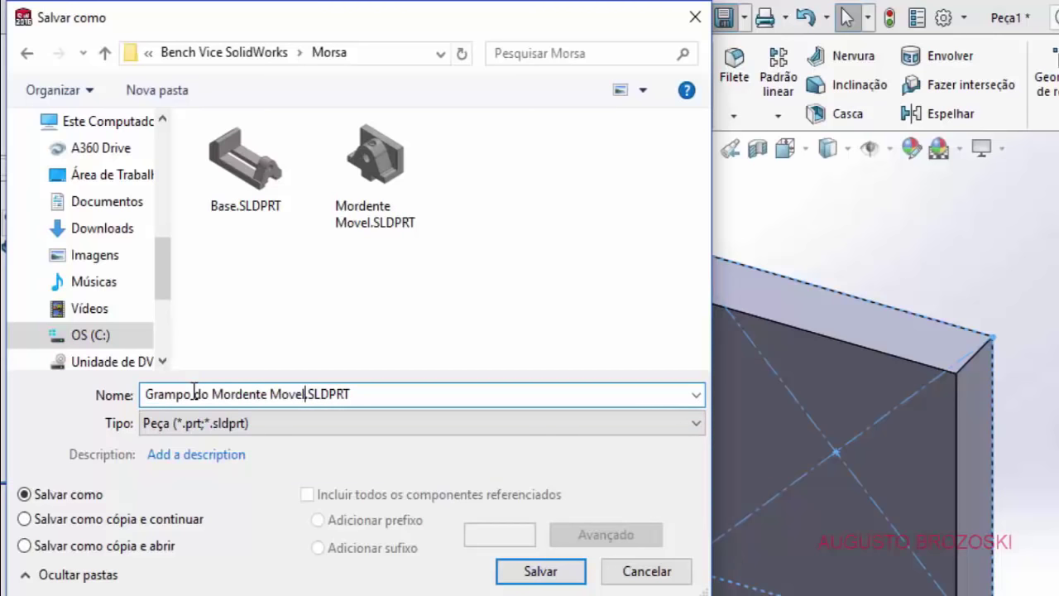
type("l")
left_click(524, 570)
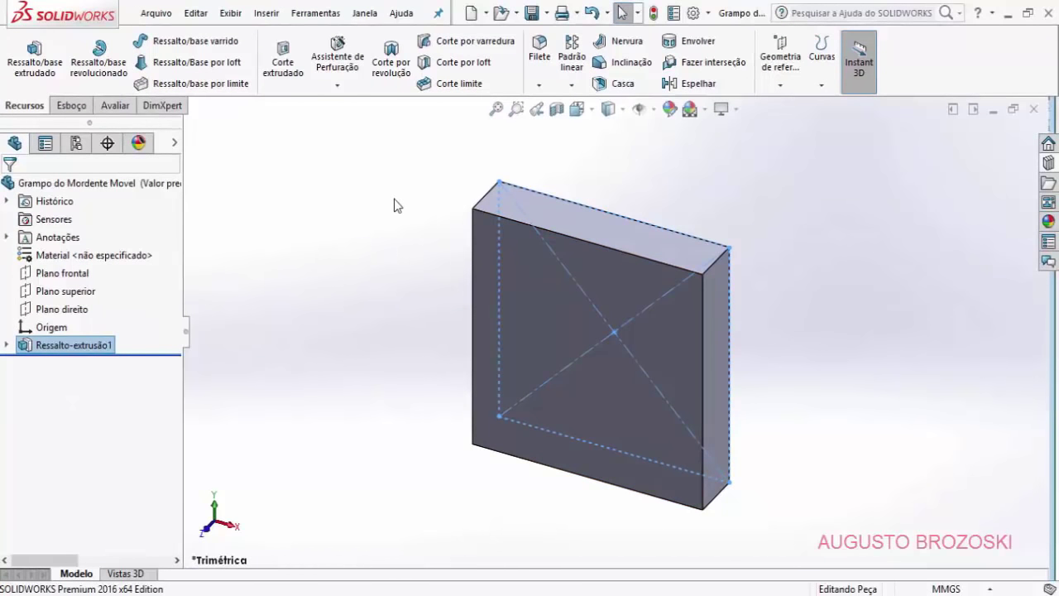
left_click(370, 246)
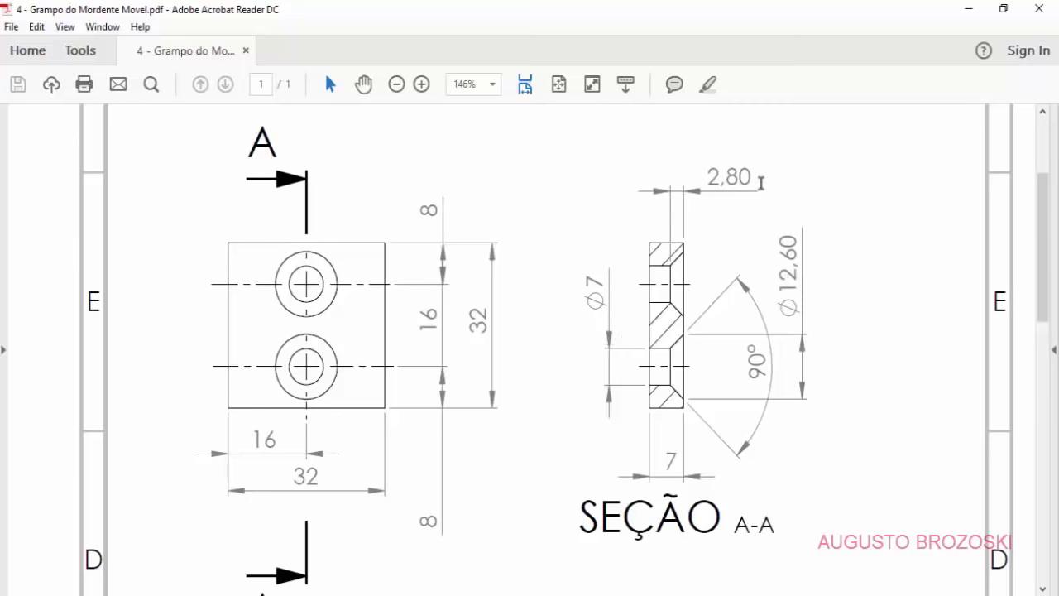
left_click(968, 9)
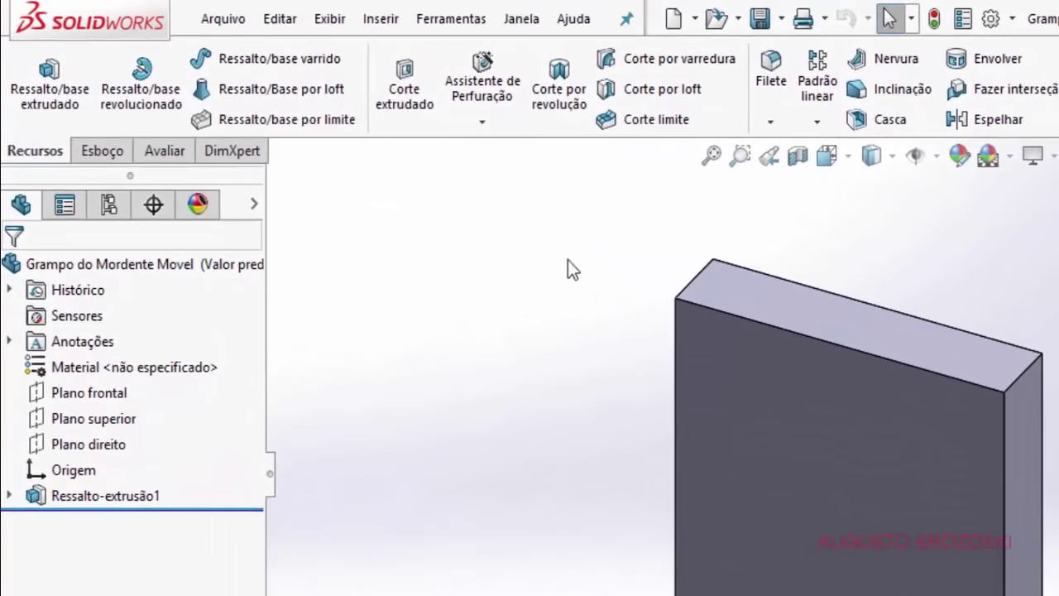
Step: Start a countersunk Hole Wizard hole and place two points on the plate's front face
left_click(480, 91)
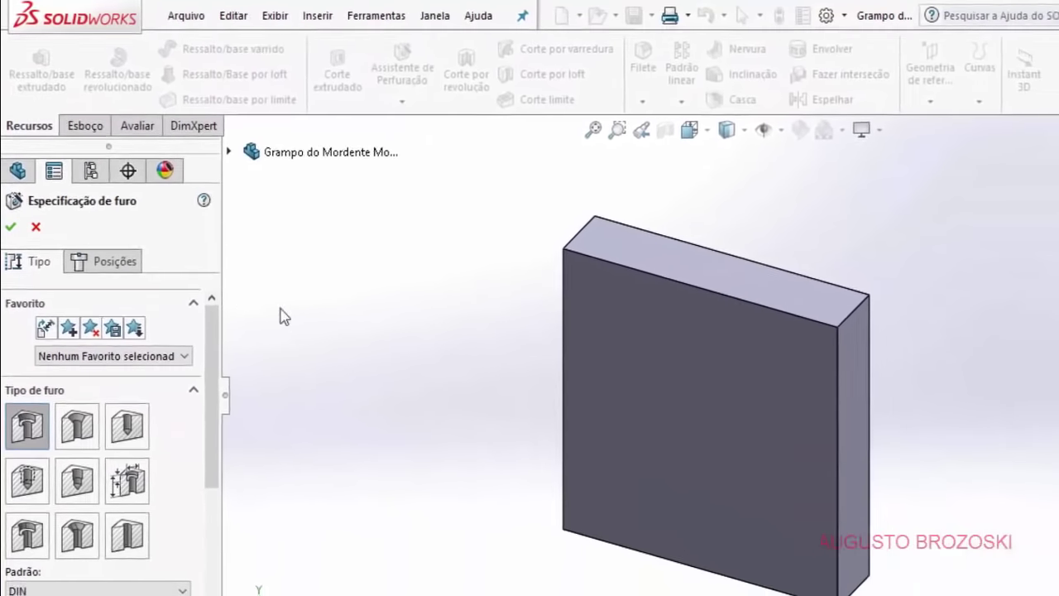
left_click(85, 424)
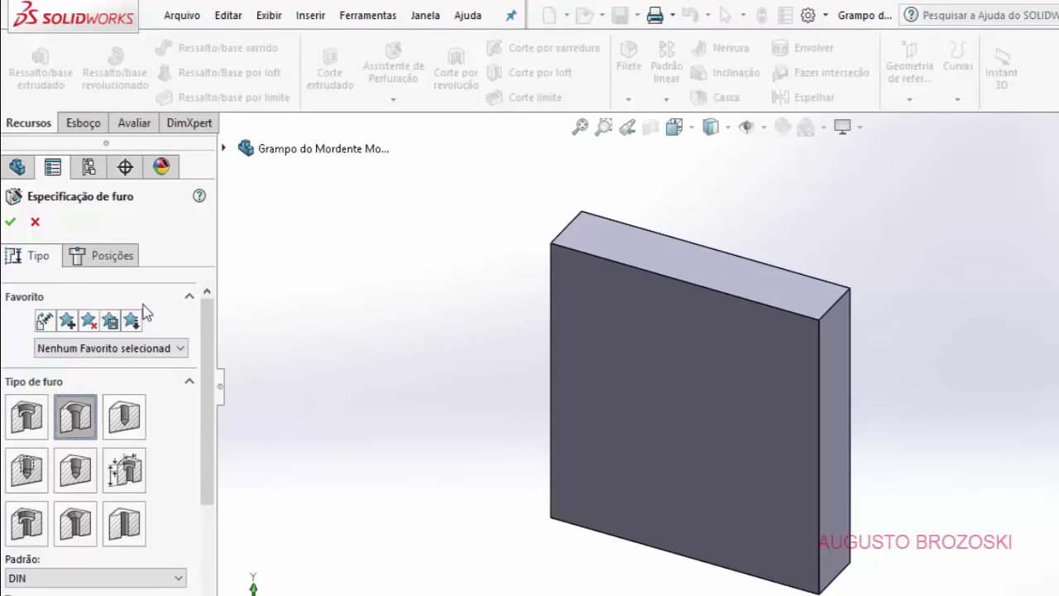
left_click(121, 259)
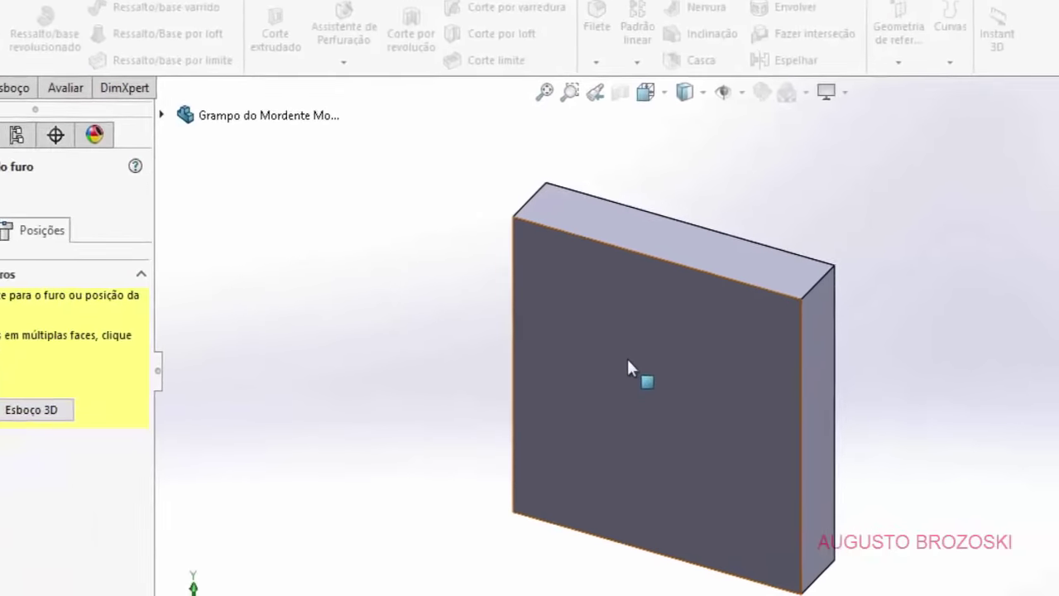
left_click(628, 358)
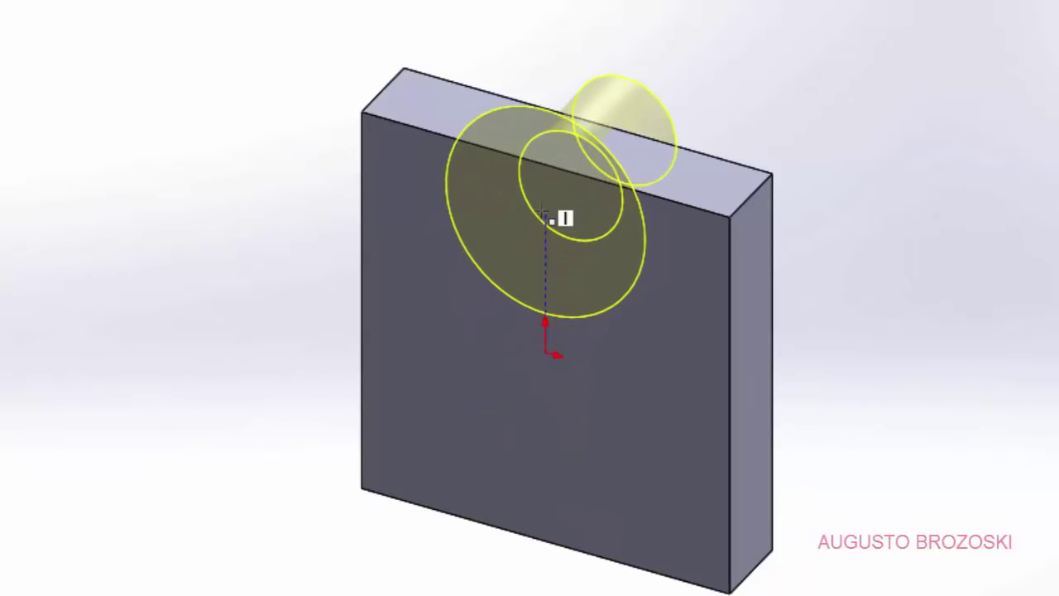
left_click(544, 213)
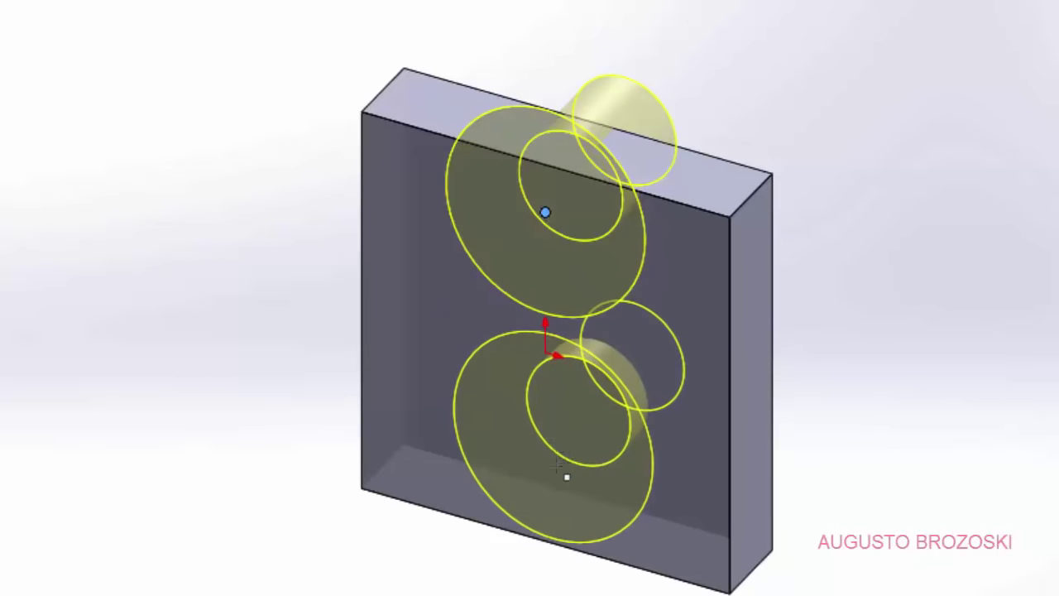
left_click(545, 477)
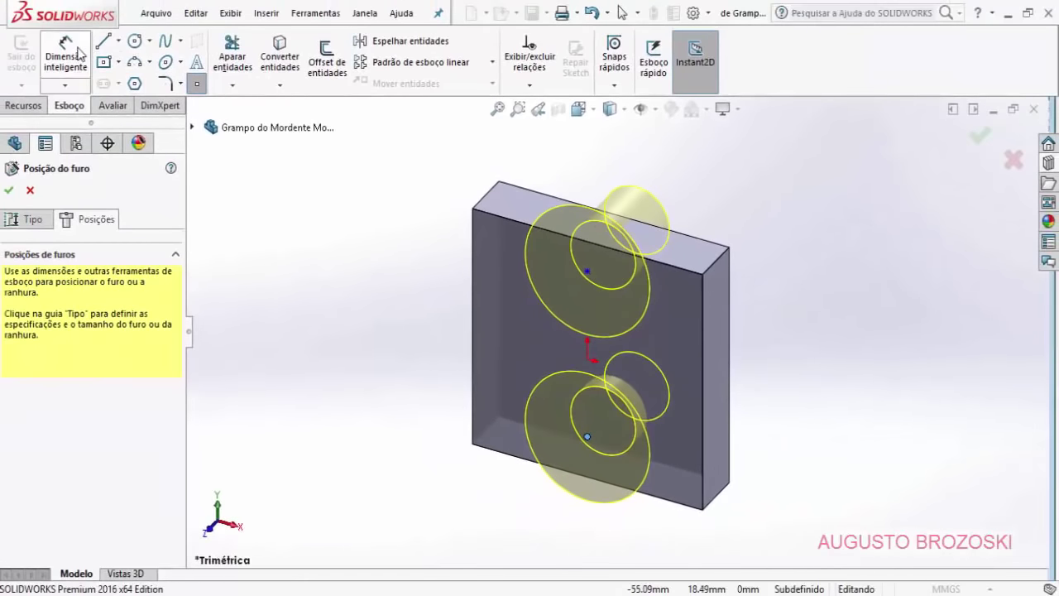
Step: Dimension the upper hole 8 mm from the top edge and the holes 16 mm apart
left_click(79, 52)
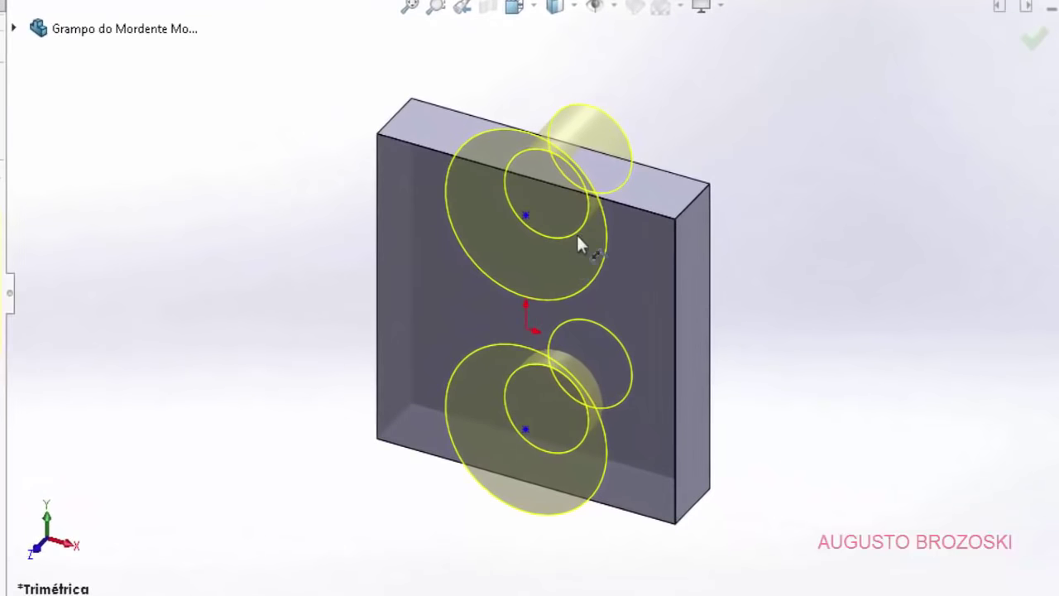
left_click(526, 216)
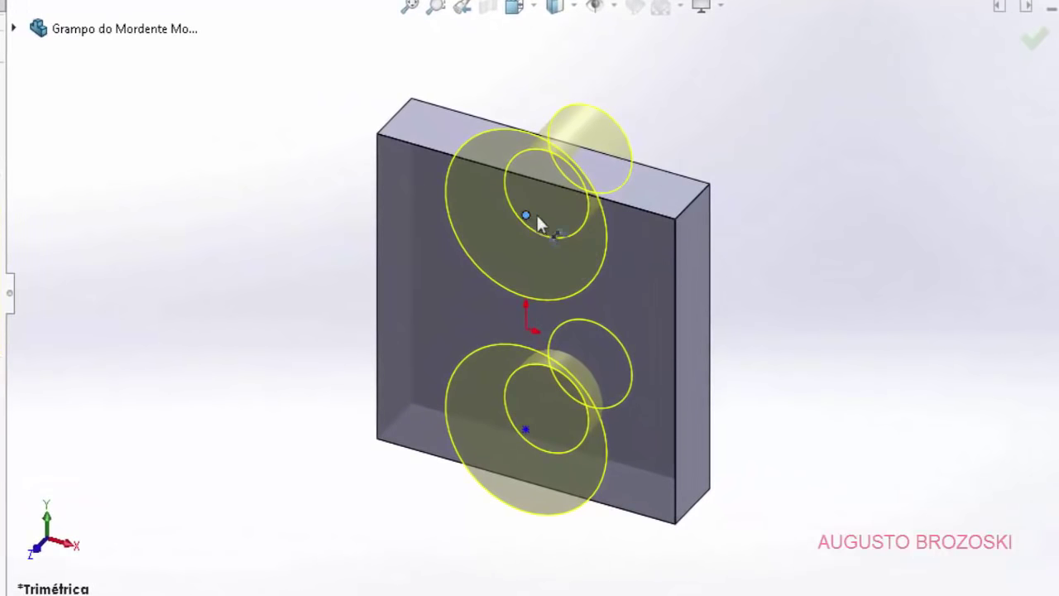
left_click(648, 219)
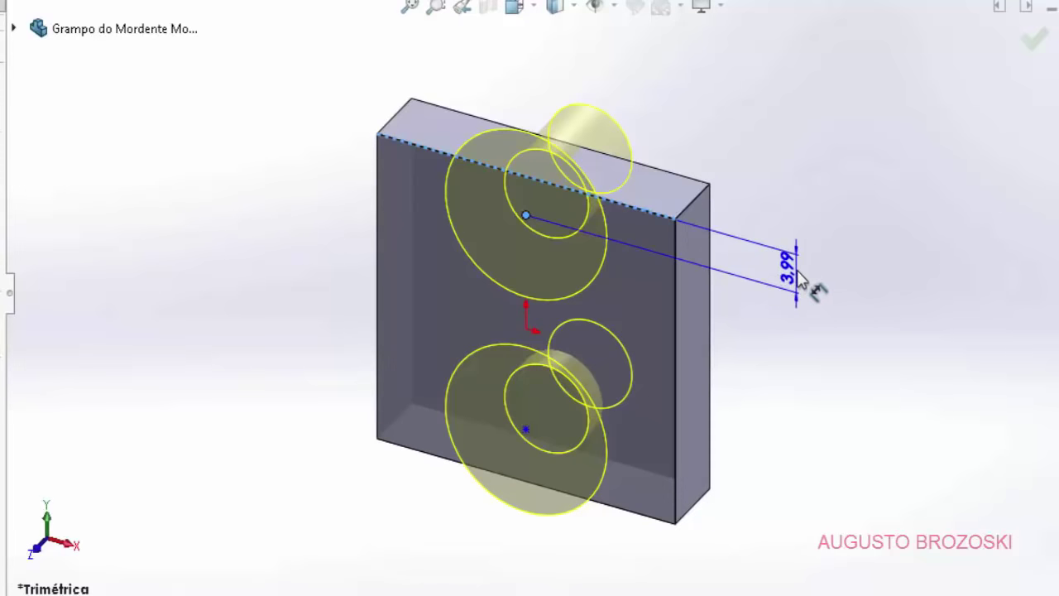
left_click(801, 277)
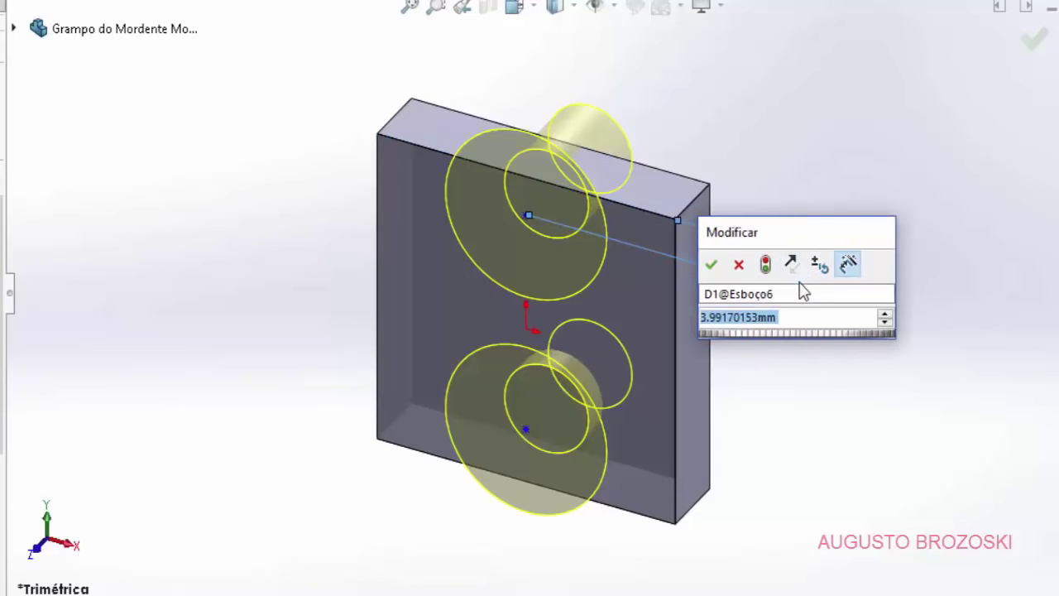
type("8")
key("Return")
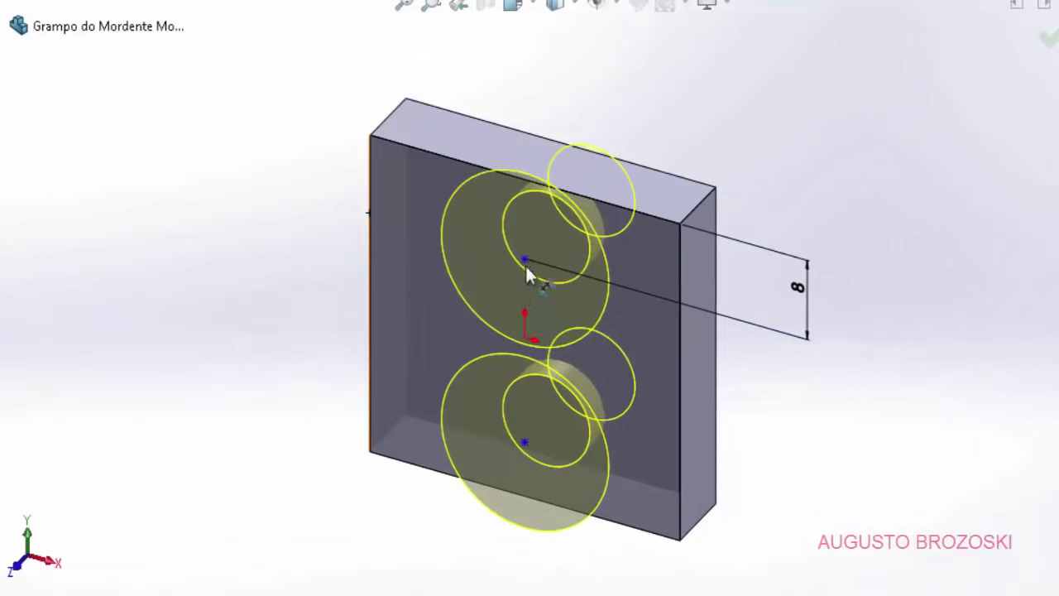
left_click(525, 259)
left_click(524, 442)
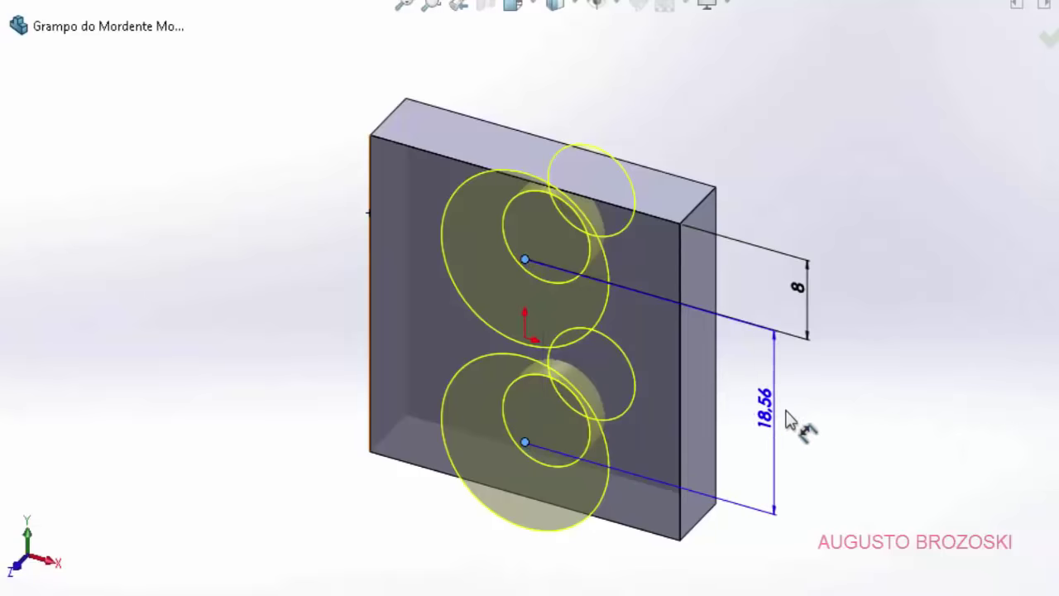
left_click(813, 422)
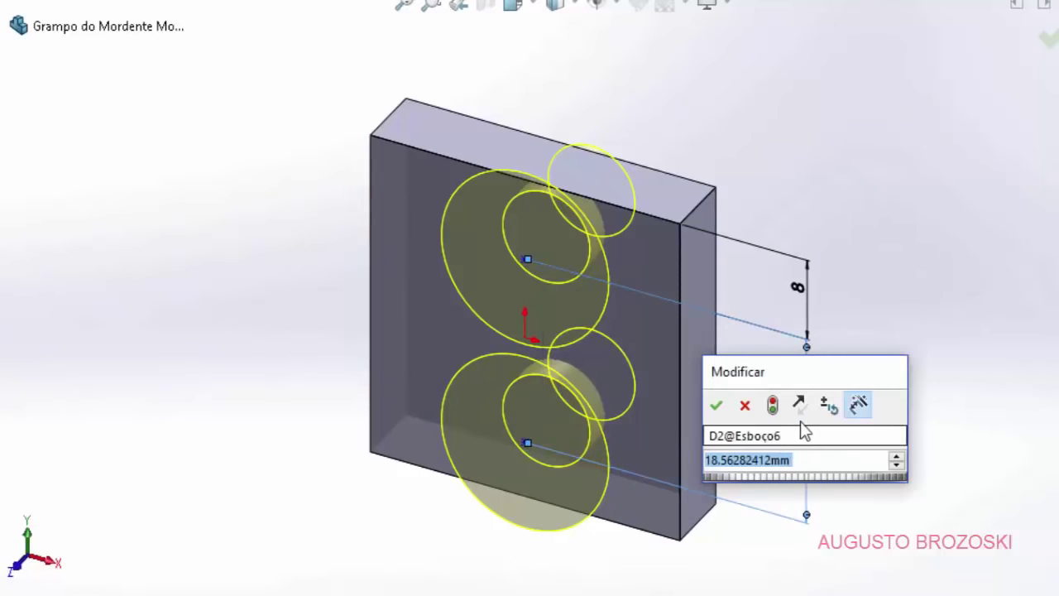
type("16")
left_click(716, 405)
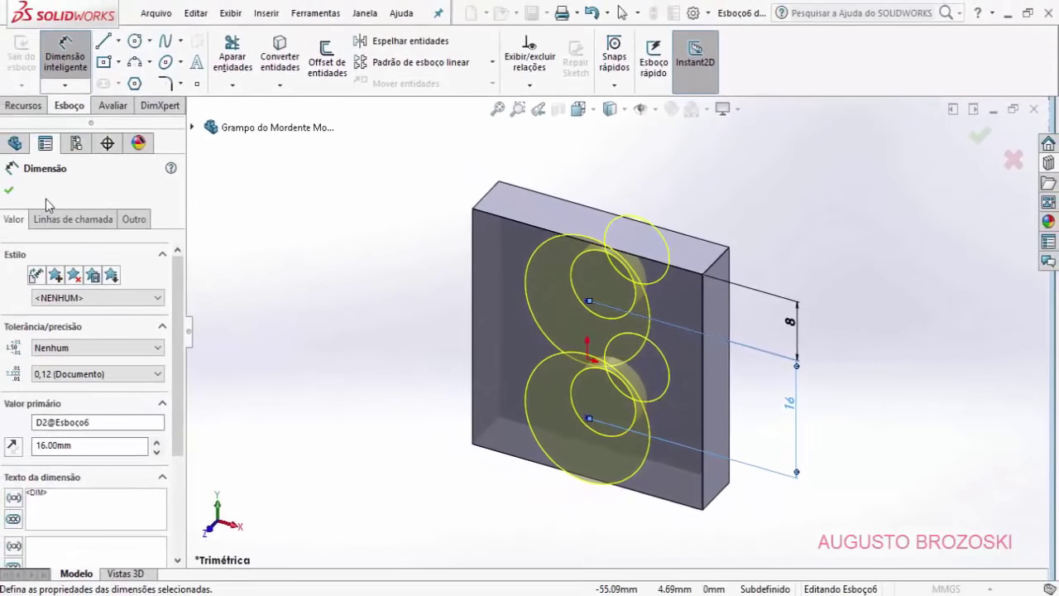
Step: Set the countersunk holes to DIN standard, size M6, and create them
left_click(8, 194)
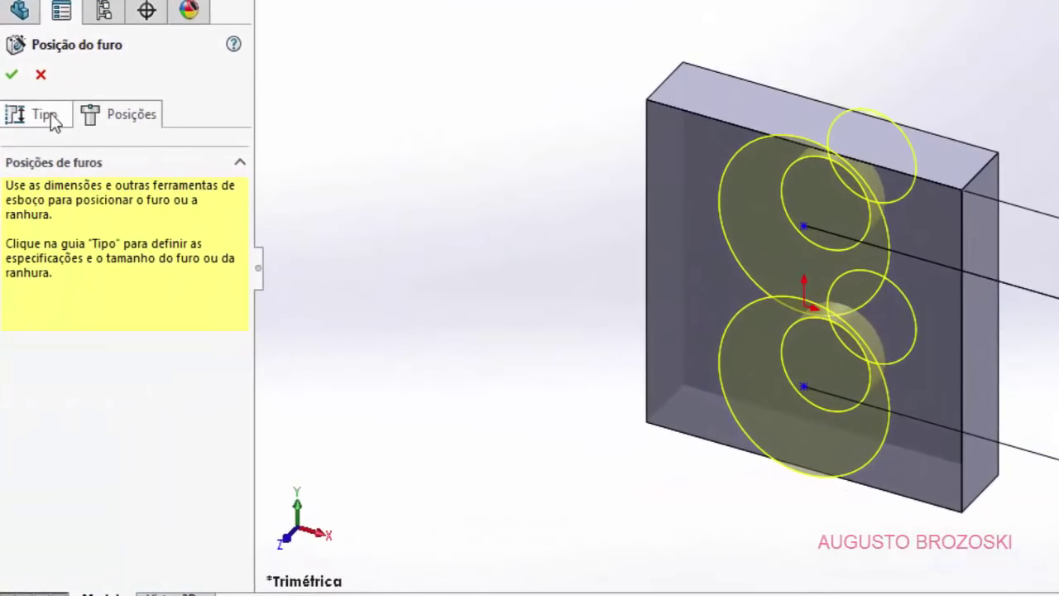
left_click(51, 121)
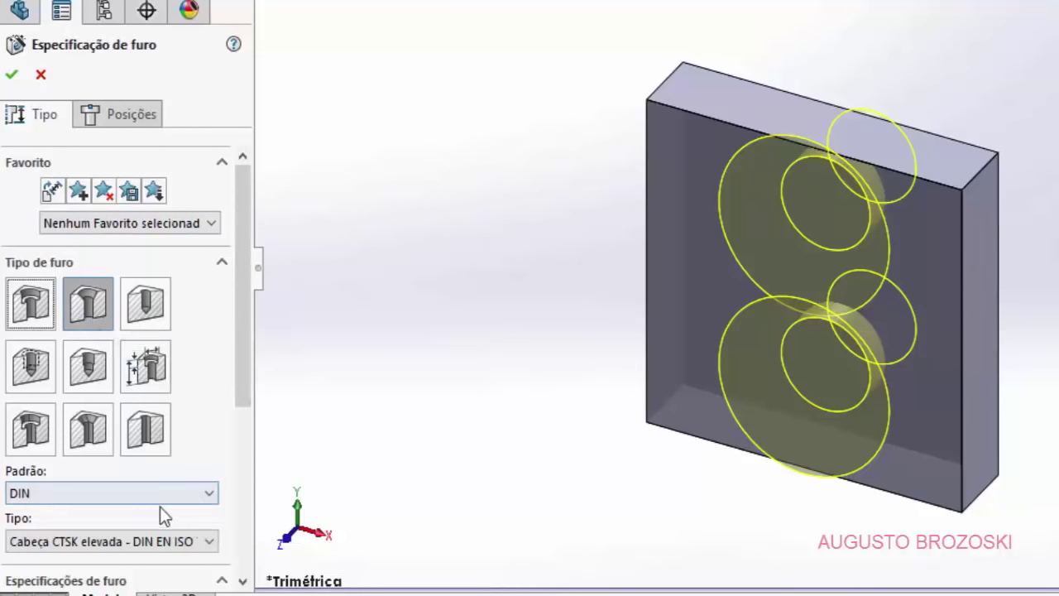
left_click(242, 581)
left_click(242, 580)
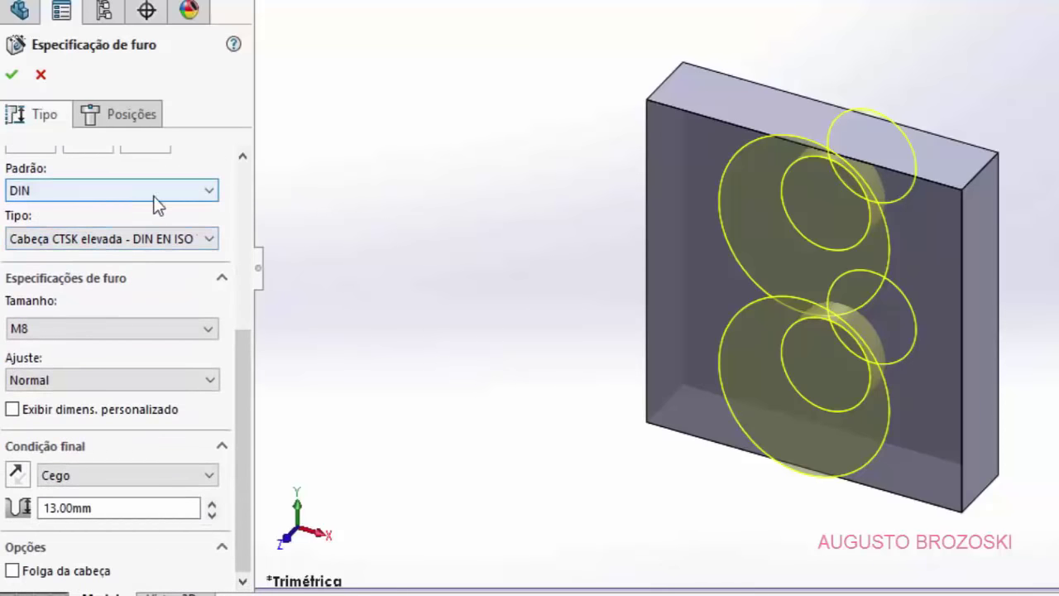
left_click(154, 192)
left_click(62, 225)
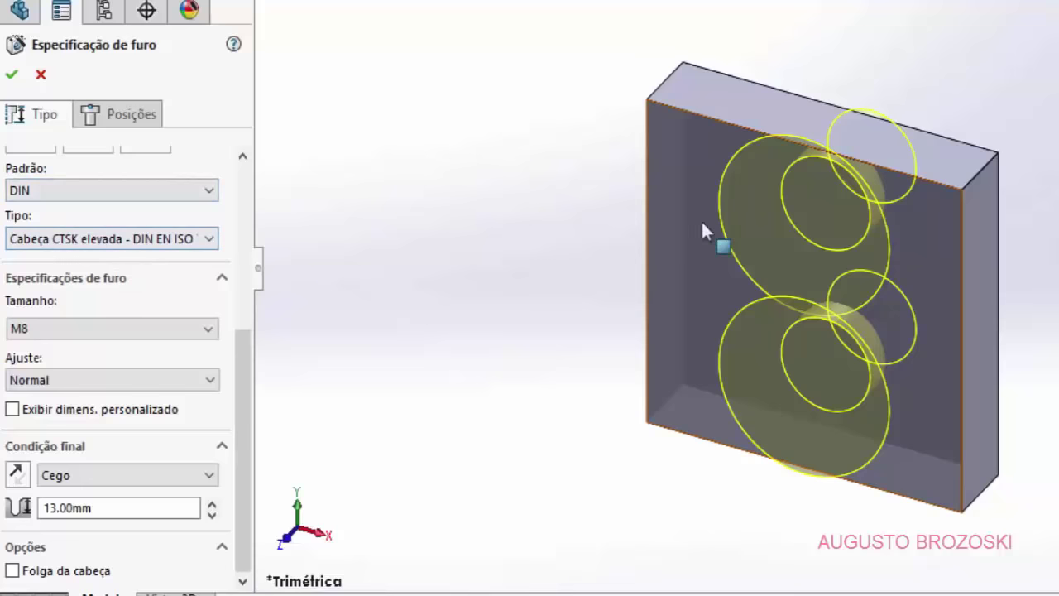
left_click(88, 327)
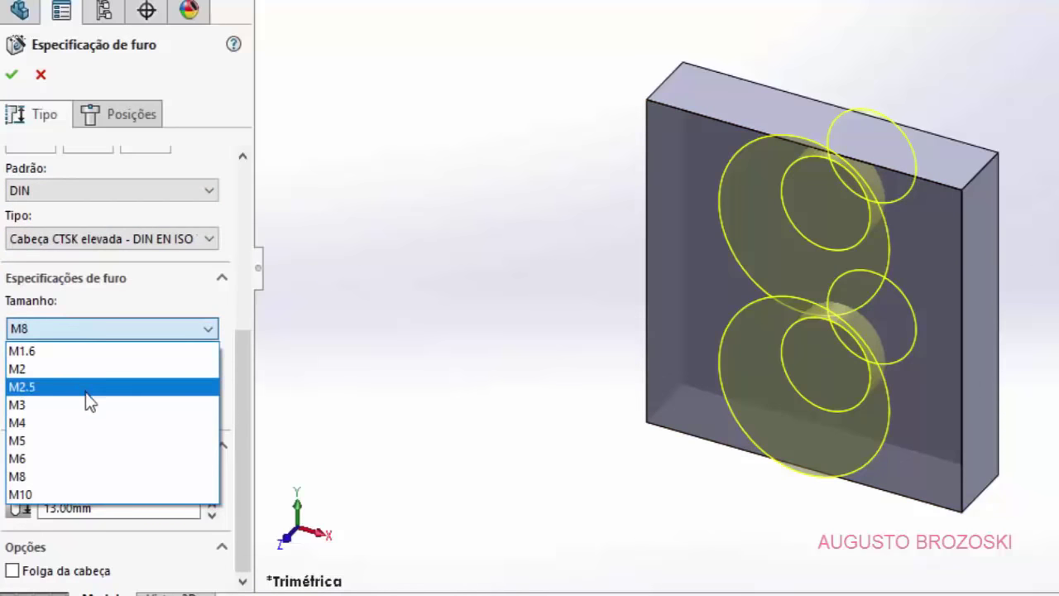
left_click(88, 457)
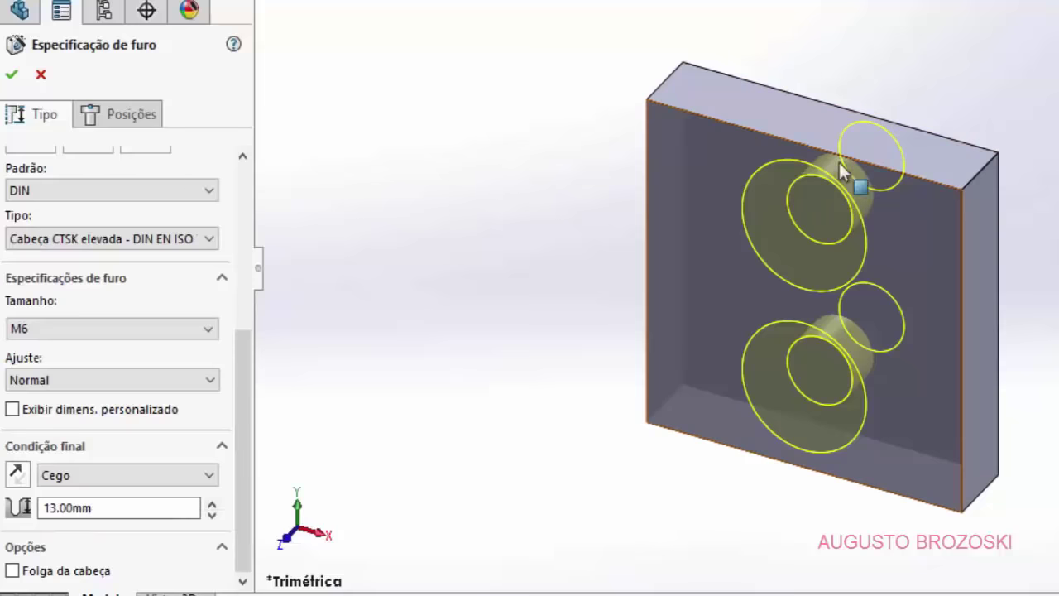
left_click(11, 74)
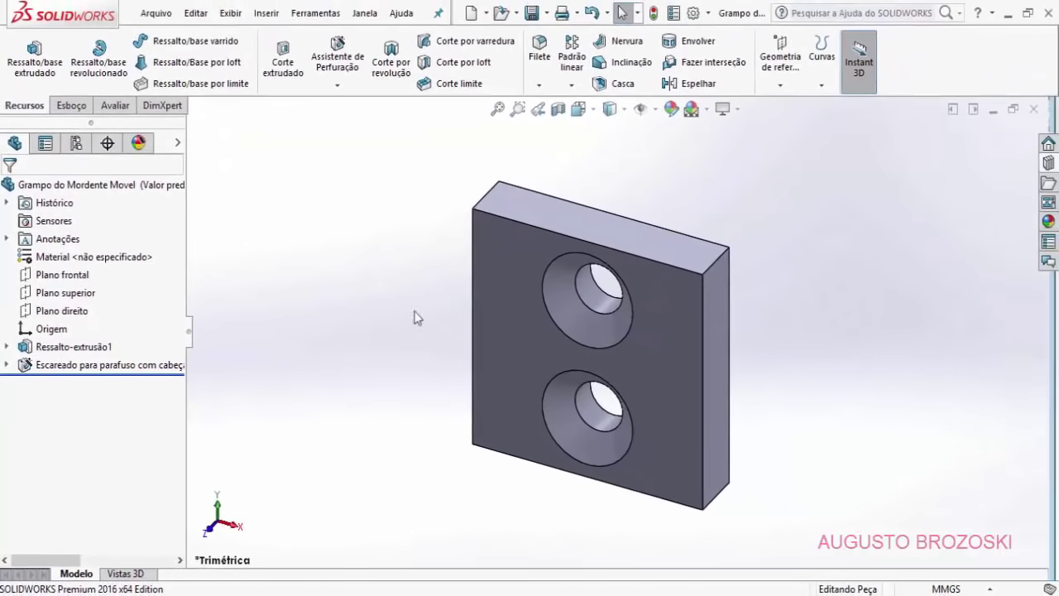
Step: Assign AISI 304 steel from the Aço group as the part's material
right_click(115, 261)
left_click(170, 269)
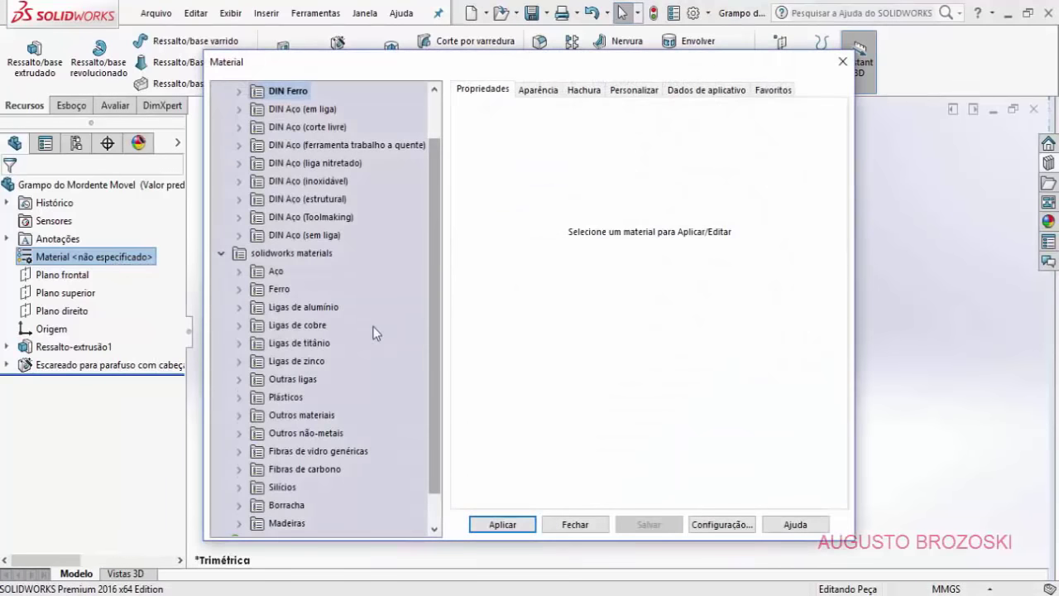
left_click(238, 274)
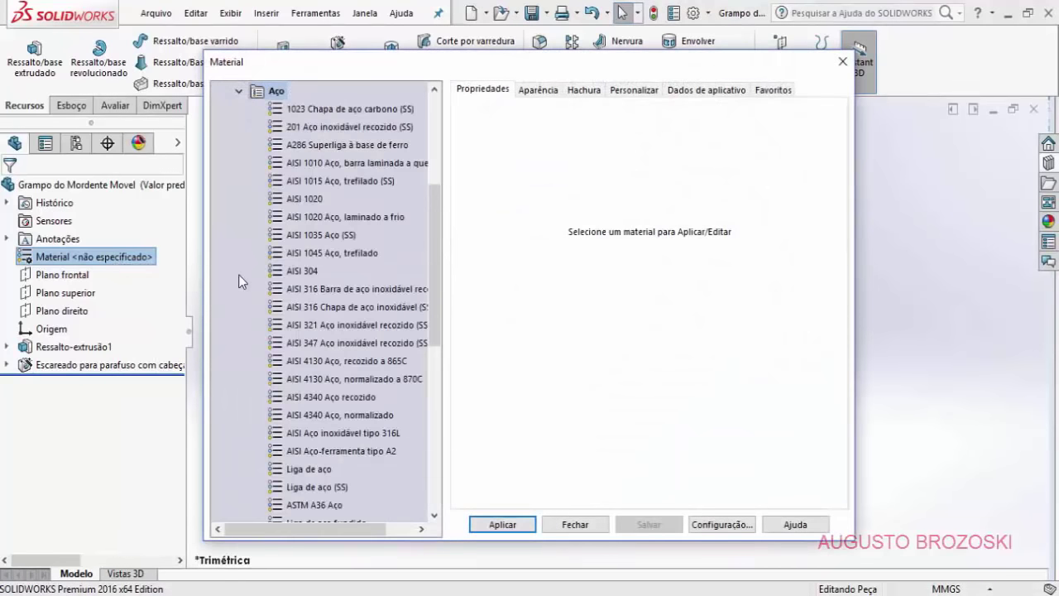
left_click(298, 271)
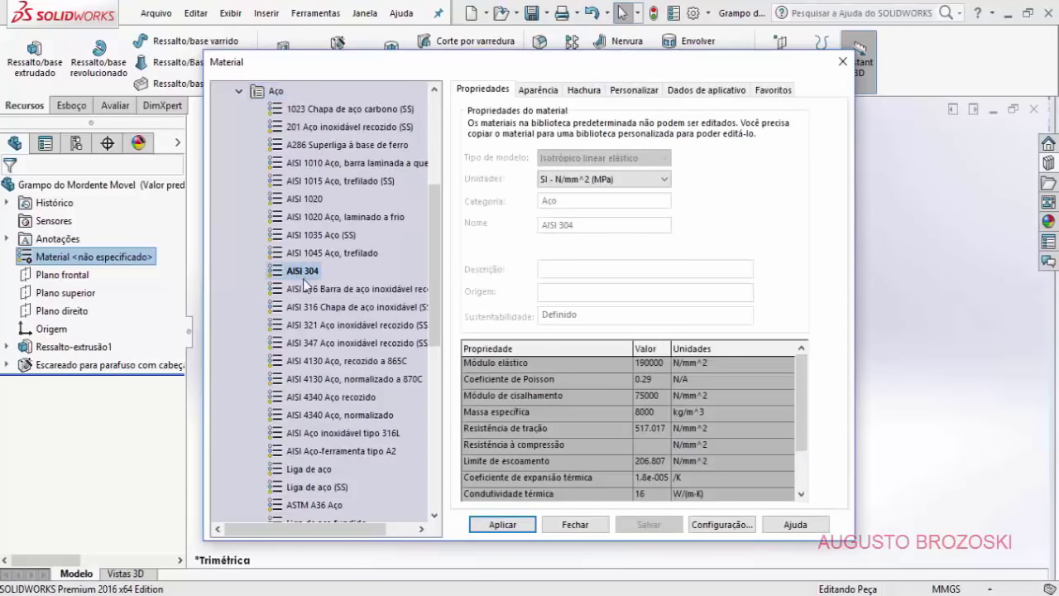
left_click(505, 526)
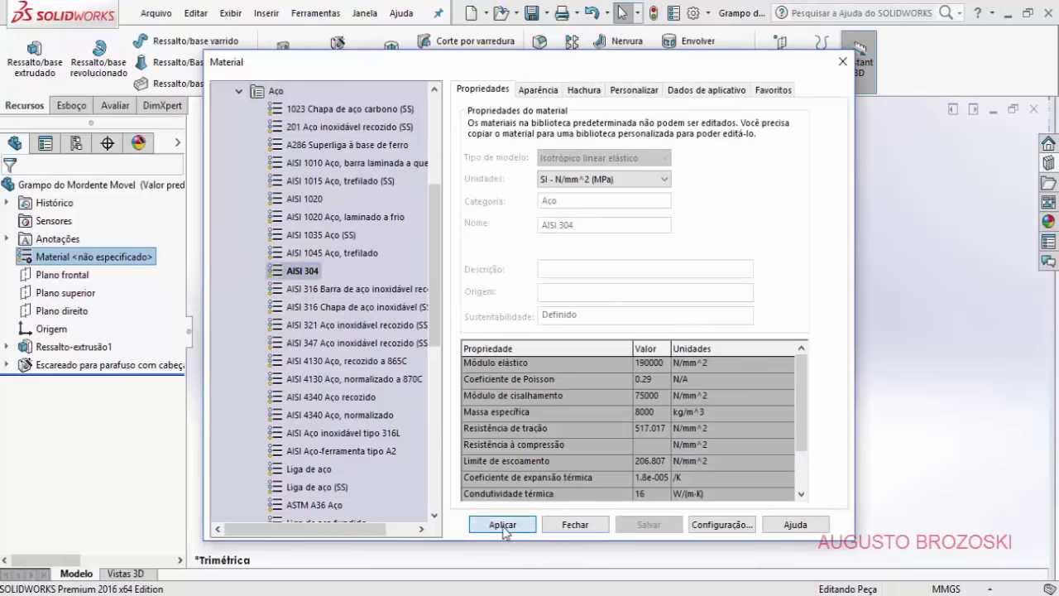
left_click(564, 529)
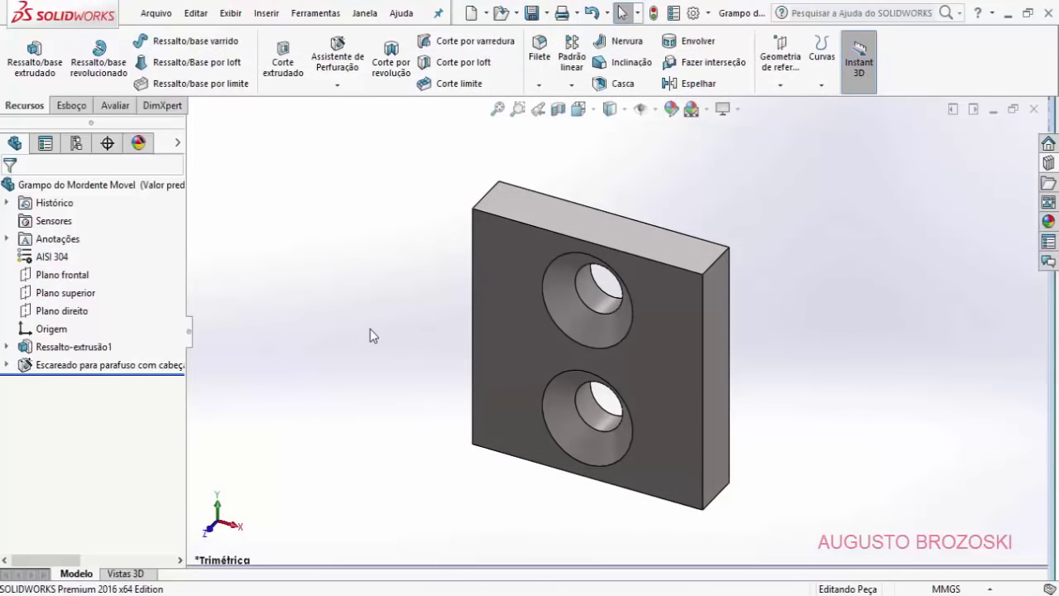
Step: Switch to Acrobat Reader showing the '5 -Haste Roscada.pdf' drawing
key("alt+Tab")
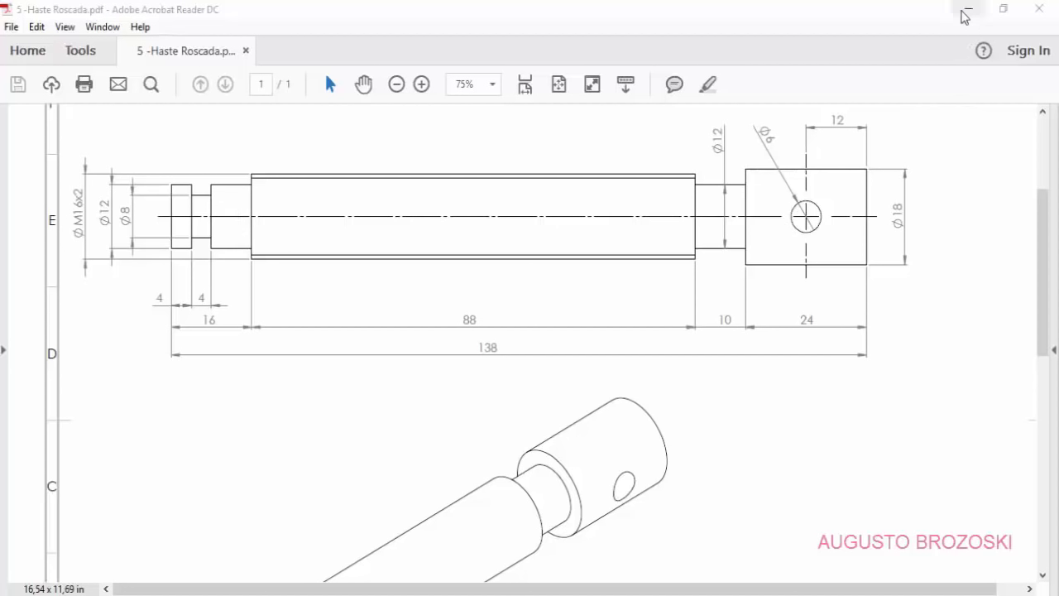
Step: Minimize Acrobat and create a new SOLIDWORKS part
left_click(966, 12)
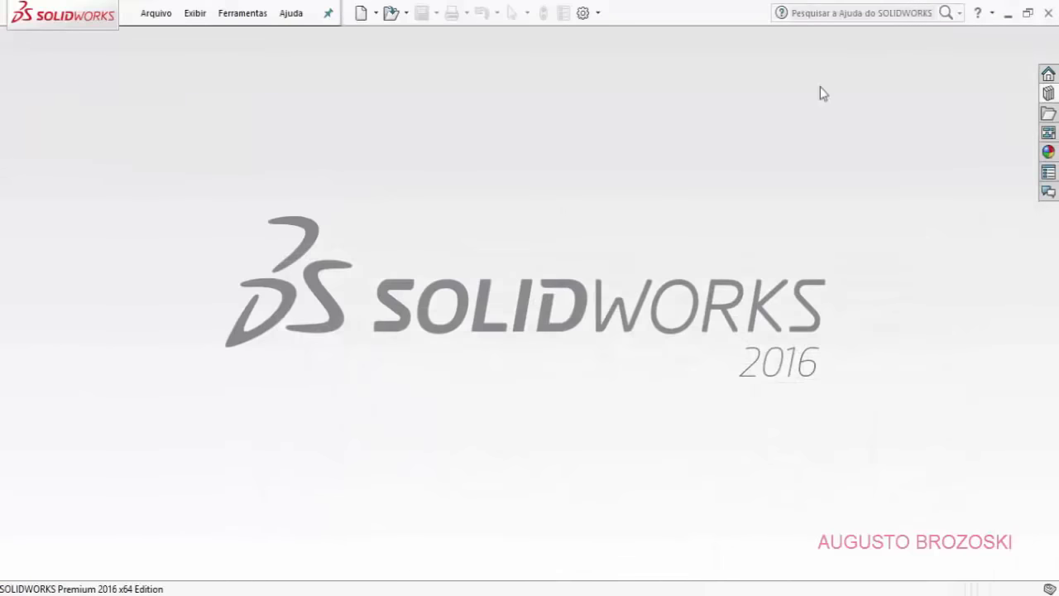
left_click(360, 13)
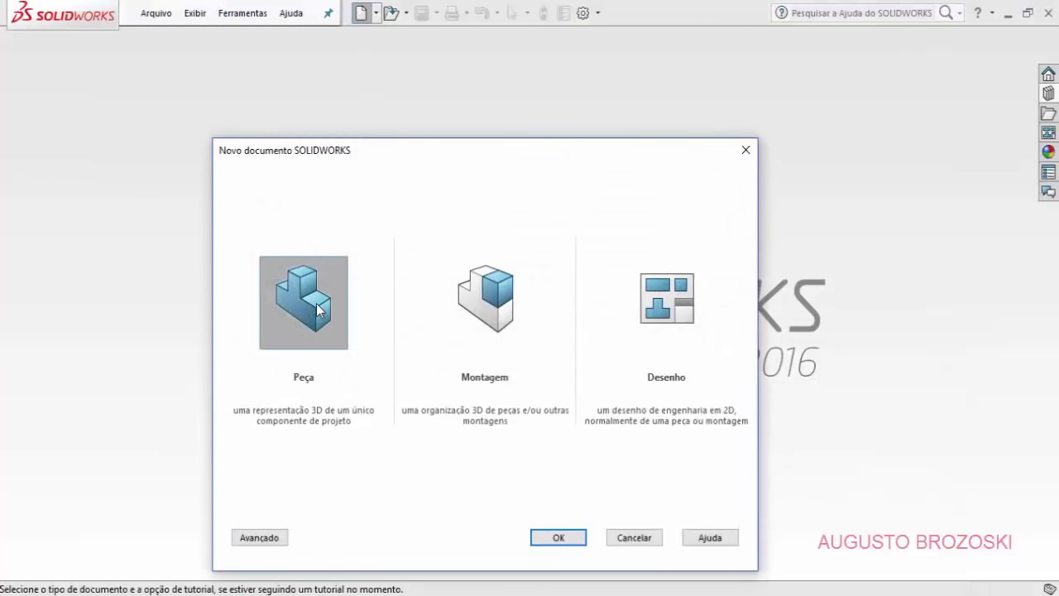
left_click(558, 538)
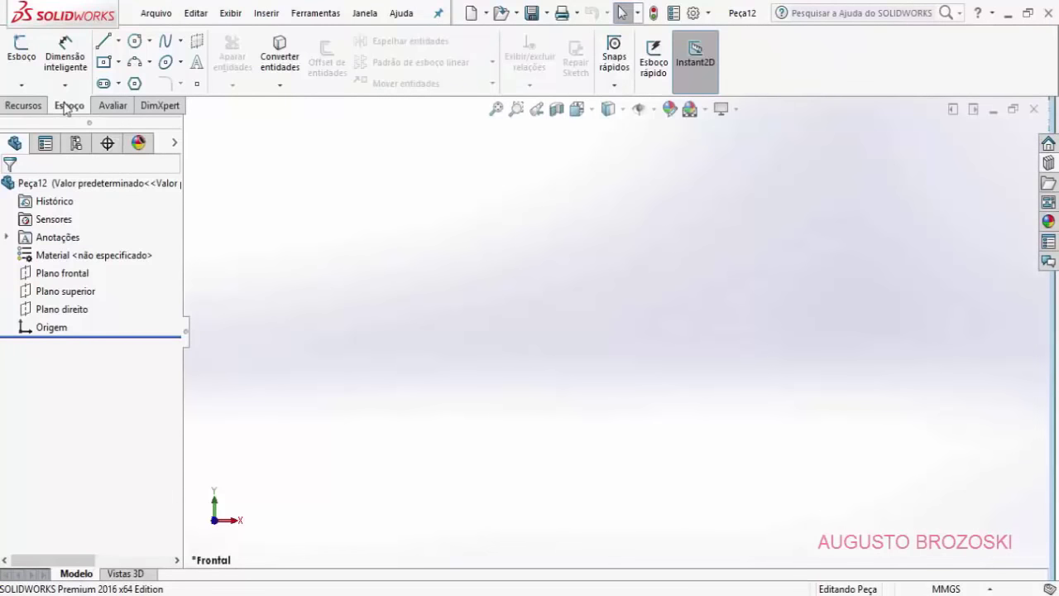
Step: Start a sketch on the Front plane with the Linha de centro tool active
left_click(21, 56)
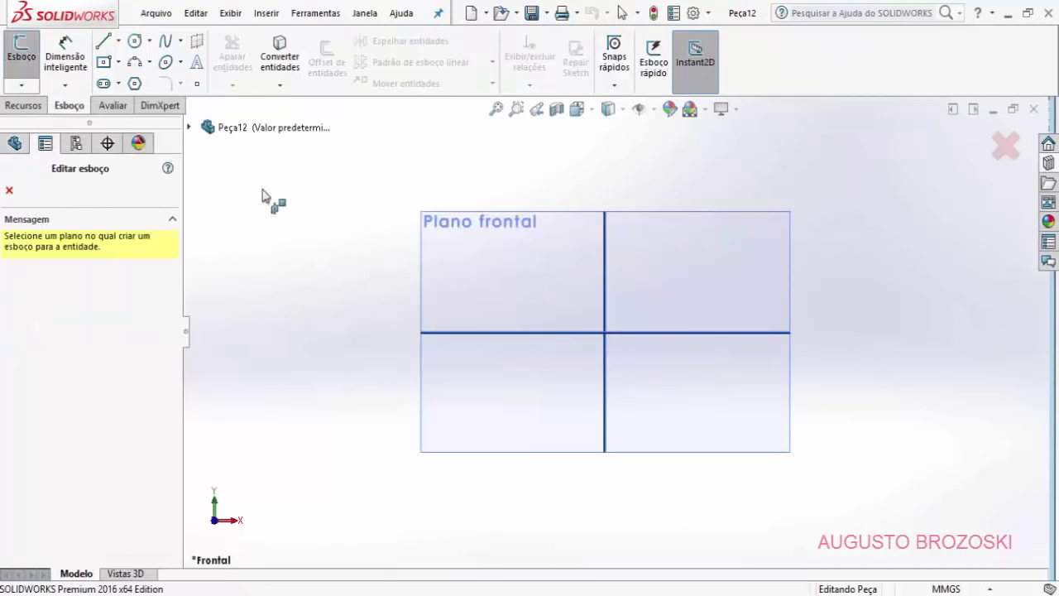
left_click(419, 251)
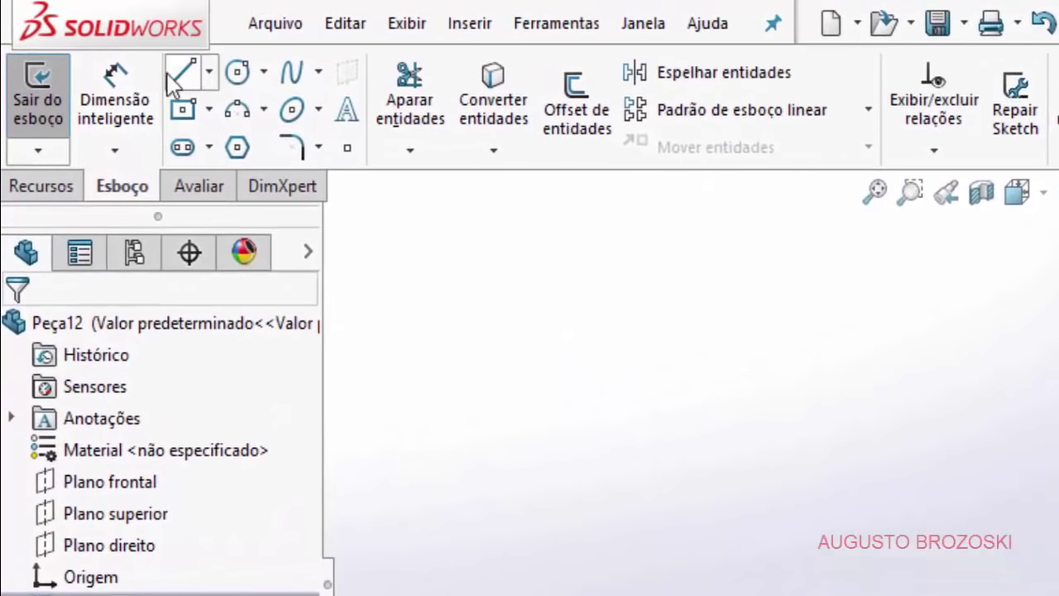
left_click(211, 76)
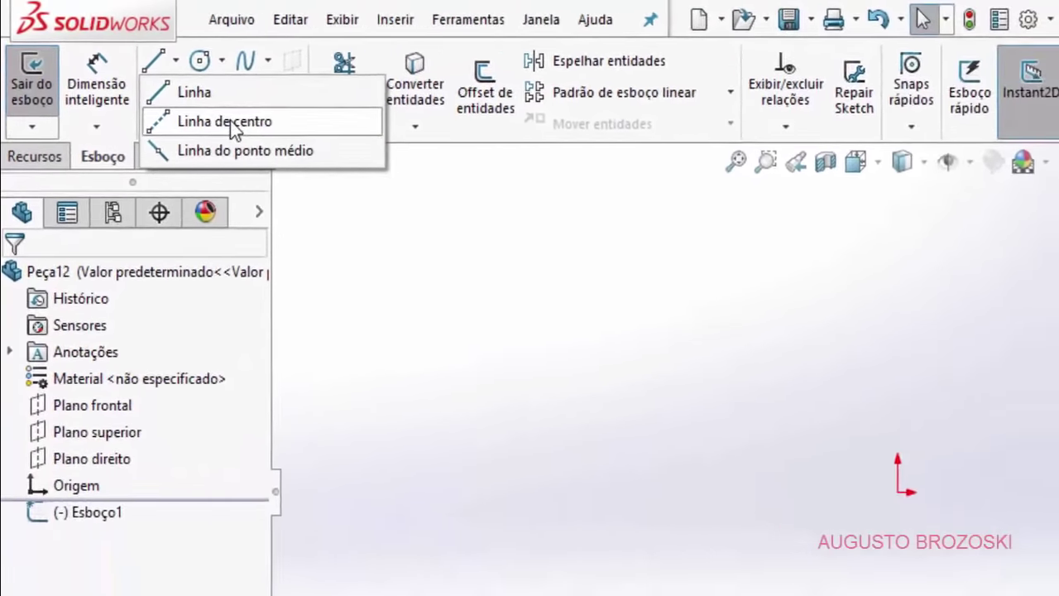
left_click(230, 120)
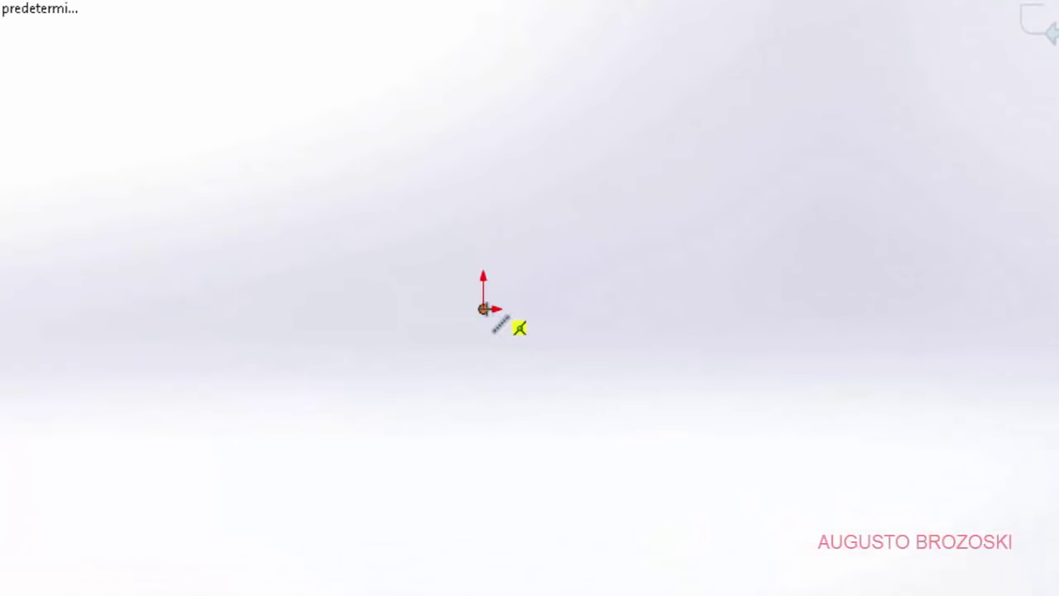
Step: Draw a horizontal centerline through the origin, about 212.91 mm long, then fit and select it
left_click(353, 309)
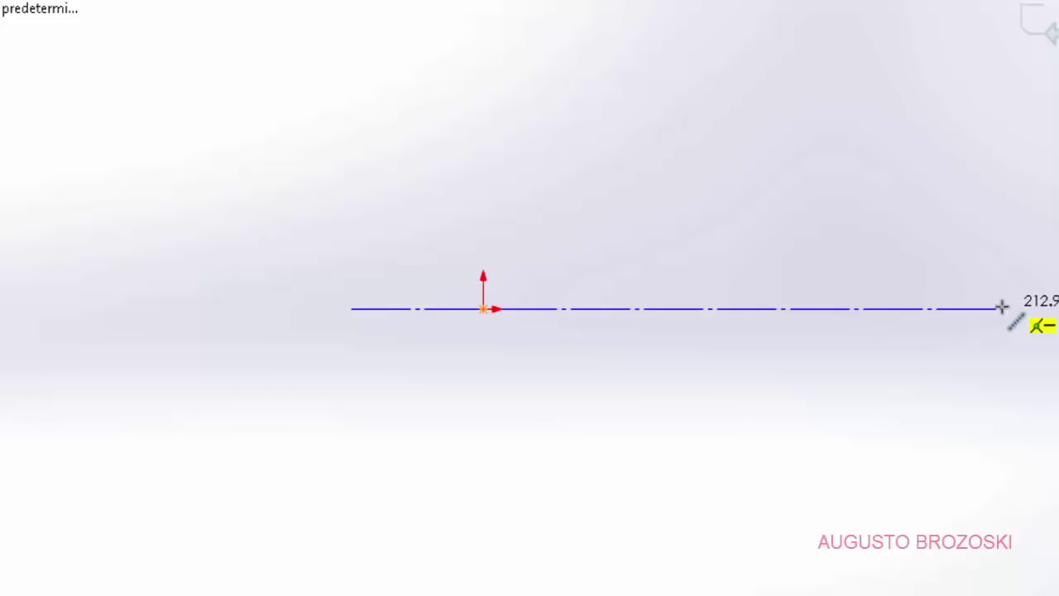
left_click(1001, 308)
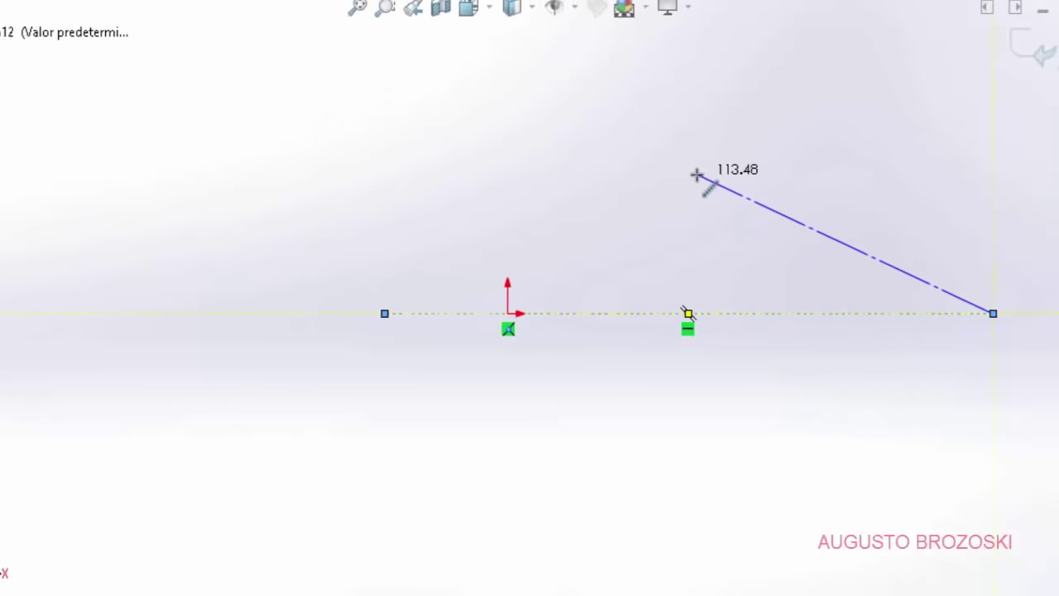
key("Escape")
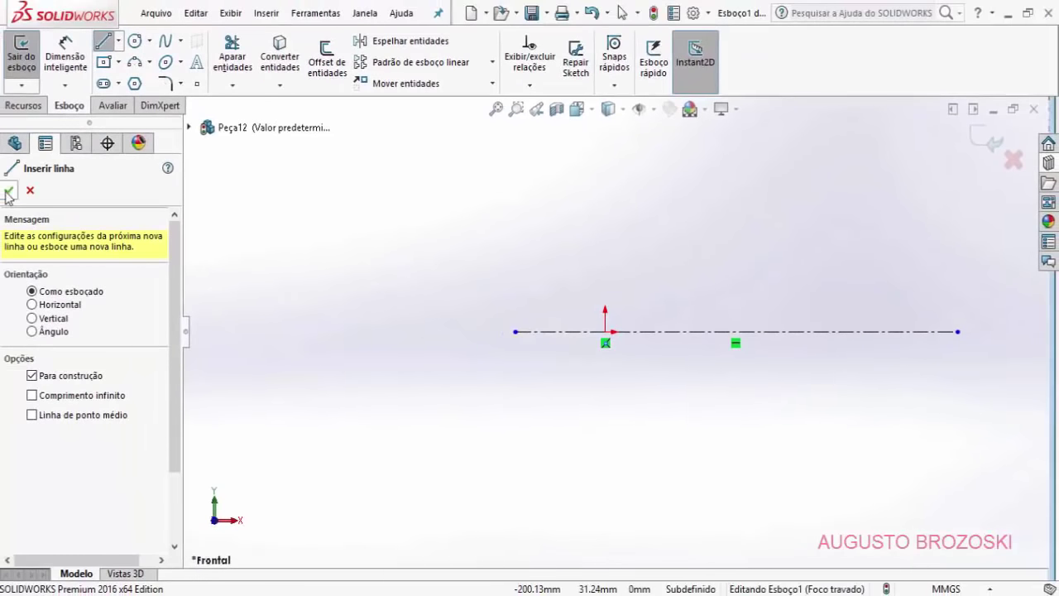
left_click(9, 192)
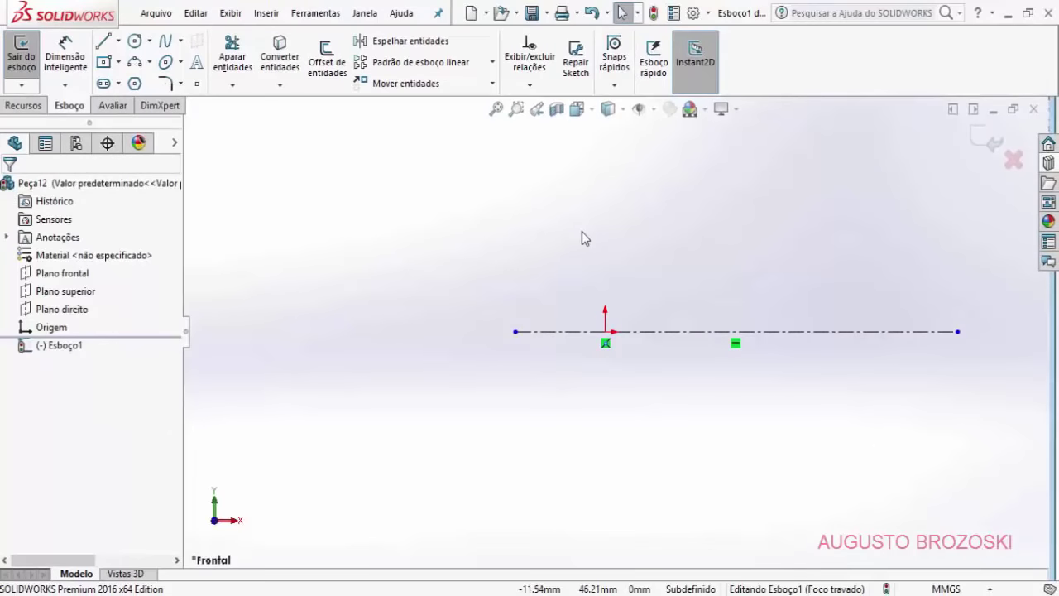
key("f")
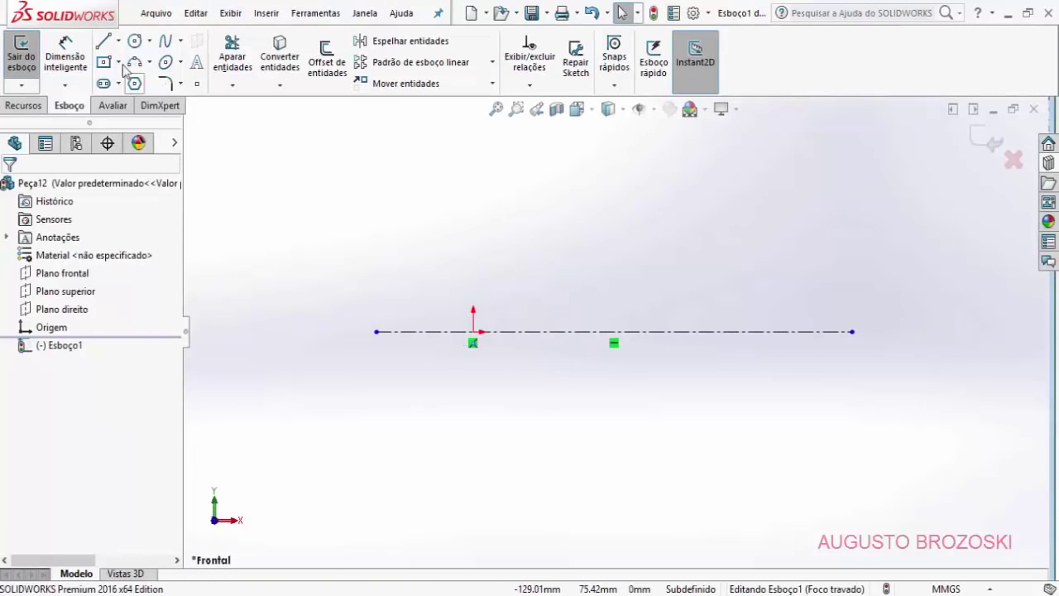
left_click(580, 362)
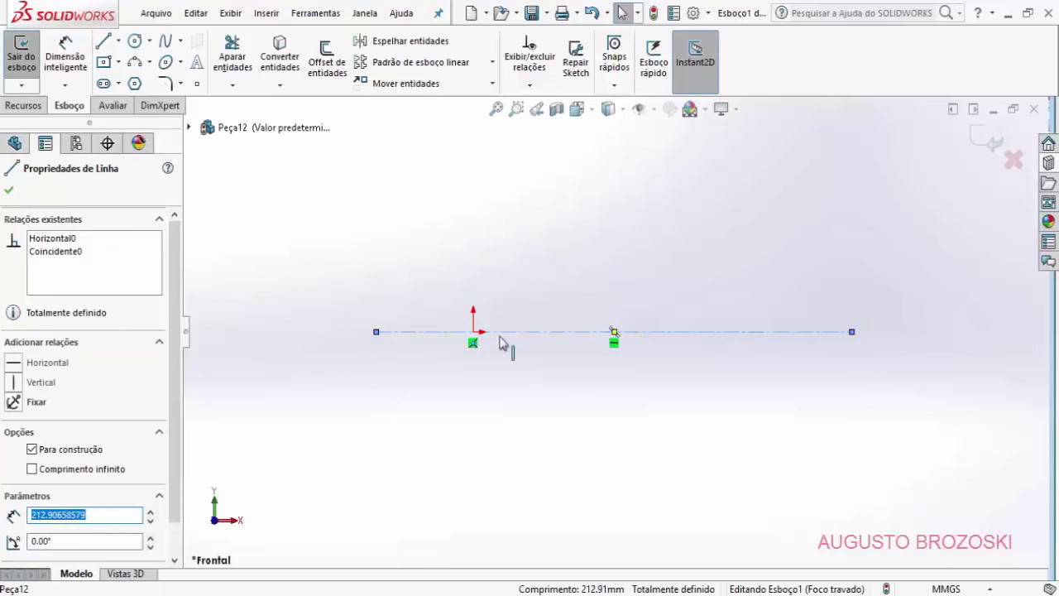
Step: Start the stepped half-profile at the origin, drawing the left-hand steps and notch
left_click(105, 48)
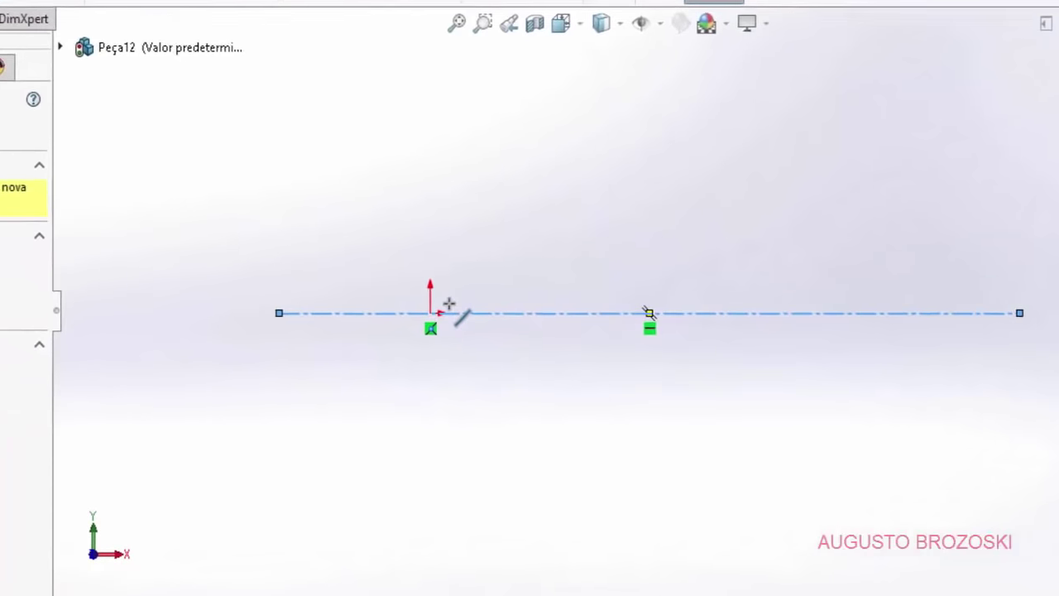
scroll(439, 303, "down", 4)
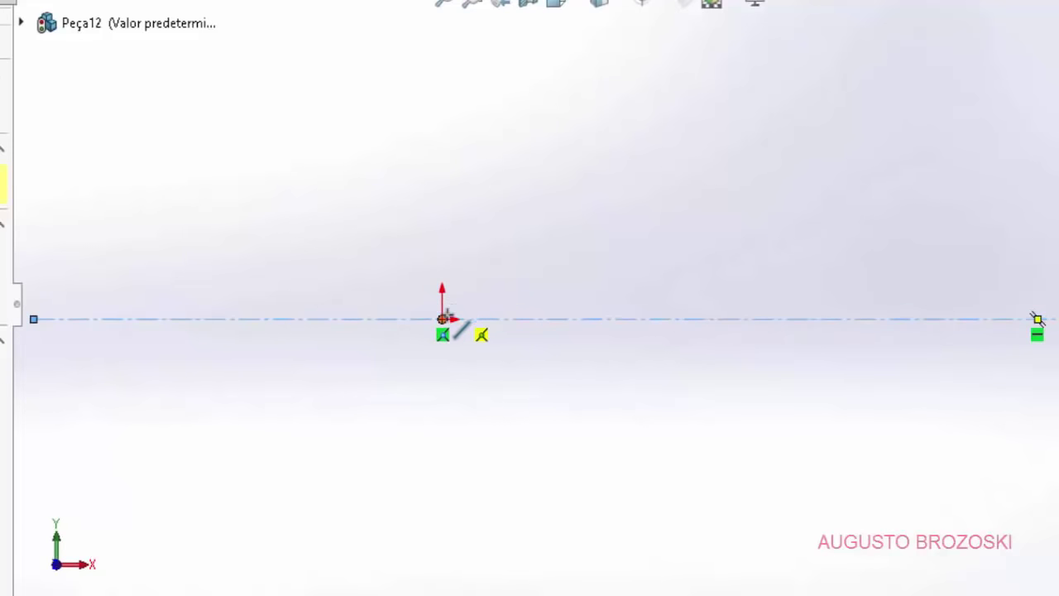
left_click(442, 319)
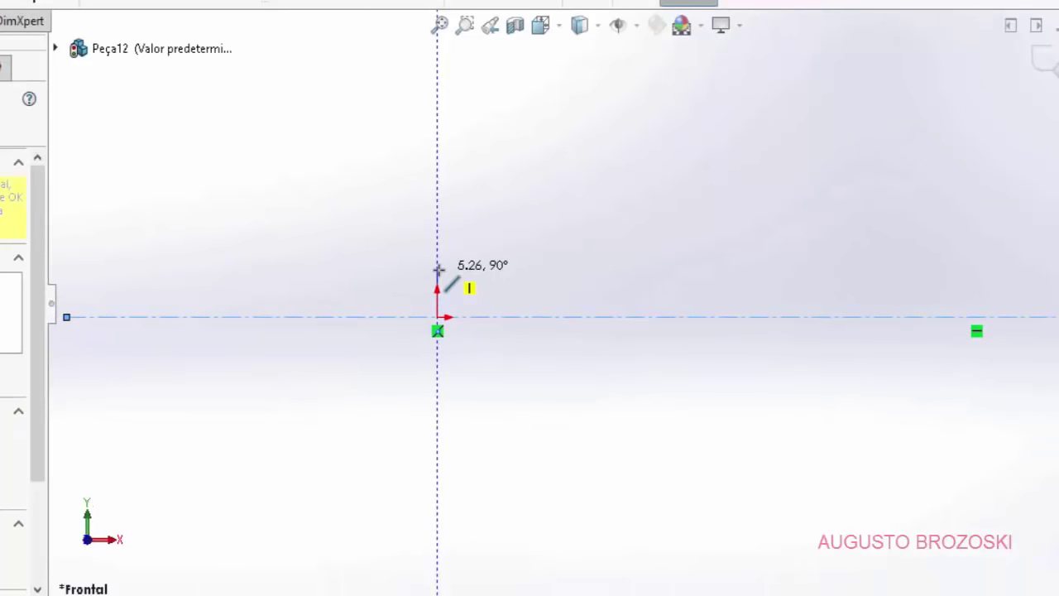
left_click(438, 269)
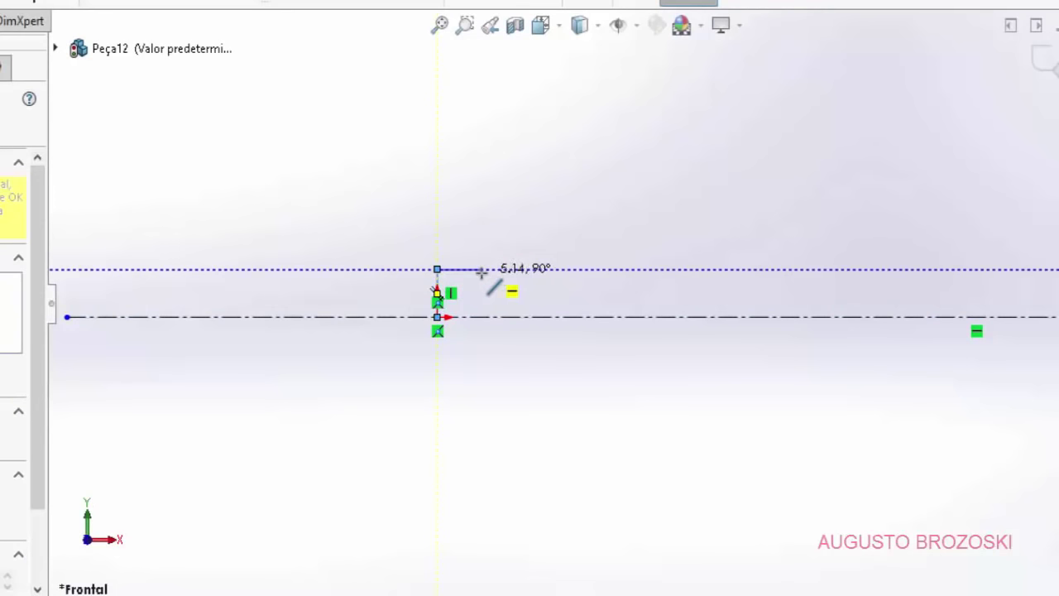
left_click(483, 269)
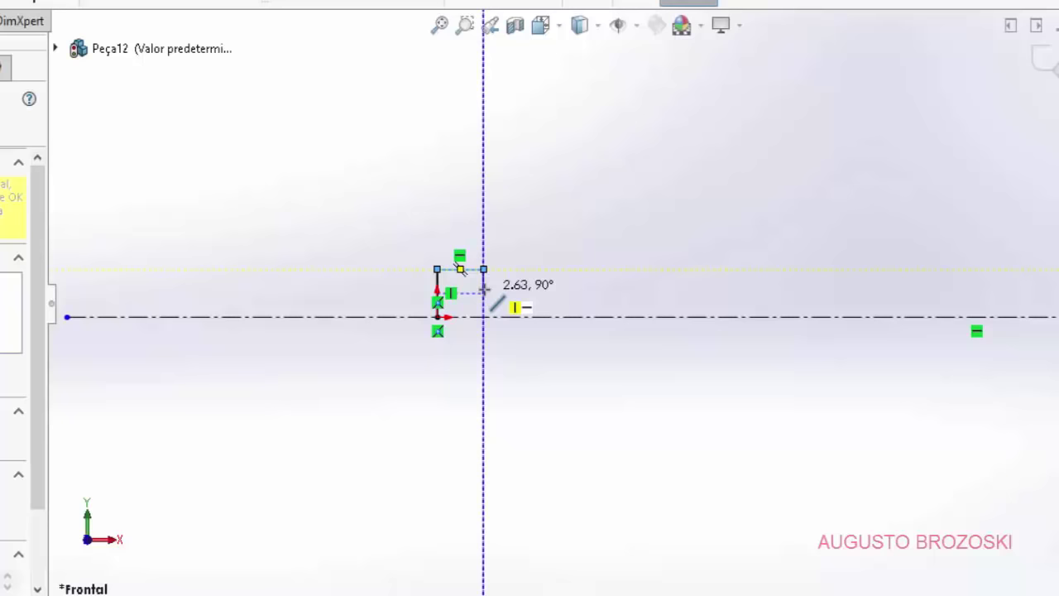
left_click(484, 292)
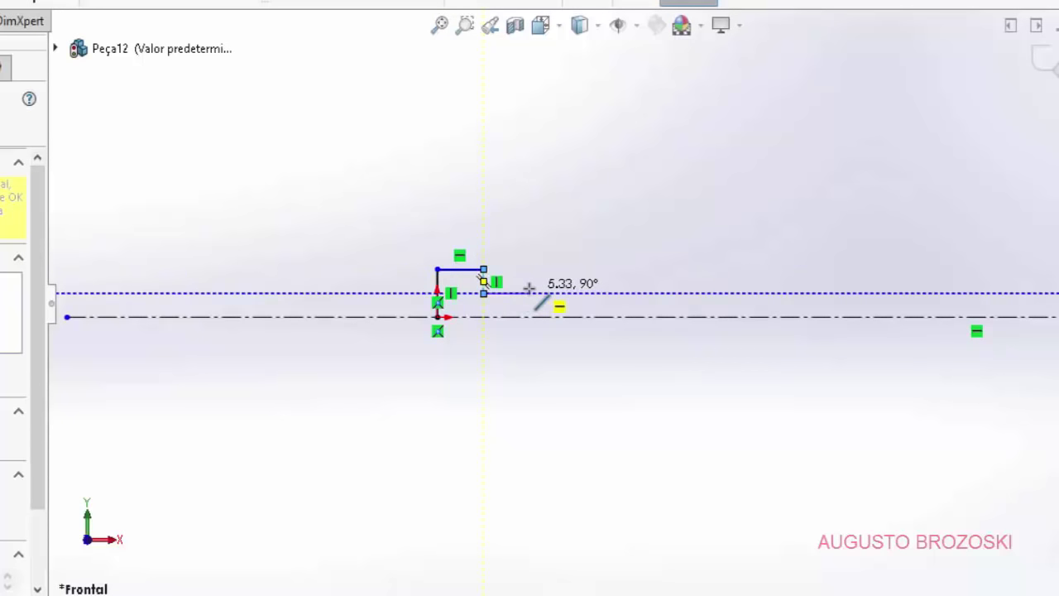
left_click(529, 292)
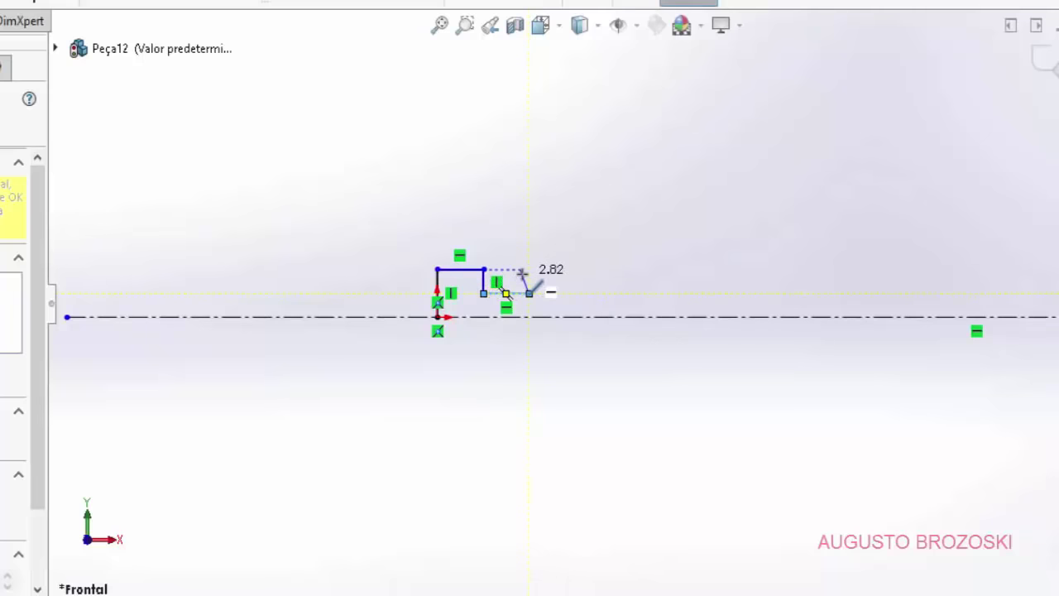
left_click(529, 269)
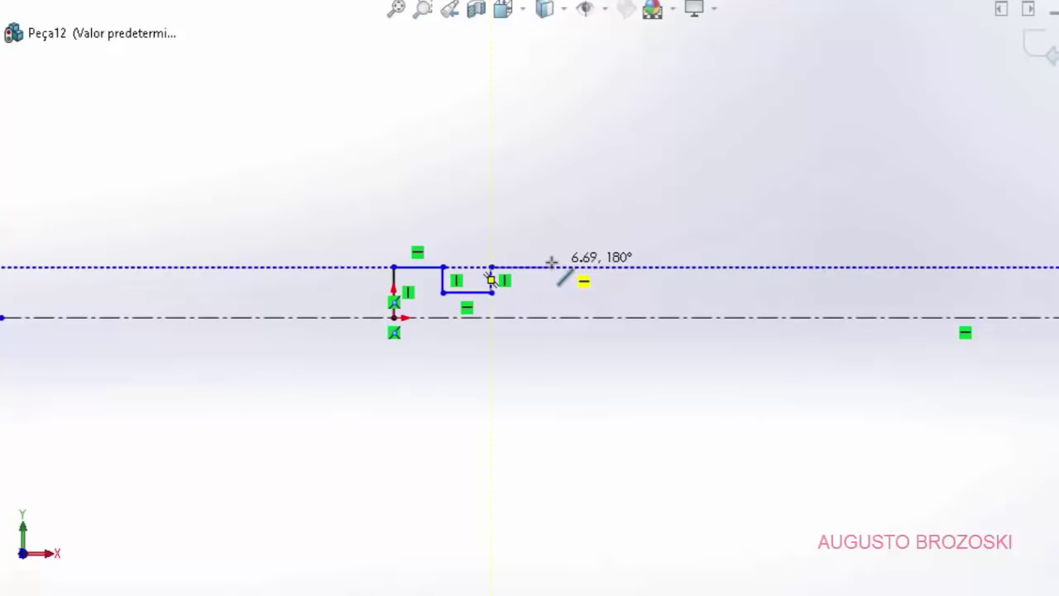
left_click(551, 266)
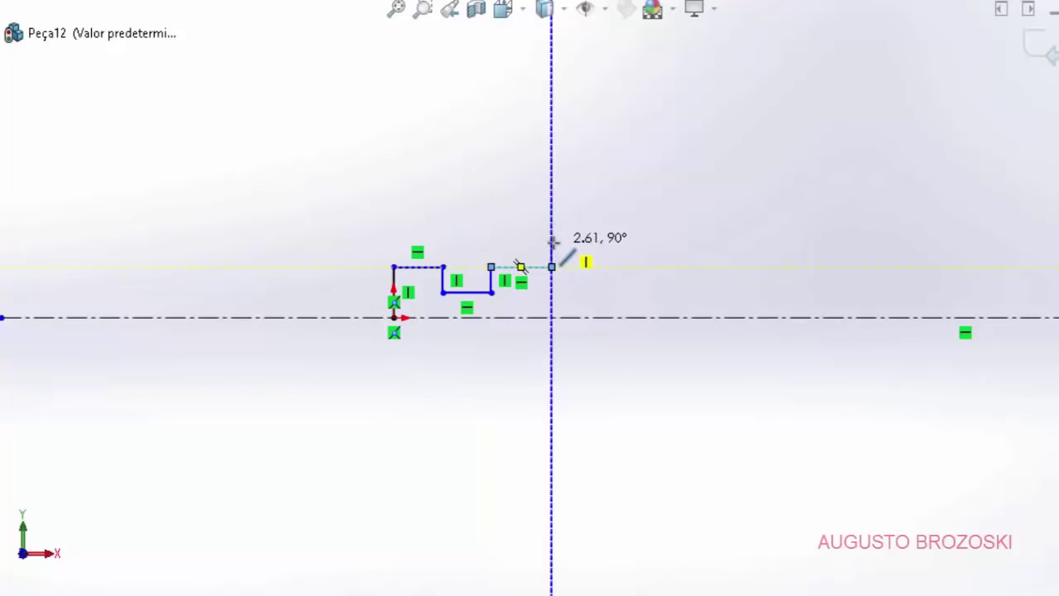
left_click(551, 242)
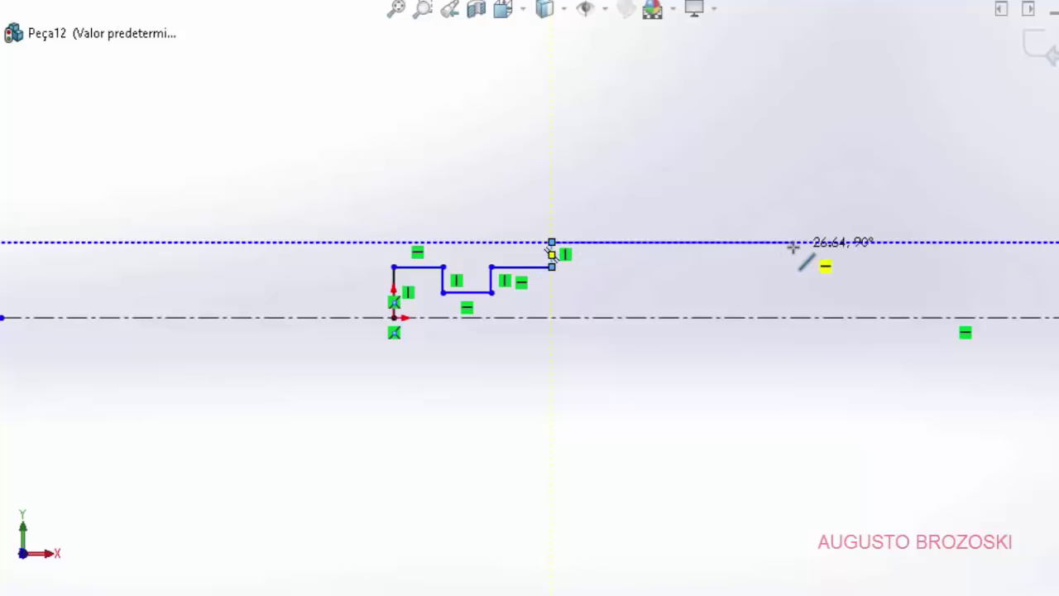
Step: Add the long top edge and right-end steps, closing the profile back at the origin
left_click(867, 242)
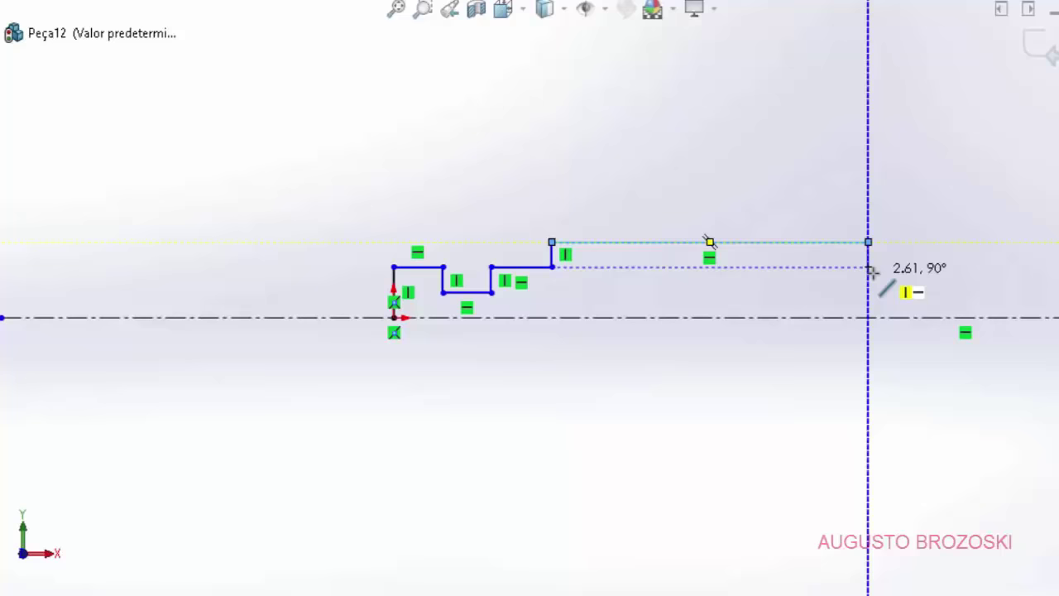
left_click(869, 267)
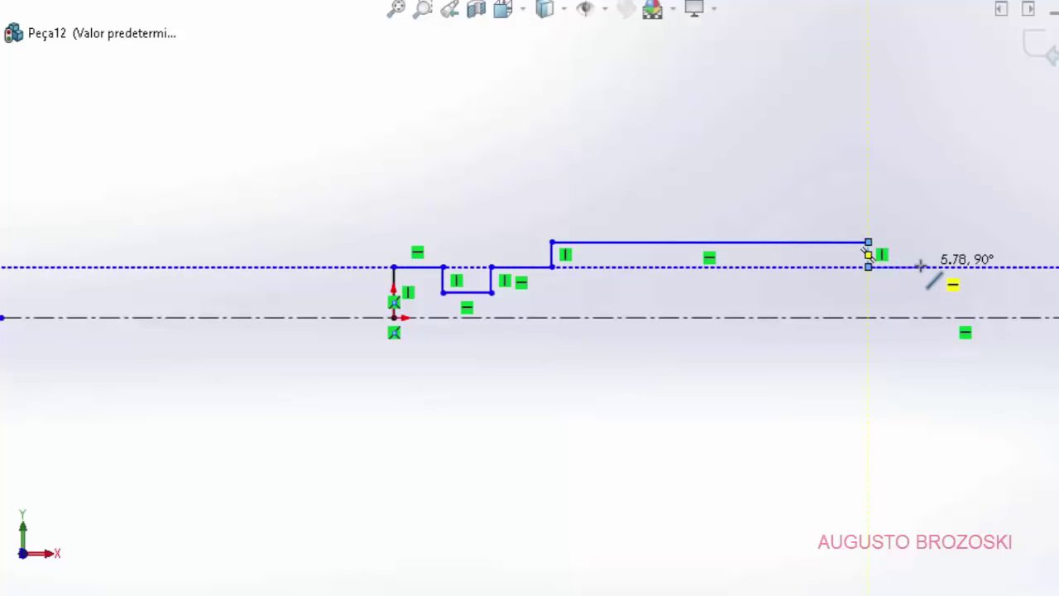
left_click(920, 266)
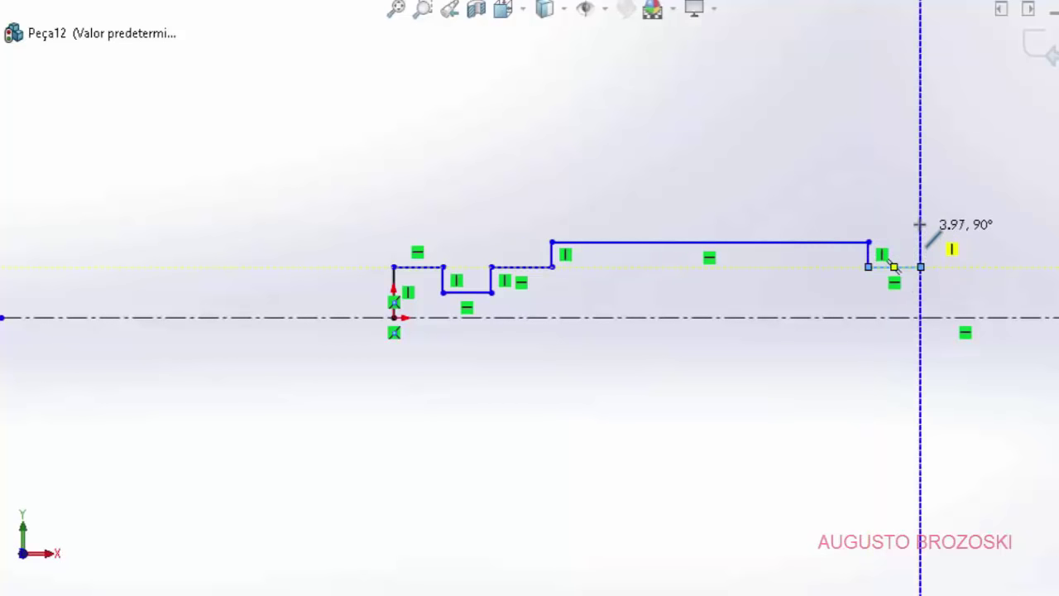
left_click(920, 224)
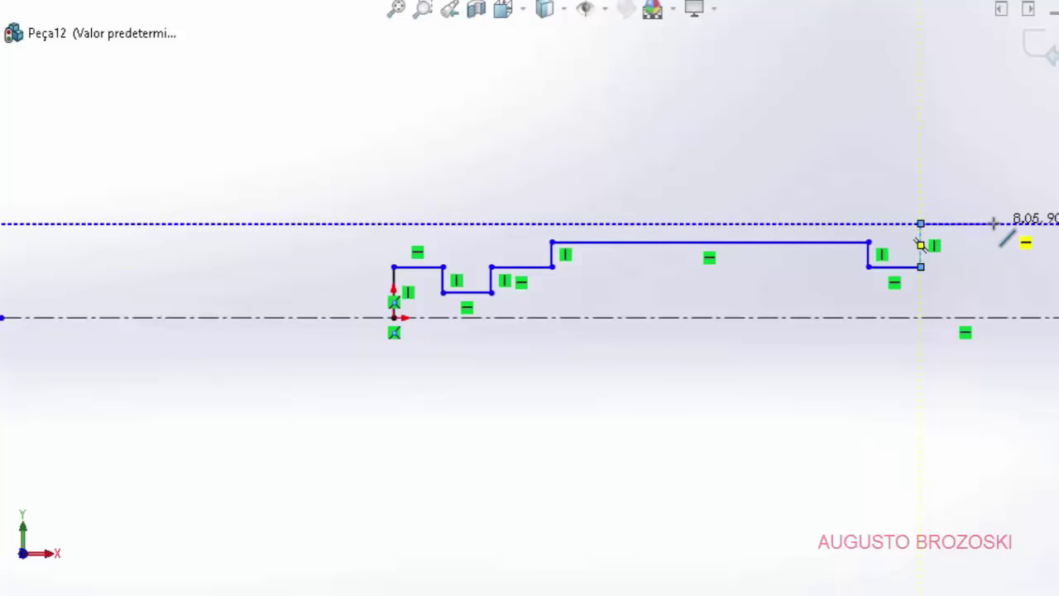
left_click(994, 224)
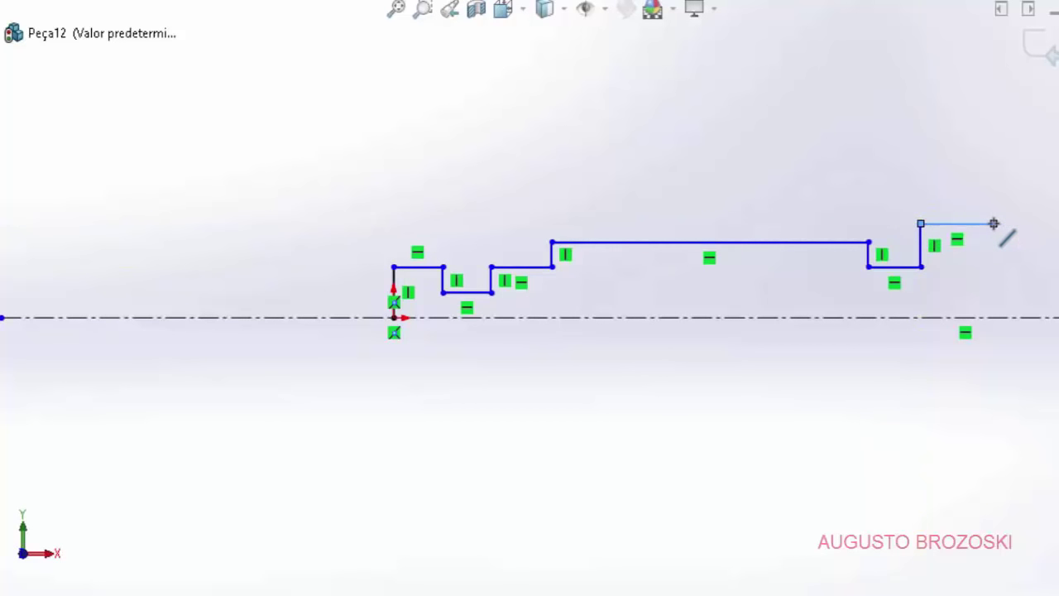
left_click(994, 318)
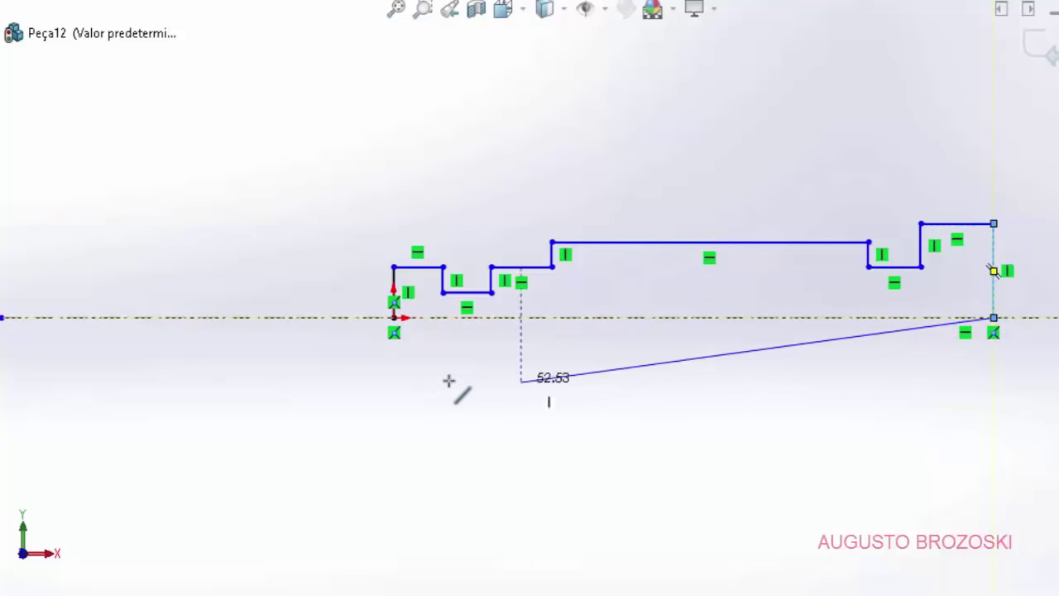
left_click(395, 317)
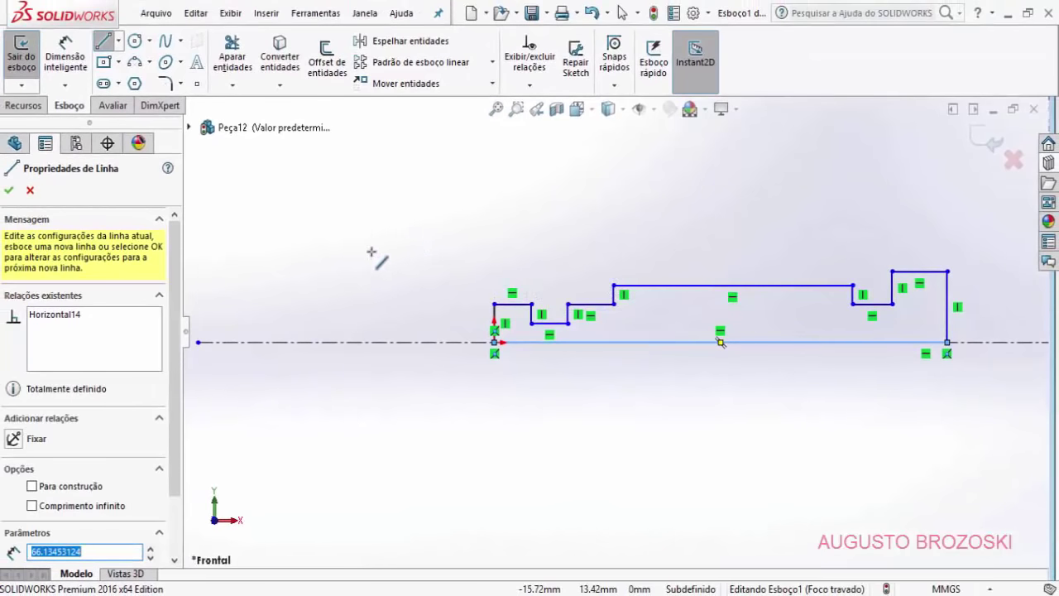
left_click(12, 193)
left_click(11, 192)
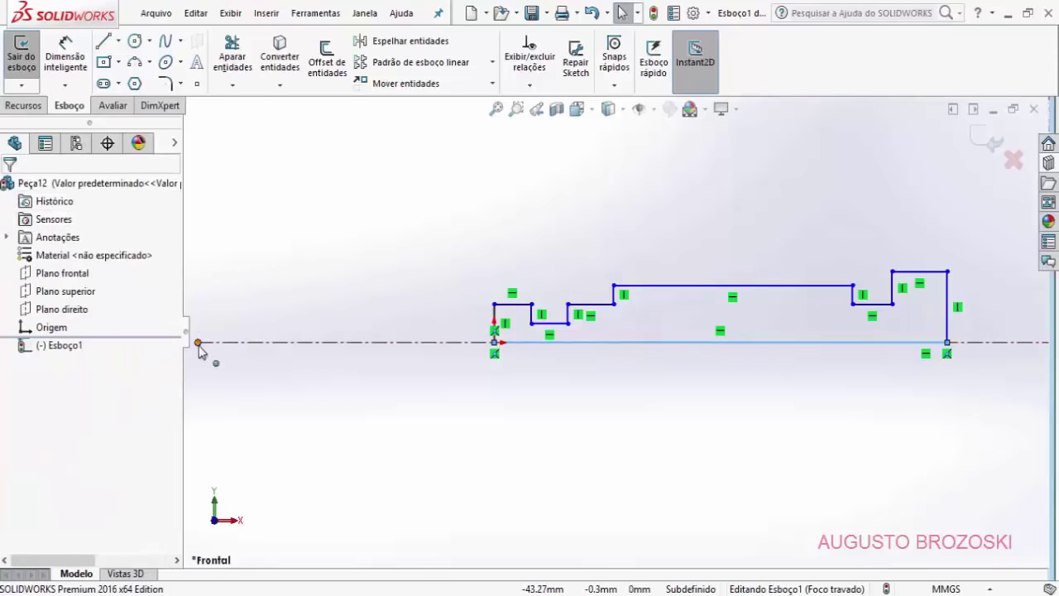
Step: Shorten the centreline at both ends so it only slightly overhangs the profile
left_click_drag(198, 348, 492, 356)
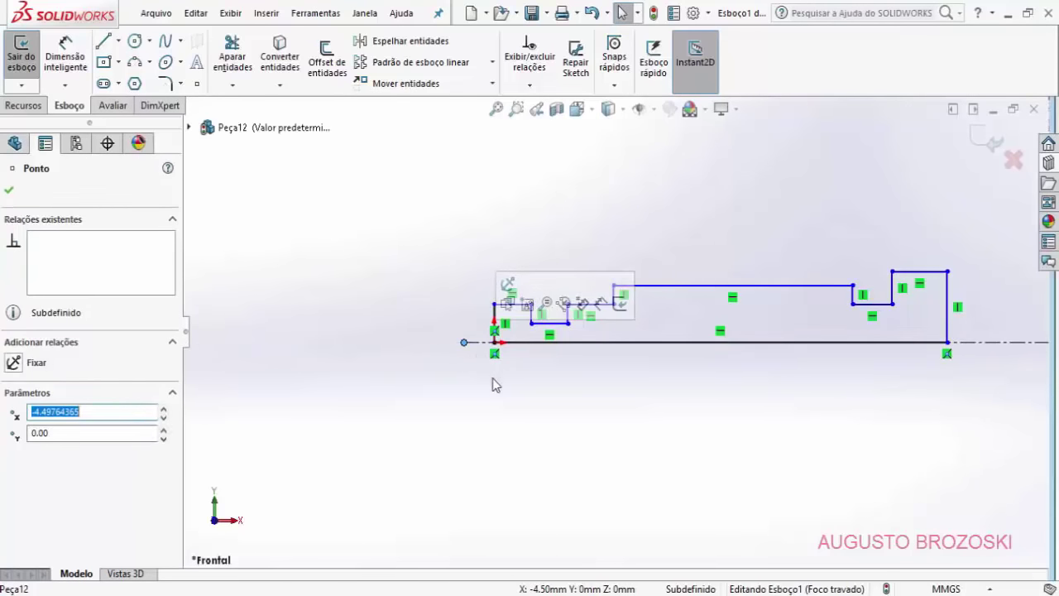
left_click(9, 191)
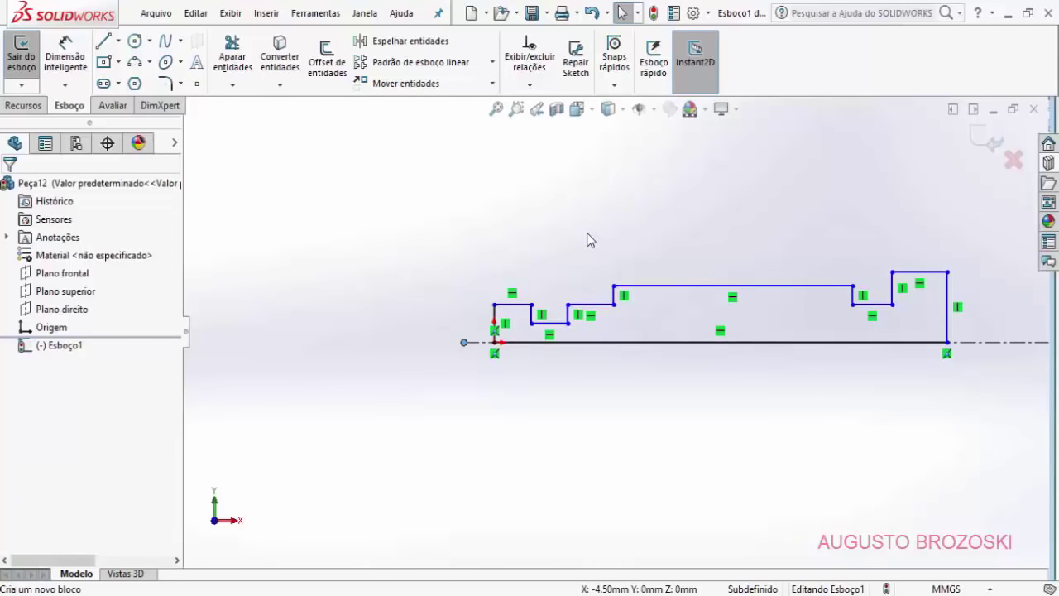
scroll(589, 246, "up", 3)
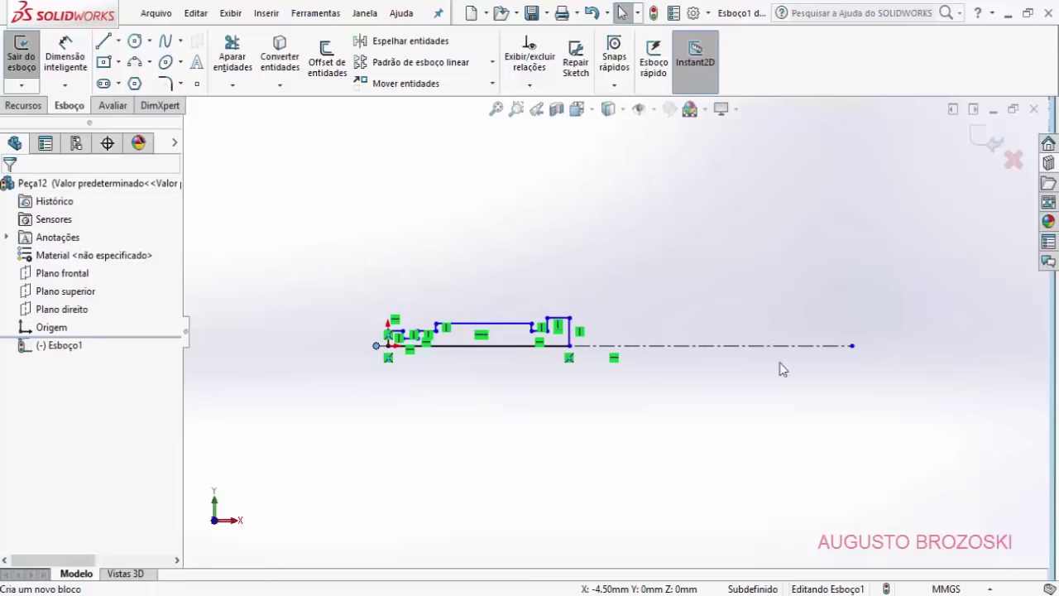
left_click_drag(852, 349, 691, 366)
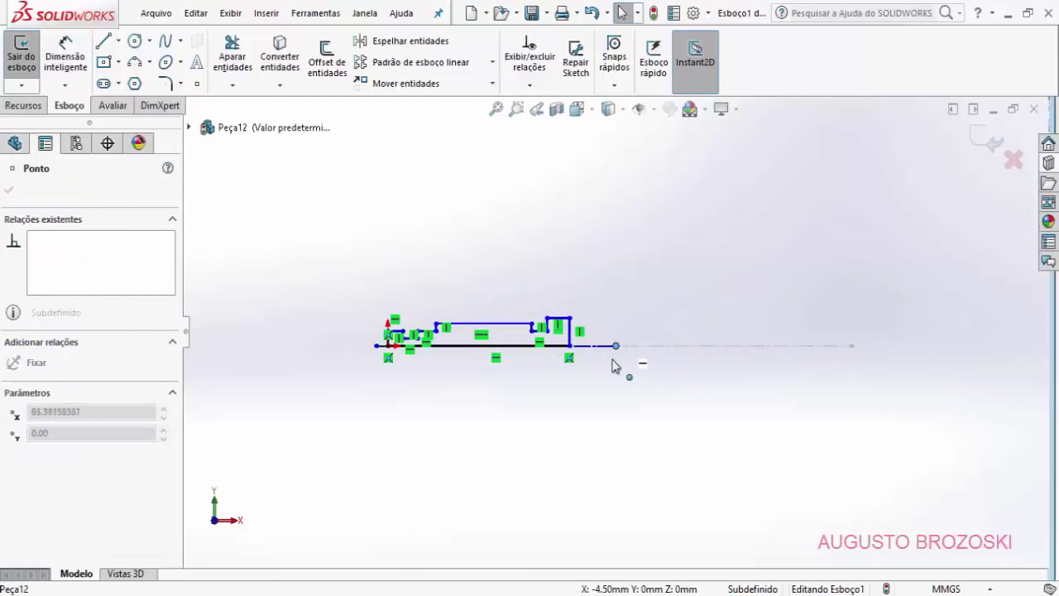
left_click_drag(613, 361, 594, 361)
key("f")
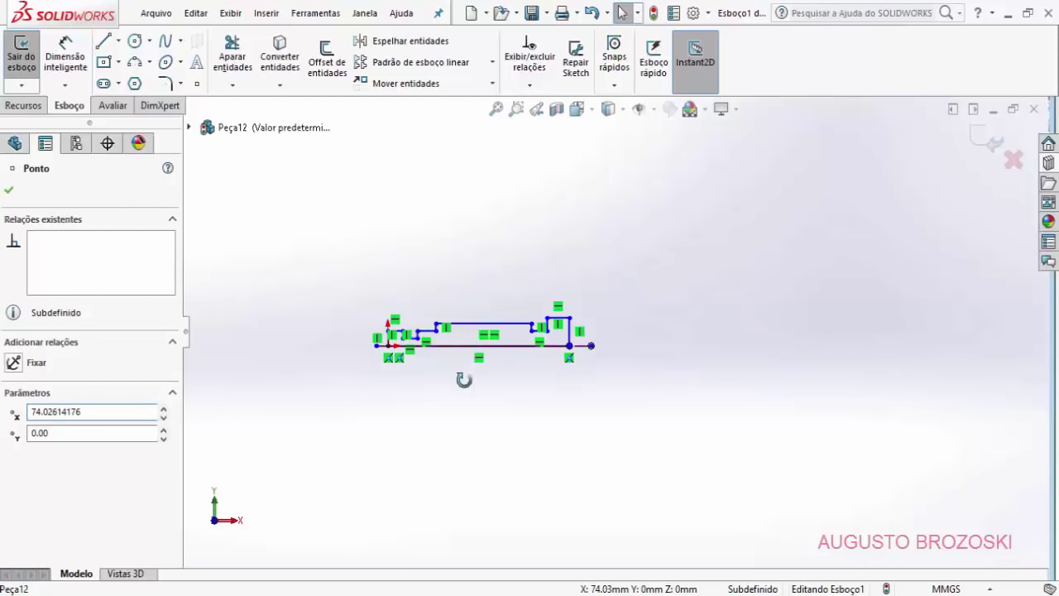
left_click(263, 192)
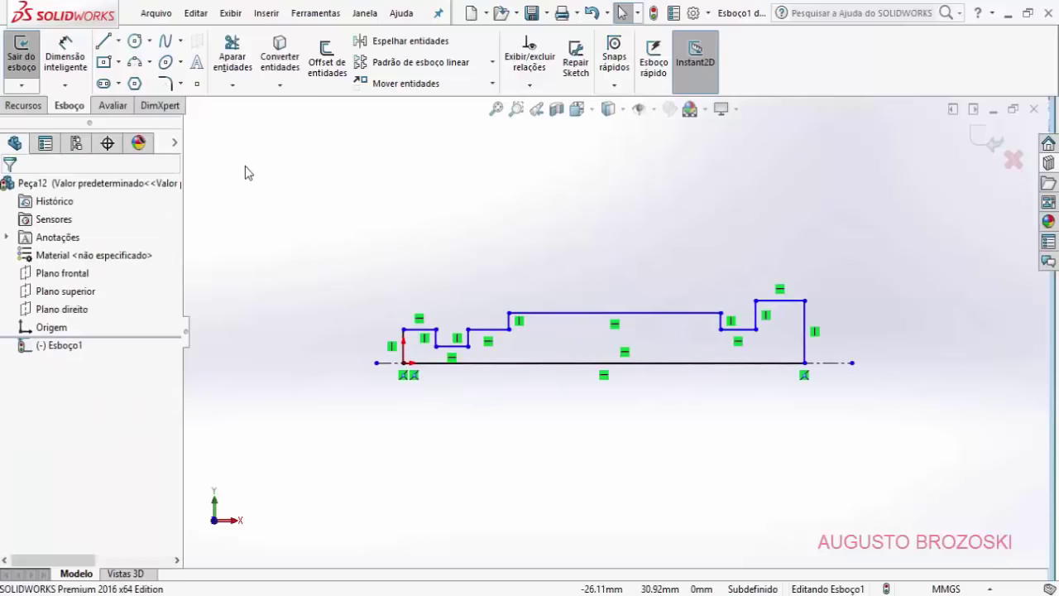
left_click(66, 62)
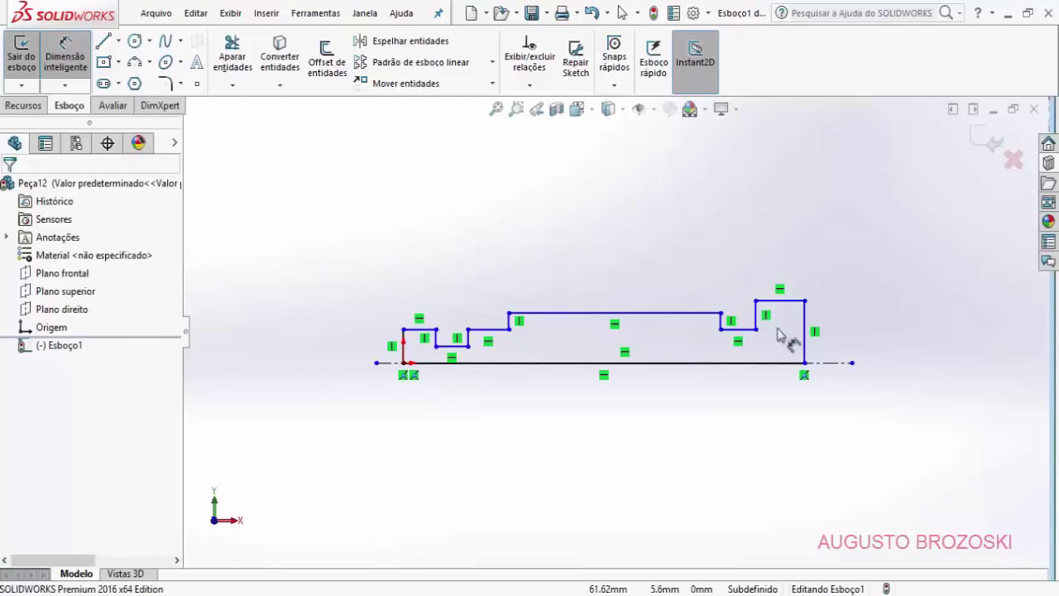
Step: Add diameter dimensions of 18, 12 and 16 toward the right end of the profile
left_click(793, 301)
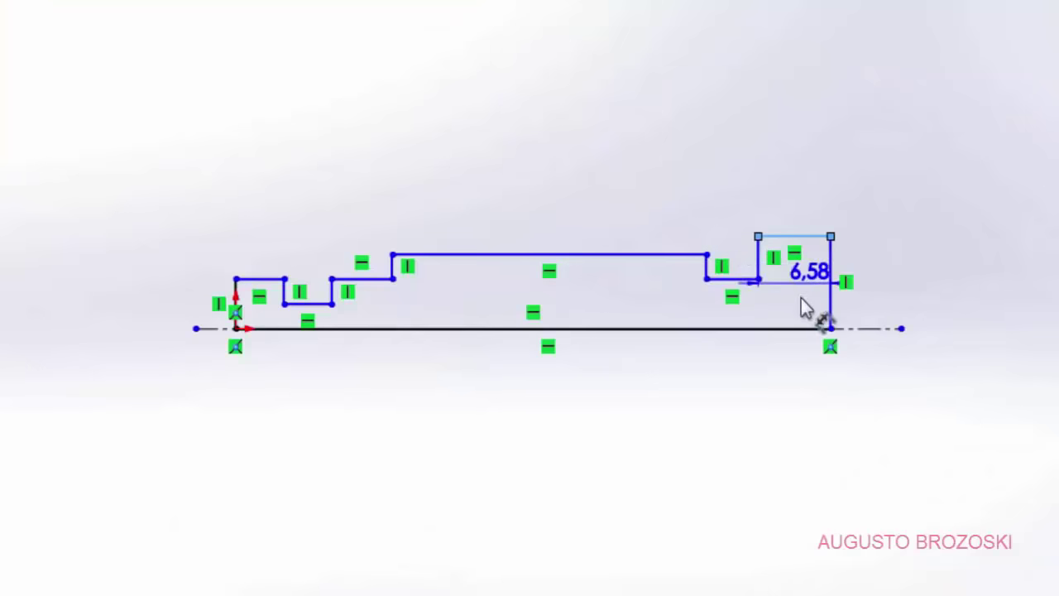
left_click(832, 363)
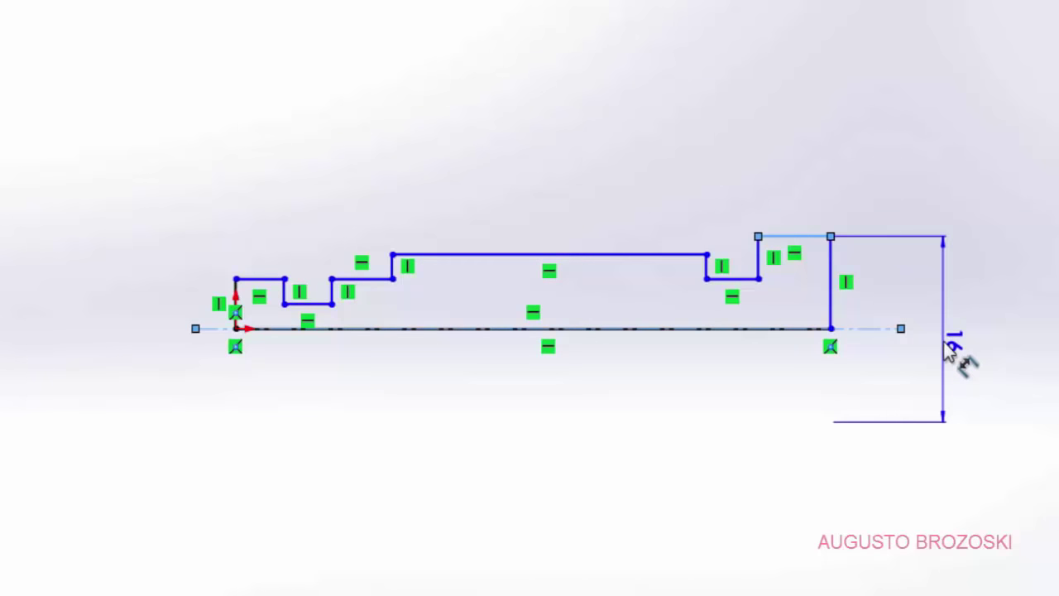
left_click(948, 347)
type("1")
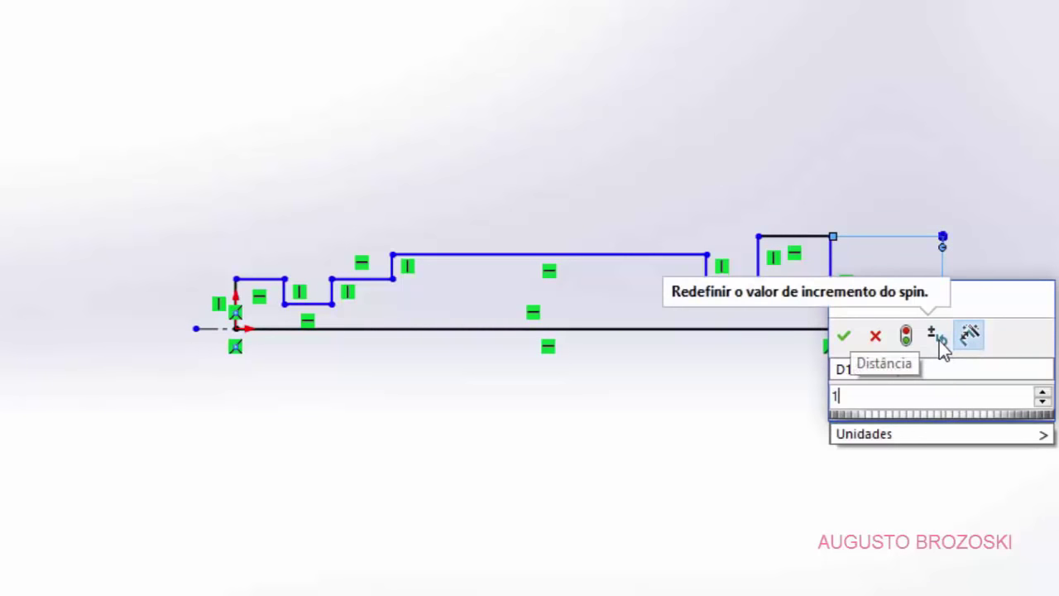
type("8")
left_click(843, 335)
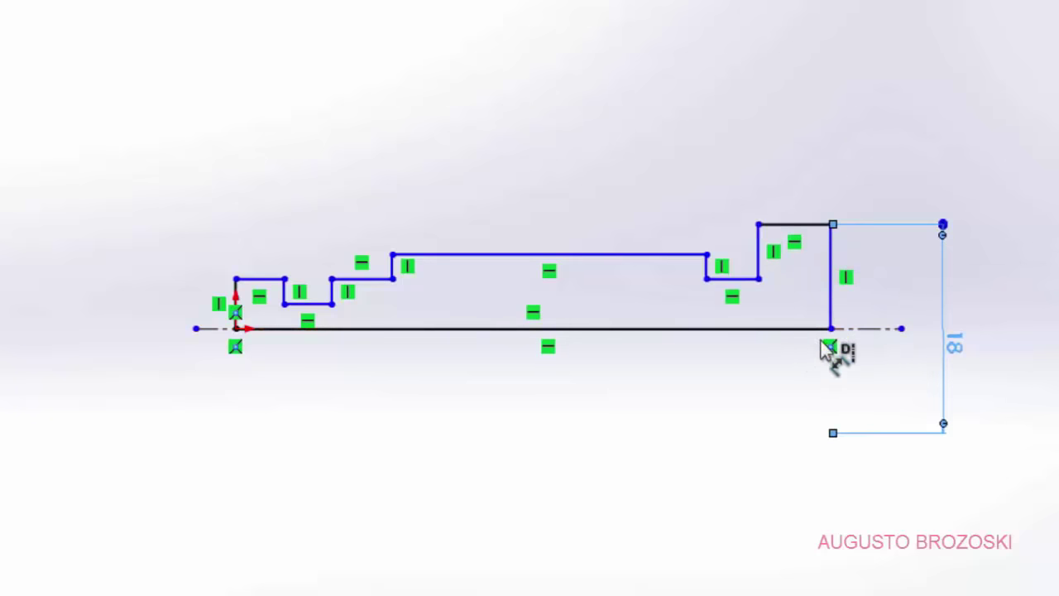
left_click(745, 280)
left_click(777, 329)
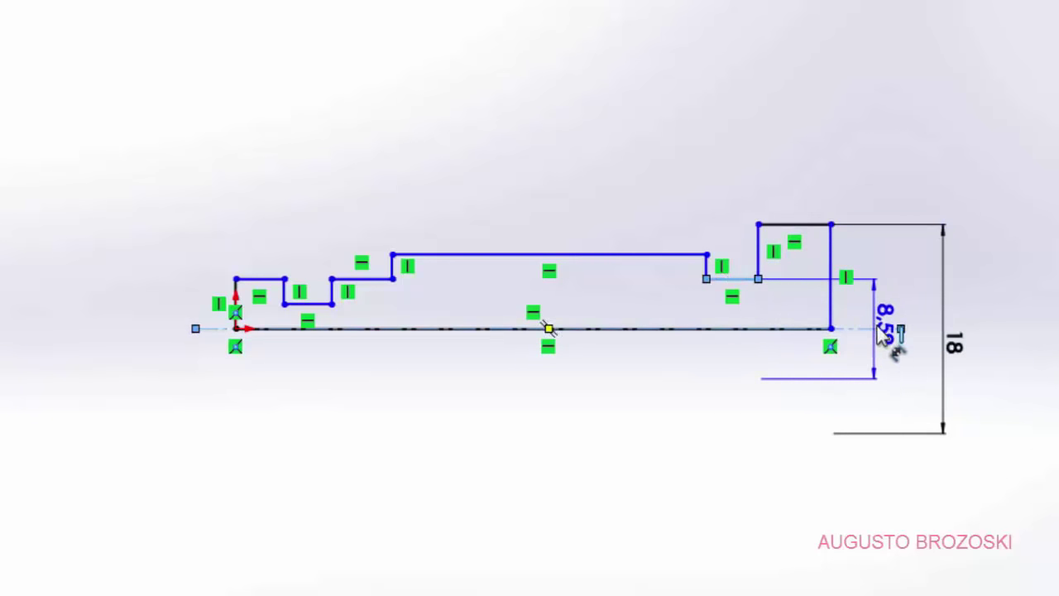
left_click(920, 312)
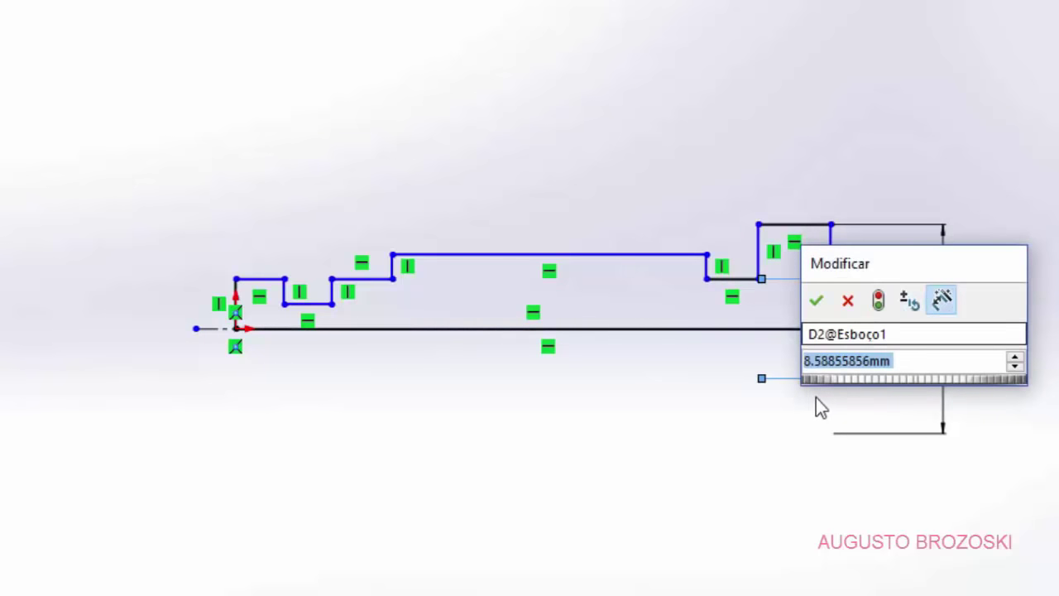
type("12")
left_click(823, 304)
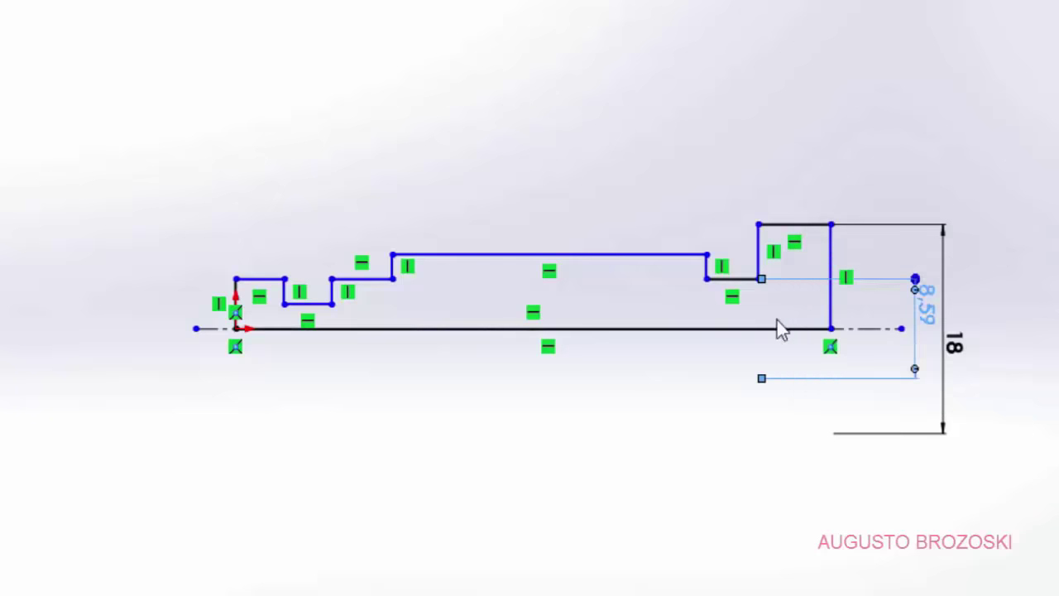
left_click(631, 256)
left_click(639, 329)
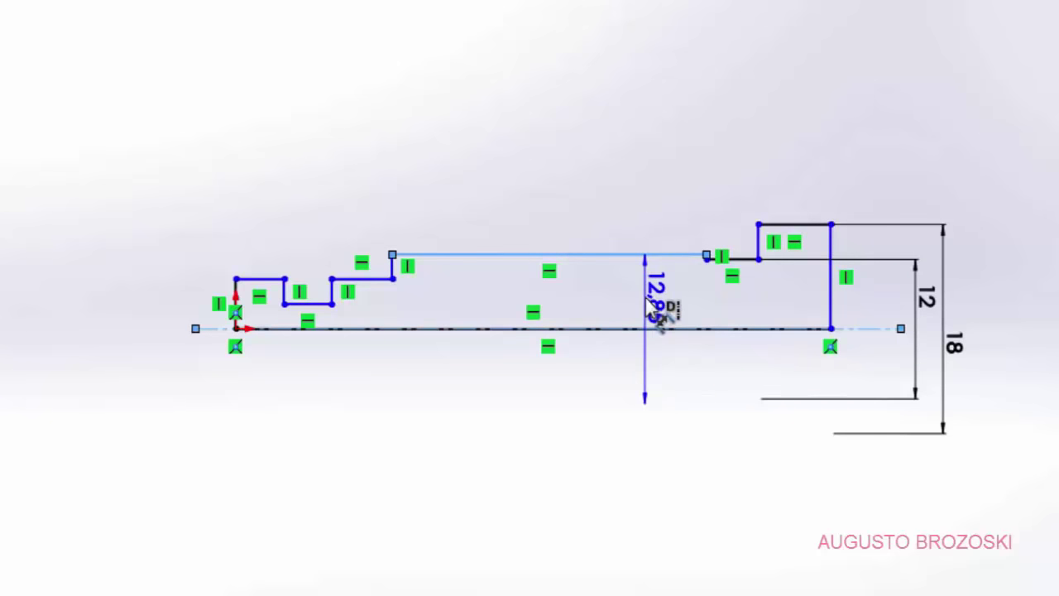
left_click(653, 304)
type("1")
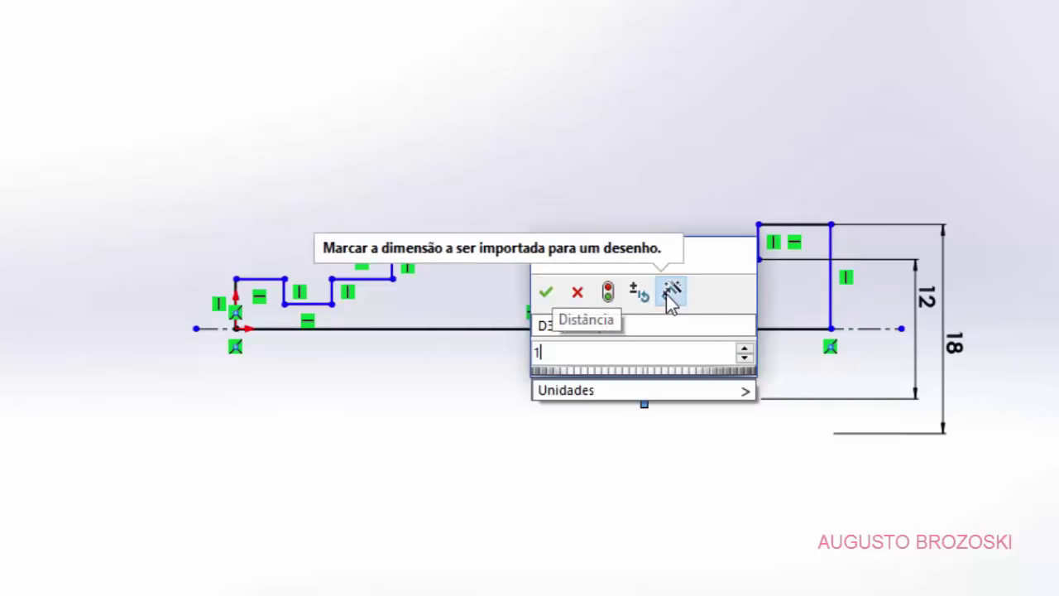
type("6")
left_click(546, 293)
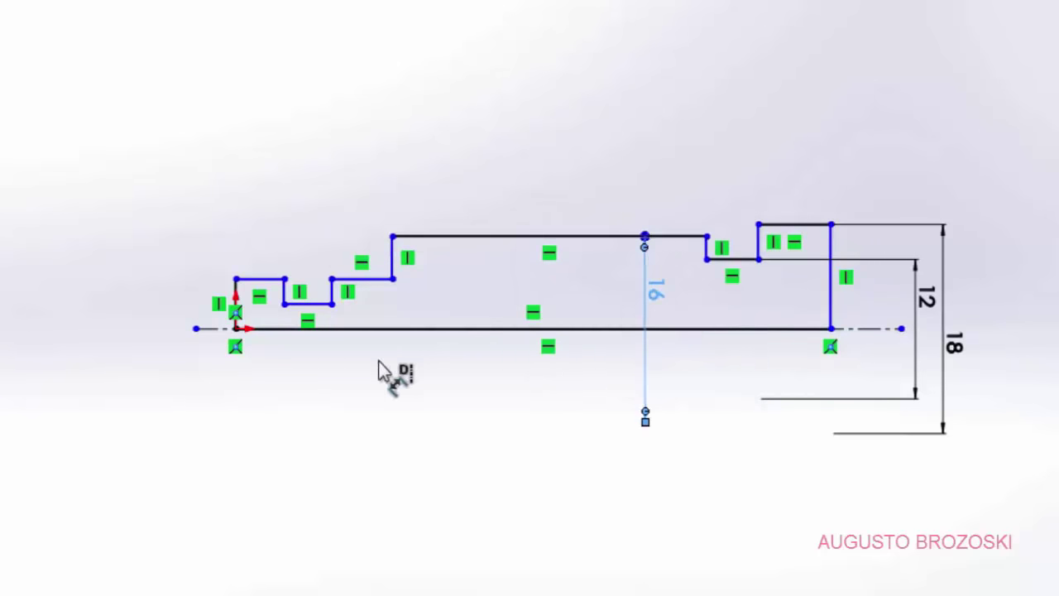
Step: Set the left end's diameter to 12 and place a diameter on the nearby lower step
scroll(305, 306, "down", 3)
scroll(316, 307, "down", 1)
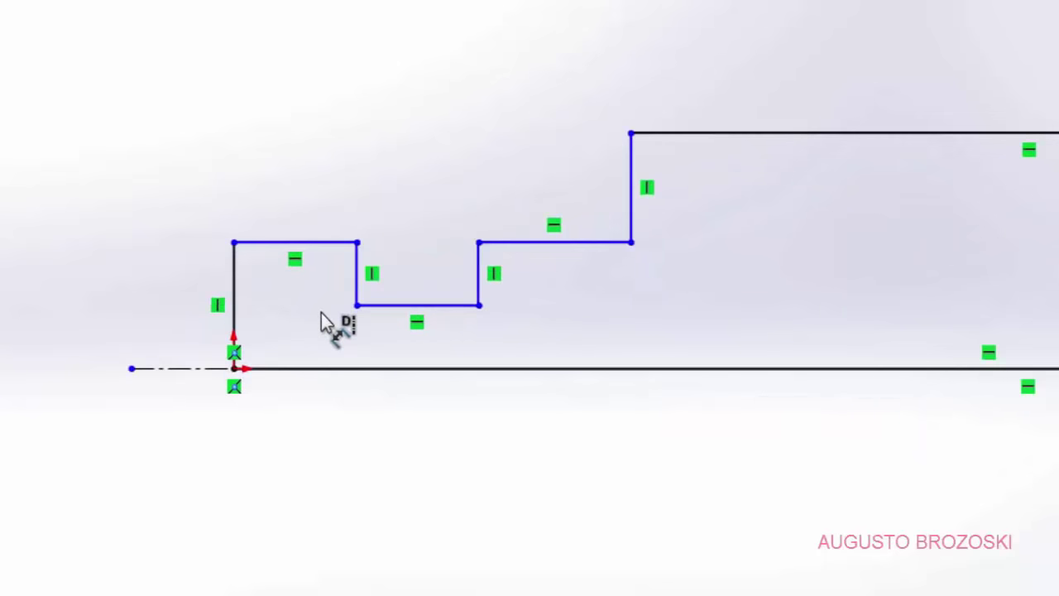
left_click(267, 242)
left_click(400, 398)
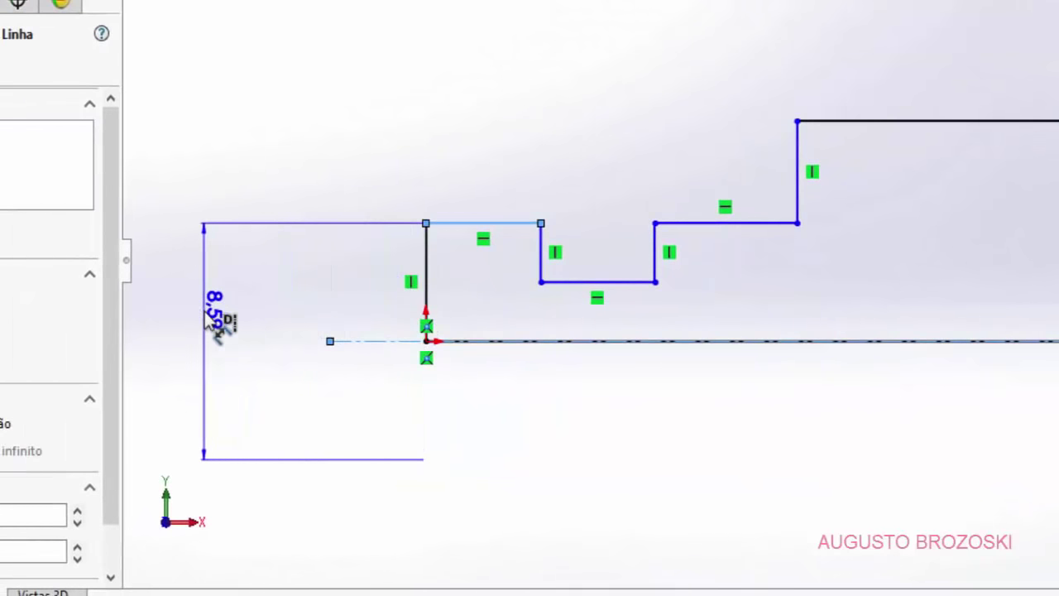
left_click(192, 311)
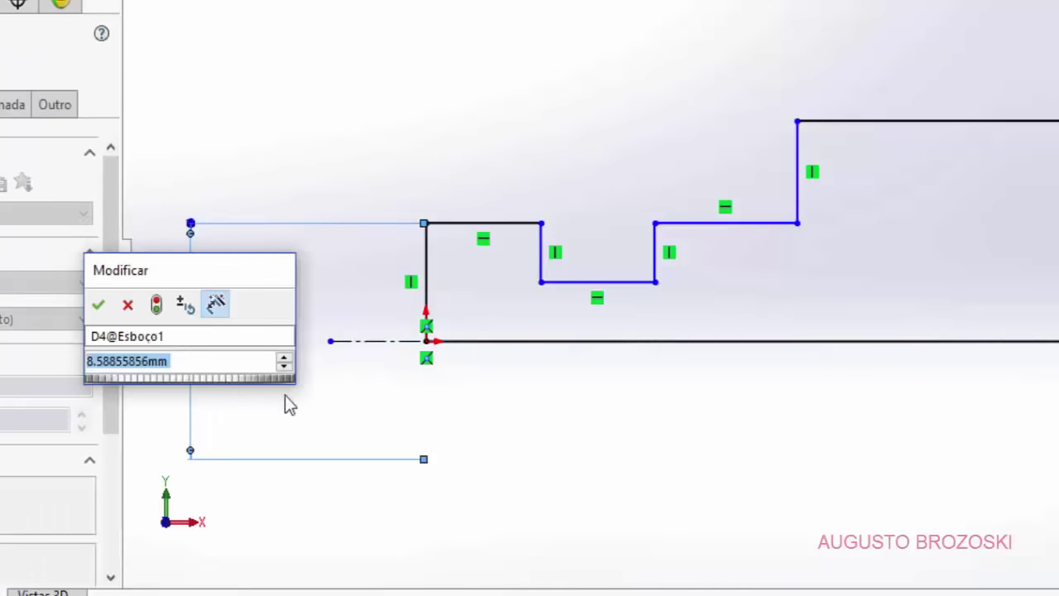
type("12")
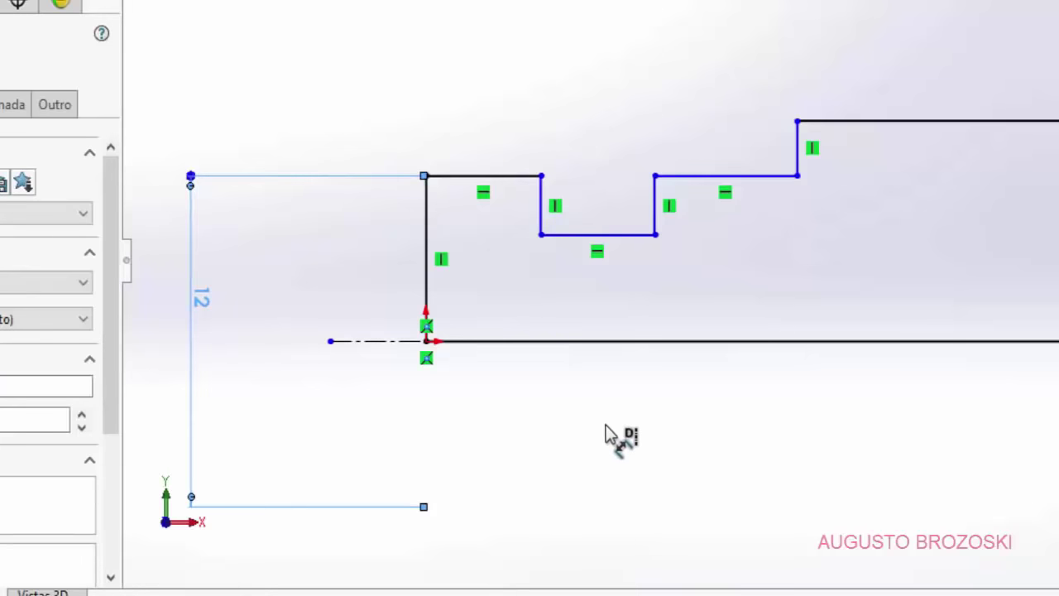
left_click(572, 242)
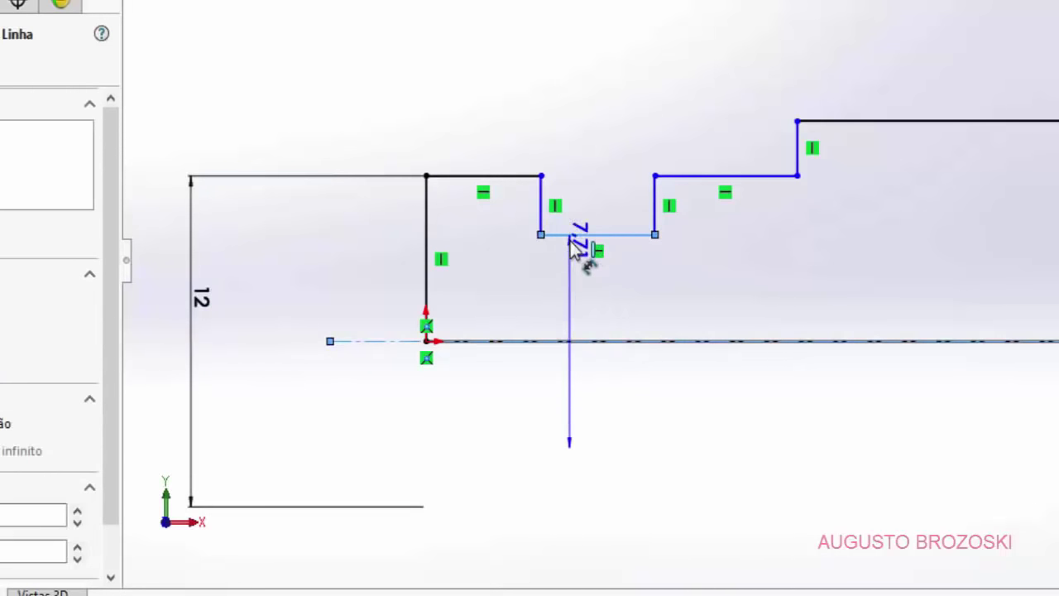
left_click(279, 340)
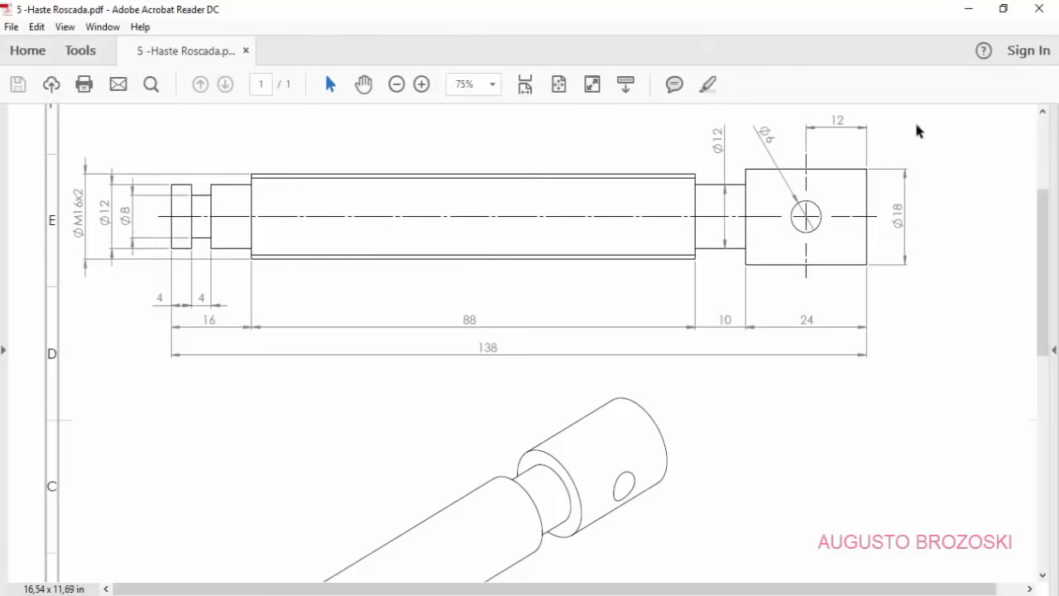
left_click(972, 11)
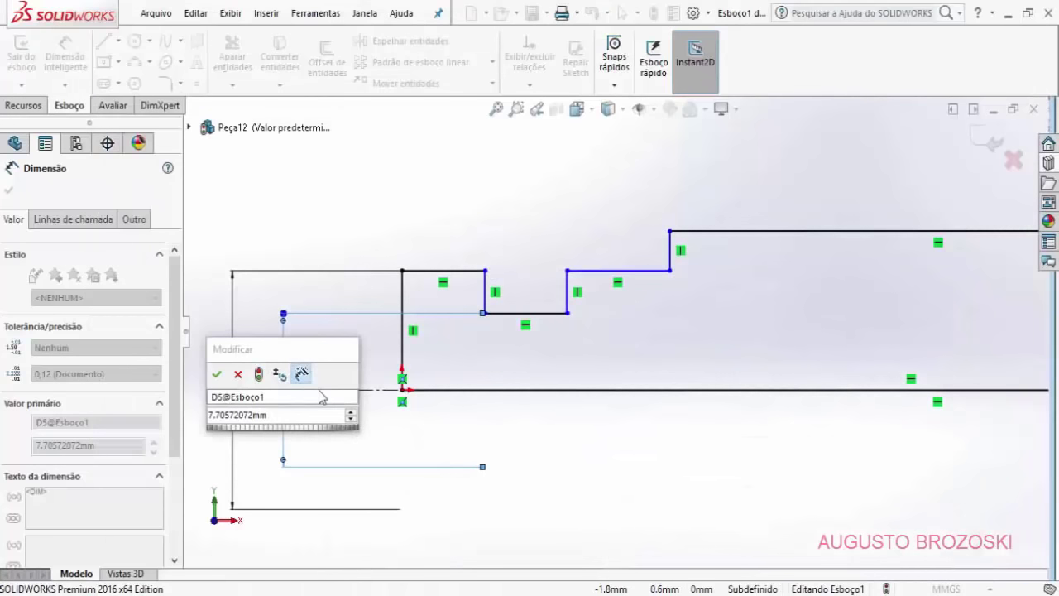
Step: Set the step diameter to 8 and both left step widths to 4 mm
left_click(294, 416)
type("8")
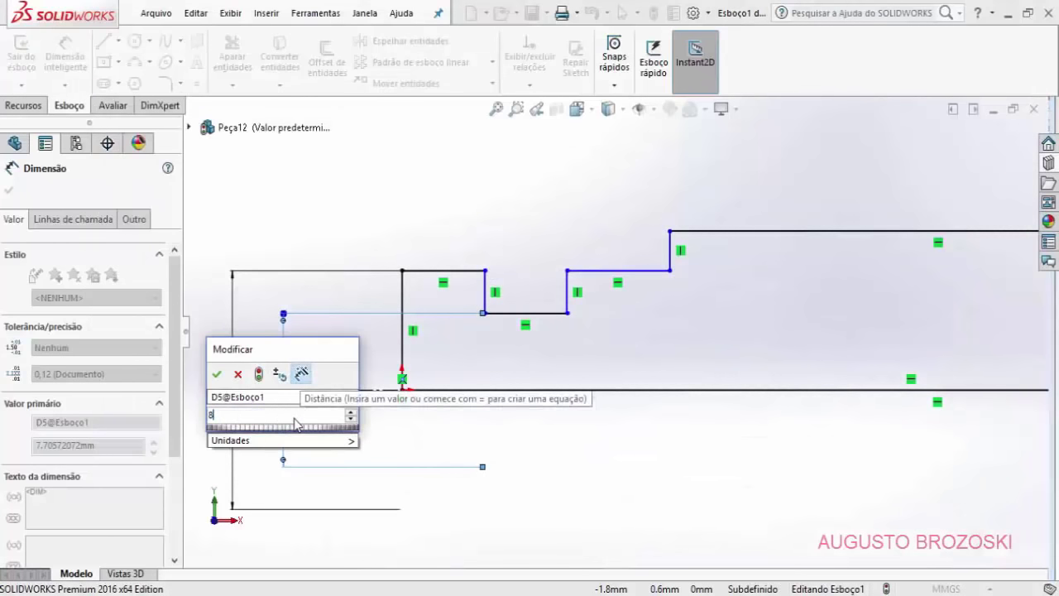
left_click(216, 374)
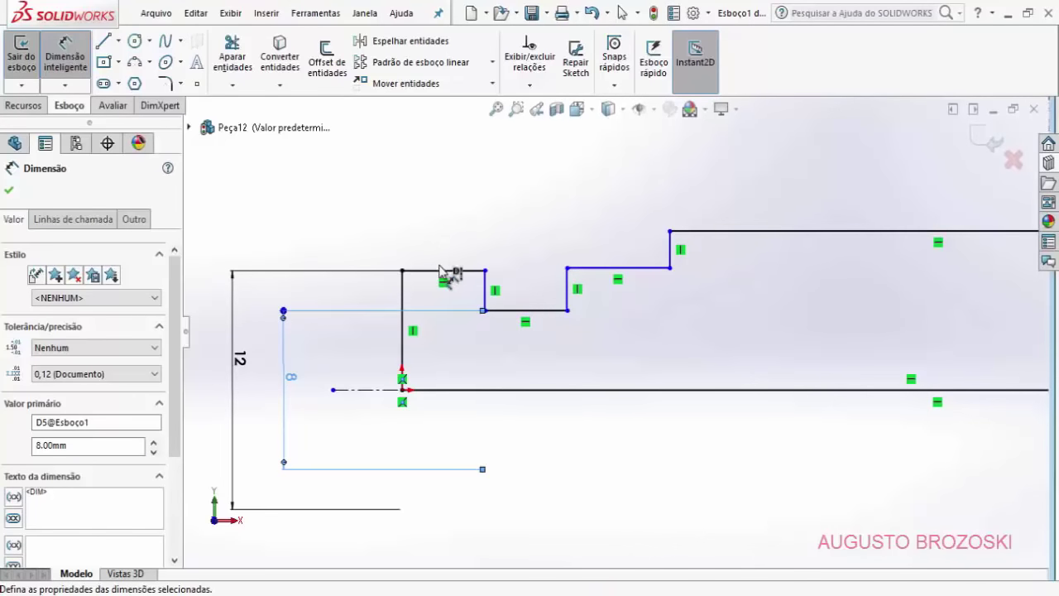
left_click(403, 296)
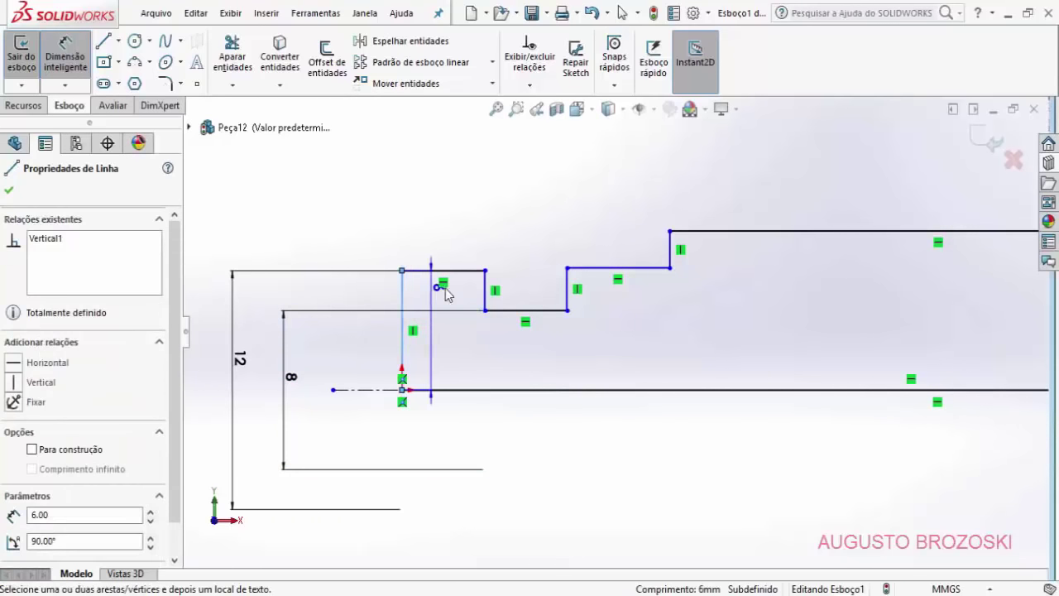
left_click(486, 295)
left_click(460, 208)
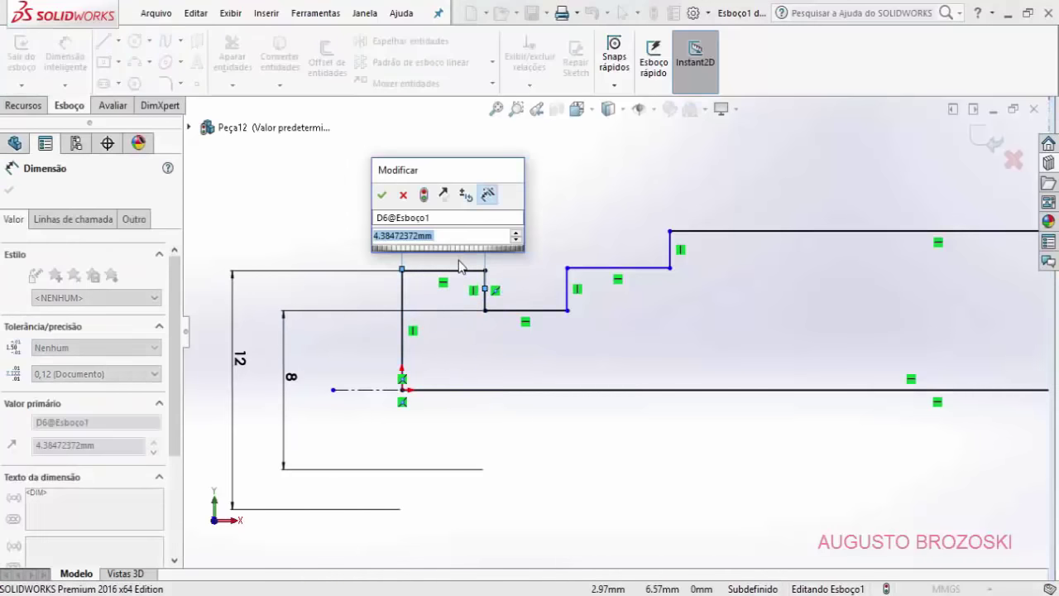
type("4")
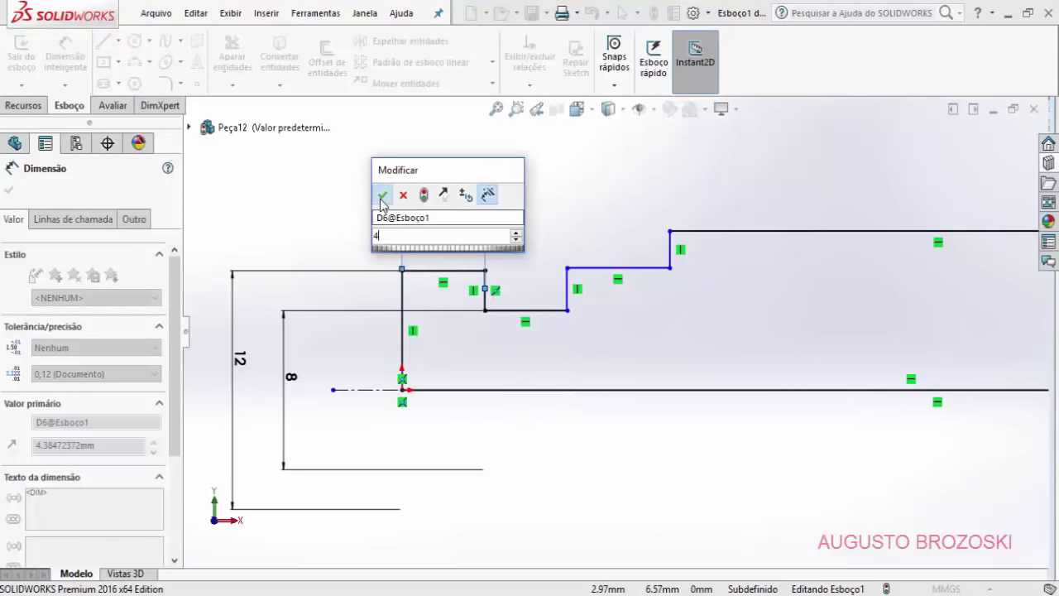
left_click(382, 195)
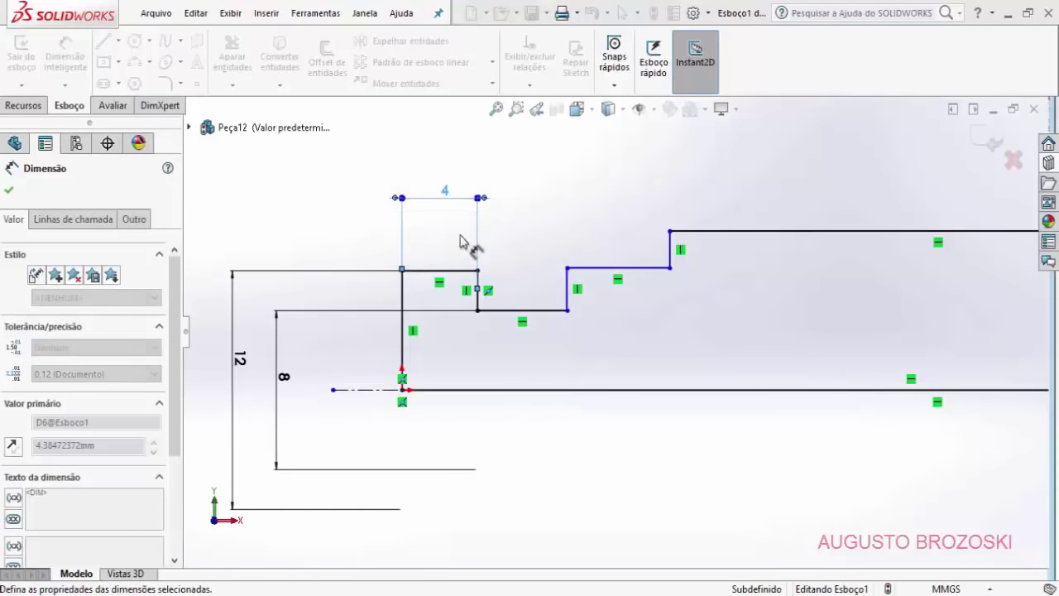
left_click(479, 294)
left_click(569, 288)
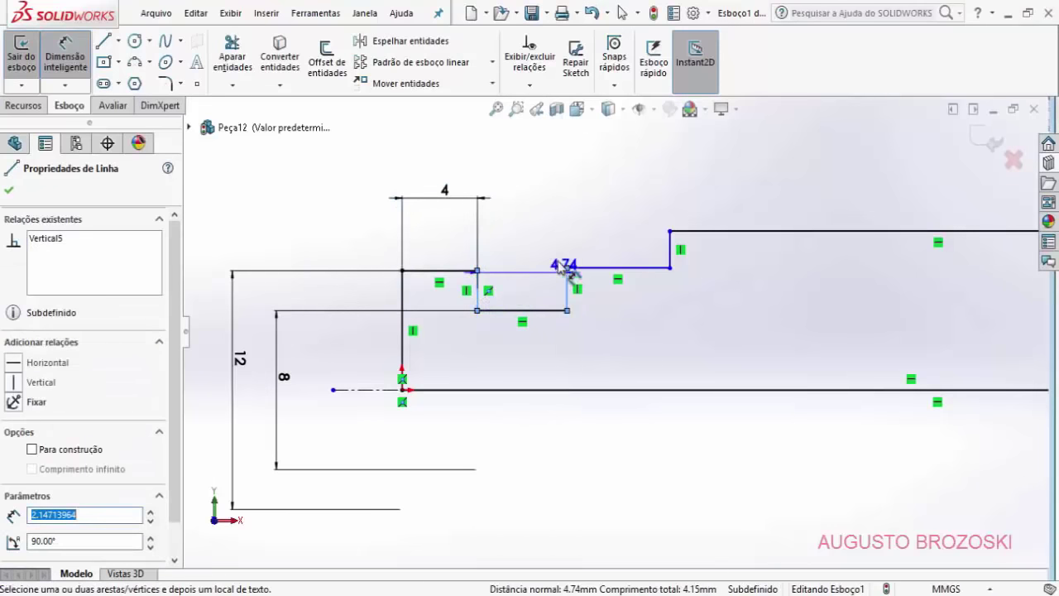
left_click(521, 230)
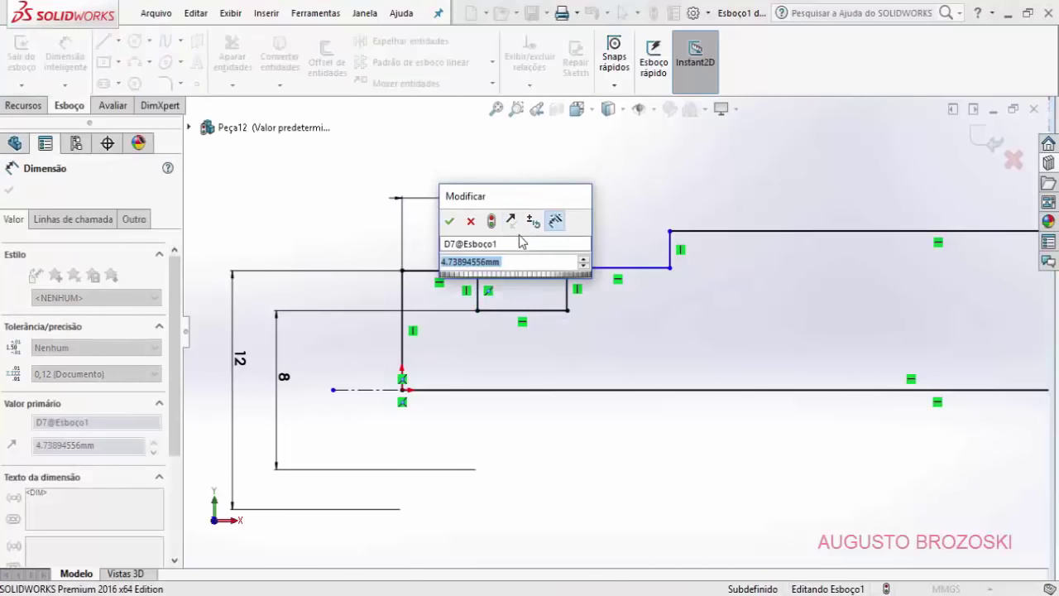
type("4")
left_click(449, 221)
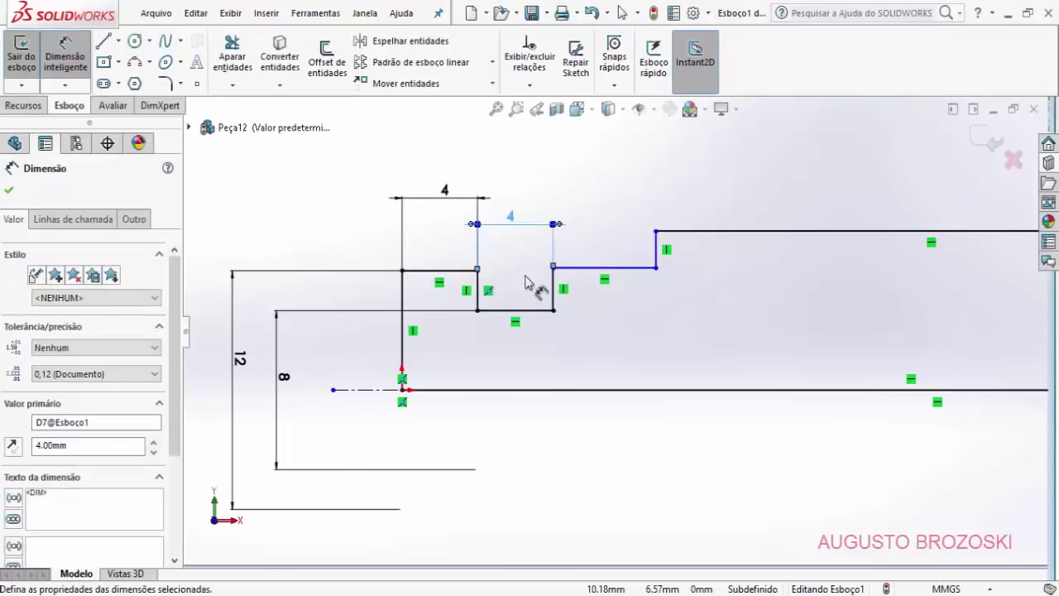
Step: Dimension the overall shoulder length as 16 mm
left_click(405, 294)
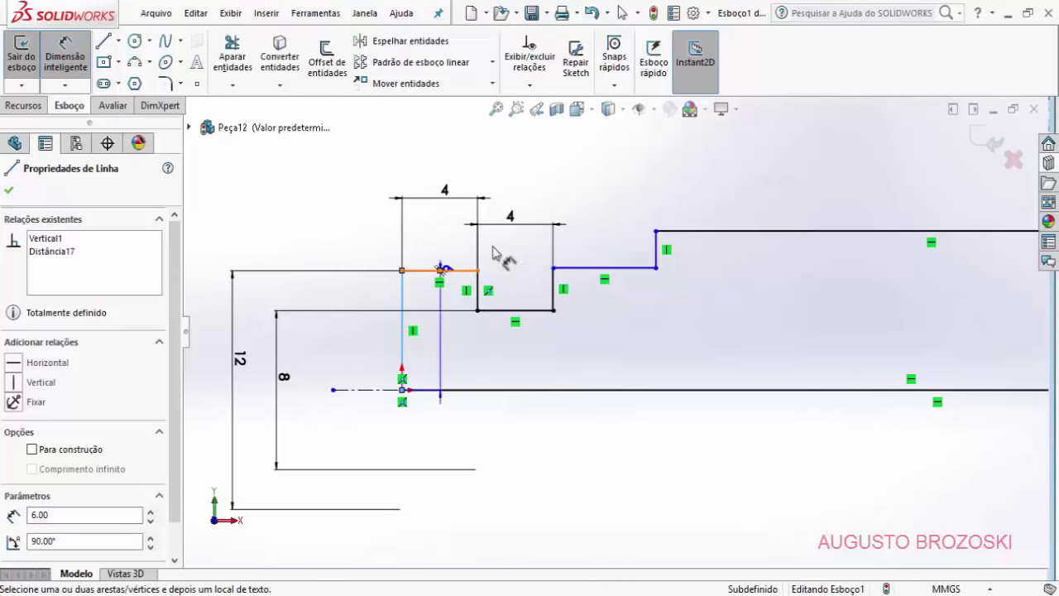
left_click(655, 245)
left_click(546, 163)
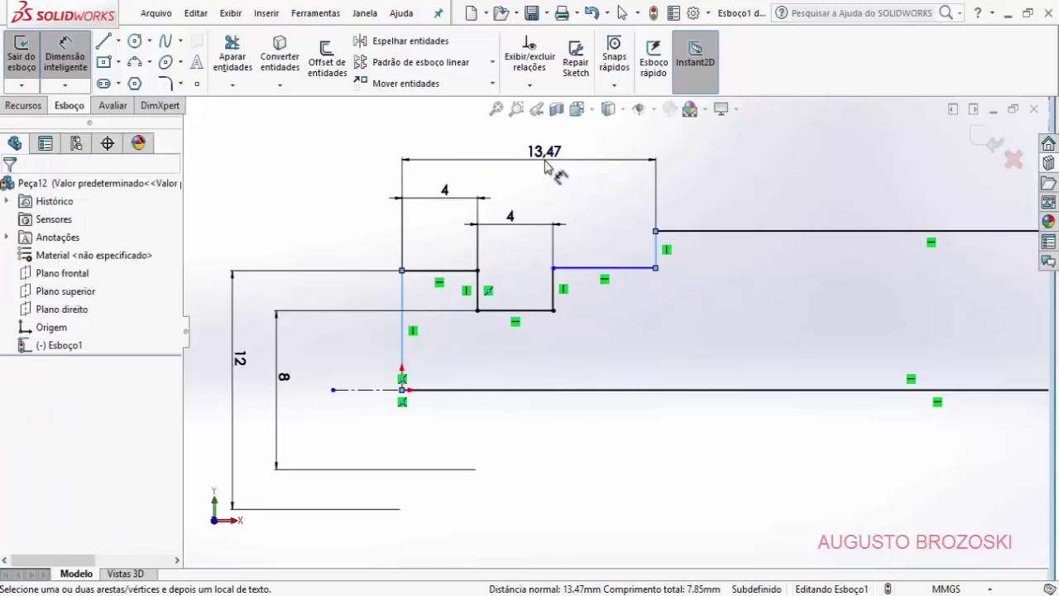
type("16")
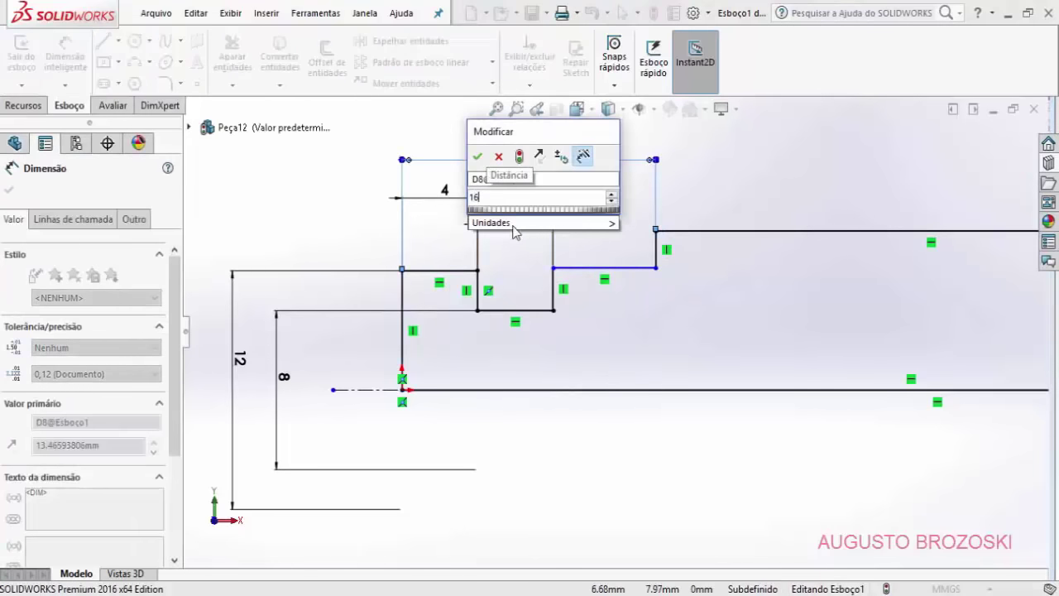
left_click(478, 156)
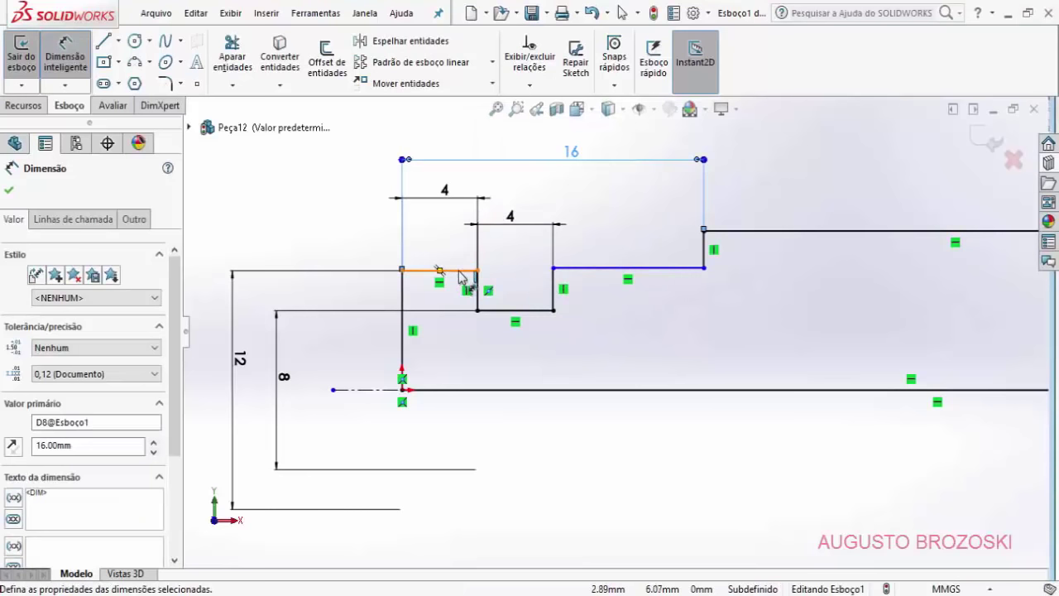
left_click(11, 190)
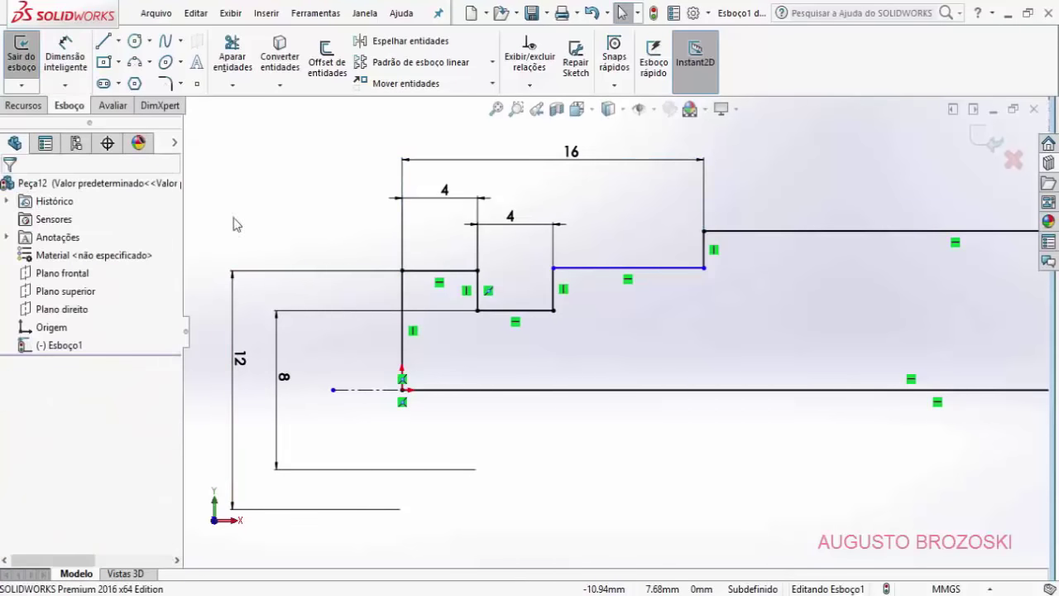
Step: Make the two upper shoulder edges, Linha4 and Linha9, collinear
left_click(595, 269)
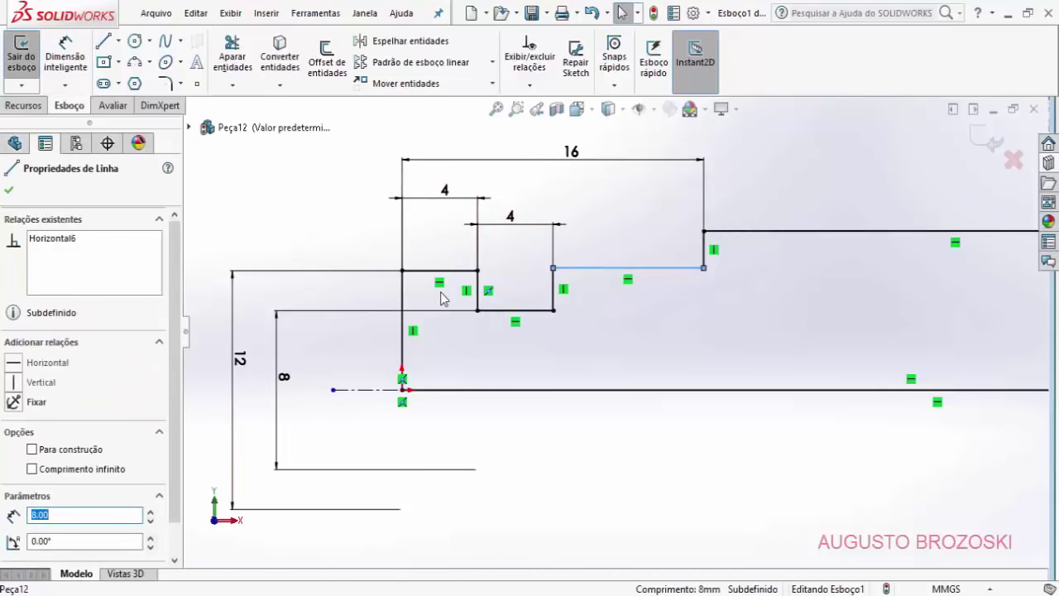
left_click(420, 272, "ctrl")
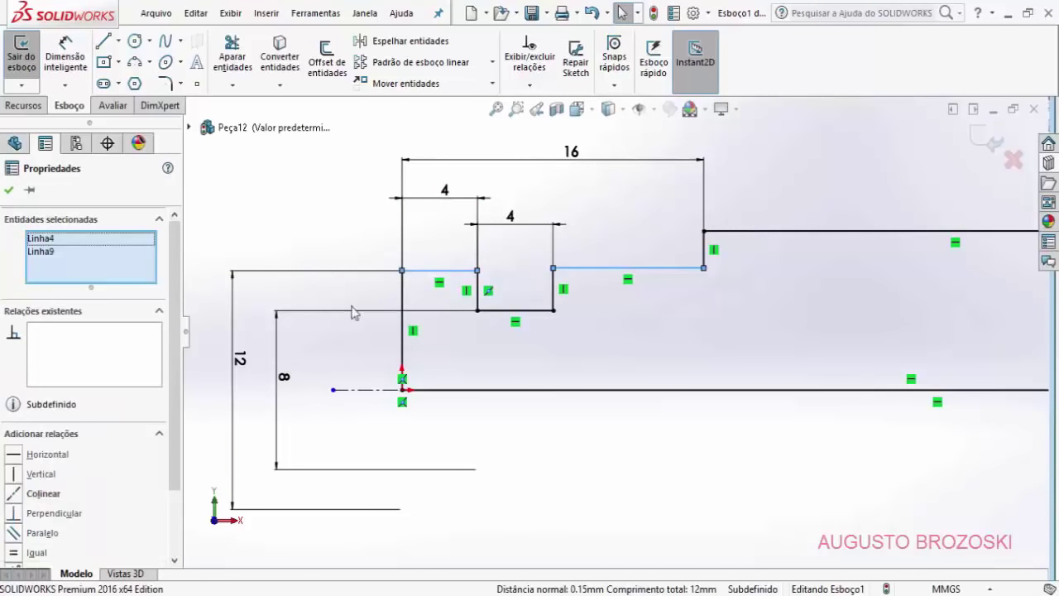
left_click(16, 494)
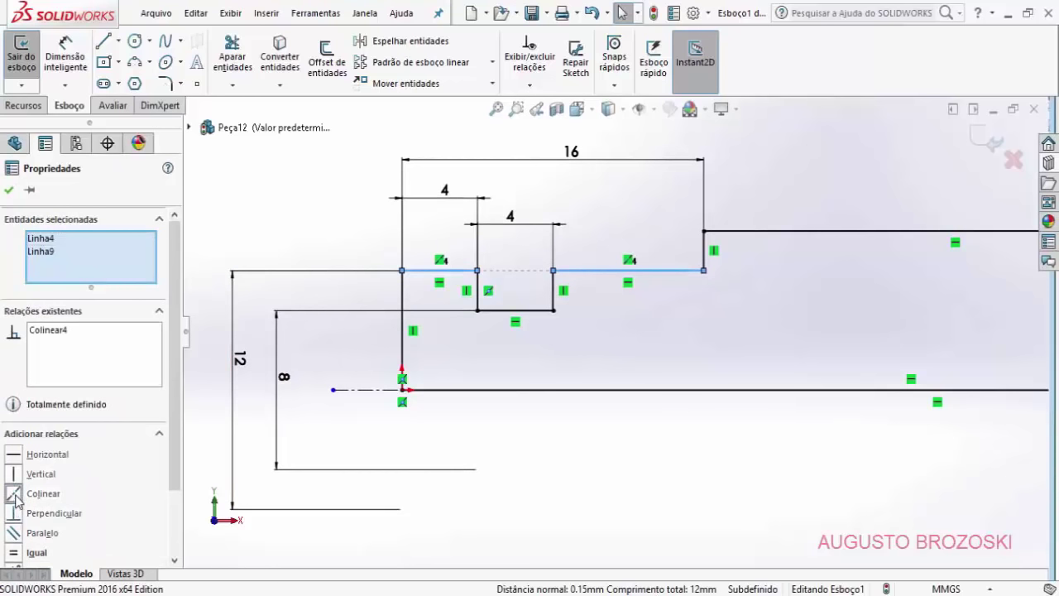
left_click(9, 191)
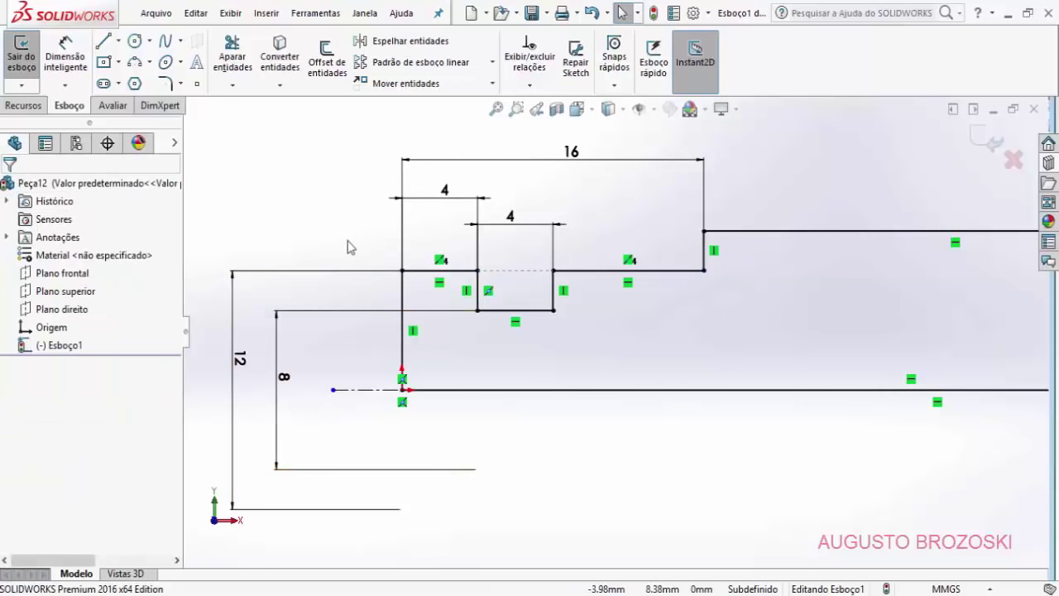
key("f")
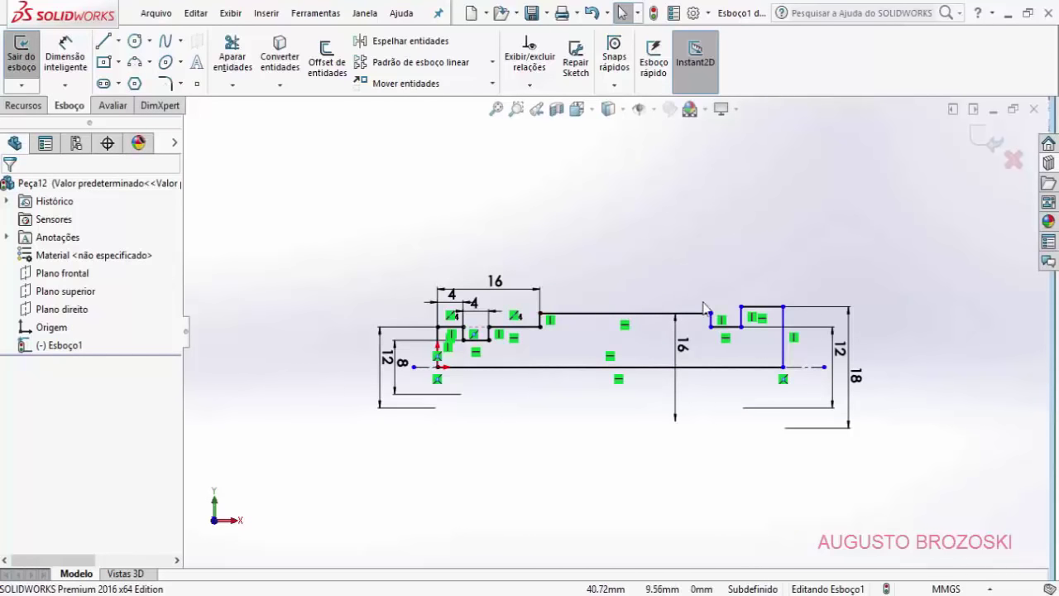
Step: Dimension the end block width as 24 mm and the neck as 10 mm
left_click(66, 55)
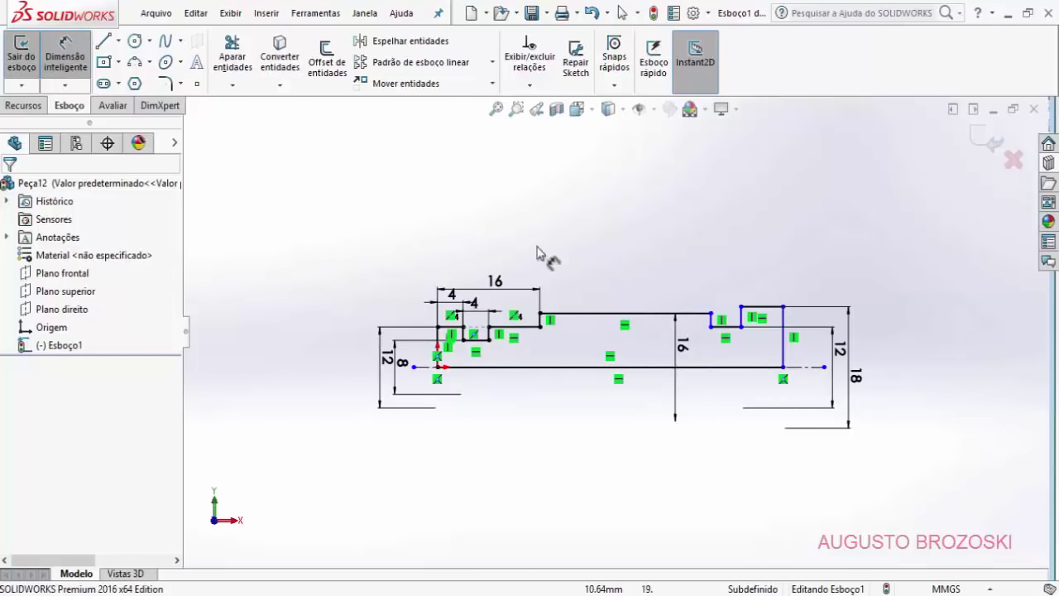
left_click(760, 308)
left_click(757, 275)
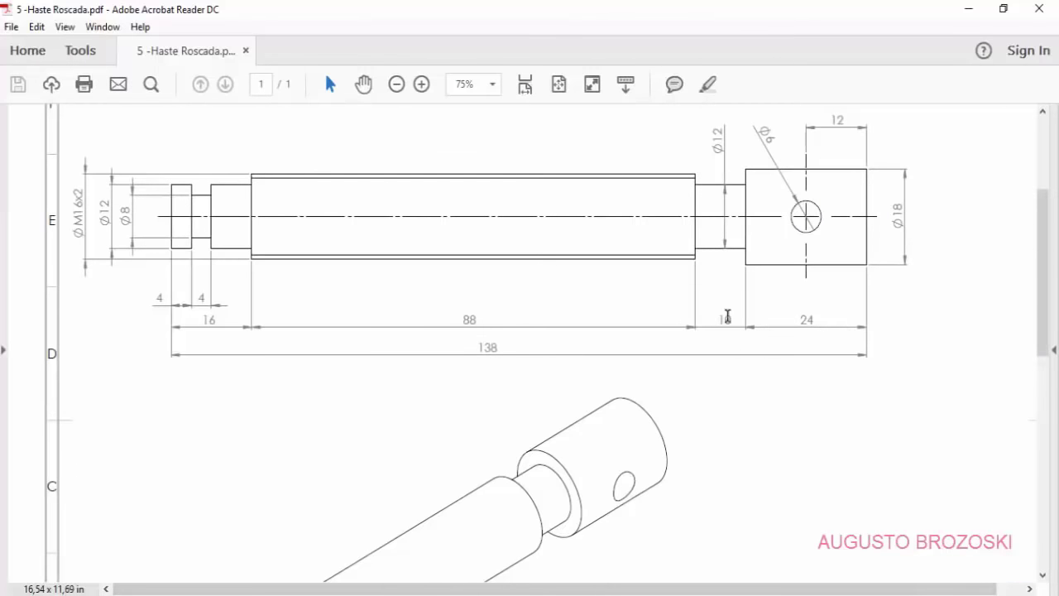
left_click(968, 8)
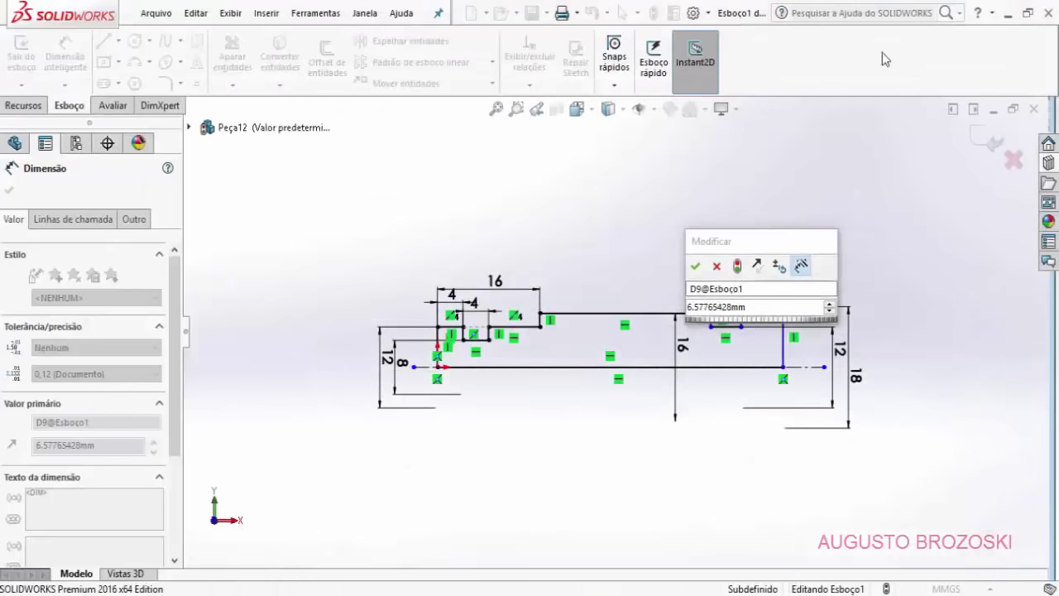
left_click(757, 307)
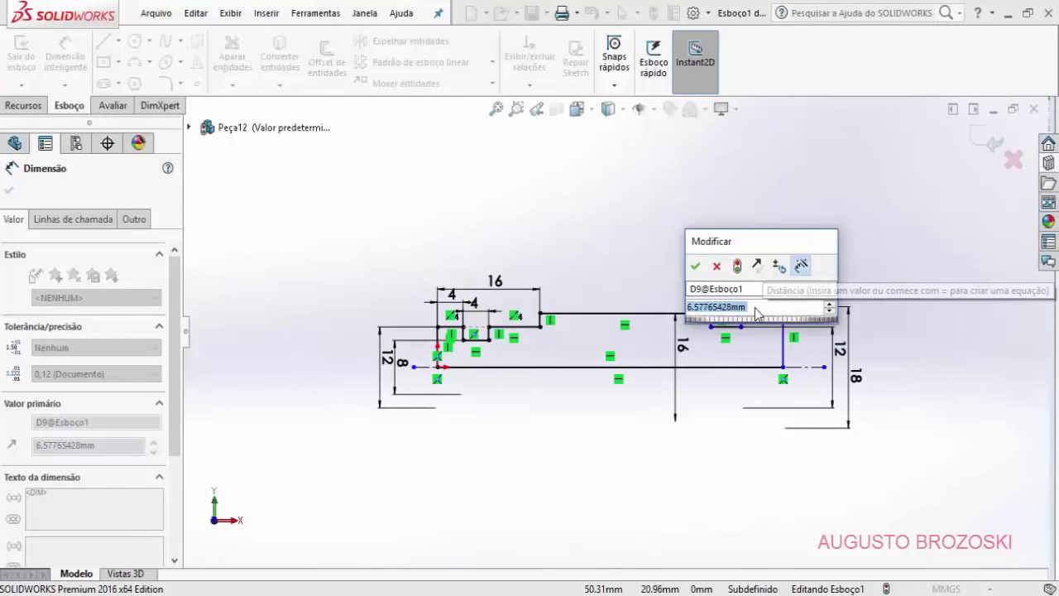
type("24")
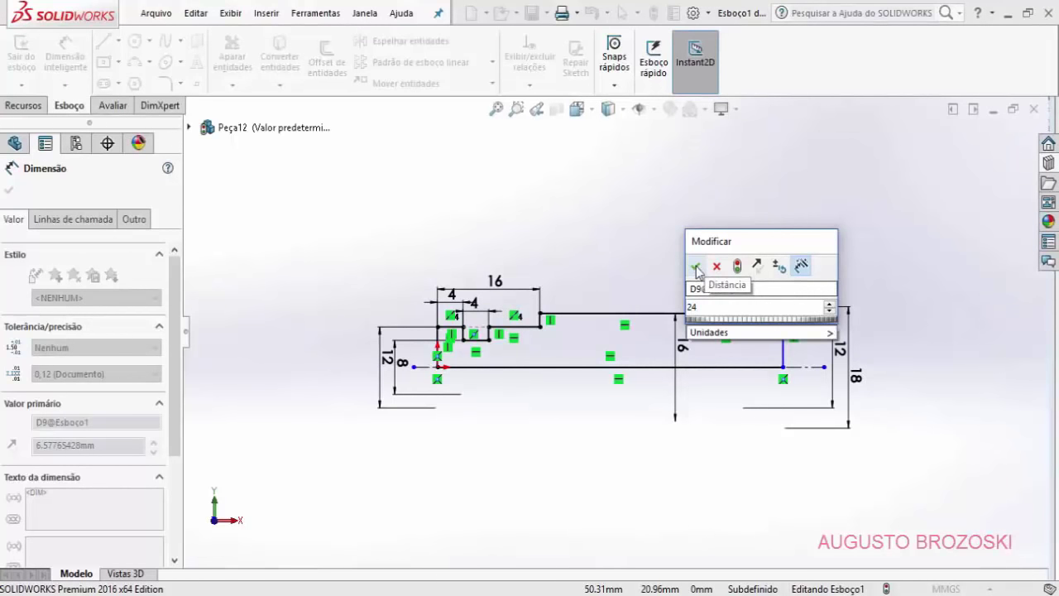
left_click(695, 266)
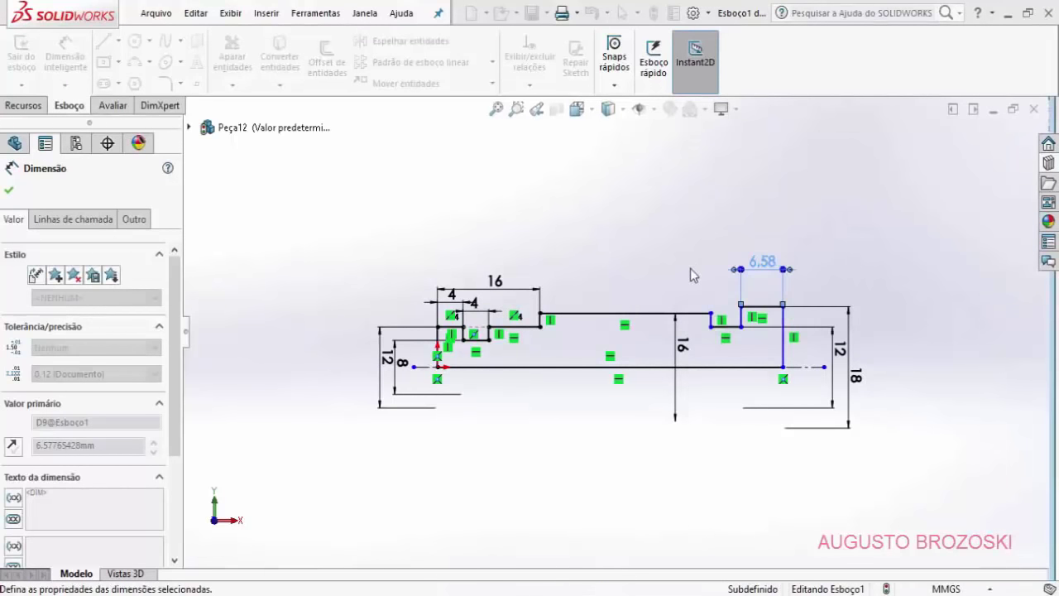
left_click(722, 327)
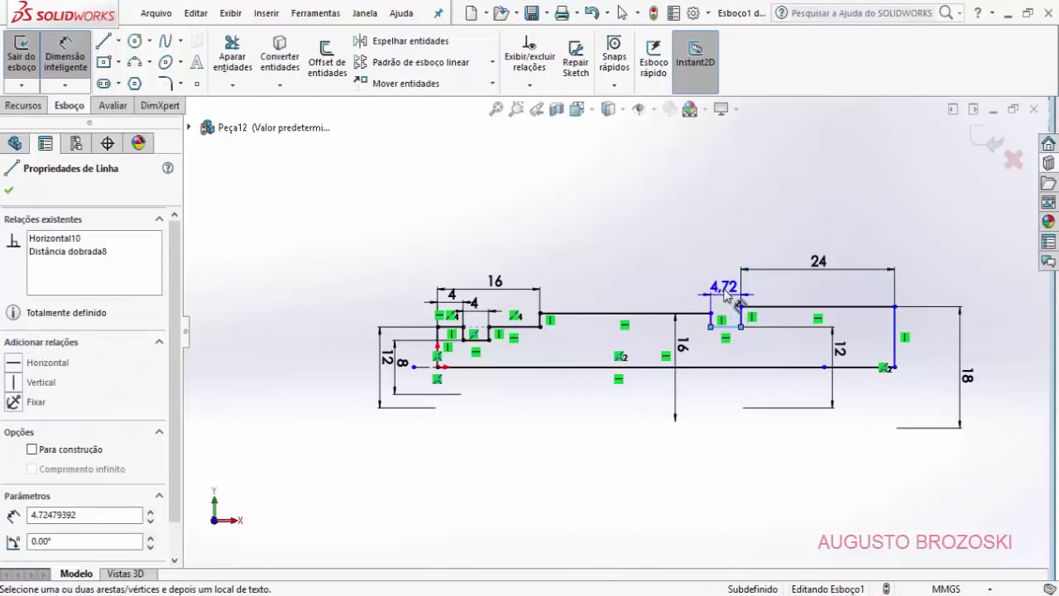
left_click(721, 284)
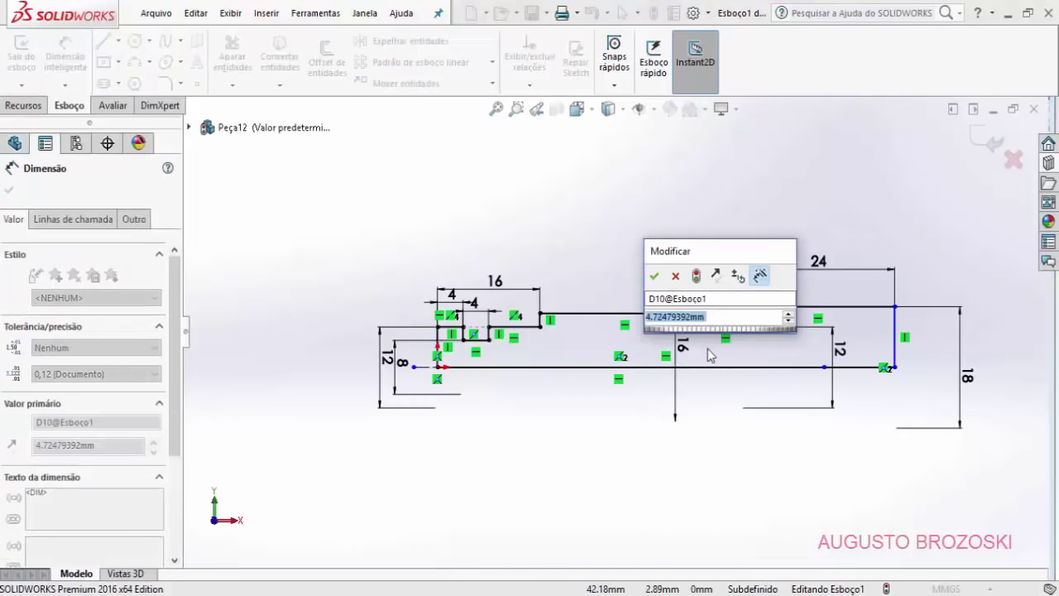
type("10")
left_click(653, 276)
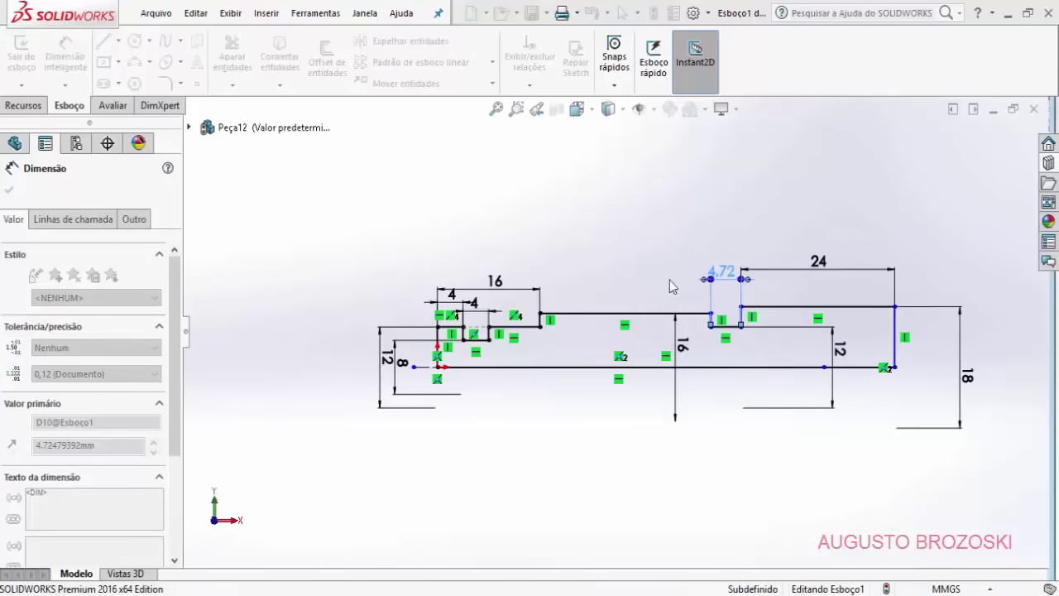
Step: Set the central shaft length to 88 mm, fully defining the sketch
left_click(579, 318)
left_click(580, 234)
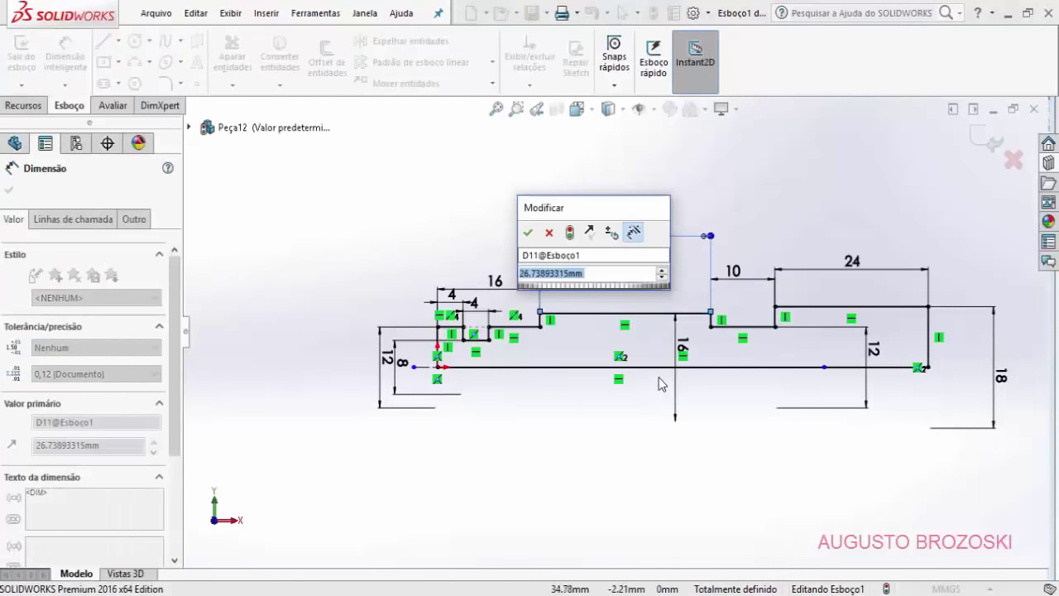
type("88")
key("Return")
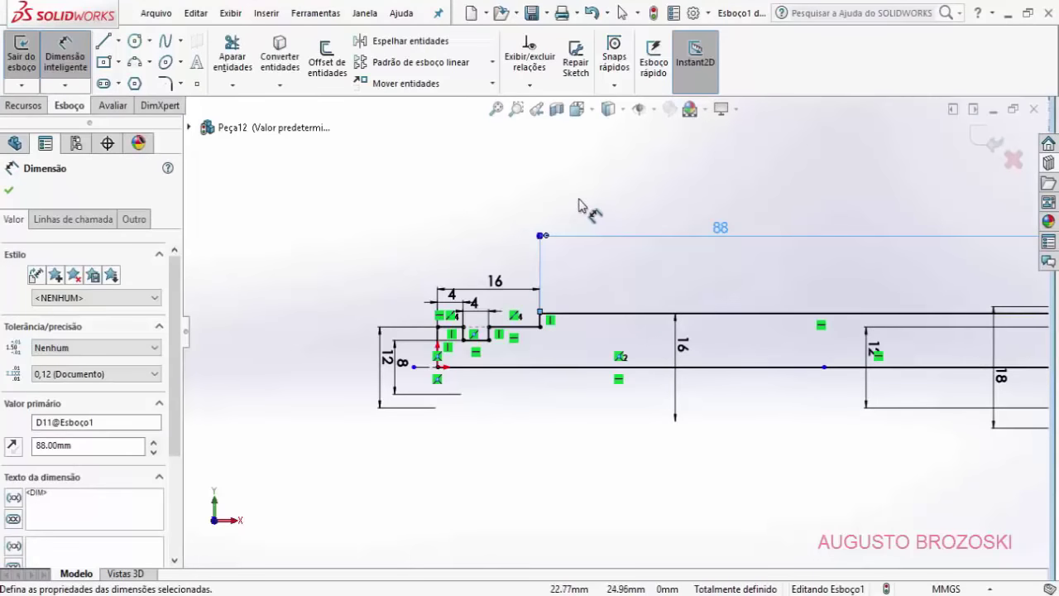
key("f")
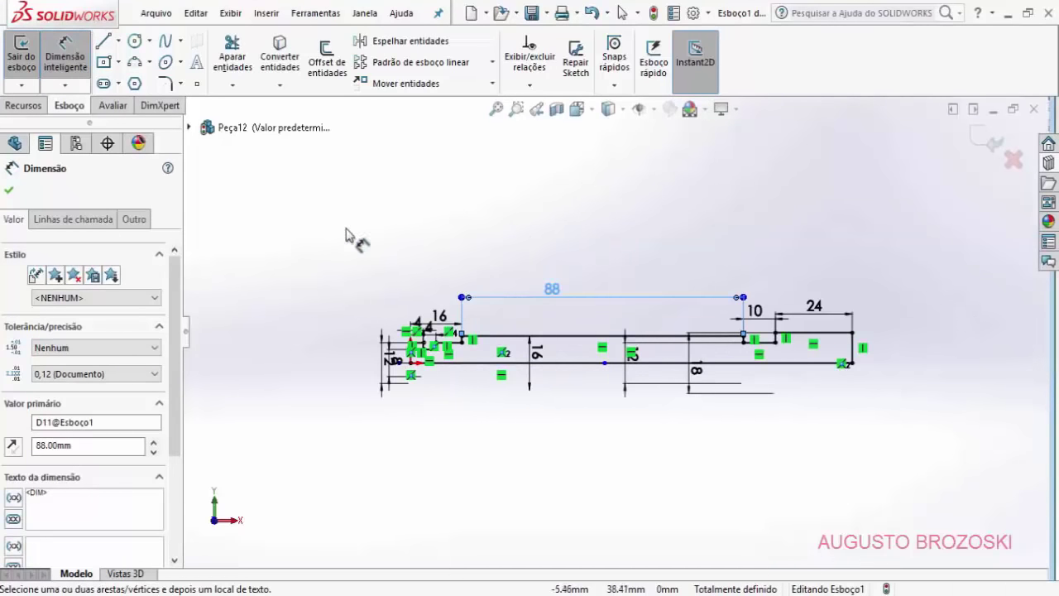
left_click(10, 191)
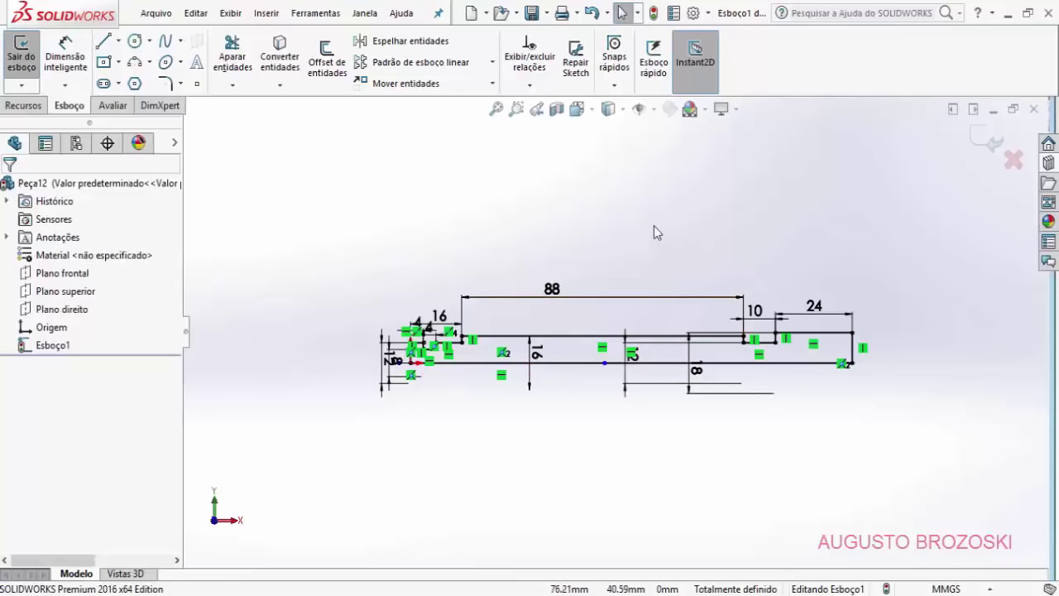
left_click(993, 142)
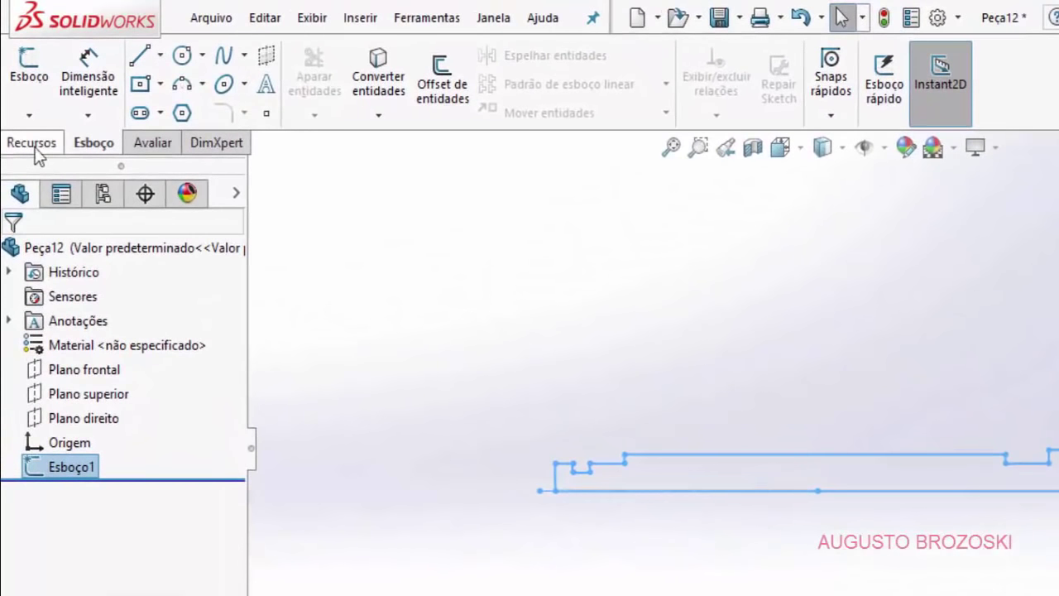
left_click(34, 146)
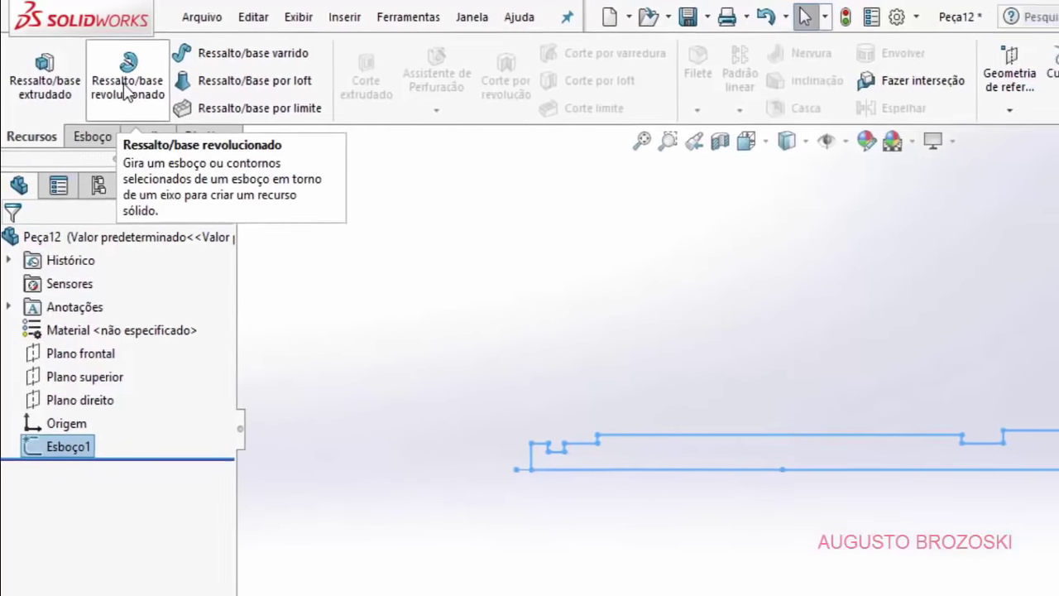
left_click(131, 104)
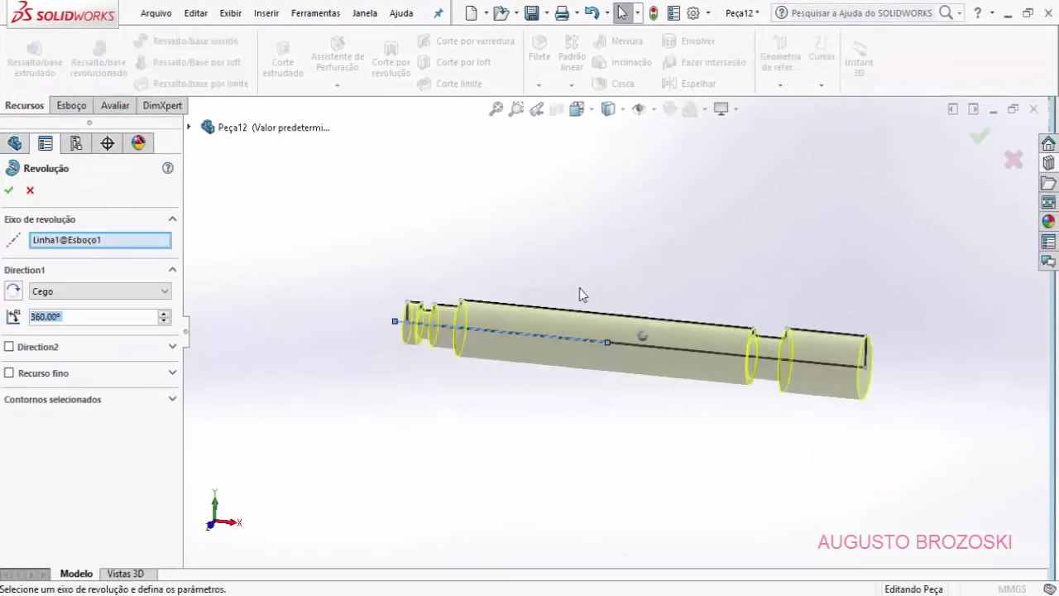
middle_click_drag(580, 288, 454, 350)
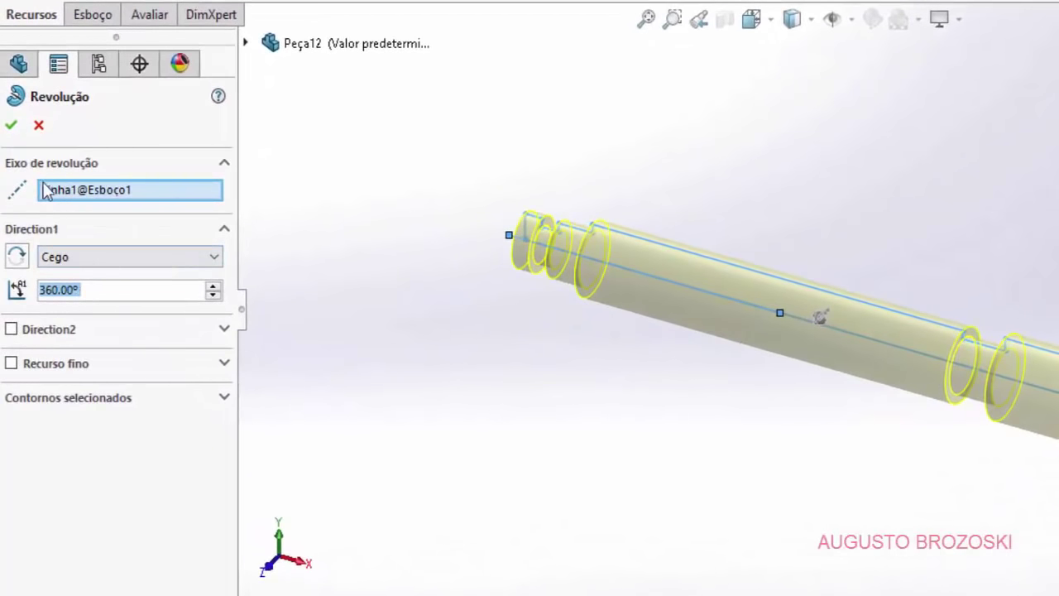
left_click(11, 125)
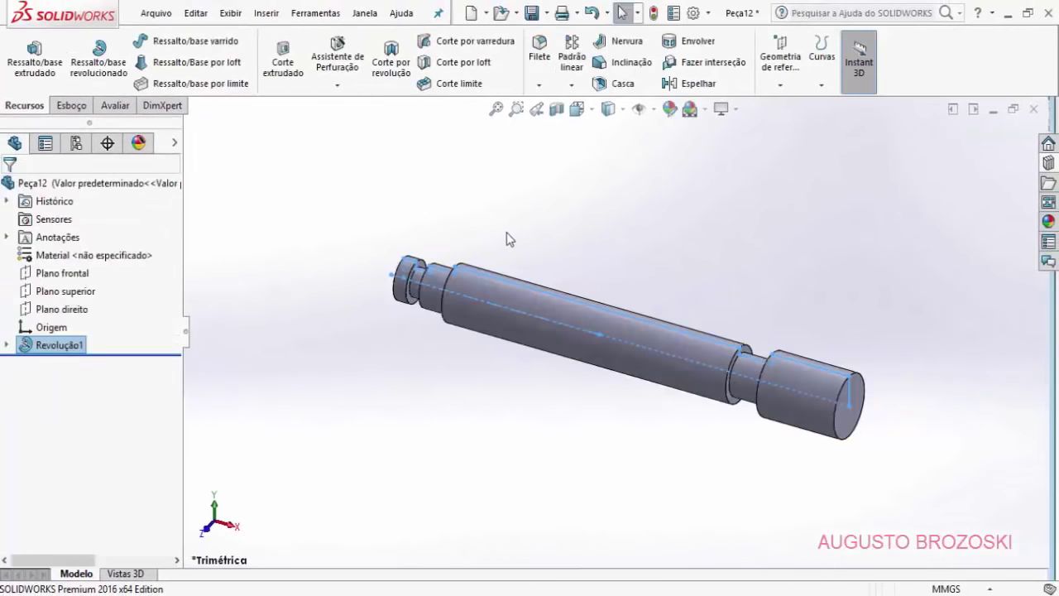
left_click(383, 190)
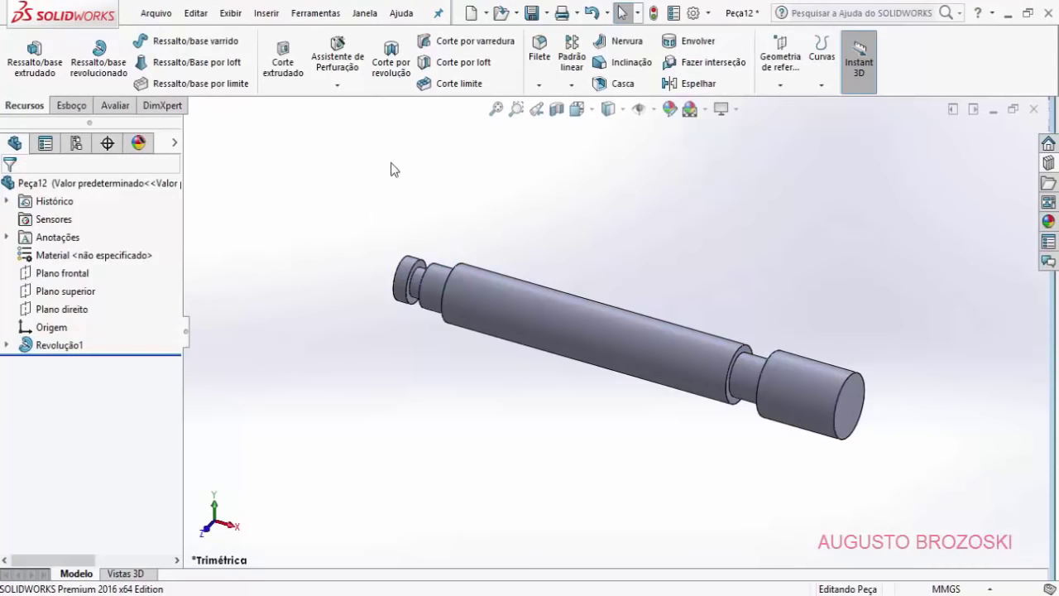
key("f")
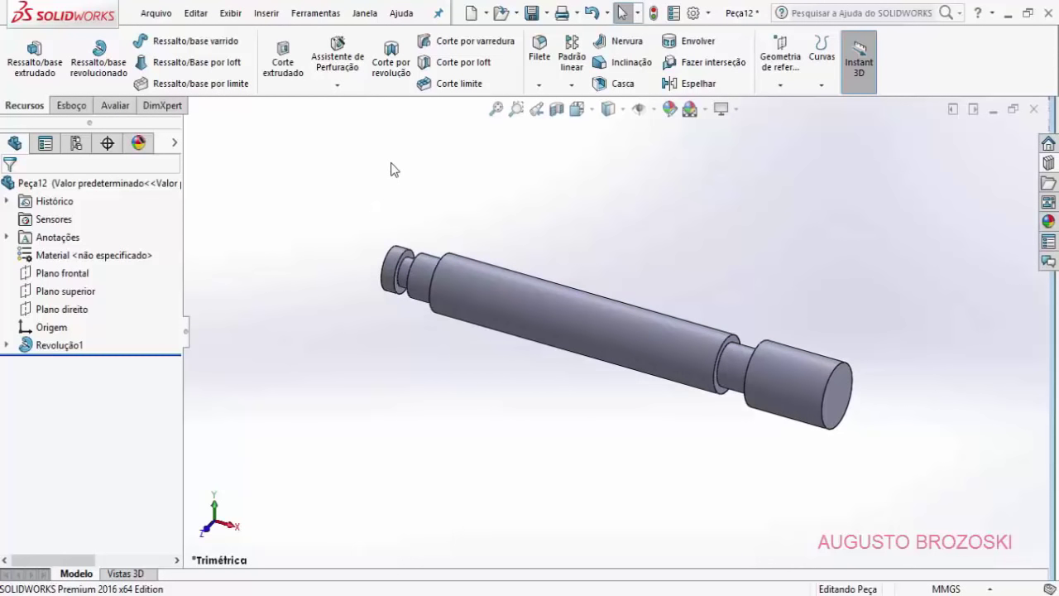
Step: Save the part as Haste Roscada.SLDPRT in the Morsa folder
left_click(531, 14)
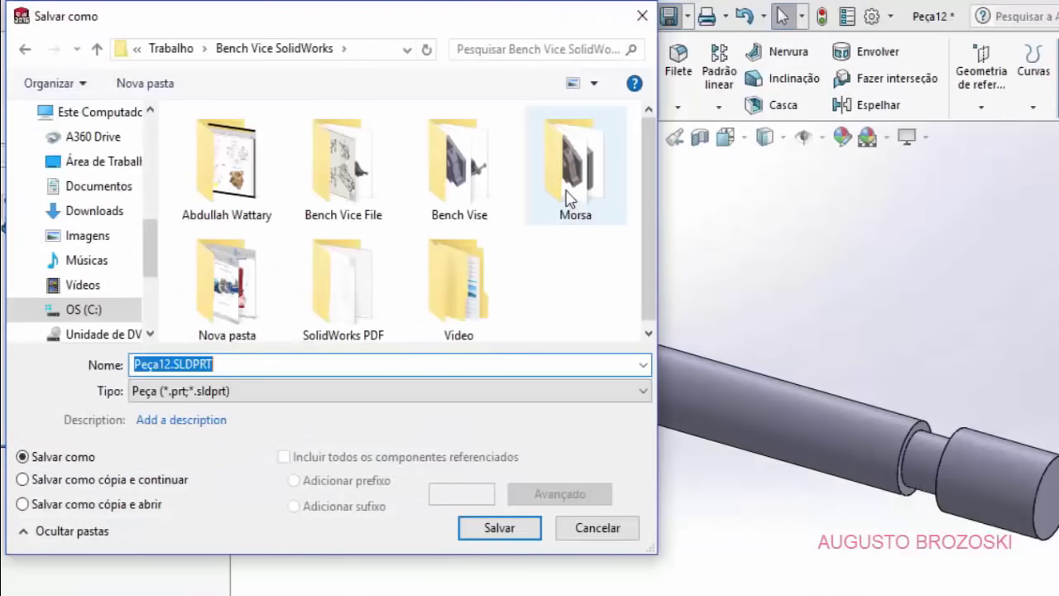
double_click(568, 199)
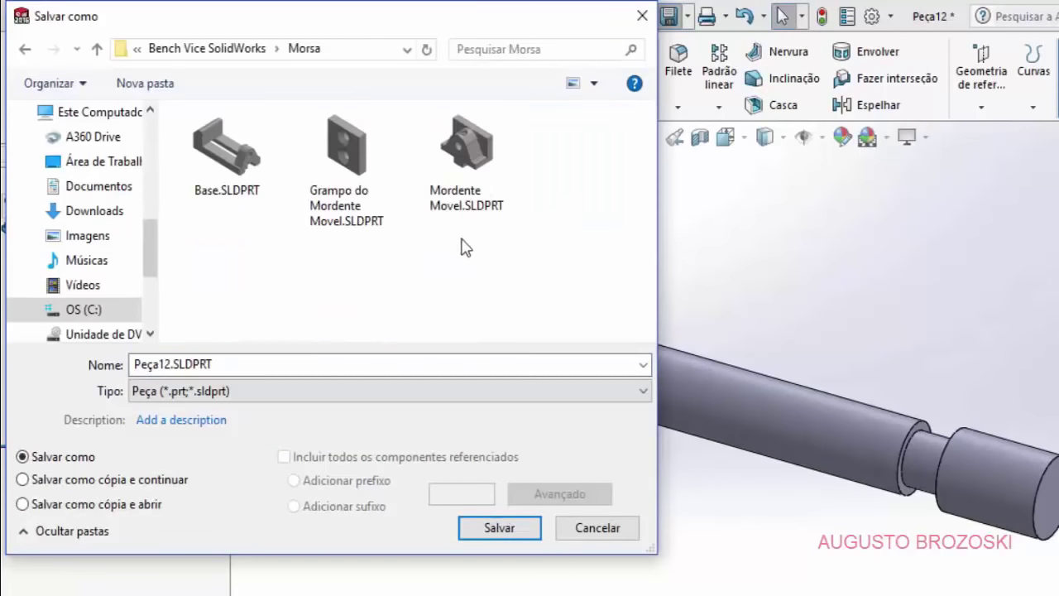
left_click(169, 366)
left_click(176, 364)
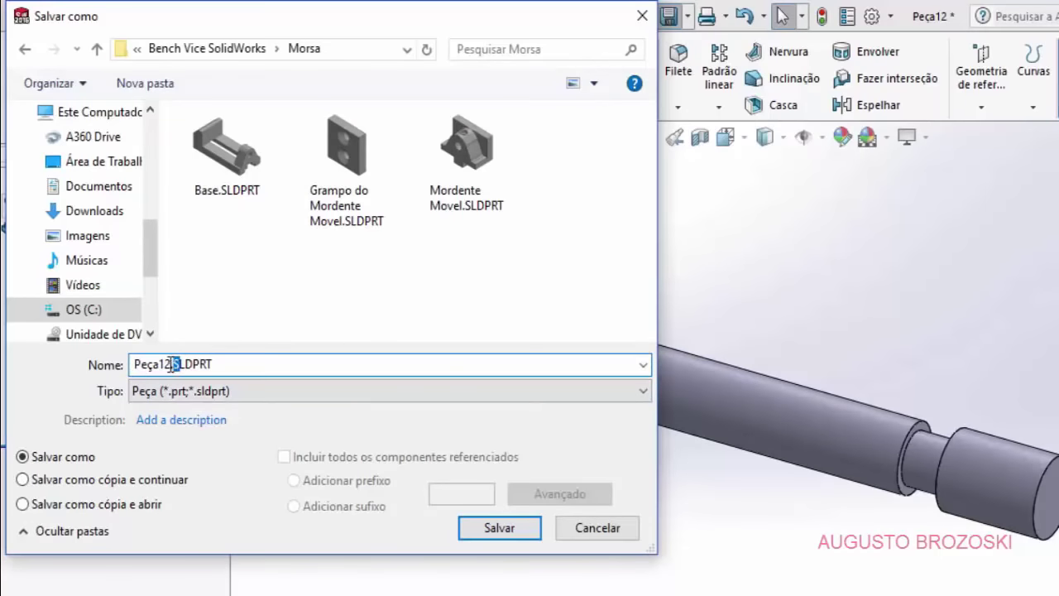
left_click_drag(171, 364, 66, 378)
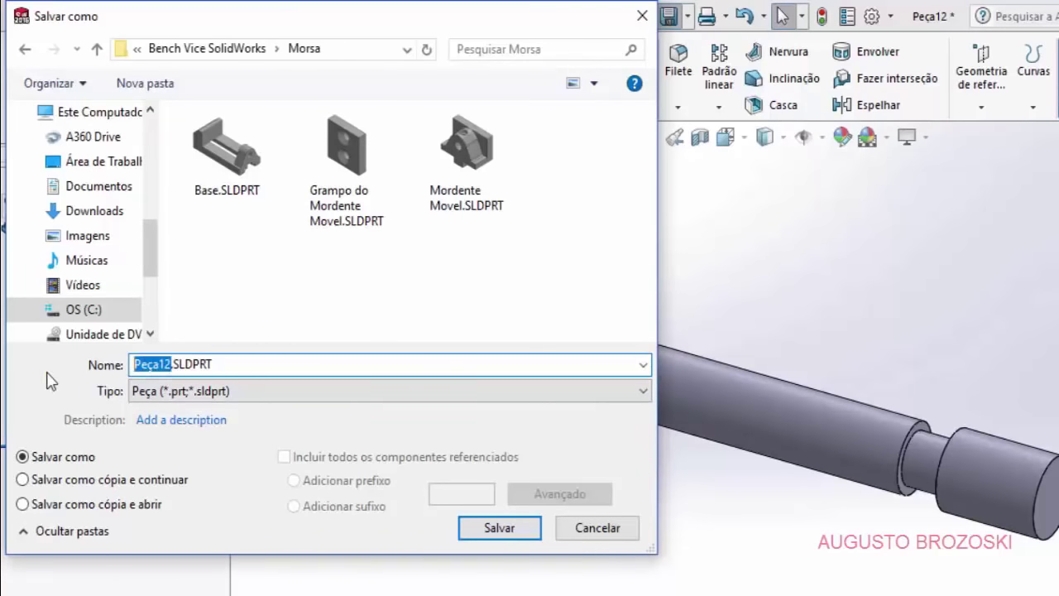
type("Haste Ros")
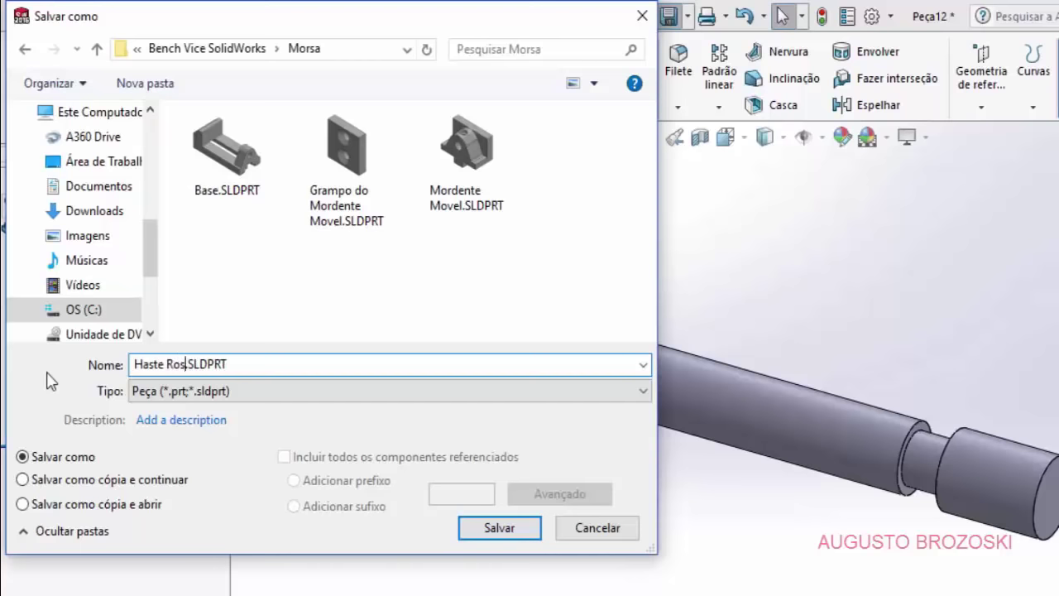
type("cad")
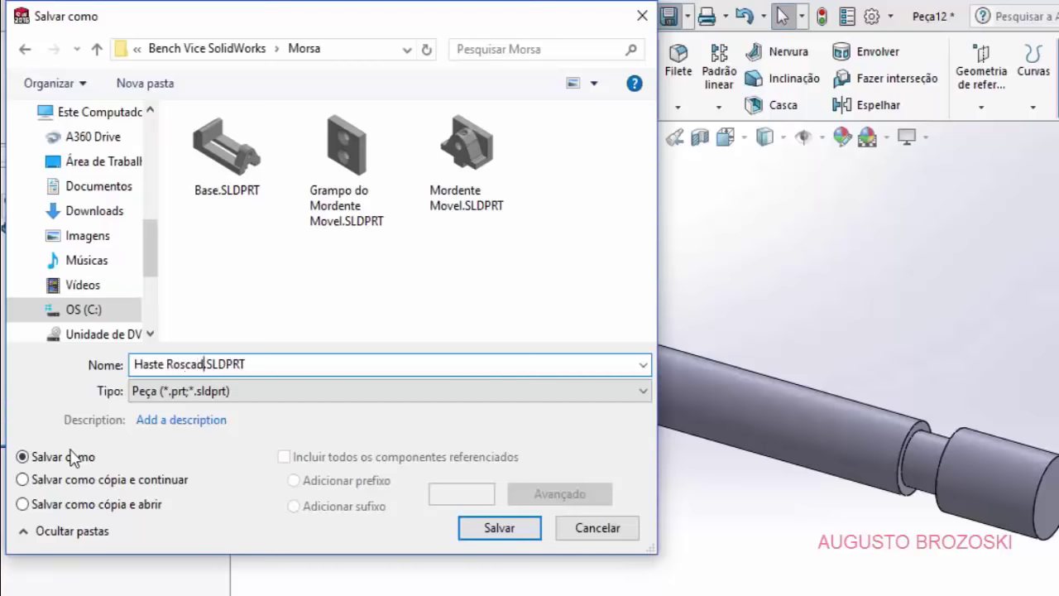
type("a")
left_click(488, 526)
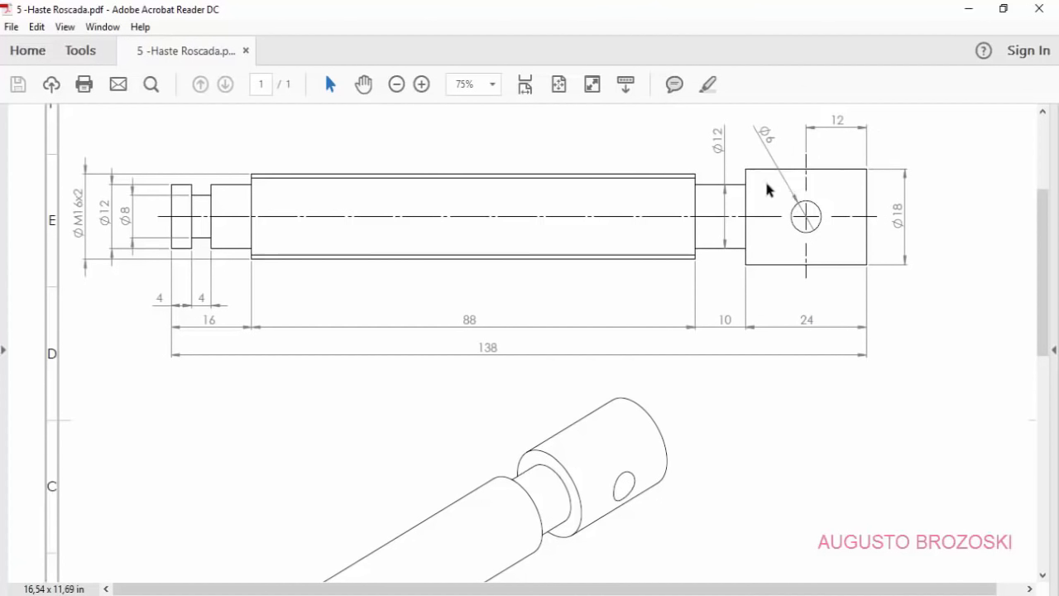
Step: Minimize the Acrobat reference drawing to bring the shaft model back into view
left_click(966, 10)
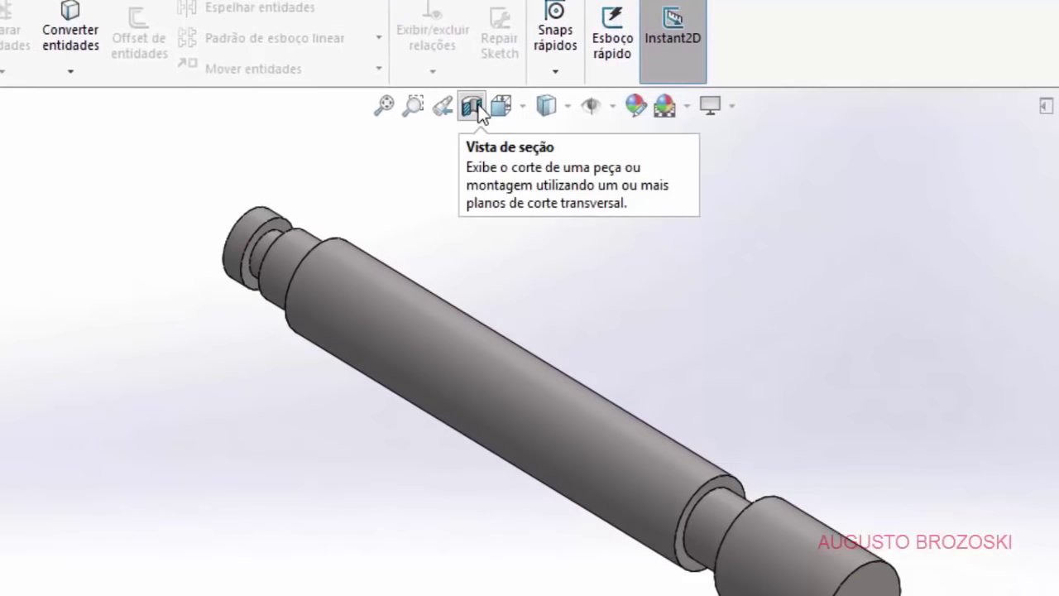
Step: Briefly inspect a section view, then open a new sketch on Plano frontal
left_click(478, 108)
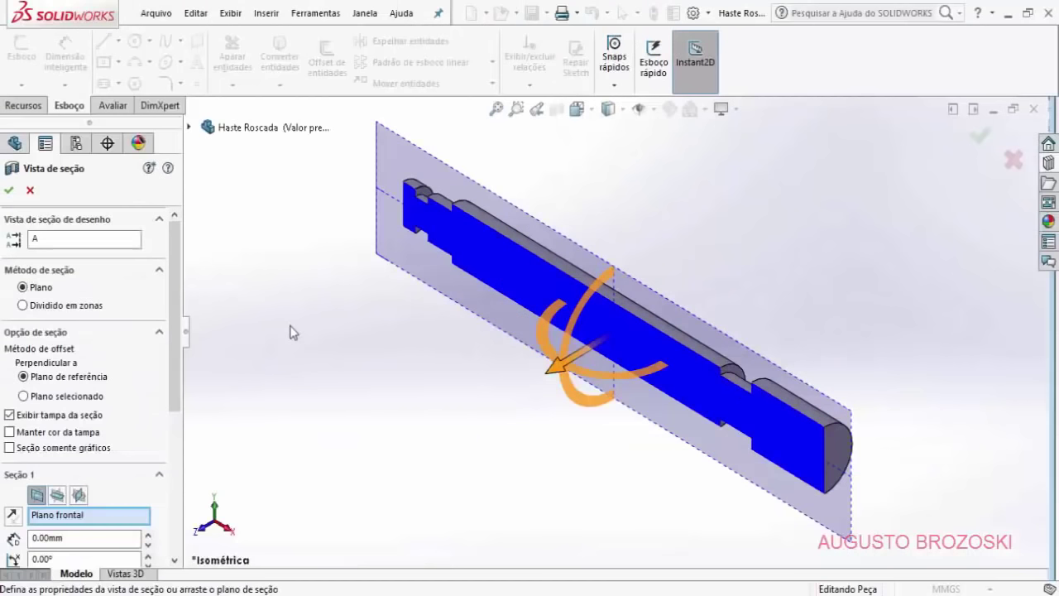
left_click(9, 192)
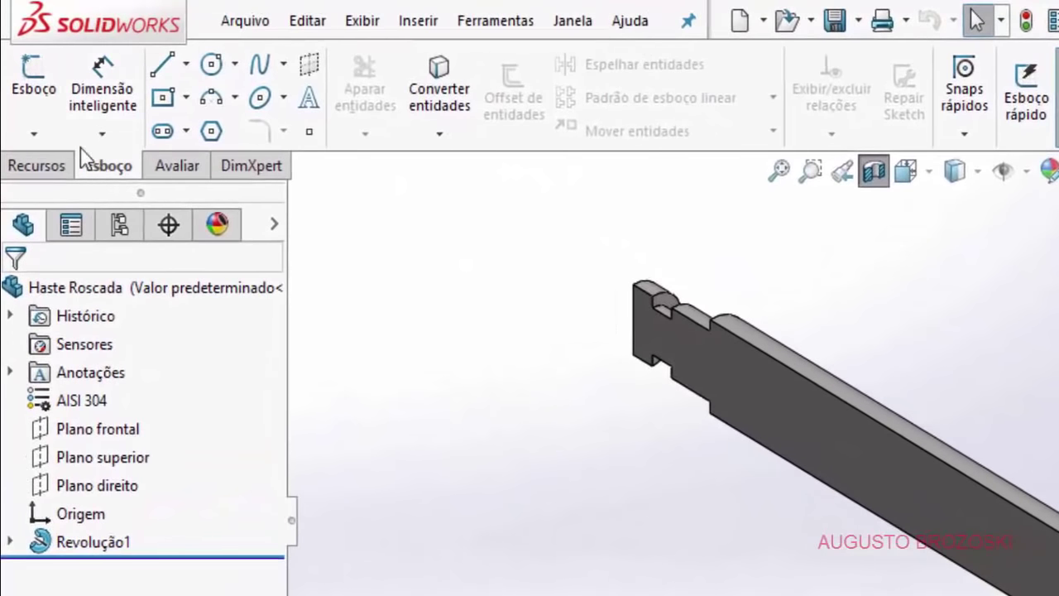
left_click(37, 99)
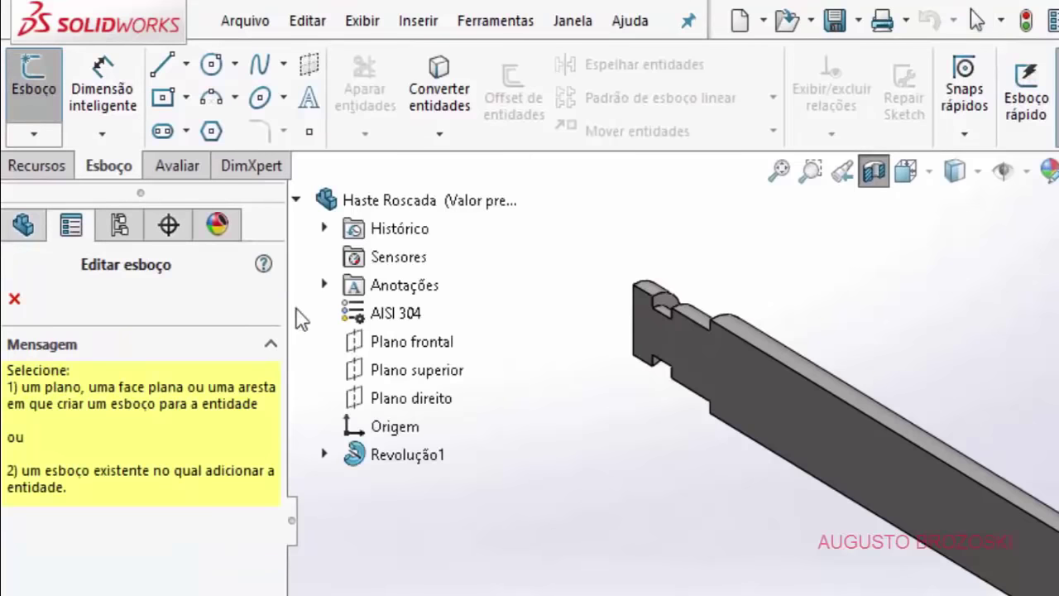
left_click(298, 201)
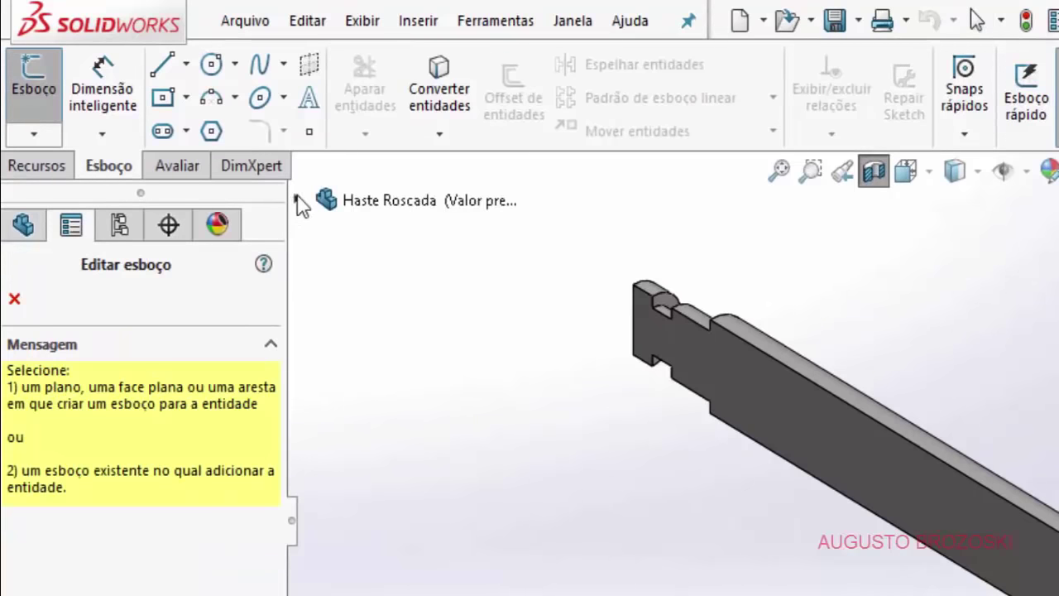
left_click(297, 200)
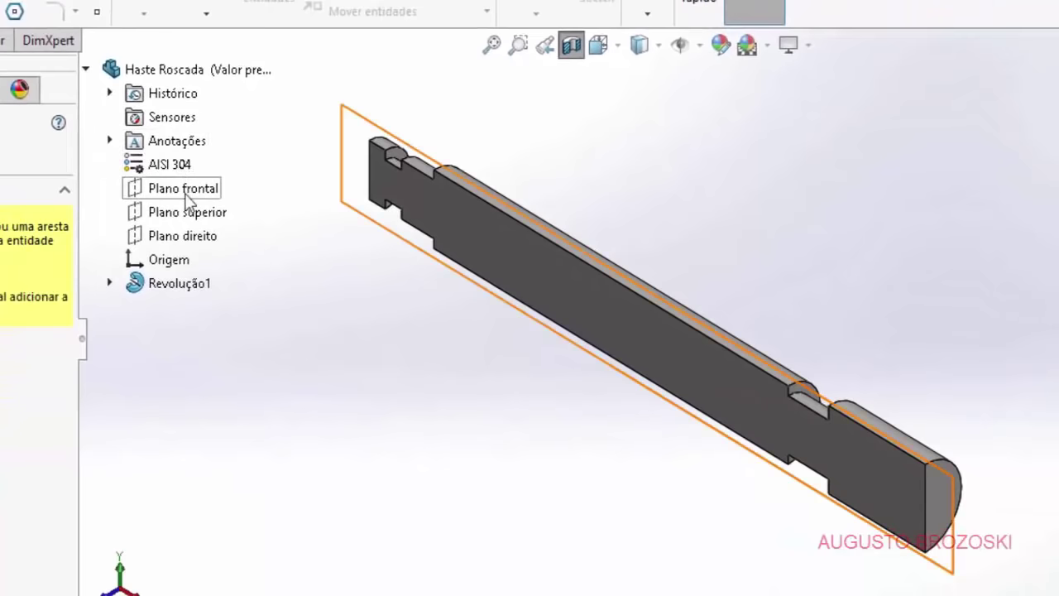
left_click(184, 191)
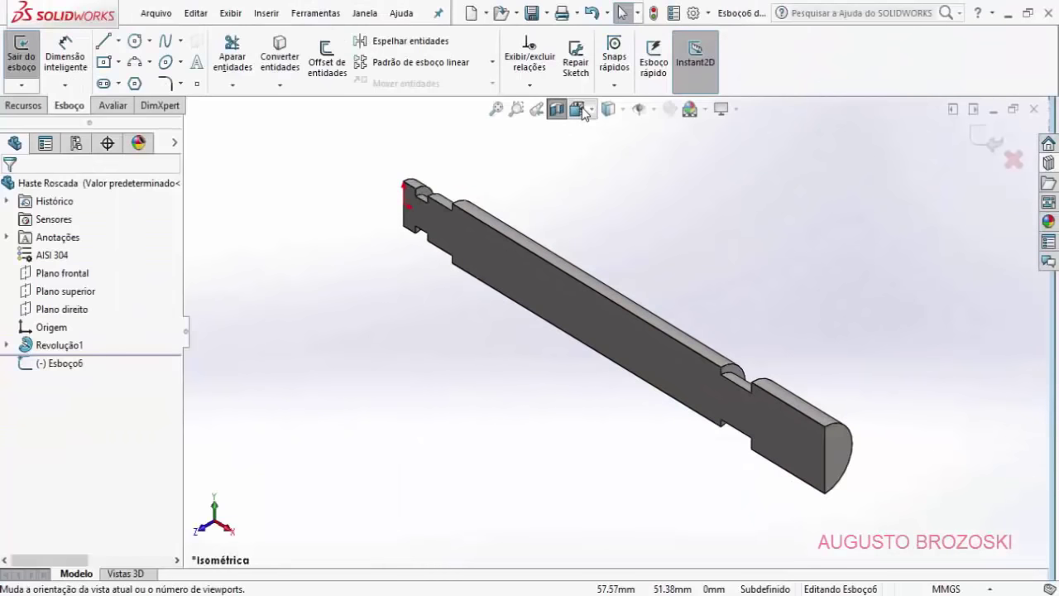
Step: View the sketch plane face-on and draw a circle near the shaft's right end
left_click(582, 111)
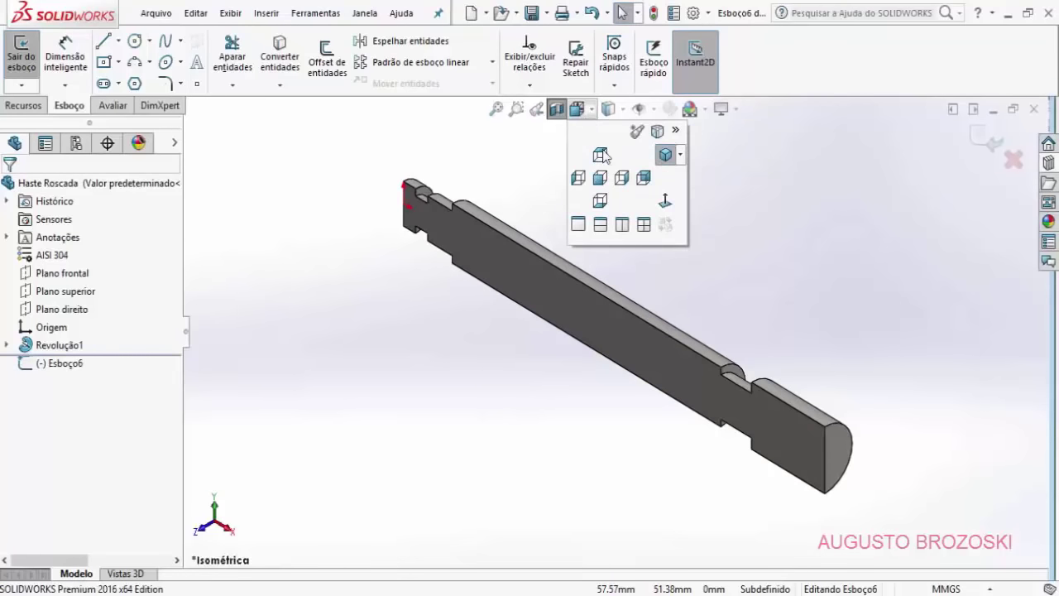
left_click(665, 199)
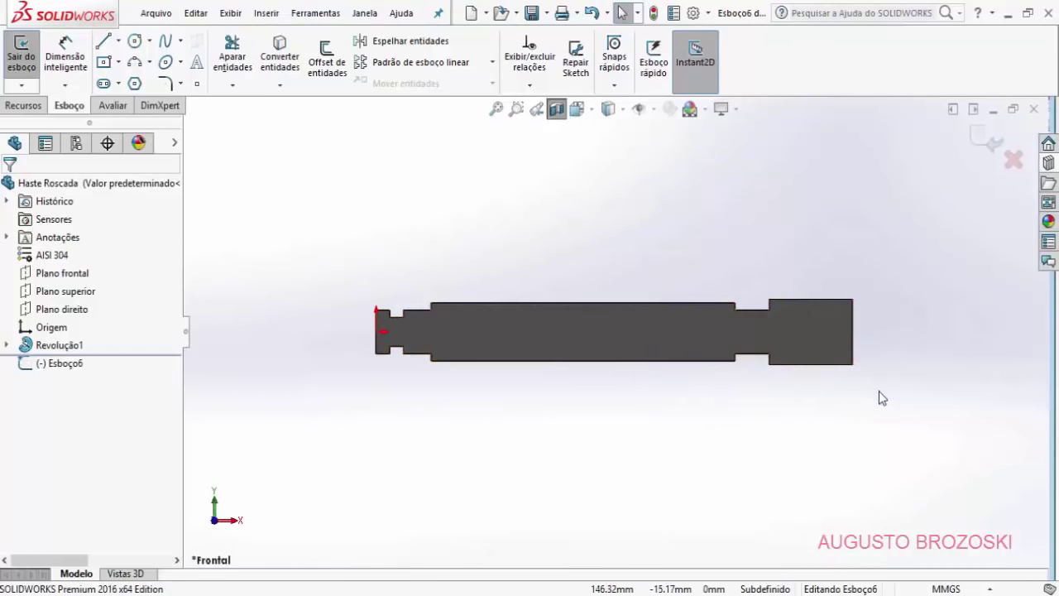
left_click(134, 42)
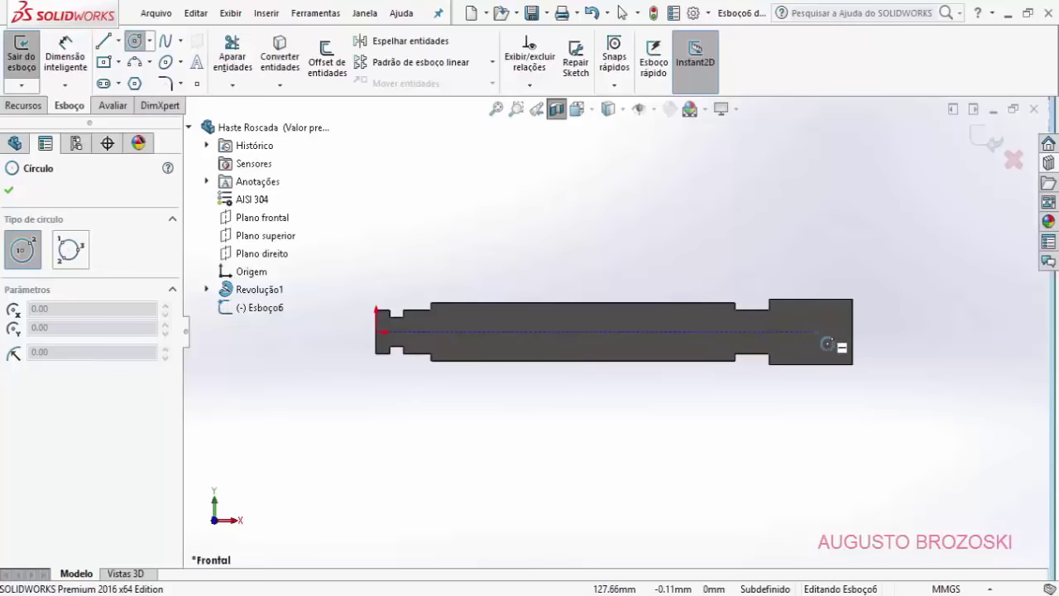
left_click(818, 331)
left_click(848, 335)
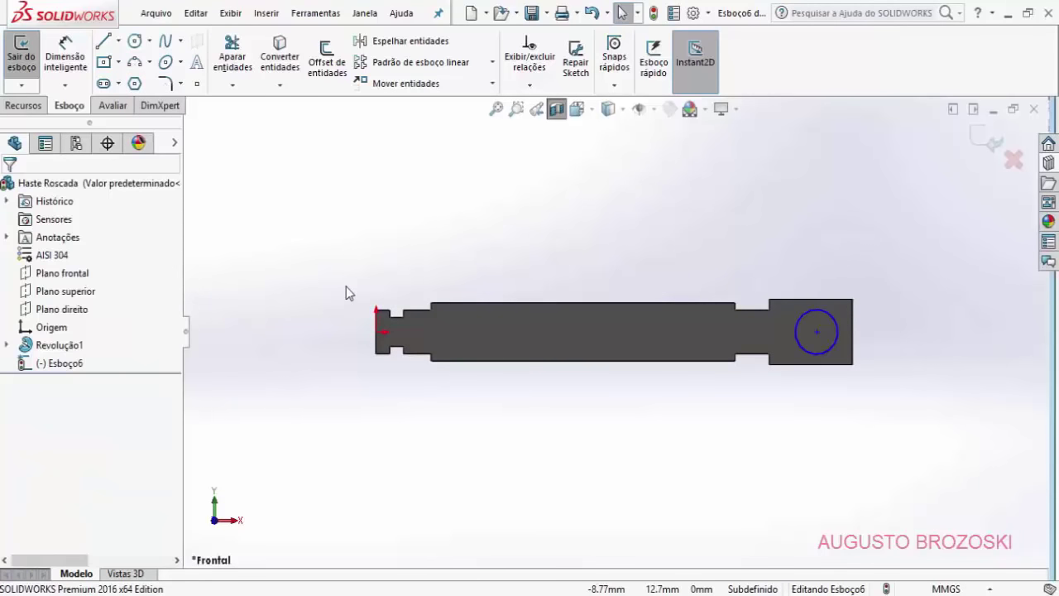
Step: Dimension the circle as Ø6, with its centre 12 mm from the shaft's right end
right_click_drag(345, 286, 347, 235)
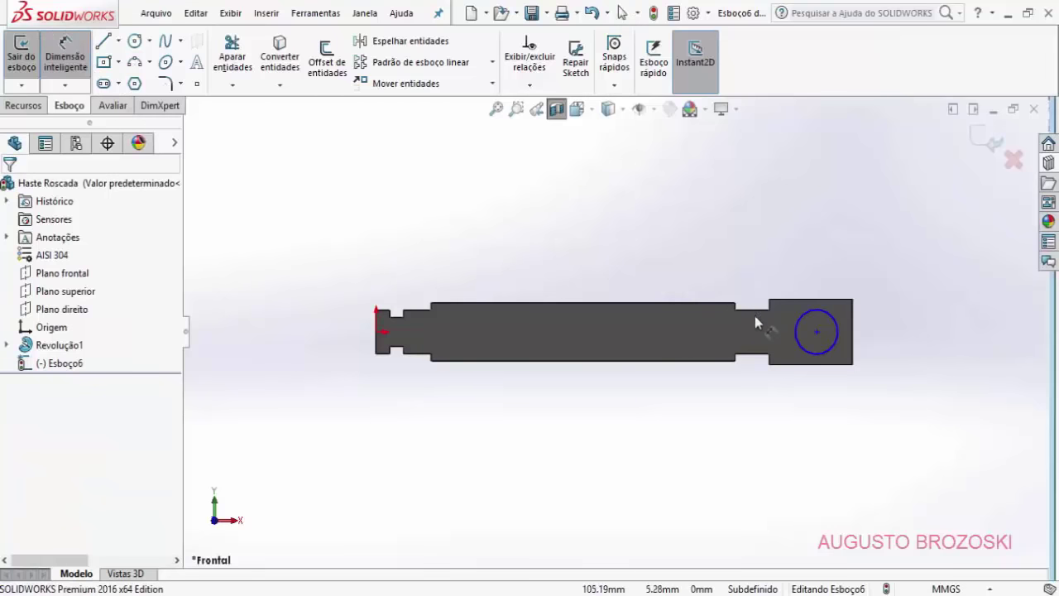
left_click(803, 316)
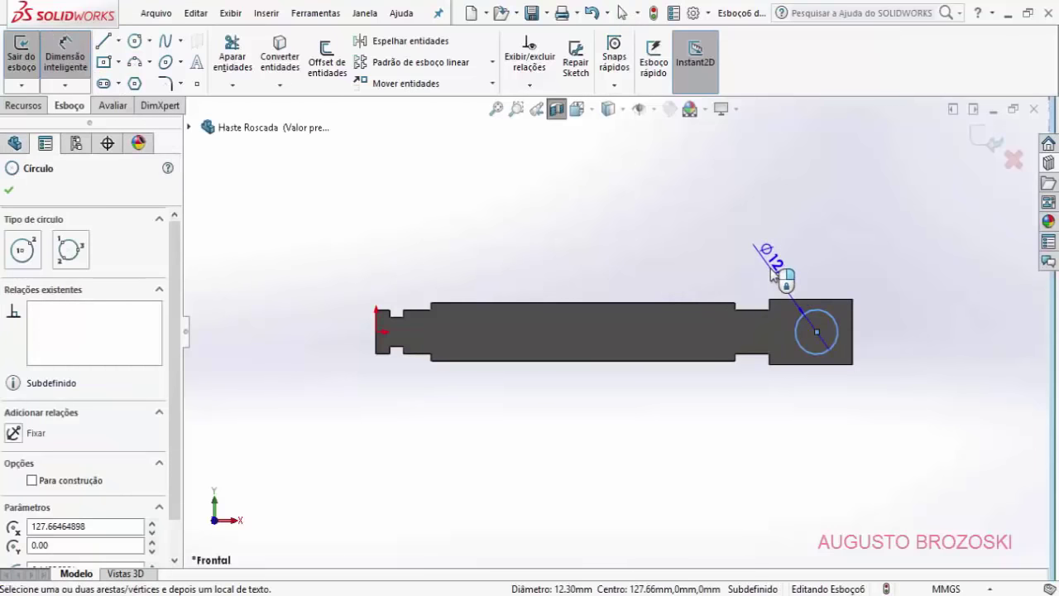
left_click(772, 272)
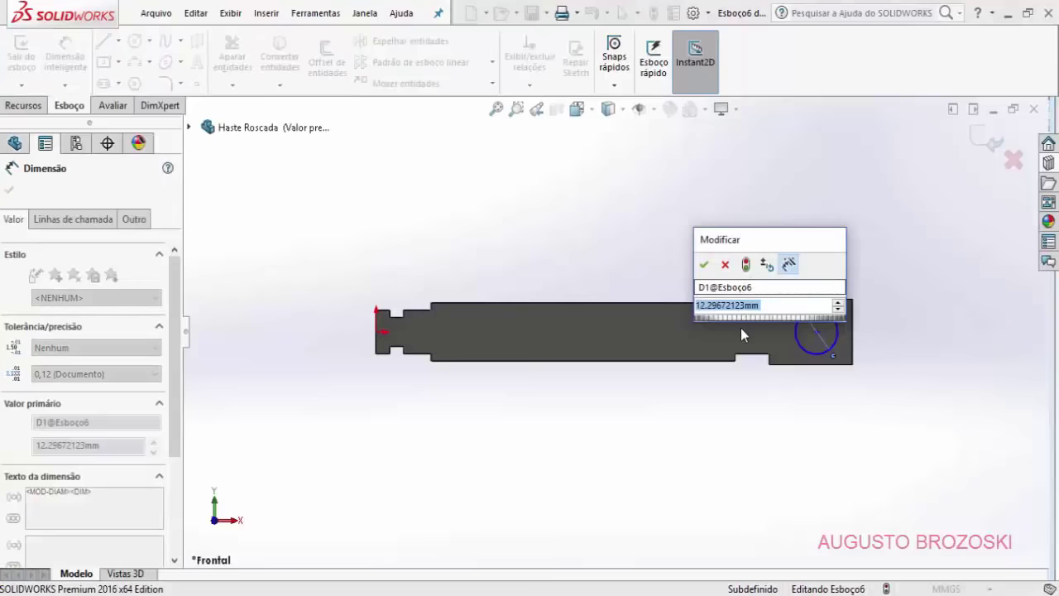
type("6")
key("Return")
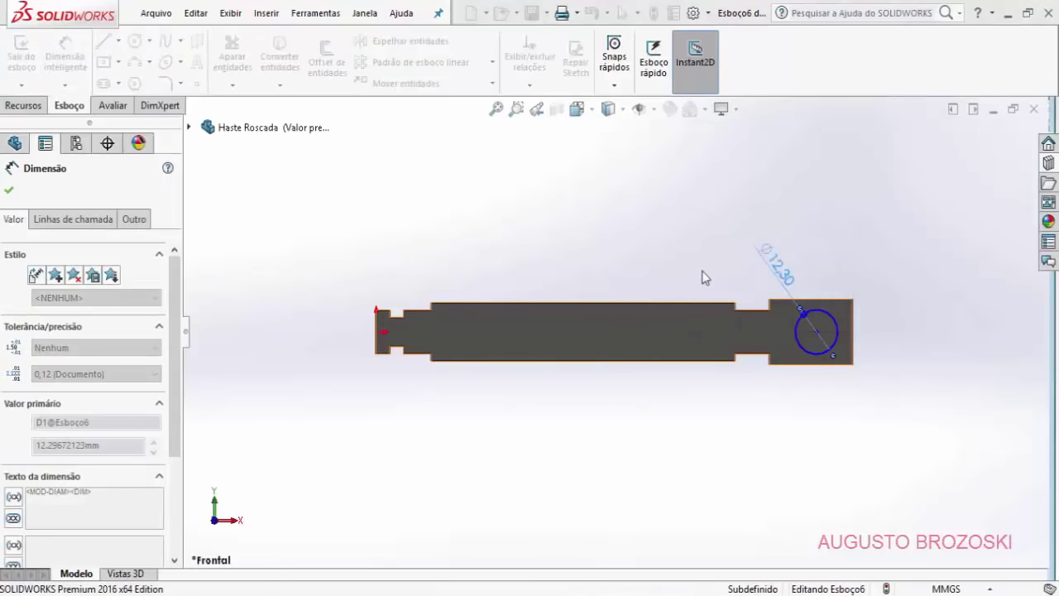
left_click(876, 325)
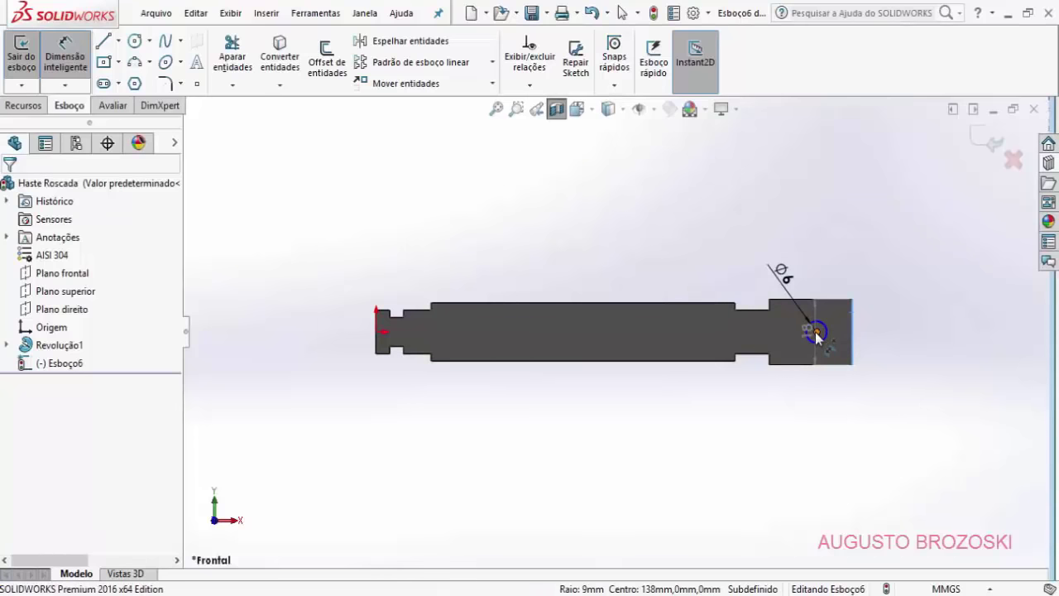
left_click(817, 330)
left_click(852, 332)
left_click(830, 233)
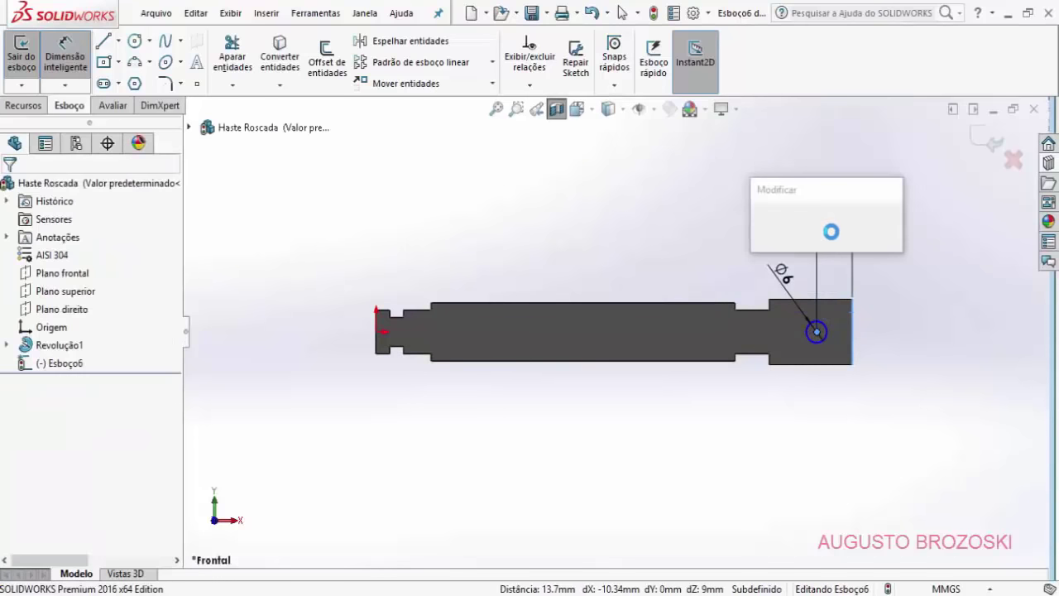
type("12")
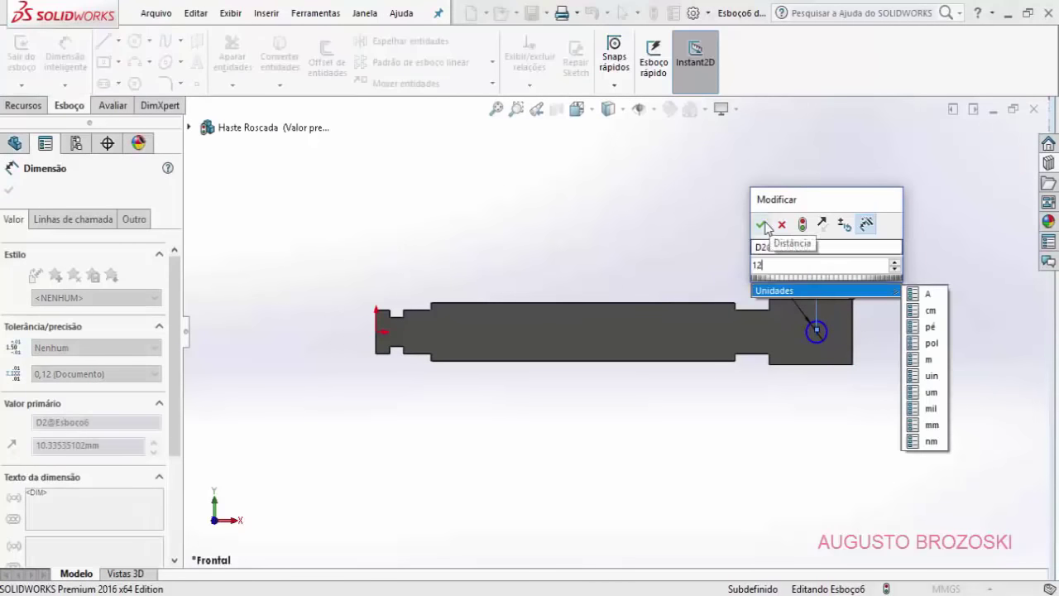
left_click(761, 225)
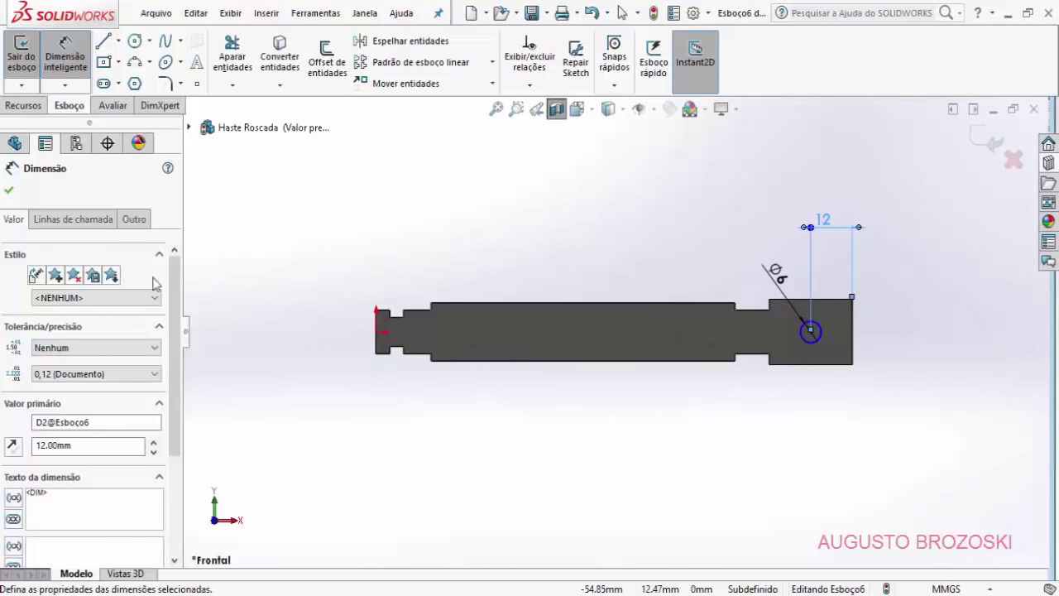
left_click(10, 191)
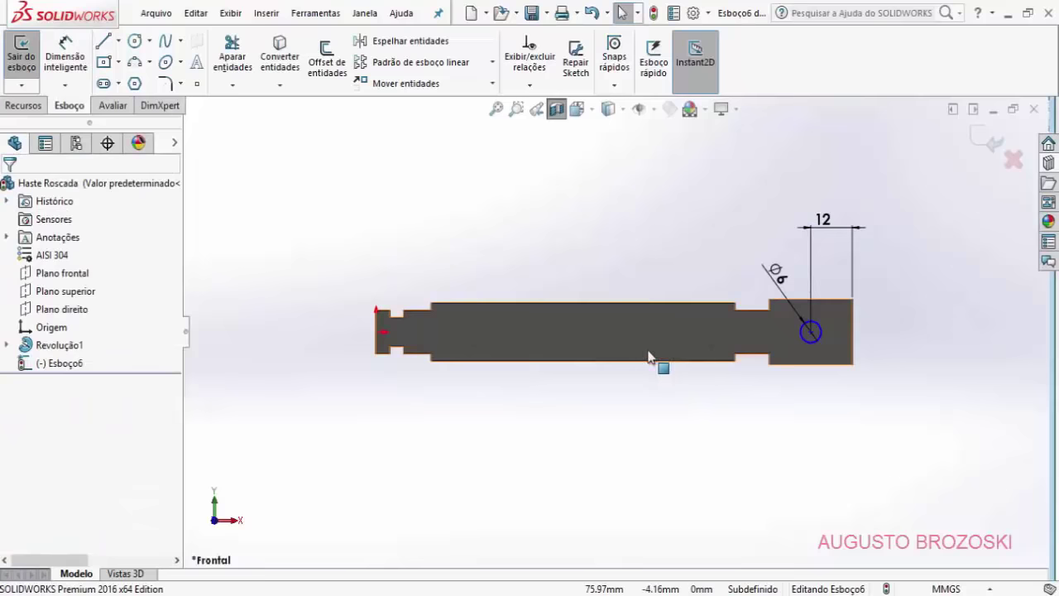
Step: Align the circle centre horizontally with the origin and exit the sketch
left_click(810, 332)
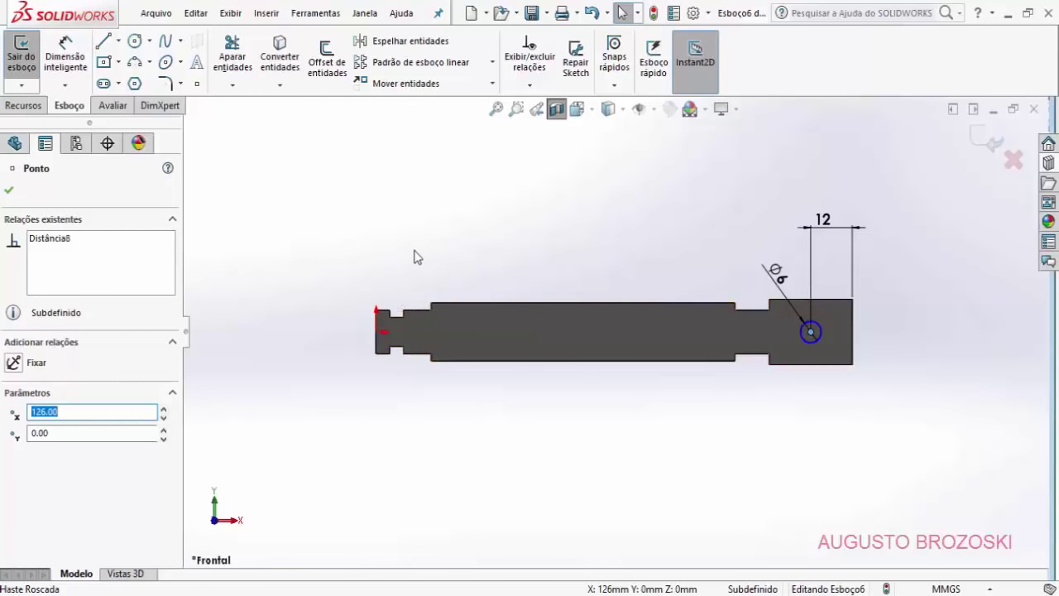
left_click(377, 332, "ctrl")
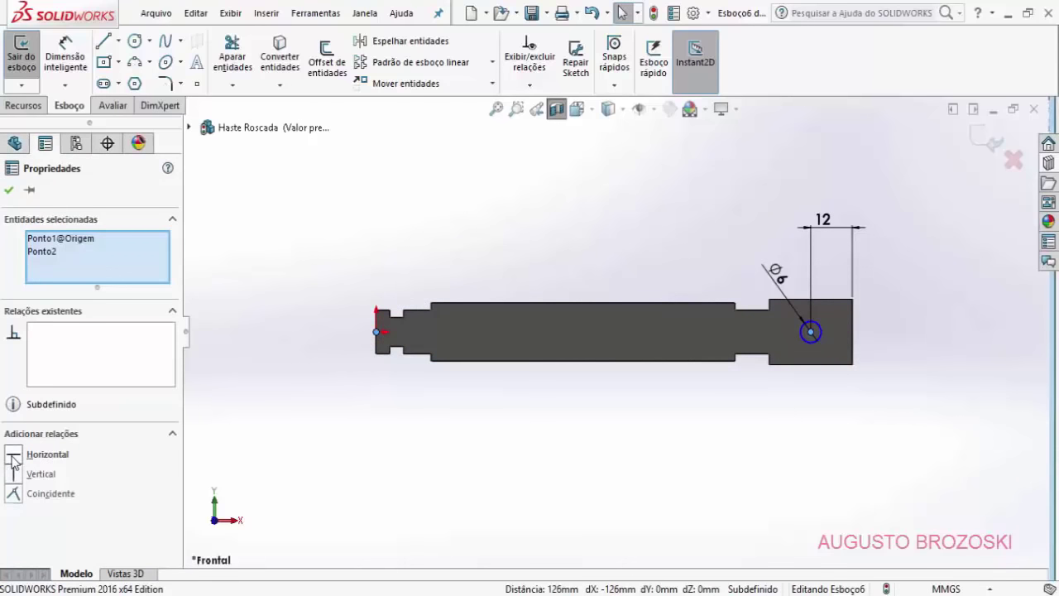
left_click(45, 454)
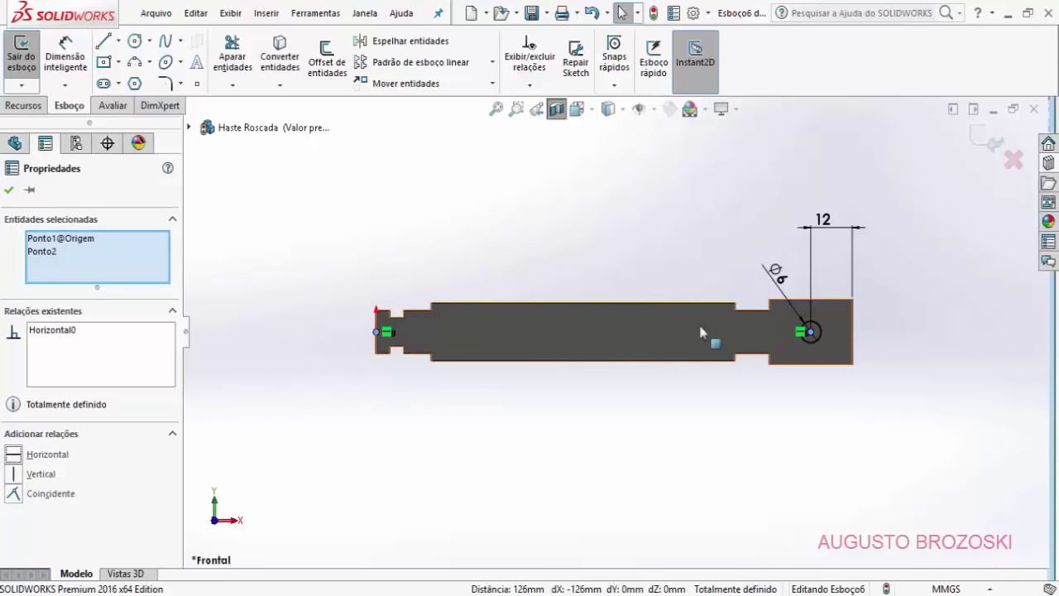
left_click(10, 189)
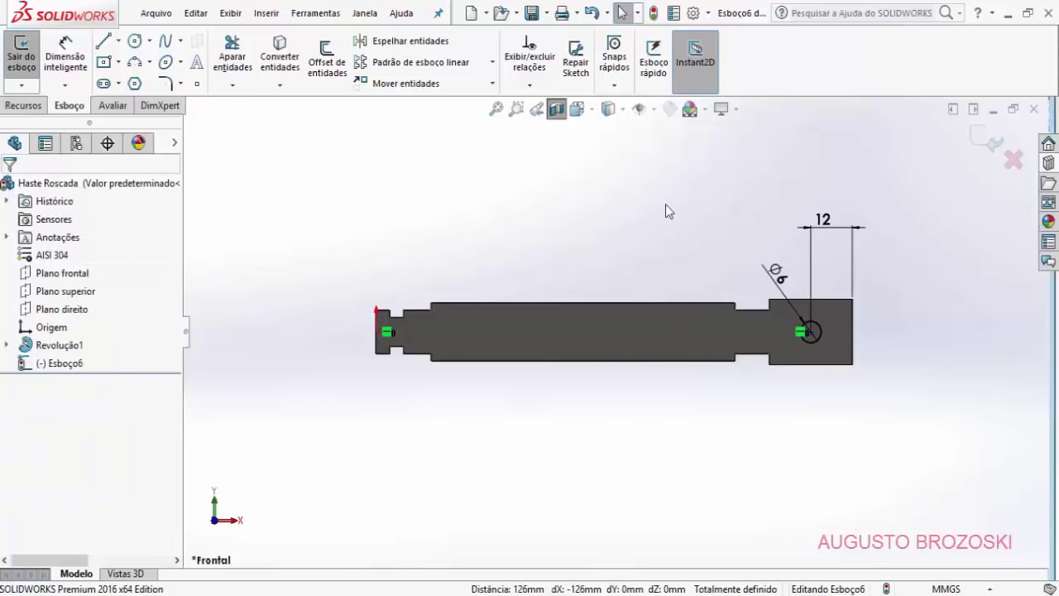
left_click(983, 141)
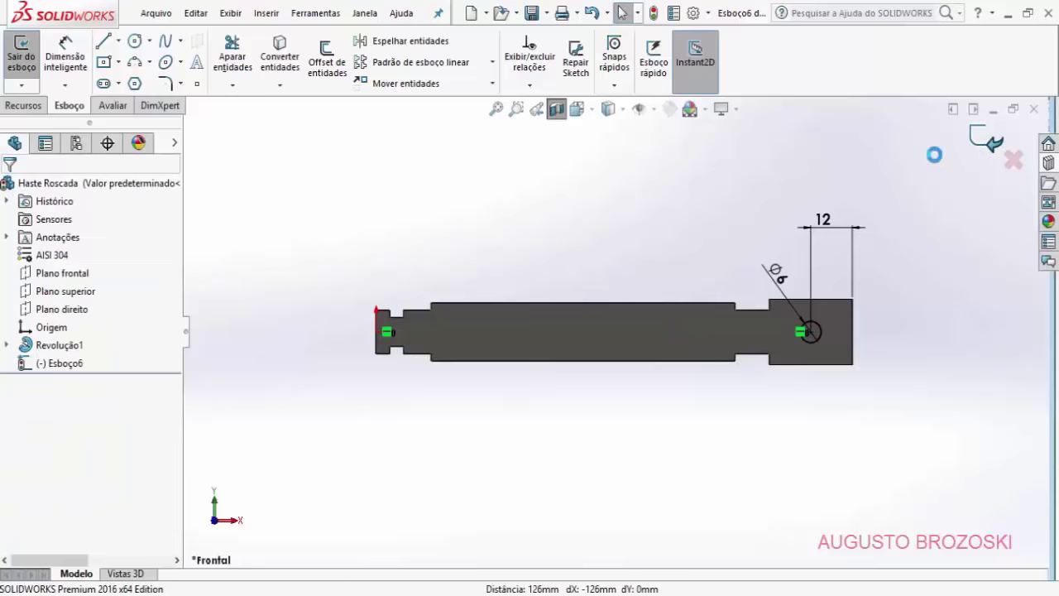
Step: In isometric view, extrude-cut Esboço6 Through All in both directions for the Ø6 hole
left_click(546, 133)
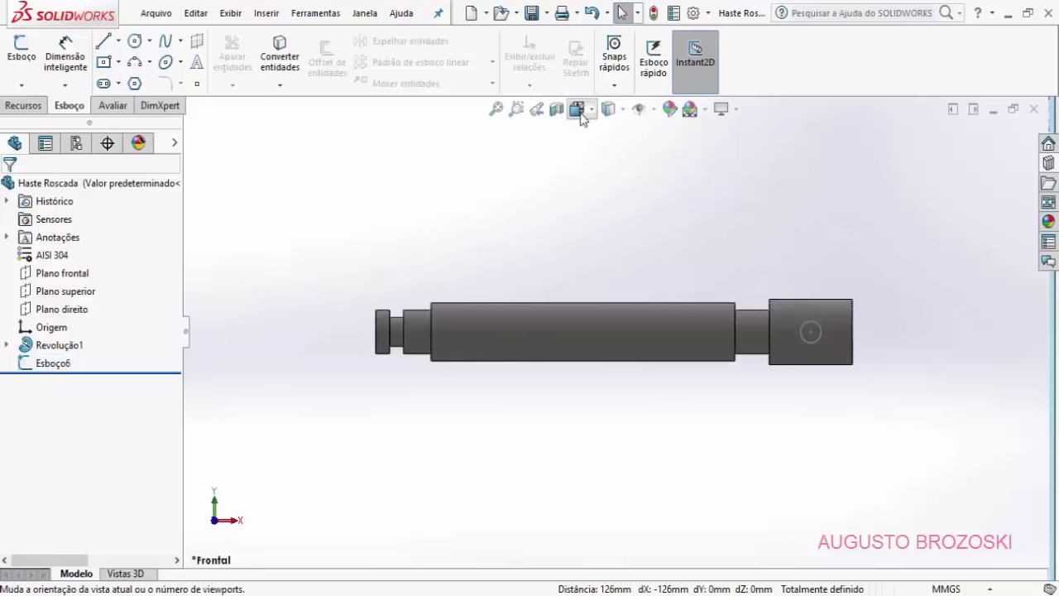
left_click(578, 111)
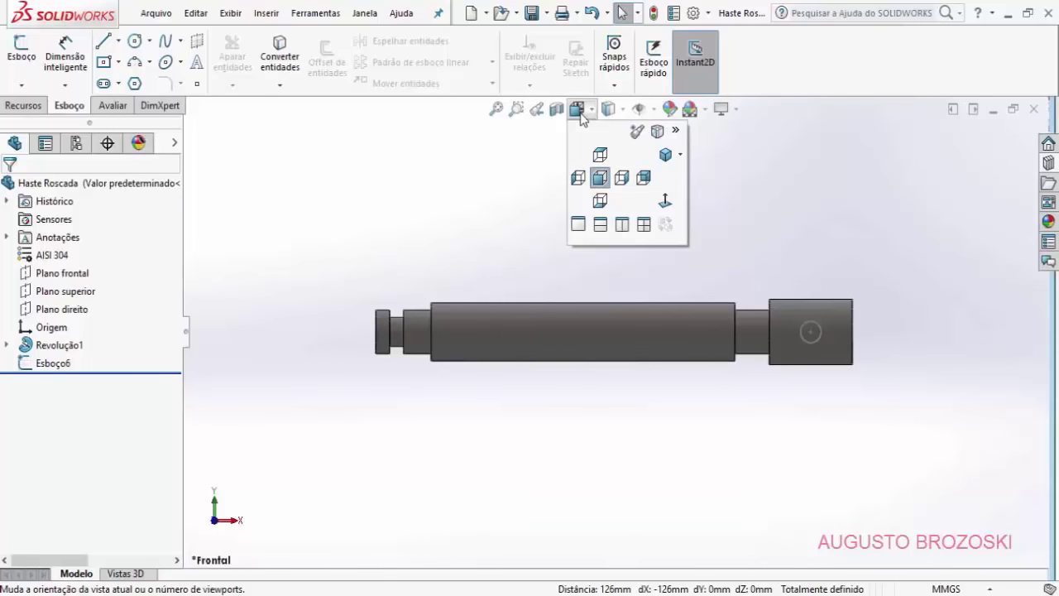
left_click(666, 155)
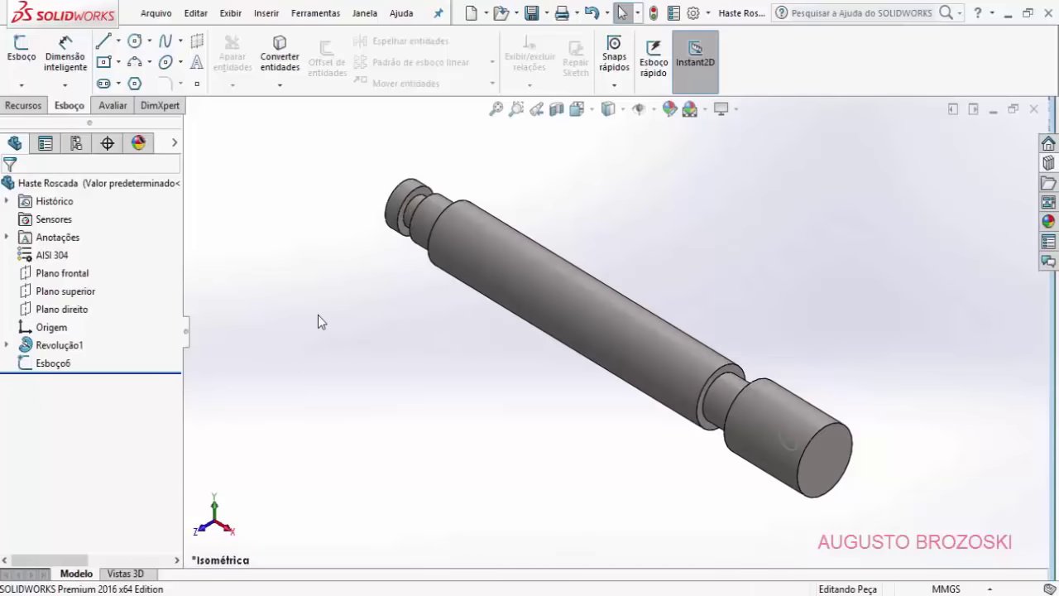
left_click(24, 105)
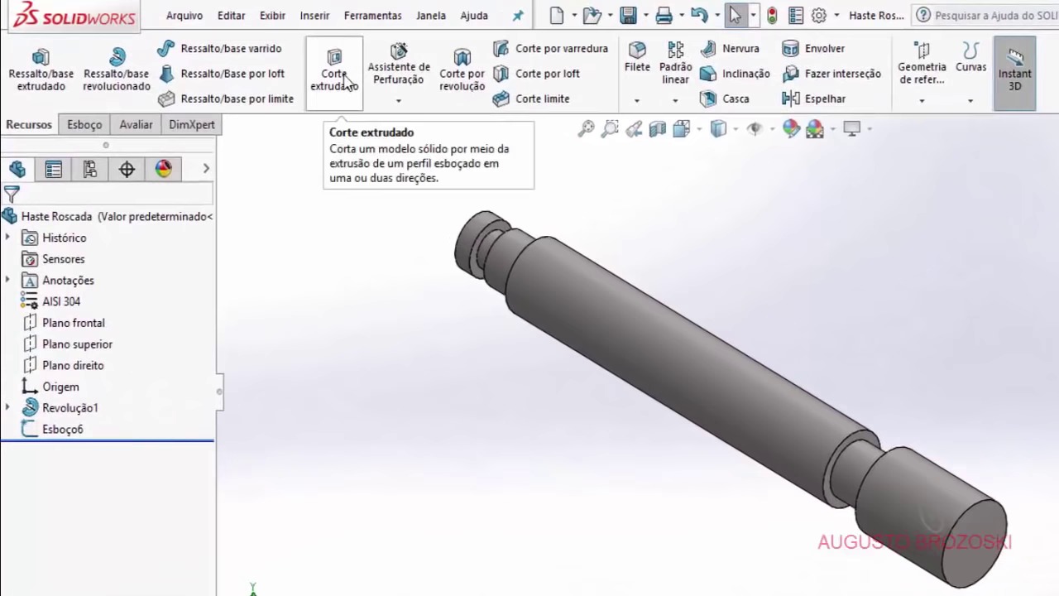
left_click(346, 81)
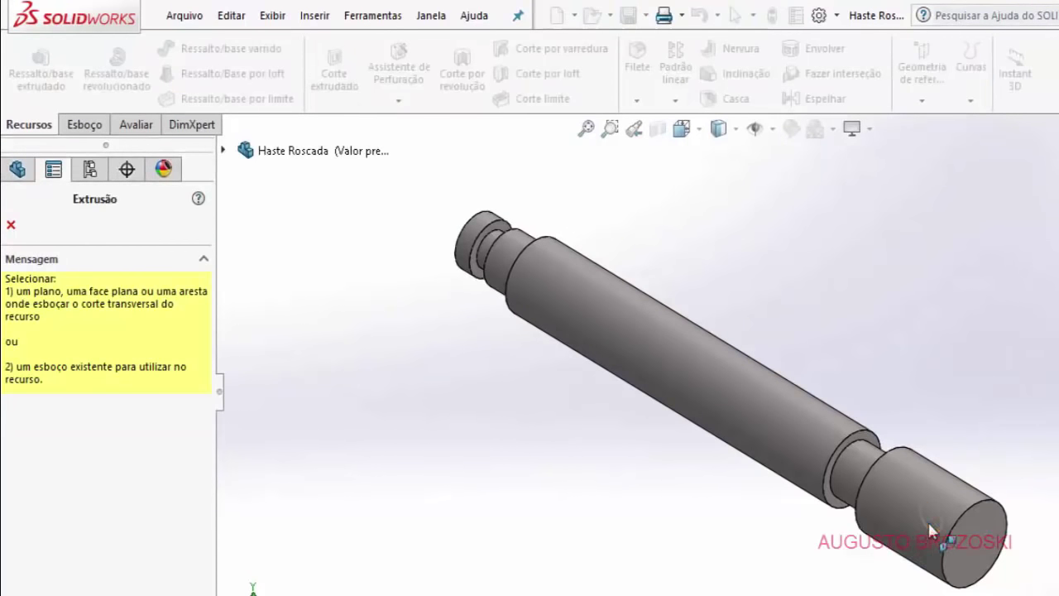
left_click(225, 152)
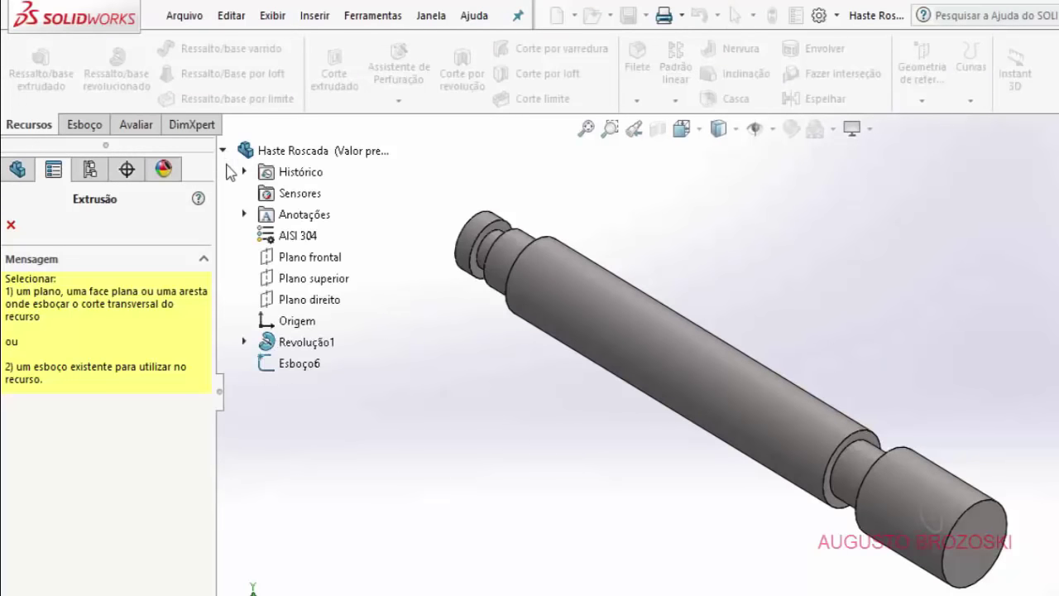
left_click(299, 370)
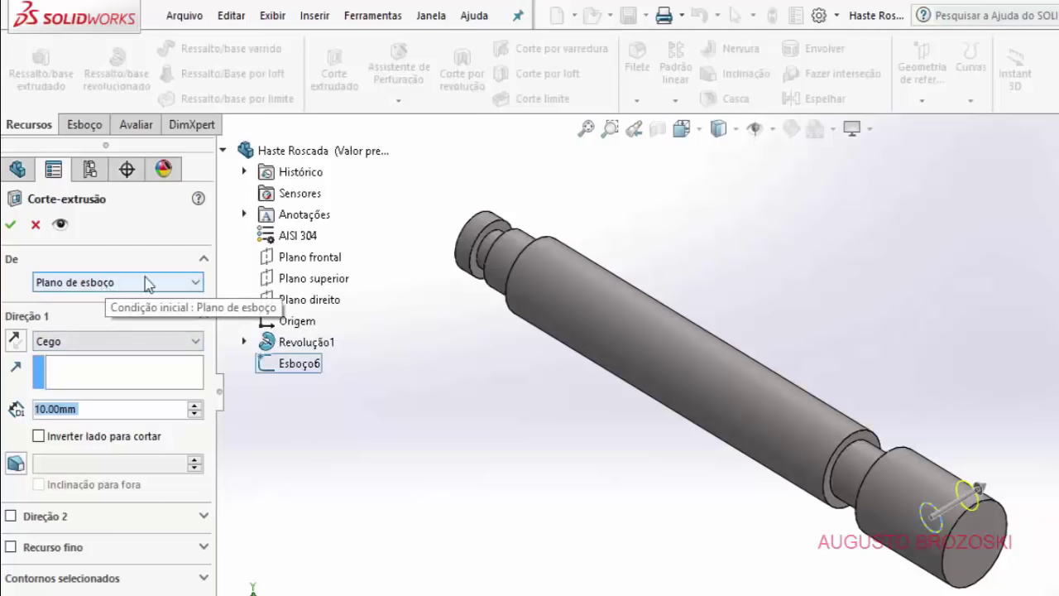
left_click(82, 342)
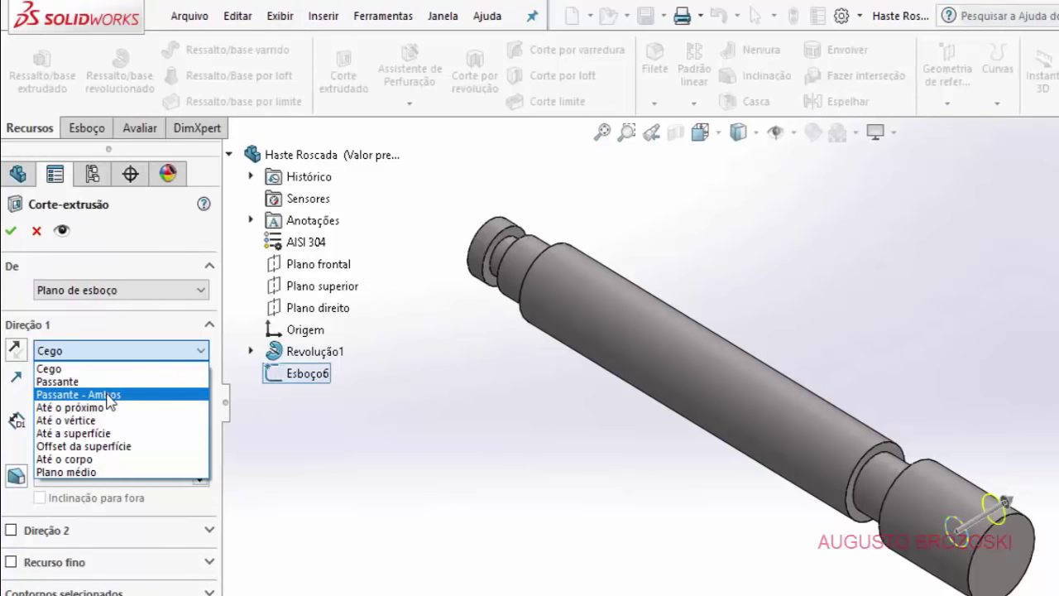
left_click(111, 394)
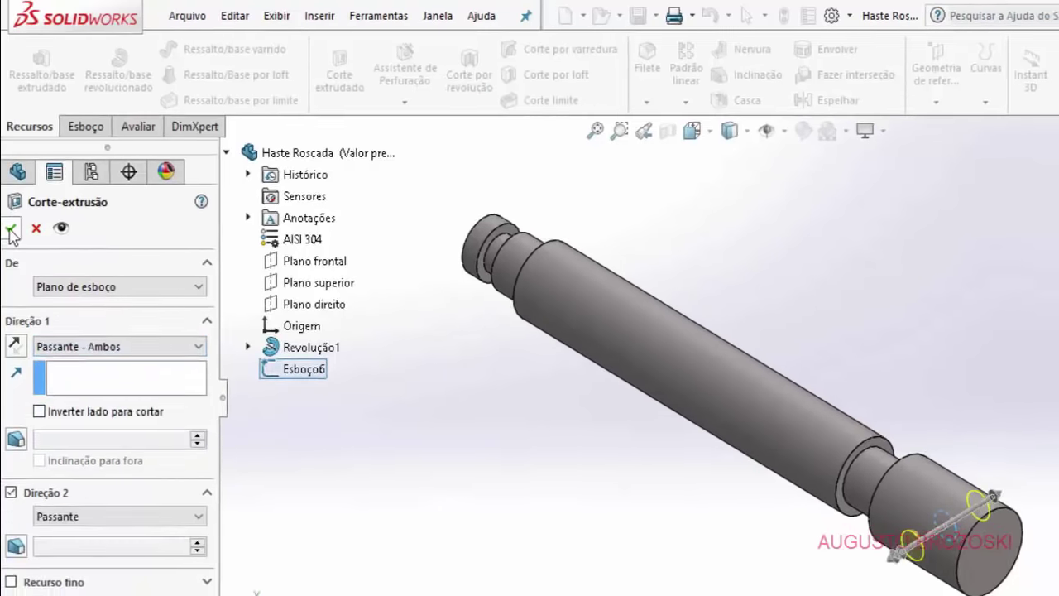
left_click(11, 235)
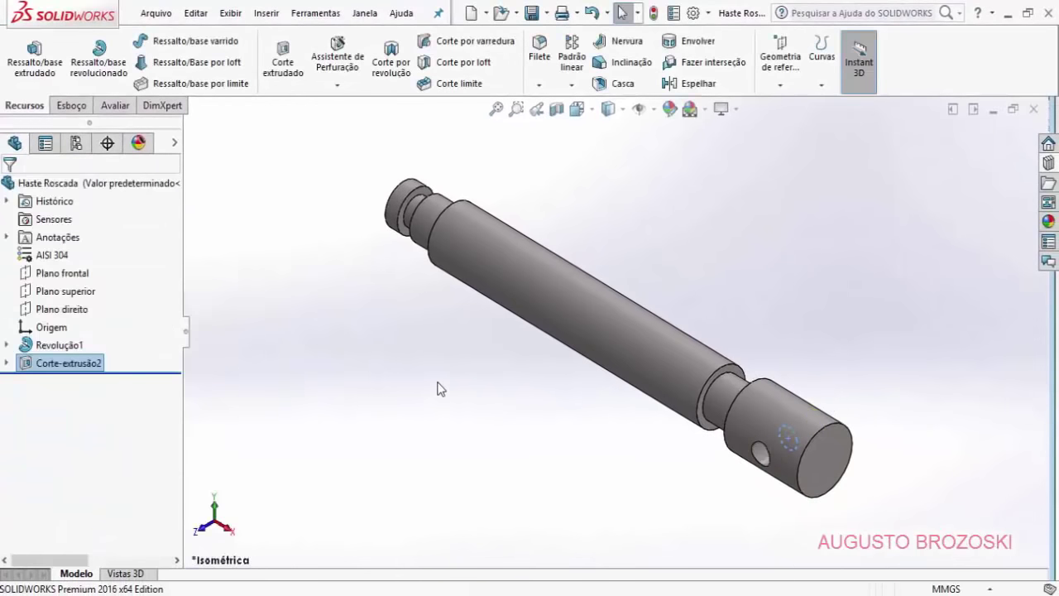
Step: Add an M16x2.0 cosmetic thread from the shaft's circular edge, ending Até o próximo
left_click(417, 380)
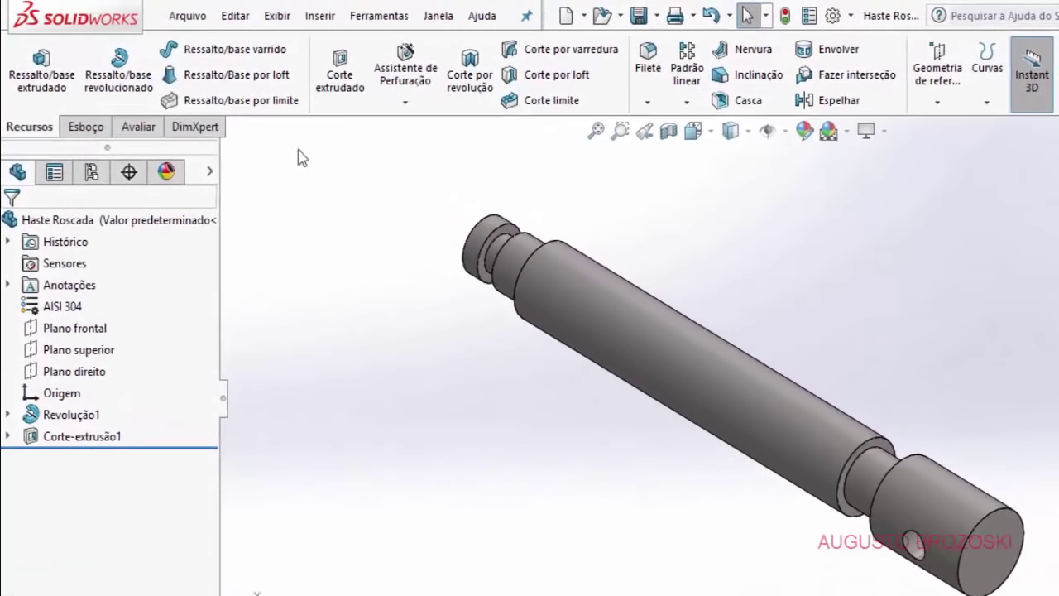
left_click(328, 18)
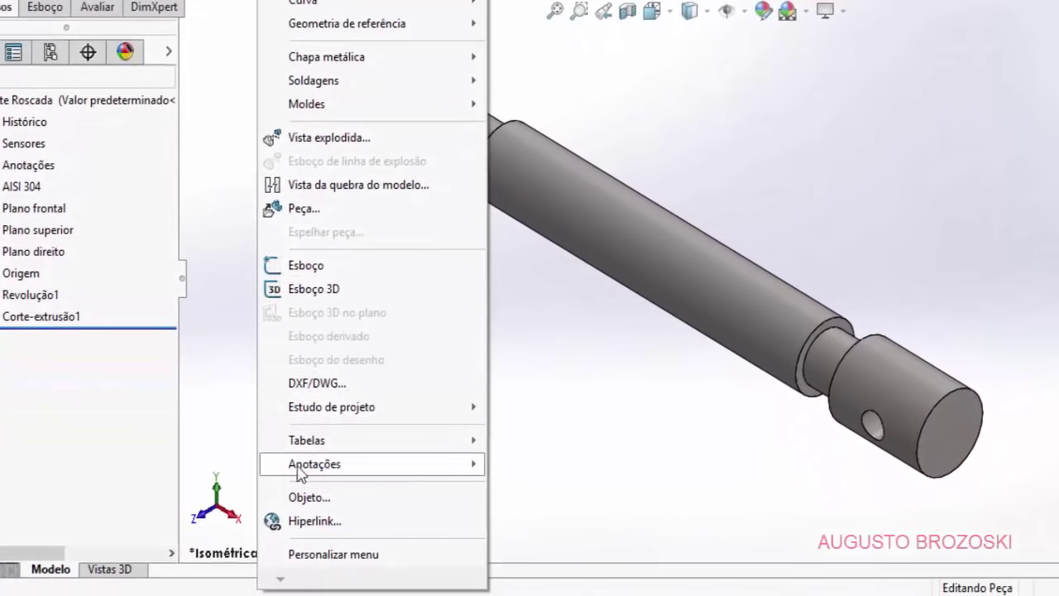
mouse_move(378, 572)
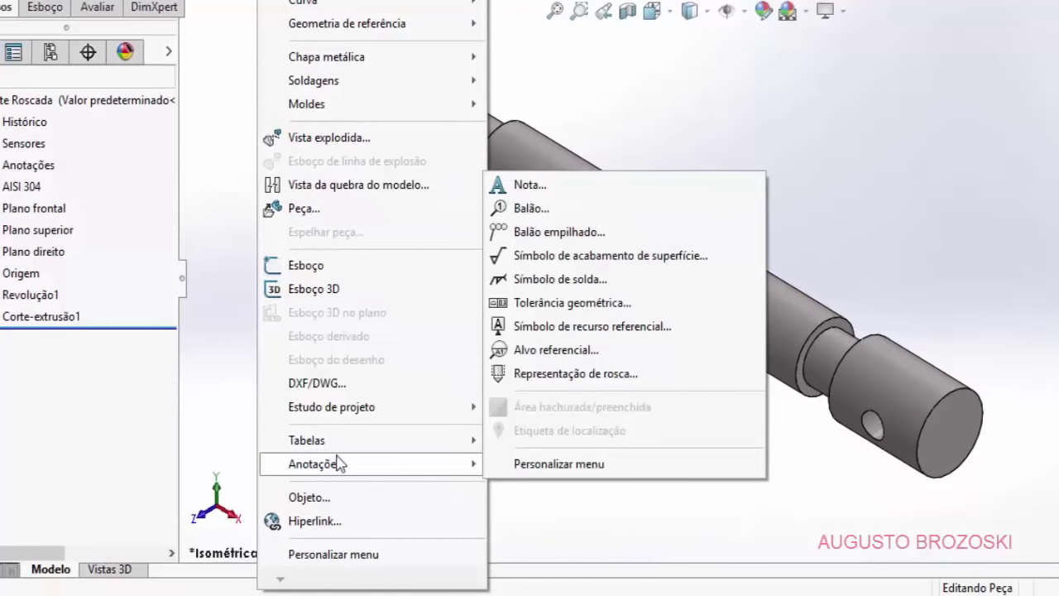
left_click(568, 375)
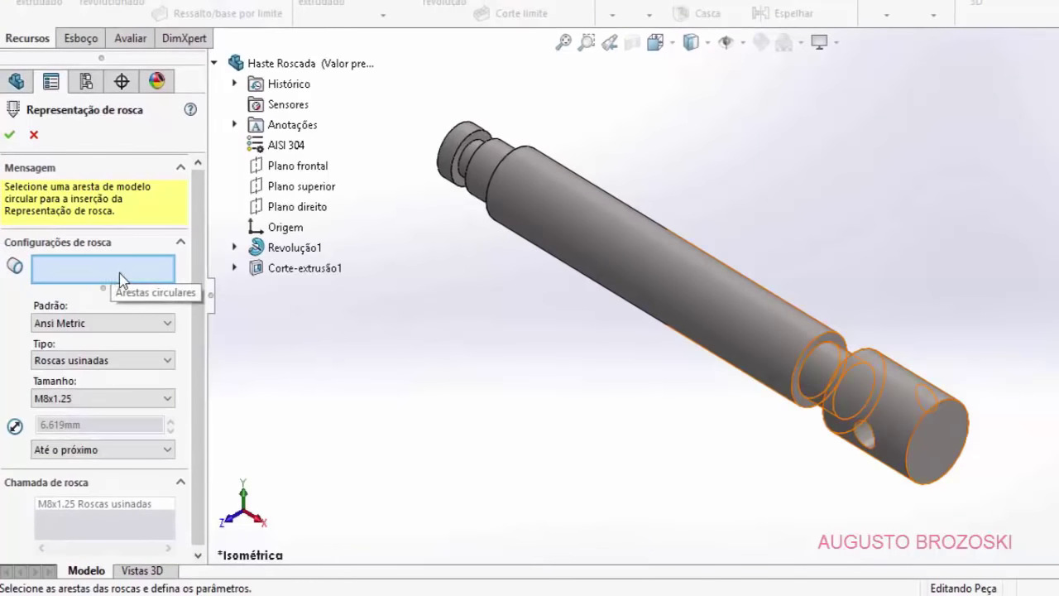
left_click(493, 225)
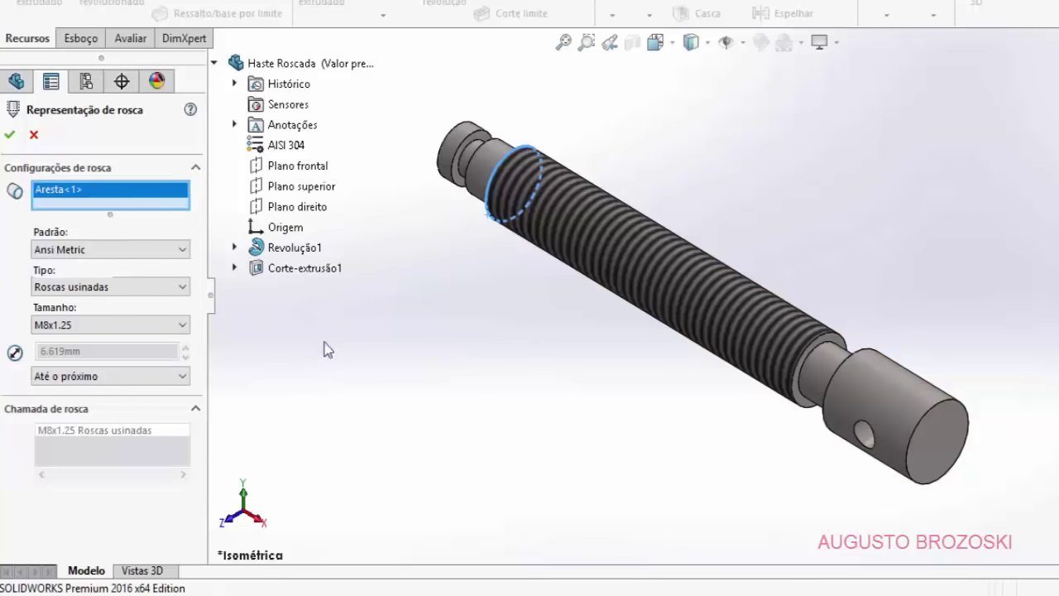
left_click(119, 331)
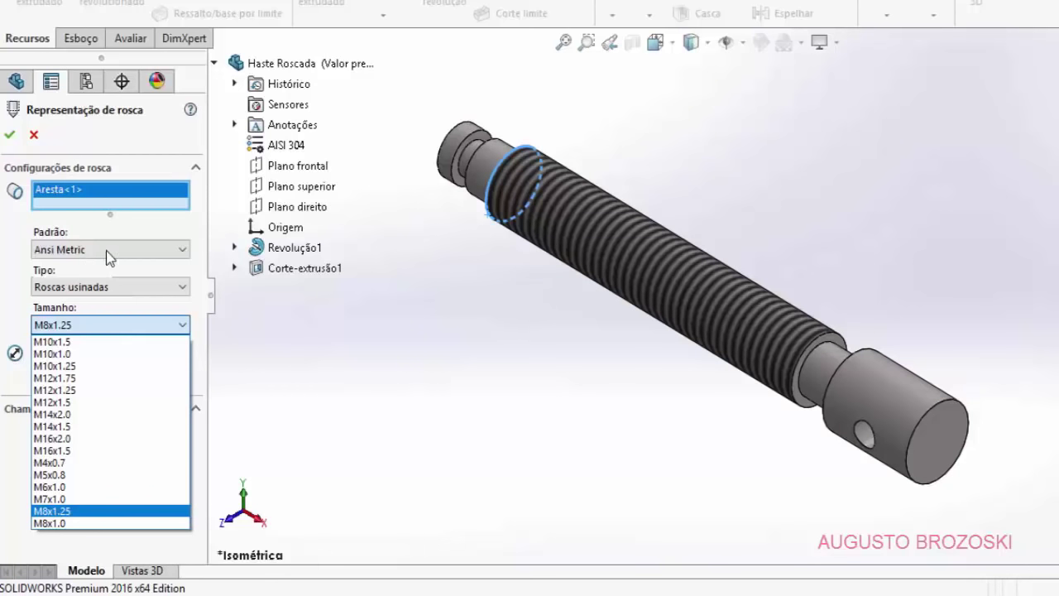
left_click(100, 439)
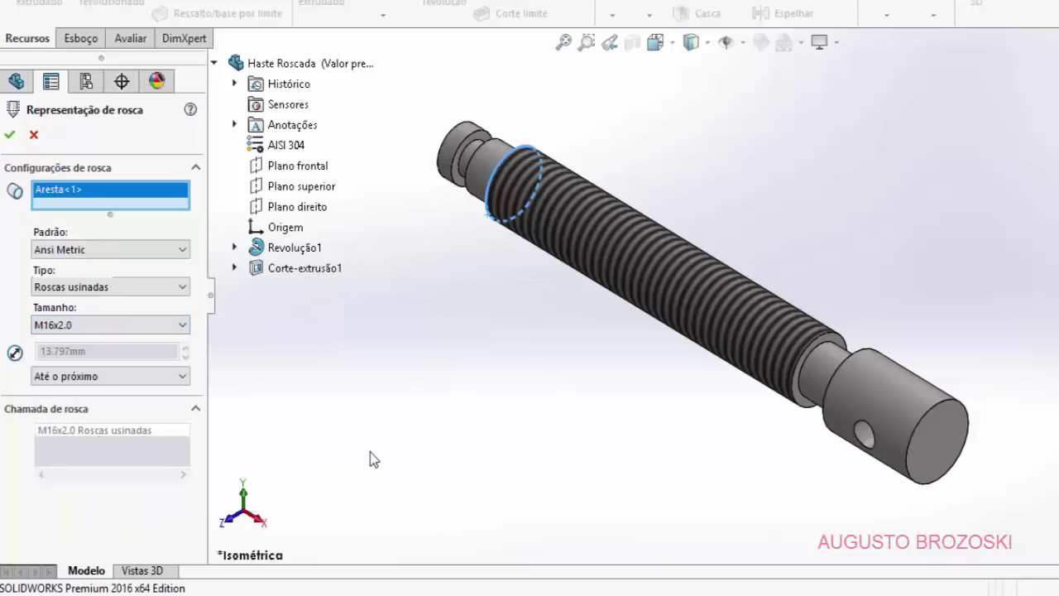
left_click(108, 379)
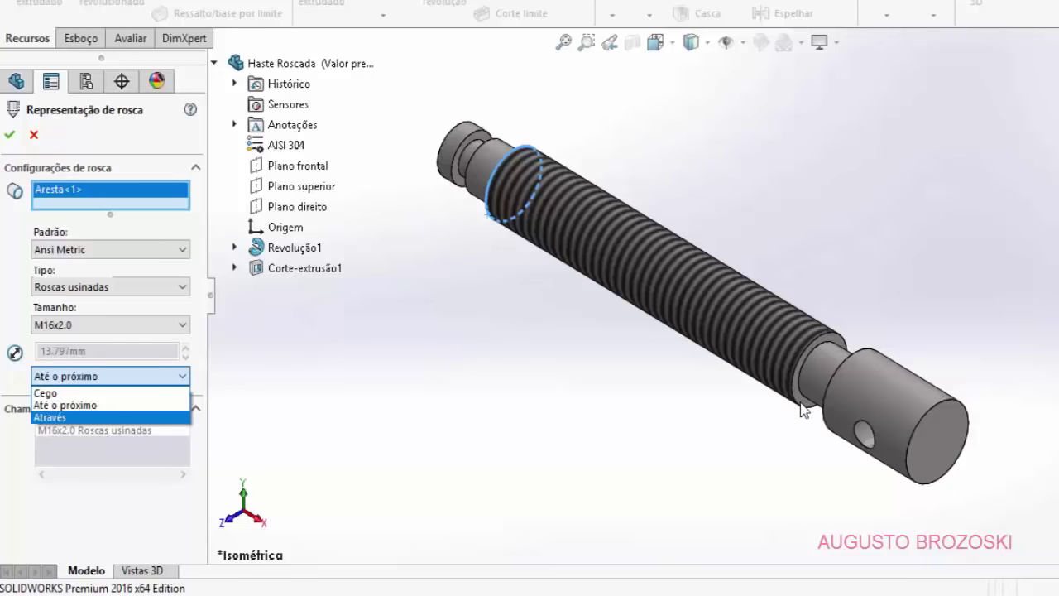
left_click(14, 137)
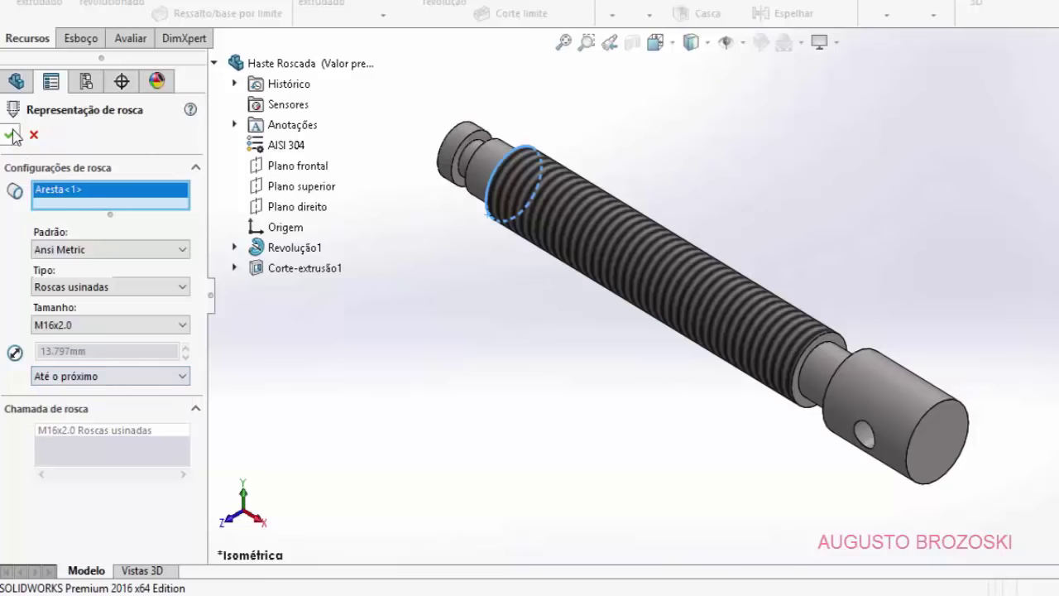
left_click(9, 134)
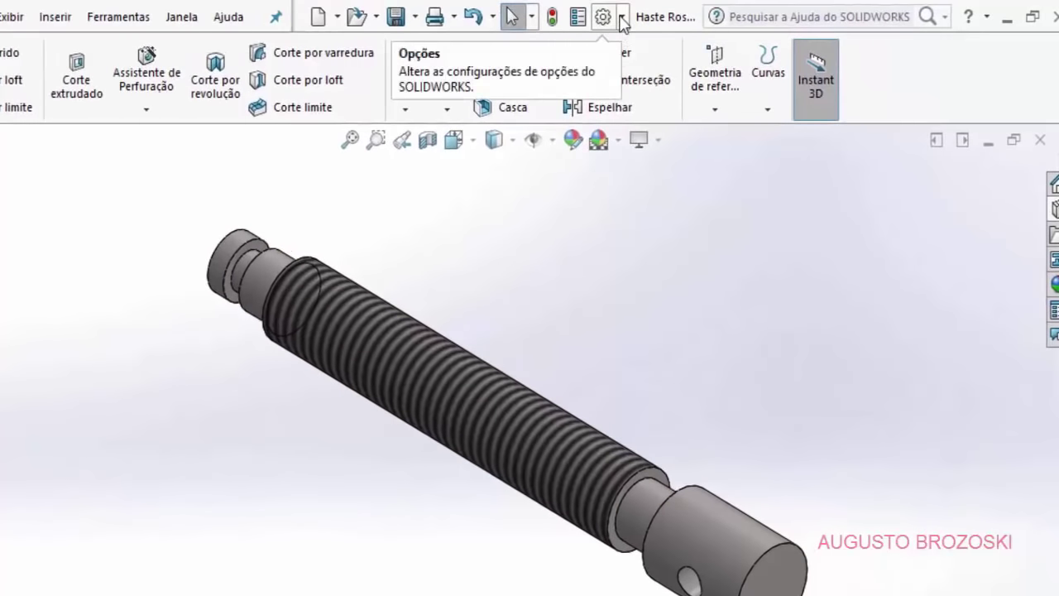
left_click(602, 17)
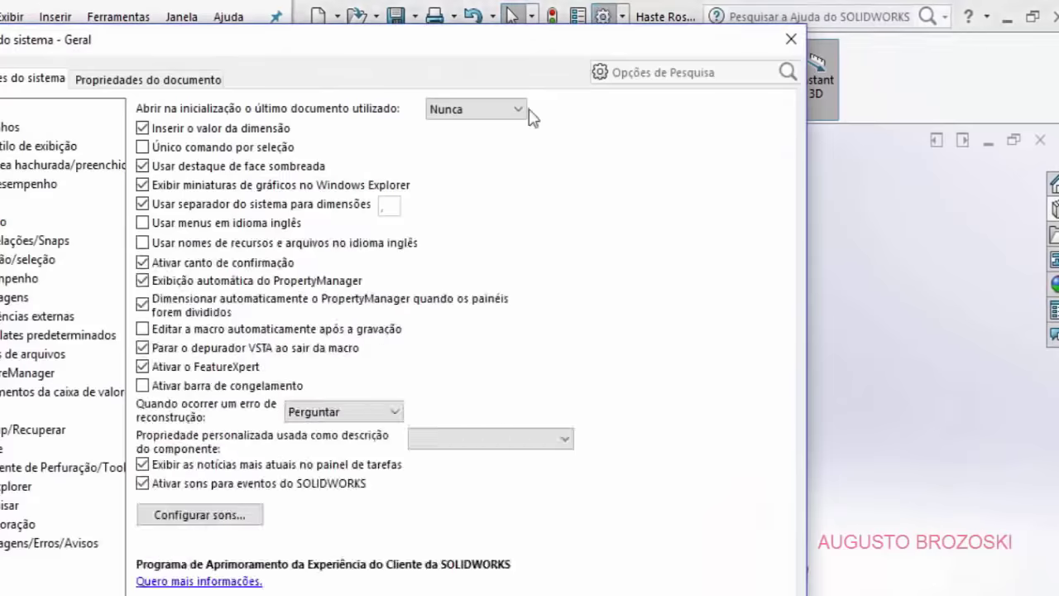
left_click(296, 83)
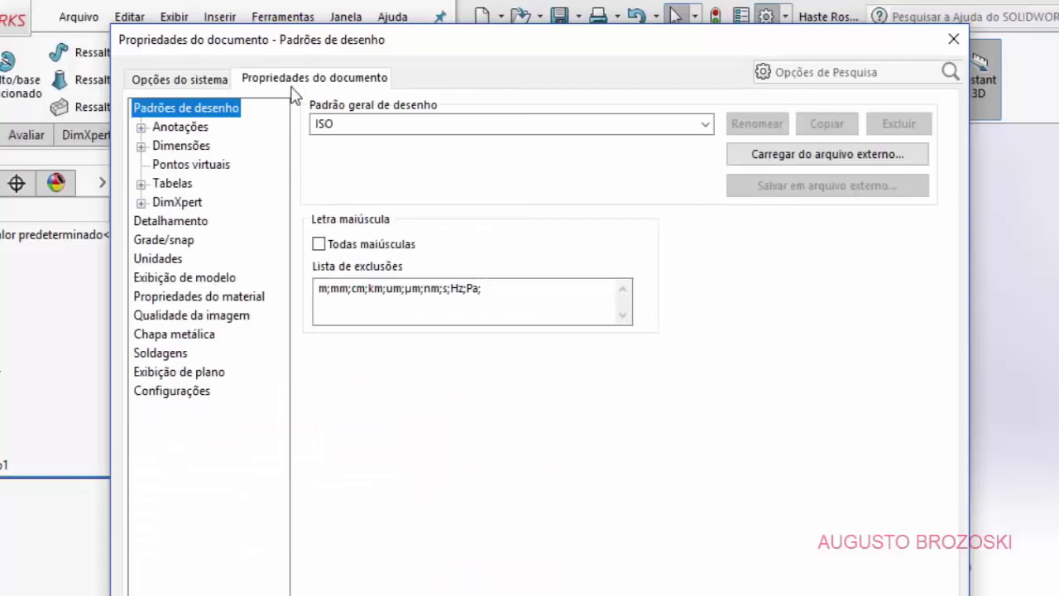
left_click(193, 225)
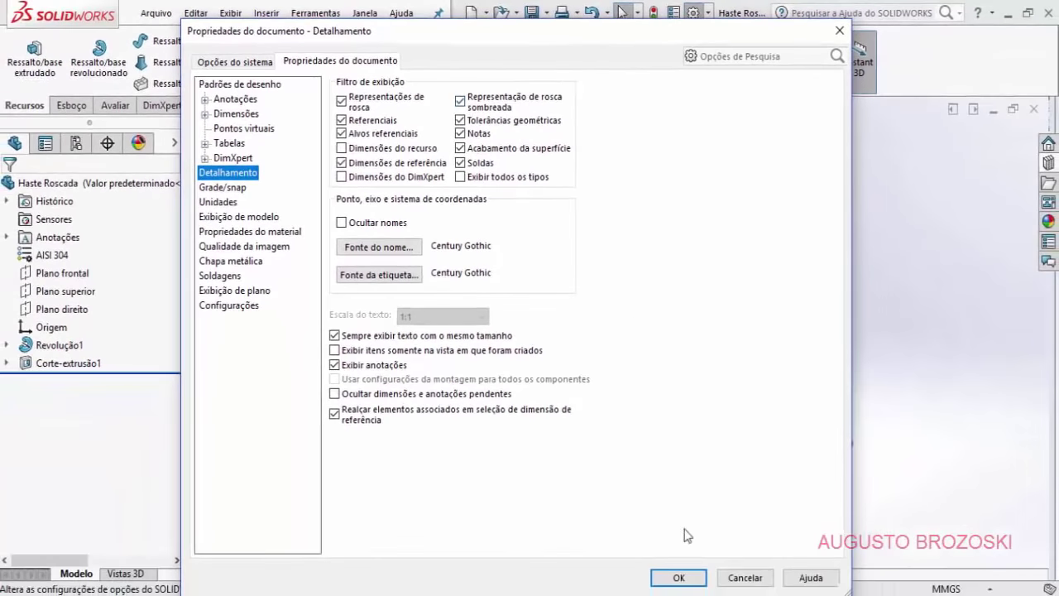
left_click(678, 578)
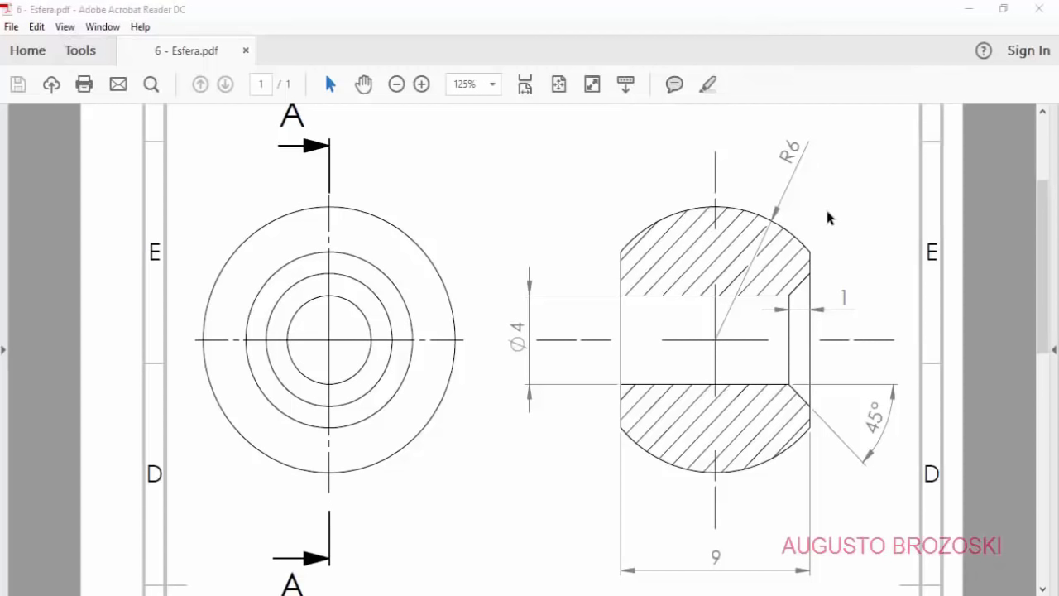
Step: Minimize the 6 - Esfera.pdf drawing in Acrobat Reader
left_click(969, 9)
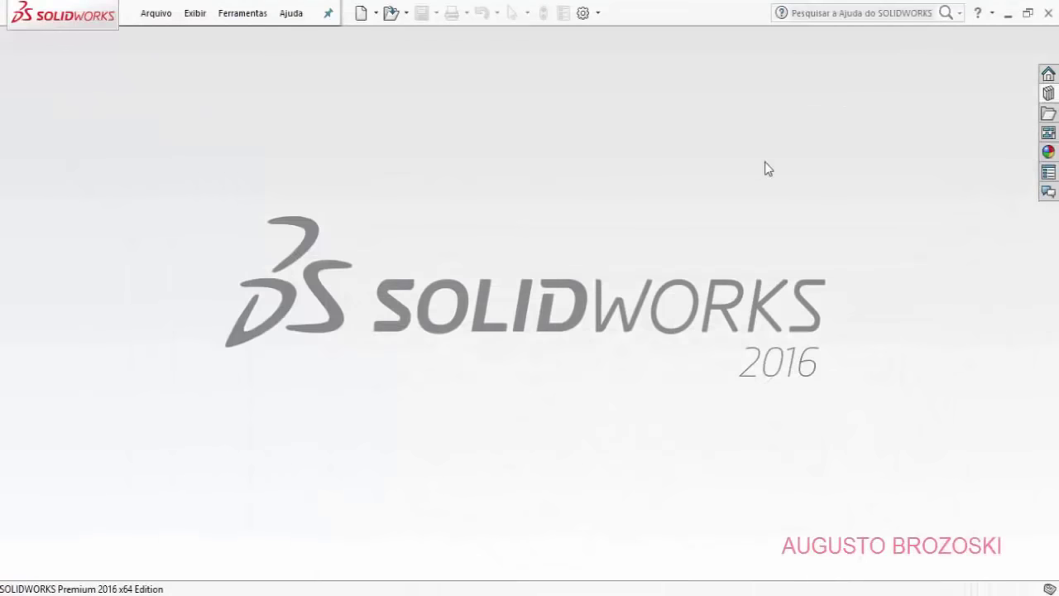
Step: Create a new part, Peça5, and start a sketch on Plano frontal
left_click(362, 13)
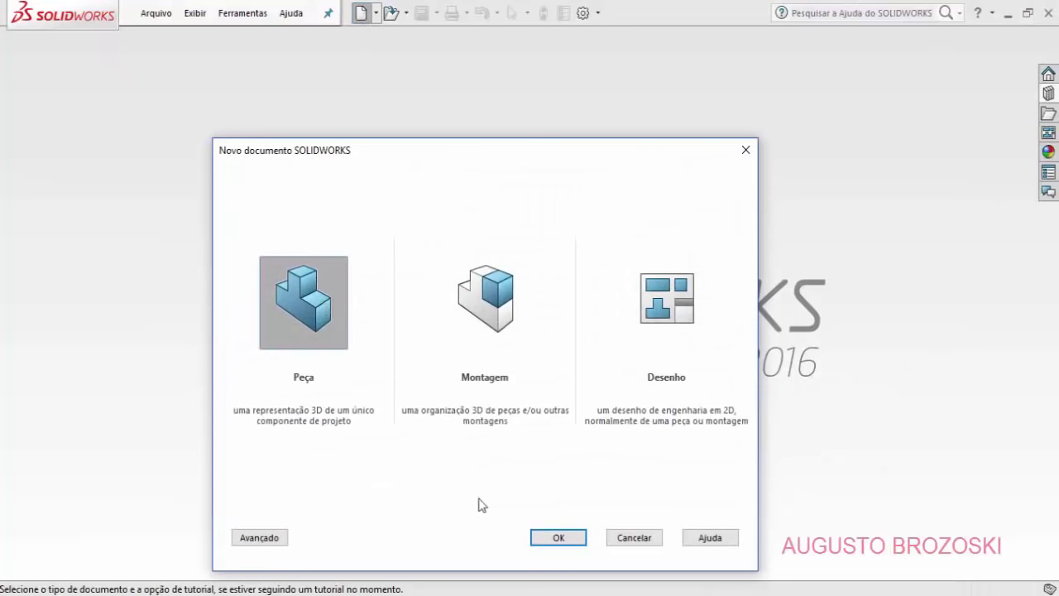
left_click(557, 538)
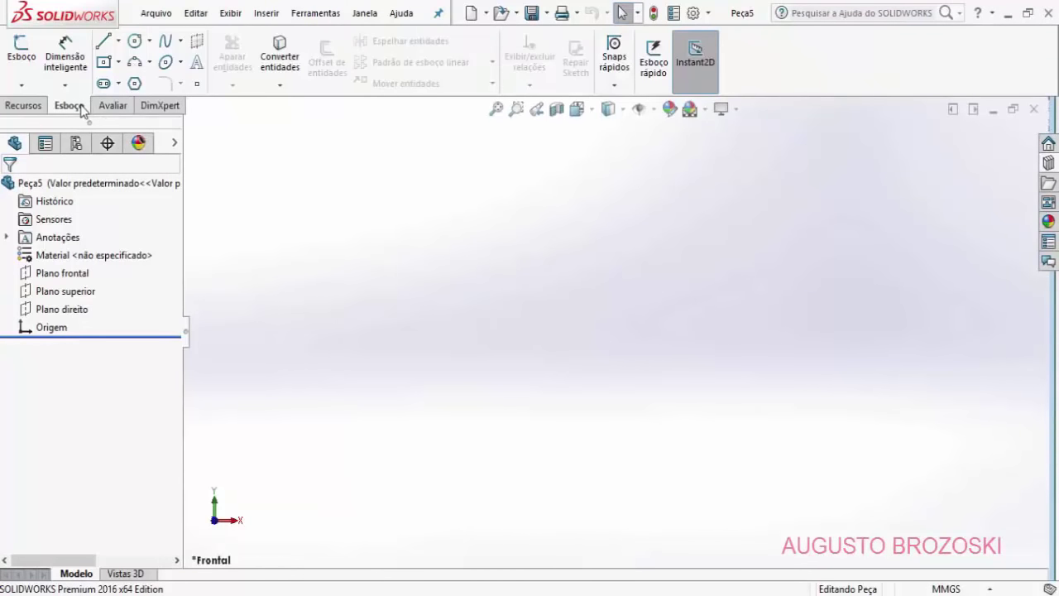
left_click(21, 49)
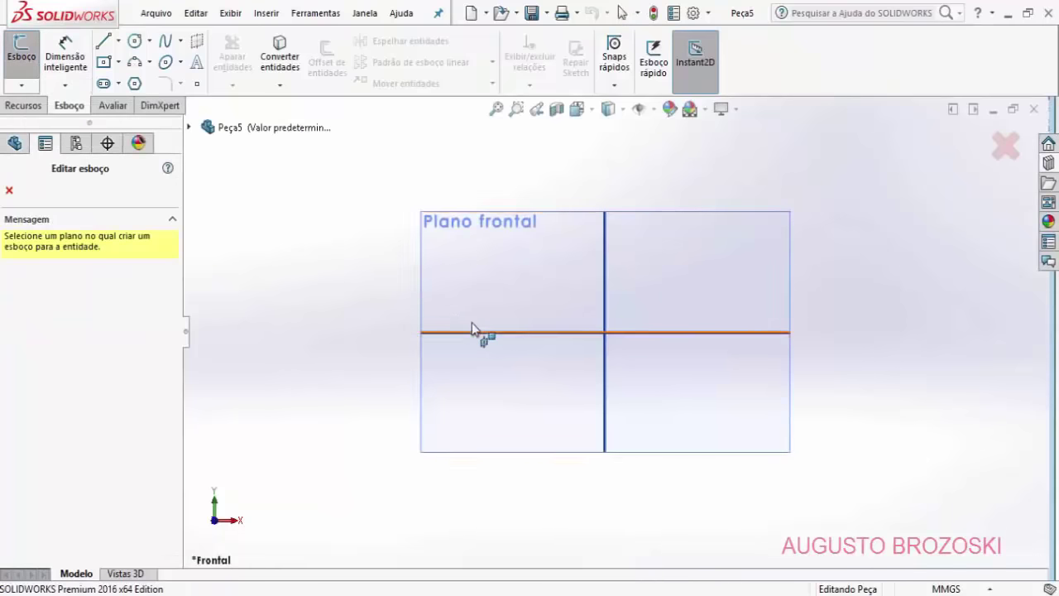
left_click(425, 240)
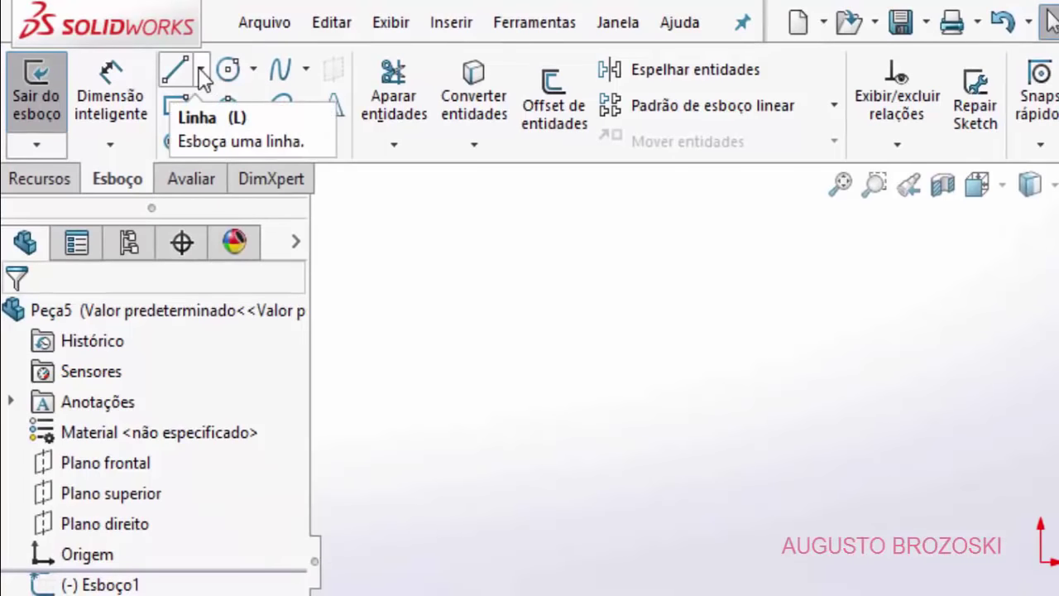
Step: Draw a horizontal centerline through the origin
left_click(202, 73)
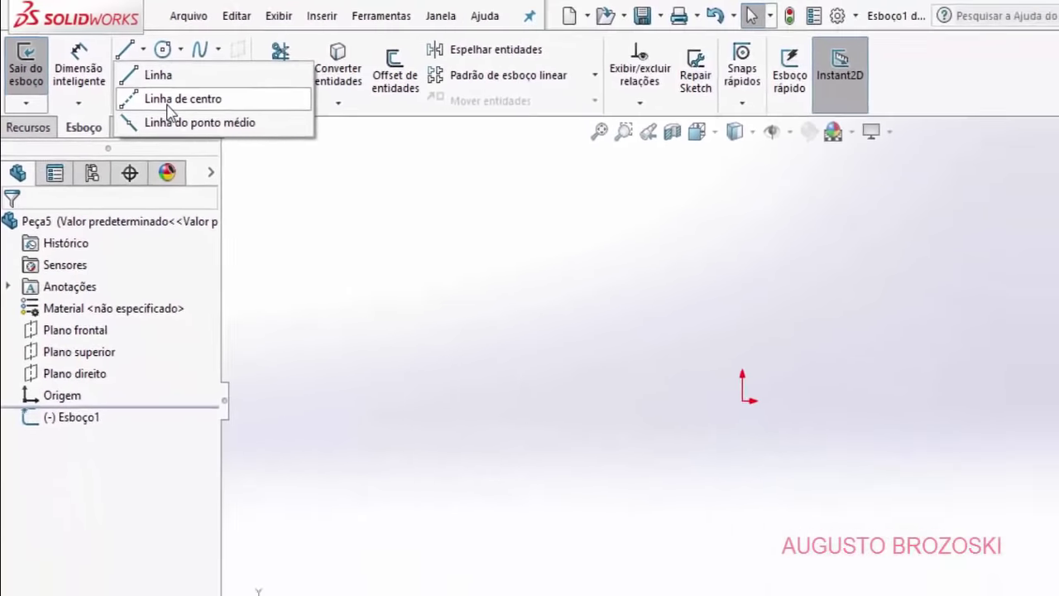
left_click(168, 105)
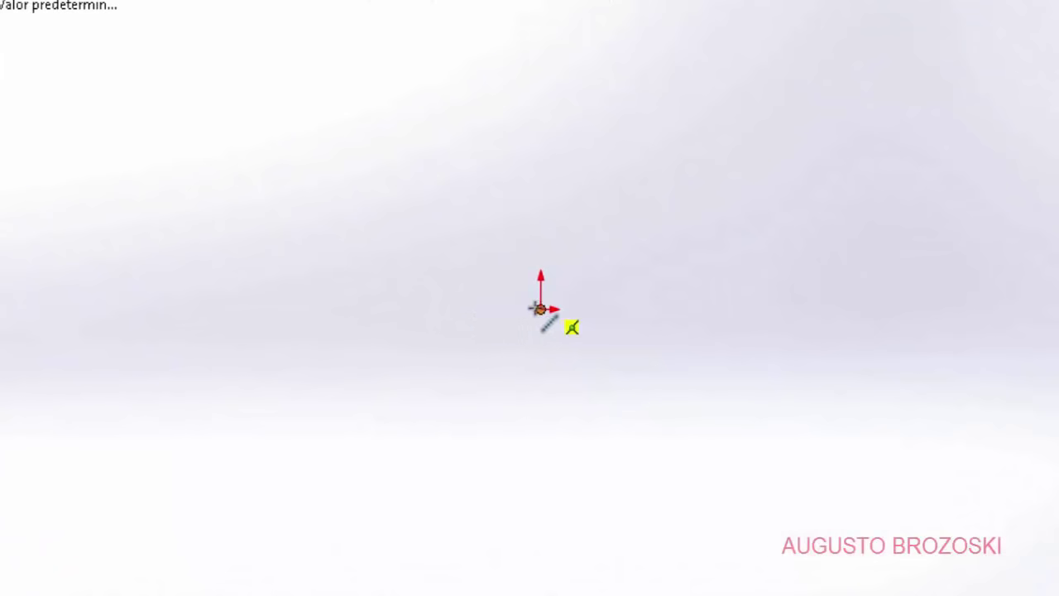
left_click(478, 308)
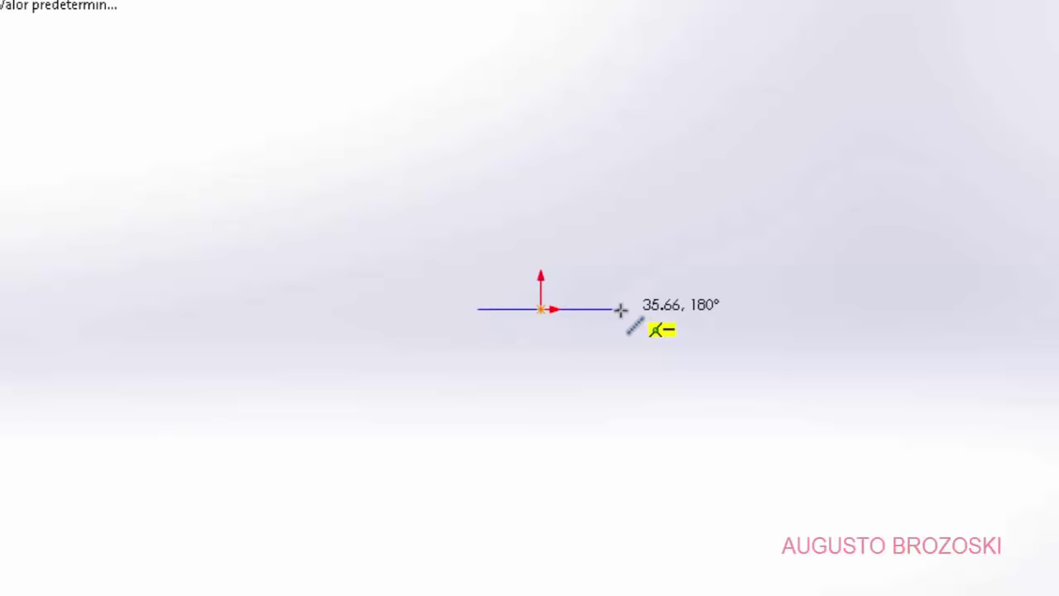
left_click(589, 309)
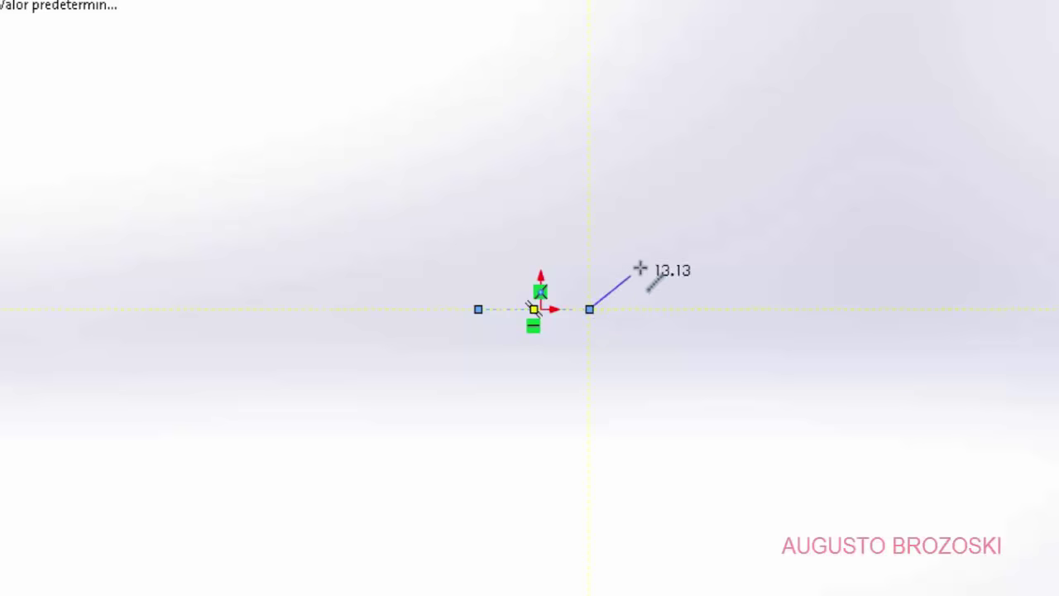
key("Escape")
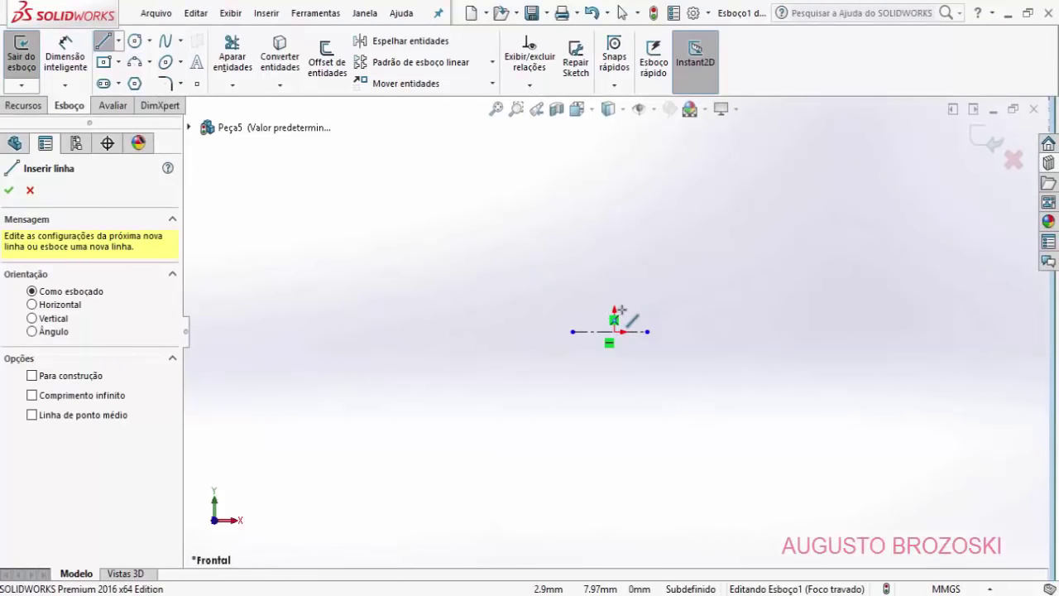
Step: Draw the open profile's left side, bottom and right side above the centerline
scroll(619, 312, "down", 5)
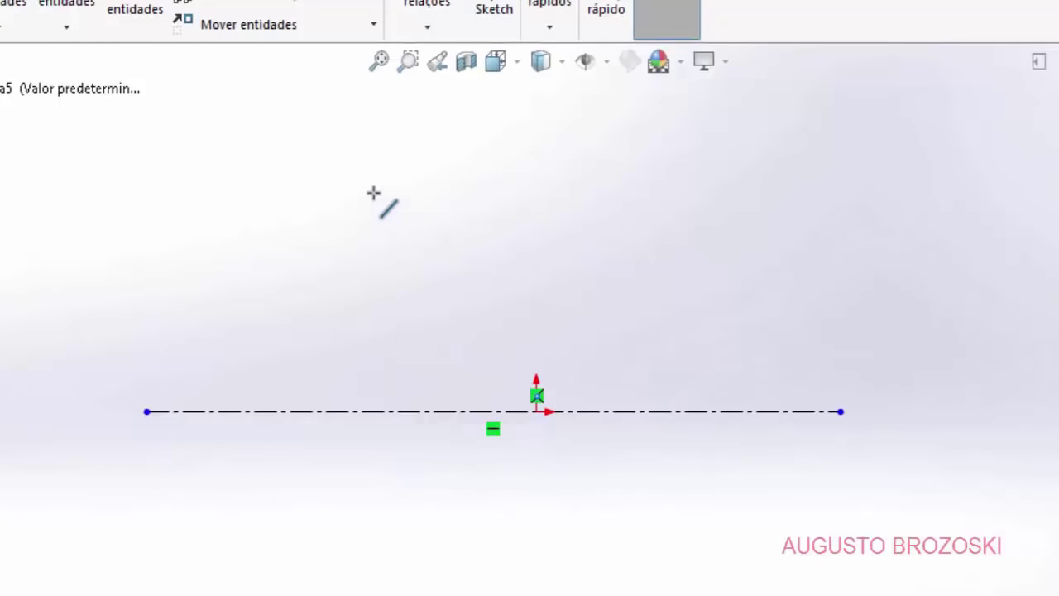
left_click(375, 179)
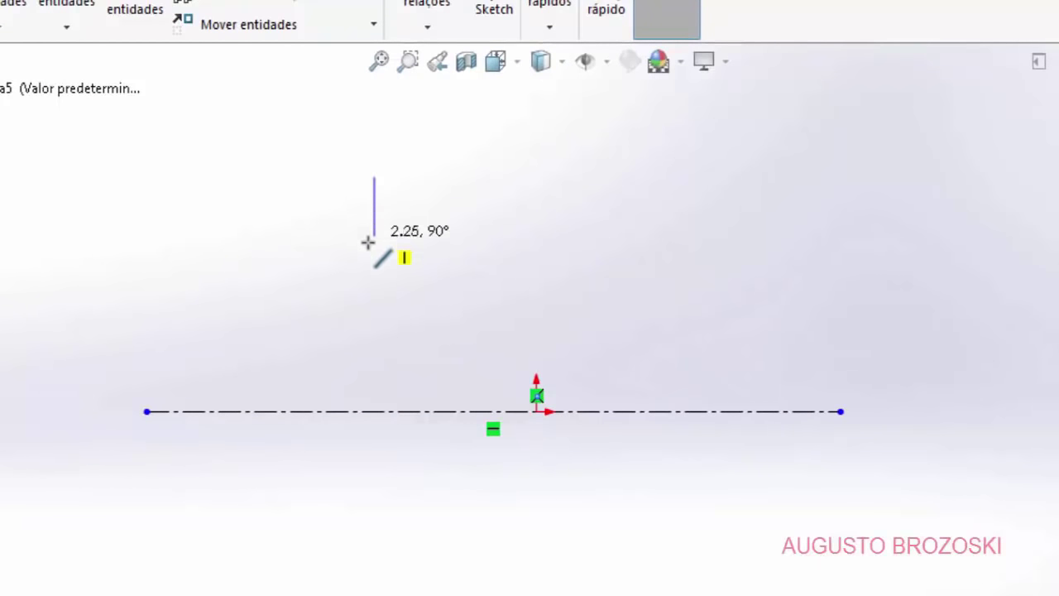
left_click(375, 318)
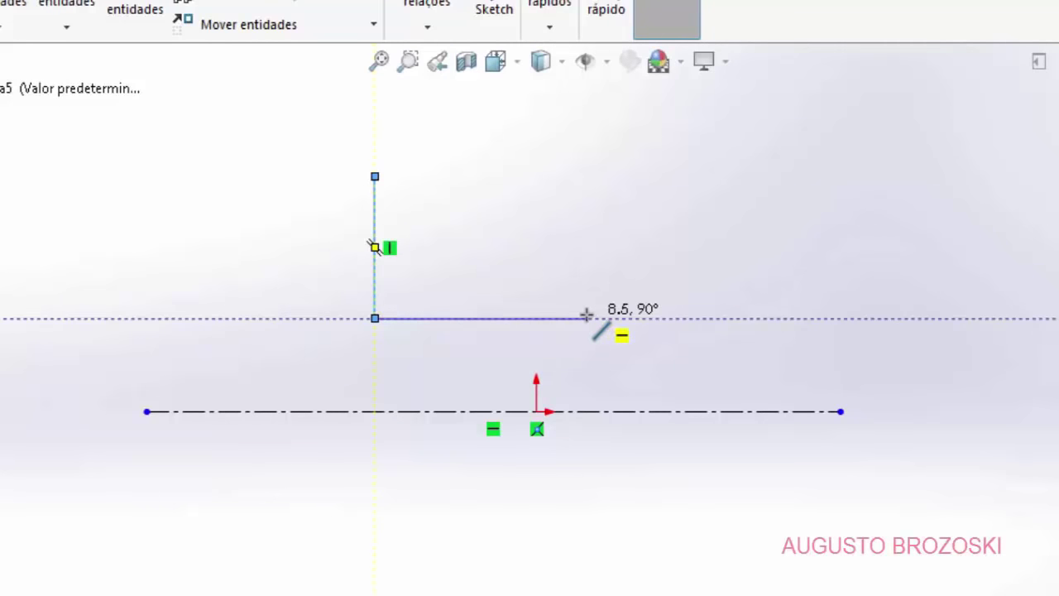
left_click(648, 318)
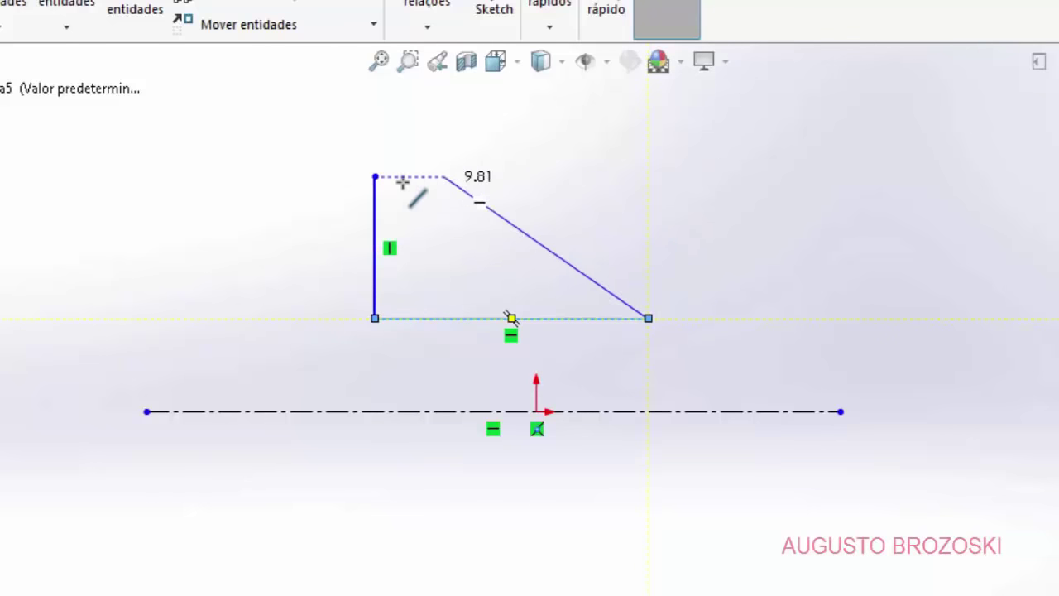
left_click(647, 177)
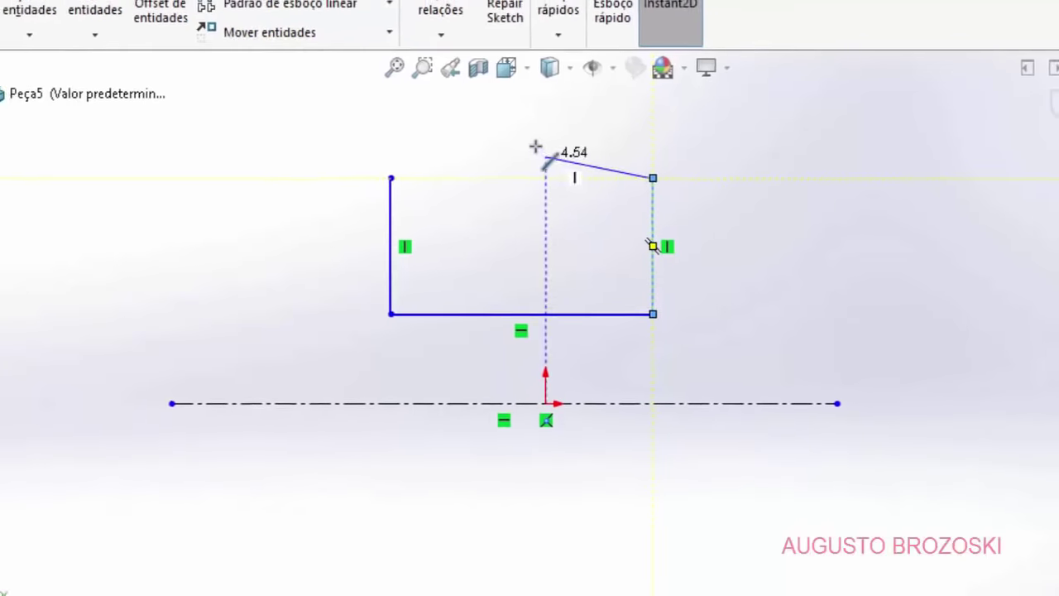
key("Escape")
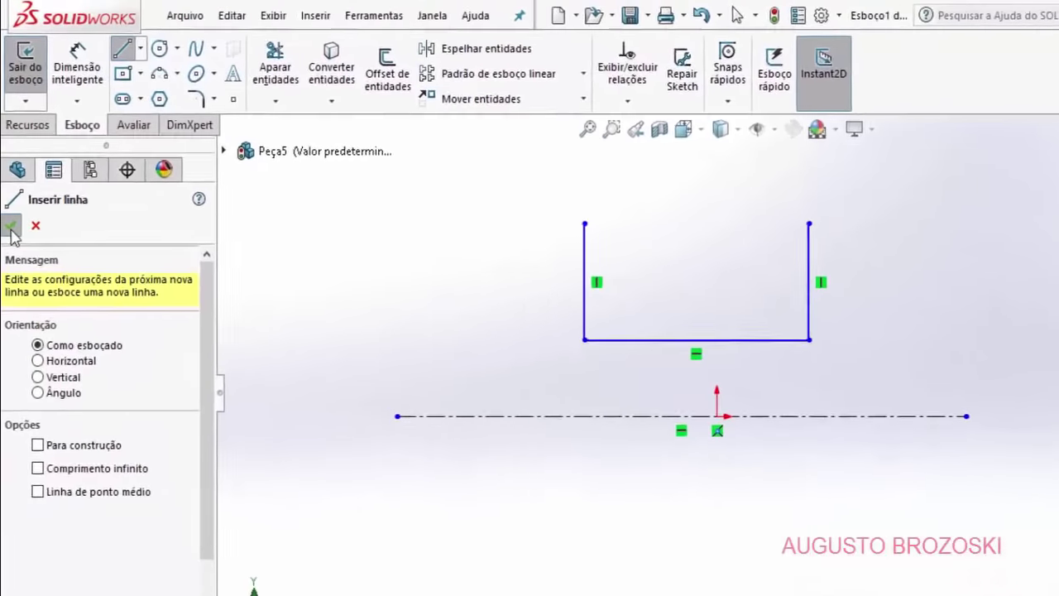
left_click(8, 189)
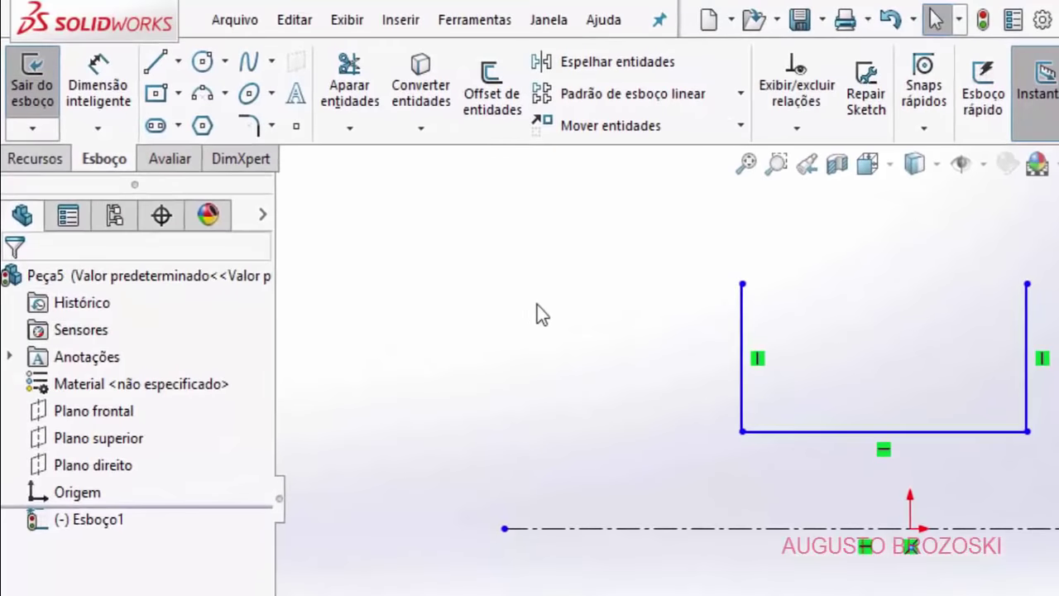
left_click(208, 95)
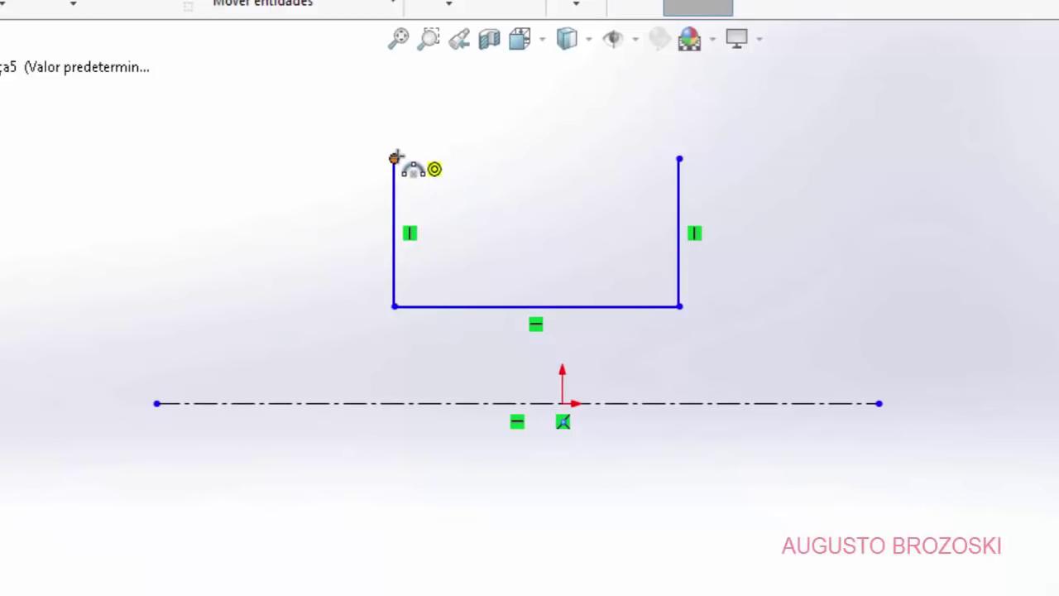
Step: Join the two top endpoints with an upward three-point arc, then fit the sketch
left_click(395, 158)
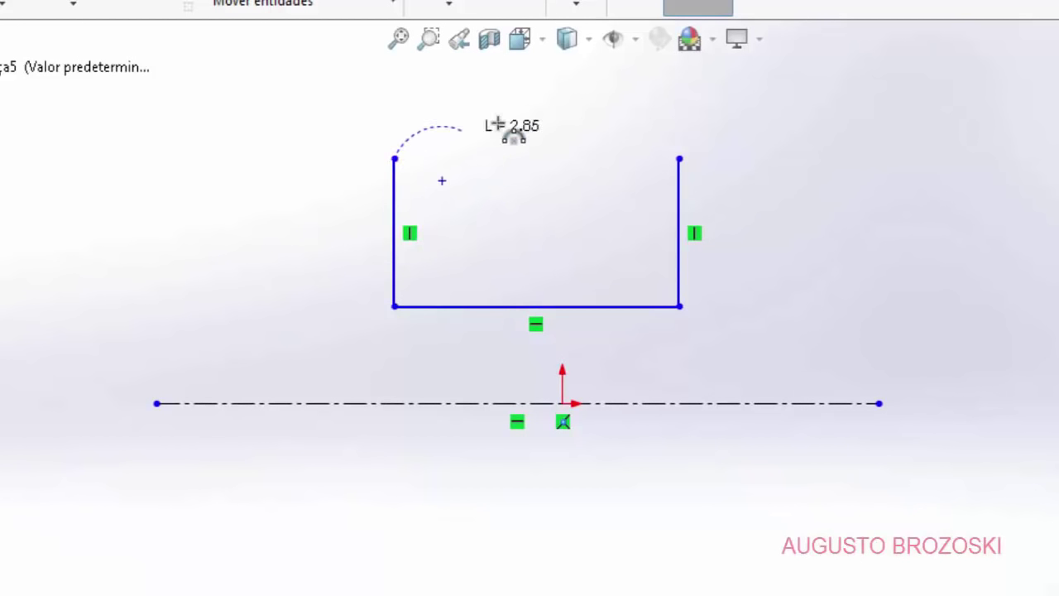
left_click(678, 158)
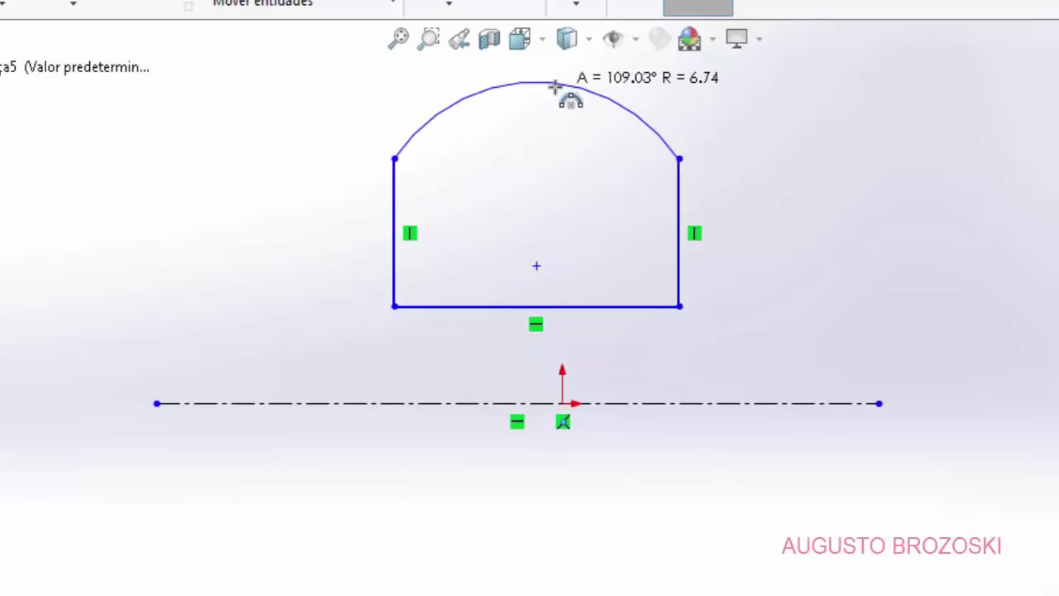
left_click(559, 94)
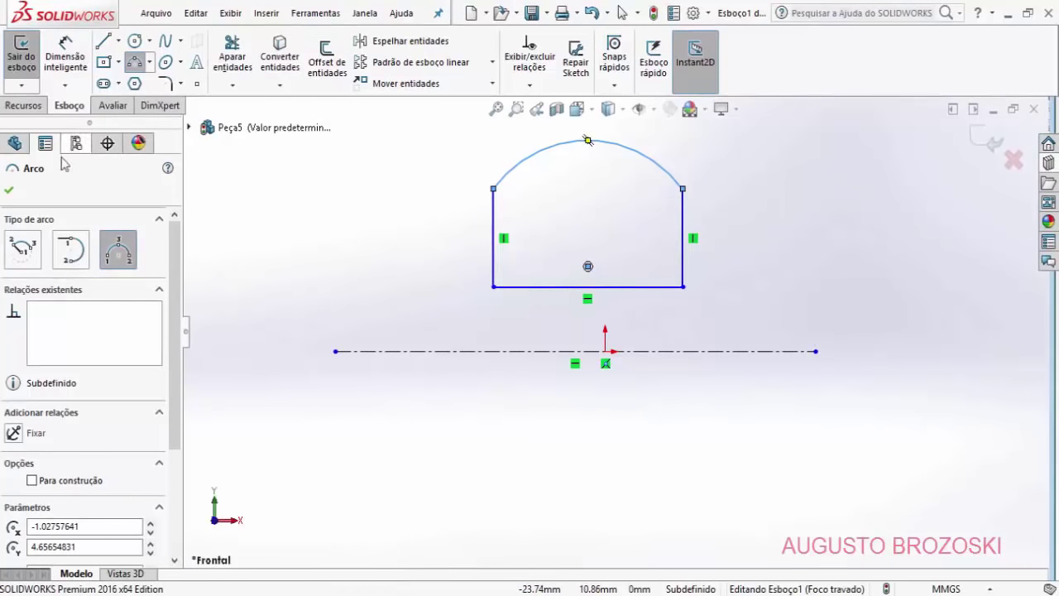
left_click(8, 190)
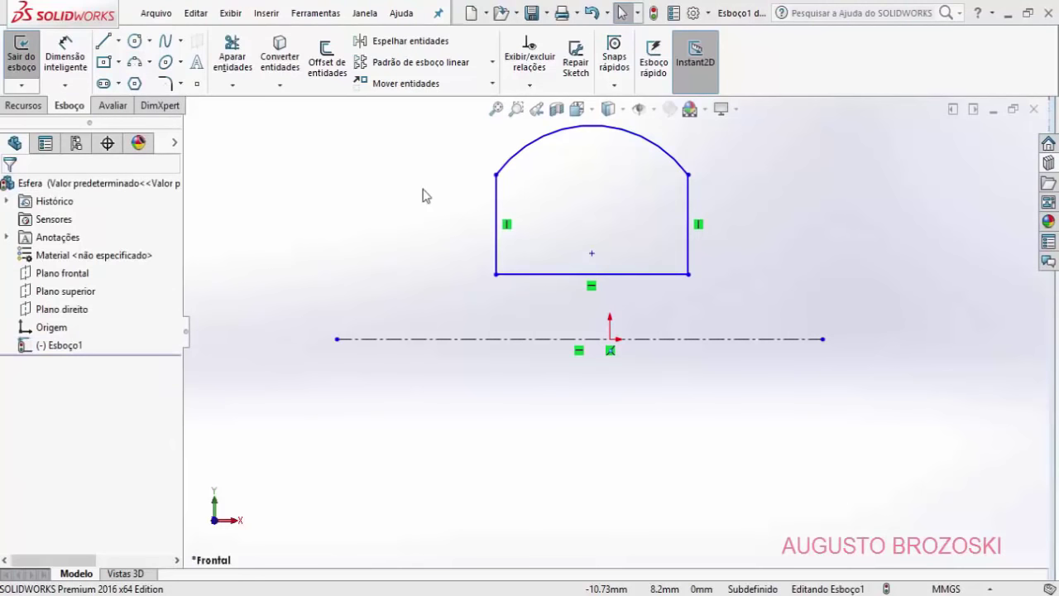
key("f")
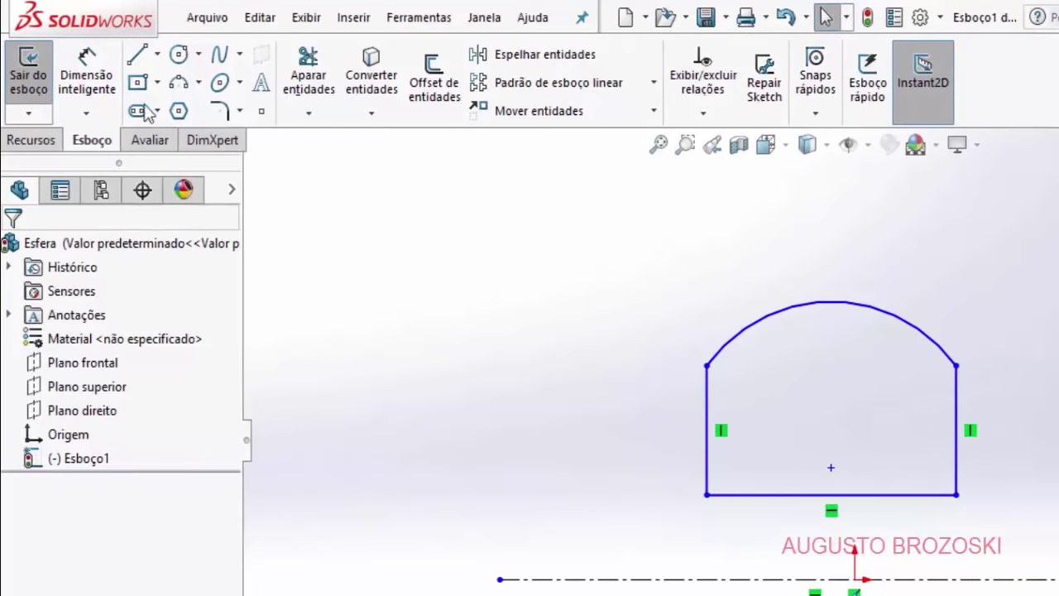
Step: Dimension the bottom line to the centerline as a 4 mm diameter
left_click(85, 76)
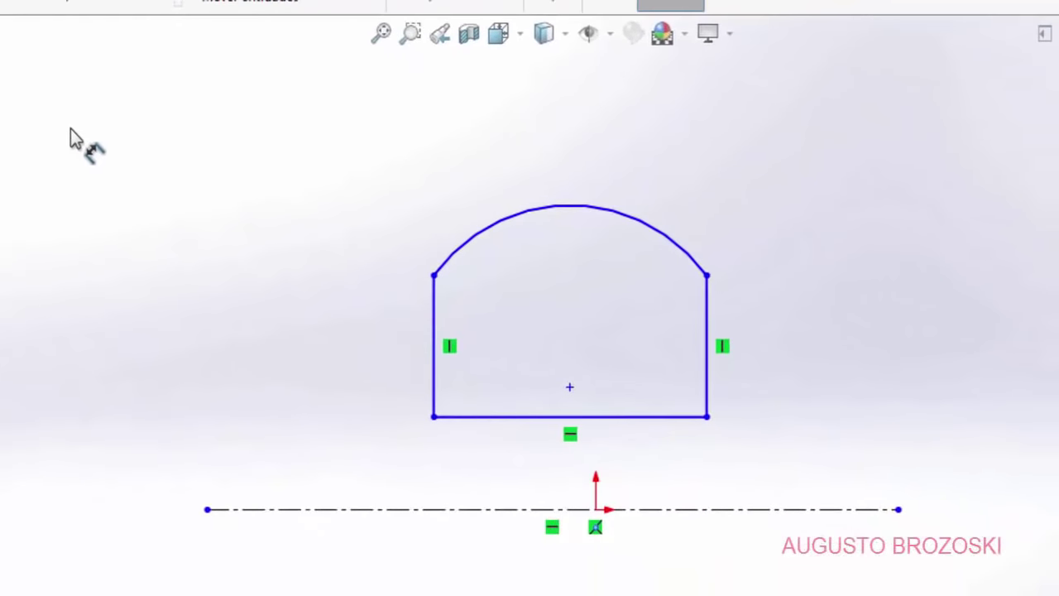
left_click(494, 425)
left_click(446, 509)
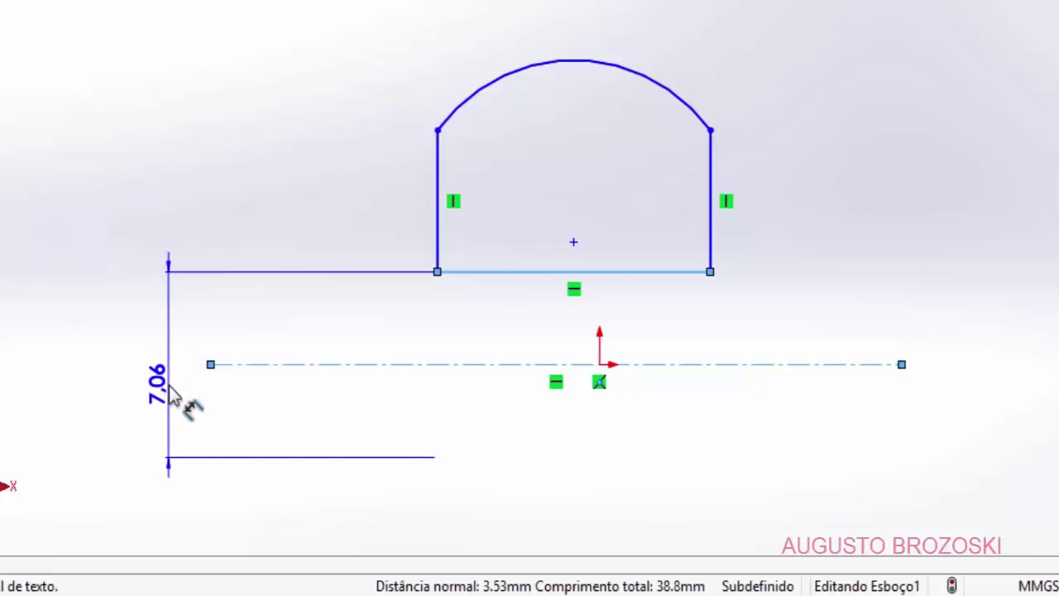
left_click(172, 396)
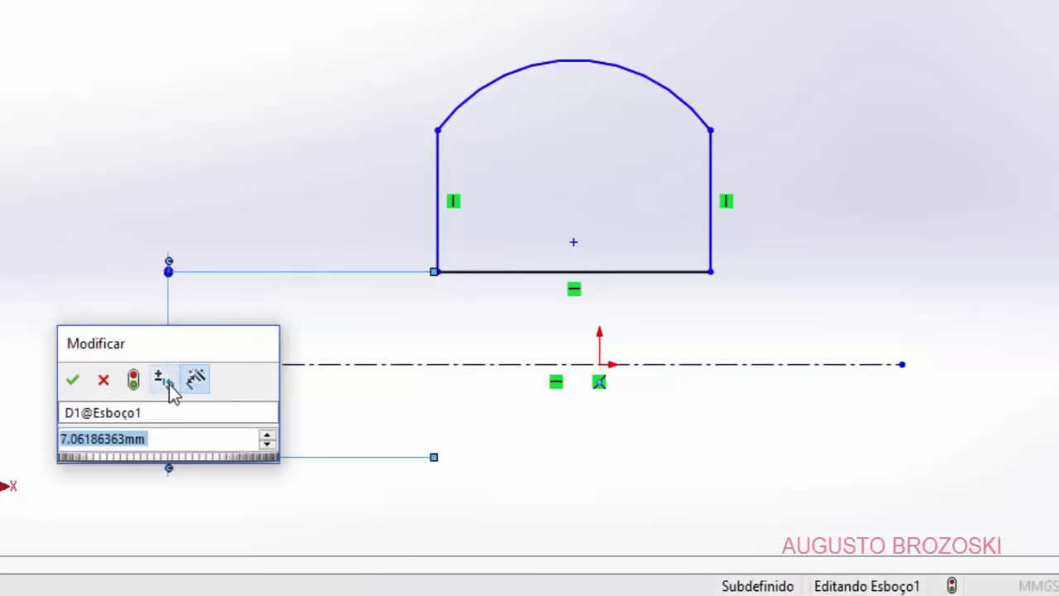
type("4")
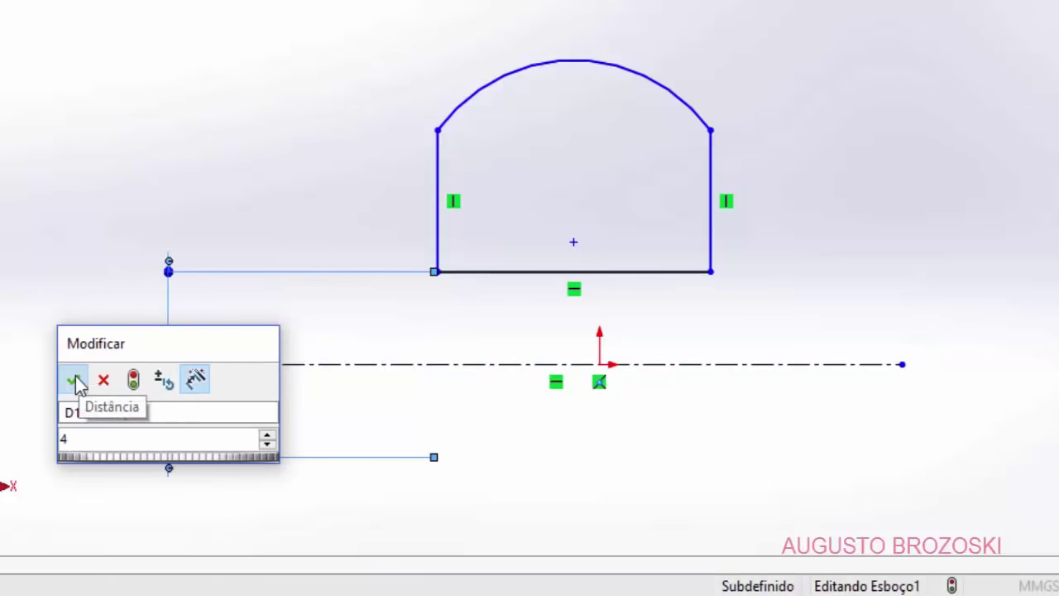
left_click(74, 379)
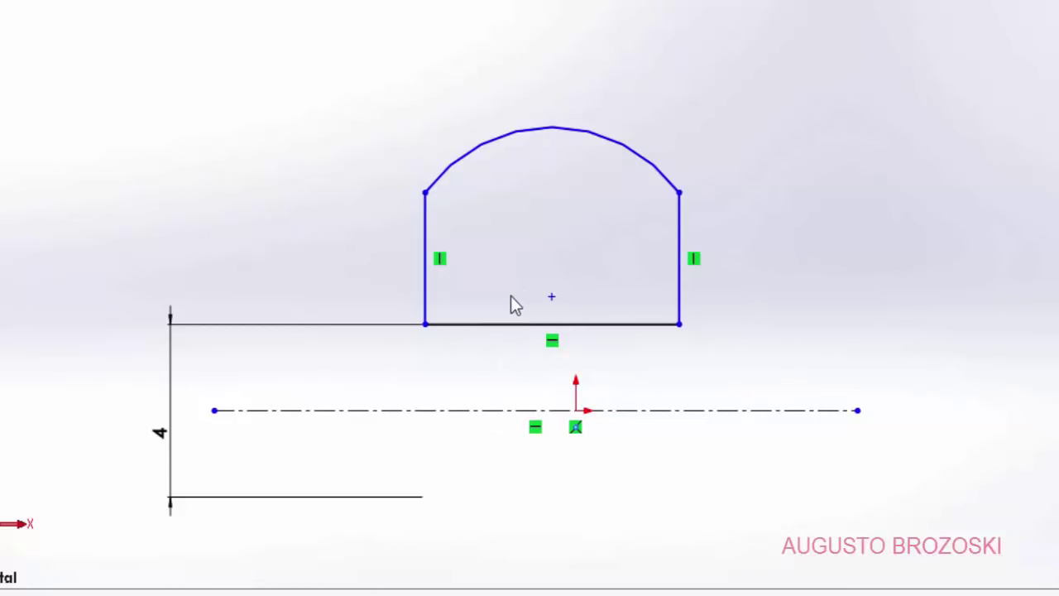
Step: Make the arc's centre point coincident with the origin
left_click(552, 296)
left_click(552, 297)
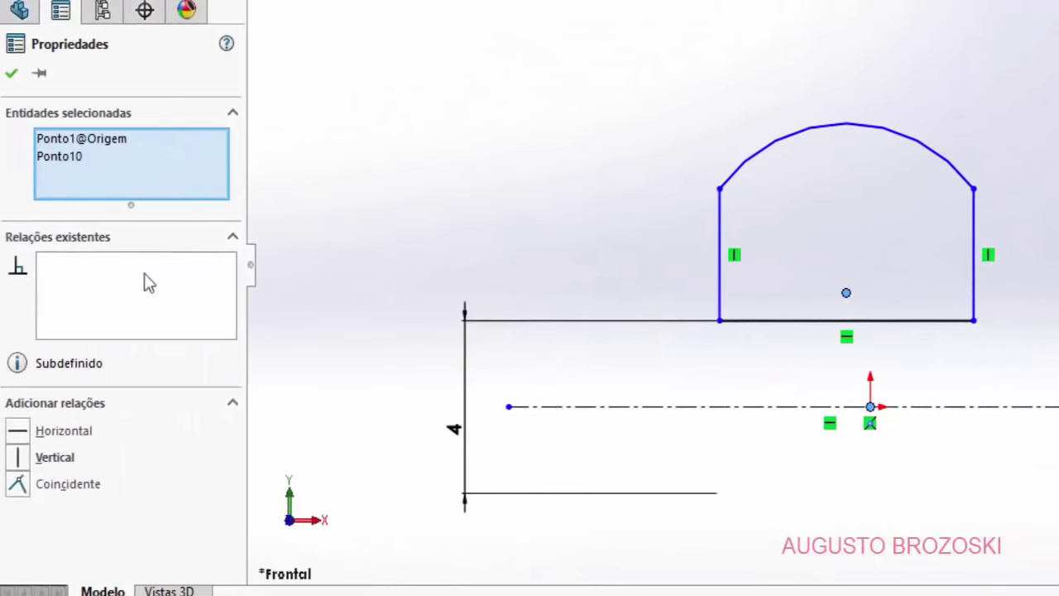
left_click(18, 484)
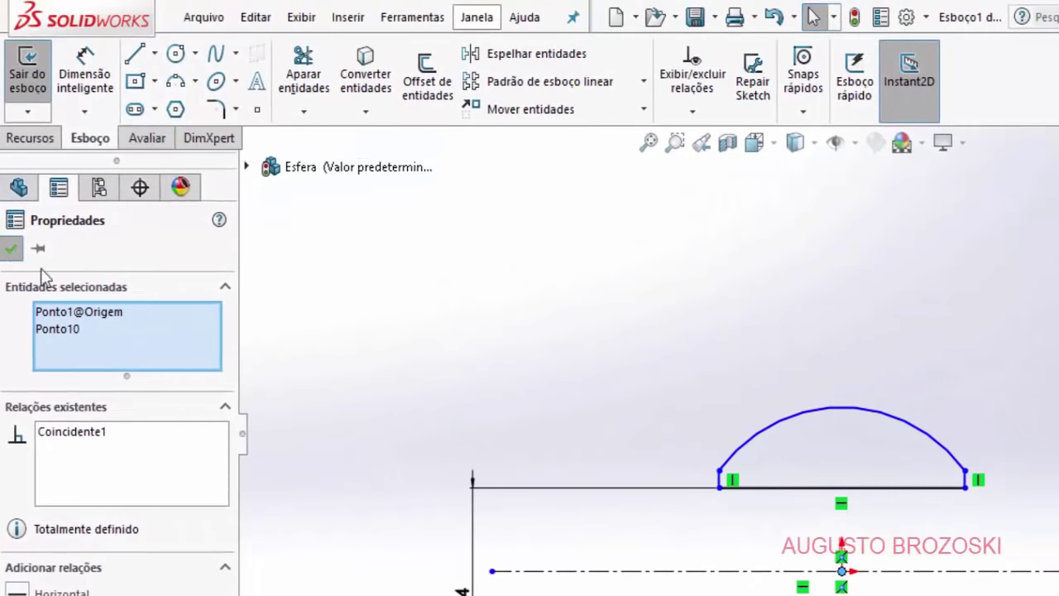
left_click(12, 73)
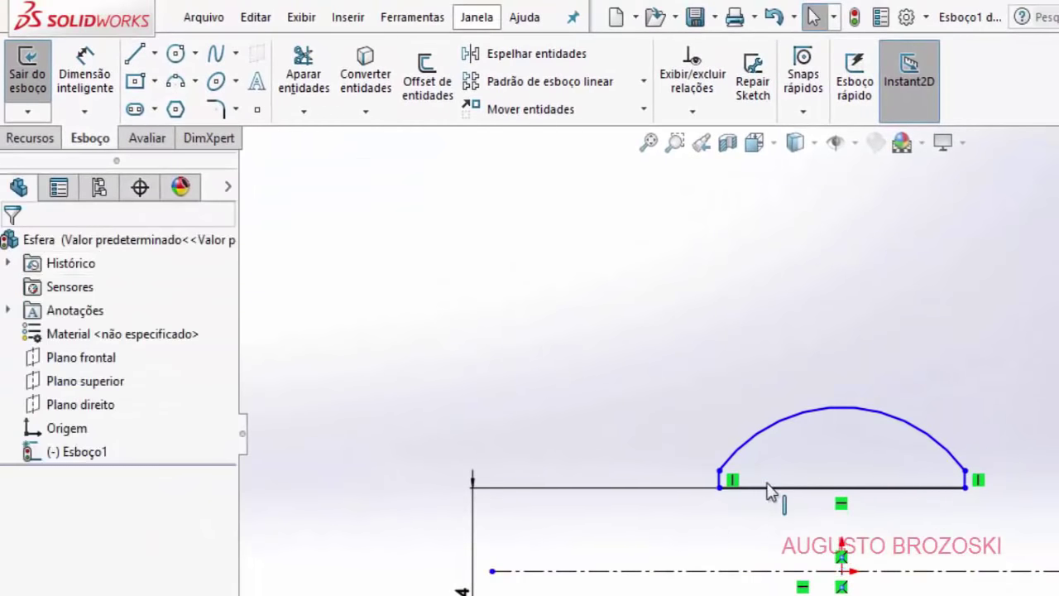
Step: Dimension the base width to 9 mm and the arc radius to 6 mm
left_click(93, 76)
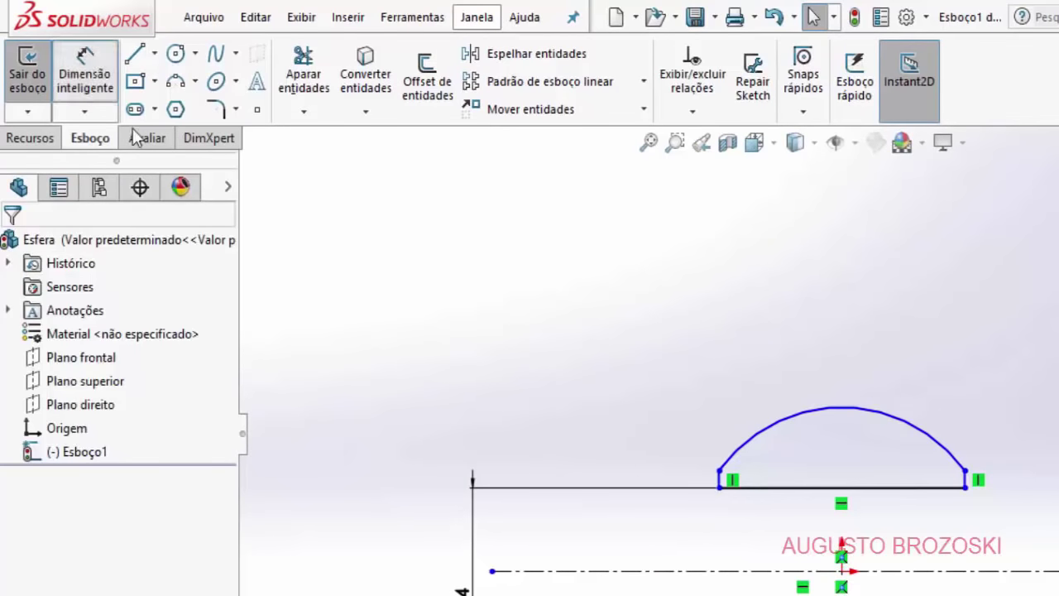
left_click(799, 483)
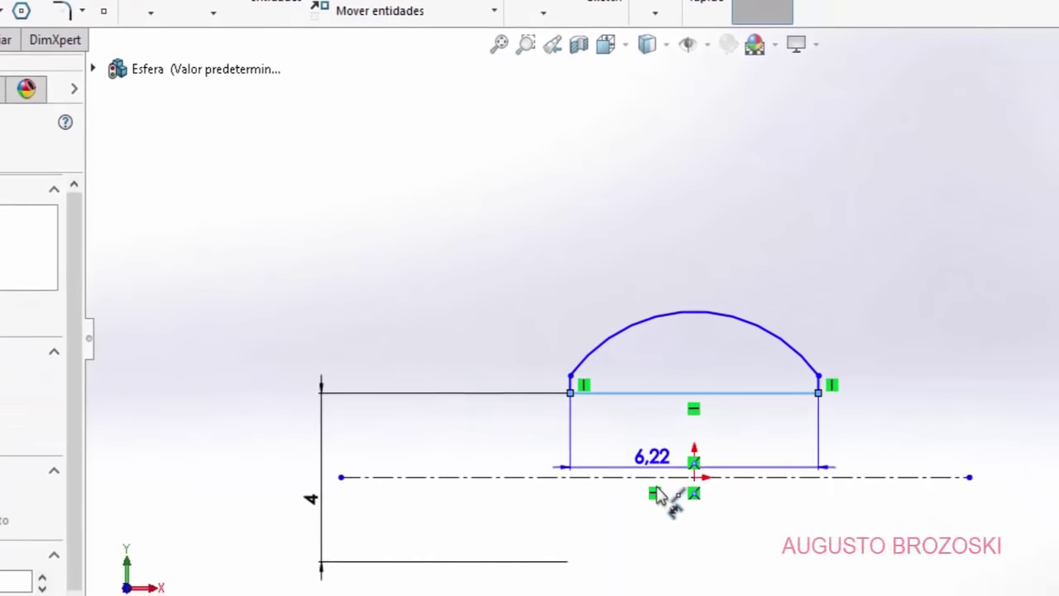
left_click(656, 562)
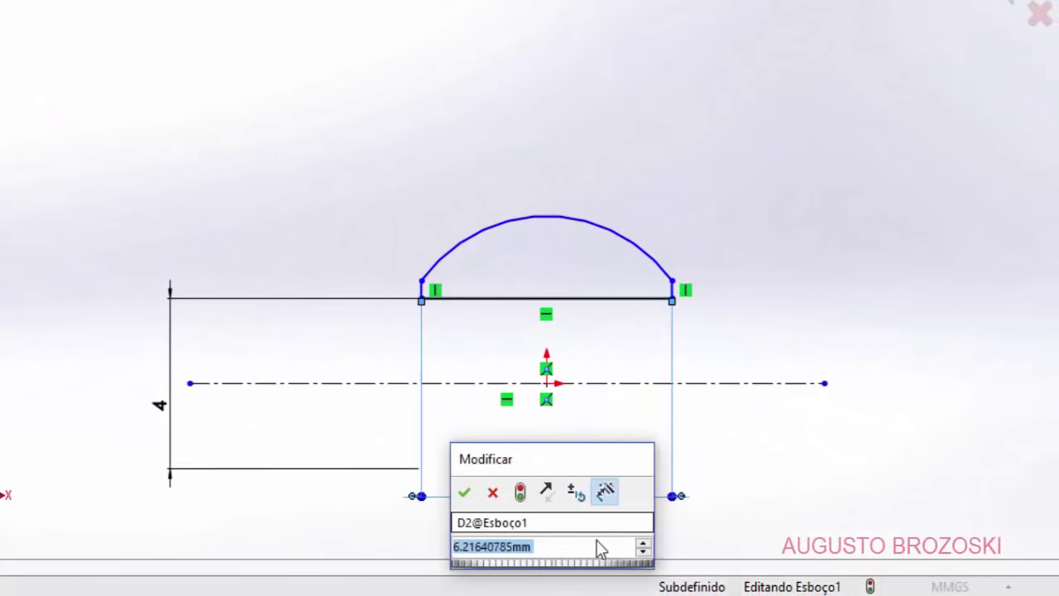
type("9")
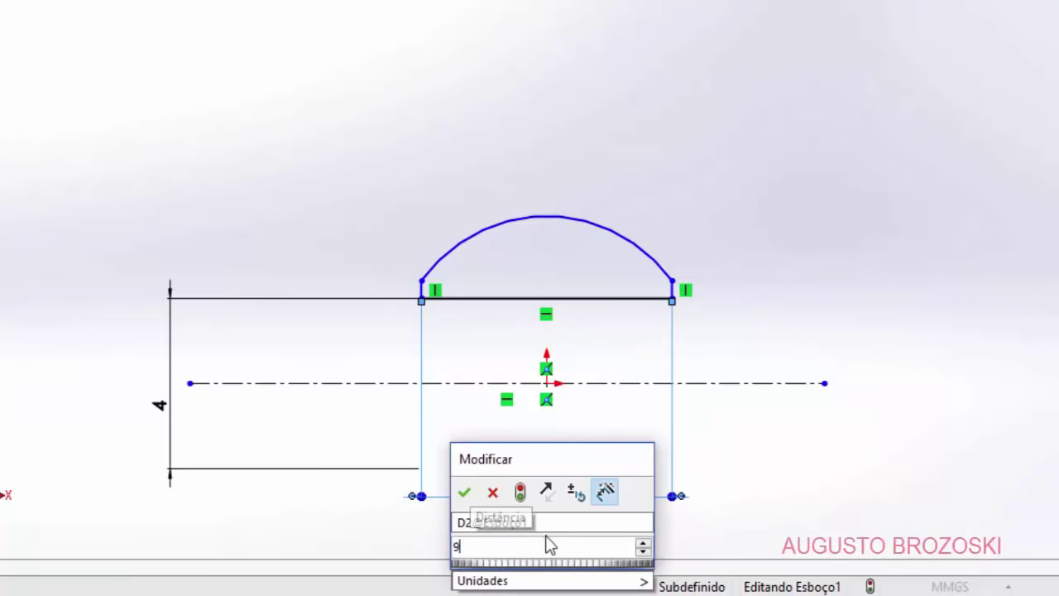
left_click(466, 494)
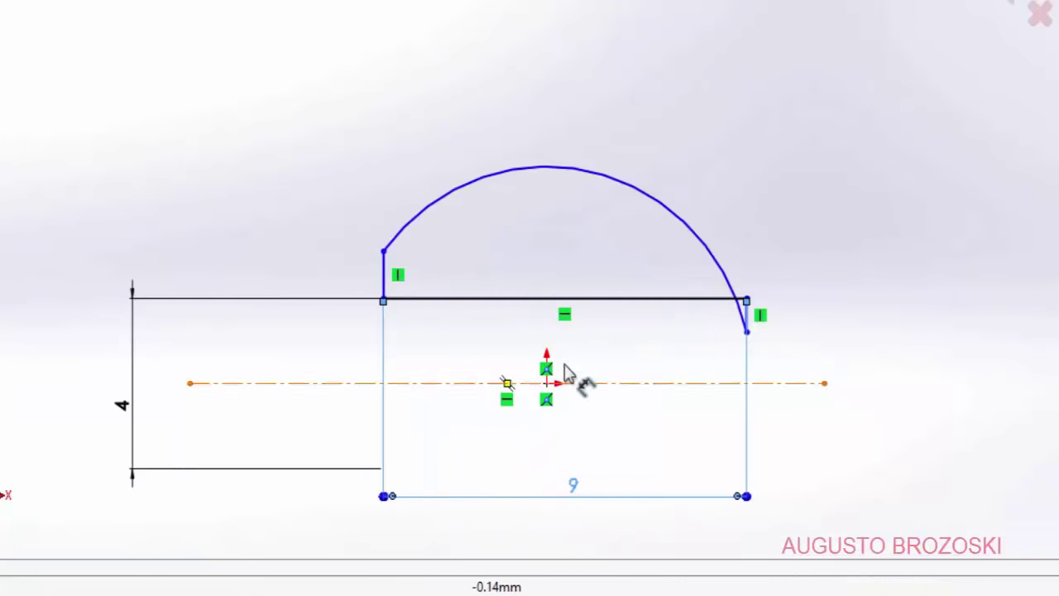
left_click(625, 190)
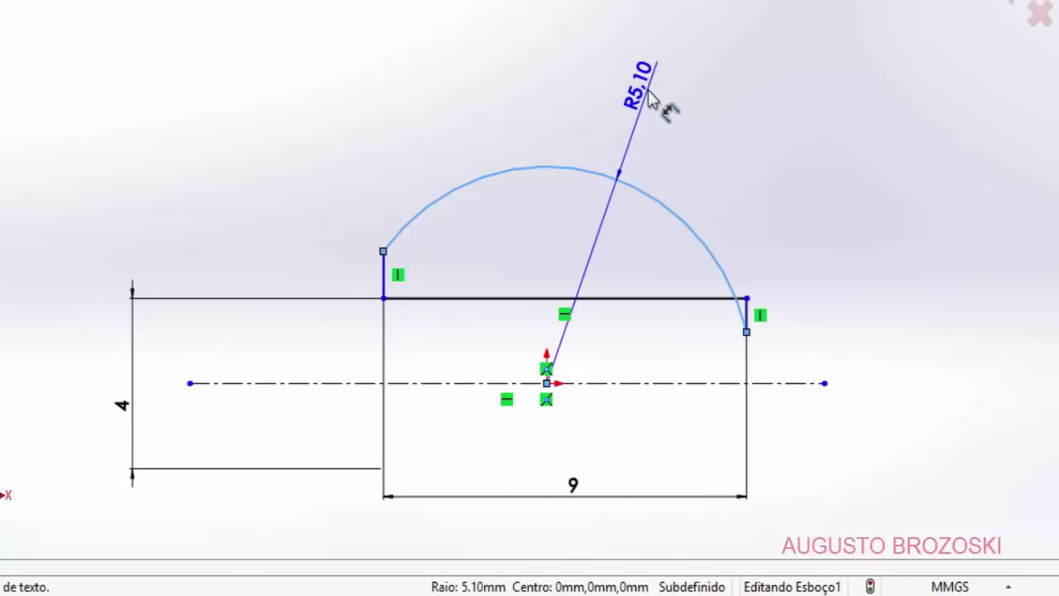
left_click(650, 98)
type("6")
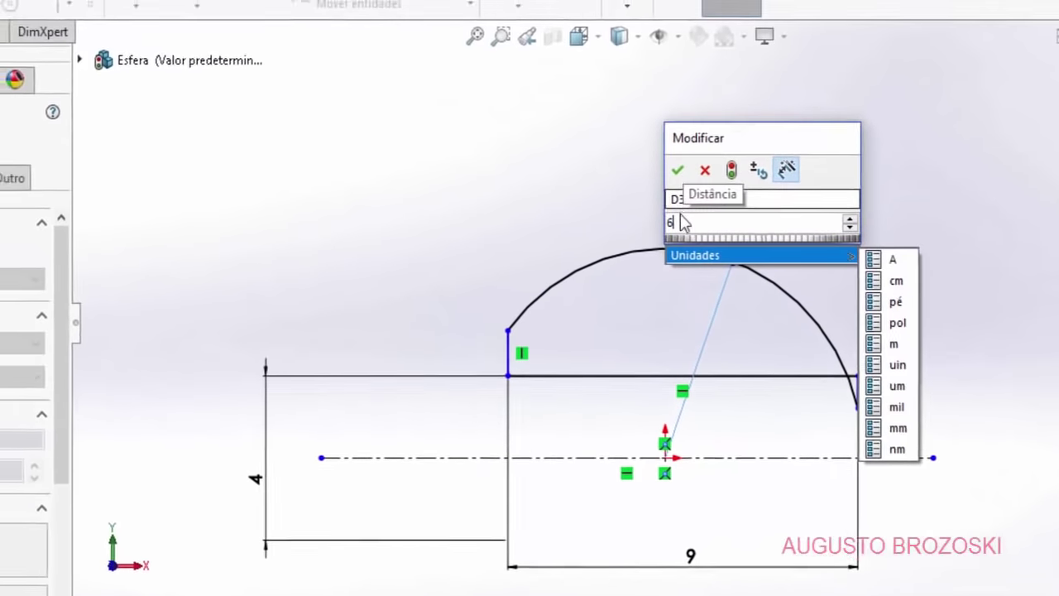
left_click(676, 169)
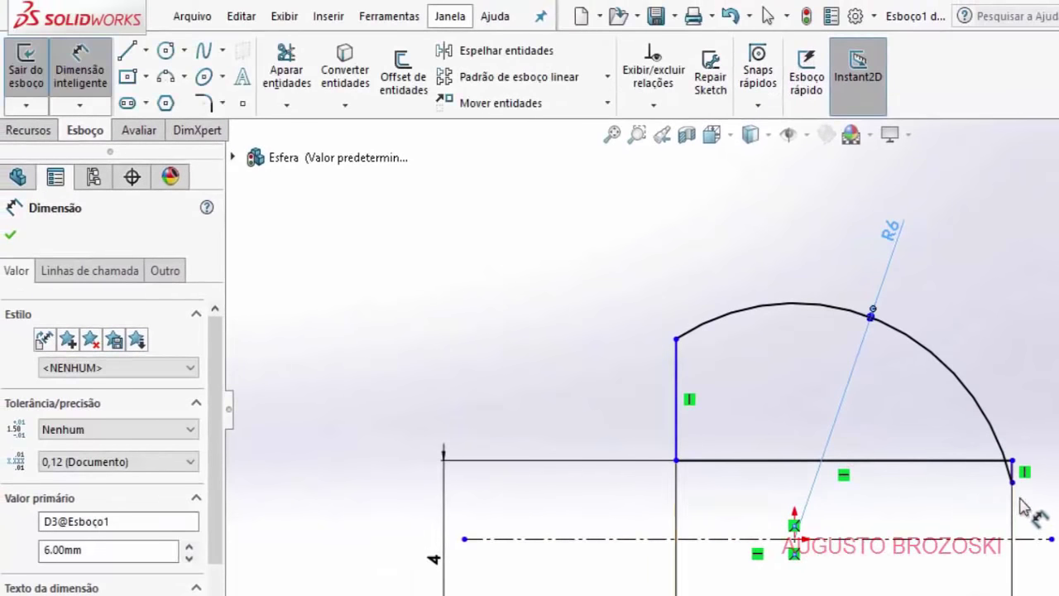
left_click(15, 234)
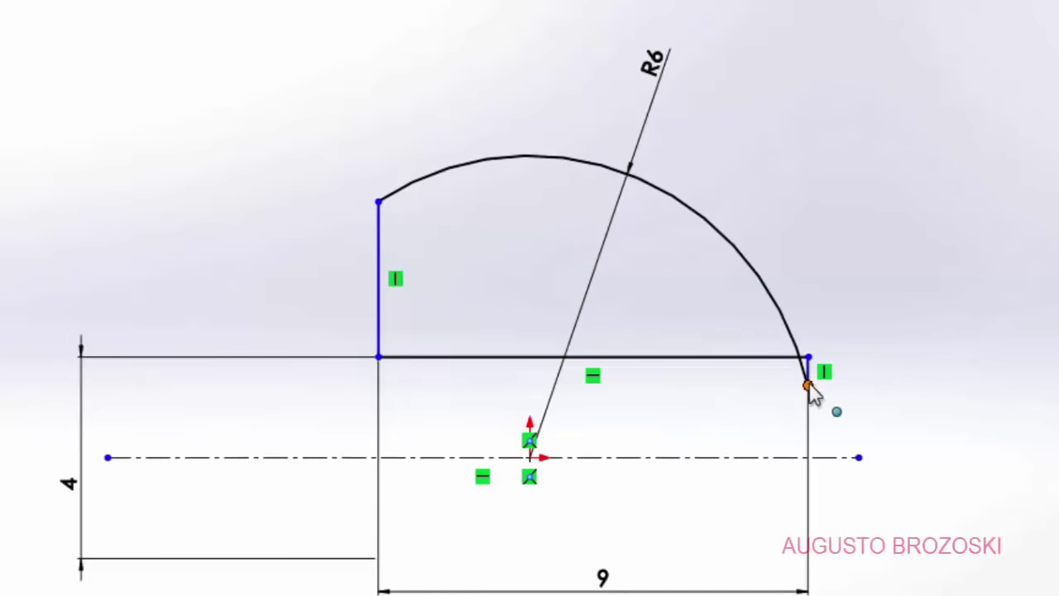
Step: Settle the arc end on the right vertical line and make both vertical lines equal
mouse_move(809, 387)
left_mouse_down()
mouse_move(804, 198)
mouse_move(802, 220)
left_mouse_up()
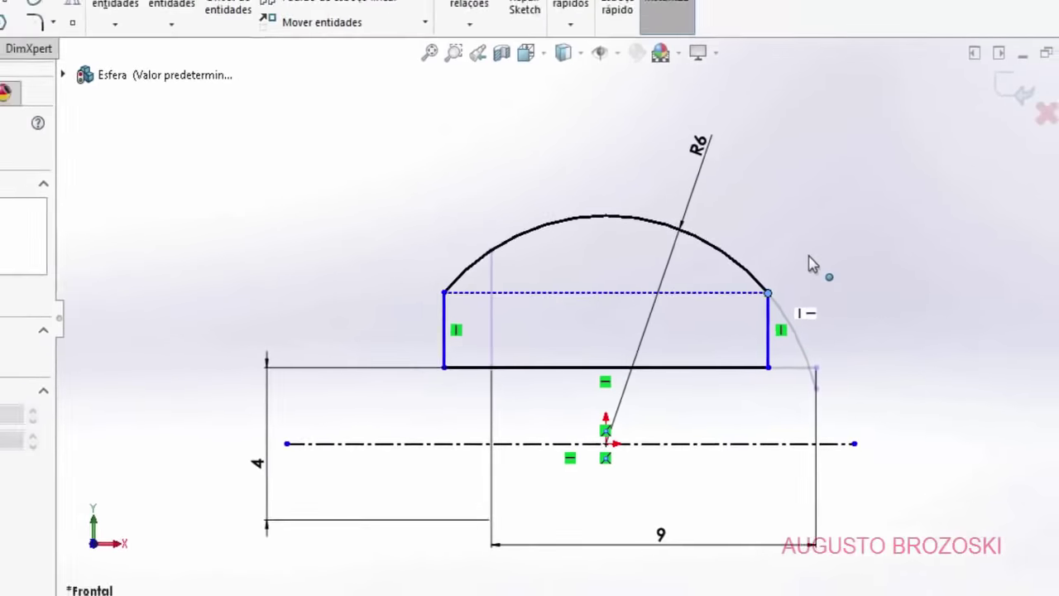
left_click_drag(811, 263, 809, 265)
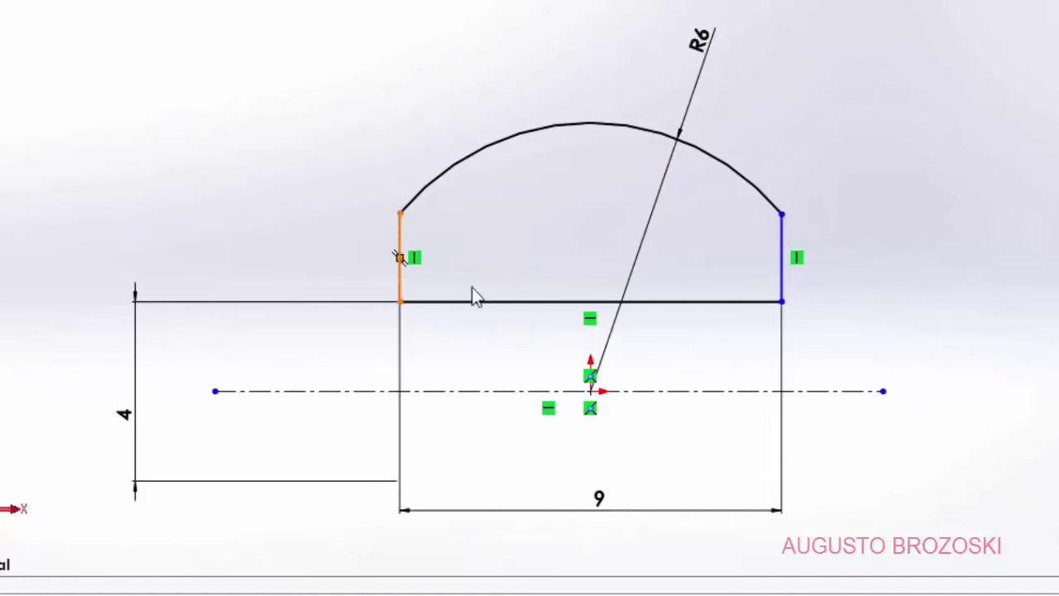
left_click(401, 243)
left_click(782, 256, "ctrl")
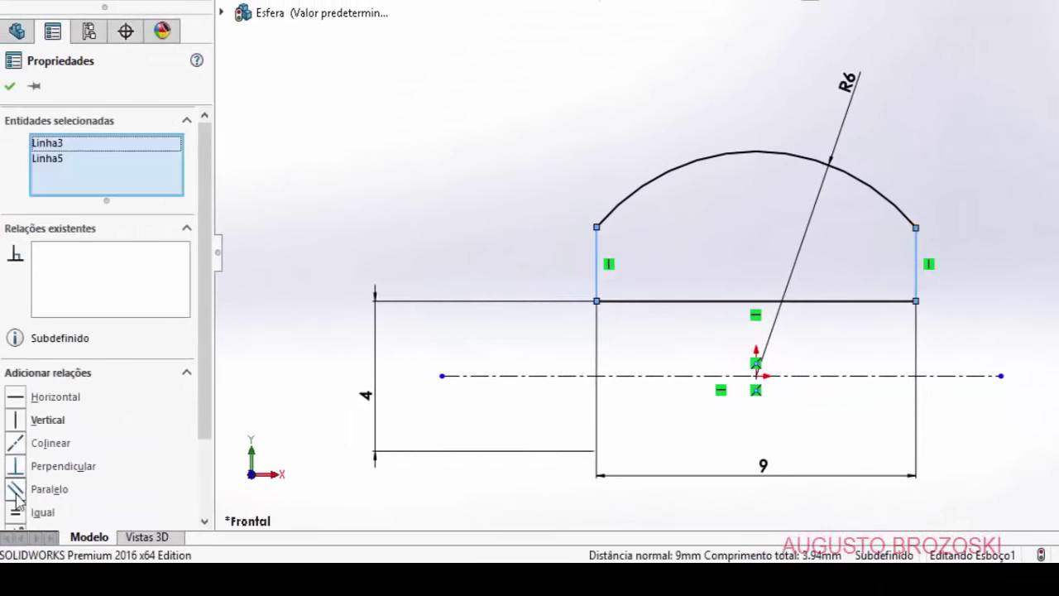
left_click(16, 513)
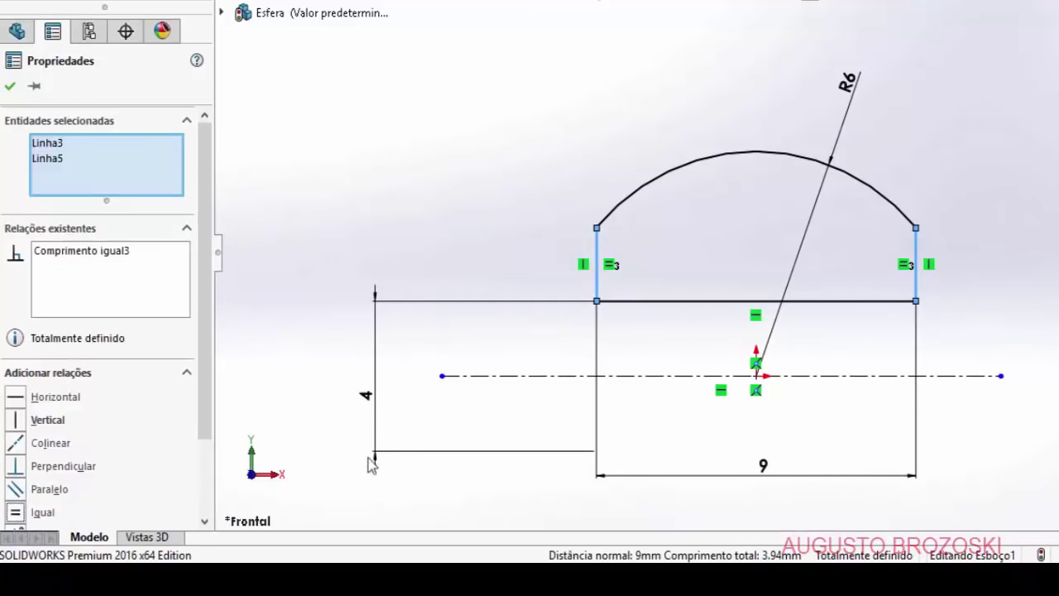
left_click(9, 87)
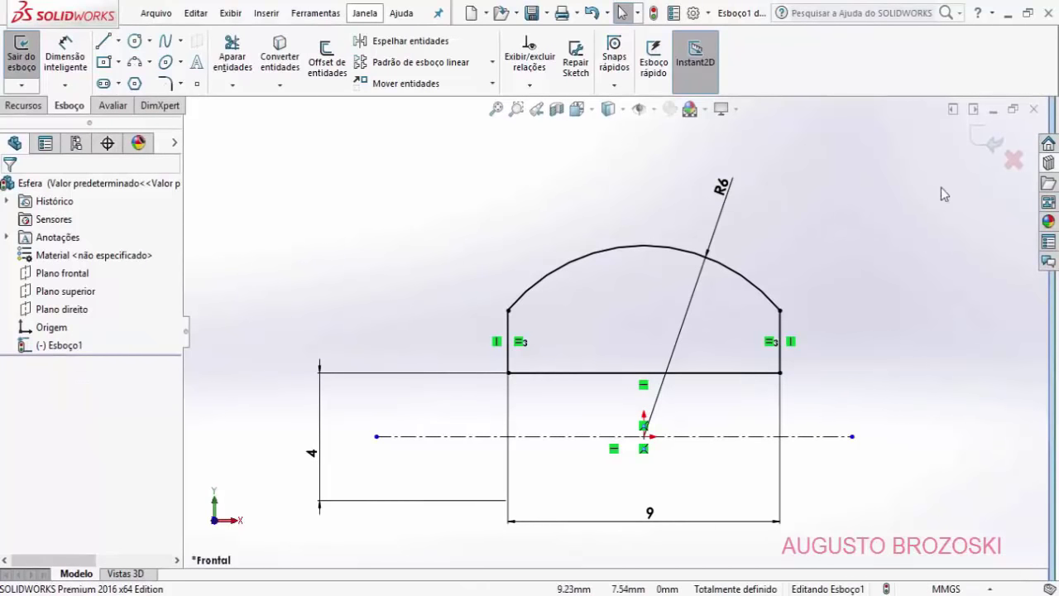
Step: Revolve Esboço1 360° about Linha1 into Revolução3, the ball with a through bore
left_click(986, 144)
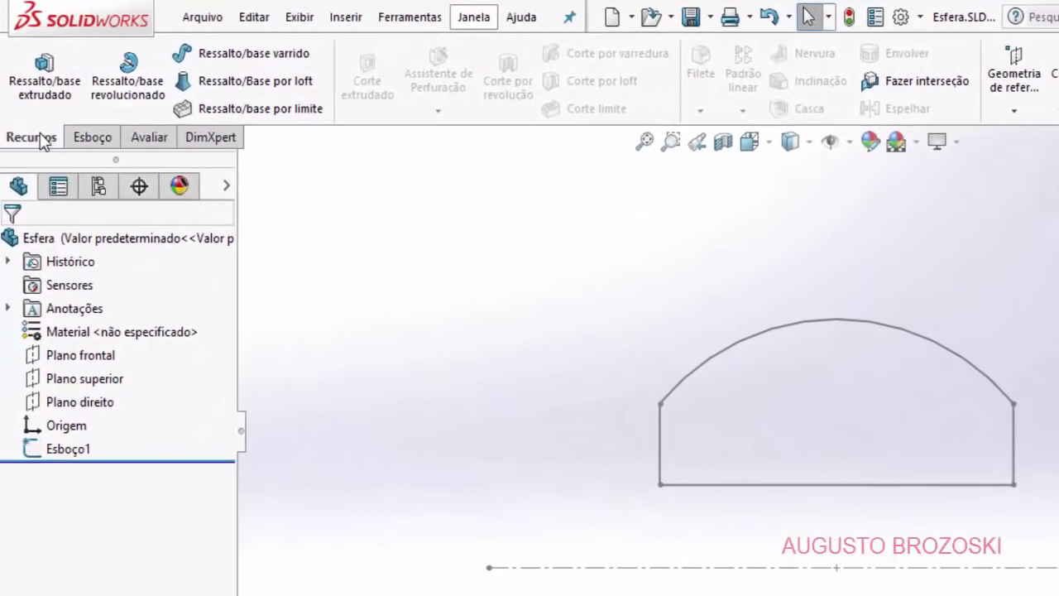
left_click(124, 82)
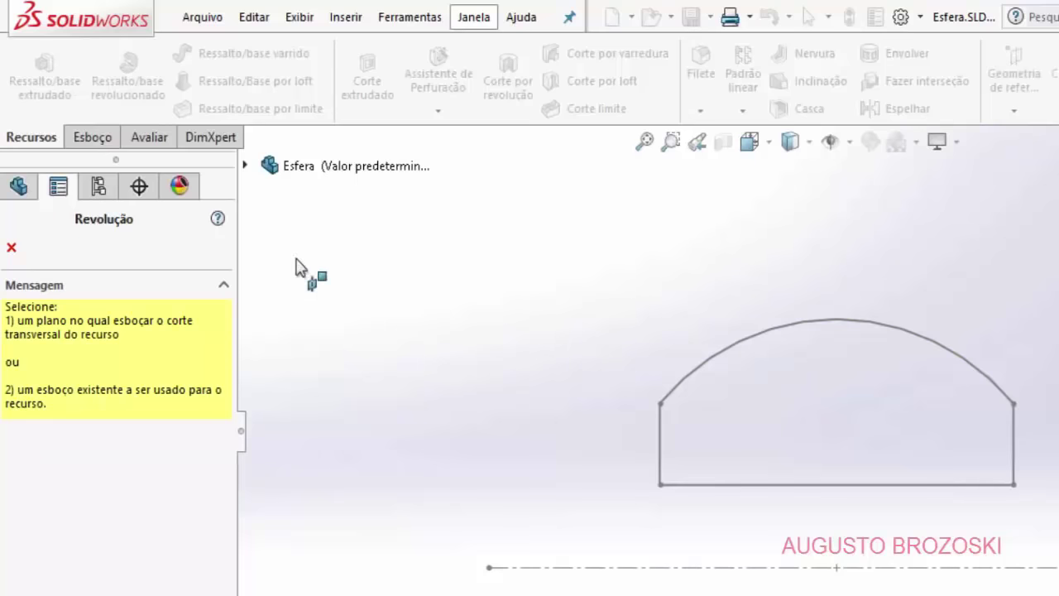
left_click(245, 166)
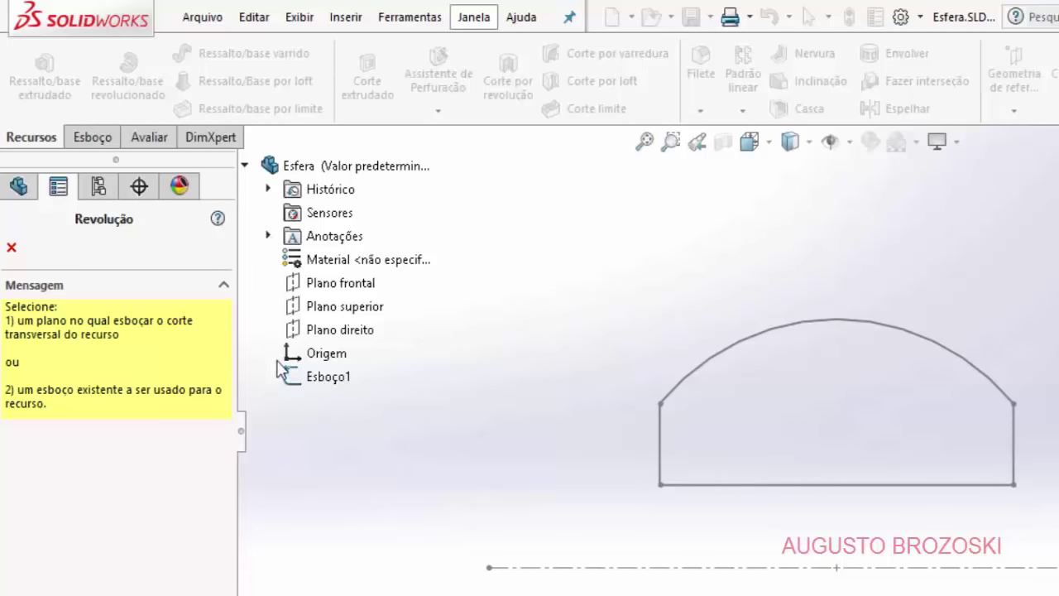
left_click(331, 378)
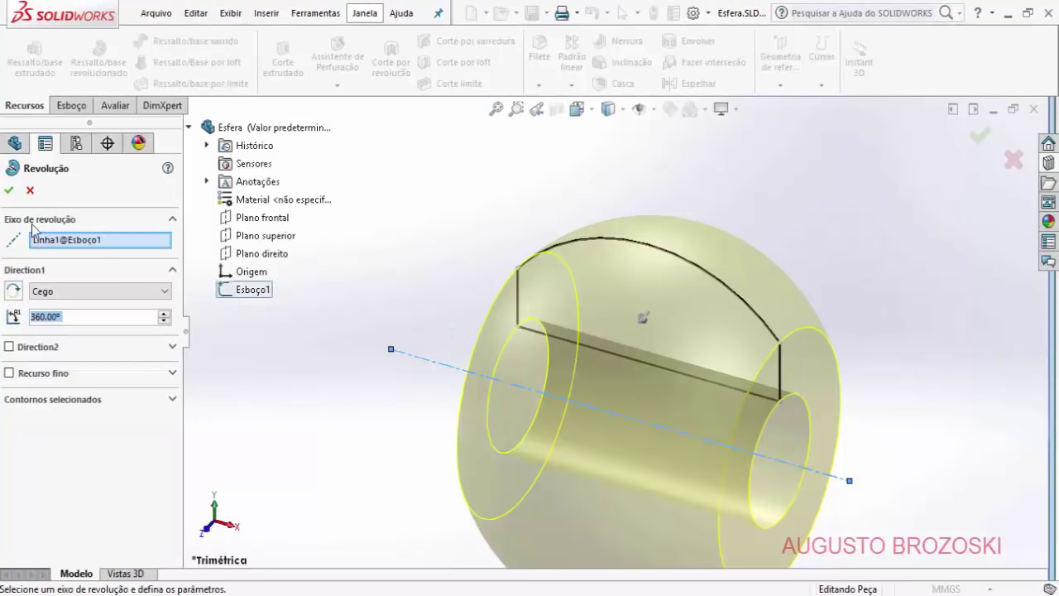
left_click(9, 193)
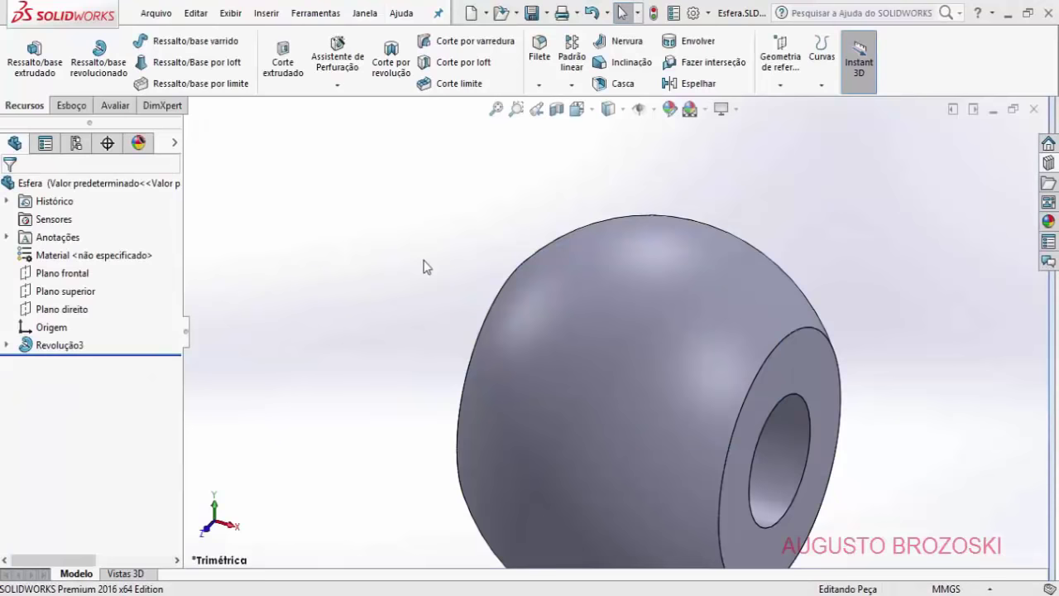
key("f")
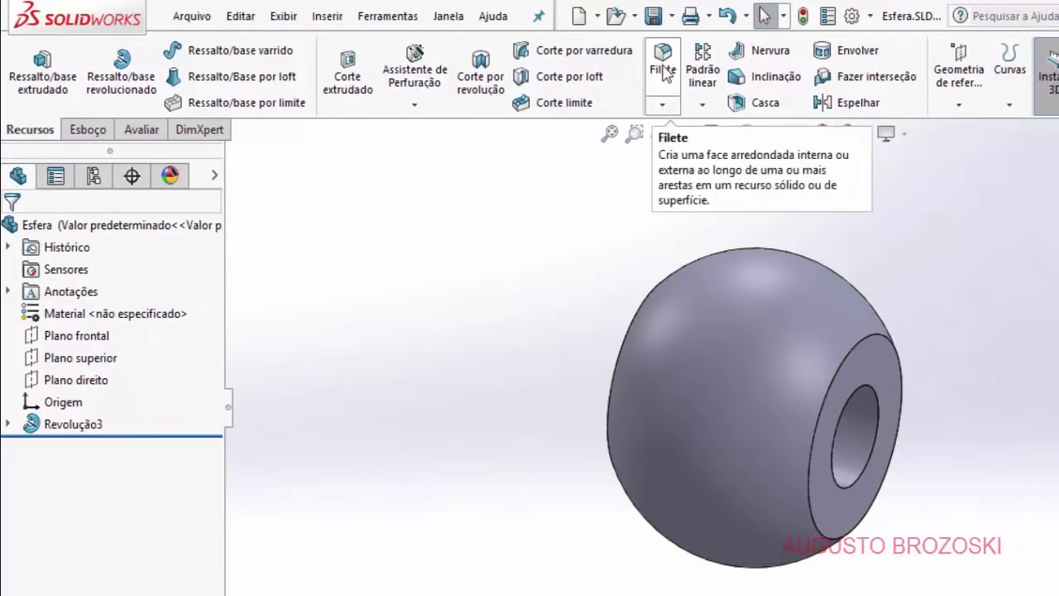
Step: Add a 1 mm × 45° chamfer, Chanfro2, on the hole's front edge
left_click(664, 108)
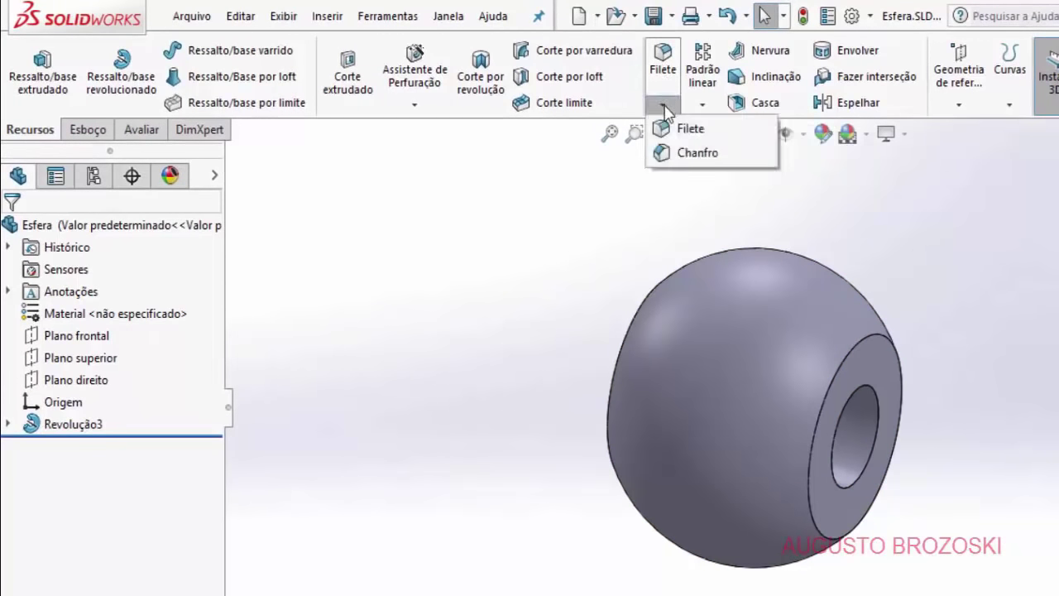
left_click(692, 154)
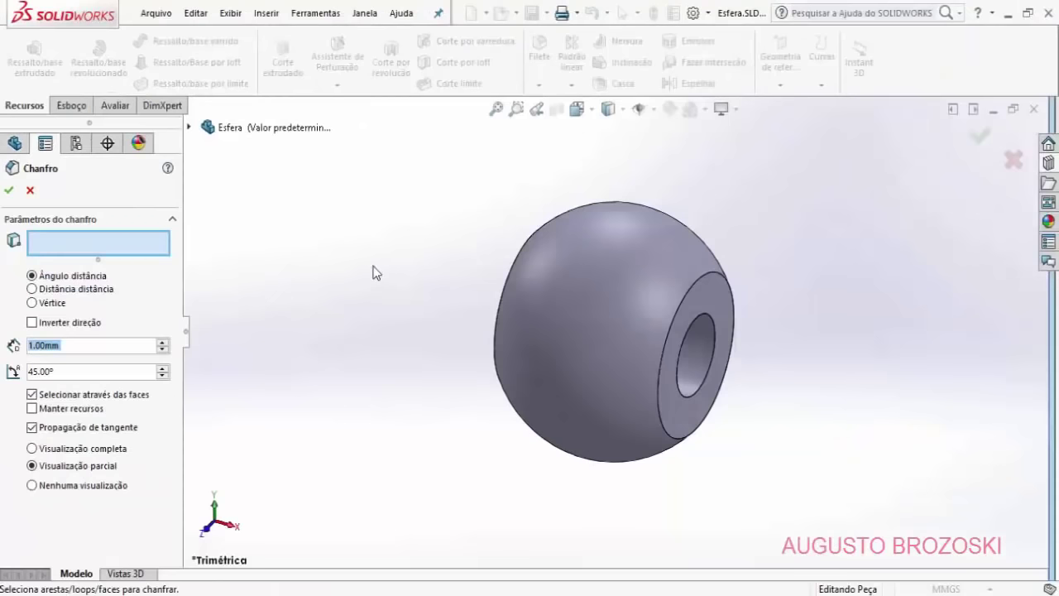
left_click(714, 339)
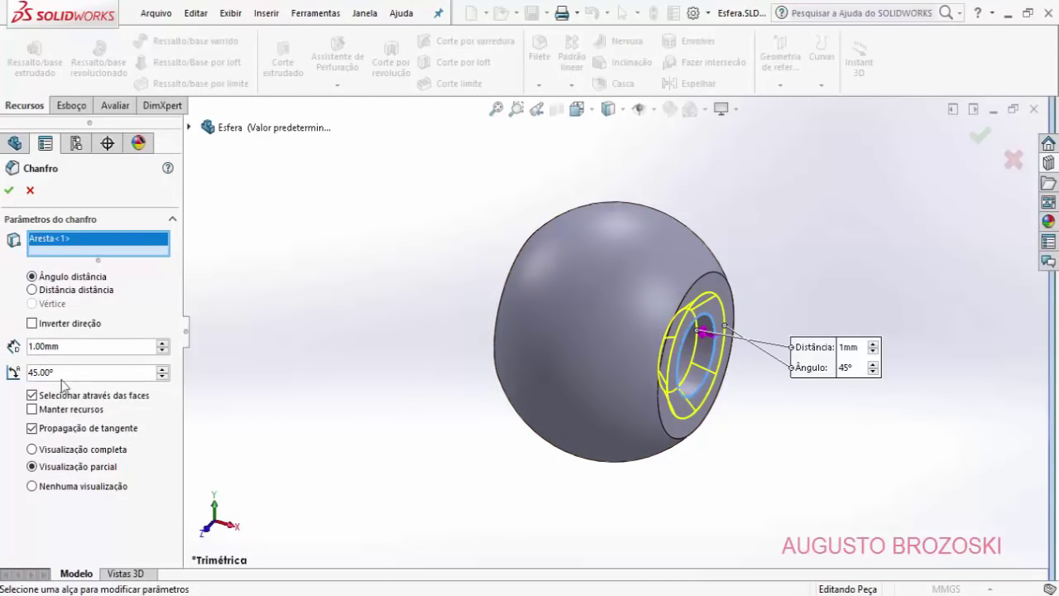
left_click(9, 191)
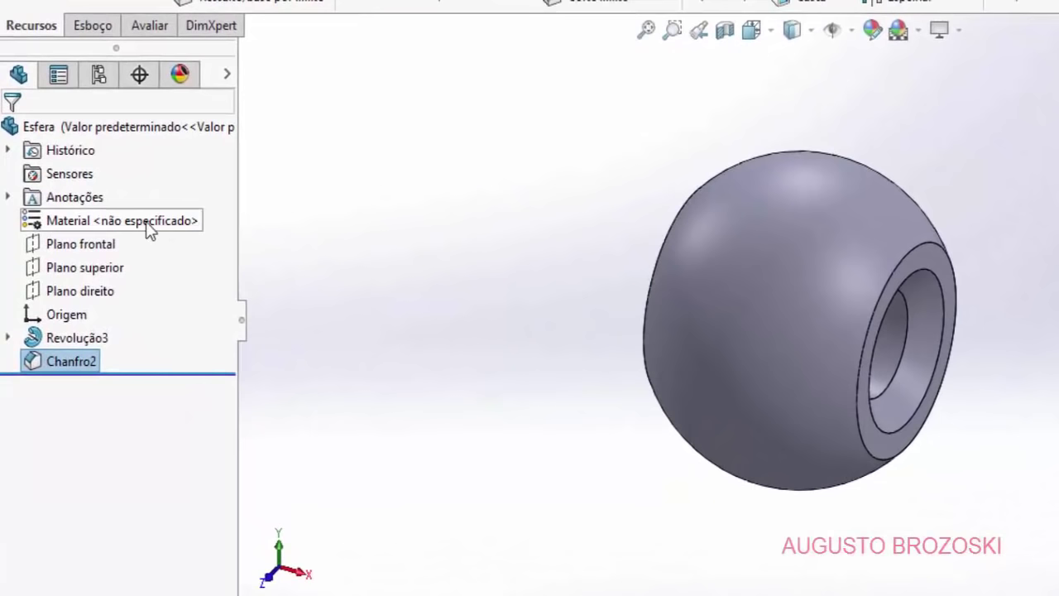
Step: Apply AISI 304 from the Aço steel library as the Esfera part's material
right_click(149, 227)
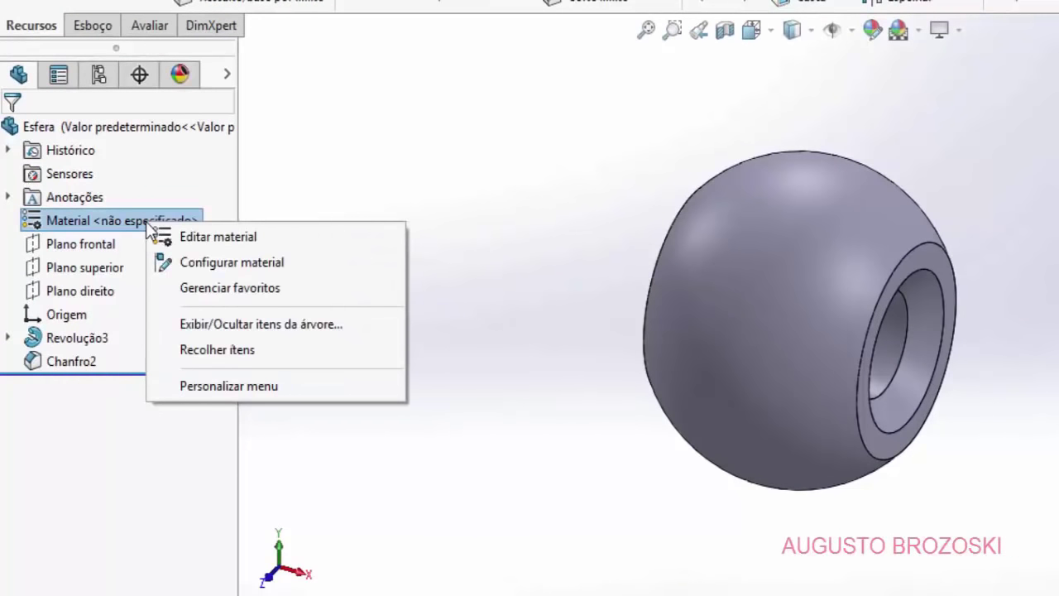
left_click(226, 239)
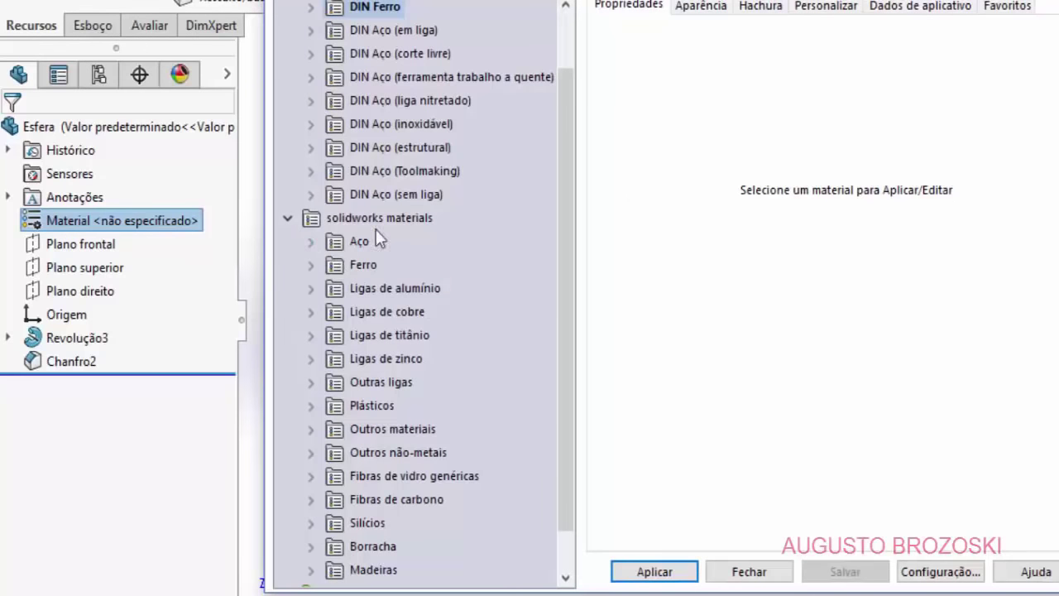
left_click(311, 242)
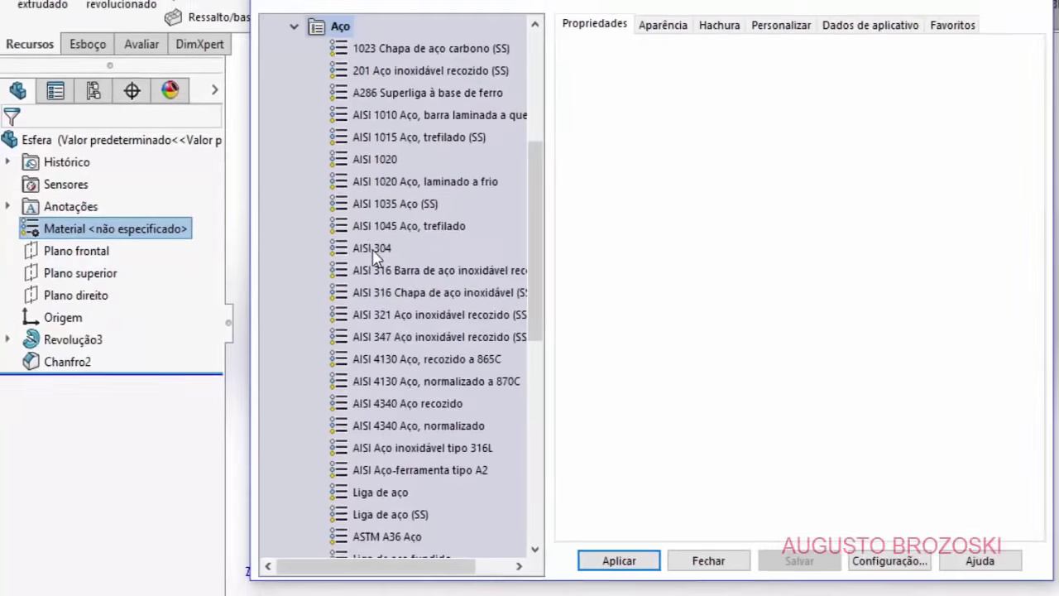
left_click(393, 242)
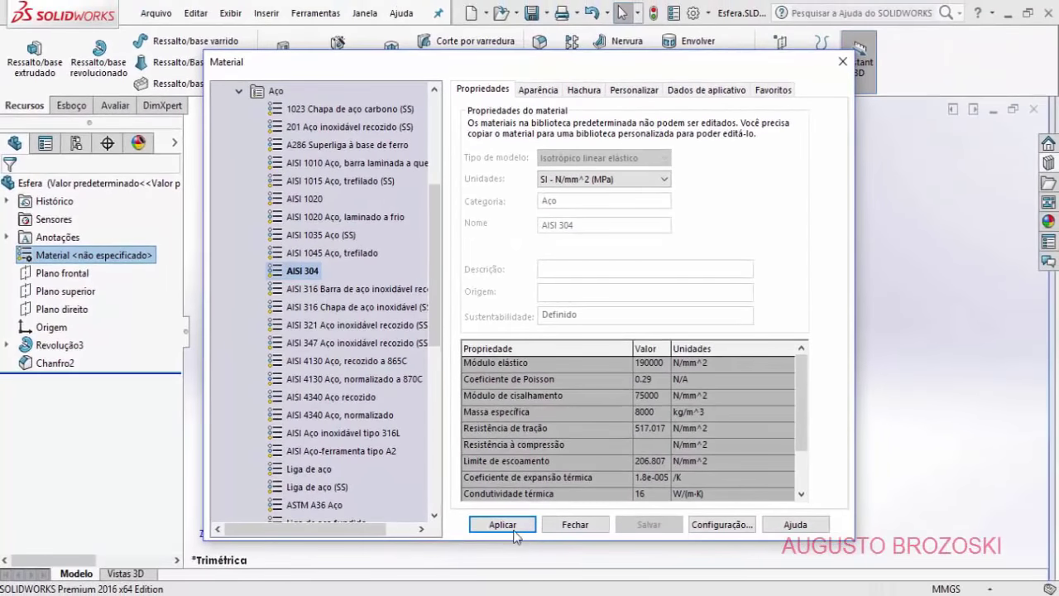
left_click(513, 530)
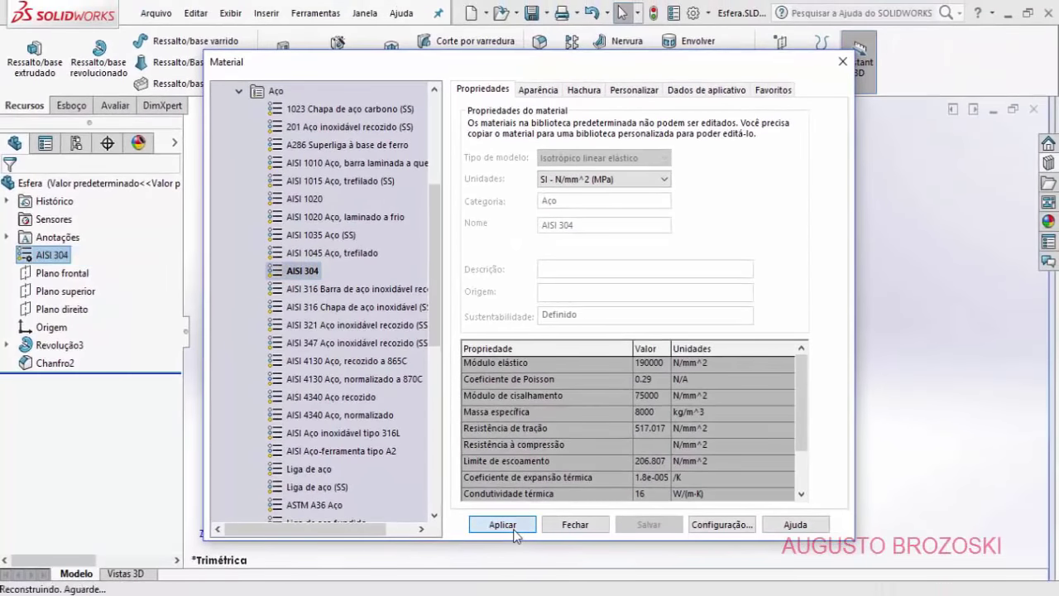
left_click(577, 525)
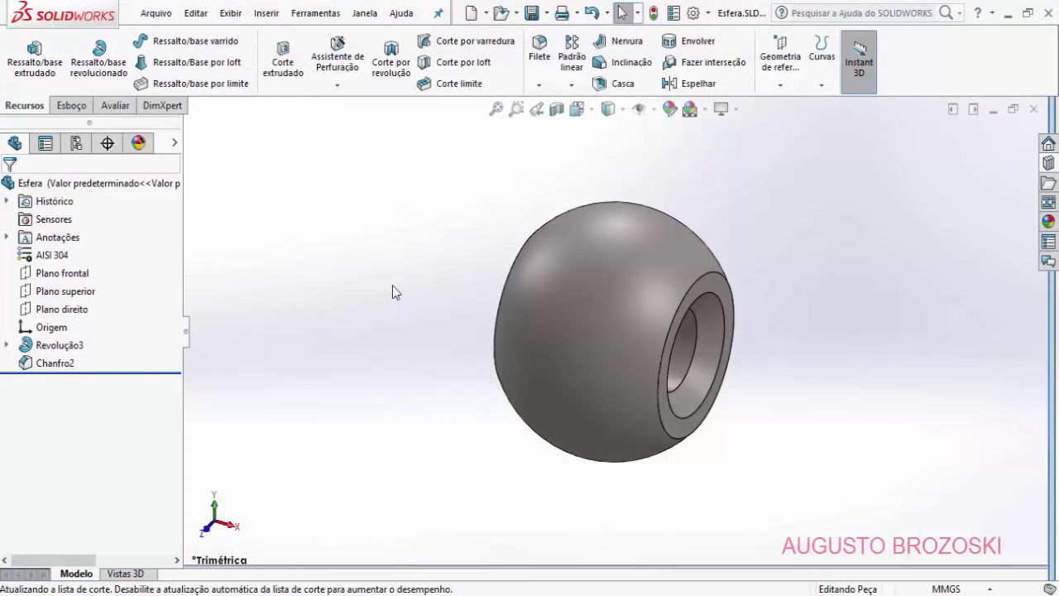
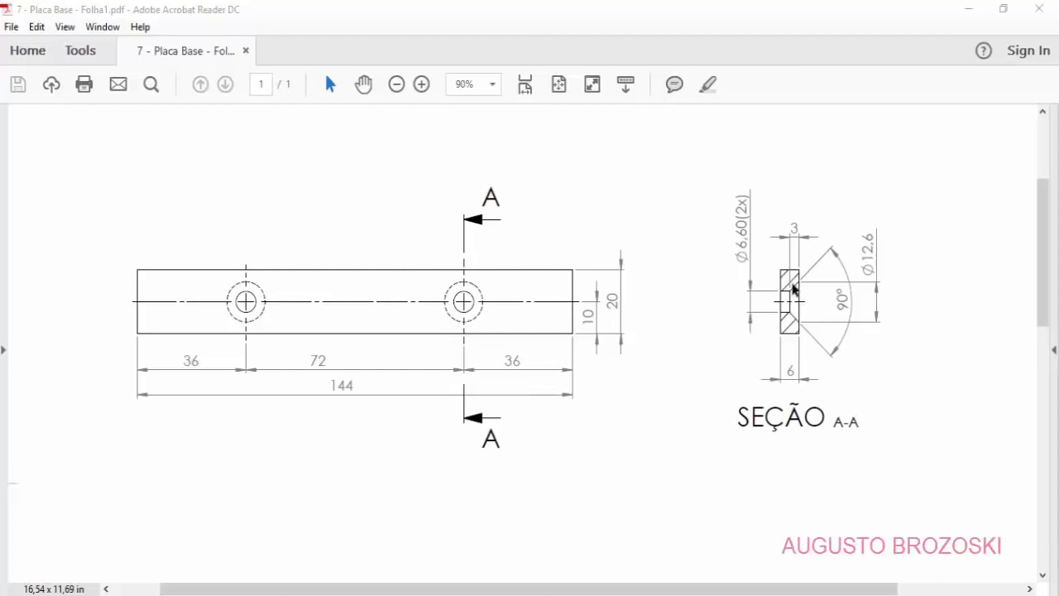
Step: Minimize the Placa Base PDF drawing in Acrobat Reader to bring SOLIDWORKS forward
left_click(966, 10)
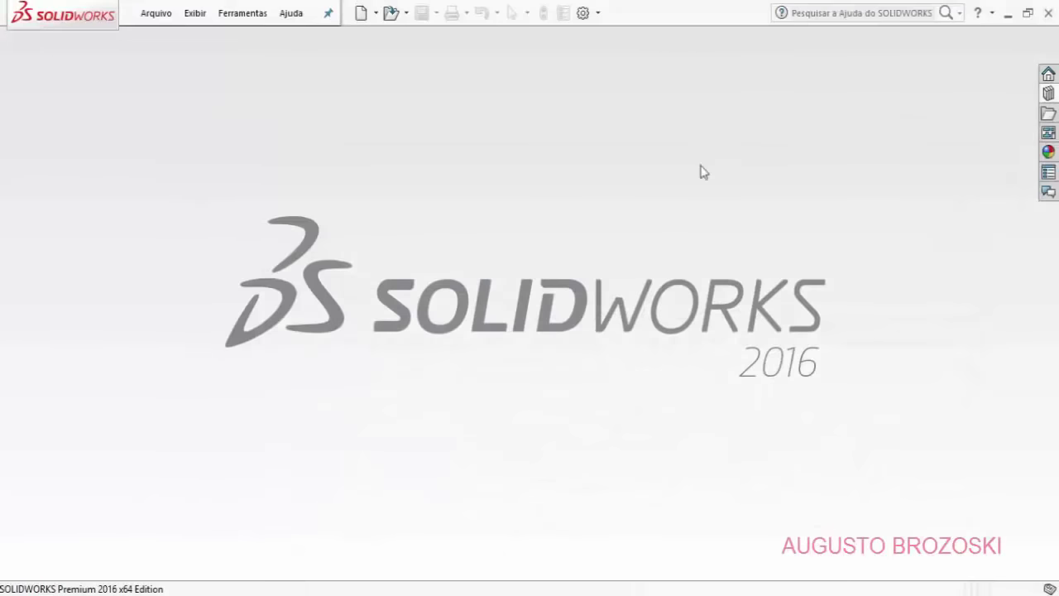
Step: Create new part Peça7 and open Esboço1 on the Plano superior in isometric view
left_click(361, 14)
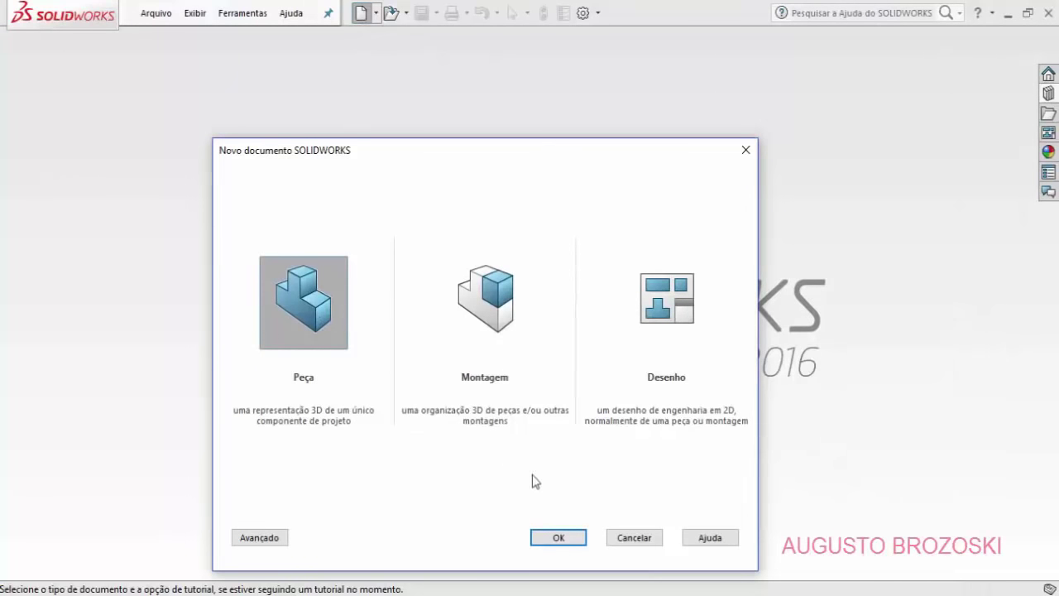
left_click(563, 539)
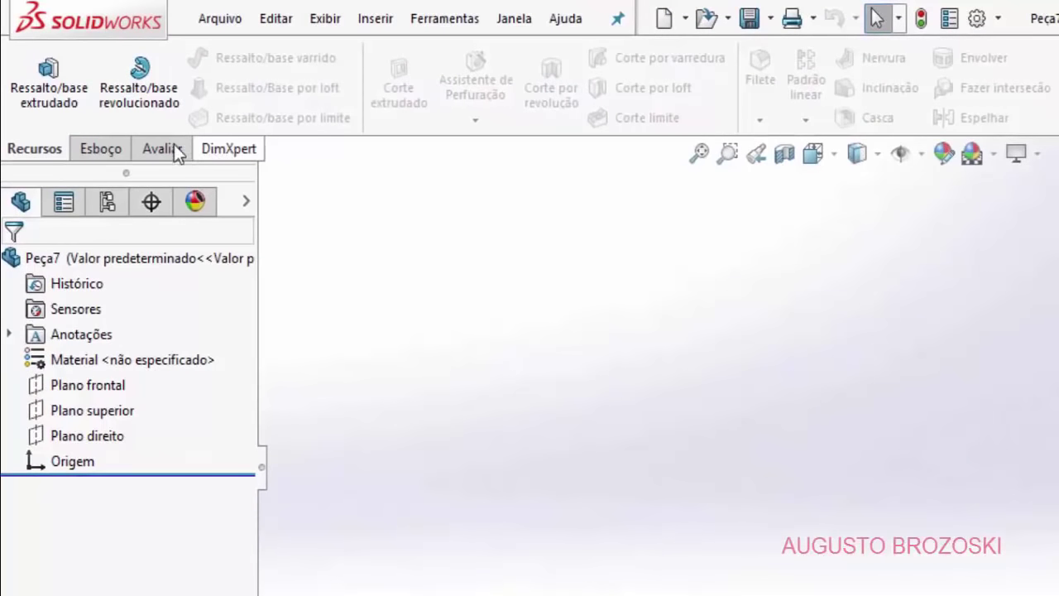
left_click(104, 149)
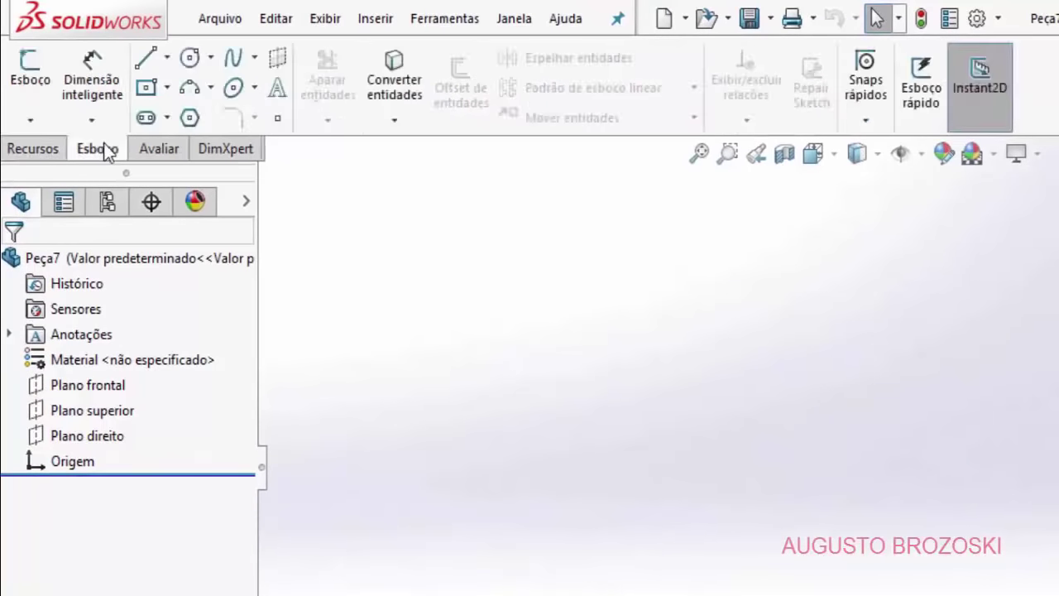
left_click(33, 83)
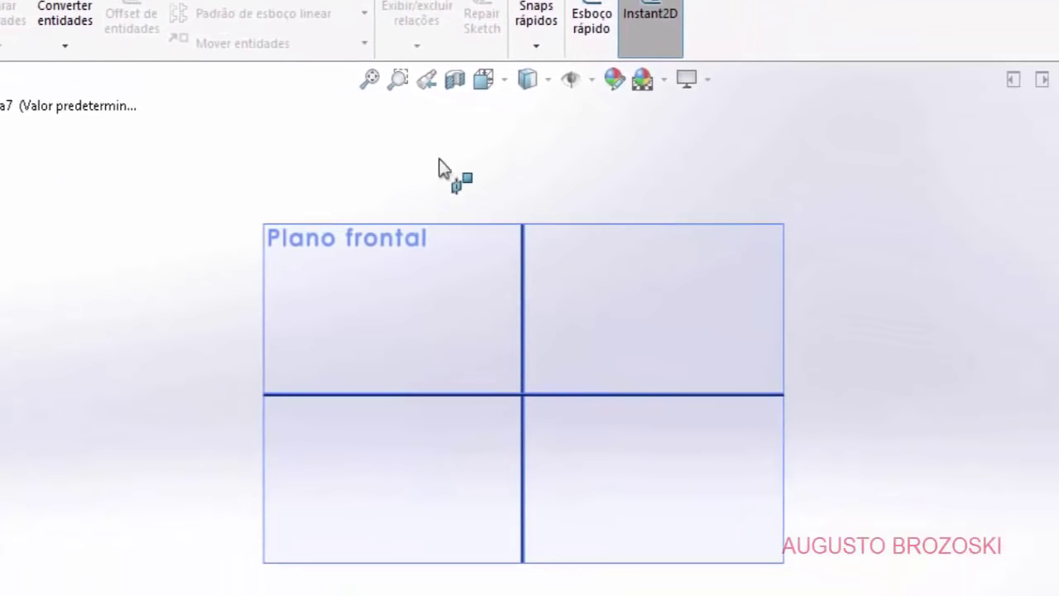
left_click(503, 80)
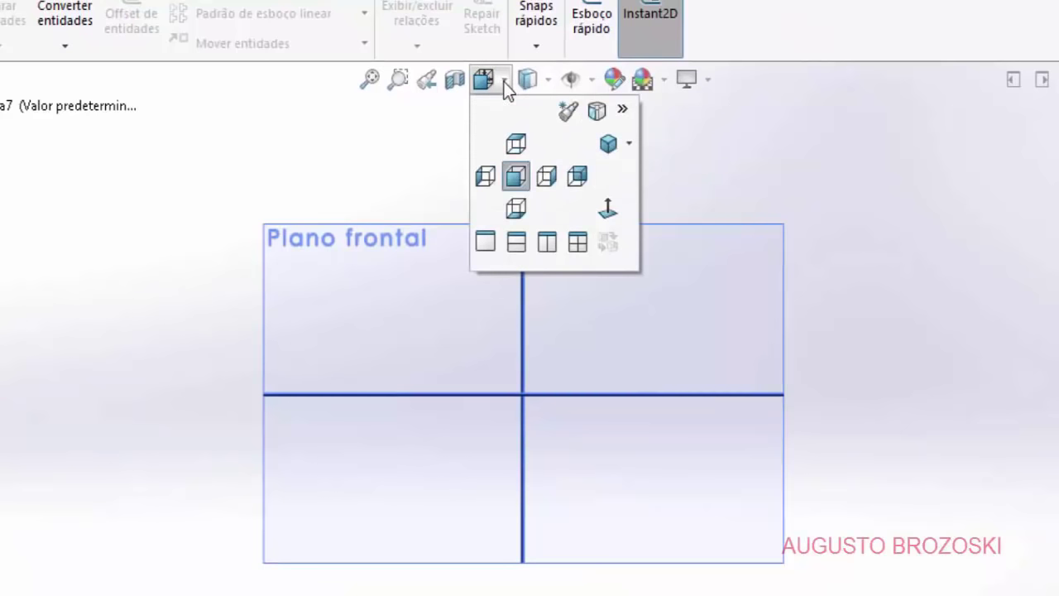
left_click(608, 145)
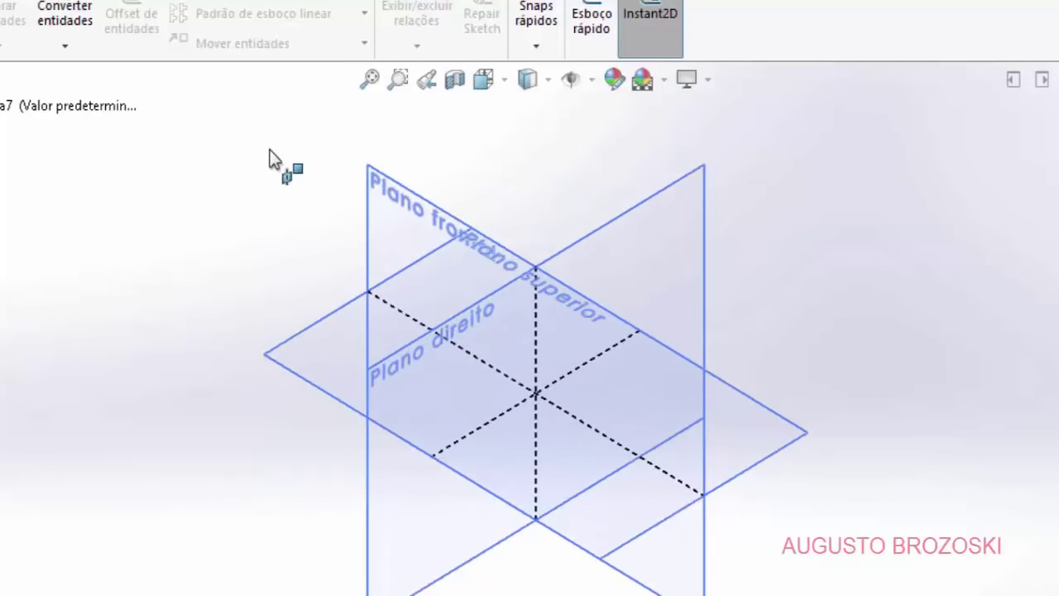
left_click(324, 329)
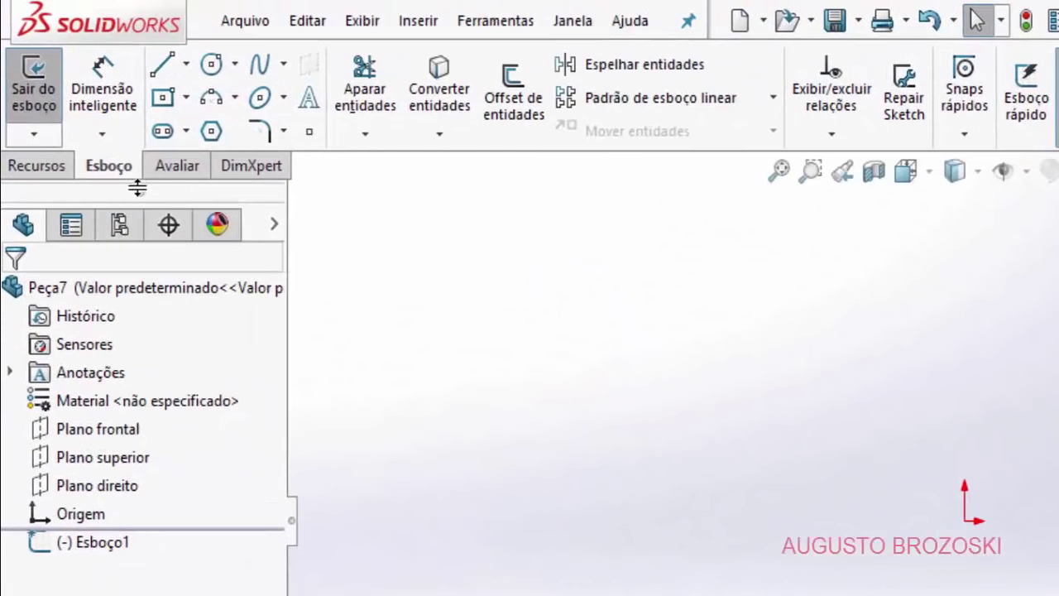
Step: Draw a centre rectangle starting from the sketch origin
left_click(185, 98)
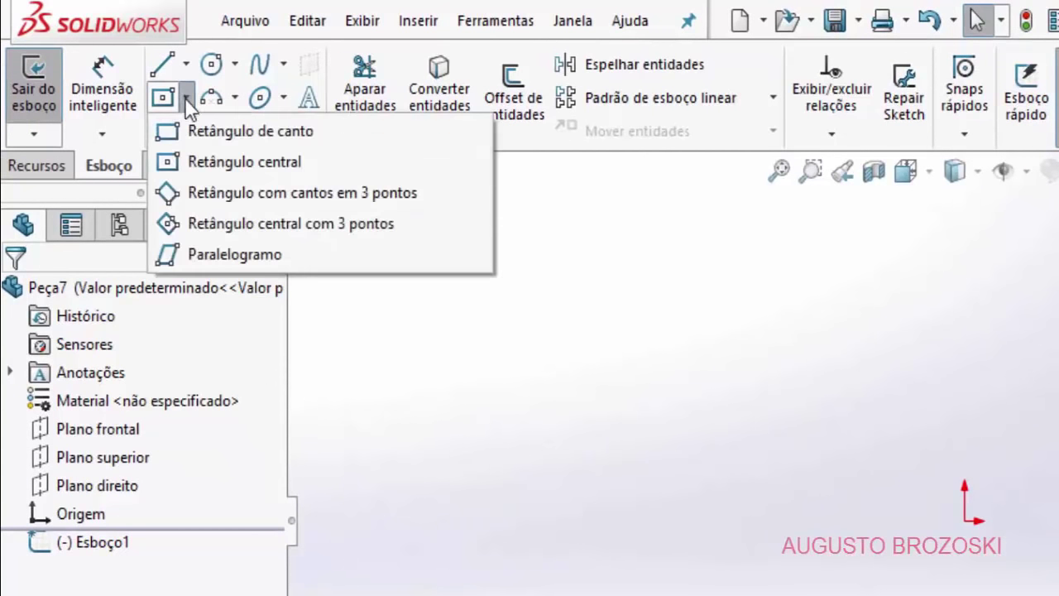
left_click(214, 167)
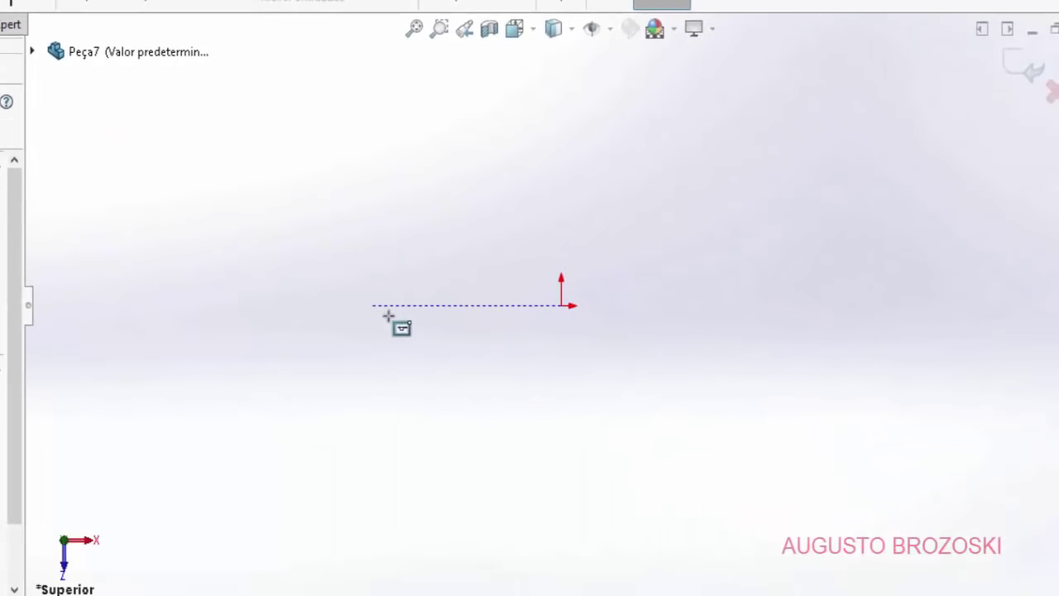
left_click(561, 306)
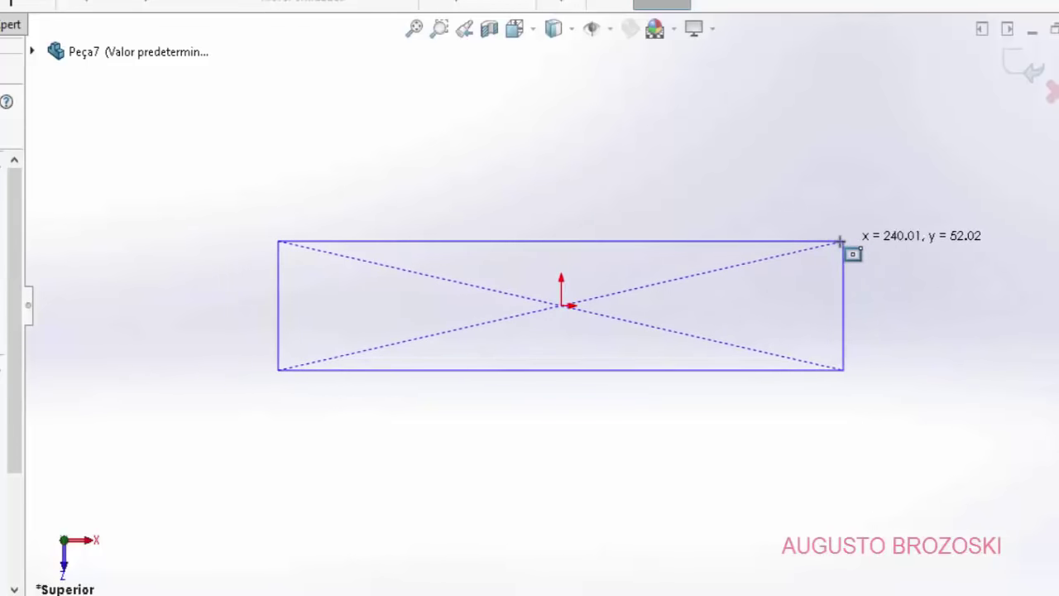
left_click(803, 244)
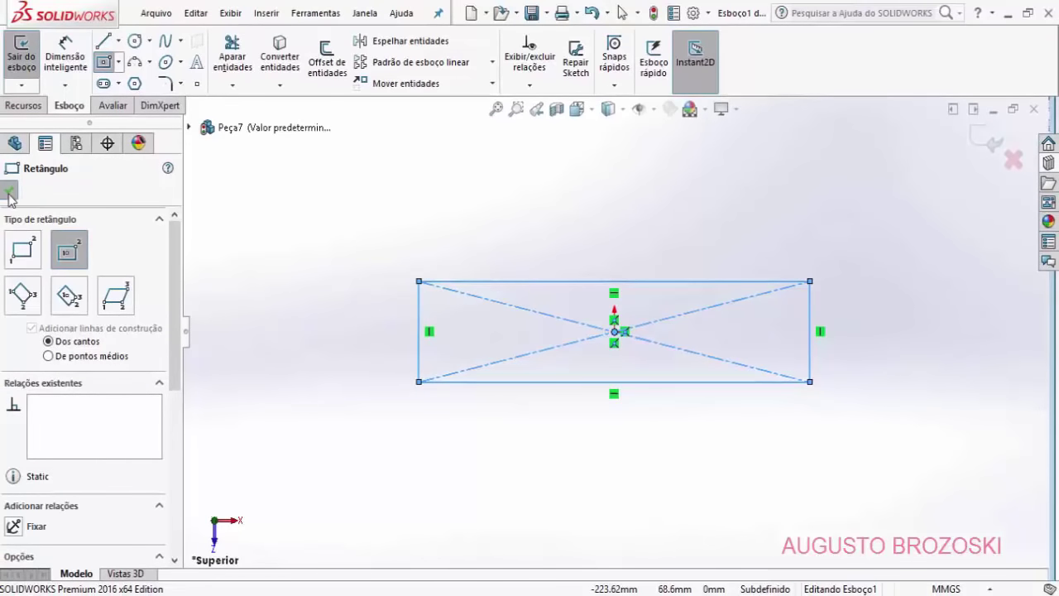
left_click(9, 191)
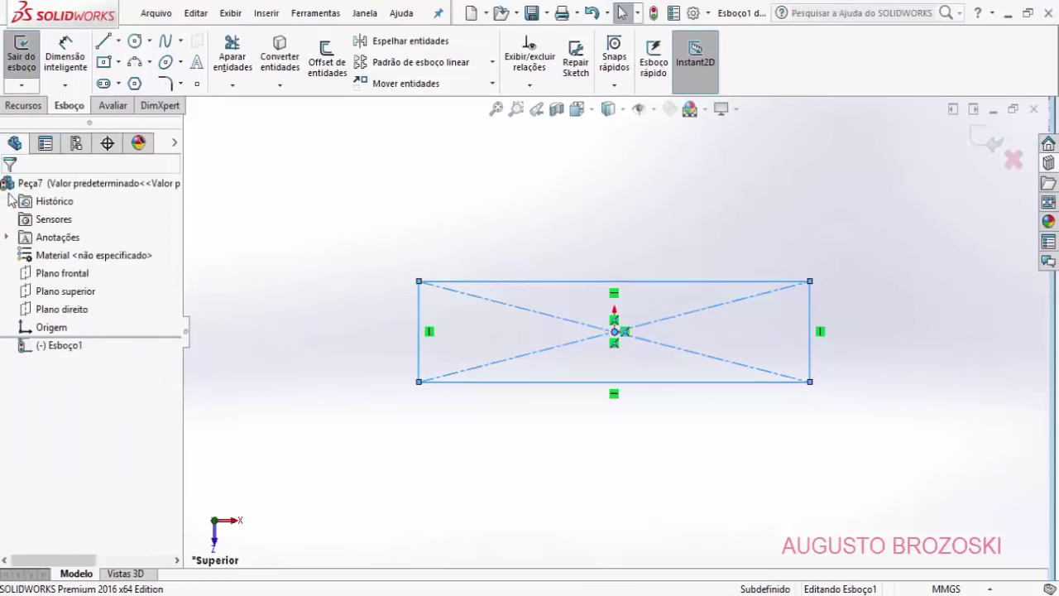
Step: Dimension the rectangle 144 mm long and 20 mm high, then exit the sketch
left_click(66, 59)
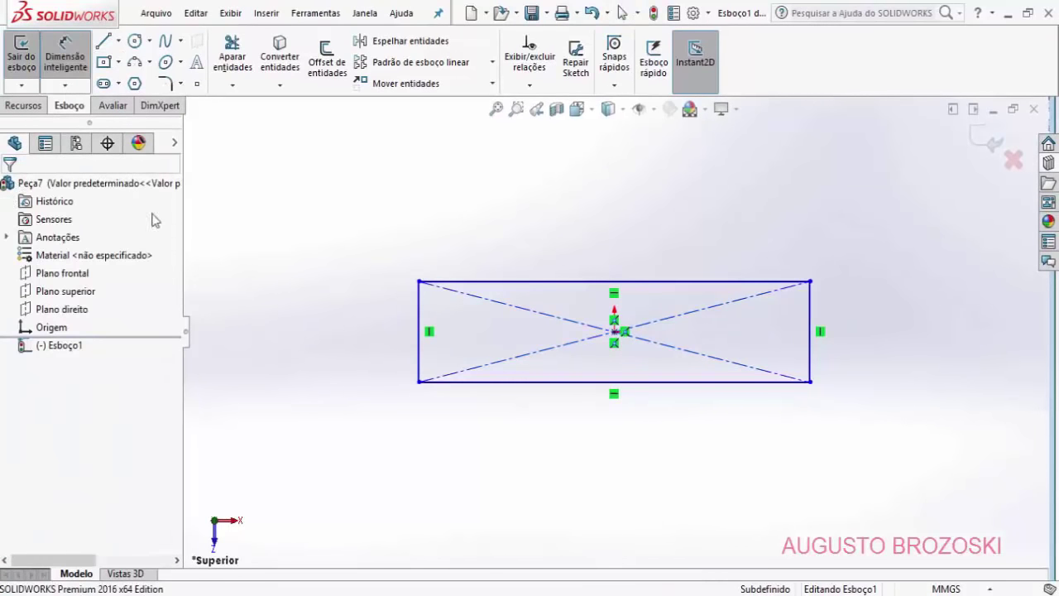
left_click(571, 382)
left_click(592, 457)
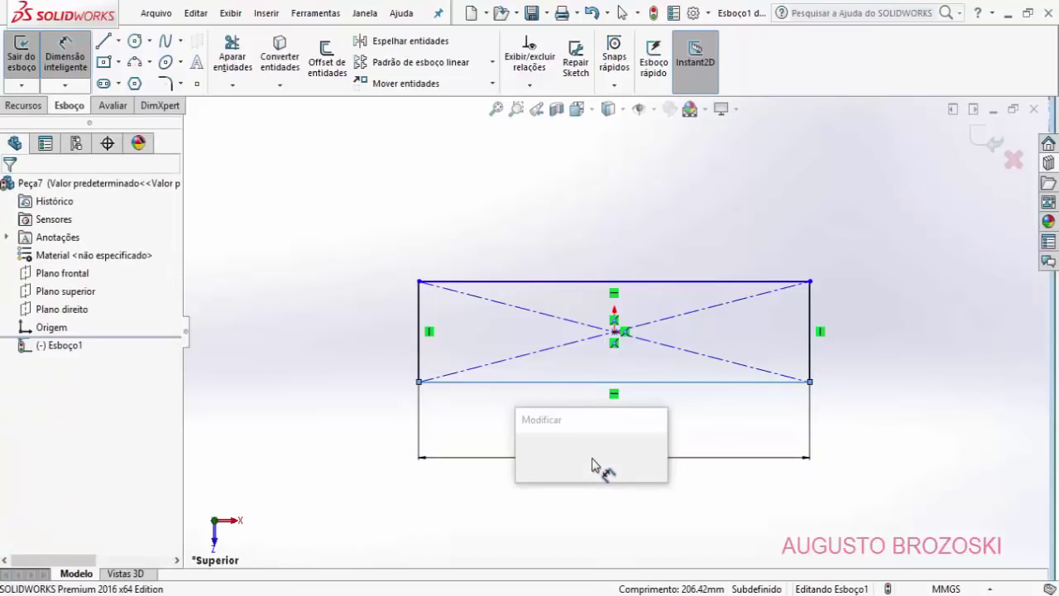
type("144")
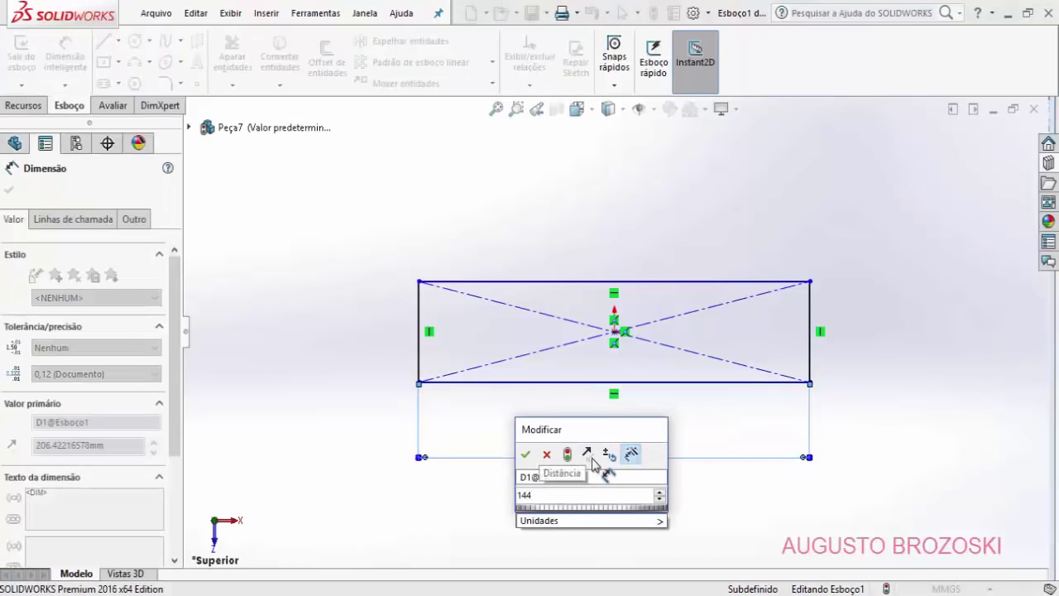
left_click(527, 456)
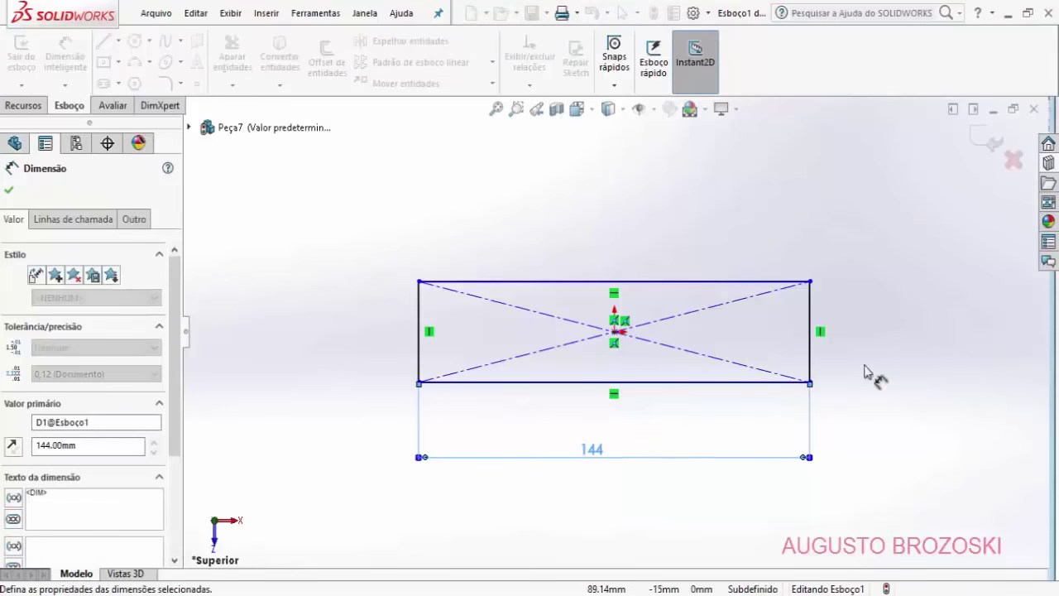
left_click(811, 308)
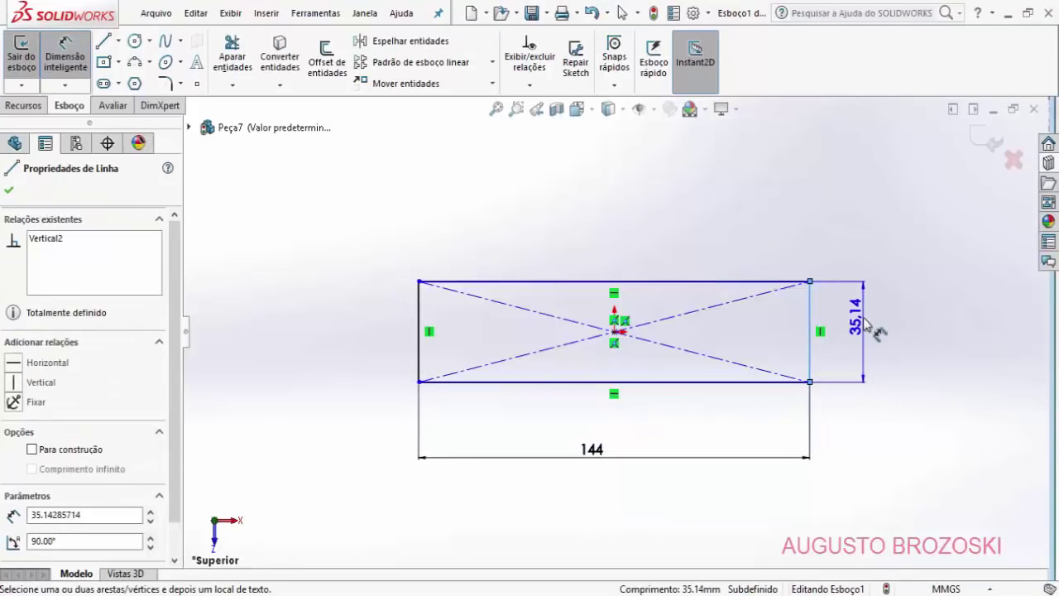
left_click(864, 325)
type("20")
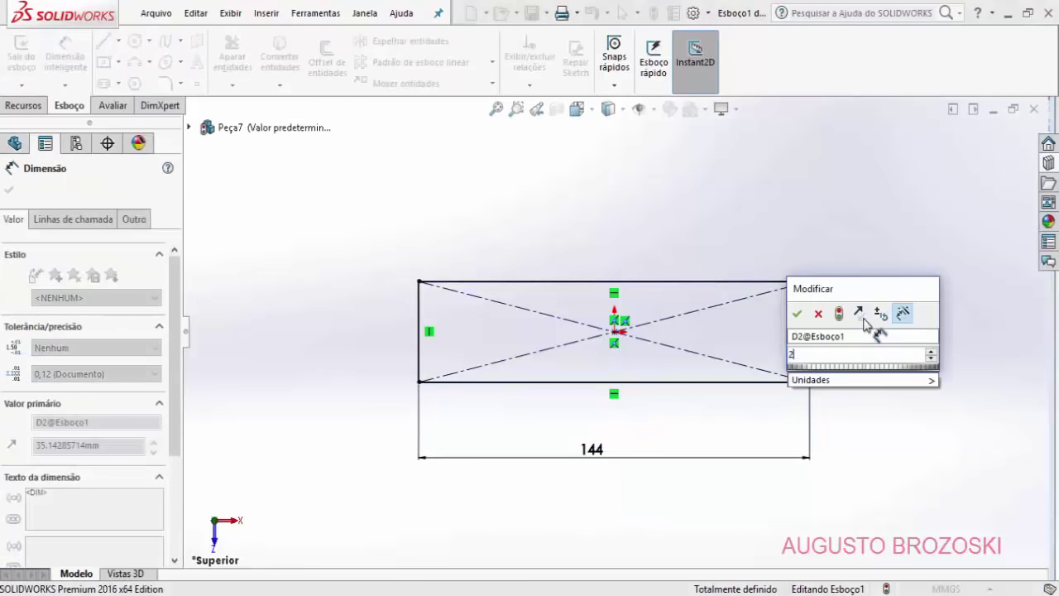
left_click(797, 315)
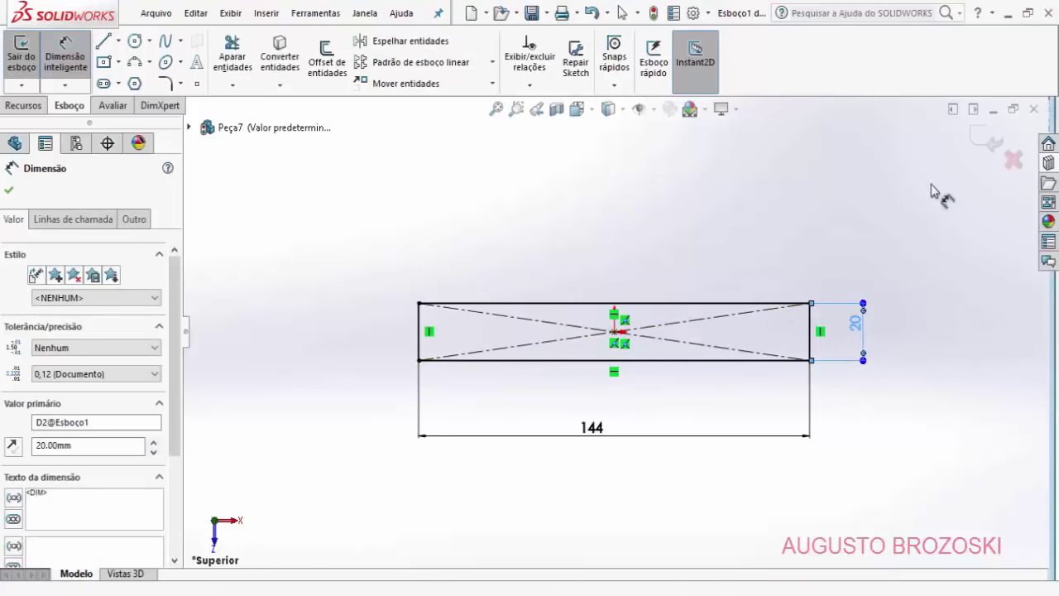
left_click(992, 143)
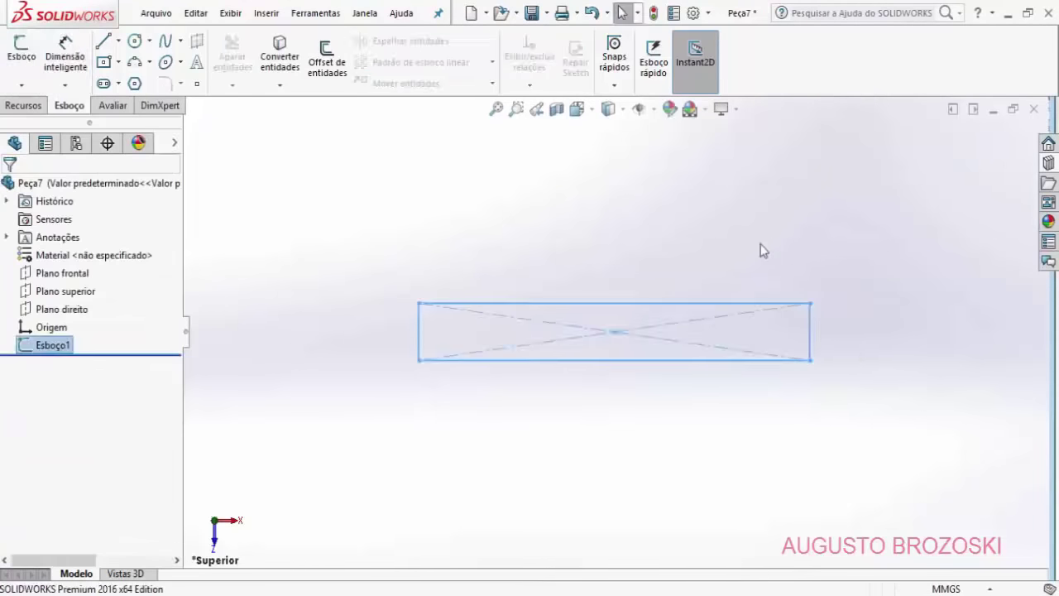
Step: Extrude the 144 x 20 rectangle 6 mm deep as a boss/base extrusion
left_click(25, 106)
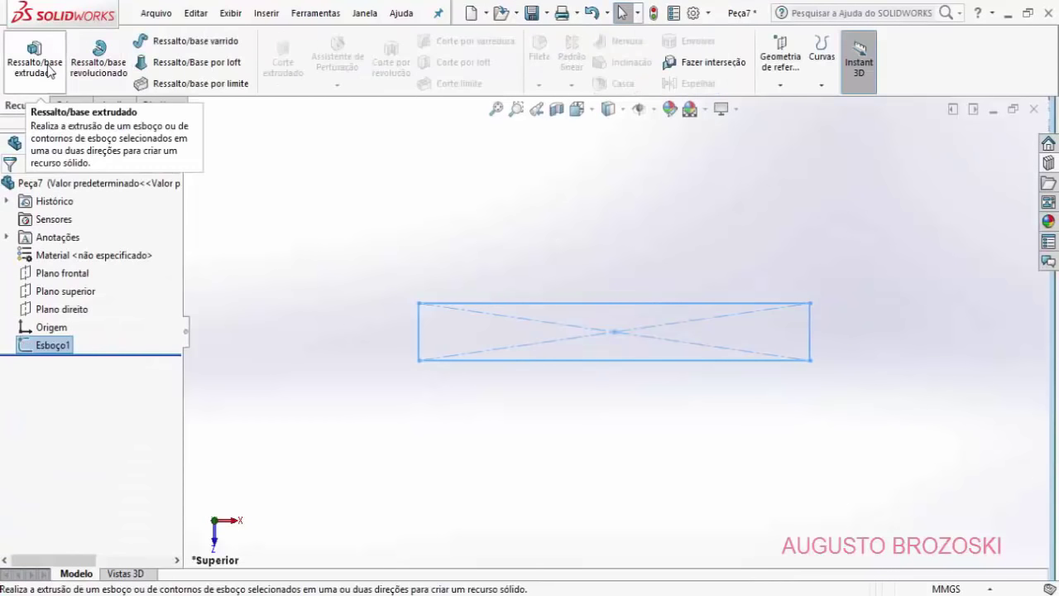
left_click(48, 71)
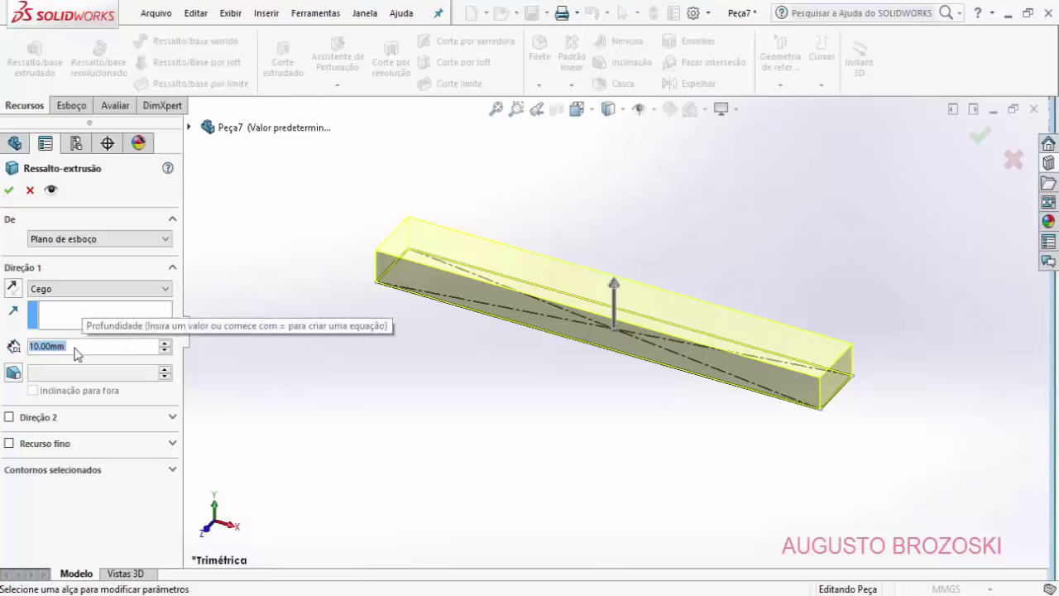
type("6")
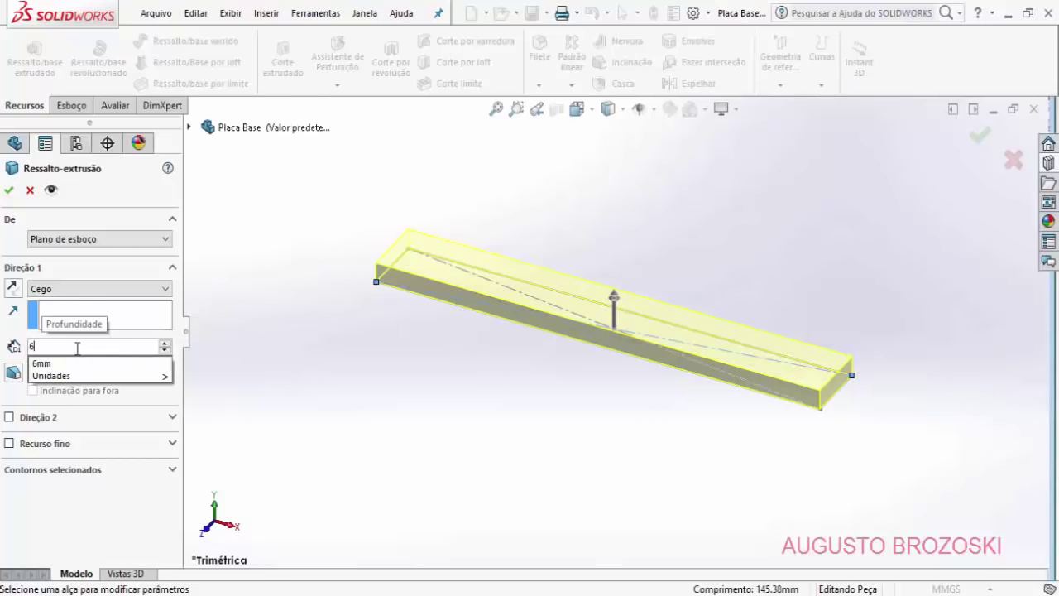
key("Return")
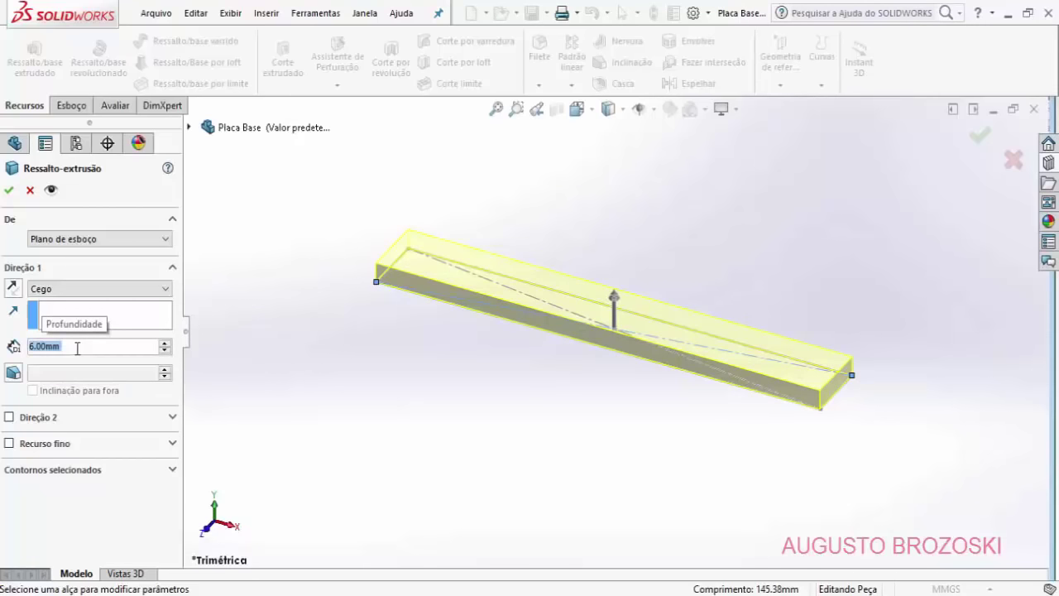
left_click(9, 190)
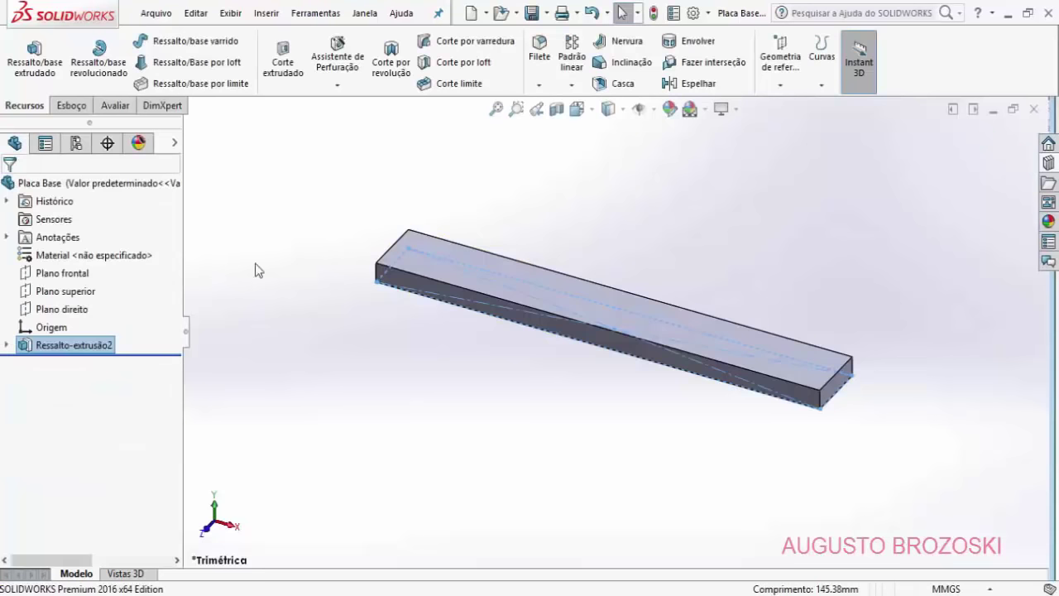
Step: In top view, start the Hole Wizard and place a hole point left of the origin
left_click(706, 239)
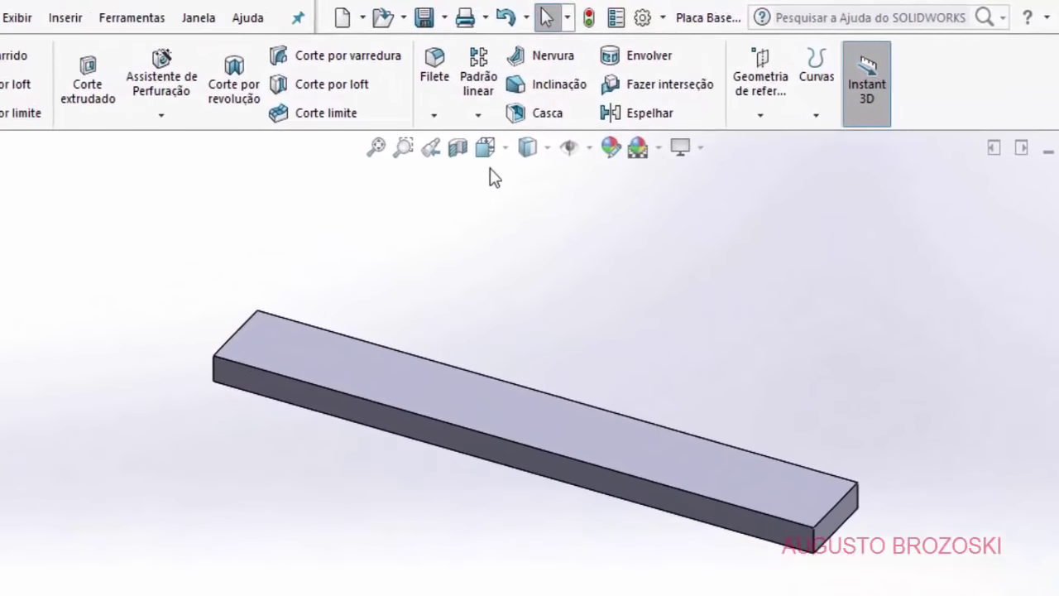
left_click(492, 154)
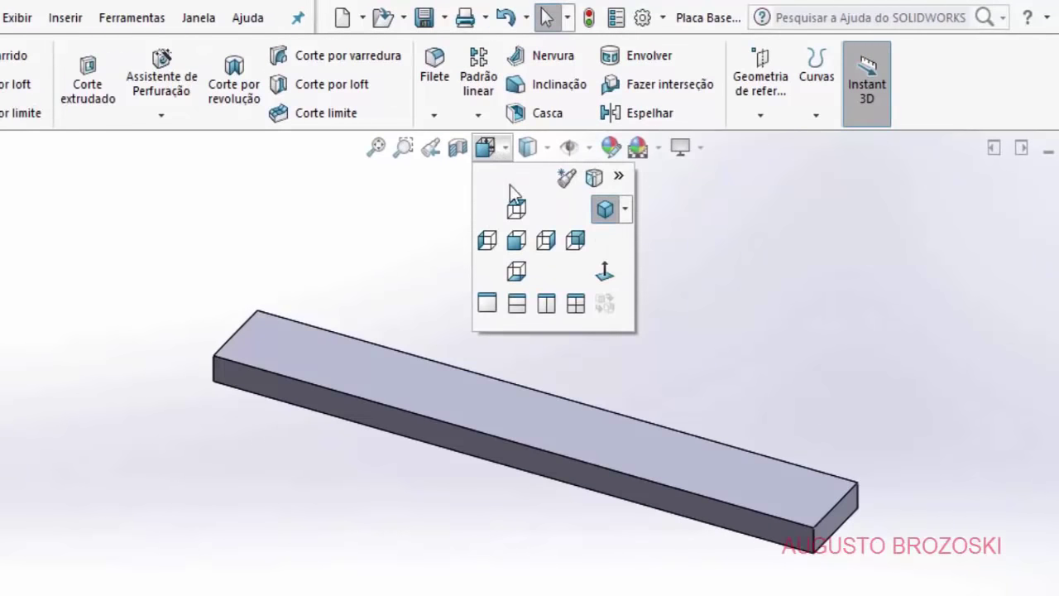
left_click(518, 210)
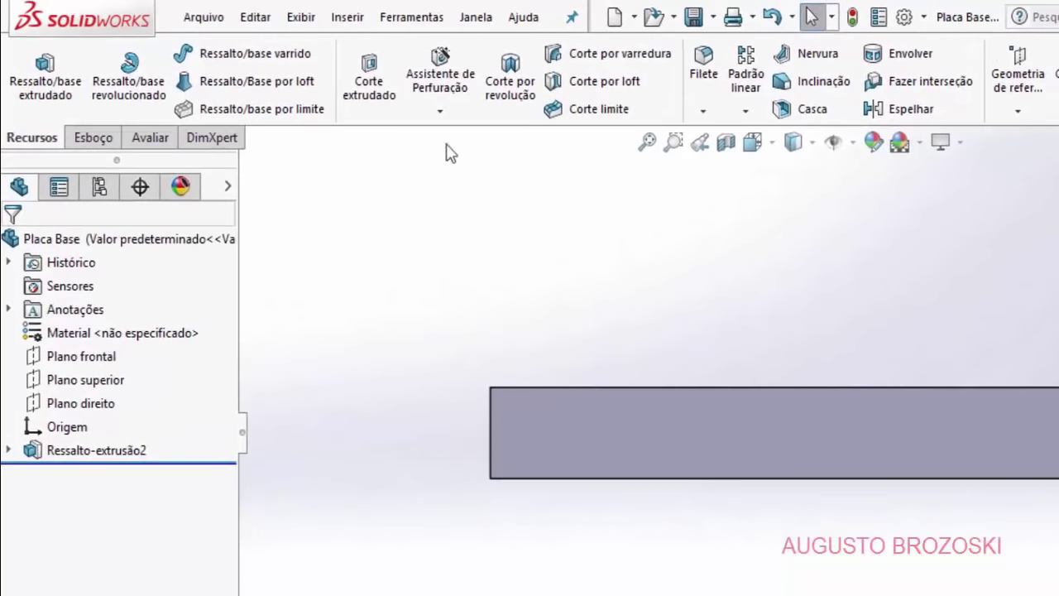
left_click(397, 69)
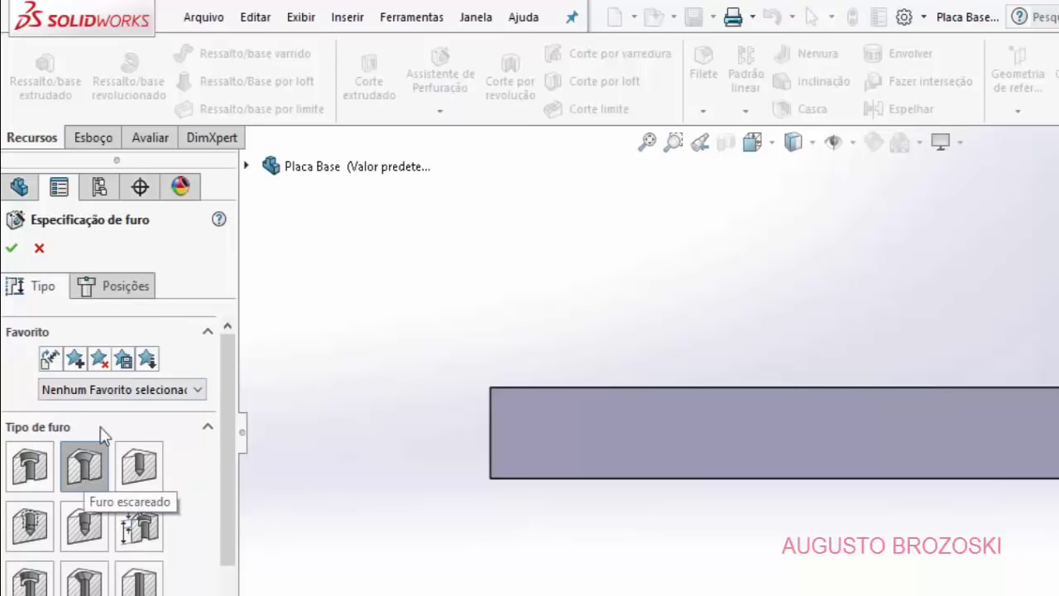
left_click(119, 290)
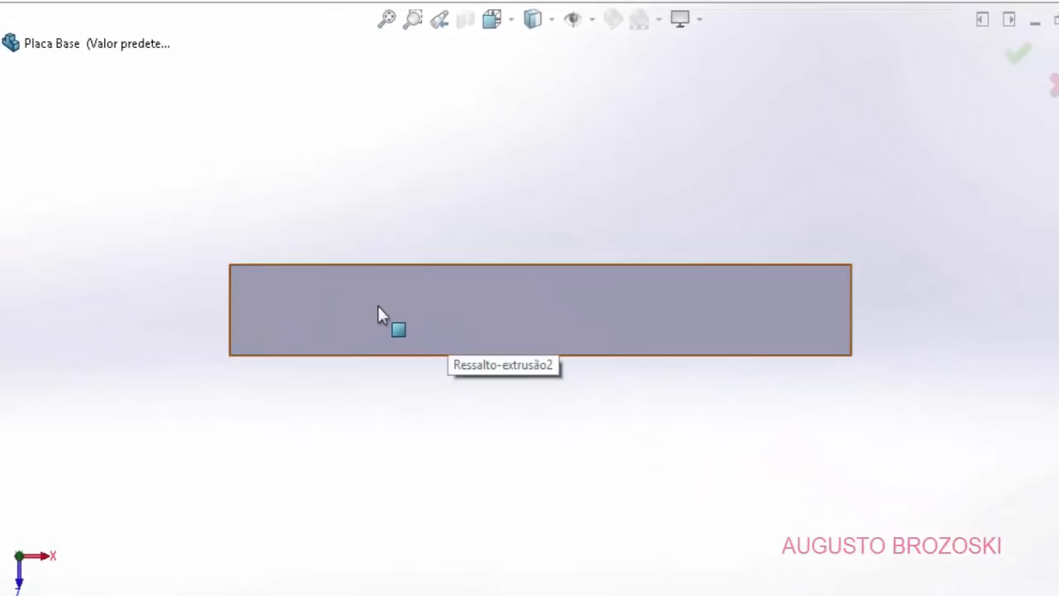
left_click(380, 316)
Step: Place the left and right hole points and dimension the left one 36 mm from the plate's left edge
mouse_move(381, 318)
left_mouse_down()
mouse_move(463, 309)
mouse_move(456, 299)
mouse_move(541, 310)
mouse_move(353, 311)
left_mouse_up()
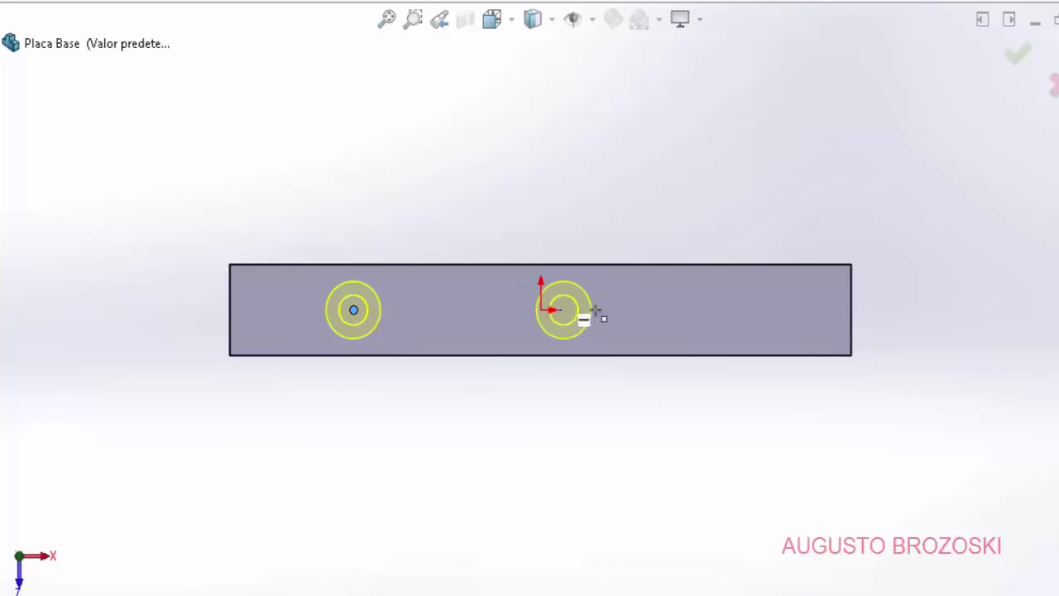
left_click(731, 311)
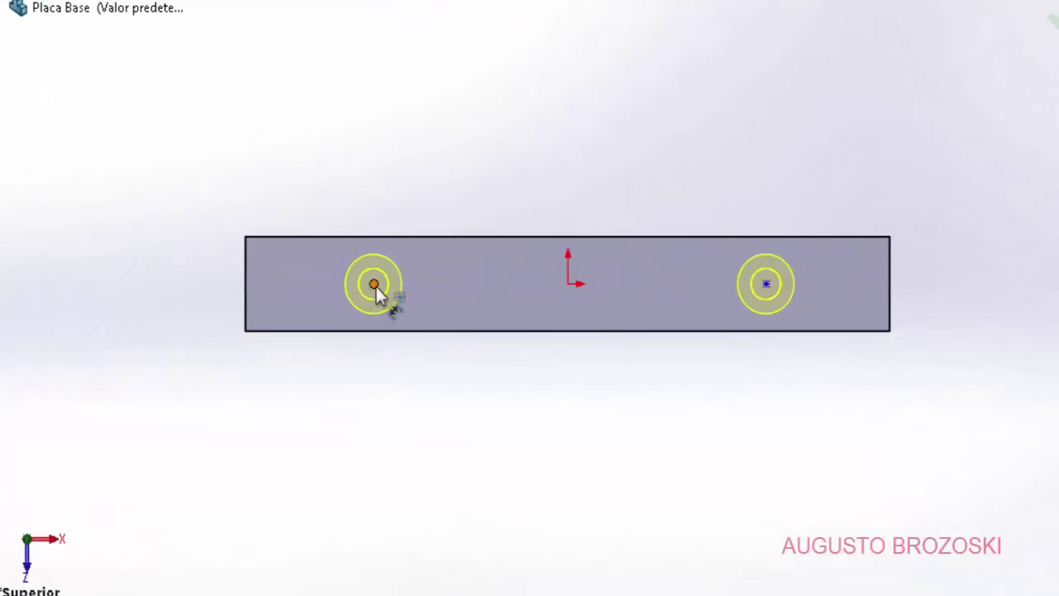
left_click(374, 284)
left_click(246, 284)
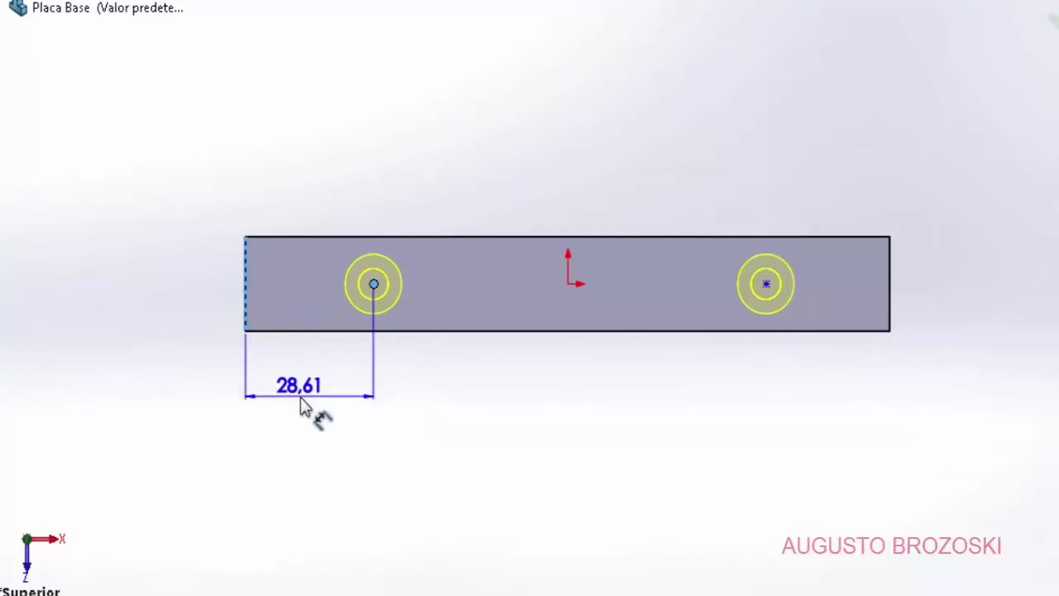
left_click(313, 416)
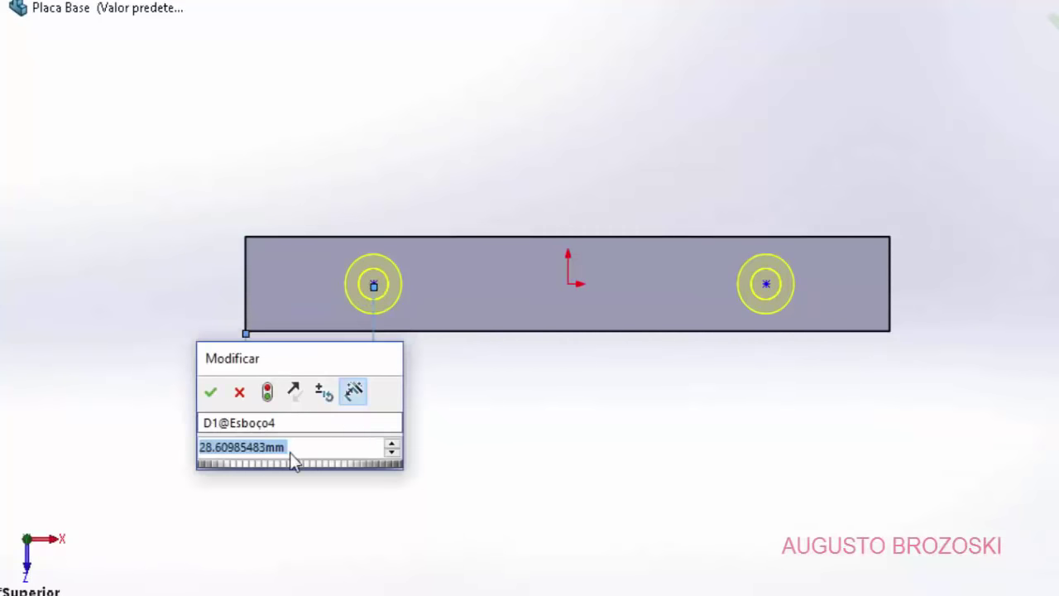
type("3")
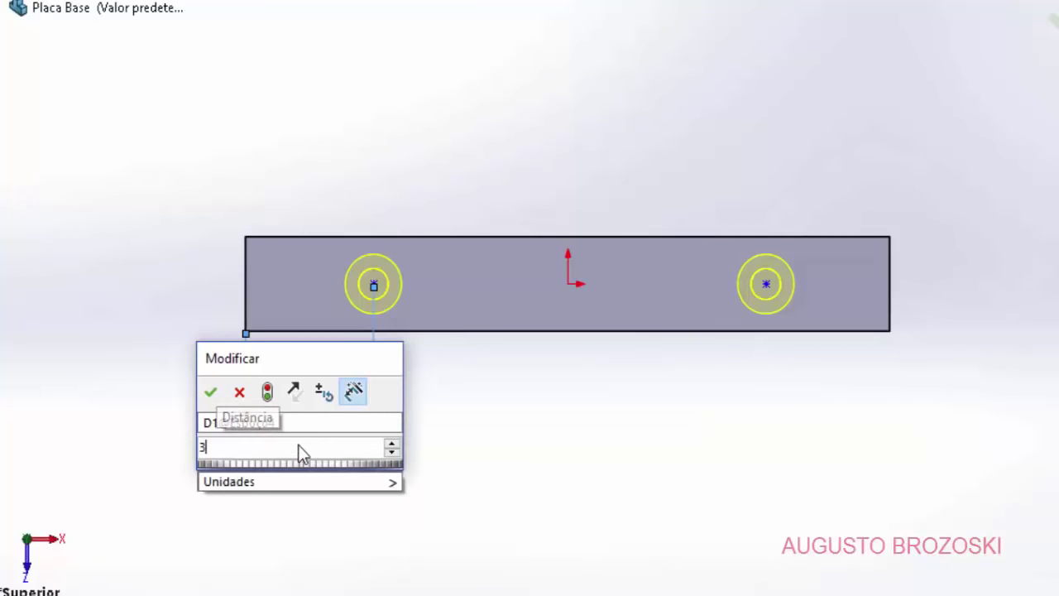
type("6")
left_click(210, 392)
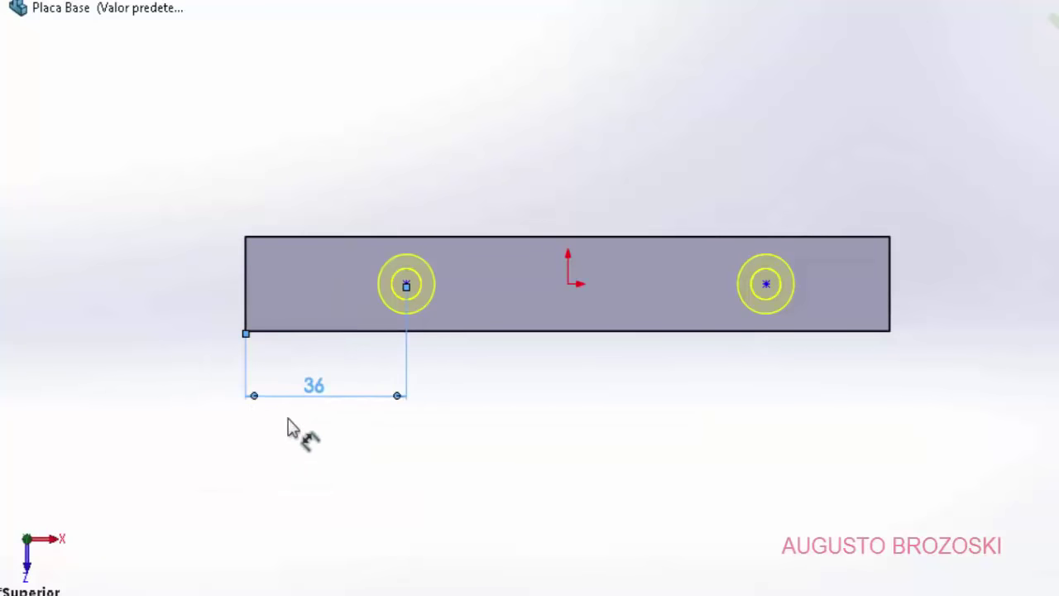
Step: Dimension the spacing between the two hole centres as 72 mm
left_click(480, 434)
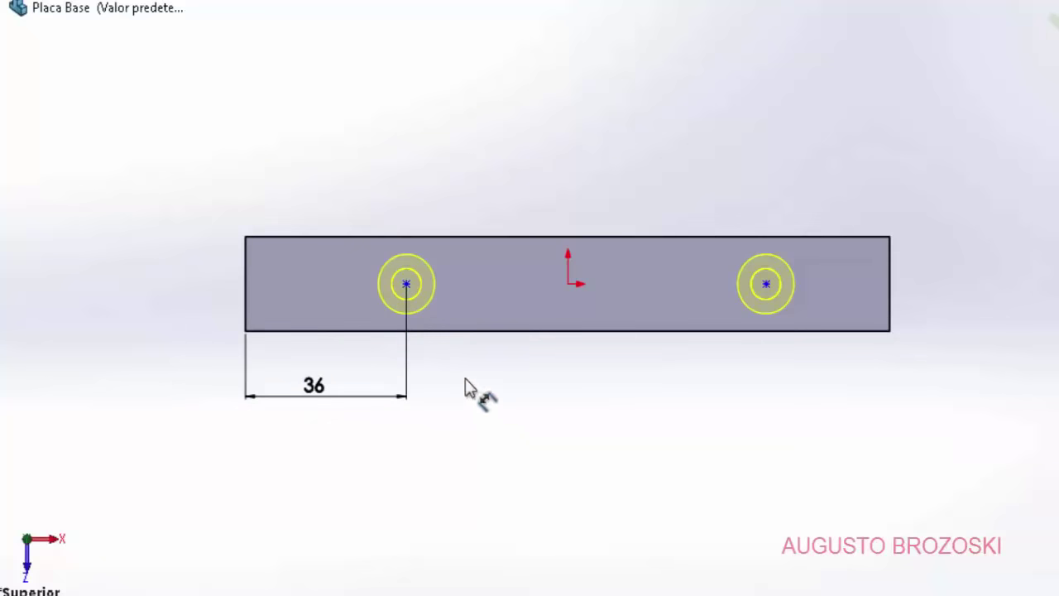
left_click(406, 285)
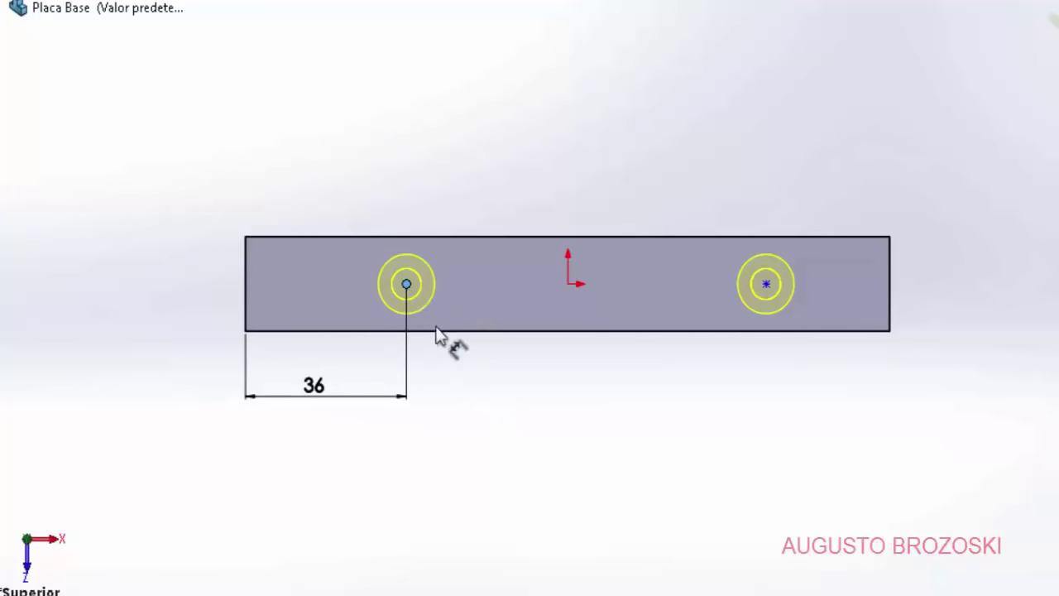
left_click(766, 284)
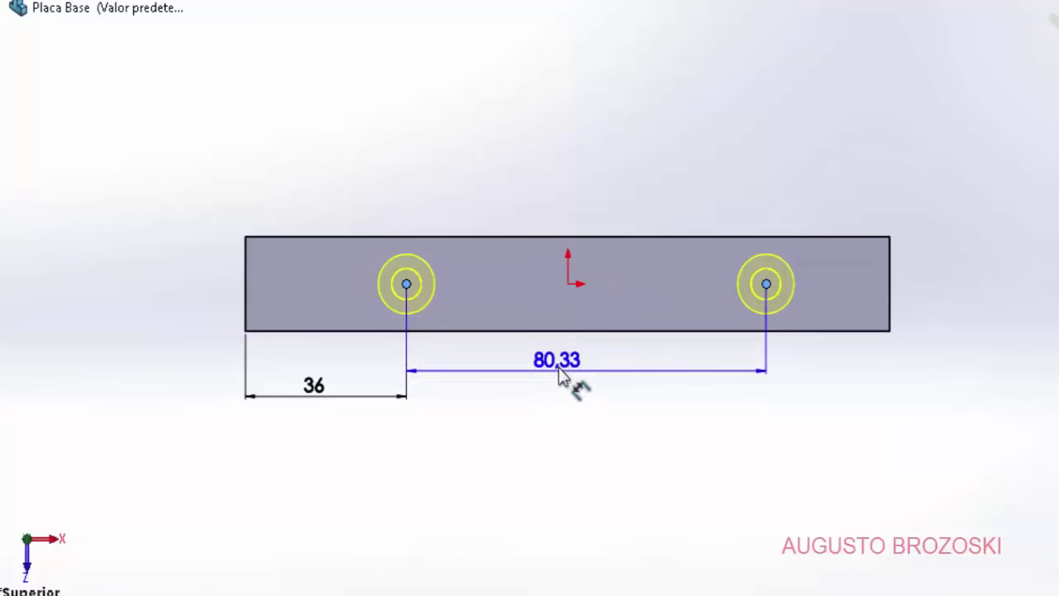
left_click(579, 396)
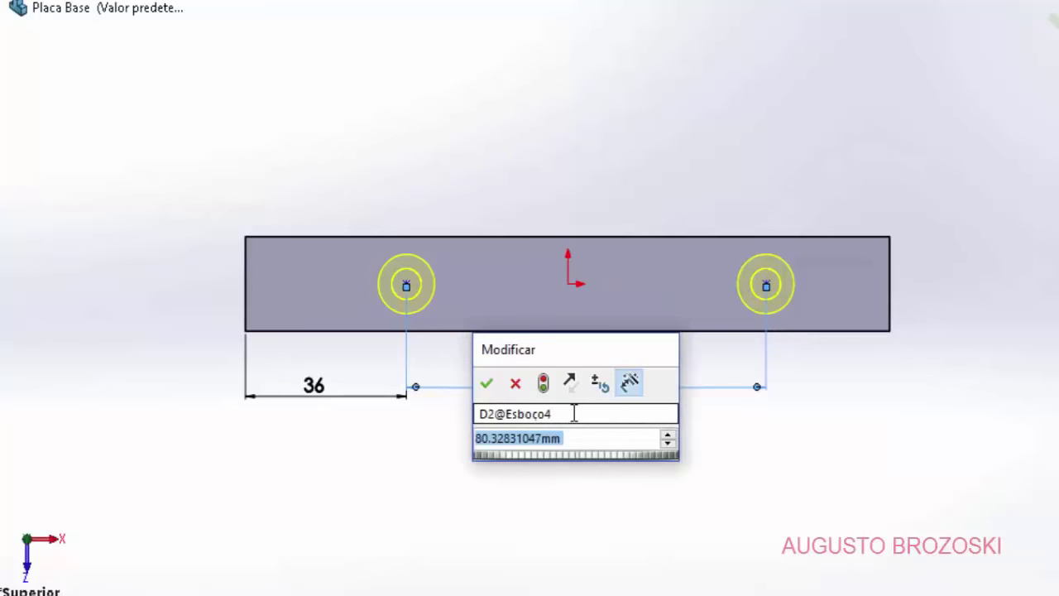
type("72")
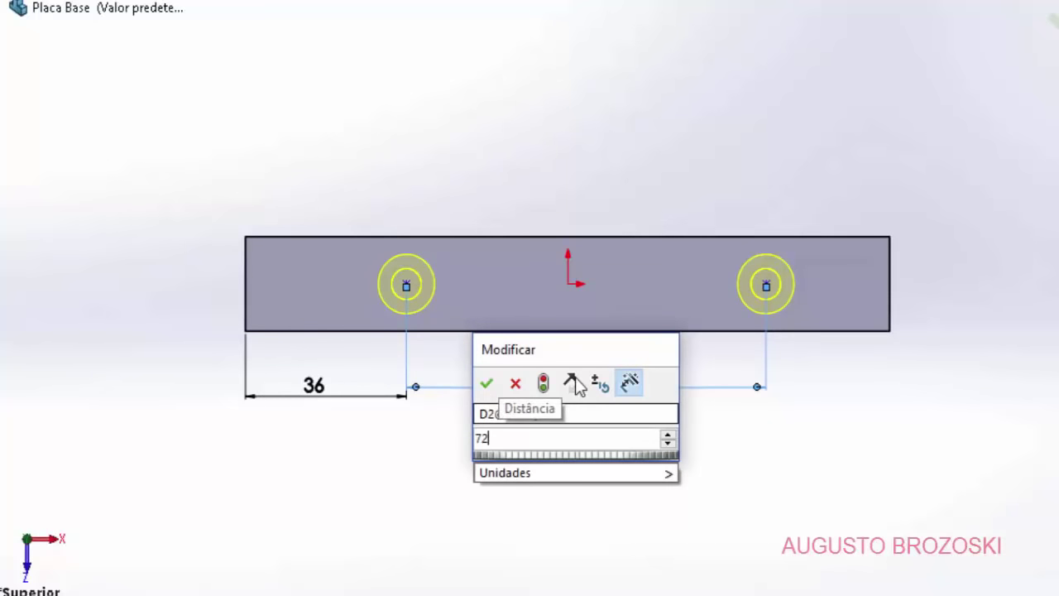
left_click(487, 383)
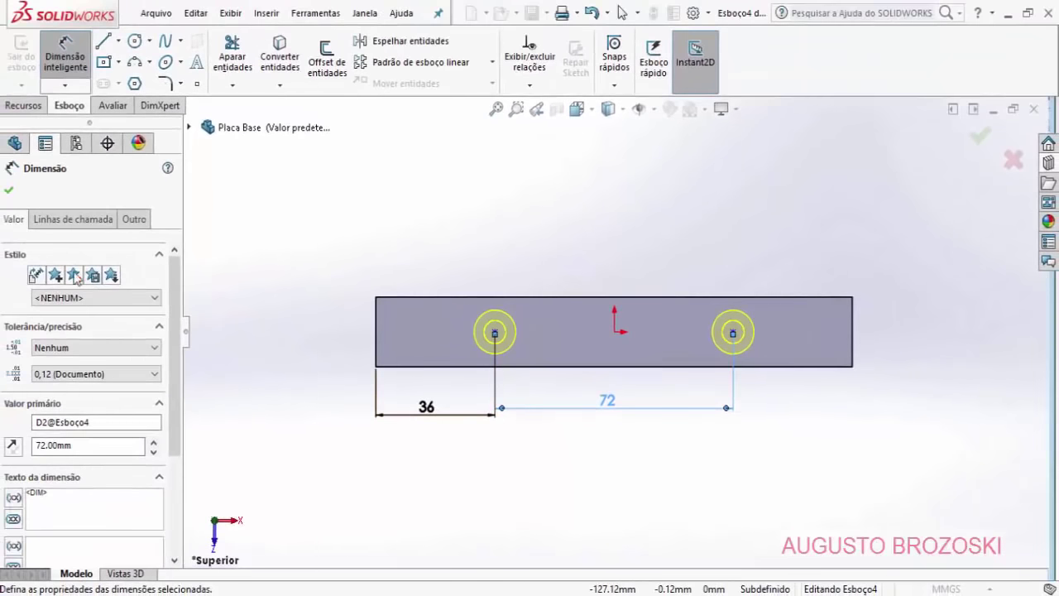
left_click(8, 192)
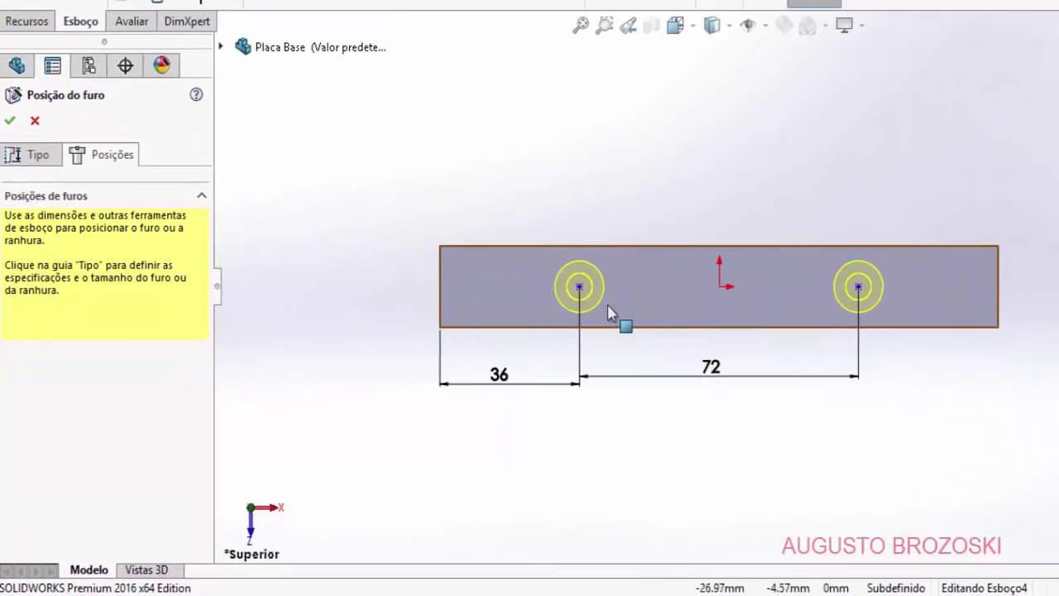
Step: Add Horizontal relations between each hole centre and the origin
left_click(580, 287)
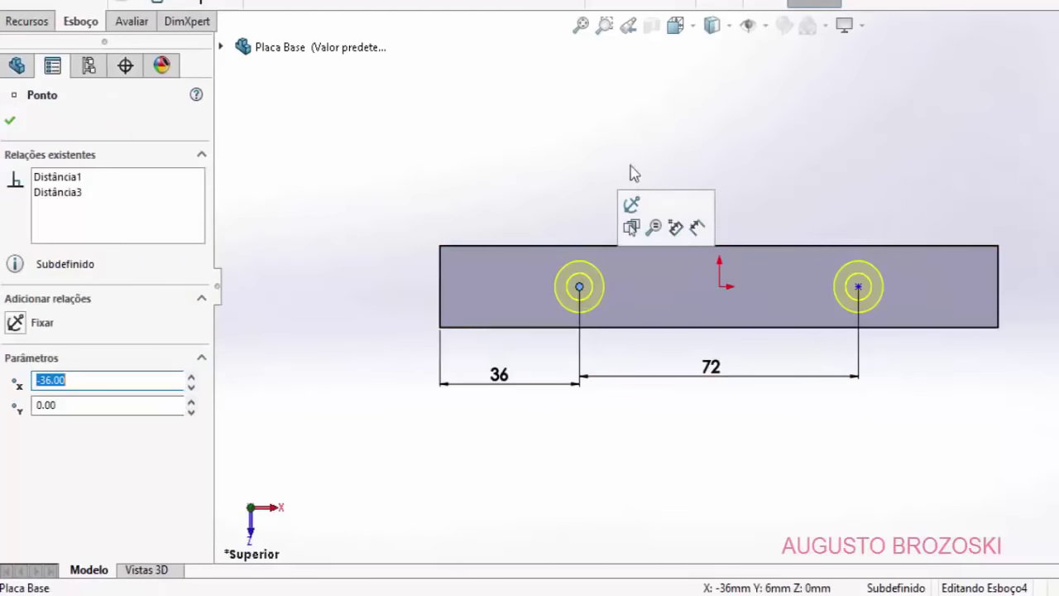
left_click(718, 287, "ctrl")
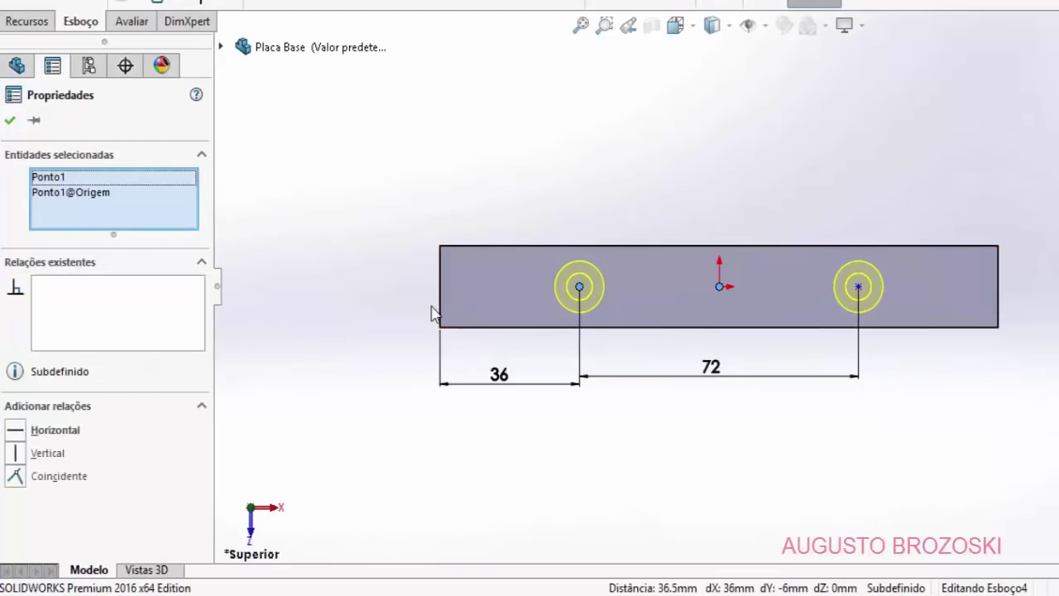
left_click(16, 434)
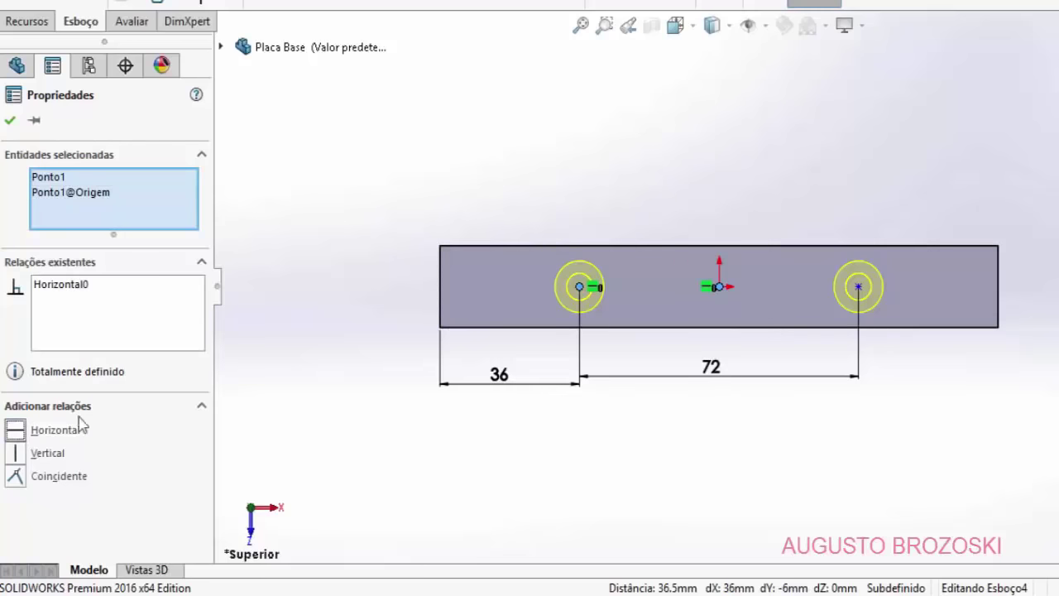
left_click(858, 289)
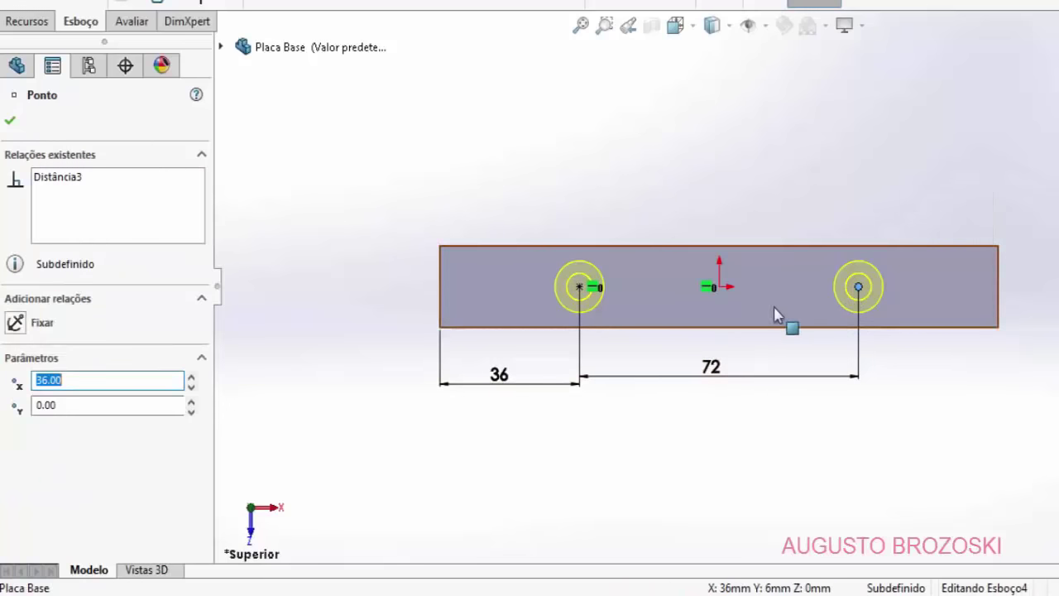
left_click(720, 288, "ctrl")
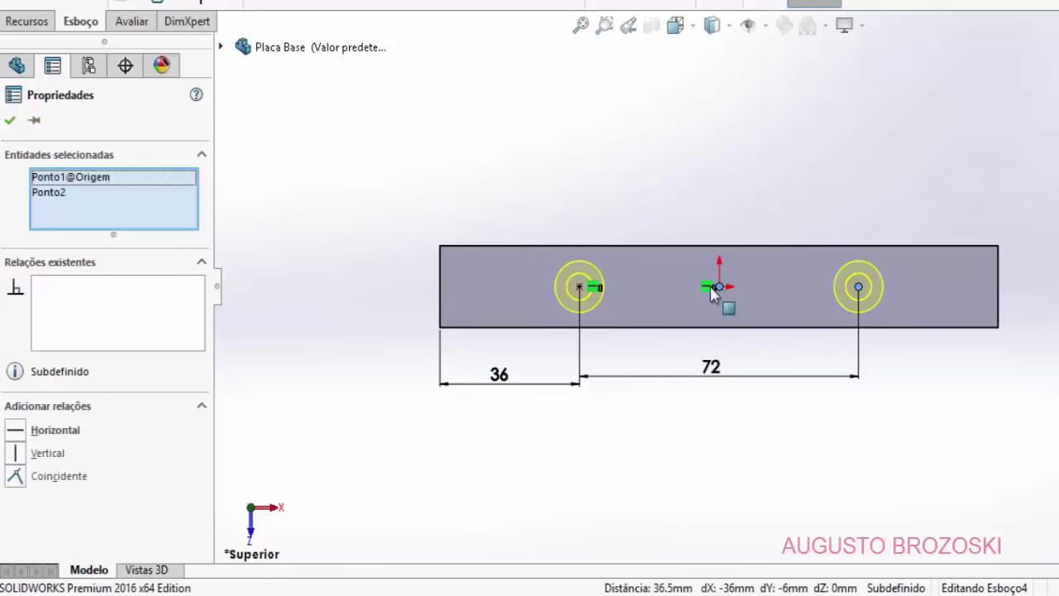
left_click(17, 430)
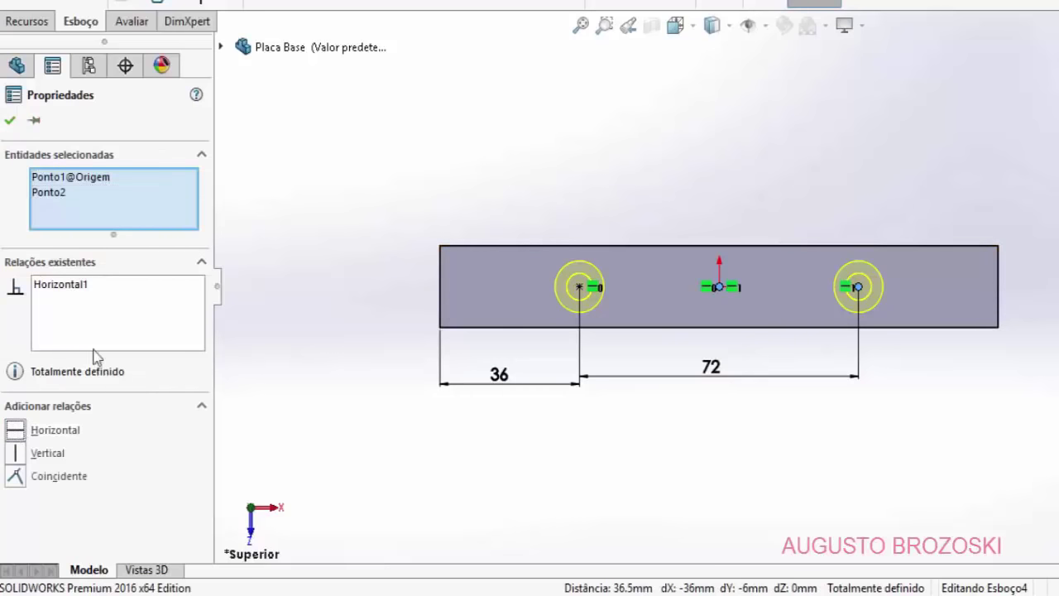
left_click(10, 122)
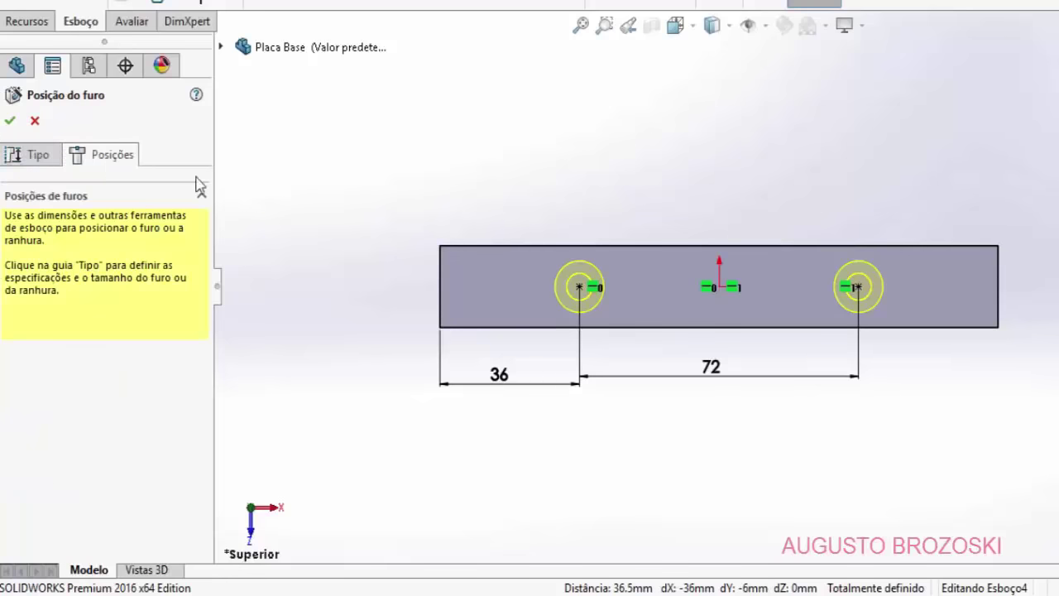
Step: Create the Escareado feature: M6 countersunk holes, blind 13 mm deep, viewed isometrically
left_click(37, 157)
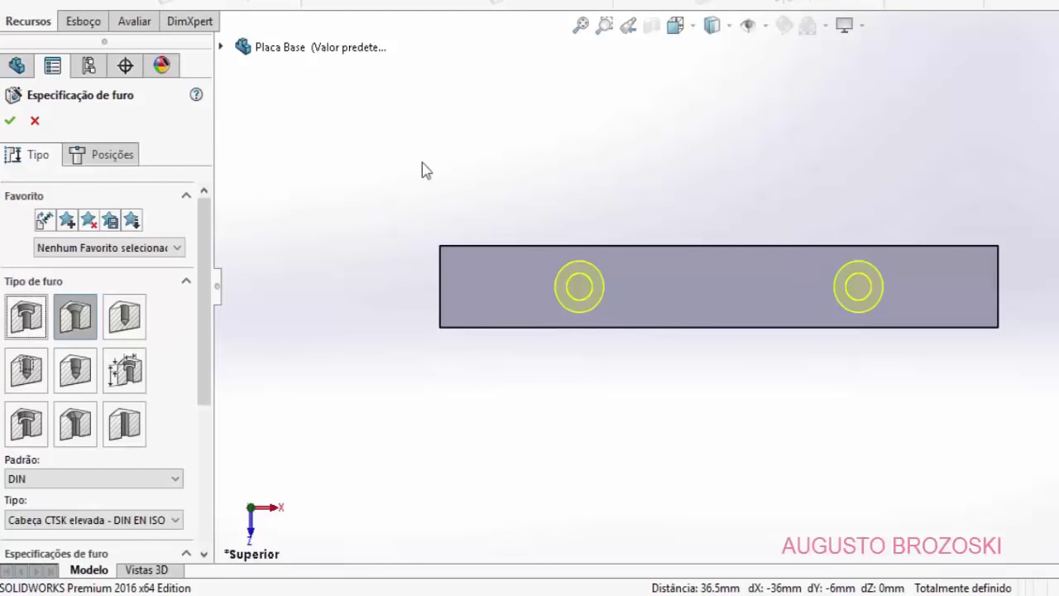
left_click(684, 31)
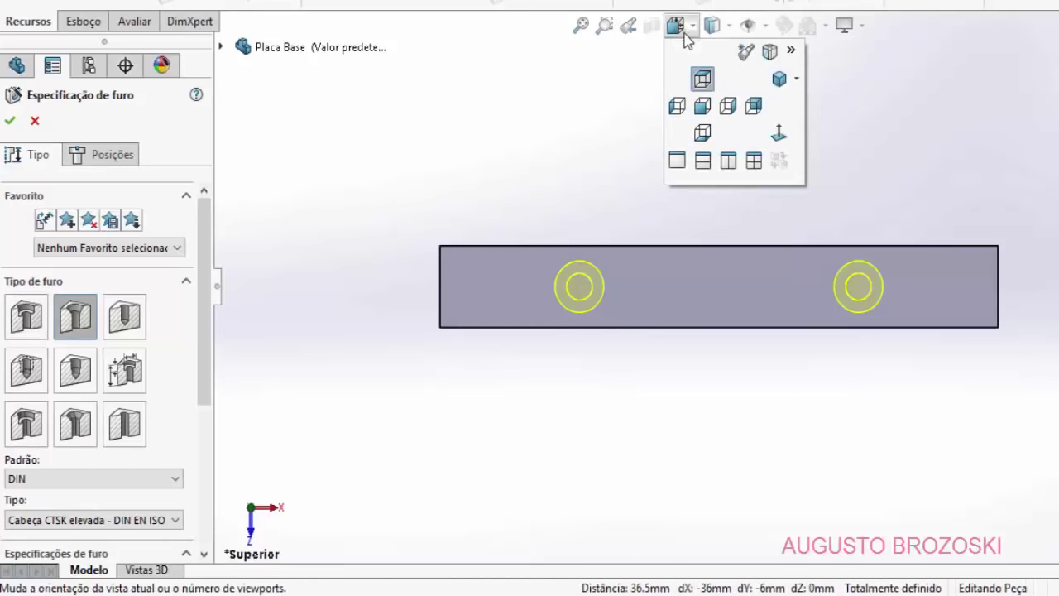
left_click(779, 80)
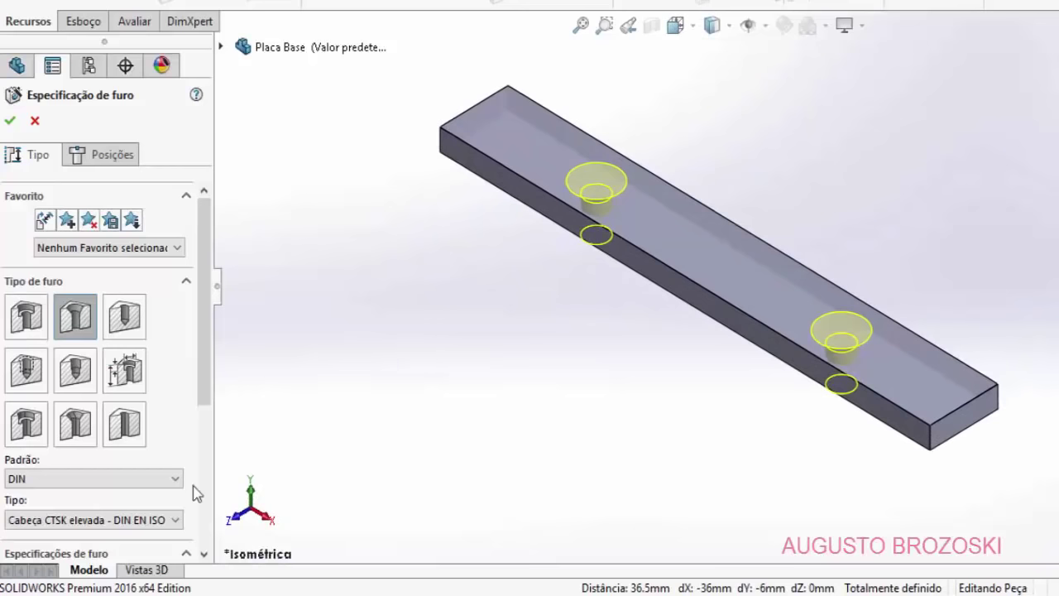
scroll(208, 549, "down", 5)
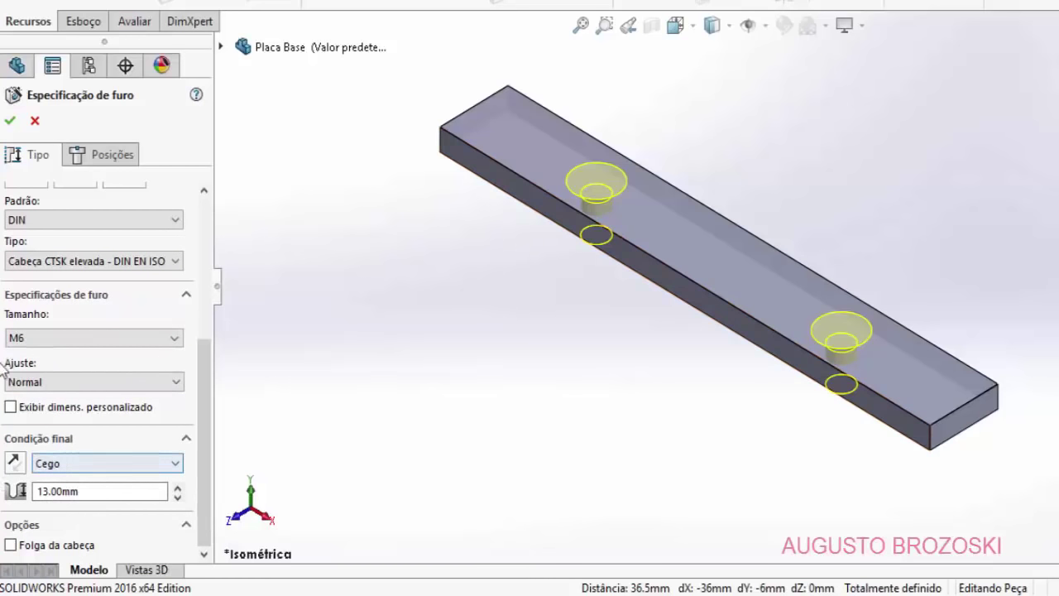
left_click(11, 122)
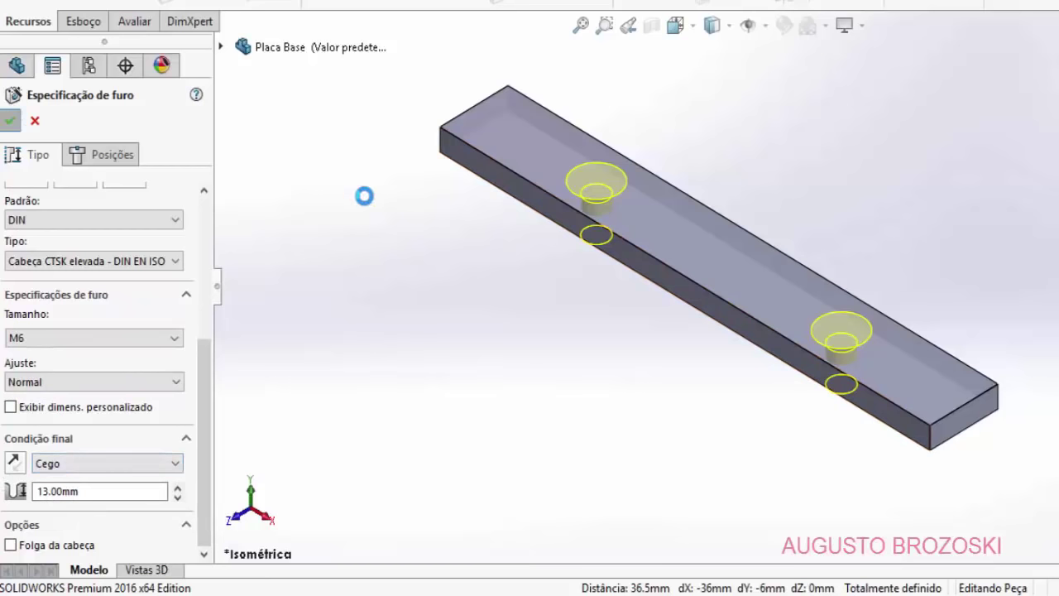
left_click(467, 251)
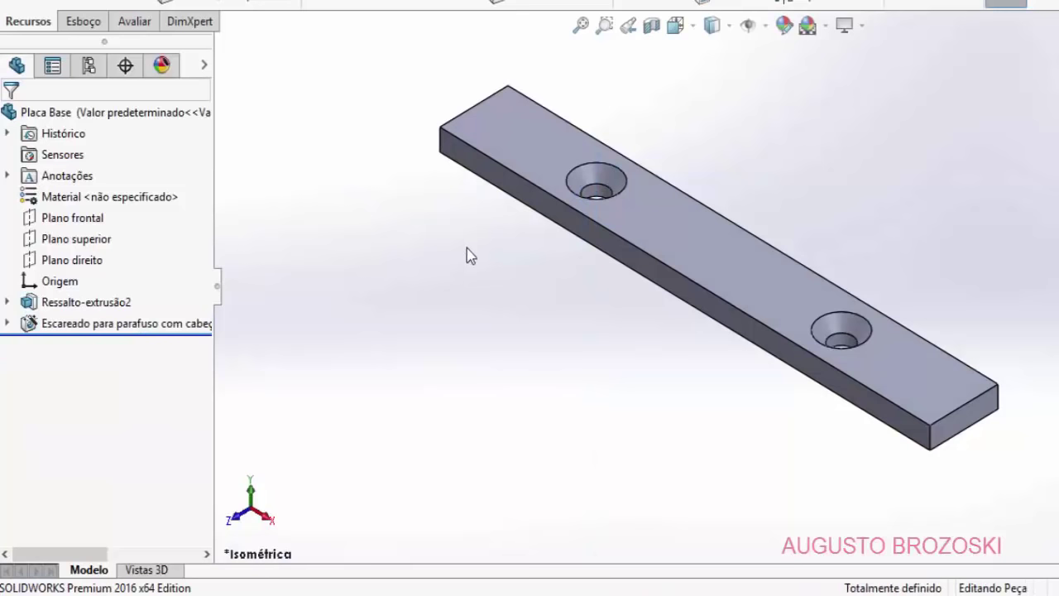
Step: Apply AISI 304 from the Aço steel materials to the plate and save the part
right_click(131, 204)
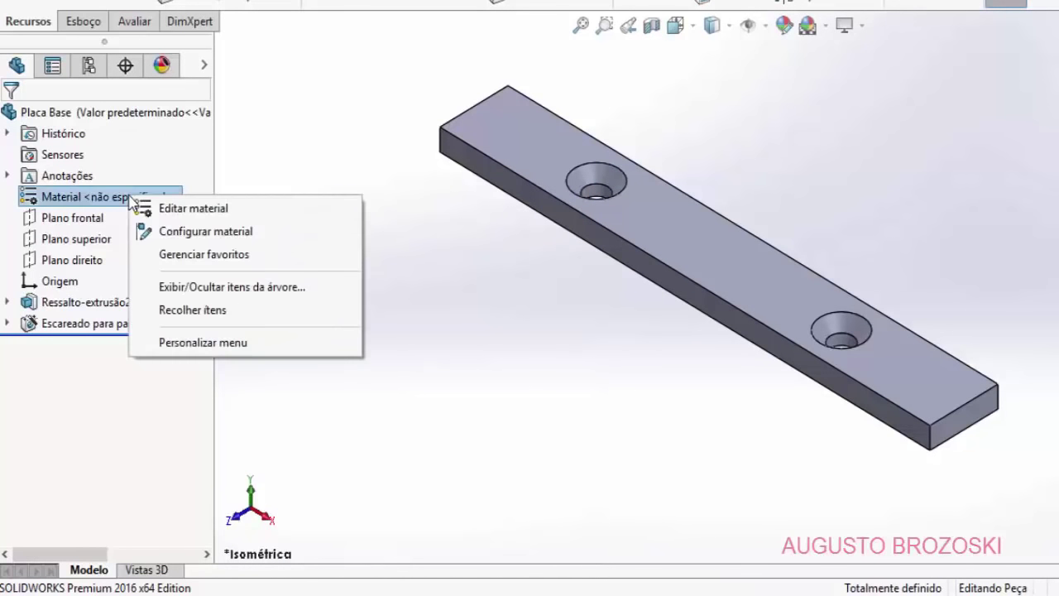
left_click(207, 209)
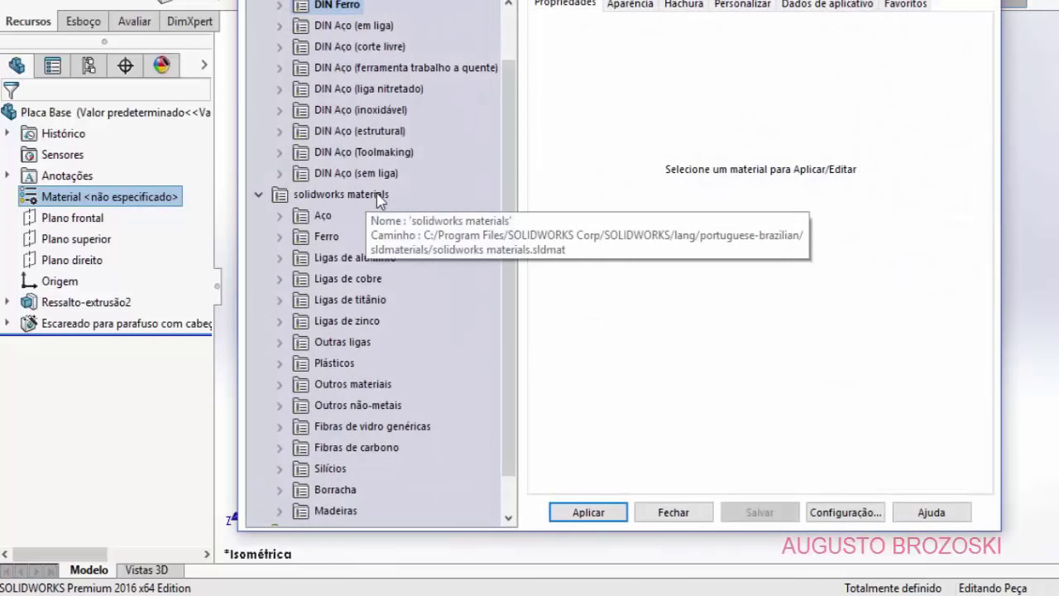
left_click(282, 216)
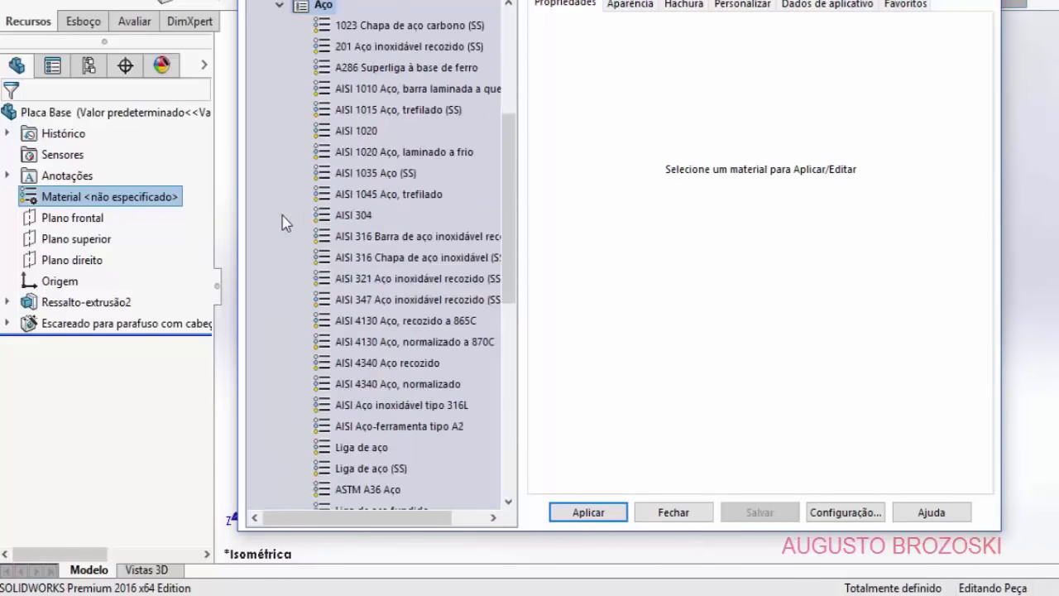
left_click(354, 215)
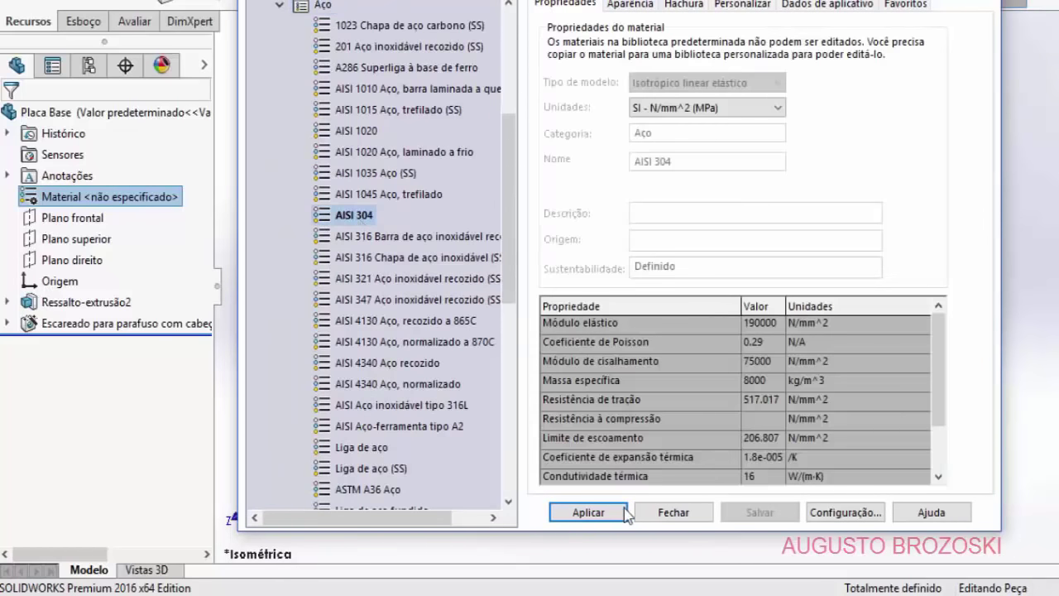
left_click(596, 513)
left_click(672, 512)
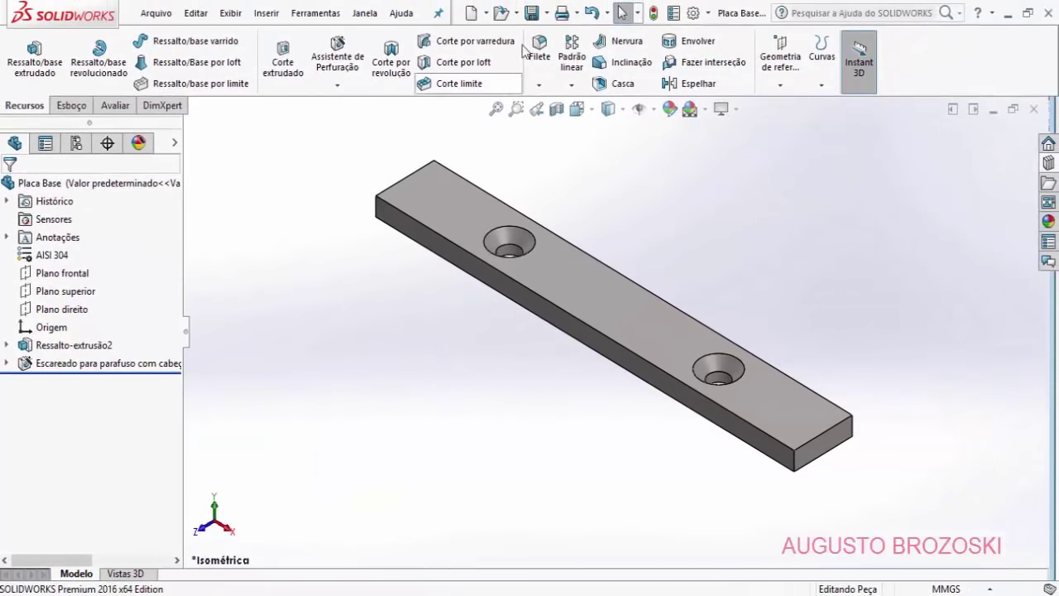
left_click(531, 13)
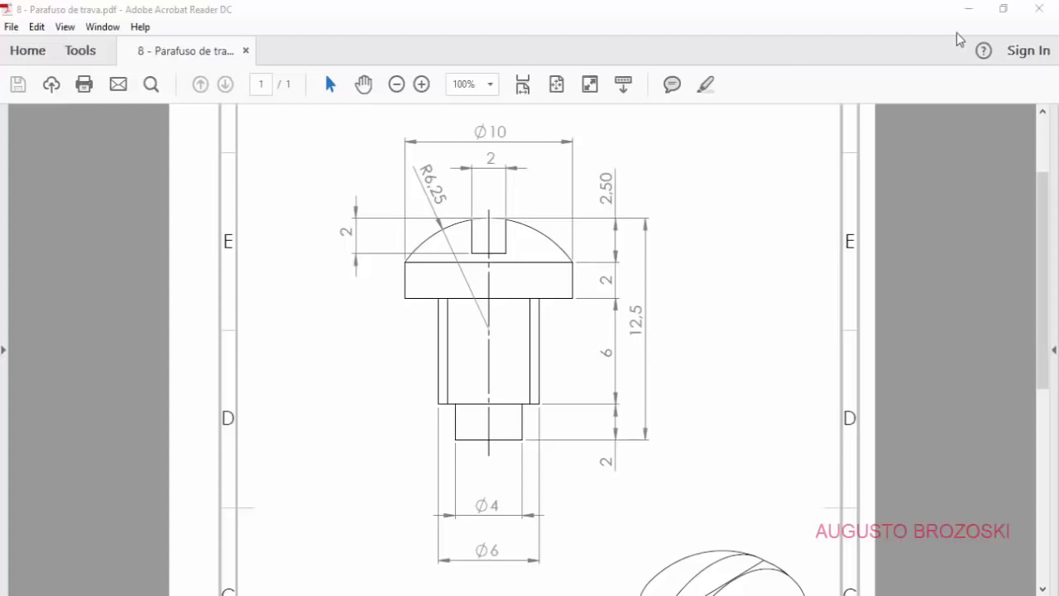
Step: After reviewing the 8 - Parafuso de trava drawing's Ø10, Ø6 and Ø4 dimensions, minimize Acrobat
left_click(968, 9)
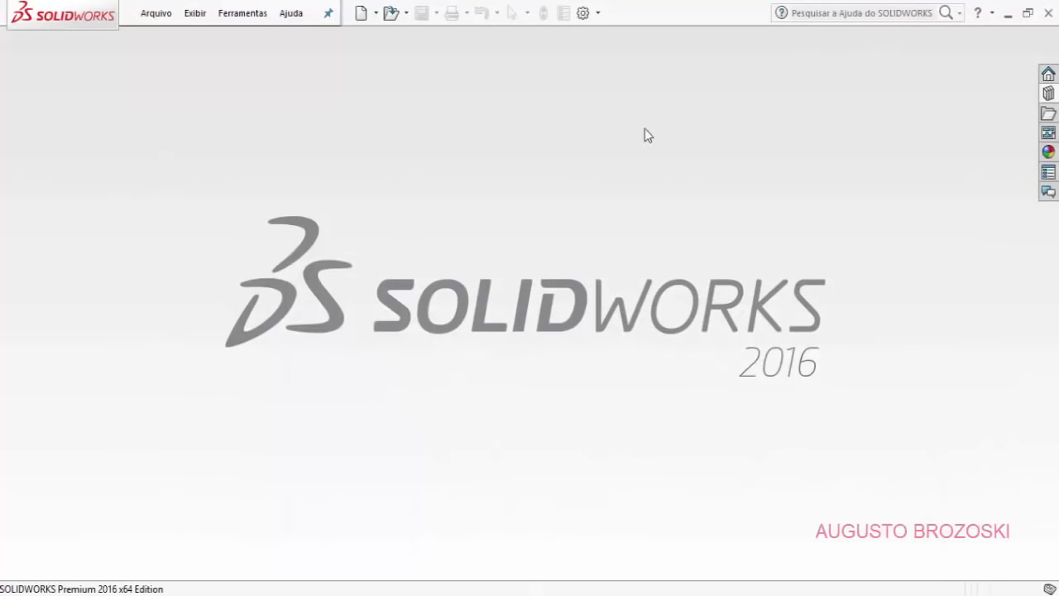
Step: Create new part Peça3 and open Esboço1 on the Plano frontal
left_click(361, 13)
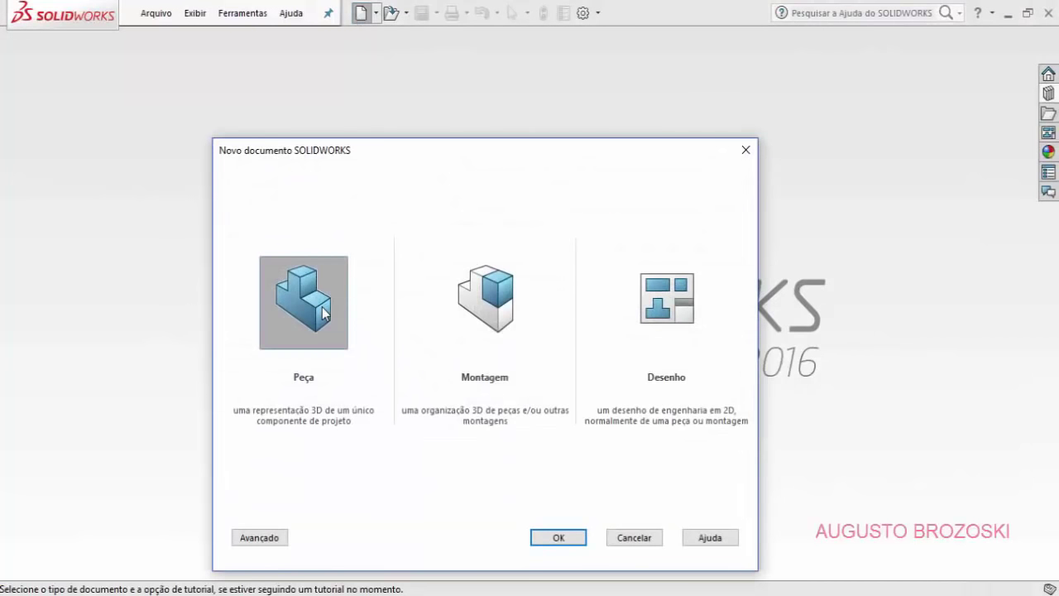
left_click(558, 537)
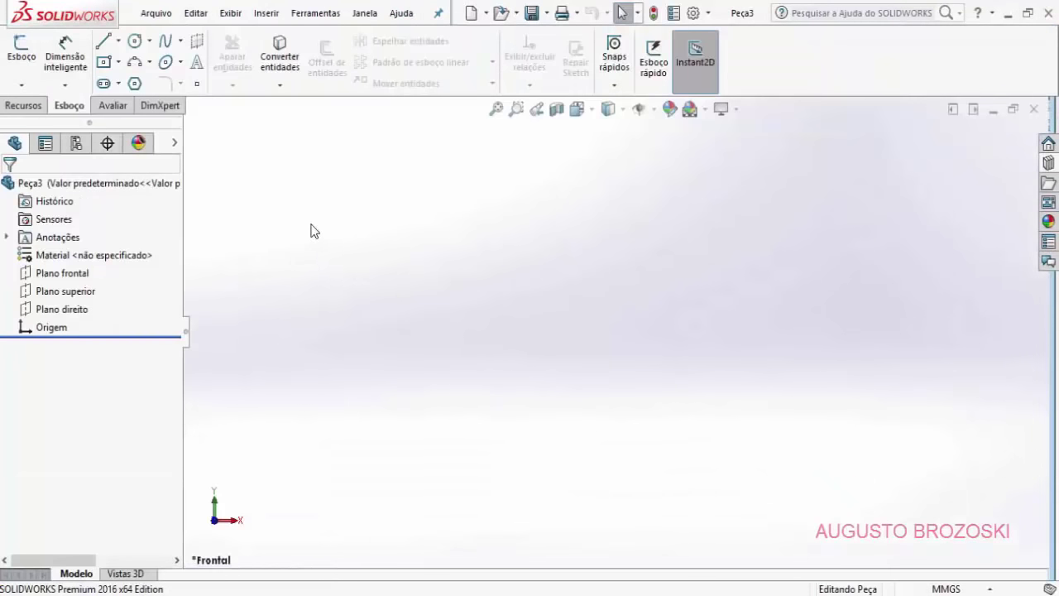
left_click(23, 51)
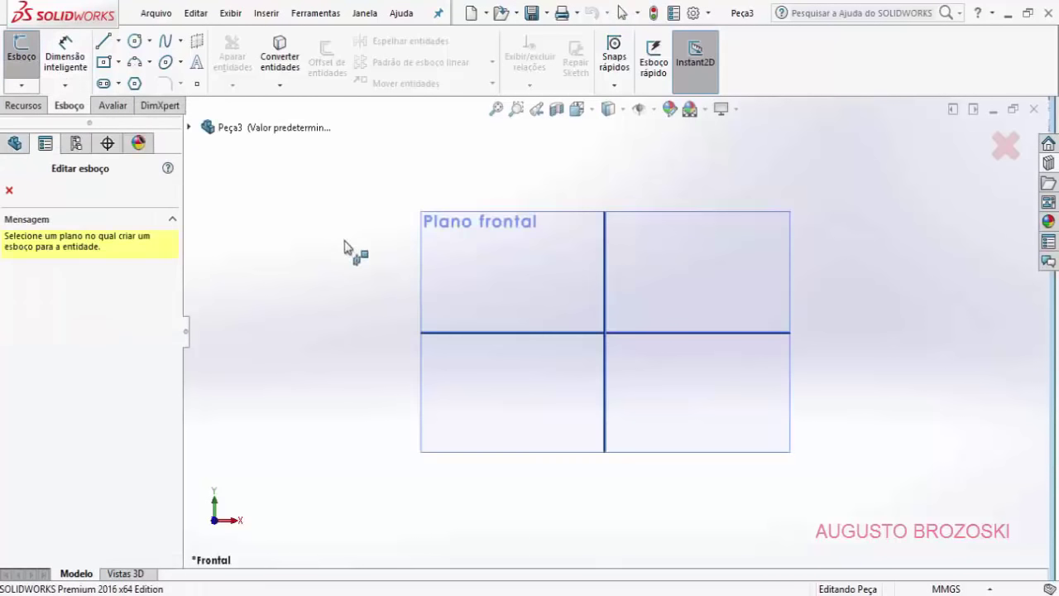
left_click(419, 272)
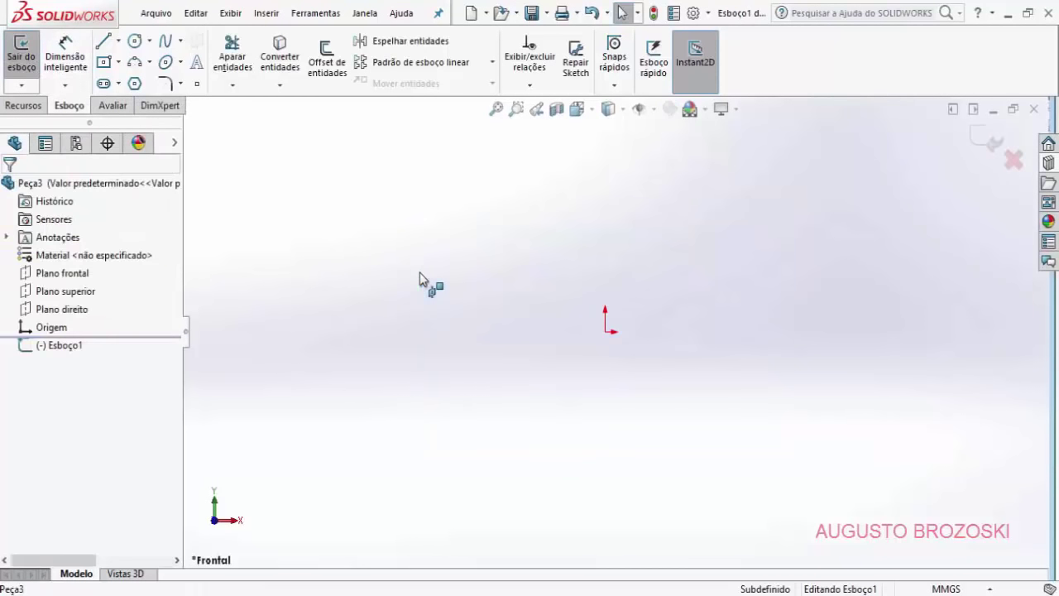
Step: Draw a vertical line about 13.66 long rising from the sketch origin
left_click(104, 43)
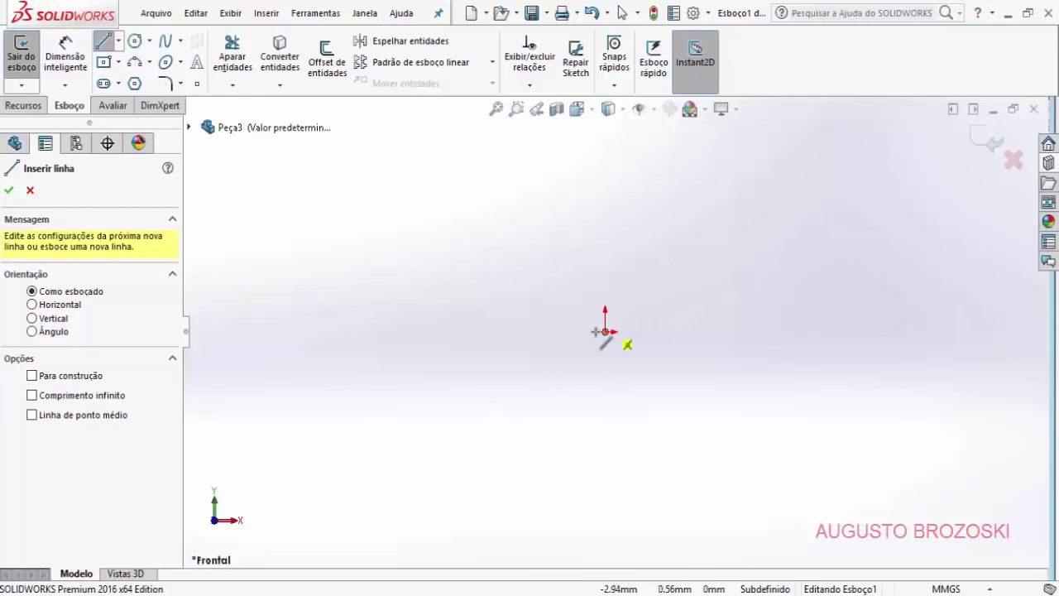
left_click(607, 332)
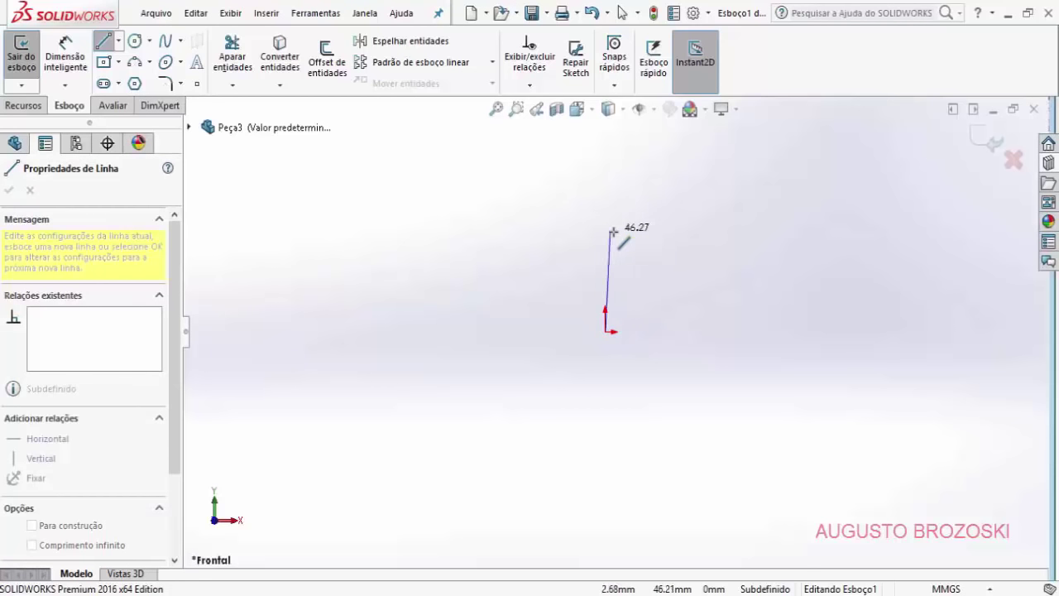
left_click(607, 302)
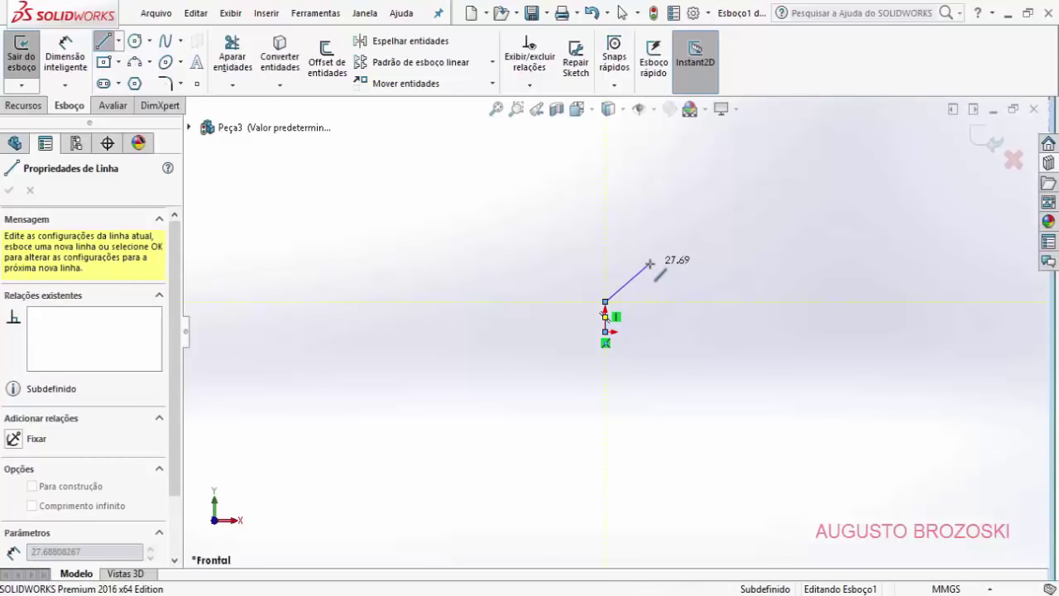
key("Escape")
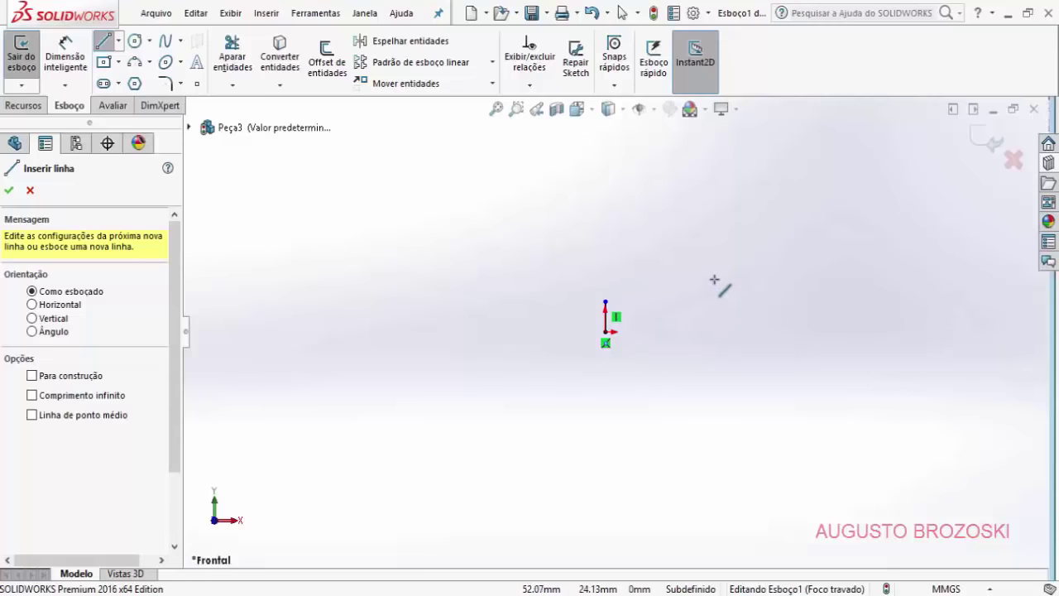
key("f")
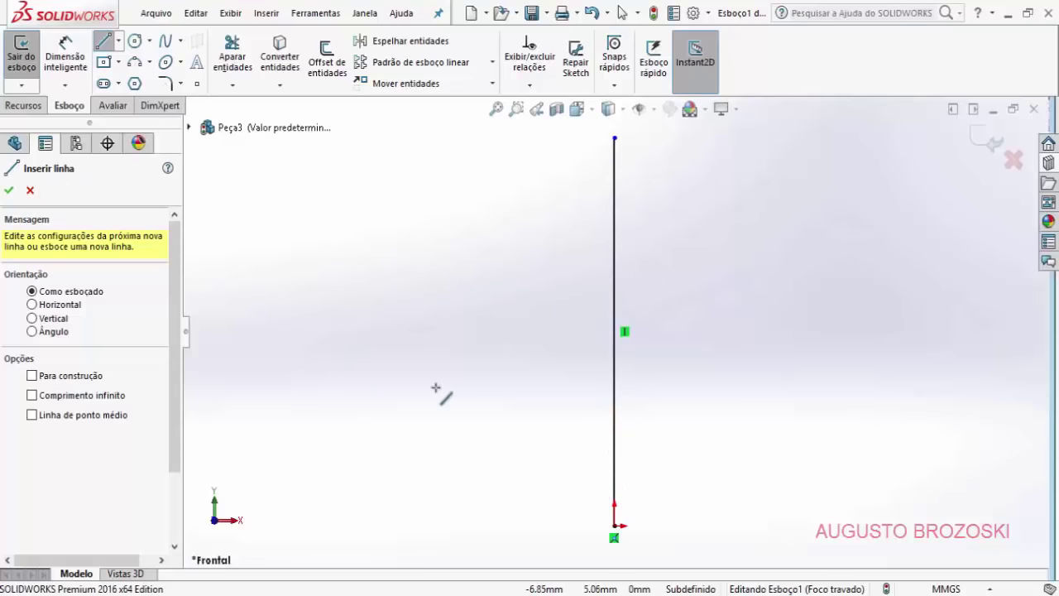
Step: Draw the stepped outline chain from the origin: bottom line, steps, shank, shoulder and head edge
left_click(617, 524)
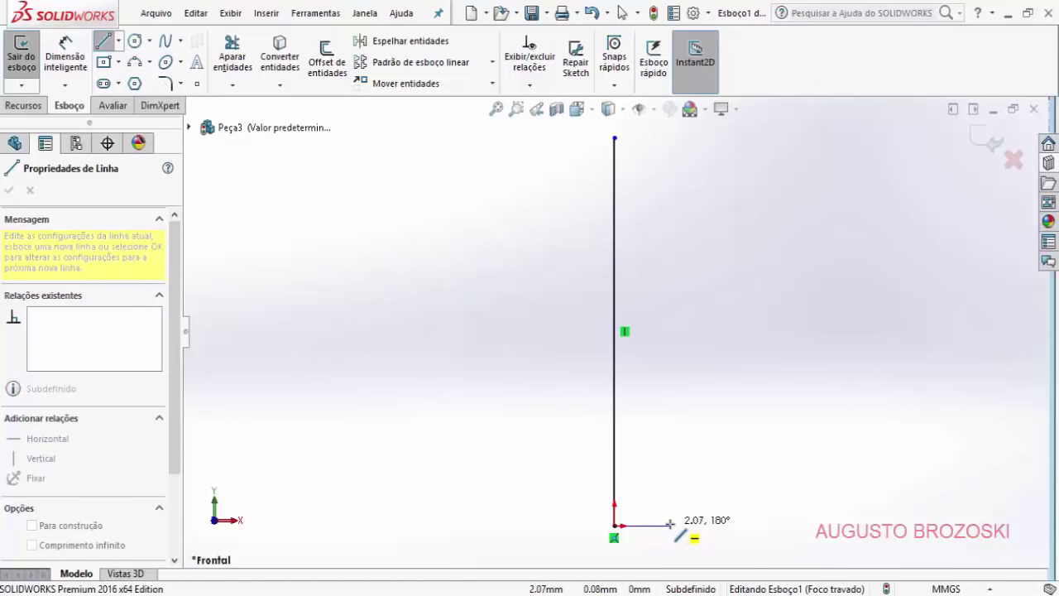
left_click(669, 525)
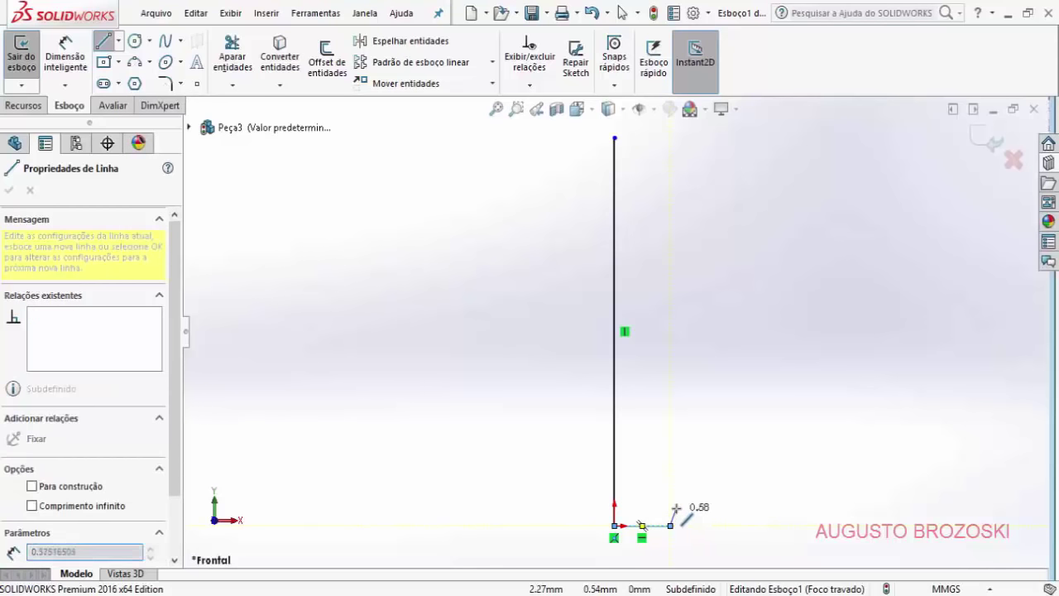
left_click(670, 467)
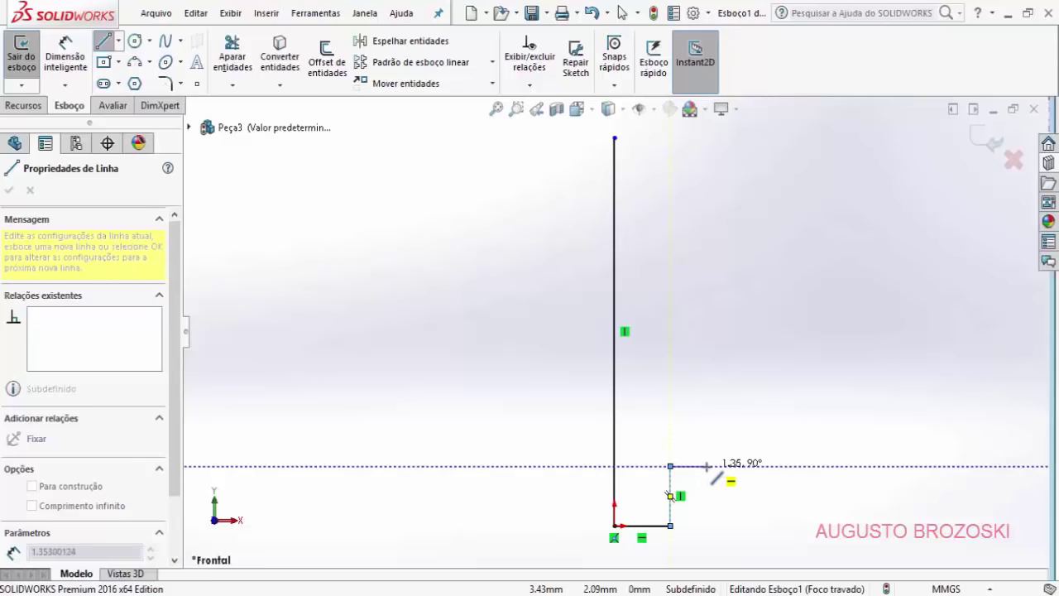
left_click(707, 466)
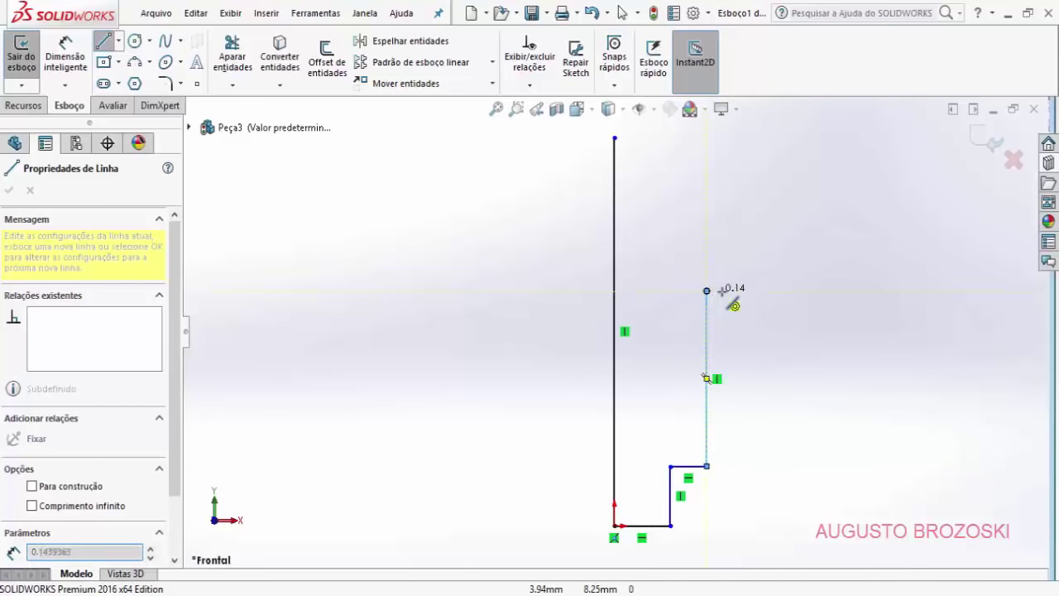
left_click(708, 291)
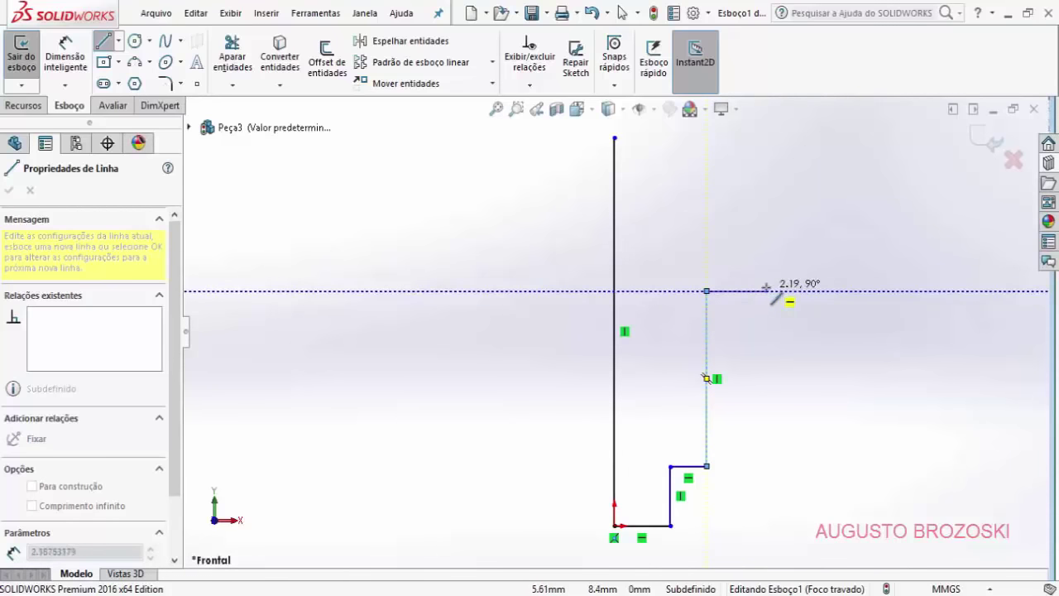
left_click(767, 291)
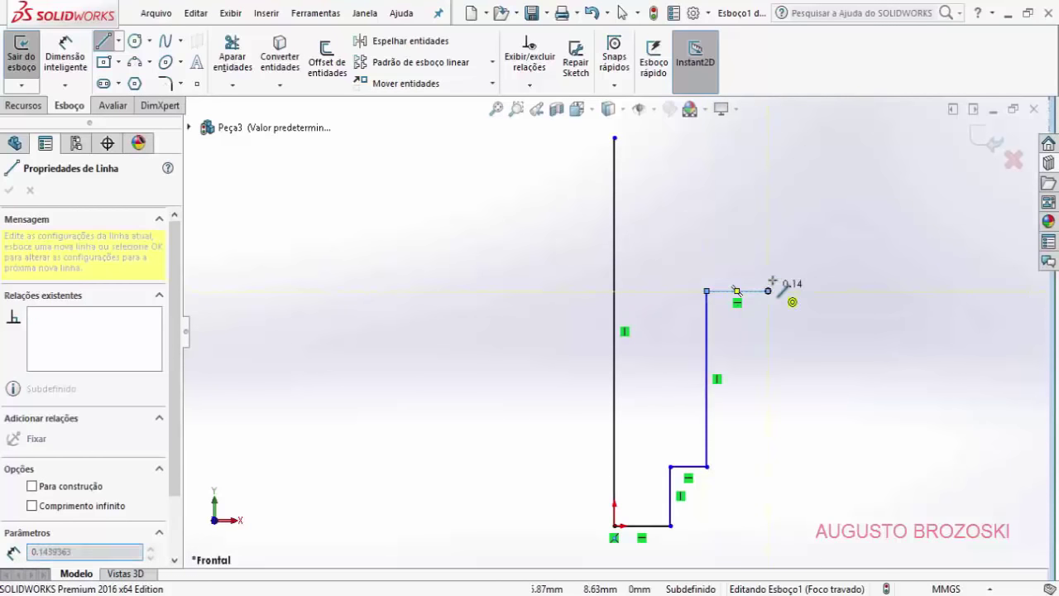
left_click(768, 225)
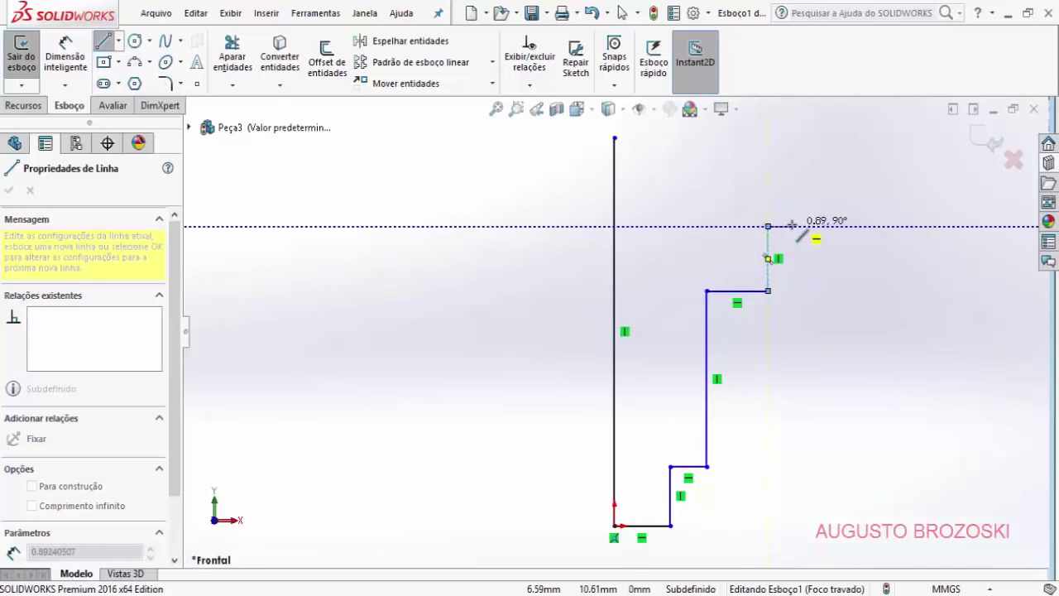
key("Escape")
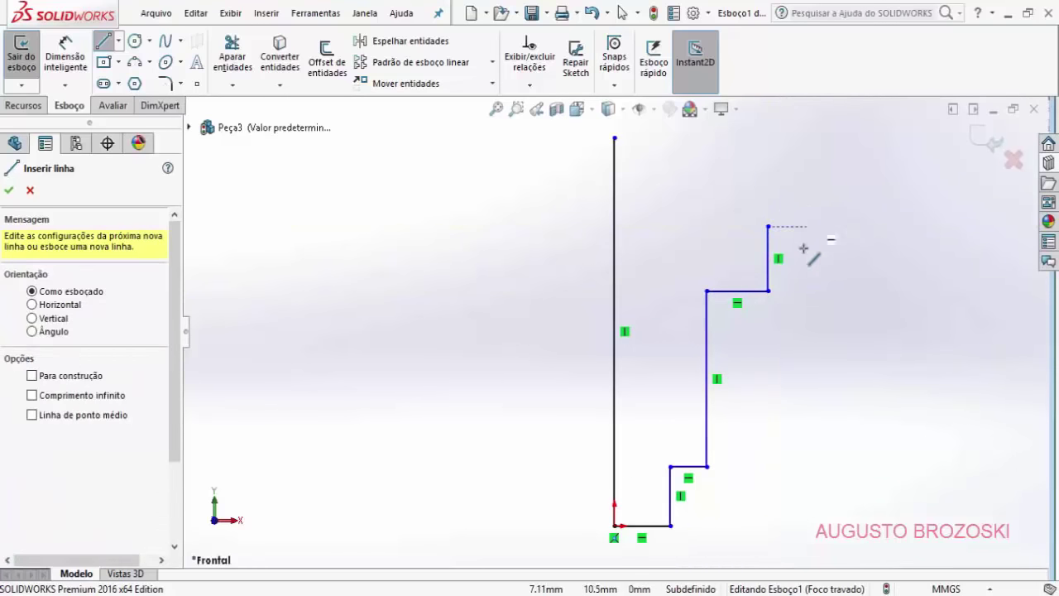
left_click(9, 192)
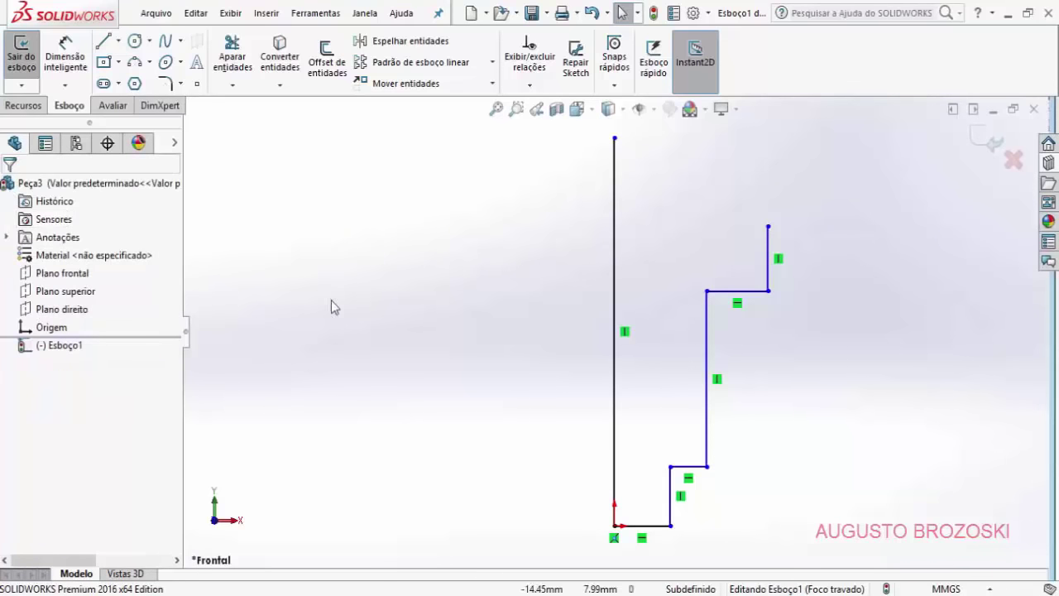
Step: Join the vertical line's top to the head edge's top with a three-point arc
left_click(139, 66)
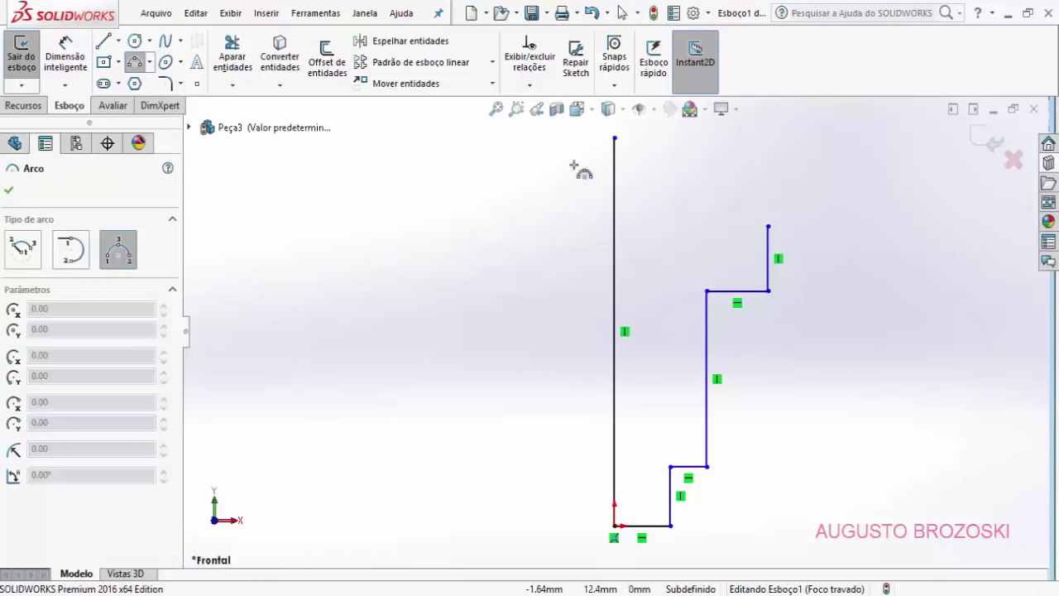
left_click(614, 137)
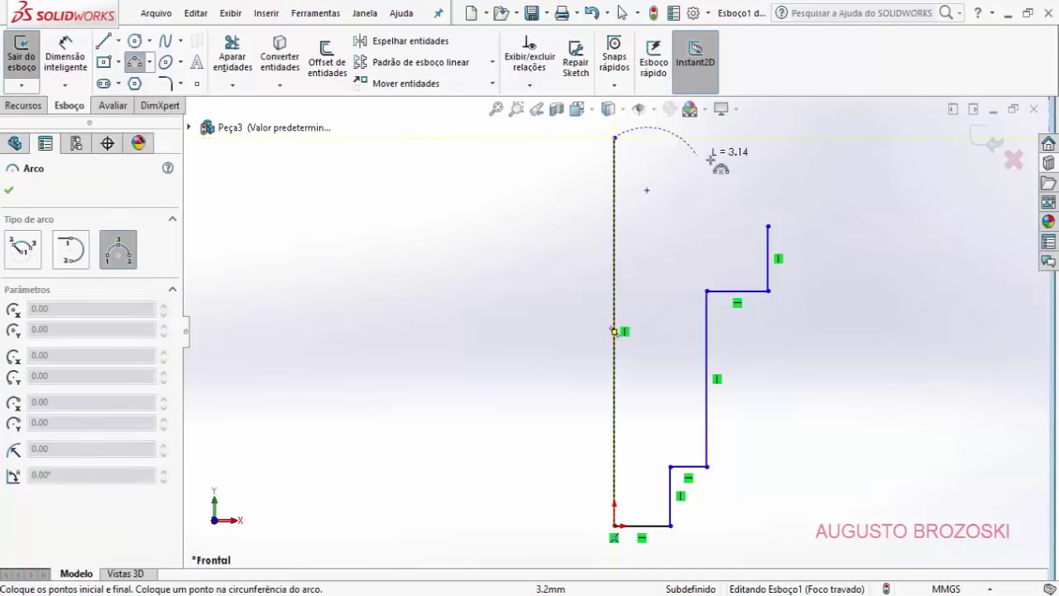
left_click(768, 226)
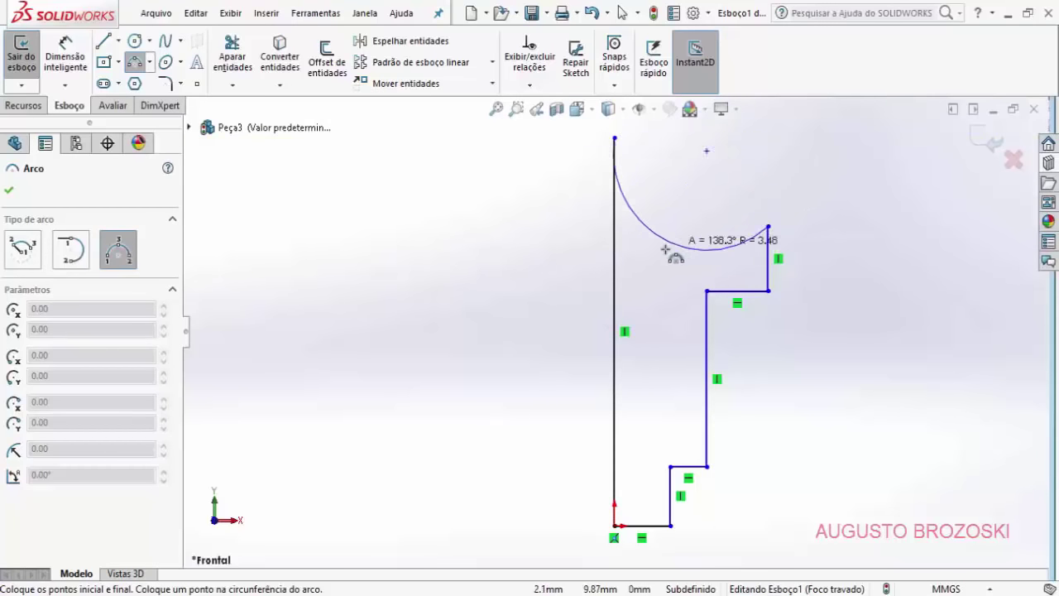
left_click(703, 160)
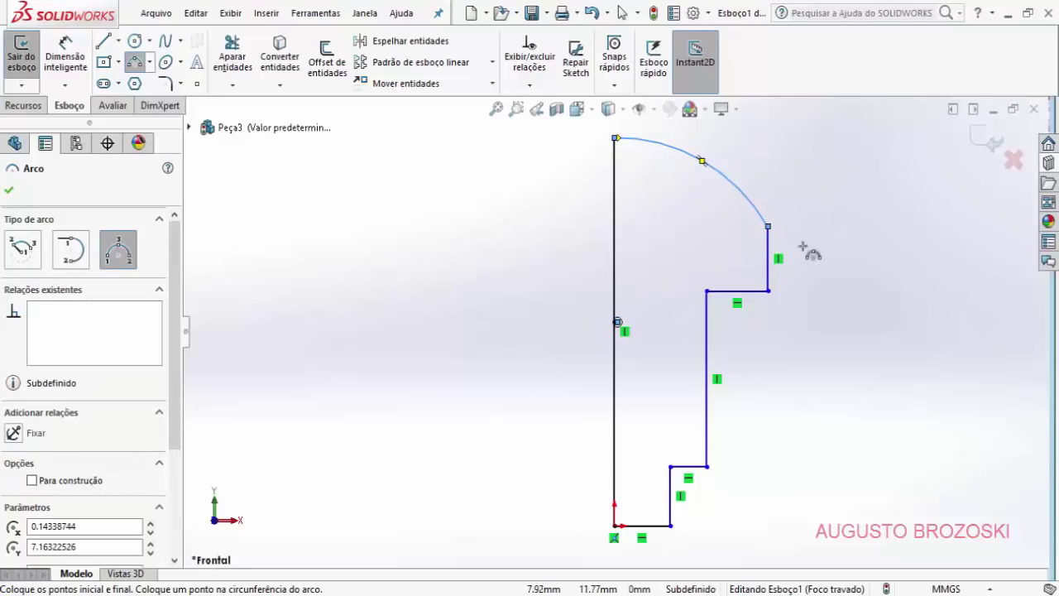
left_click(9, 193)
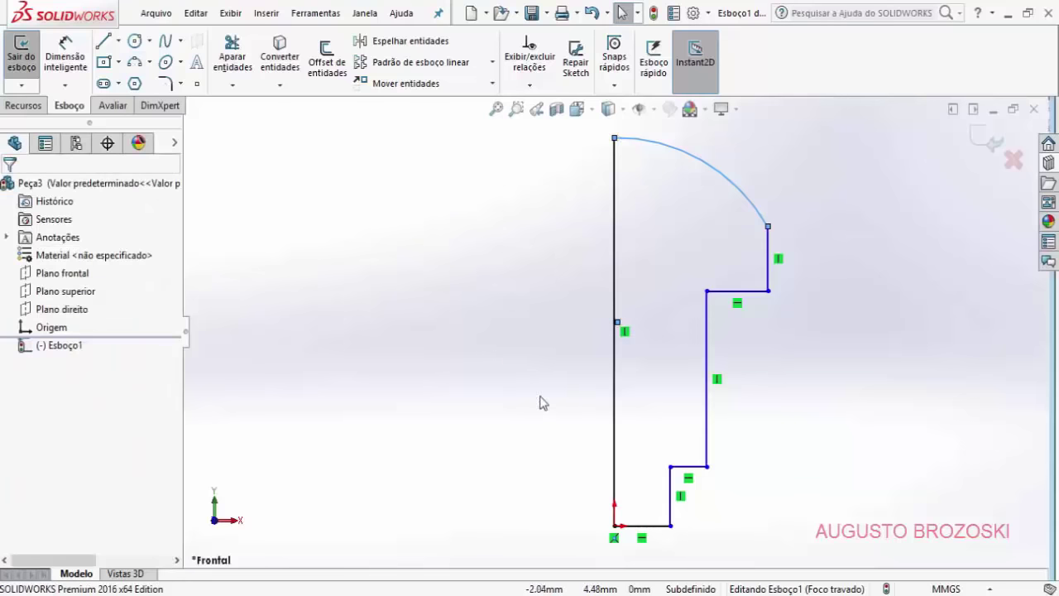
left_click(513, 341)
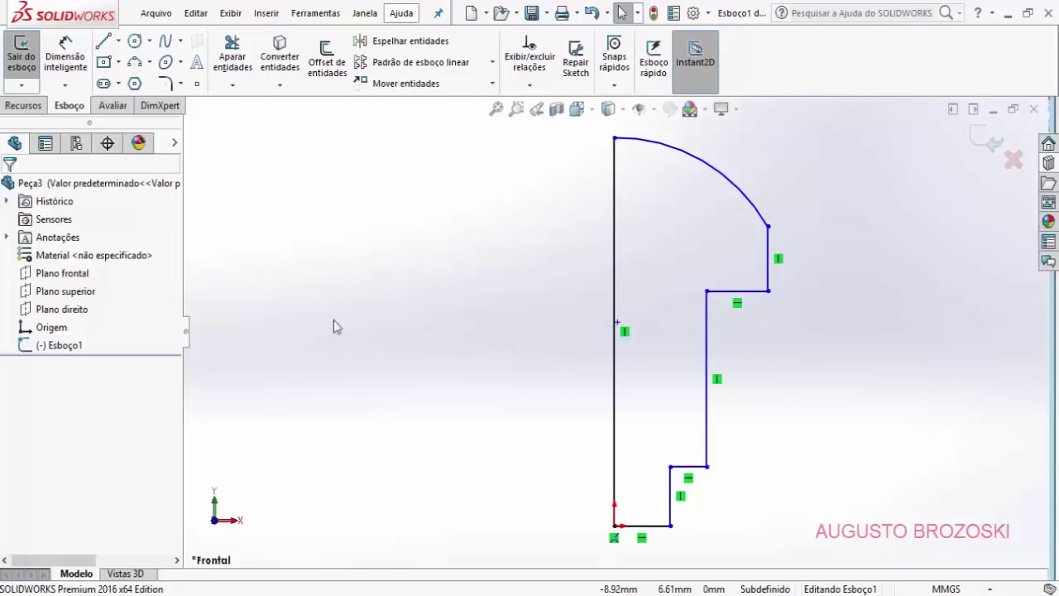
left_click(71, 64)
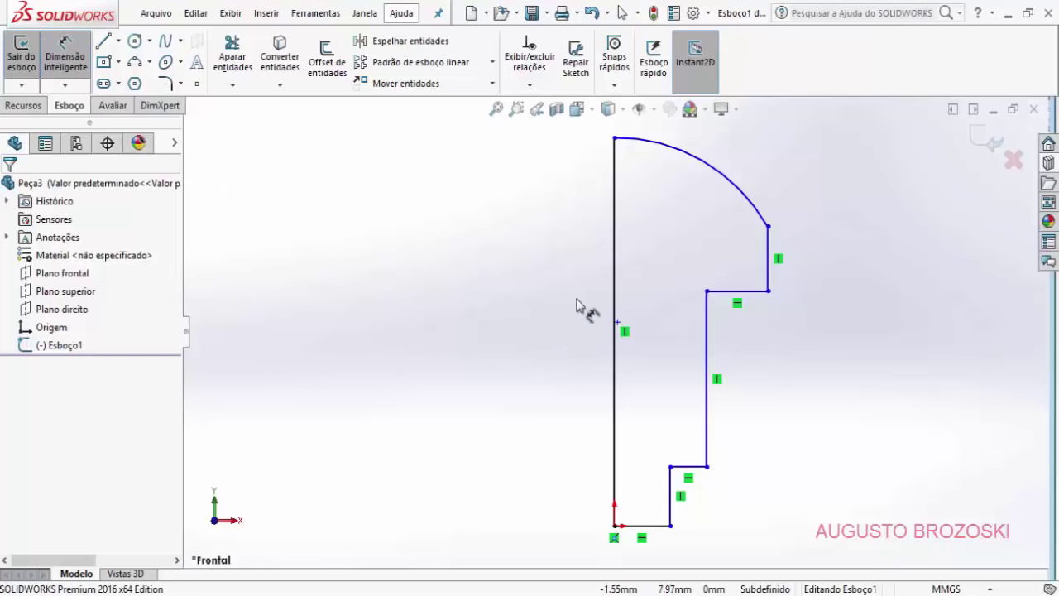
Step: Dimension the vertical line to 12.5 and the bottom line to 2
left_click(616, 305)
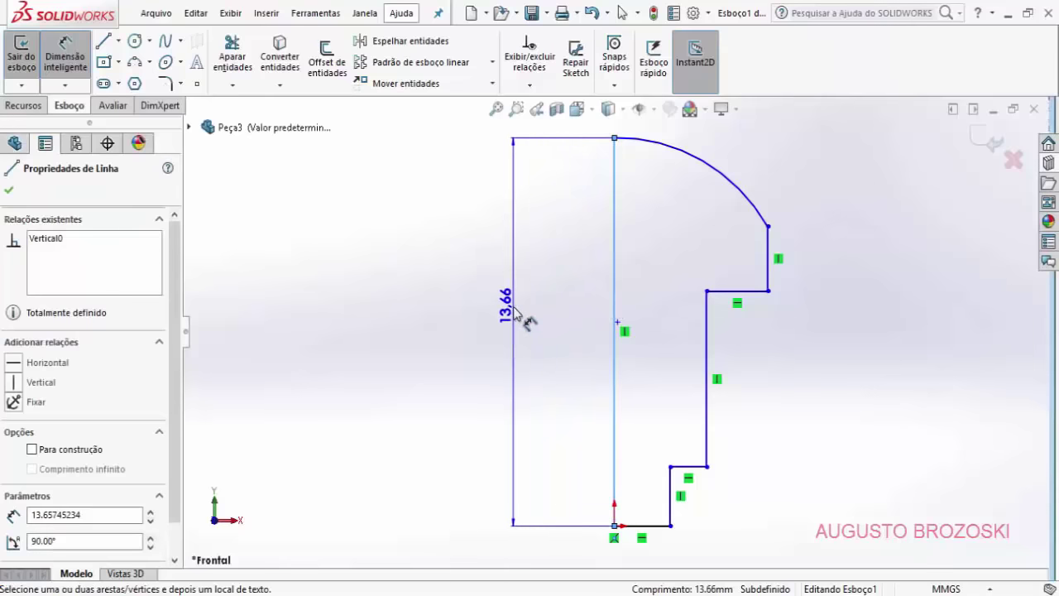
left_click(513, 312)
type("12")
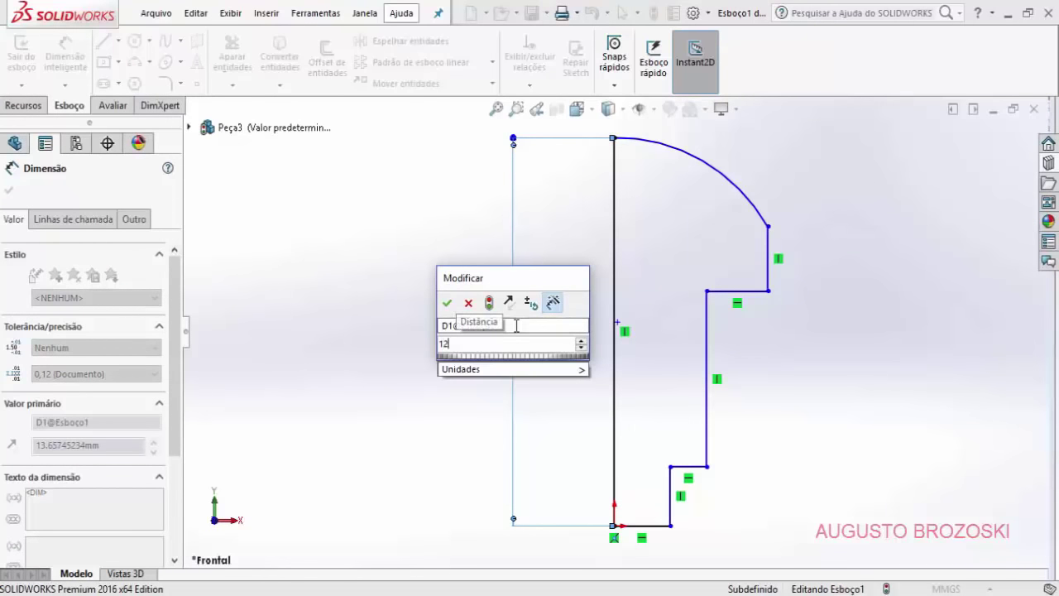
type(".5")
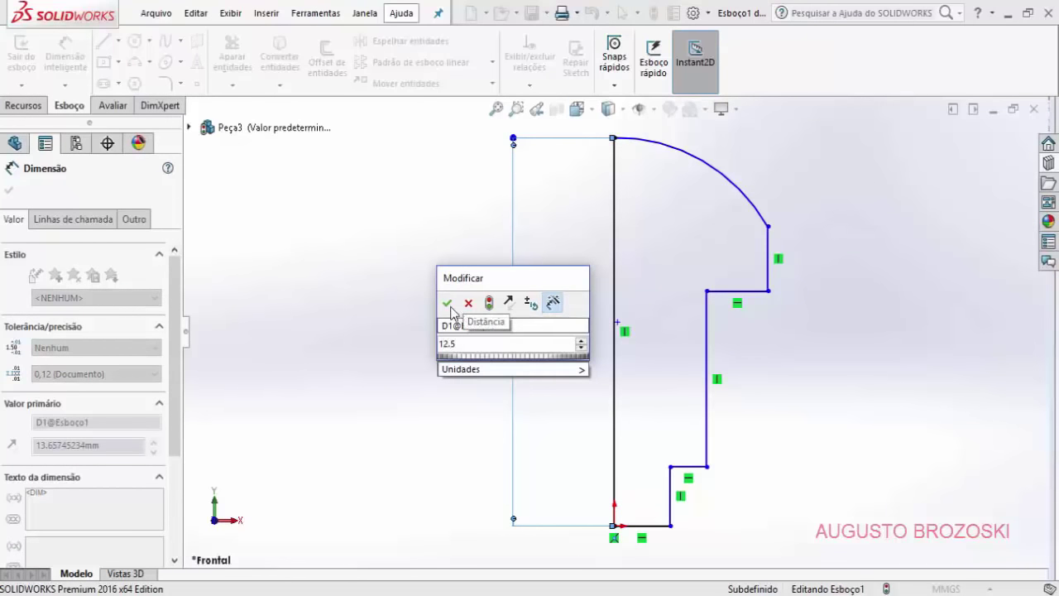
left_click(449, 305)
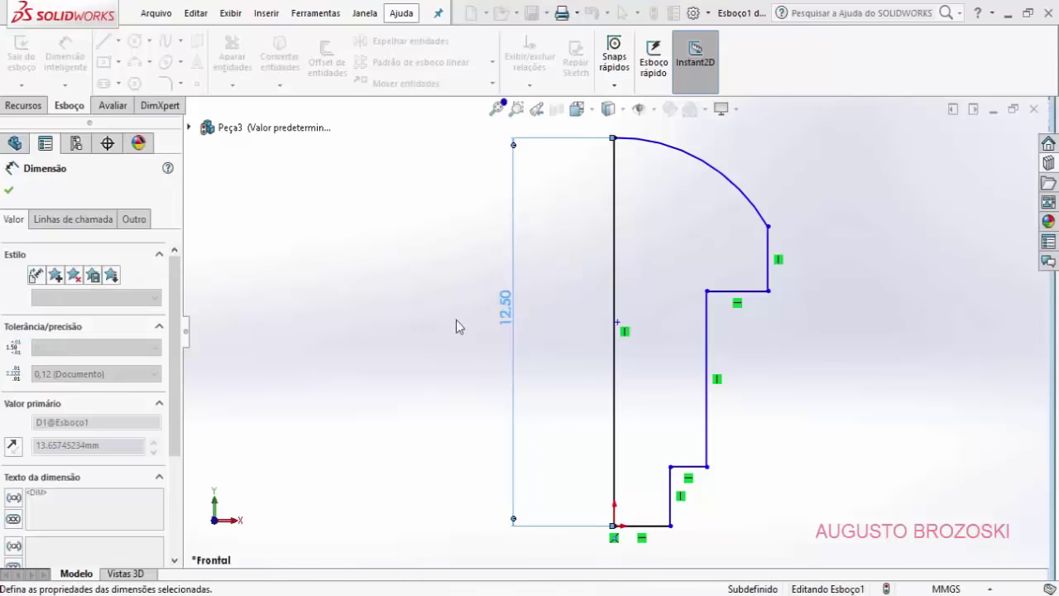
left_click(659, 527)
left_click(670, 543)
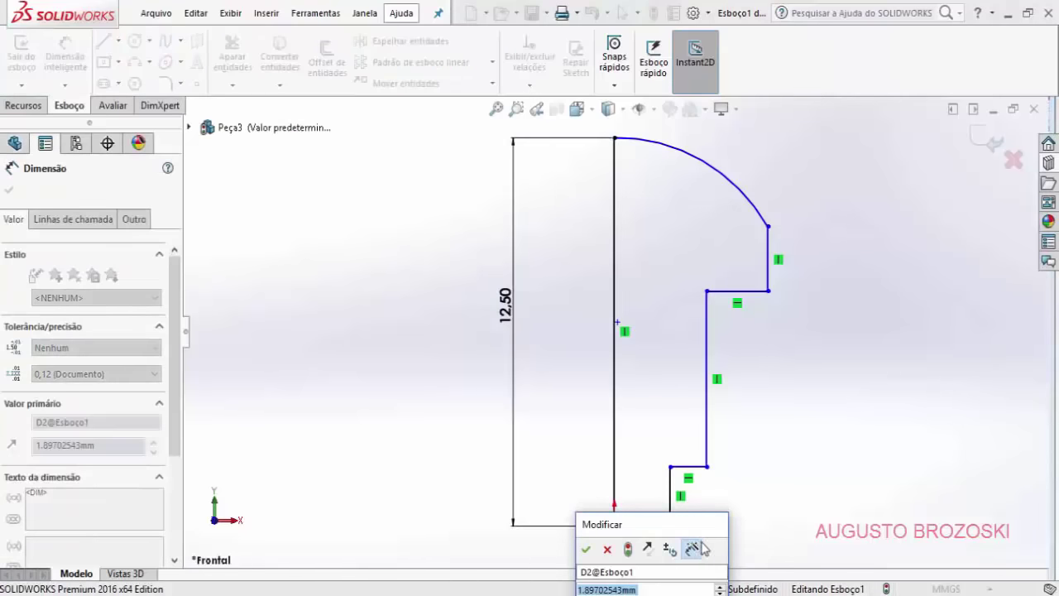
type("2")
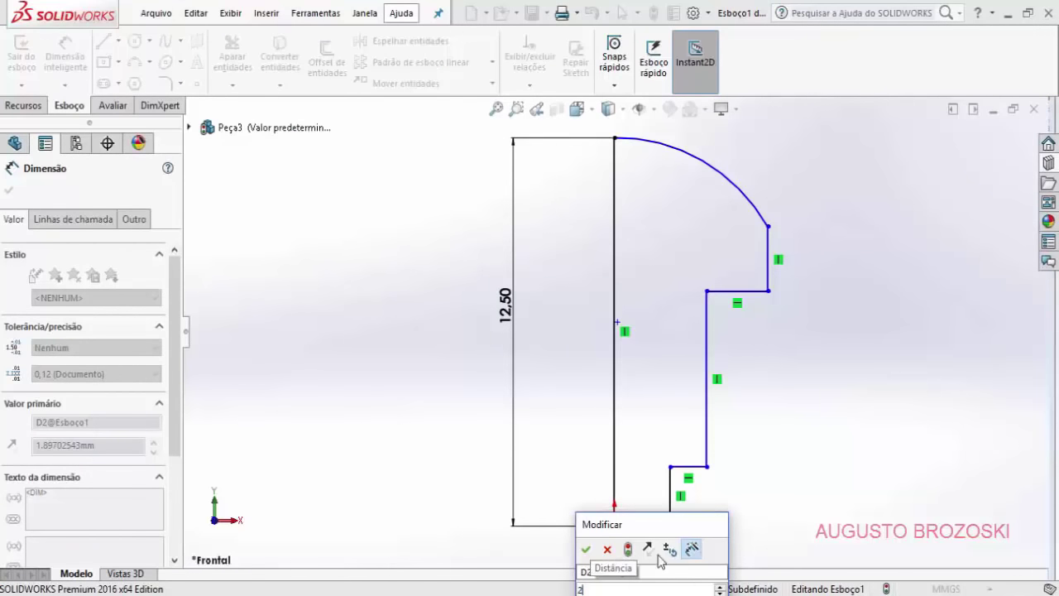
left_click(588, 550)
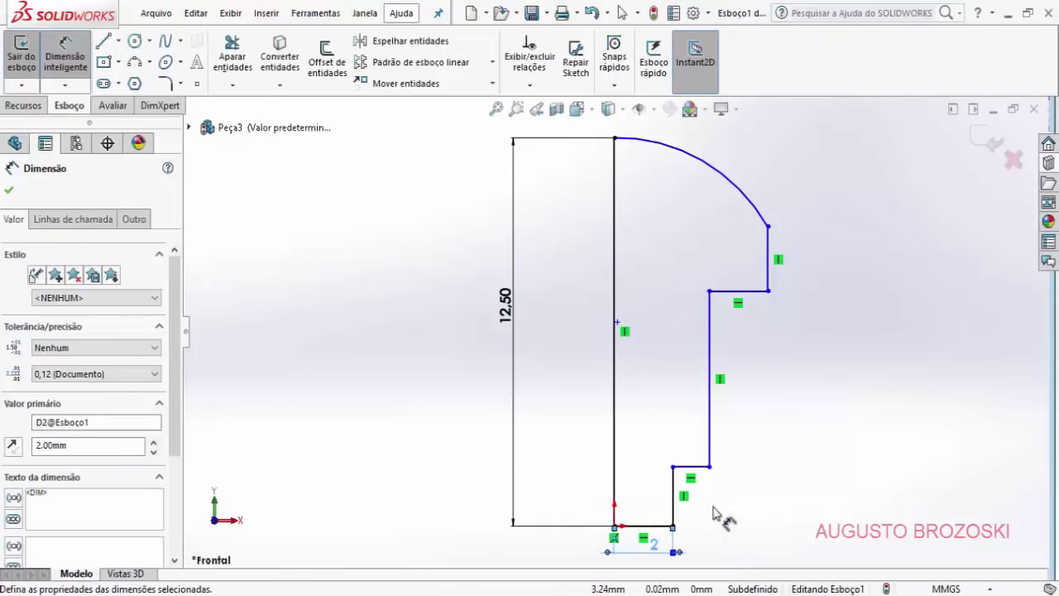
Step: Dimension the middle edge offset to 3 and the top head width to 5 from the centre line
left_click(710, 432)
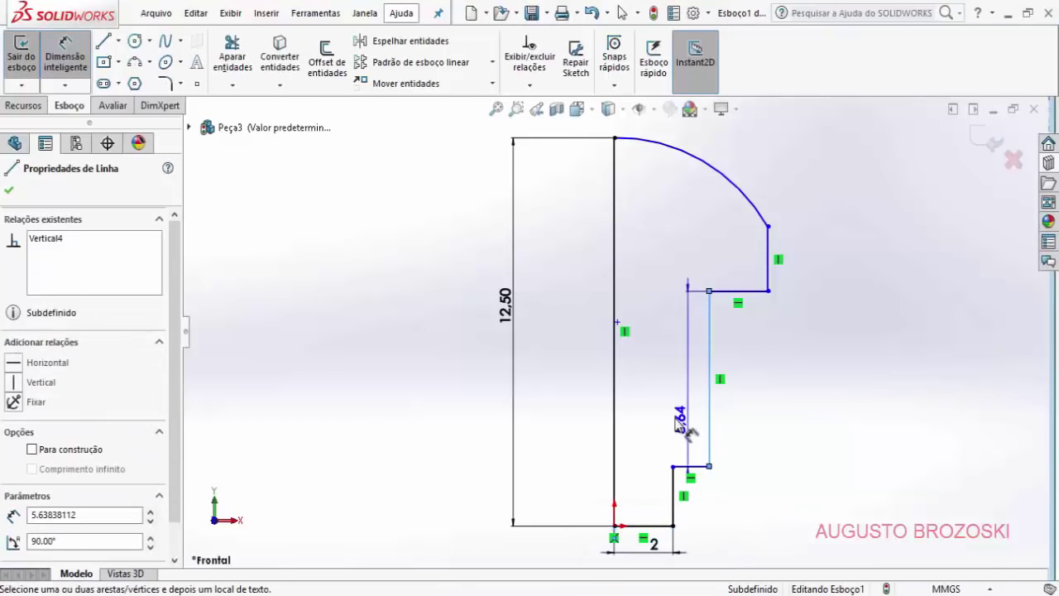
left_click(615, 410)
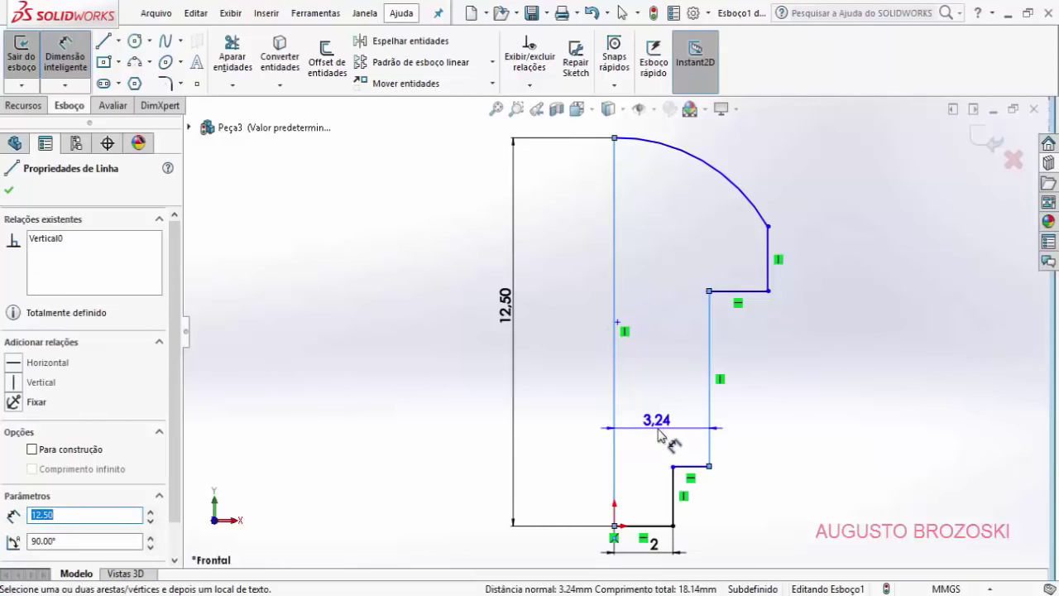
left_click(659, 431)
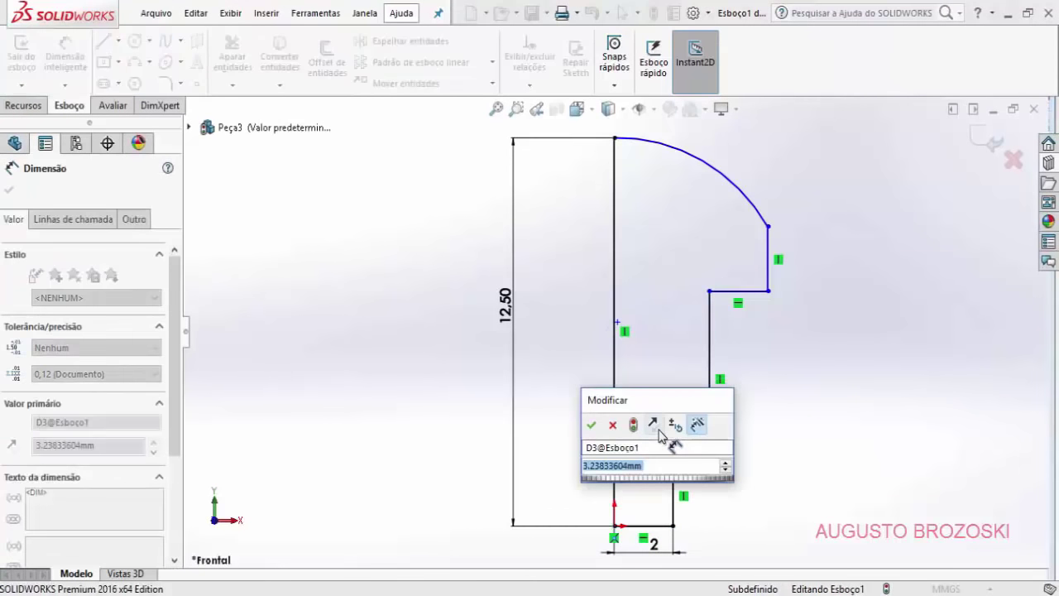
type("3")
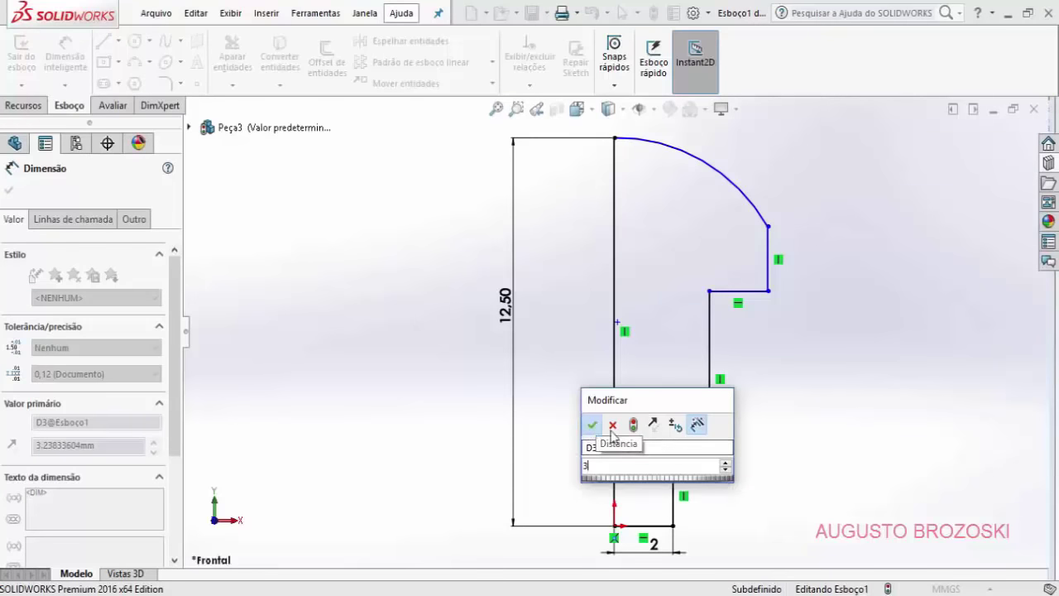
key("Return")
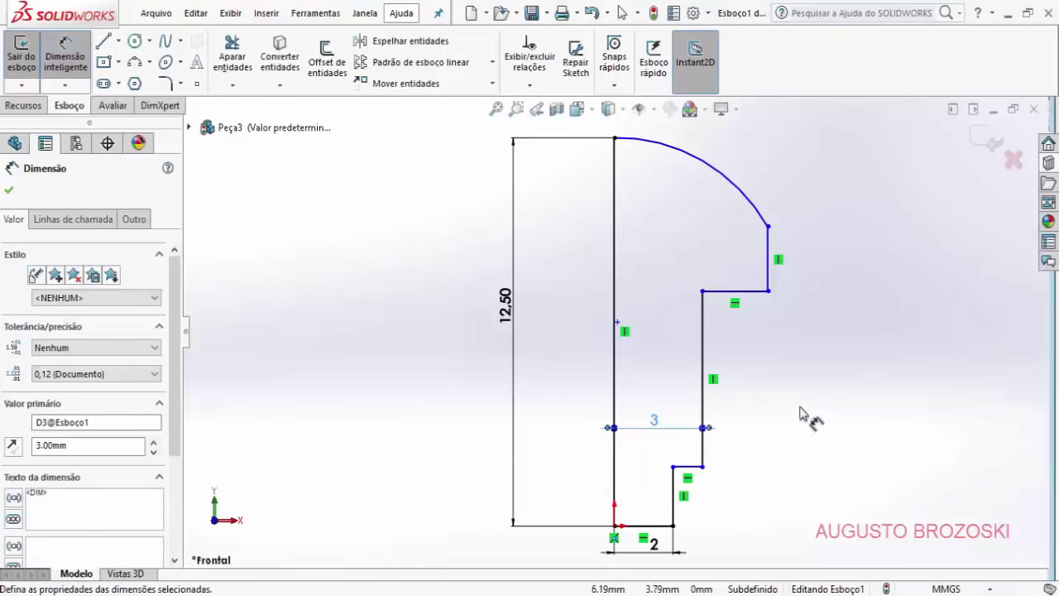
left_click(769, 243)
left_click(614, 238)
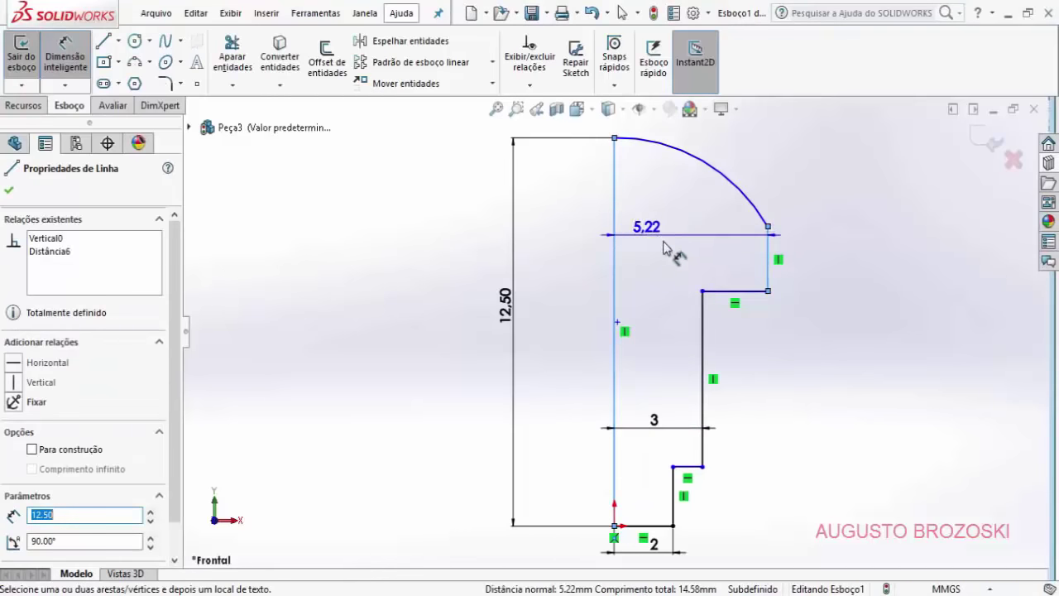
left_click(703, 137)
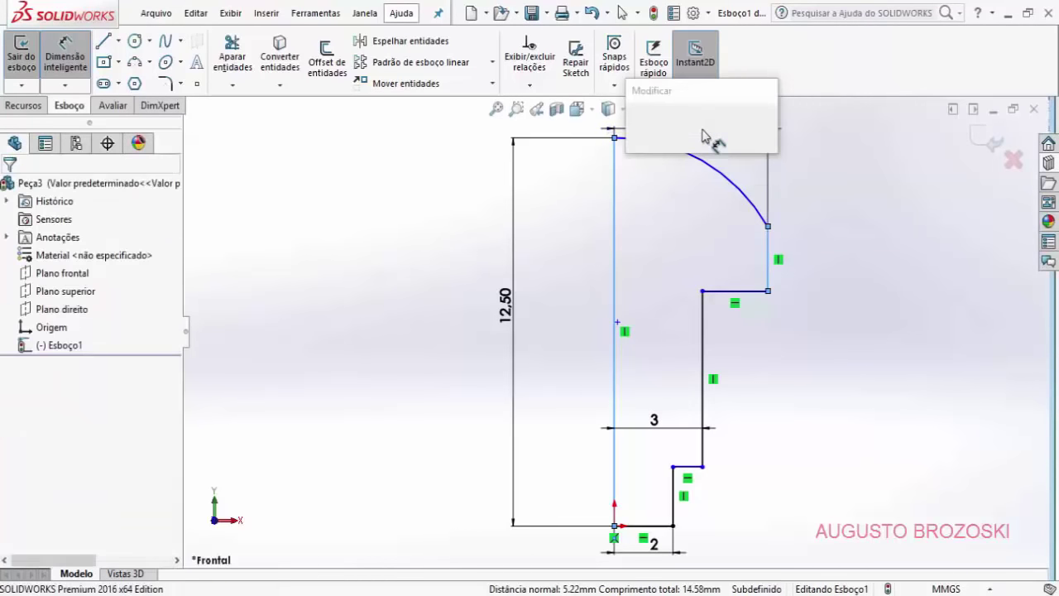
type("5")
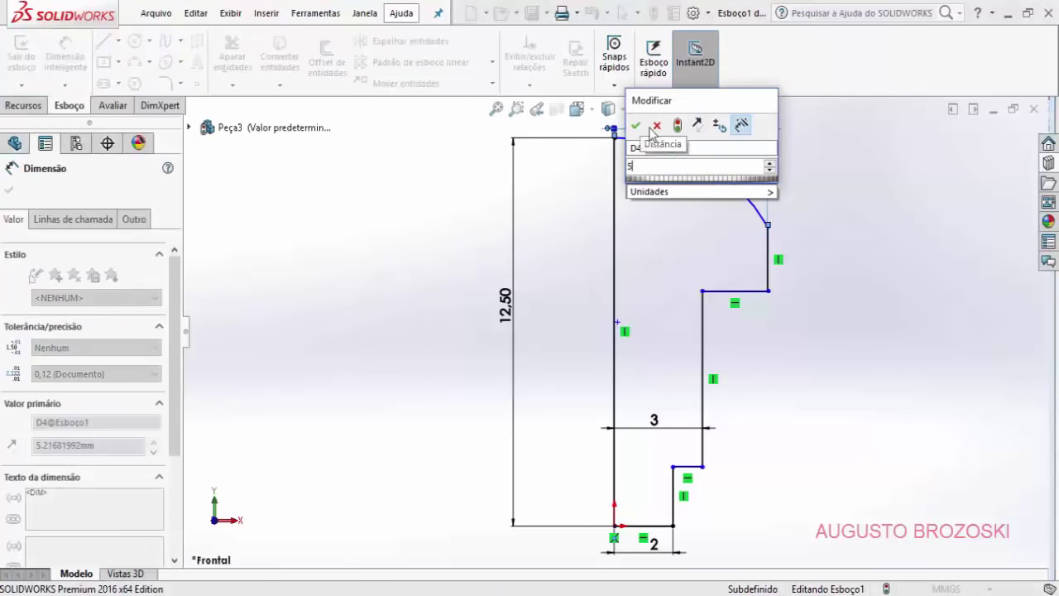
left_click(635, 125)
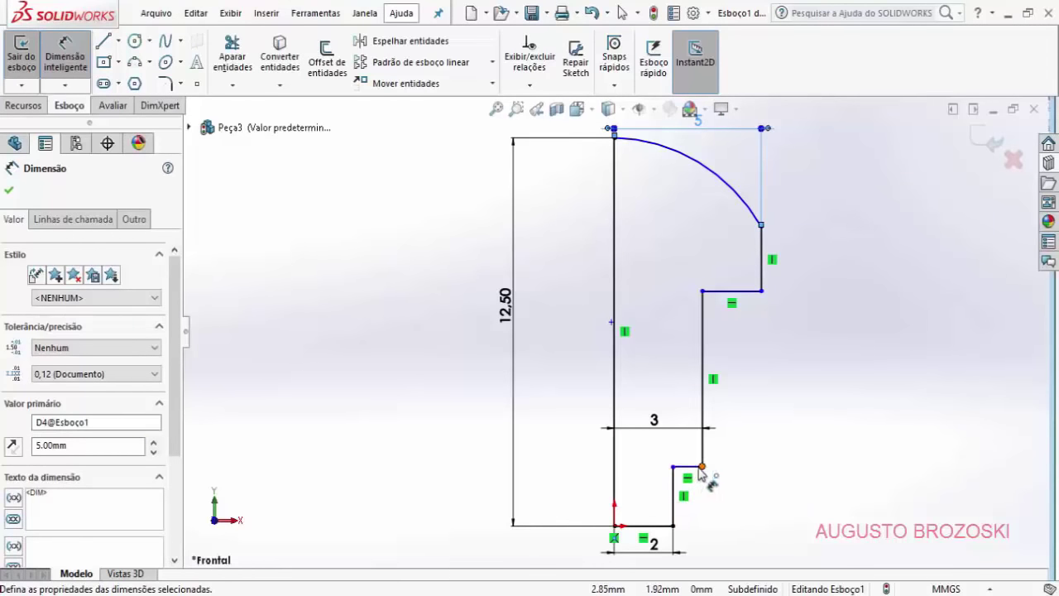
Step: Dimension the lower step height to 2 and the ledge spacing to 6
left_click(701, 468)
left_click(643, 524)
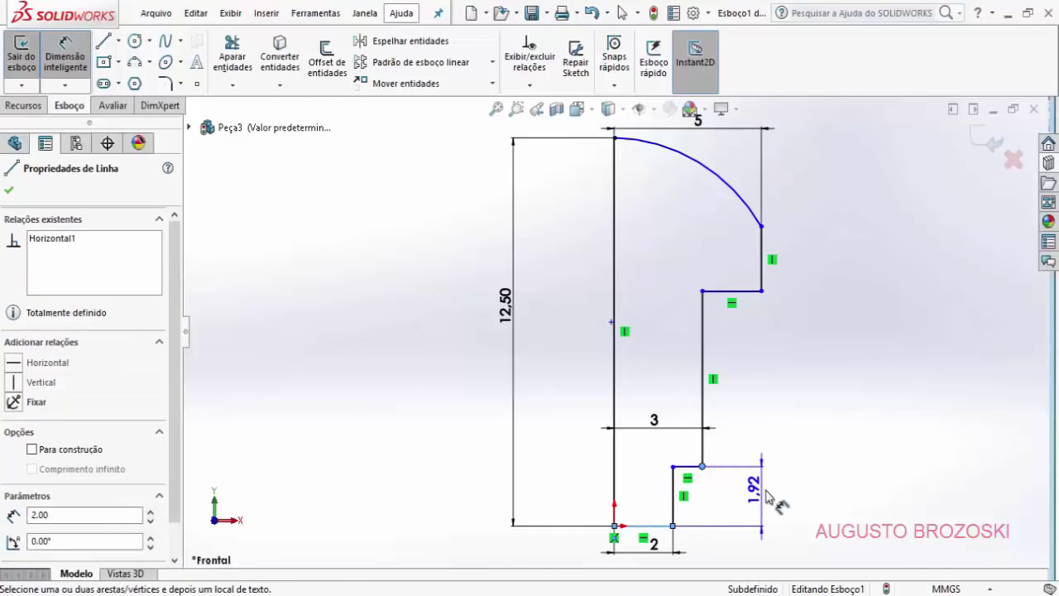
left_click(786, 503)
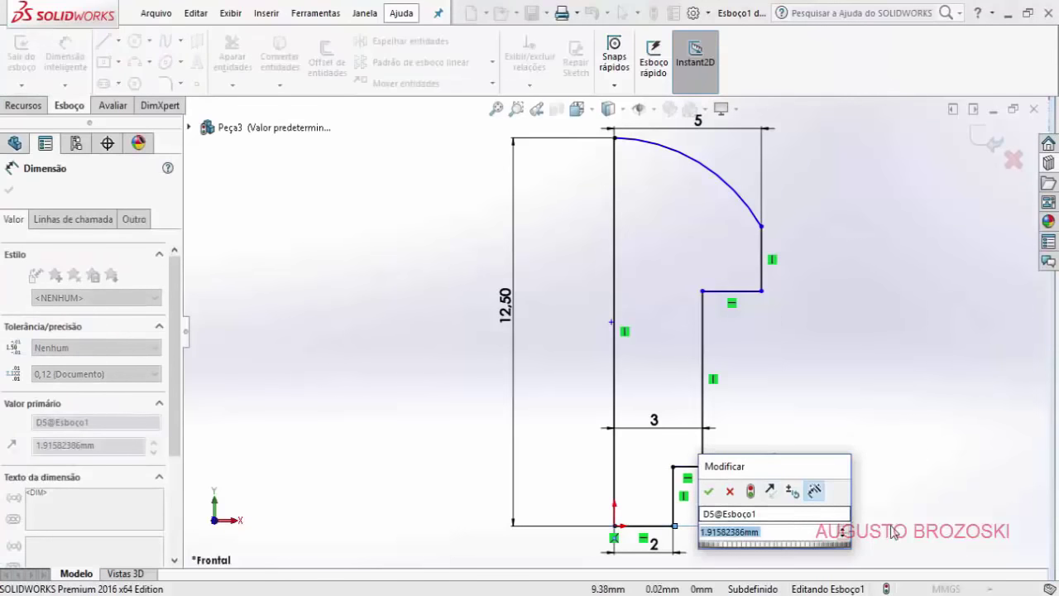
type("2")
left_click(709, 492)
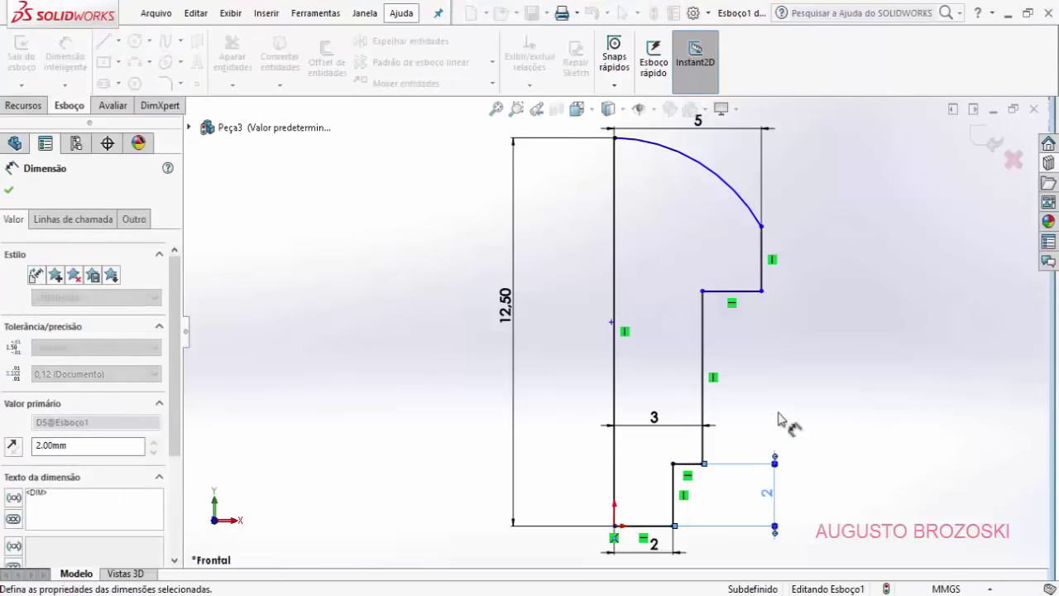
left_click(747, 291)
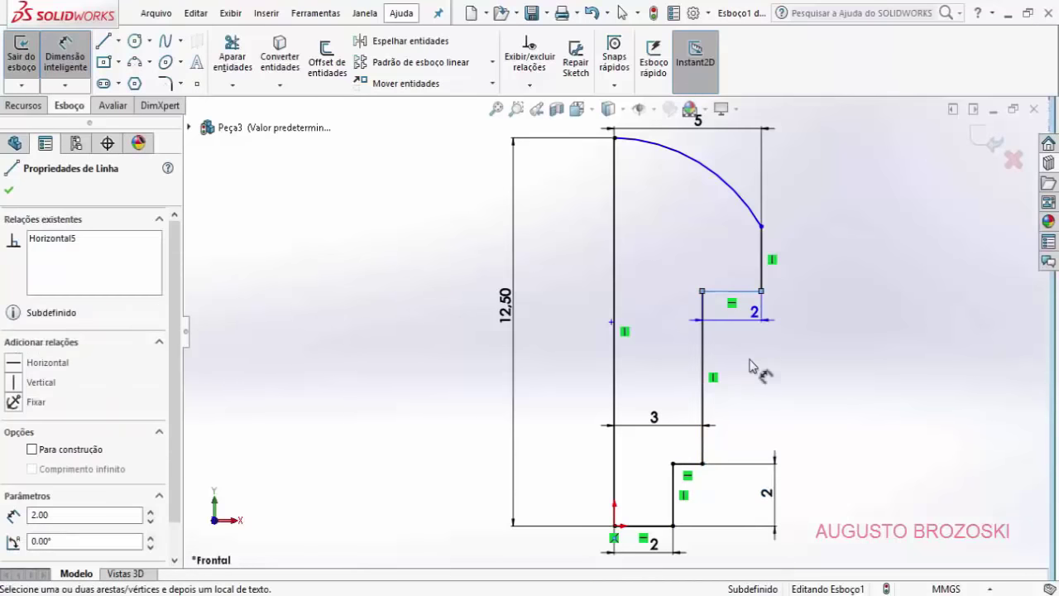
left_click(697, 463)
left_click(832, 380)
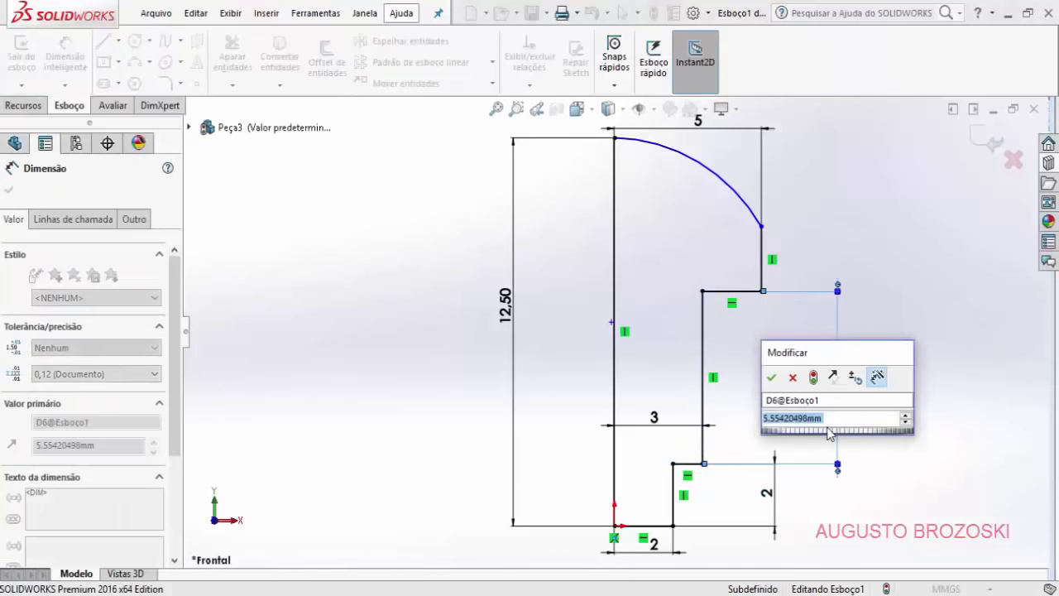
type("6")
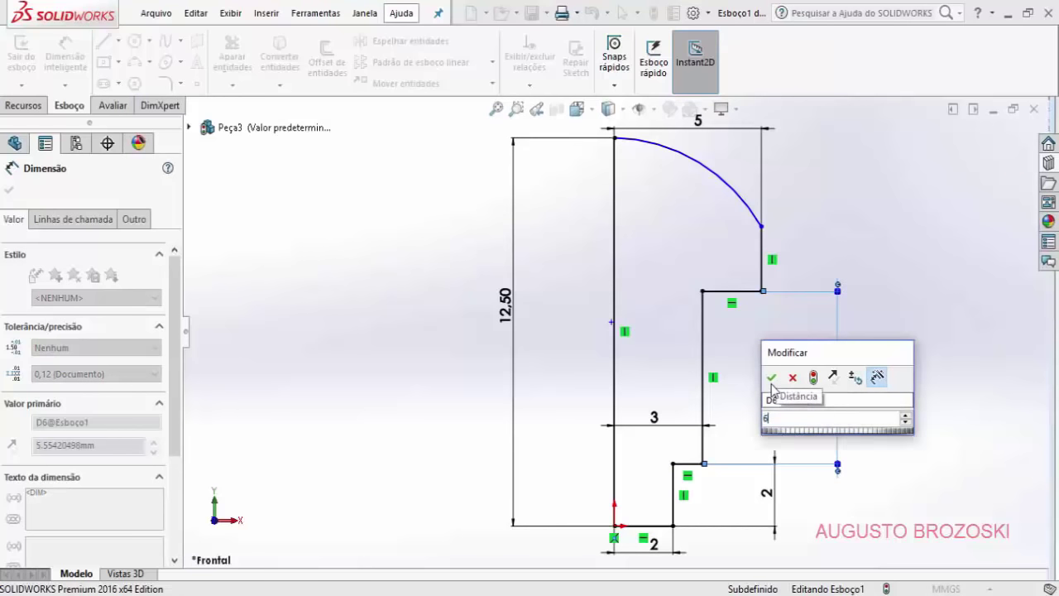
key("Return")
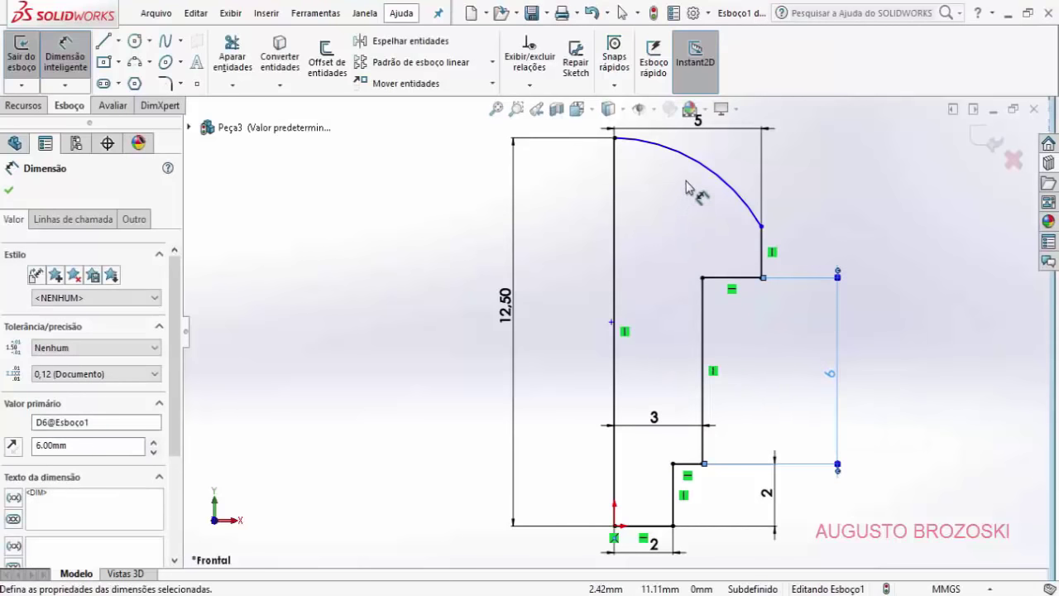
Step: Give the head arc a radius of 6.25
left_click(730, 188)
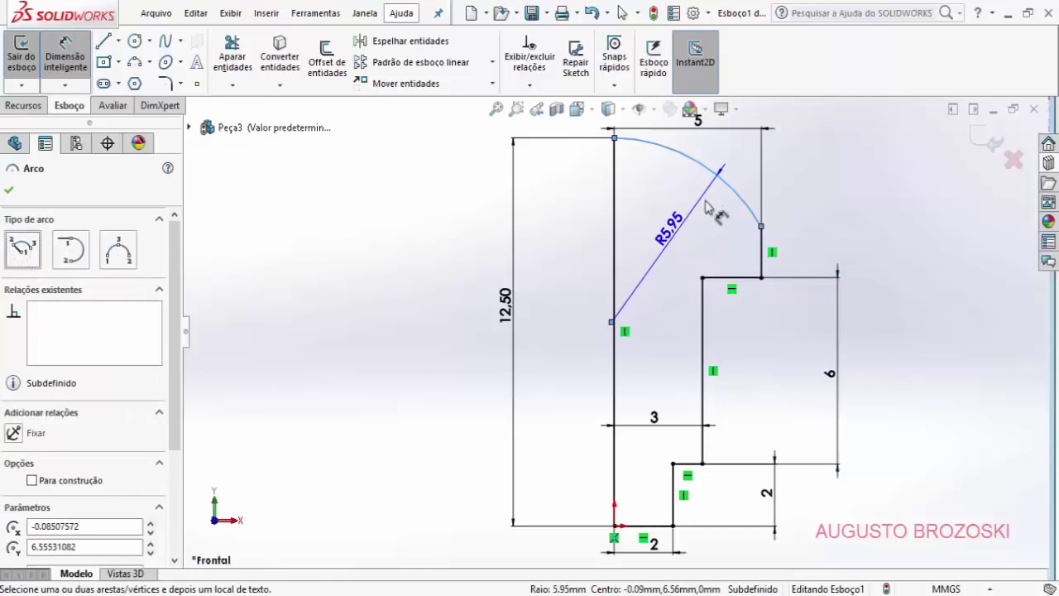
left_click(690, 262)
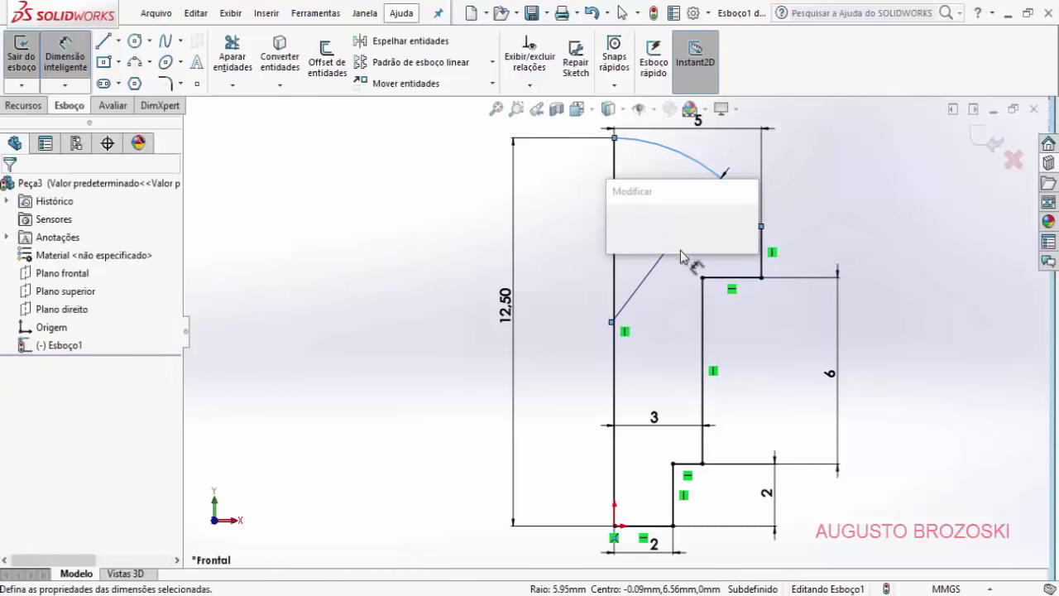
type("6")
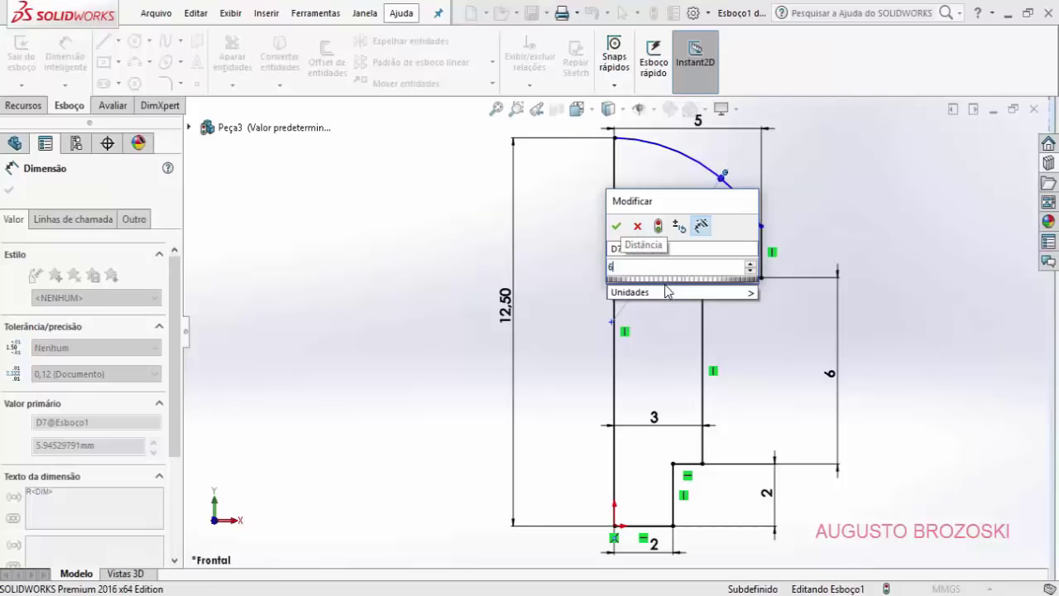
type(".25")
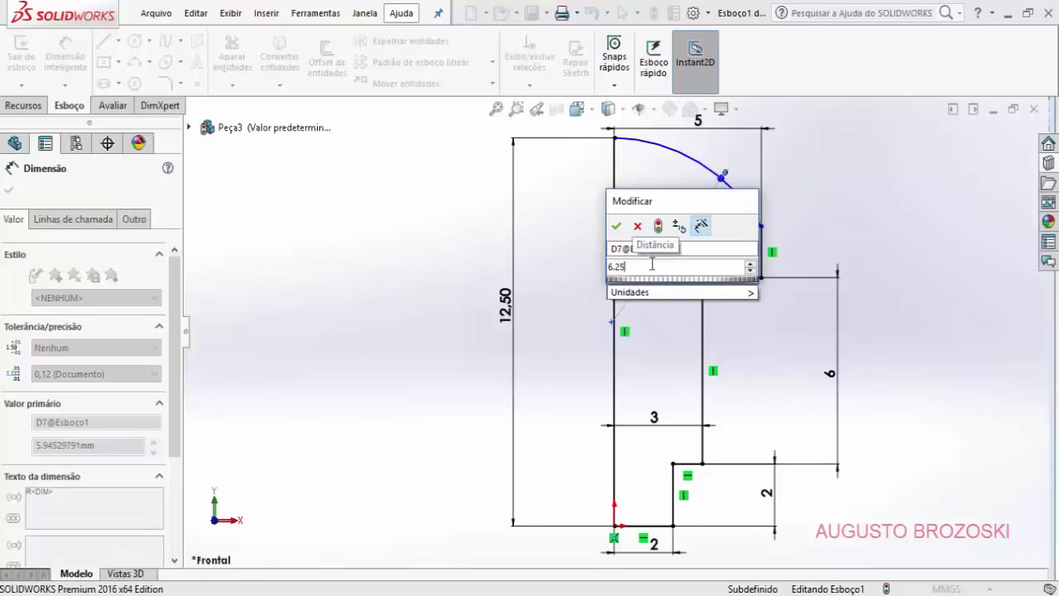
key("Escape")
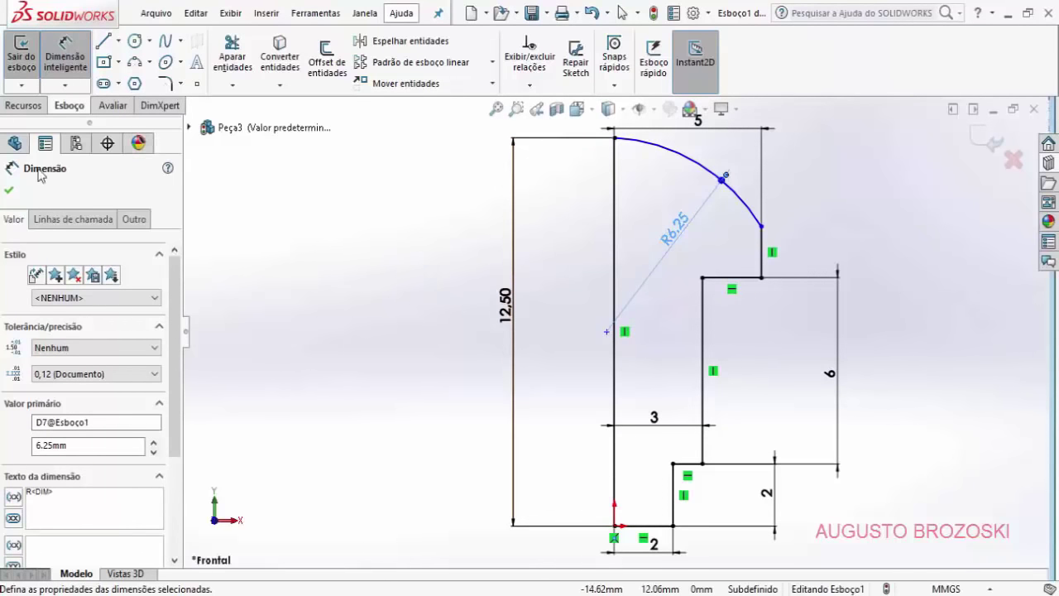
Step: Make the arc centre coincident with the long vertical line, then exit the fully defined sketch
left_click(10, 192)
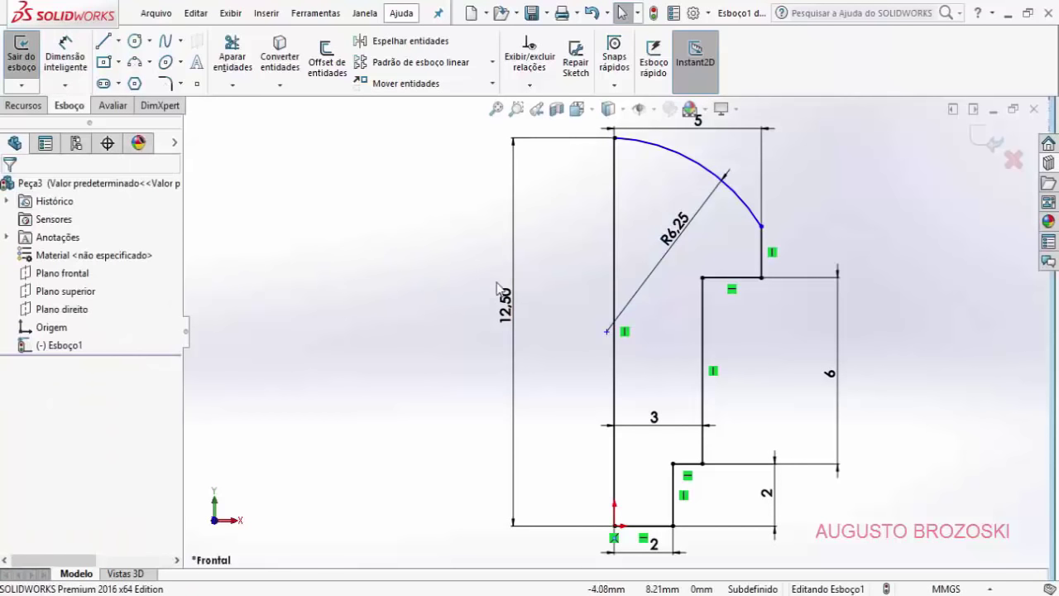
left_click(608, 332)
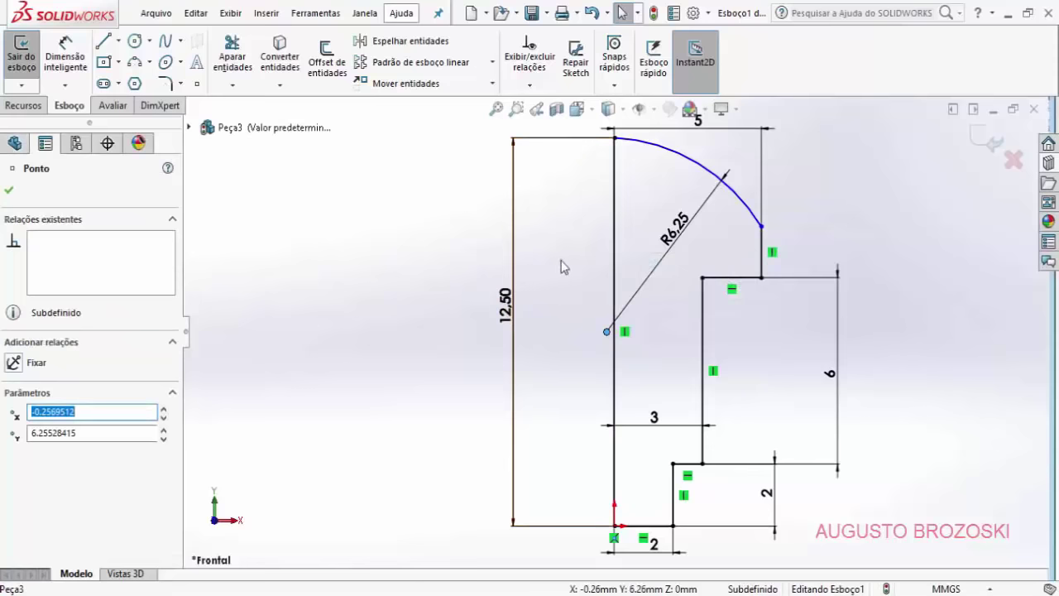
left_click(614, 278, "ctrl")
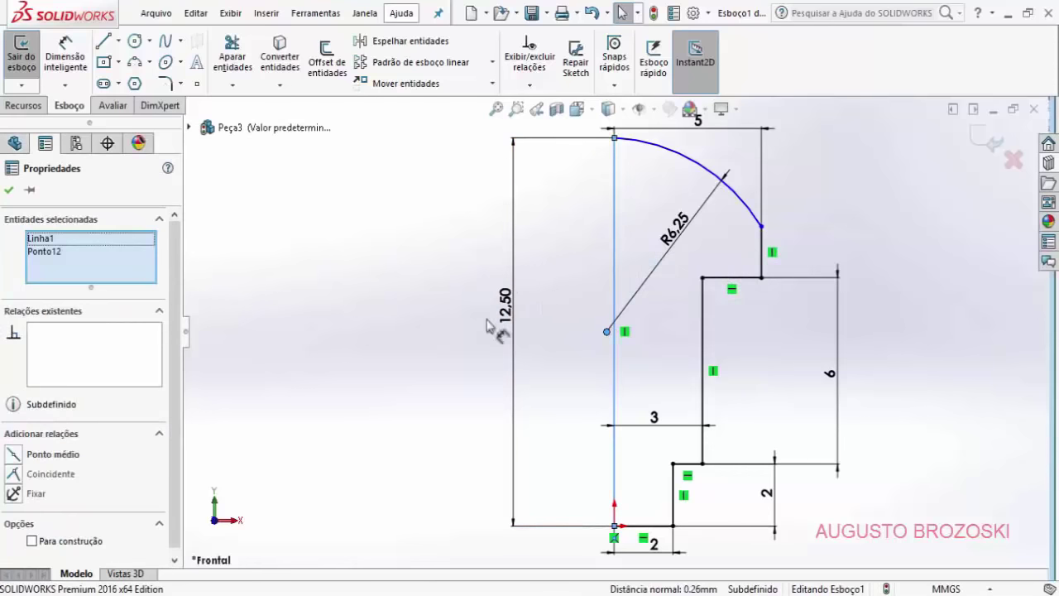
left_click(18, 479)
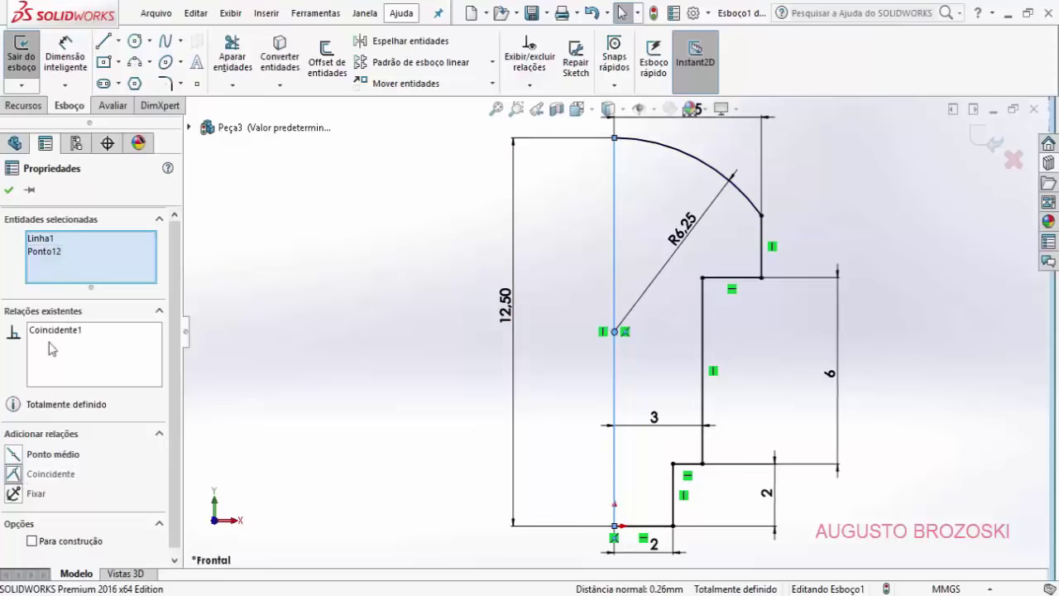
left_click(8, 192)
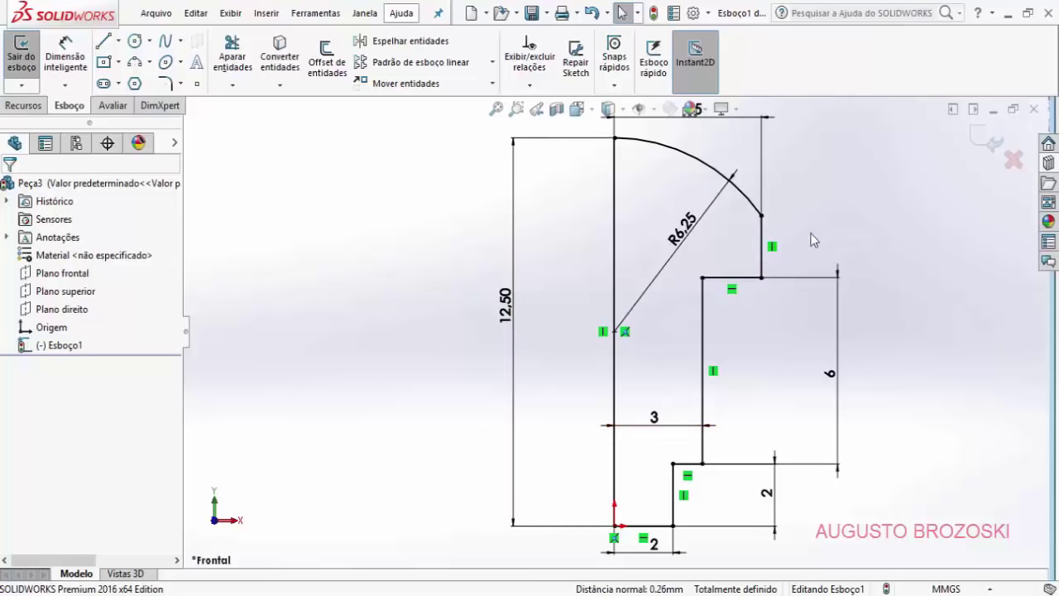
left_click(986, 139)
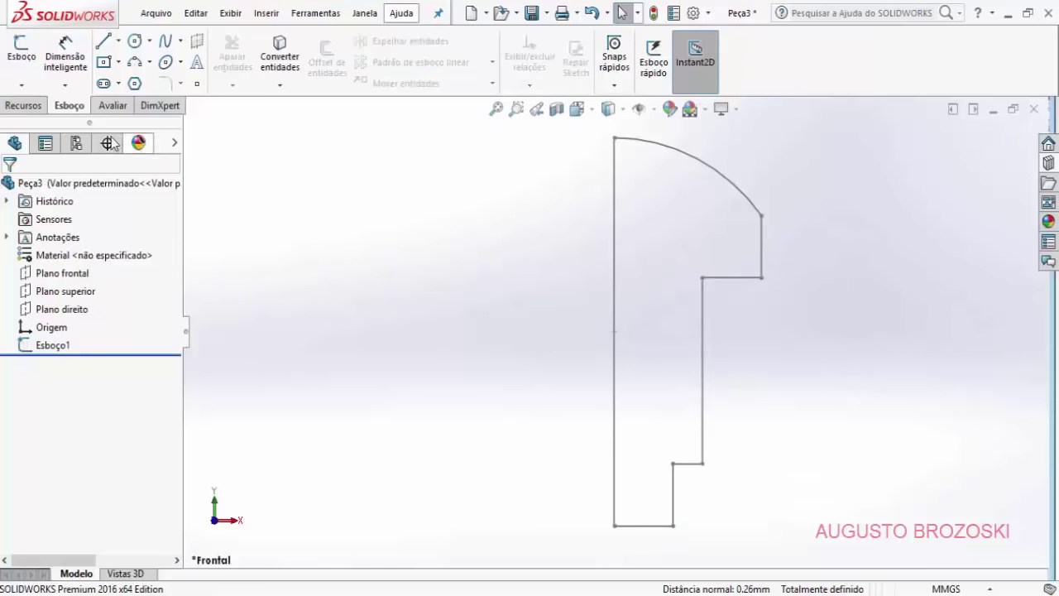
Step: Revolve the profile a full 360° about its vertical line with Ressalto/base revolucionado
left_click(31, 106)
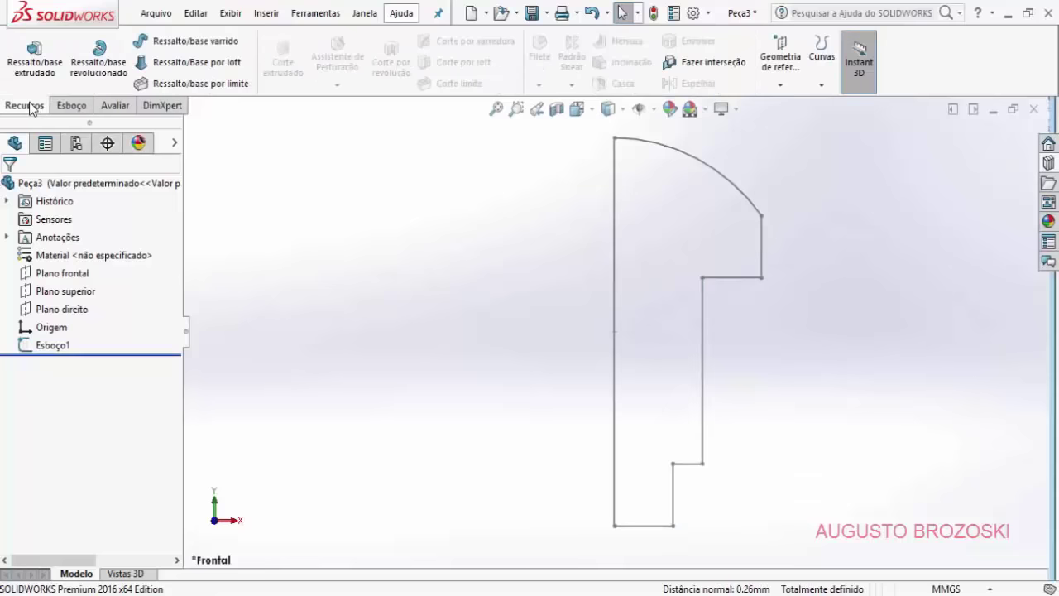
left_click(103, 68)
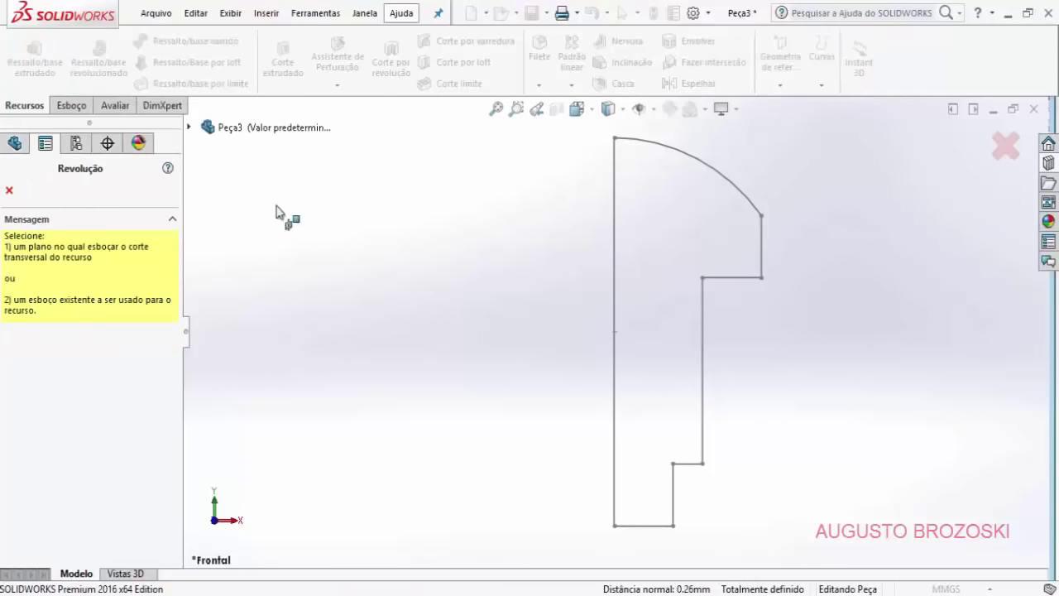
left_click(615, 270)
middle_click_drag(316, 331, 345, 329)
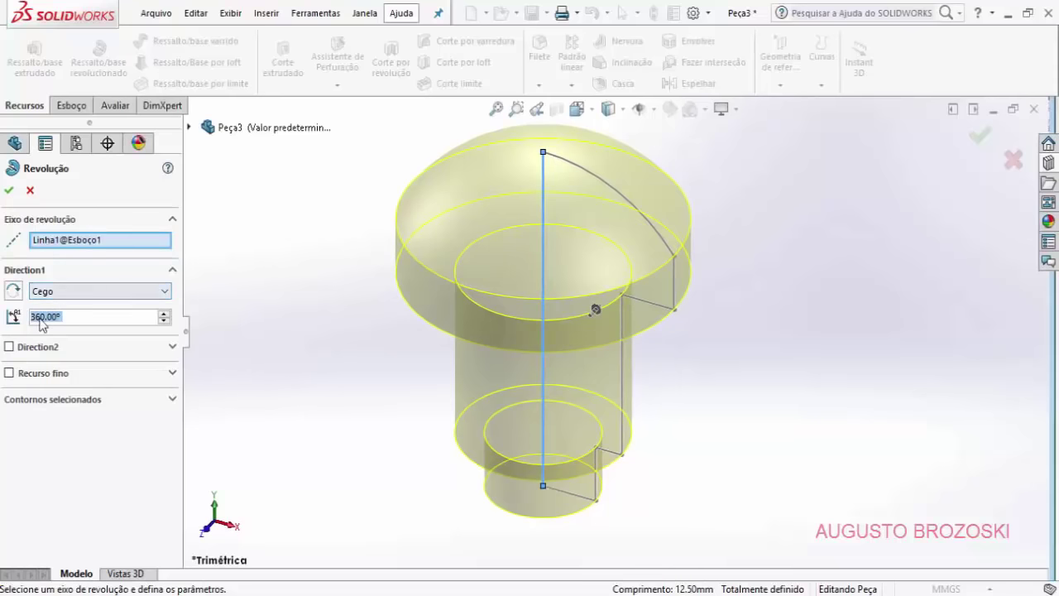
left_click(9, 191)
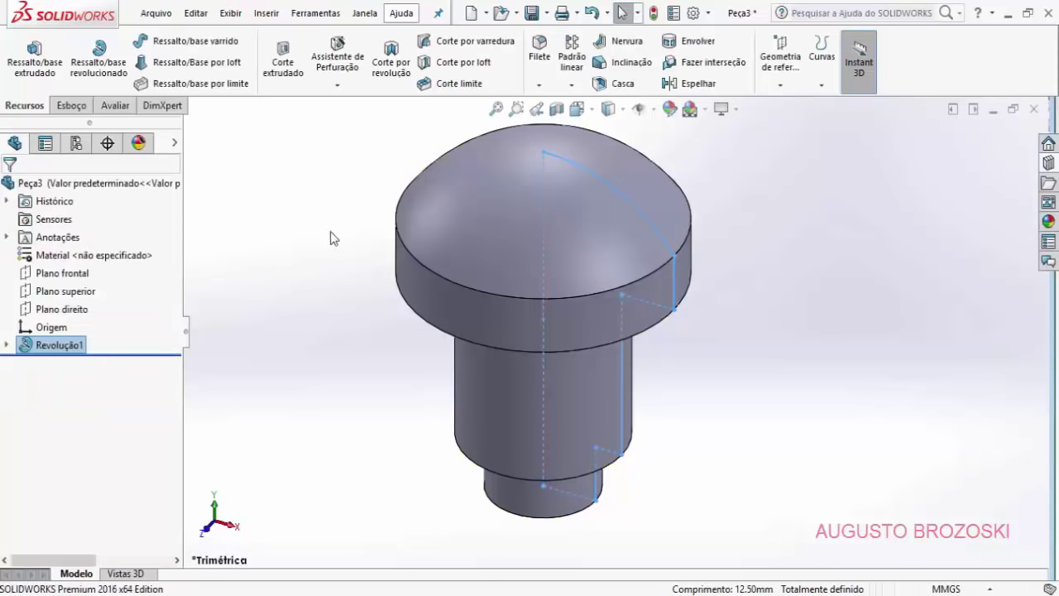
left_click(332, 238)
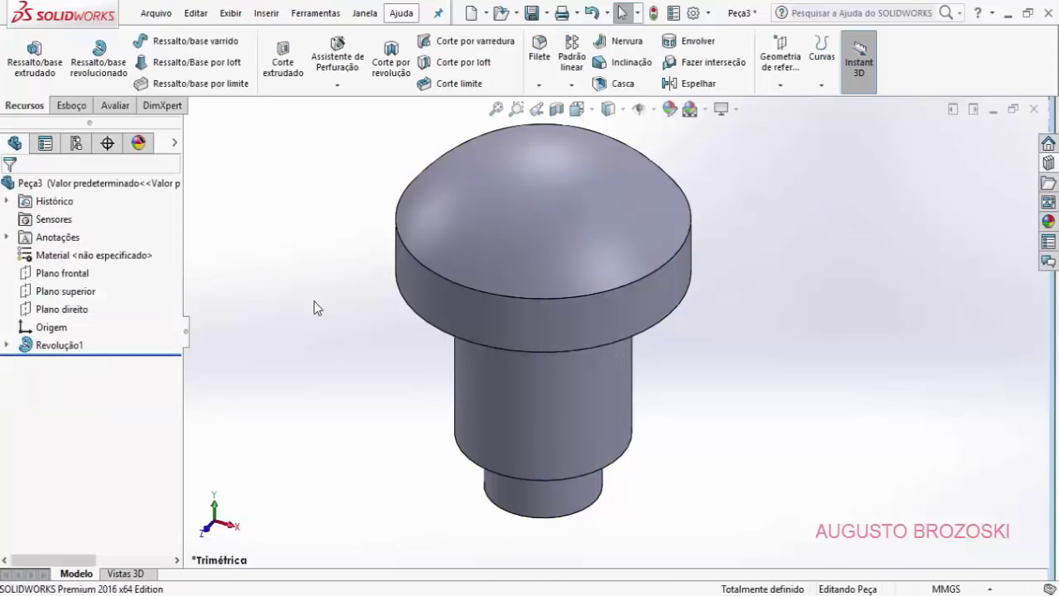
Step: Save the part as 'Parafuso de Trava'
left_click(532, 12)
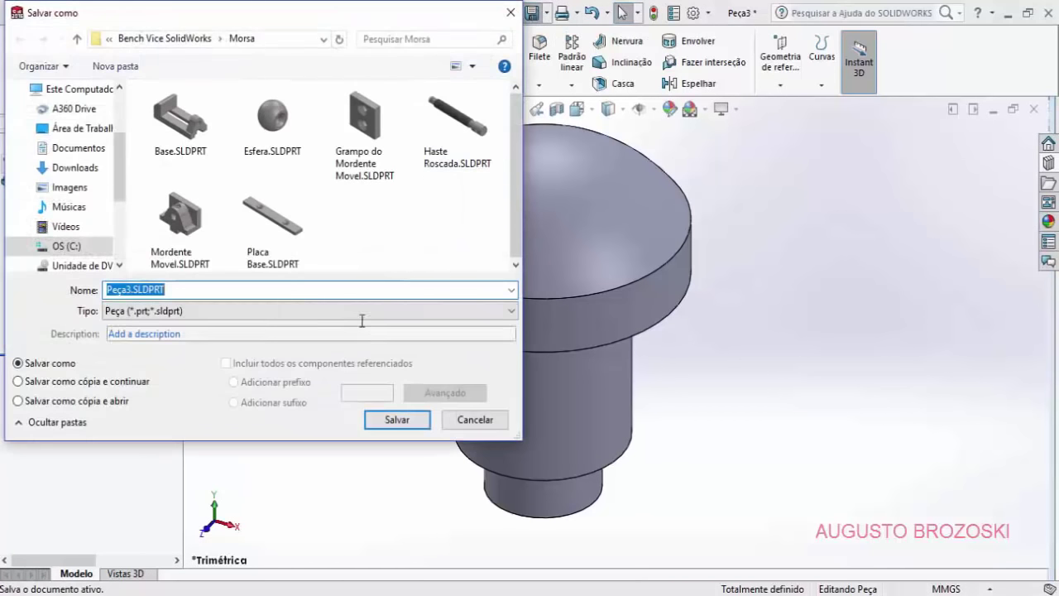
double_click(130, 288)
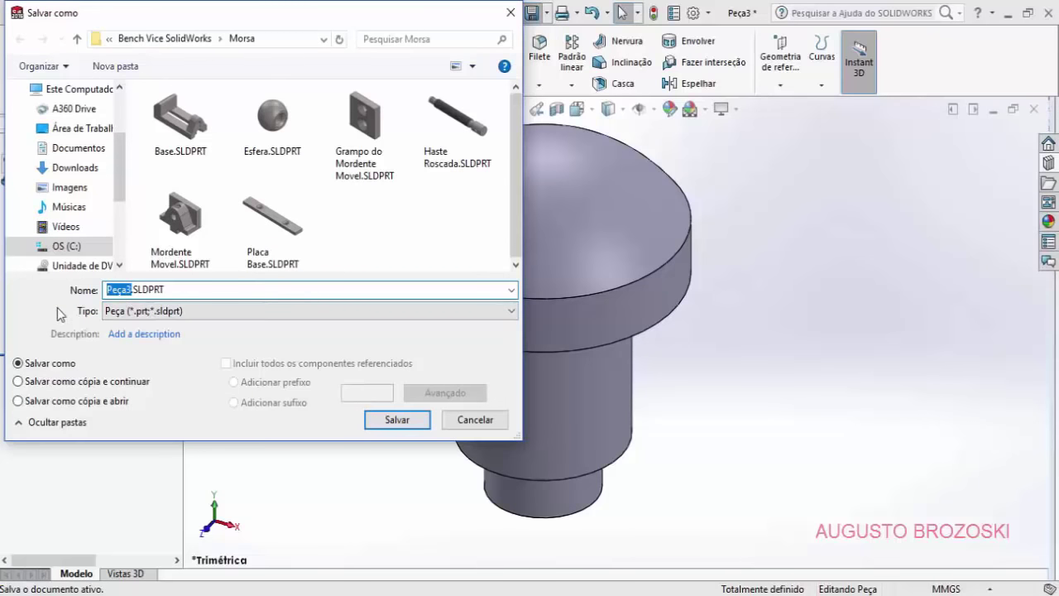
type("Parafuso de Tr")
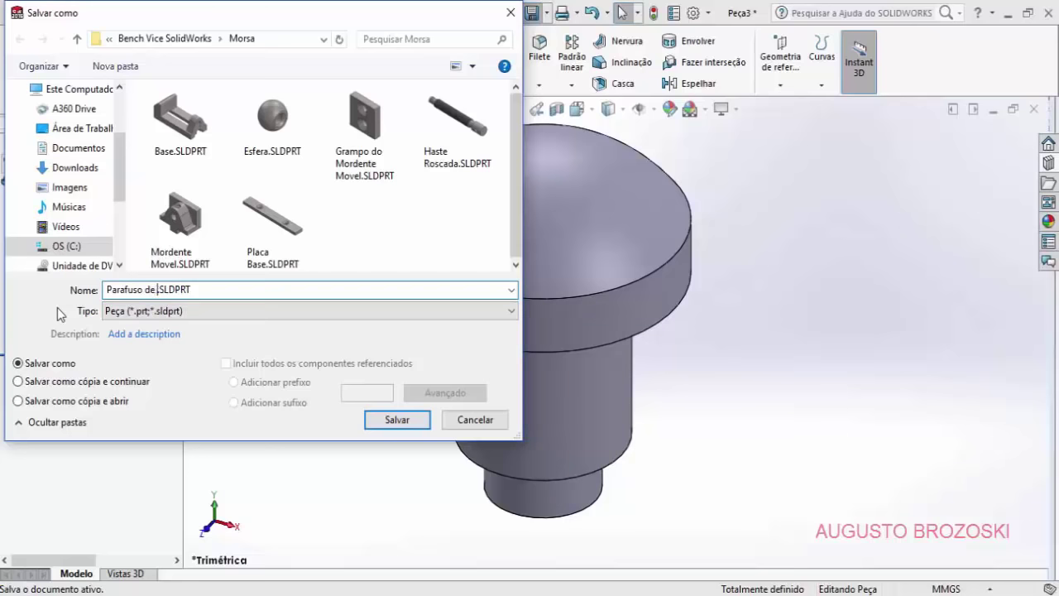
type("ava")
left_click(392, 419)
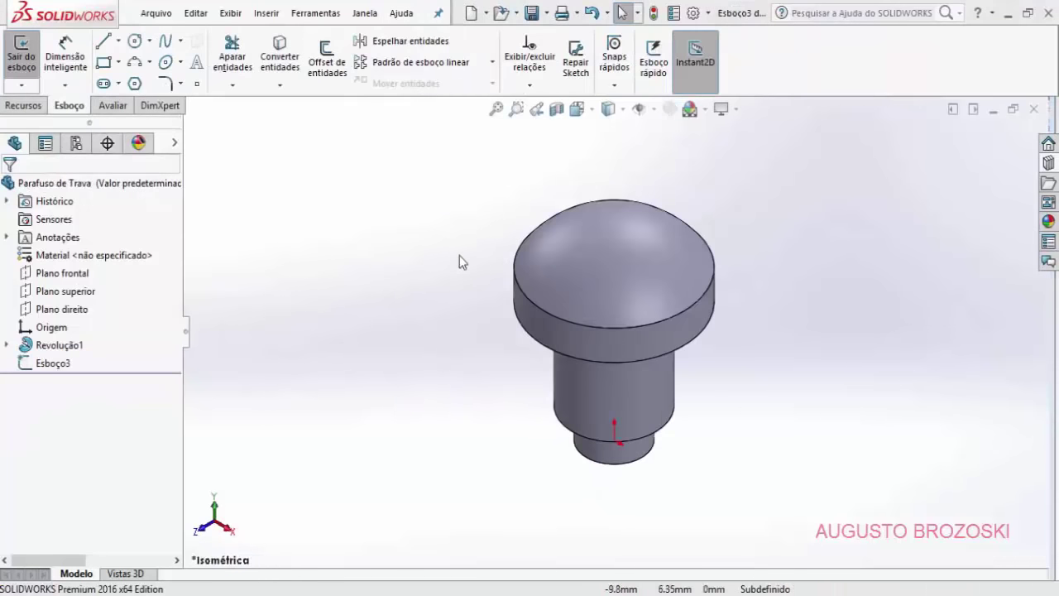
Step: Undo the empty new sketch and minimise the Acrobat drawing
key("ctrl+z")
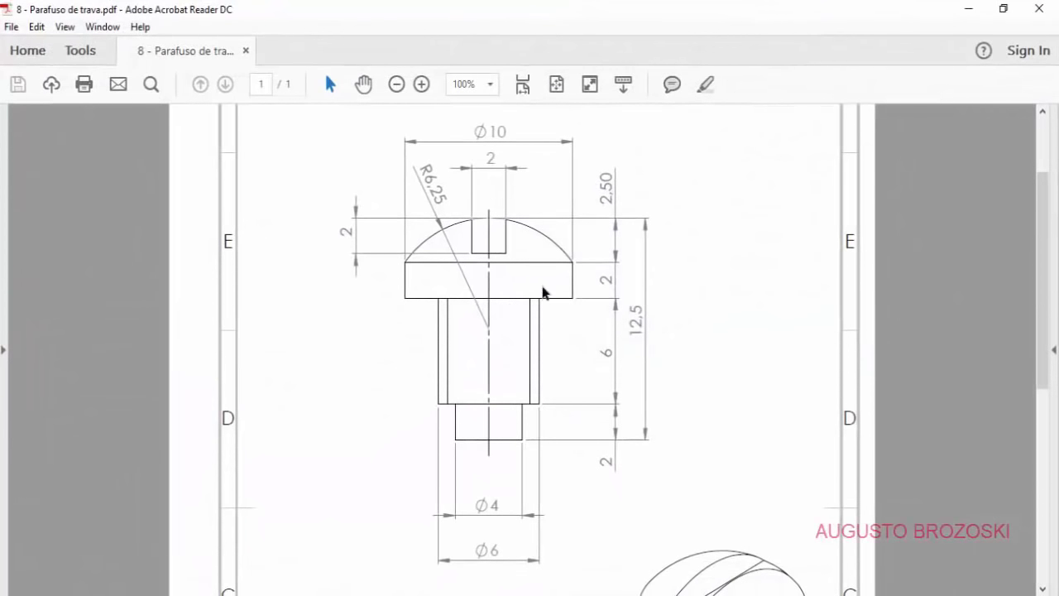
left_click(971, 12)
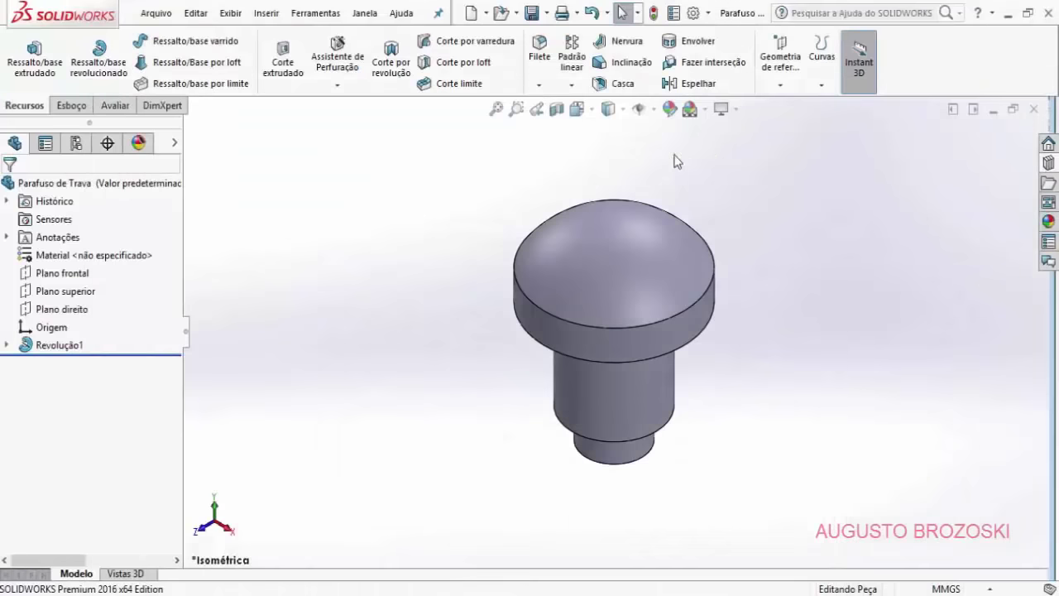
Step: Apply a section view cut along Plano frontal after trying the top and right planes
left_click(556, 110)
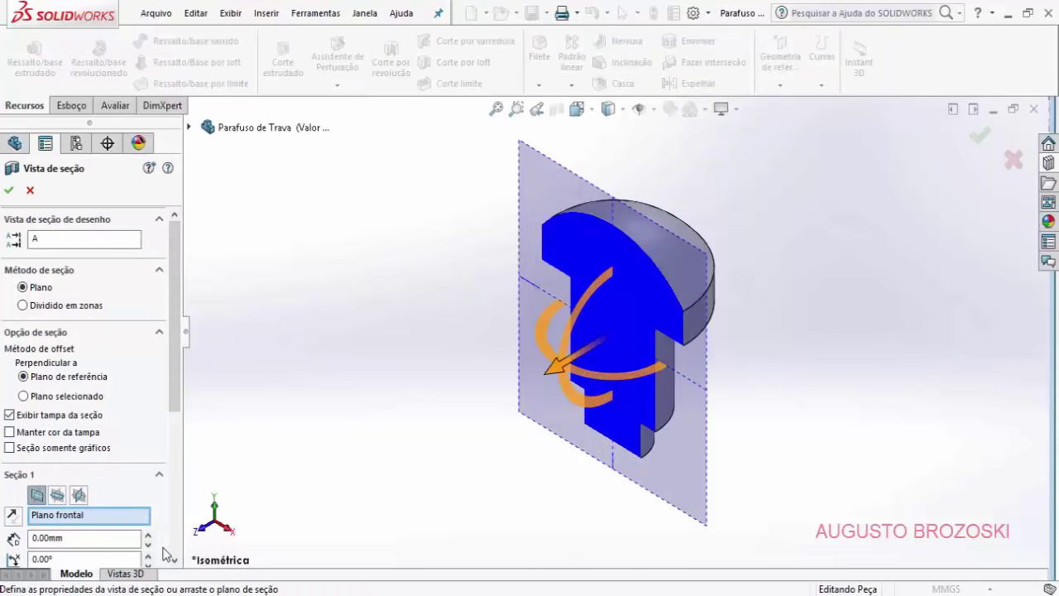
scroll(166, 554, "down", 5)
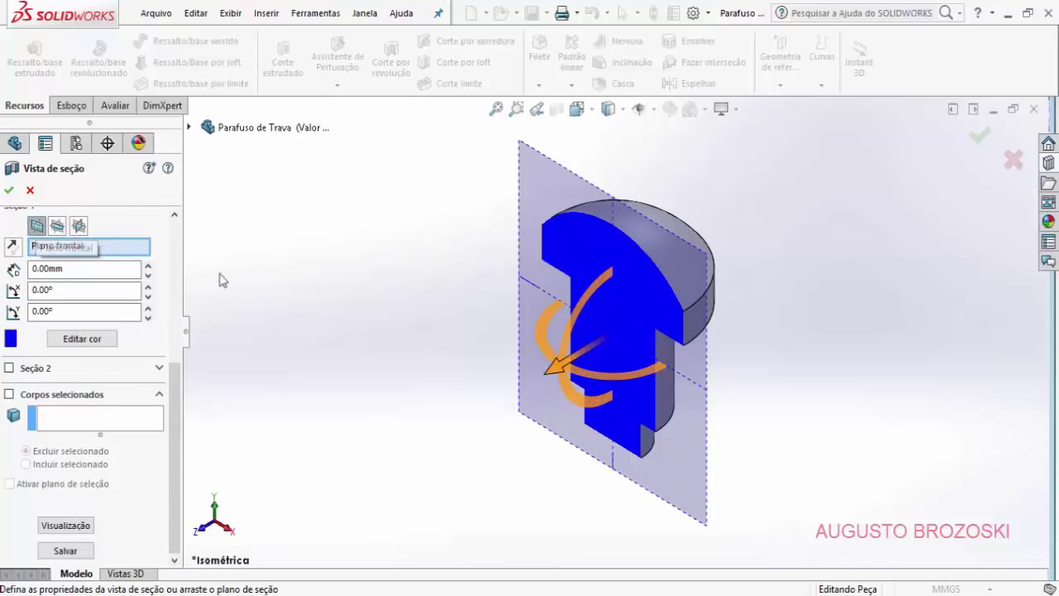
left_click(57, 226)
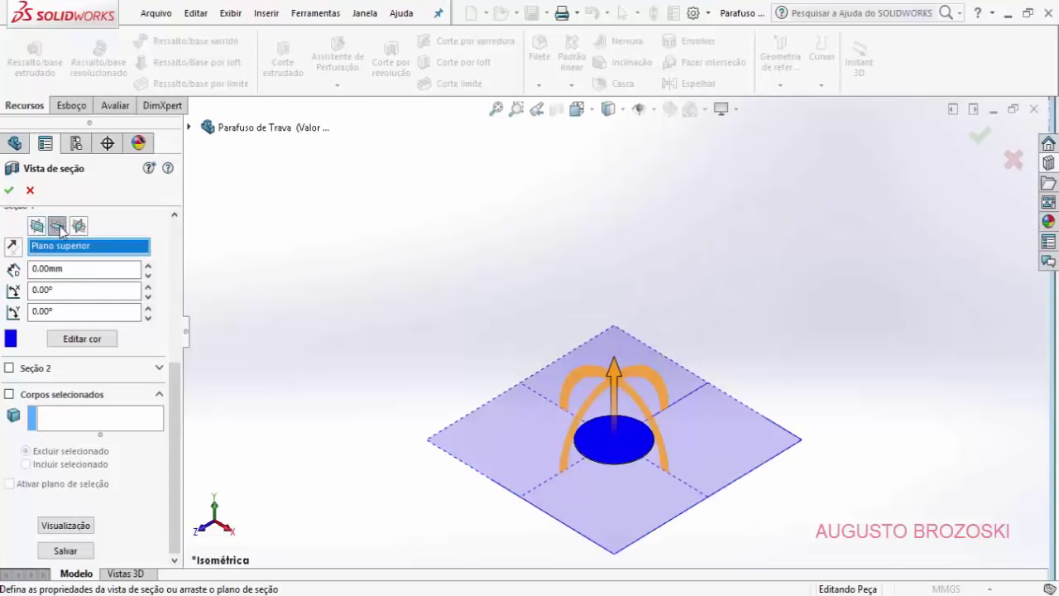
left_click(79, 225)
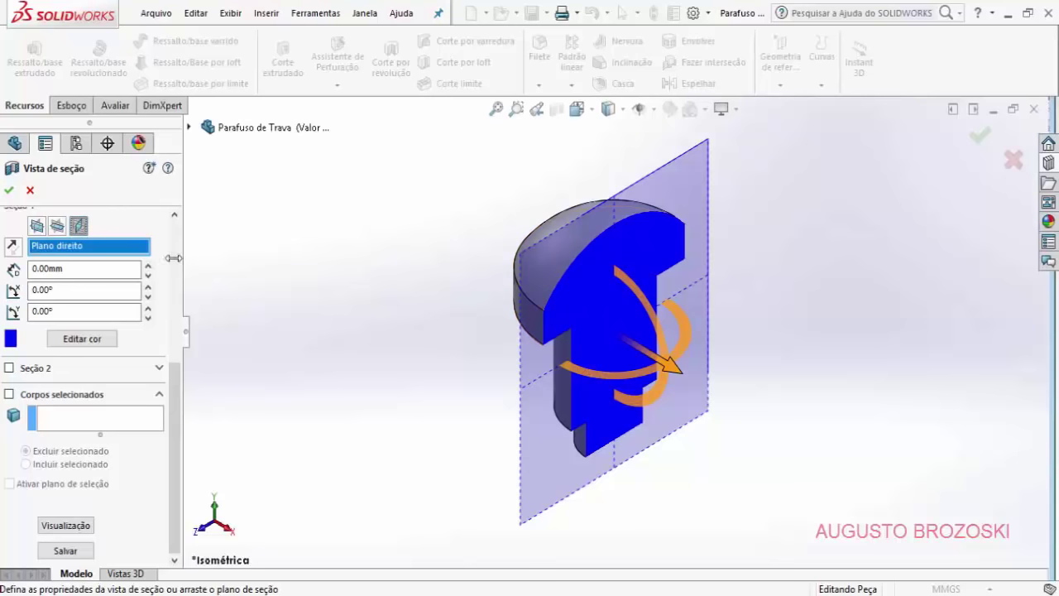
left_click(37, 227)
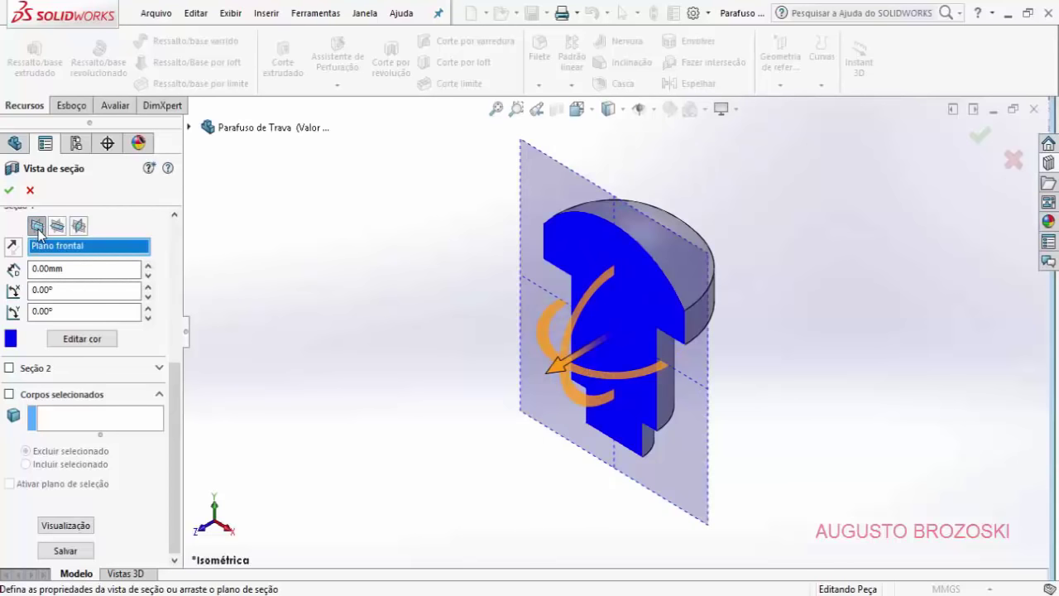
left_click(10, 191)
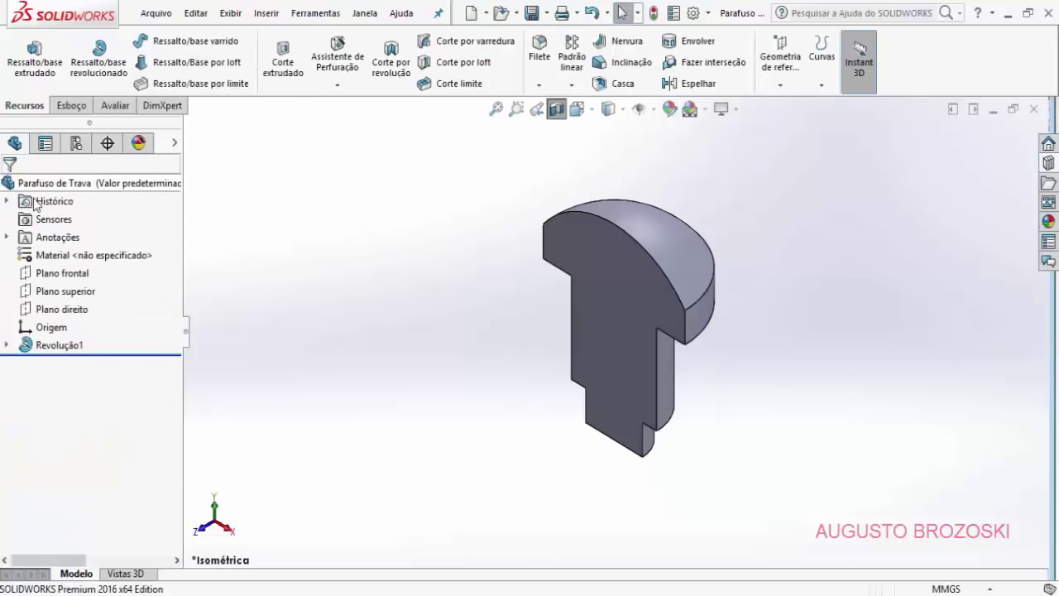
Step: Start a new sketch on Plano frontal and set the view Normal a to it
left_click(73, 107)
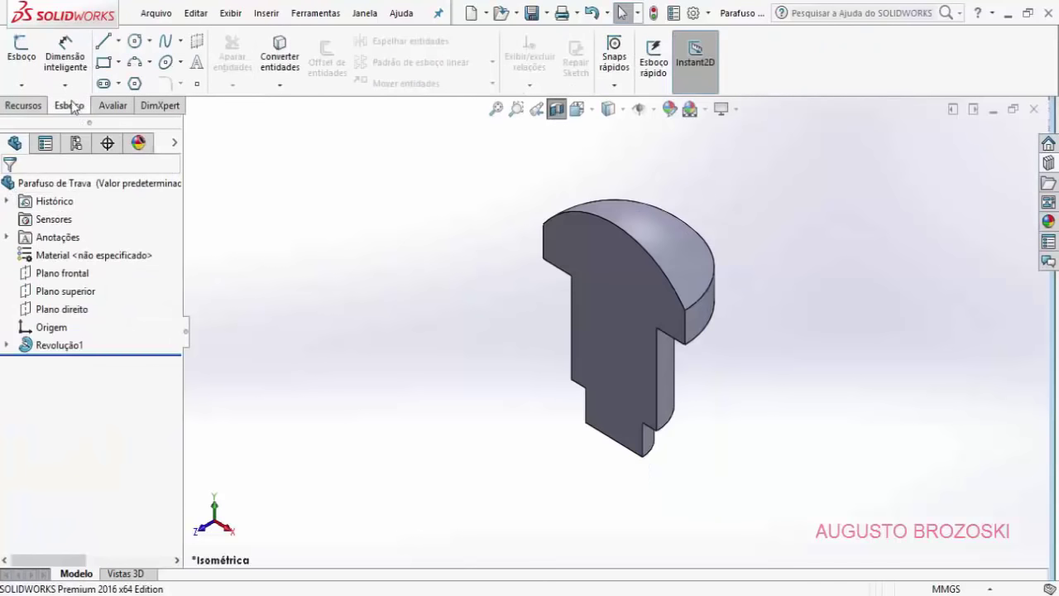
left_click(18, 55)
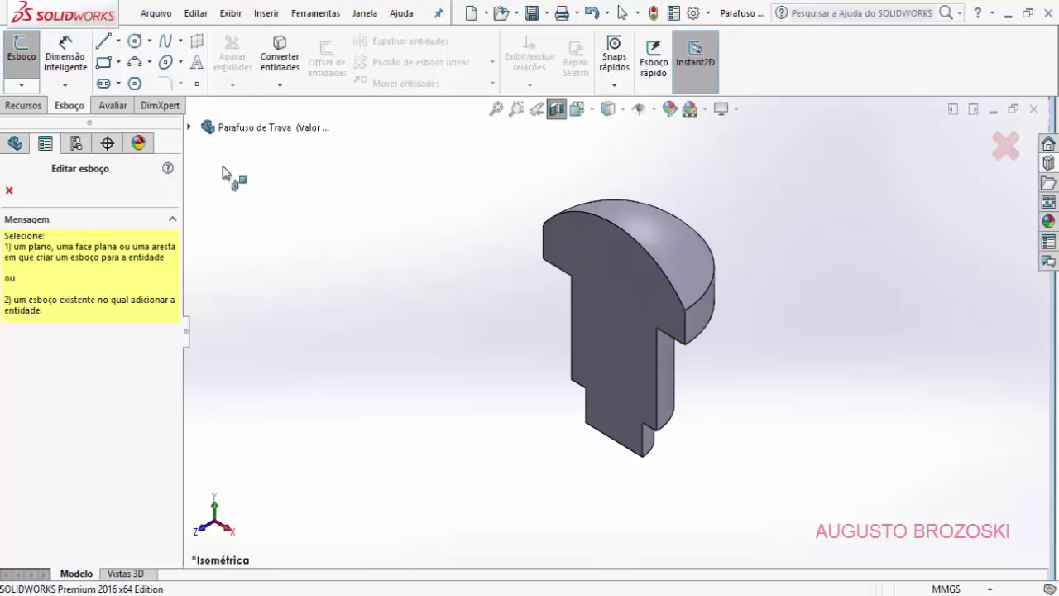
left_click(189, 128)
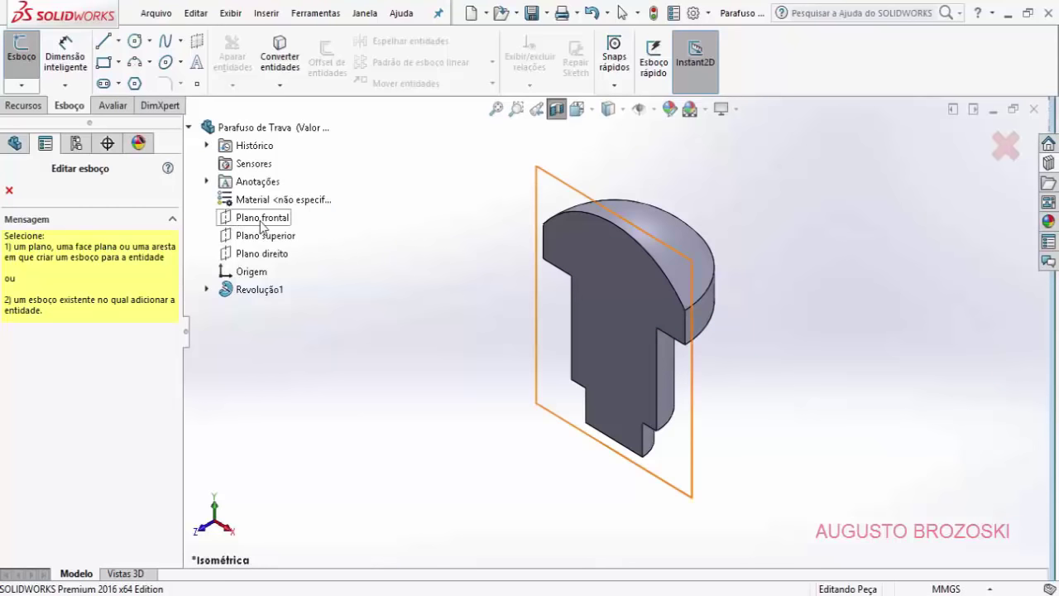
left_click(261, 219)
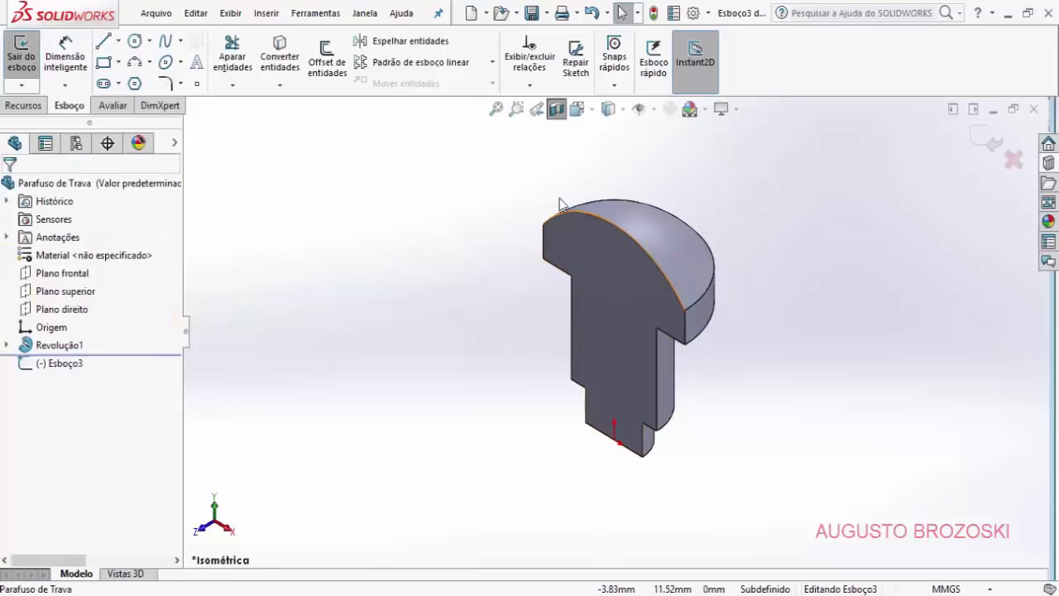
left_click(590, 111)
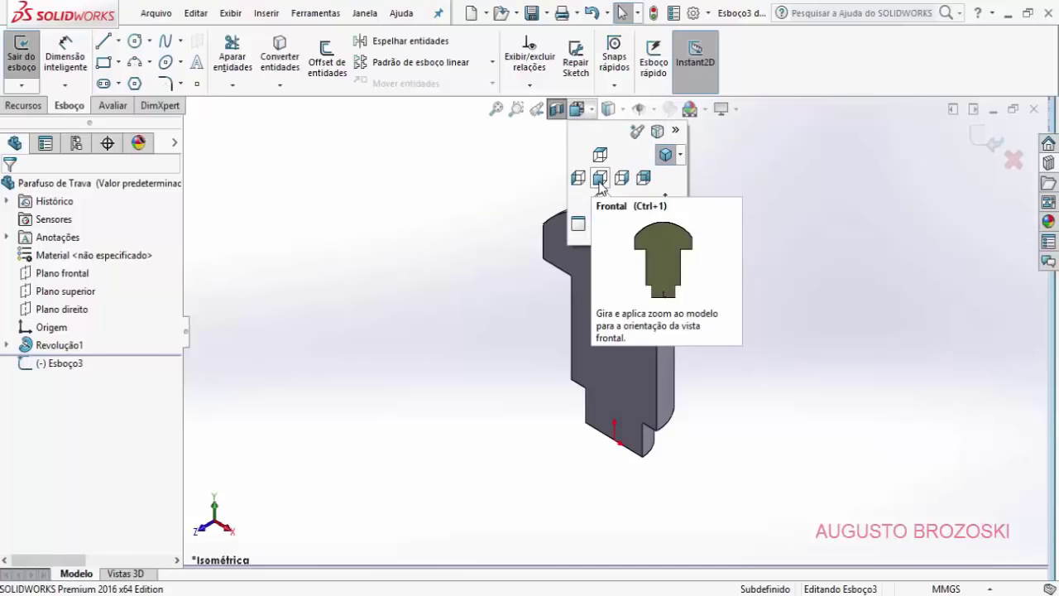
left_click(669, 208)
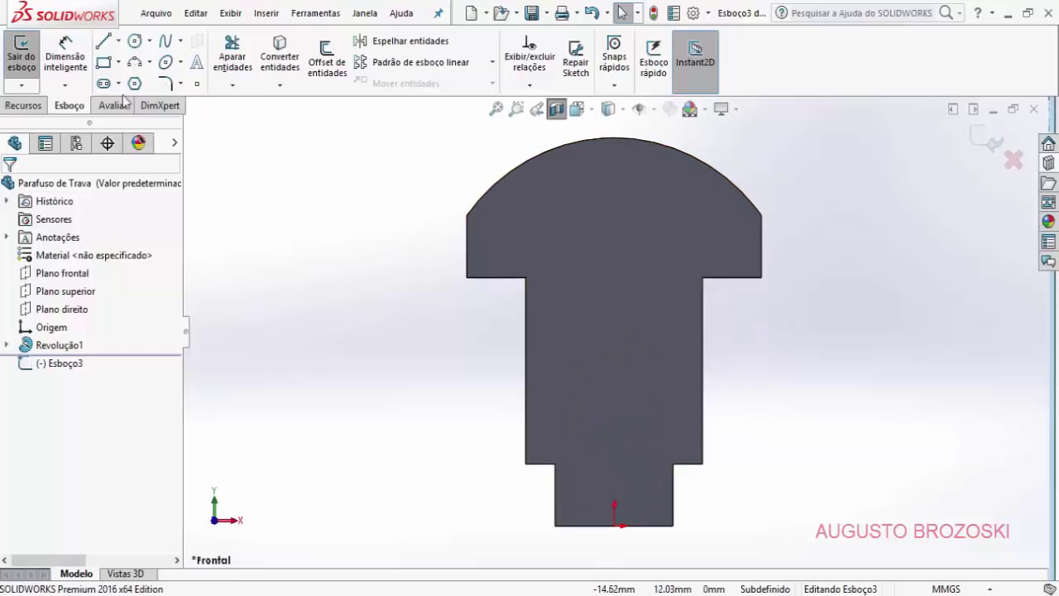
Step: Draw a corner rectangle inside the top of the screw head
left_click(119, 63)
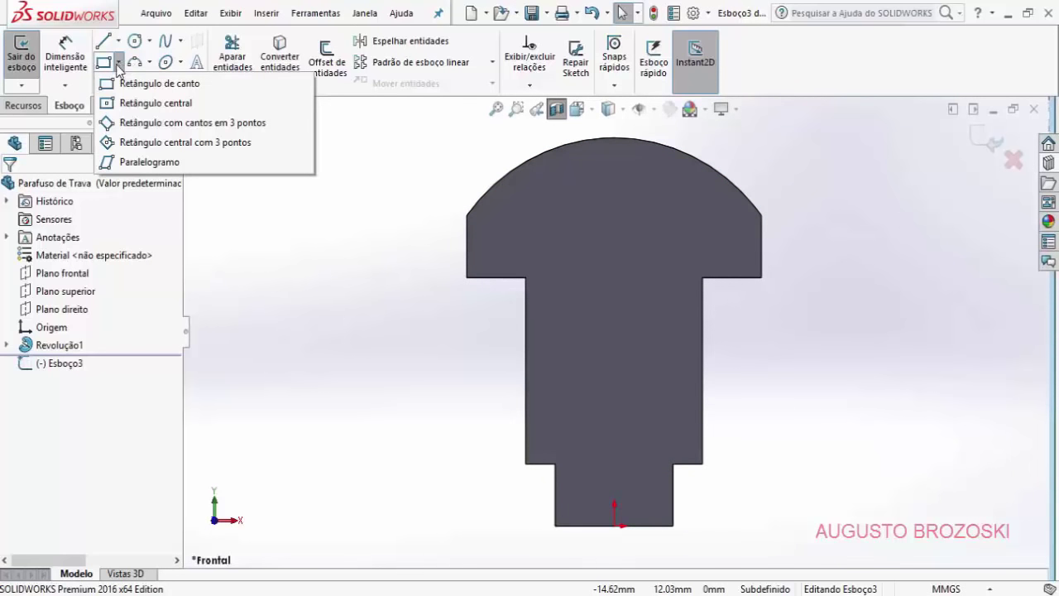
left_click(149, 84)
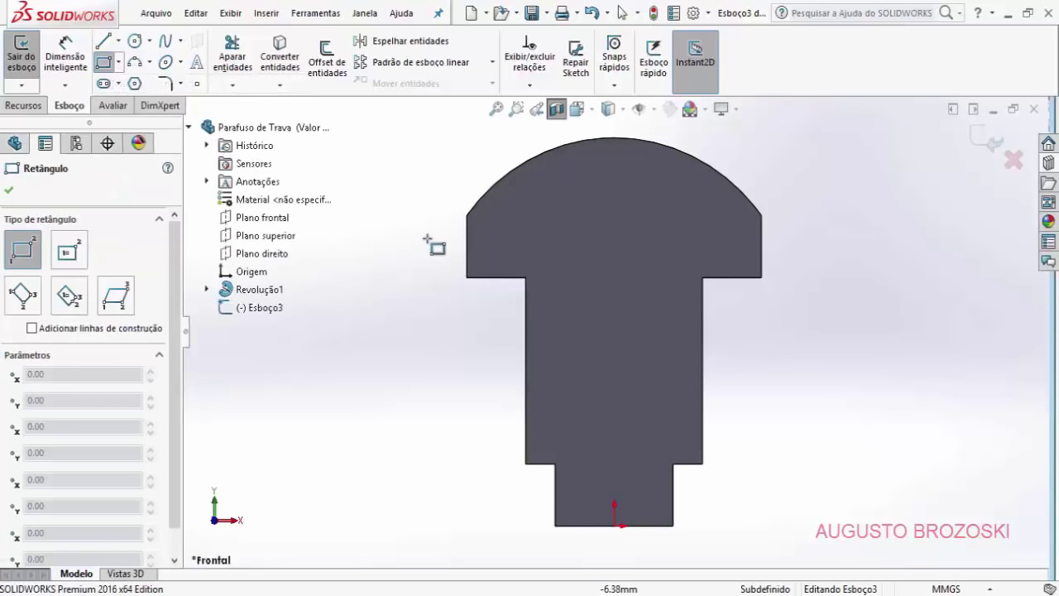
left_click(588, 130)
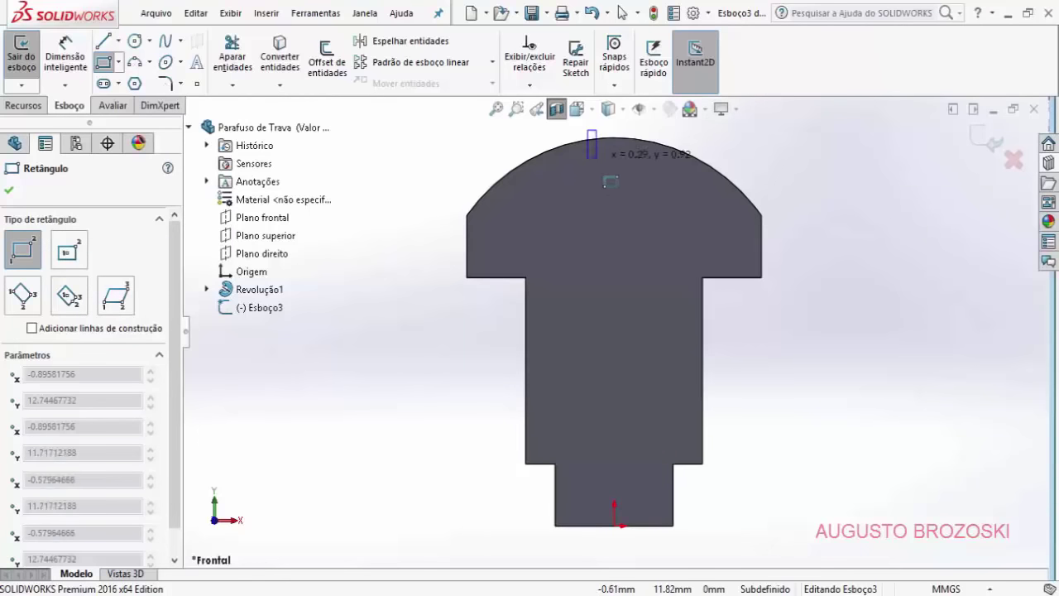
left_click(645, 196)
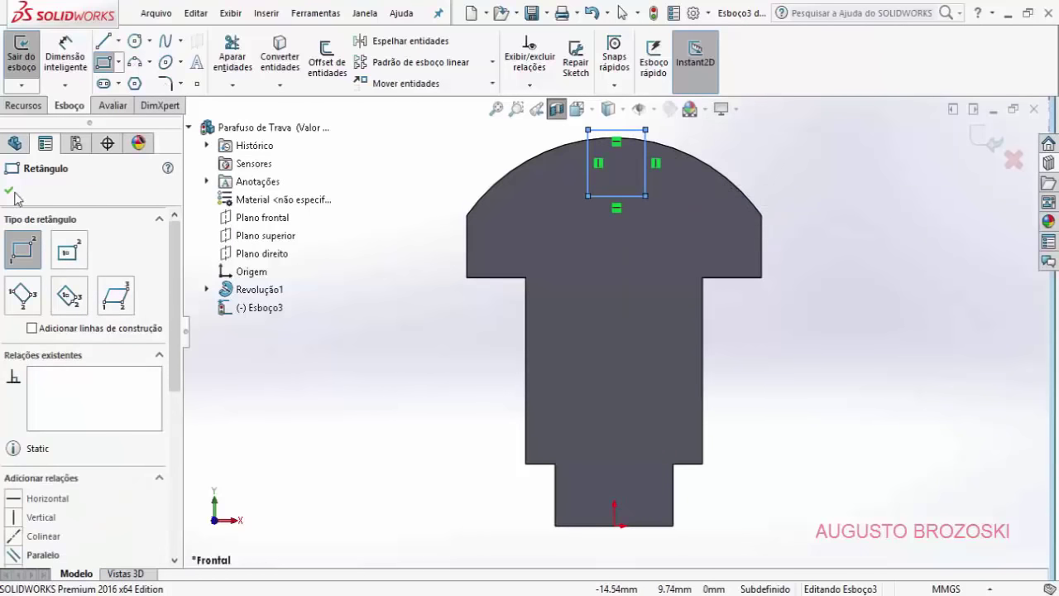
key("Escape")
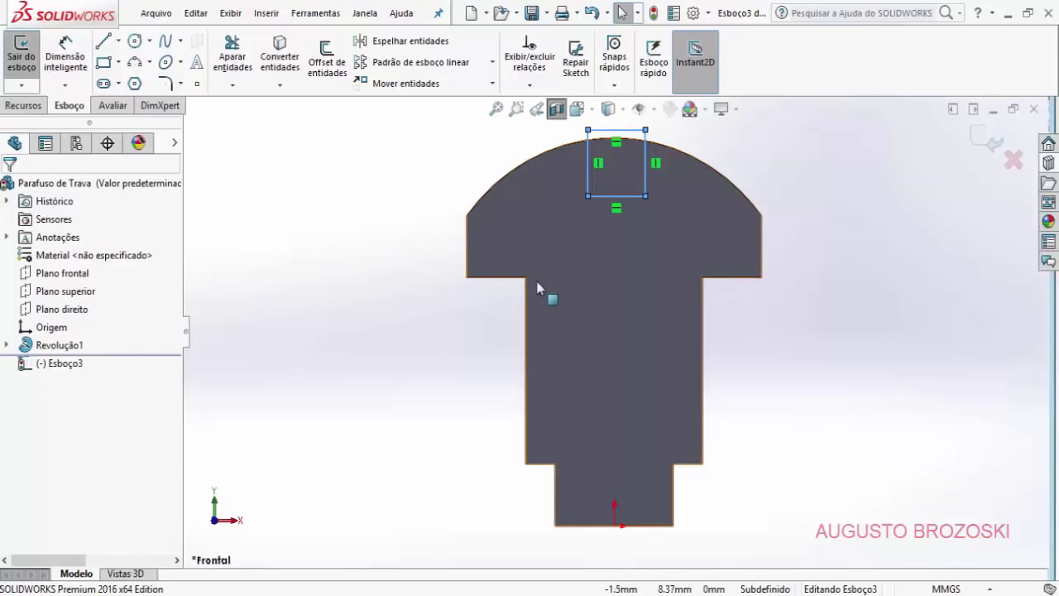
Step: Dimension the rectangle's bottom edge to 2 mm and its right edge to 2 mm
scroll(689, 183, "down", 1)
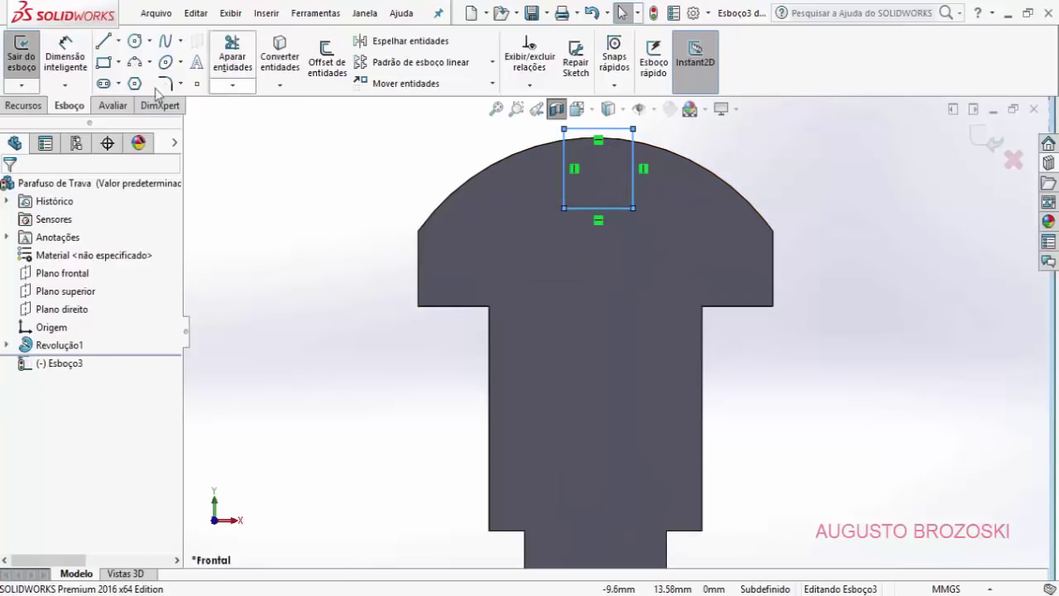
left_click(74, 68)
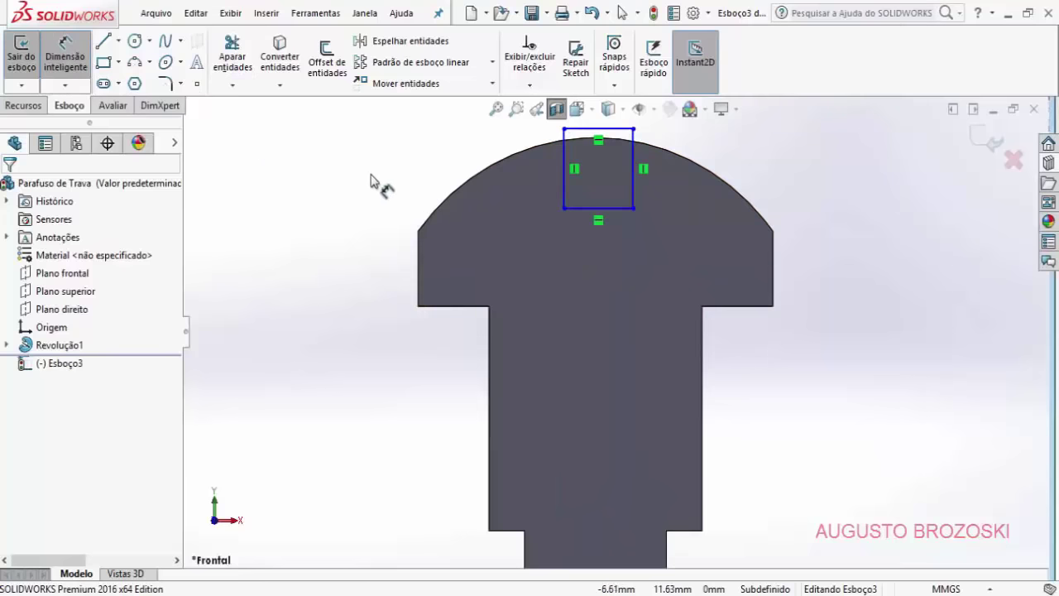
left_click(621, 208)
left_click(612, 278)
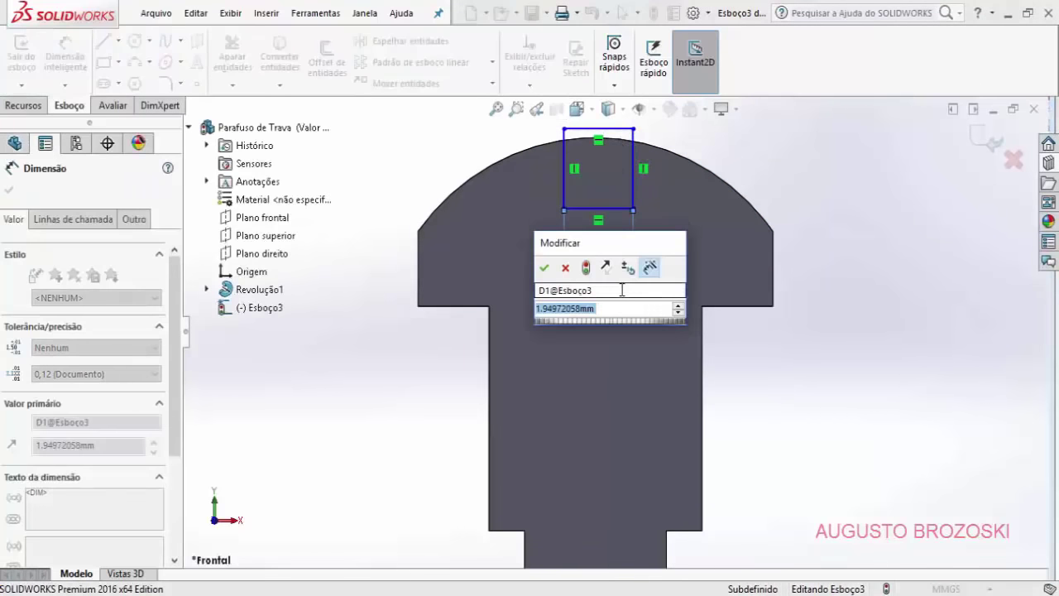
type("2")
left_click(545, 268)
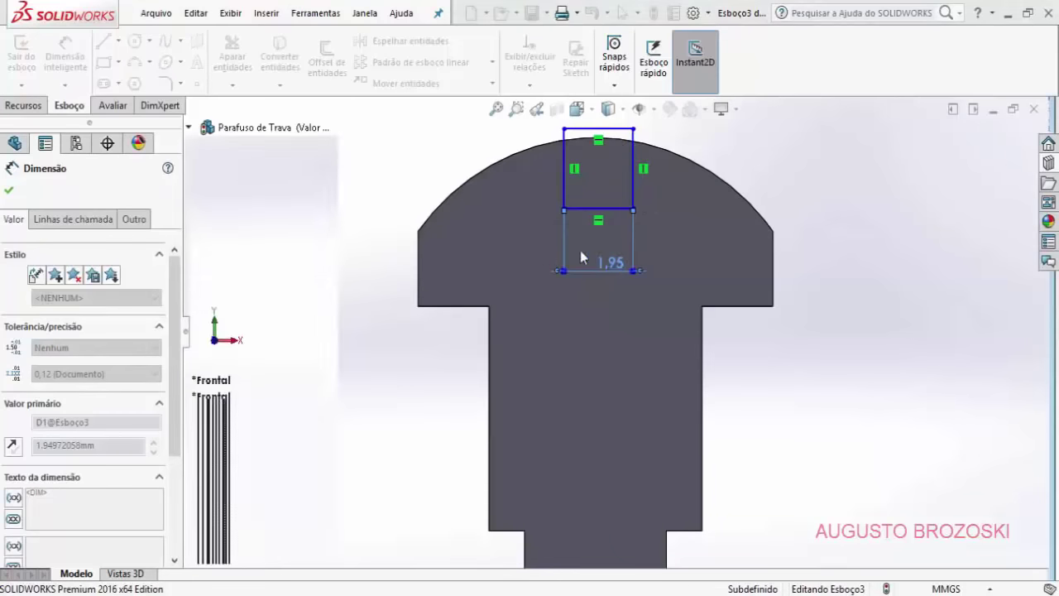
left_click(637, 159)
left_click(800, 168)
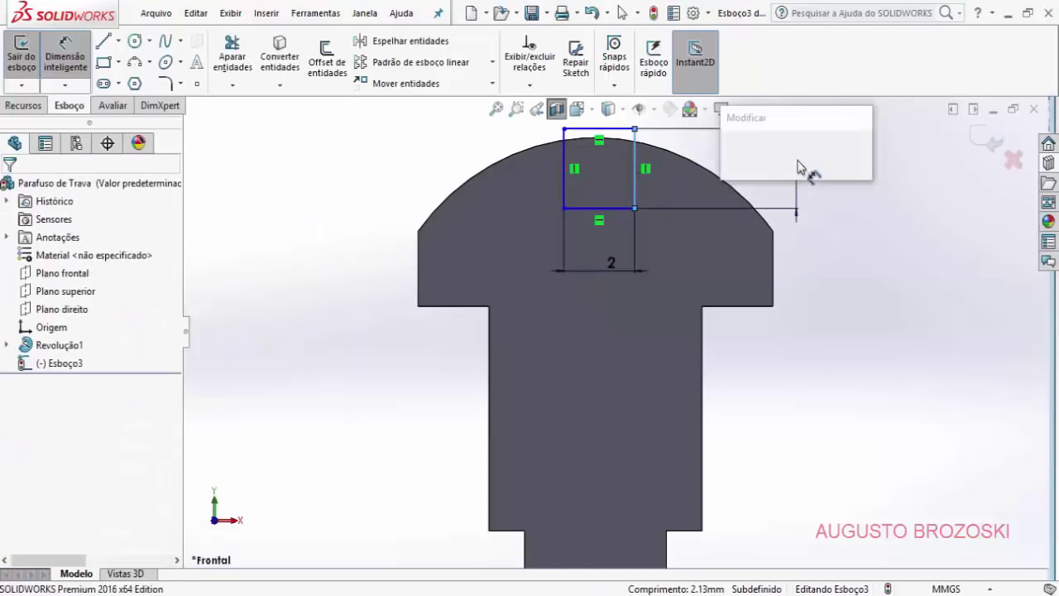
type("2")
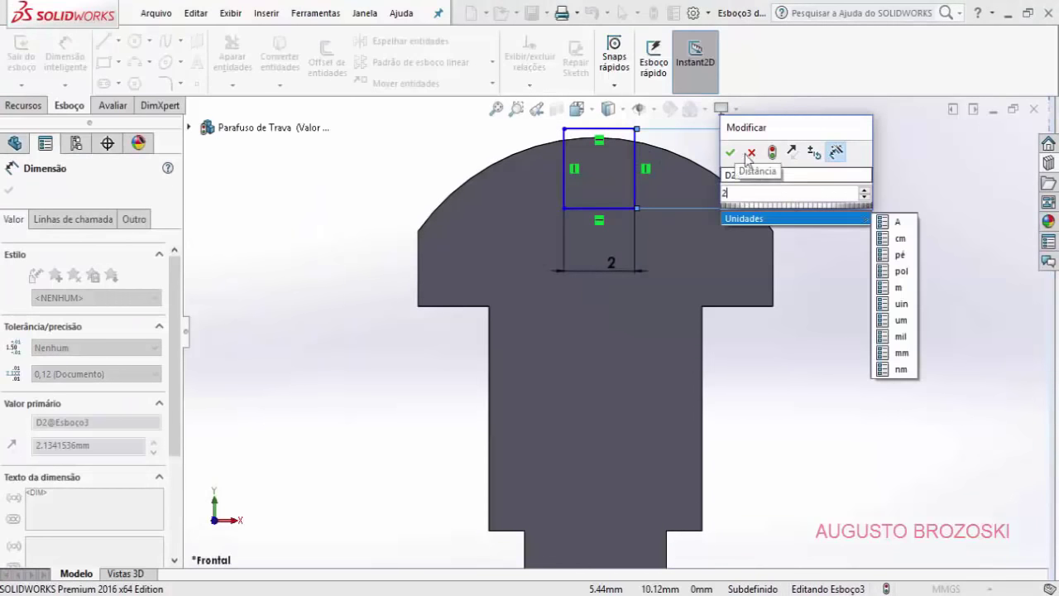
key("Return")
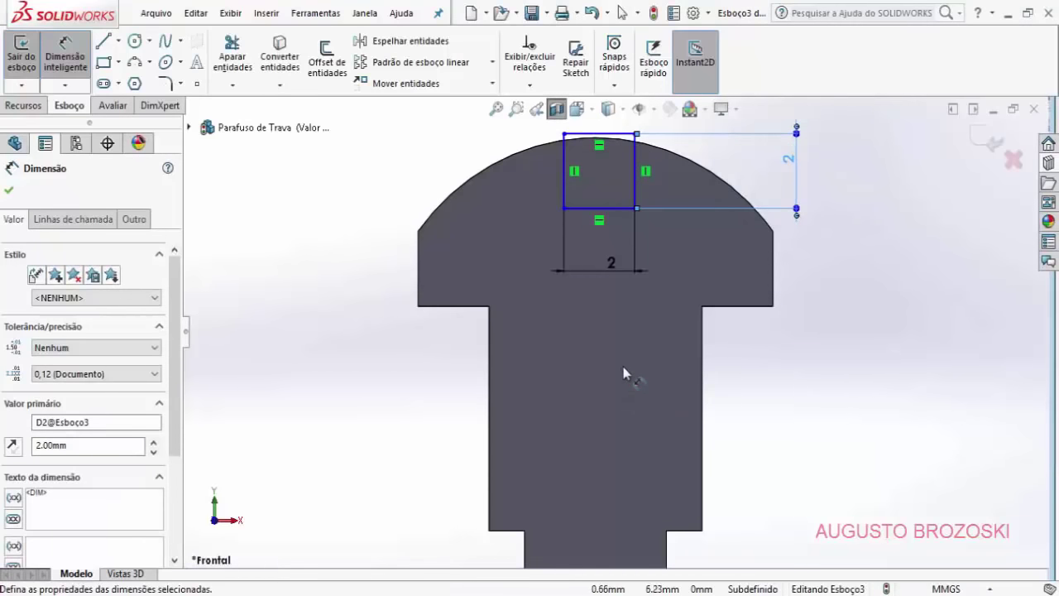
scroll(629, 369, "up", 2)
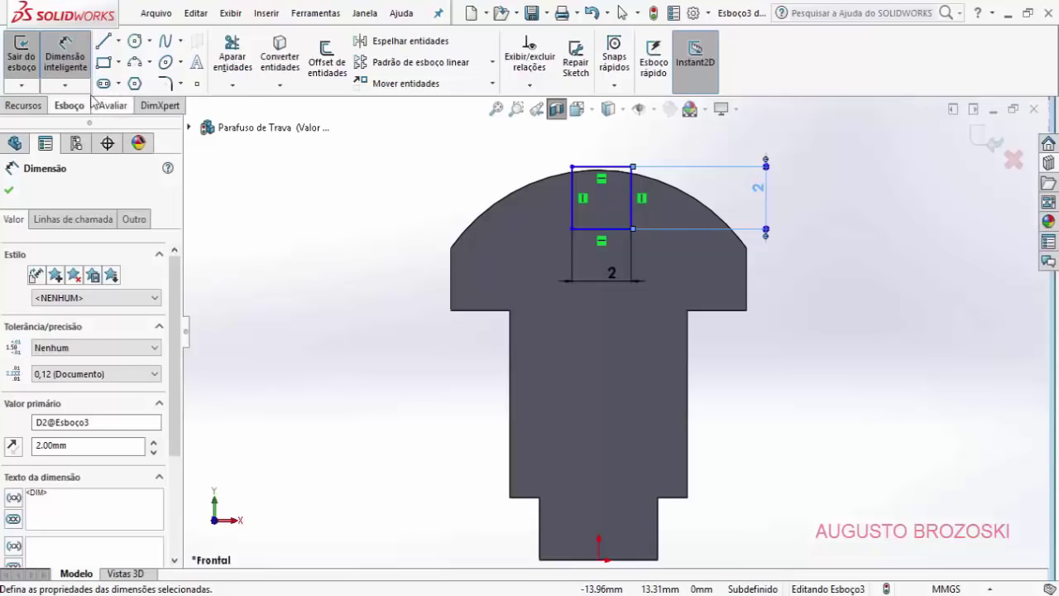
left_click(8, 190)
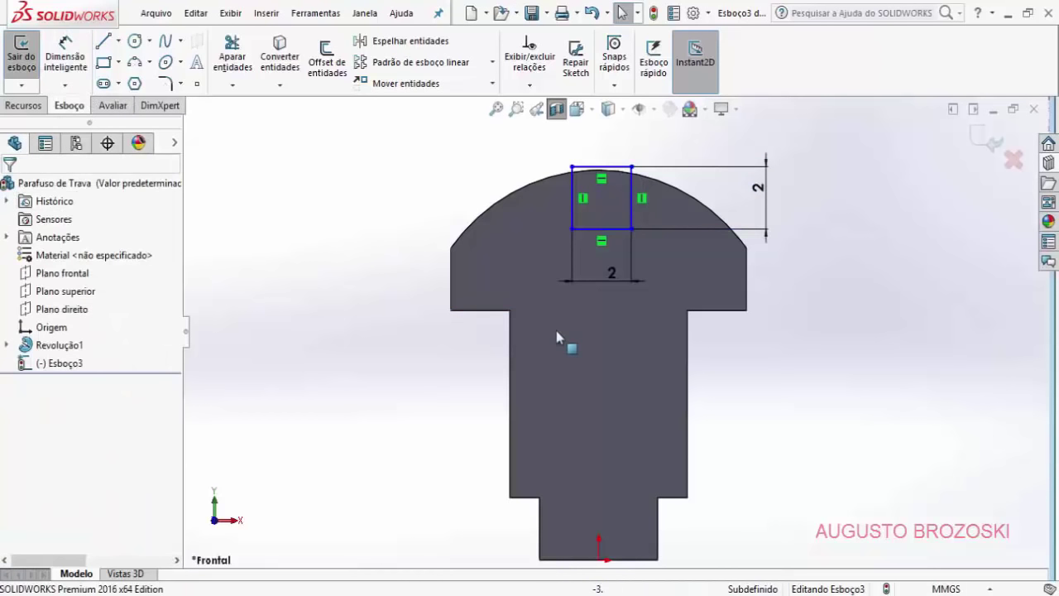
Step: Add a Vertical relation between the rectangle's top-edge midpoint and the origin
left_click(601, 167)
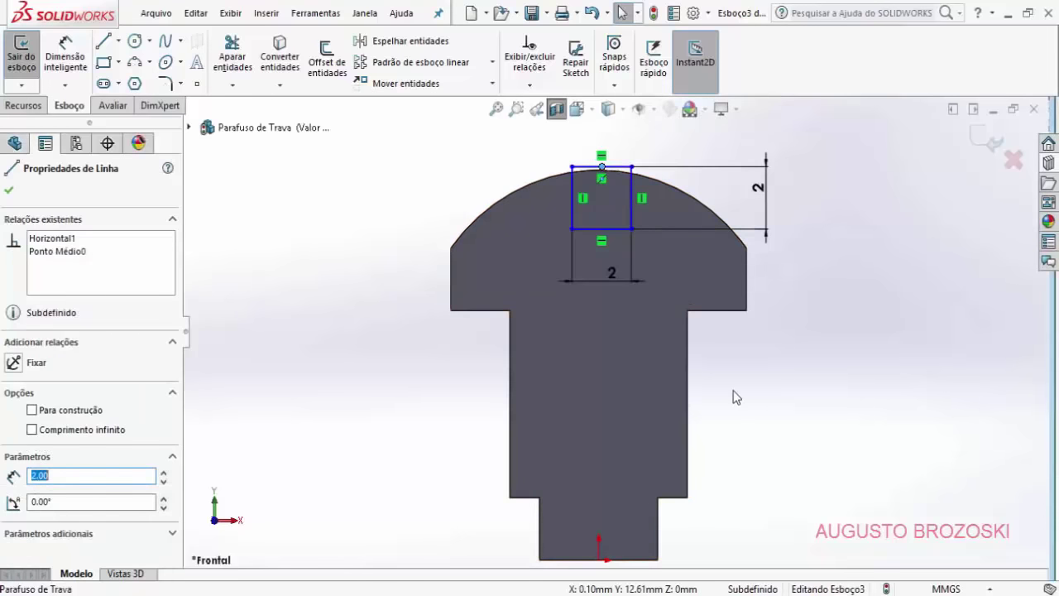
left_click(600, 562, "ctrl")
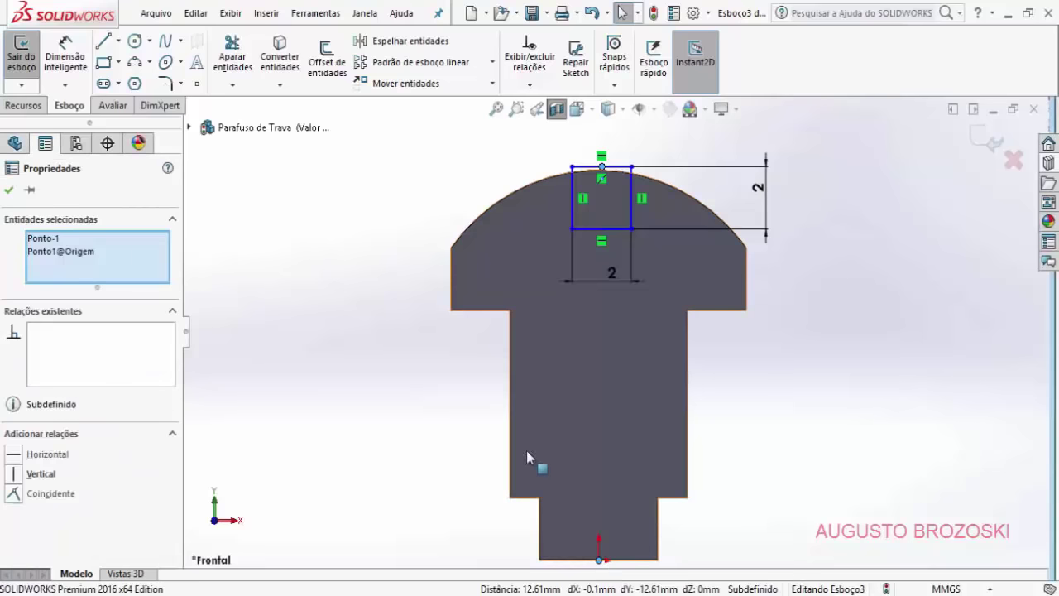
left_click(14, 474)
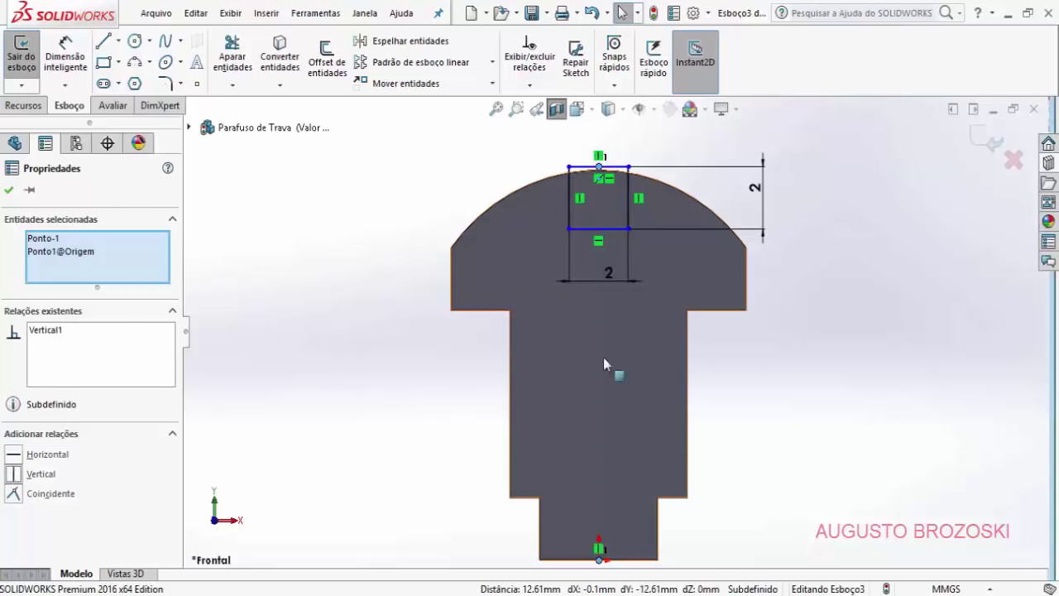
left_click(9, 190)
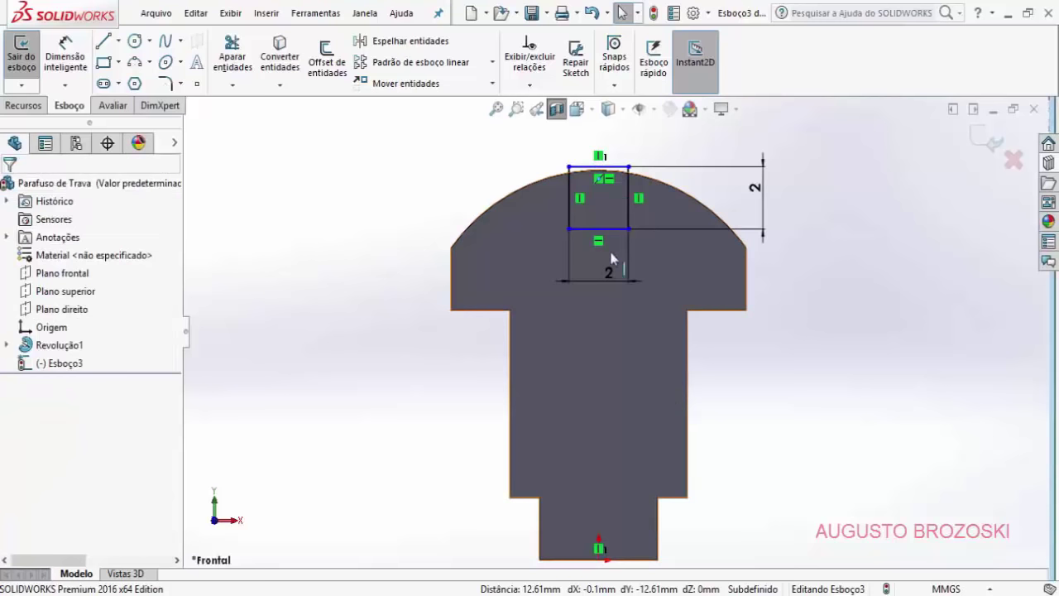
Step: Dimension the rectangle's top edge 12.50 mm above the screw's bottom edge
left_click(67, 65)
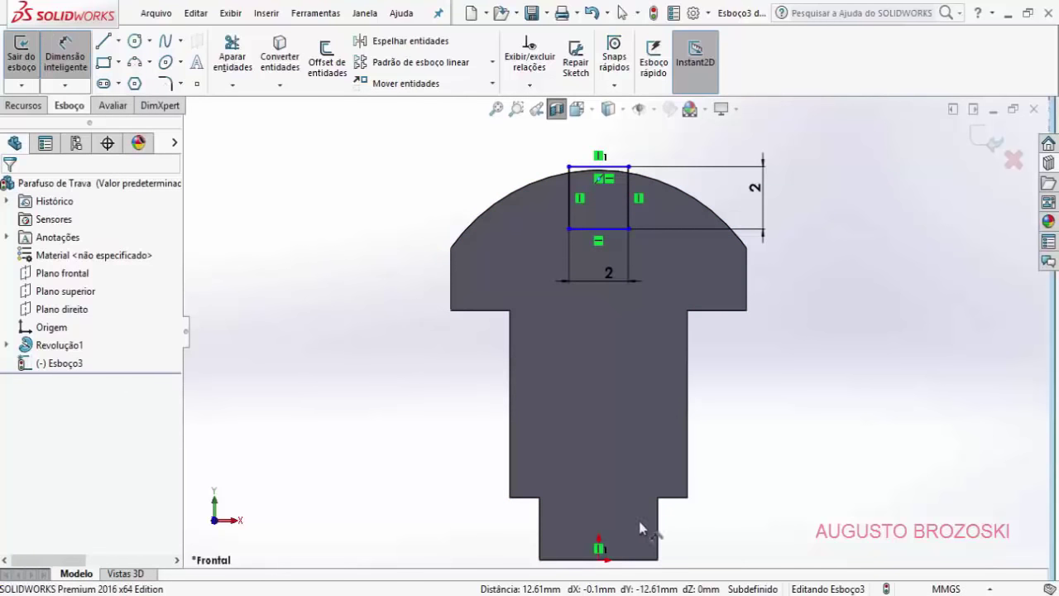
left_click(638, 560)
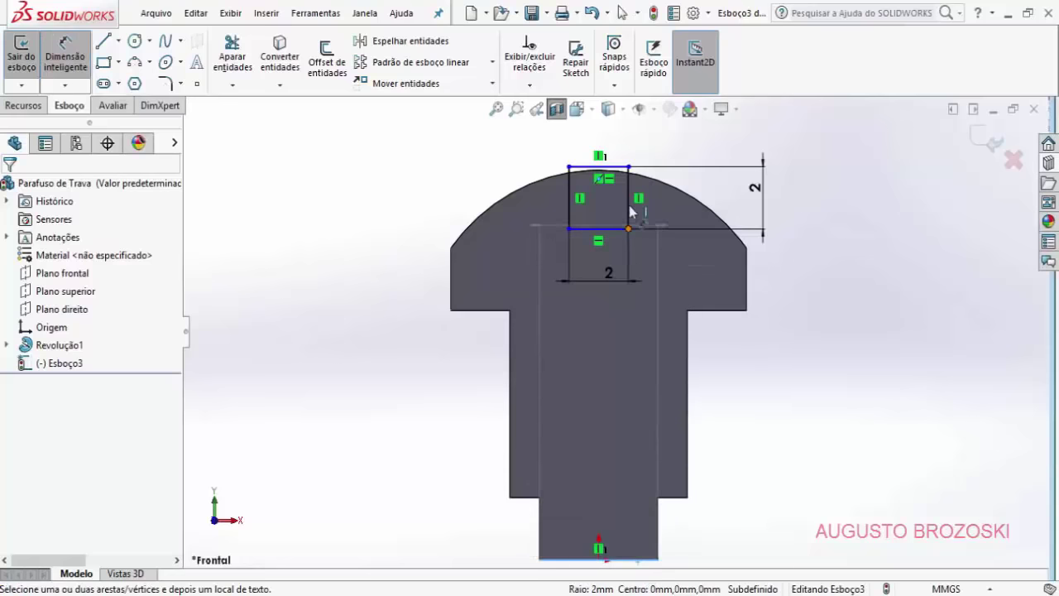
left_click(622, 167)
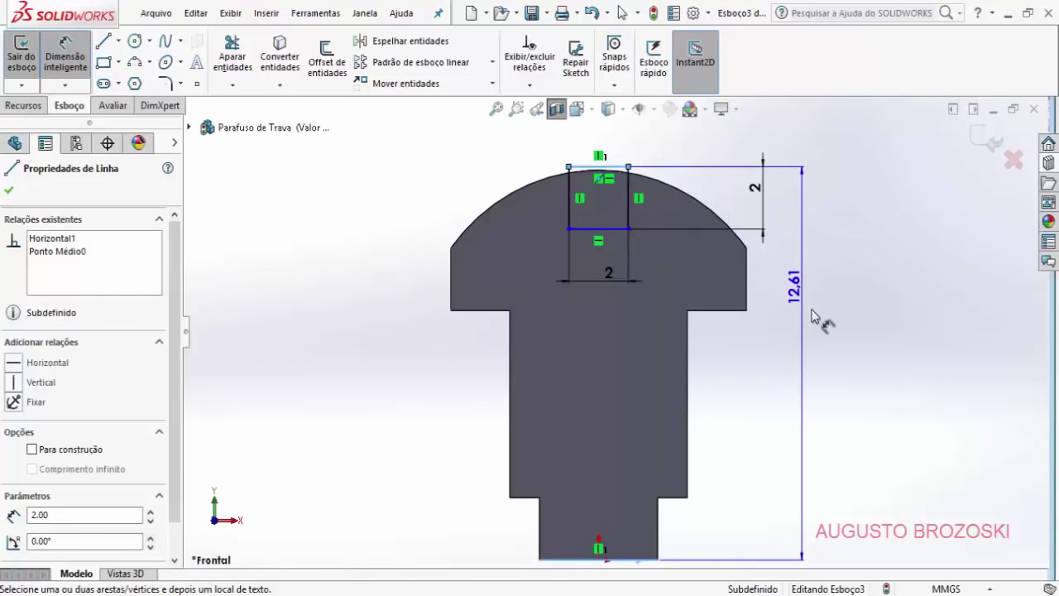
left_click(814, 335)
type("1")
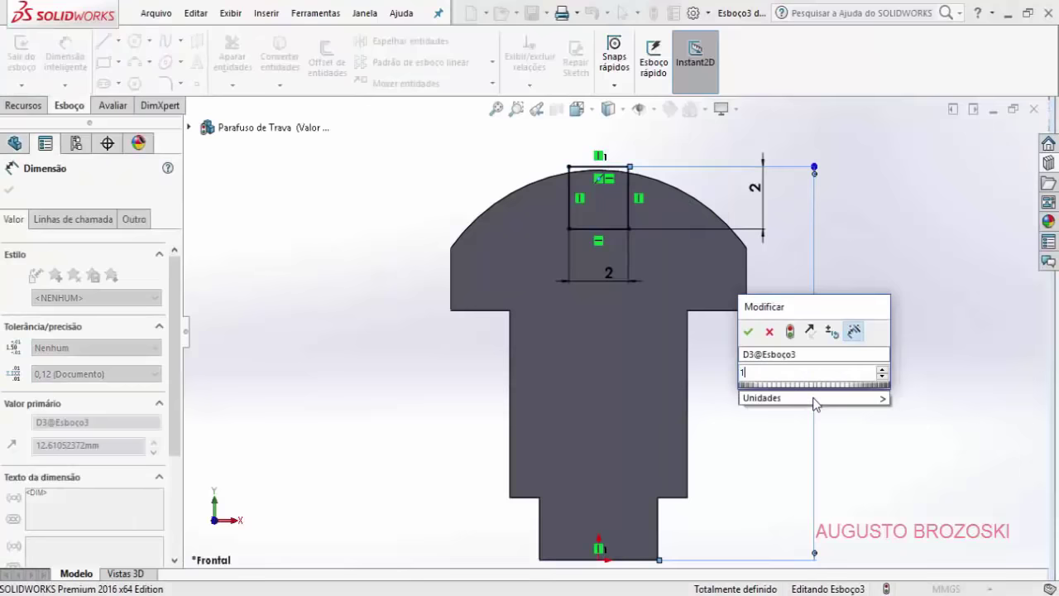
type("2,5")
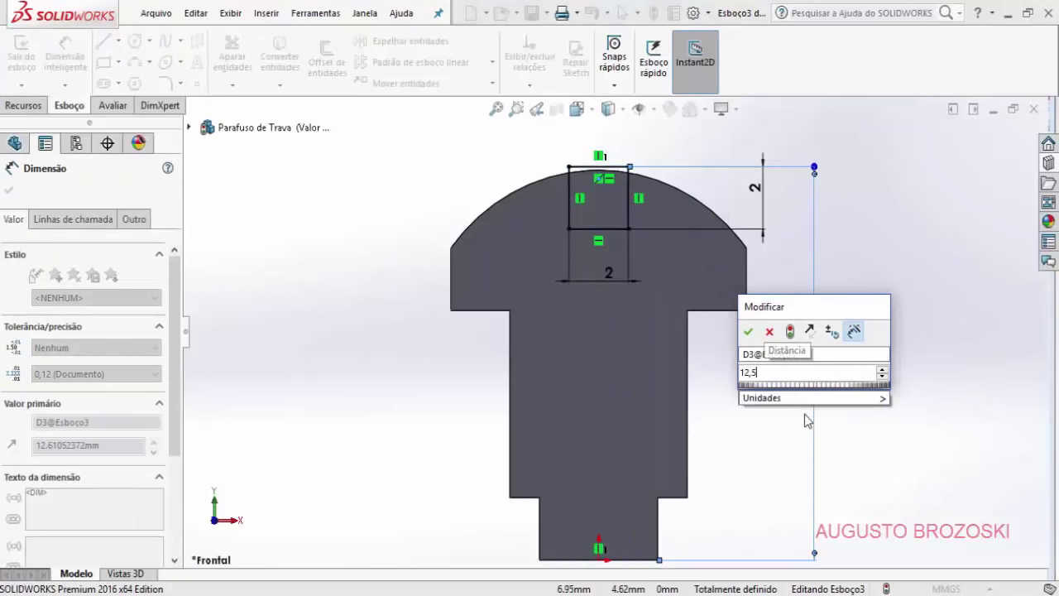
left_click(748, 334)
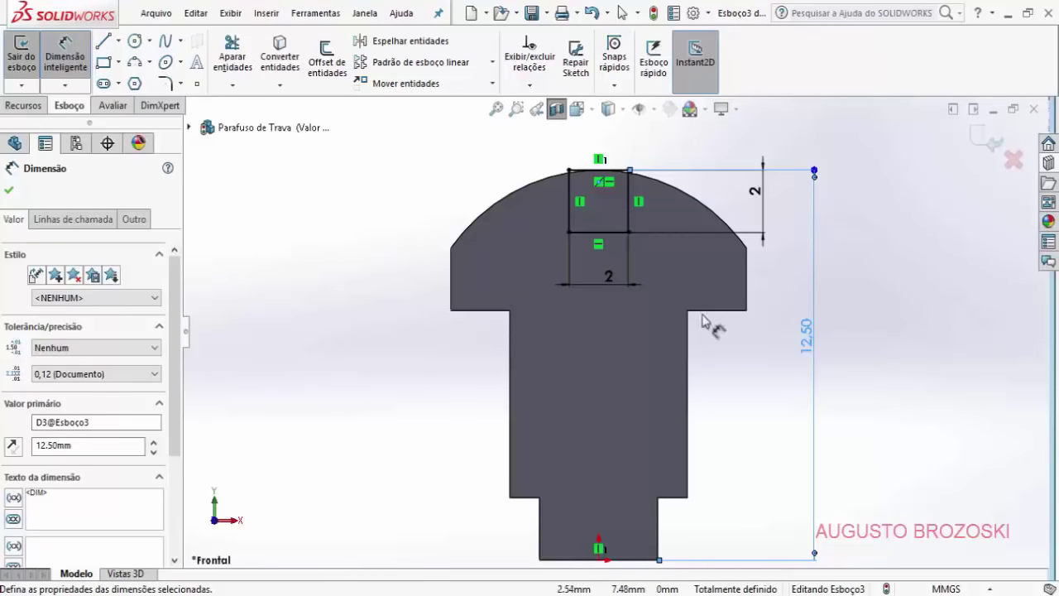
Step: Exit the sketch and show the full shaded model in isometric view
left_click(983, 140)
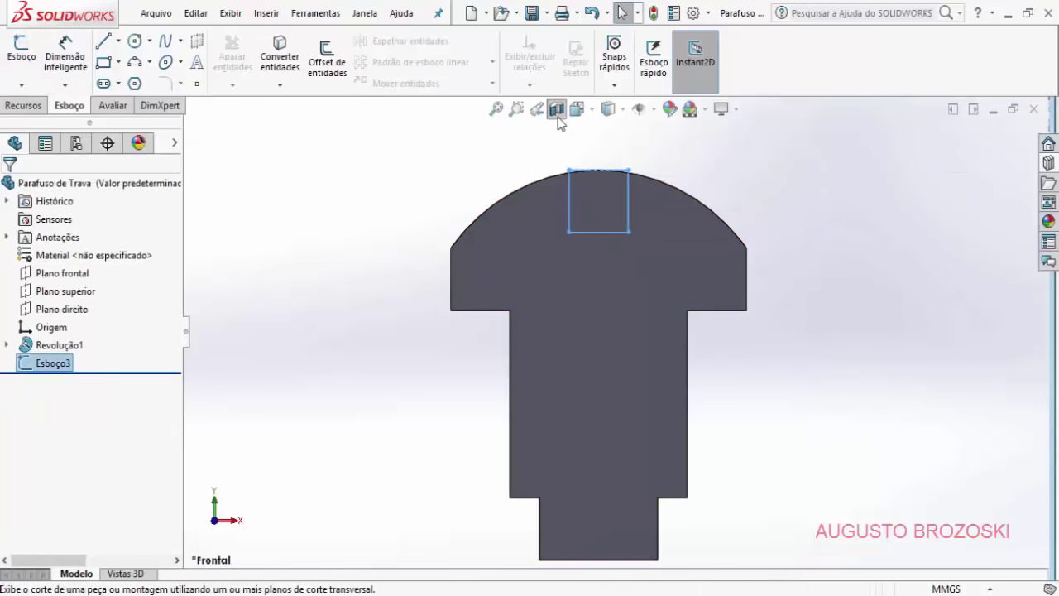
left_click(556, 112)
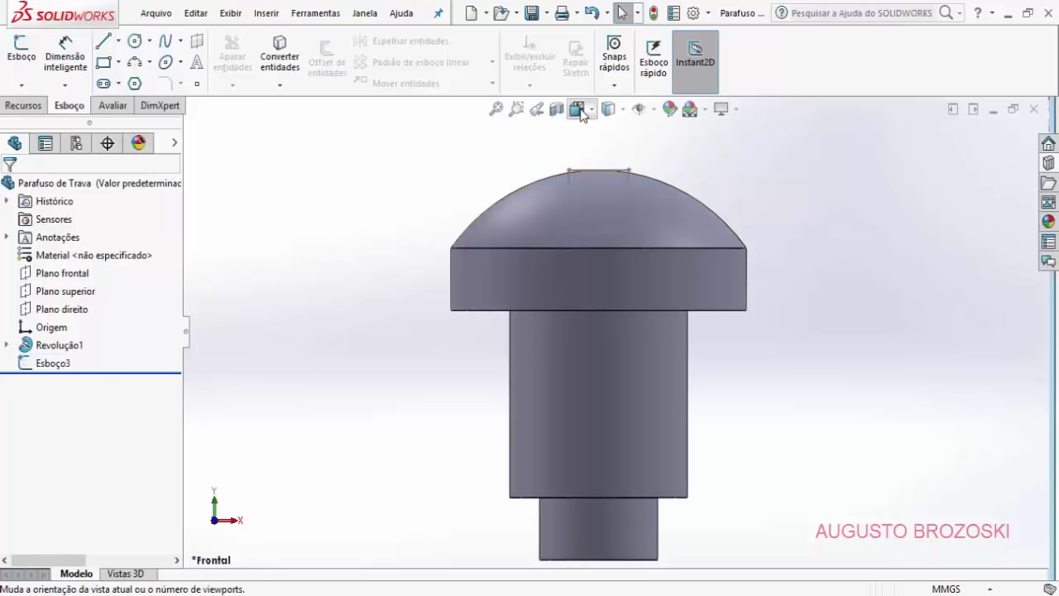
left_click(580, 112)
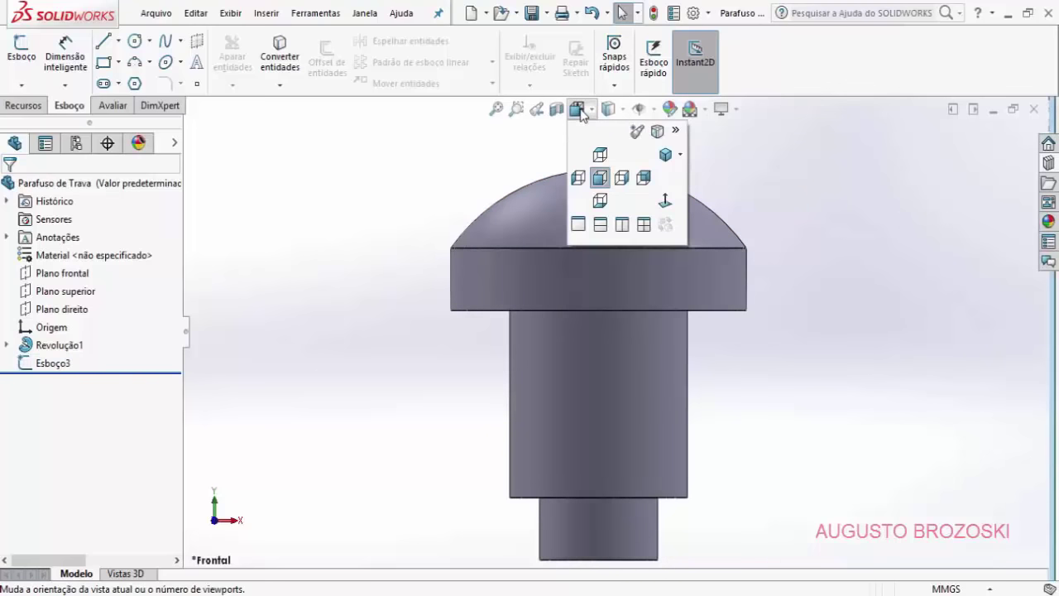
left_click(666, 156)
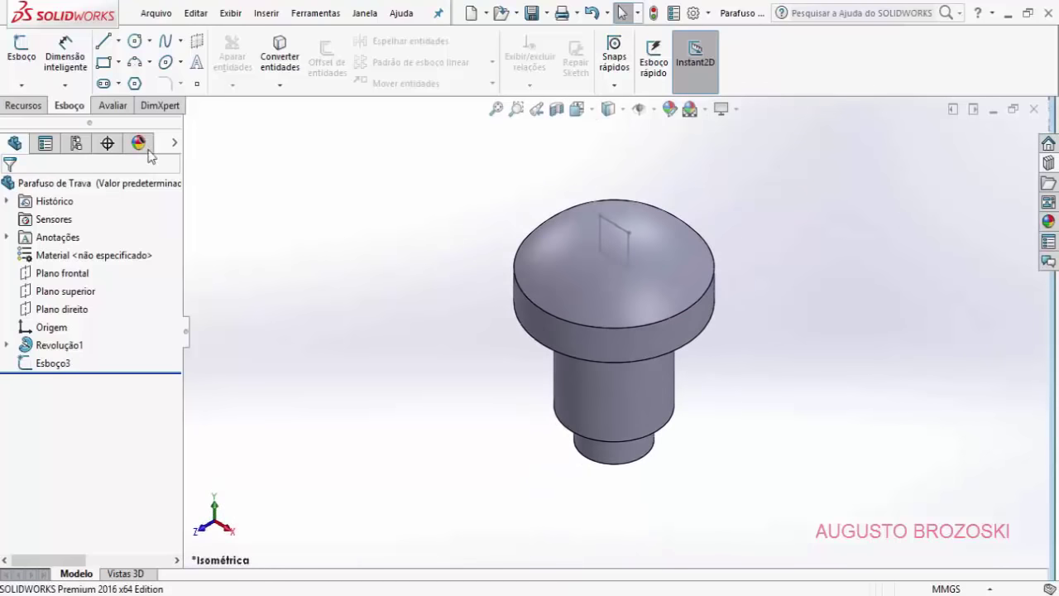
Step: Cut the square sketch Through All in both directions to form the head slot
left_click(22, 106)
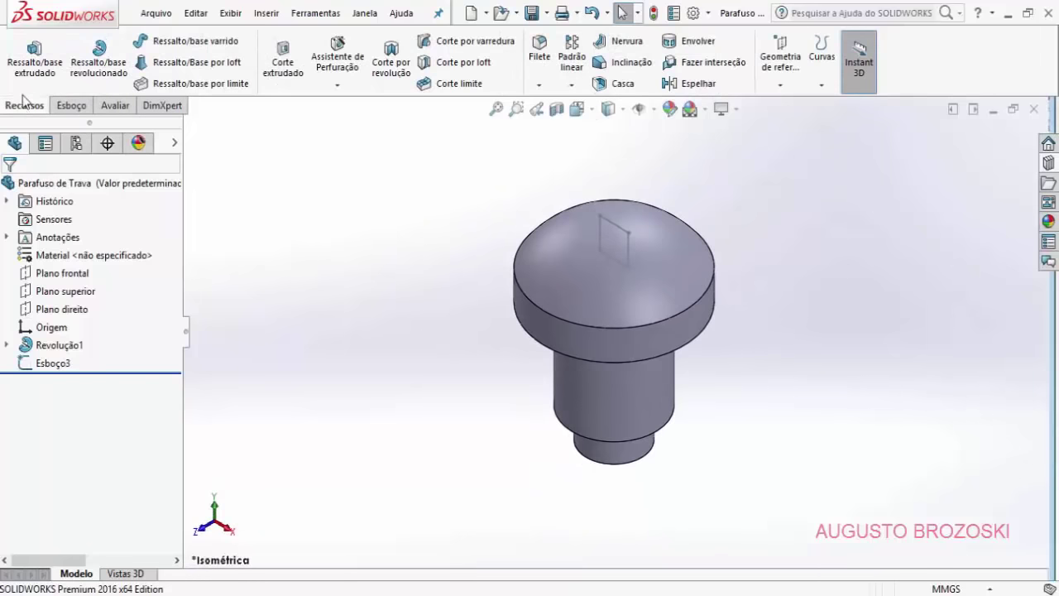
left_click(285, 73)
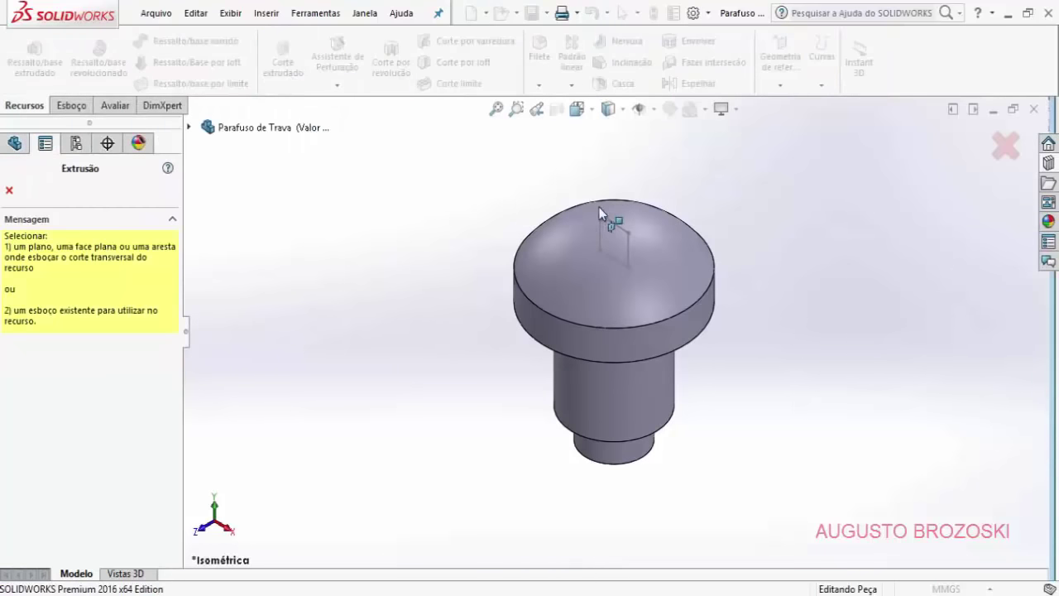
left_click(621, 230)
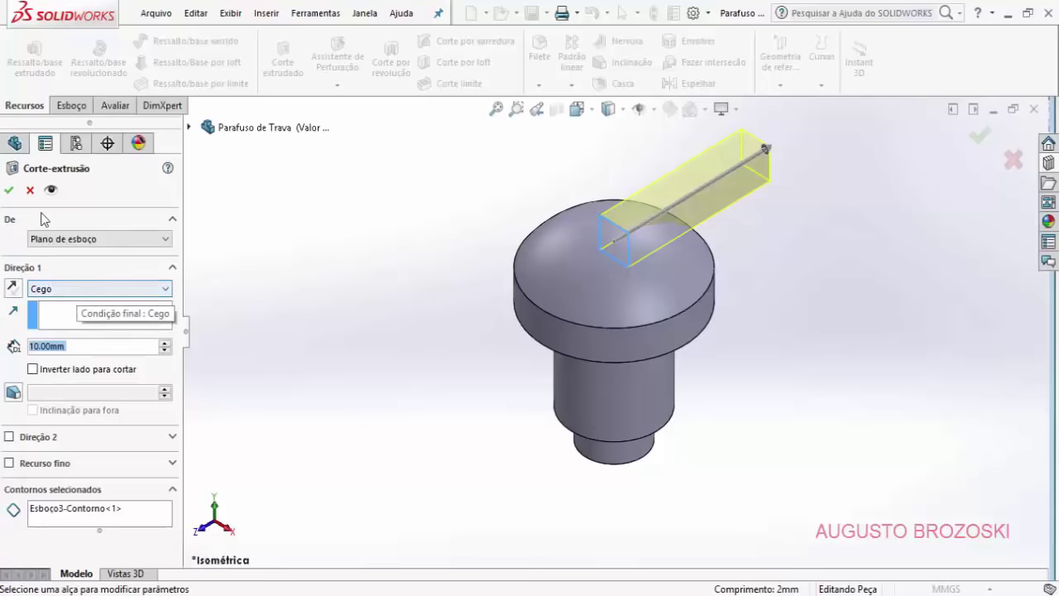
left_click(98, 289)
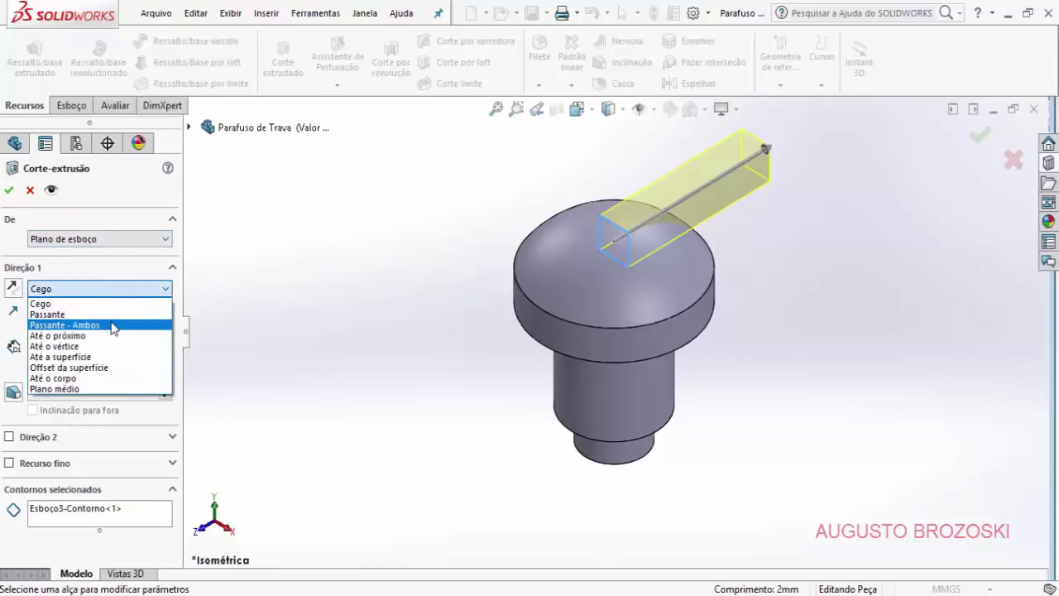
left_click(113, 326)
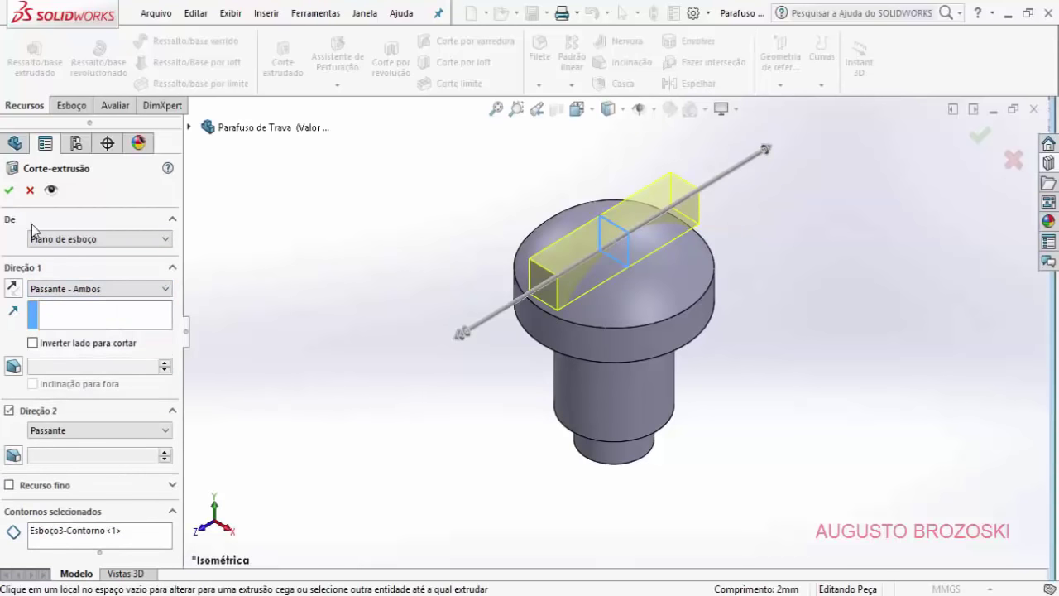
left_click(9, 192)
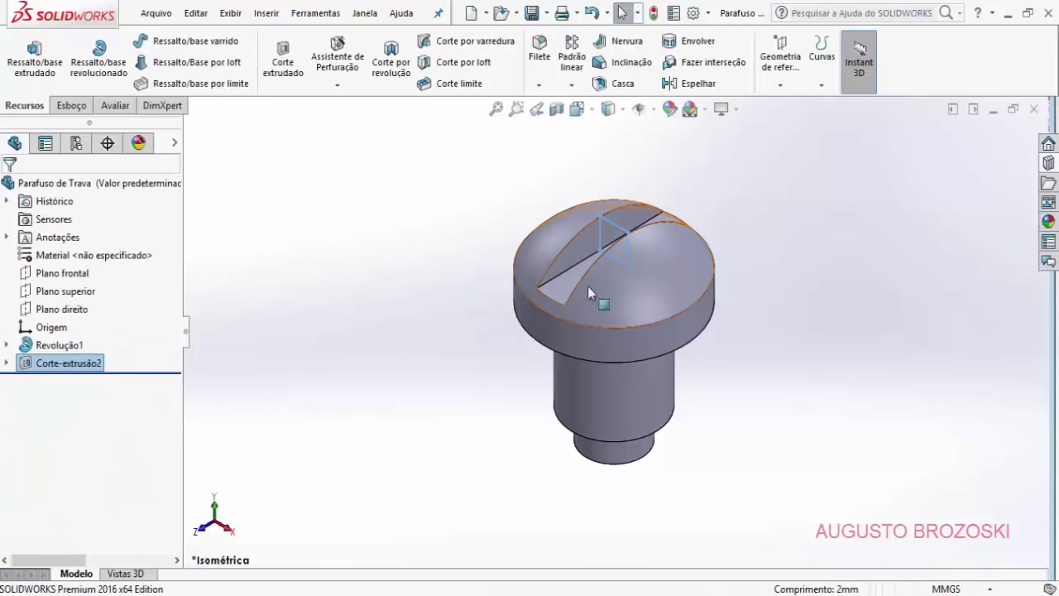
left_click(406, 270)
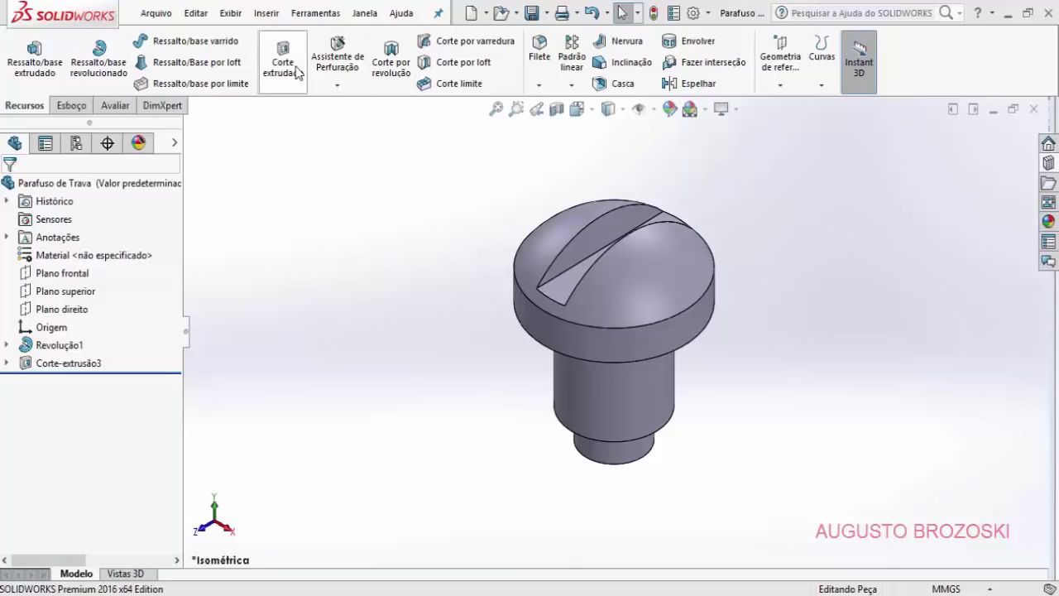
Step: Insert a cosmetic thread on the shank's circular edge, keeping the Ansi Metric M6x1.0 standard
left_click(266, 14)
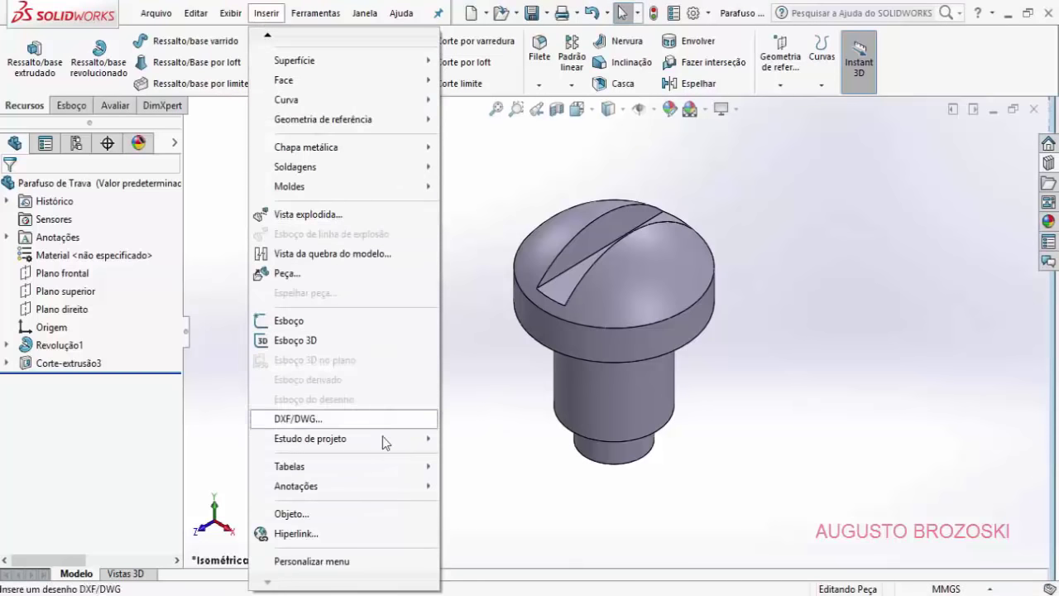
mouse_move(318, 484)
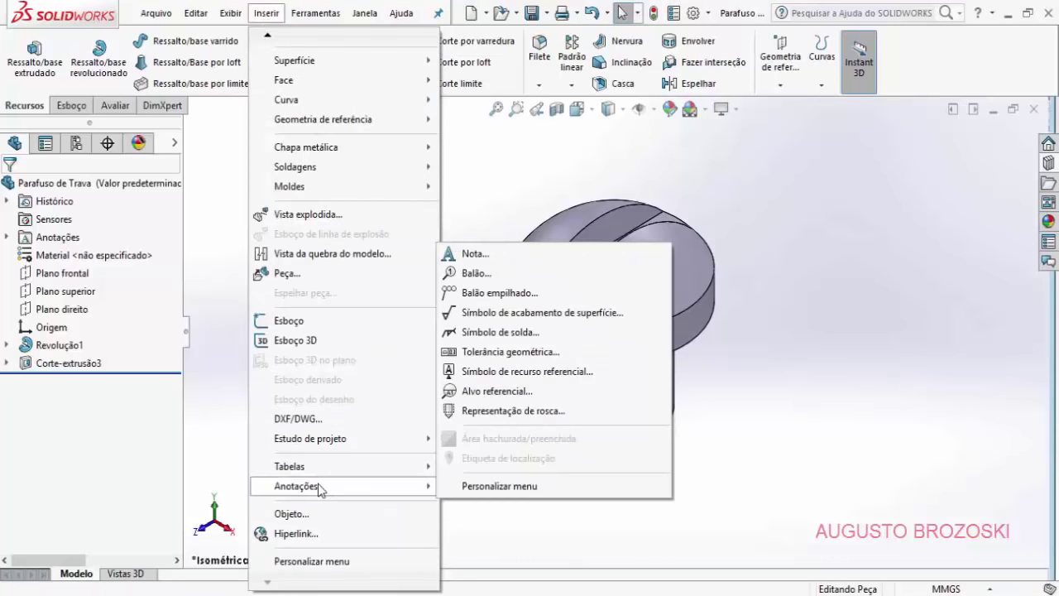
left_click(531, 412)
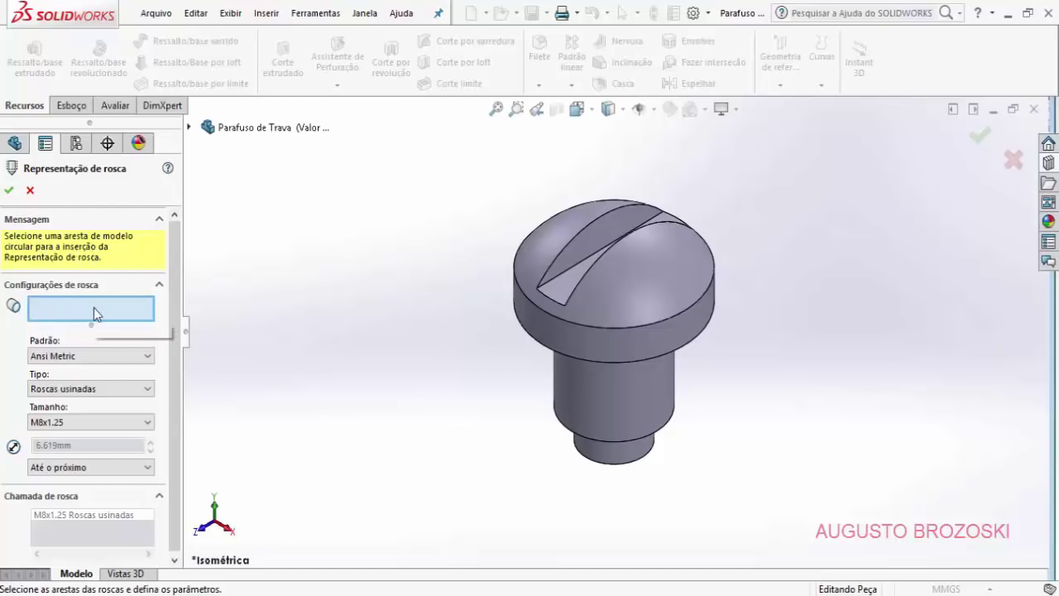
left_click(570, 436)
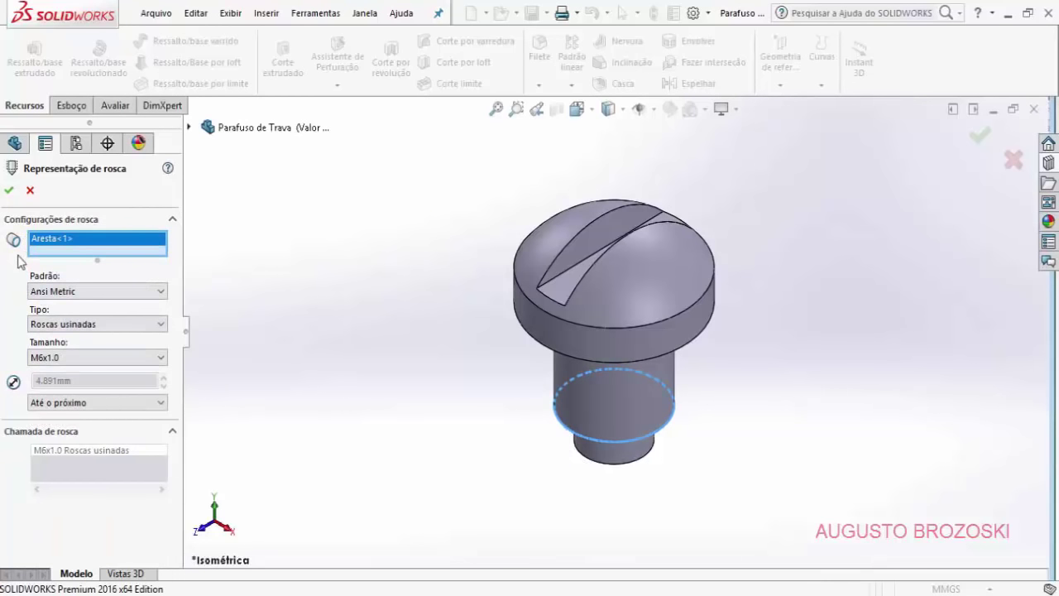
left_click(131, 291)
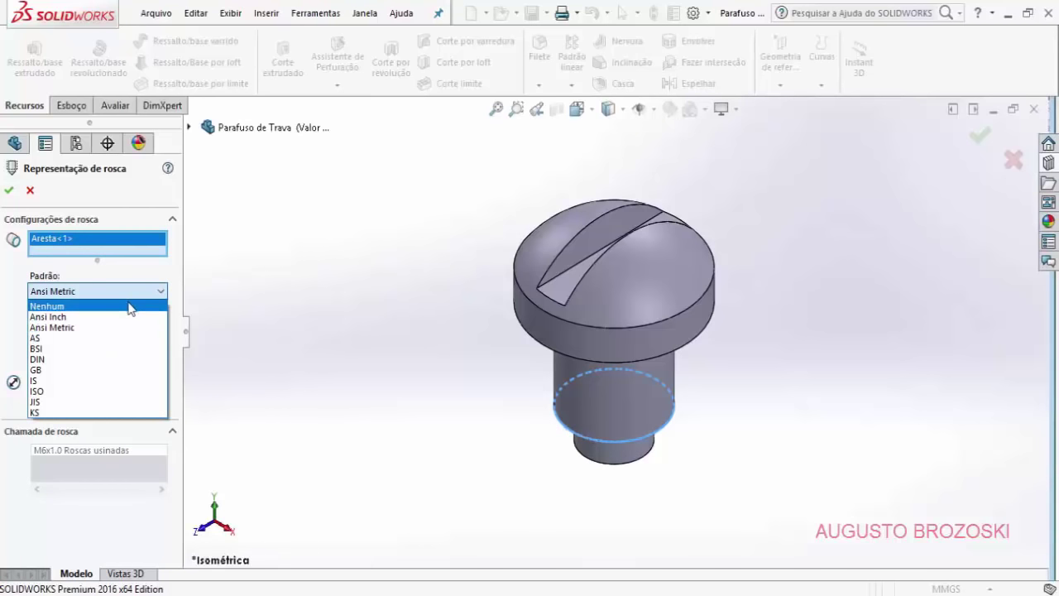
left_click(133, 290)
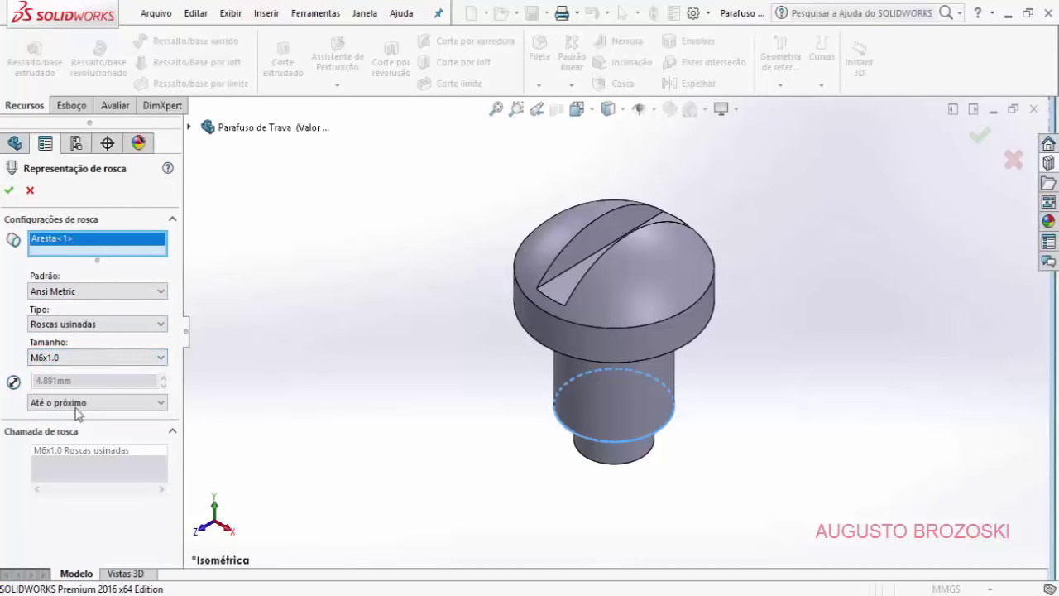
left_click(10, 191)
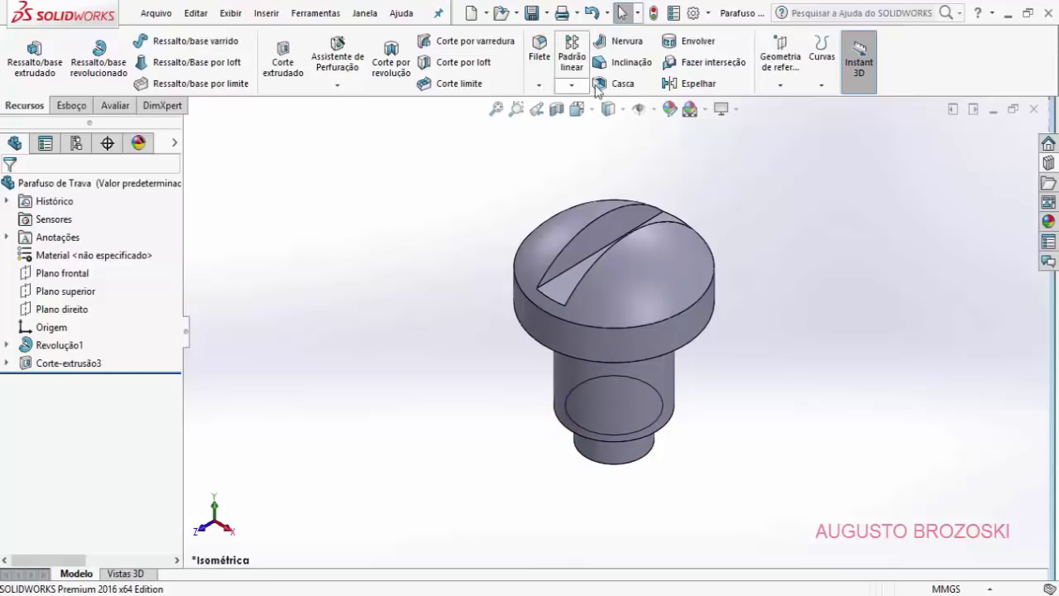
Step: Enable Shaded cosmetic threads in the document's Detailing properties
left_click(708, 15)
left_click(716, 33)
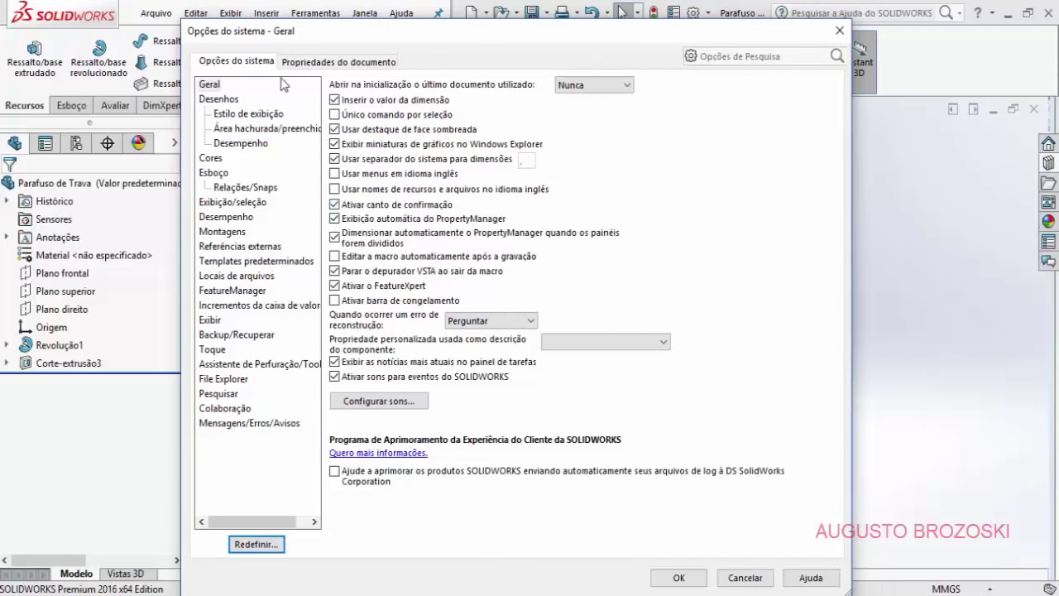
left_click(323, 63)
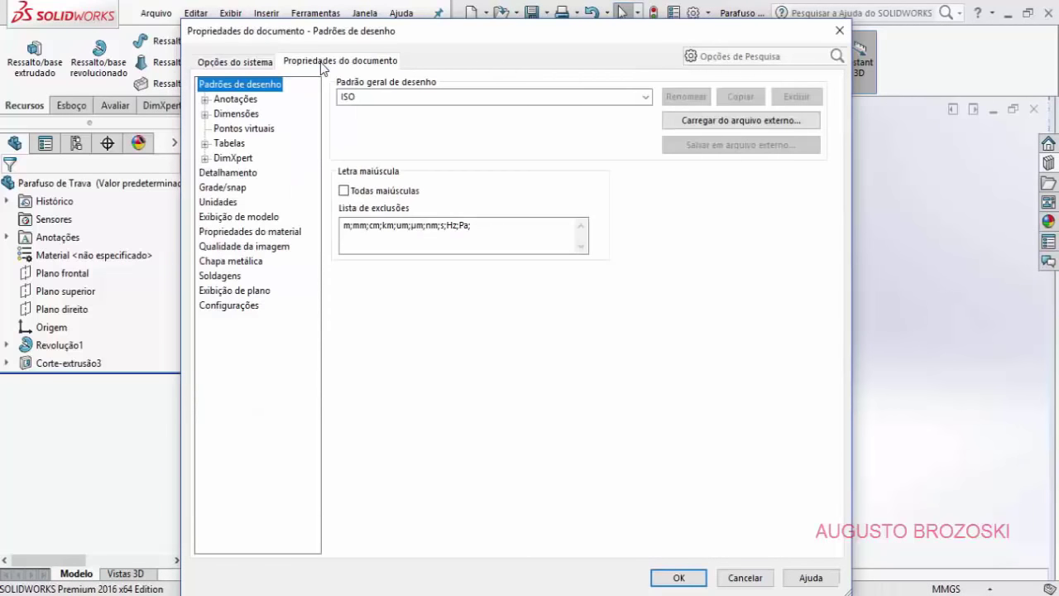
left_click(251, 174)
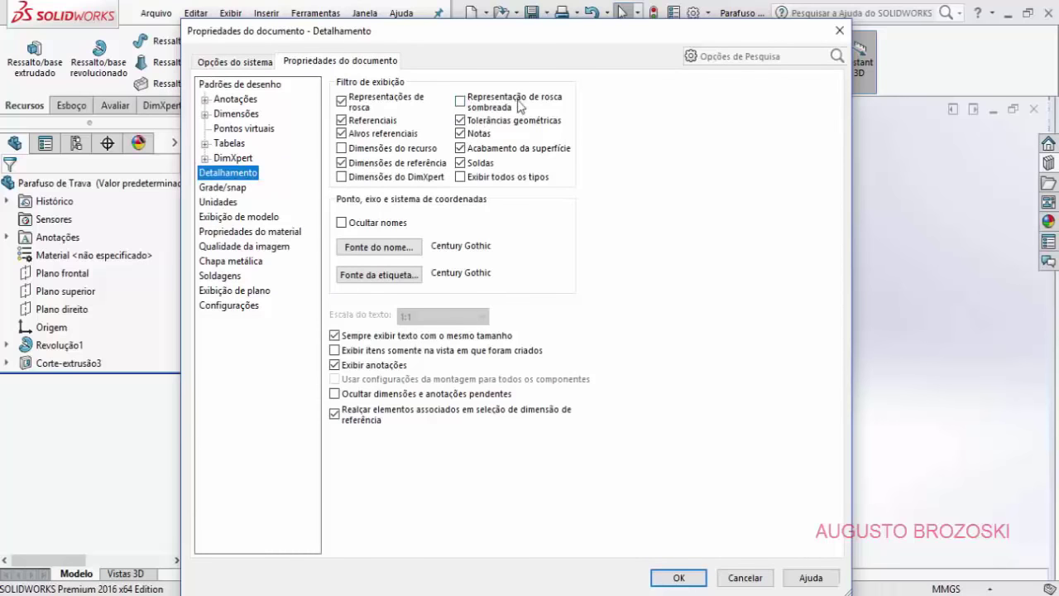
left_click(461, 102)
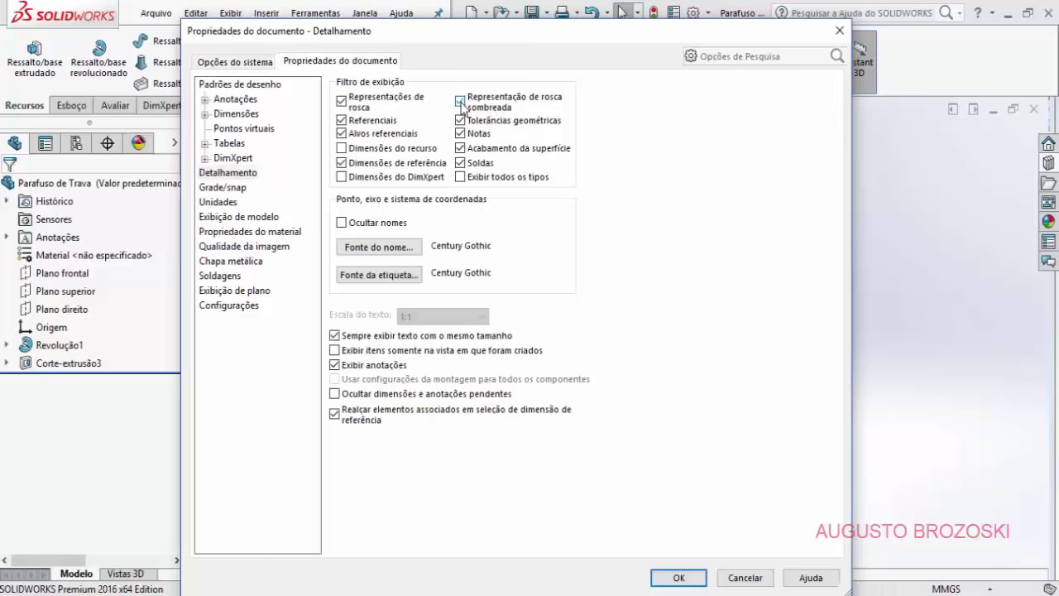
left_click(674, 579)
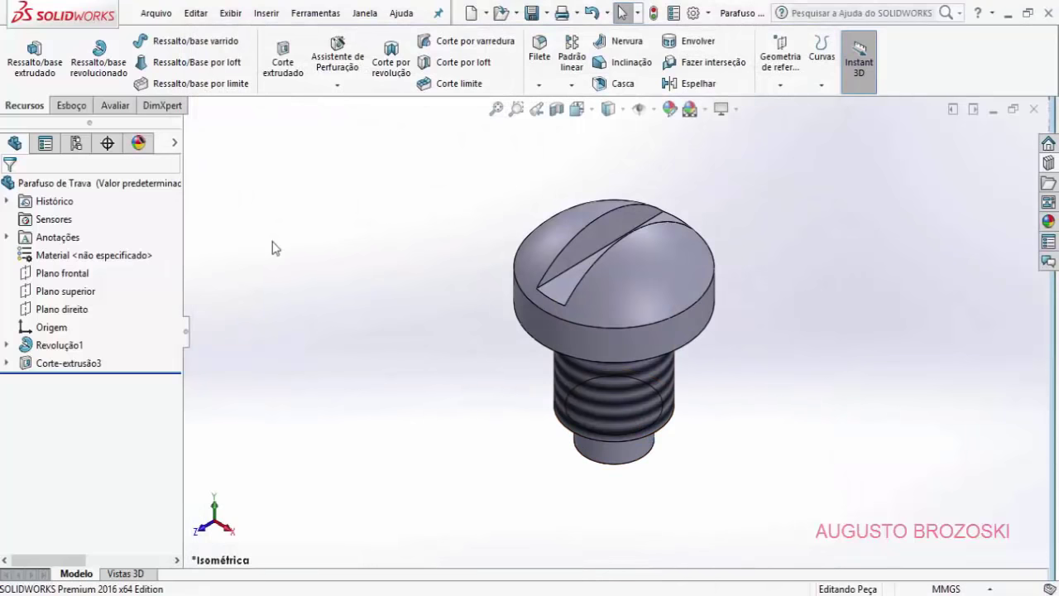
Step: Apply Steel > AISI 304 as the part's material, then minimize the drawing PDF
right_click(110, 262)
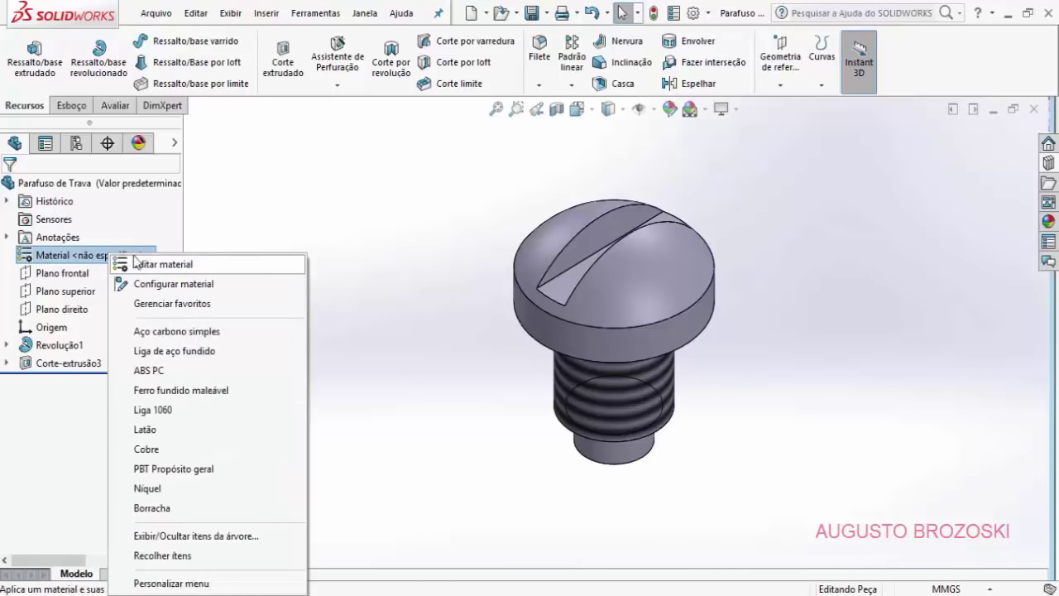
left_click(165, 265)
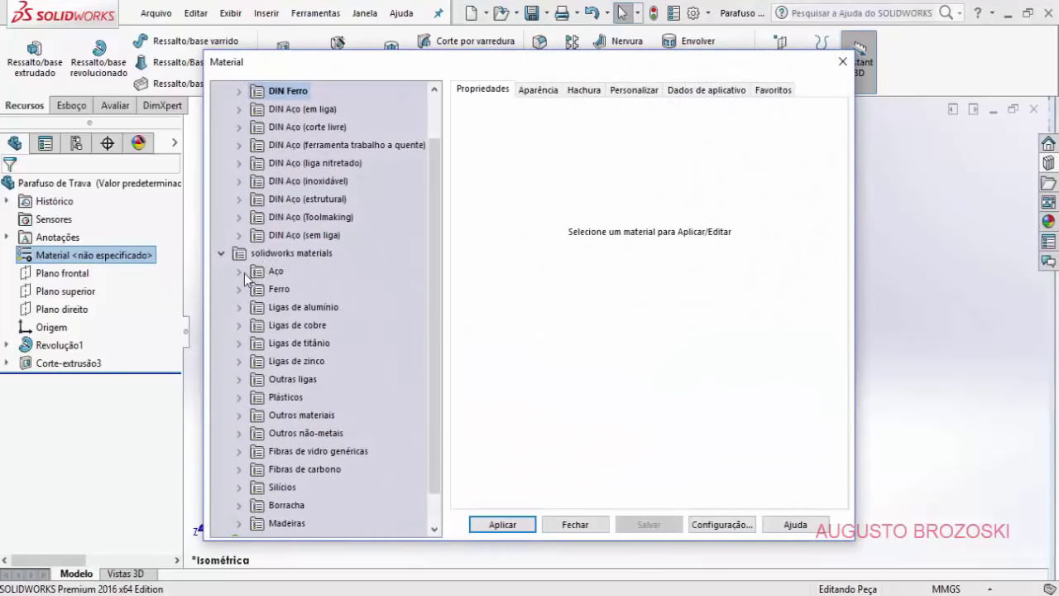
left_click(239, 271)
left_click(300, 273)
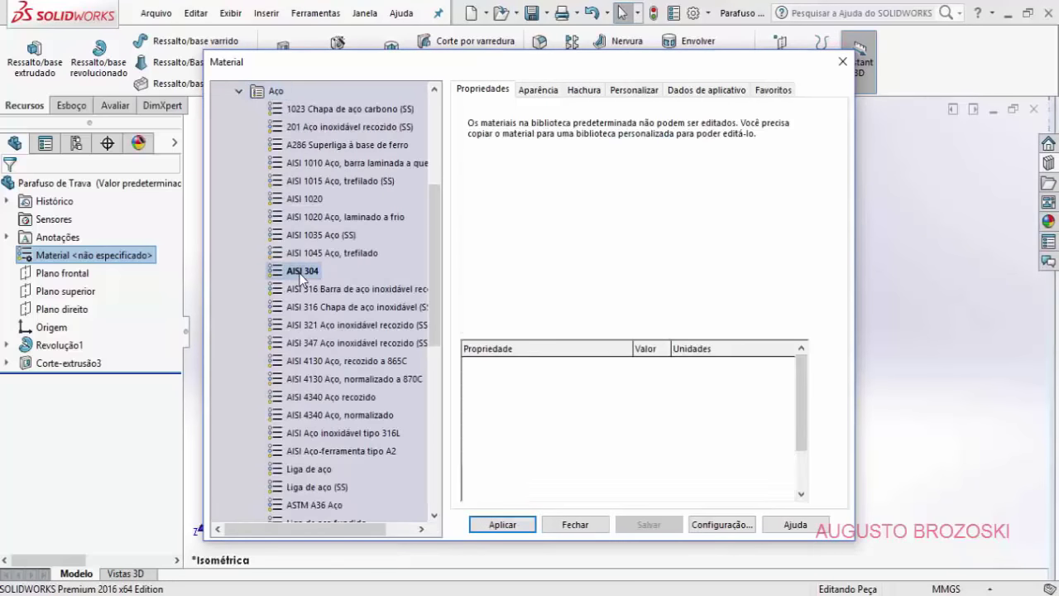
left_click(511, 528)
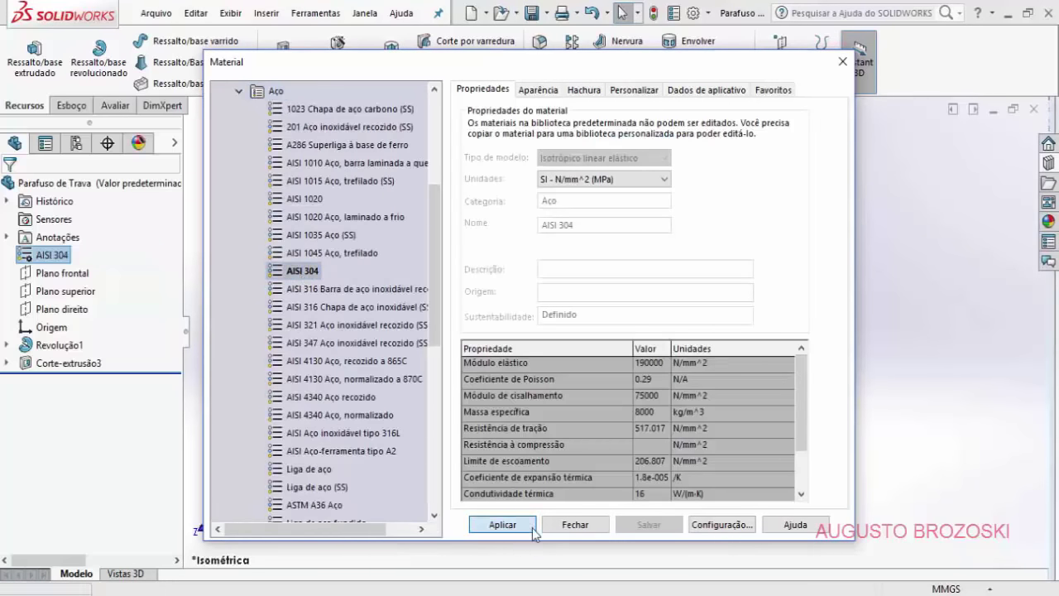
left_click(575, 526)
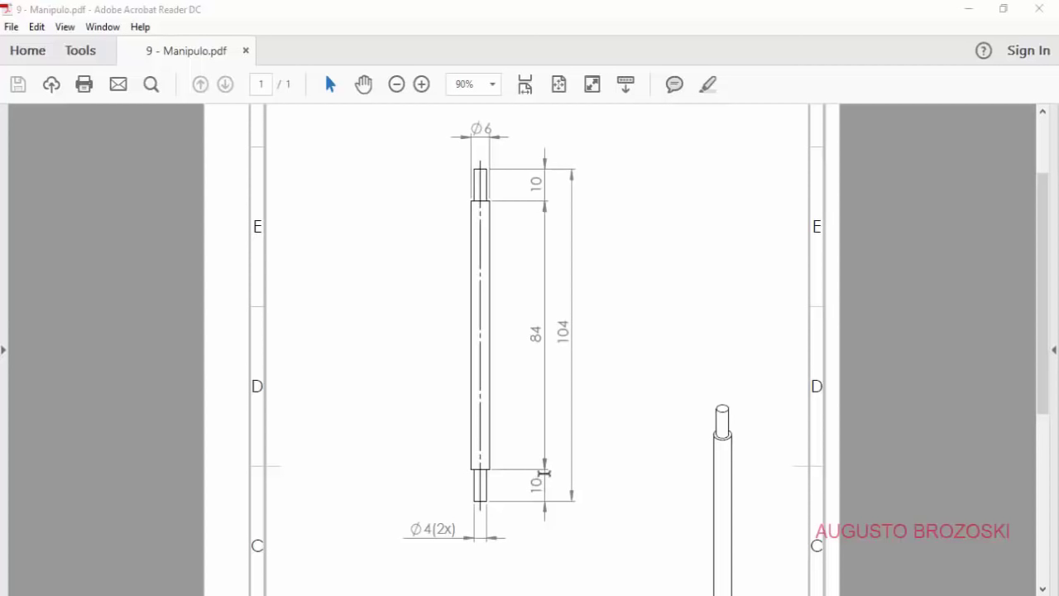
left_click(968, 17)
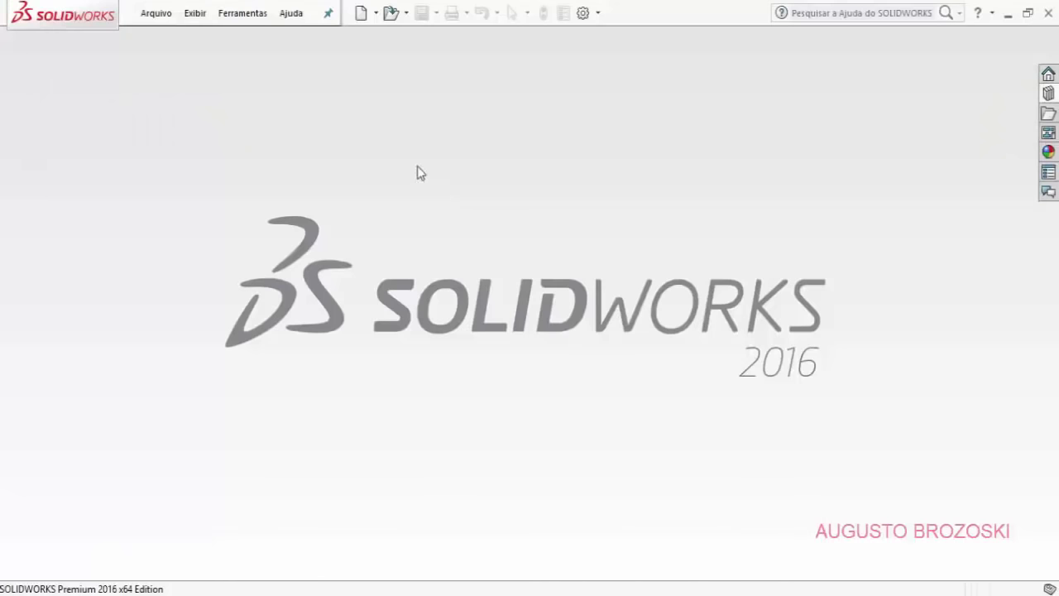
Step: Create a new part and open a sketch on the Top Plane in isometric view
left_click(362, 12)
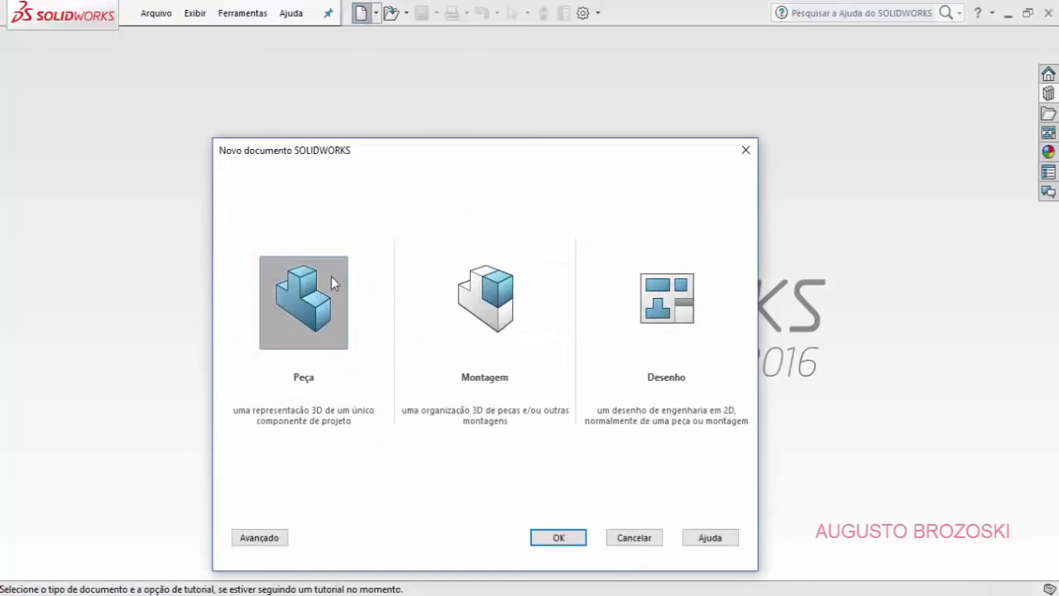
left_click(559, 539)
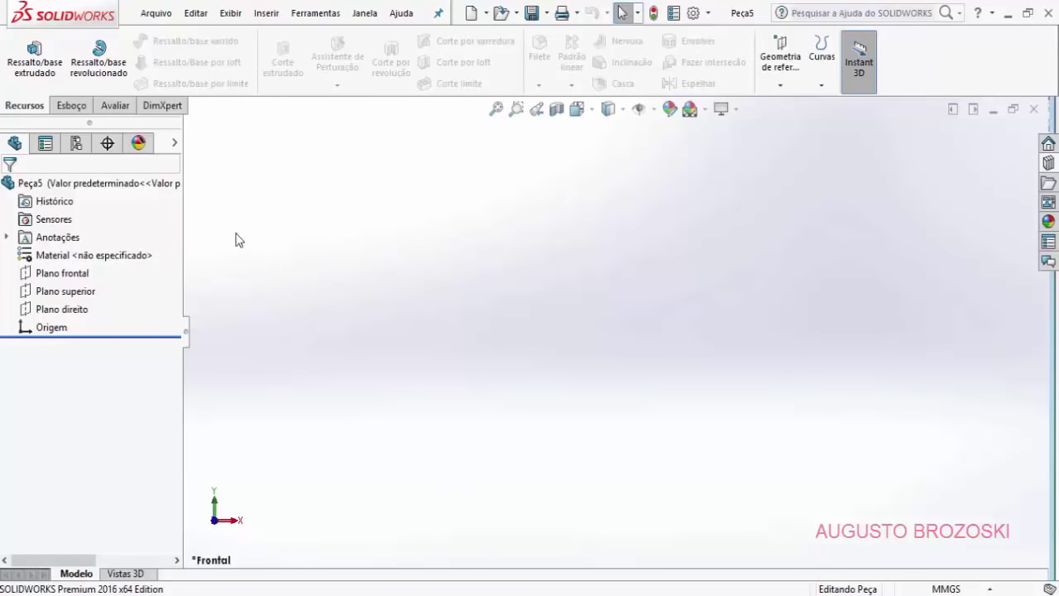
left_click(80, 105)
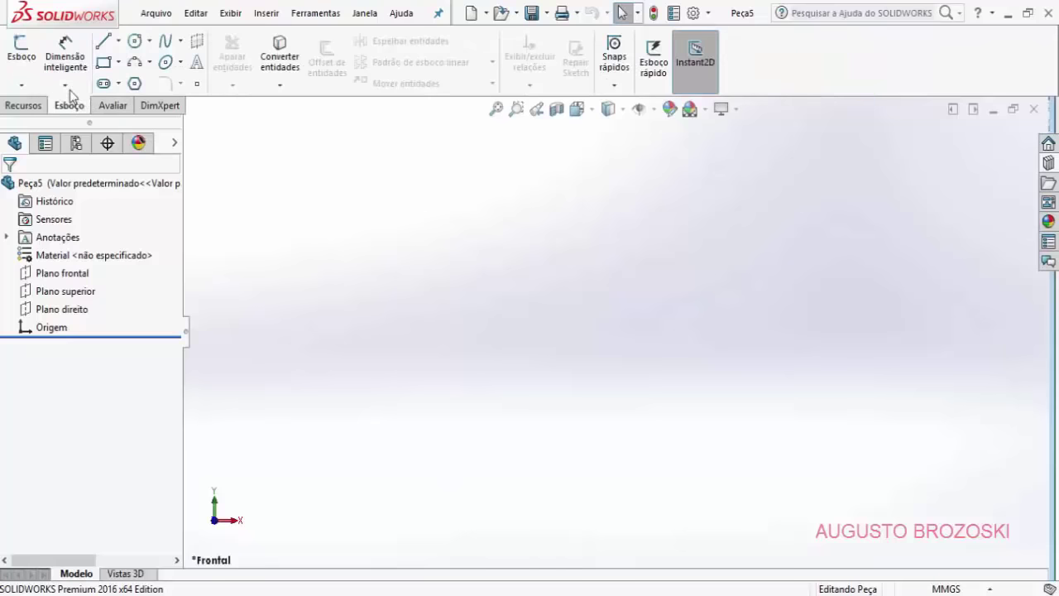
left_click(22, 50)
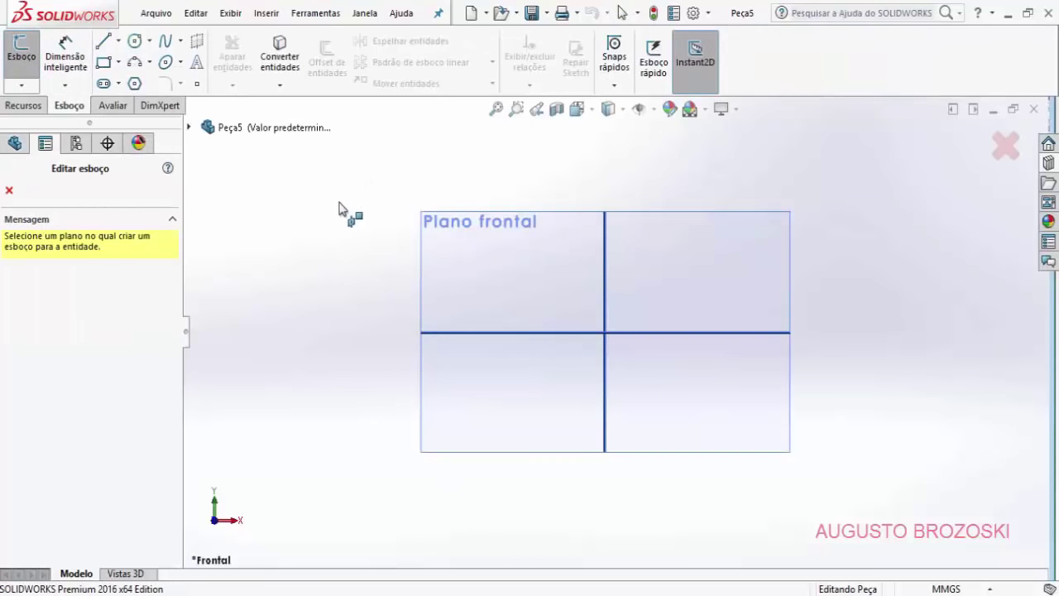
left_click(584, 113)
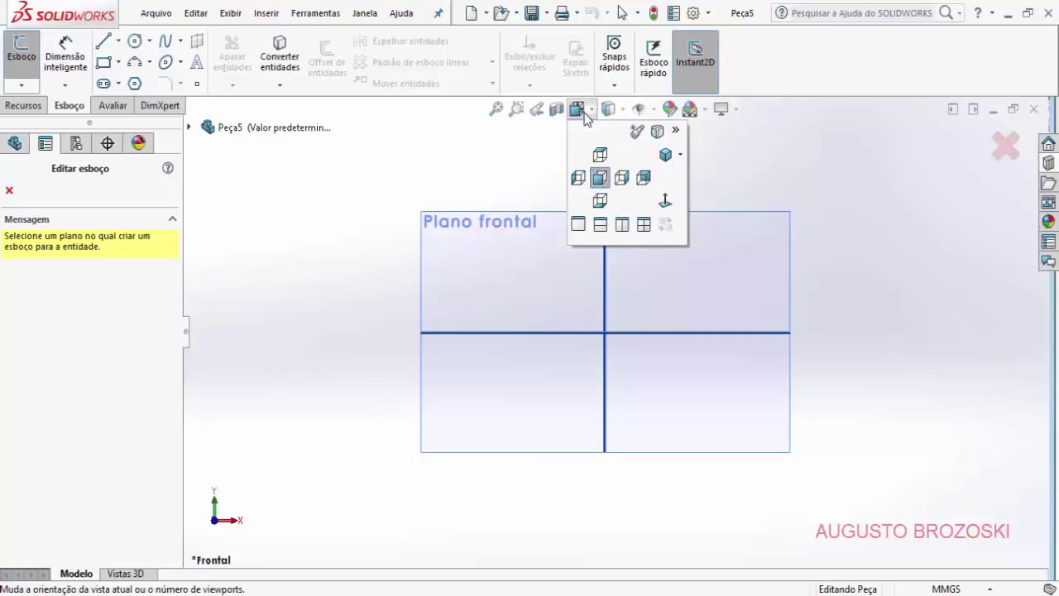
left_click(664, 154)
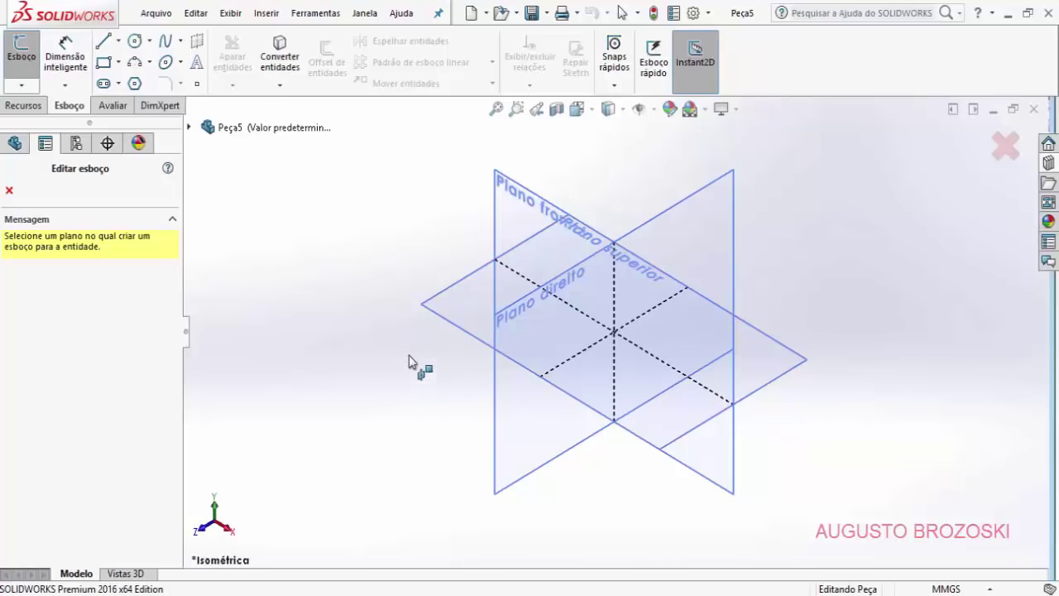
left_click(449, 327)
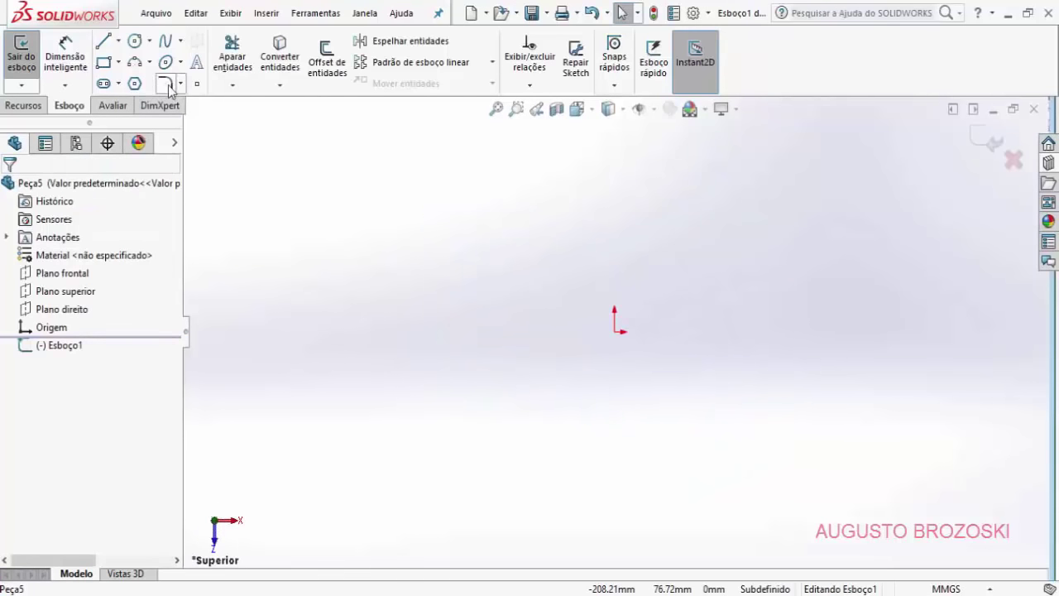
Step: Sketch a circle centred on the origin
left_click(134, 43)
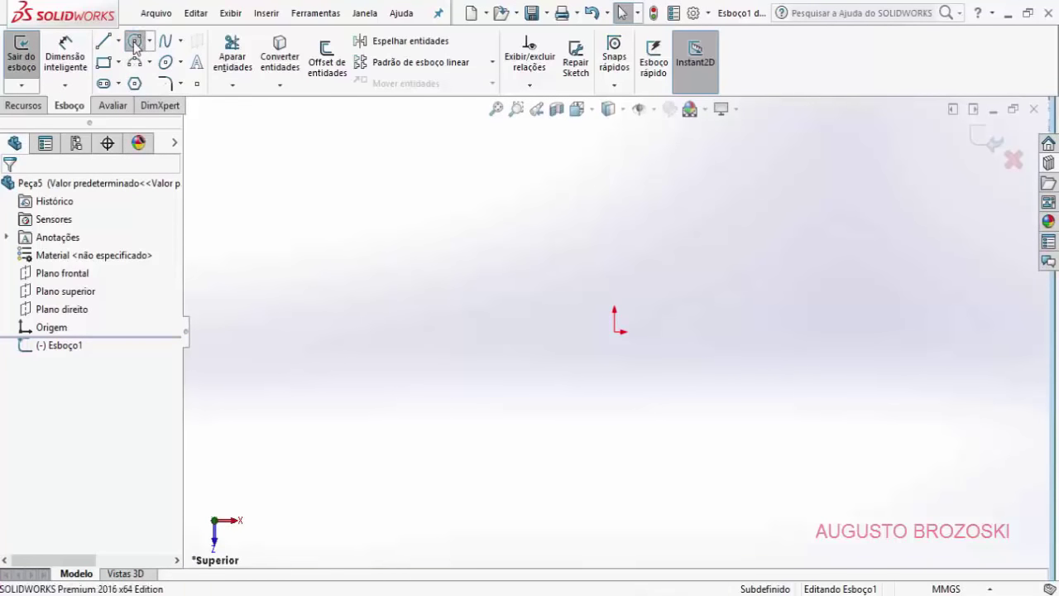
left_click(614, 331)
left_click(601, 366)
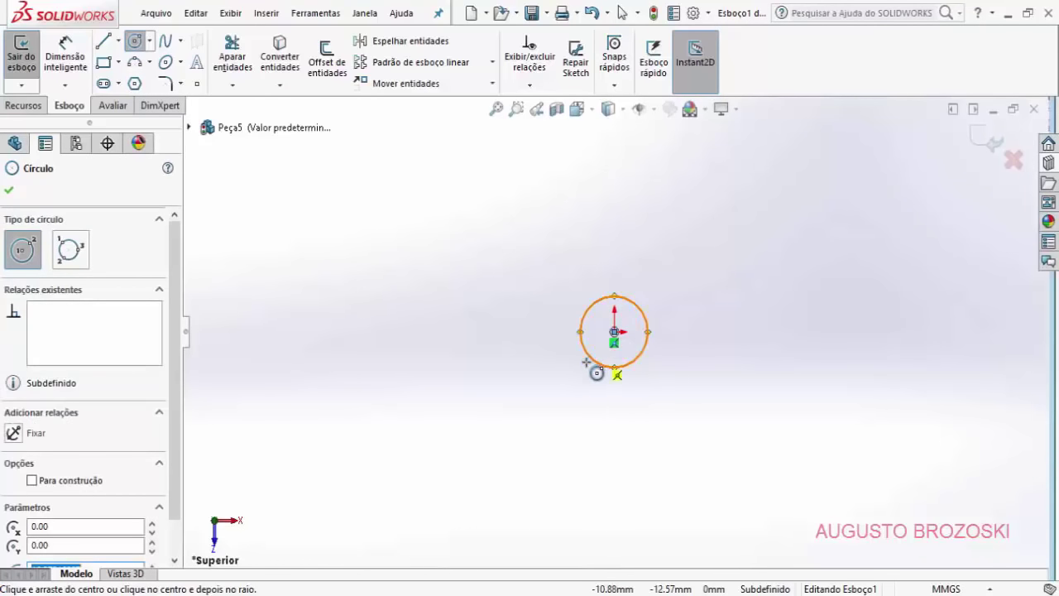
left_click(8, 190)
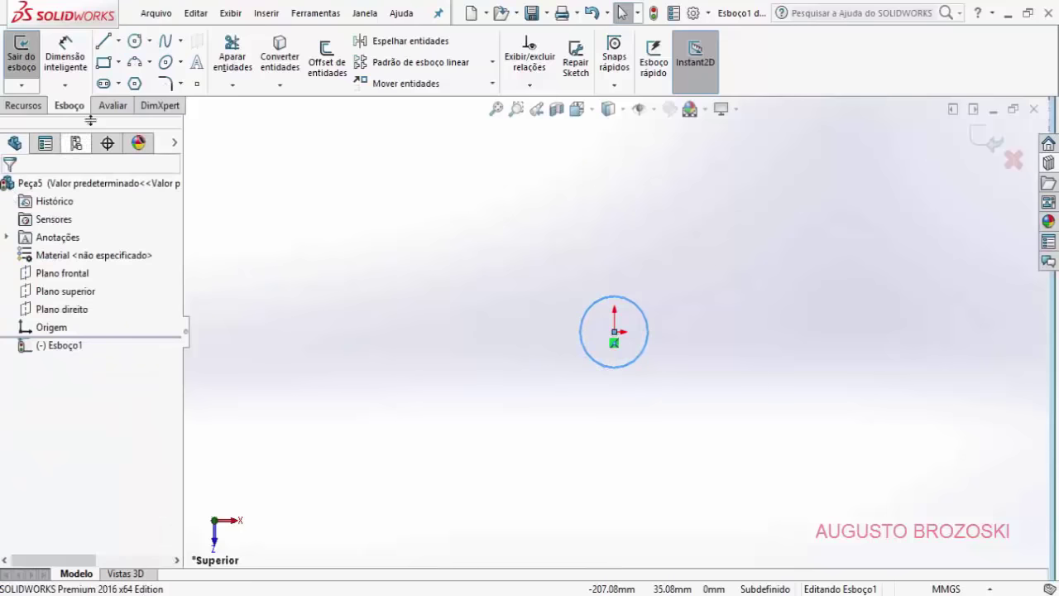
Step: Set the circle's diameter to 6 mm and close the sketch in isometric view
left_click(66, 58)
left_click(600, 300)
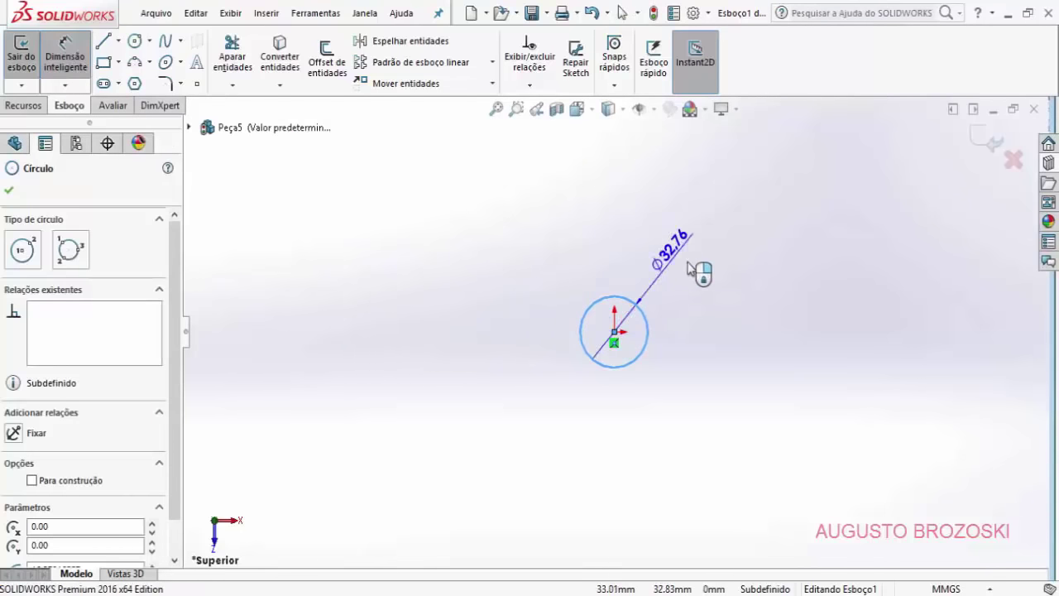
left_click(693, 296)
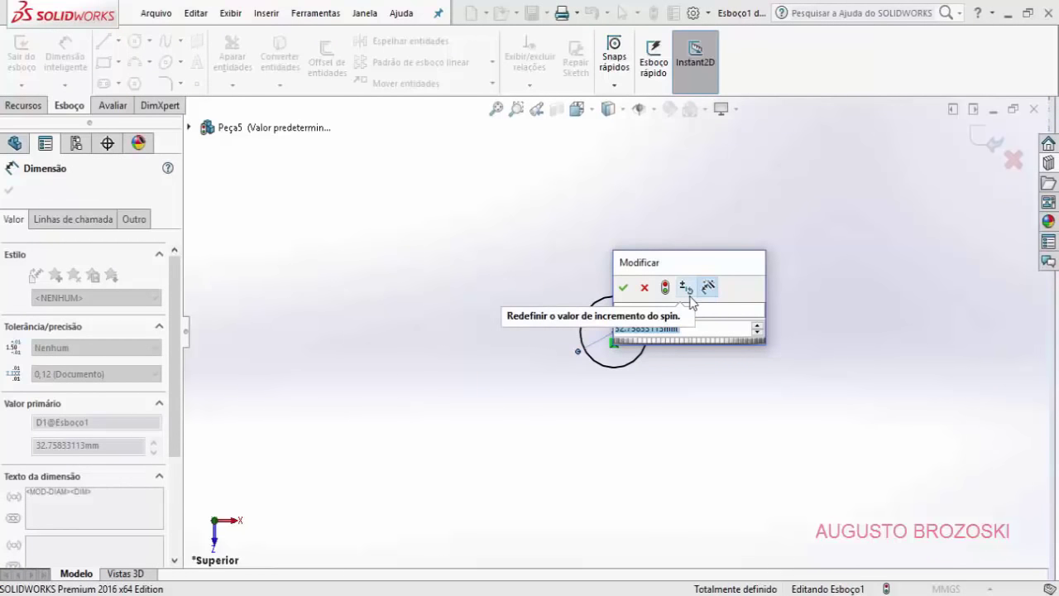
type("6")
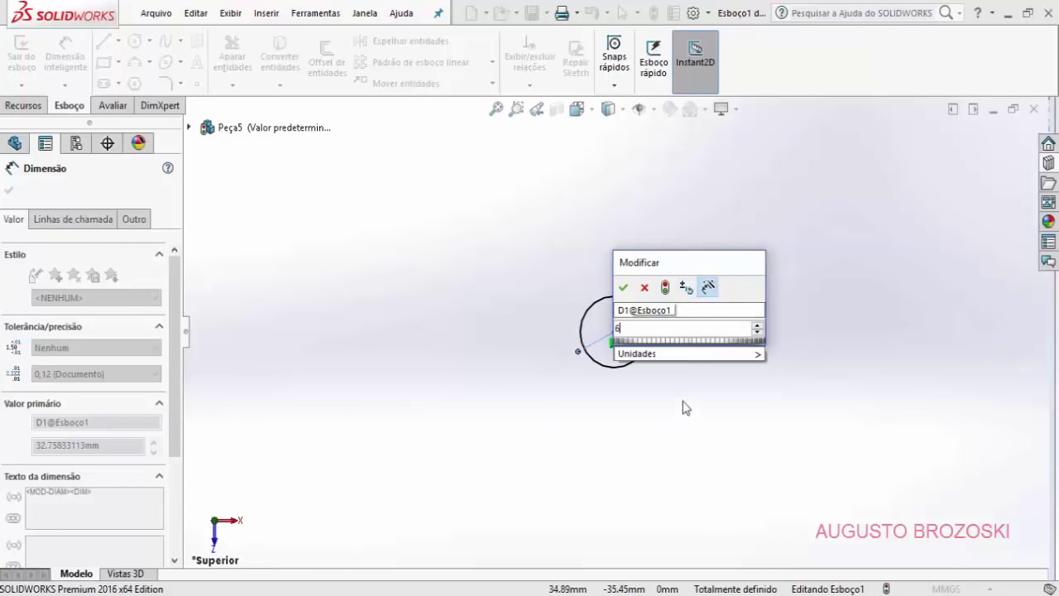
left_click(623, 290)
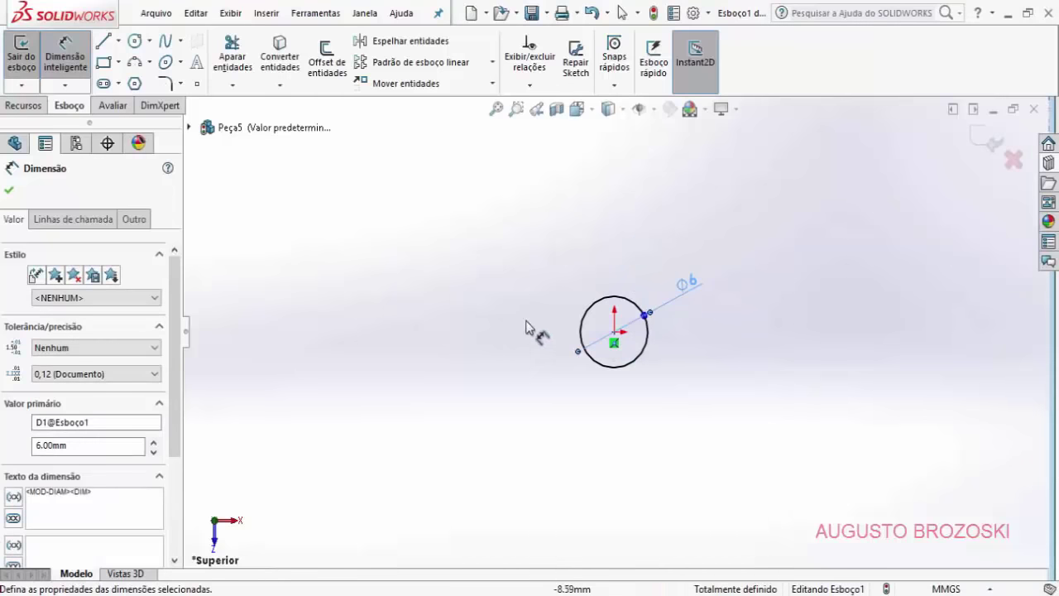
left_click(982, 142)
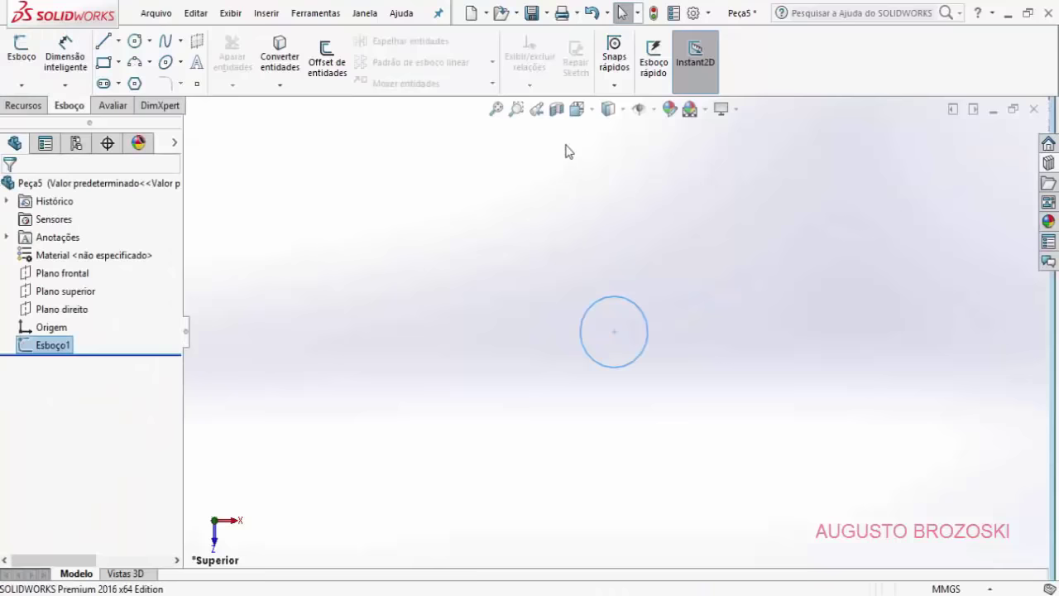
left_click(578, 108)
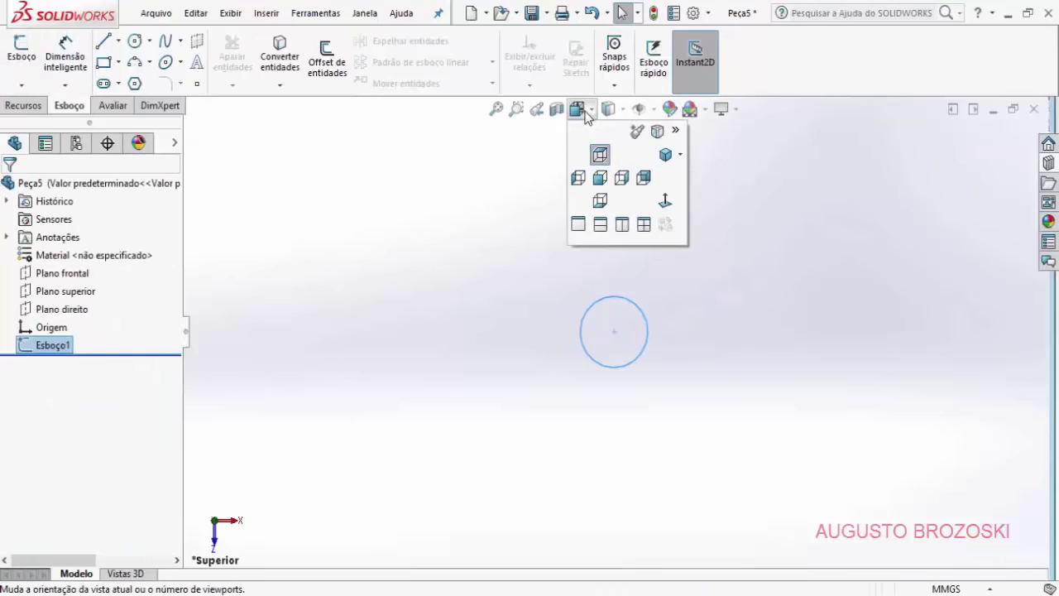
left_click(666, 156)
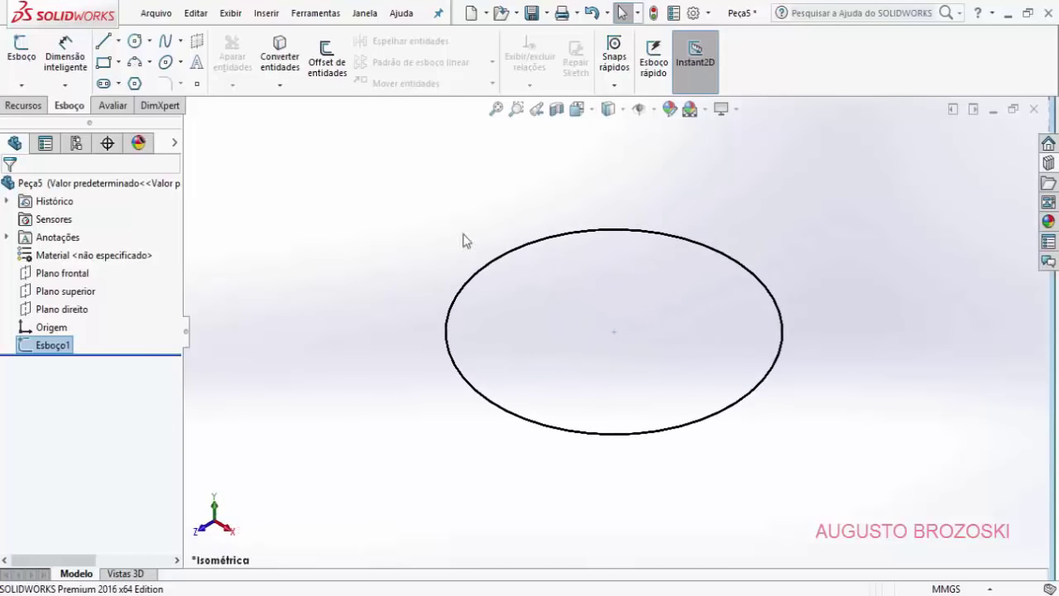
Step: Extrude the Ø6 circle with Mid Plane to 84 mm depth and zoom to fit the rod
left_click(33, 105)
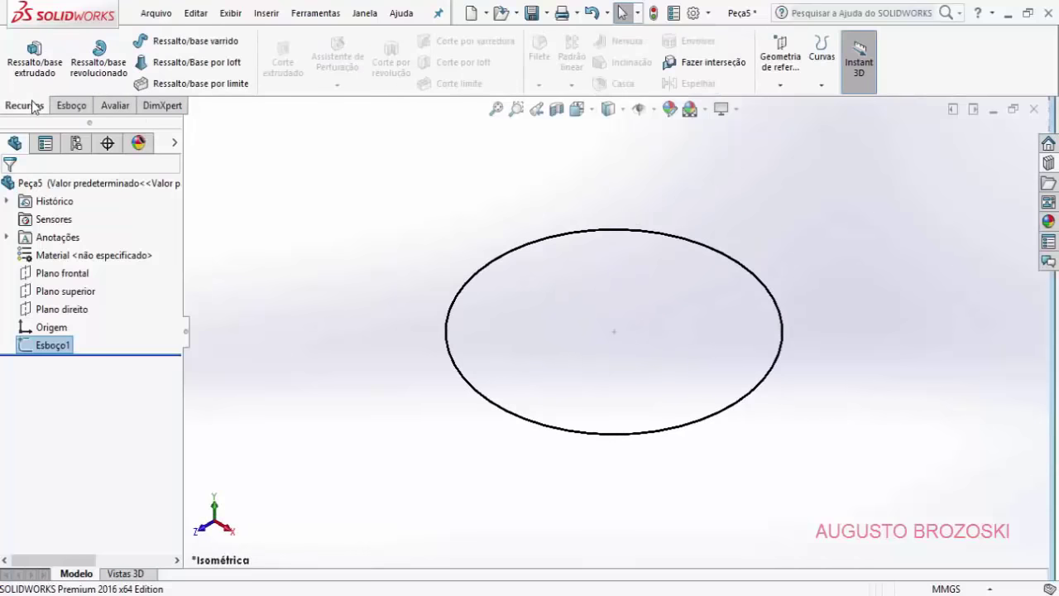
left_click(33, 68)
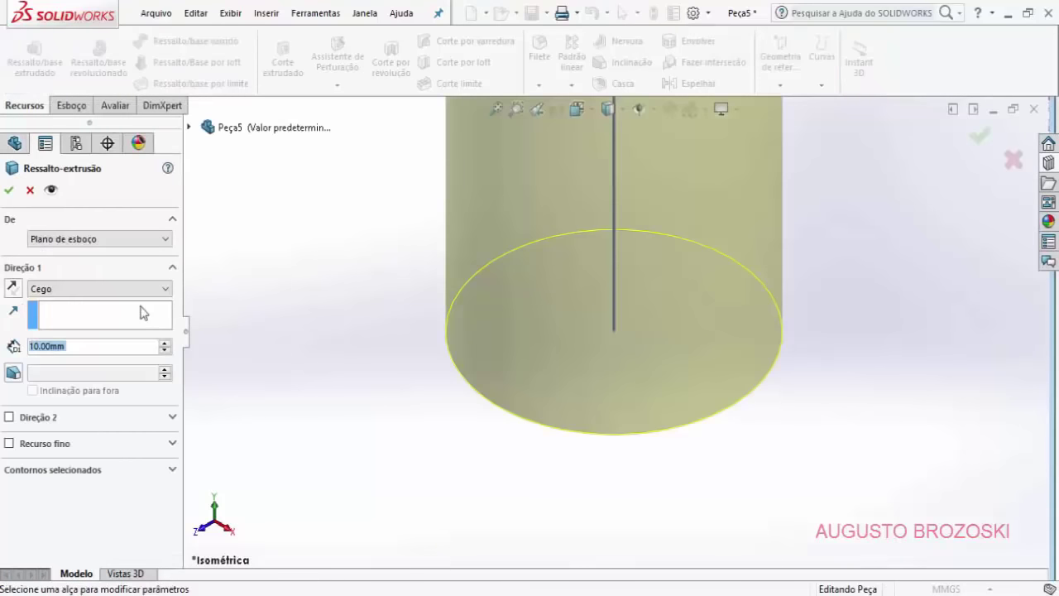
left_click(91, 289)
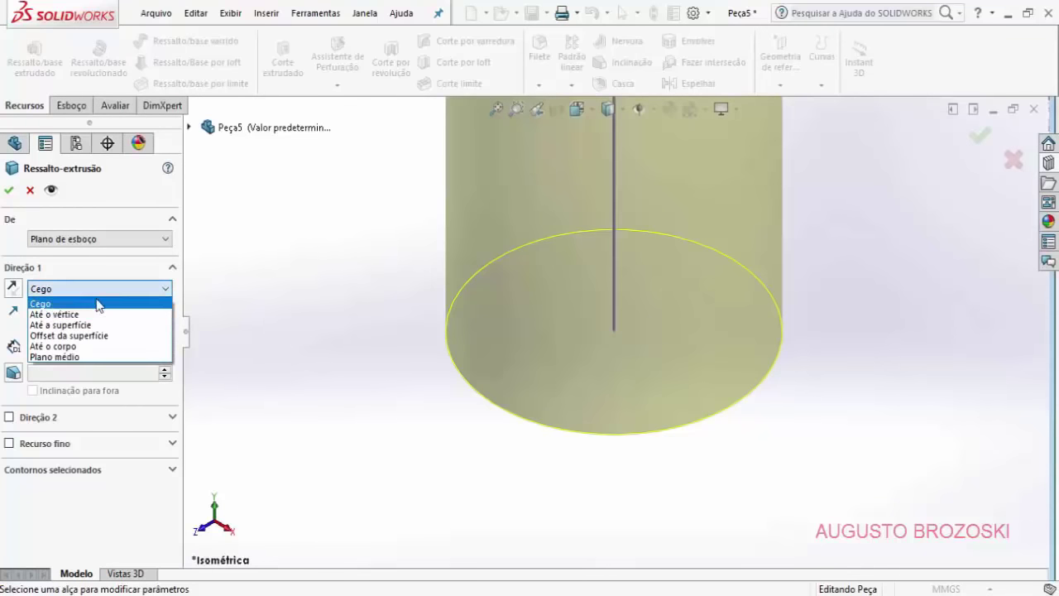
left_click(120, 359)
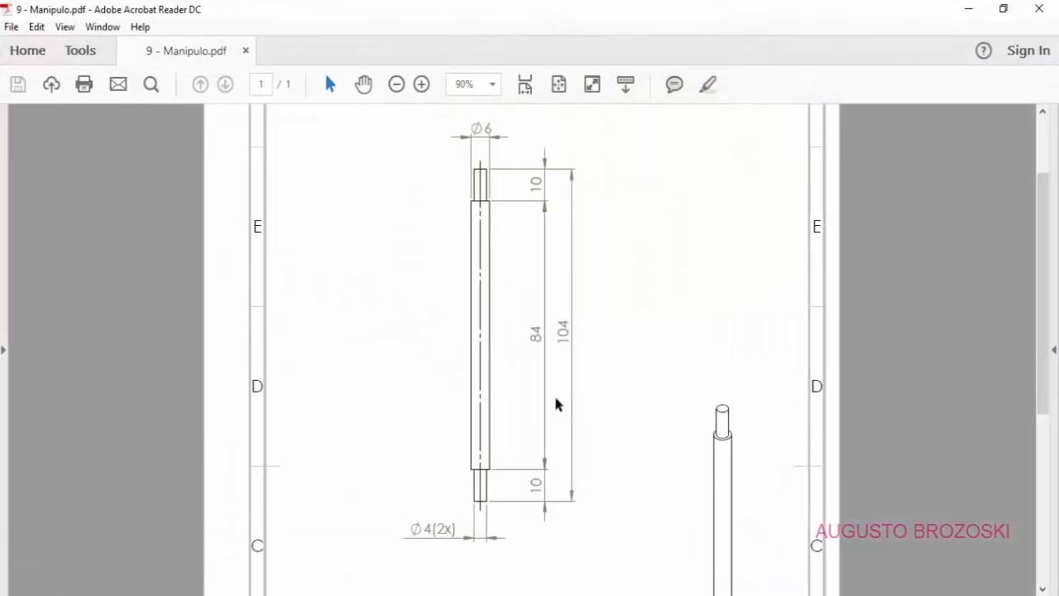
left_click(969, 10)
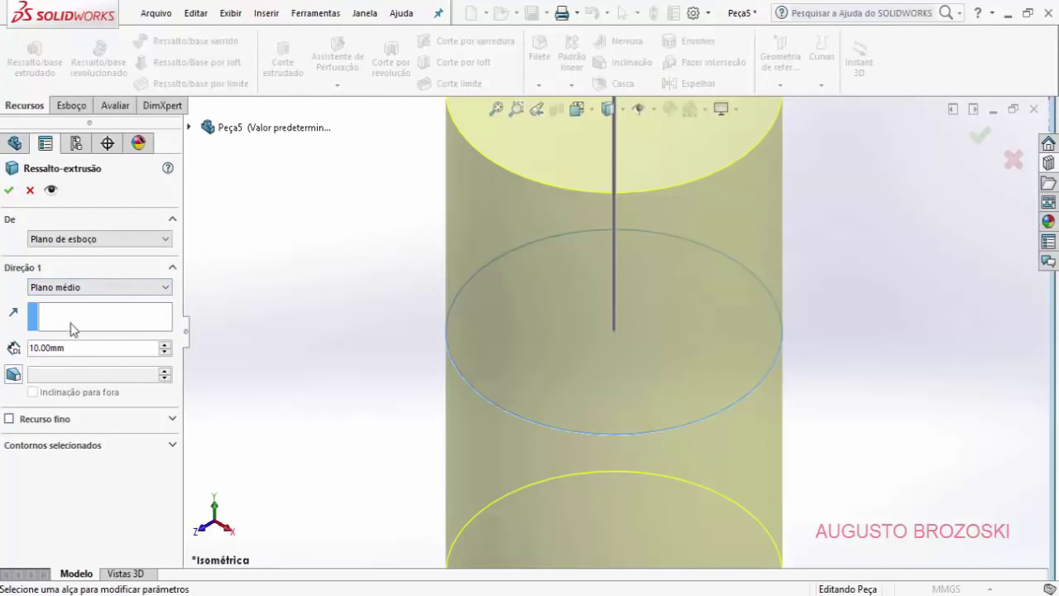
left_click(83, 349)
double_click(83, 349)
type("84")
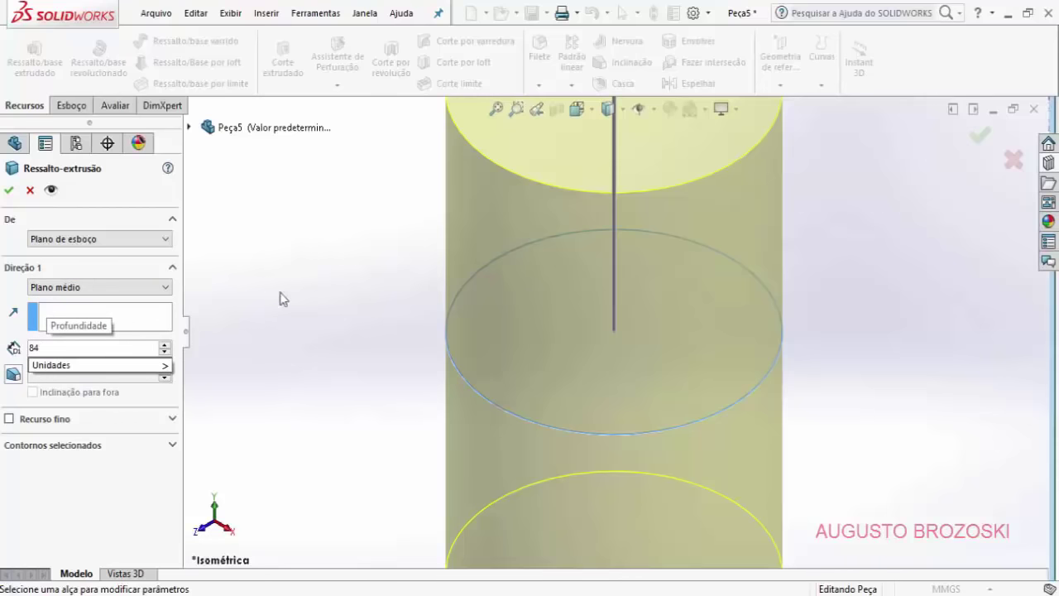
key("Return")
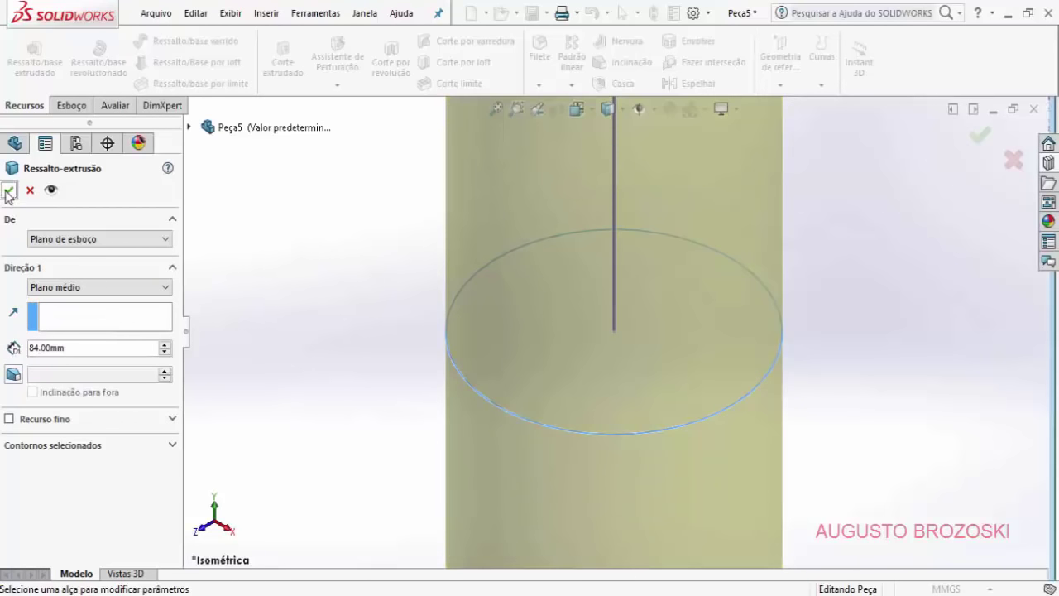
left_click(8, 192)
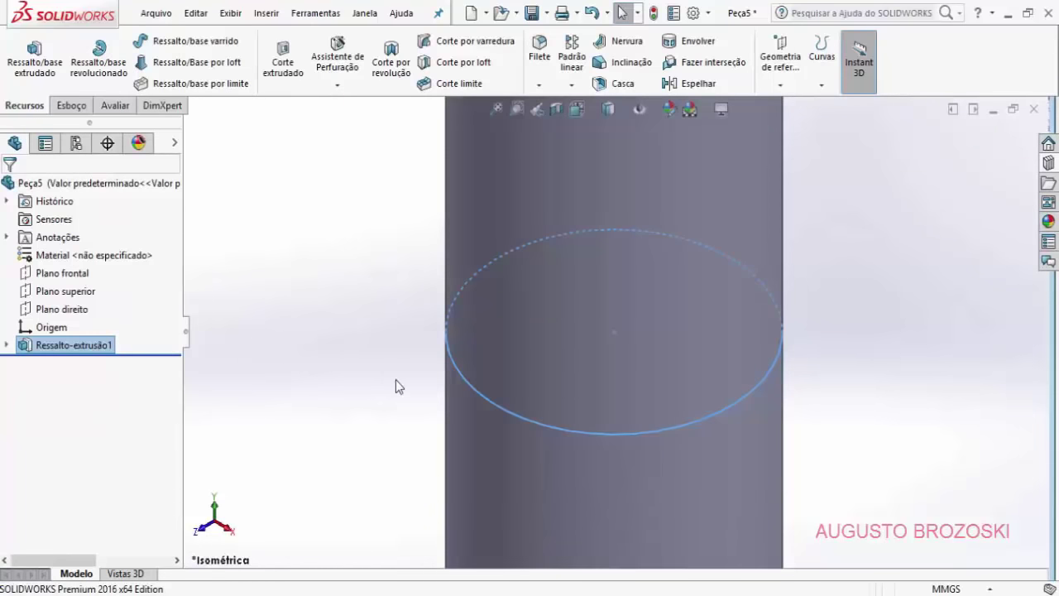
key("f")
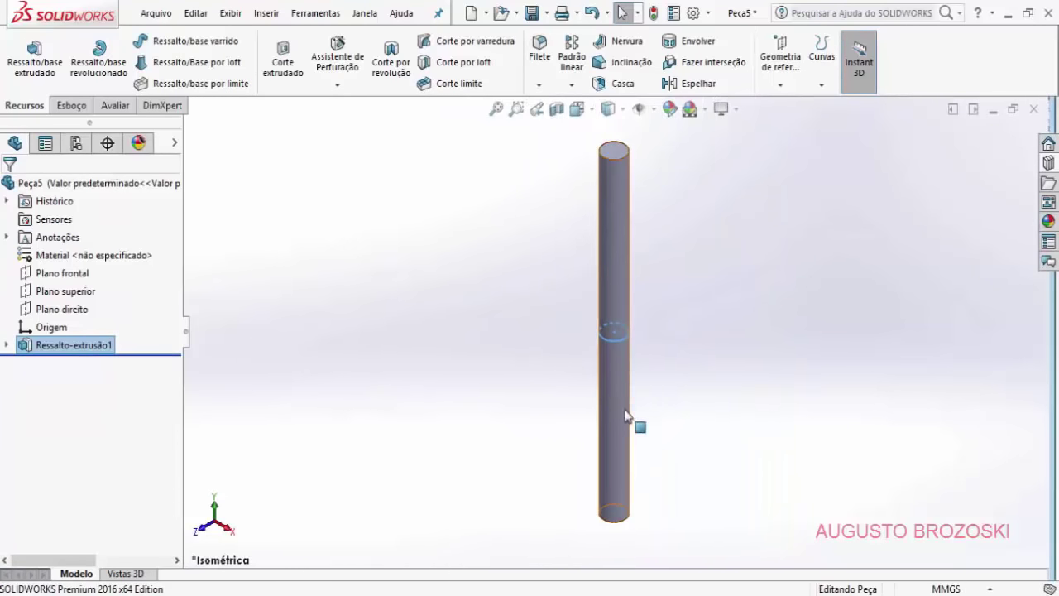
left_click(493, 305)
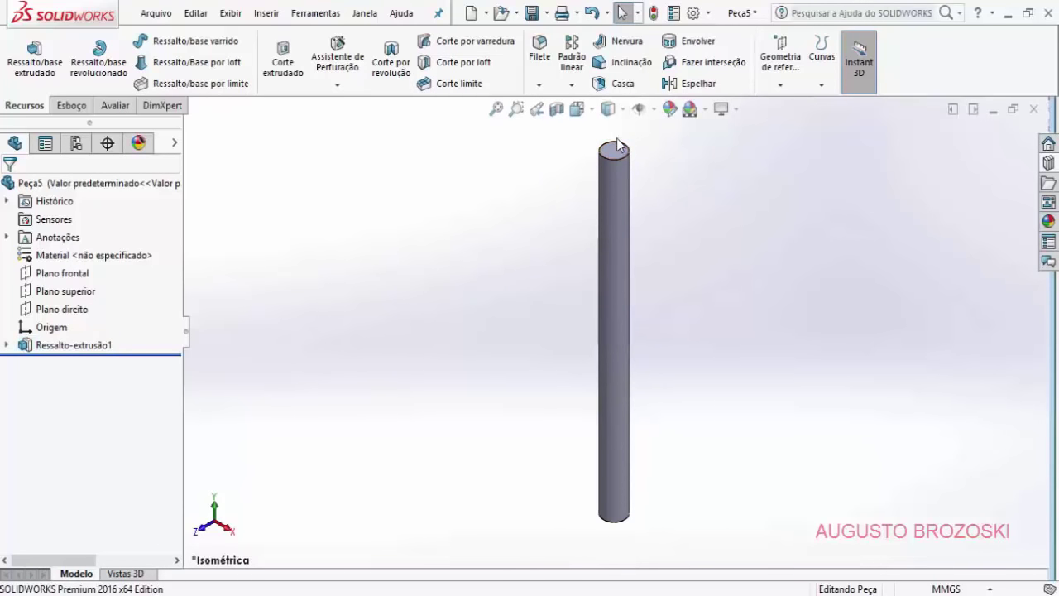
Step: Start a sketch on the rod's end face, viewed face-on, and draw a circle at the origin
left_click(71, 106)
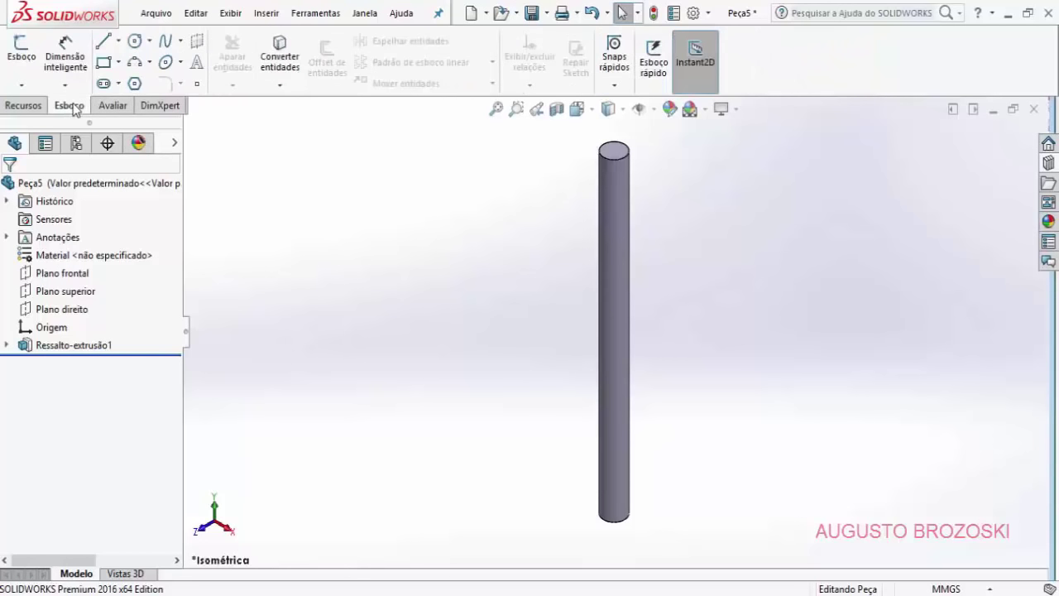
left_click(621, 154)
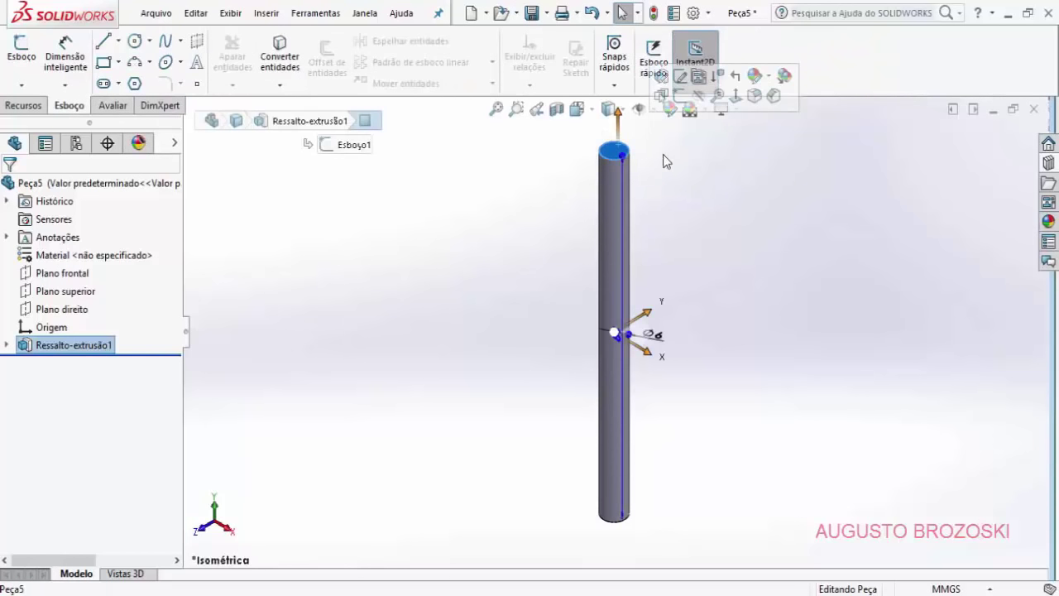
left_click(582, 113)
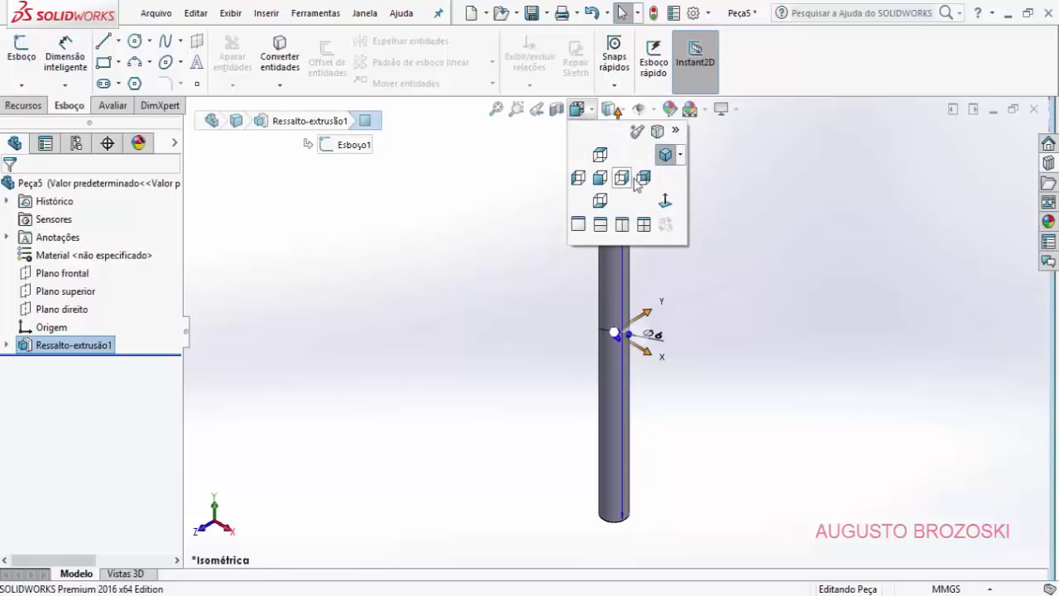
left_click(665, 202)
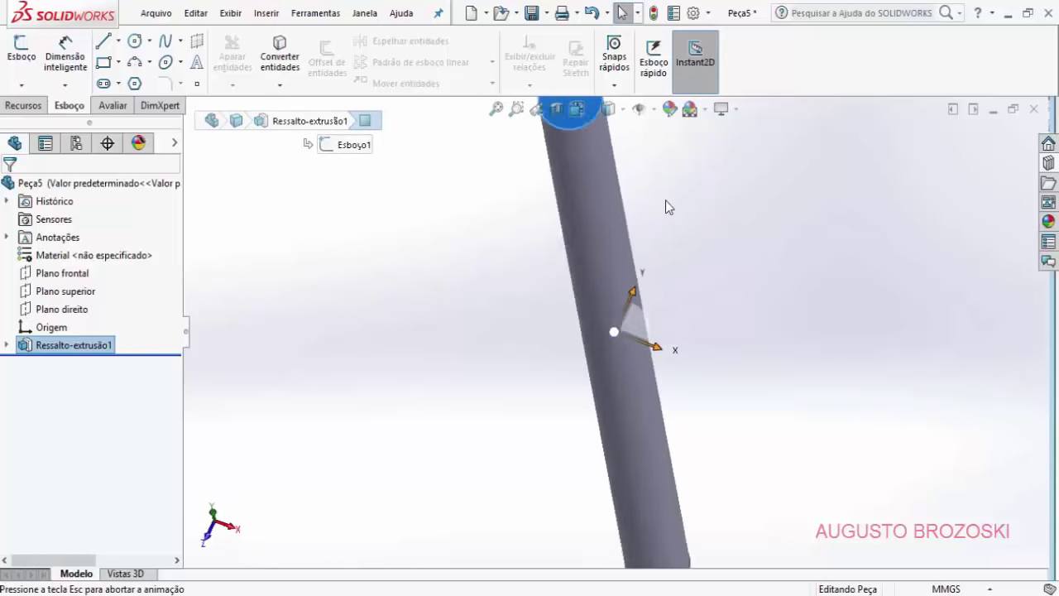
left_click(501, 304)
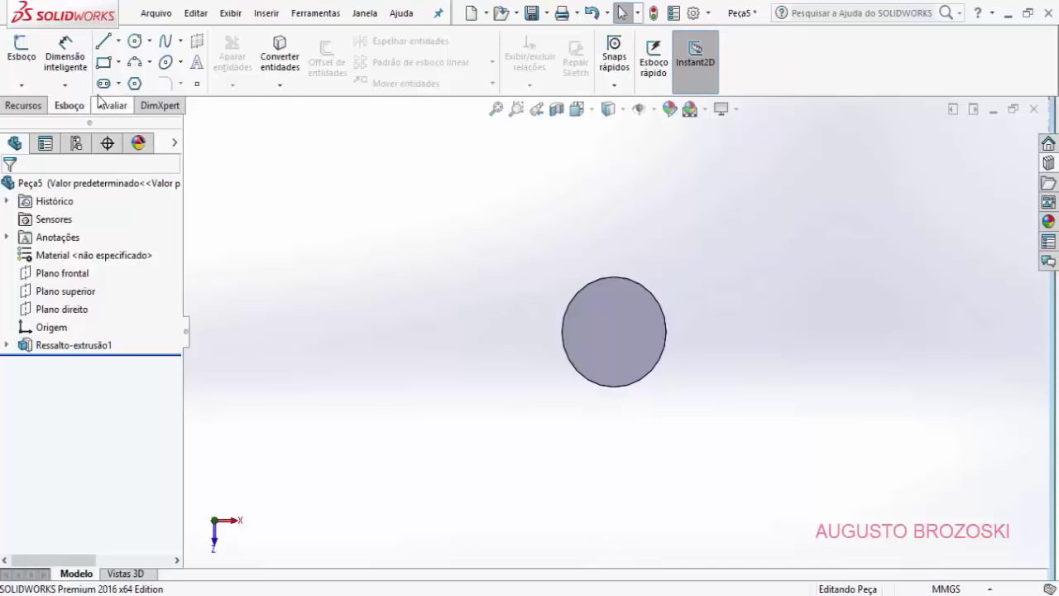
left_click(135, 41)
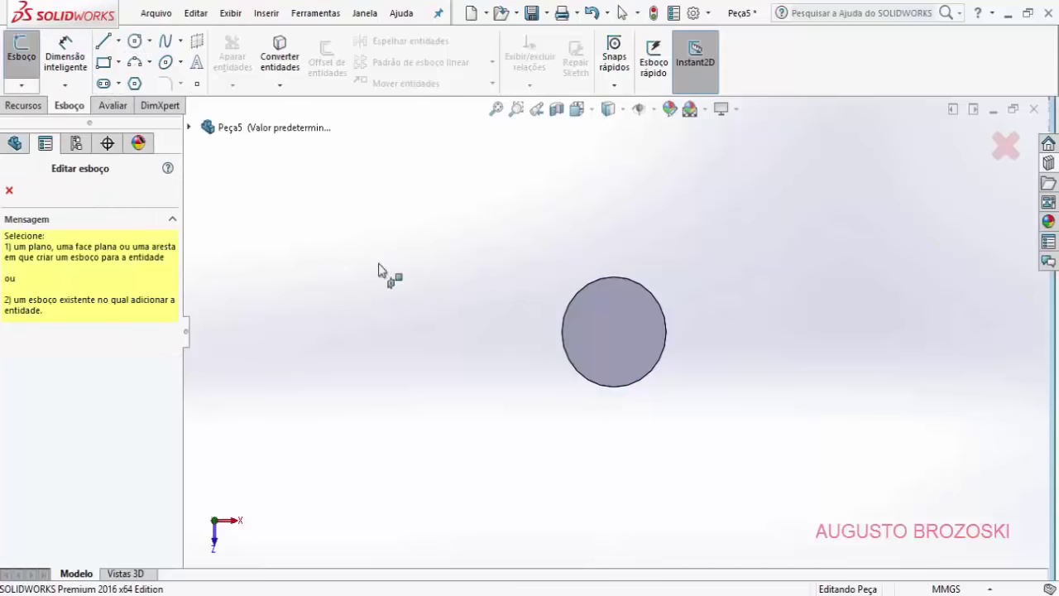
left_click(617, 309)
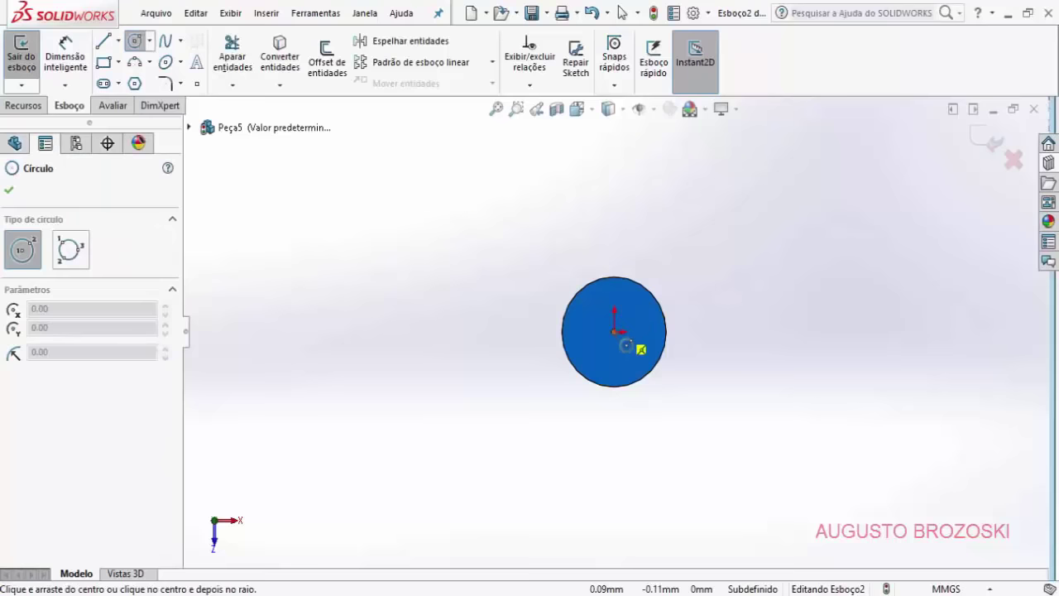
left_click(614, 331)
left_click(639, 356)
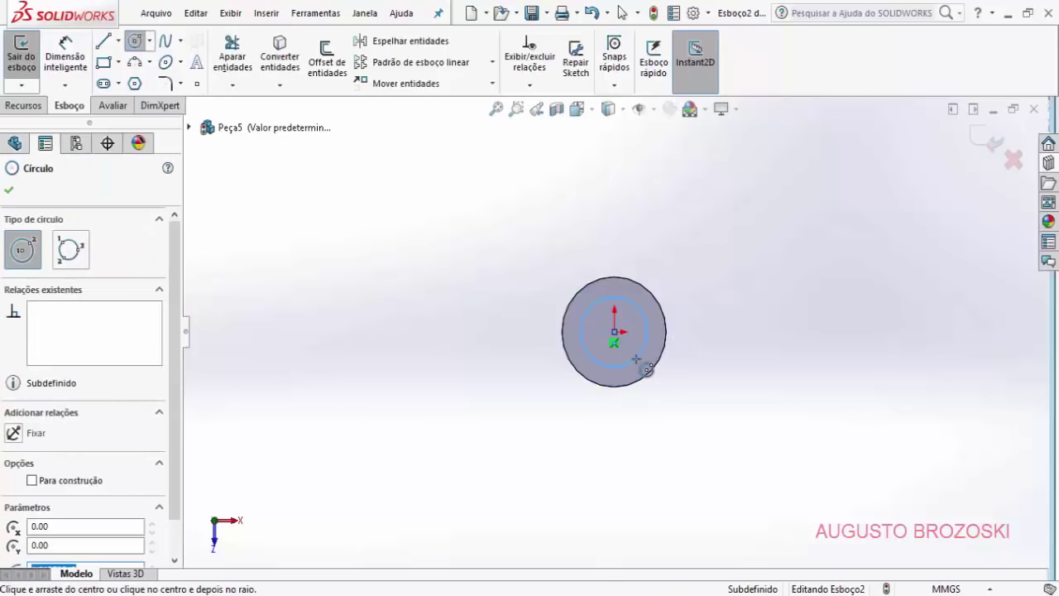
left_click(8, 189)
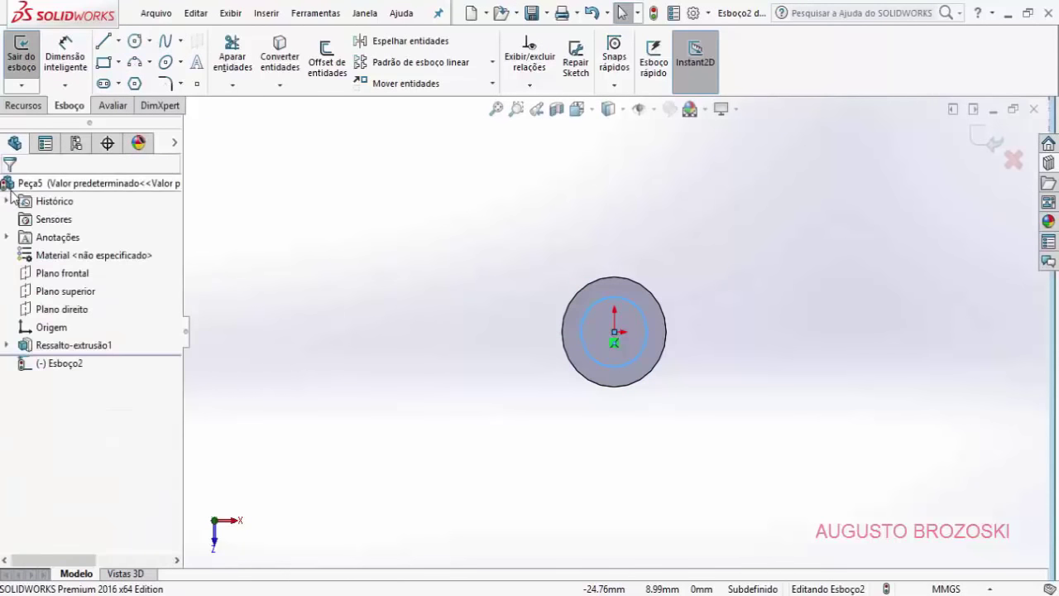
Step: Give the pin circle a 4 mm diameter, exit Esboço2 and return to isometric view
left_click(66, 54)
left_click(636, 312)
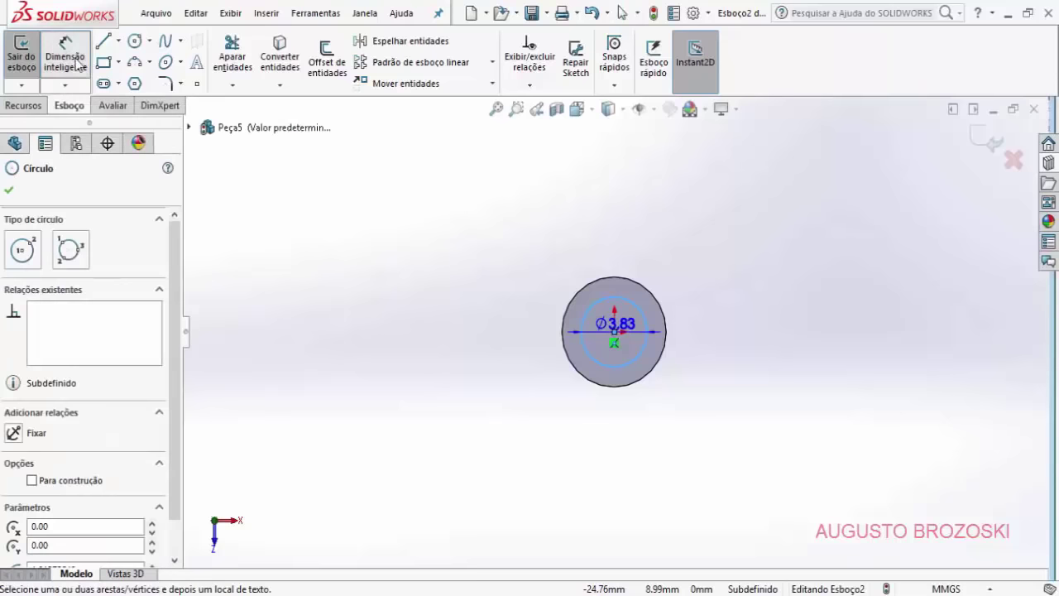
left_click(710, 289)
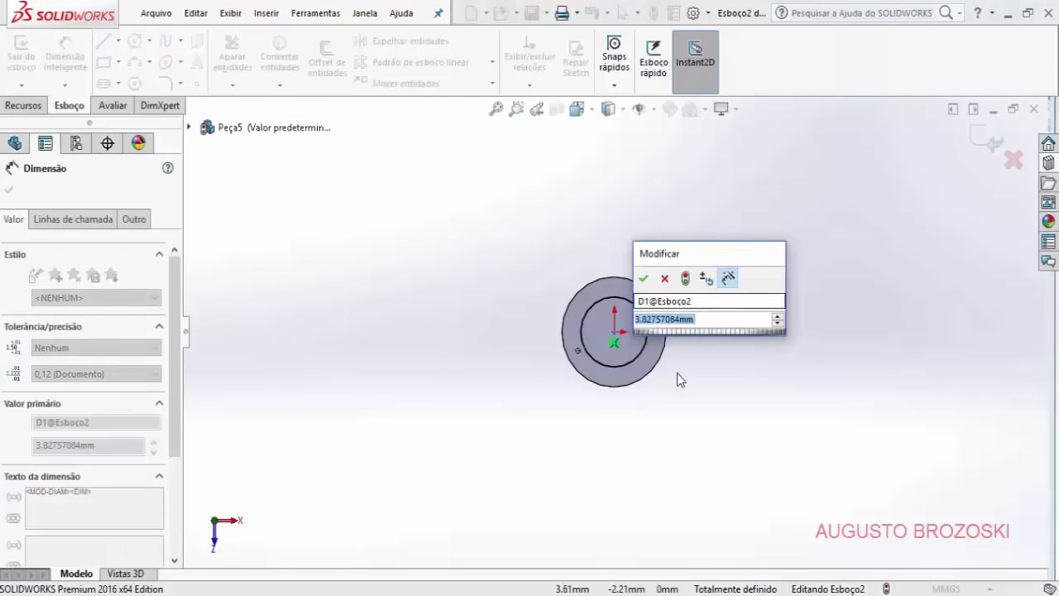
type("4")
left_click(644, 278)
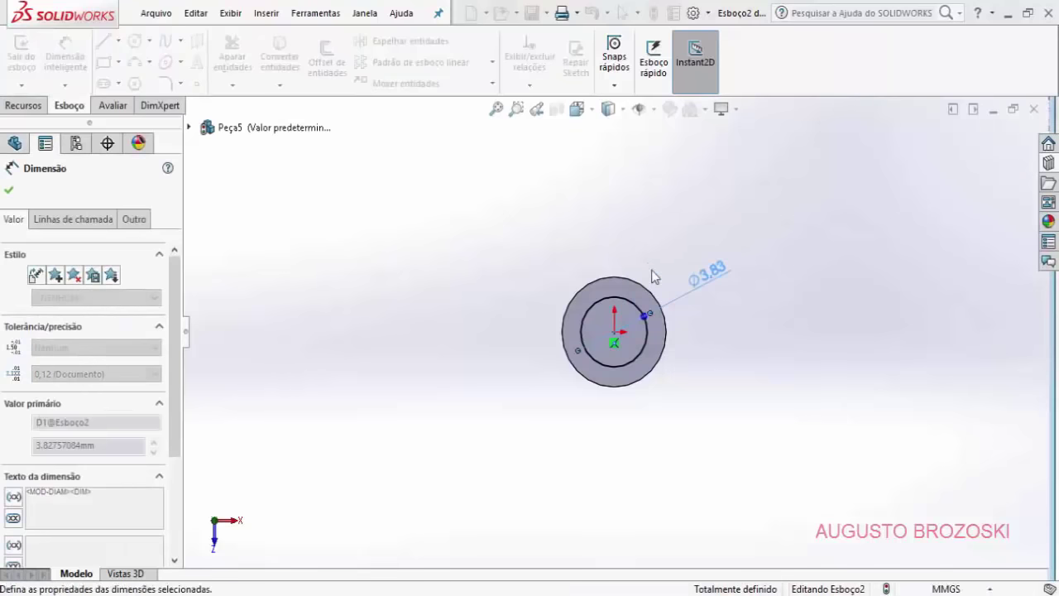
left_click(986, 145)
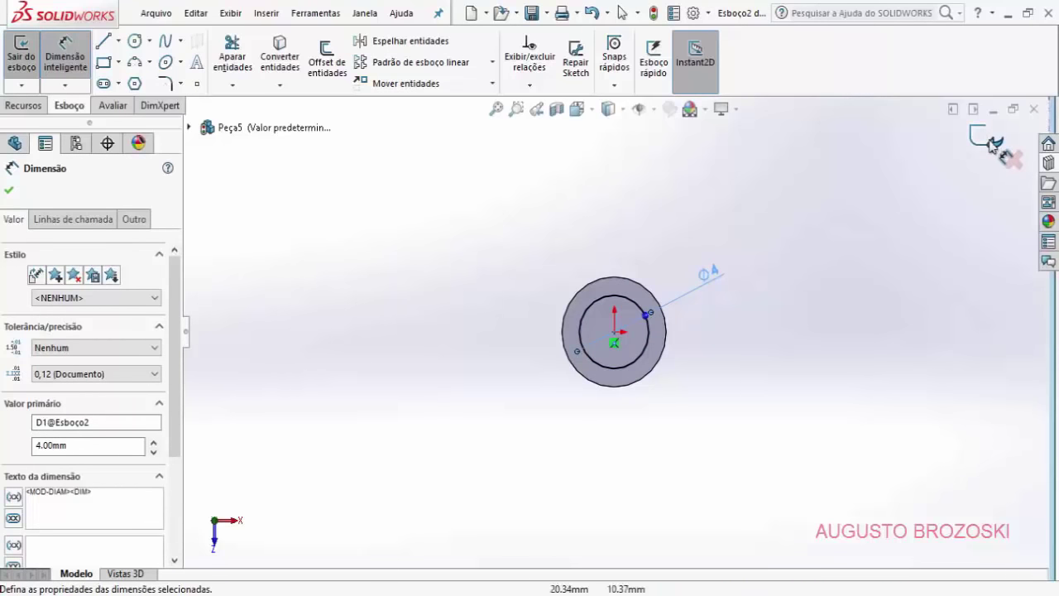
left_click(579, 109)
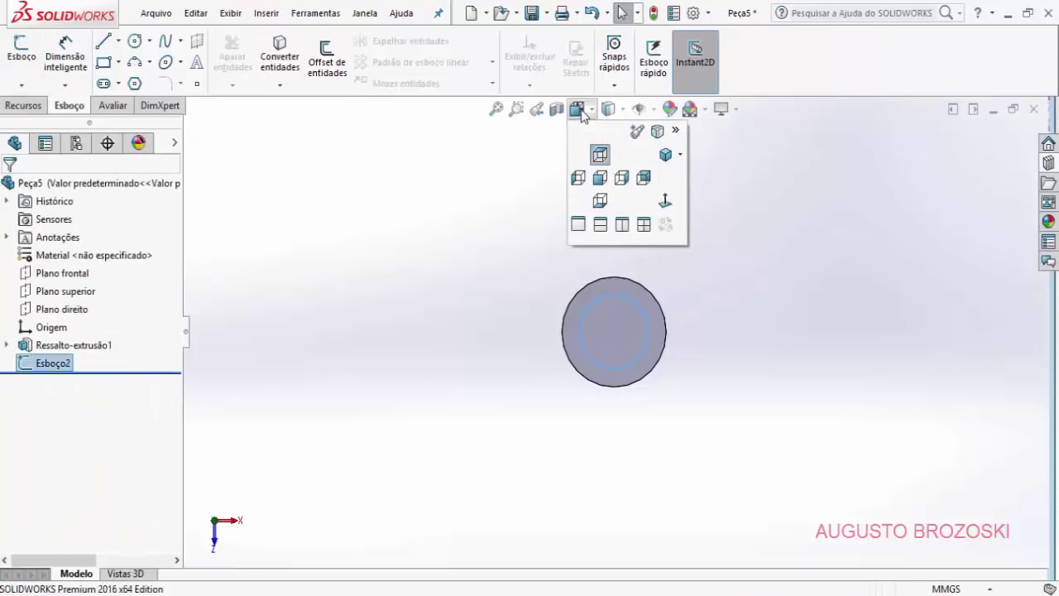
left_click(665, 155)
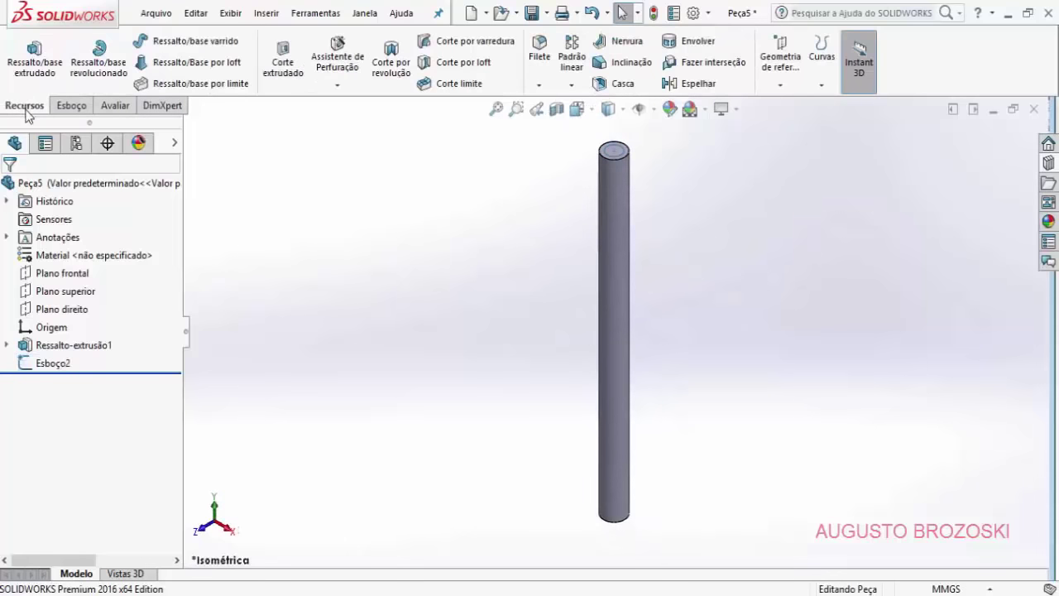
Step: Extrude the Ø4 pin sketch (Esboço2) 10 mm from the rod's top end as Ressalto-extrusão2
left_click(34, 68)
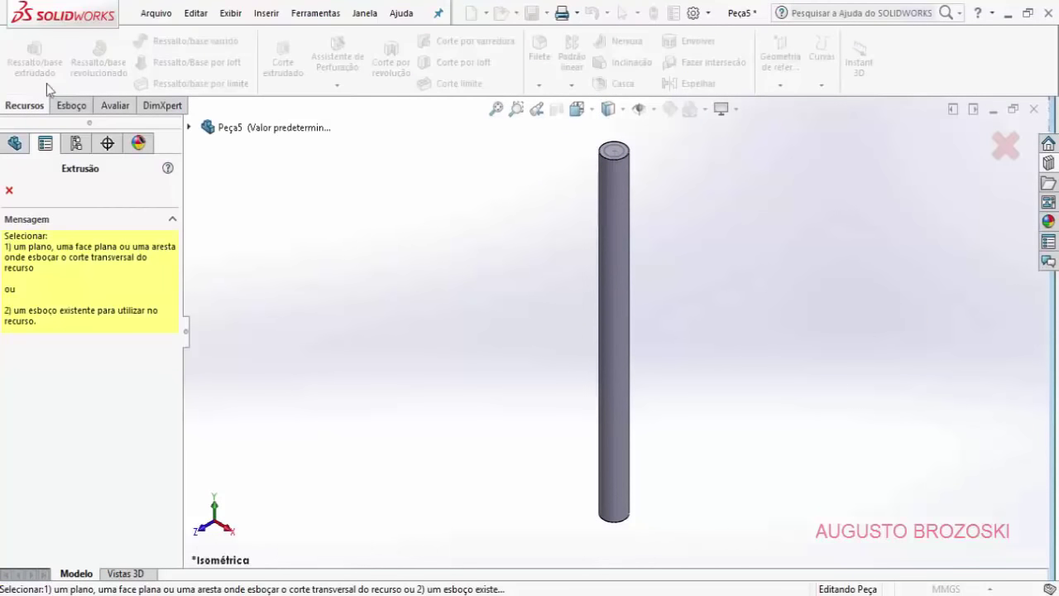
left_click(620, 151)
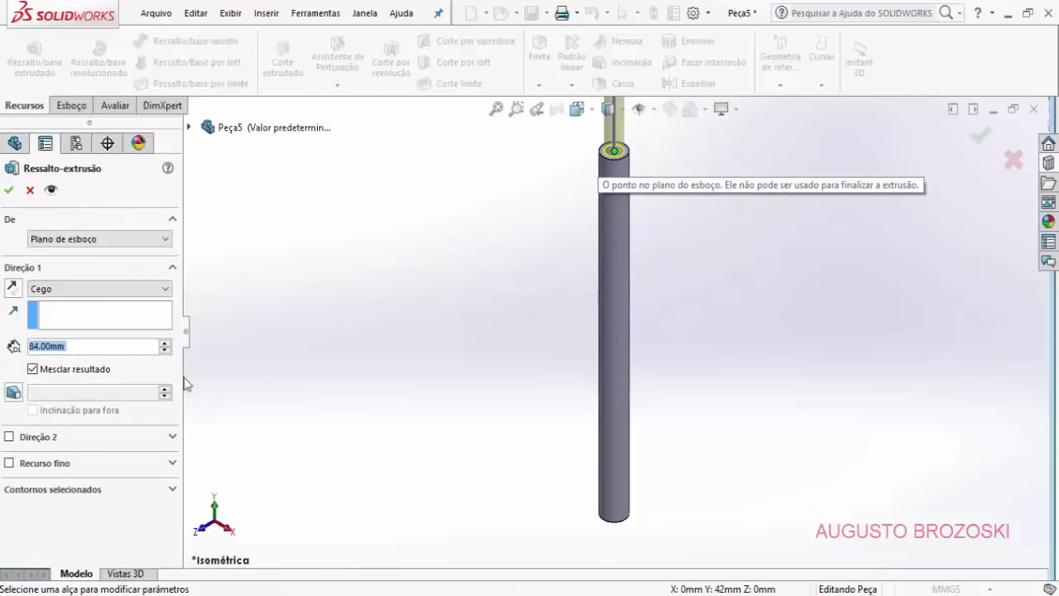
type("10")
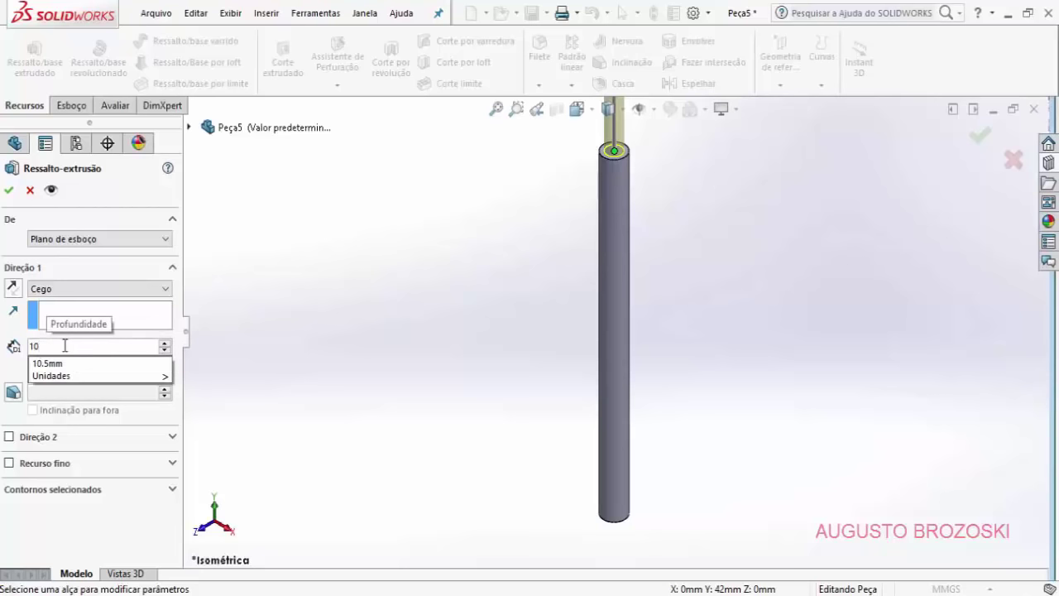
key("Return")
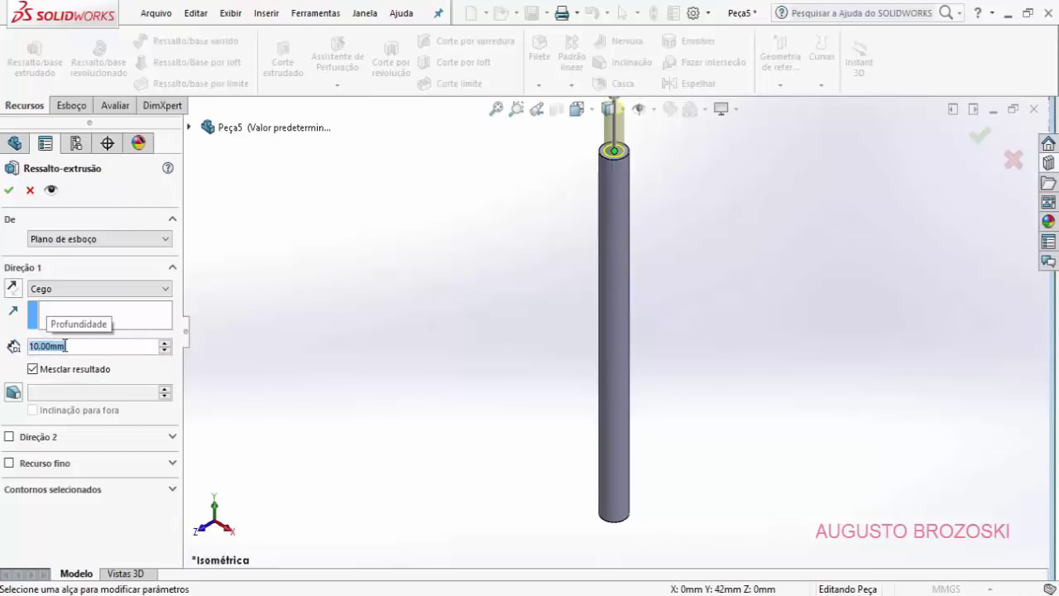
left_click(8, 189)
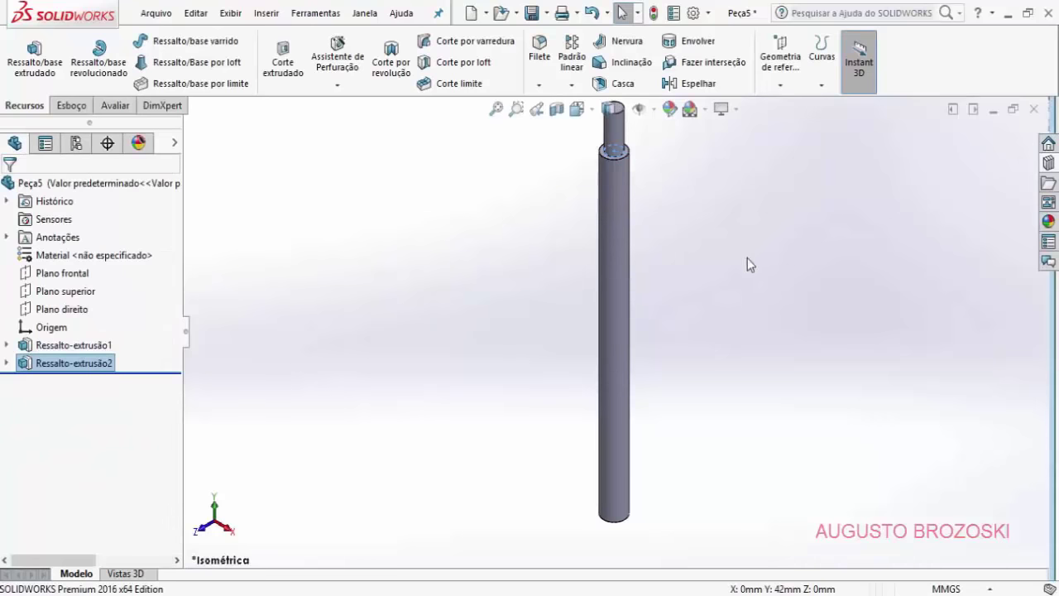
key("f")
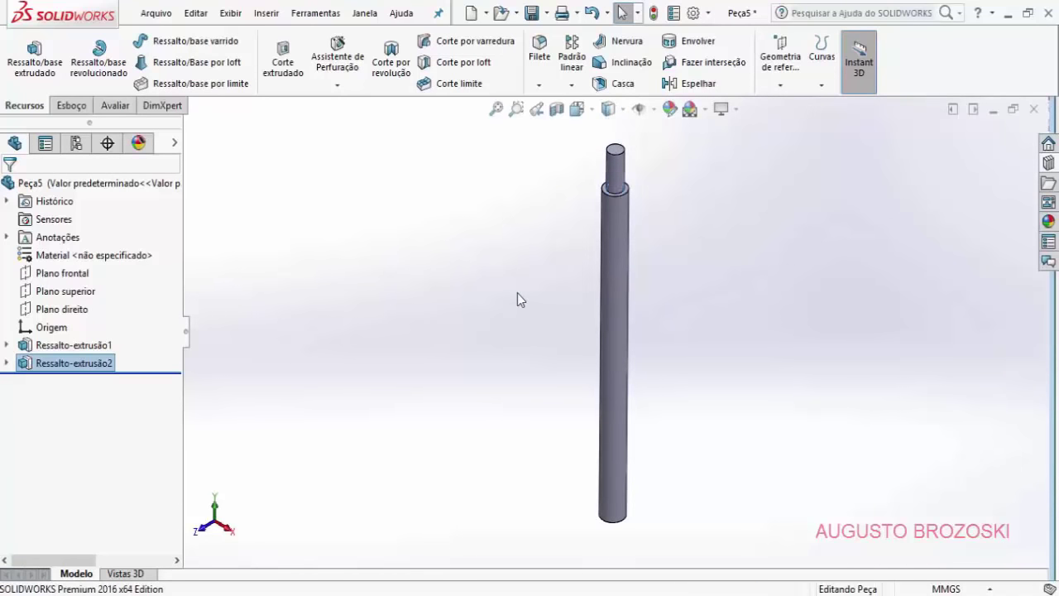
left_click(518, 295)
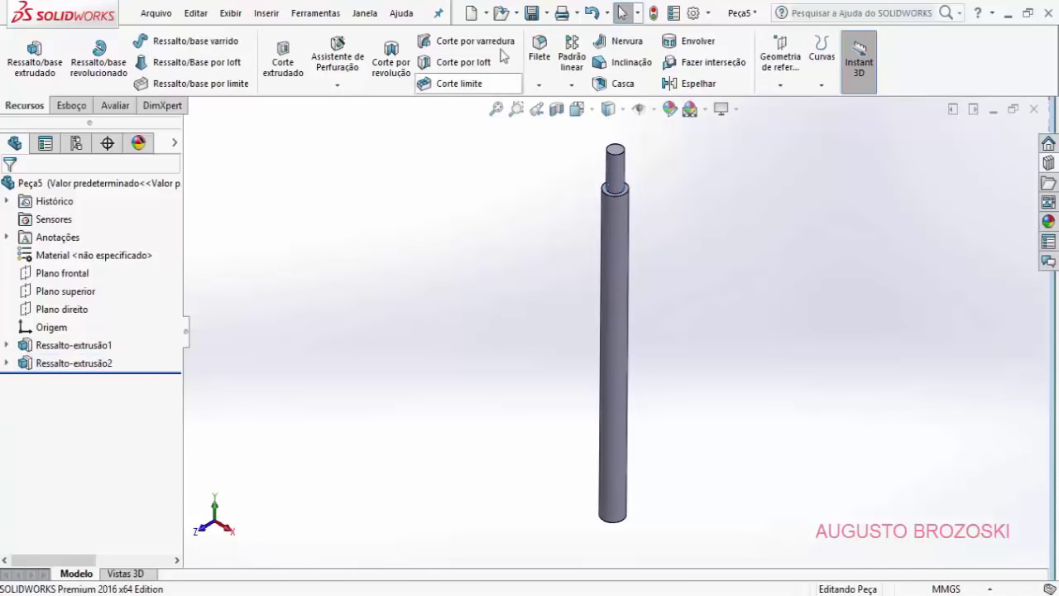
left_click(532, 12)
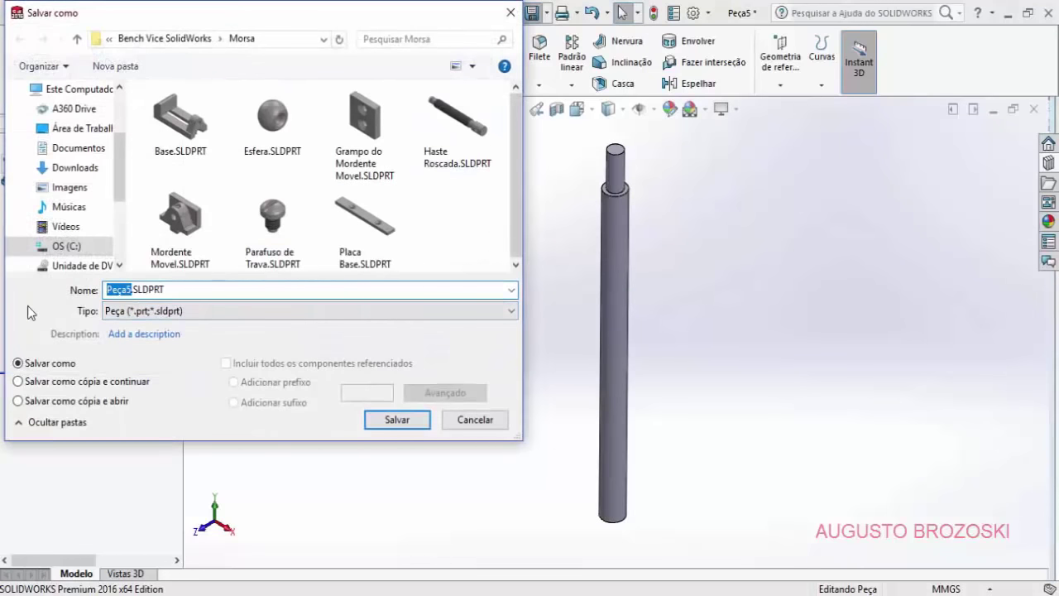
Step: Save the part under the name 'Manipulo'
type("Ma")
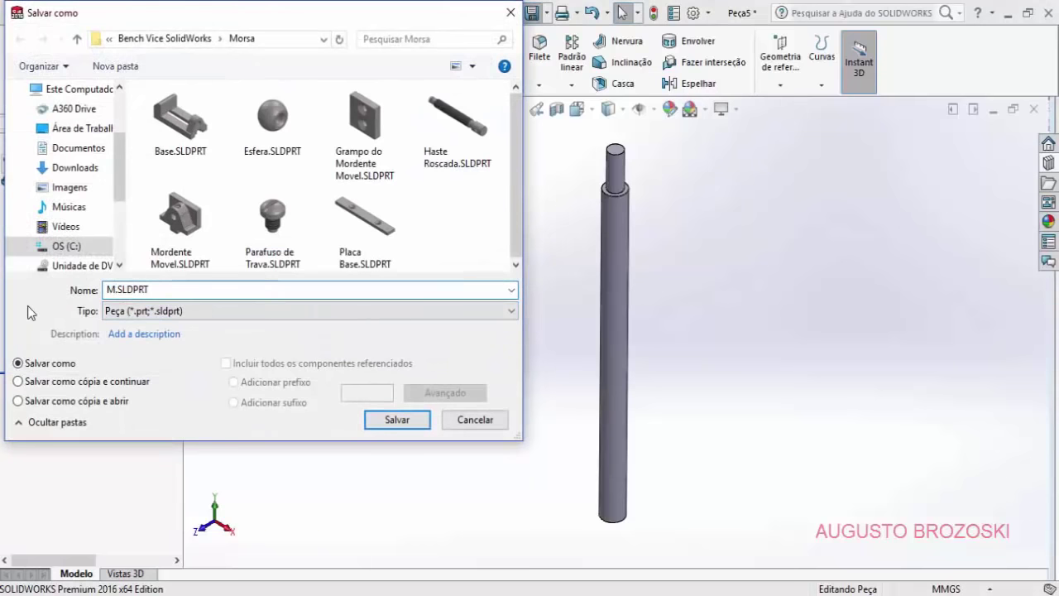
type("nipul")
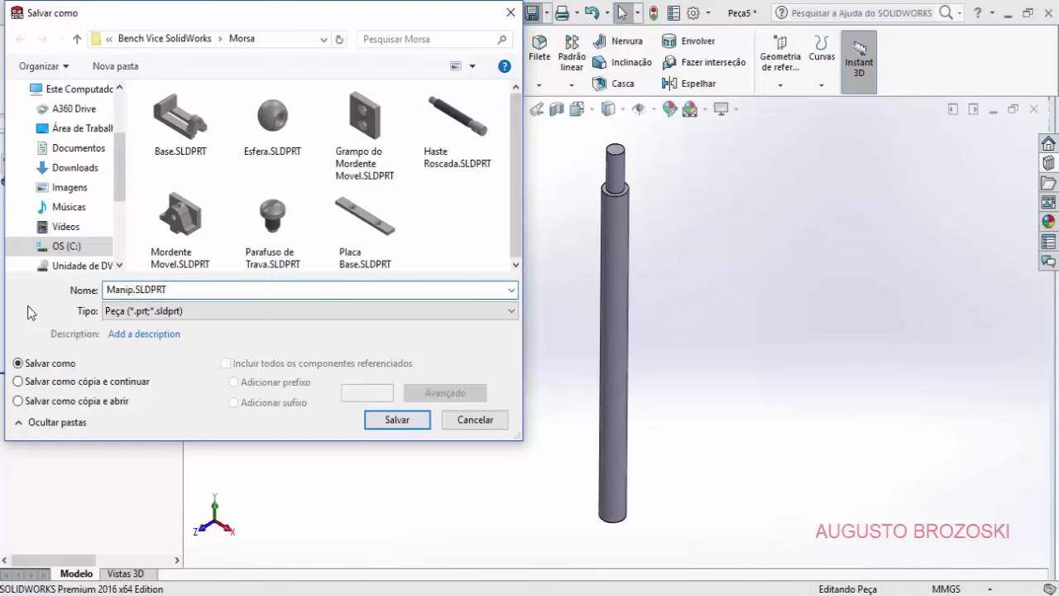
type("o")
left_click(401, 419)
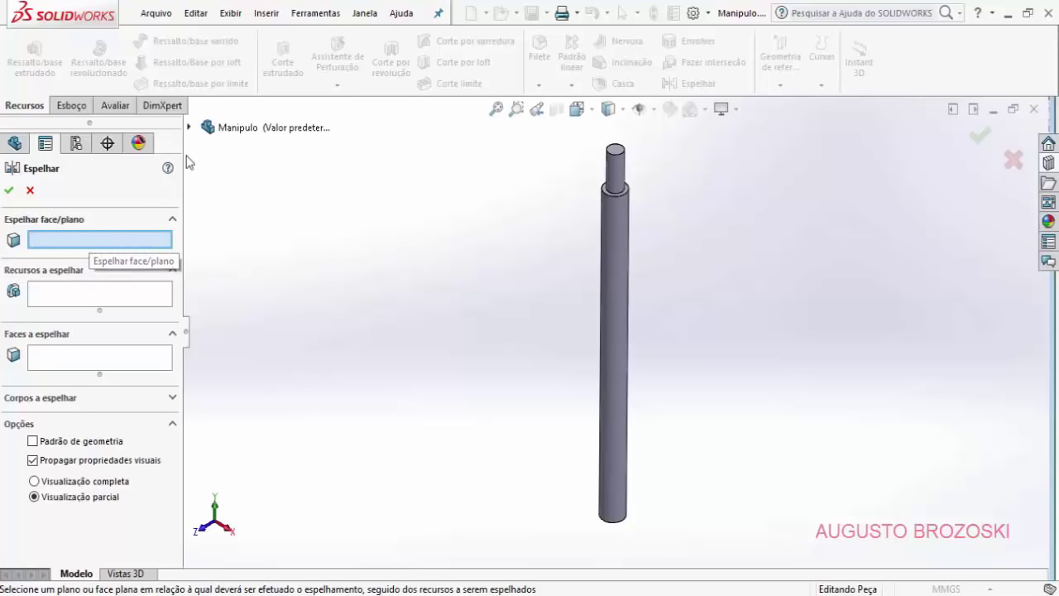
Step: Mirror Ressalto-extrusão2 across Plano superior, creating Espelhar1 at the rod's bottom end
left_click(190, 129)
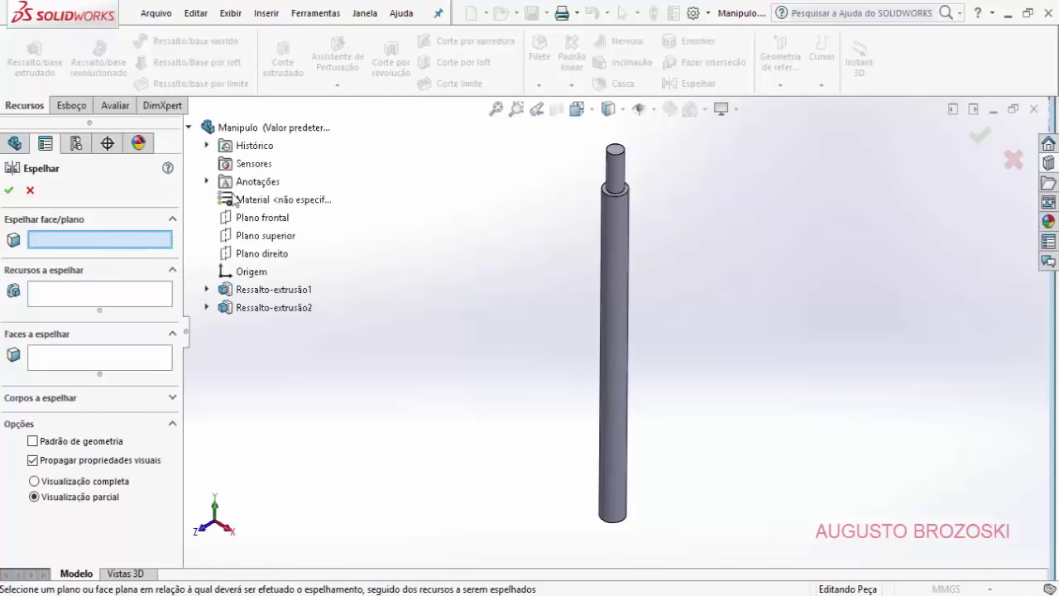
left_click(255, 237)
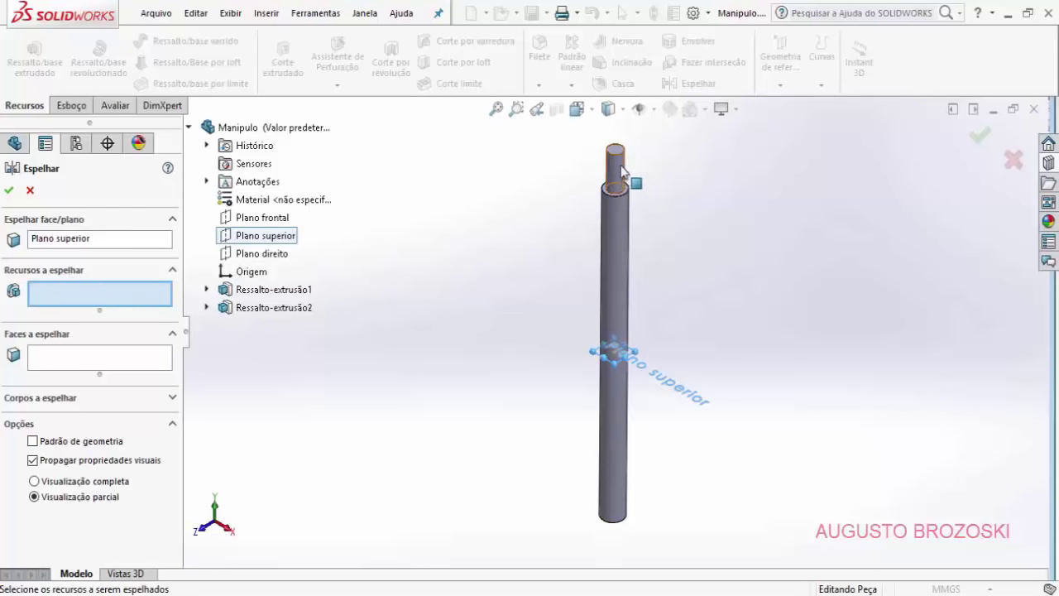
left_click(276, 309)
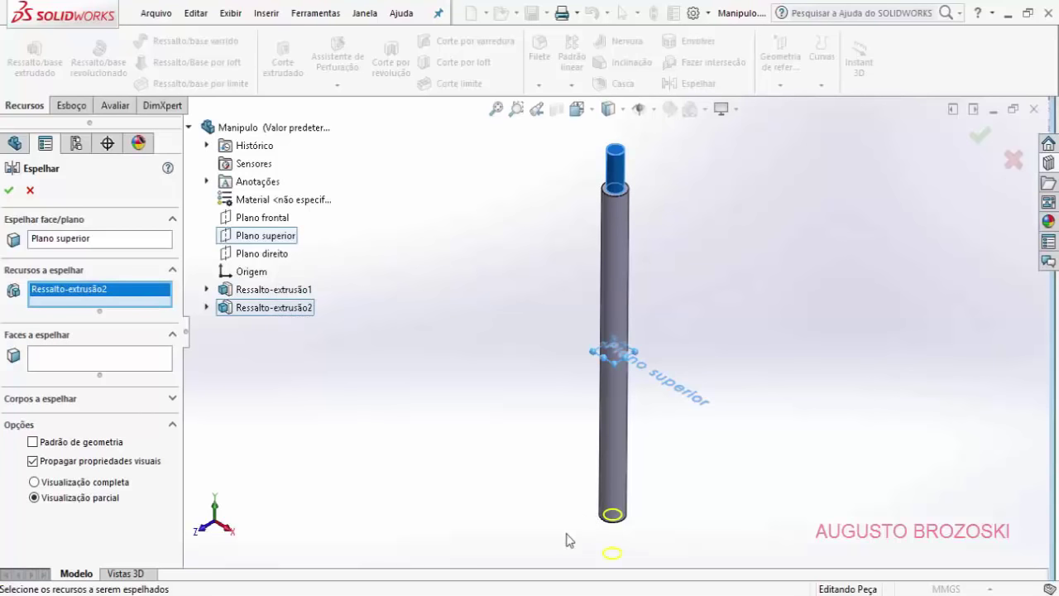
left_click(9, 192)
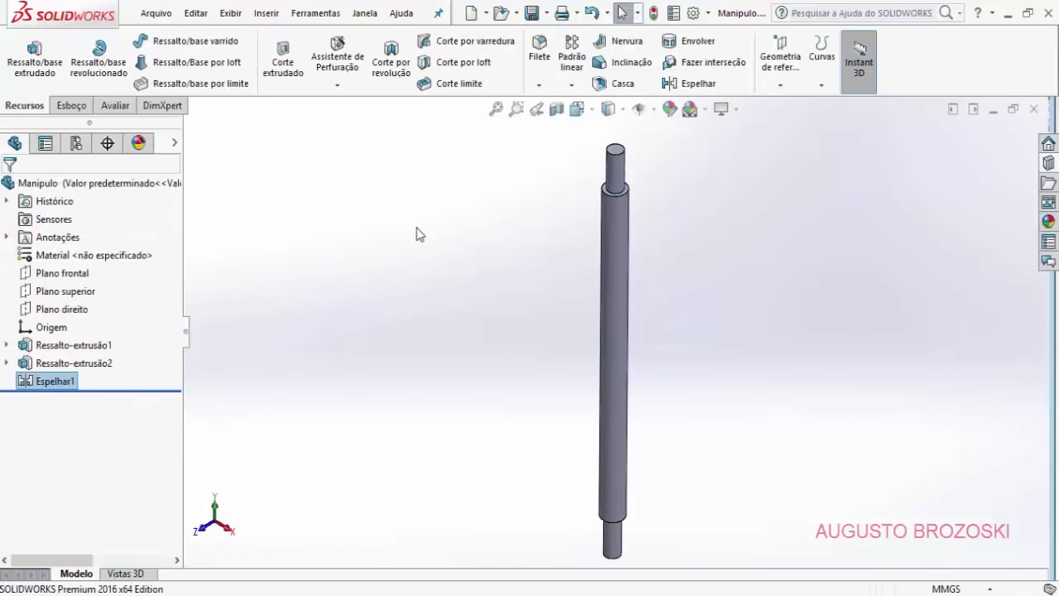
Step: Assign AISI 304 from the Aço steel category as the Manipulo part's material
right_click(125, 261)
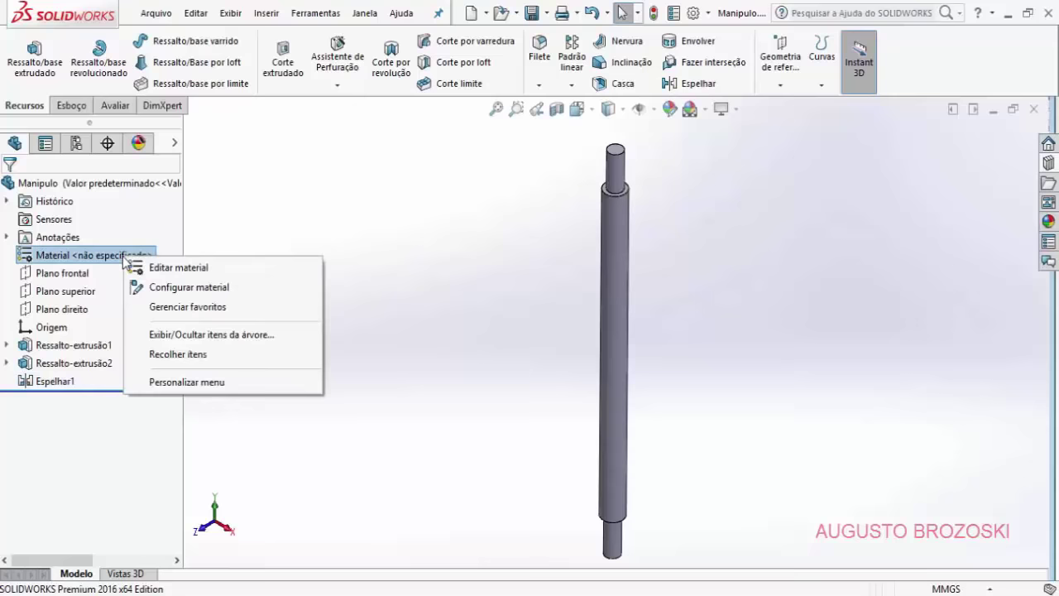
left_click(198, 273)
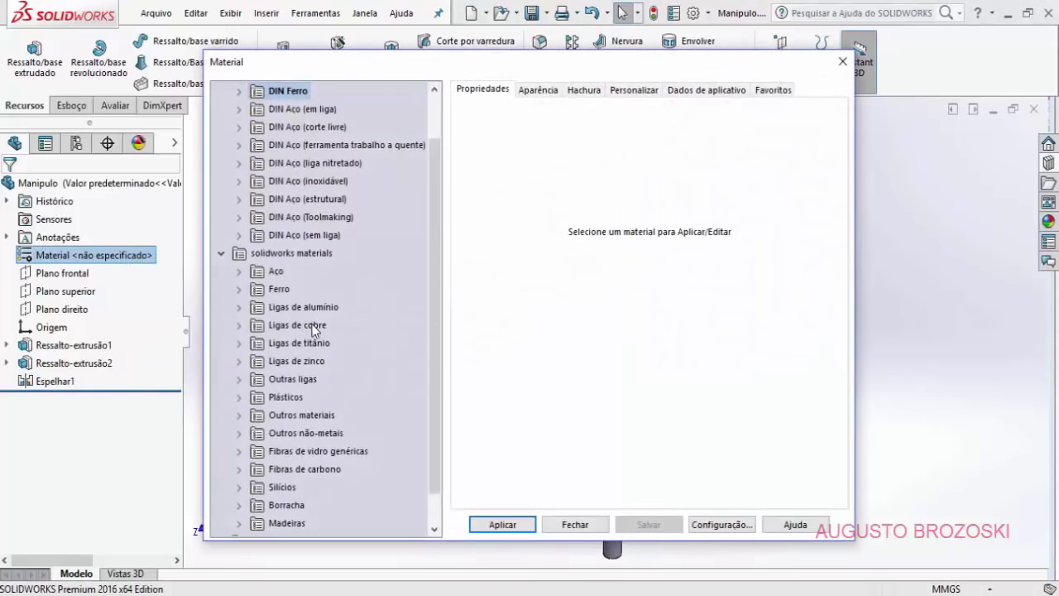
left_click(240, 272)
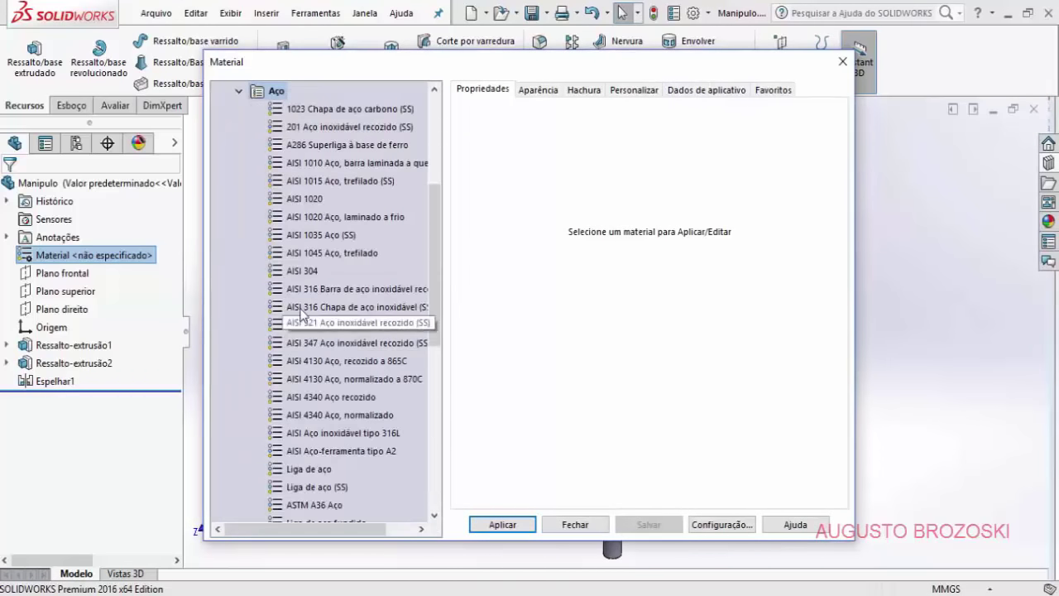
left_click(294, 273)
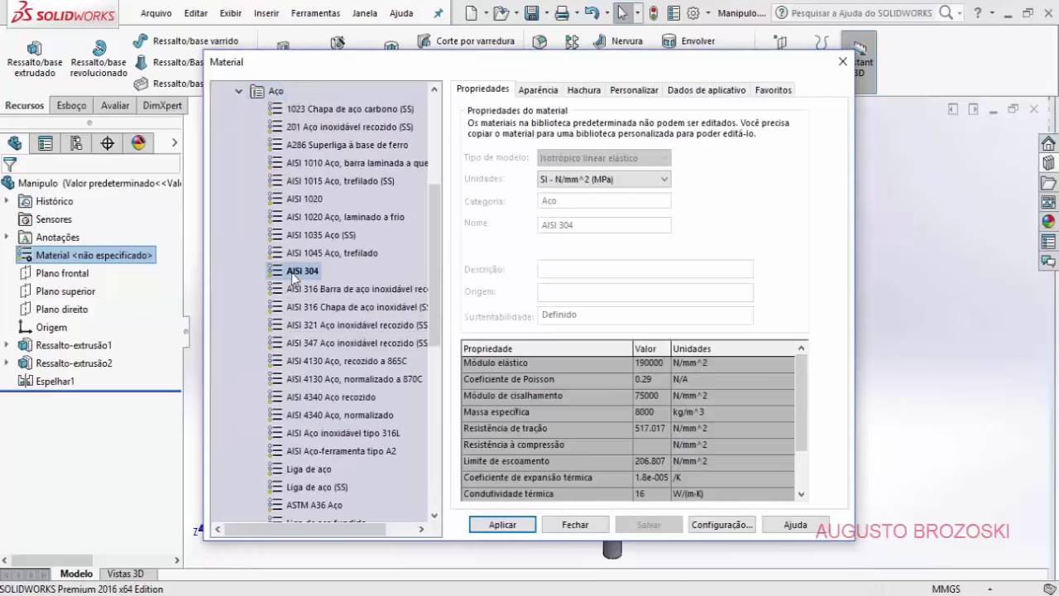
left_click(505, 526)
left_click(574, 527)
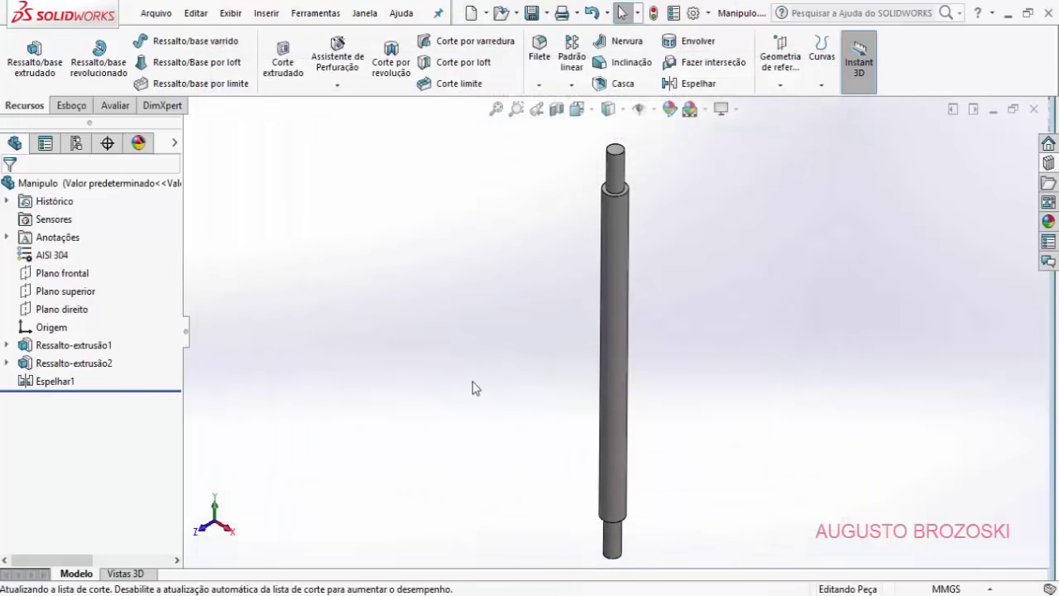
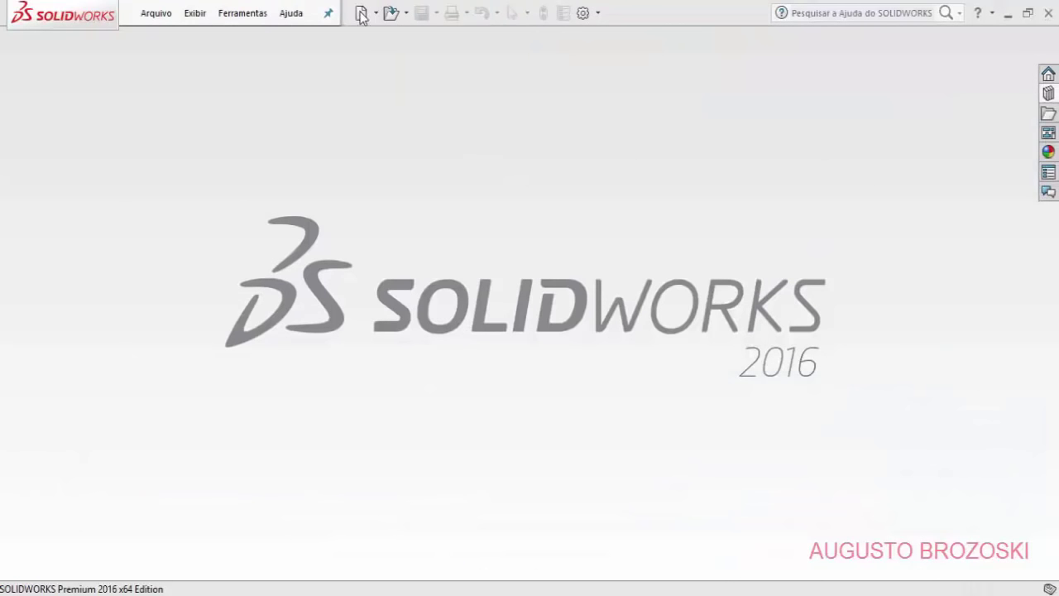
Step: Create a new Montagem (Assembly) document from the Novo documento dialog
left_click(362, 14)
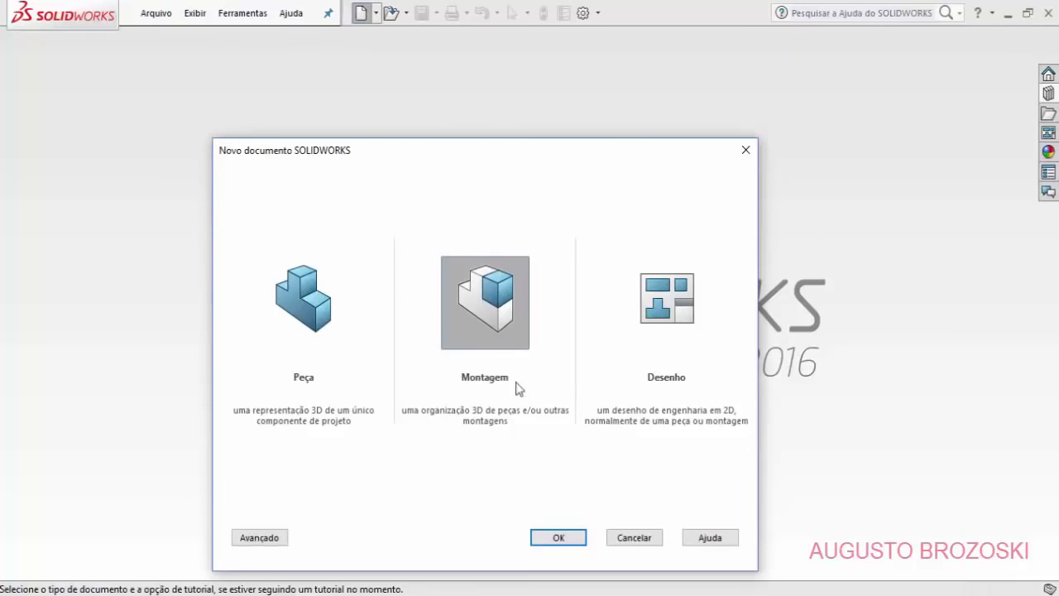
left_click(553, 536)
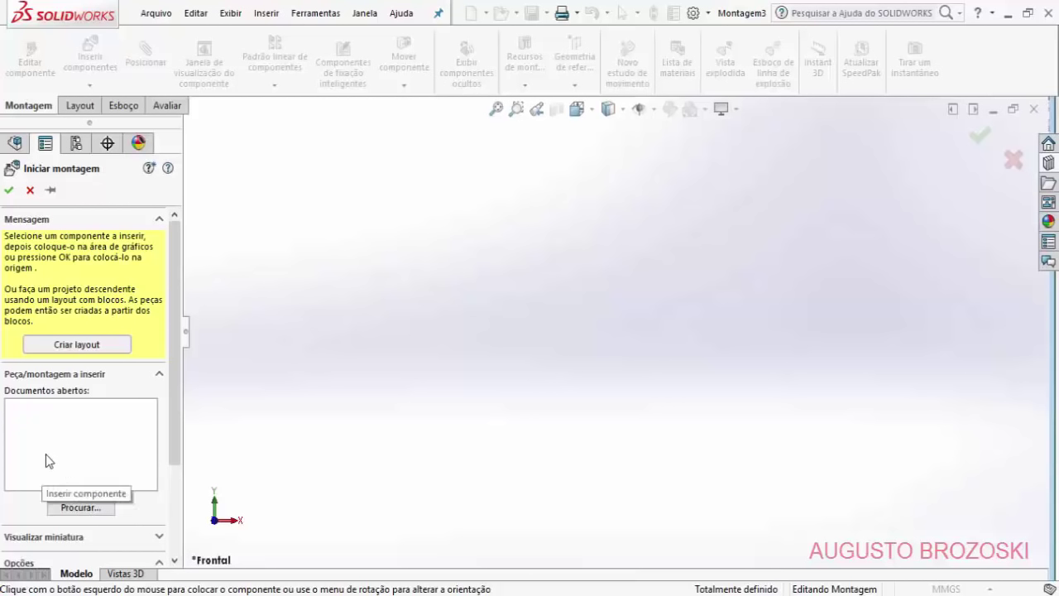
Step: Insert Base.SLDPRT and place it as the fixed first component Base<1>
left_click(81, 509)
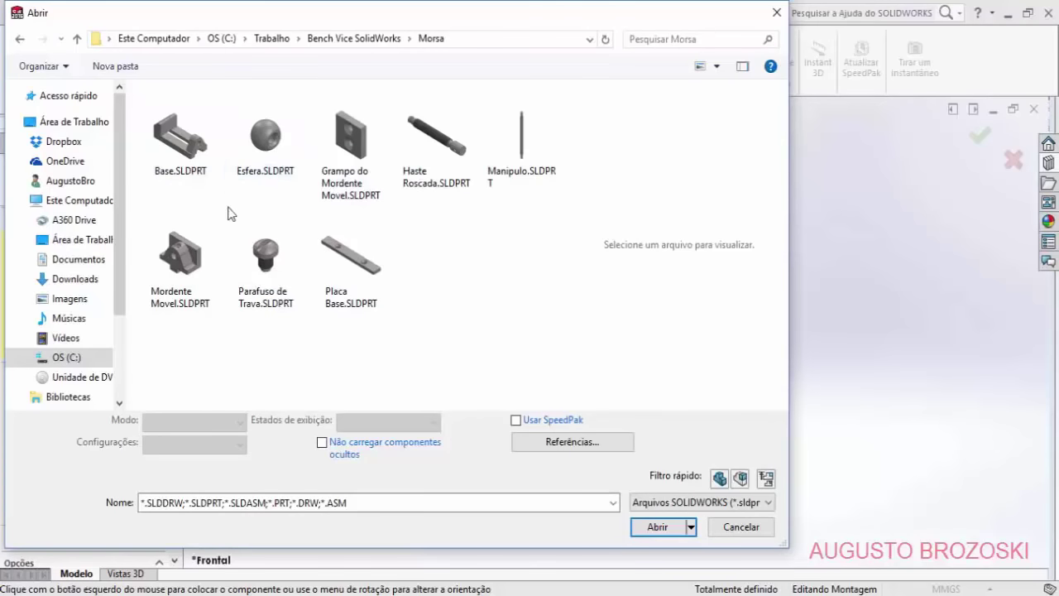
left_click(180, 156)
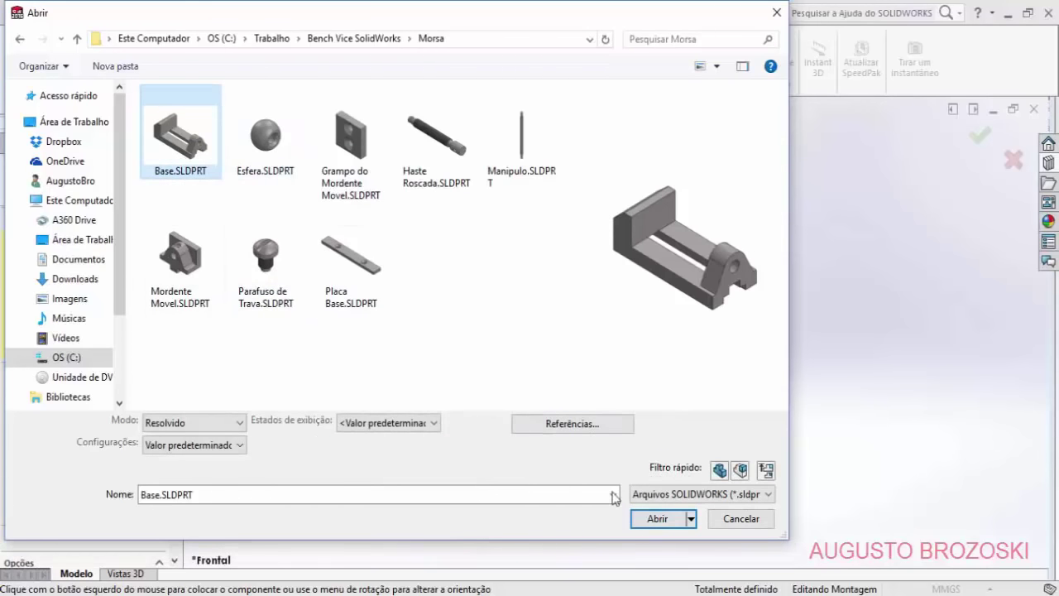
left_click(655, 518)
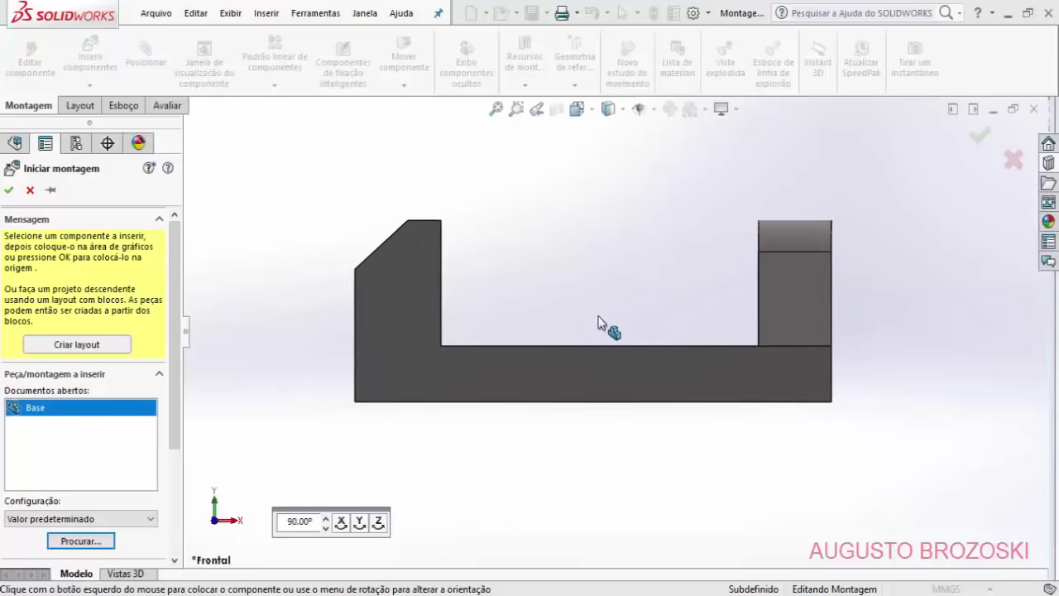
left_click(608, 329)
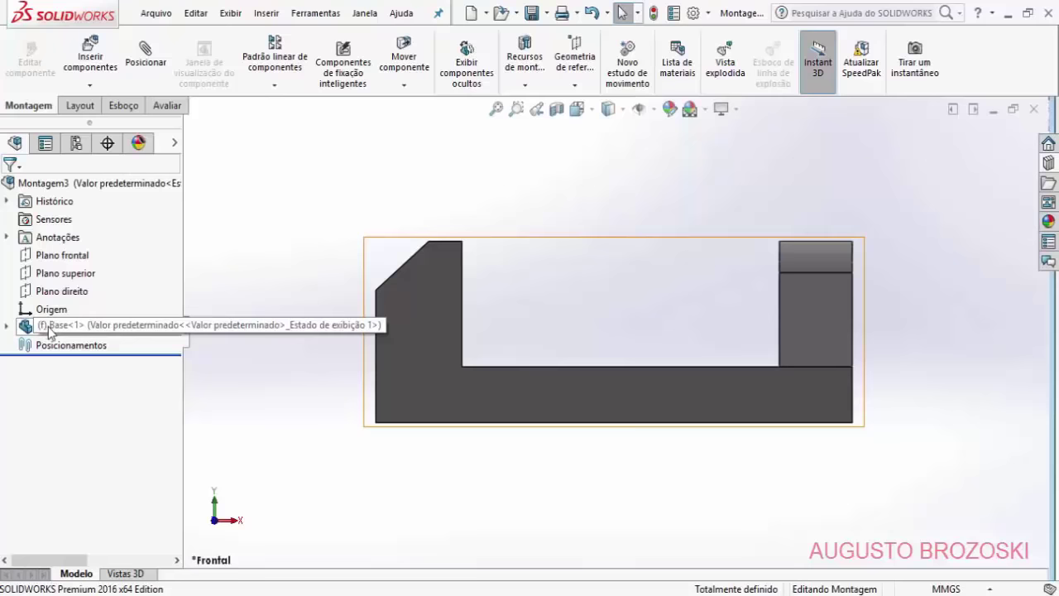
Step: Switch to Isometric view and try dragging the base's front face to confirm it is fixed
left_click(586, 112)
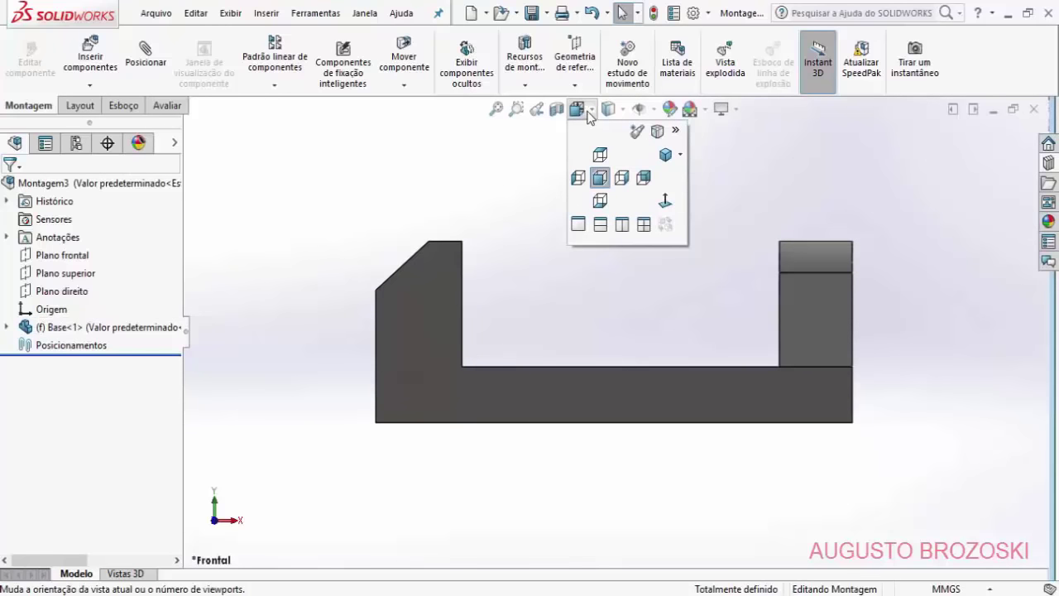
left_click(667, 156)
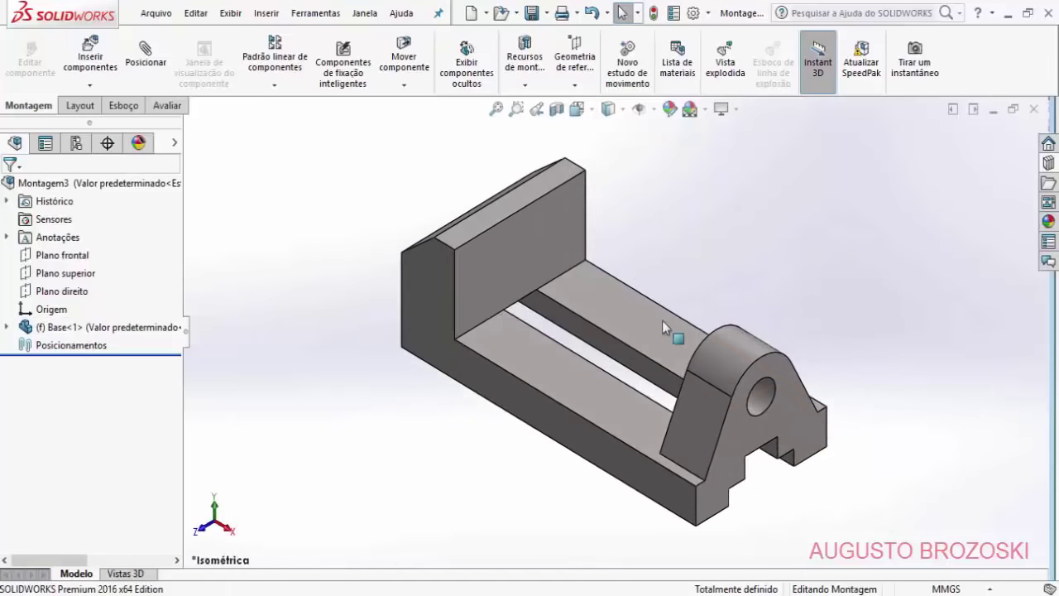
left_click(531, 233)
left_click_drag(532, 232, 468, 273)
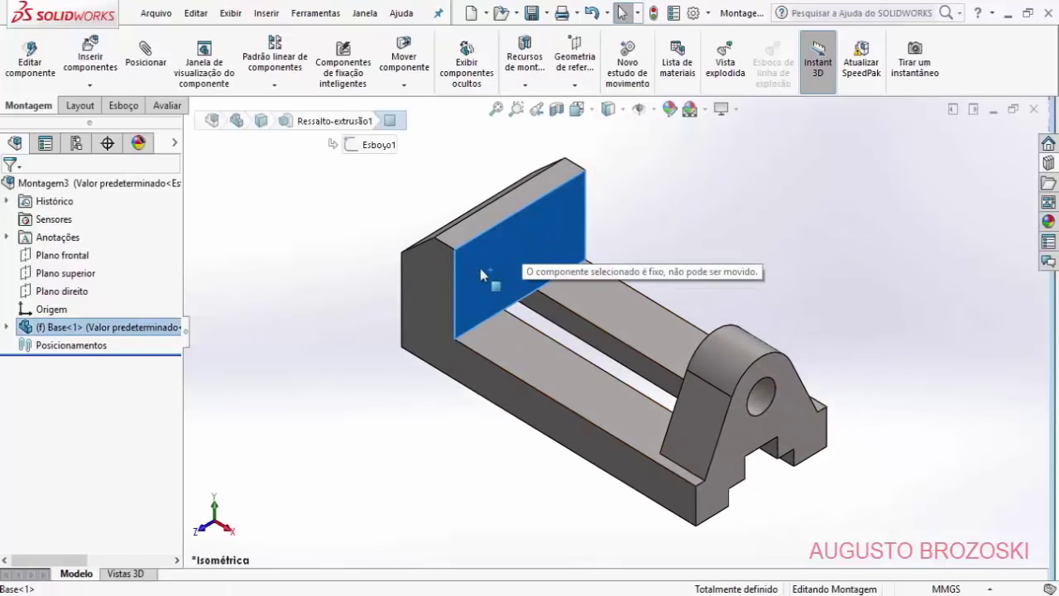
left_click(361, 374)
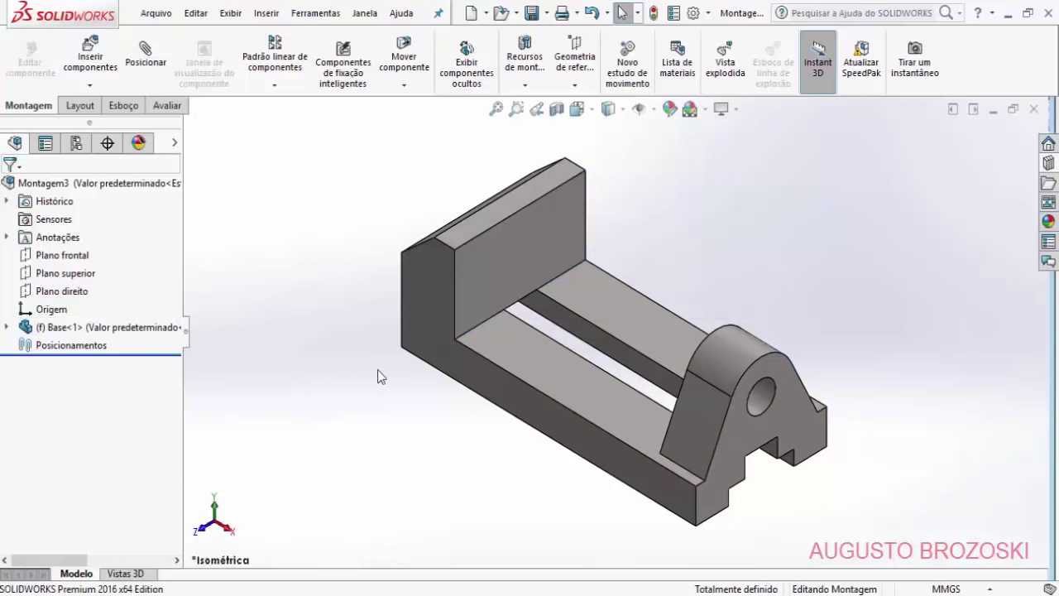
left_click_drag(473, 284, 467, 291)
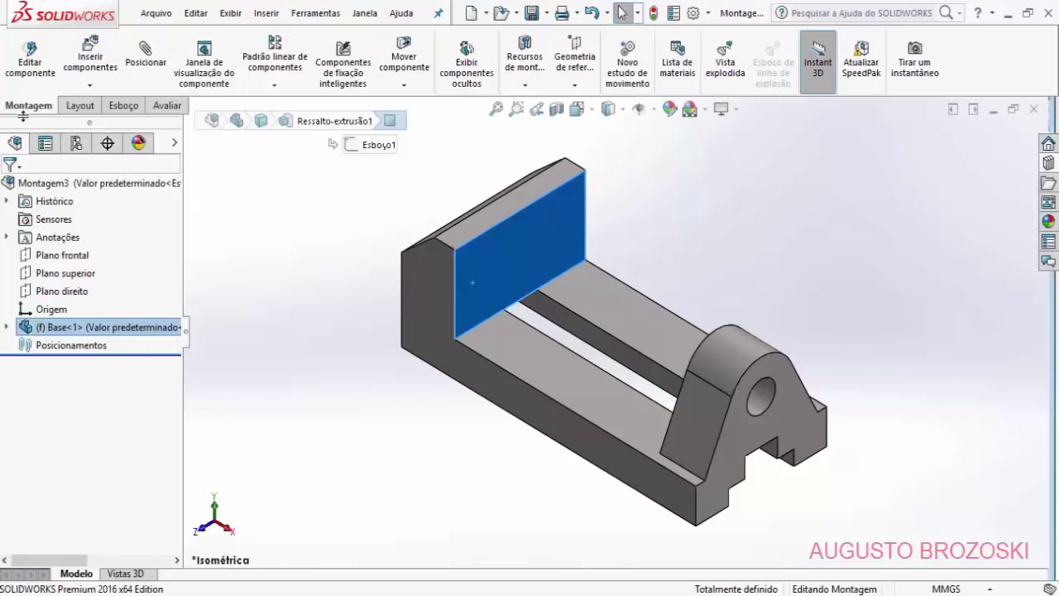
Step: Insert and place Esfera, Grampo do Mordente Movel, Haste Roscada and Manipulo around the base
left_click(92, 60)
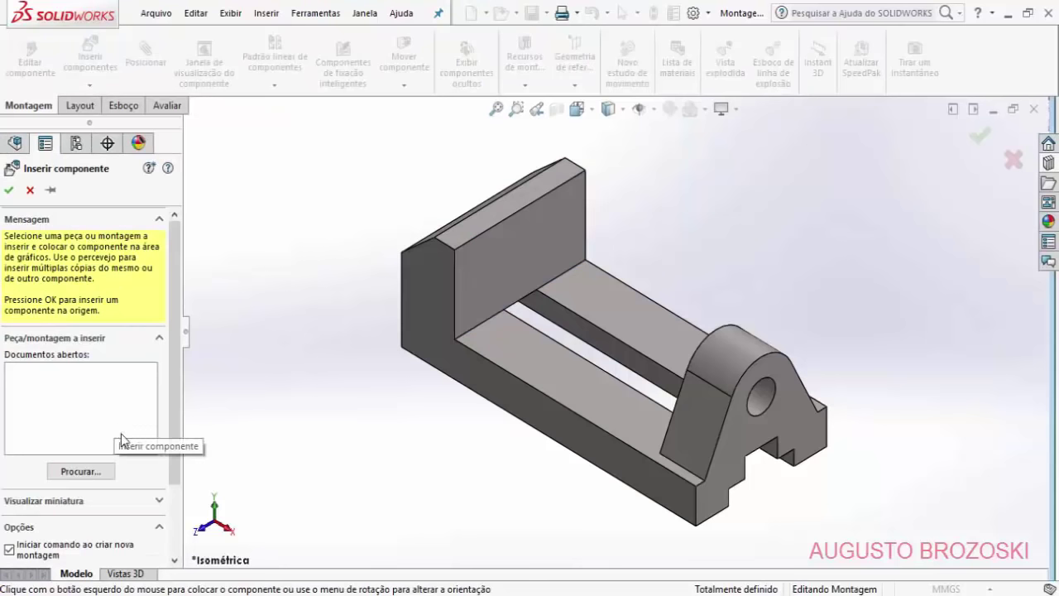
left_click(92, 480)
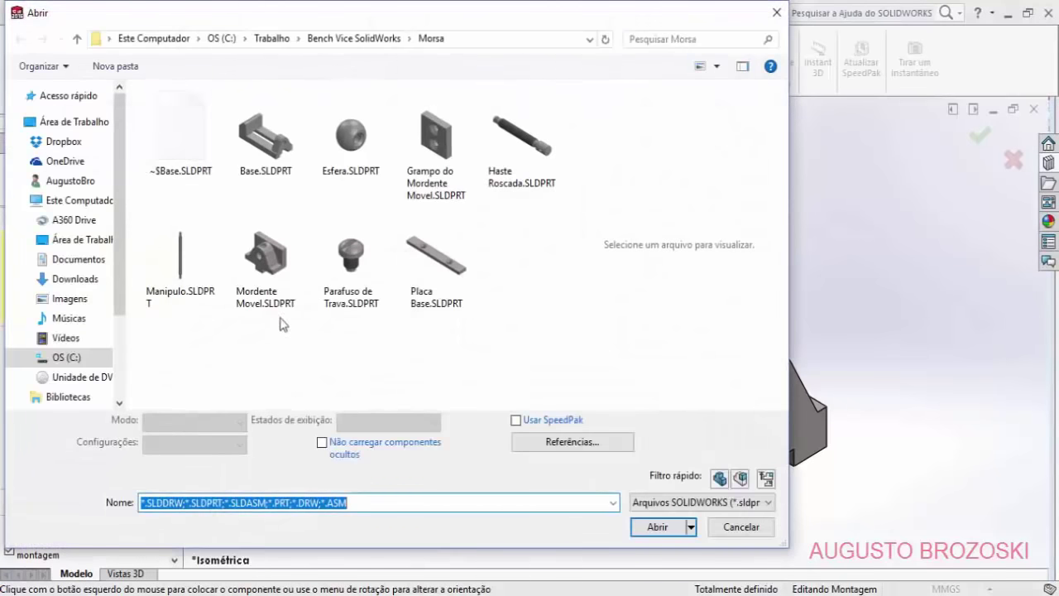
left_click(350, 142)
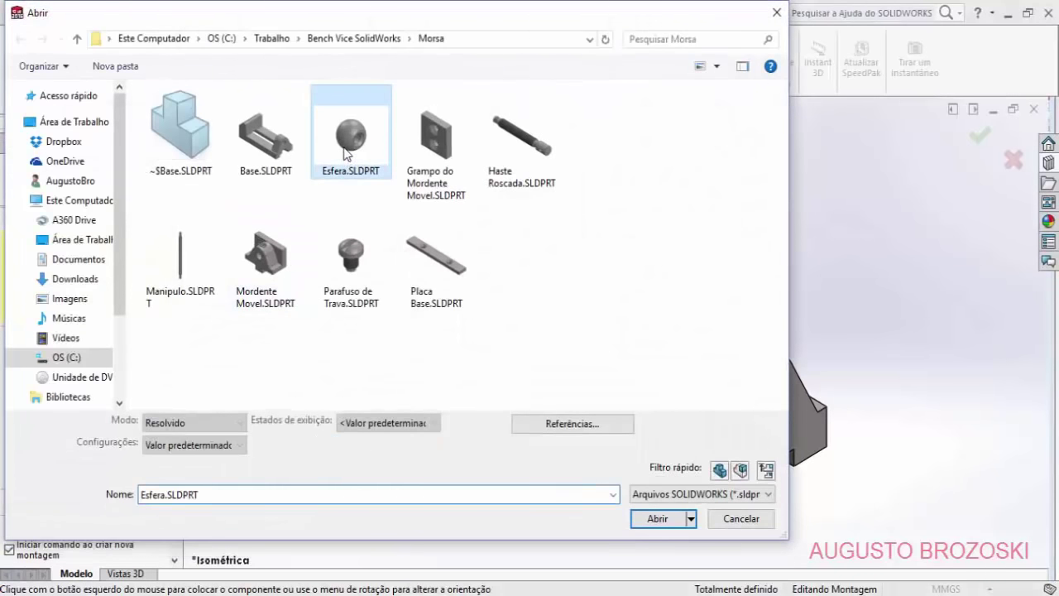
left_click(429, 291, "shift")
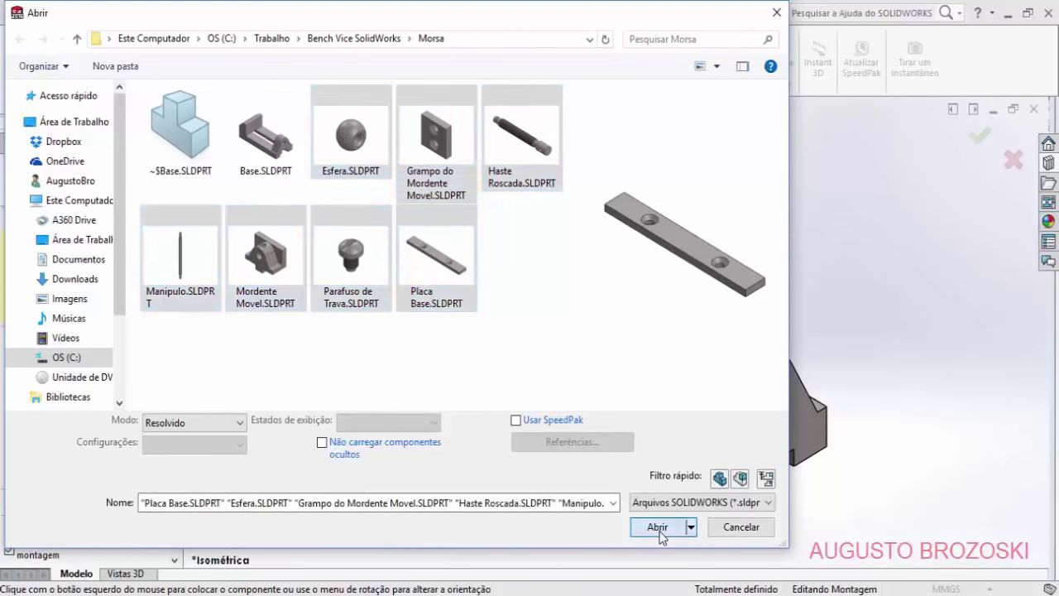
left_click(658, 527)
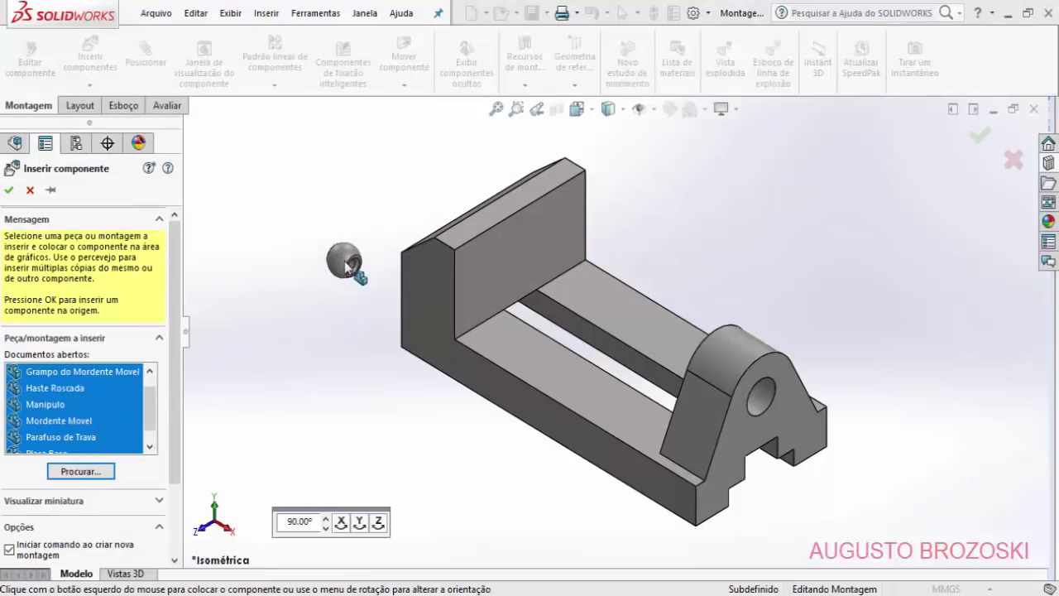
left_click(321, 267)
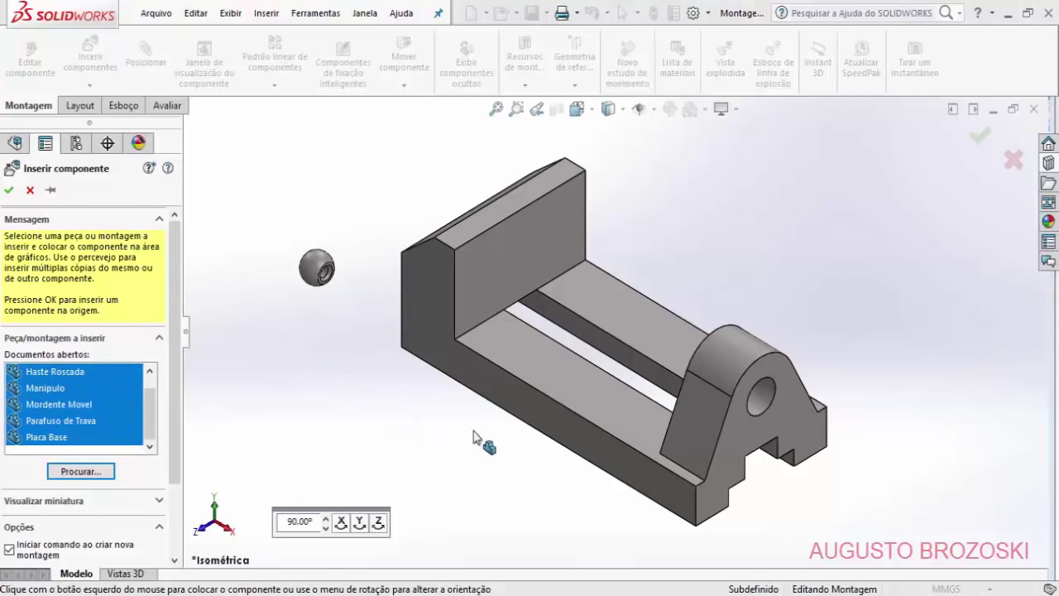
left_click(720, 223)
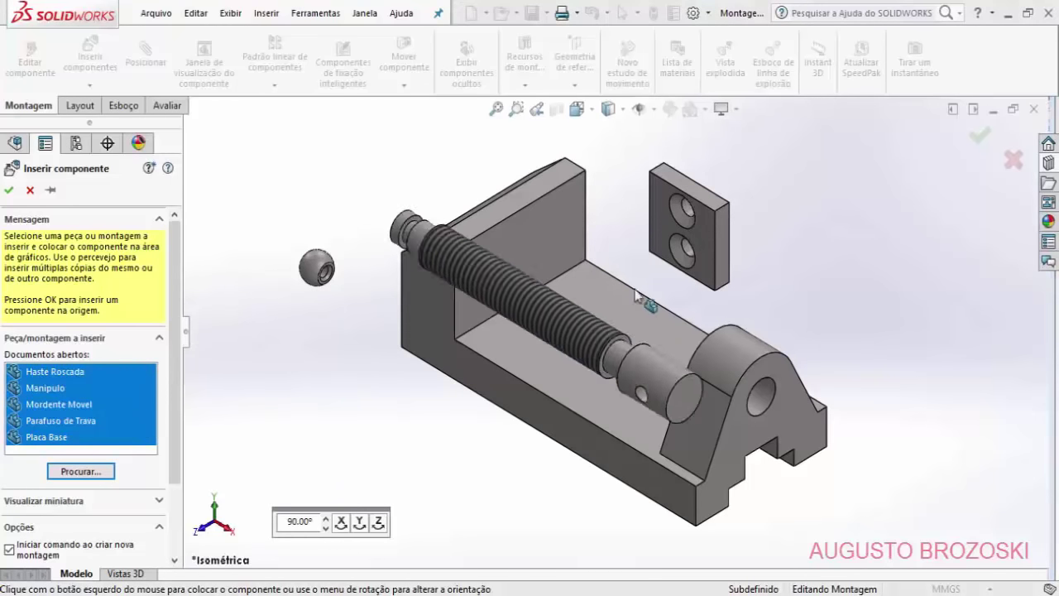
left_click(846, 307)
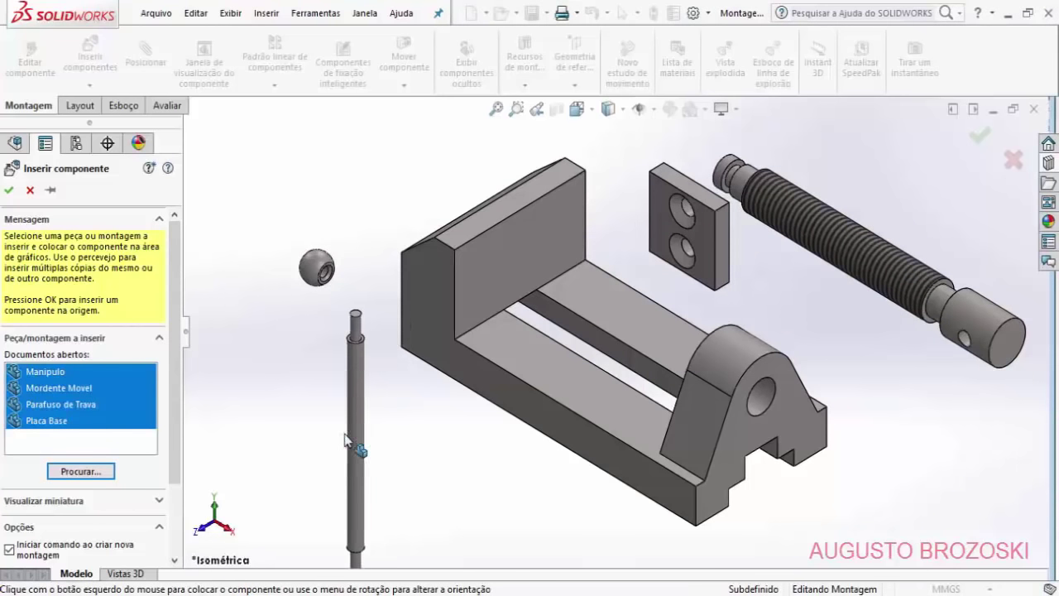
left_click(311, 373)
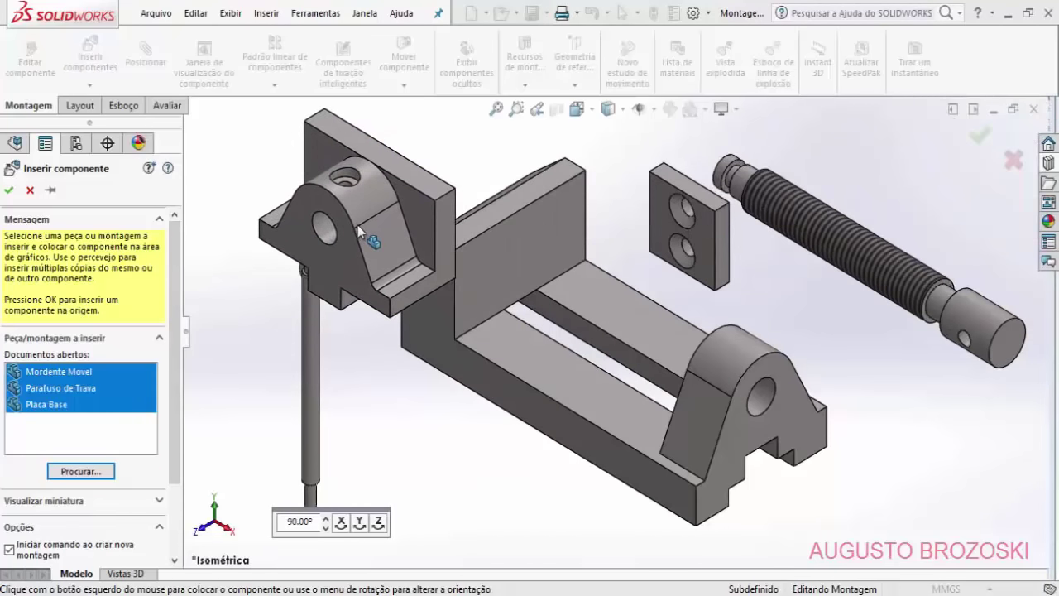
key("Escape")
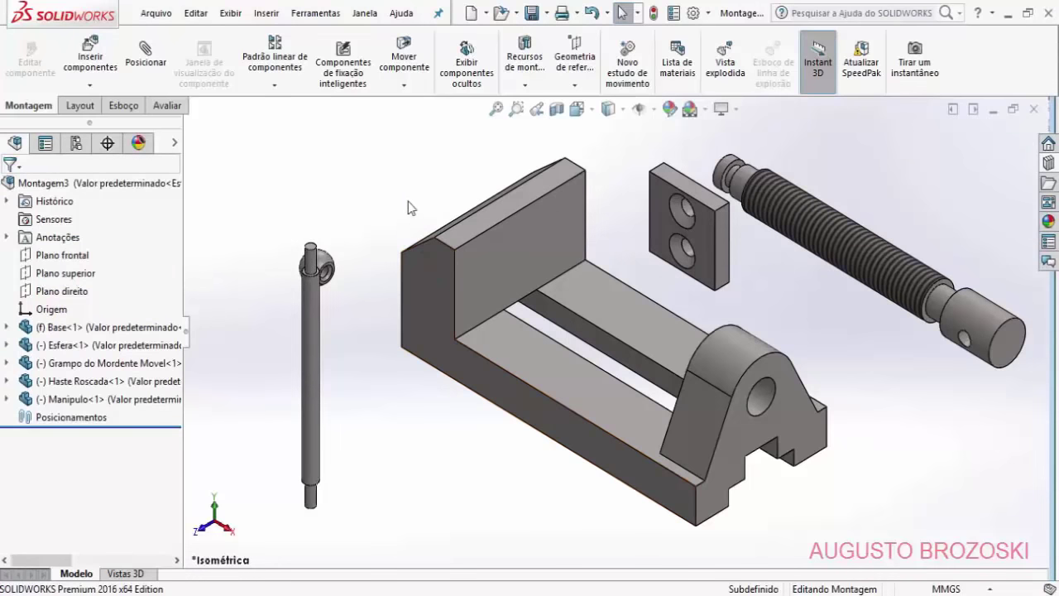
Step: Undo the insertions, then reinsert Base.SLDPRT in Isometric view as the fixed Base<4>
left_click(593, 13)
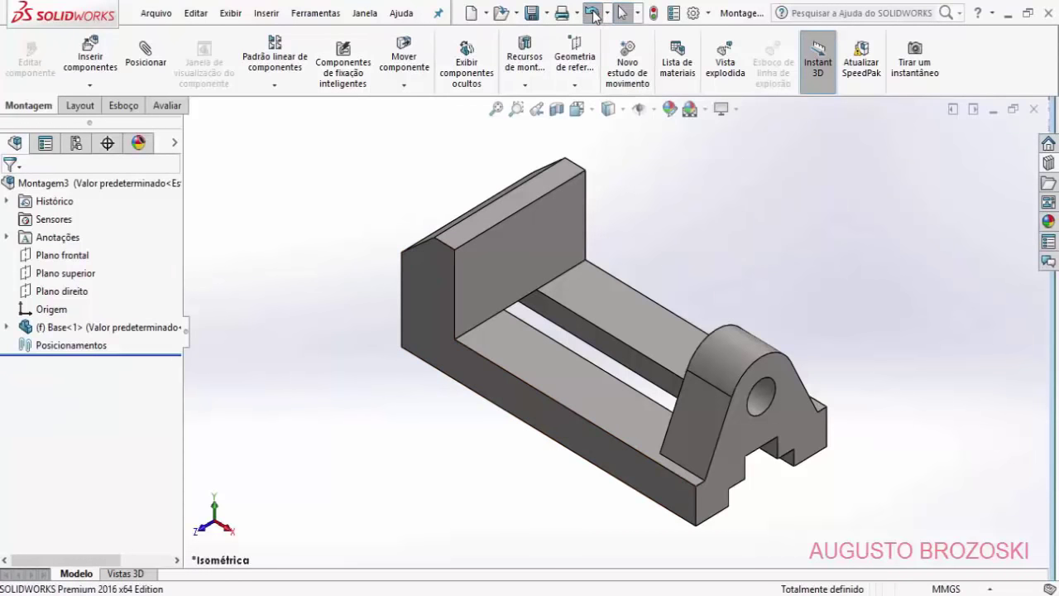
left_click(592, 14)
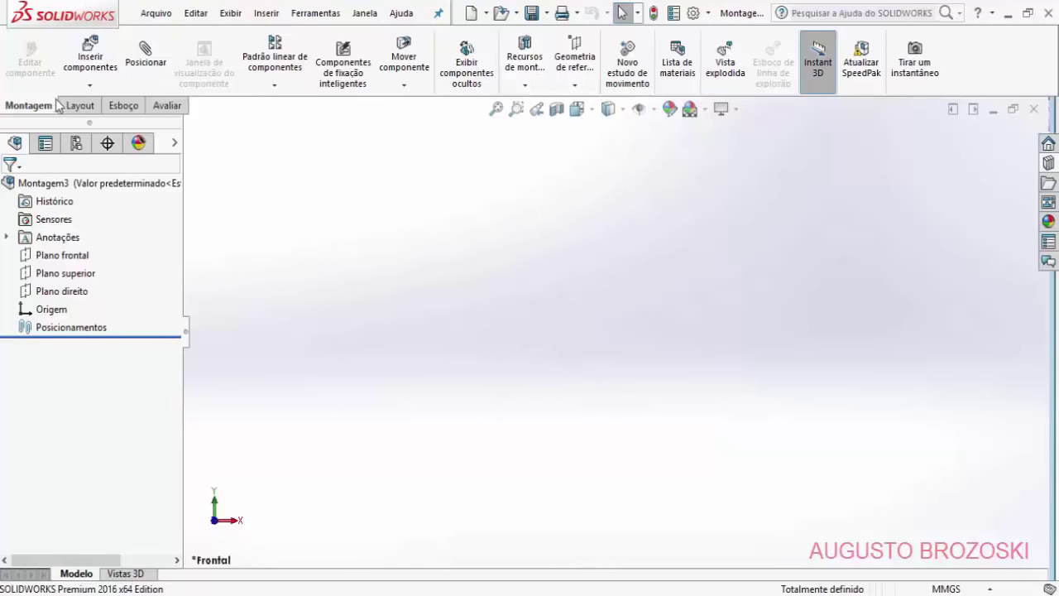
left_click(93, 56)
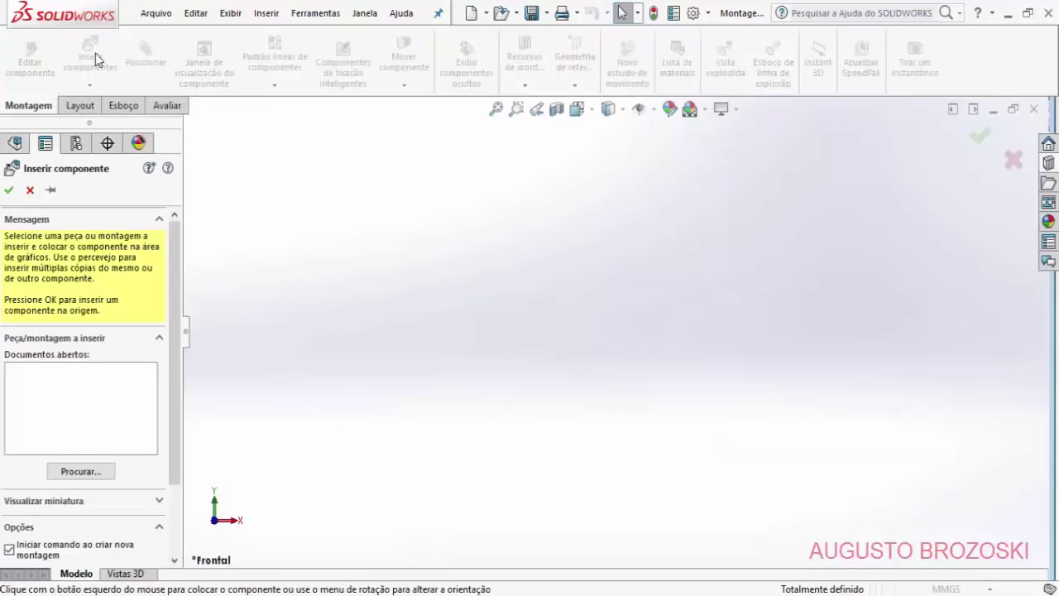
left_click(86, 479)
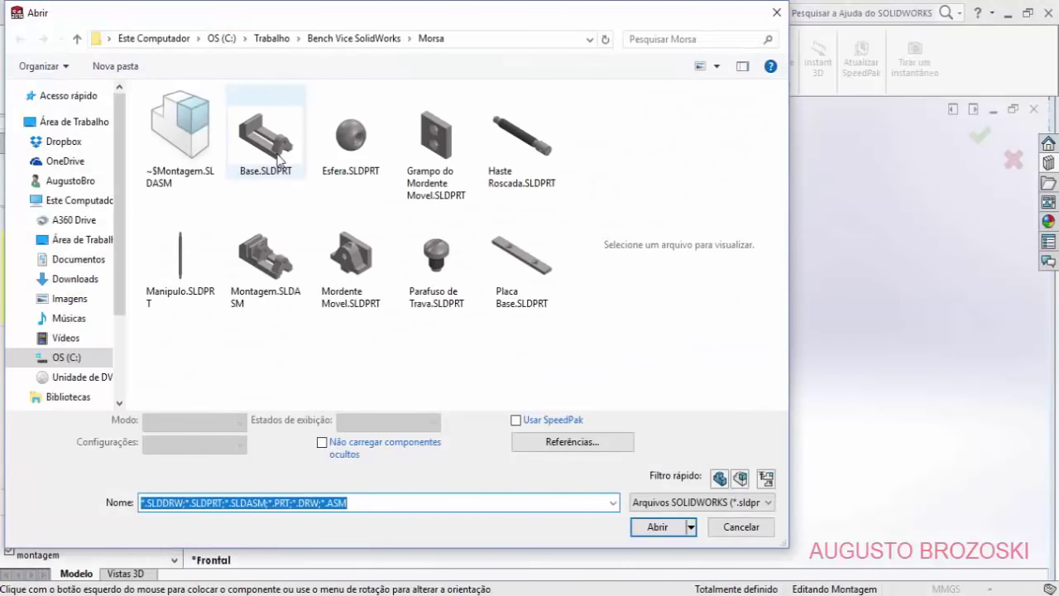
left_click(280, 157)
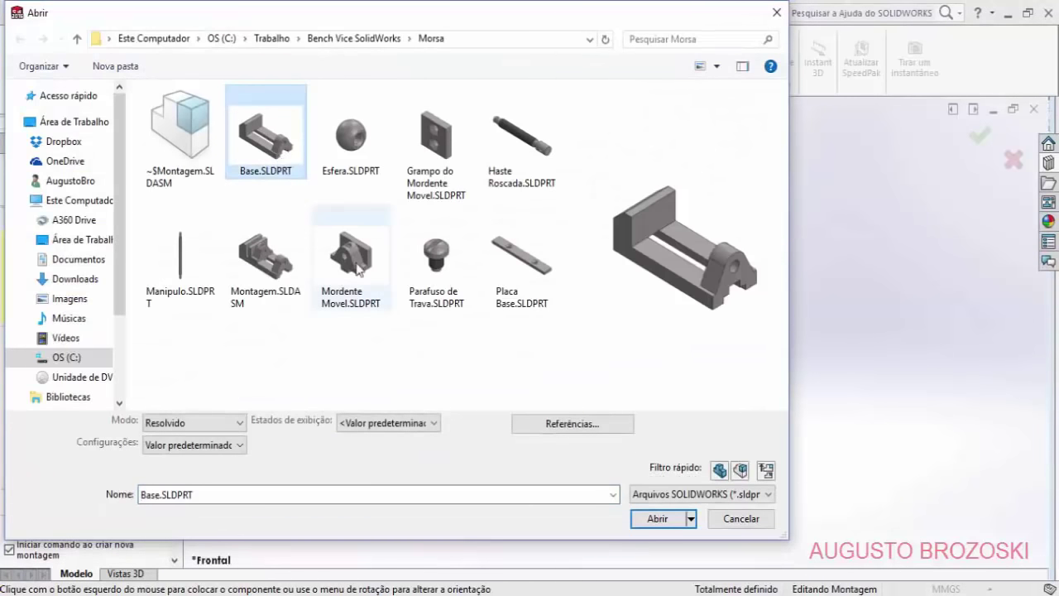
left_click(660, 519)
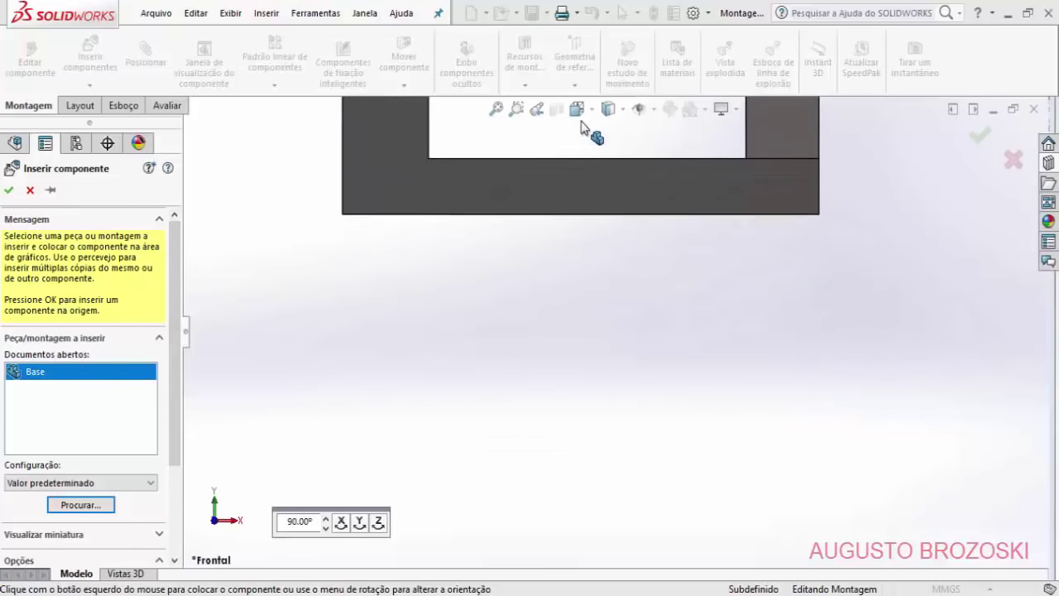
left_click(584, 112)
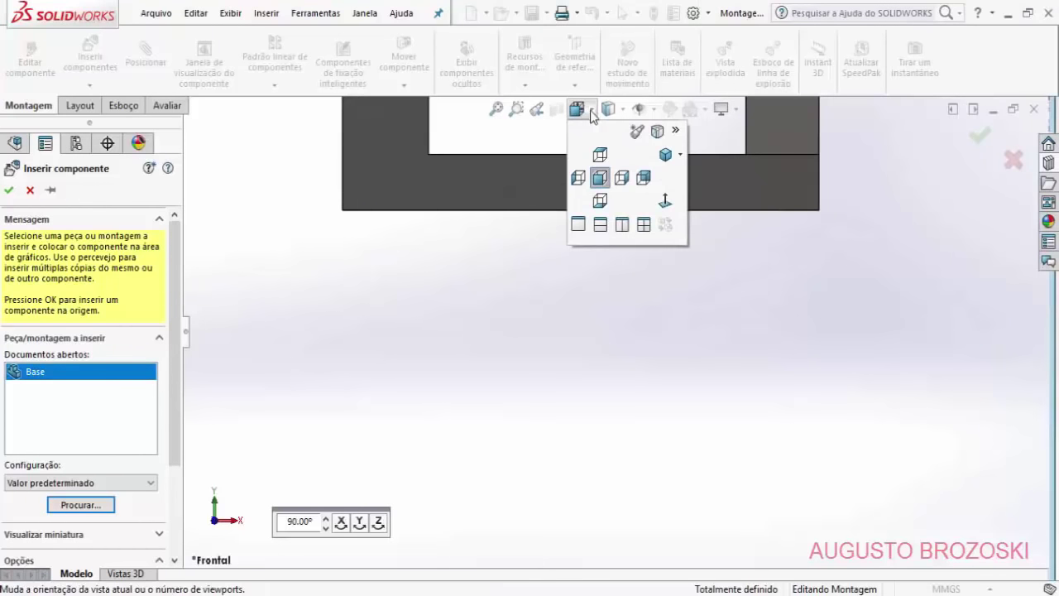
left_click(666, 155)
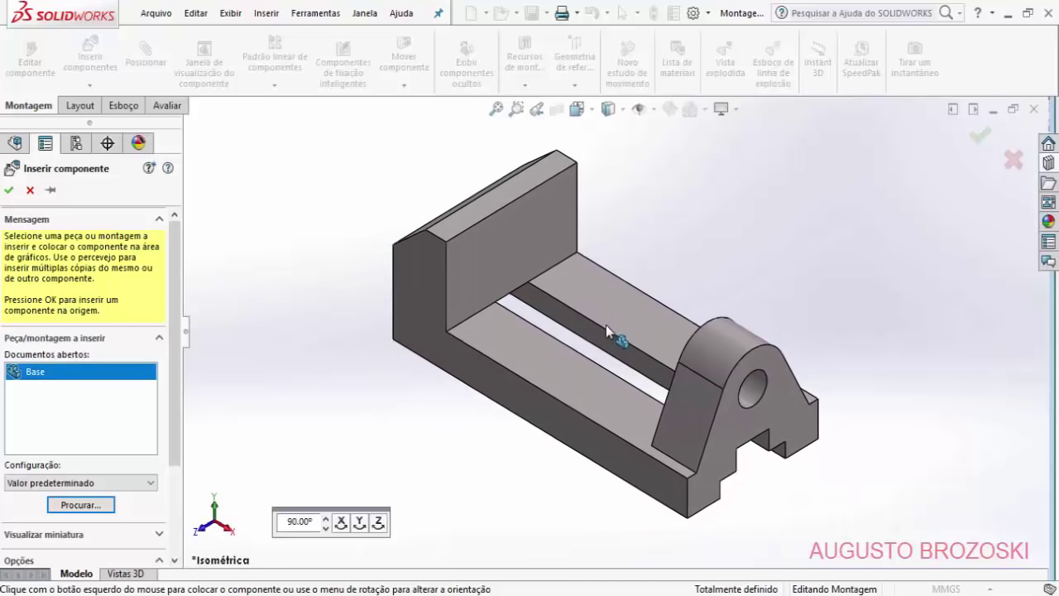
left_click(401, 408)
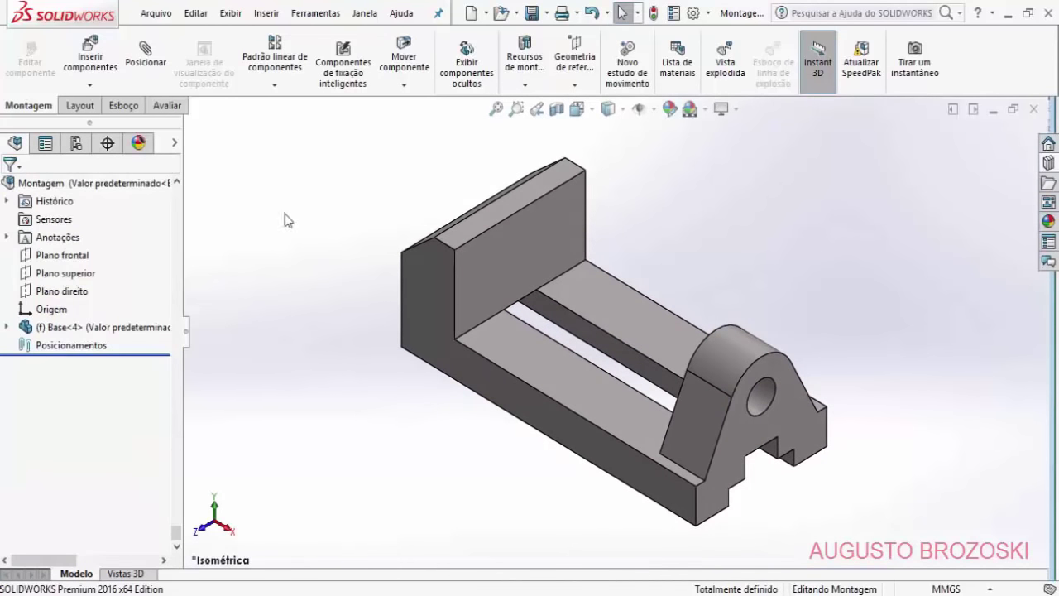
right_click(76, 330)
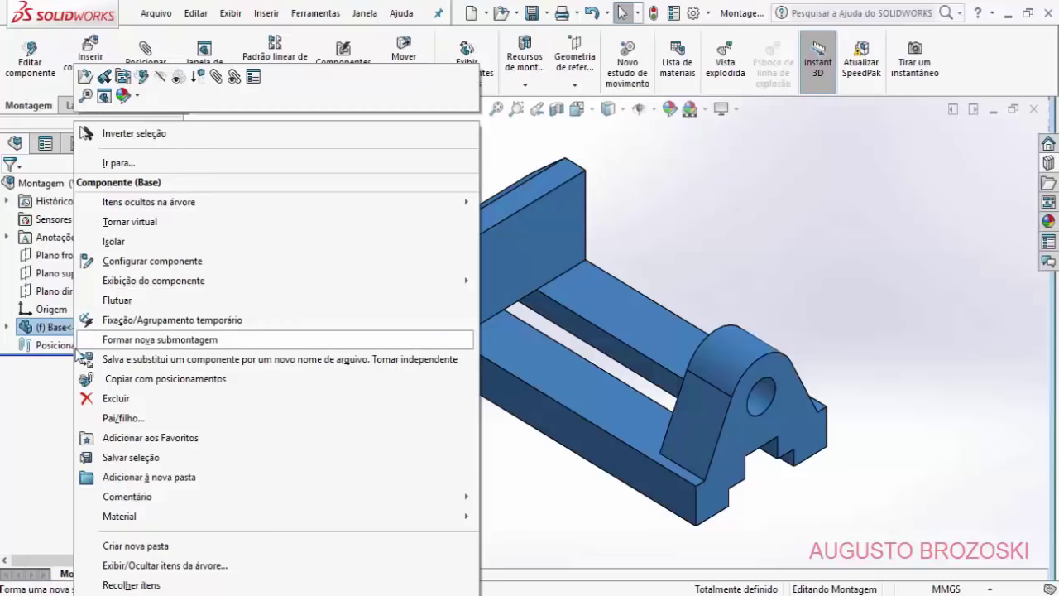
left_click(52, 392)
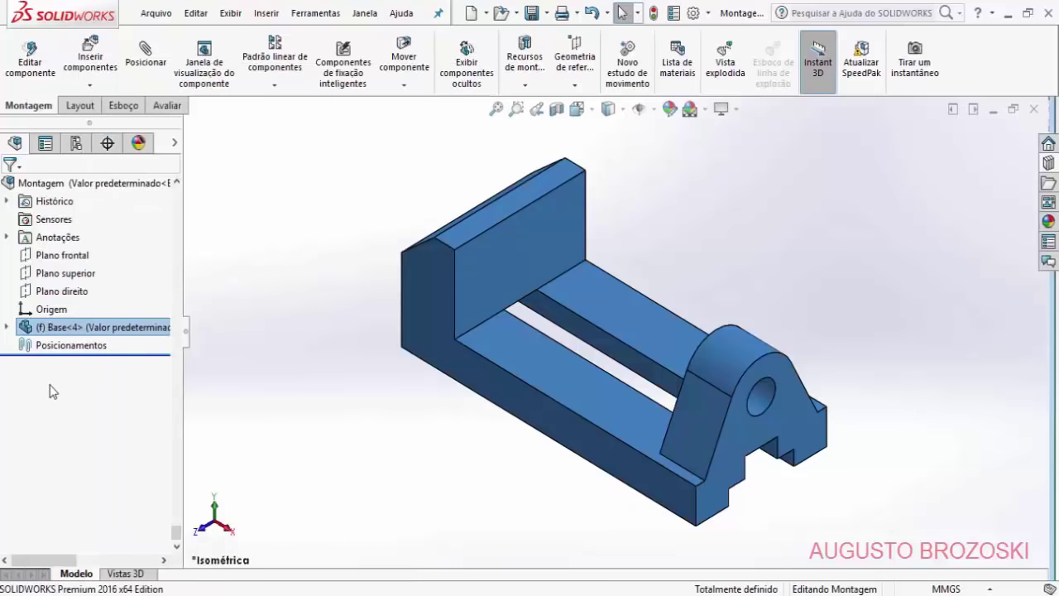
left_click(310, 357)
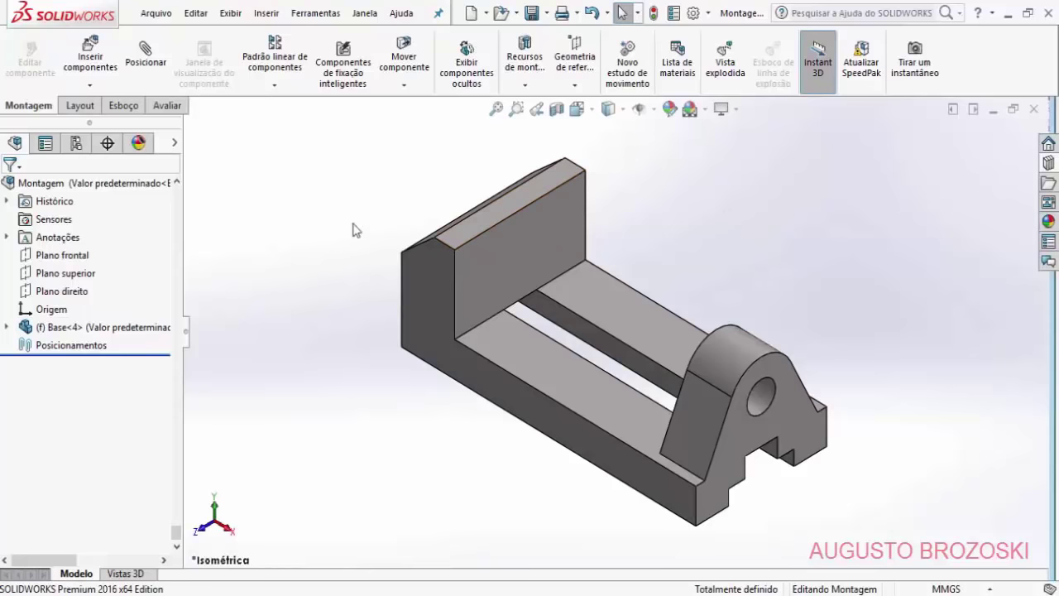
Step: Insert Mordente Movel.SLDPRT and place it to the left of the base
left_click(95, 66)
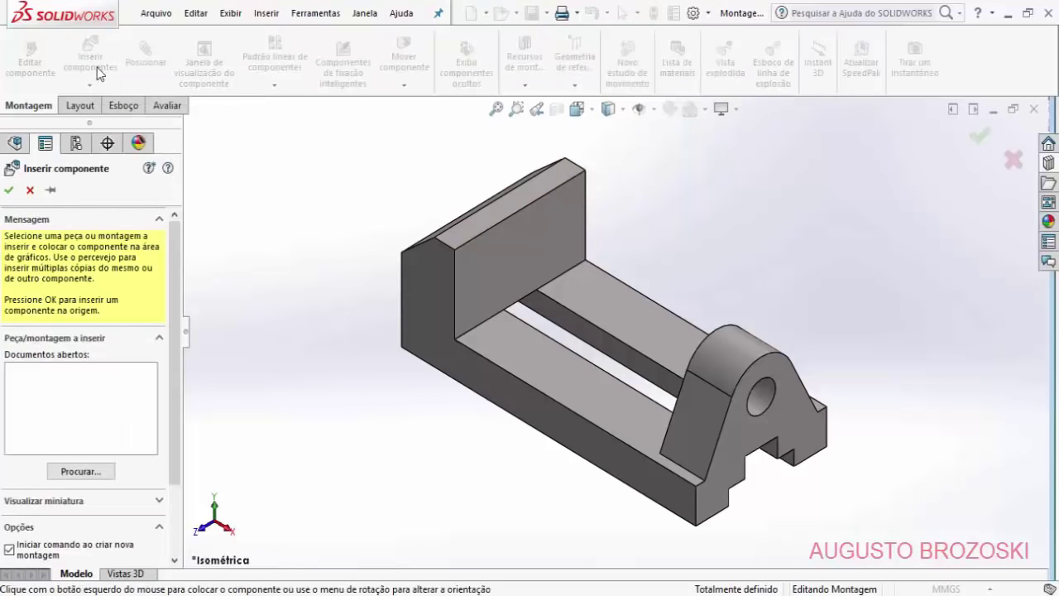
left_click(80, 470)
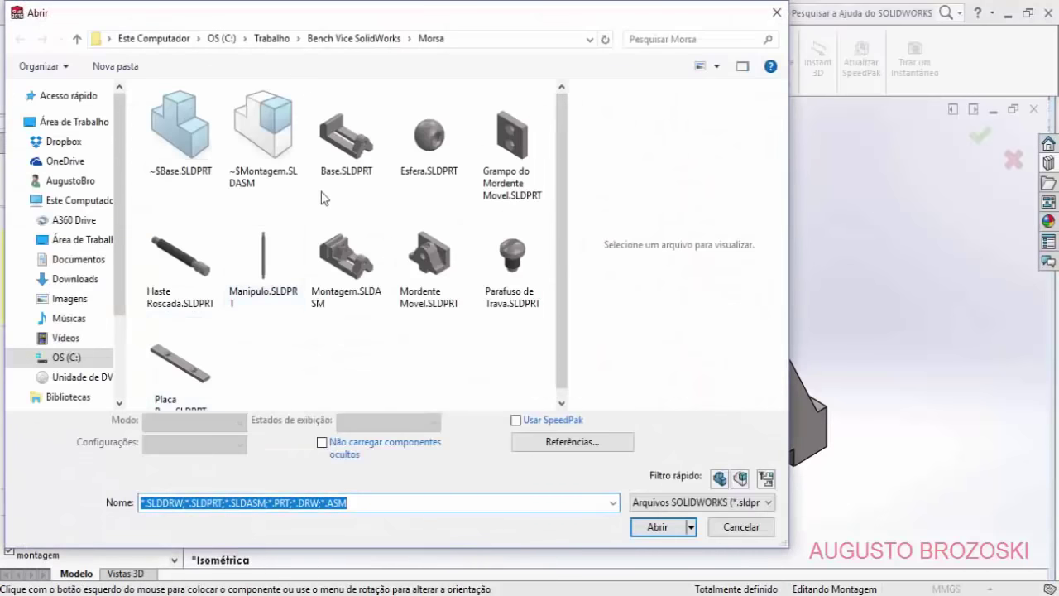
left_click(441, 269)
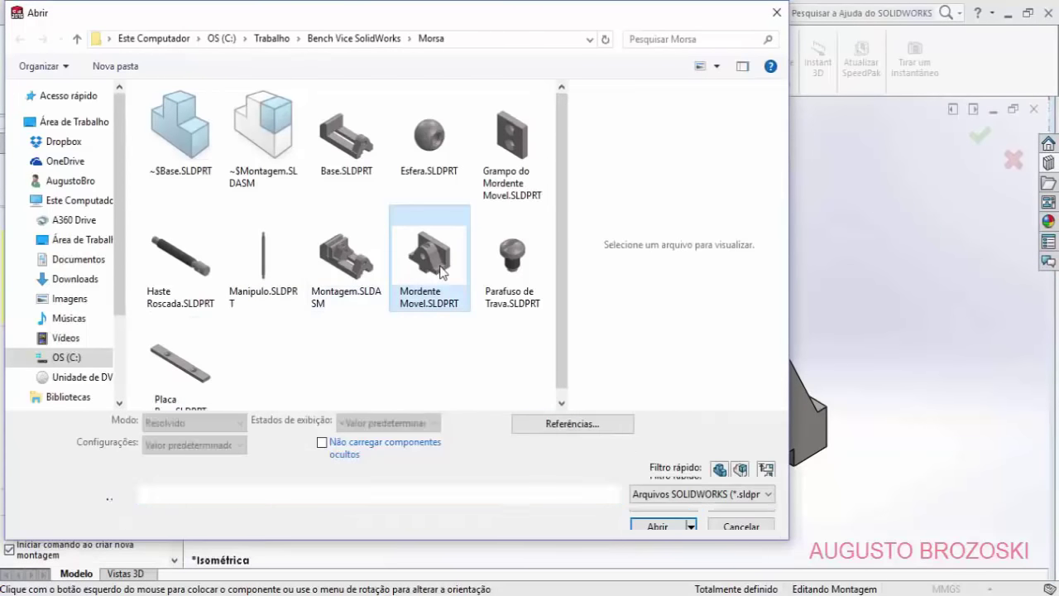
left_click(667, 522)
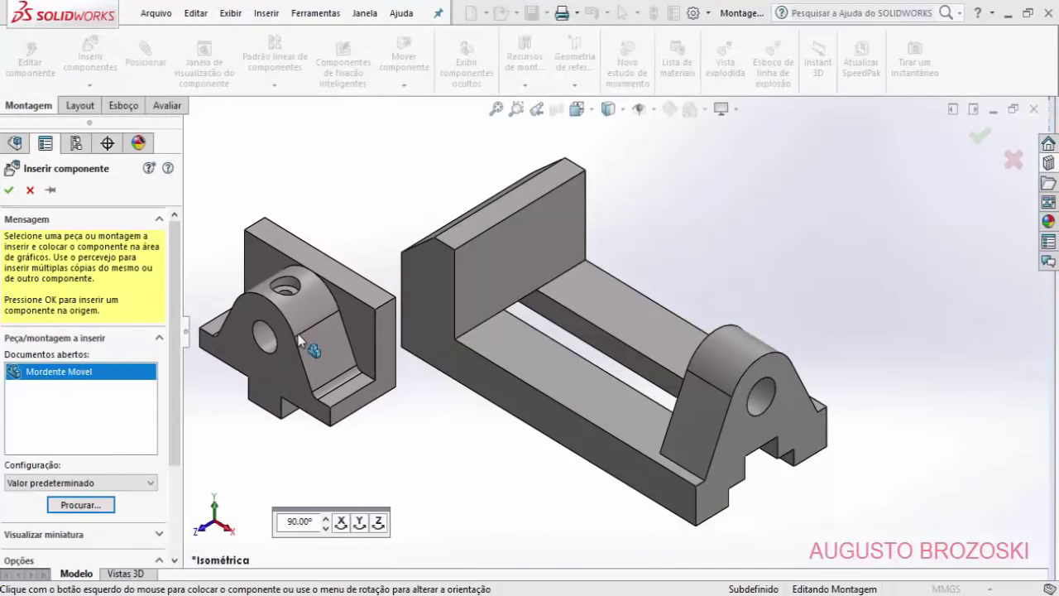
left_click(297, 334)
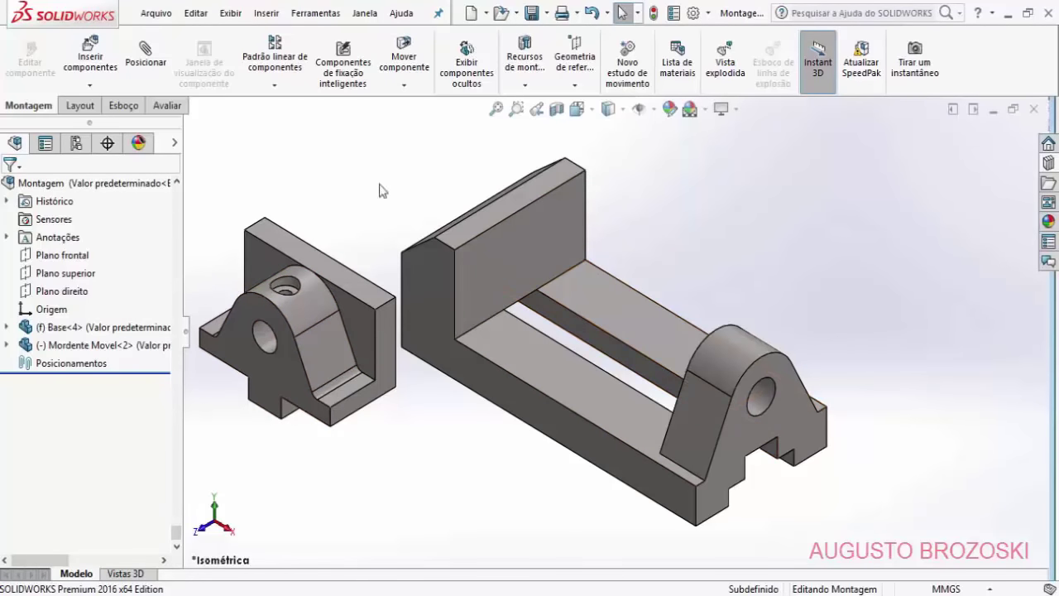
Step: Add a coincident mate between the moving jaw's lower step face and the base rail's top face
left_click(149, 63)
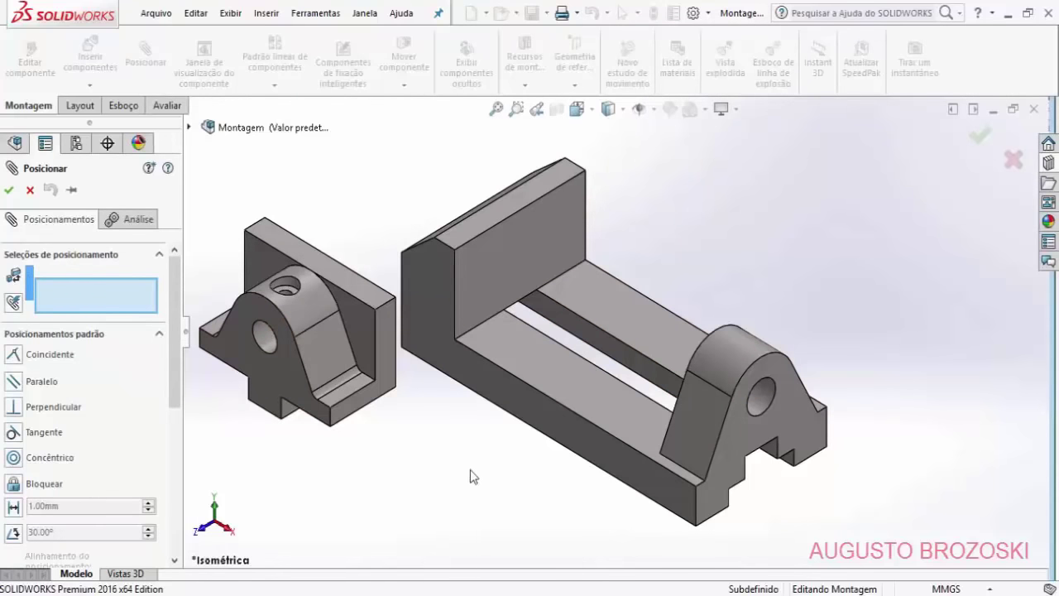
middle_click_drag(488, 478, 485, 303)
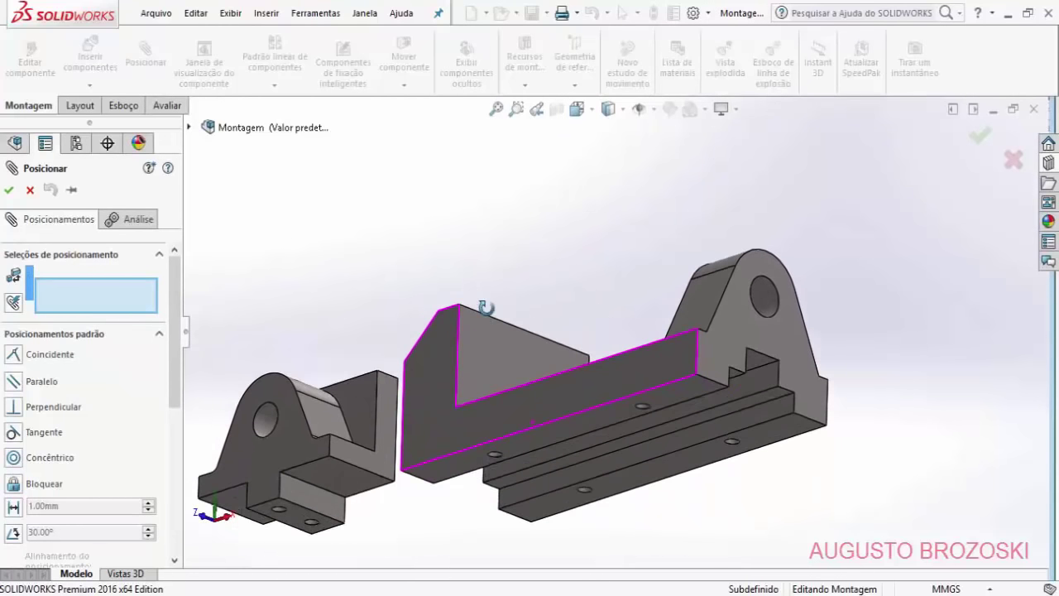
left_click(346, 480)
middle_click_drag(520, 241, 507, 399)
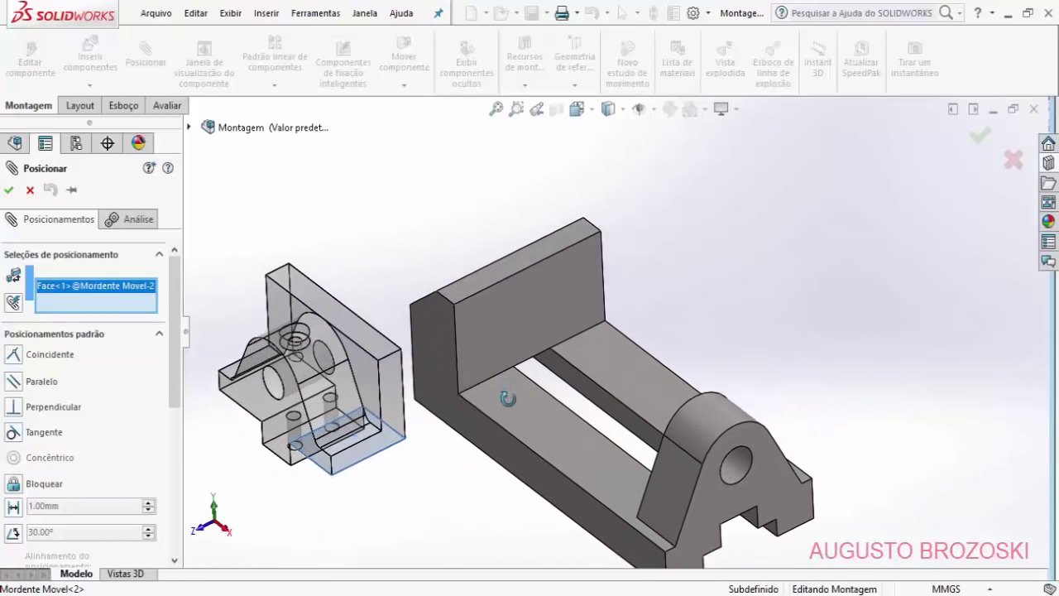
left_click(618, 365)
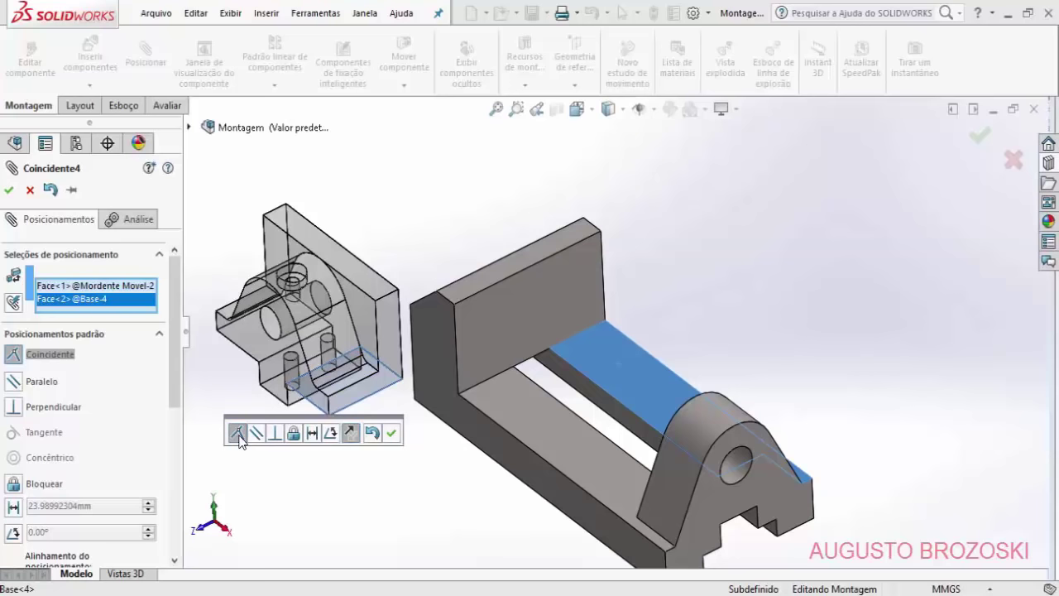
left_click(350, 434)
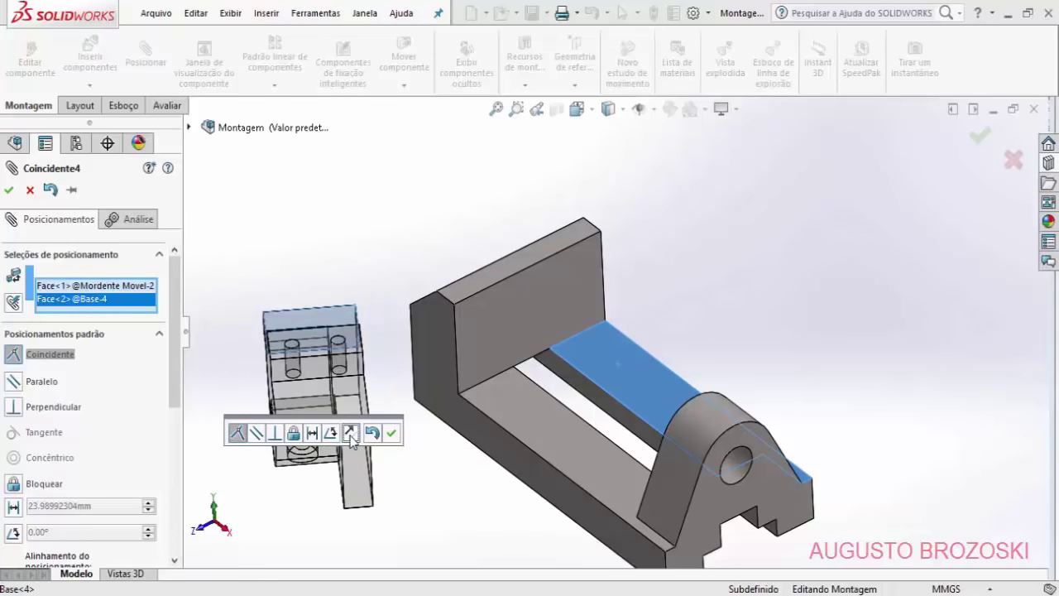
left_click(350, 434)
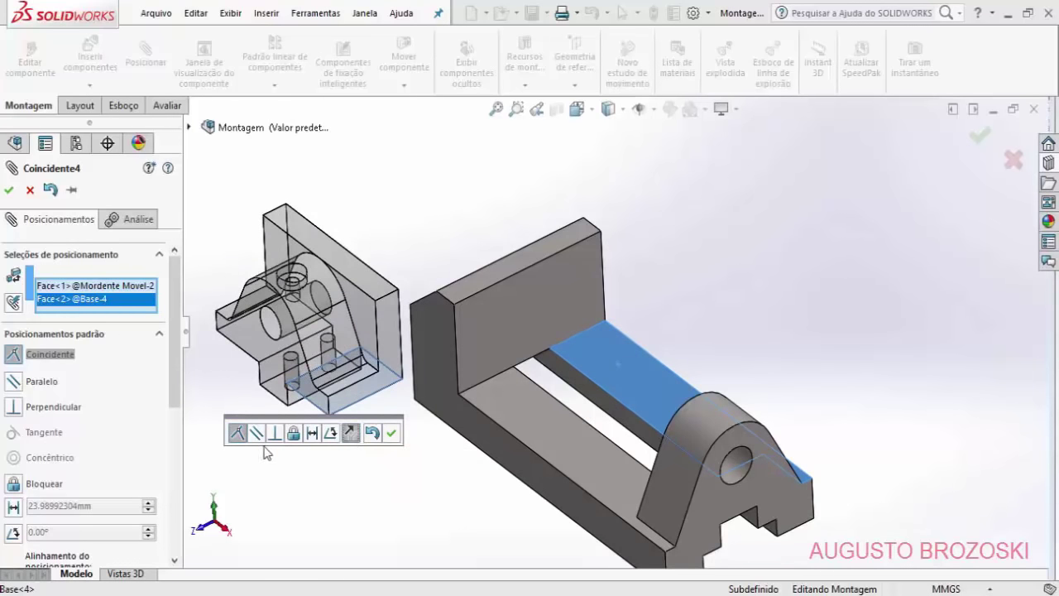
left_click(392, 434)
left_click(390, 434)
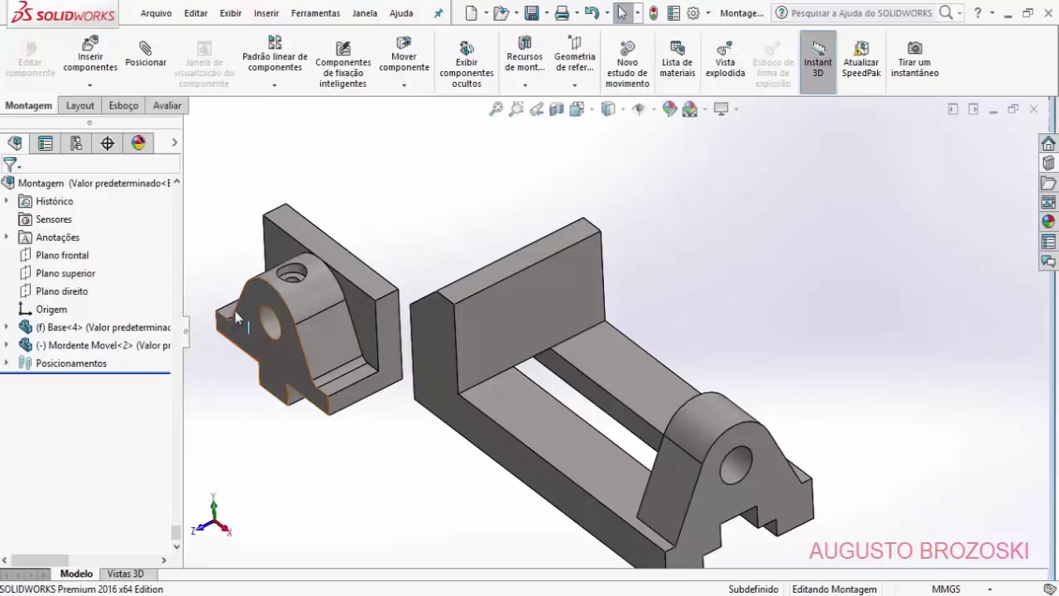
Step: Mate the jaw's groove face coincident to the base slot's side face, then slide the jaw along the rails
left_click(146, 65)
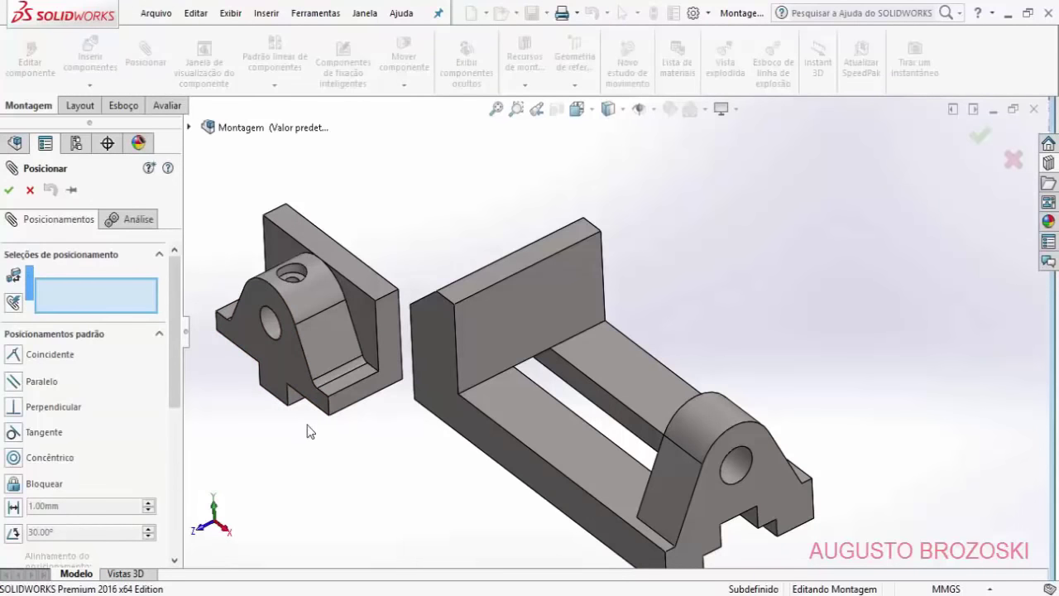
left_click(302, 402)
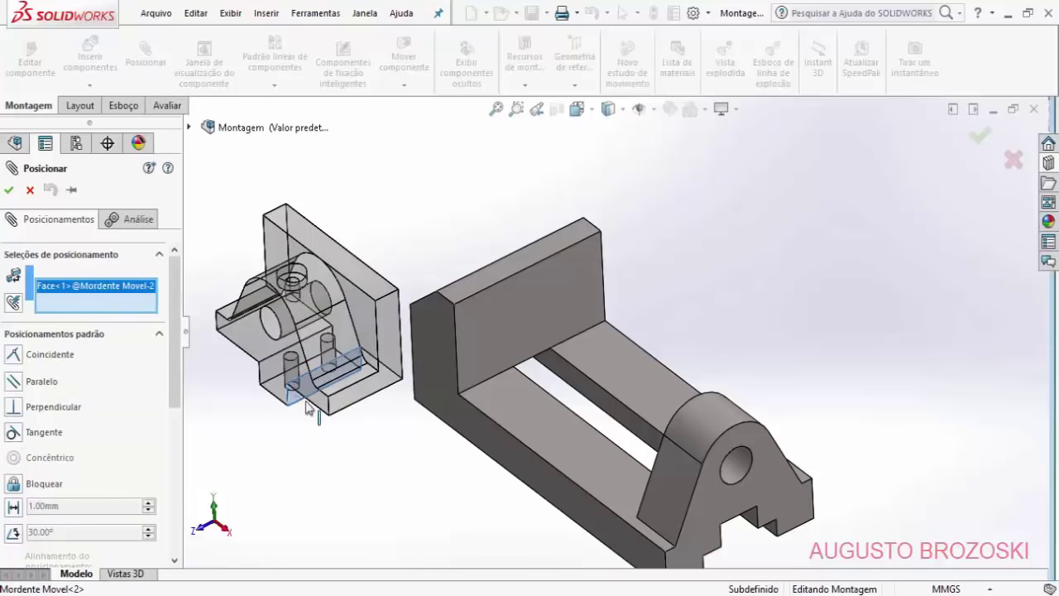
left_click(545, 424)
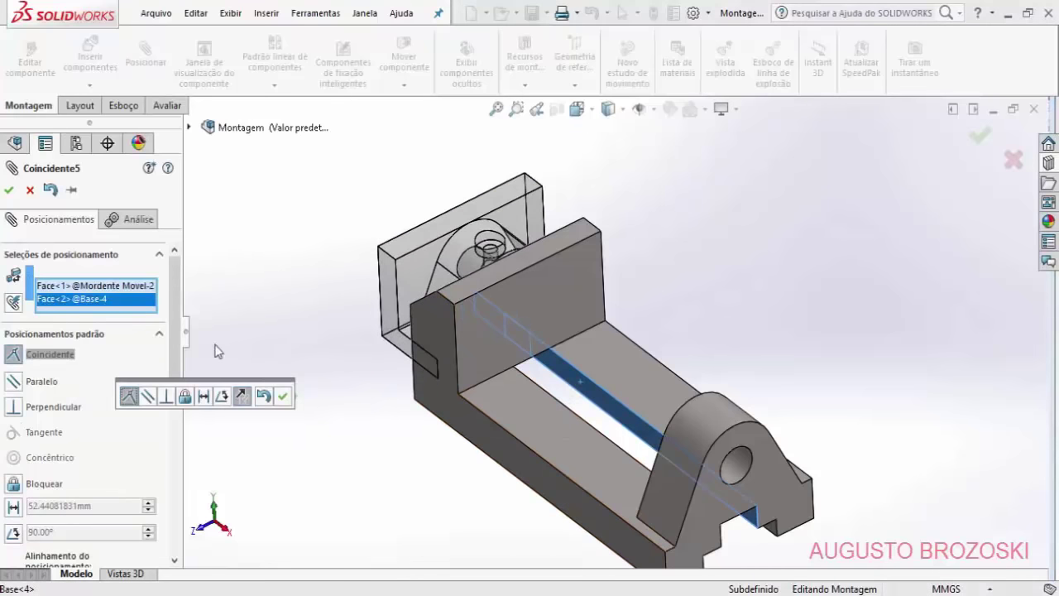
left_click(284, 397)
key("Return")
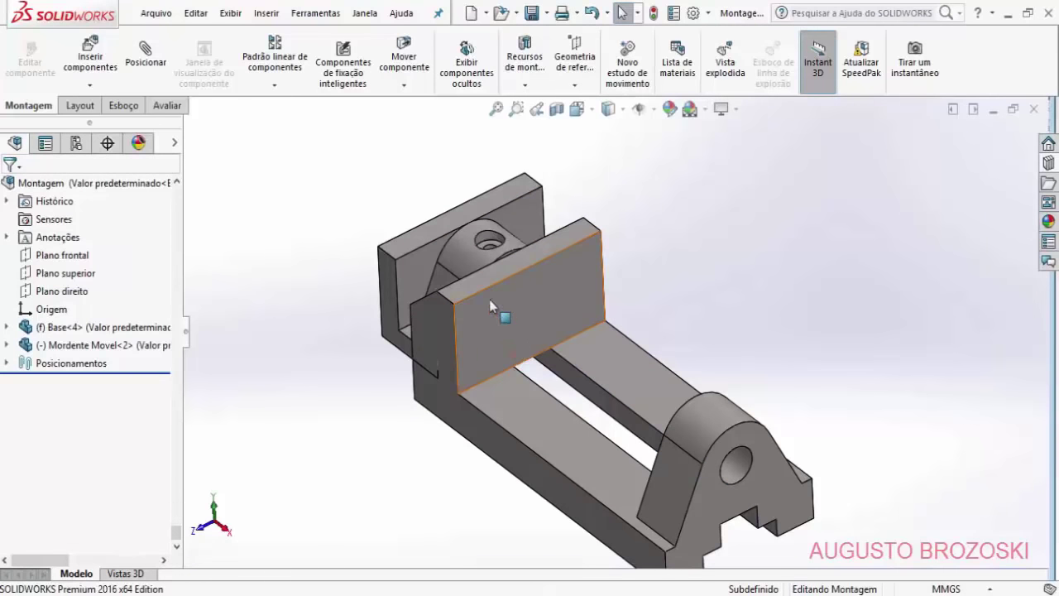
left_click_drag(447, 221, 566, 344)
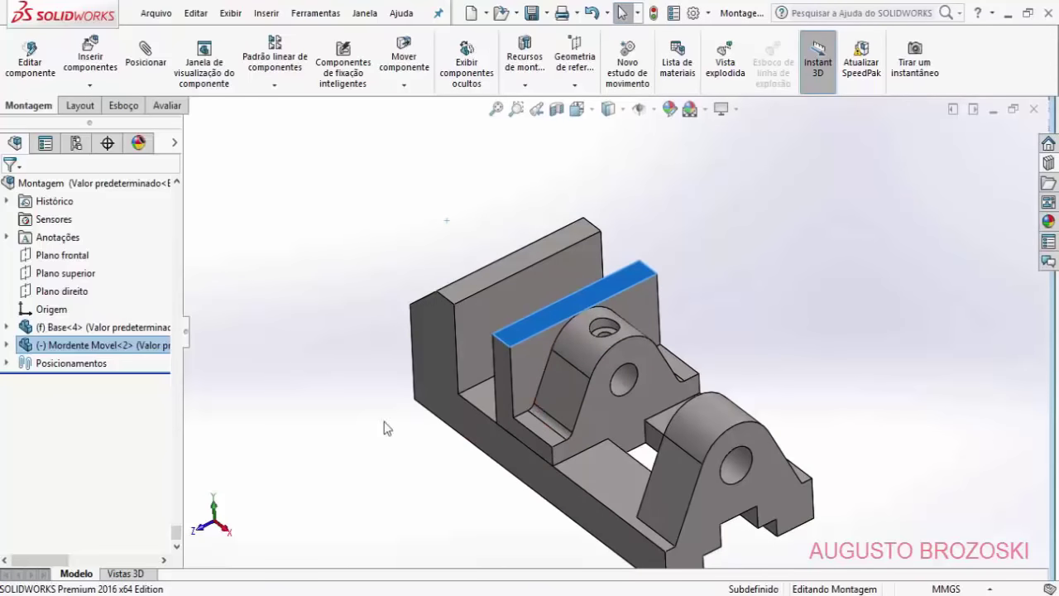
left_click(345, 333)
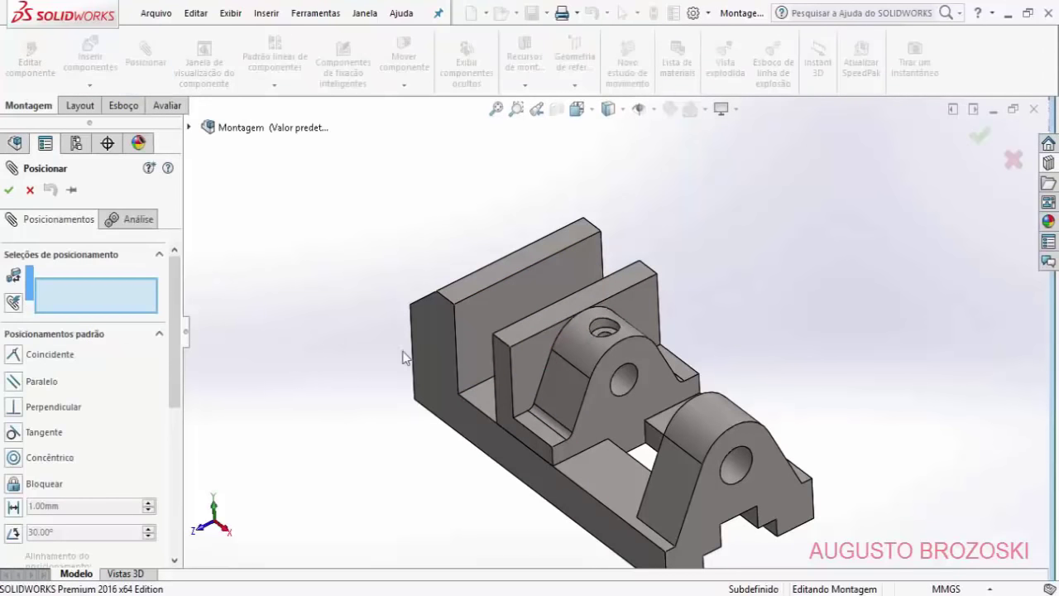
Step: Add a 10 mm distance mate between the fixed jaw's inner face and the moving jaw's clamping face
left_click(518, 301)
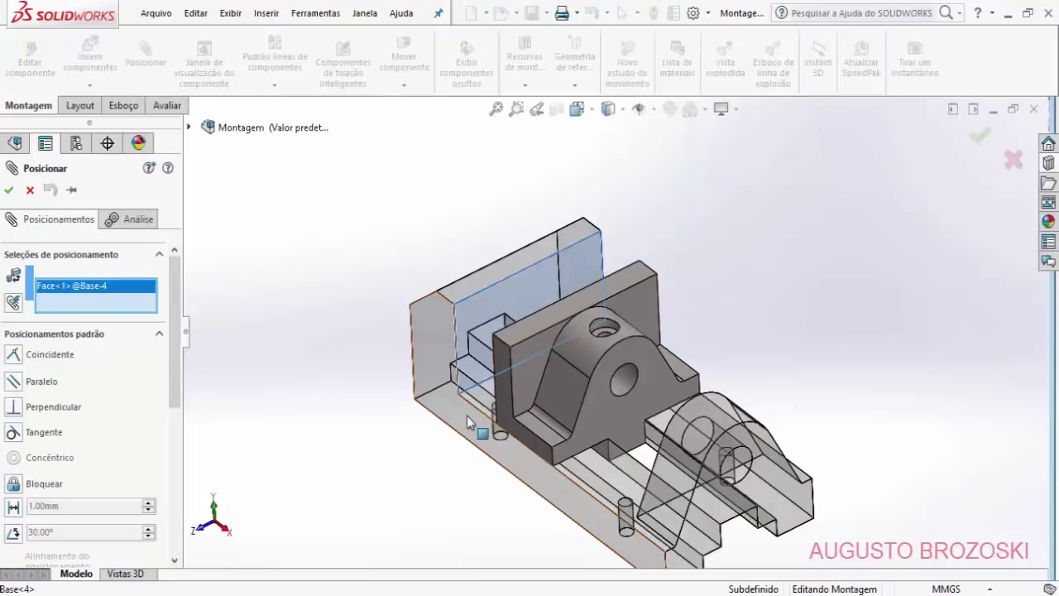
middle_click_drag(466, 415, 566, 442)
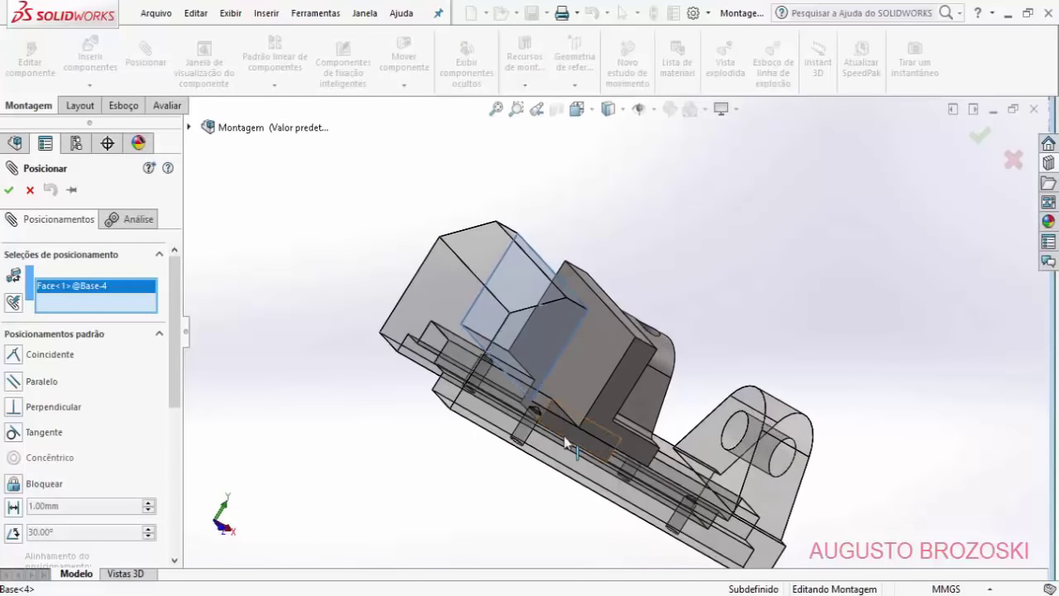
left_click(599, 346)
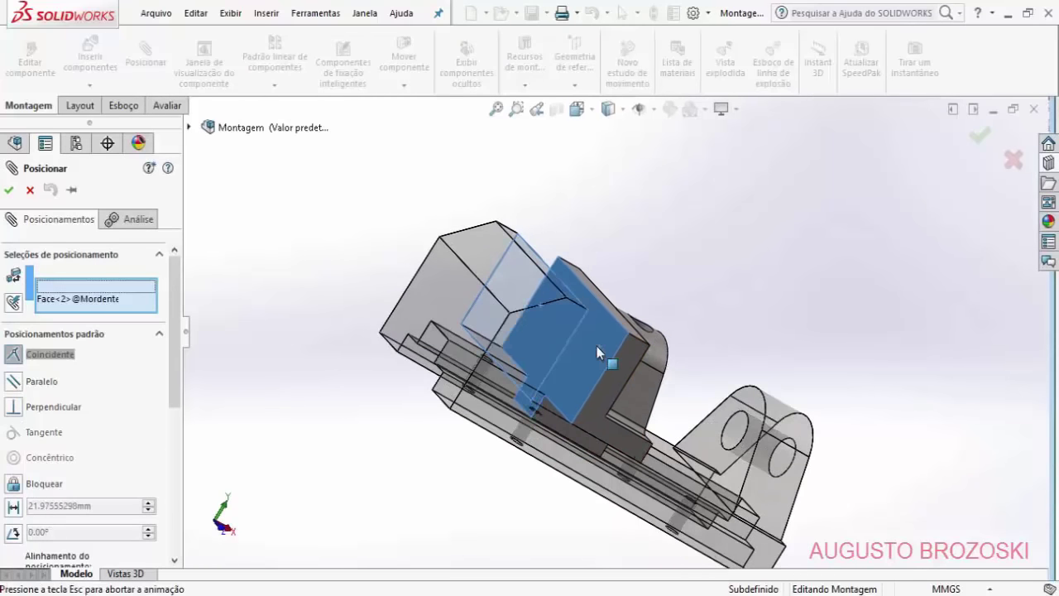
left_click(13, 507)
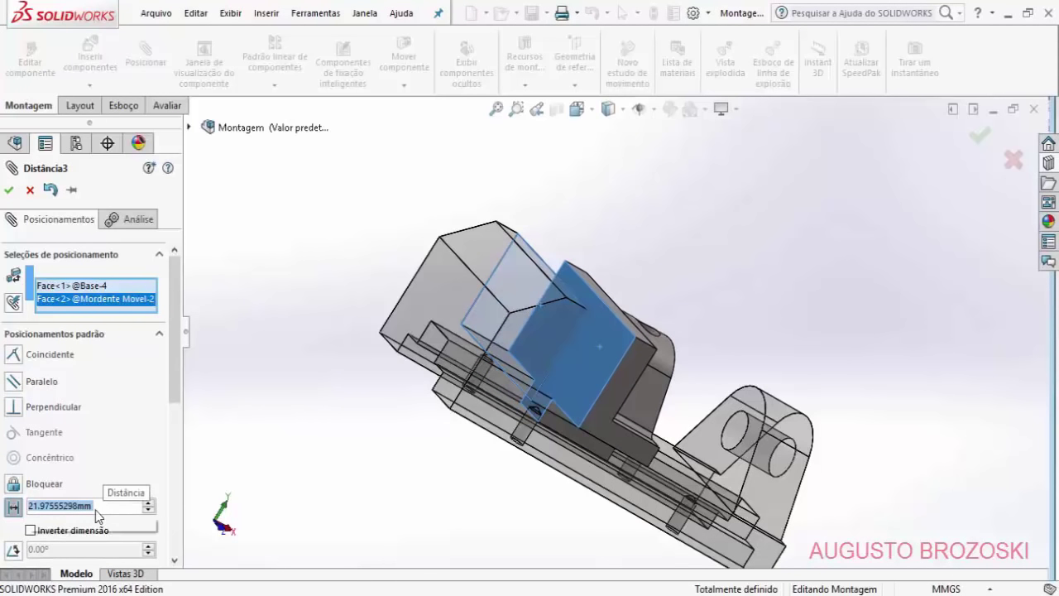
type("10")
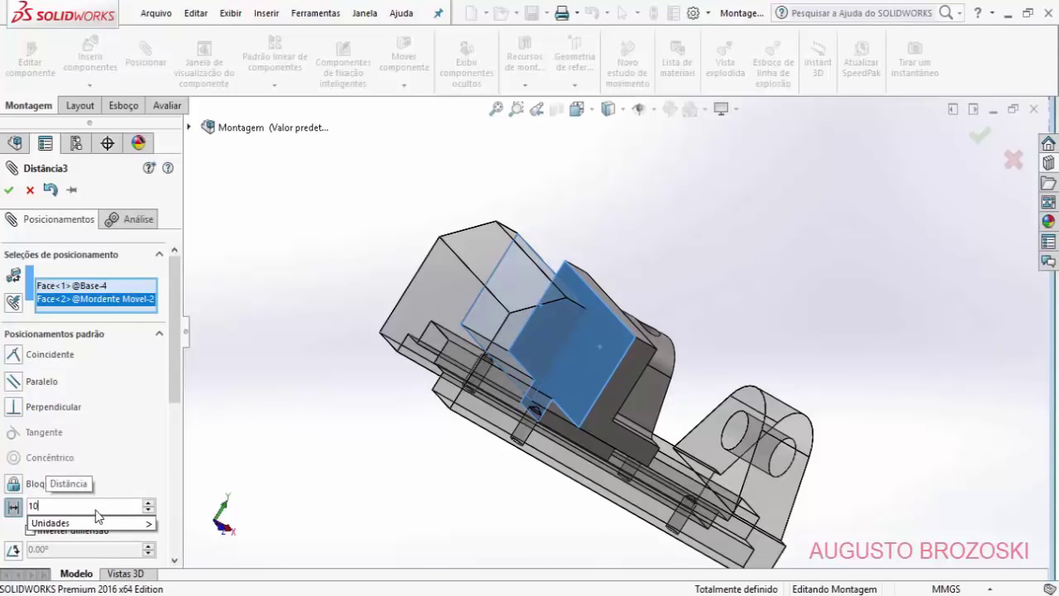
key("Return")
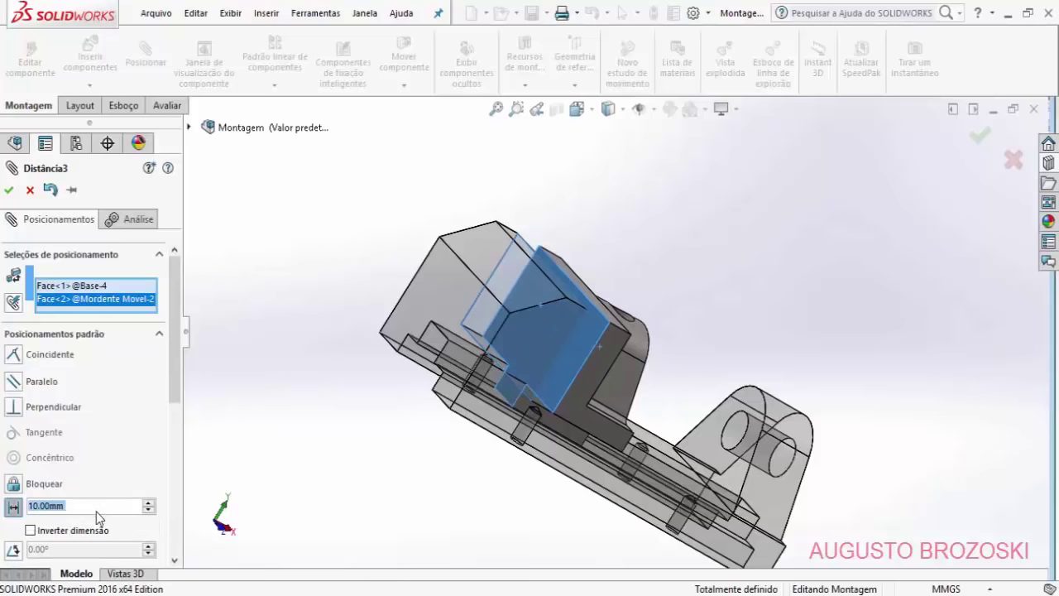
left_click(9, 192)
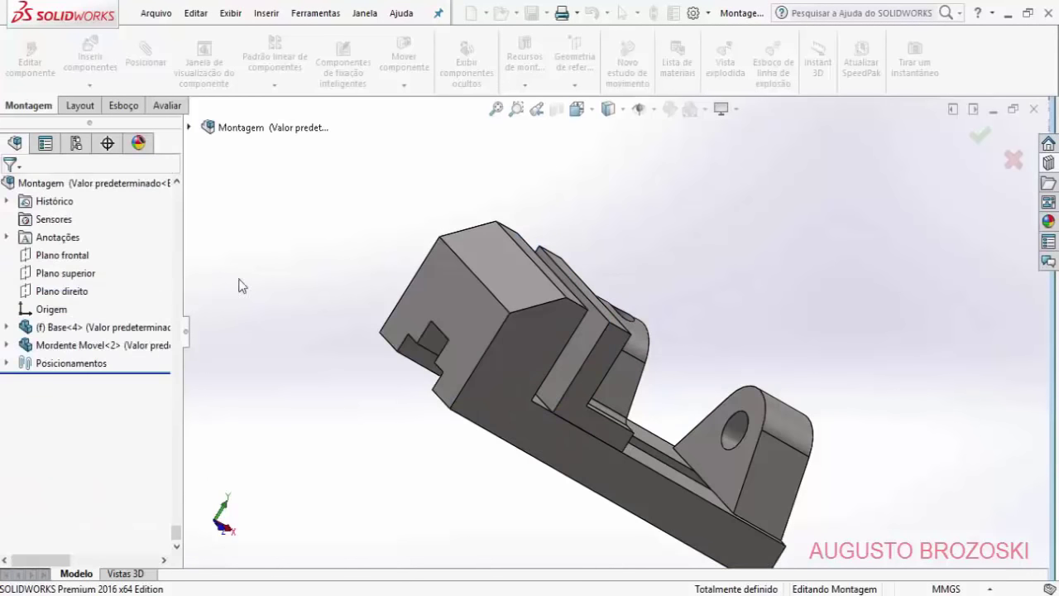
Step: Return to Isometric view and insert Haste Roscada.SLDPRT beside the vise
left_click(576, 108)
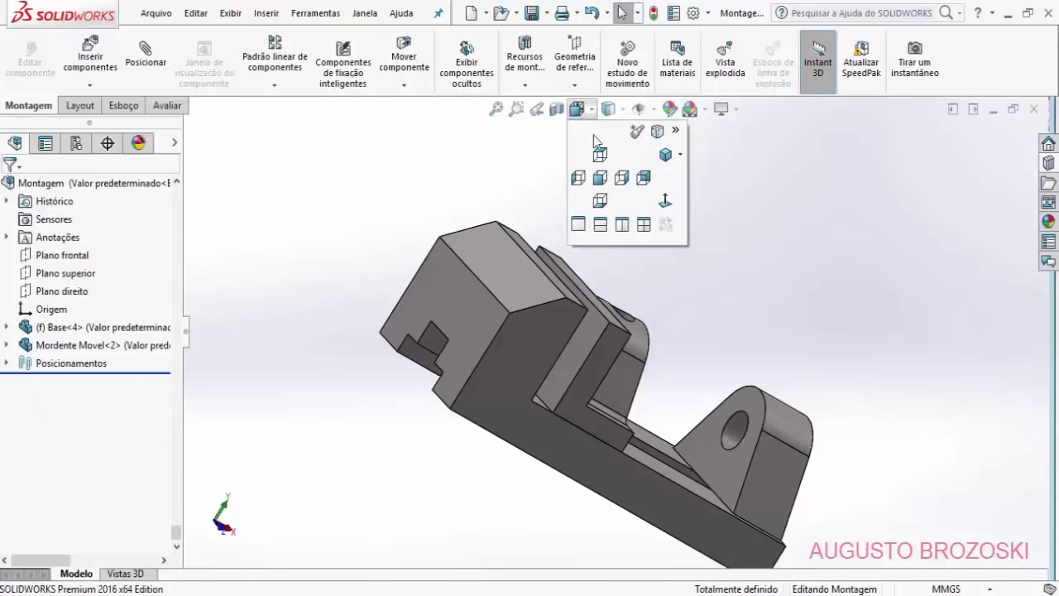
left_click(665, 154)
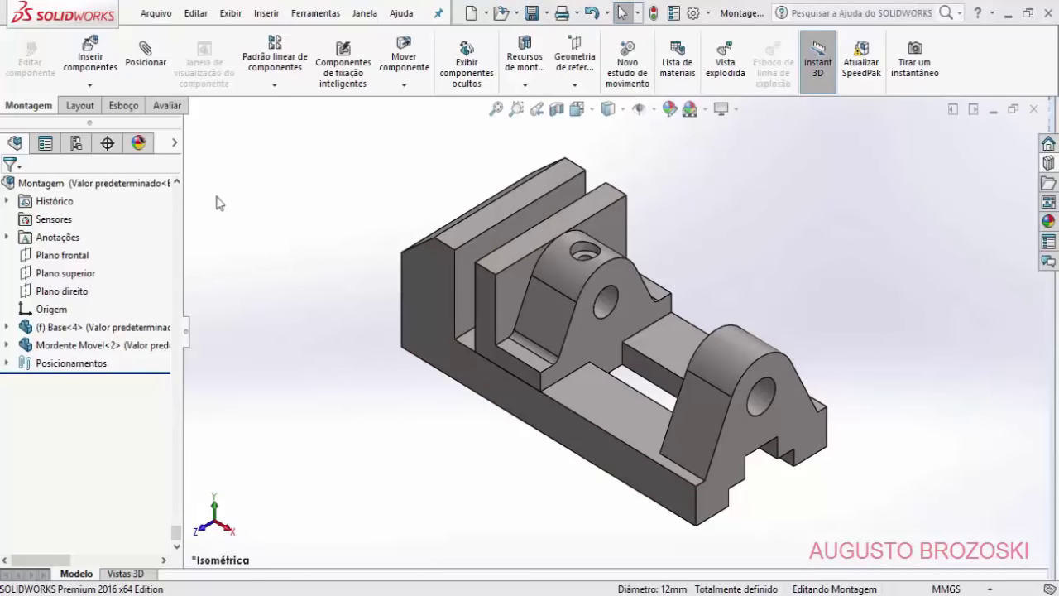
left_click(83, 62)
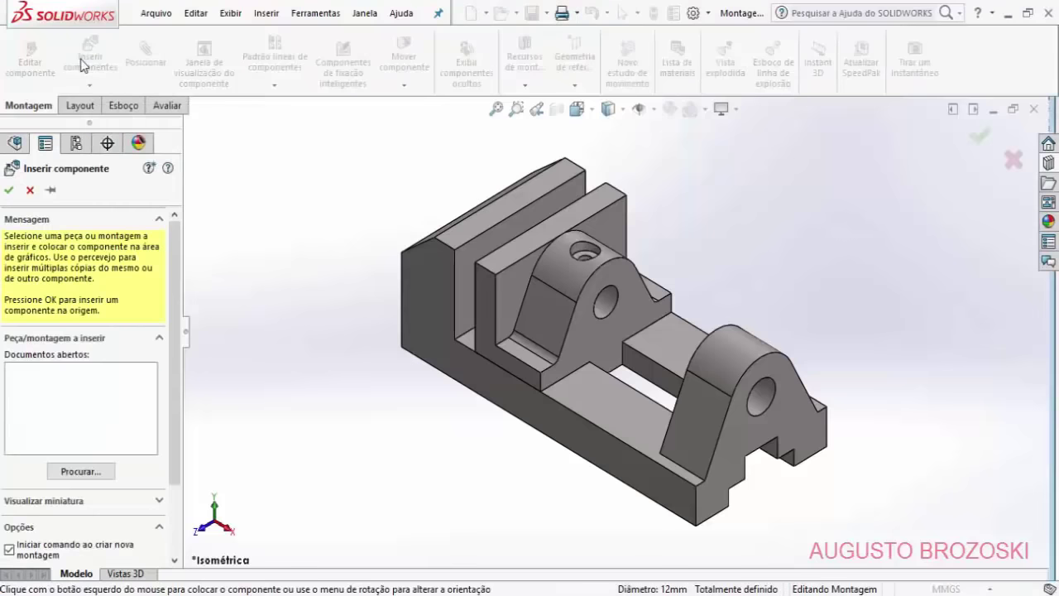
left_click(80, 473)
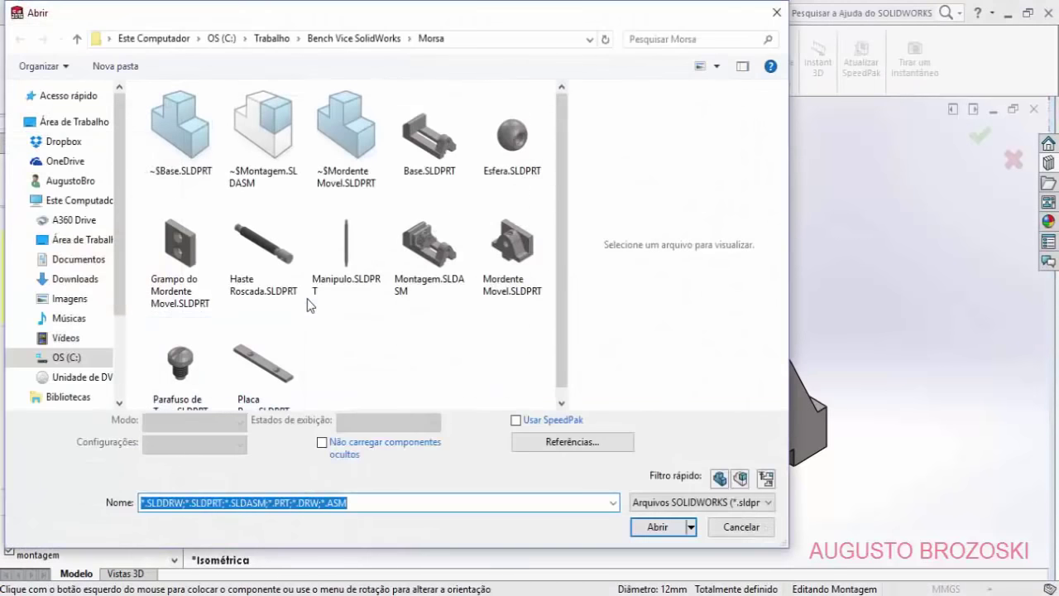
left_click(270, 251)
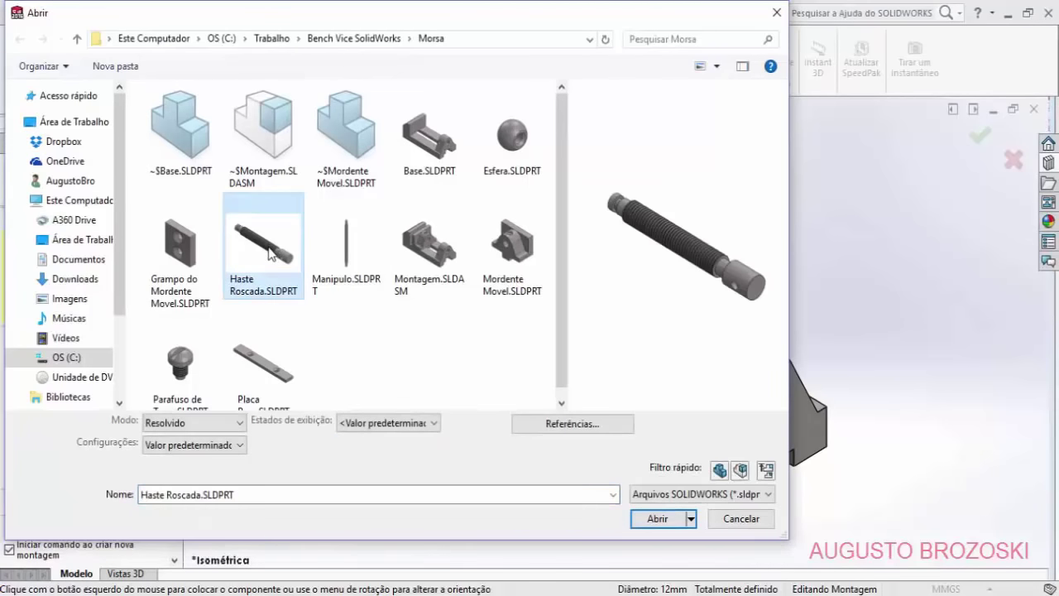
left_click(660, 518)
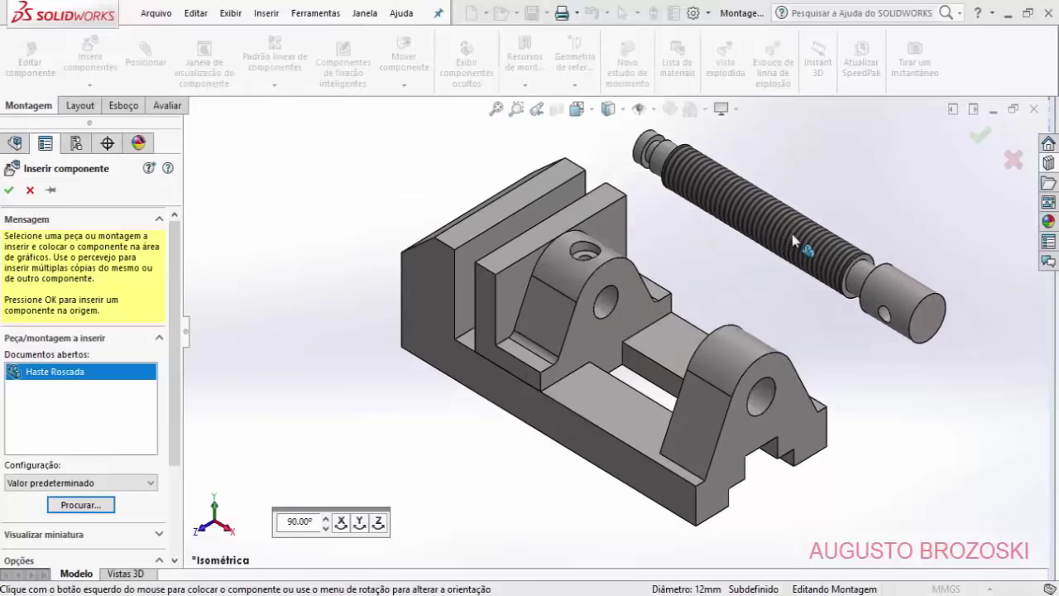
left_click(792, 234)
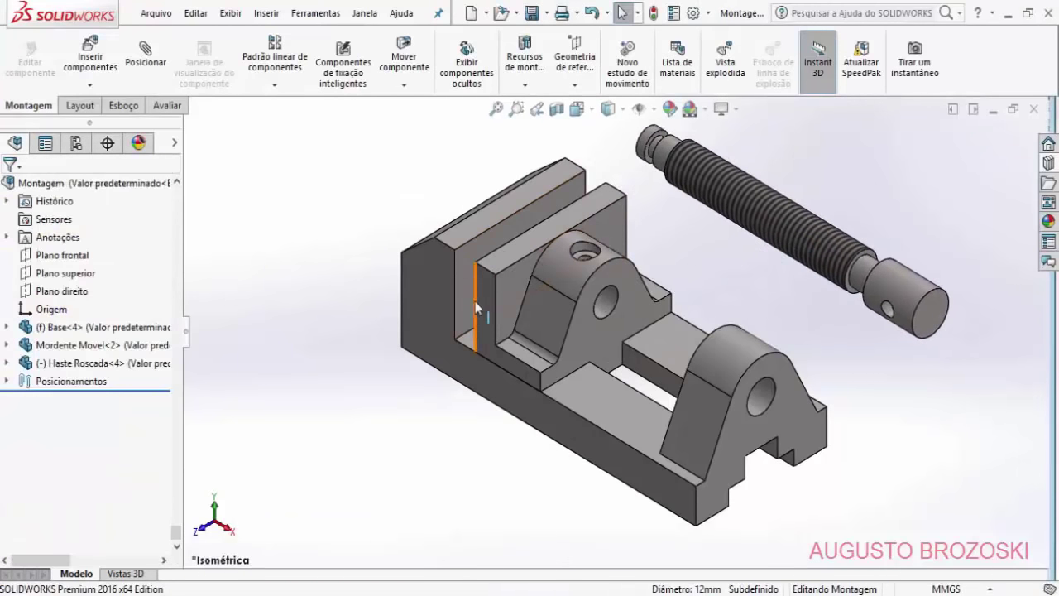
Step: Mate Haste Roscada concentric with the Mordente Movel bore and slide the rod through the vice
left_click(151, 60)
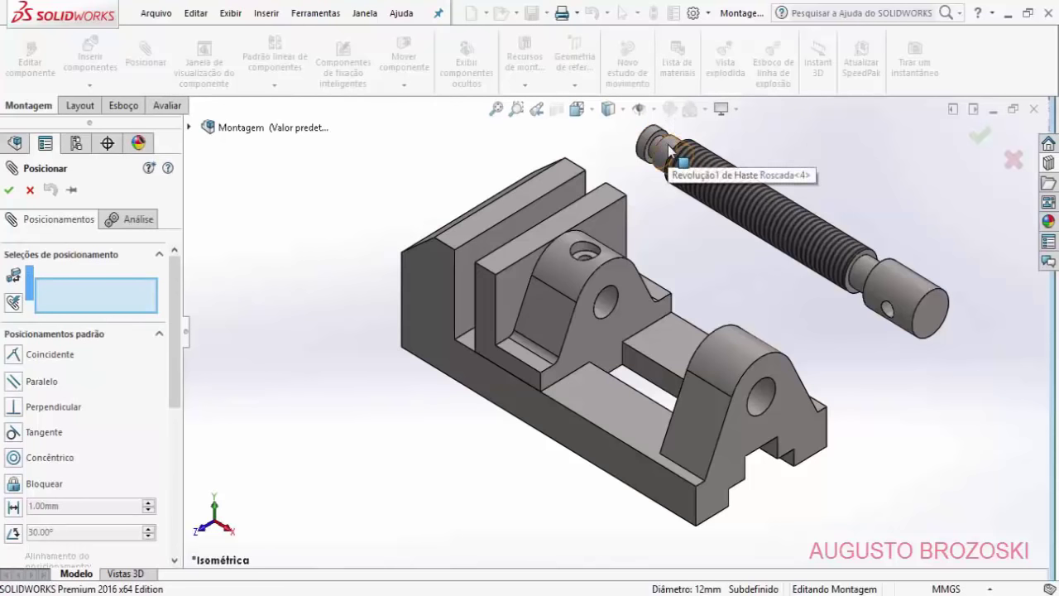
left_click(668, 145)
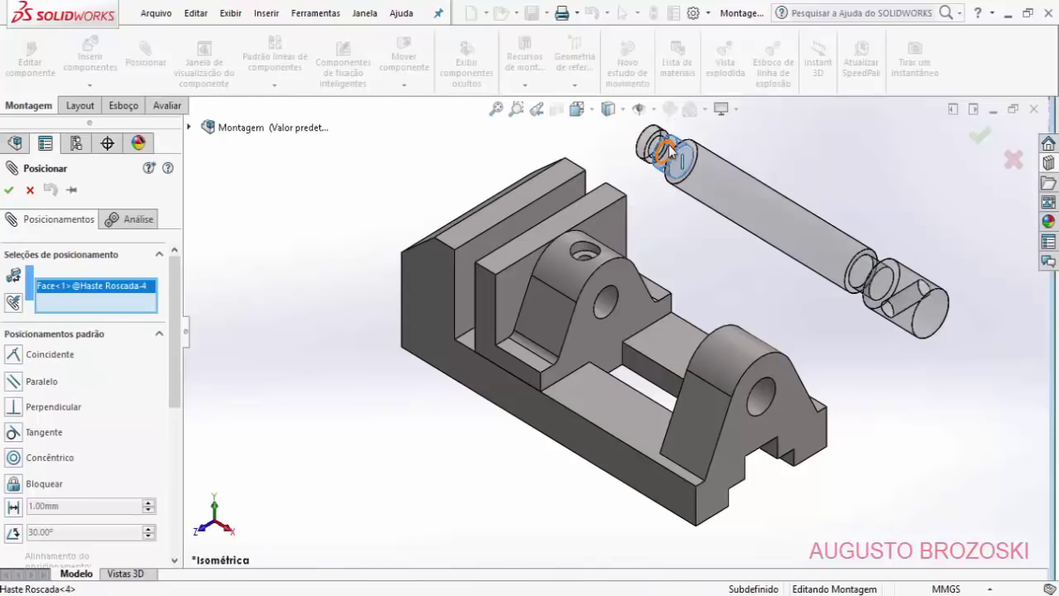
left_click(608, 297)
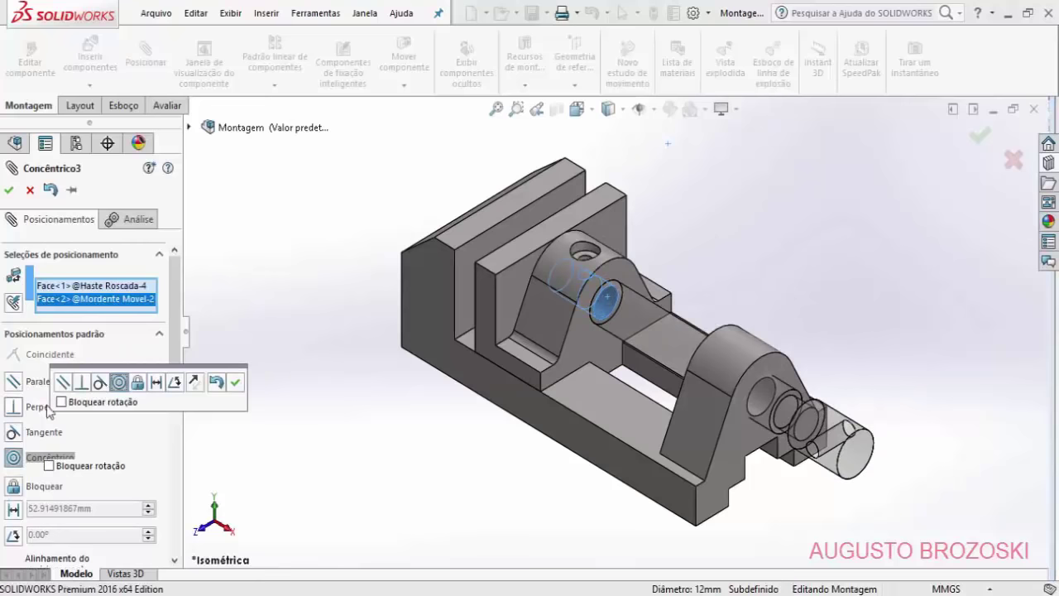
left_click(236, 385)
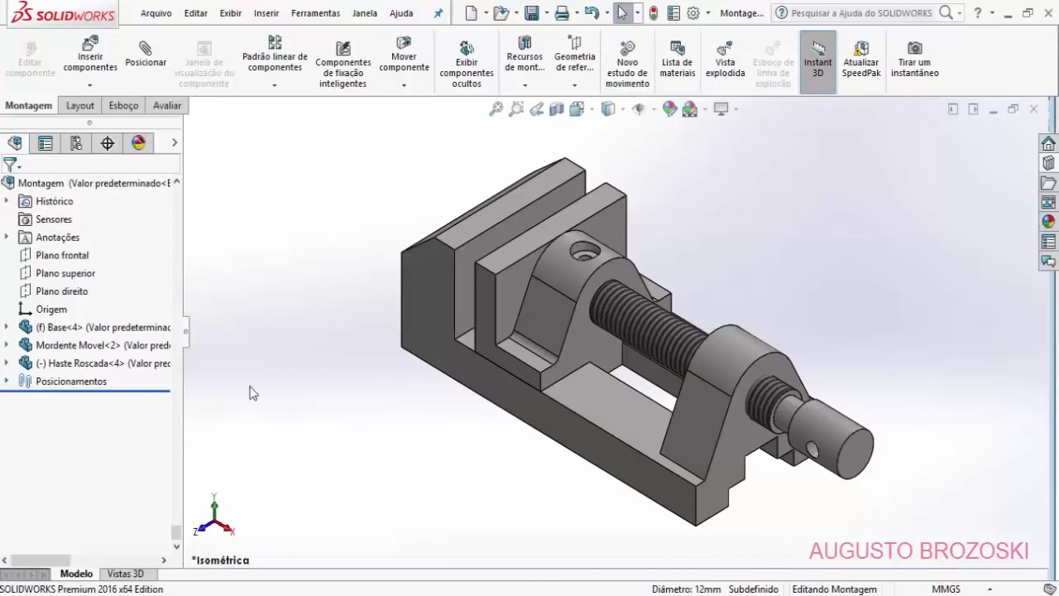
left_click_drag(641, 286, 677, 284)
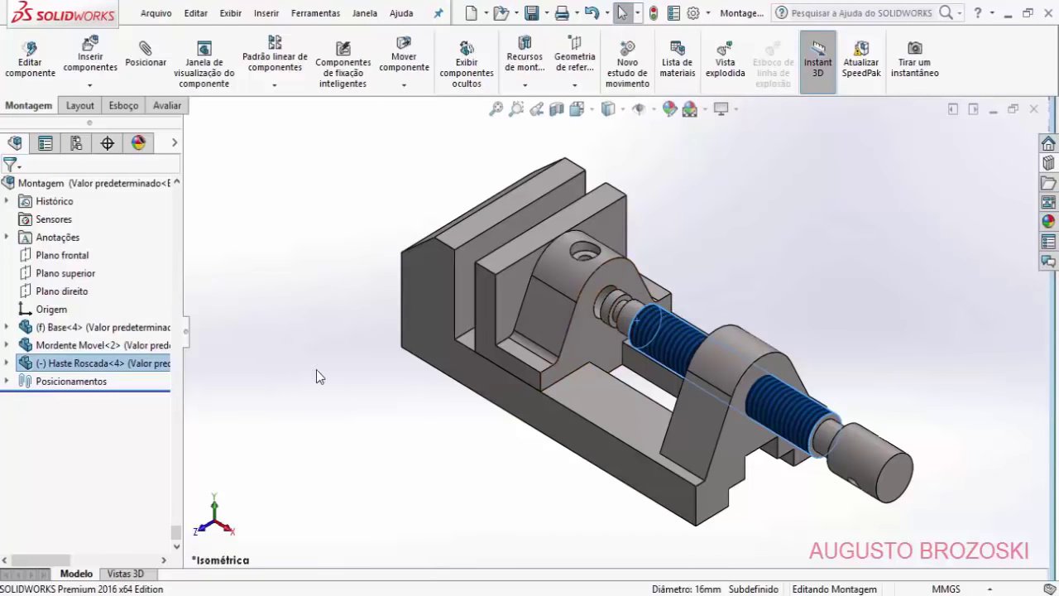
left_click(257, 215)
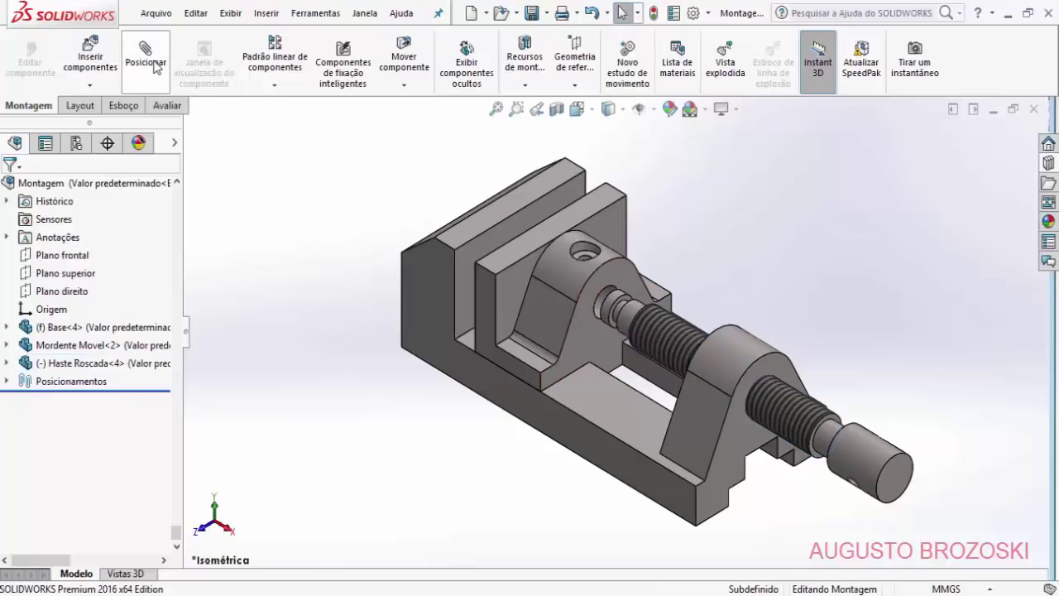
Step: Make the threaded rod's shoulder coincident with the moving jaw's inner face
left_click(626, 277)
middle_click_drag(694, 282, 768, 295)
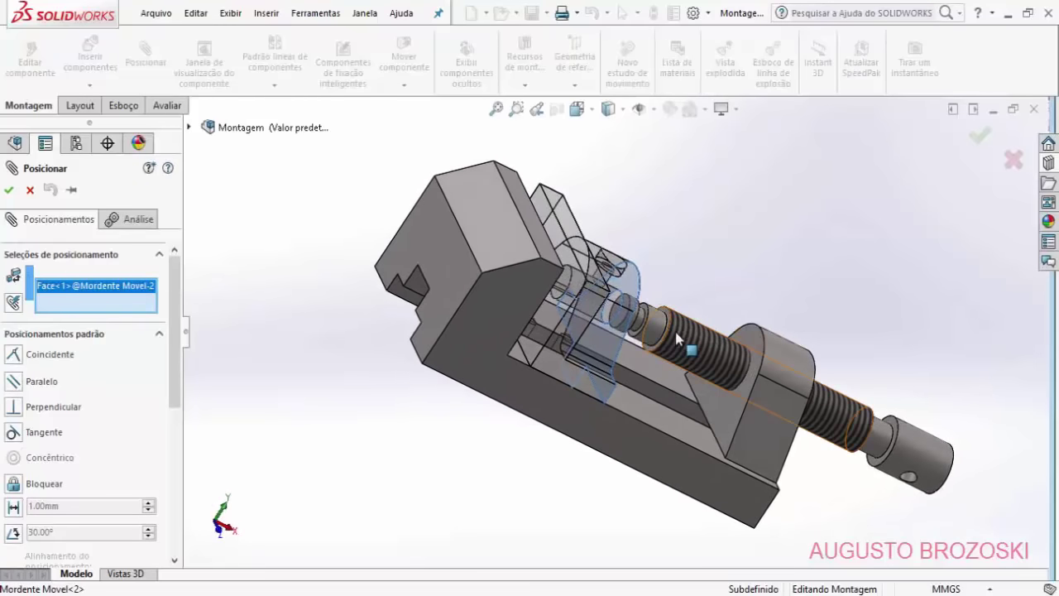
scroll(676, 338, "down", 8)
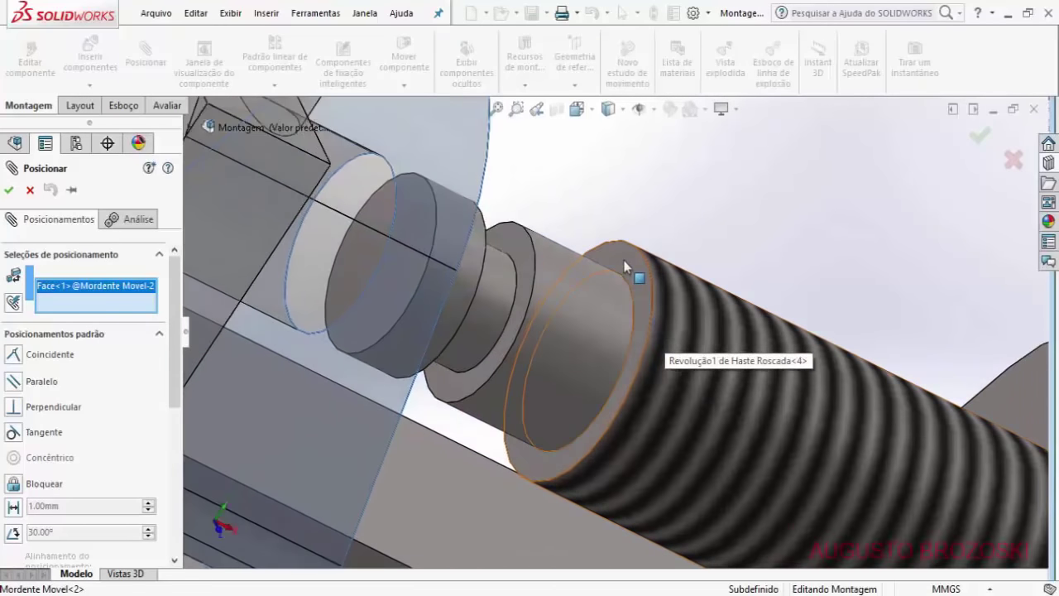
left_click(626, 267)
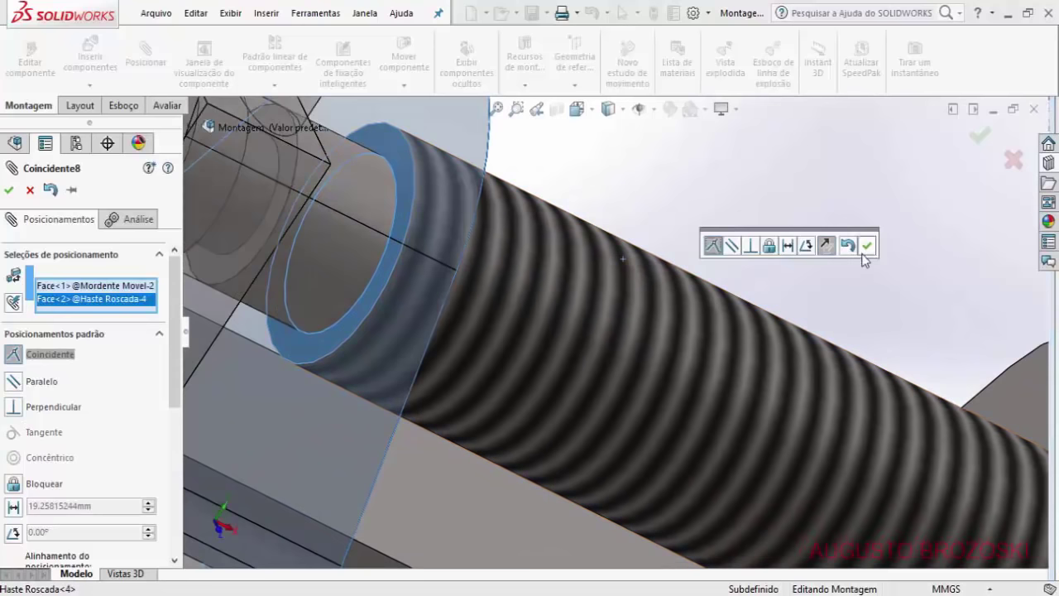
left_click(867, 245)
key("Escape")
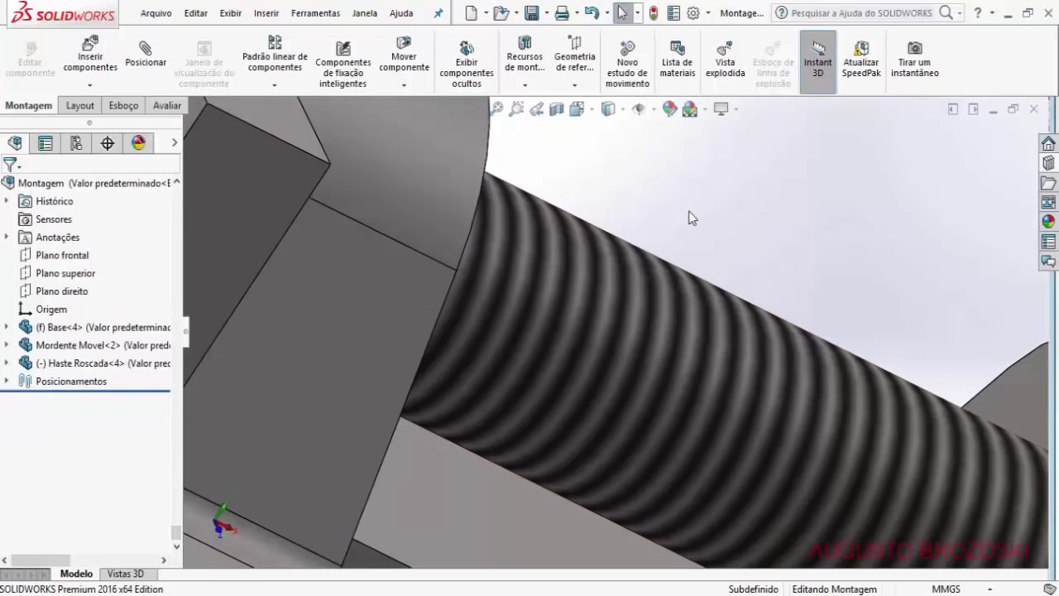
Step: Return to isometric view and spin the threaded rod by its knob to test its rotation
left_click(579, 110)
left_click(668, 153)
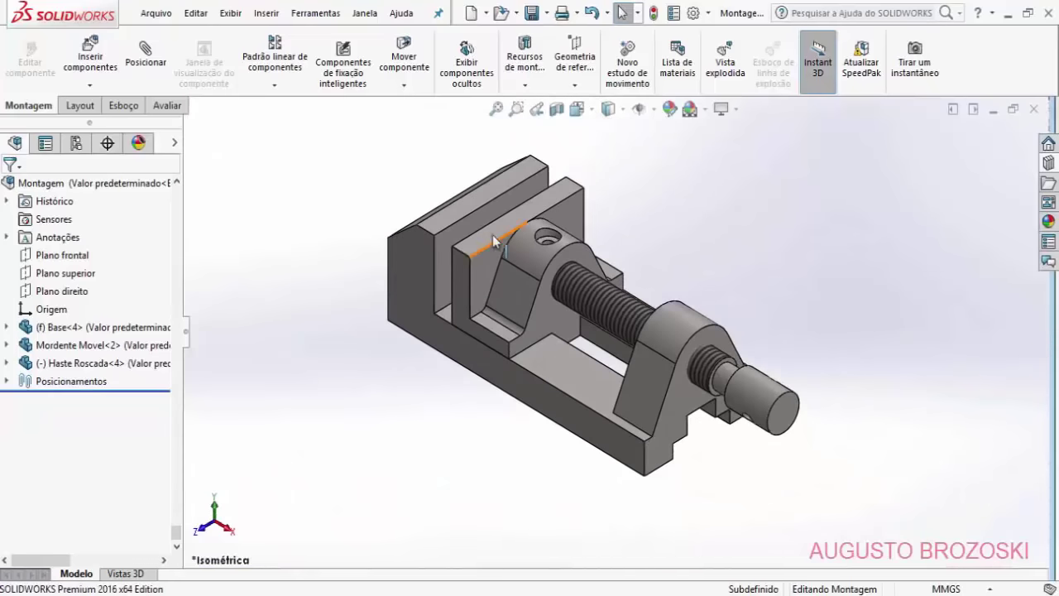
mouse_move(769, 402)
left_mouse_down()
mouse_move(805, 432)
mouse_move(787, 431)
mouse_move(778, 397)
mouse_move(801, 432)
mouse_move(760, 420)
left_mouse_up()
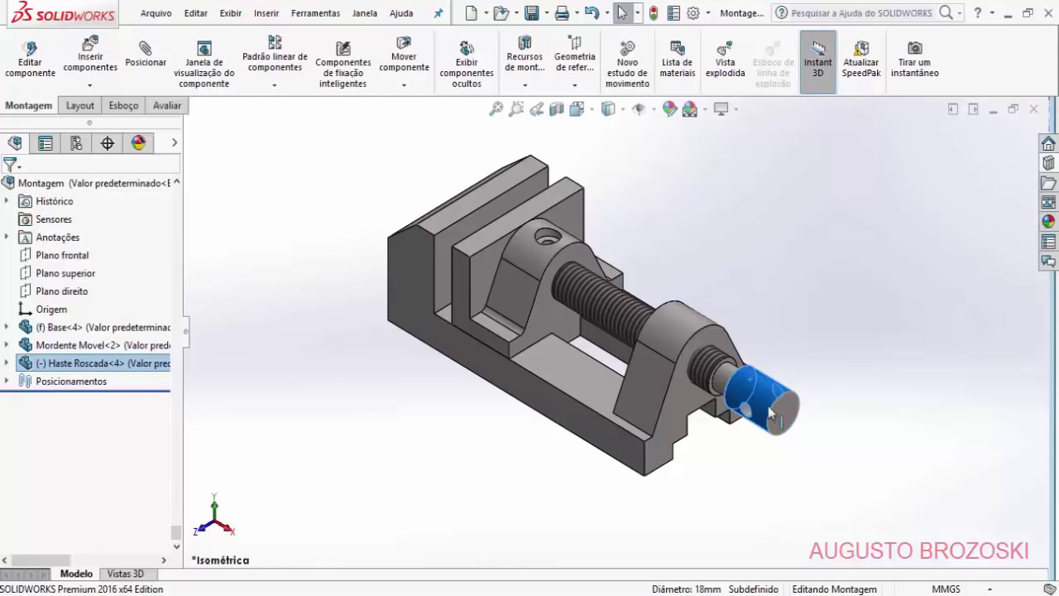
left_click_drag(811, 397, 758, 369)
left_click(764, 289)
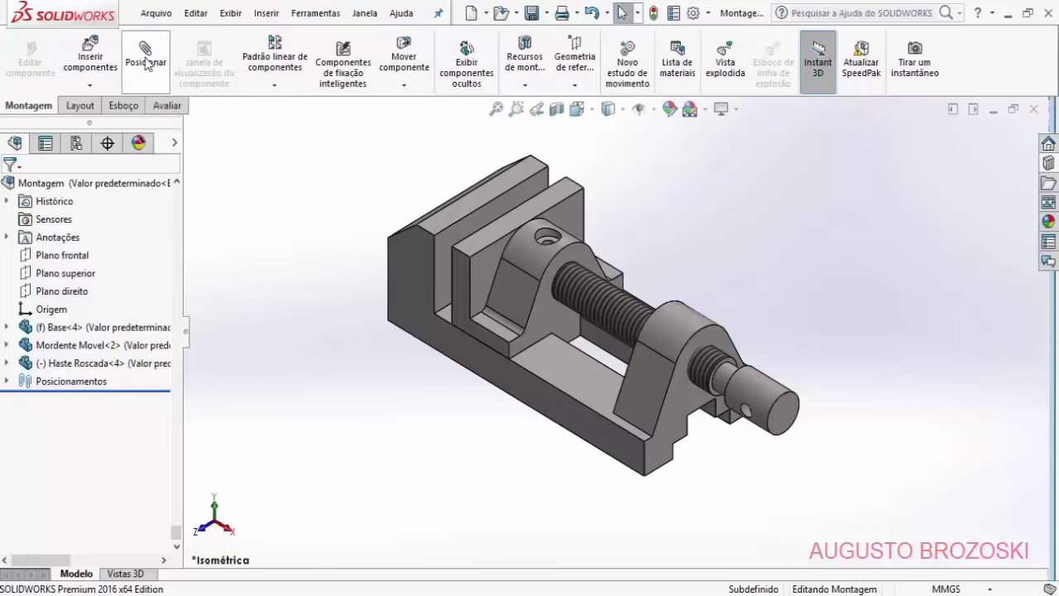
Step: Insert Grampo do Mordente Movel.SLDPRT and drop it beside the vice
left_click(106, 66)
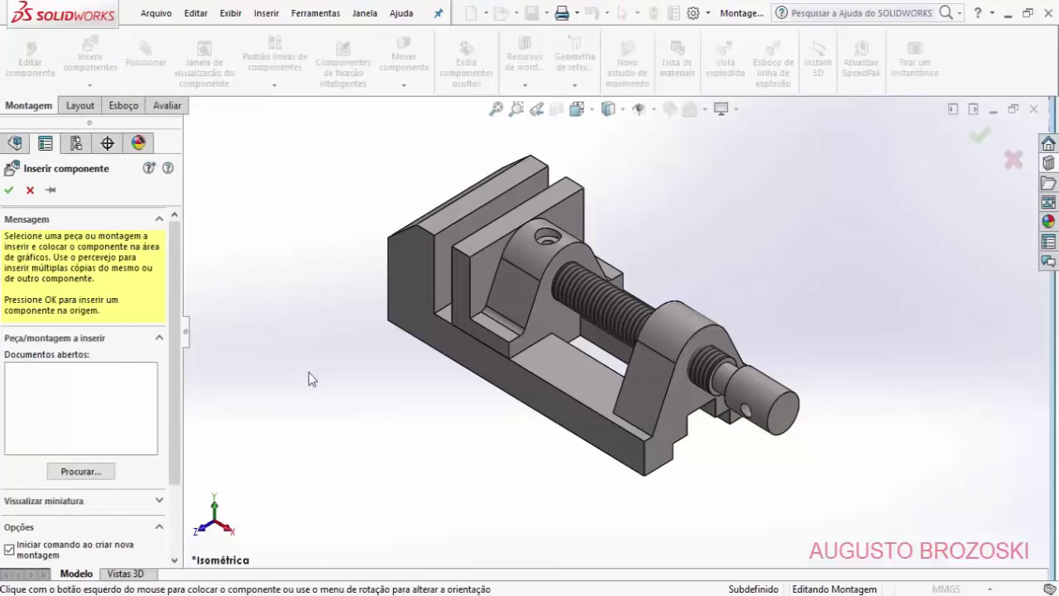
left_click(80, 471)
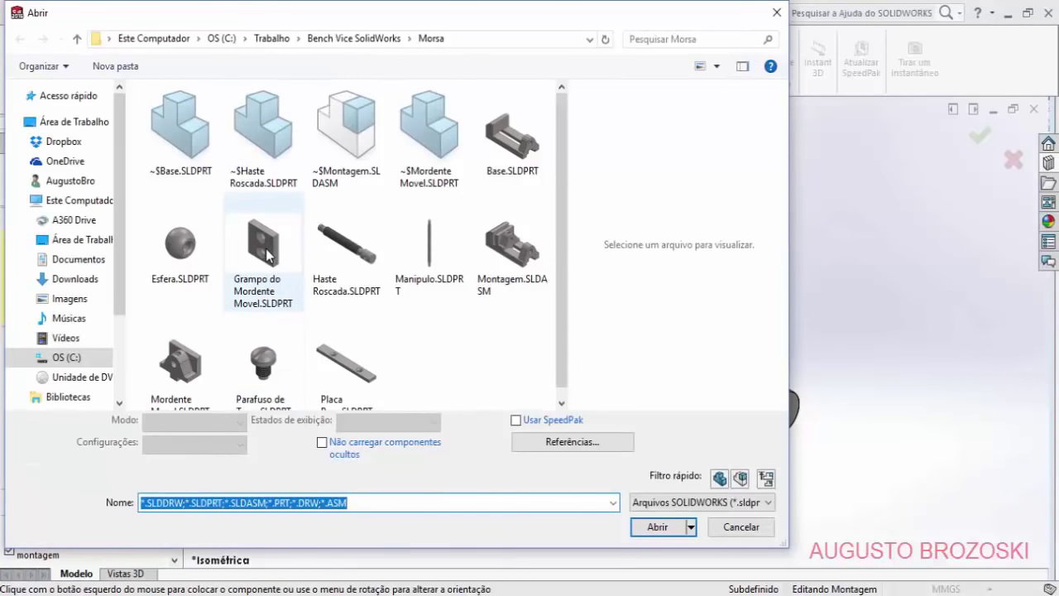
left_click(265, 248)
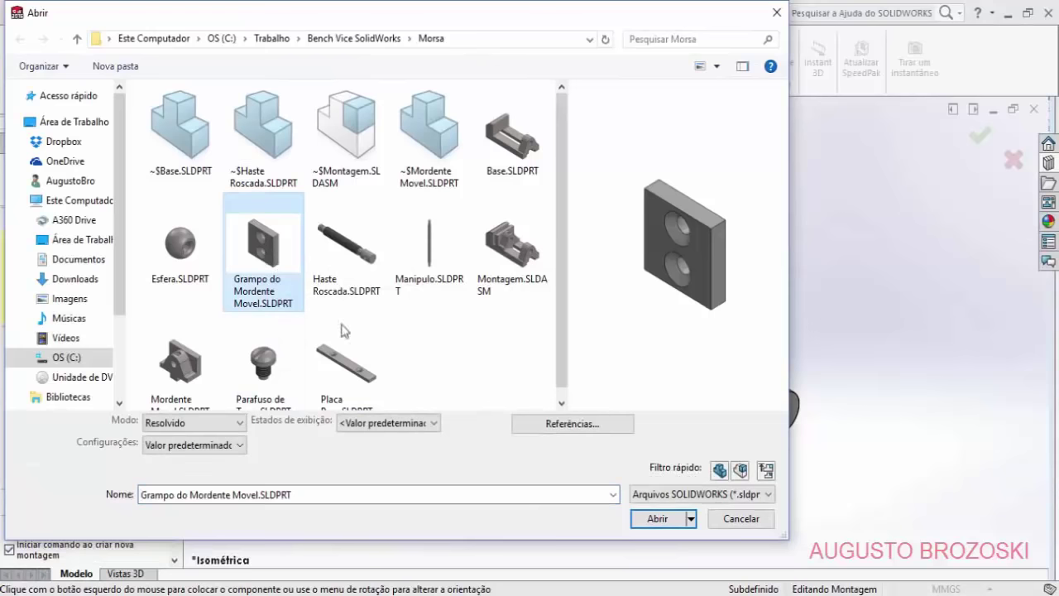
left_click(657, 519)
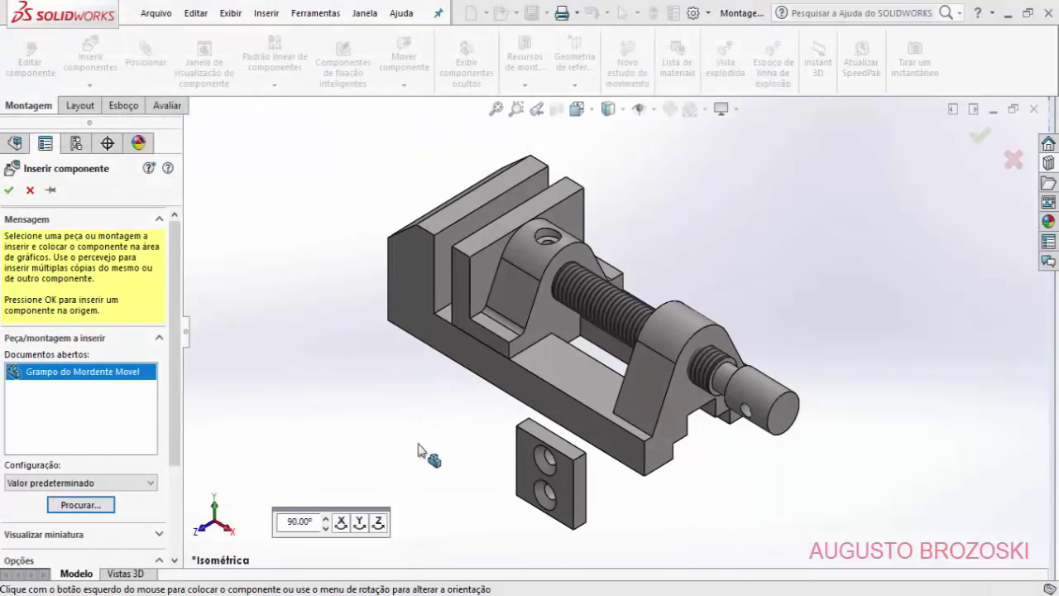
left_click(383, 393)
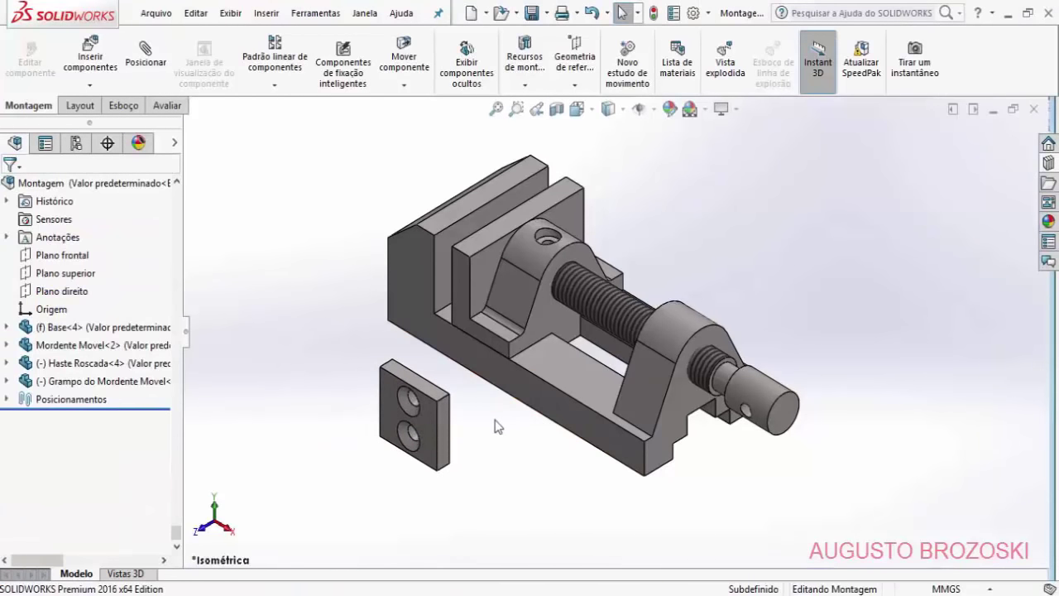
Step: Viewing the underside, mate the clamp plate's side face coincident with the moving jaw's underside
middle_click_drag(533, 440, 487, 258)
mouse_move(568, 424)
middle_mouse_down()
mouse_move(546, 414)
mouse_move(569, 423)
middle_mouse_up()
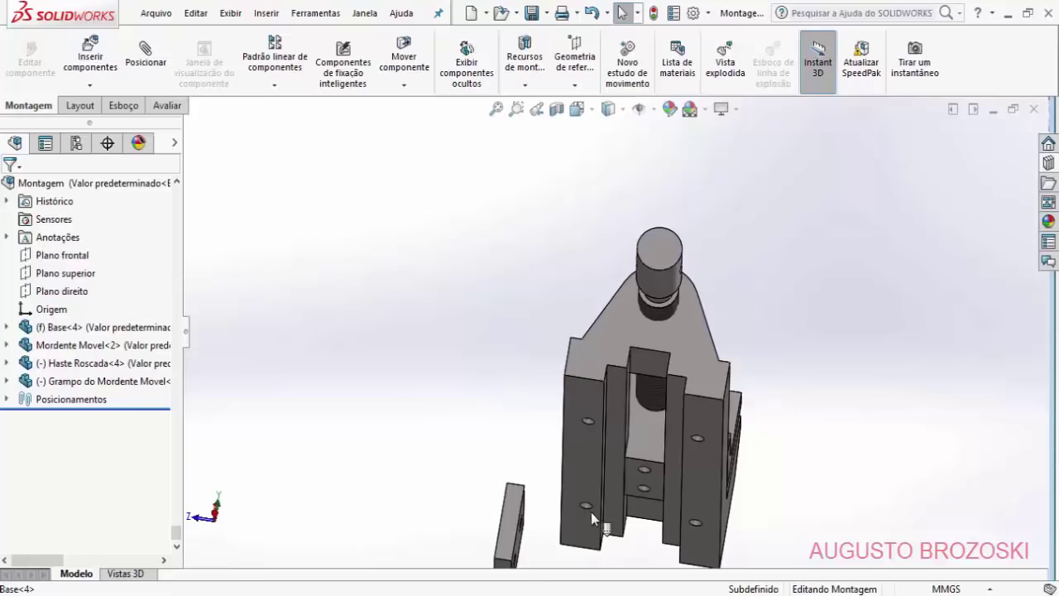
middle_click_drag(565, 458, 508, 342, "ctrl")
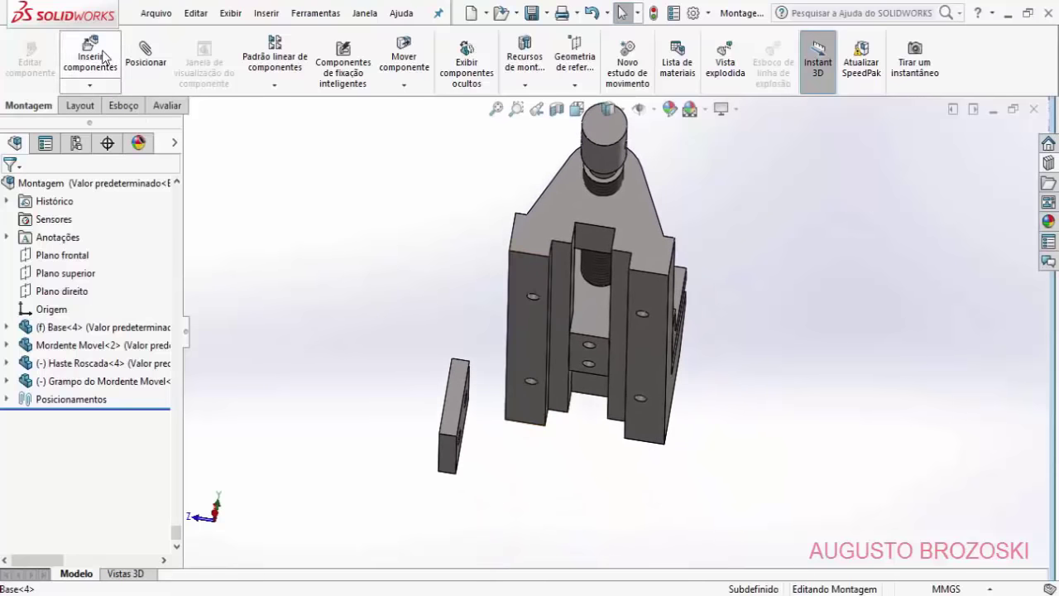
left_click(132, 56)
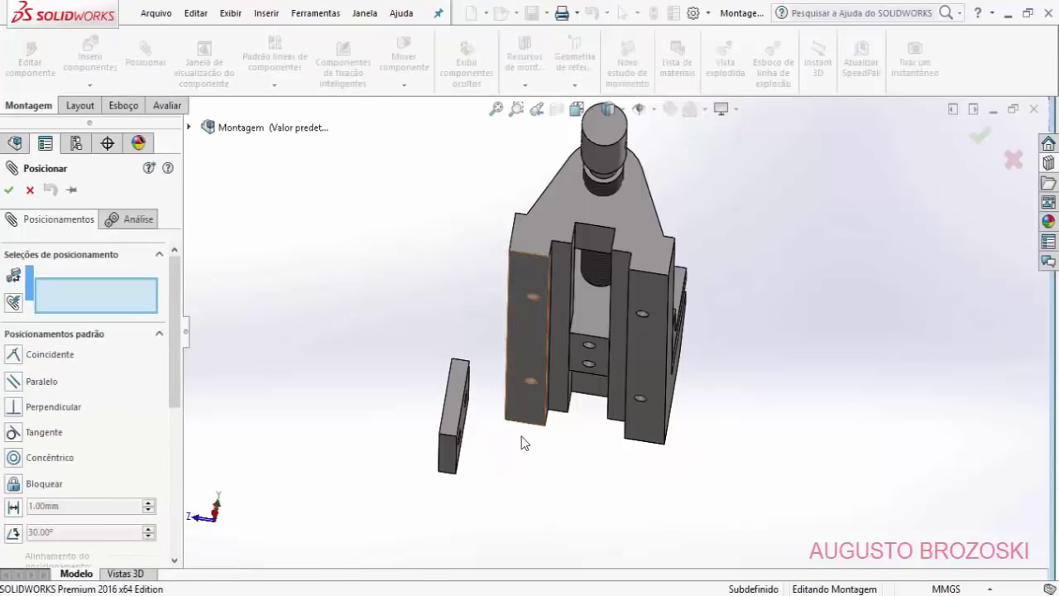
scroll(478, 425, "down", 1)
scroll(475, 423, "down", 1)
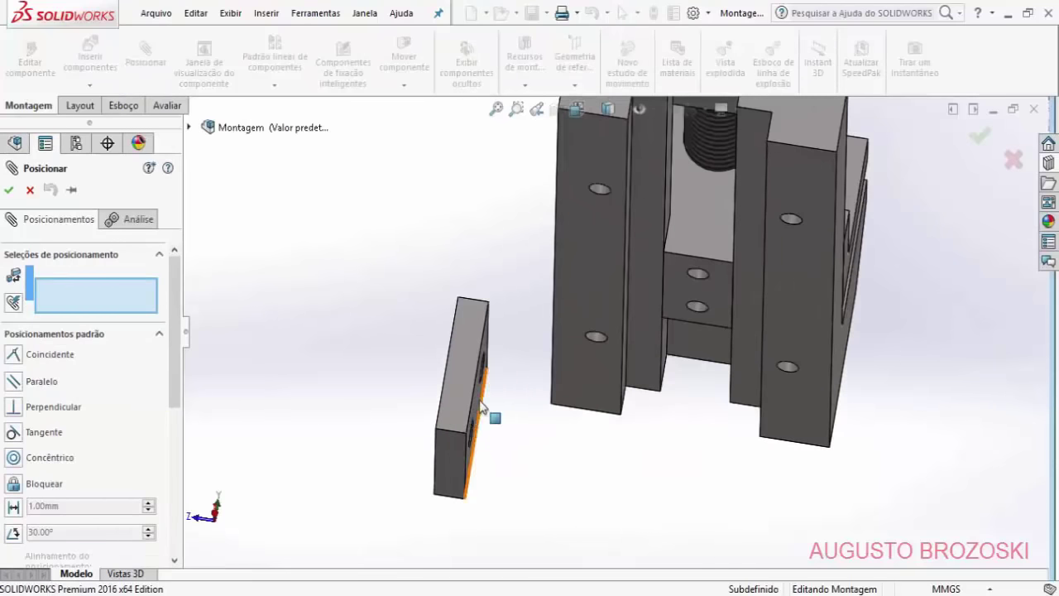
left_click(489, 415)
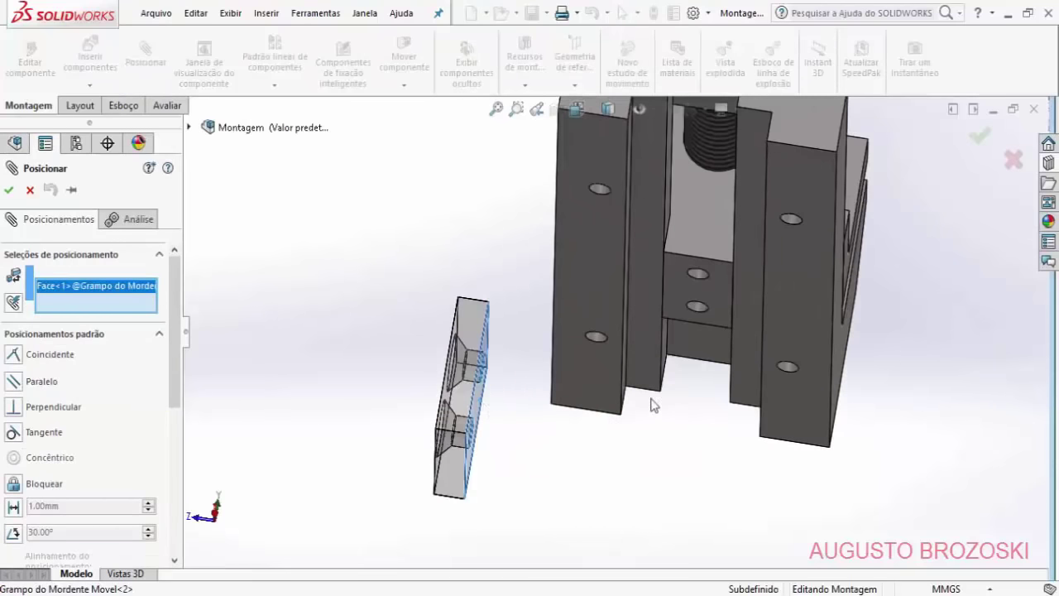
left_click(683, 287)
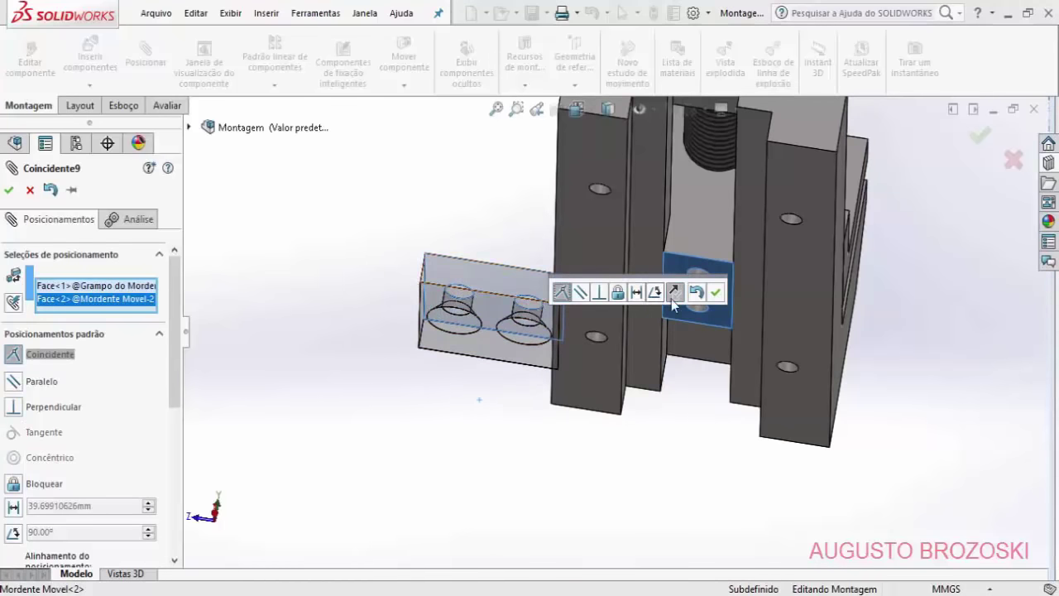
left_click(717, 291)
key("Escape")
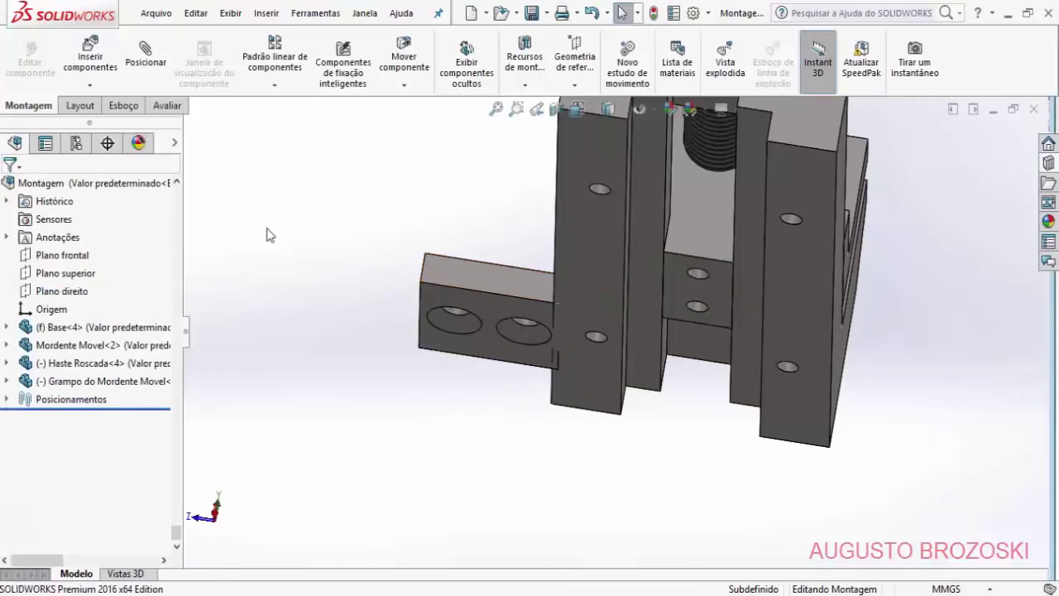
Step: Mate the clamp plate's top face coincident with the Base face
left_click(146, 54)
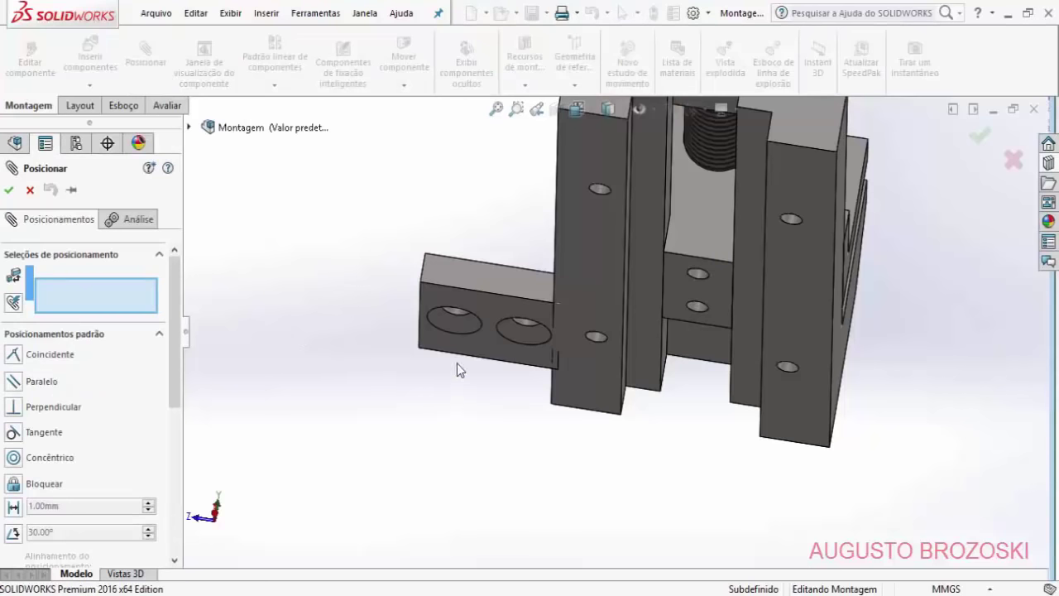
left_click(467, 273)
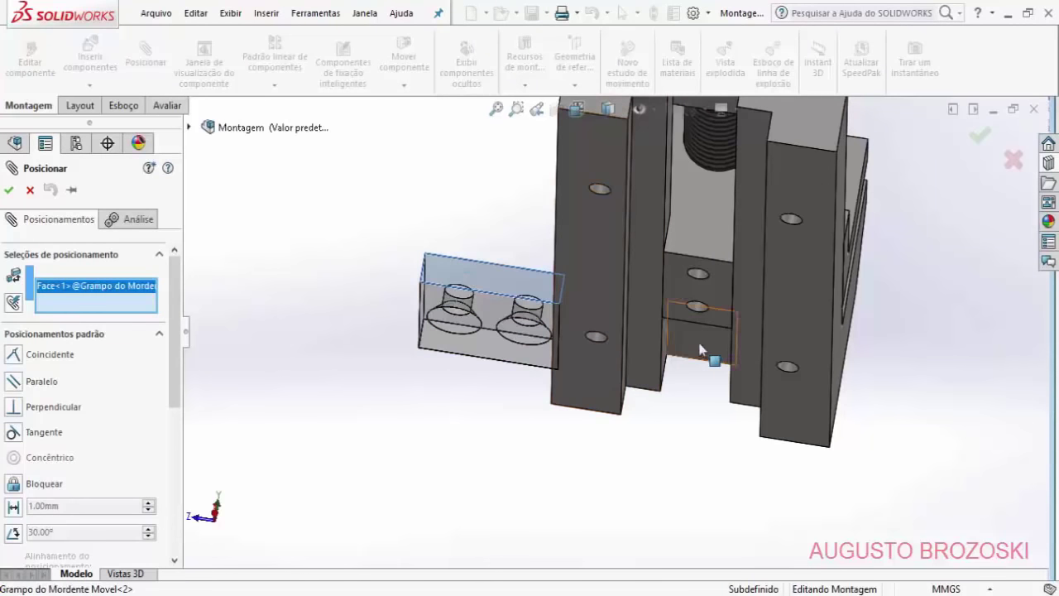
middle_click_drag(700, 349, 736, 338)
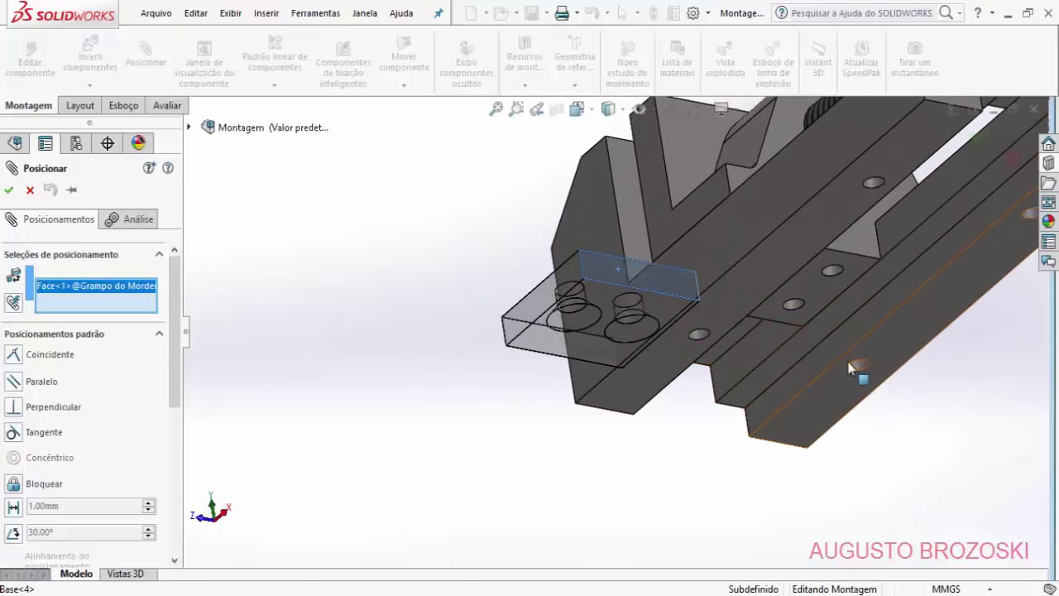
left_click(874, 314)
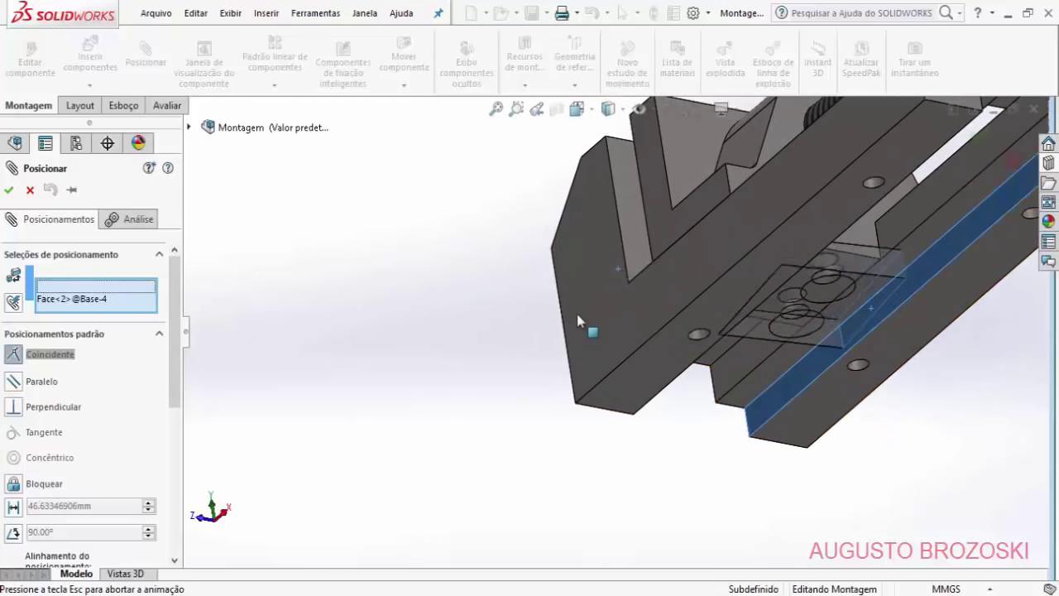
left_click(748, 292)
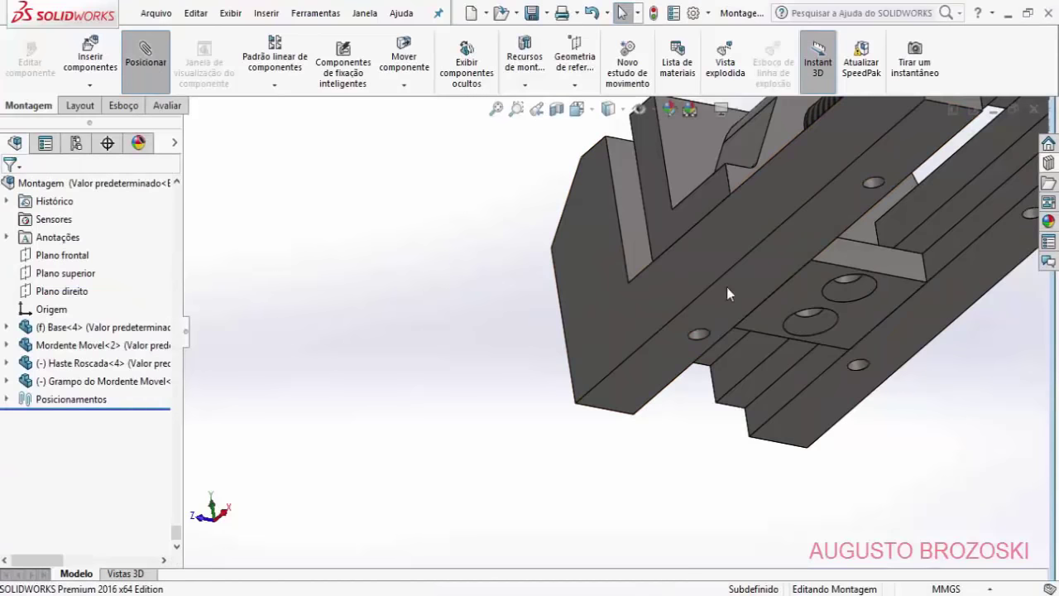
Step: Add a coincident mate between a Mordente Movel face and the clamp plate
left_click(868, 234)
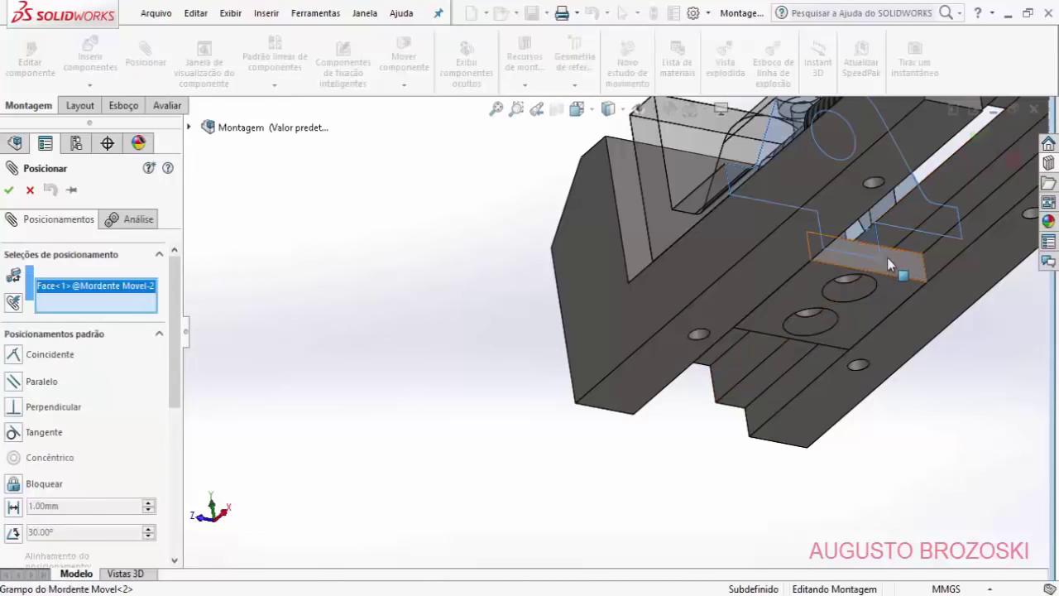
left_click(888, 259)
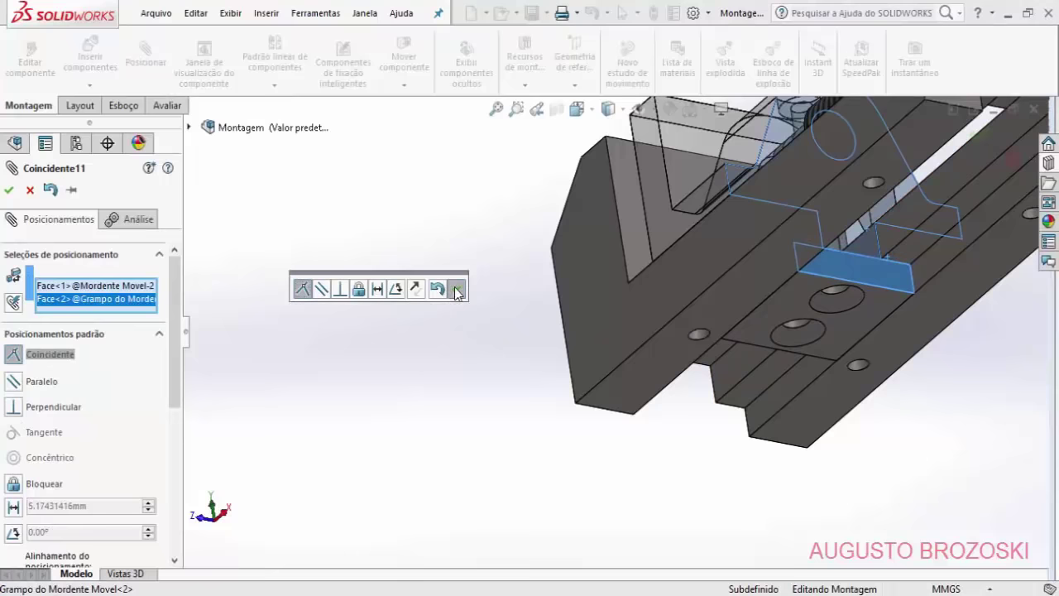
left_click(457, 289)
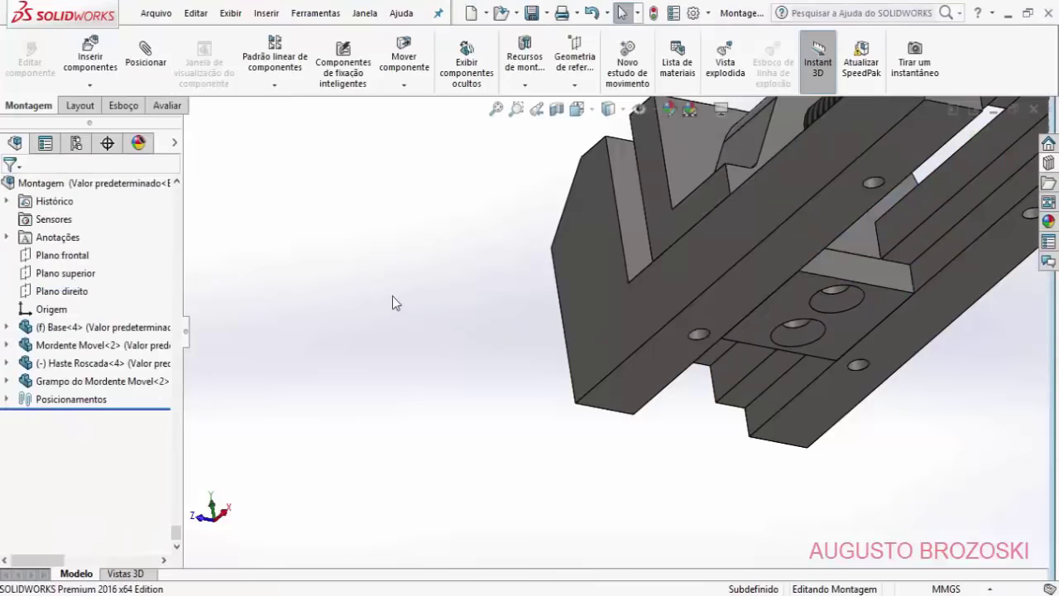
left_click(576, 108)
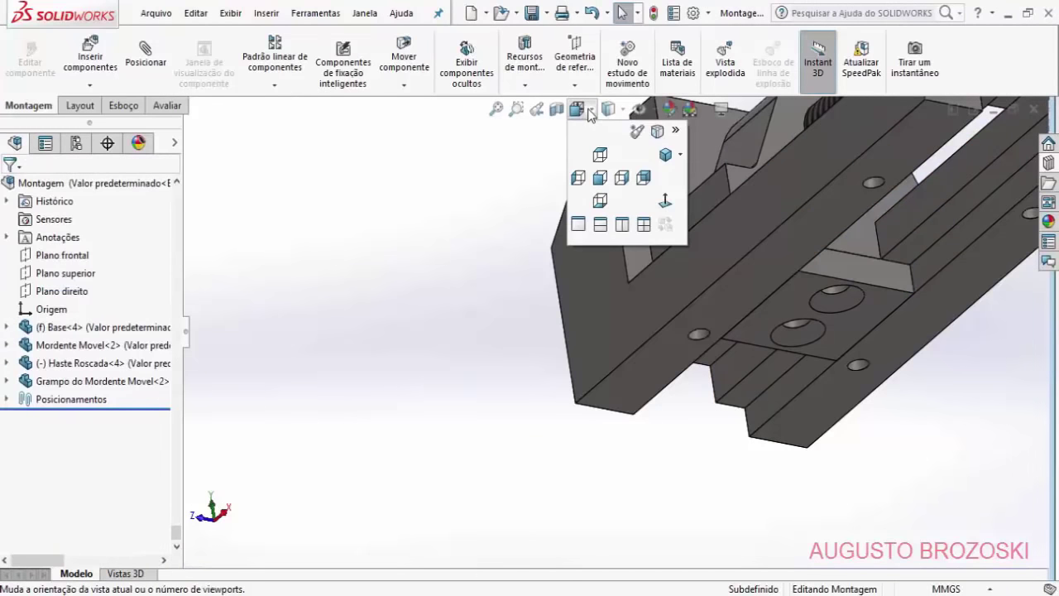
Step: In isometric view, insert Parafuso de Trava.SLDPRT and place it above the vice
left_click(665, 157)
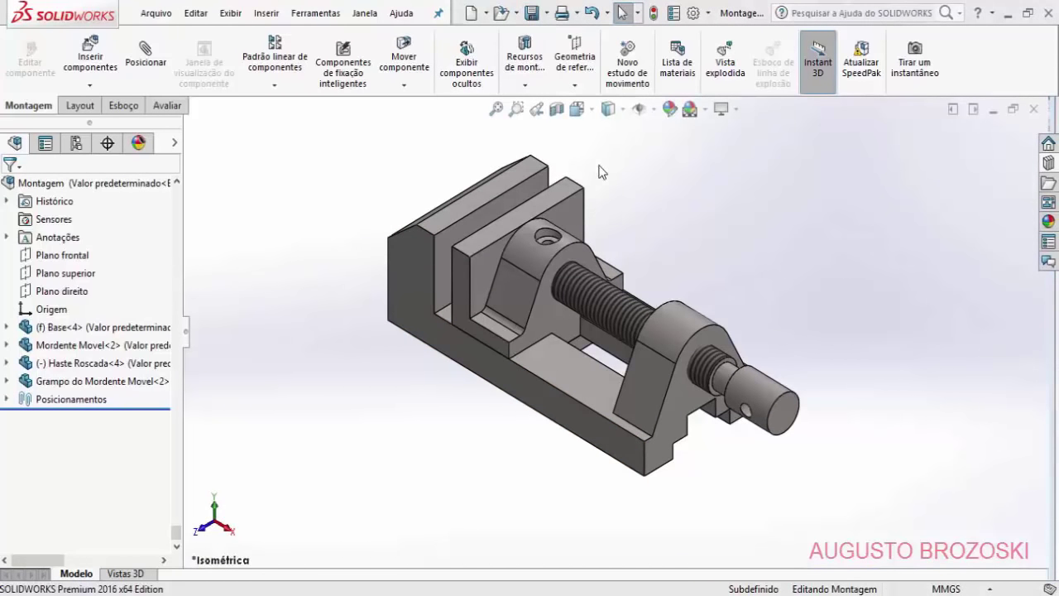
left_click(91, 60)
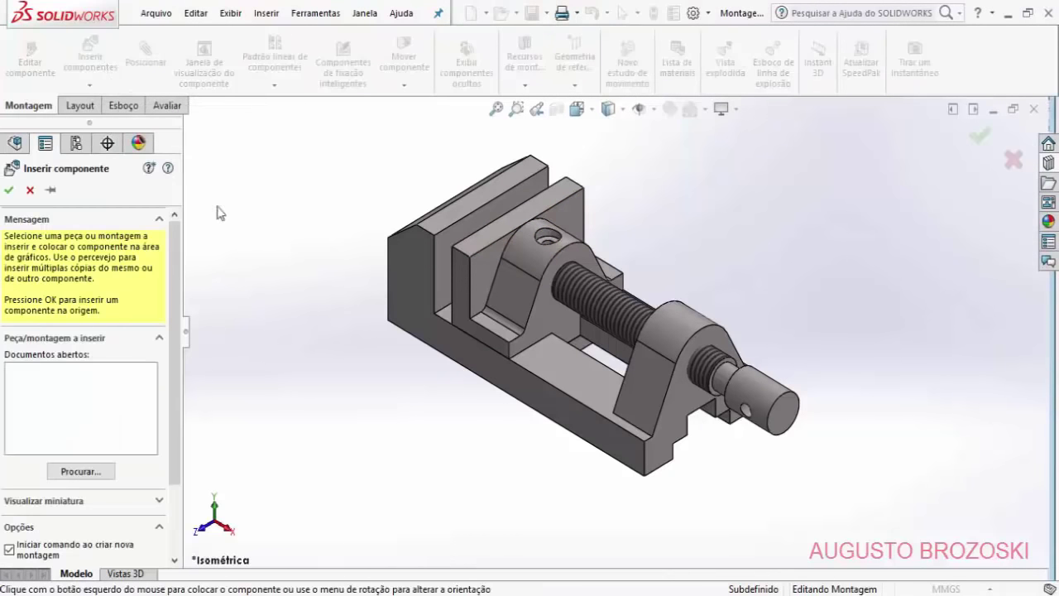
left_click(81, 471)
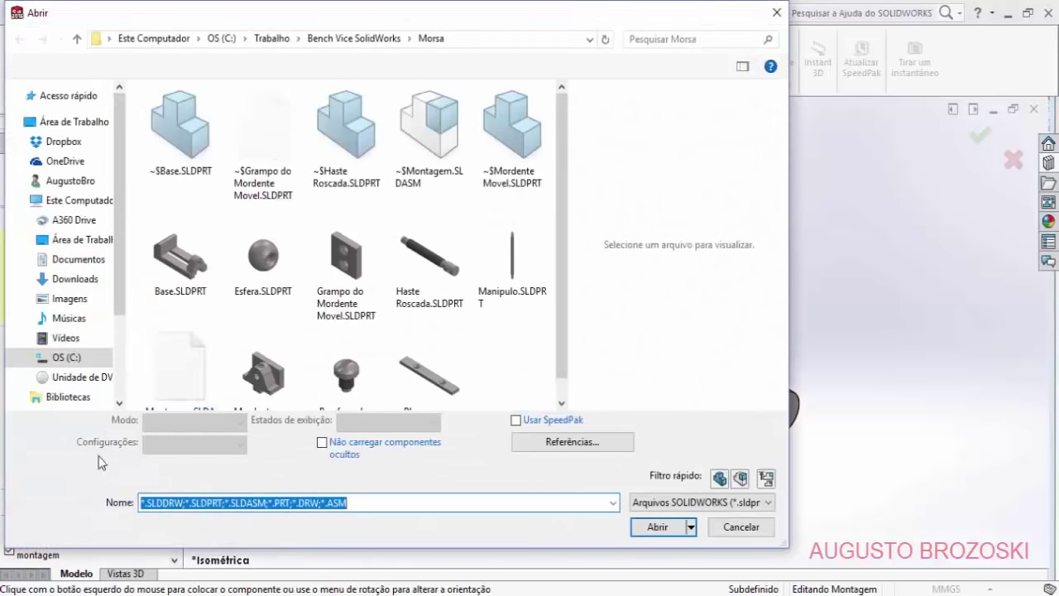
left_click(347, 379)
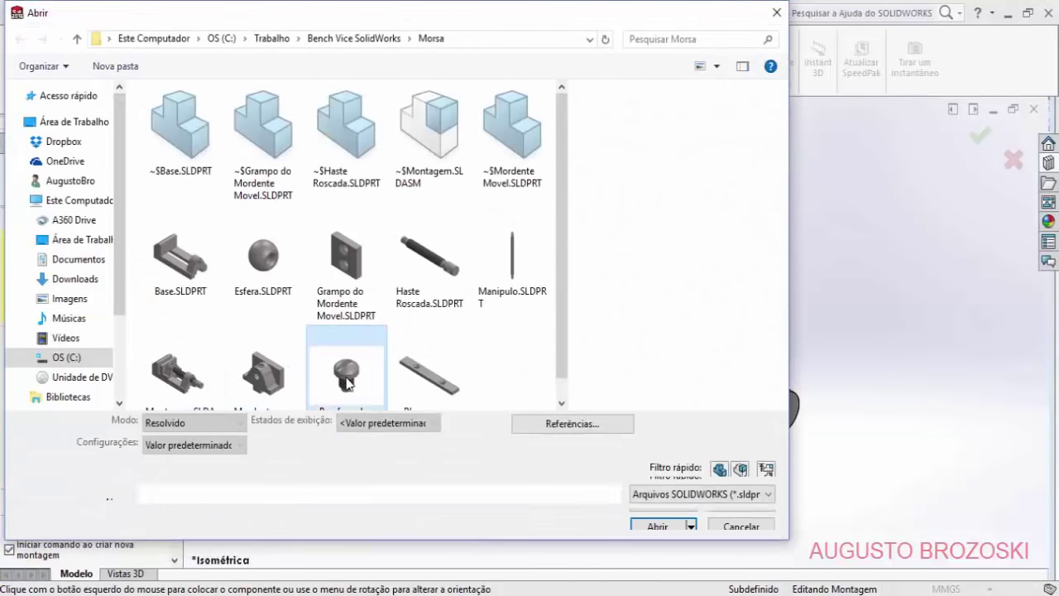
left_click(657, 518)
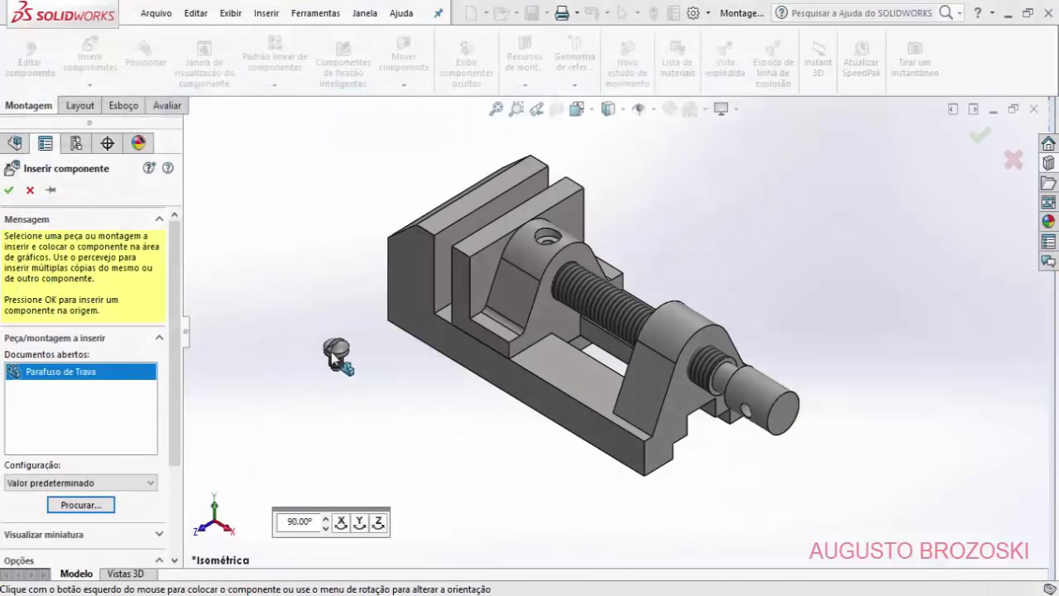
left_click(394, 168)
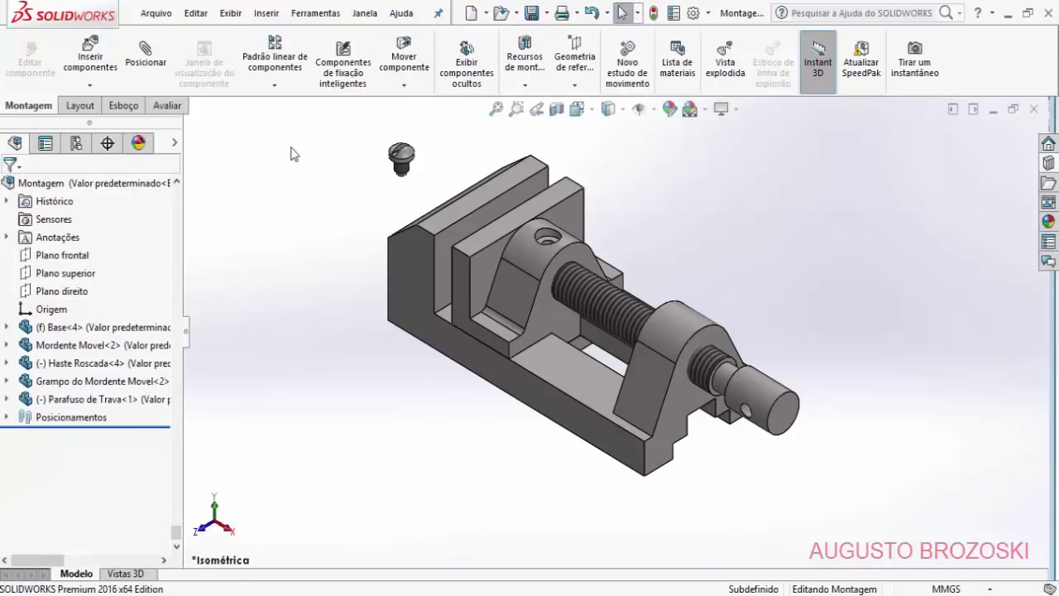
Step: Mate the Parafuso de Trava shank concentric with the hole on top of Mordente Movel
left_click(151, 68)
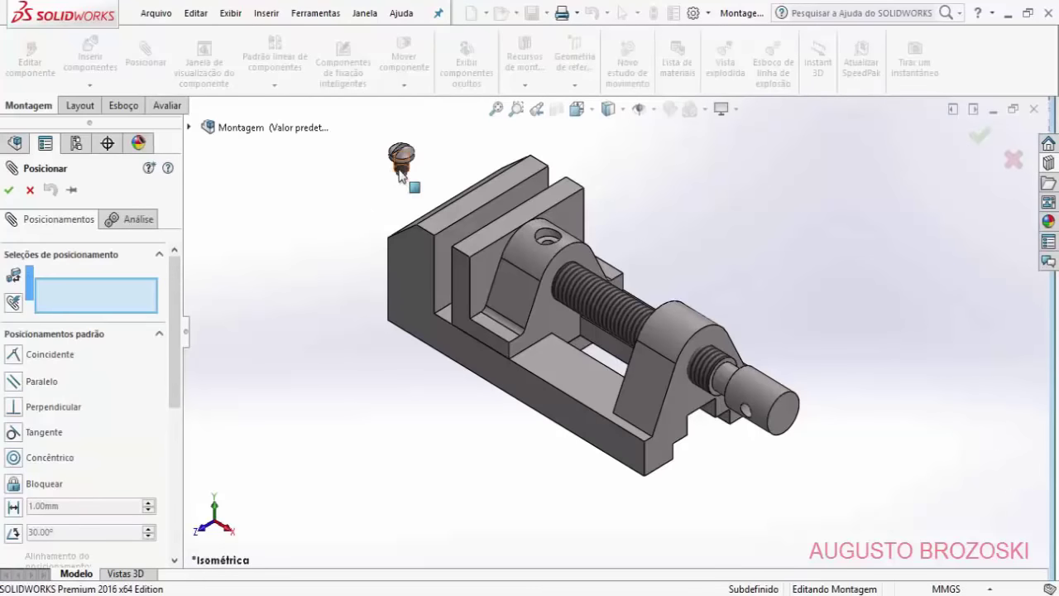
scroll(400, 170, "down", 1)
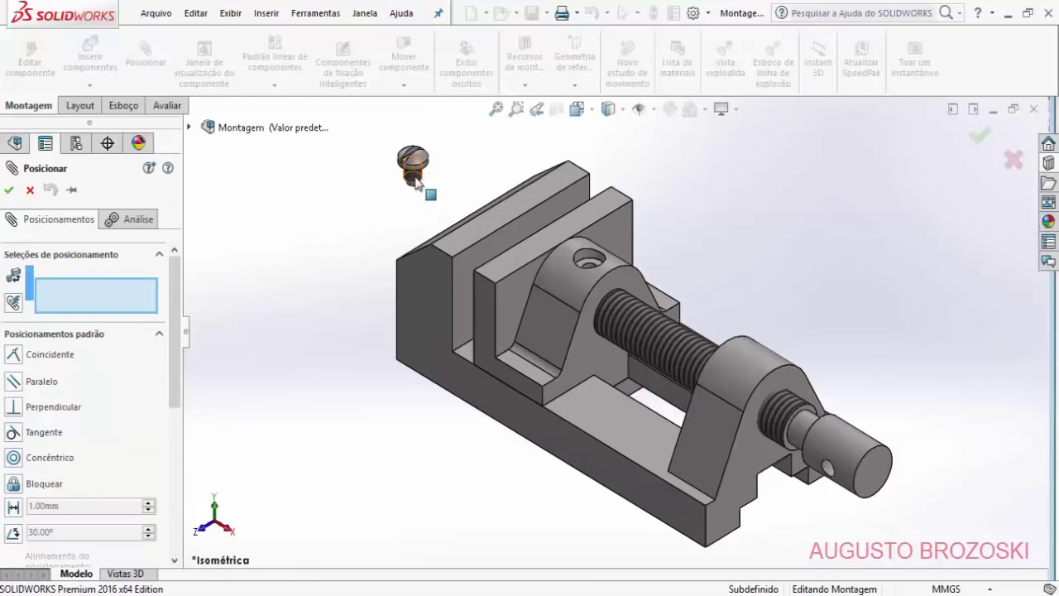
left_click(415, 180)
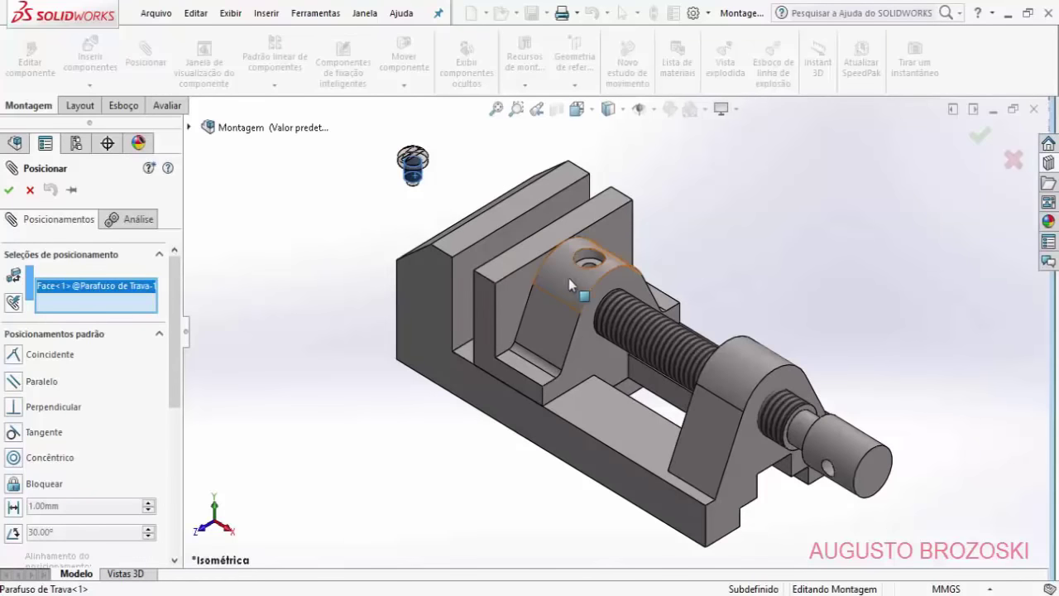
left_click(588, 254)
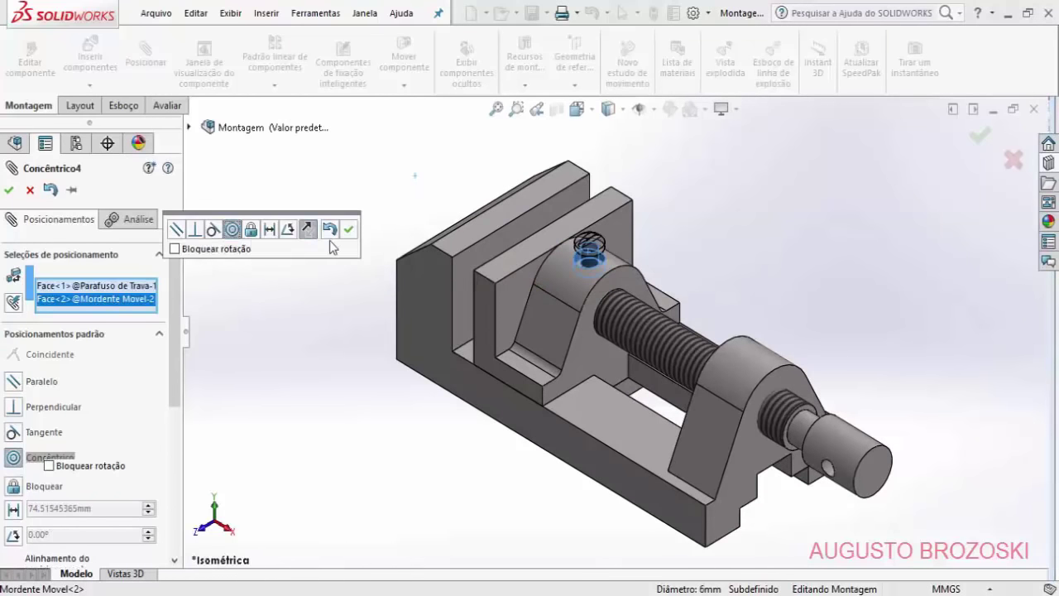
left_click(348, 232)
key("Return")
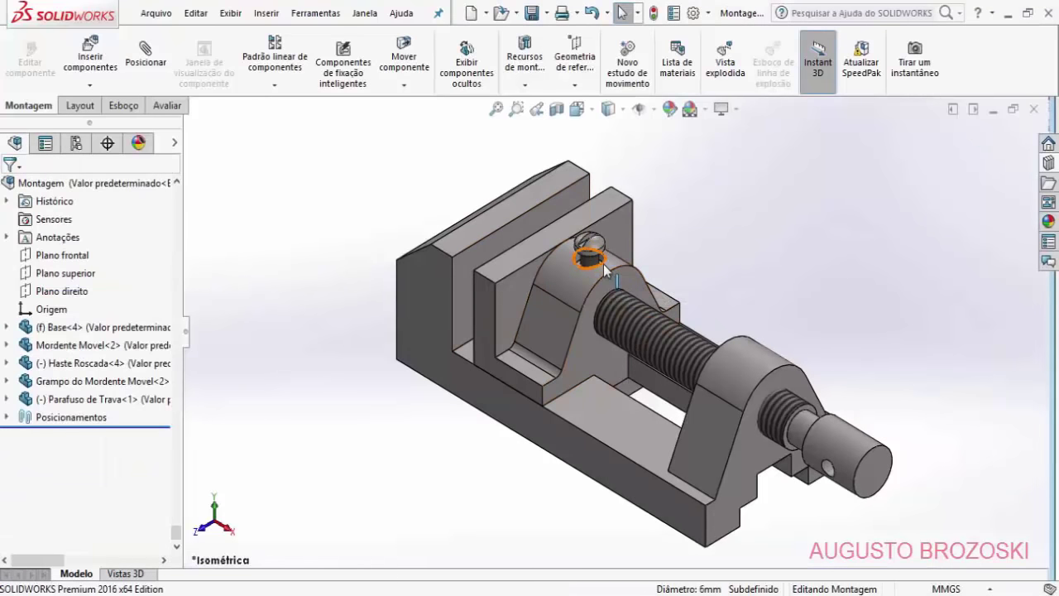
scroll(603, 264, "down", 10)
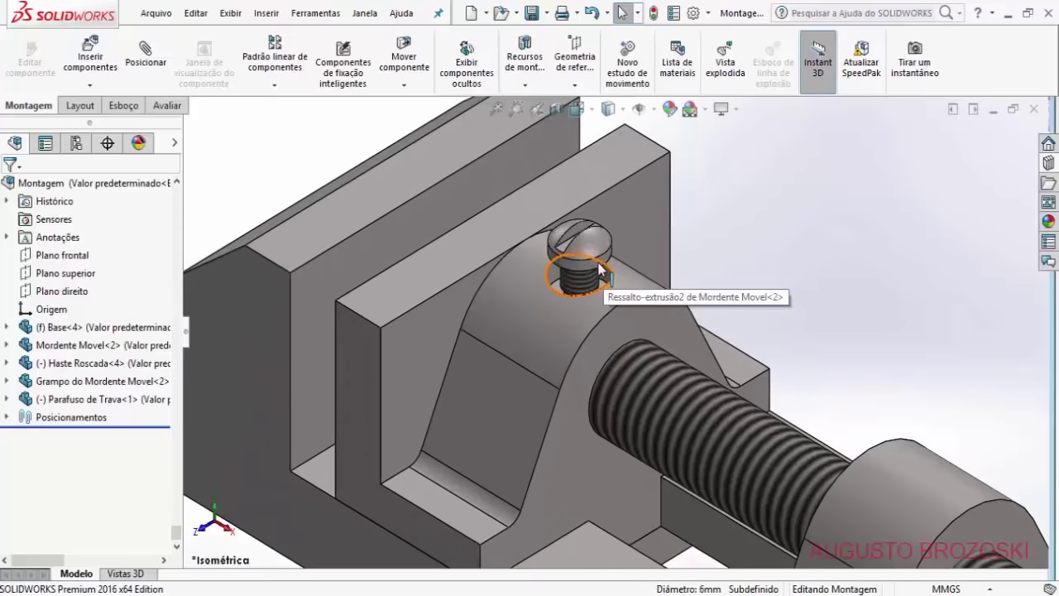
scroll(619, 316, "down", 2)
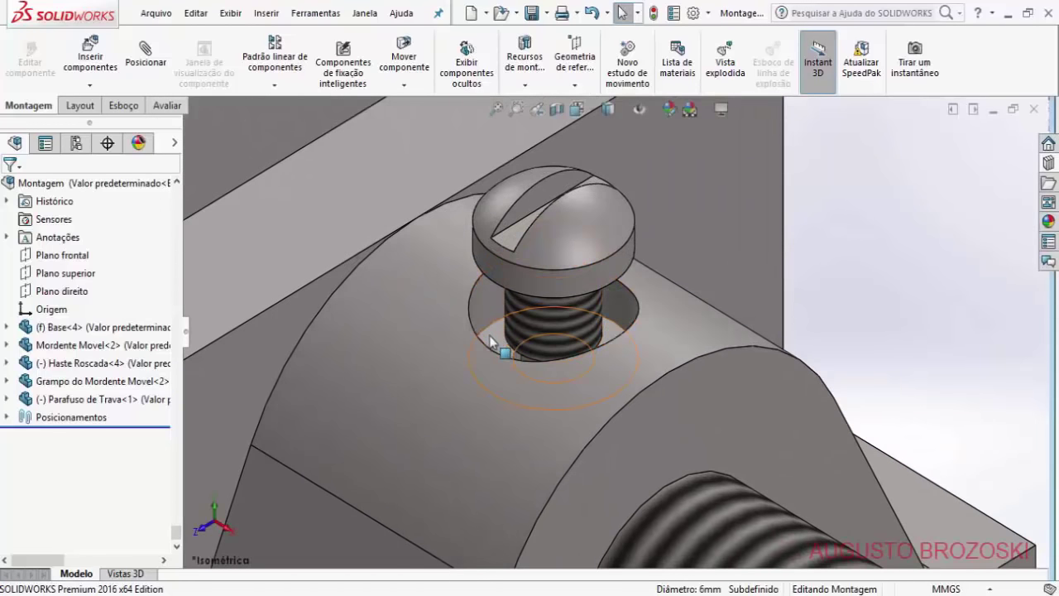
Step: Seat the screw head with a coincident mate between the hole's recess face and the head edge
left_click(147, 65)
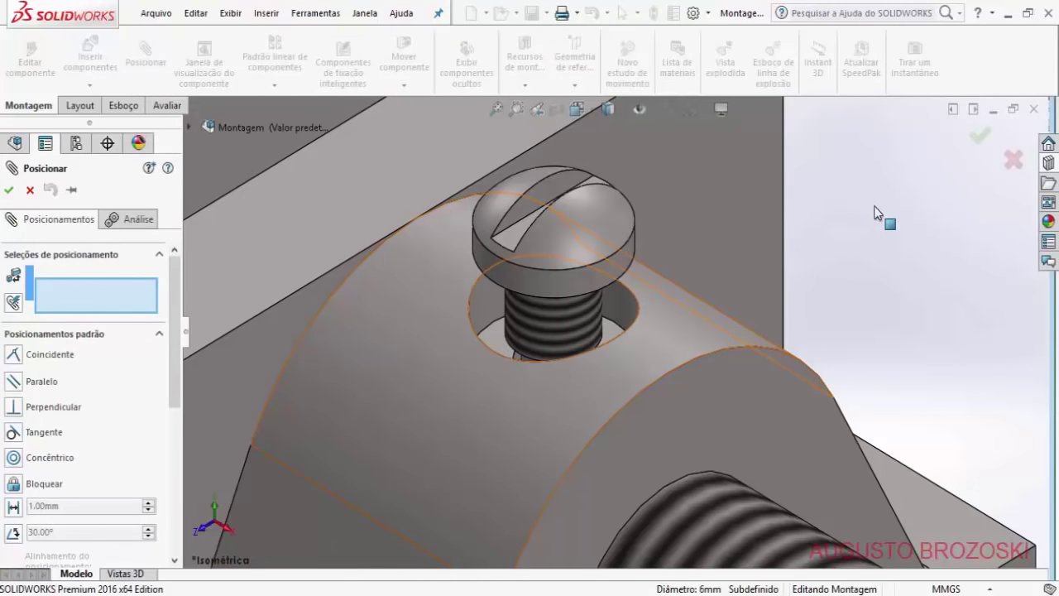
left_click(500, 346)
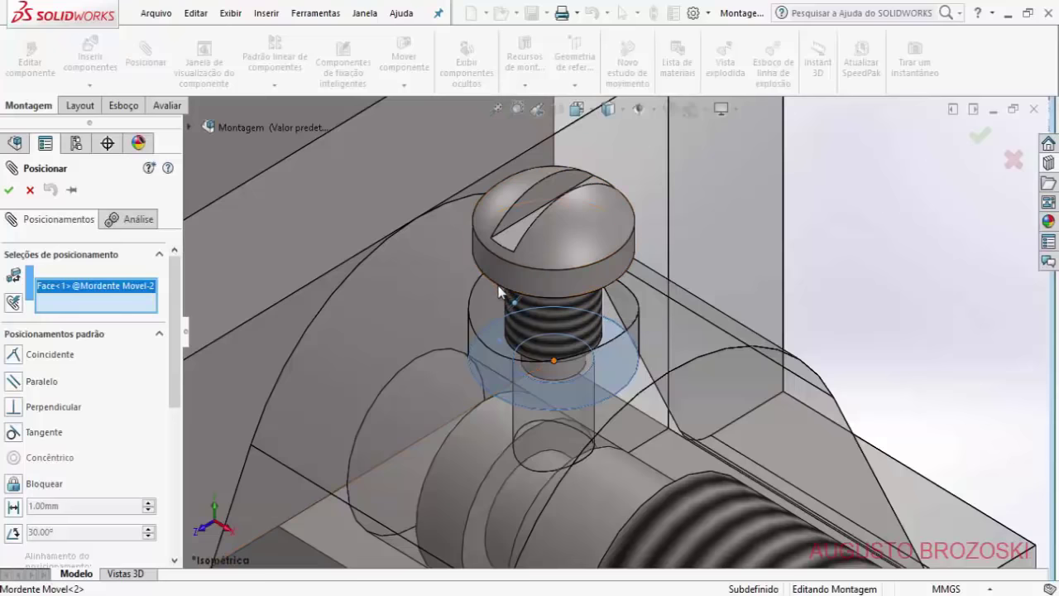
left_click(536, 294)
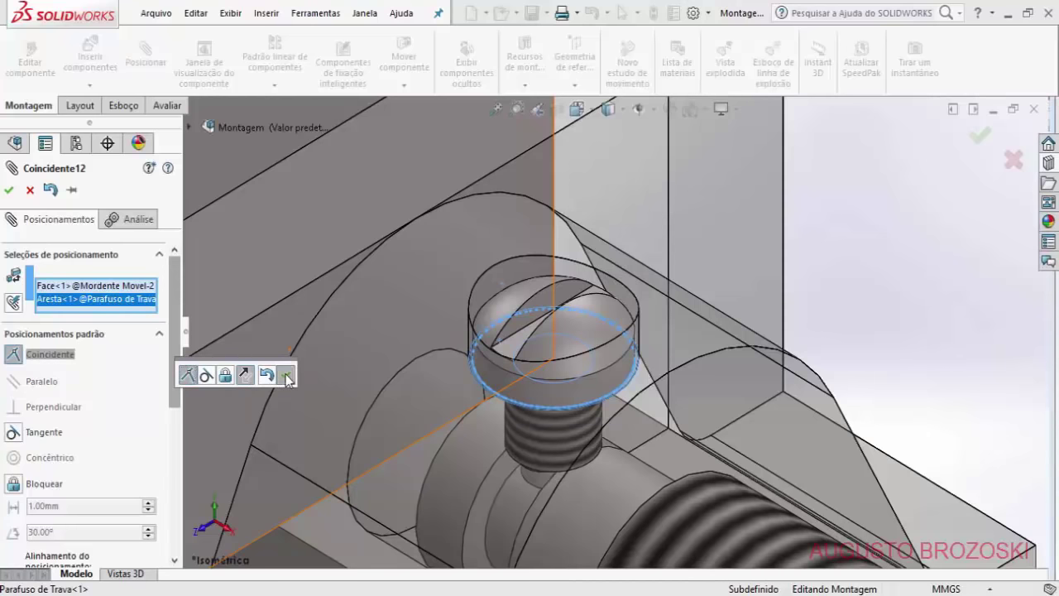
left_click(286, 376)
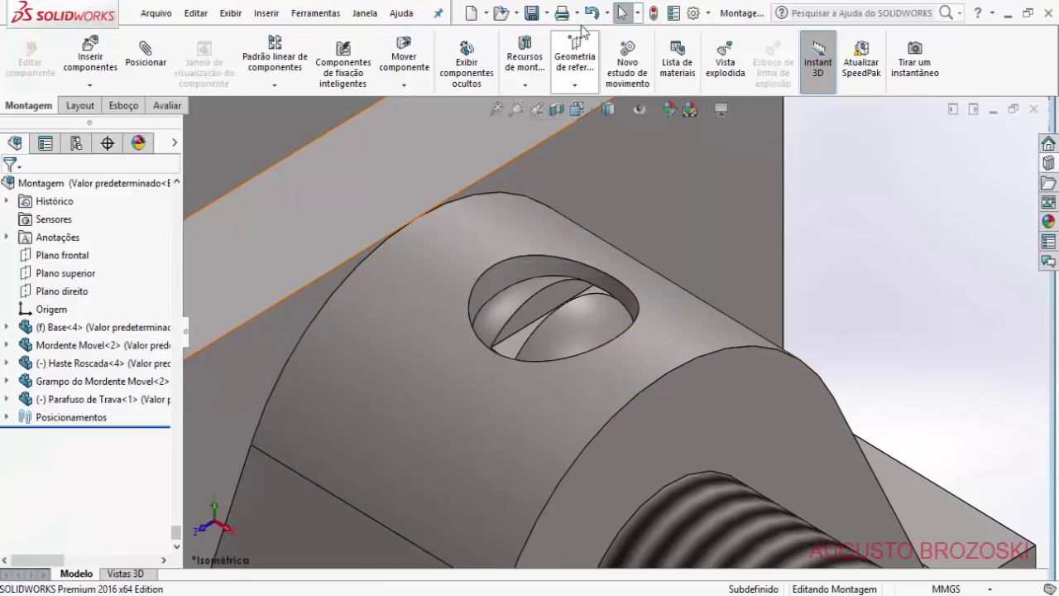
Step: In isometric view, insert Manipulo.SLDPRT beside the vice and select its shaft face for a mate
left_click(578, 109)
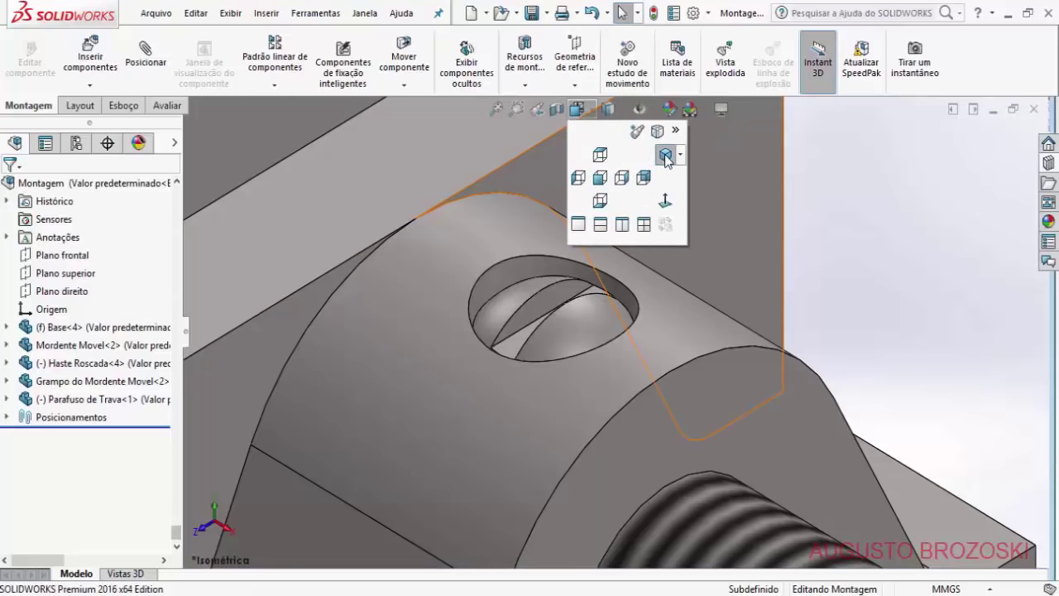
left_click(666, 155)
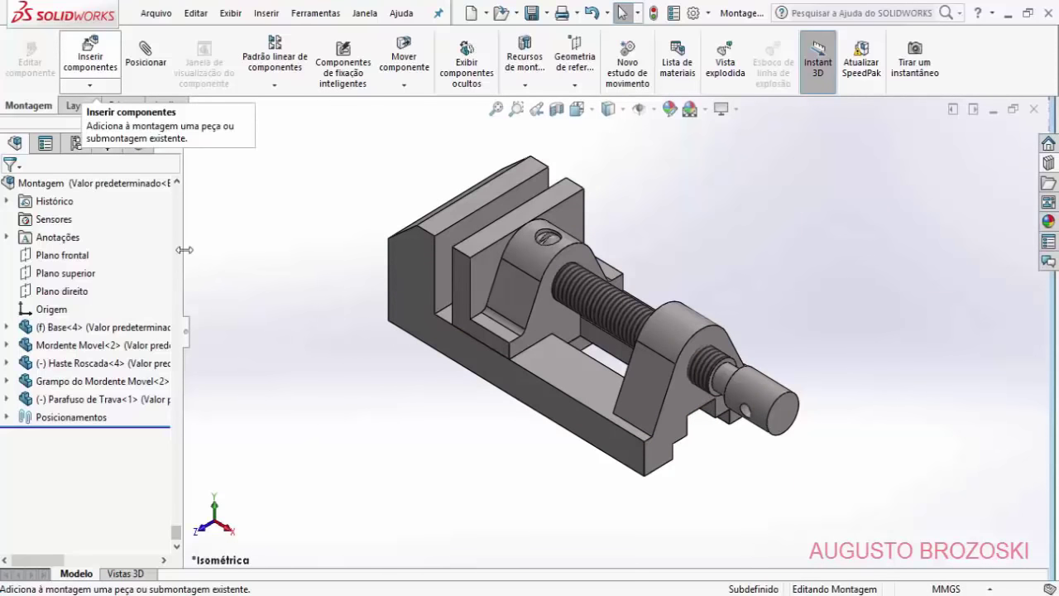
left_click(95, 472)
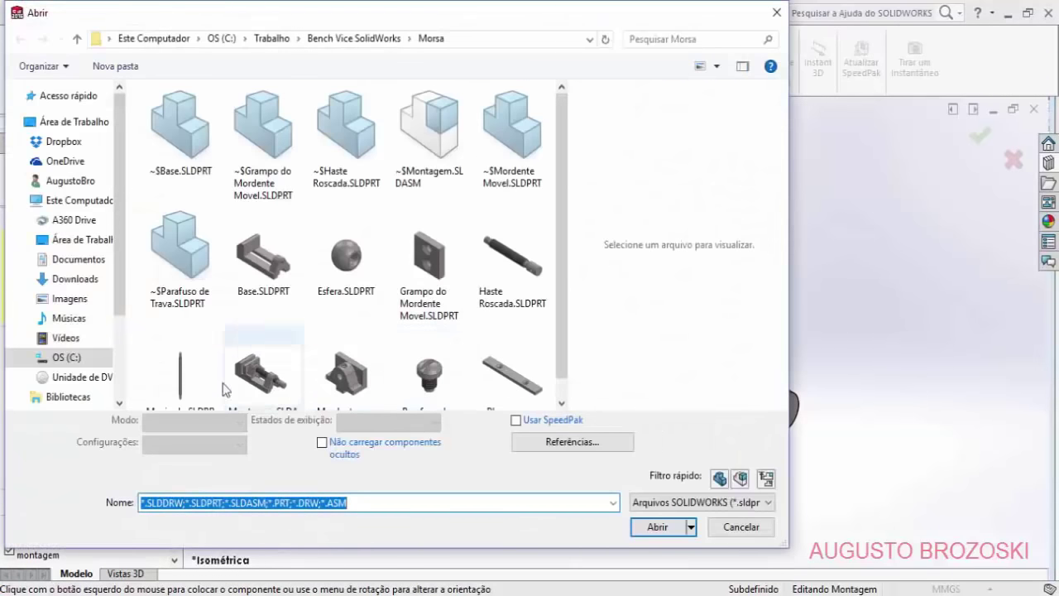
scroll(180, 381, "down", 1)
left_click(182, 364)
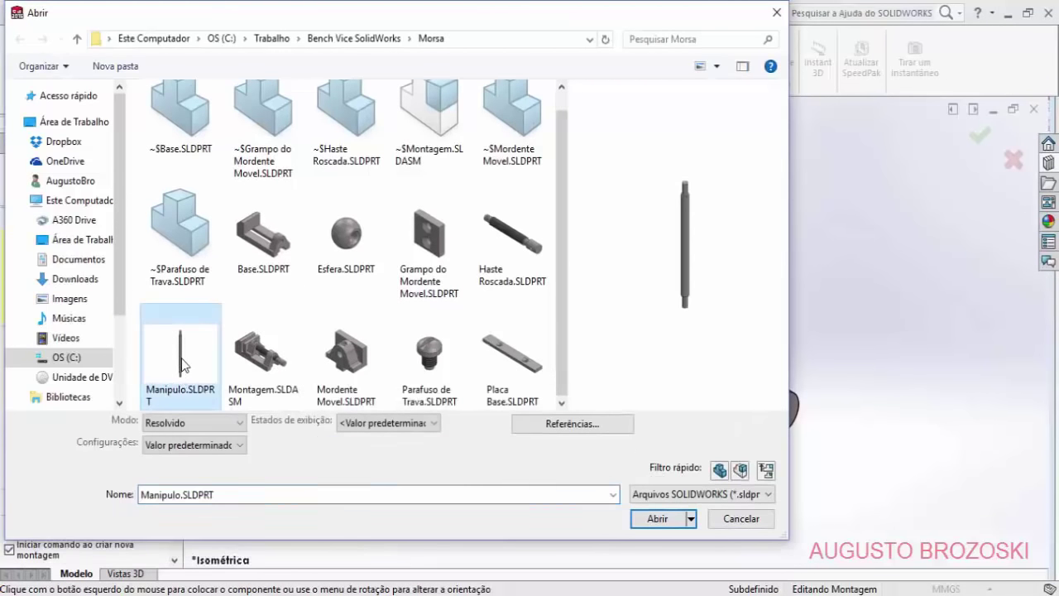
left_click(657, 519)
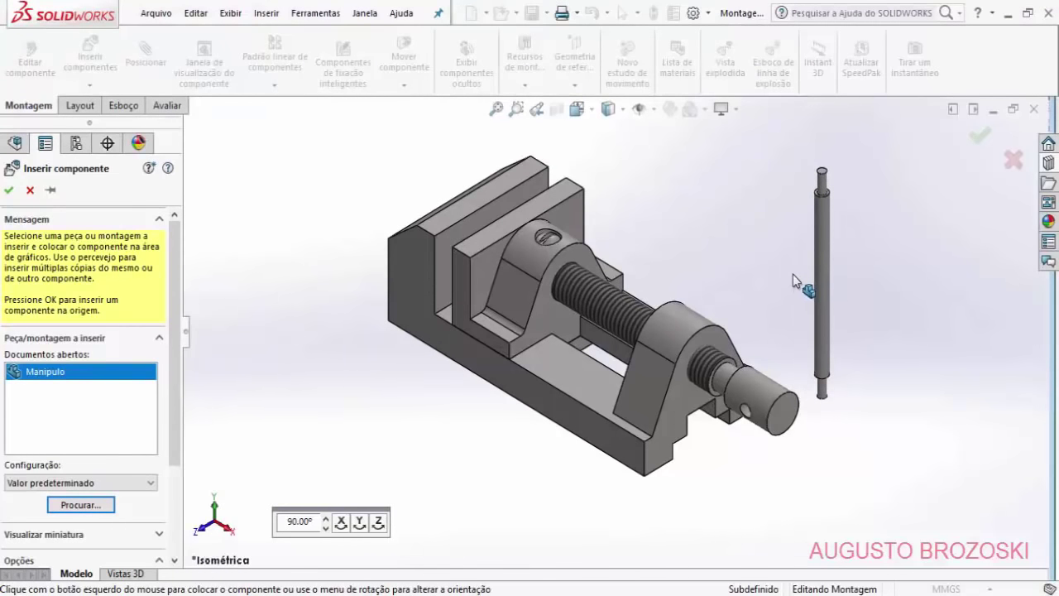
left_click(793, 274)
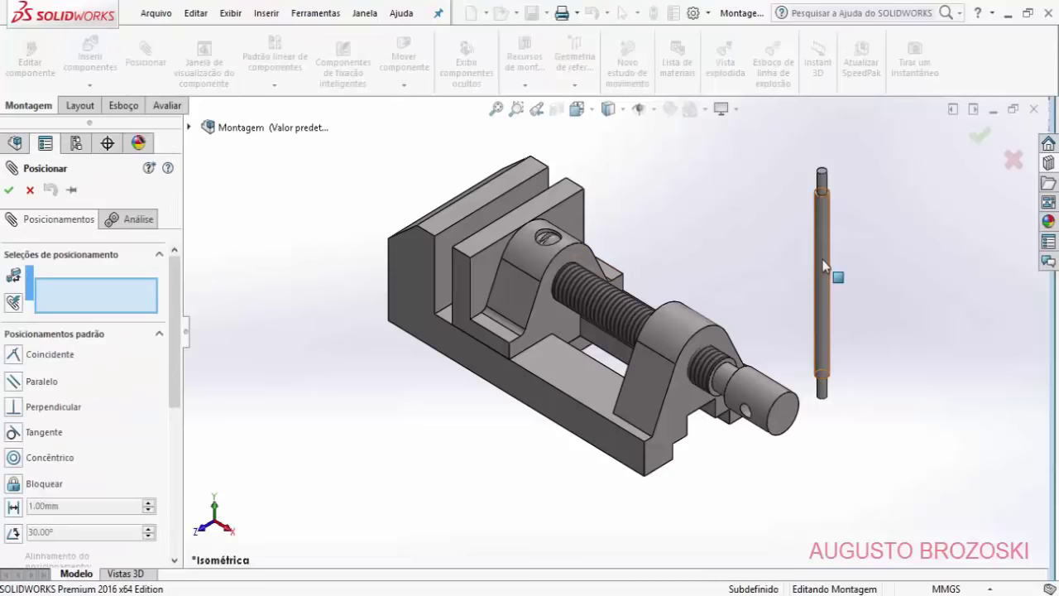
left_click(831, 336)
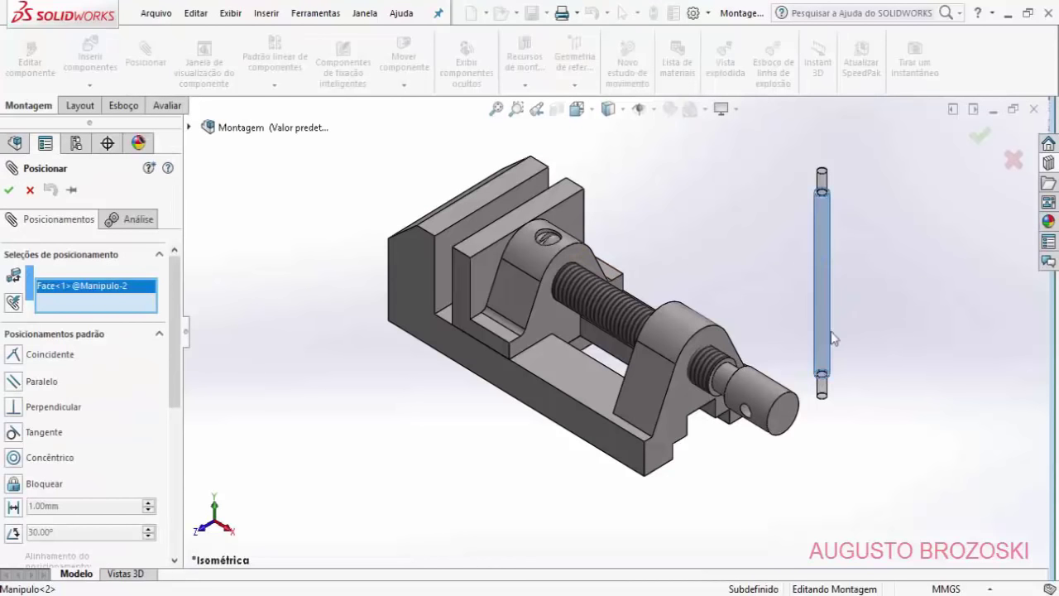
Step: Mate the Manipulo shaft concentric with the rod's cross hole and swing it near vertical about the screw
left_click(732, 424)
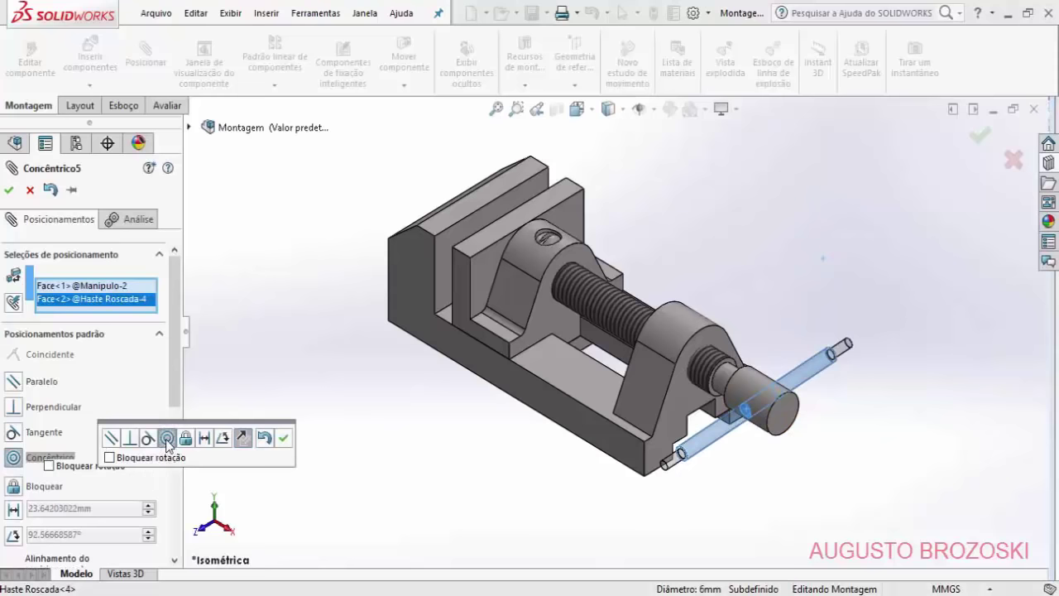
left_click(284, 438)
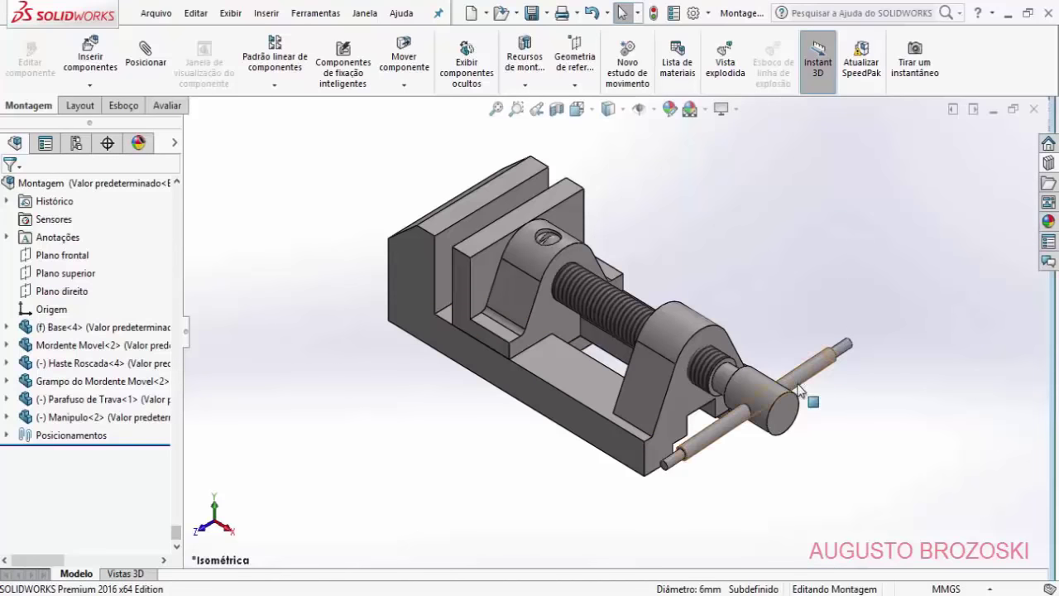
left_click(823, 366)
left_click_drag(805, 384, 819, 364)
left_click(713, 372, "ctrl")
mouse_move(709, 427)
left_mouse_down()
mouse_move(601, 430)
mouse_move(728, 426)
mouse_move(716, 440)
mouse_move(713, 413)
left_mouse_up()
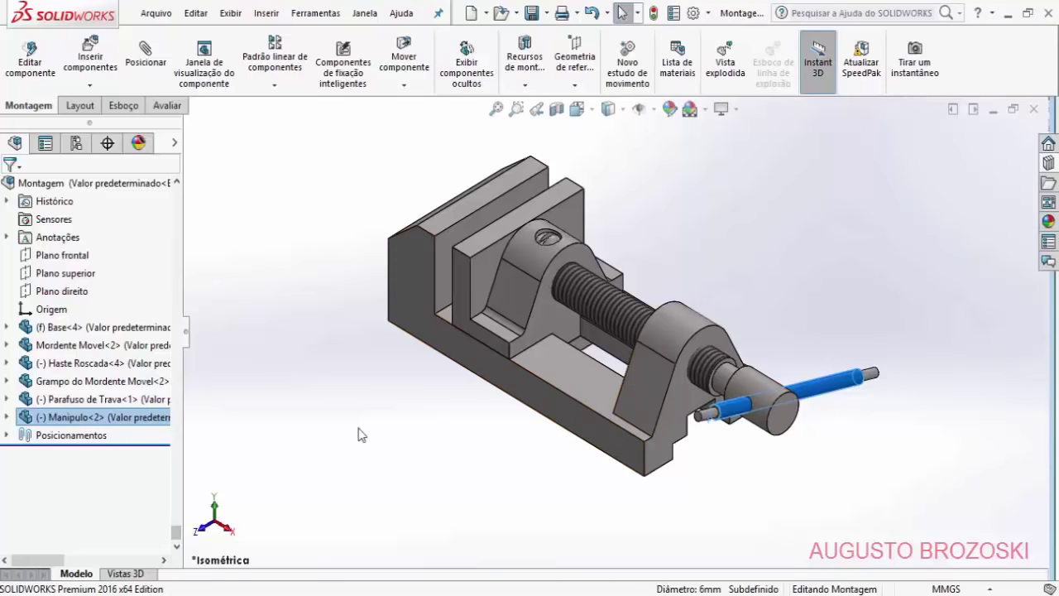
left_click(321, 412)
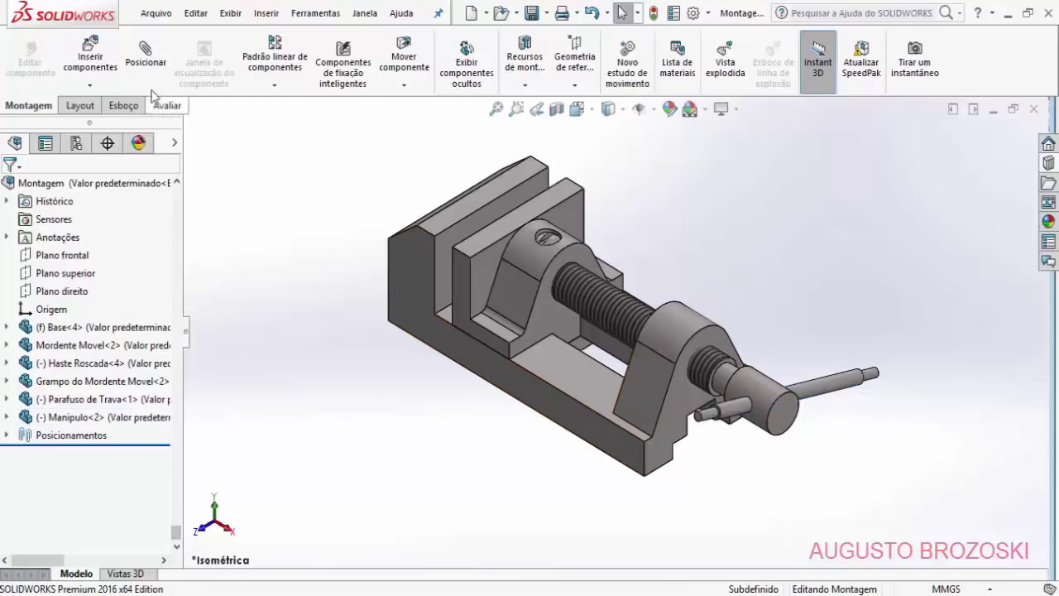
left_click(146, 65)
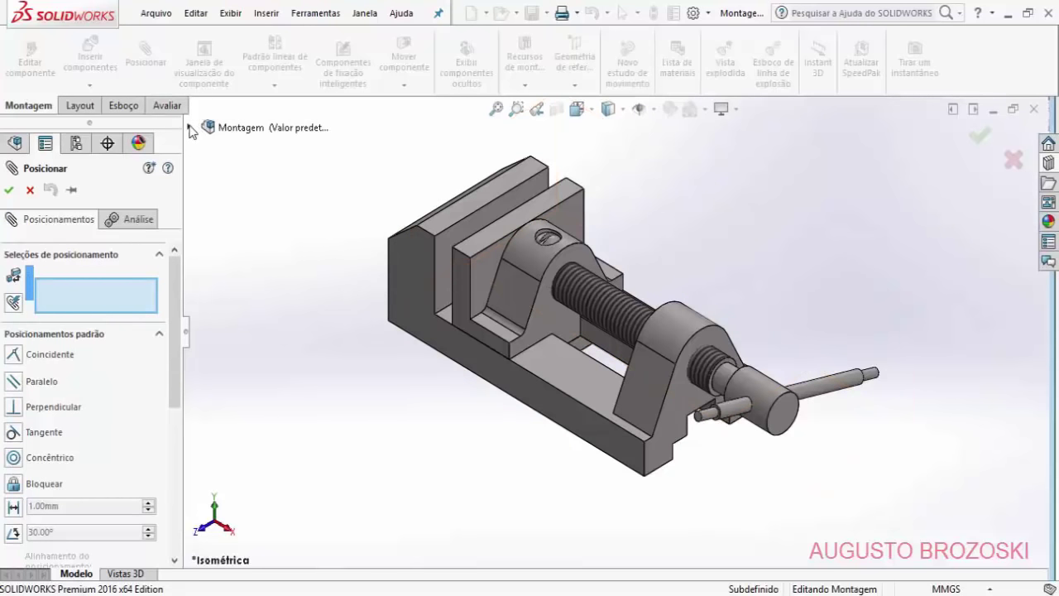
Step: Make Haste Roscada's Plano frontal coincident with Manipulo's Plano superior via the flyout tree
left_click(189, 128)
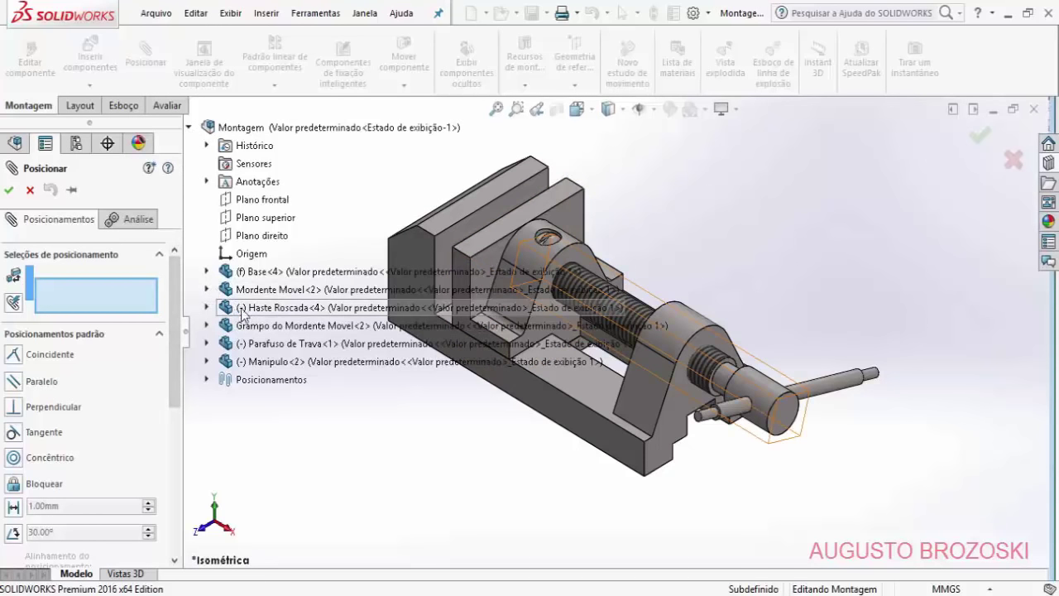
left_click(207, 308)
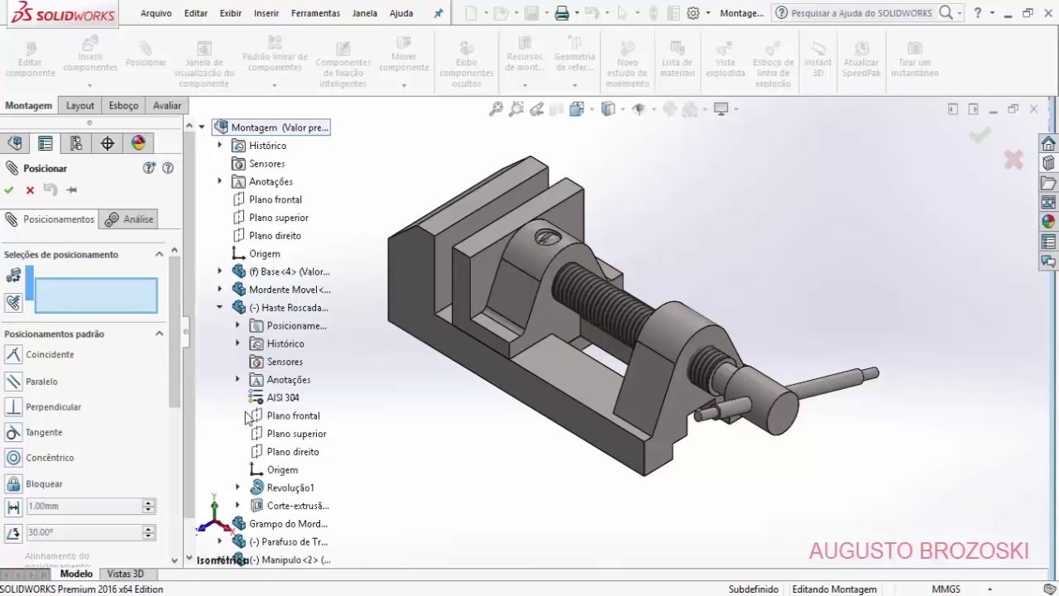
left_click(288, 420)
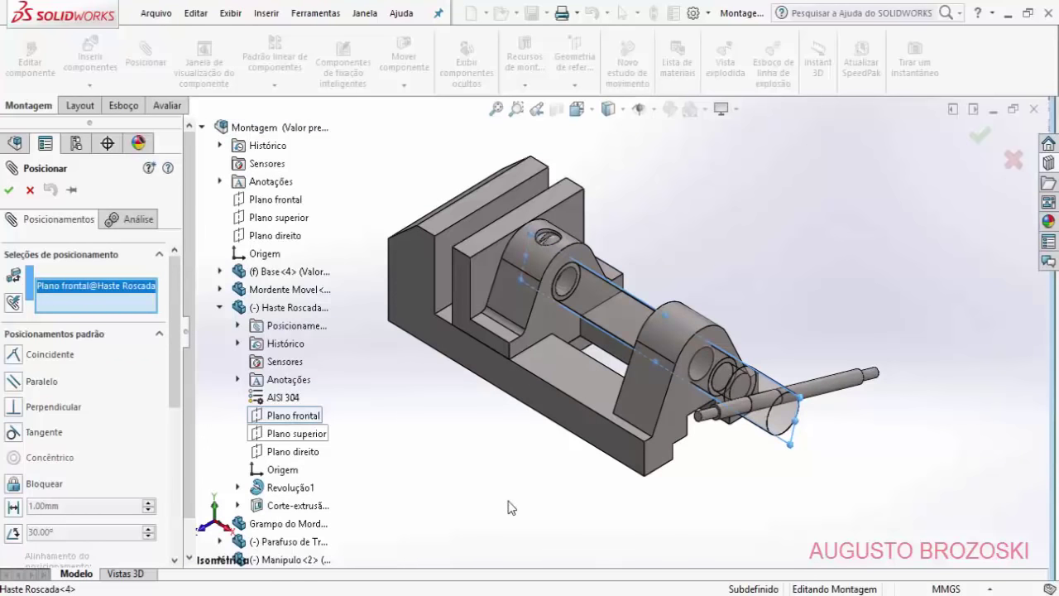
scroll(225, 439, "down", 1)
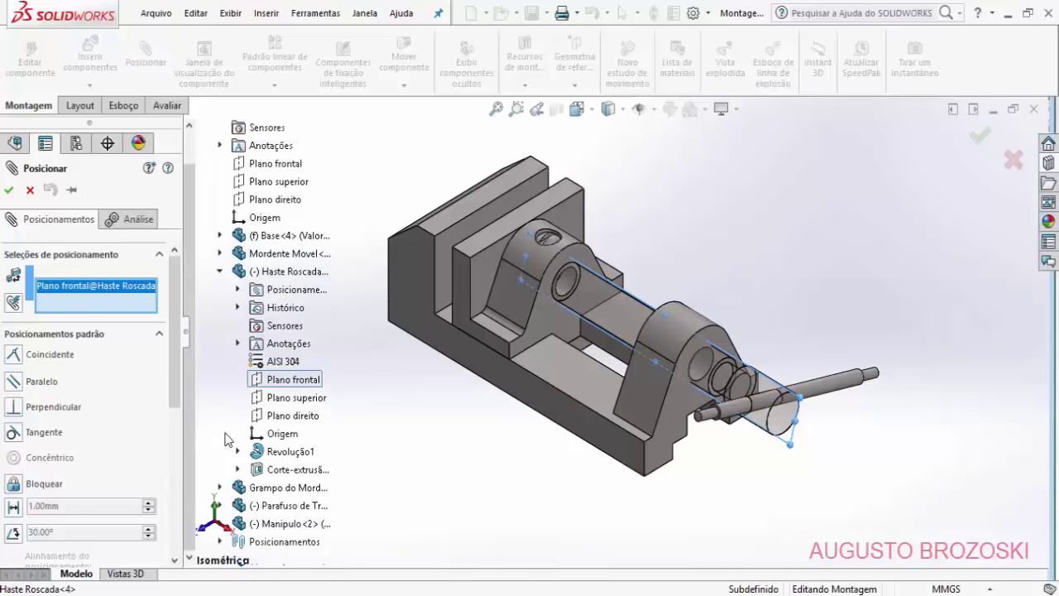
left_click(220, 523)
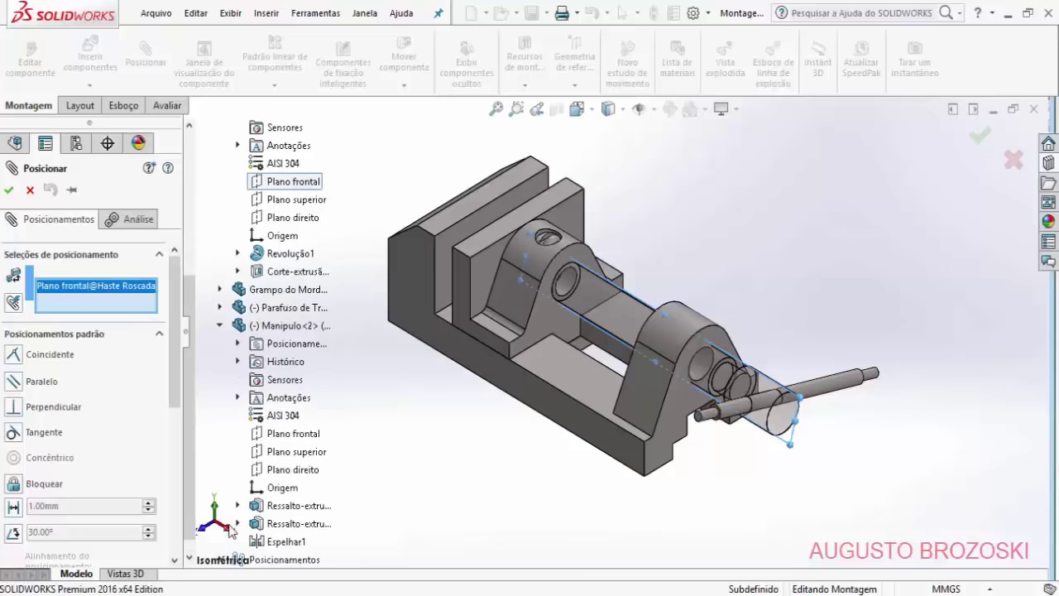
left_click(291, 458)
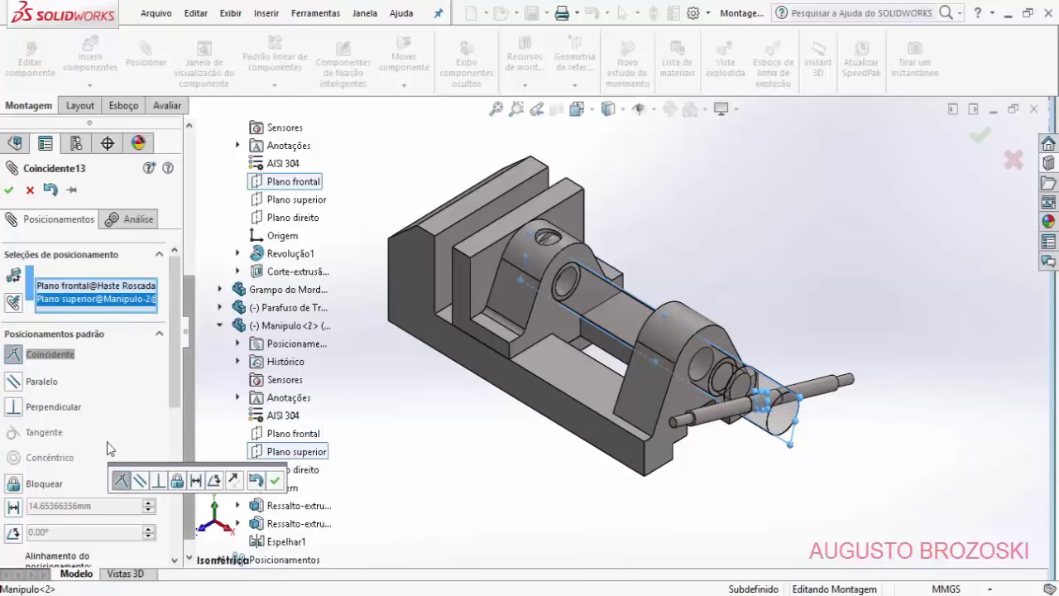
left_click(274, 482)
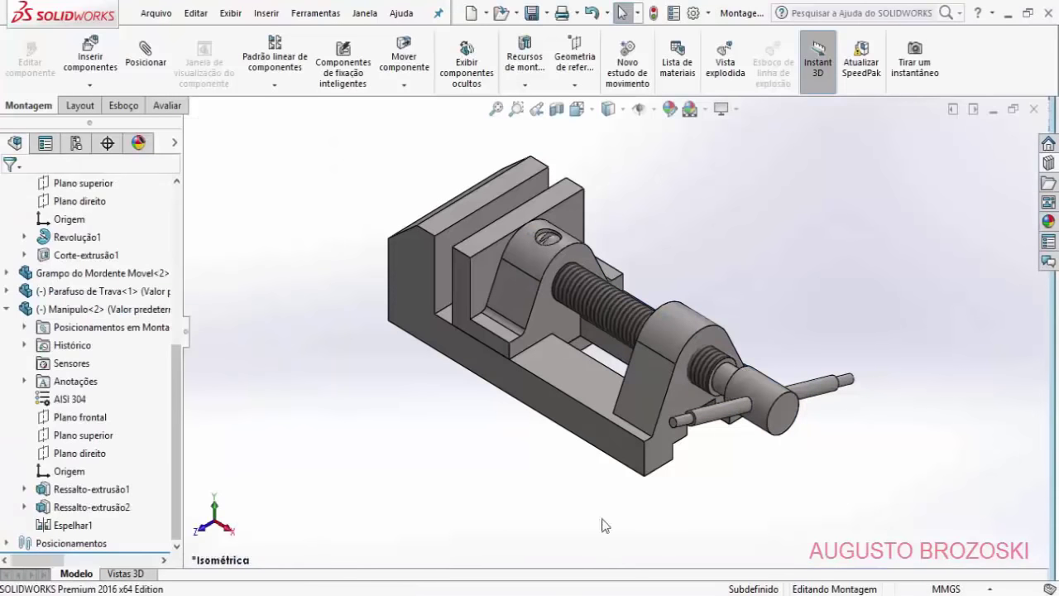
left_click(770, 399)
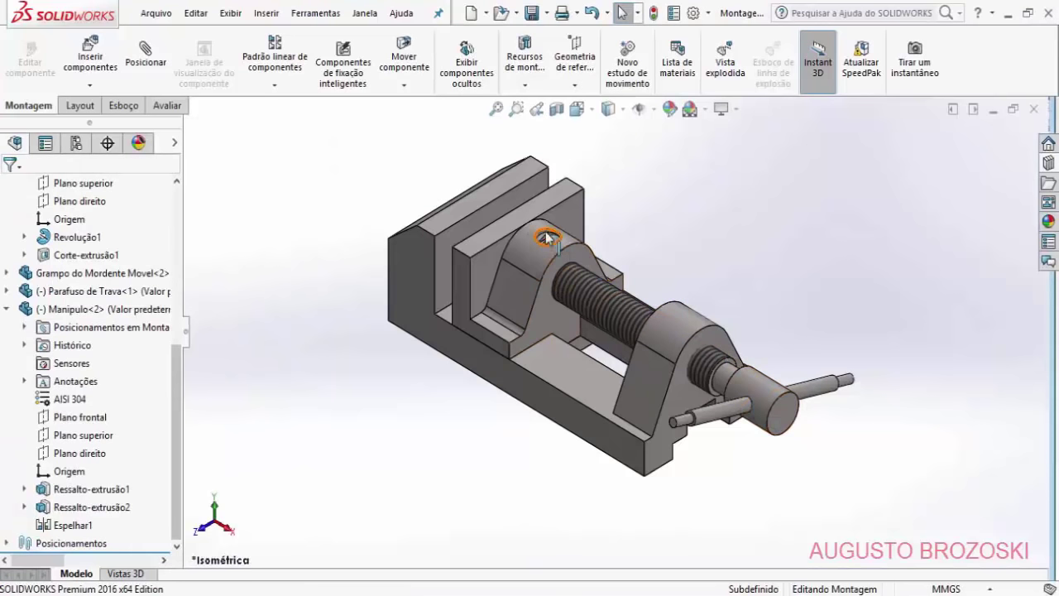
left_click(758, 406)
Step: Add a Coincidente mate between Grampo do Mordente Movel's Plano direito and Haste Roscada's Plano frontal
left_click(149, 63)
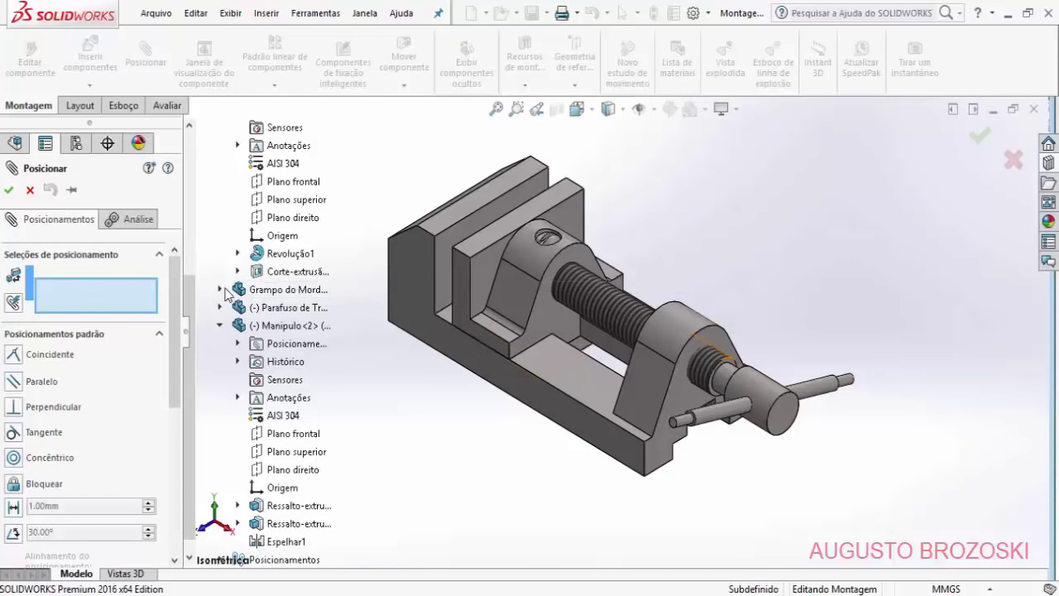
left_click(220, 290)
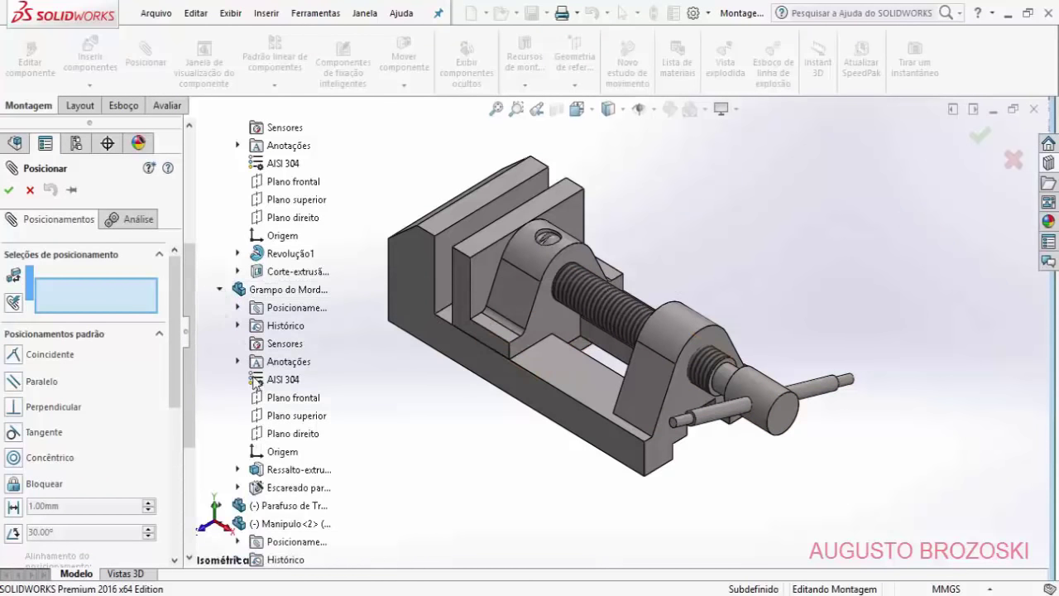
left_click(291, 433)
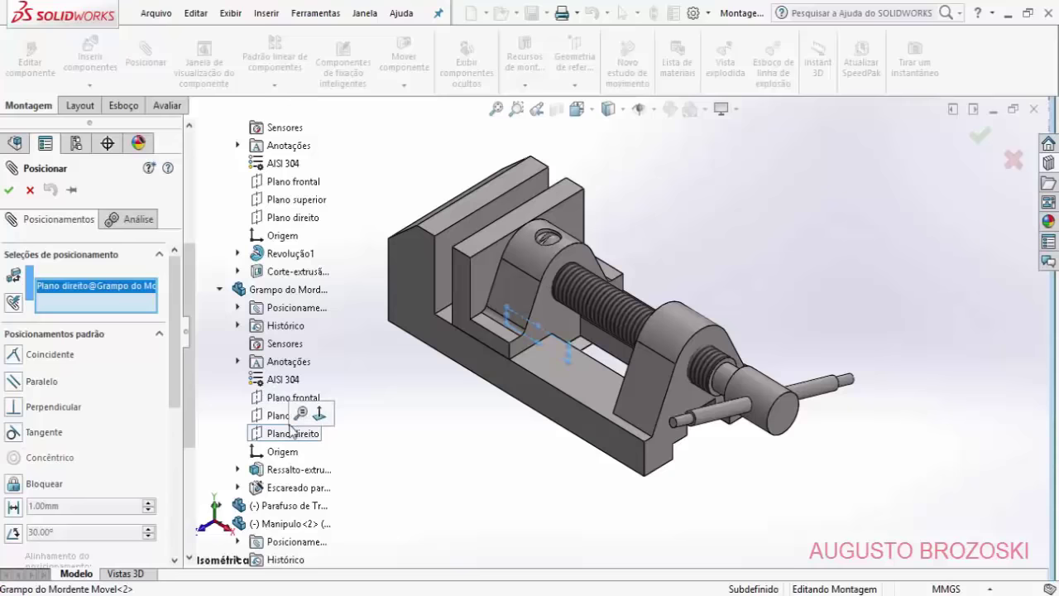
scroll(230, 383, "down", 3)
scroll(230, 383, "down", 3)
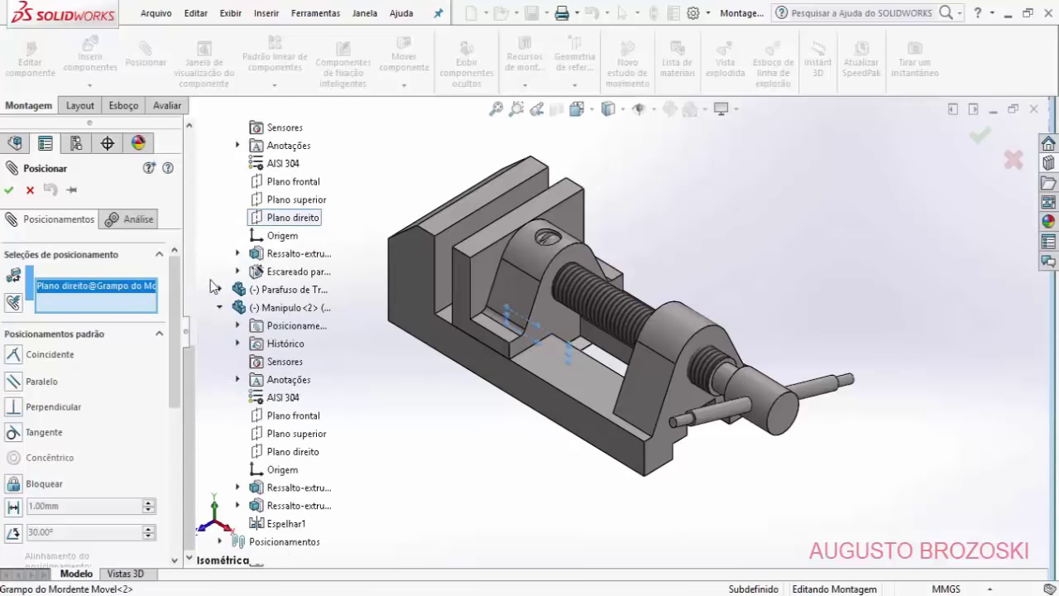
scroll(212, 269, "up", 5)
scroll(219, 311, "down", 4)
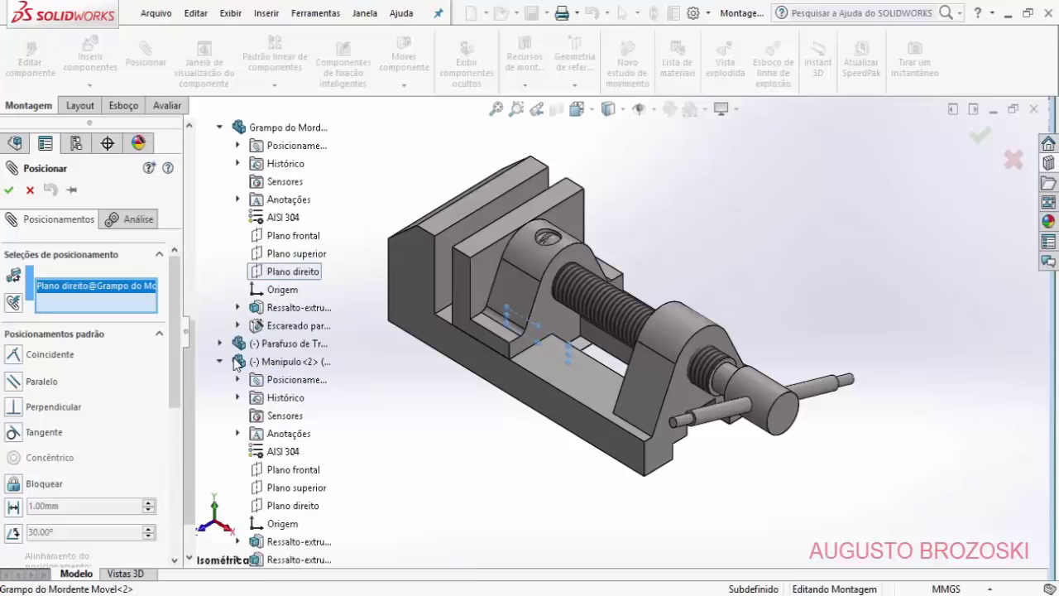
scroll(292, 291, "up", 9)
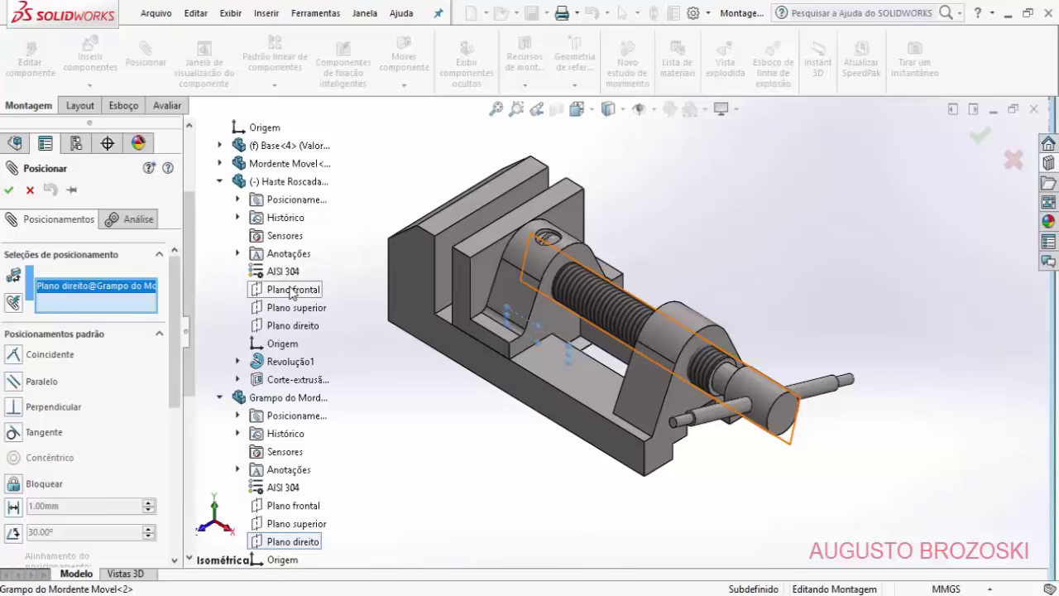
left_click(292, 291)
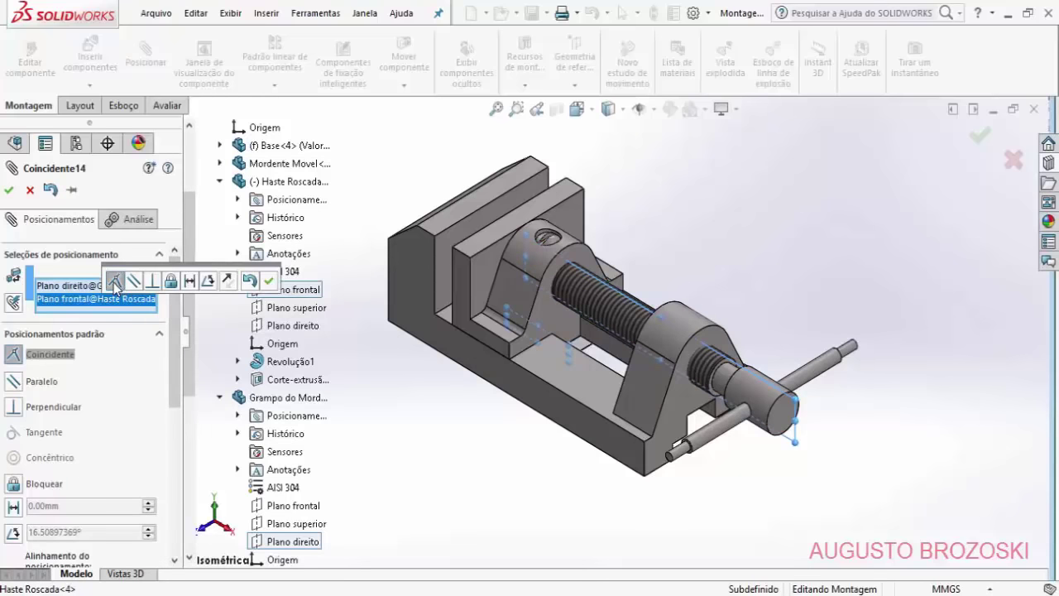
left_click(268, 280)
key("Escape")
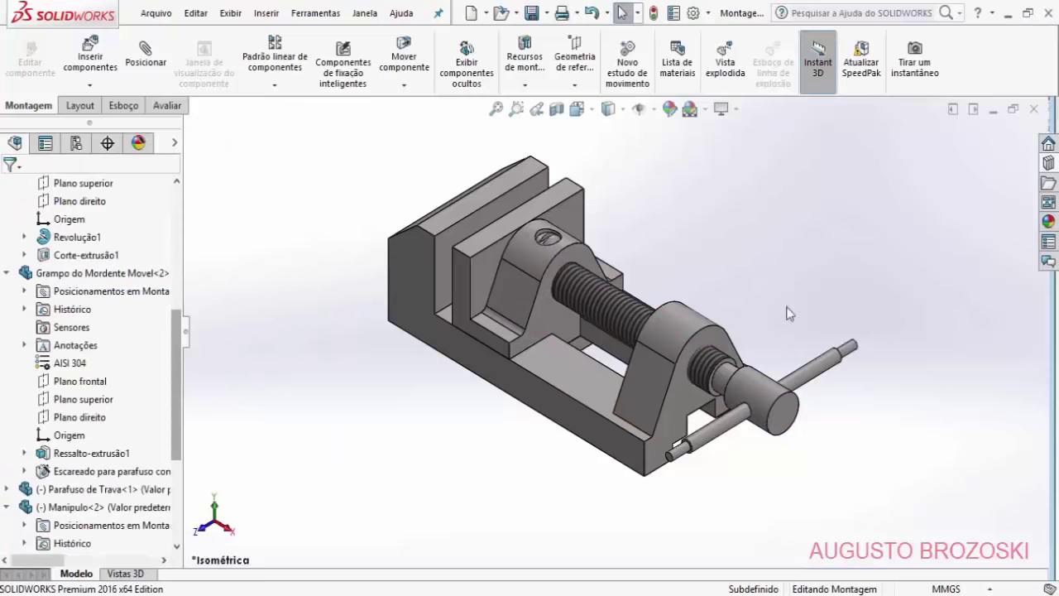
Step: Confirm the Haste Roscada<4> knob is fully defined, then rebuild and save the vice assembly
left_click(807, 374)
left_click(749, 425)
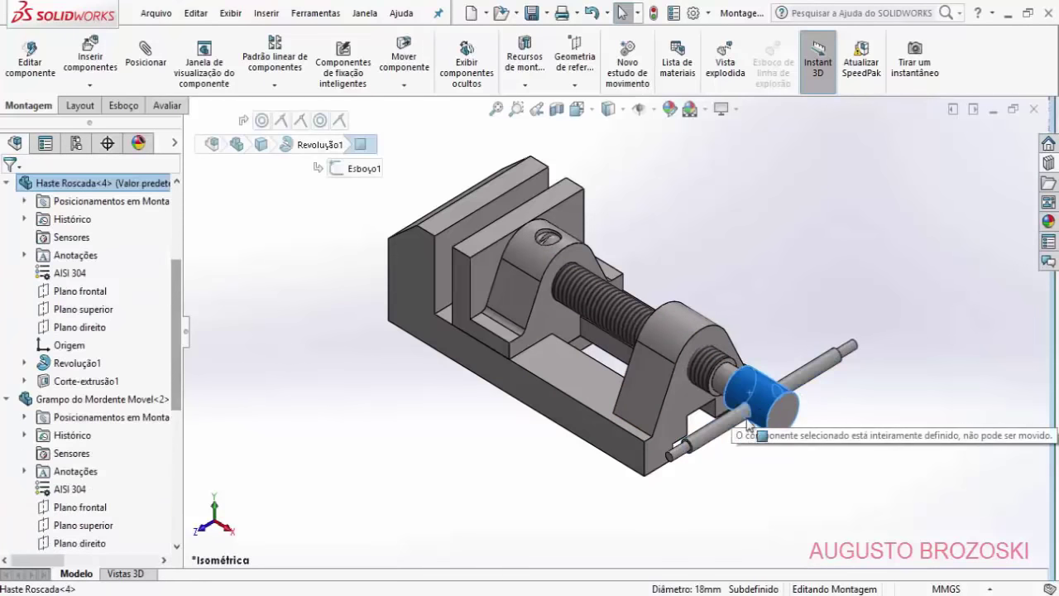
left_click(815, 339)
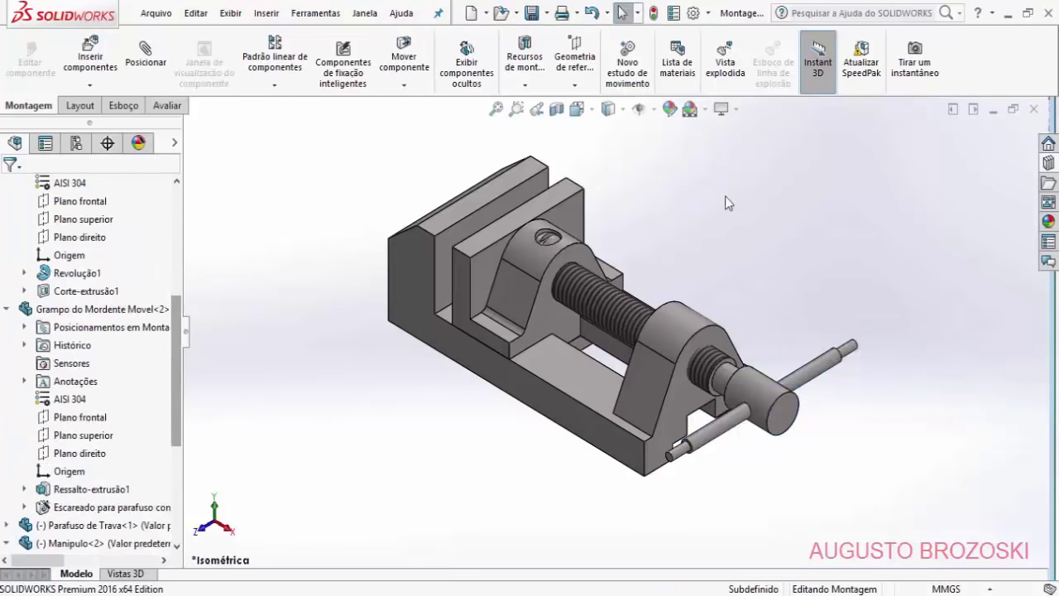
left_click(532, 14)
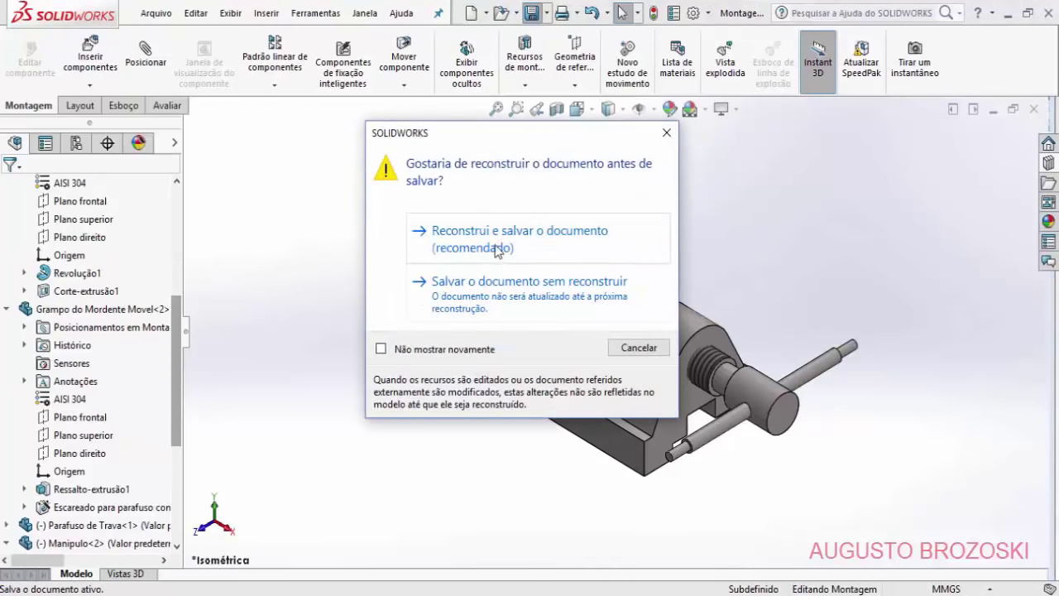
left_click(496, 248)
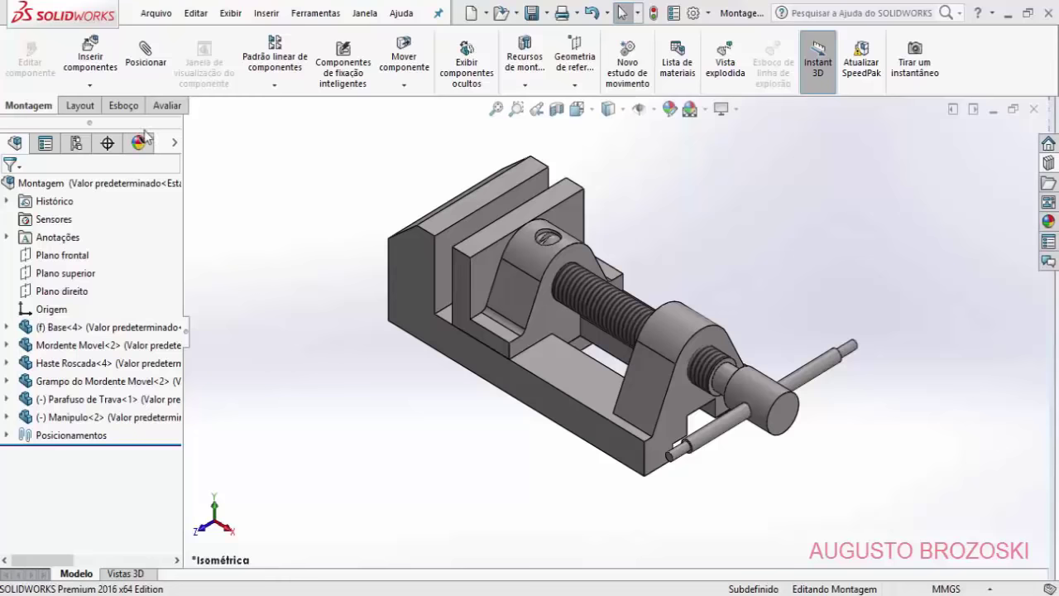
Step: Insert Esfera.SLDPRT and drop the ball into the graphics area below the vice
left_click(91, 57)
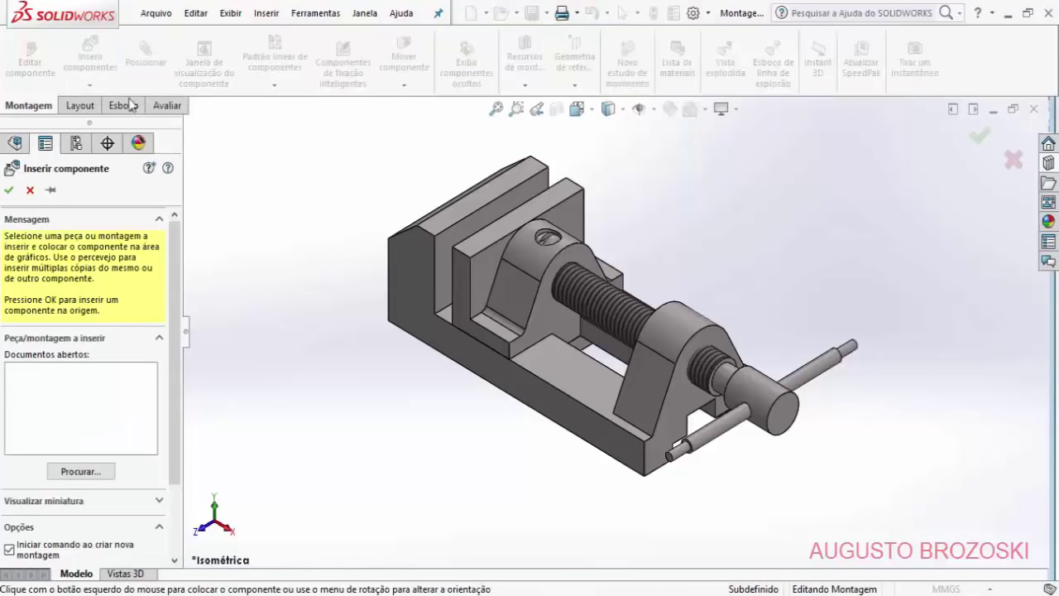
left_click(78, 471)
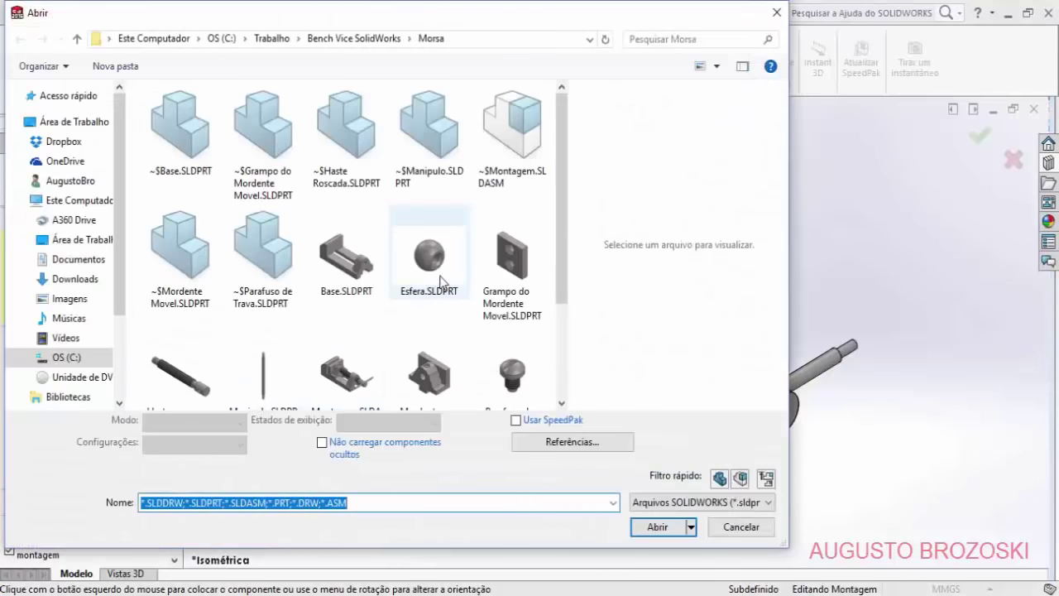
left_click(438, 265)
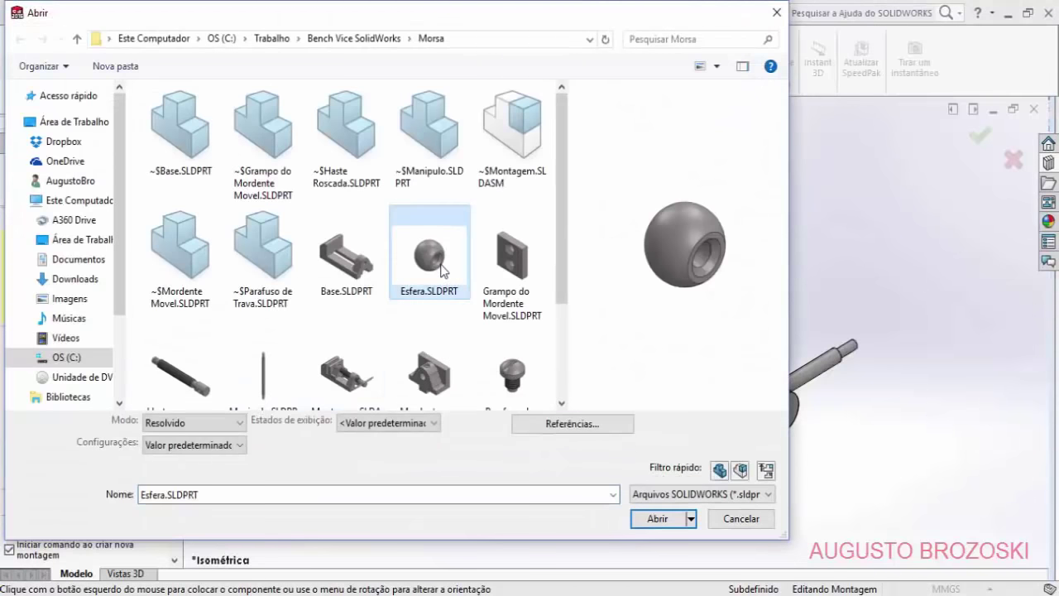
left_click(656, 525)
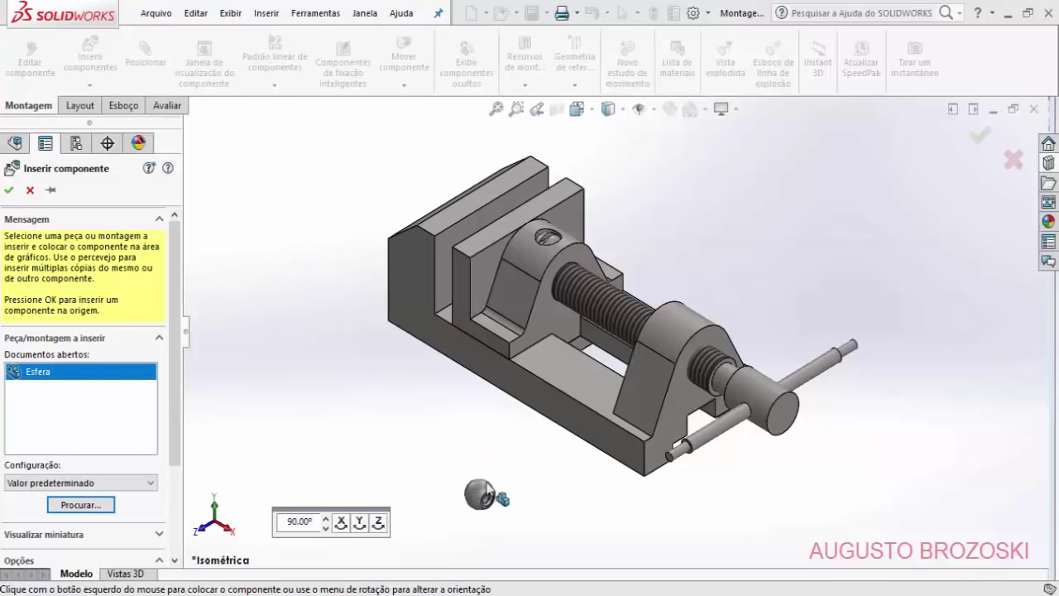
left_click(542, 483)
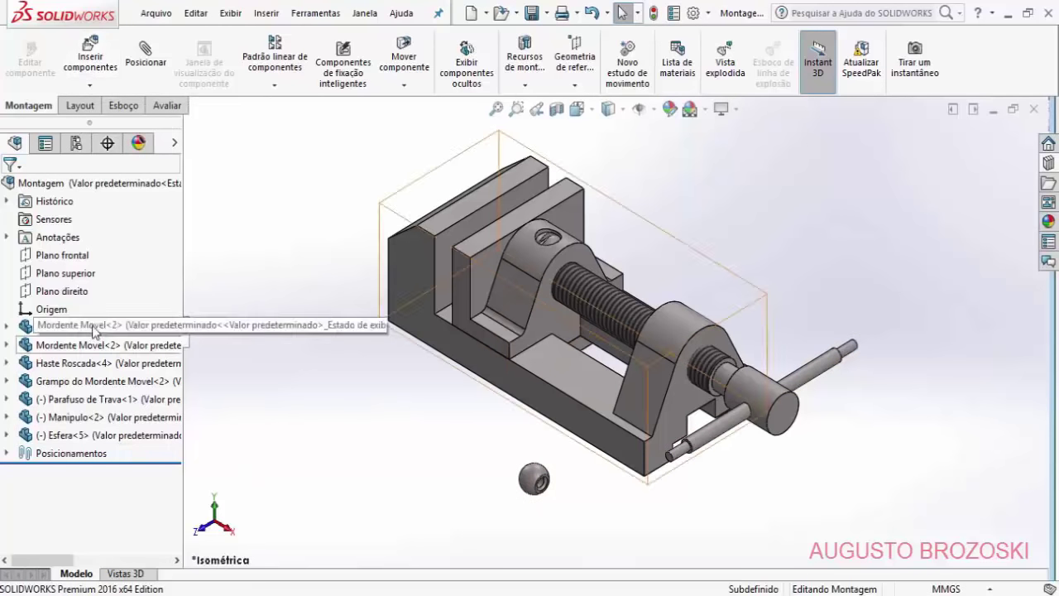
left_click(131, 436)
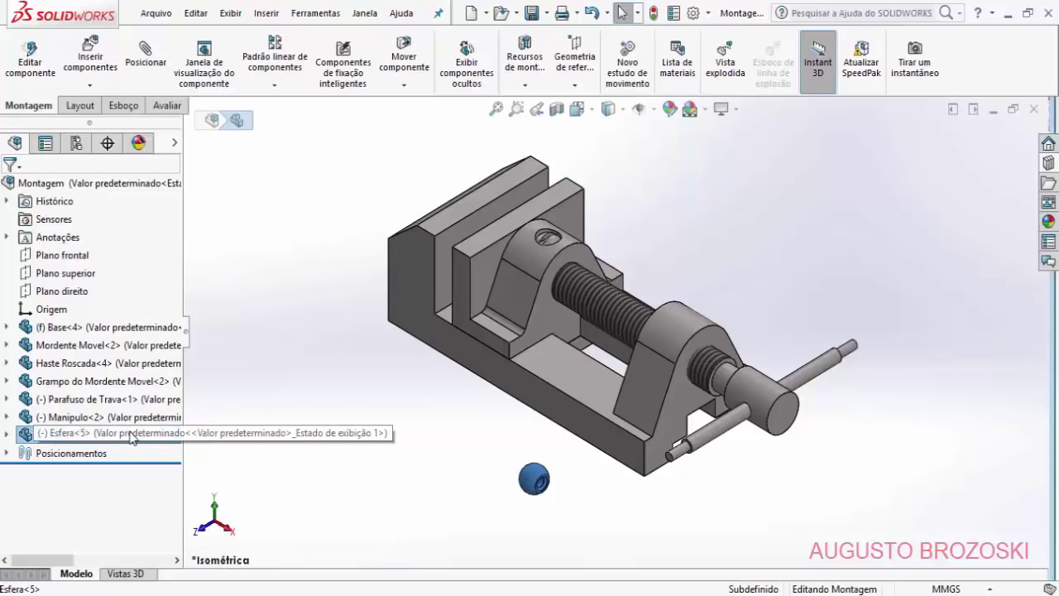
Step: Add a second Esfera copy, undo an extra third ball, and move one ball beside the rod end
left_click_drag(132, 436, 498, 427)
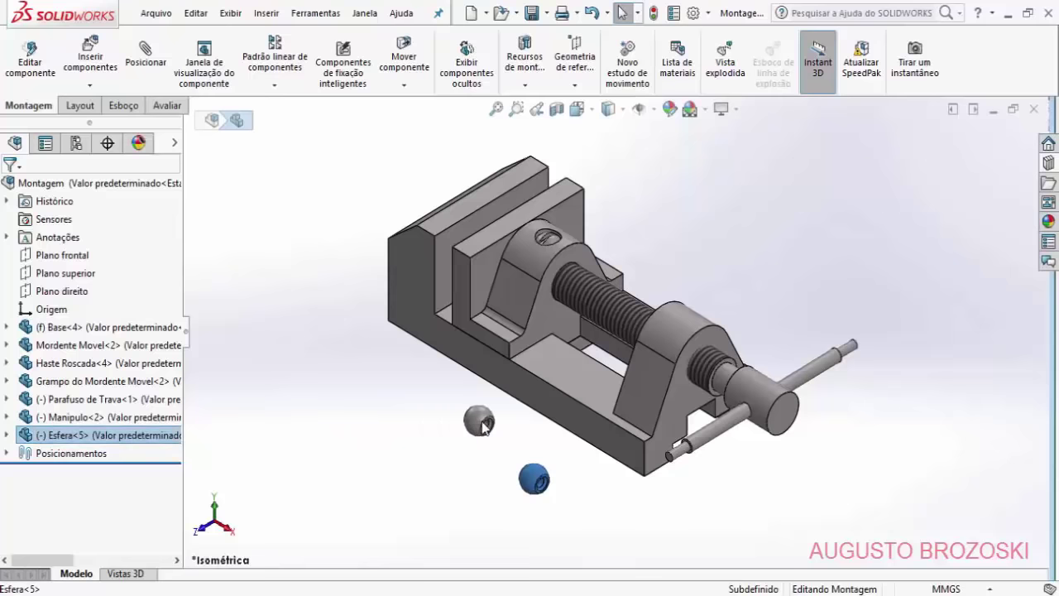
left_click(406, 468)
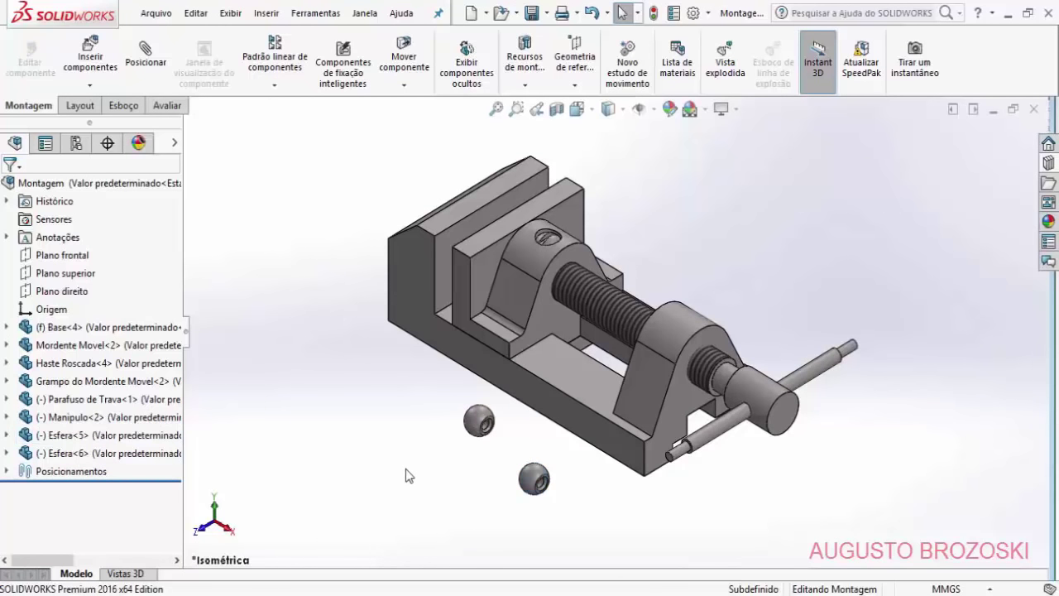
left_click(478, 424)
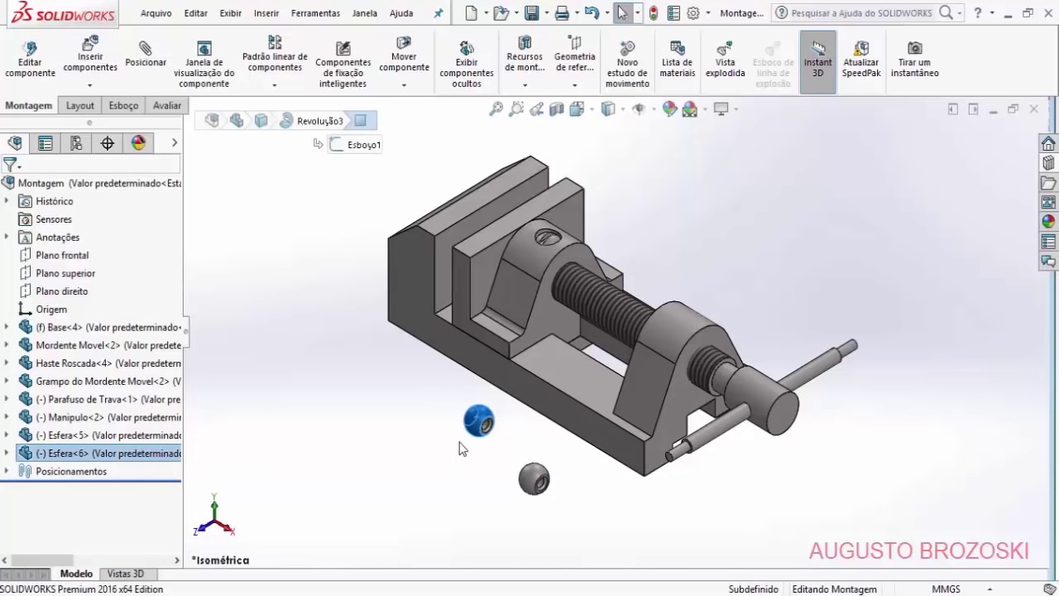
left_click_drag(479, 422, 375, 474, "ctrl")
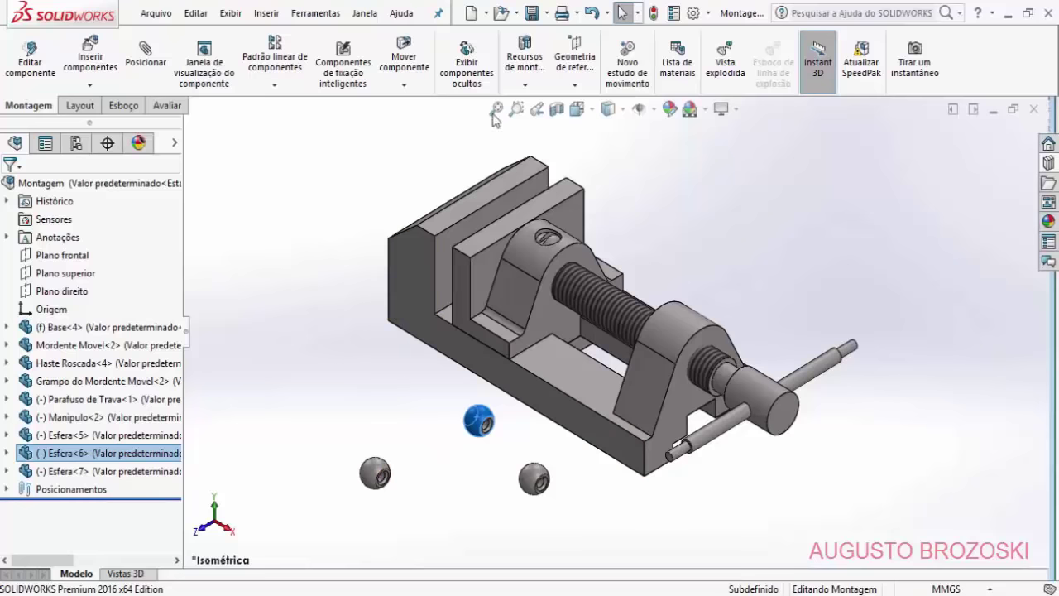
left_click(591, 15)
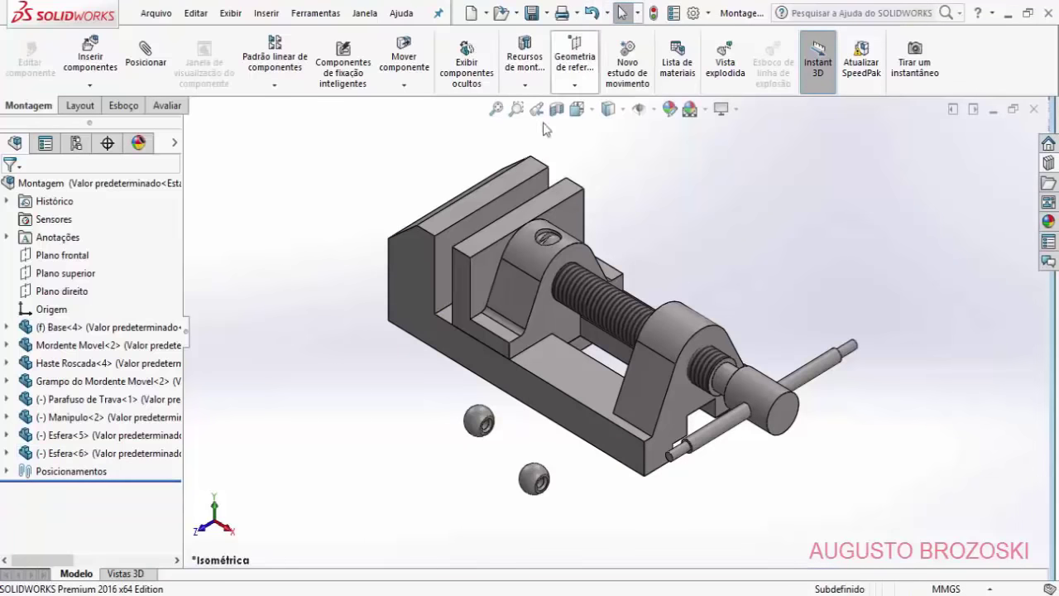
left_click_drag(494, 428, 842, 352)
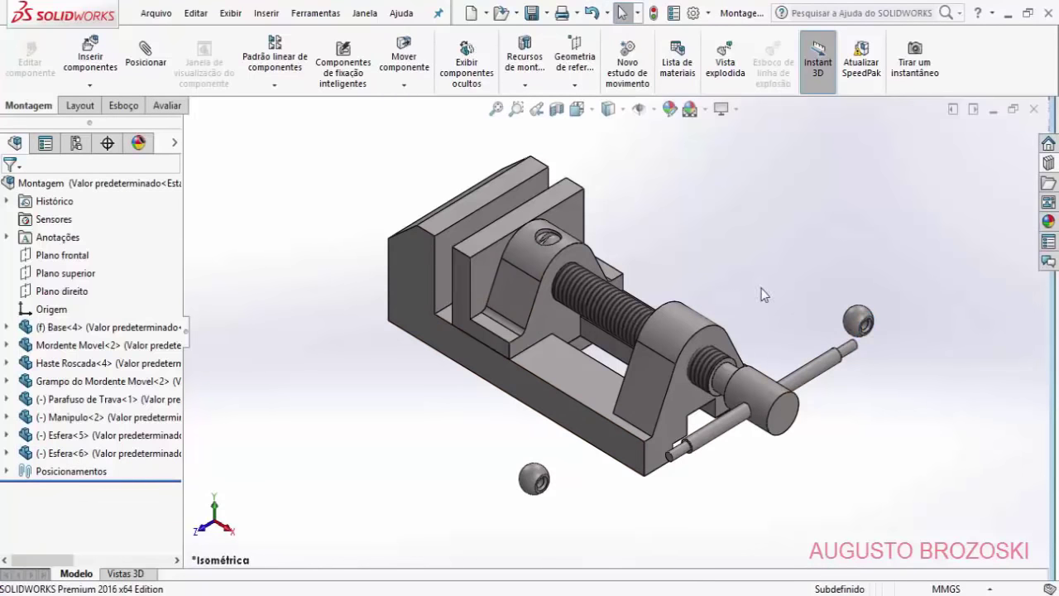
Step: Mate the ball's bore concentric with the Manipulo rod end
left_click(154, 65)
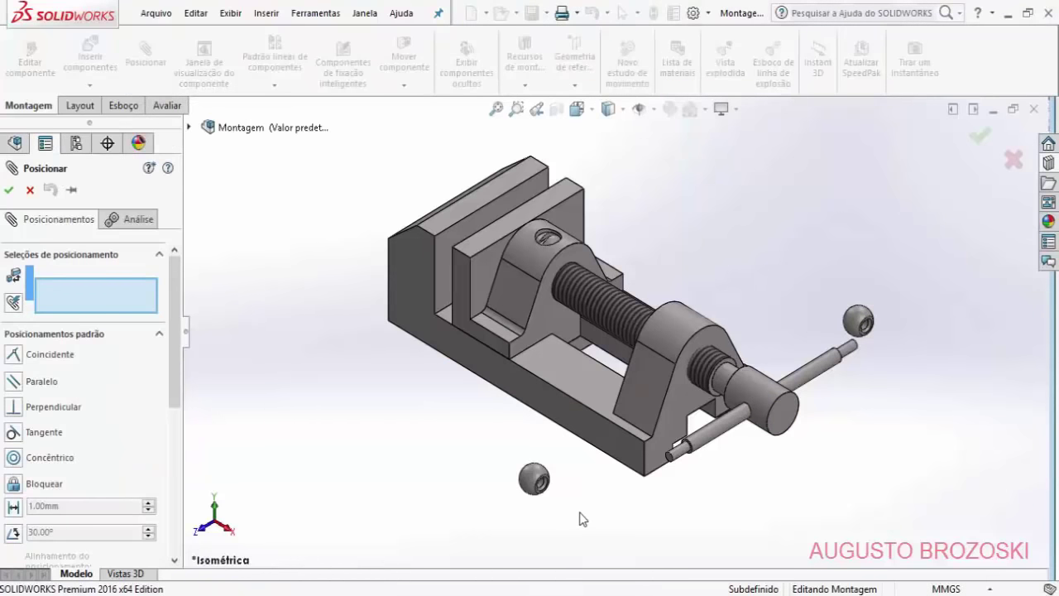
scroll(571, 496, "down", 6)
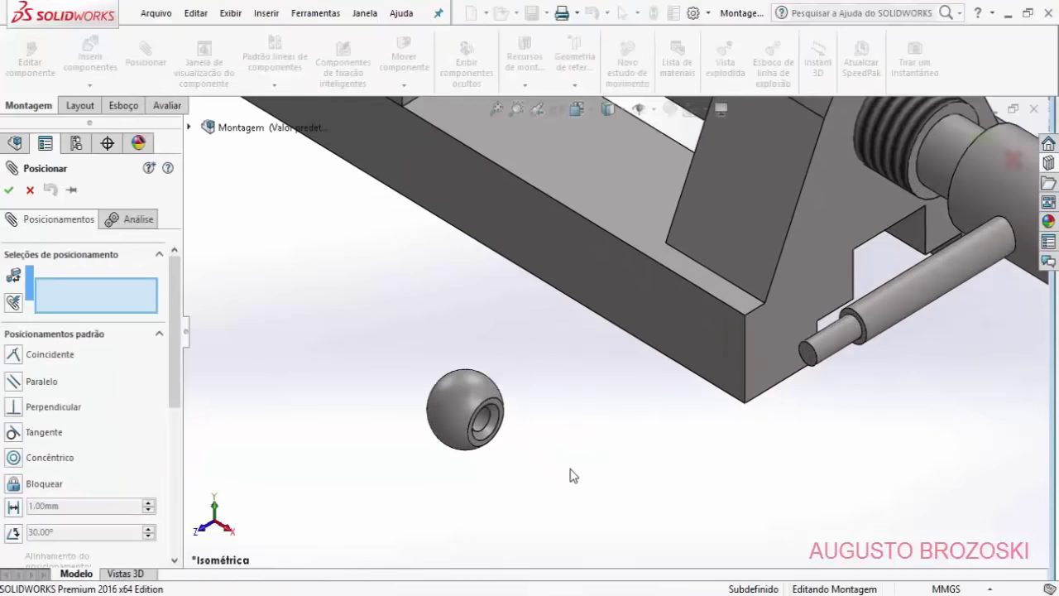
scroll(571, 474, "down", 2)
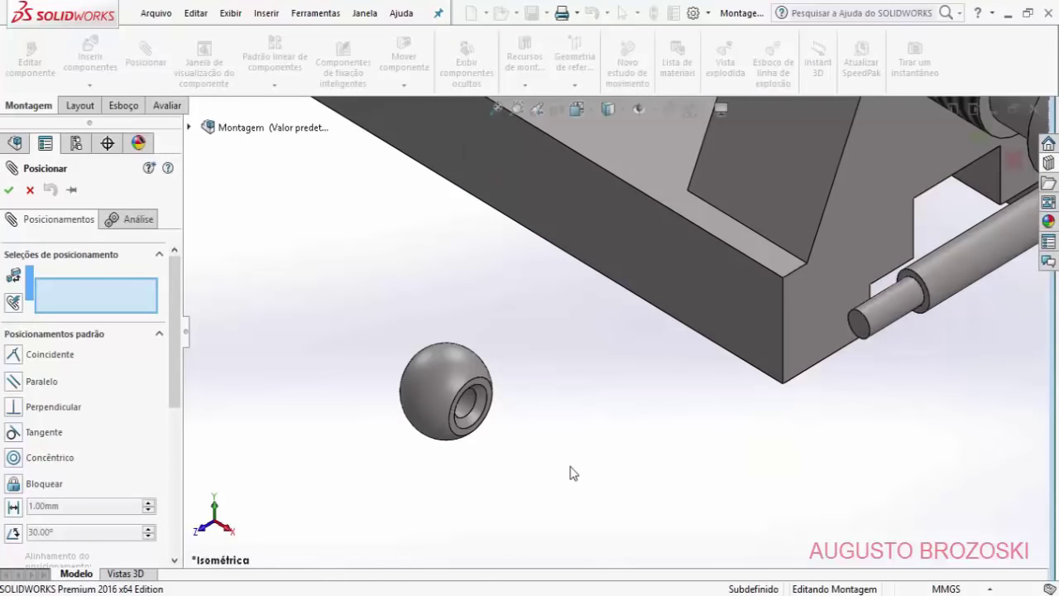
left_click(468, 405)
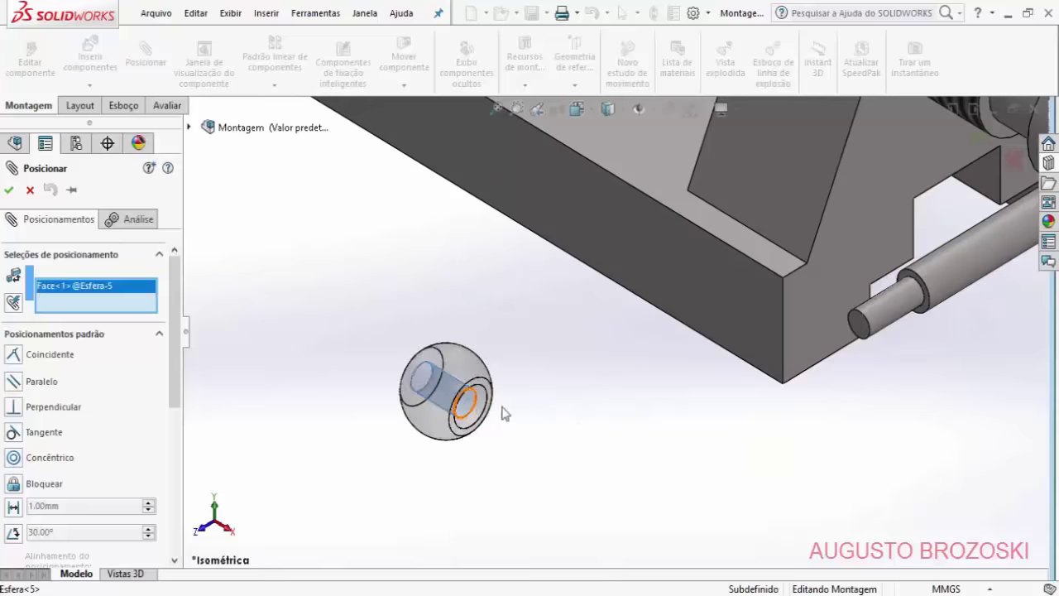
left_click(899, 321)
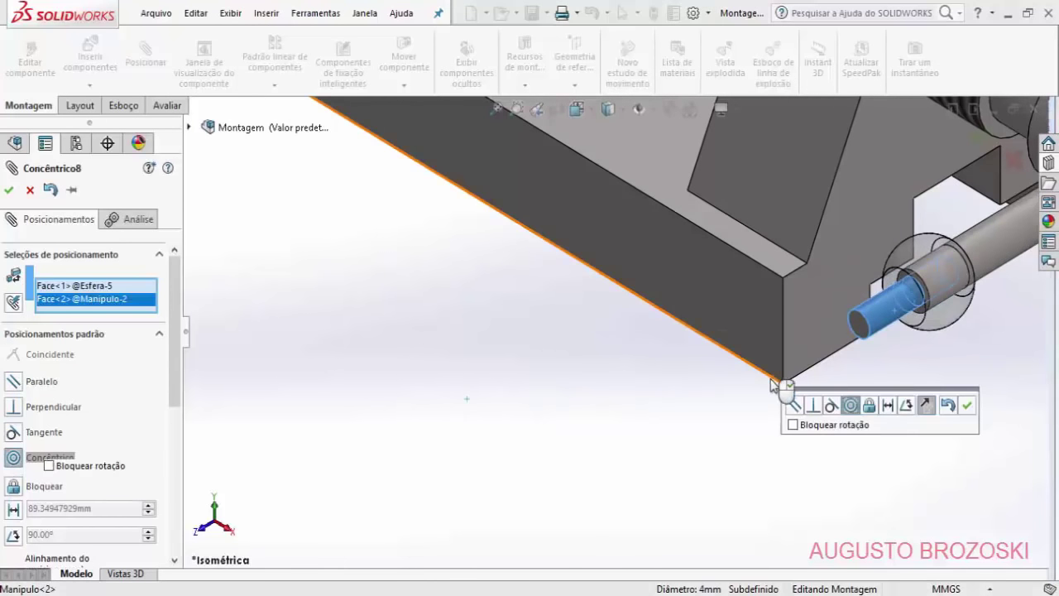
left_click(966, 404)
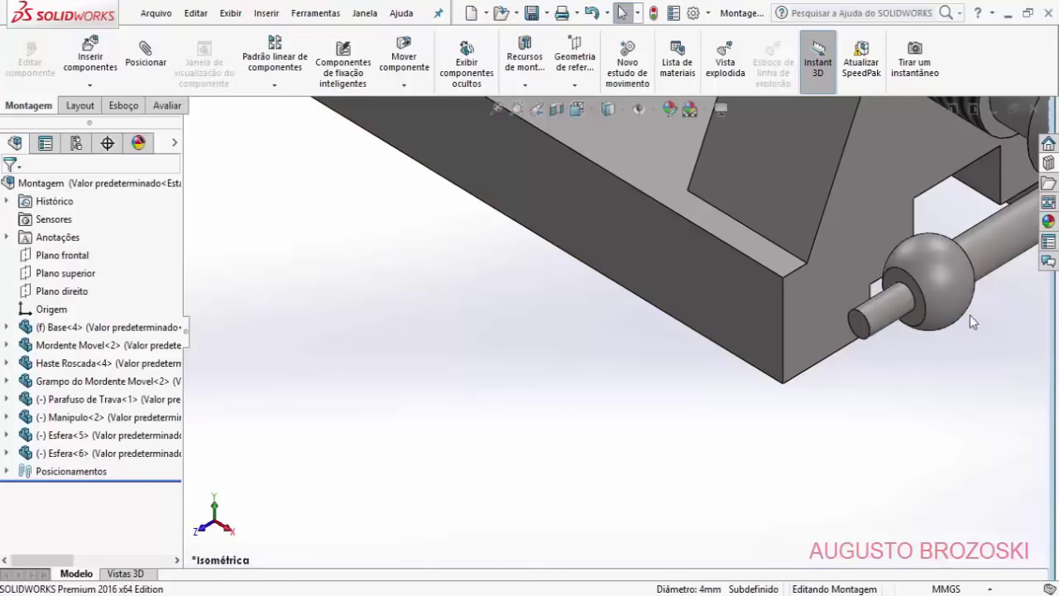
left_click(957, 291)
left_click_drag(956, 292, 705, 397)
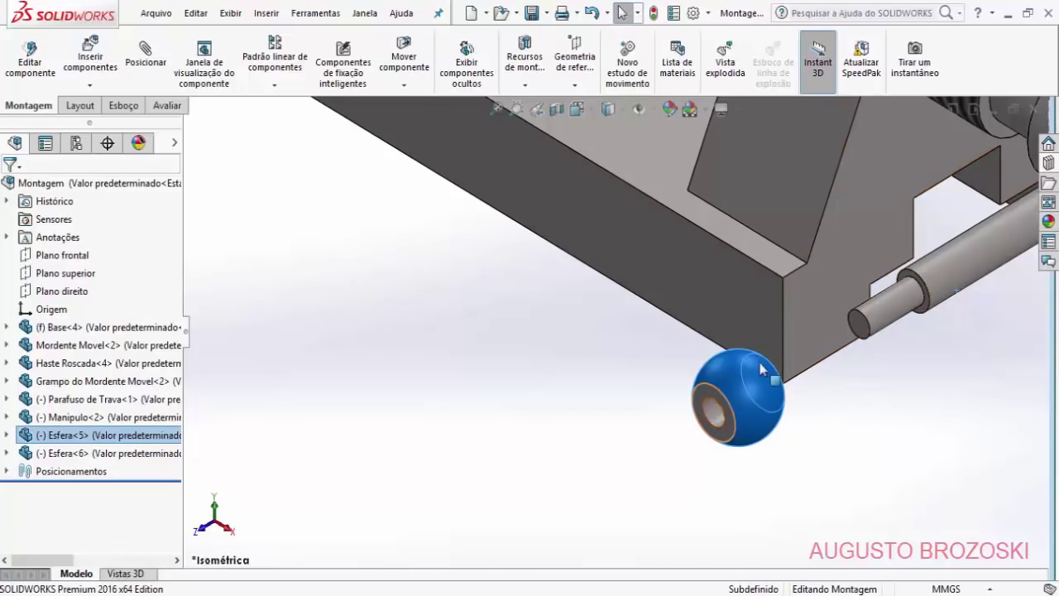
left_click(587, 414)
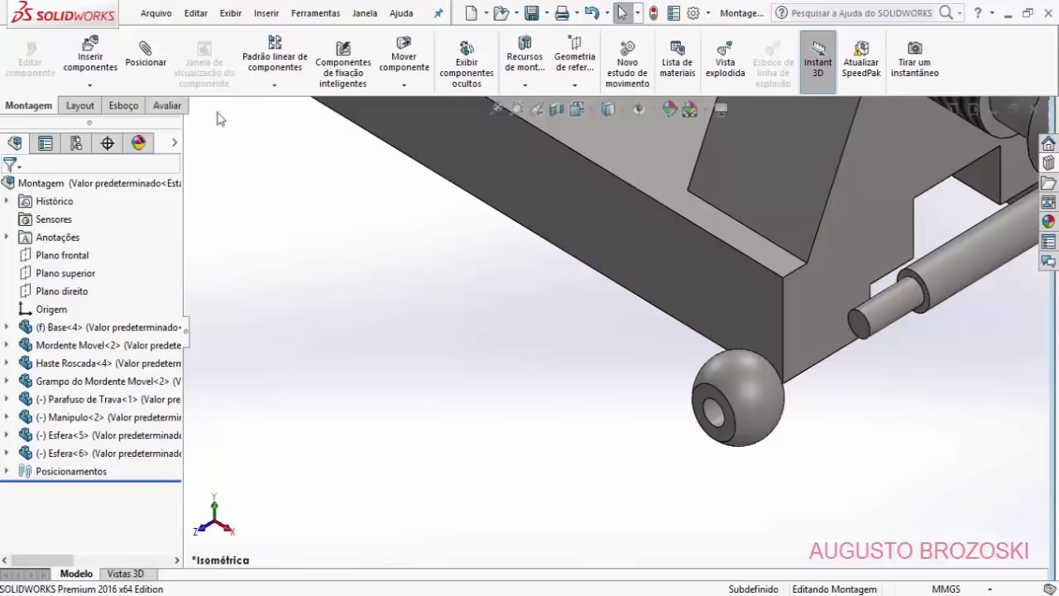
Step: Add a flipped coincident mate seating the ball against the rod's shoulder face
left_click(146, 66)
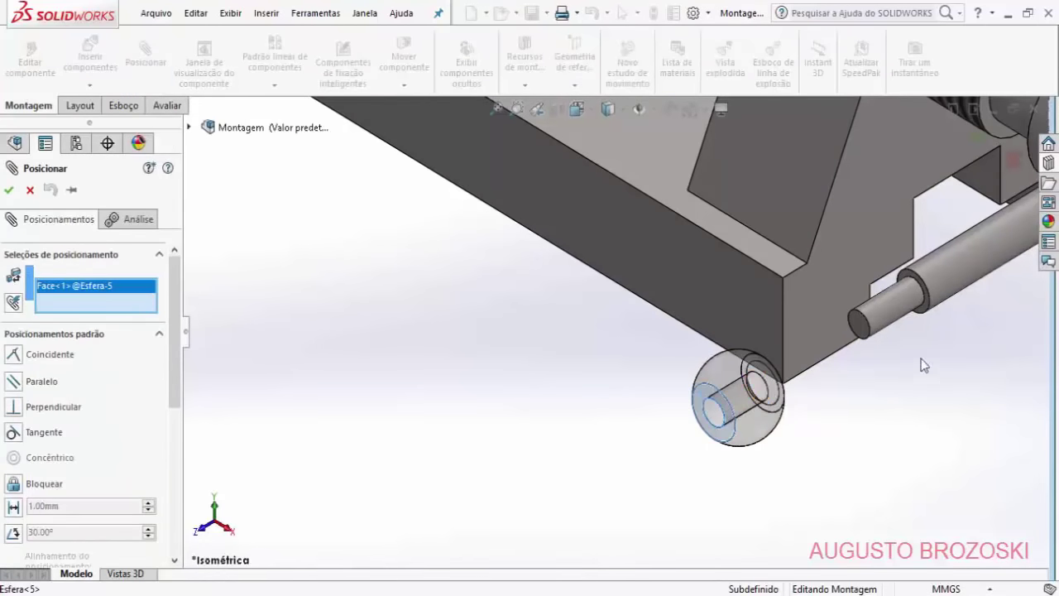
left_click(908, 274)
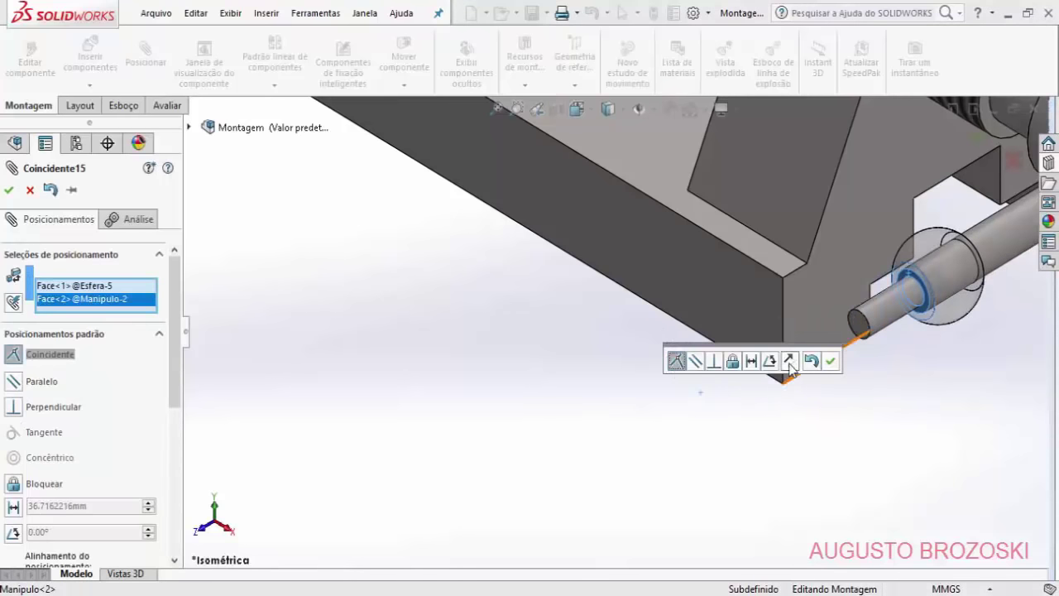
left_click(790, 362)
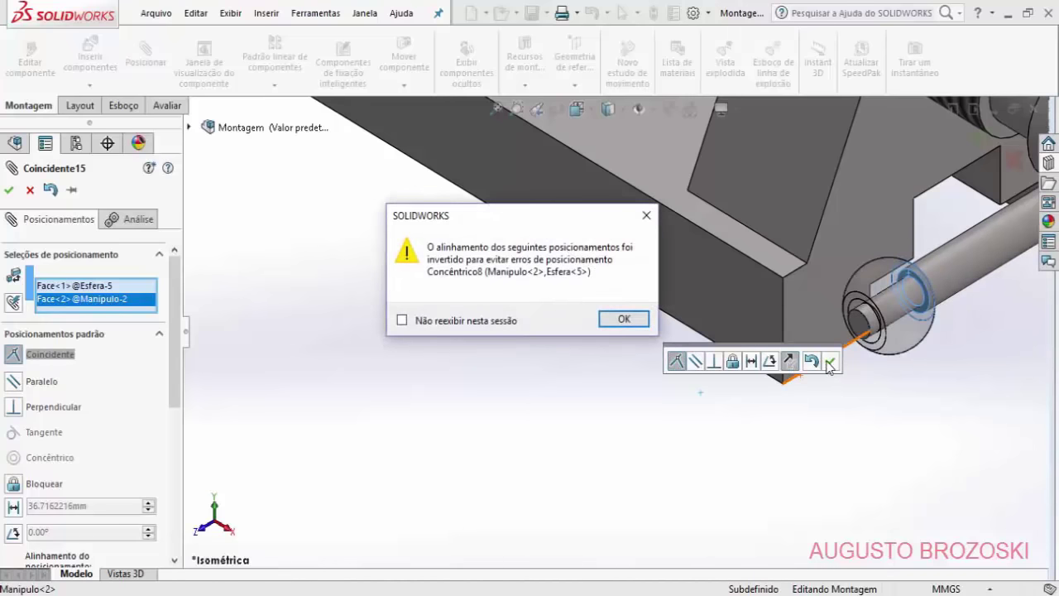
left_click(637, 325)
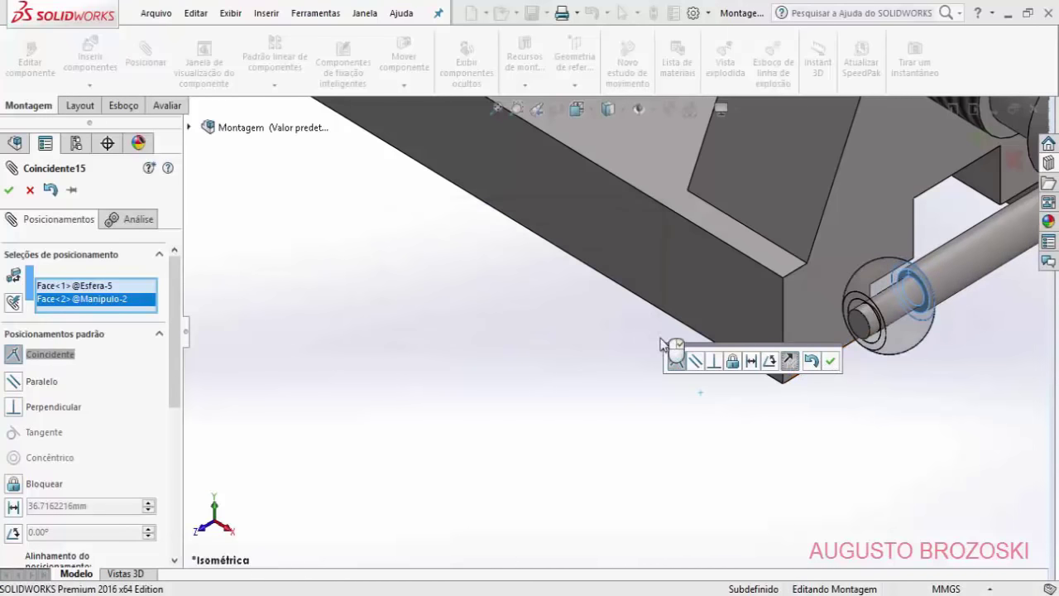
left_click(833, 363)
Step: From the isometric view, add Concêntrico9 between Esfera<6>'s hole and Manipulo<2>'s upper rod end
left_click(577, 109)
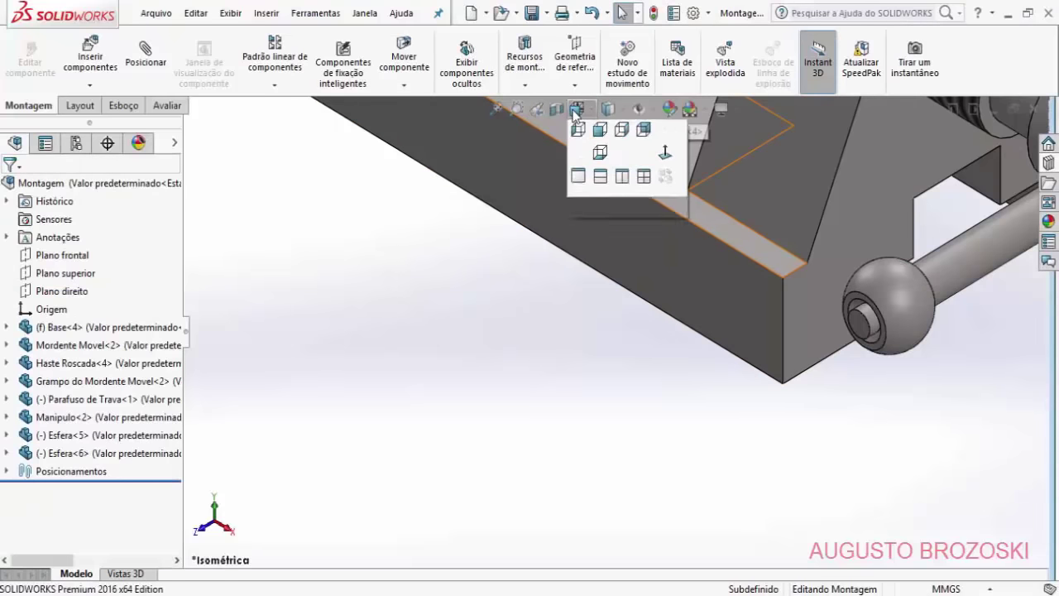
left_click(665, 154)
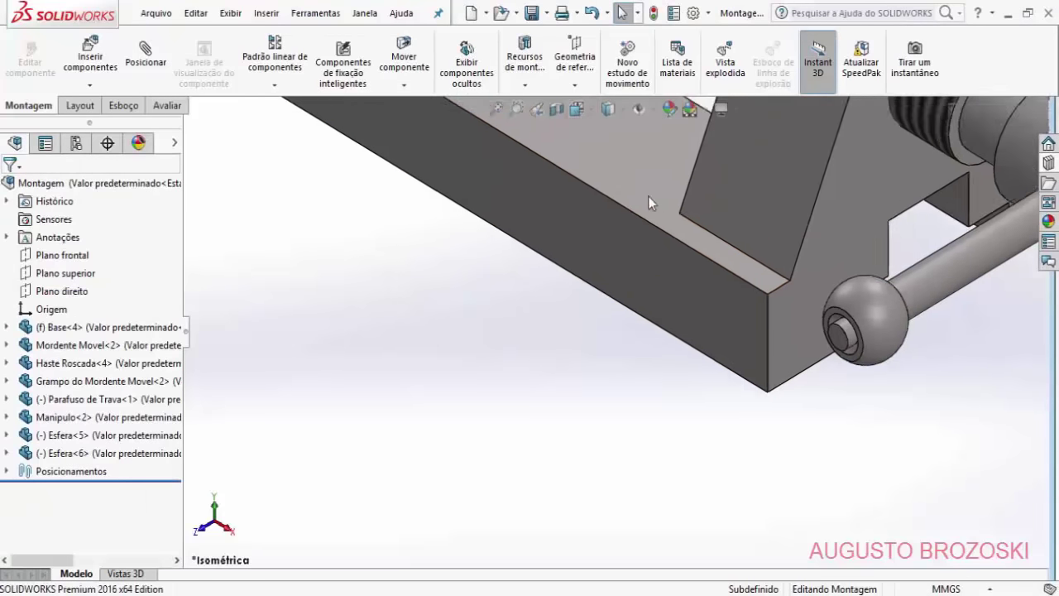
scroll(827, 365, "down", 6)
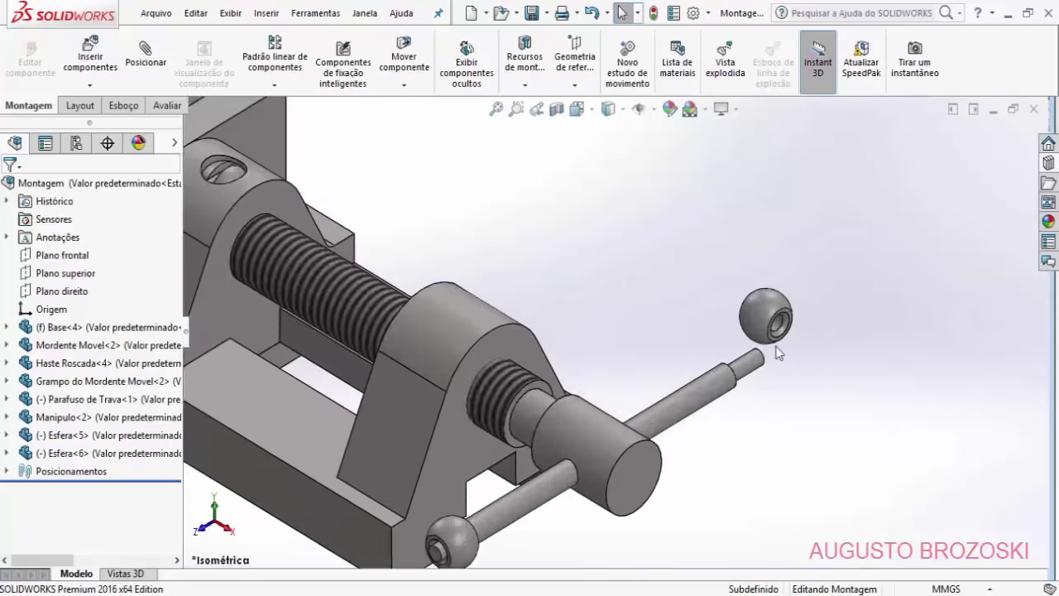
scroll(725, 340, "down", 3)
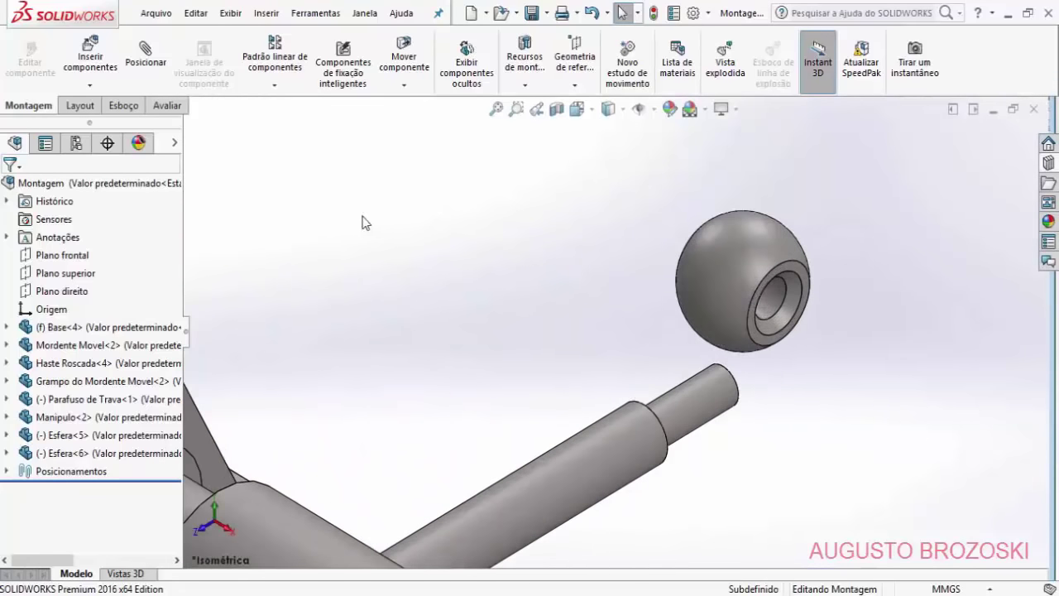
left_click(147, 54)
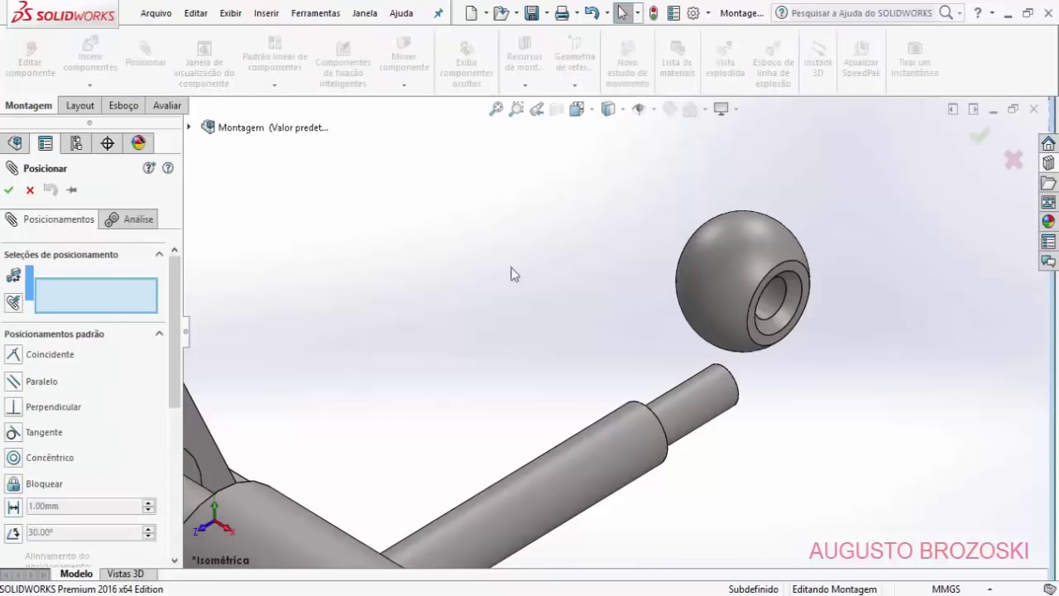
left_click(778, 300)
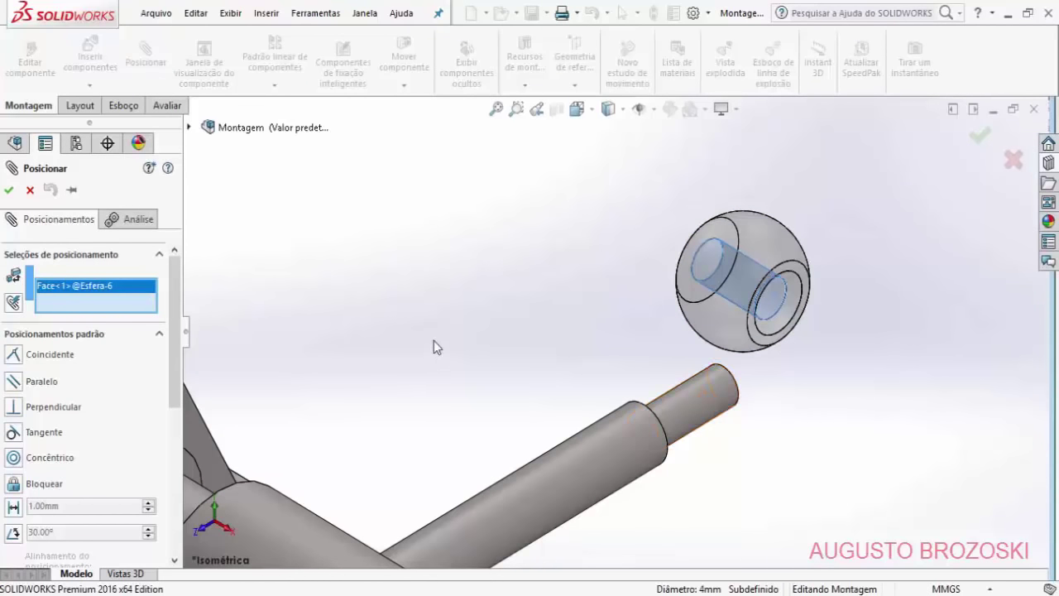
left_click(686, 400)
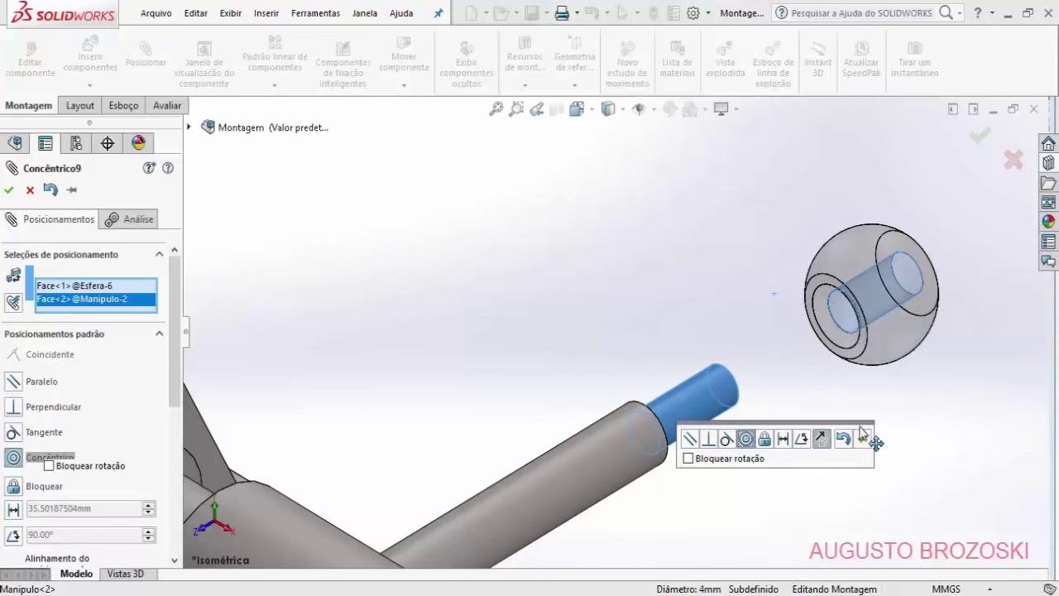
left_click(863, 440)
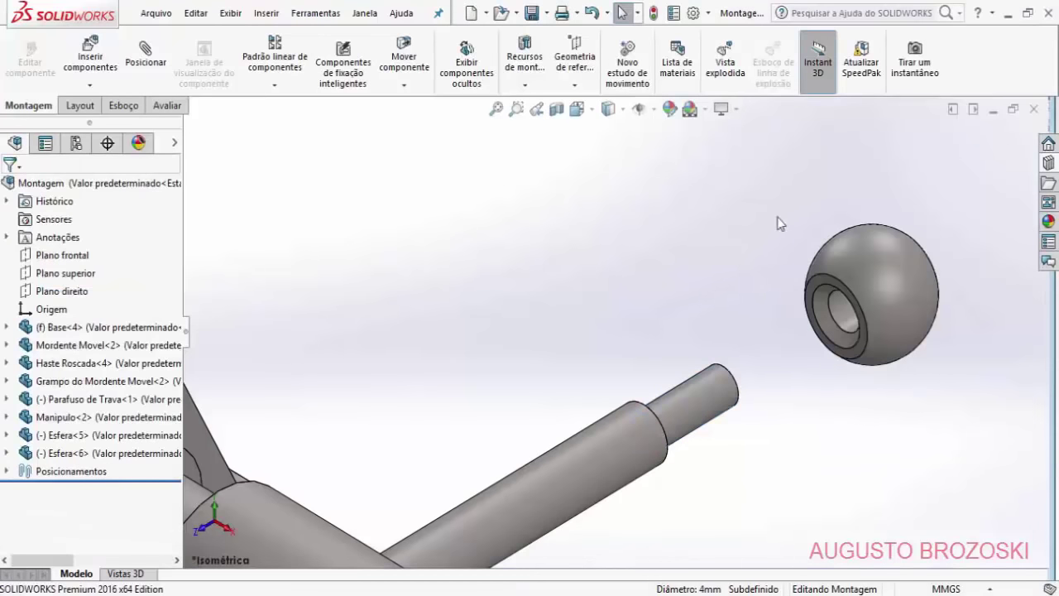
middle_click_drag(807, 431, 650, 425)
middle_click_drag(447, 352, 754, 340)
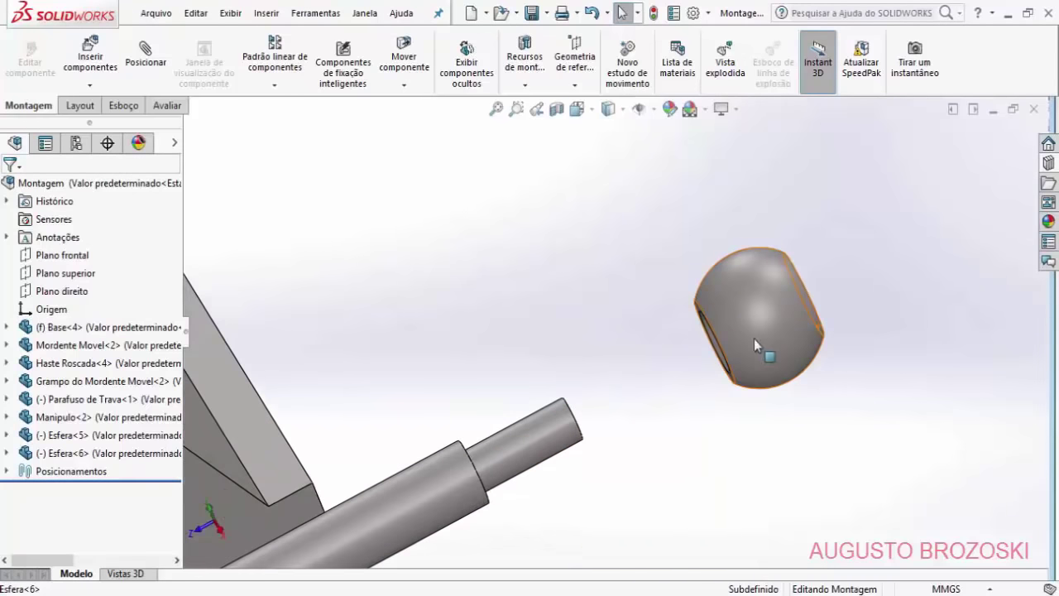
scroll(728, 364, "down", 5)
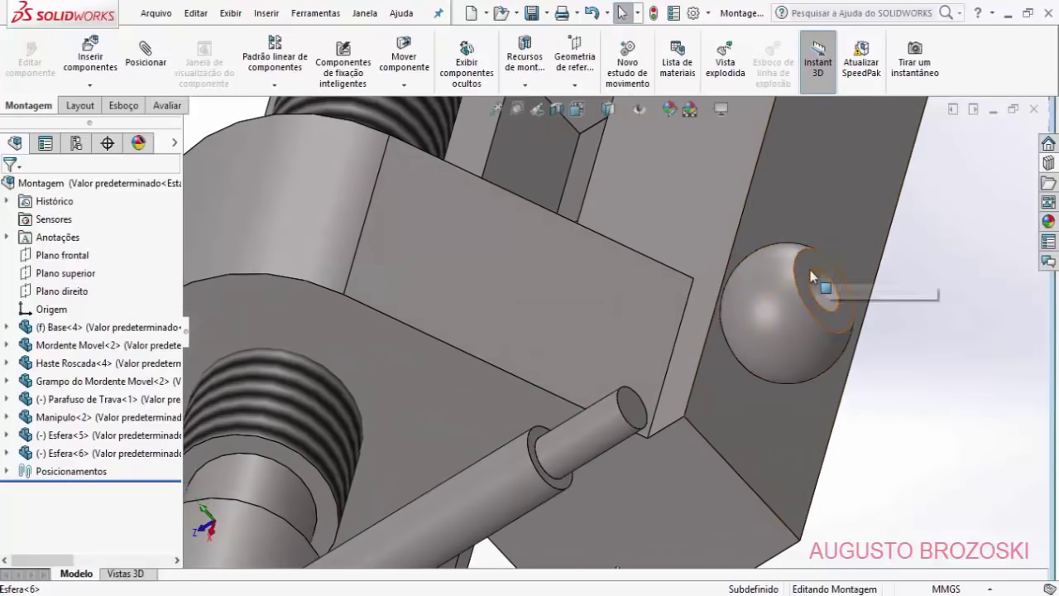
Step: Seat Esfera<6> on the rod shoulder with a flipped coincident mate, then return to isometric view
left_click(146, 57)
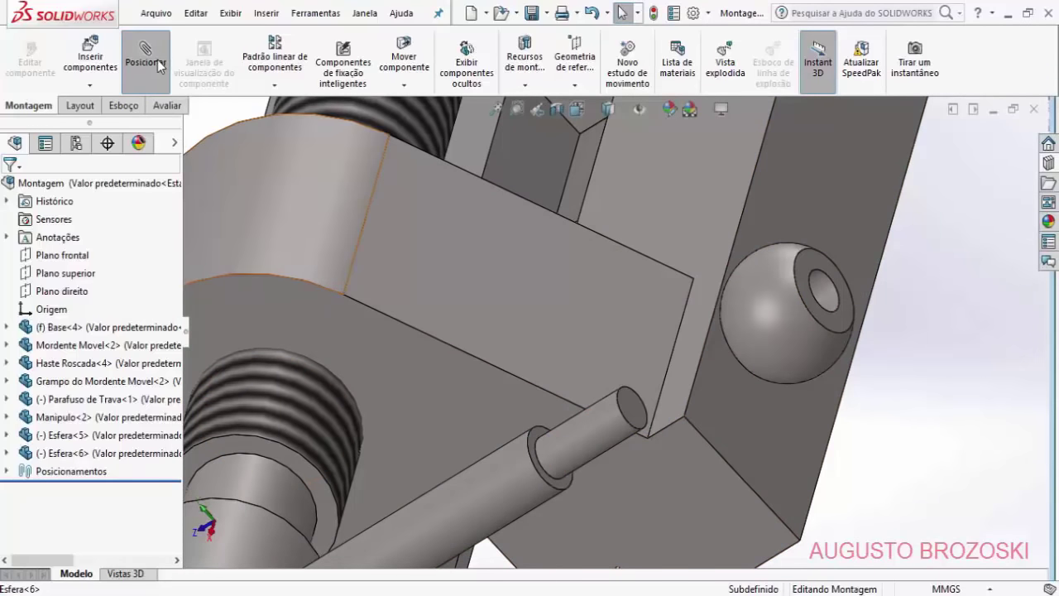
left_click(815, 255)
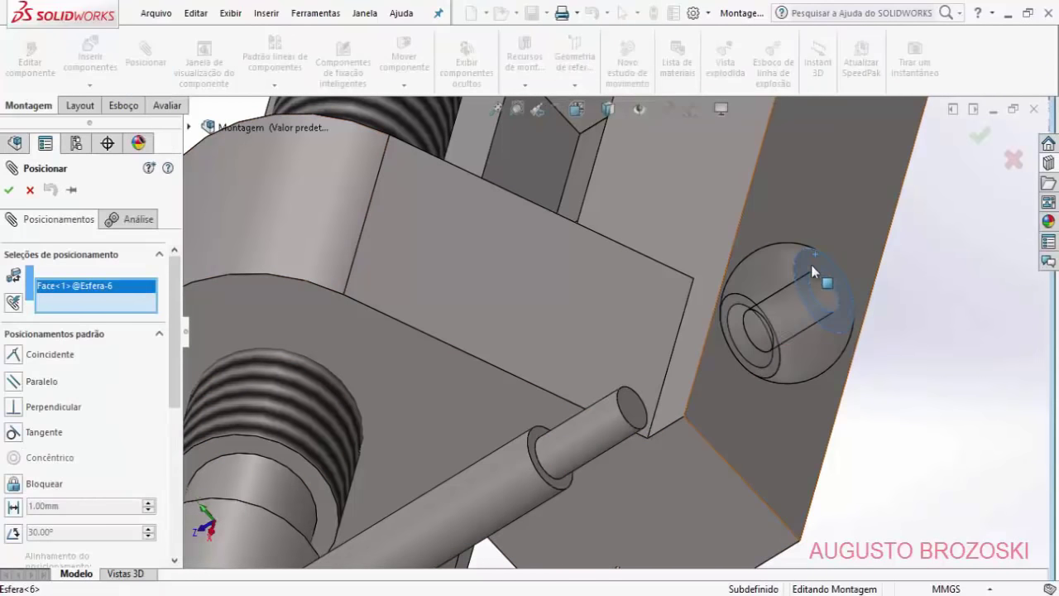
left_click(539, 437)
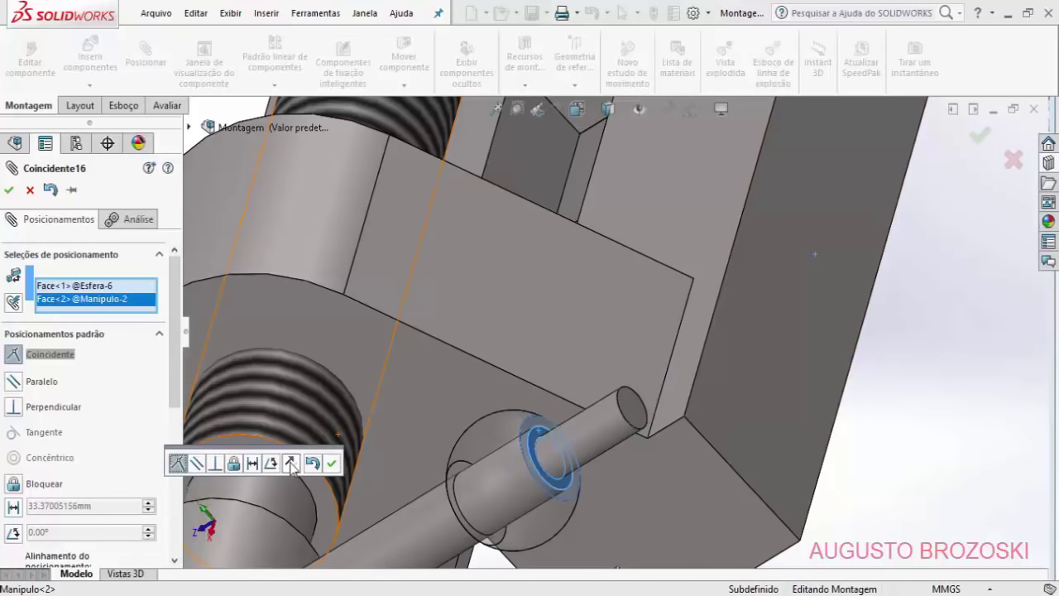
left_click(290, 463)
left_click(331, 463)
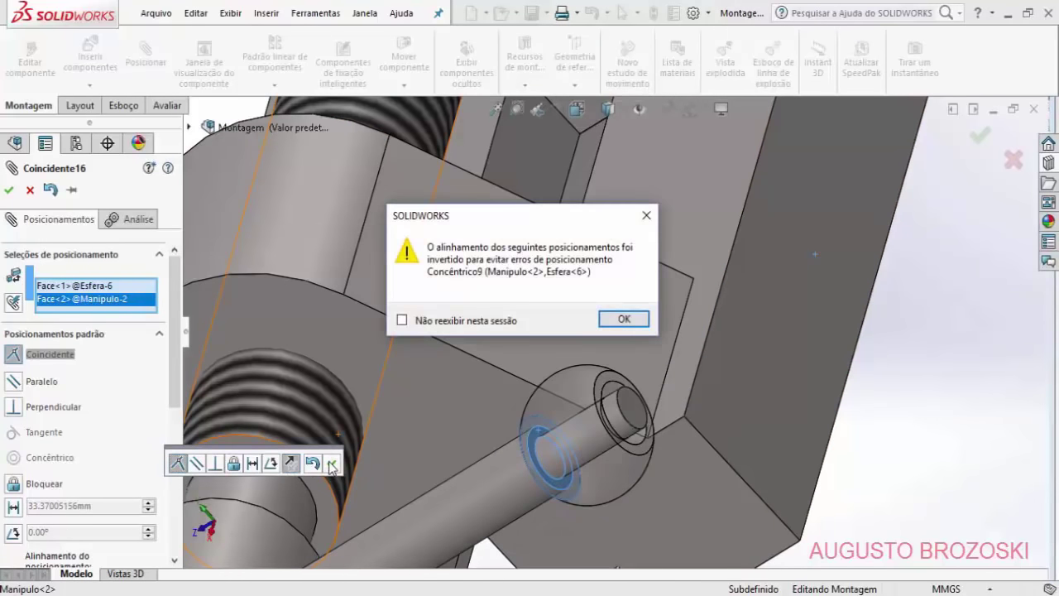
left_click(624, 319)
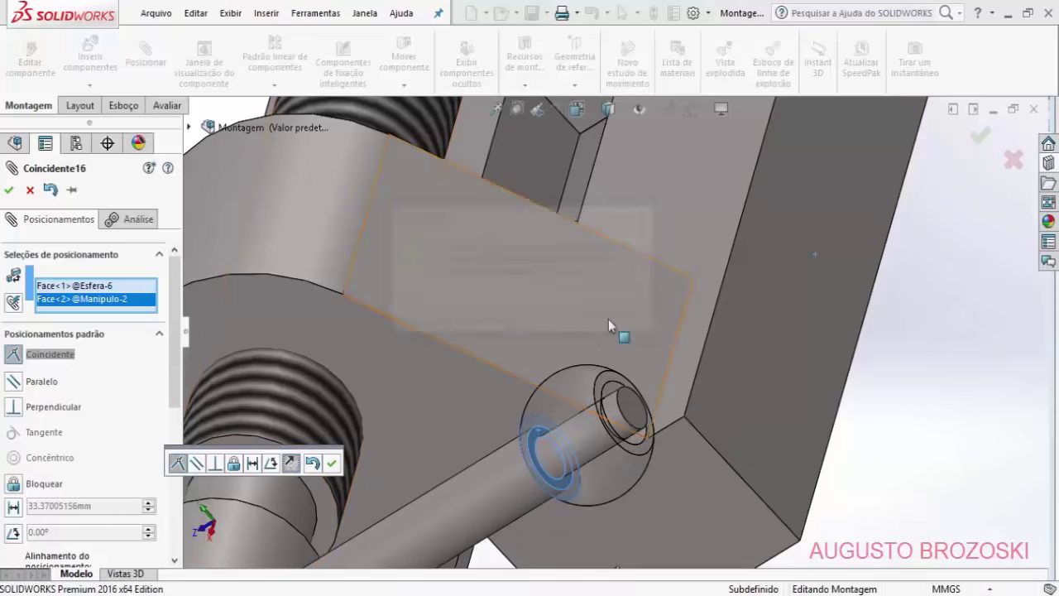
left_click(332, 464)
left_click(333, 464)
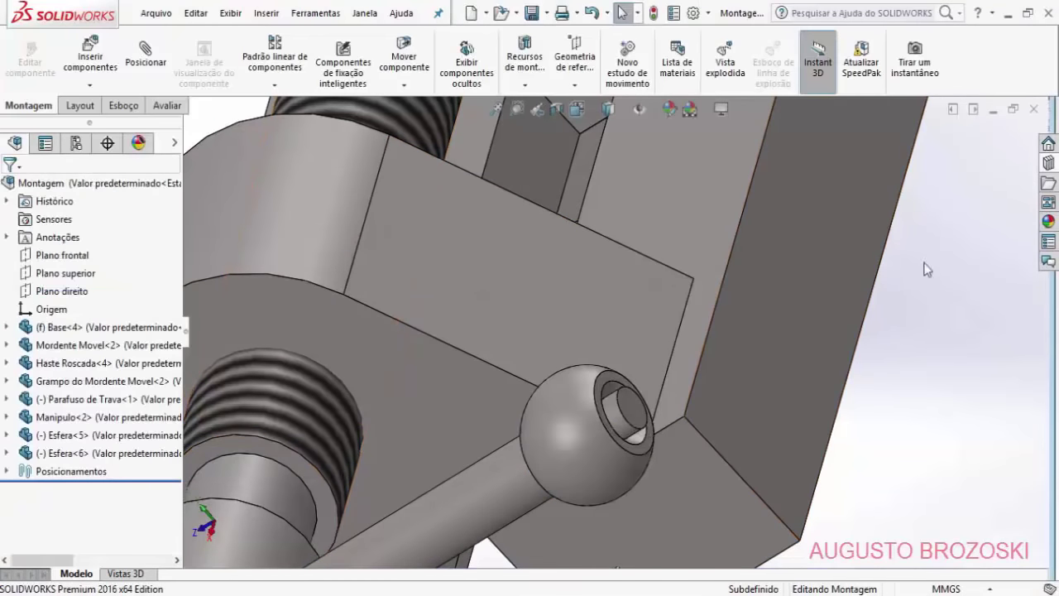
left_click(577, 109)
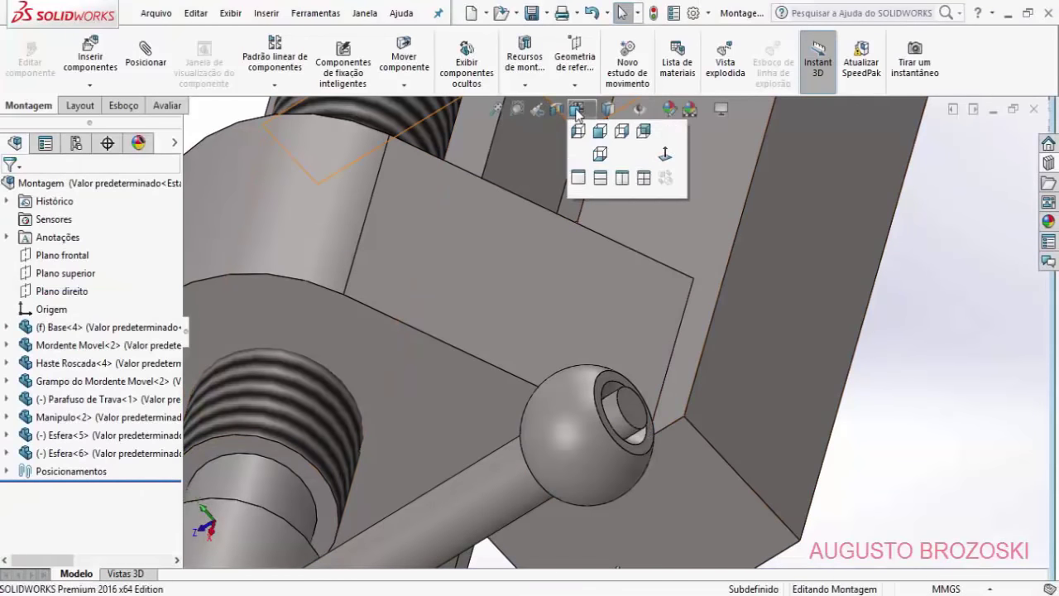
left_click(665, 155)
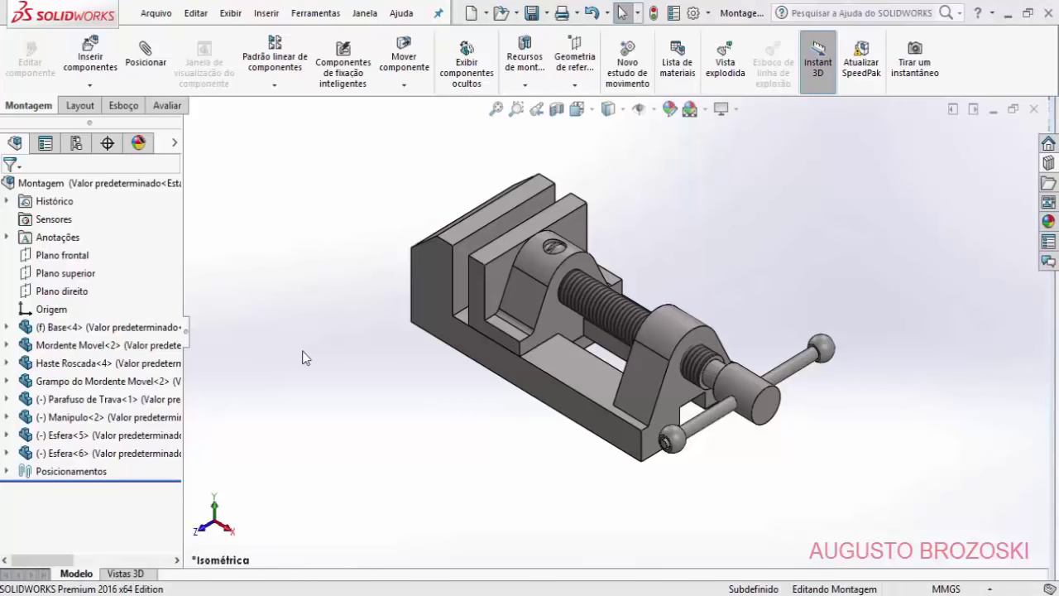
Step: Insert Placa Base.SLDPRT and place the two-hole plate beside the vise
left_click(93, 56)
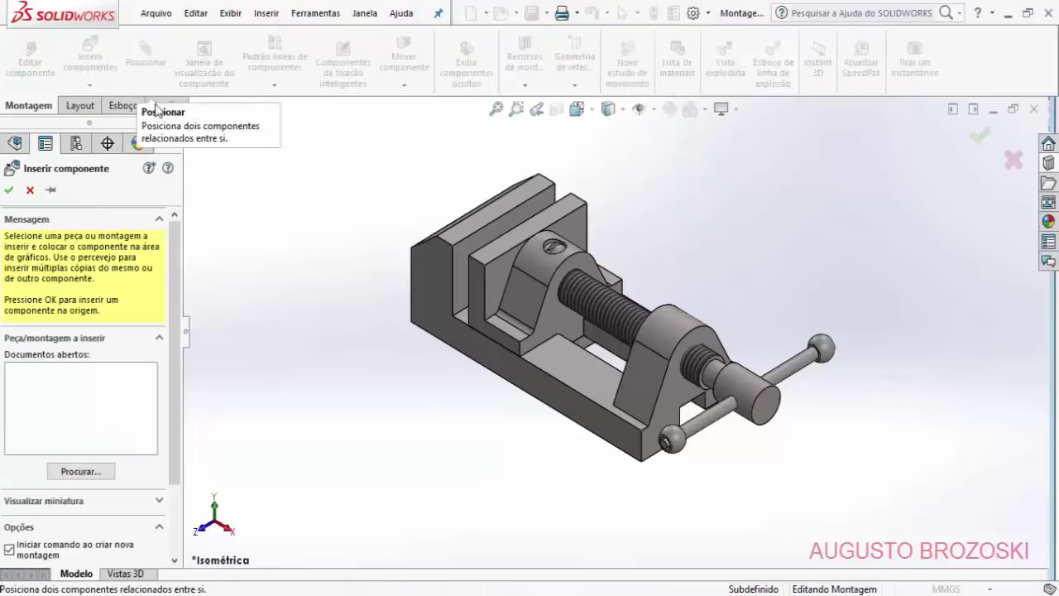
left_click(87, 473)
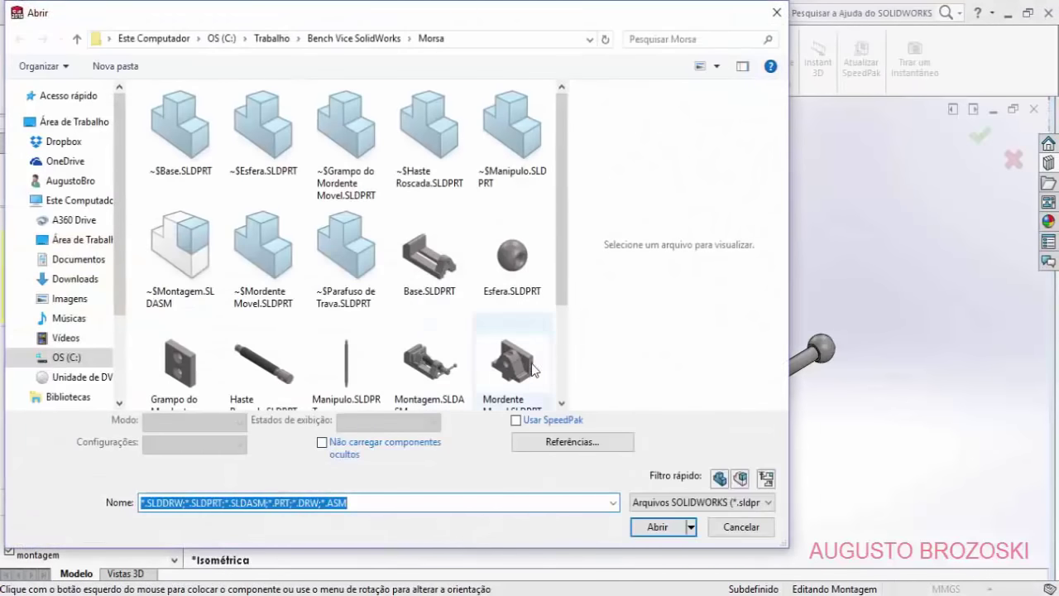
left_click(565, 381)
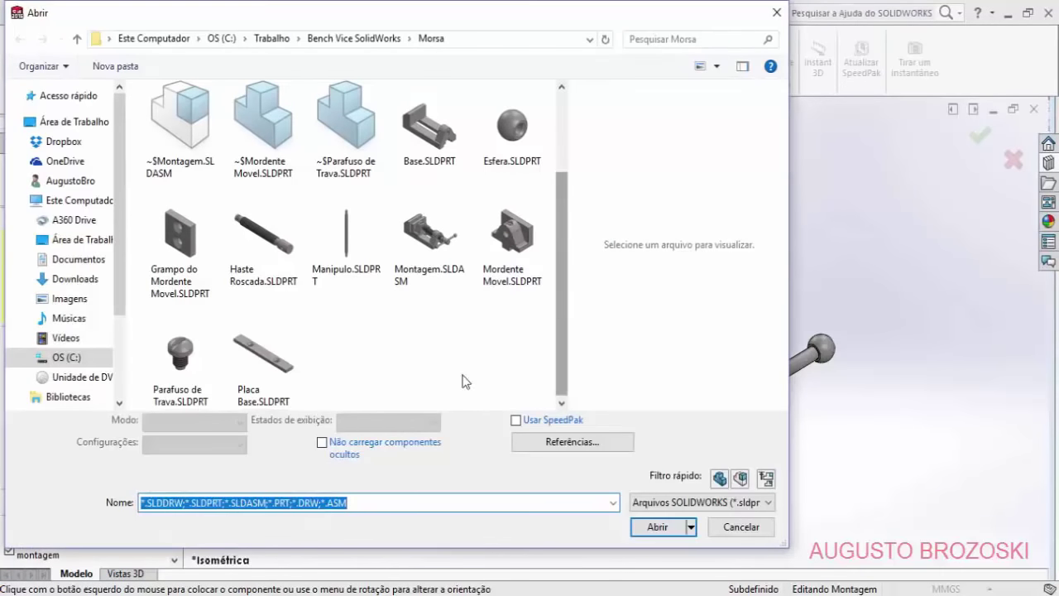
left_click(264, 359)
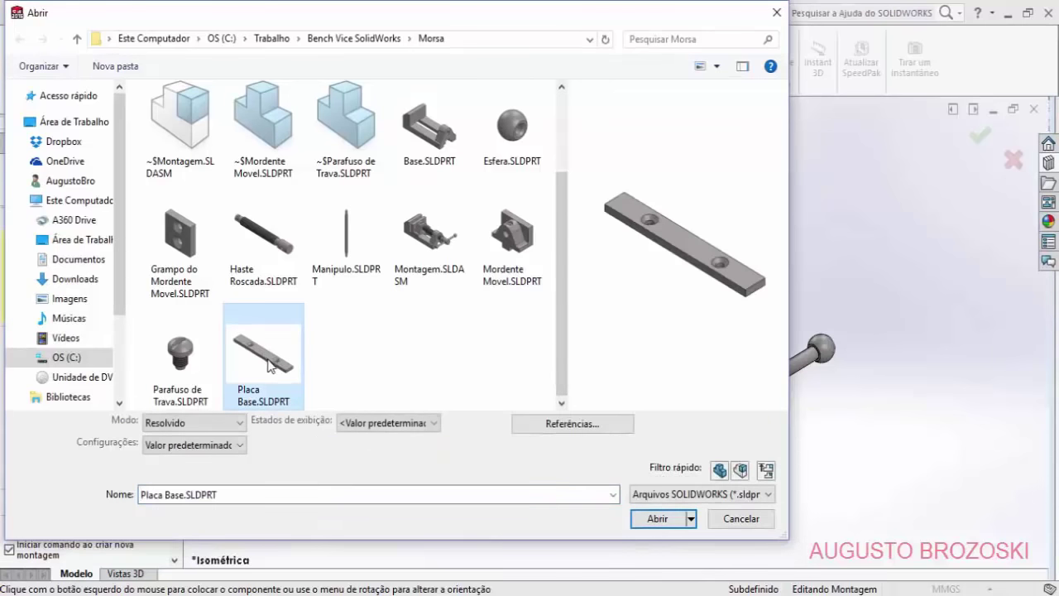
left_click(652, 525)
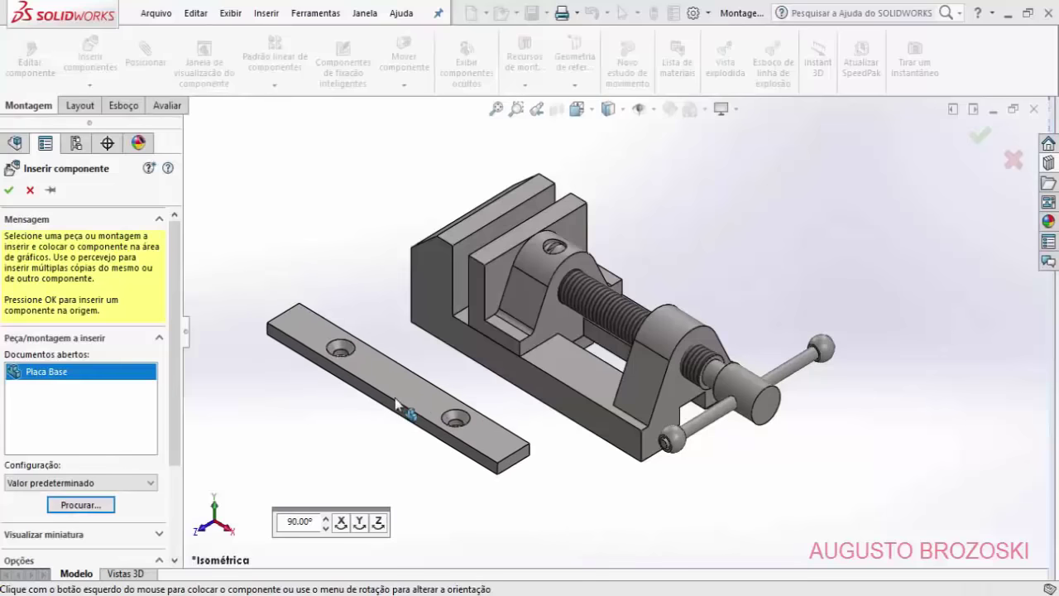
left_click(412, 428)
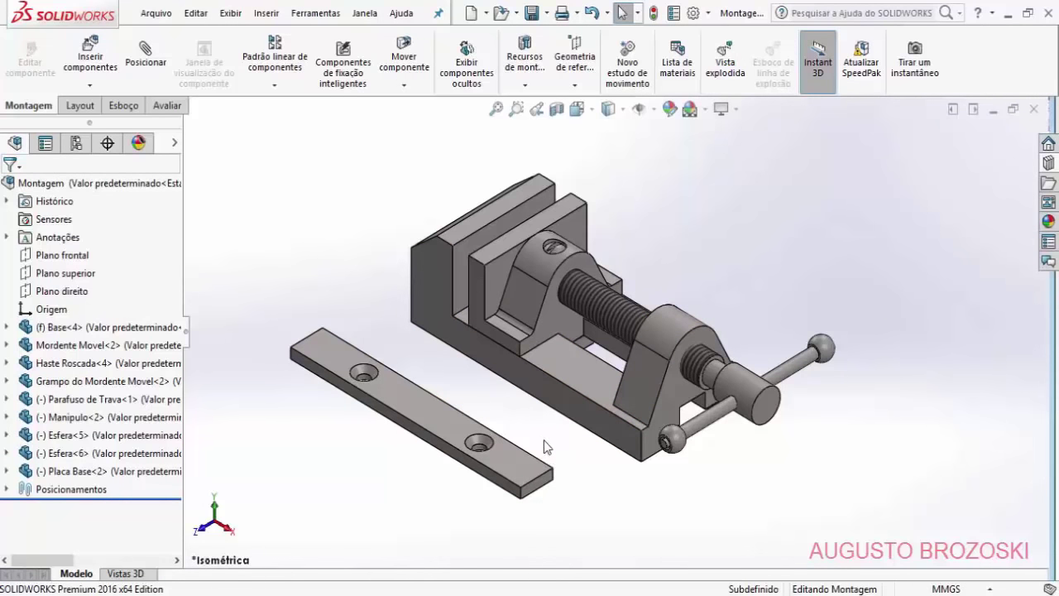
Step: Mate the plate face coincident with the vise base underside, flipping its alignment
middle_click_drag(544, 446, 521, 209)
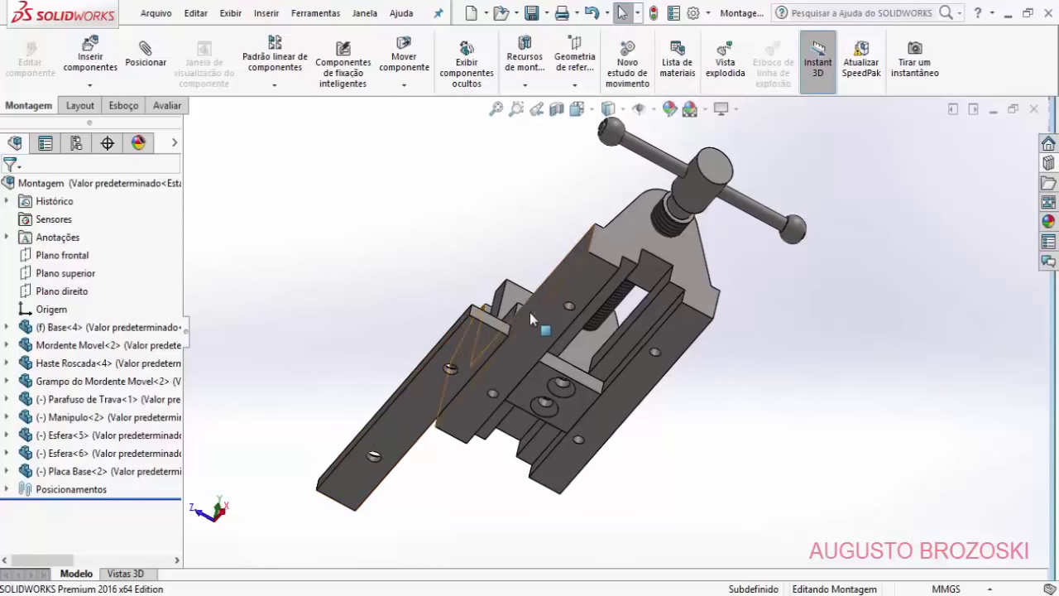
left_click(152, 72)
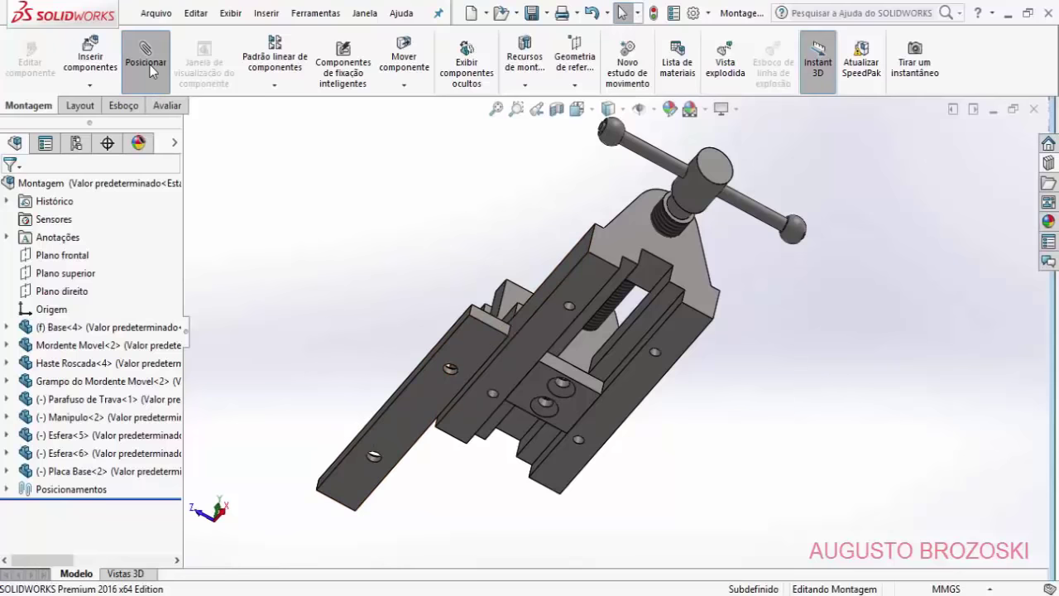
left_click(464, 354)
left_click(584, 279)
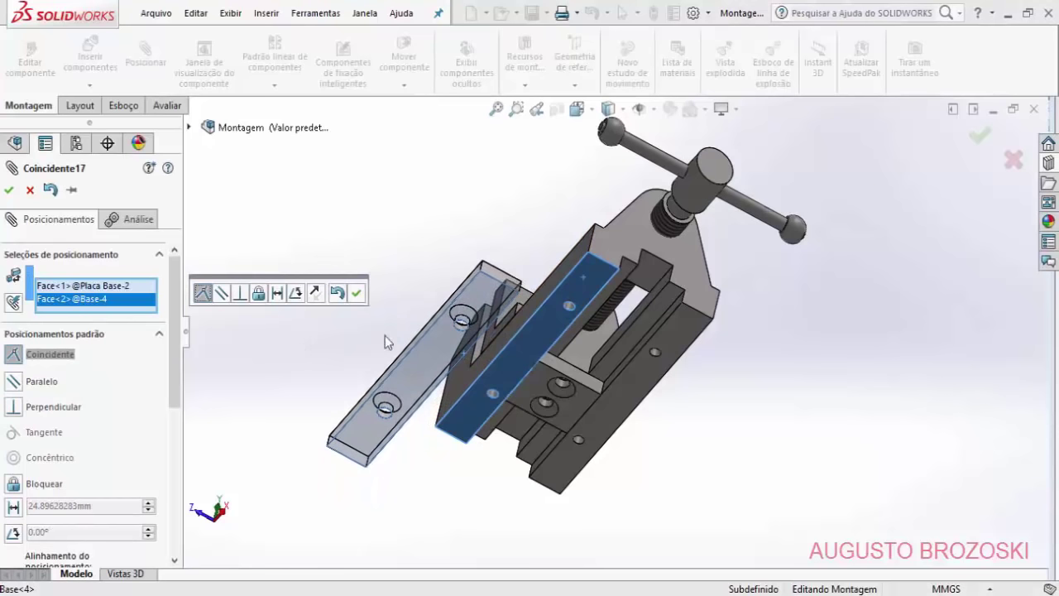
left_click(315, 294)
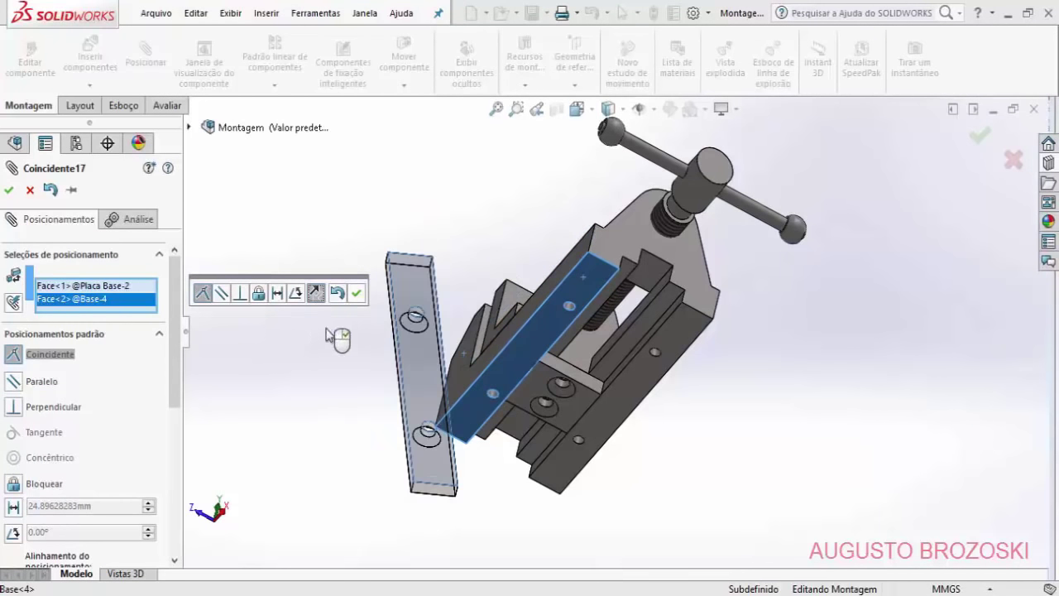
left_click(356, 293)
key("Escape")
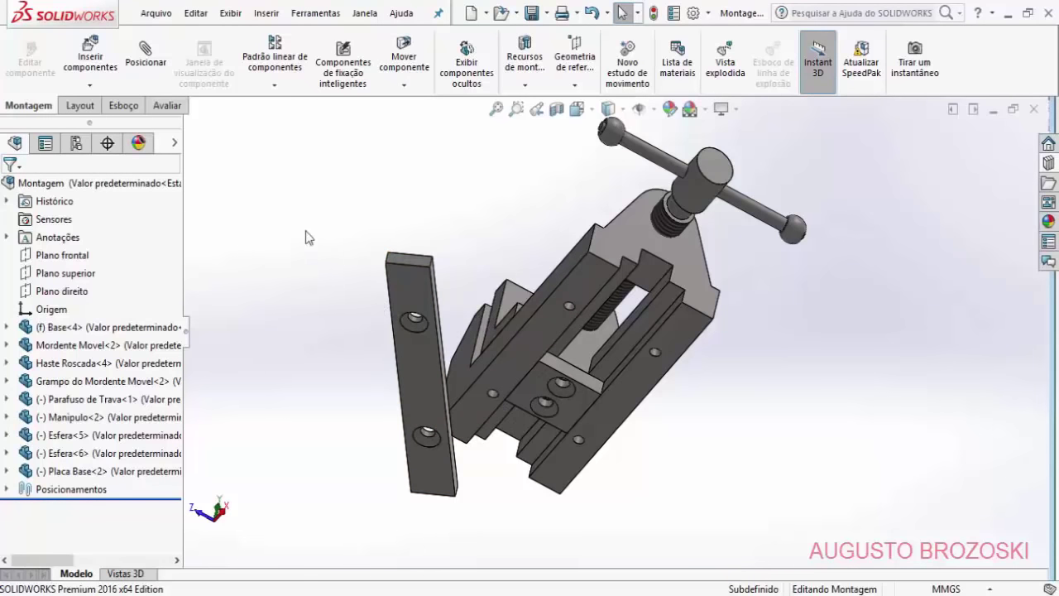
Step: Align the plate's end face coincident with the vise base end face
left_click(150, 54)
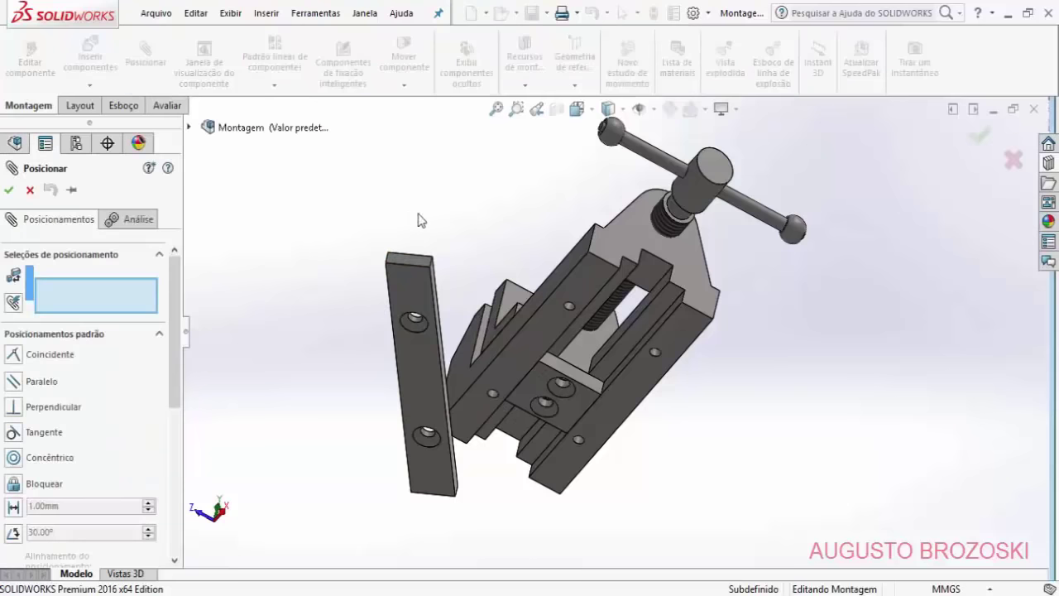
left_click(408, 260)
left_click(608, 243)
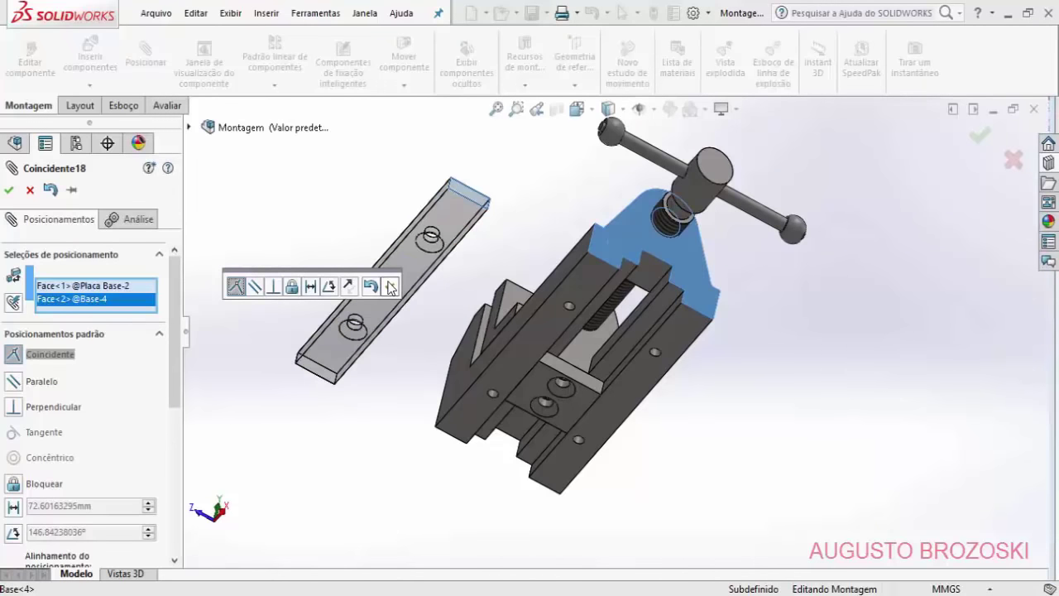
left_click(390, 286)
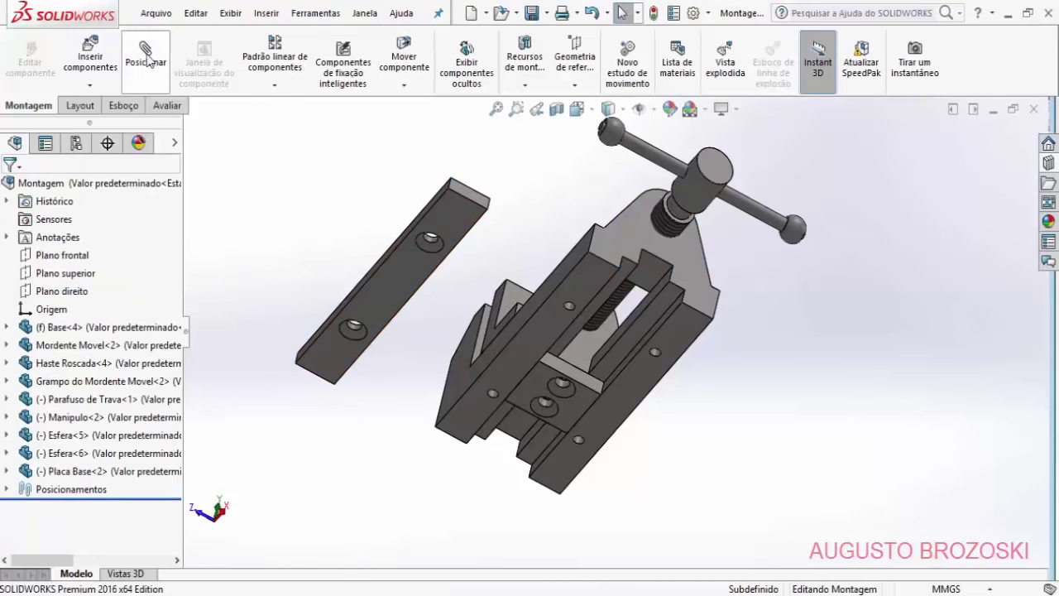
Step: Make the plate's long side face coincident with the matching Base side face
left_click(147, 58)
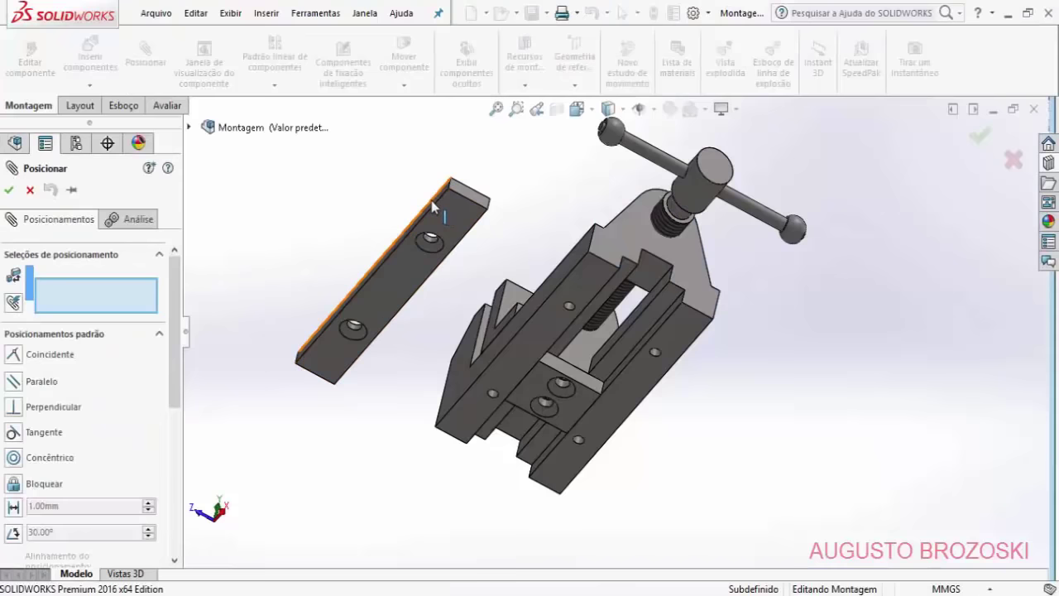
scroll(435, 207, "down", 5)
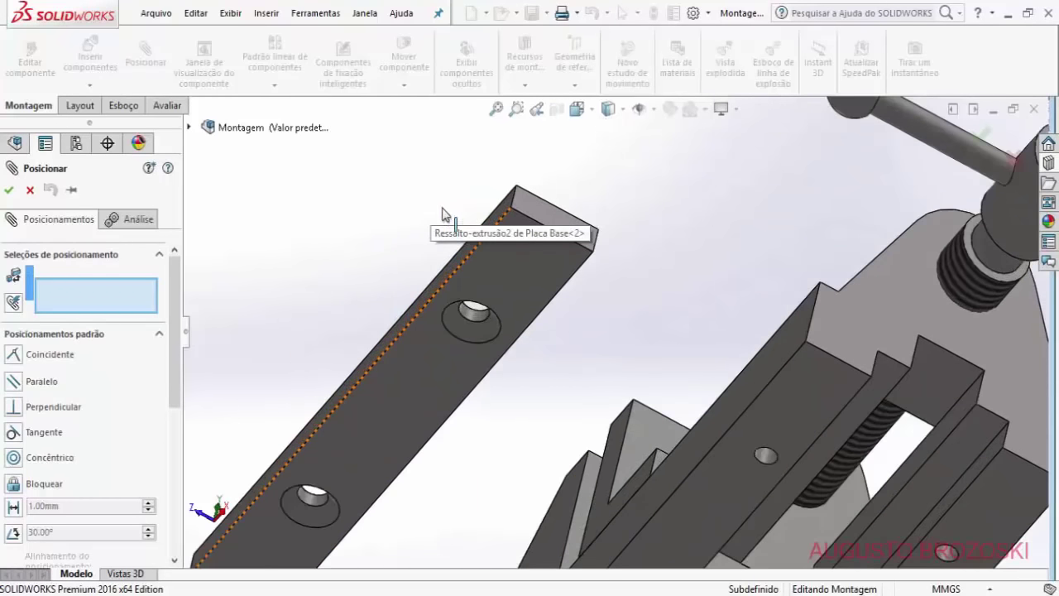
left_click(476, 242)
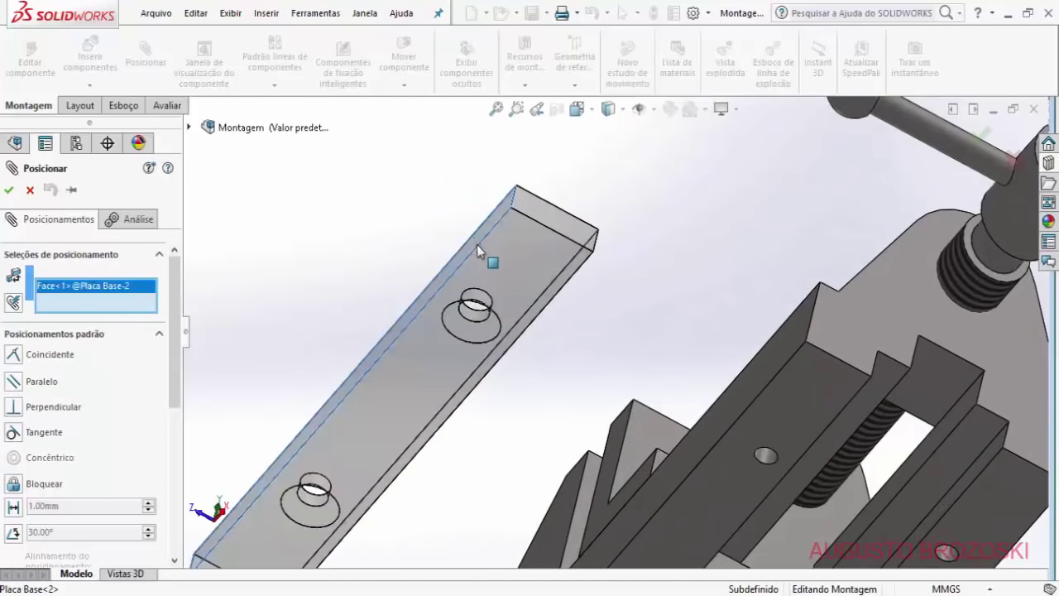
left_click(722, 374)
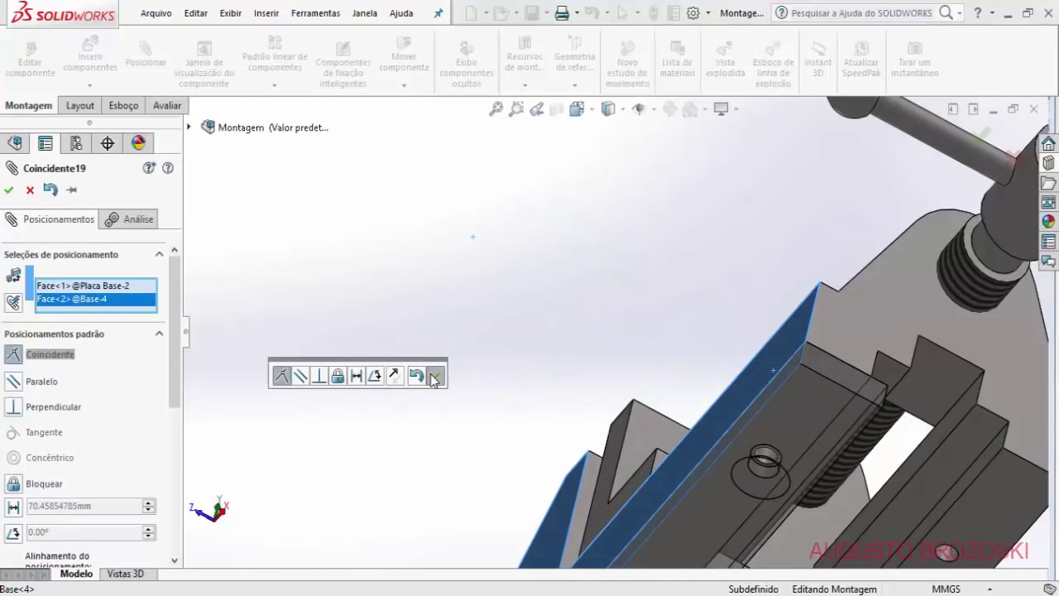
left_click(434, 377)
scroll(504, 344, "up", 5)
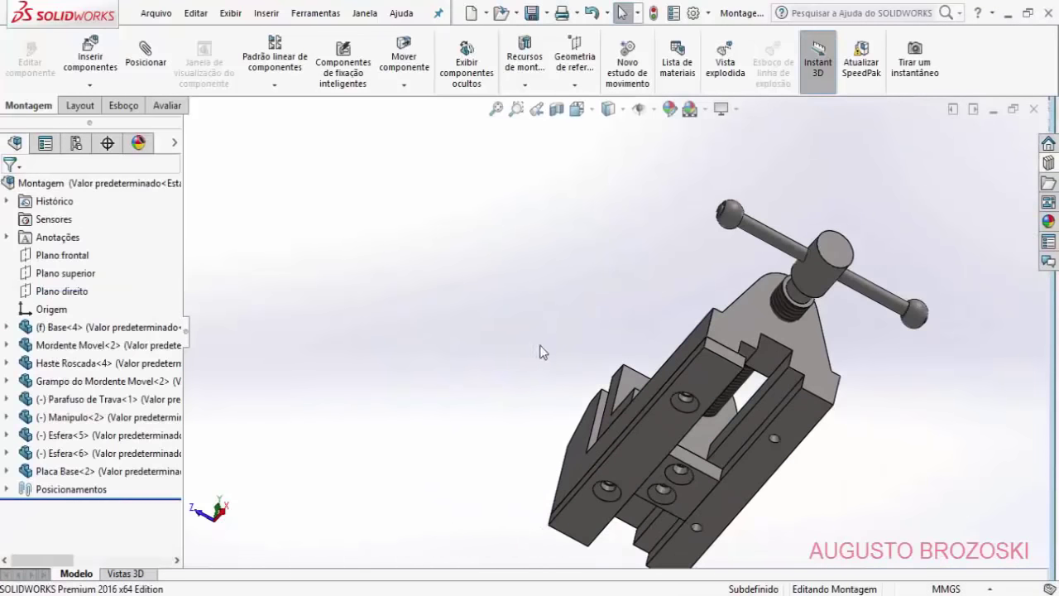
scroll(566, 347, "up", 2)
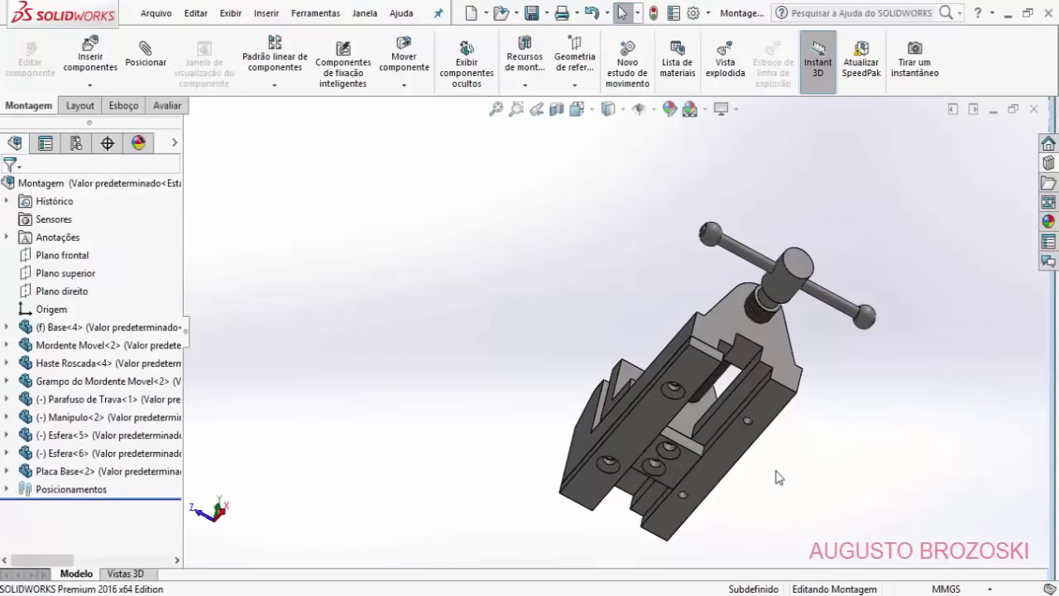
scroll(778, 478, "down", 2)
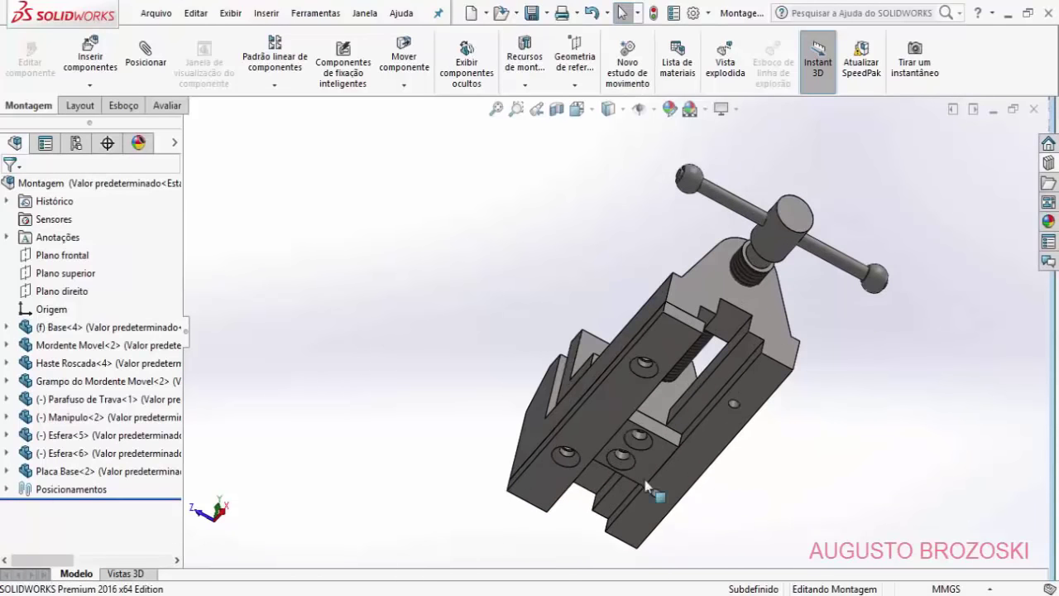
Step: Drag in a second Placa Base copy and mate one of its faces coincident with Base<4>
left_click(88, 470)
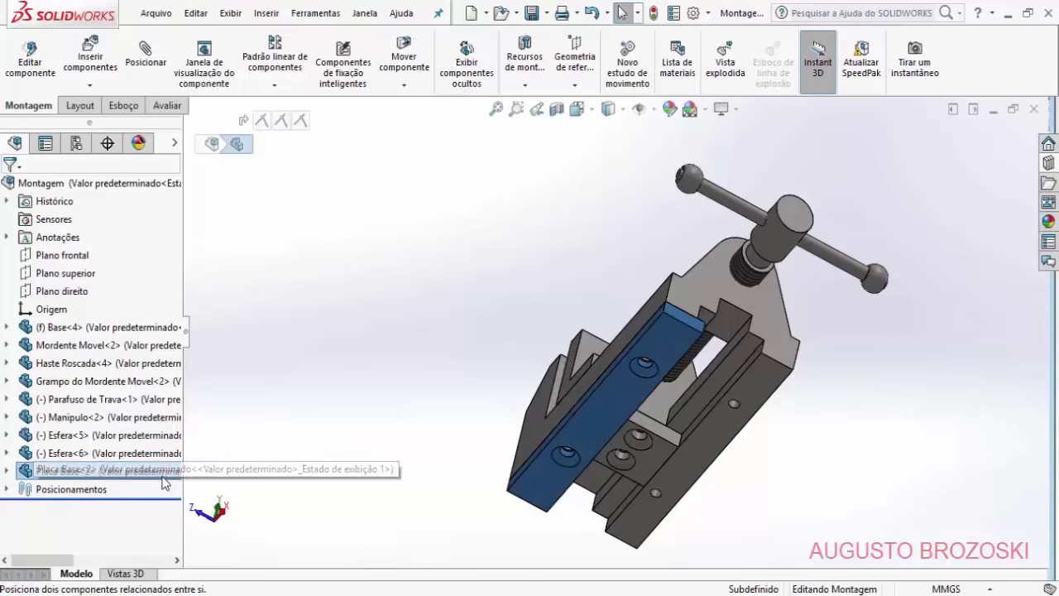
left_click_drag(151, 476, 393, 378, "ctrl")
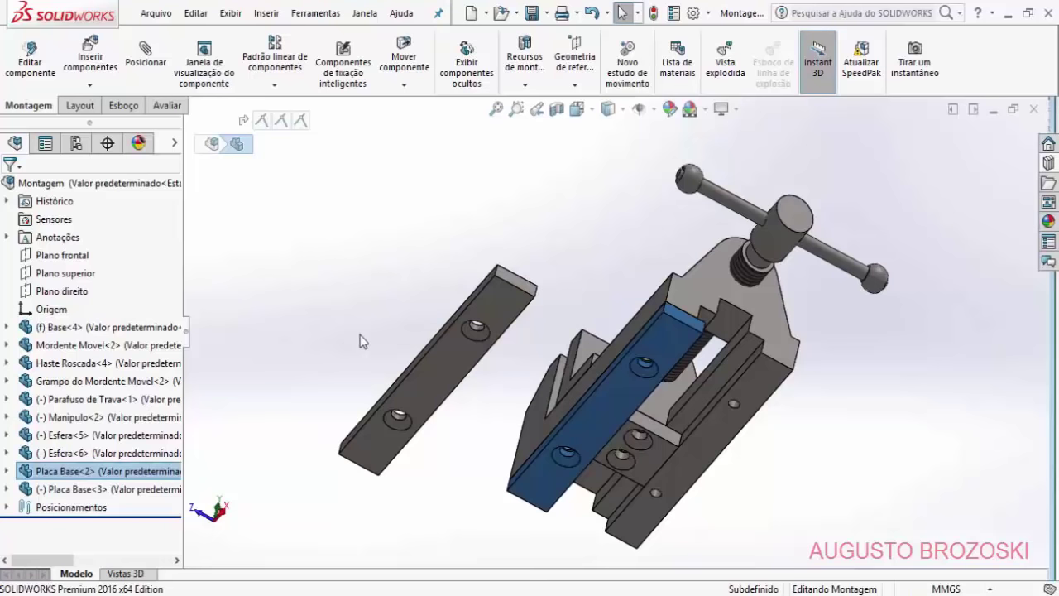
left_click(362, 345)
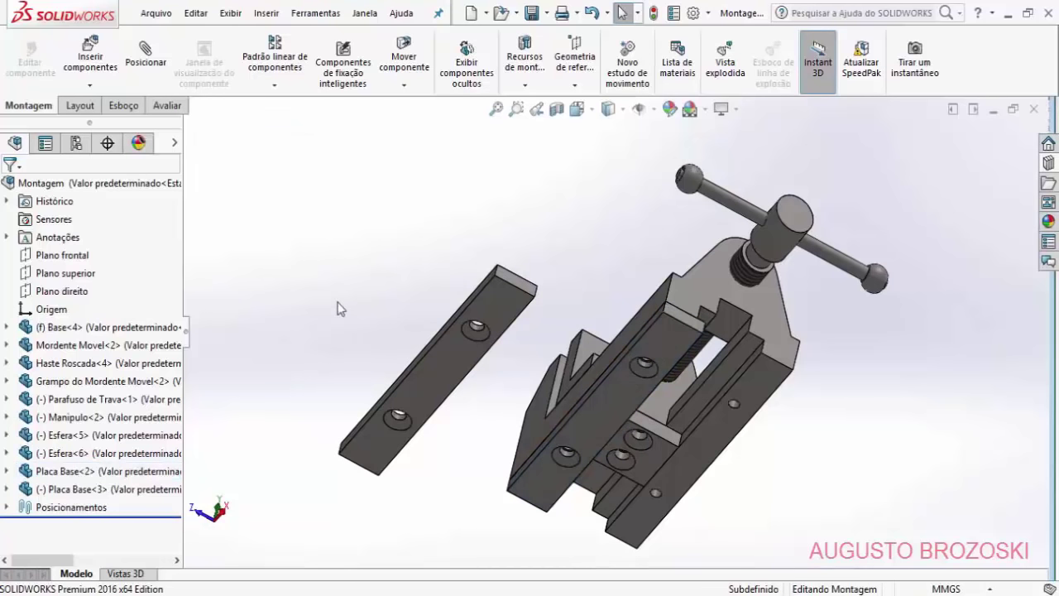
left_click(145, 56)
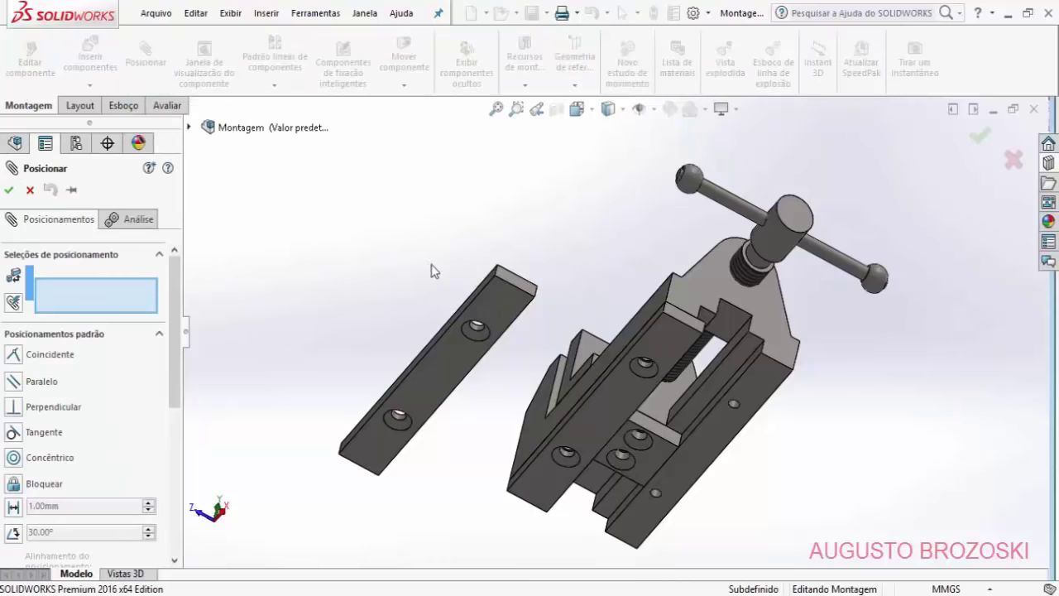
middle_click_drag(539, 314, 503, 464)
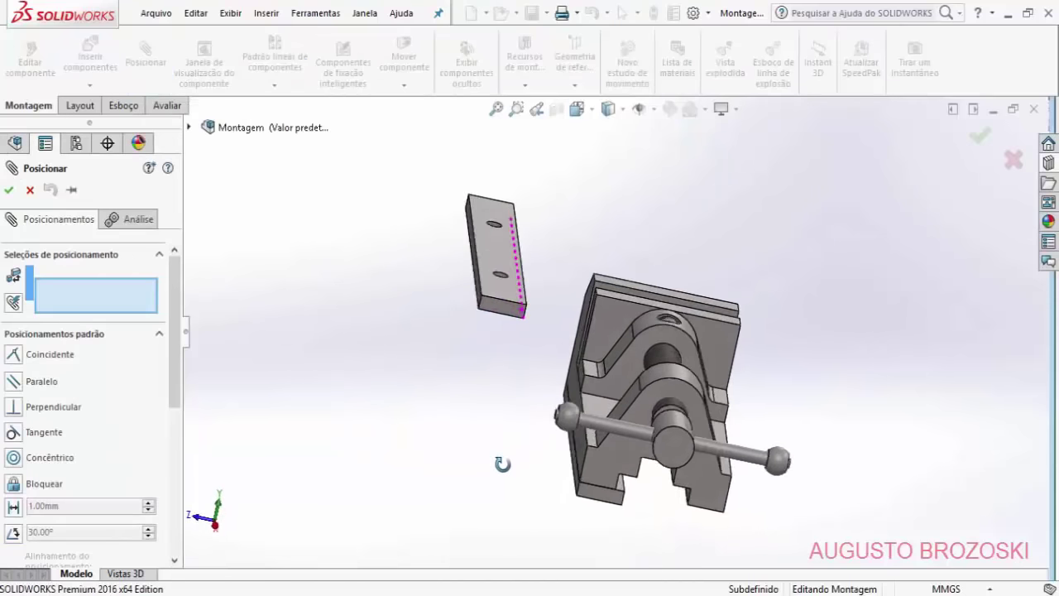
left_click(508, 249)
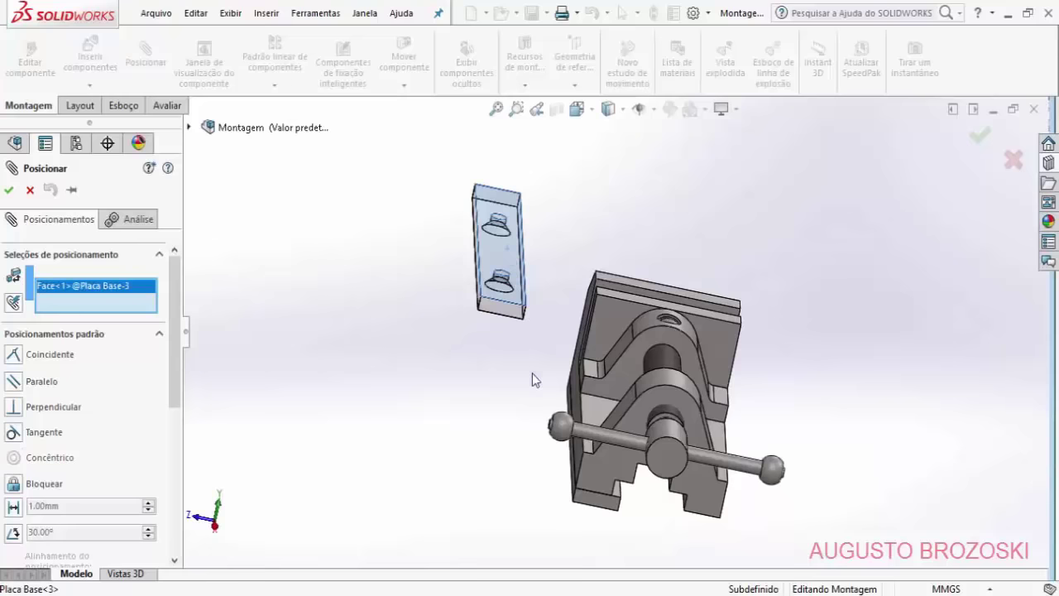
middle_click_drag(529, 402, 542, 273)
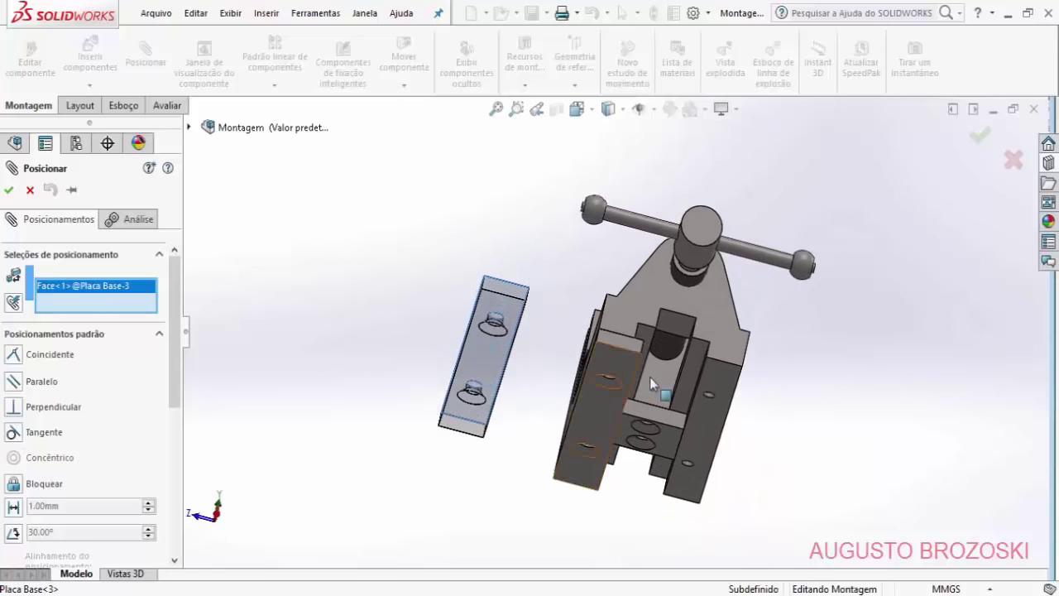
left_click(718, 386)
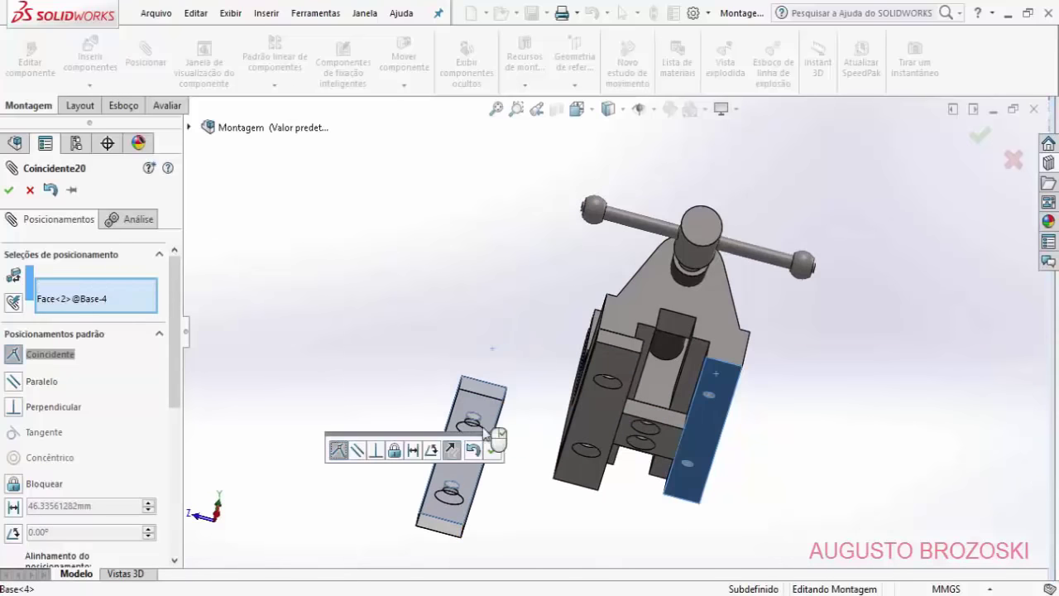
left_click(494, 450)
key("Escape")
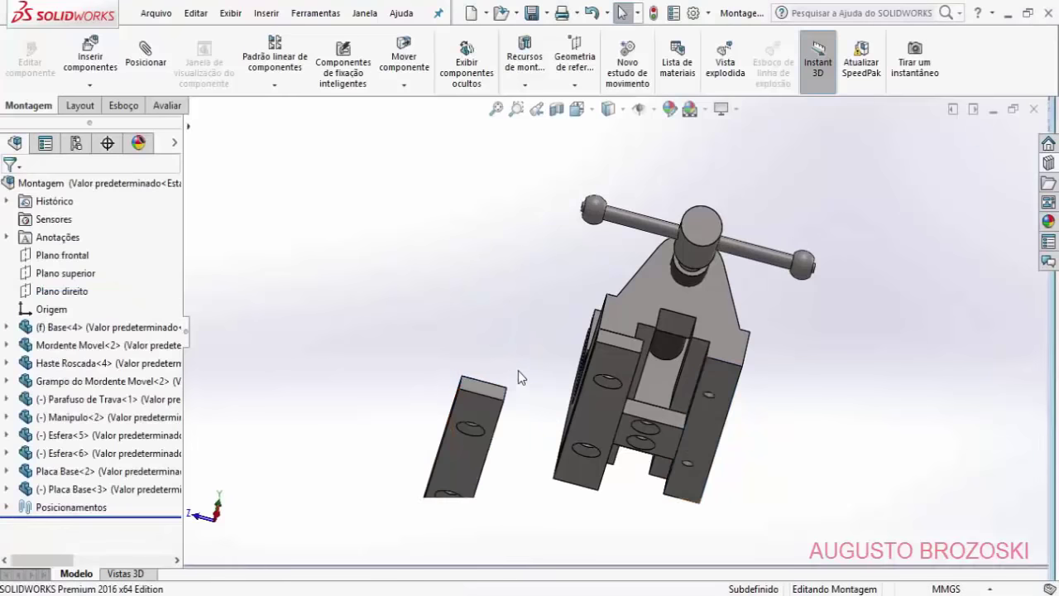
Step: Add a coincident mate between the second plate's top face and a Base face
left_click(151, 70)
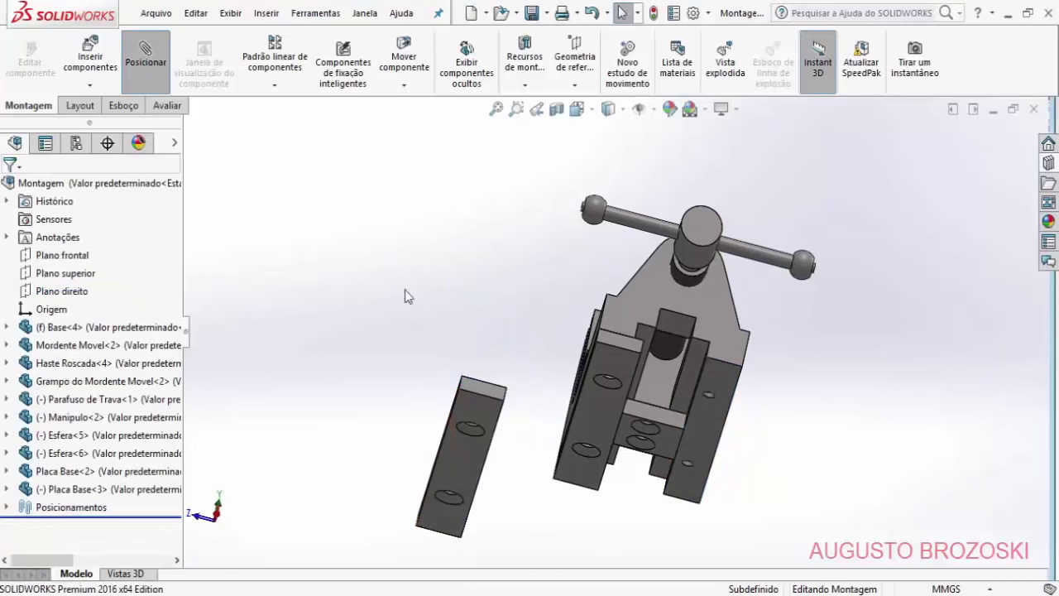
left_click(479, 389)
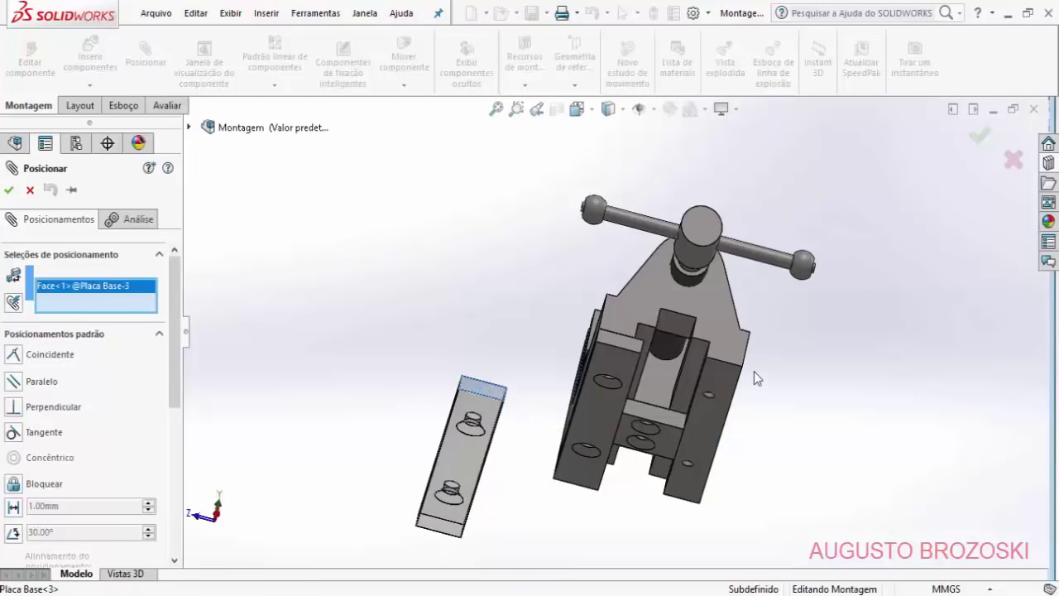
left_click(730, 353)
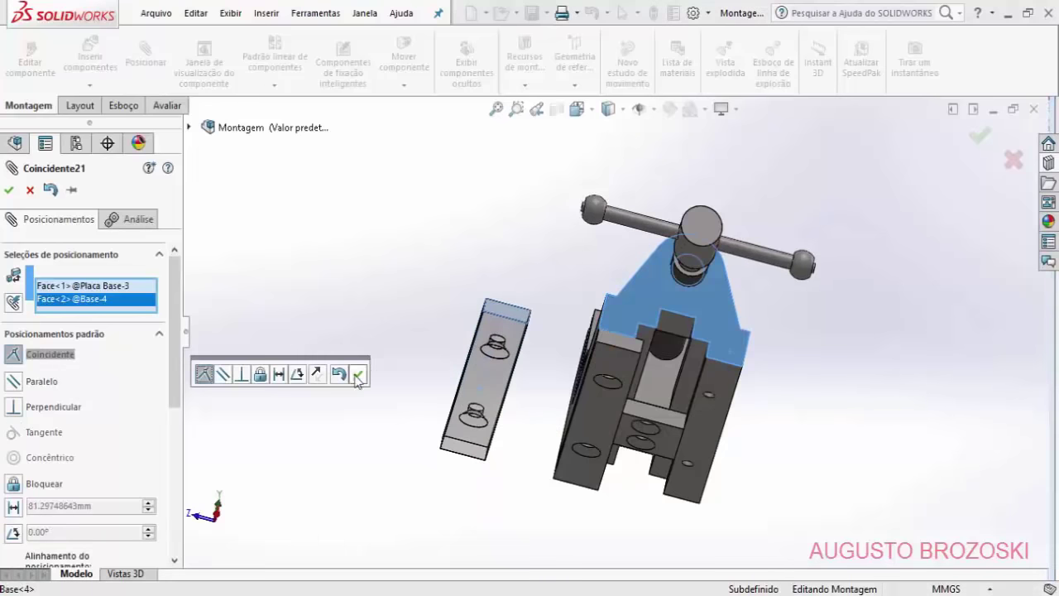
left_click(358, 376)
key("Escape")
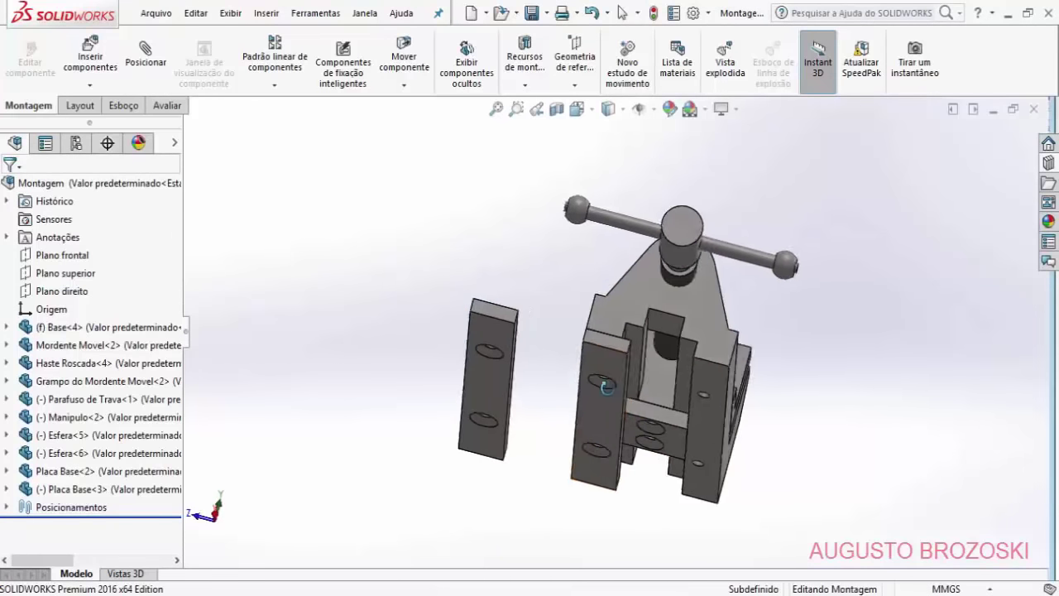
Step: Mate the plate's long face to the Base face, seating it under the base
middle_click_drag(607, 387, 518, 344)
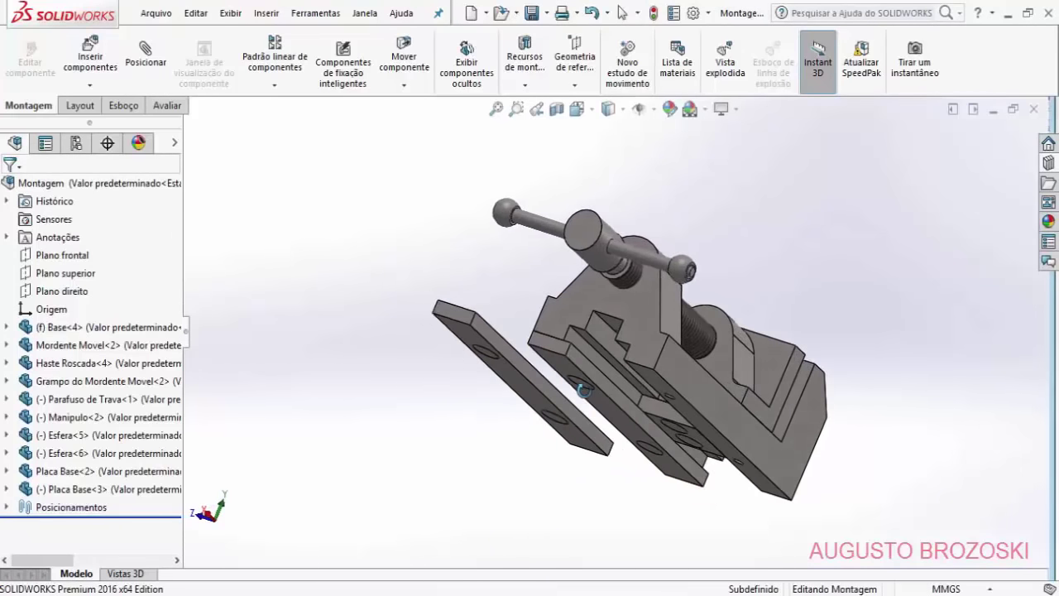
left_click(146, 52)
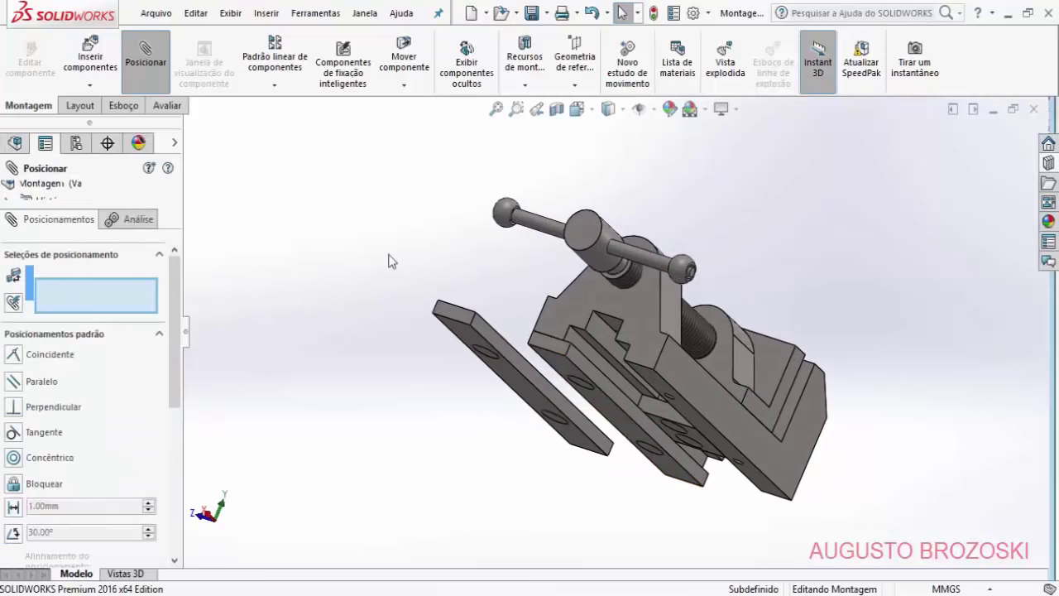
left_click(496, 340)
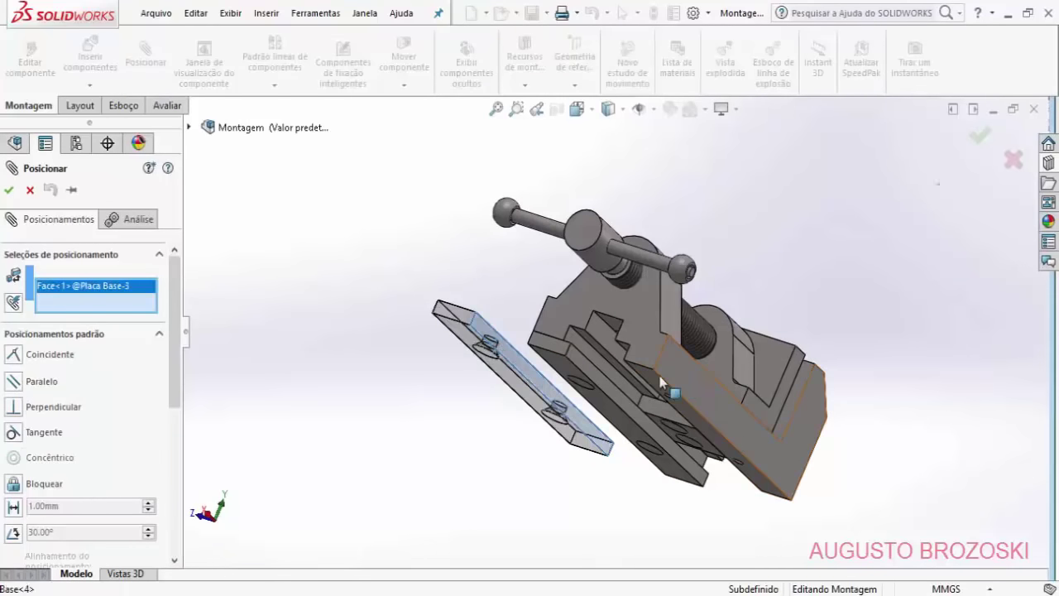
left_click(694, 383)
left_click(374, 364)
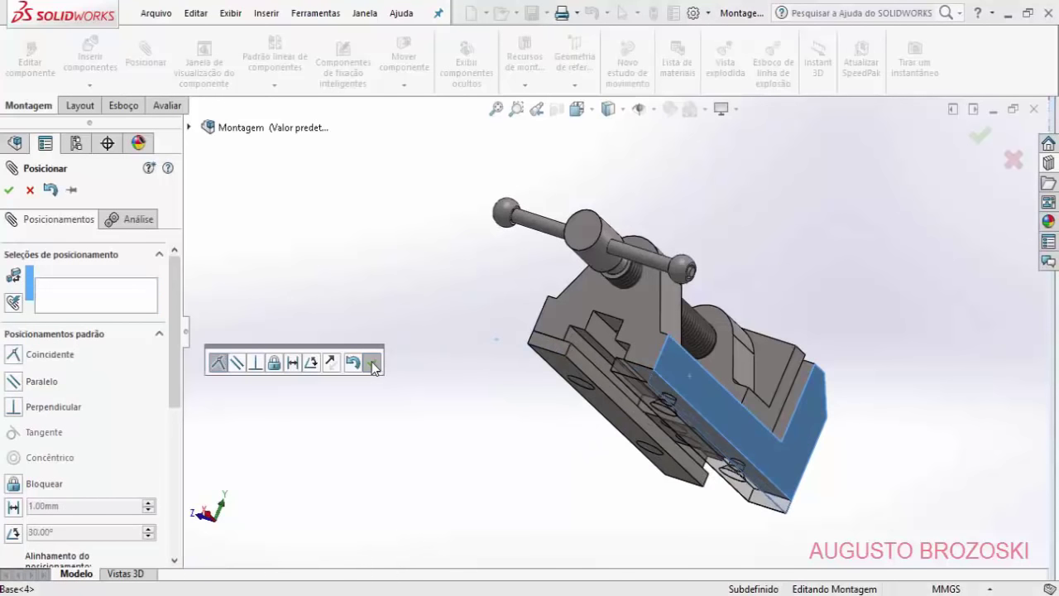
key("Return")
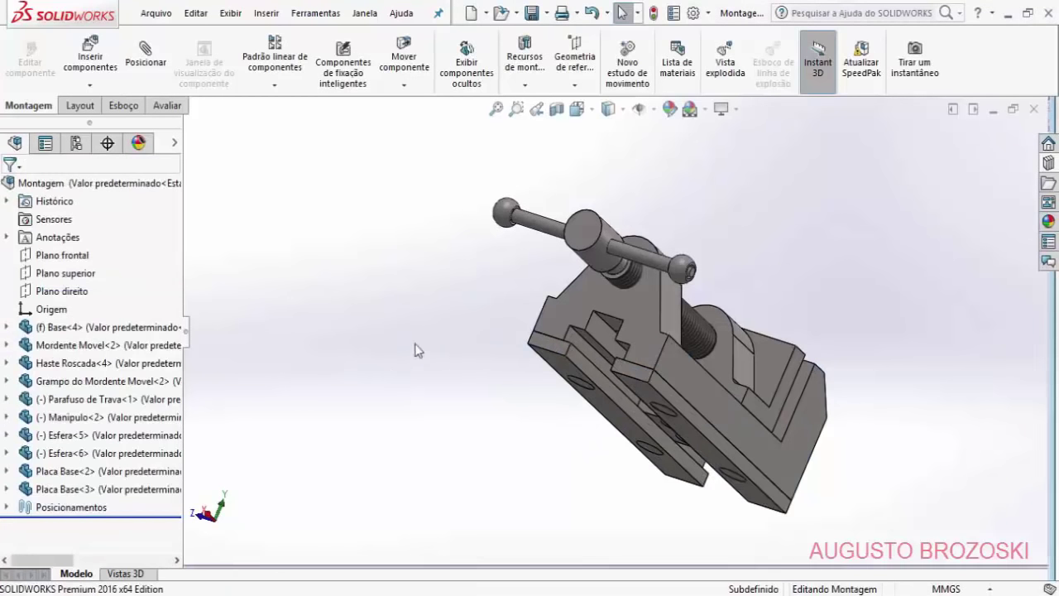
Step: Switch to isometric, orbit to the underside and zoom in on the plates' countersunk holes
left_click(582, 114)
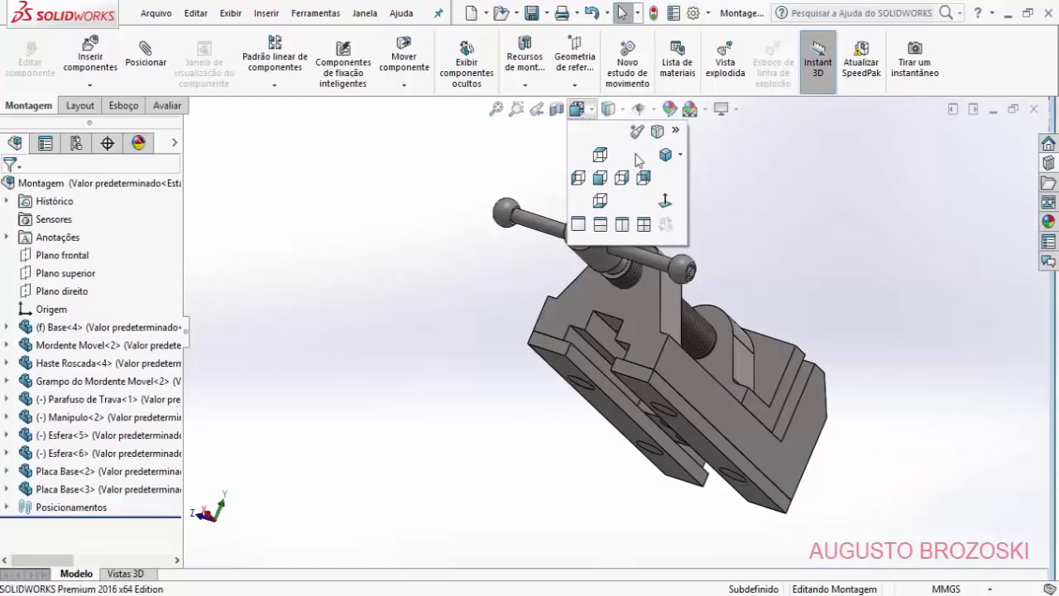
left_click(664, 155)
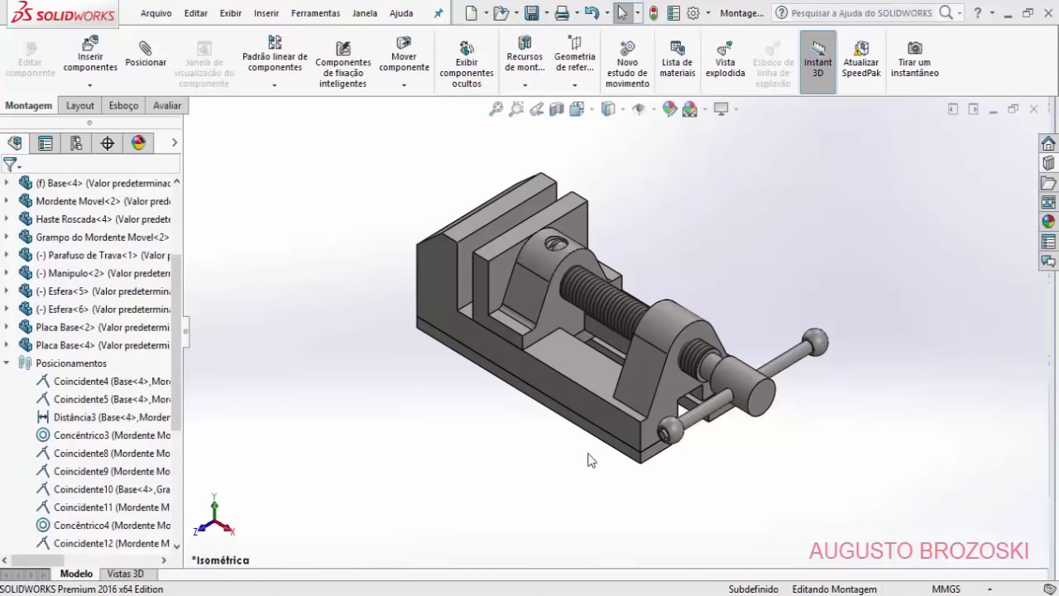
middle_click_drag(591, 461, 563, 234)
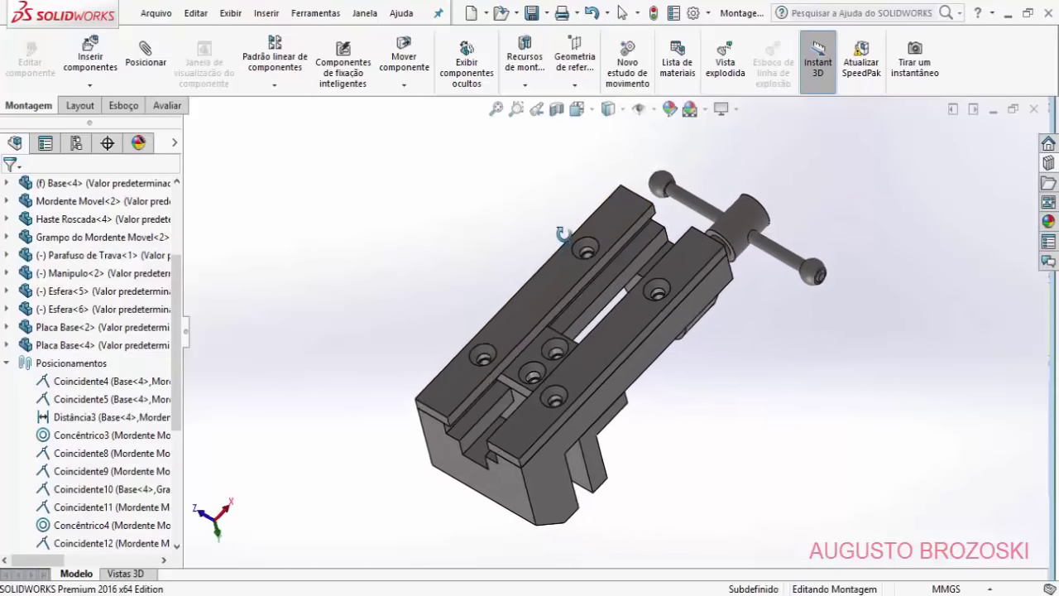
scroll(556, 281, "down", 5)
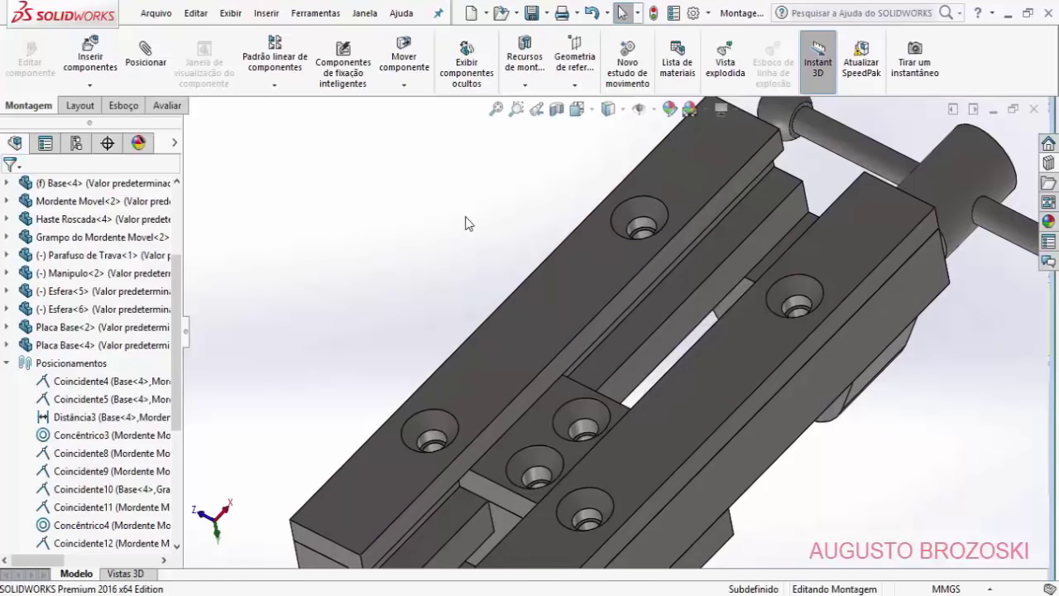
Step: Browse the Design Library Toolbox to DIN > Parafusos > Parafusos de cabeça fendida
left_click(1048, 162)
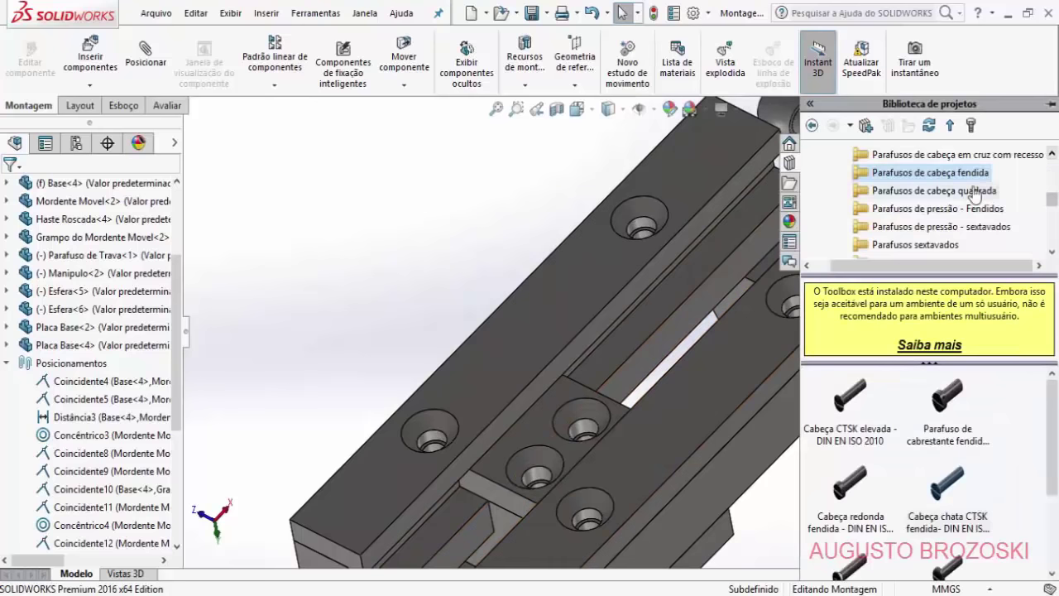
scroll(866, 187, "up", 2)
scroll(866, 187, "up", 5)
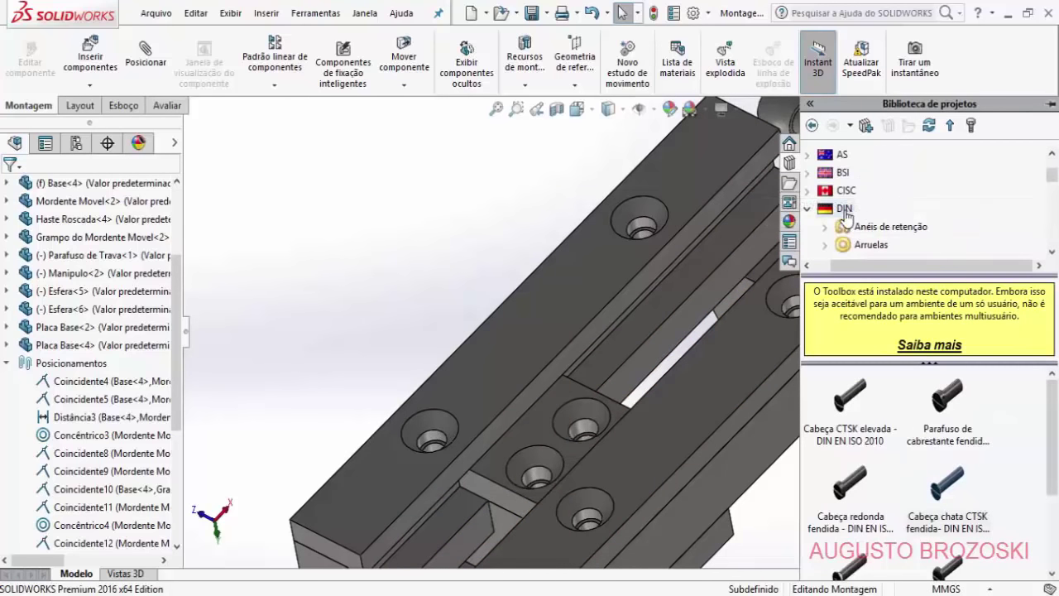
left_click(844, 173)
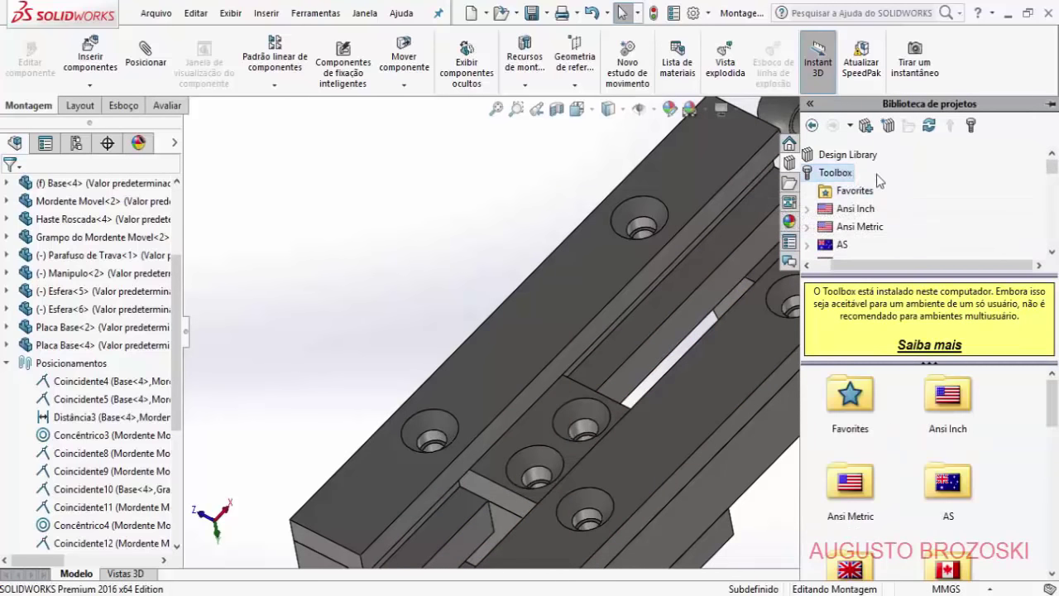
scroll(897, 187, "down", 1)
scroll(893, 185, "down", 1)
scroll(894, 183, "up", 1)
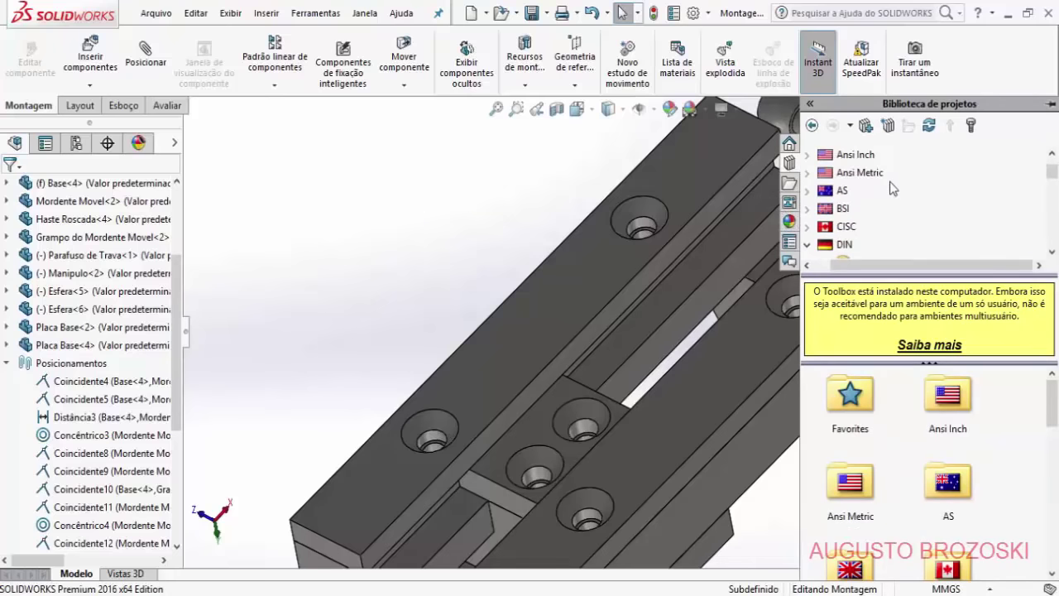
left_click(835, 247)
scroll(848, 236, "down", 3)
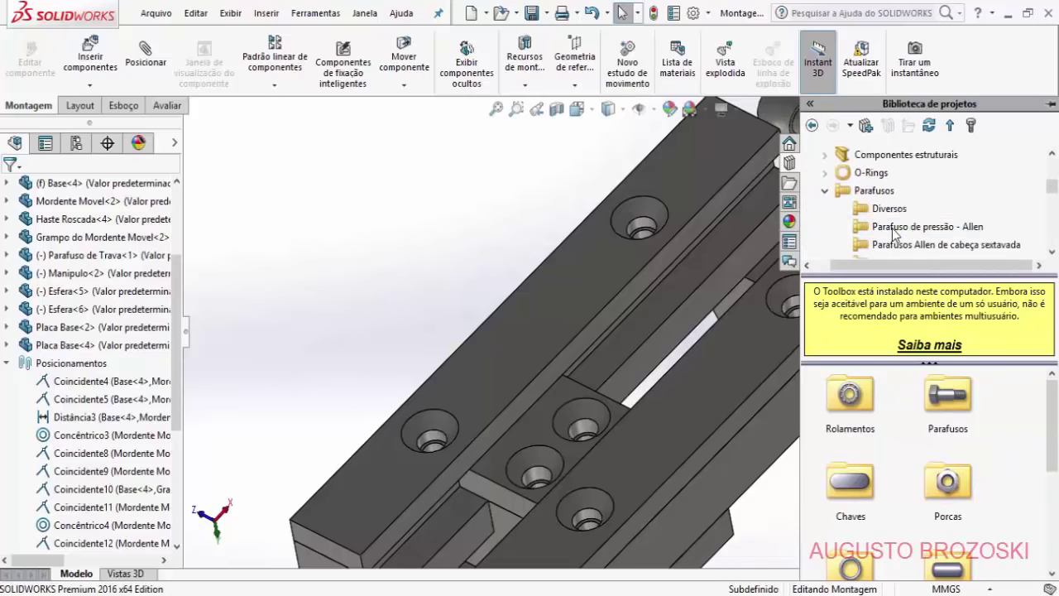
left_click(869, 191)
scroll(918, 199, "down", 2)
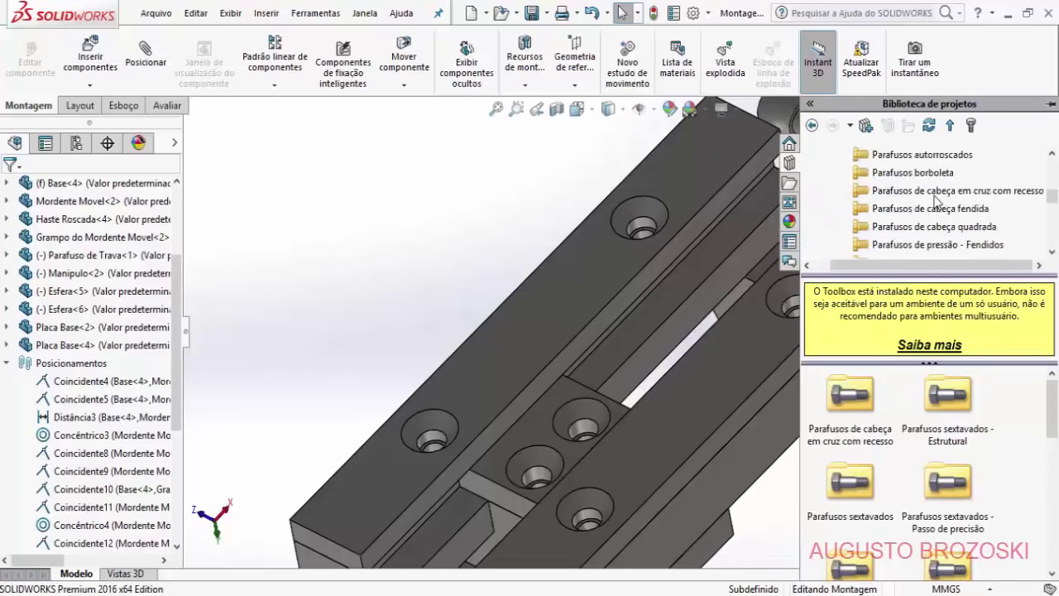
left_click(919, 210)
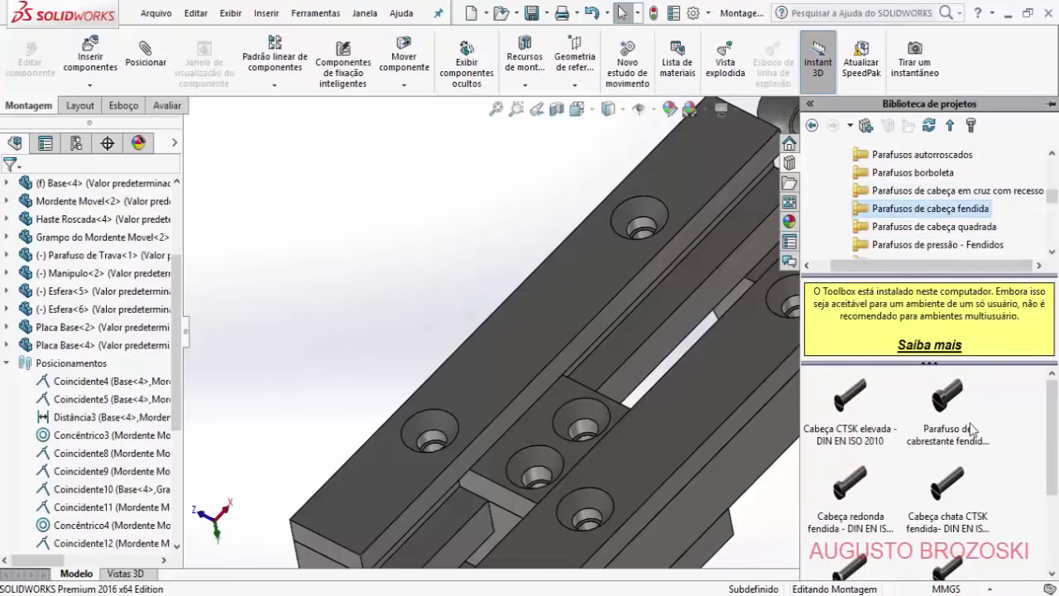
Step: Drag the Cabeça chata CTSK fendida (DIN EN ISO 2009) screw into the assembly as M6 × 12
left_click(950, 496)
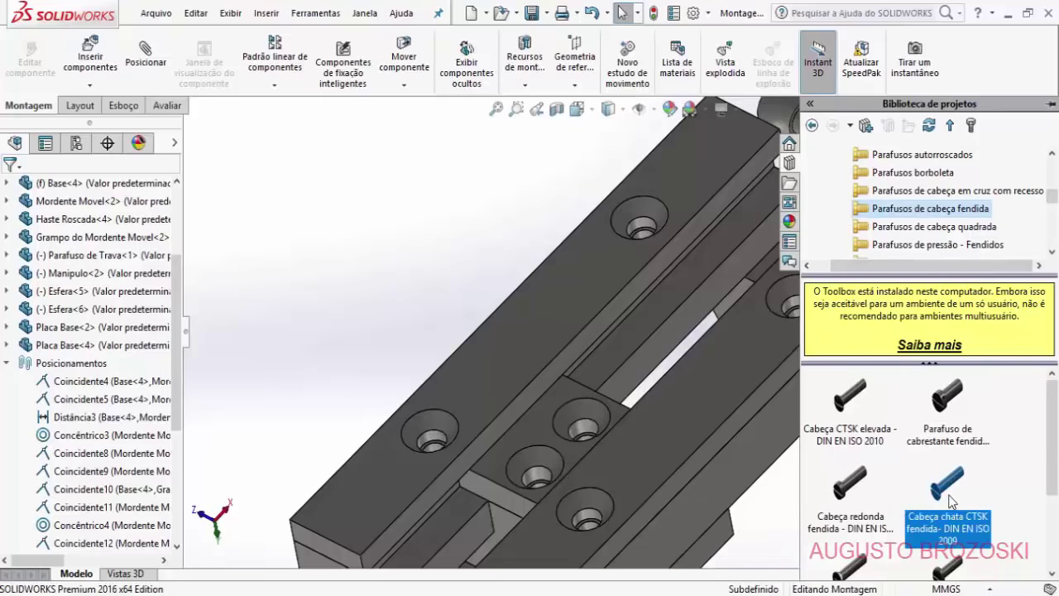
mouse_move(955, 550)
left_click_drag(946, 484, 370, 187)
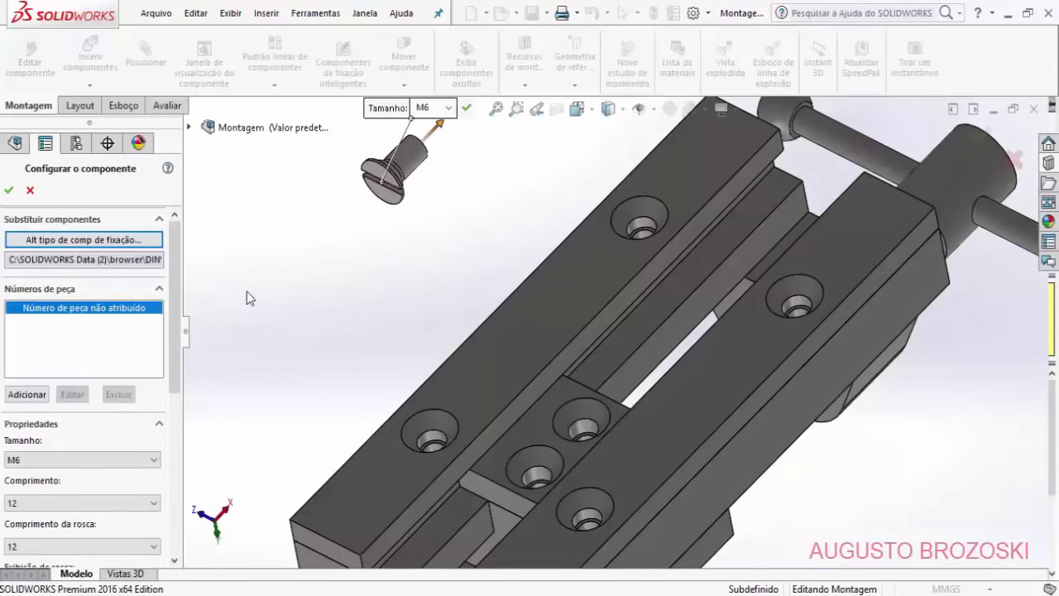
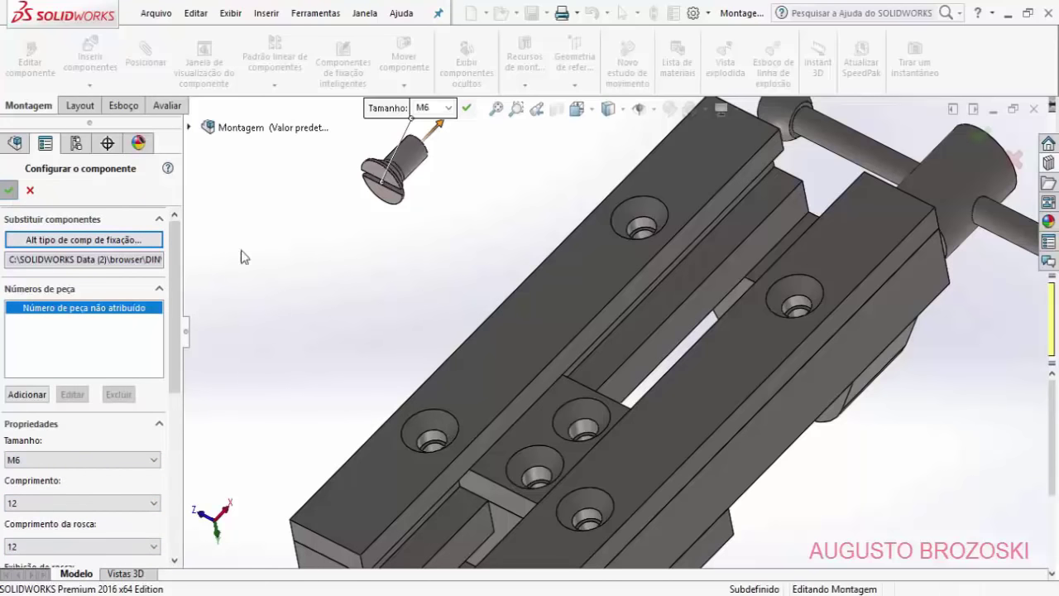
Step: Insert a second M6 × 12 slotted countersunk flat head screw in open space beside the first
left_click(9, 190)
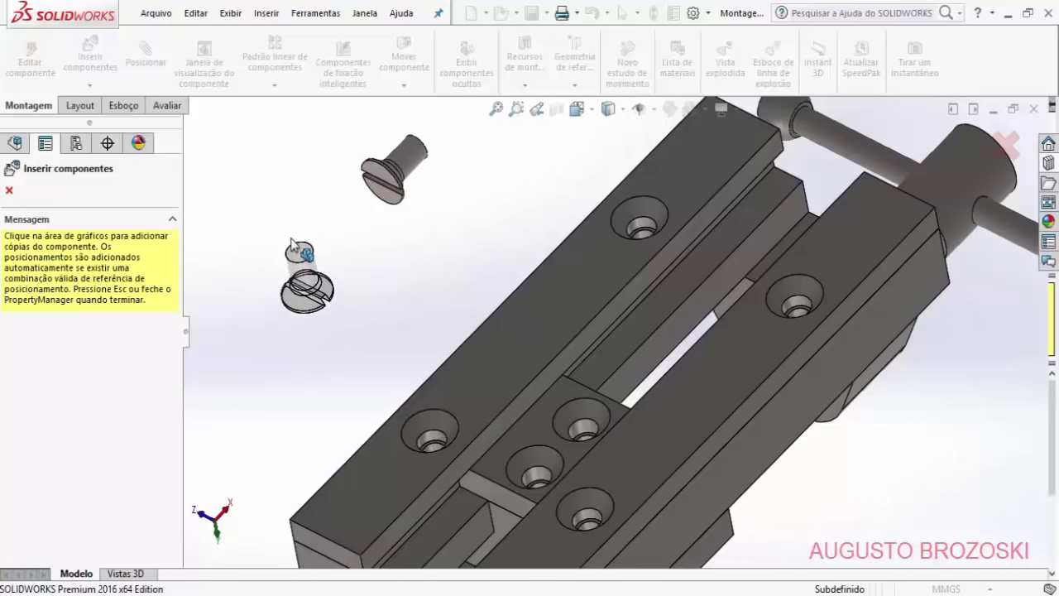
left_click(289, 247)
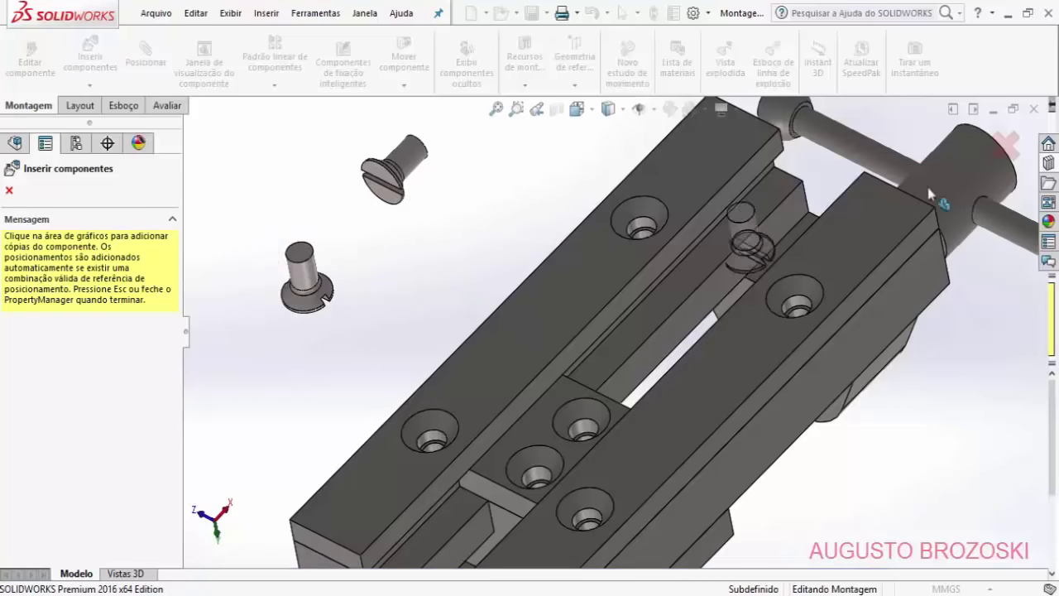
left_click(1006, 146)
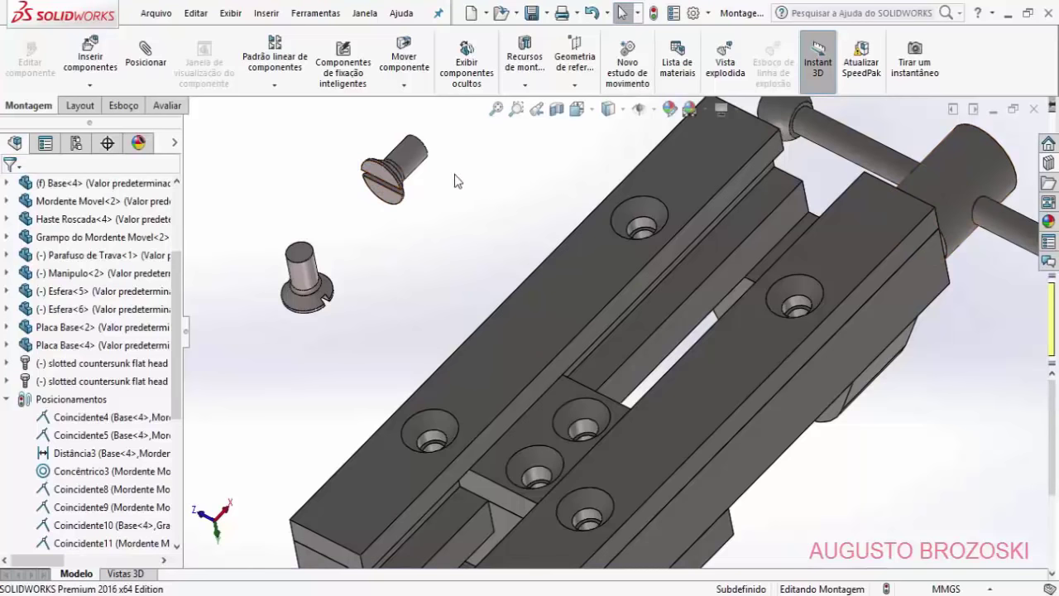
Step: Mate the screw shank concentric with the base plate's upper hole, flipped head-up
left_click(166, 76)
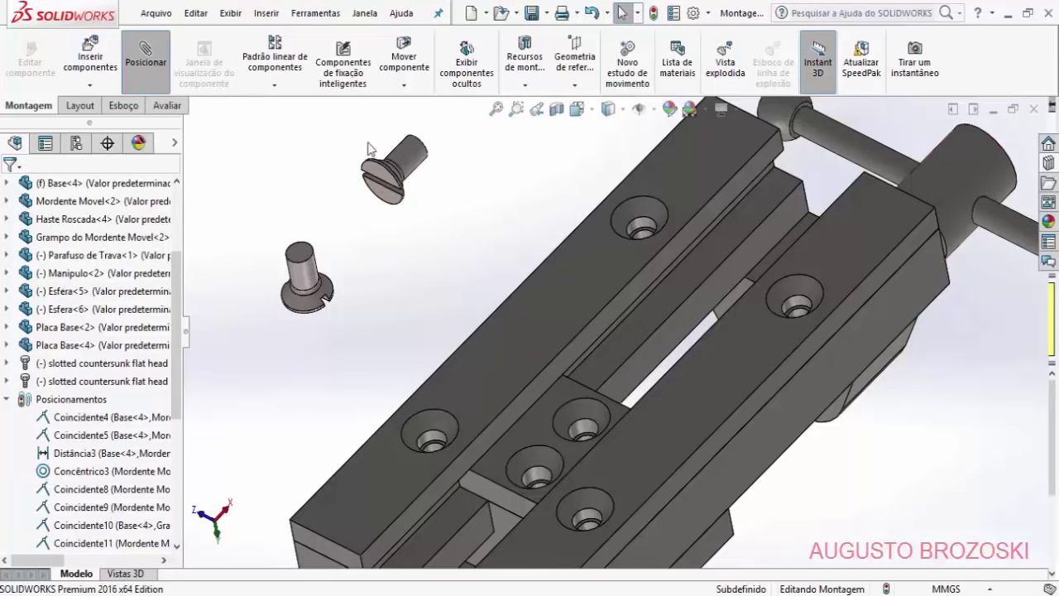
left_click(411, 166)
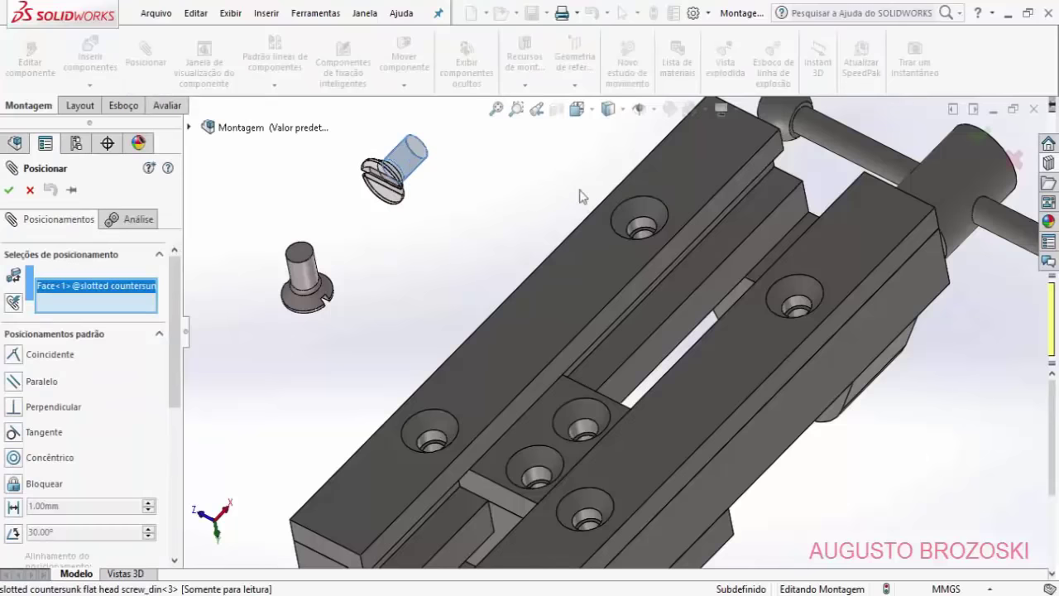
left_click(645, 226)
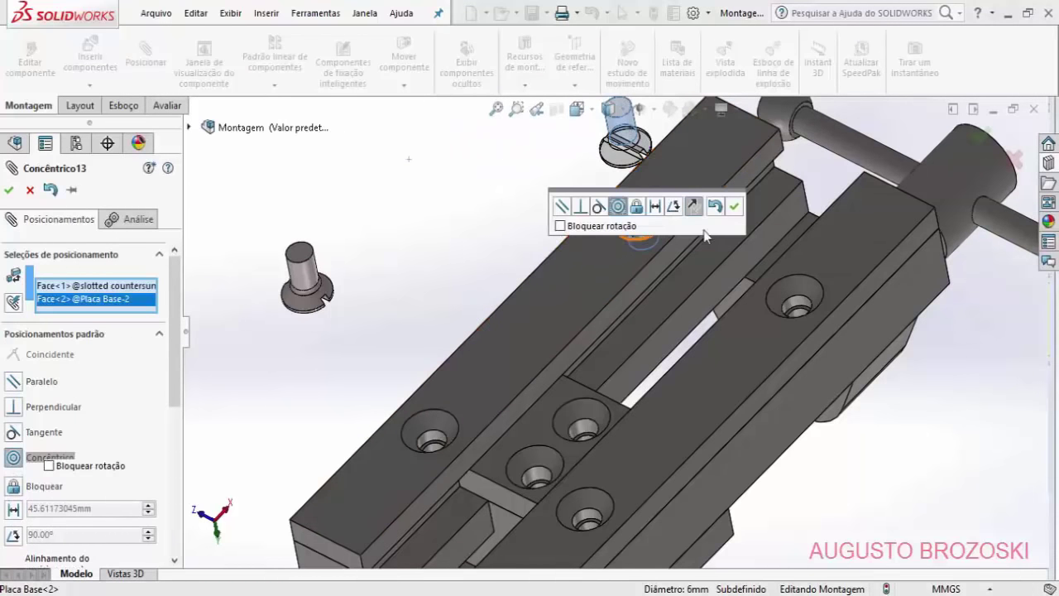
left_click(694, 207)
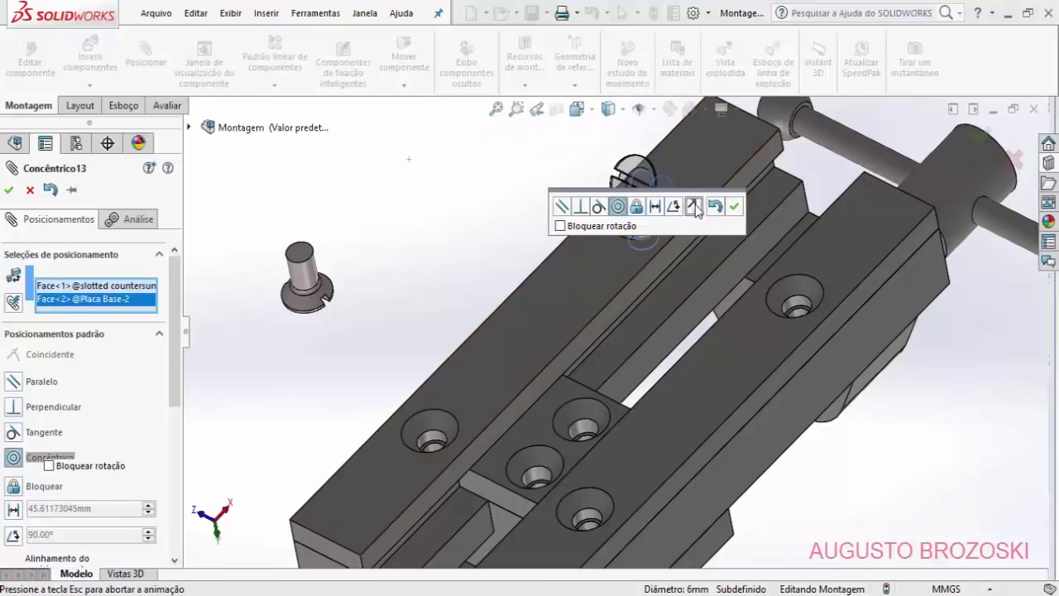
left_click(735, 207)
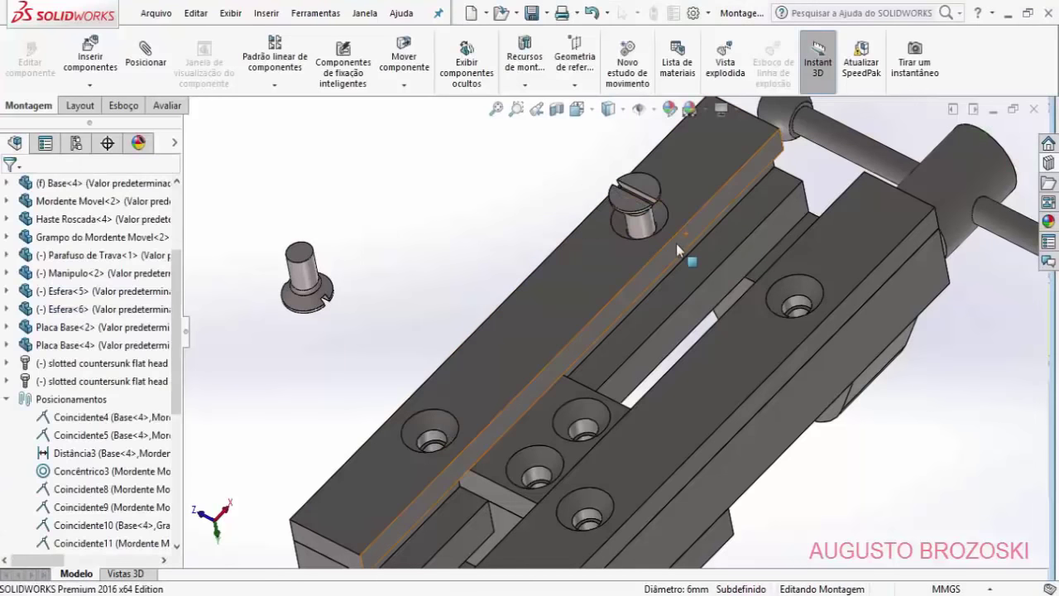
scroll(654, 236, "down", 5)
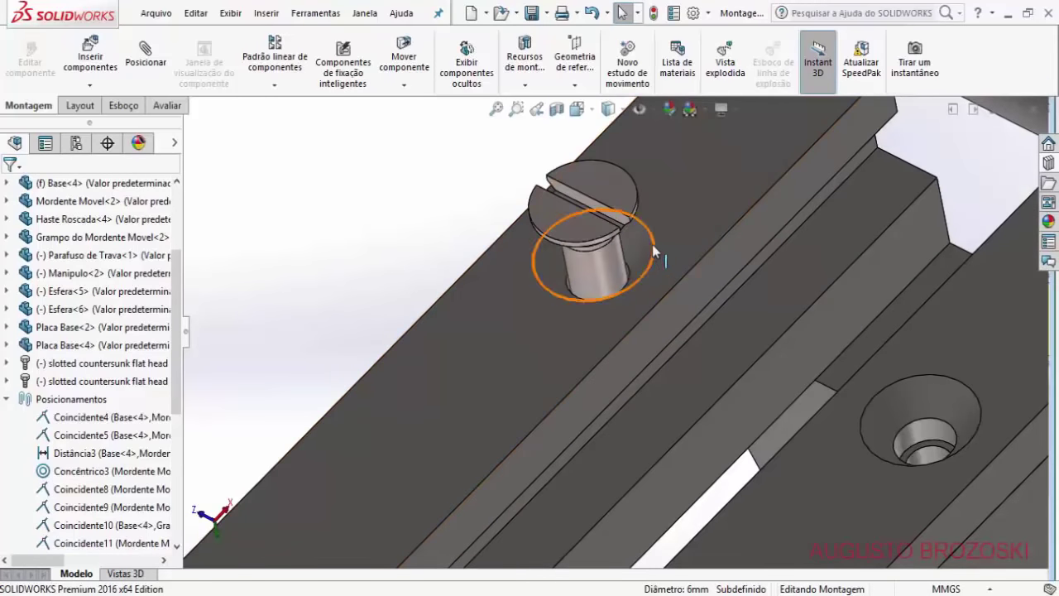
Step: Seat the screw head's cone coincident with the base plate's countersink face
left_click(146, 58)
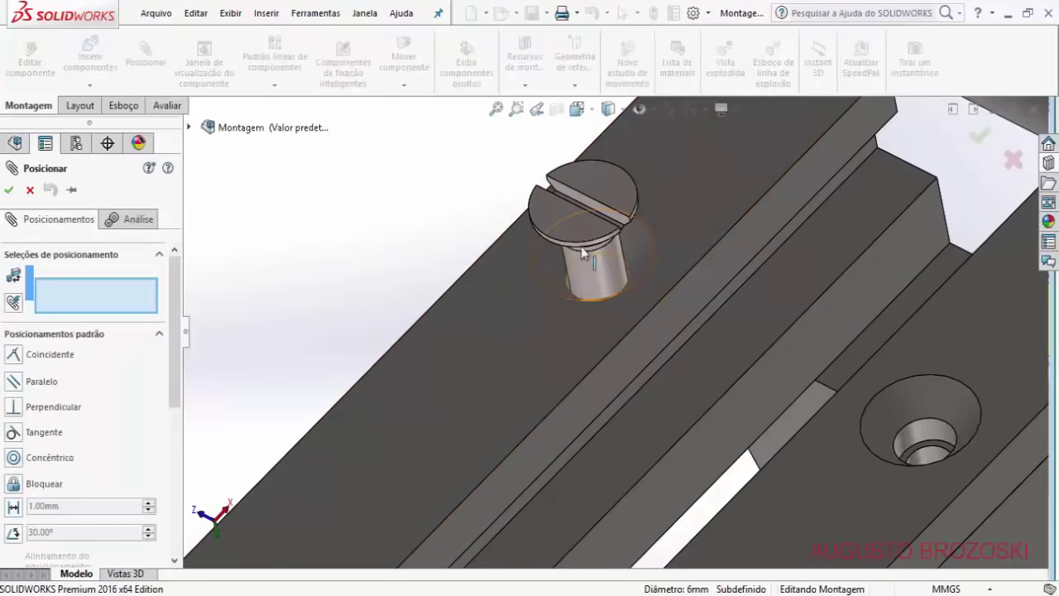
left_click(643, 275)
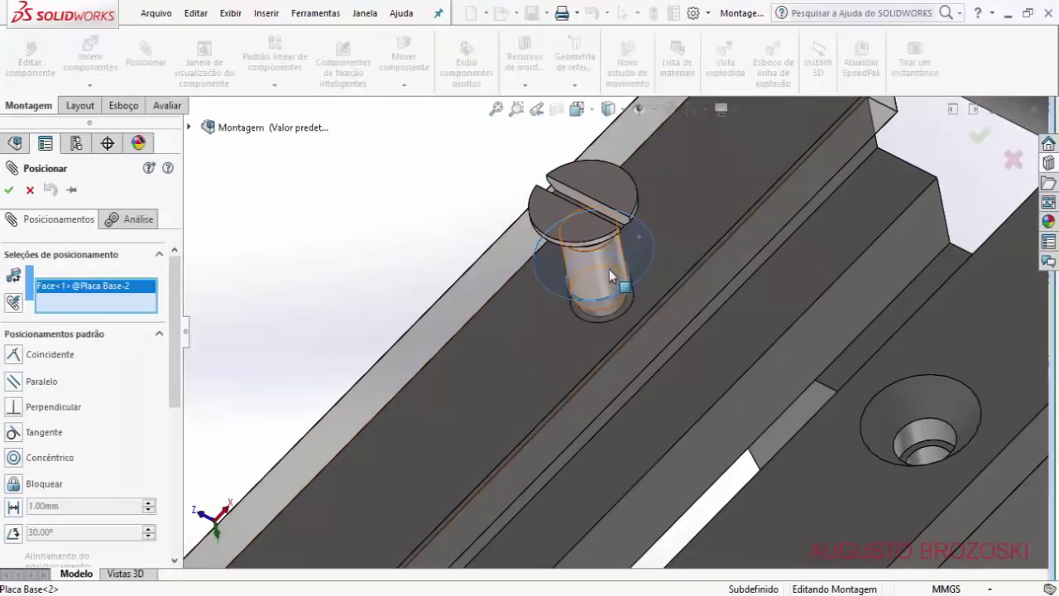
scroll(609, 269, "down", 5)
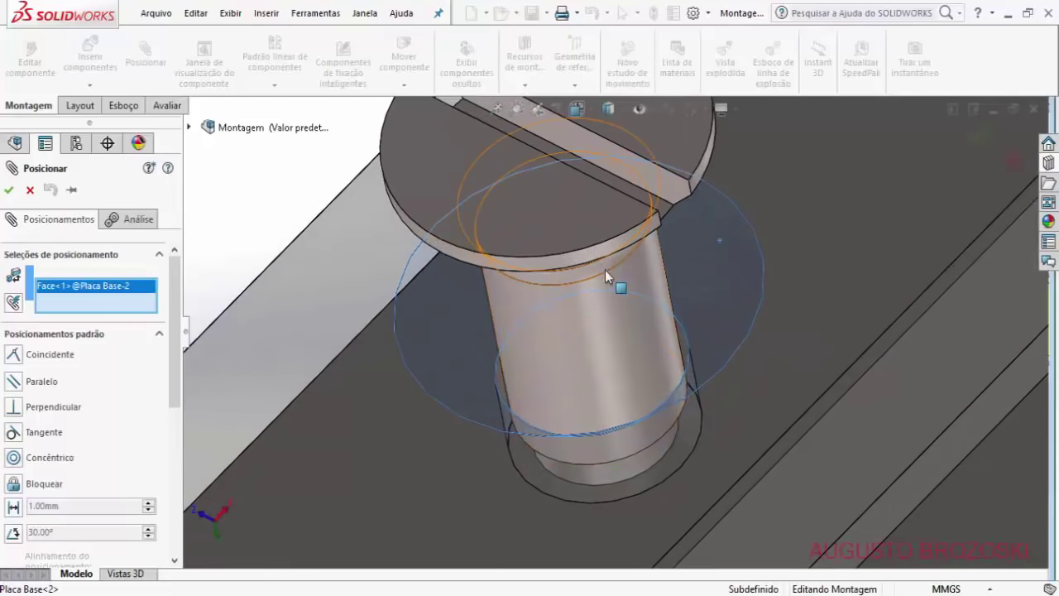
middle_click_drag(605, 270, 584, 223)
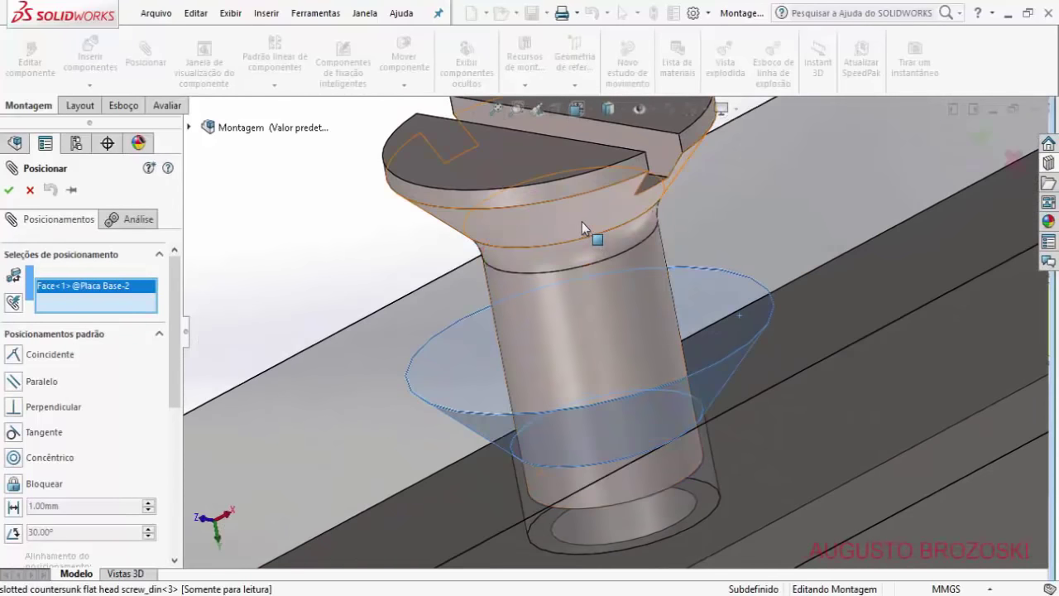
left_click(582, 222)
left_click(378, 231)
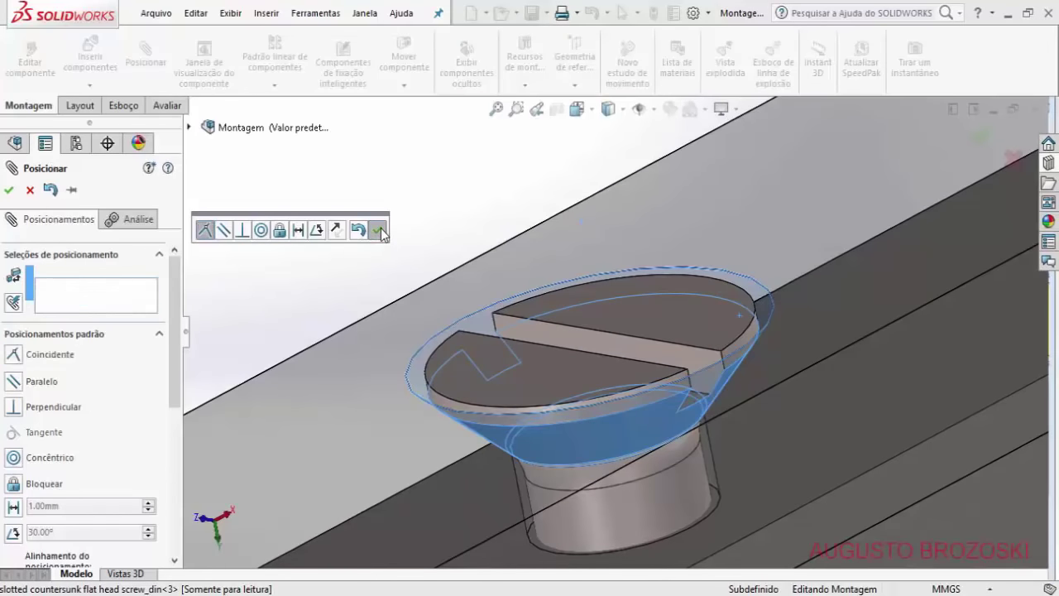
scroll(536, 214, "up", 10)
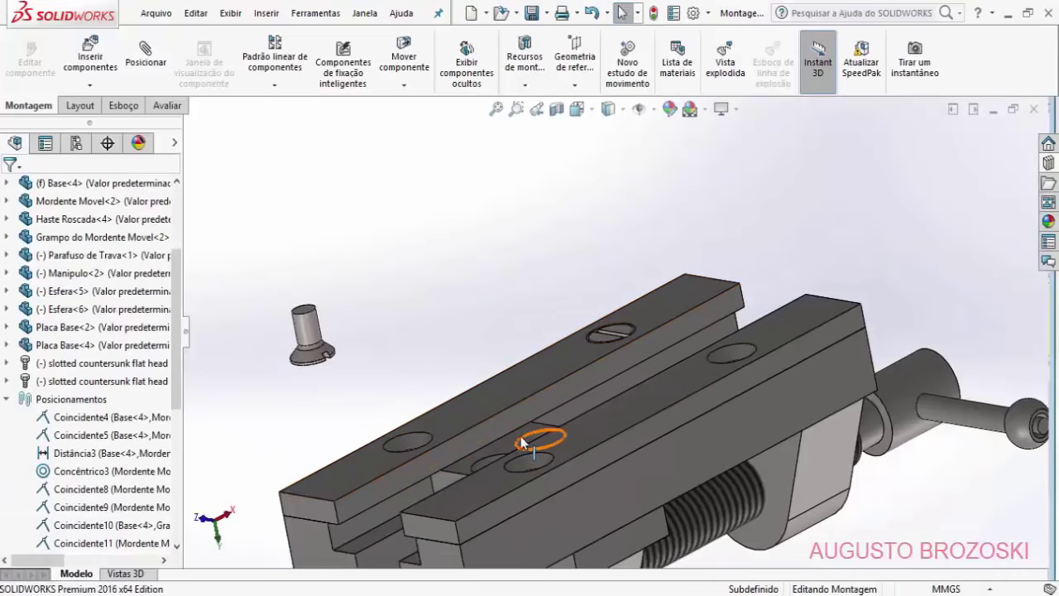
middle_click_drag(524, 382, 463, 412)
Step: Mate the second screw concentric with the jaw clamp's countersunk hole, flipped head-up
left_click(147, 62)
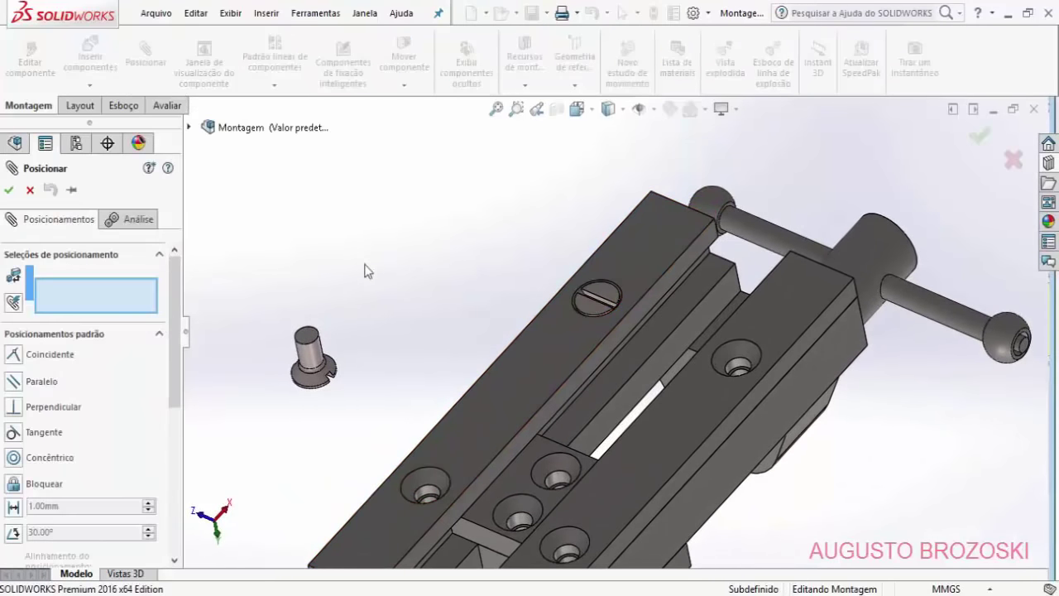
left_click(321, 357)
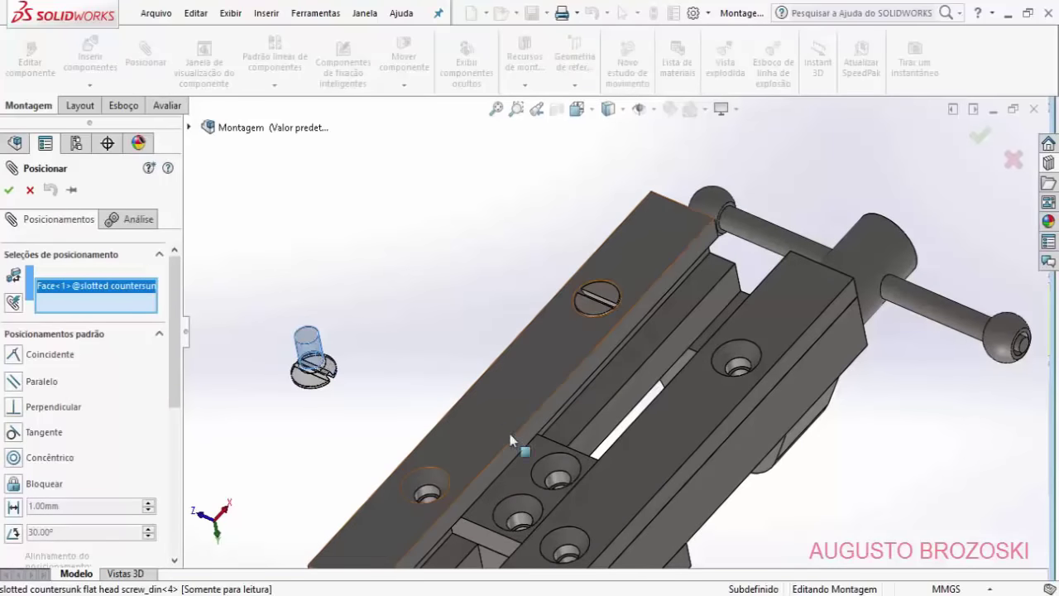
scroll(559, 489, "down", 4)
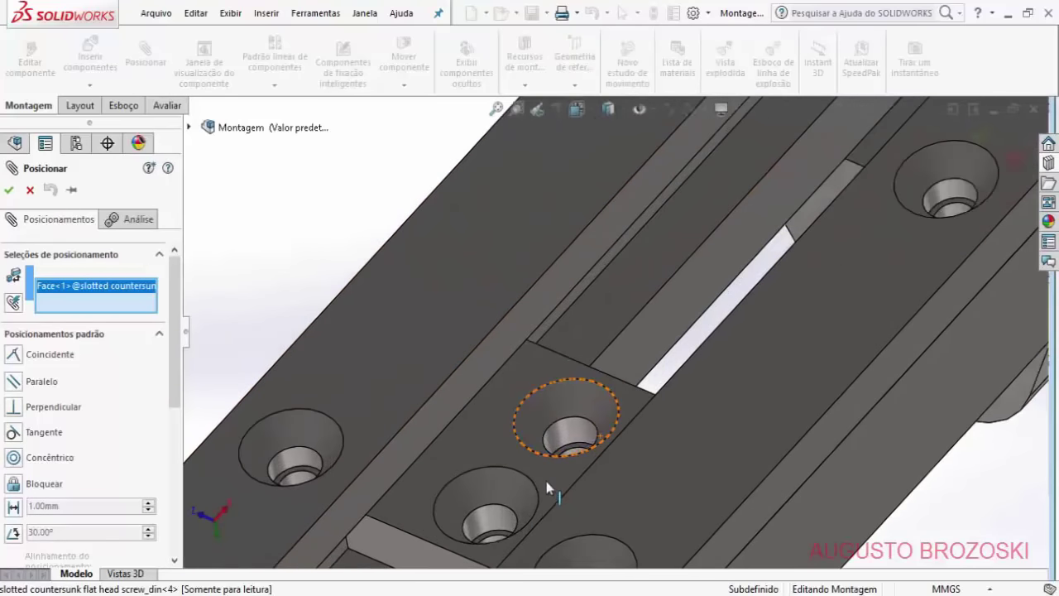
left_click(573, 430)
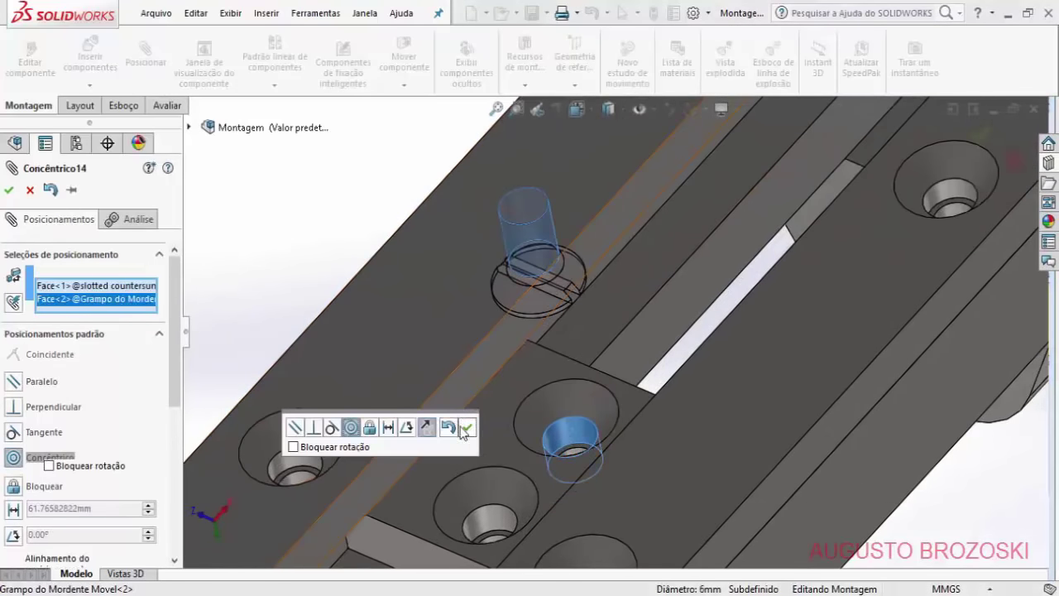
left_click(427, 426)
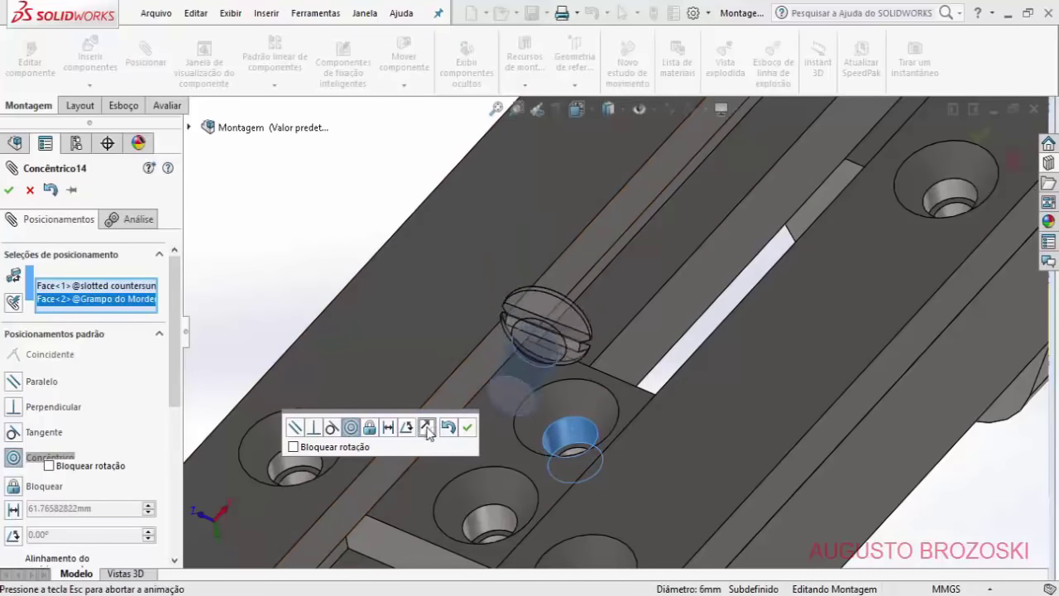
left_click(467, 427)
key("Escape")
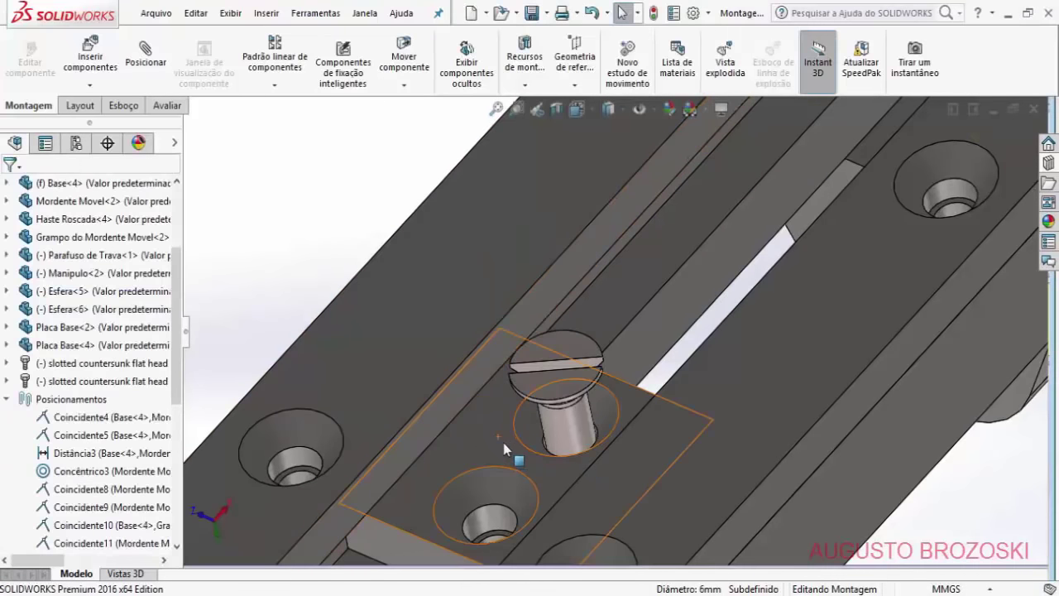
Step: Seat the second screw's cone head coincident with the jaw clamp's countersink face
left_click(157, 81)
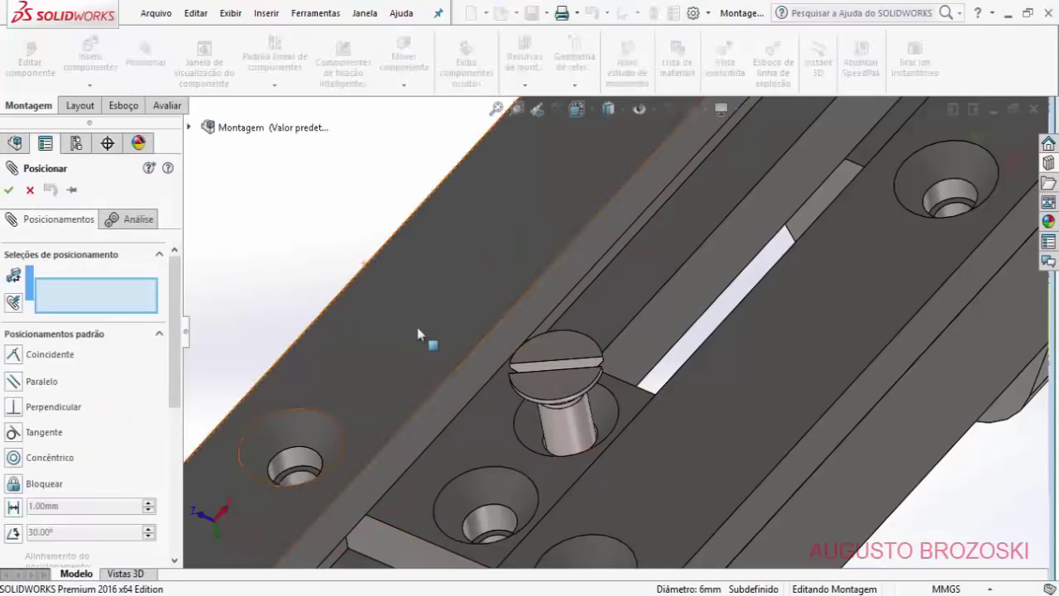
left_click(534, 427)
middle_click_drag(572, 439, 576, 371)
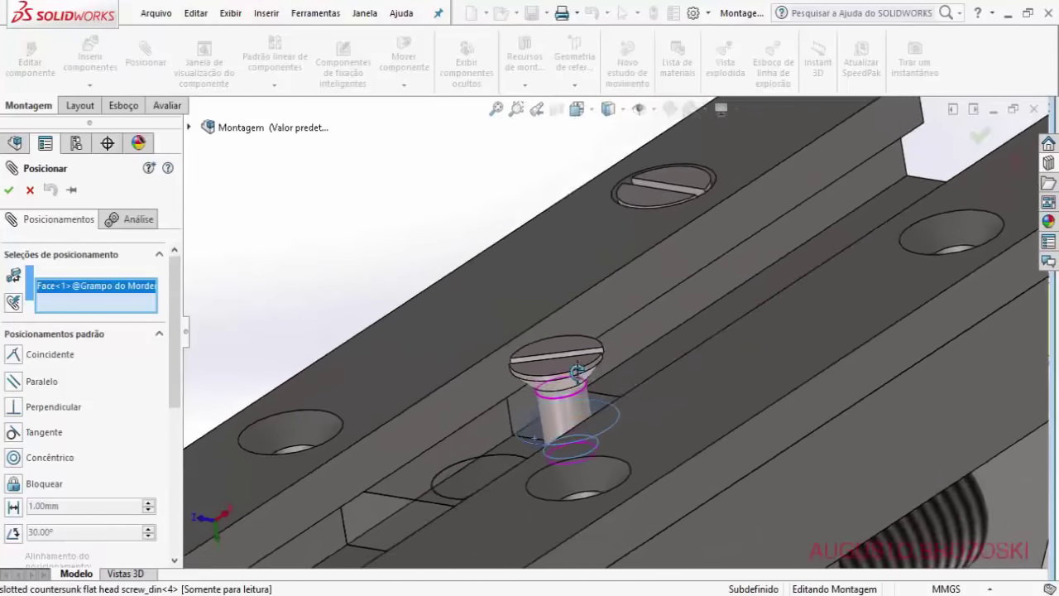
scroll(577, 385, "down", 5)
left_click(615, 319)
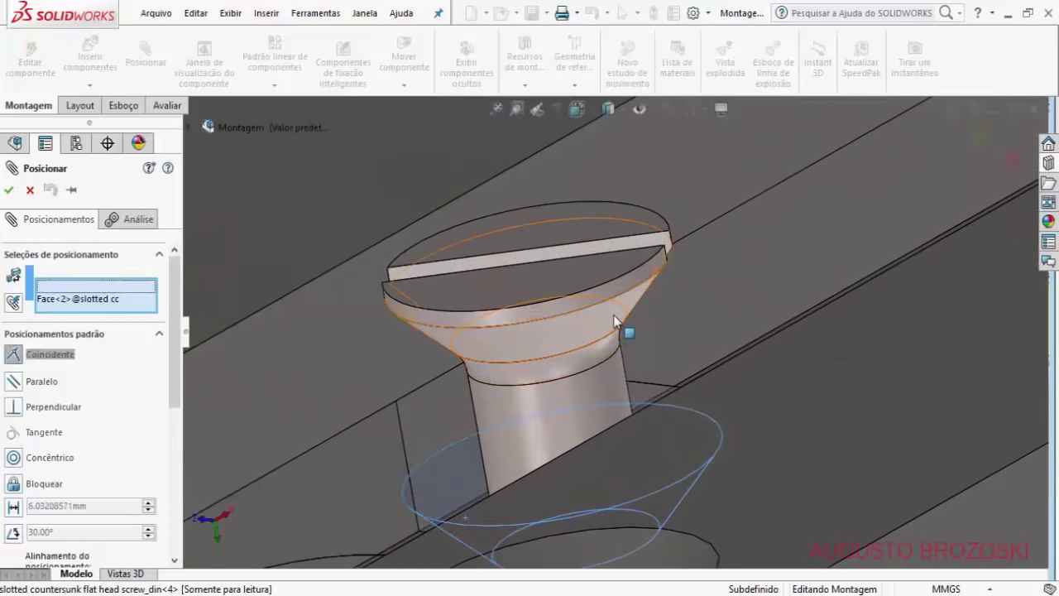
left_click(326, 254)
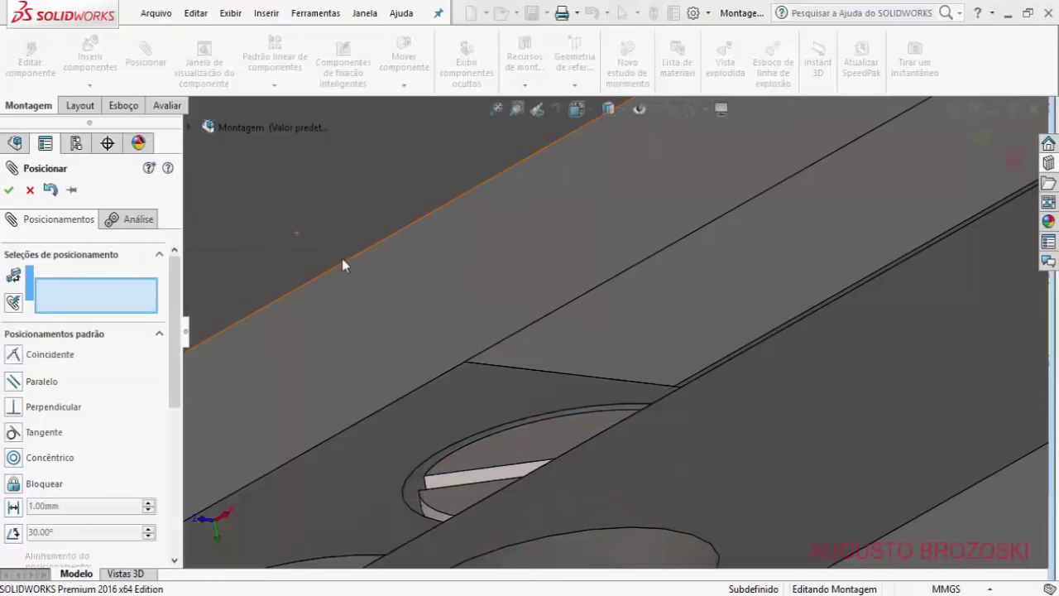
key("Return")
Step: Orbit the vise for a new angle and launch Padrão linear de componentes
scroll(589, 344, "up", 6)
scroll(593, 350, "up", 2)
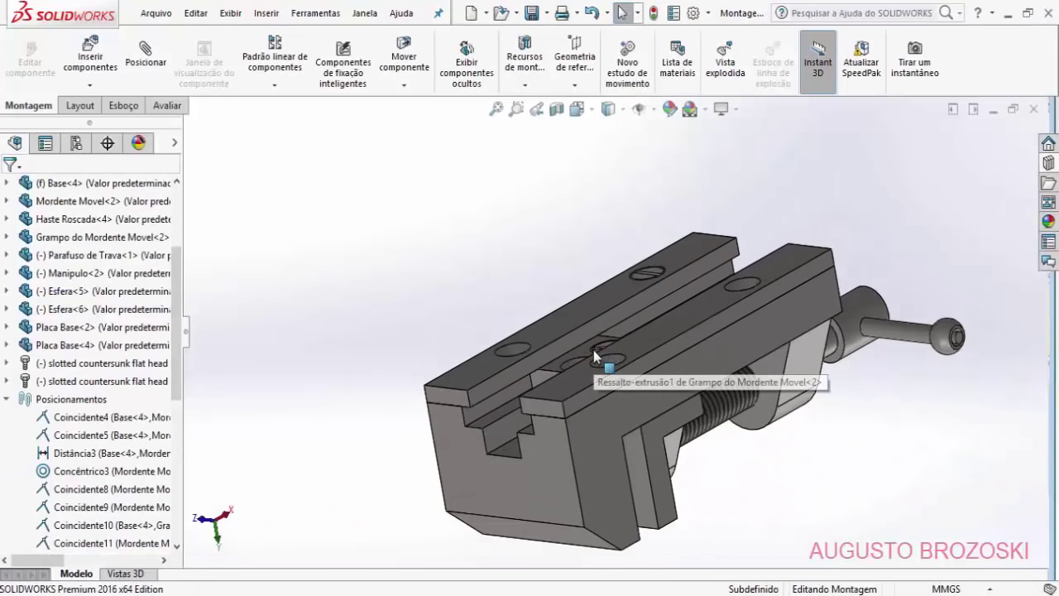
scroll(593, 350, "down", 2)
middle_click_drag(587, 350, 530, 311)
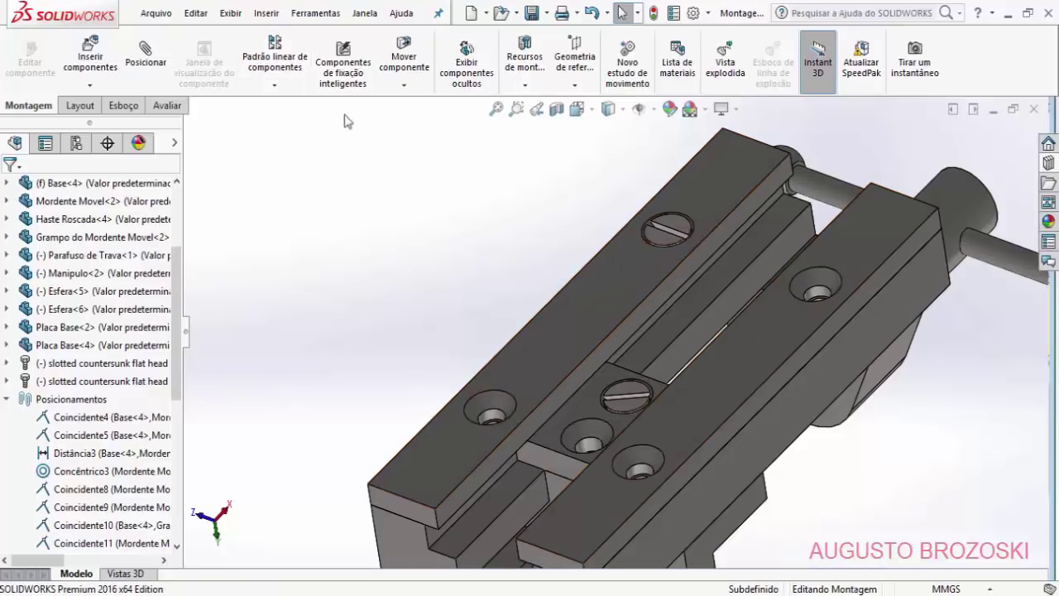
left_click(280, 67)
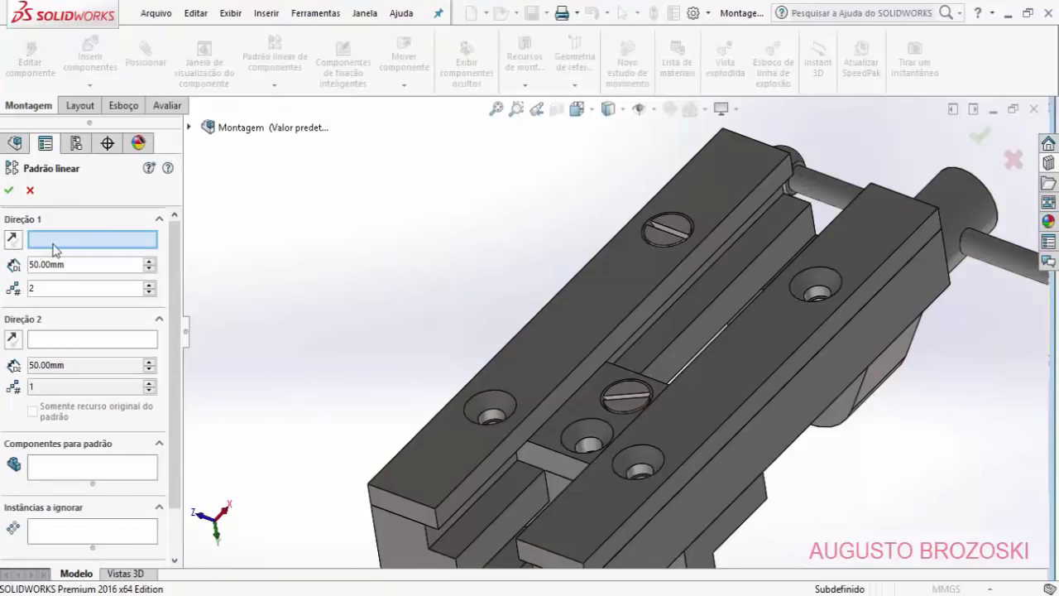
Step: Set Direção 1 along the base plate's long edge with 72 mm spacing
left_click(540, 311)
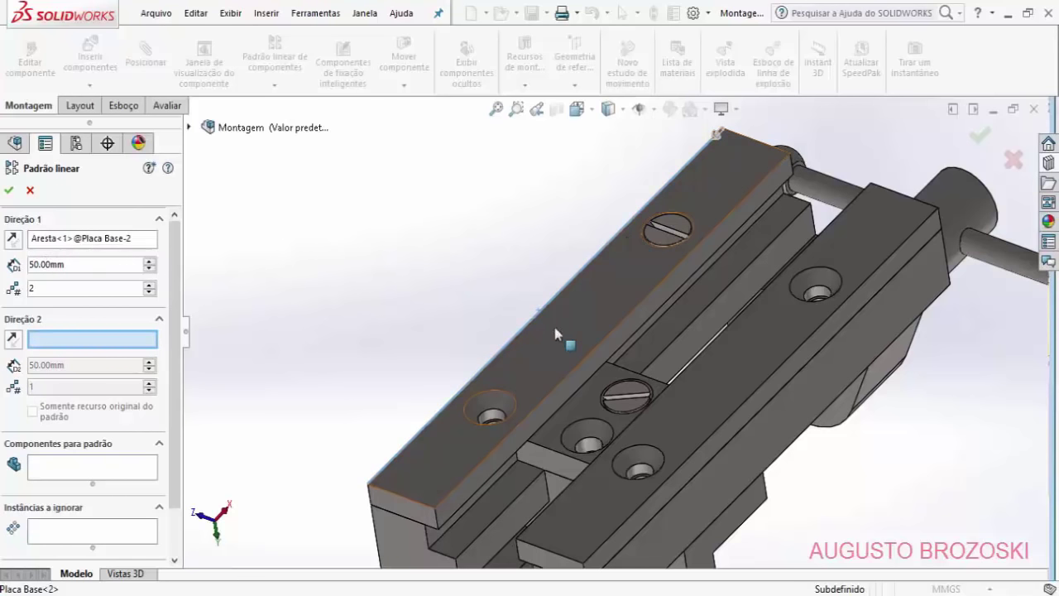
left_click_drag(77, 264, 4, 263)
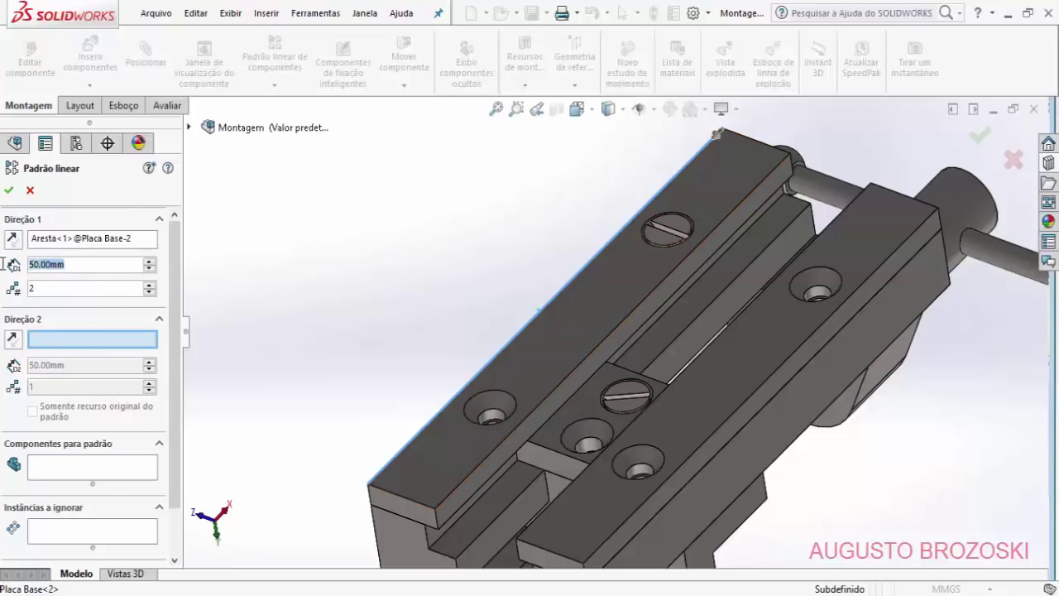
type("72")
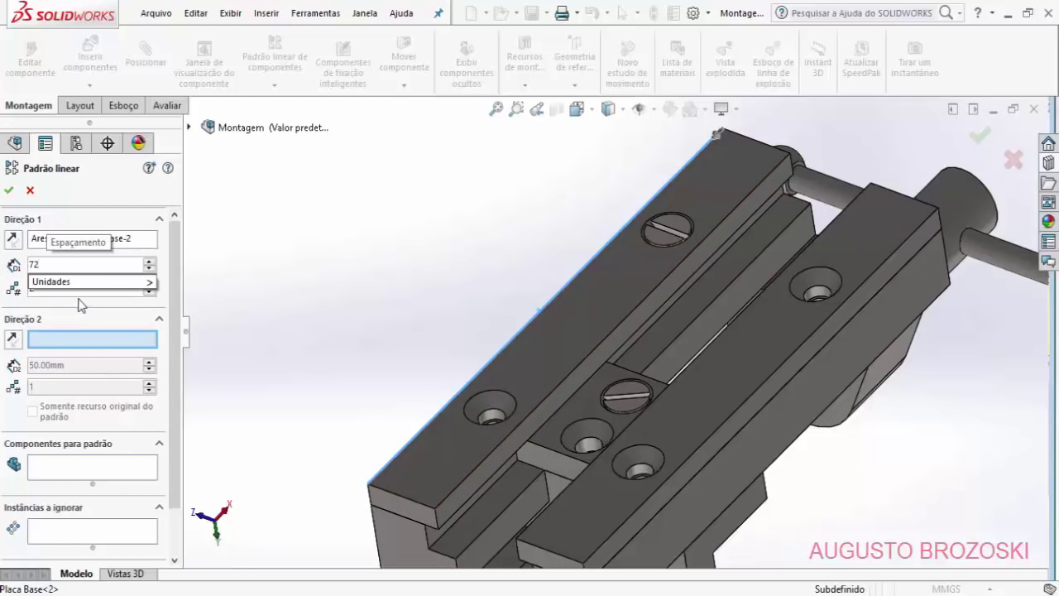
key("Return")
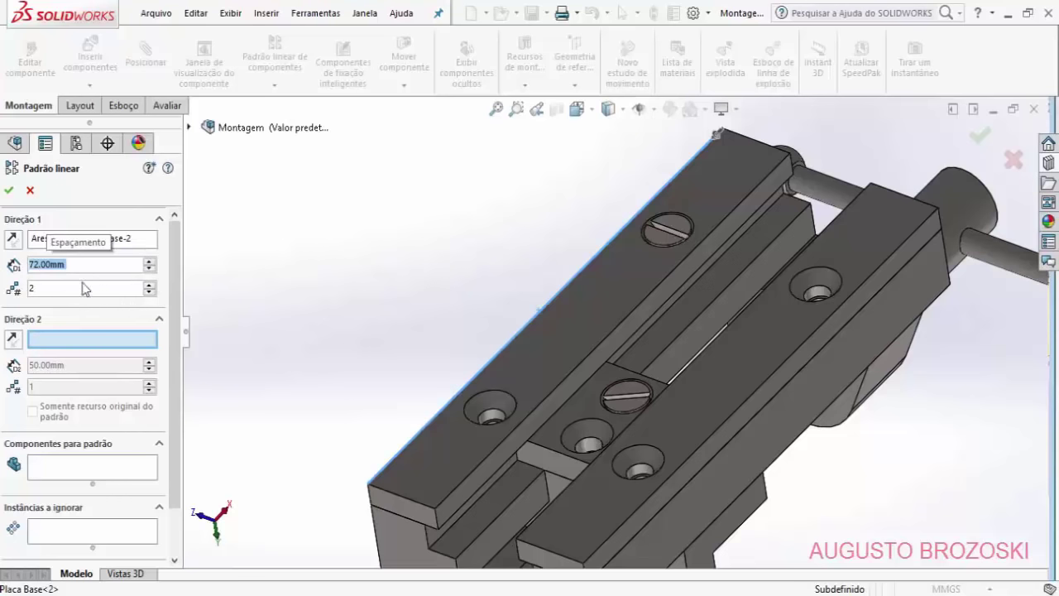
Step: Set Direção 2 along the plate's short front edge with 44 mm spacing
left_click(83, 341)
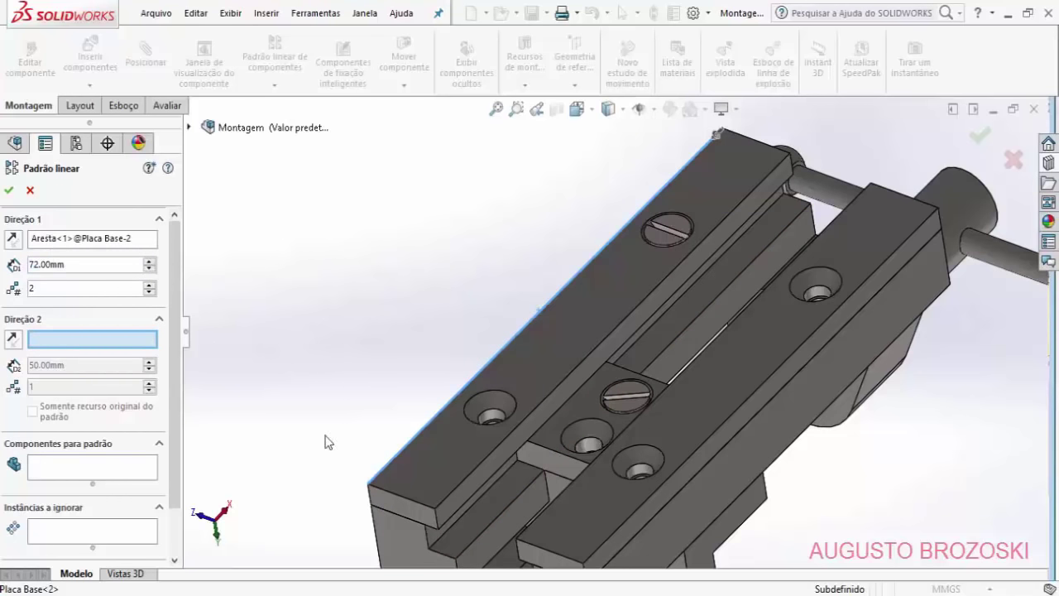
left_click(395, 500)
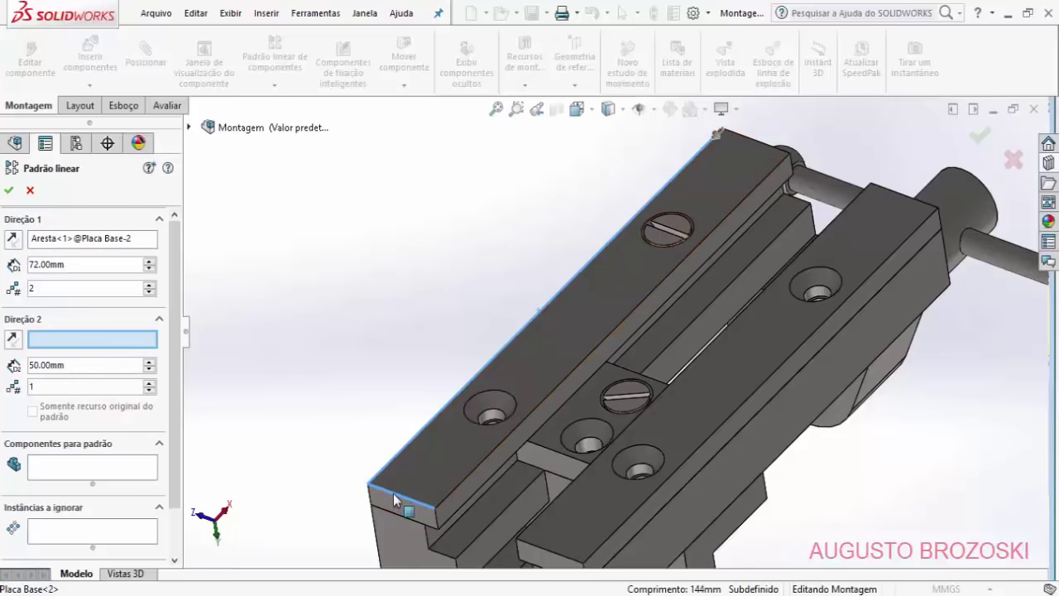
left_click(394, 500)
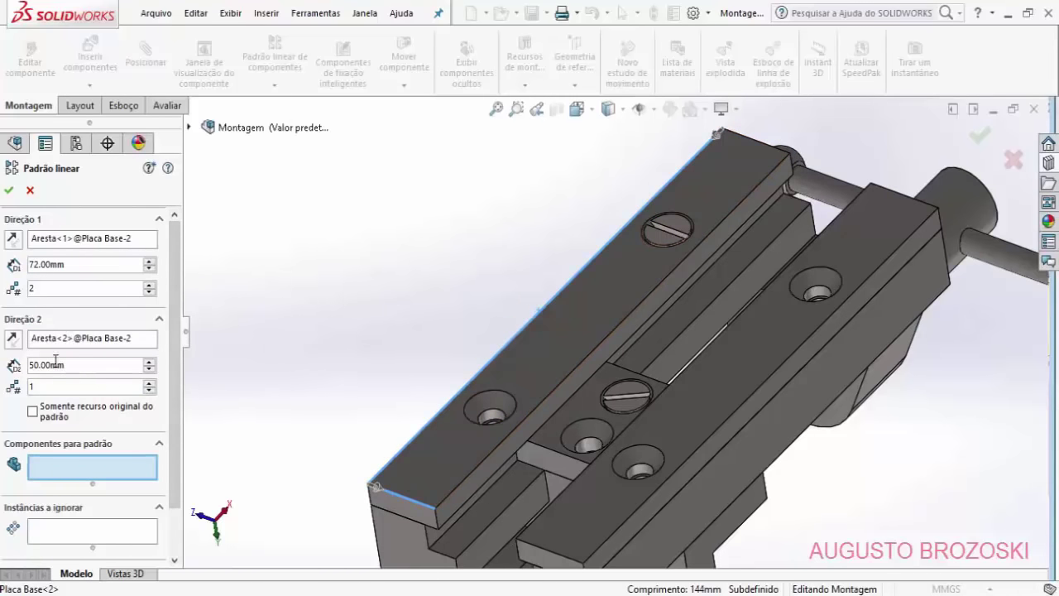
double_click(81, 368)
type("44")
mouse_move(93, 382)
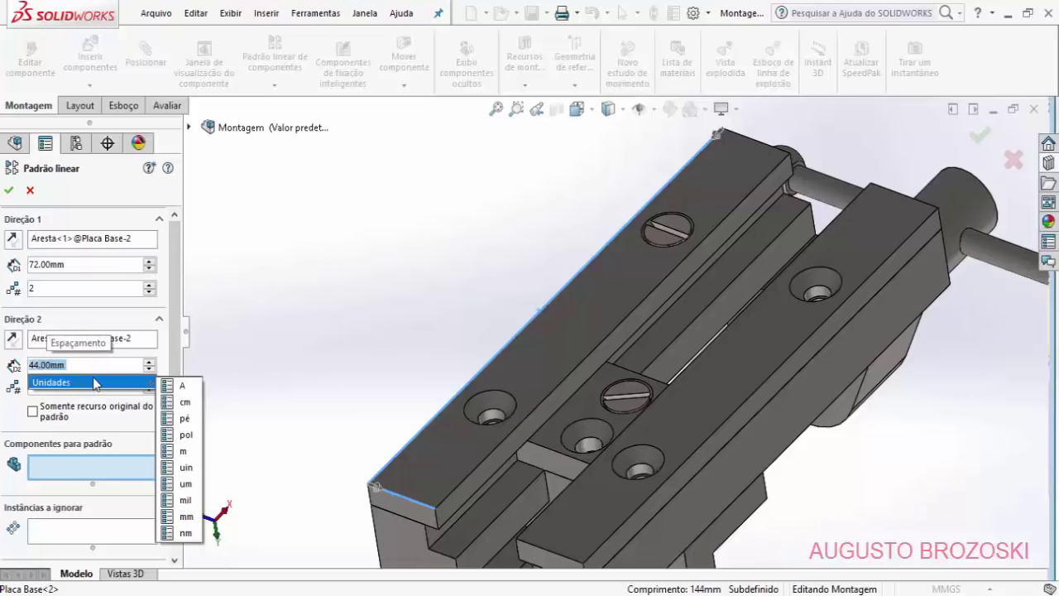
left_click(108, 291)
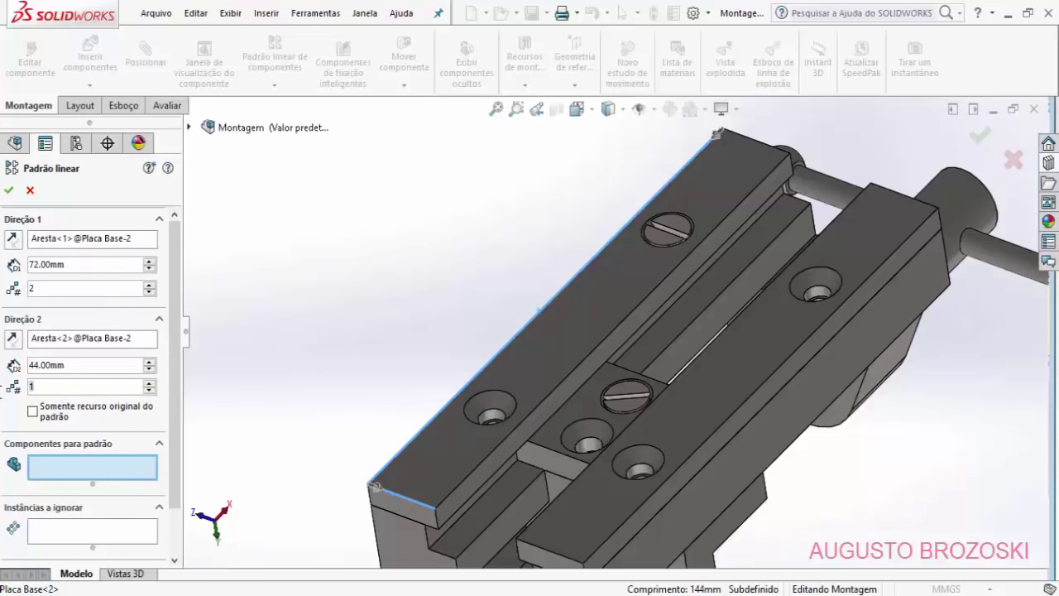
Step: Use 2 instances, pattern the countersunk screw, and accept the 2 × 2 pattern
type("2")
left_click(670, 225)
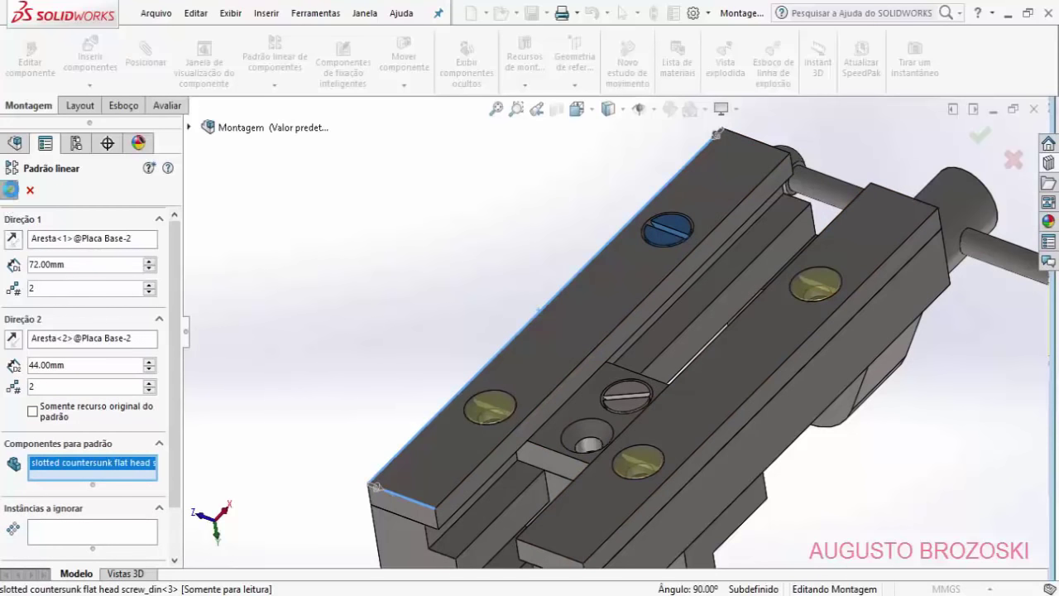
left_click(8, 190)
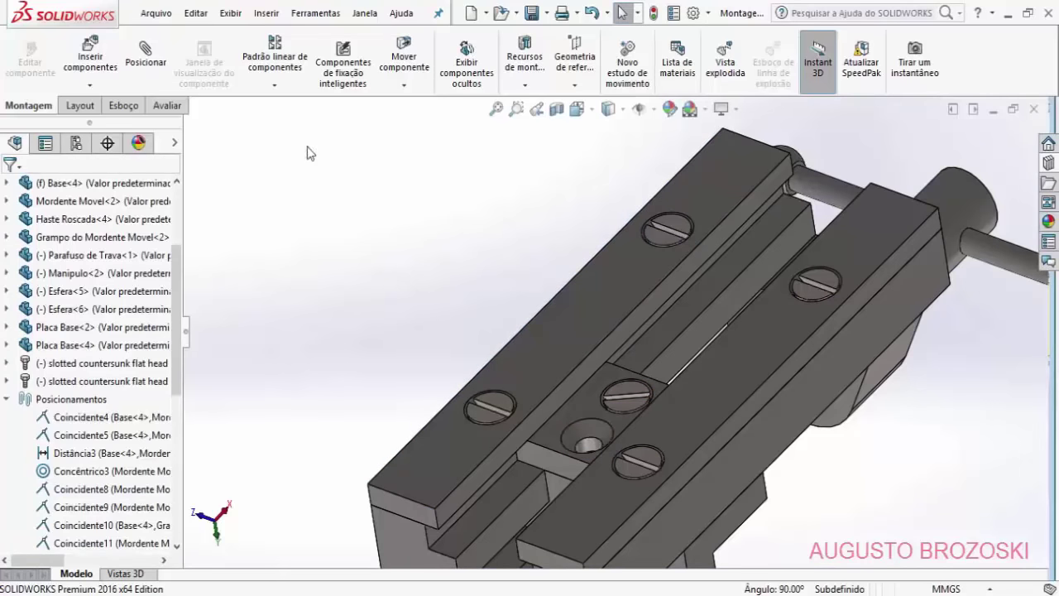
Step: Start a new linear pattern along the base plate's long edge at 16 mm spacing
left_click(268, 63)
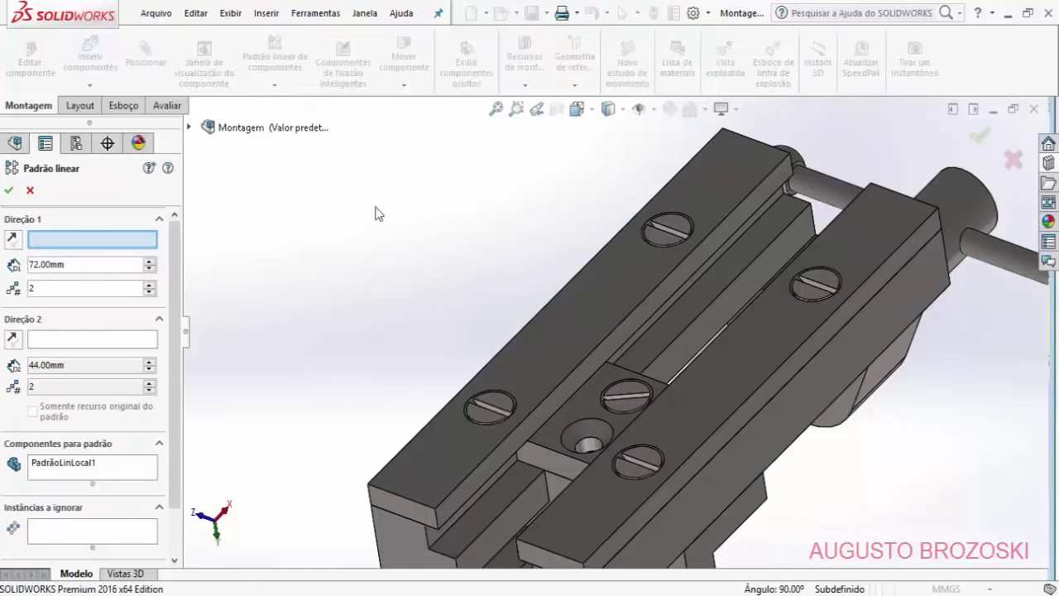
left_click(506, 345)
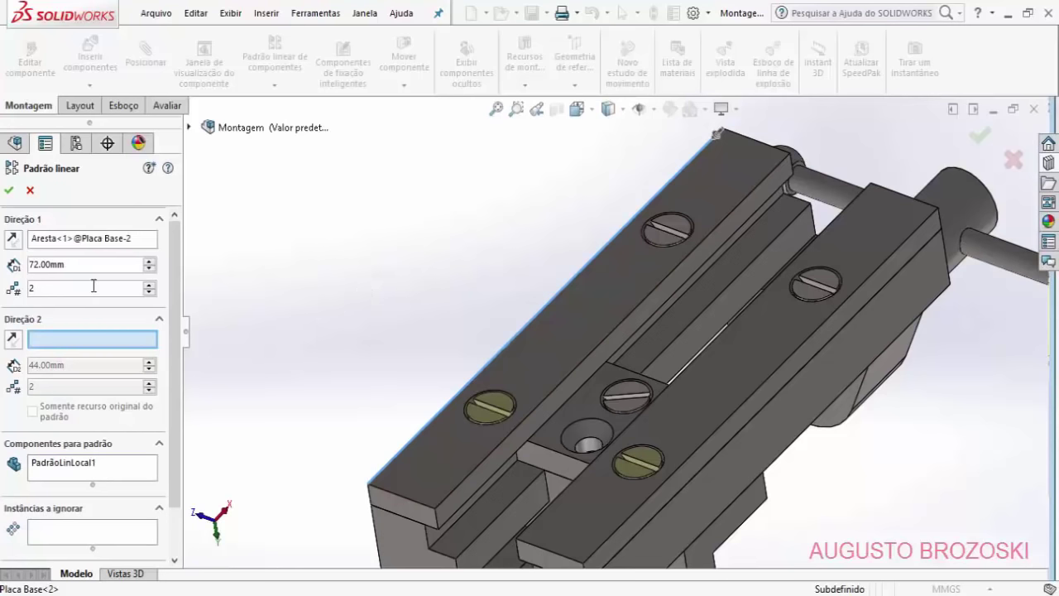
double_click(75, 265)
type("16")
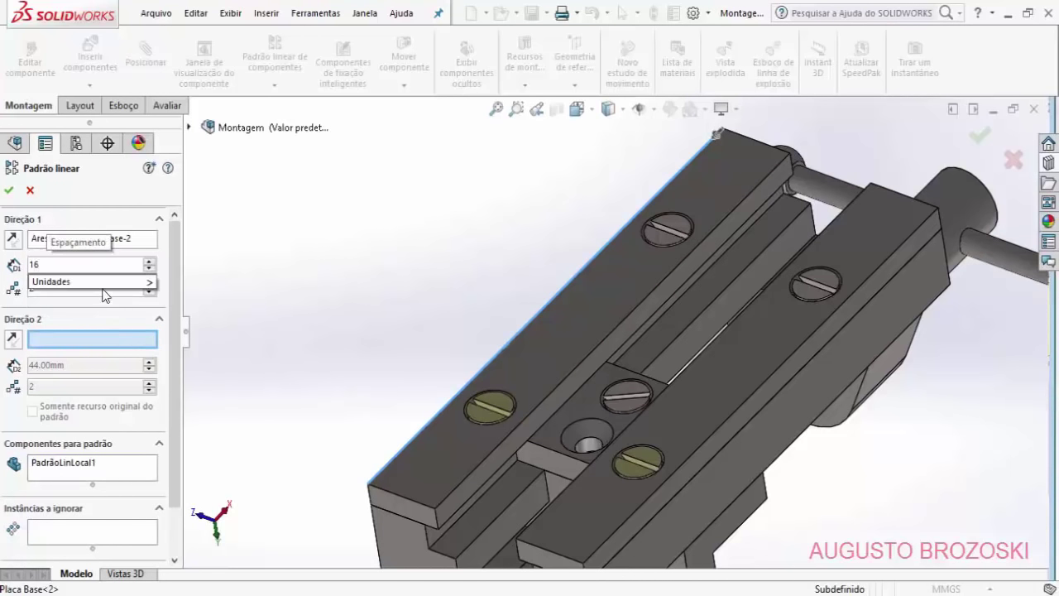
mouse_move(102, 286)
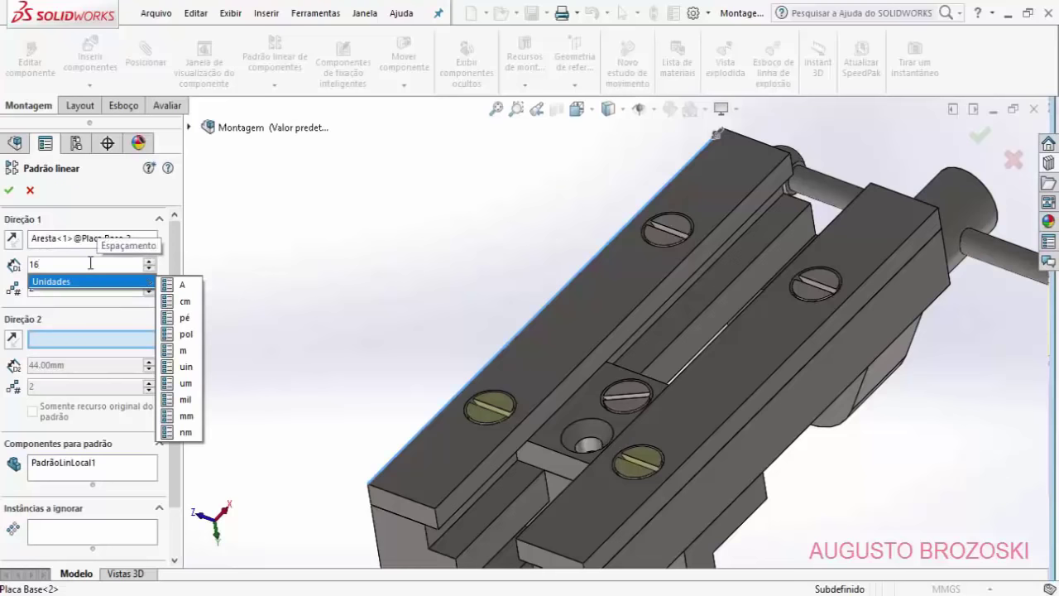
key("Return")
left_click(89, 292)
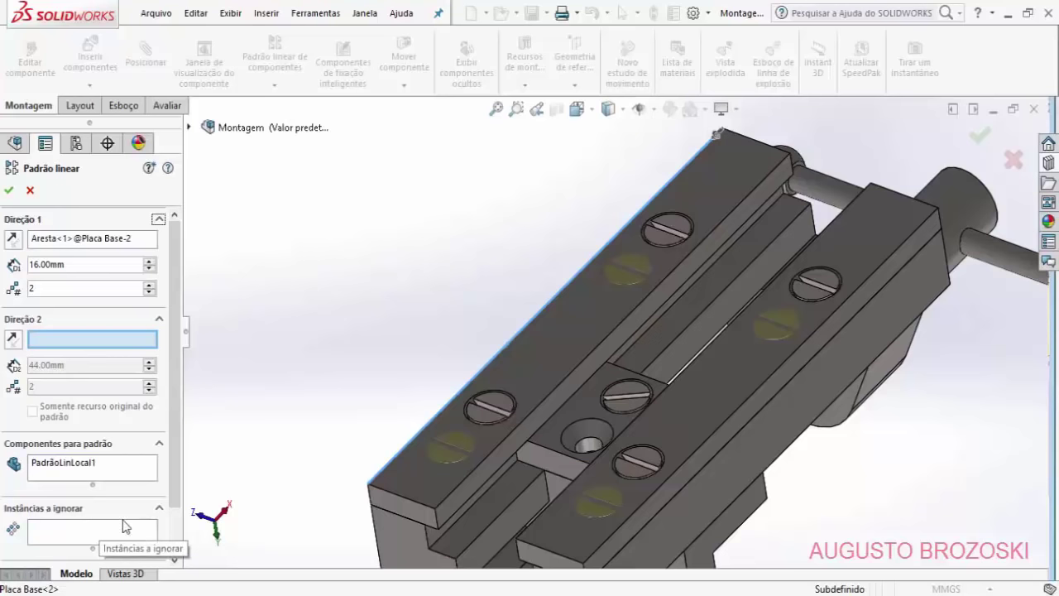
Step: Clear the patterned components, select the jaw screw instead, and accept the pattern
left_click(112, 473)
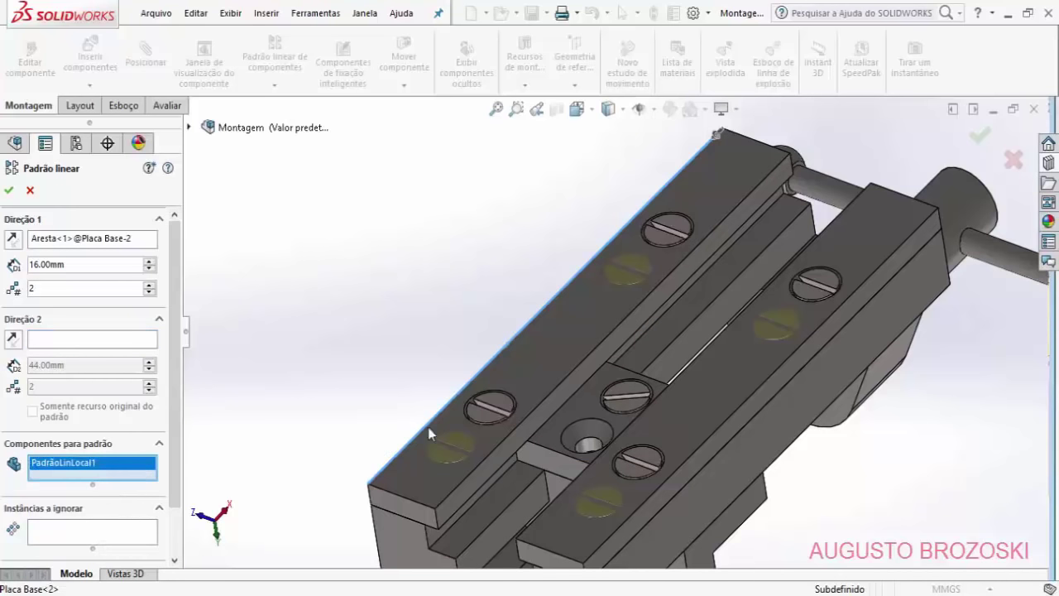
right_click(113, 473)
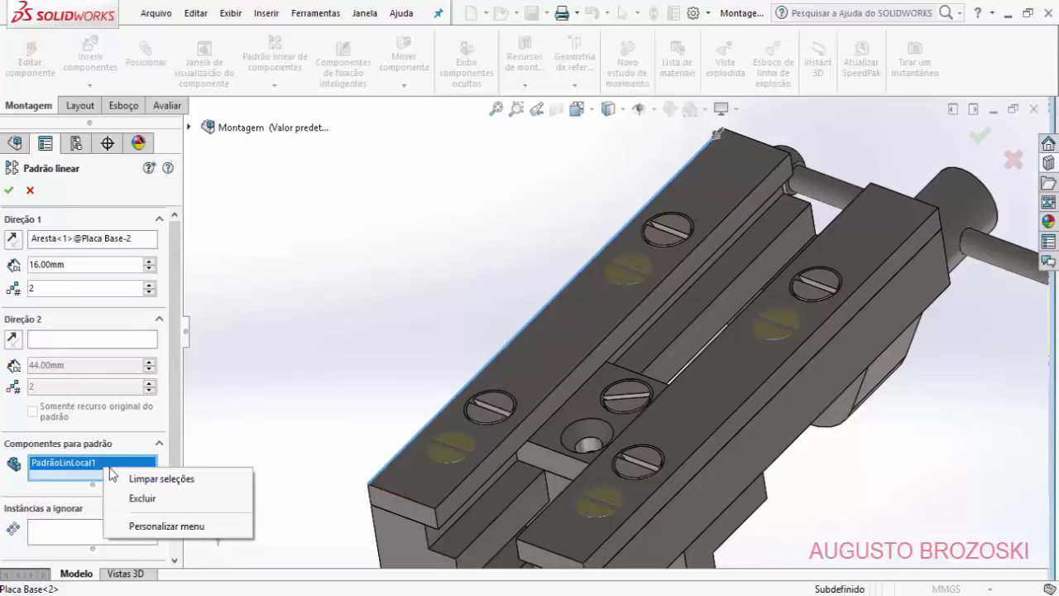
left_click(154, 478)
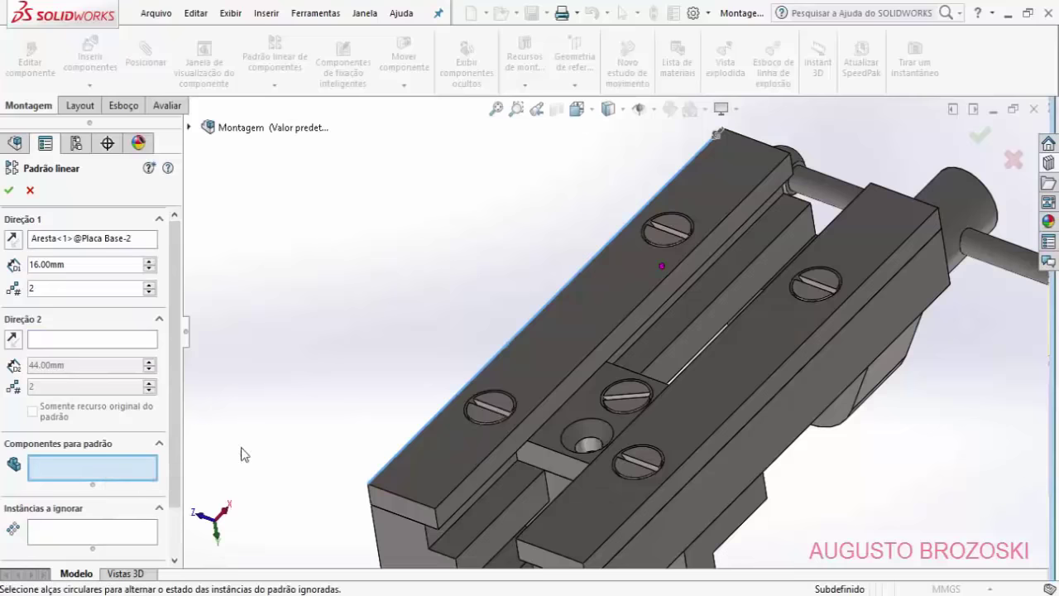
left_click(628, 390)
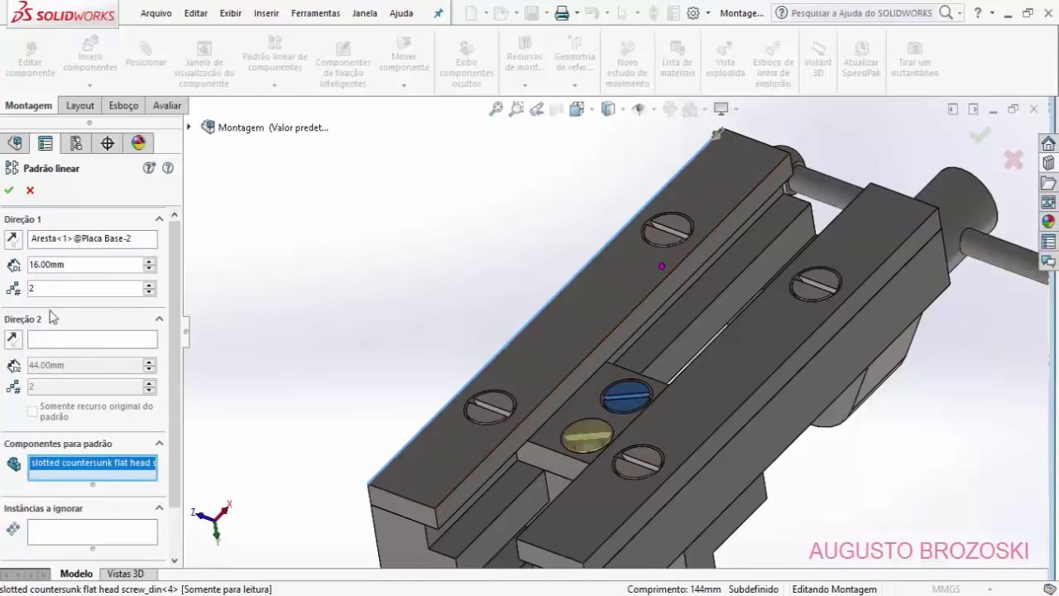
left_click(9, 190)
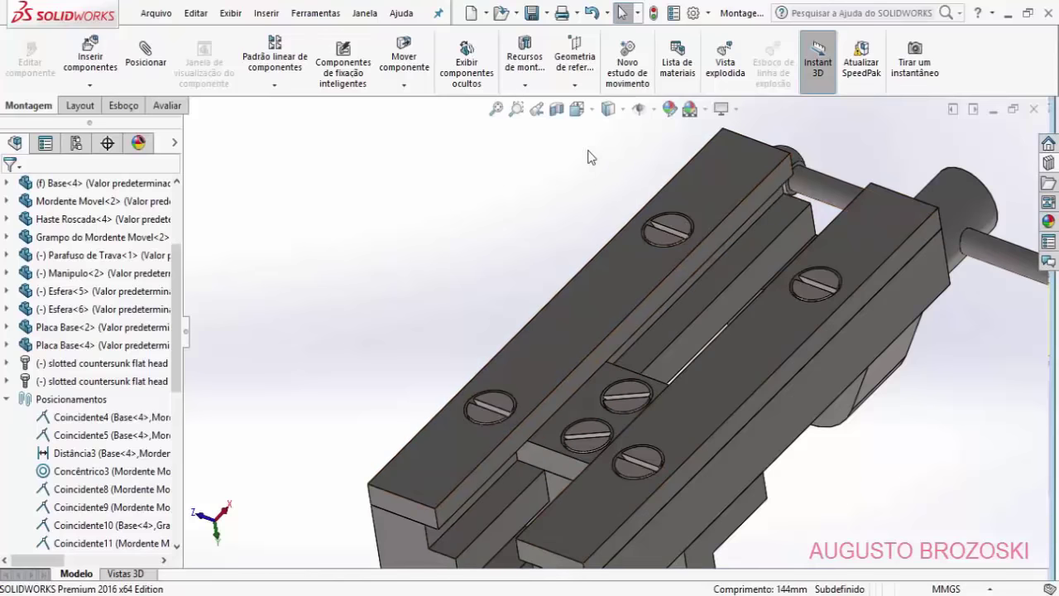
Step: Switch the vise to Isométrica view and save the assembly
left_click(578, 111)
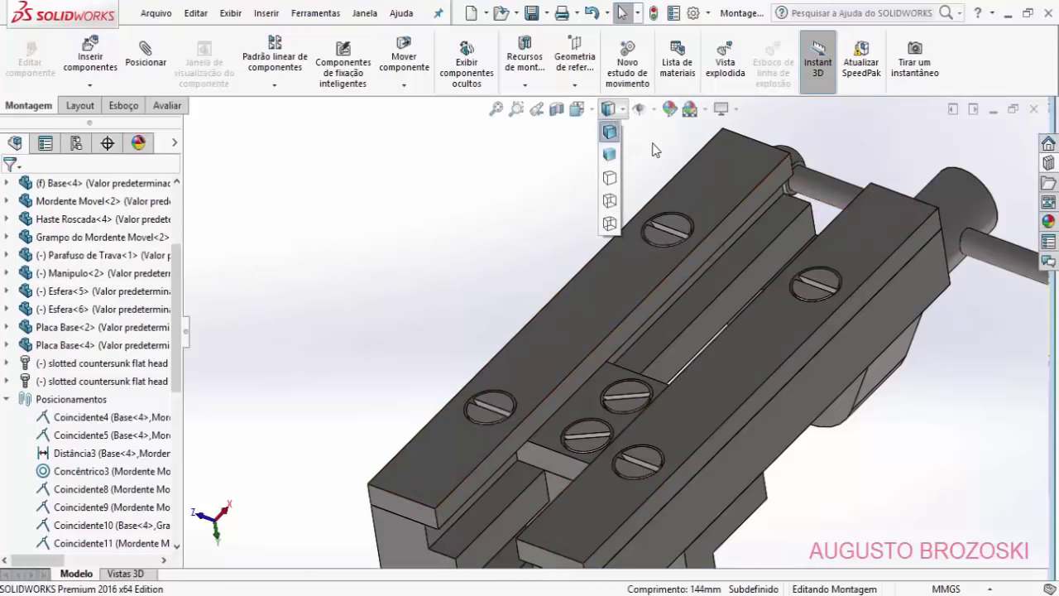
left_click(578, 111)
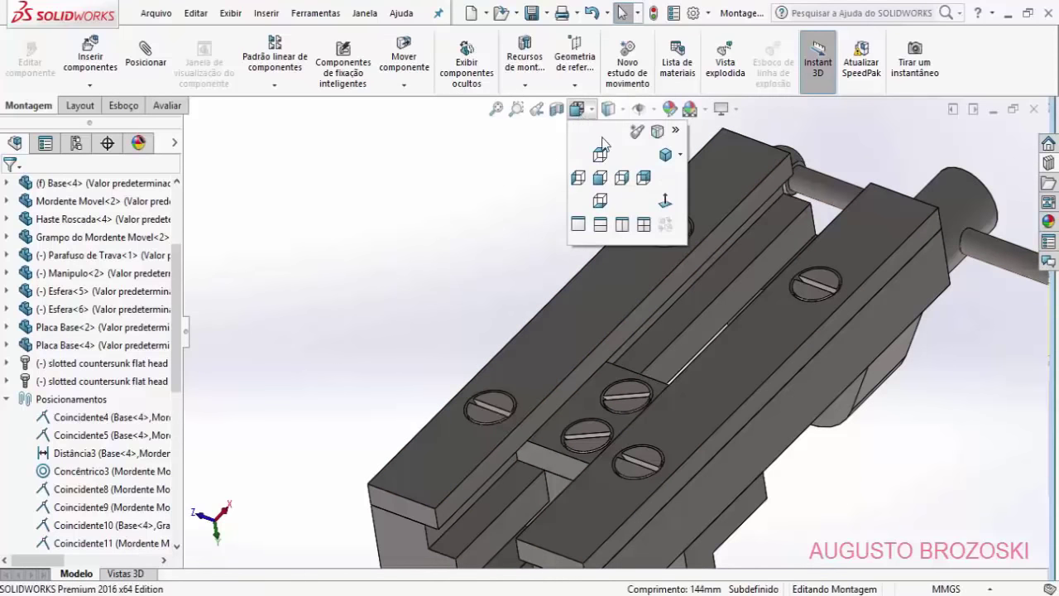
left_click(667, 155)
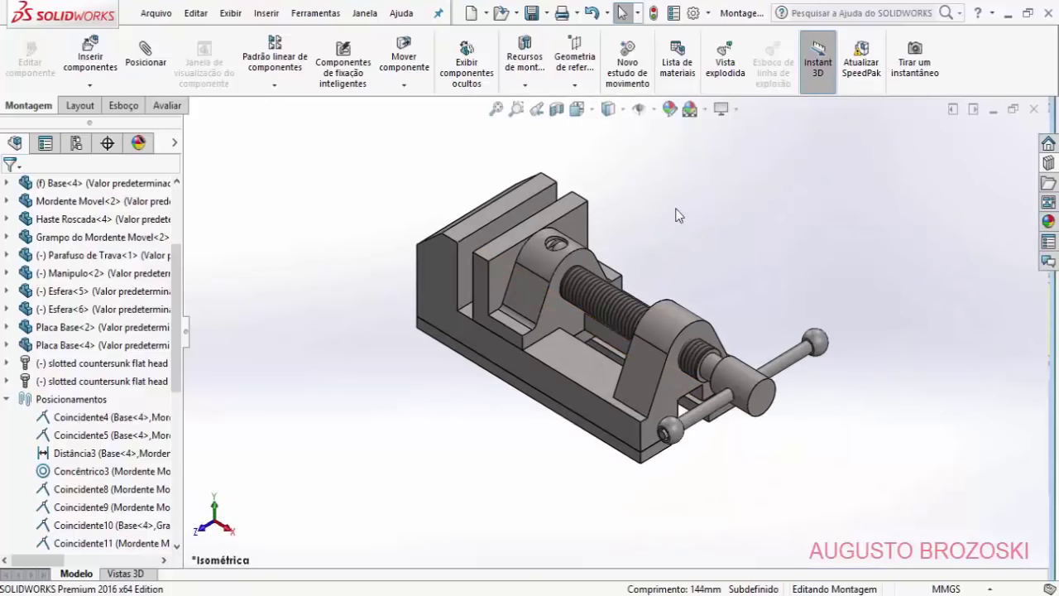
left_click(532, 14)
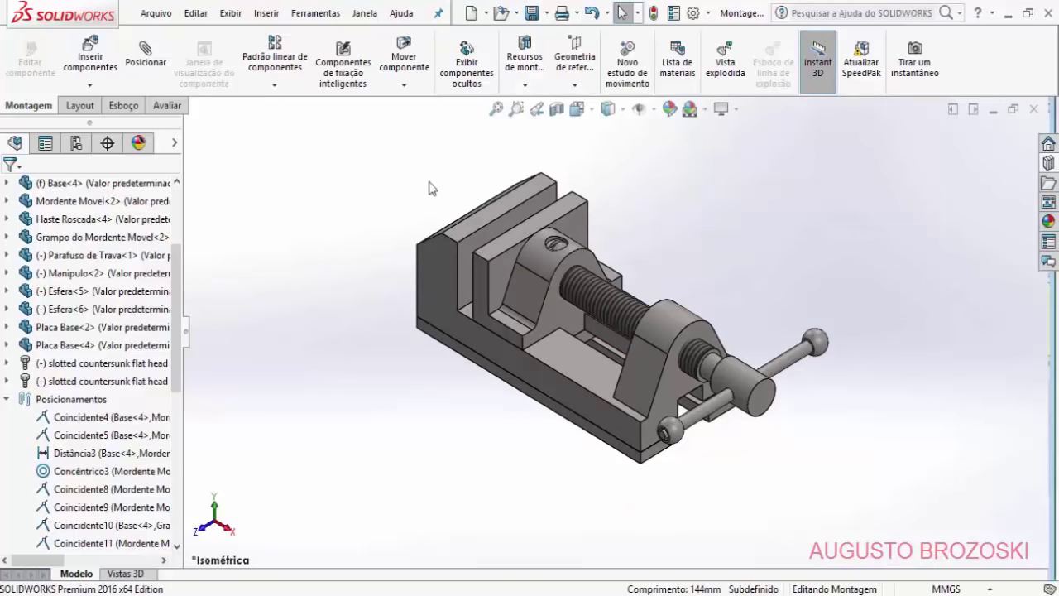